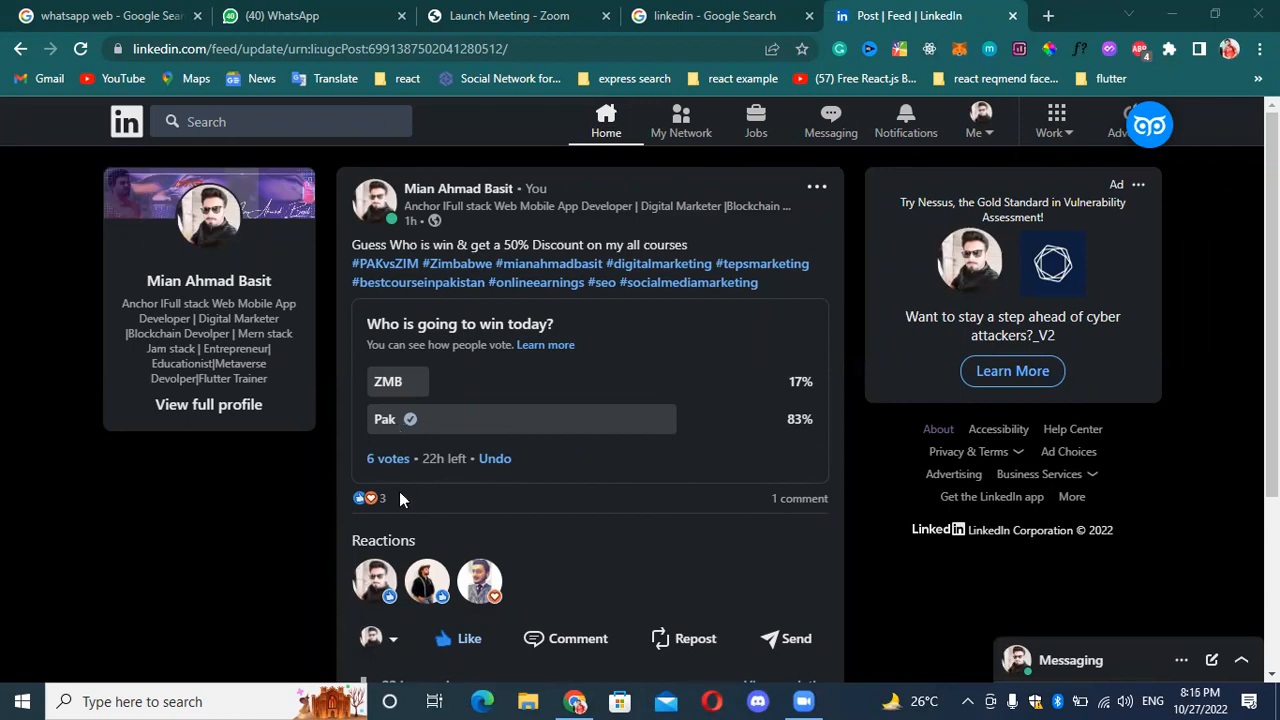
# Review who voted for ZMB and for Pak in the "Who is going to win today?" poll, and close the voter list.
pyautogui.click(397, 459)
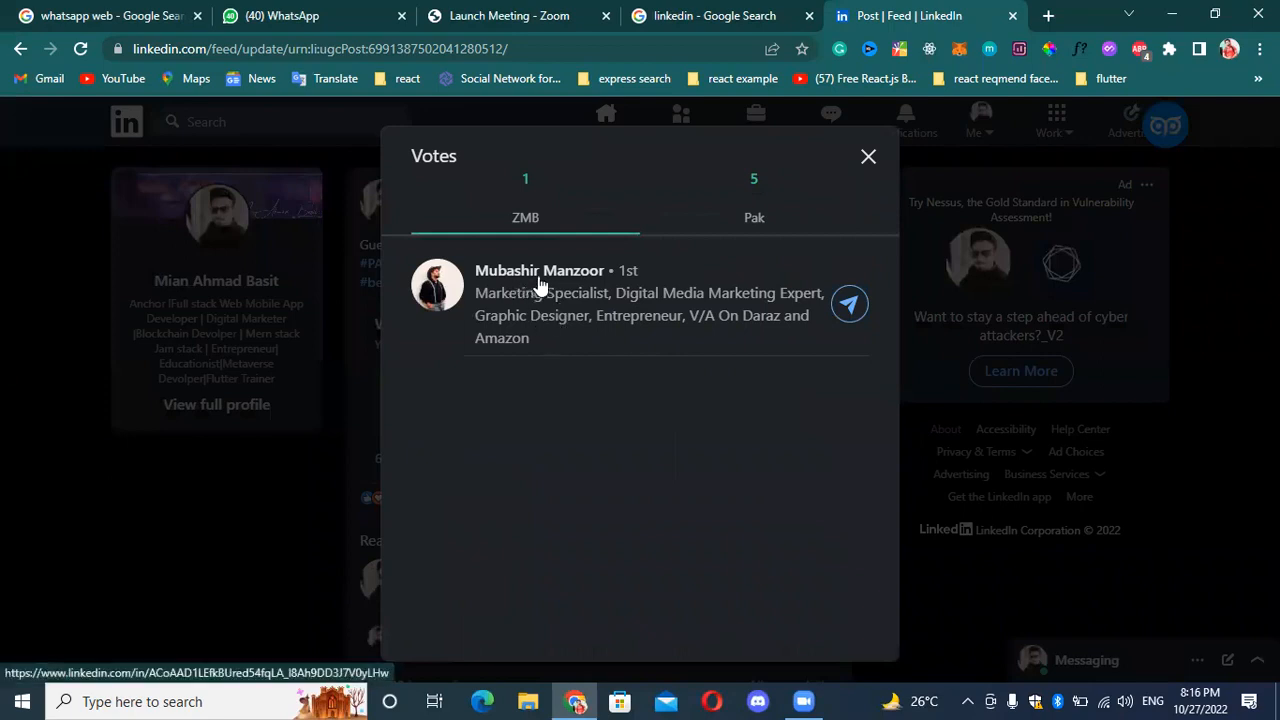
pyautogui.click(756, 214)
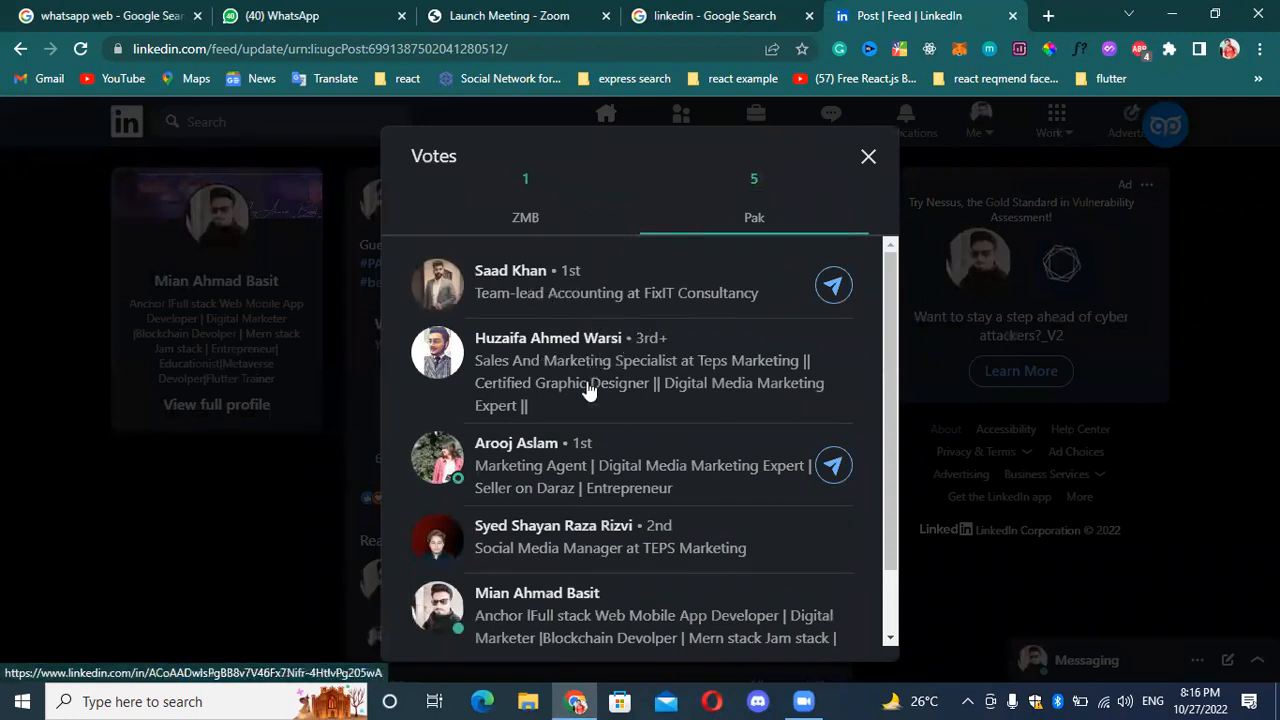
pyautogui.scroll(-1, 545, 455)
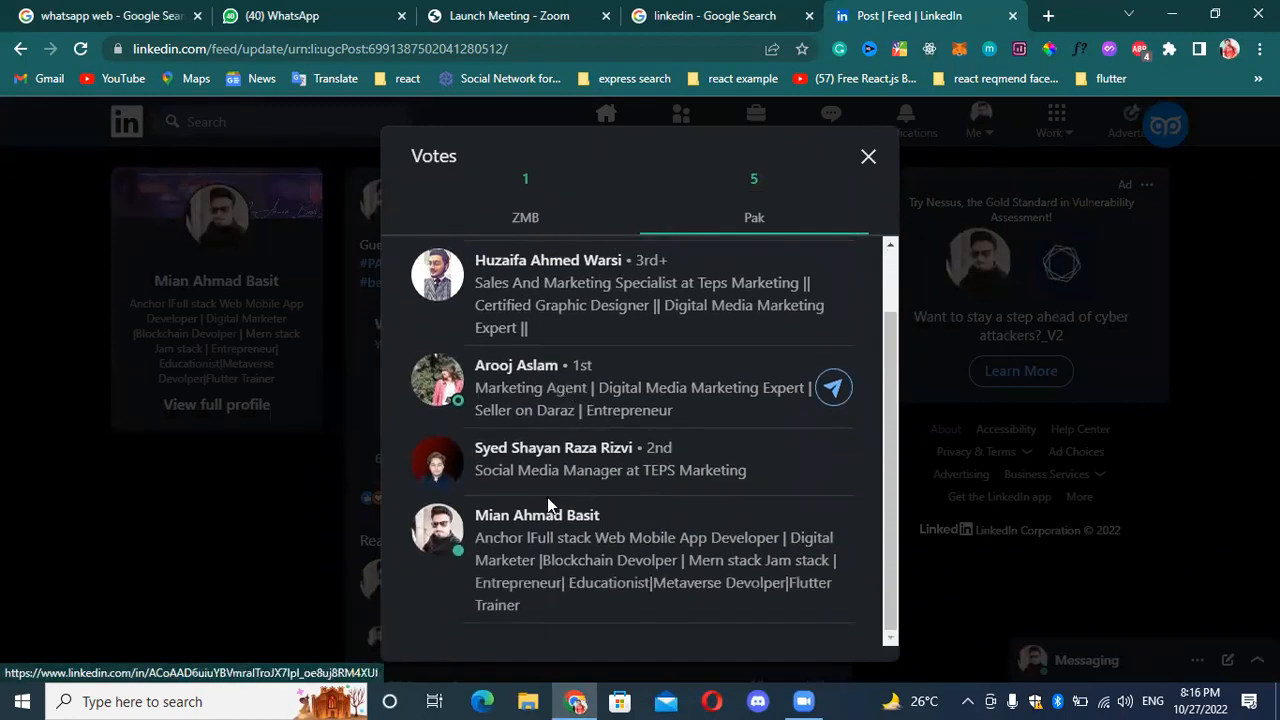
pyautogui.scroll(1, 550, 530)
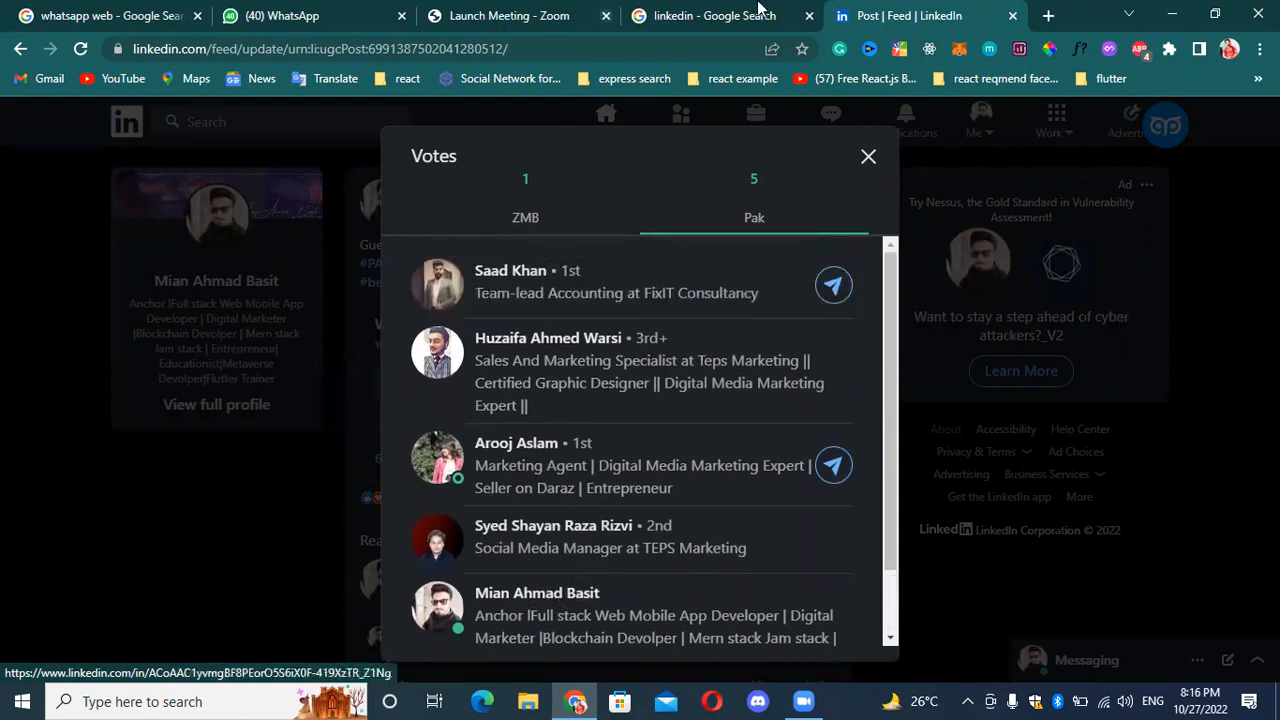
pyautogui.click(868, 158)
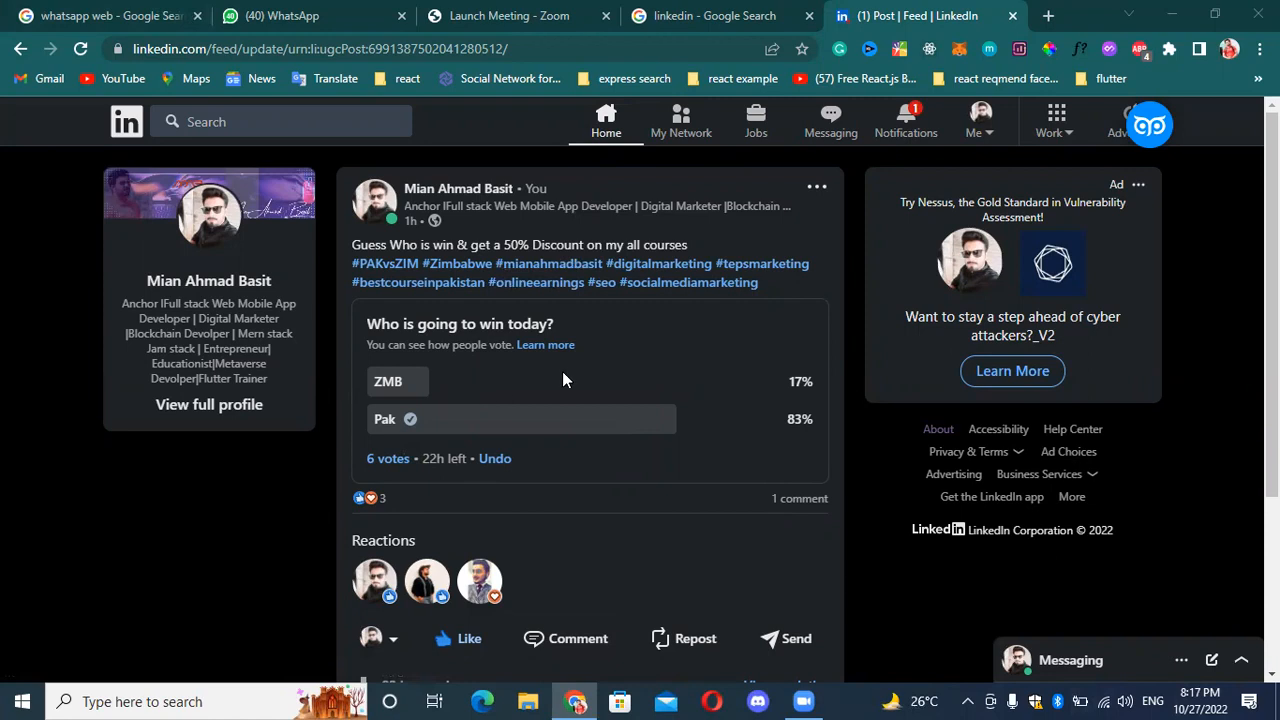
# Look over the poll post, reopen its voter list to check the Pak voters again, and close it.
pyautogui.scroll(-2, 562, 371)
pyautogui.scroll(2, 534, 341)
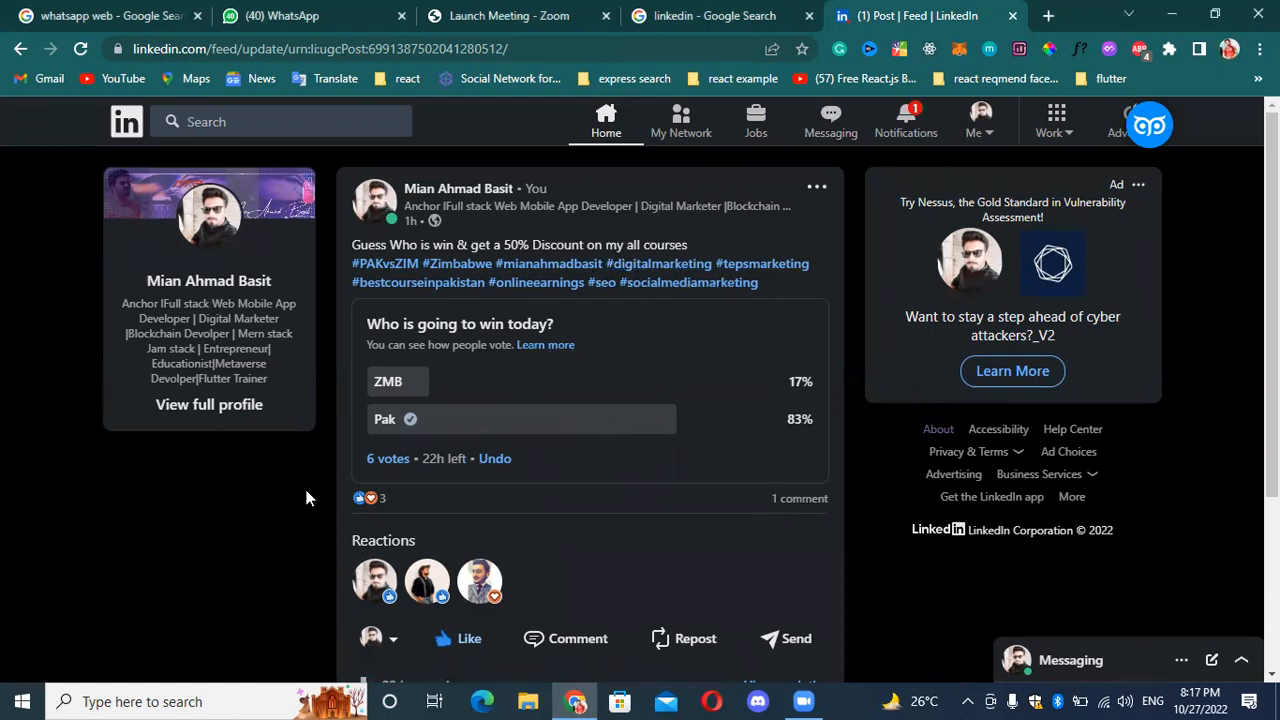
pyautogui.click(385, 458)
pyautogui.scroll(-2, 591, 434)
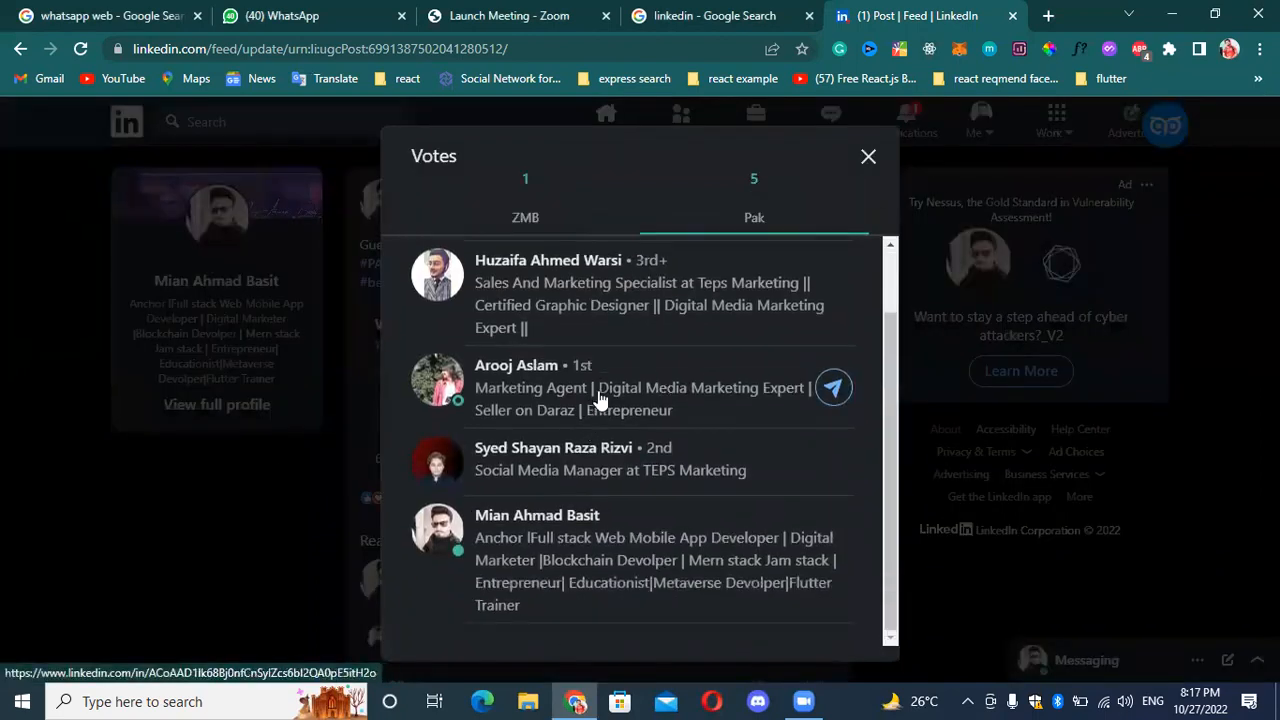
pyautogui.scroll(2, 594, 400)
pyautogui.click(866, 158)
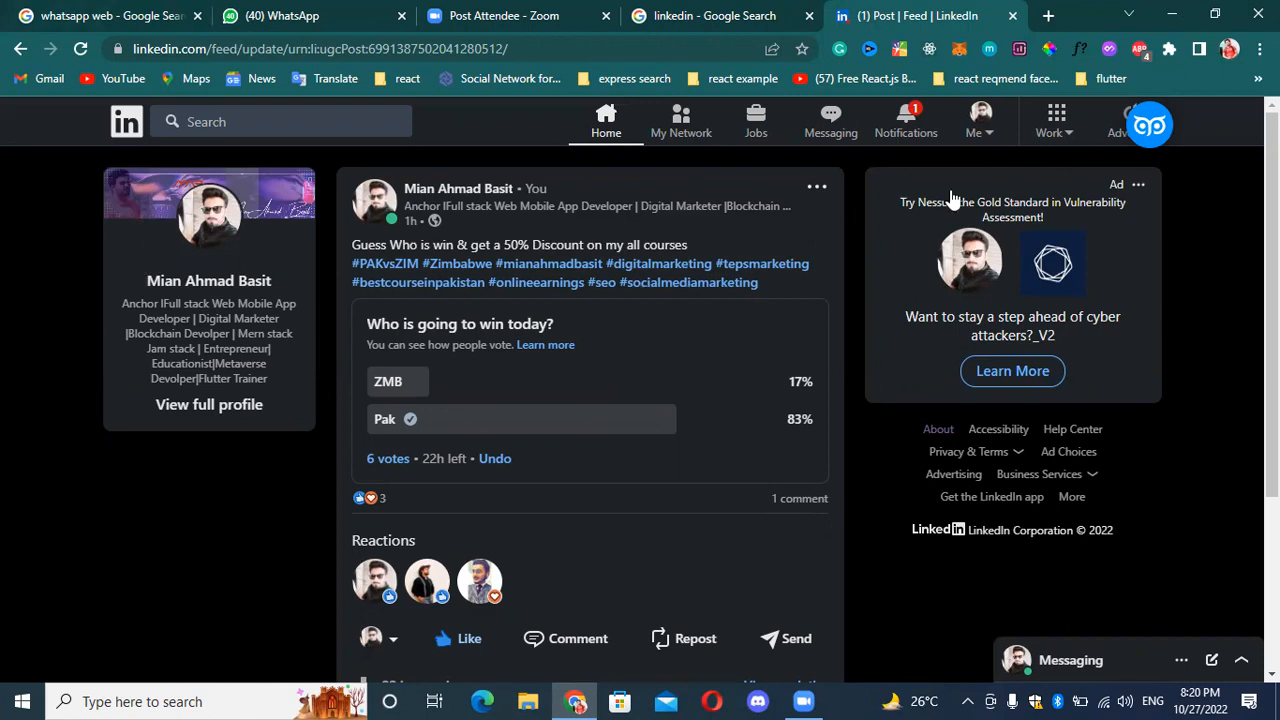
# Open the poll post from the notification about the "Pahistan will win" comment and view the comment and reactions.
pyautogui.click(927, 124)
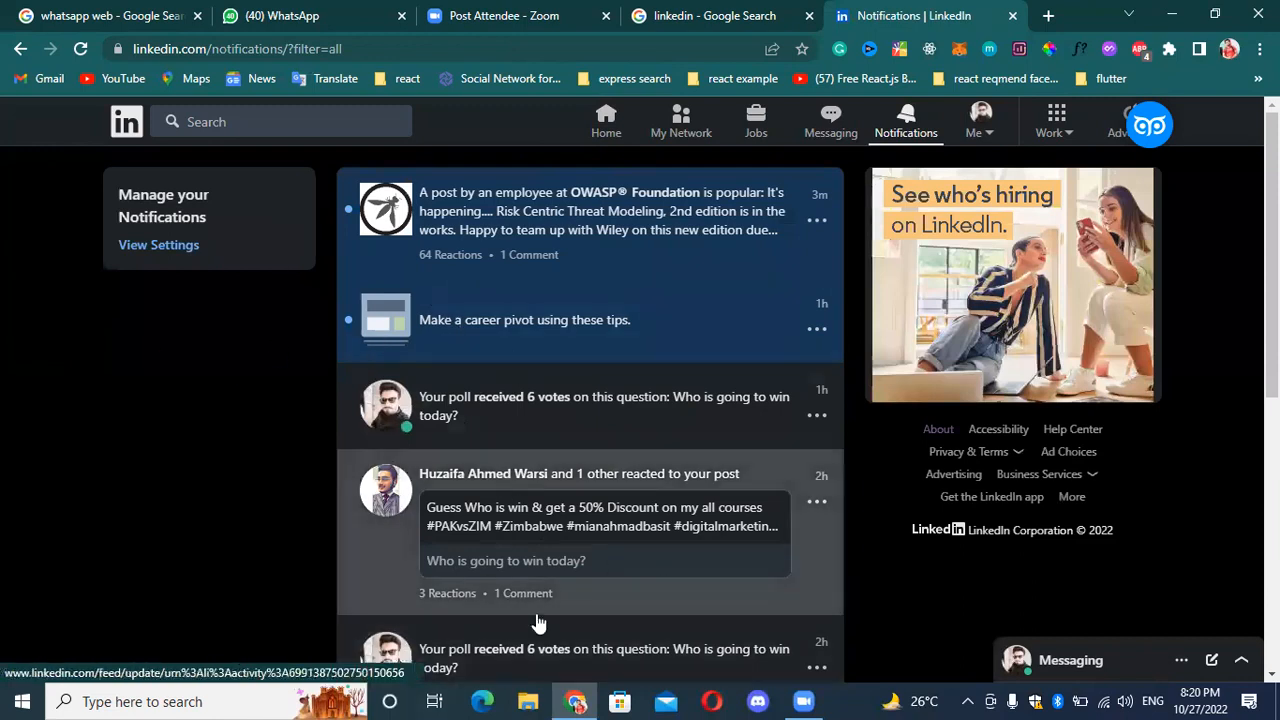
pyautogui.scroll(-3, 735, 575)
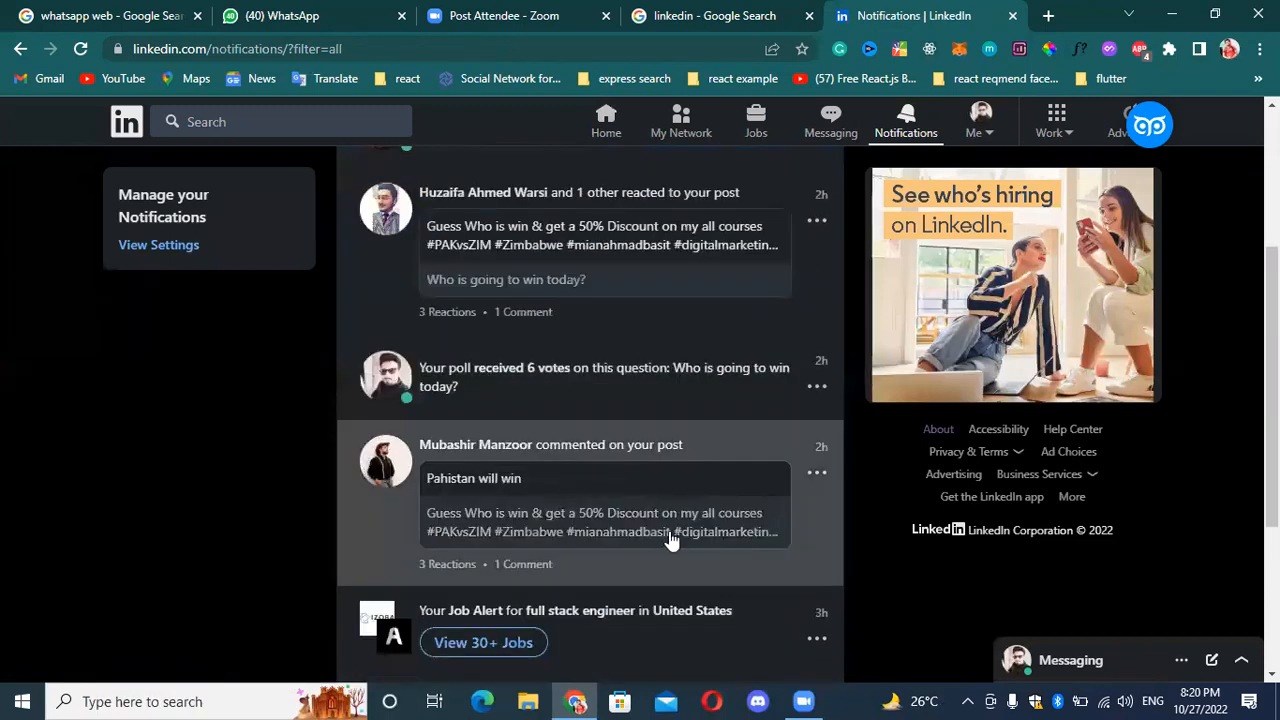
pyautogui.click(542, 490)
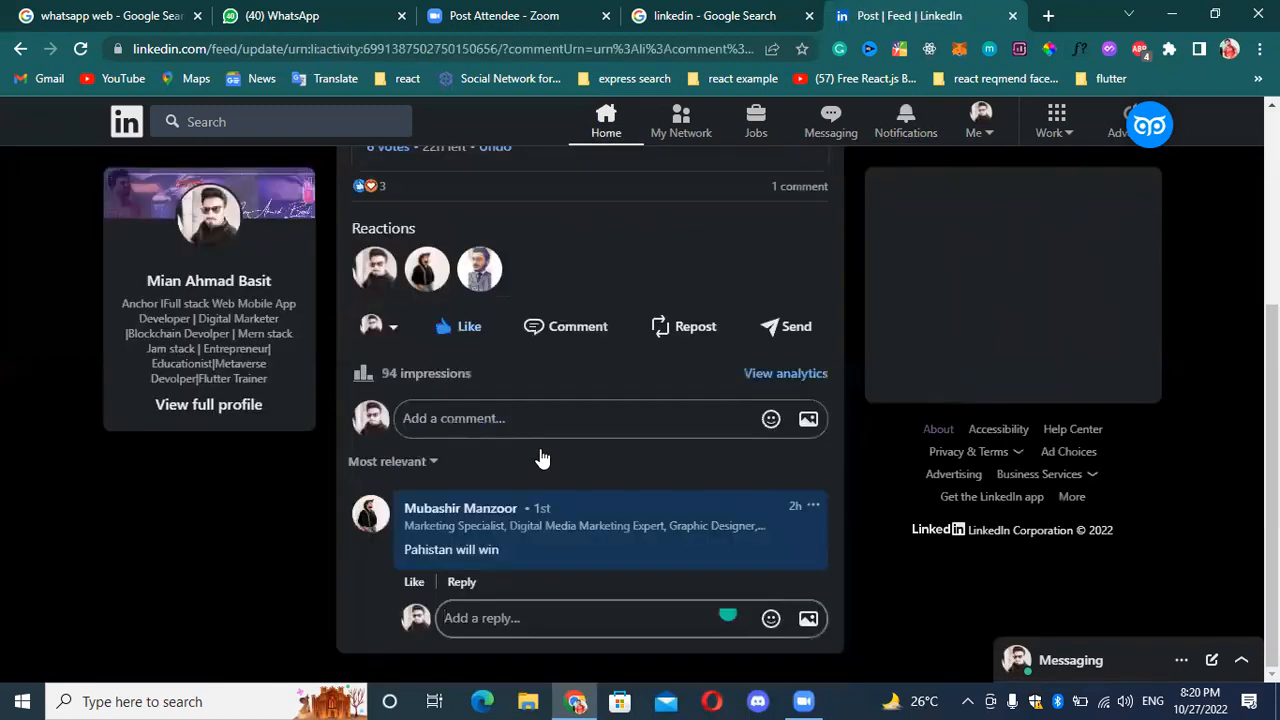
pyautogui.scroll(1, 485, 435)
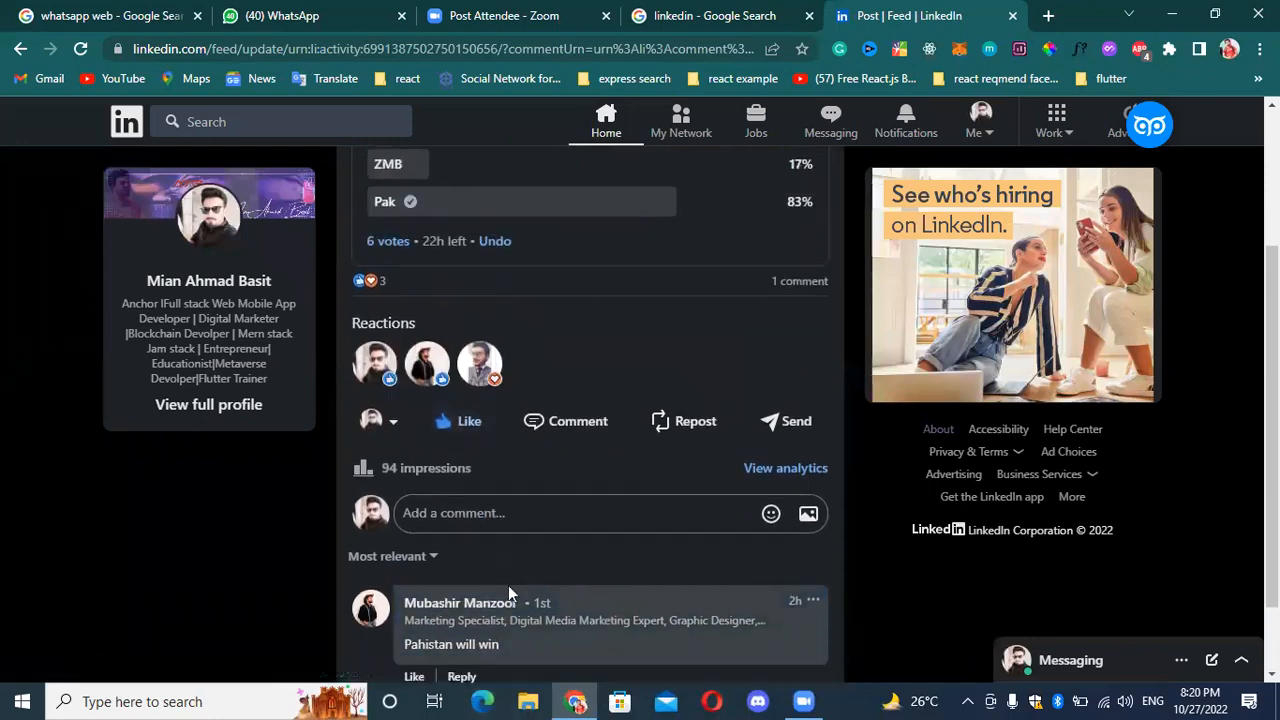
pyautogui.scroll(-1, 508, 593)
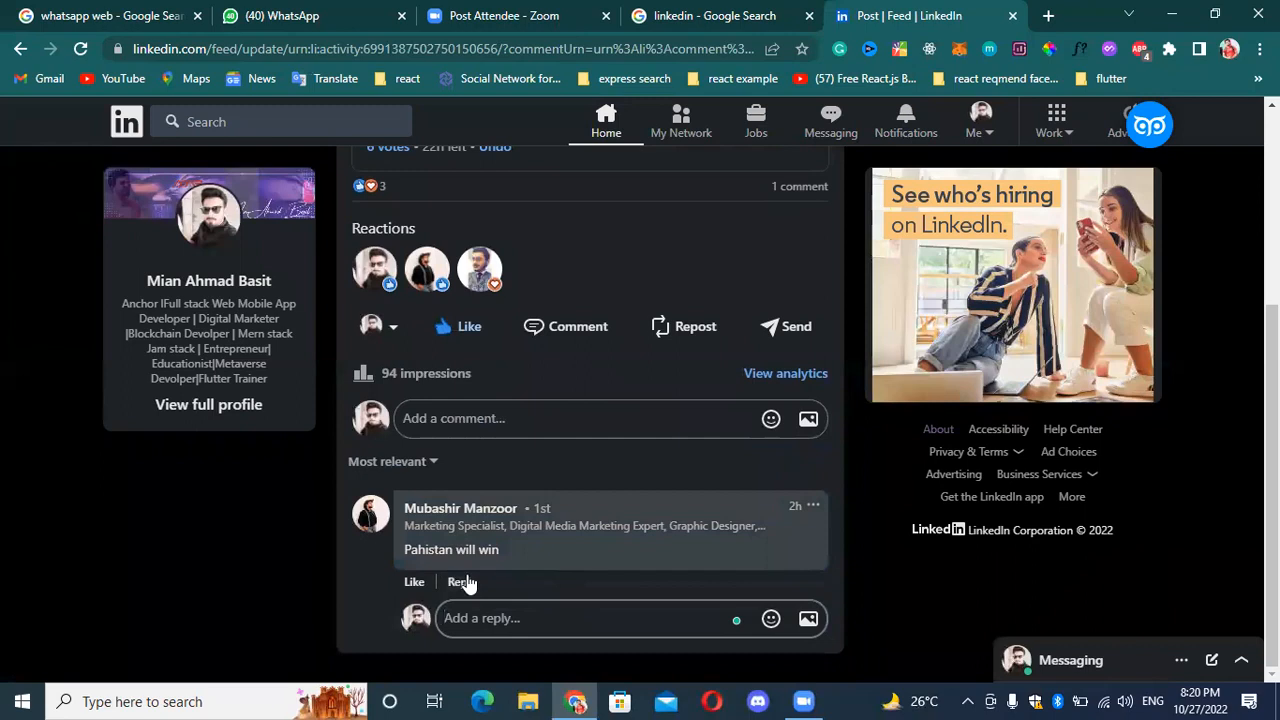
pyautogui.scroll(2, 708, 232)
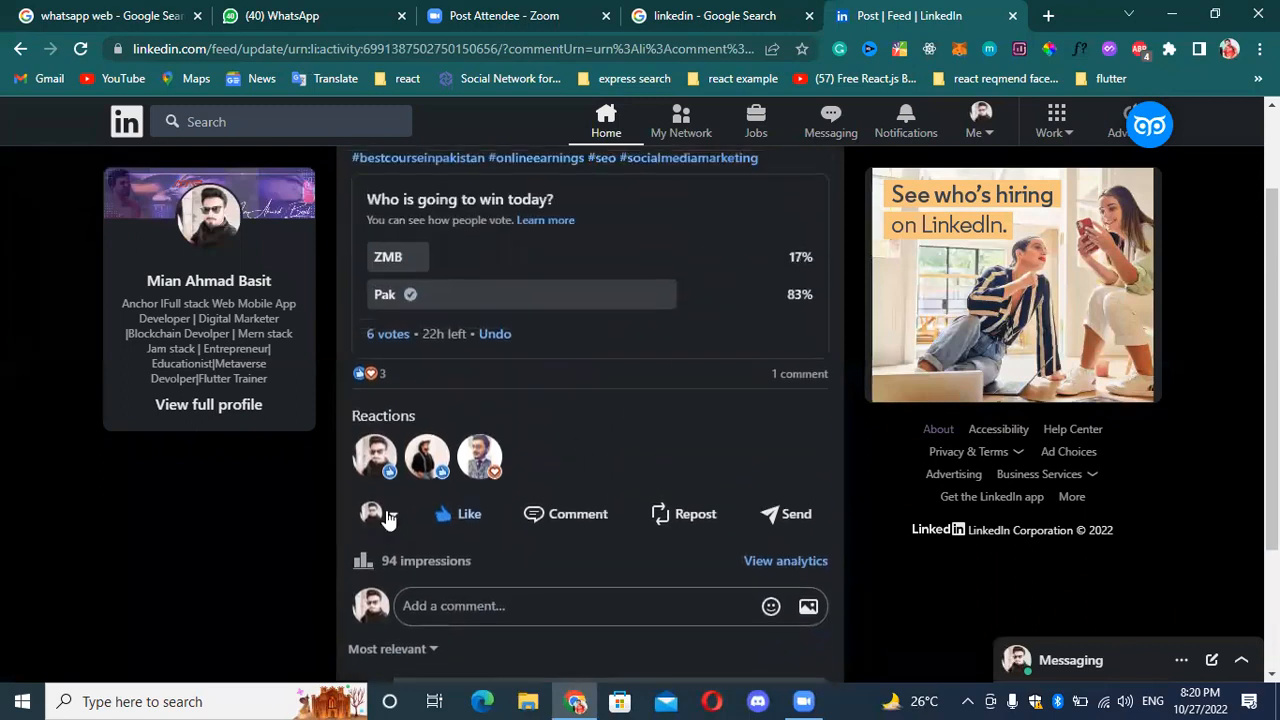
# Compare the ZMB and Pak voters in the poll opened from the comment notification, closing the list when done.
pyautogui.click(397, 333)
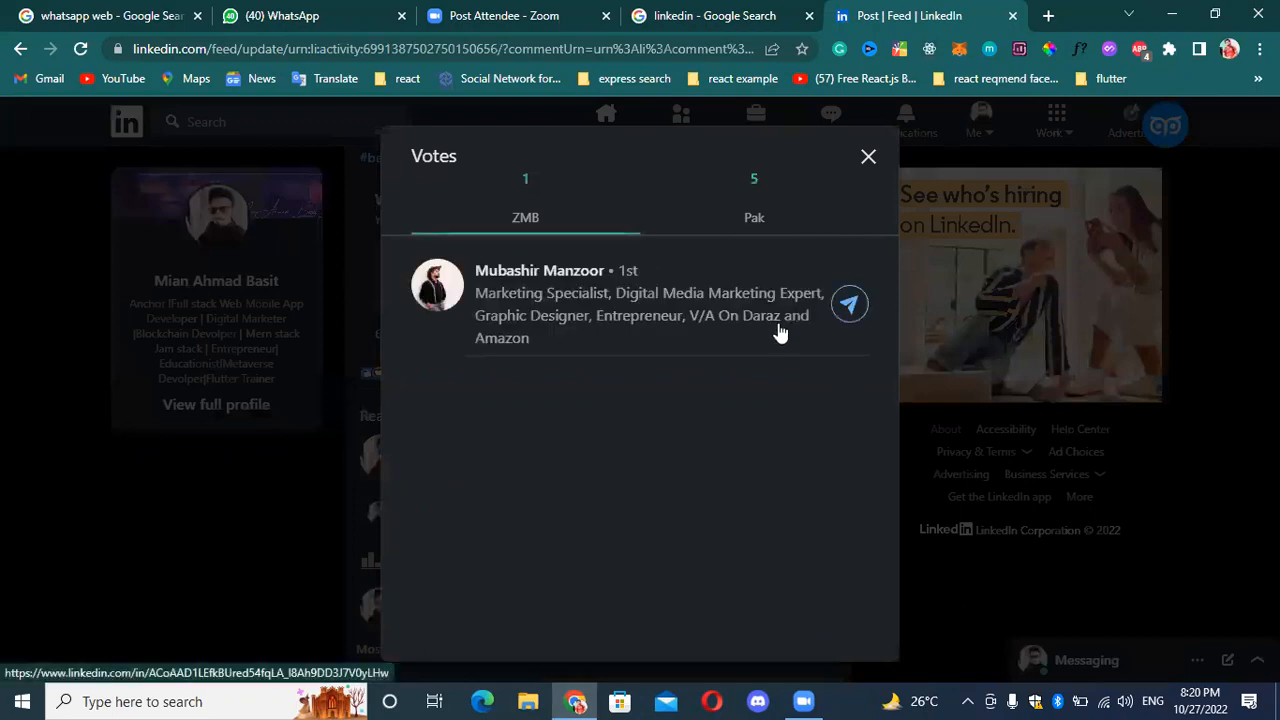
pyautogui.click(762, 190)
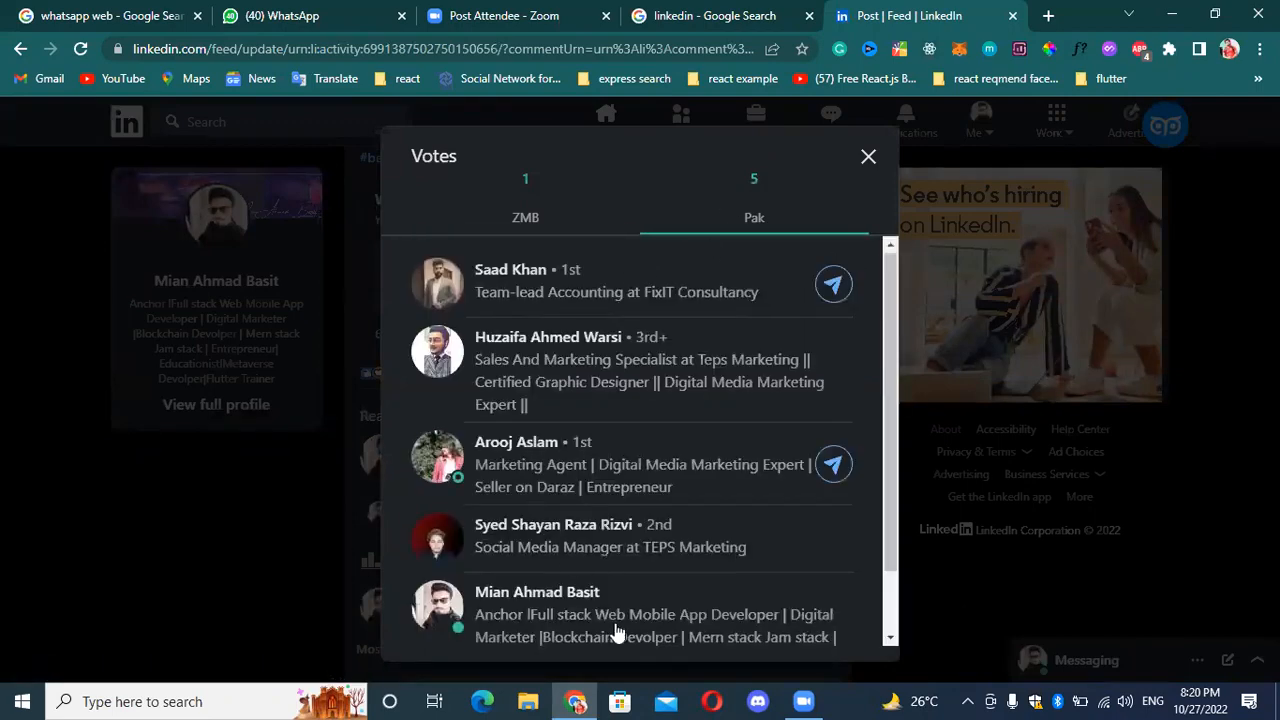
pyautogui.scroll(-2, 618, 632)
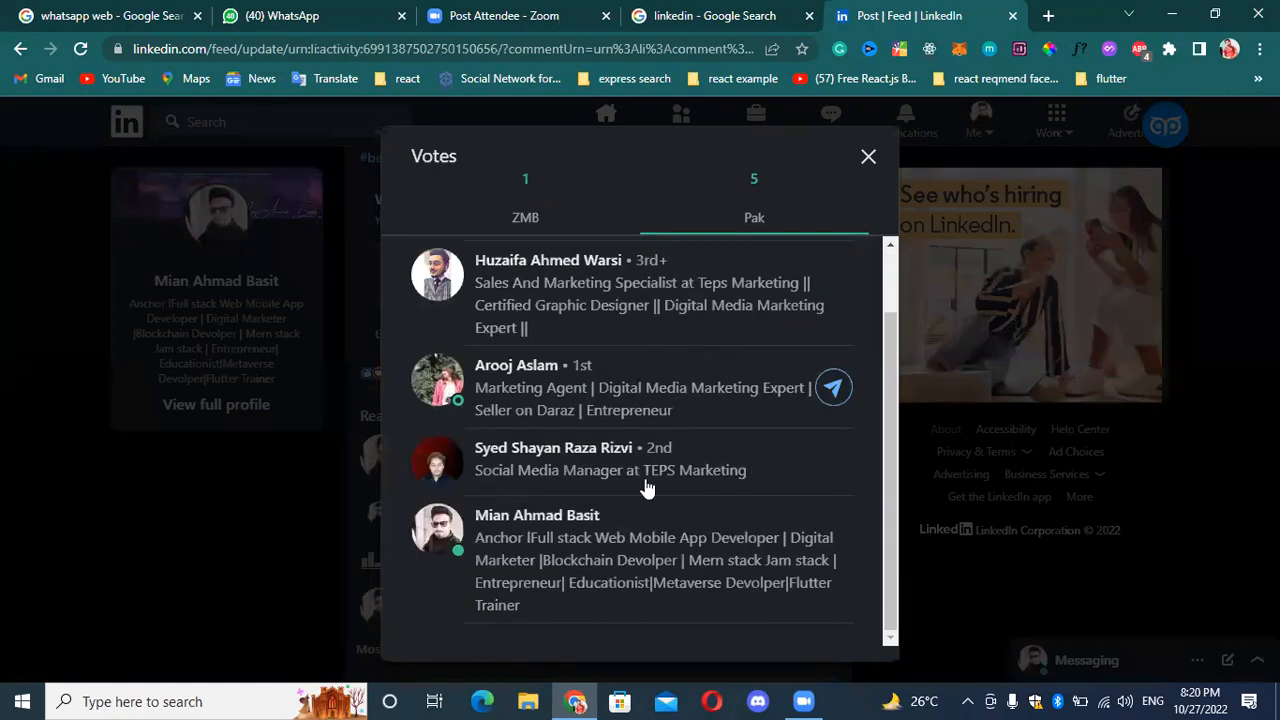
pyautogui.click(869, 156)
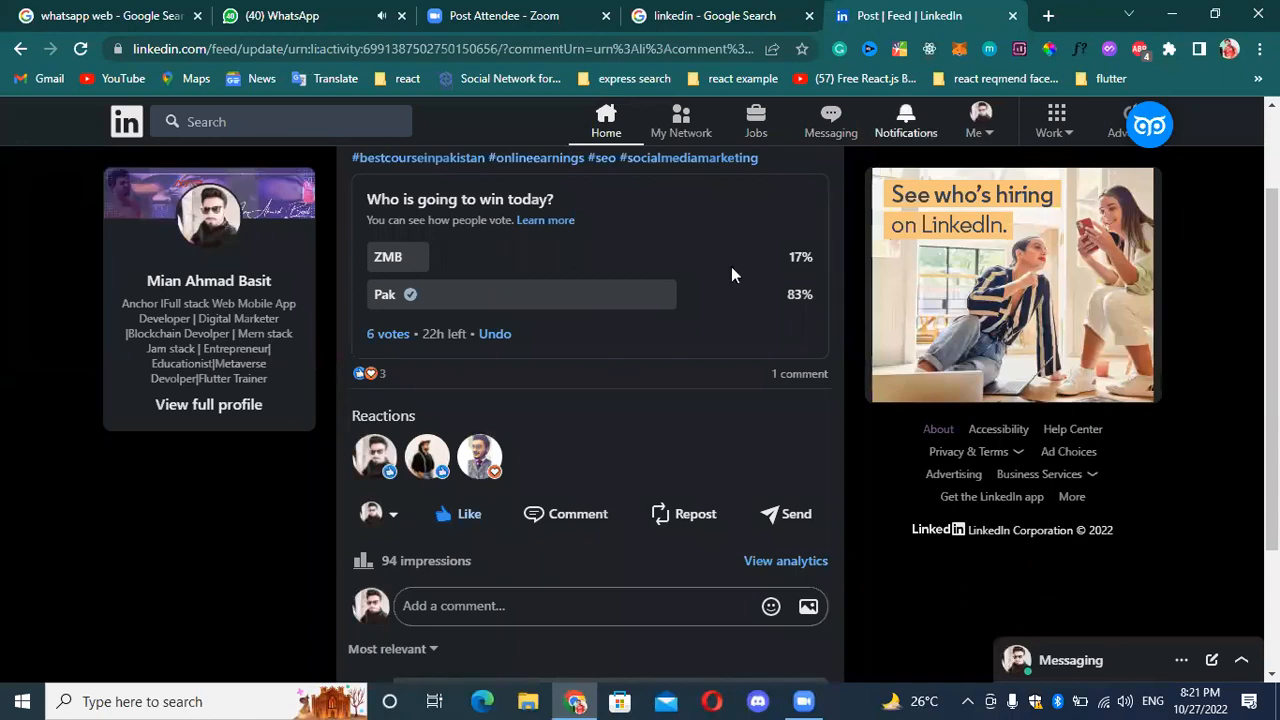
# Show the management options available for the poll post and dismiss them without choosing one.
pyautogui.scroll(1, 830, 167)
pyautogui.click(820, 184)
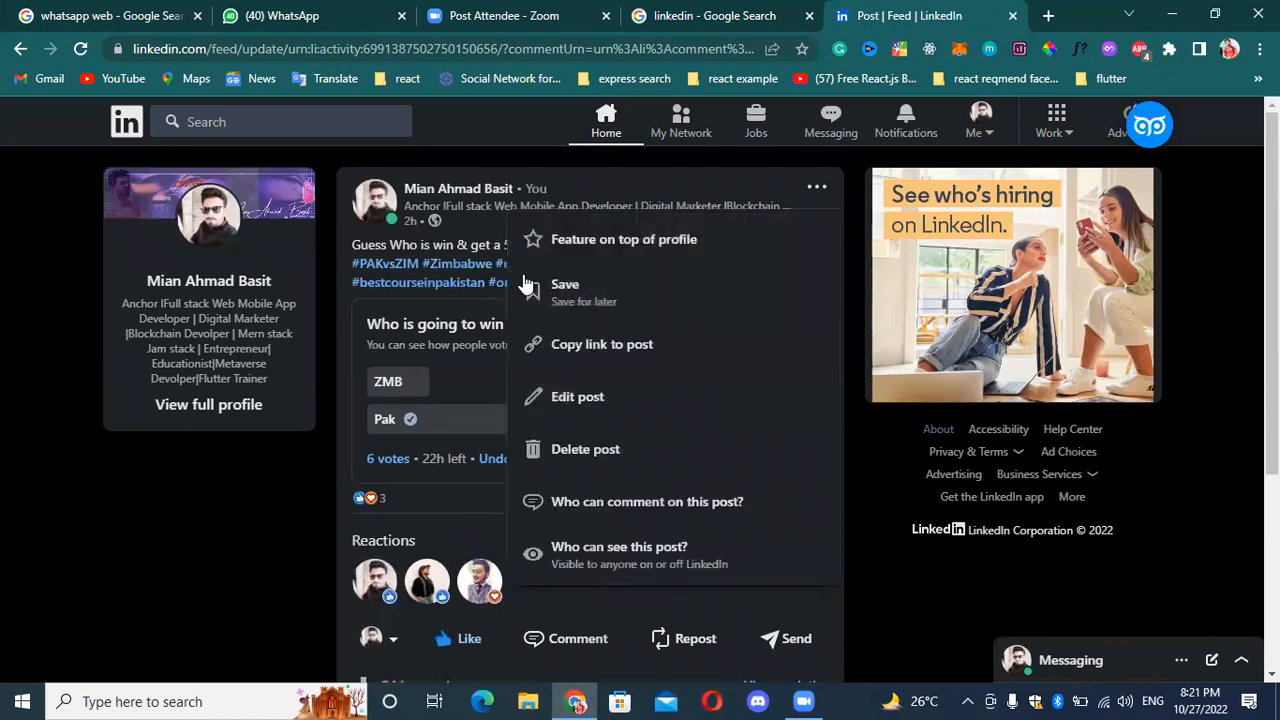
pyautogui.click(478, 379)
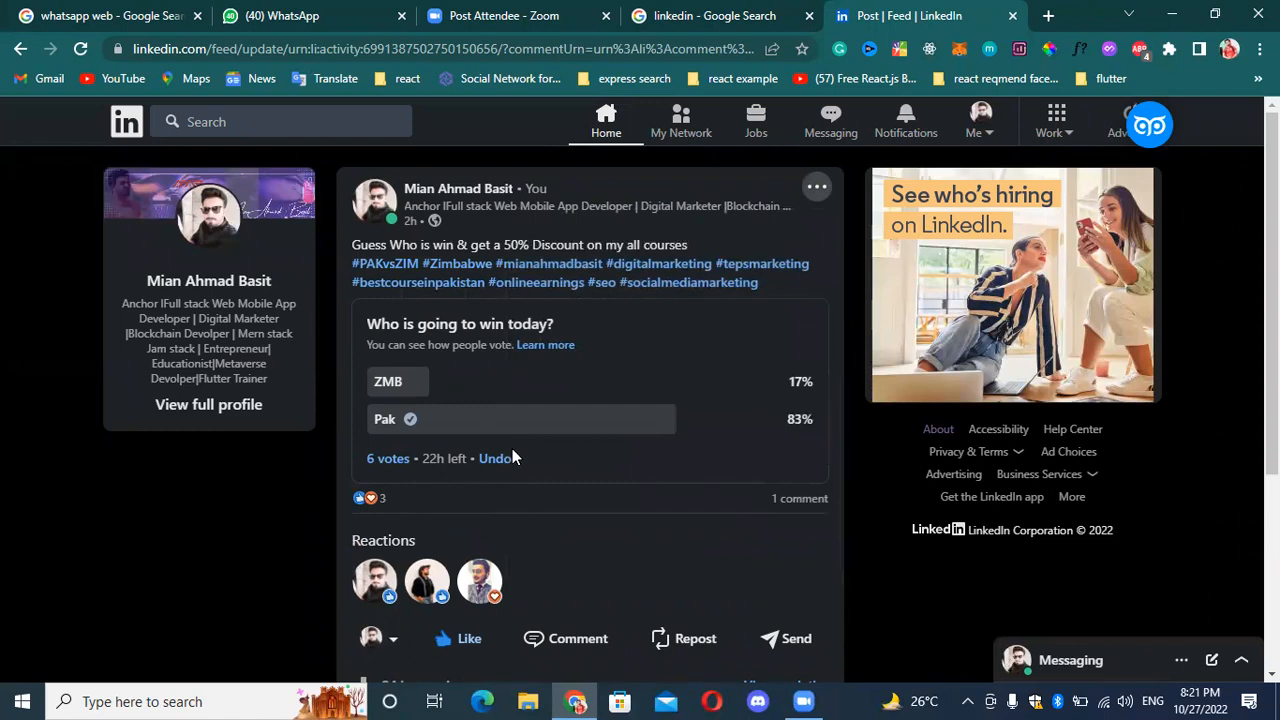
# Open the poll post's analytics and check its impressions under Discovery.
pyautogui.scroll(-1, 491, 466)
pyautogui.click(795, 592)
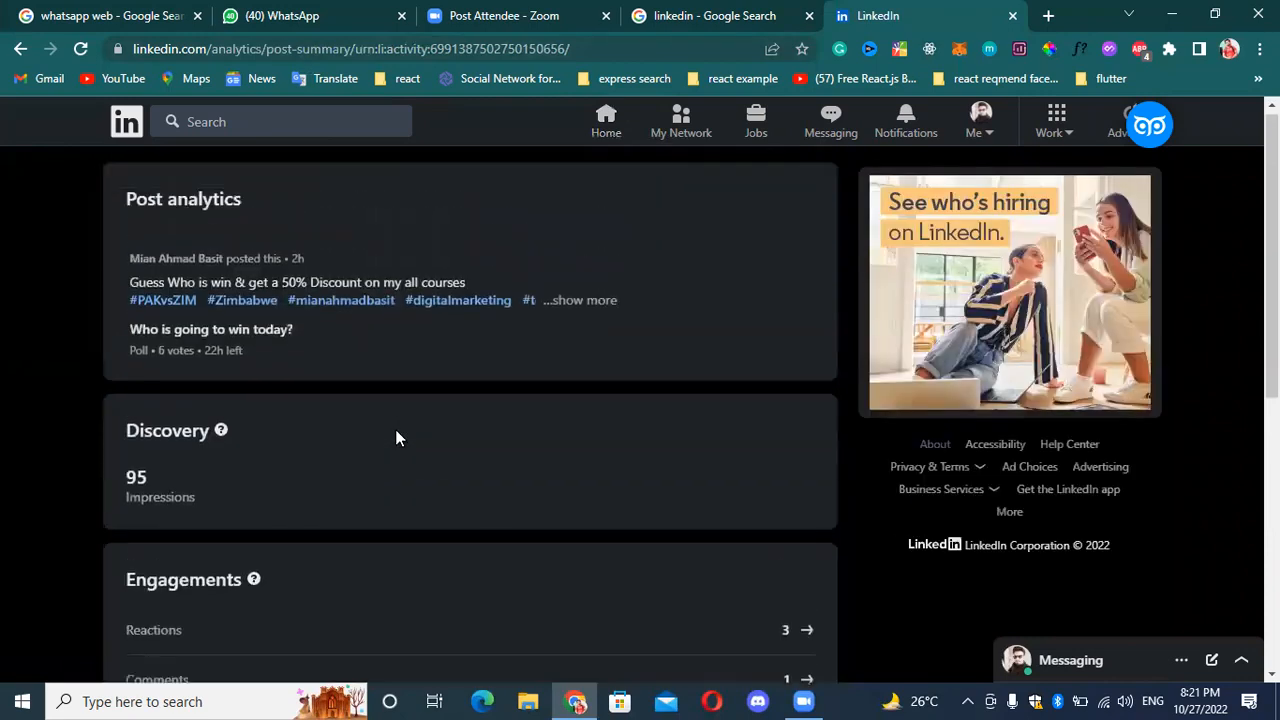
pyautogui.scroll(-1, 395, 438)
pyautogui.moveTo(195, 408); pyautogui.dragTo(125, 375)
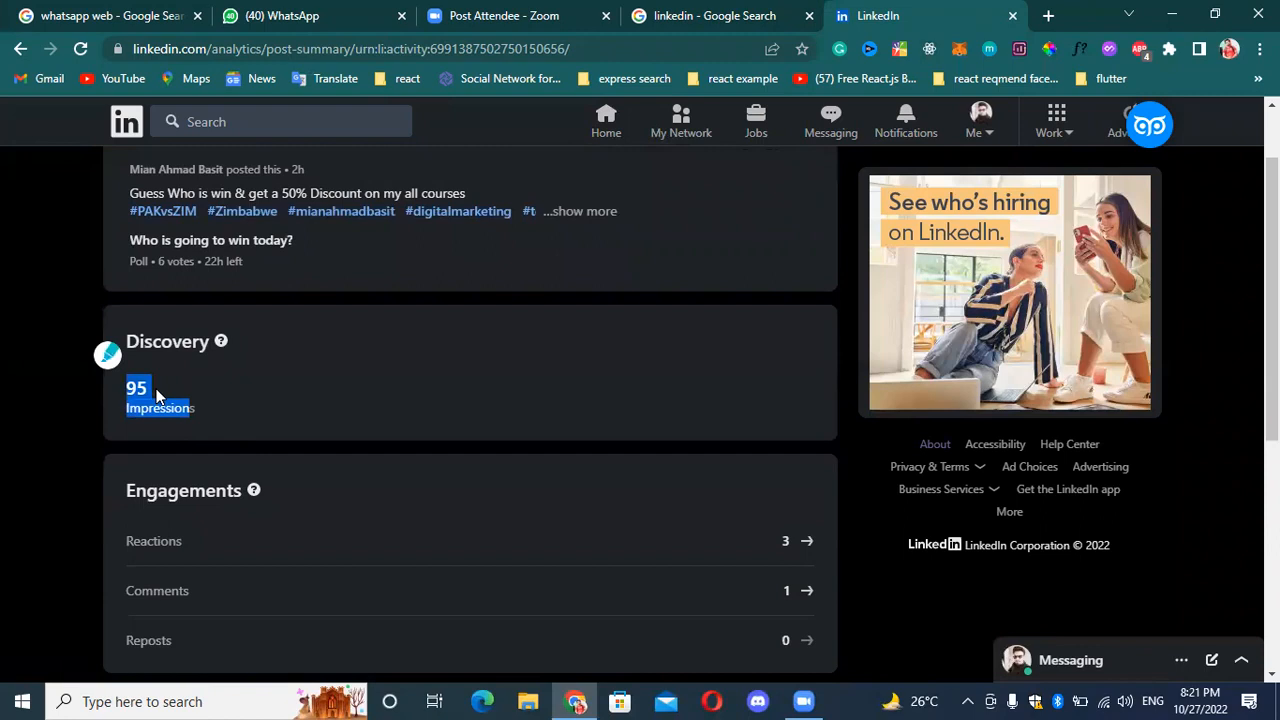
pyautogui.click(160, 381)
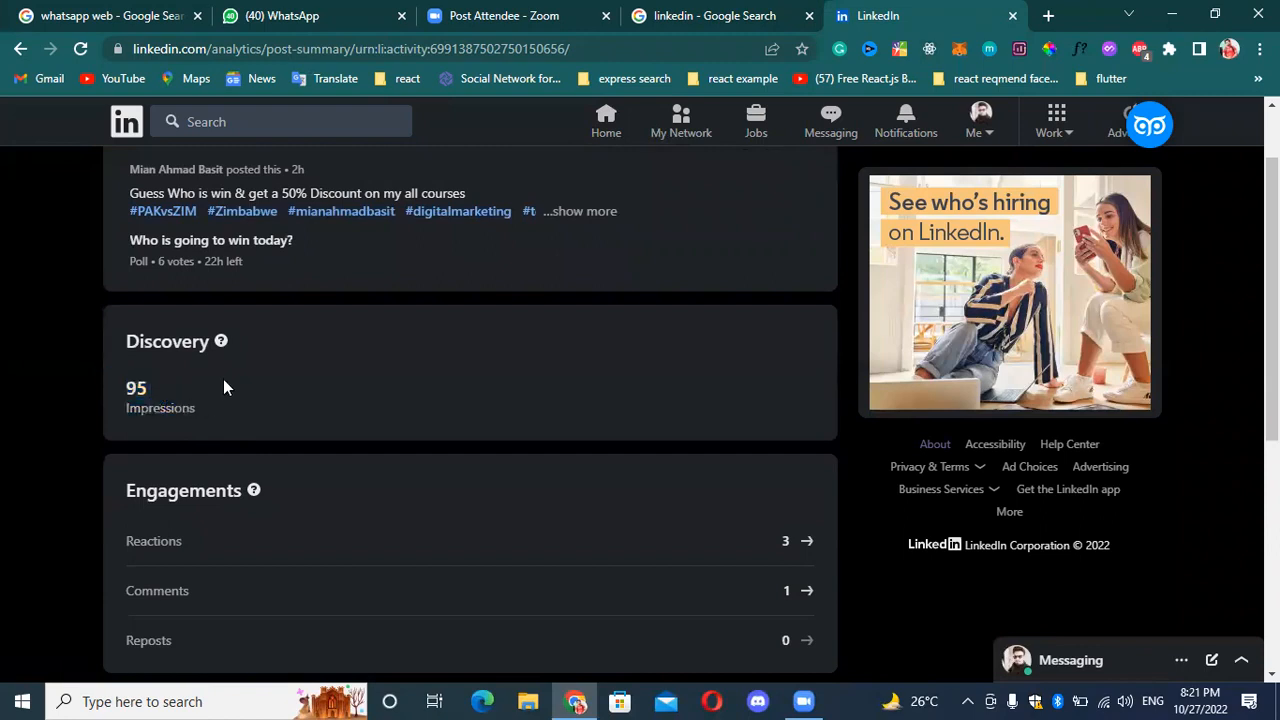
# Examine the post's engagements and the top demographics of people reached by job title.
pyautogui.scroll(1, 240, 375)
pyautogui.scroll(-3, 311, 321)
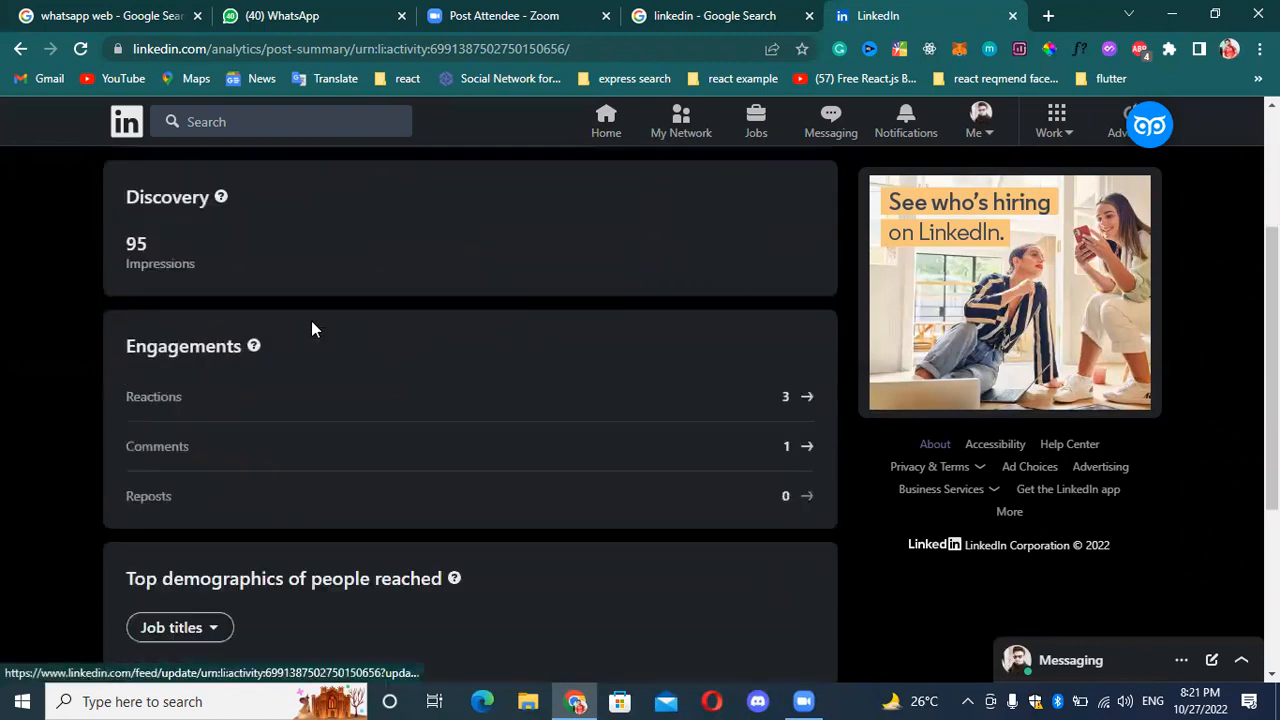
pyautogui.scroll(-3, 234, 349)
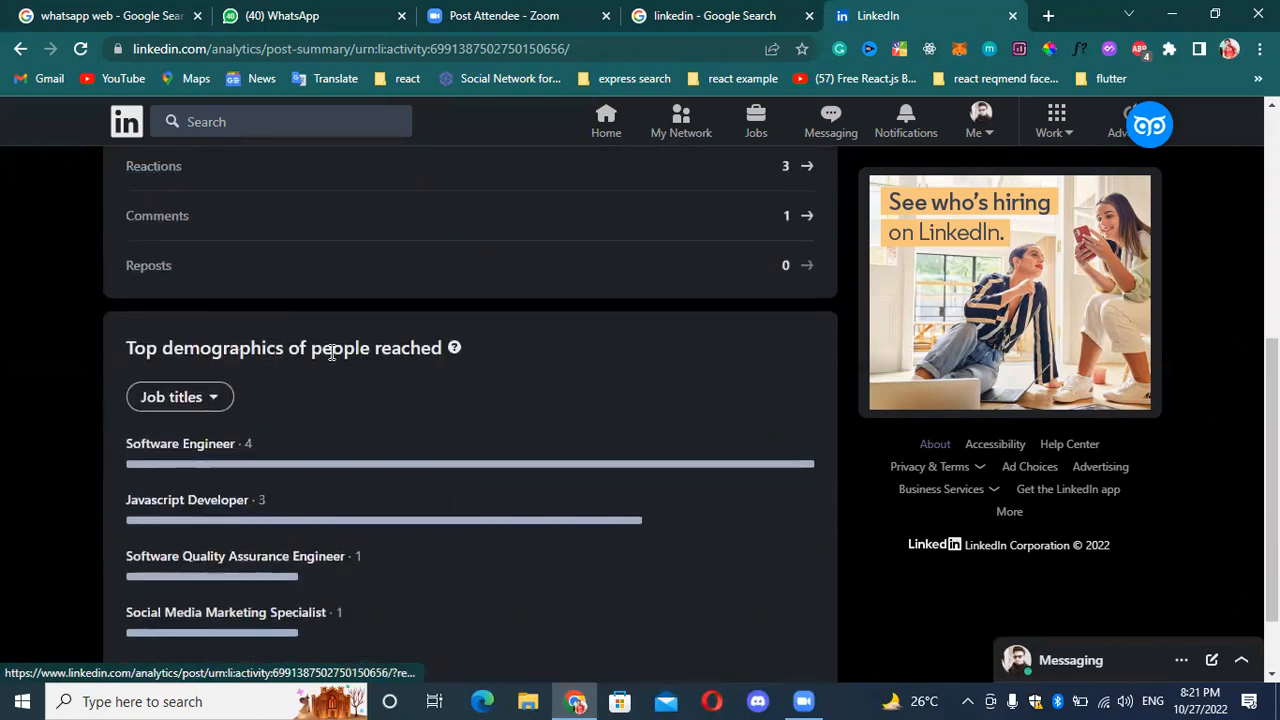
pyautogui.scroll(-1, 786, 474)
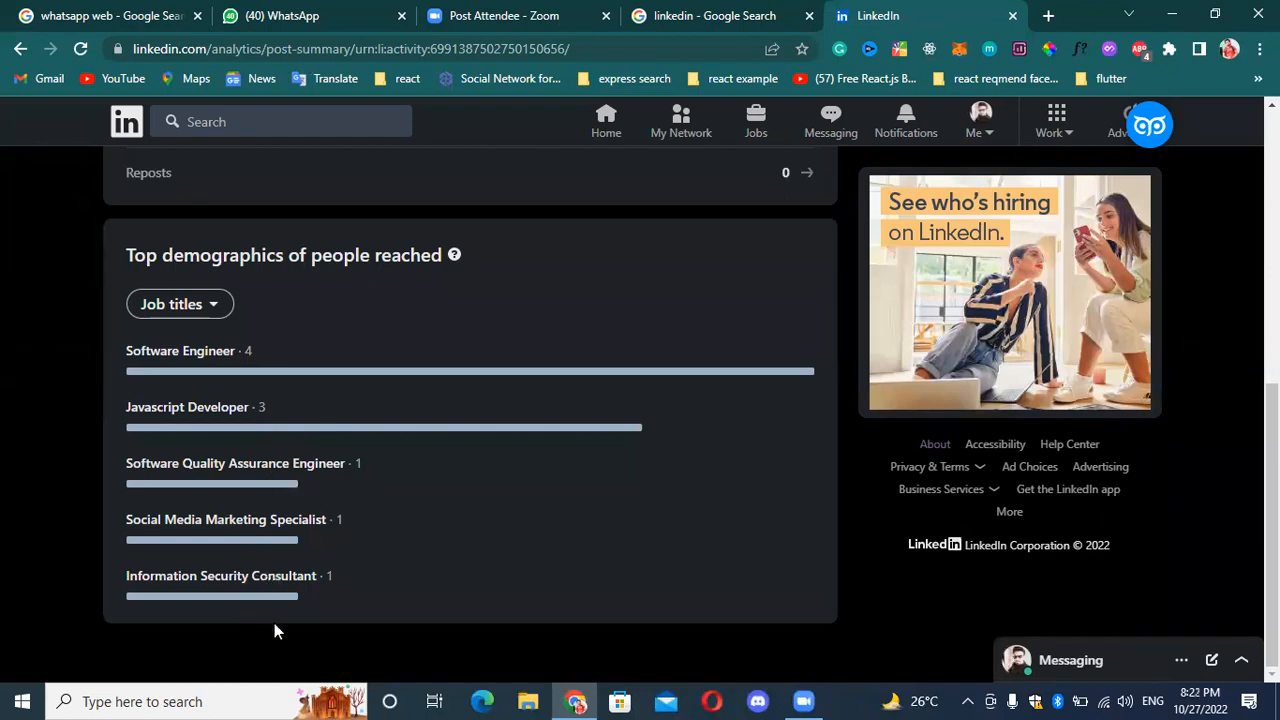
pyautogui.scroll(4, 296, 570)
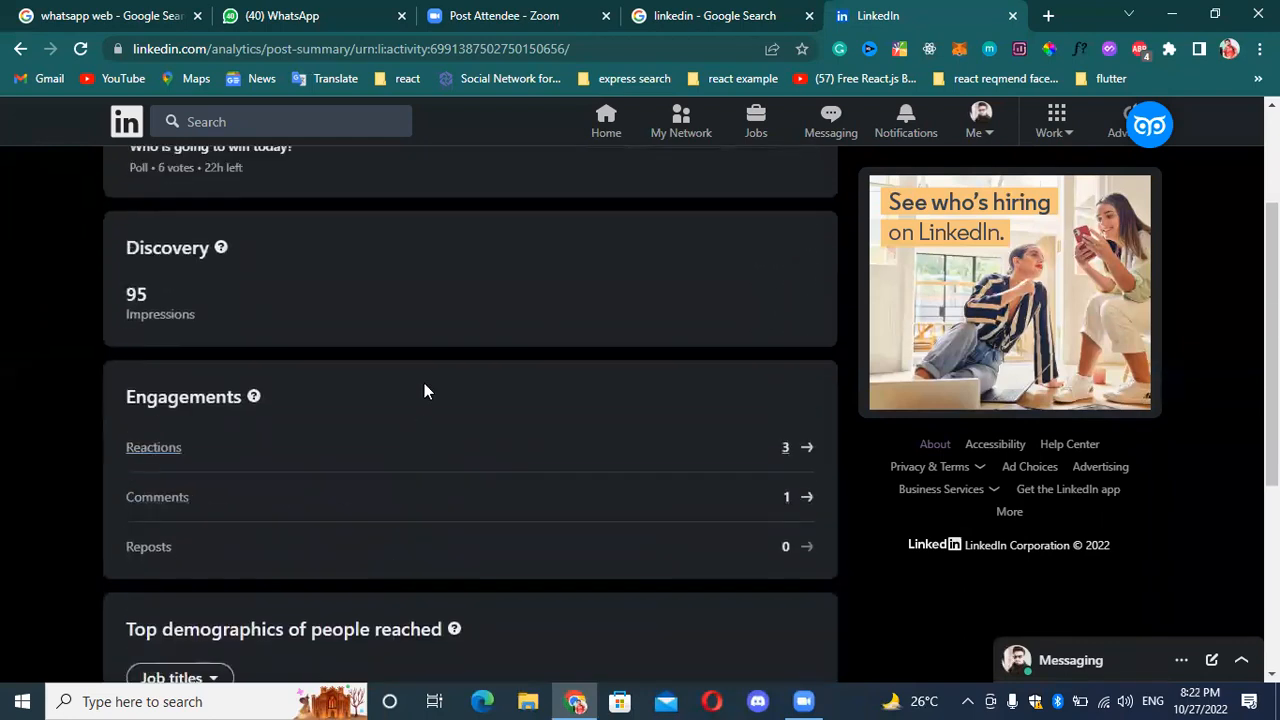
pyautogui.scroll(1, 424, 391)
pyautogui.scroll(1, 286, 266)
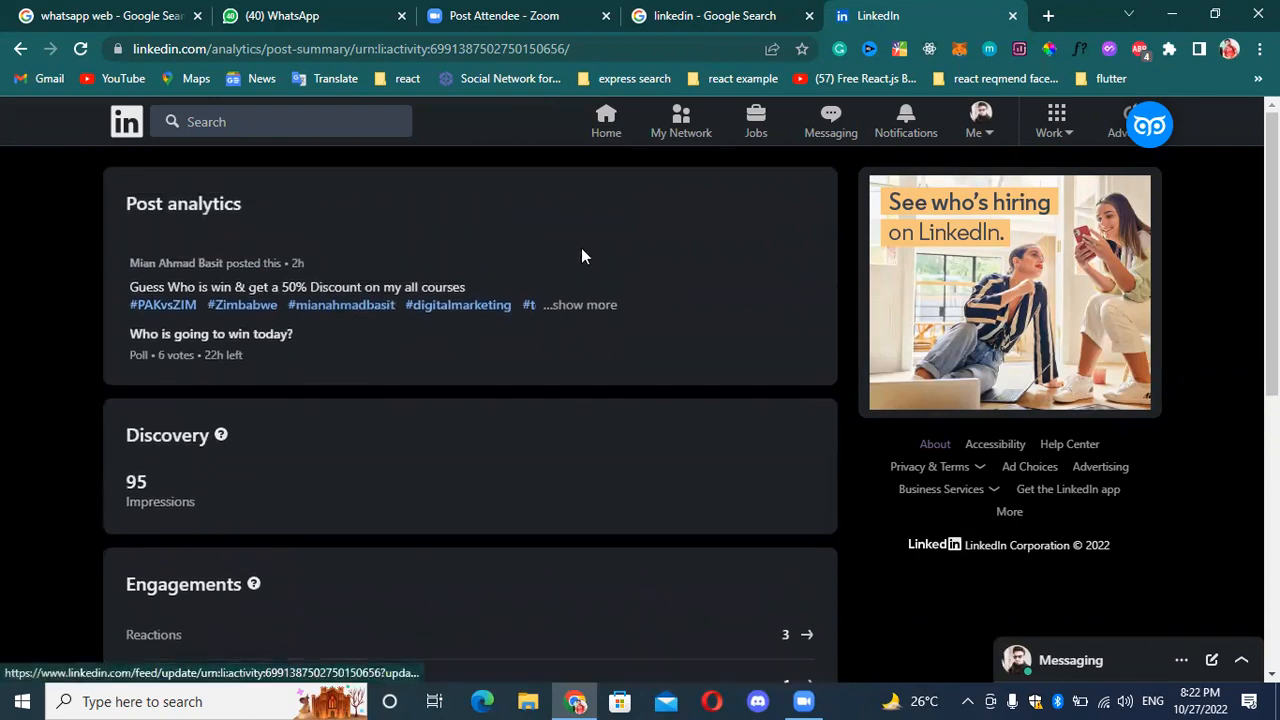
# Return from the analytics to the full poll post and look over its results, reactions and comments.
pyautogui.click(587, 300)
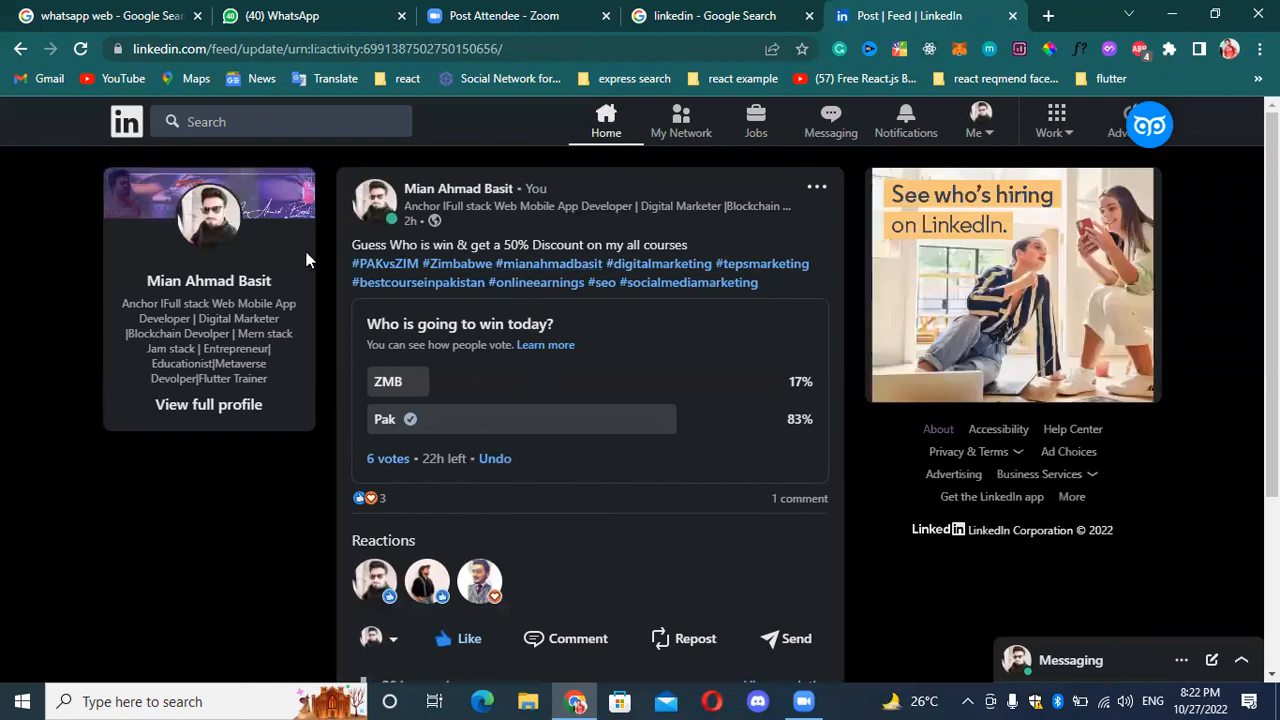
pyautogui.scroll(-1, 954, 385)
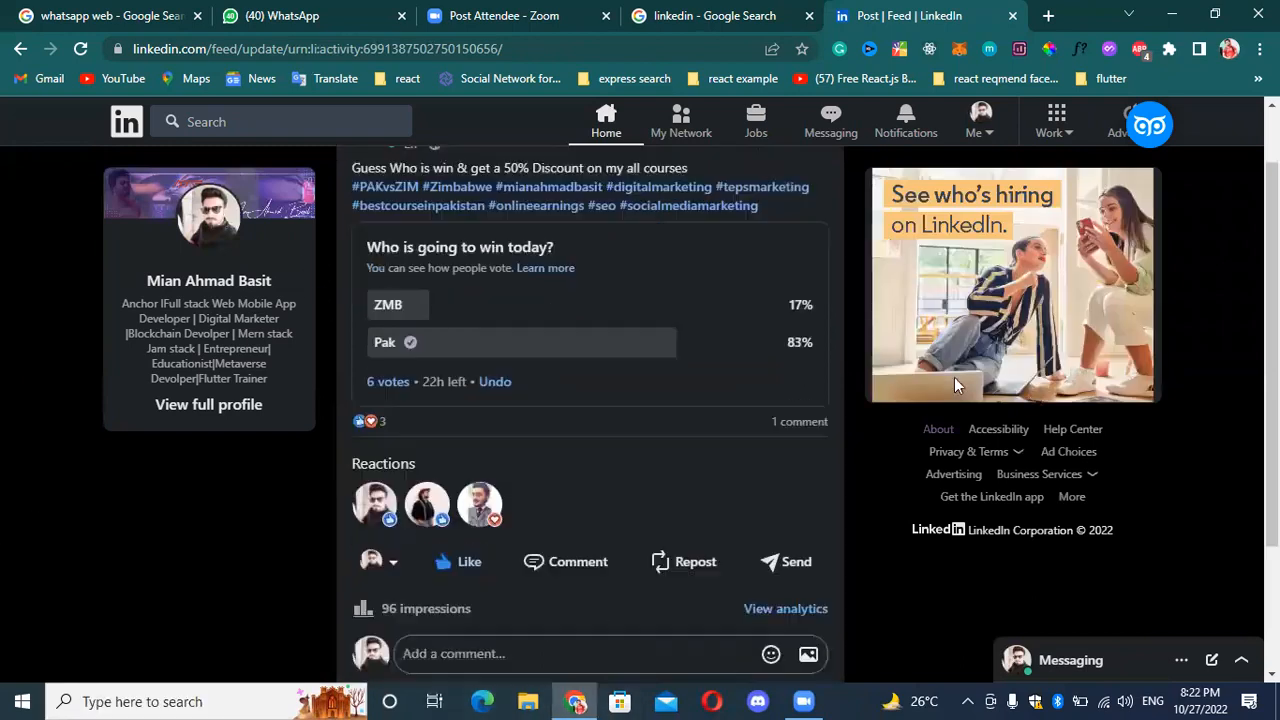
pyautogui.scroll(-2, 503, 370)
pyautogui.moveTo(457, 377)
pyautogui.scroll(3, 684, 291)
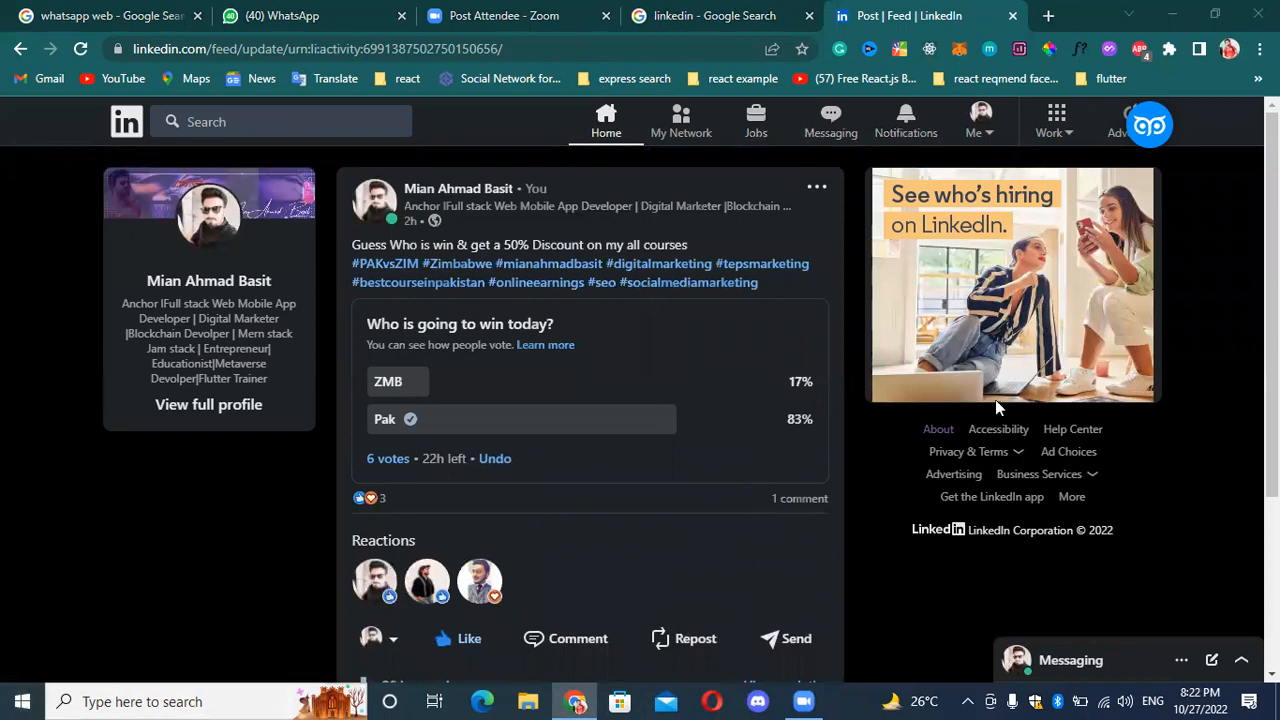
# Close the LinkedIn post and search for "meta suit" in a new browser tab to reach Meta Business Suite.
pyautogui.click(1011, 17)
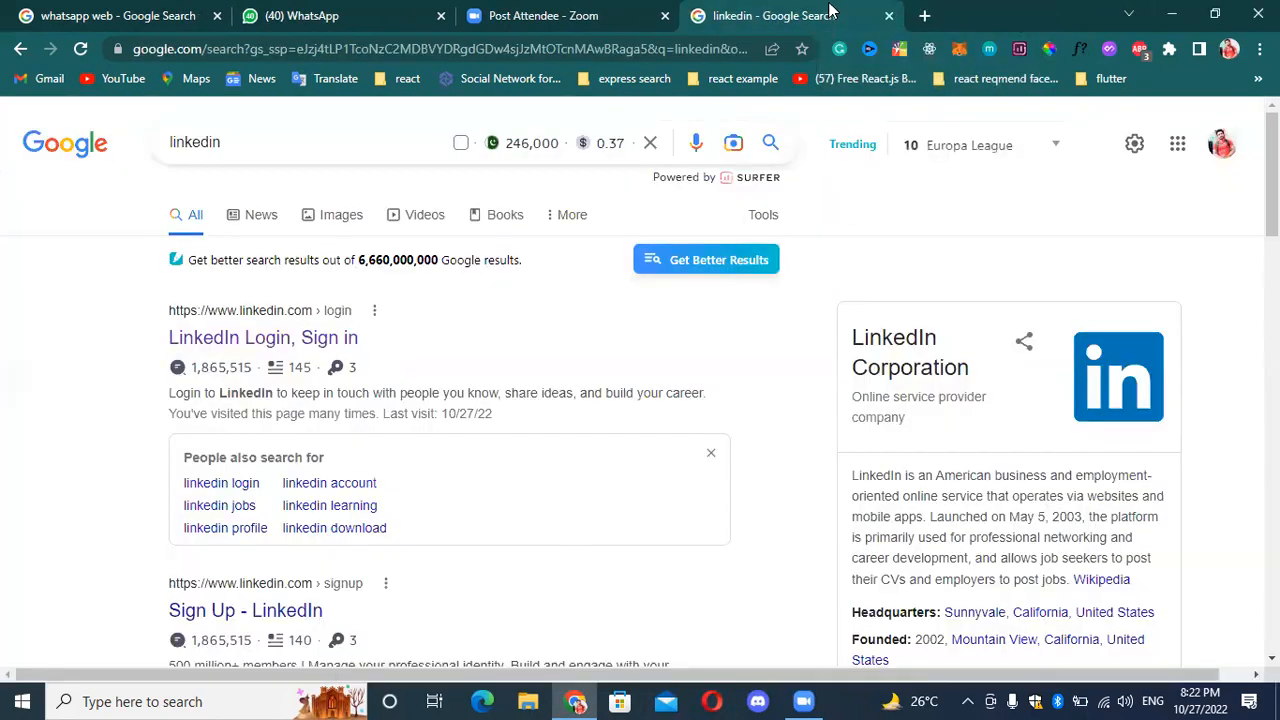
pyautogui.click(919, 15)
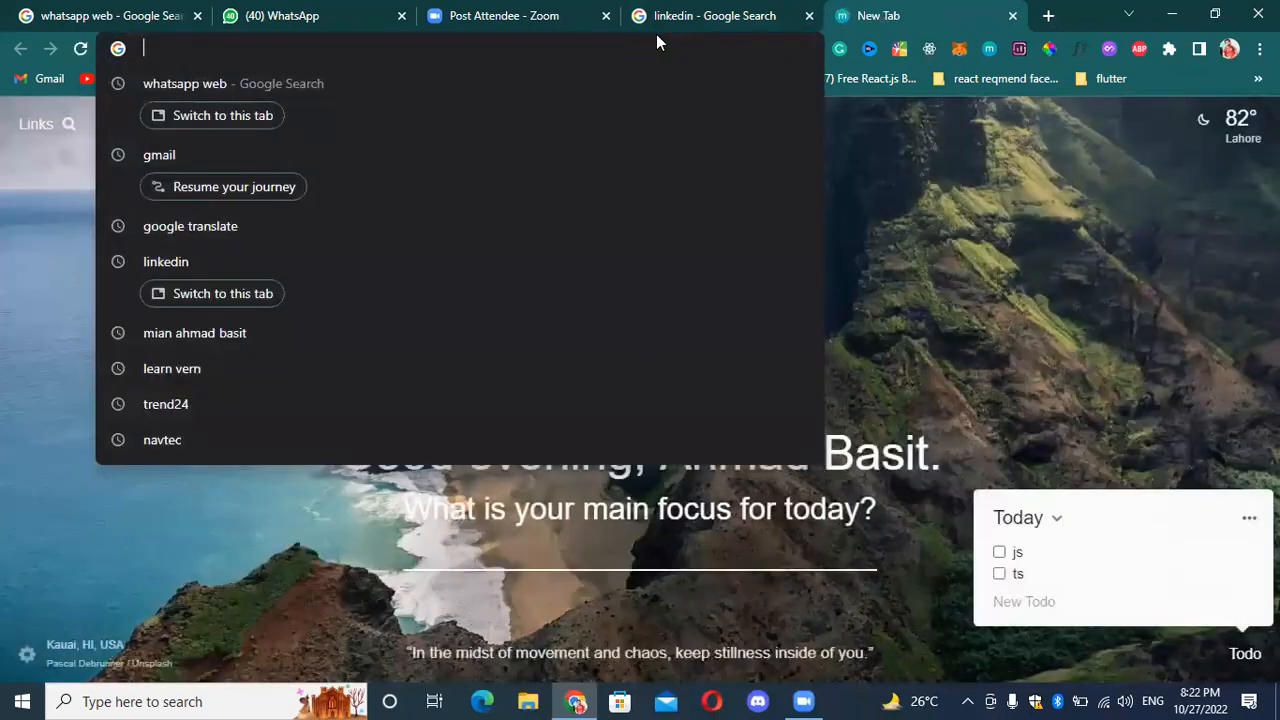
pyautogui.write('face')
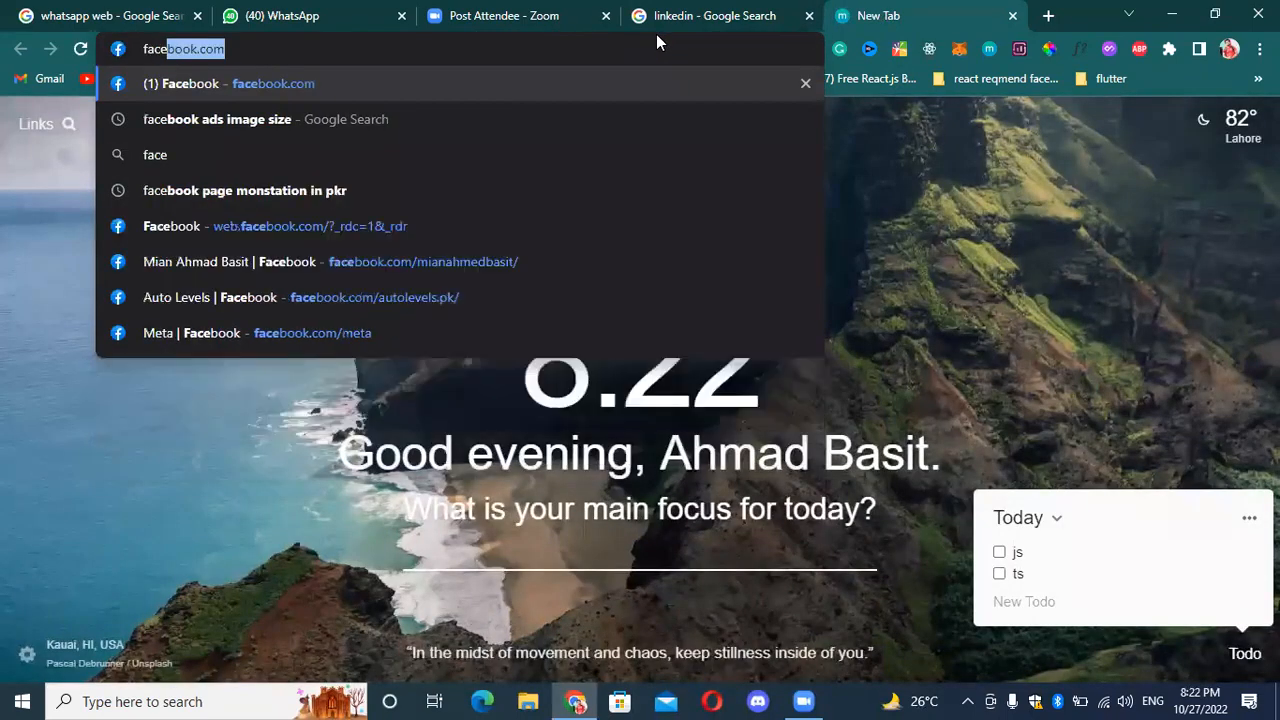
pyautogui.press('BackSpace')
pyautogui.press('BackSpace')
pyautogui.press('BackSpace')
pyautogui.press('BackSpace')
pyautogui.press('BackSpace')
pyautogui.write('meta')
pyautogui.write('suit')
pyautogui.press('Return')
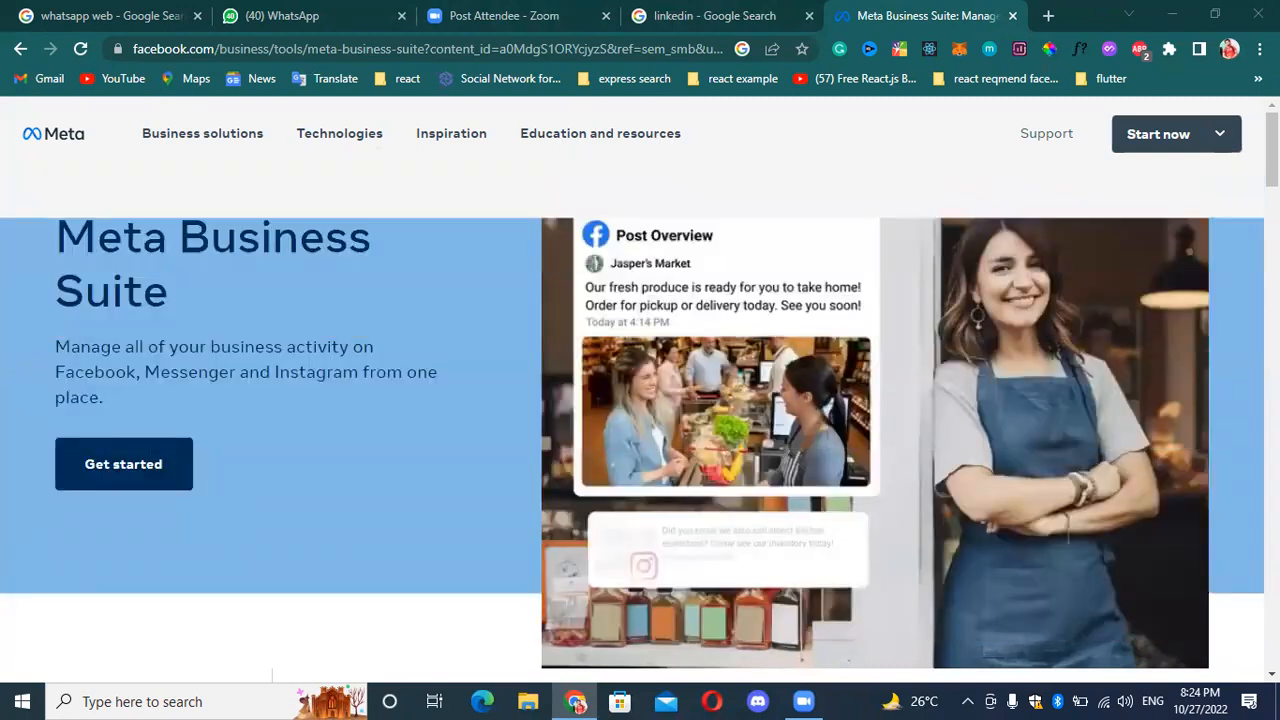
# Get started with Meta Business Suite and choose the Toocoffe Facebook Page as the active business asset.
pyautogui.click(1048, 16)
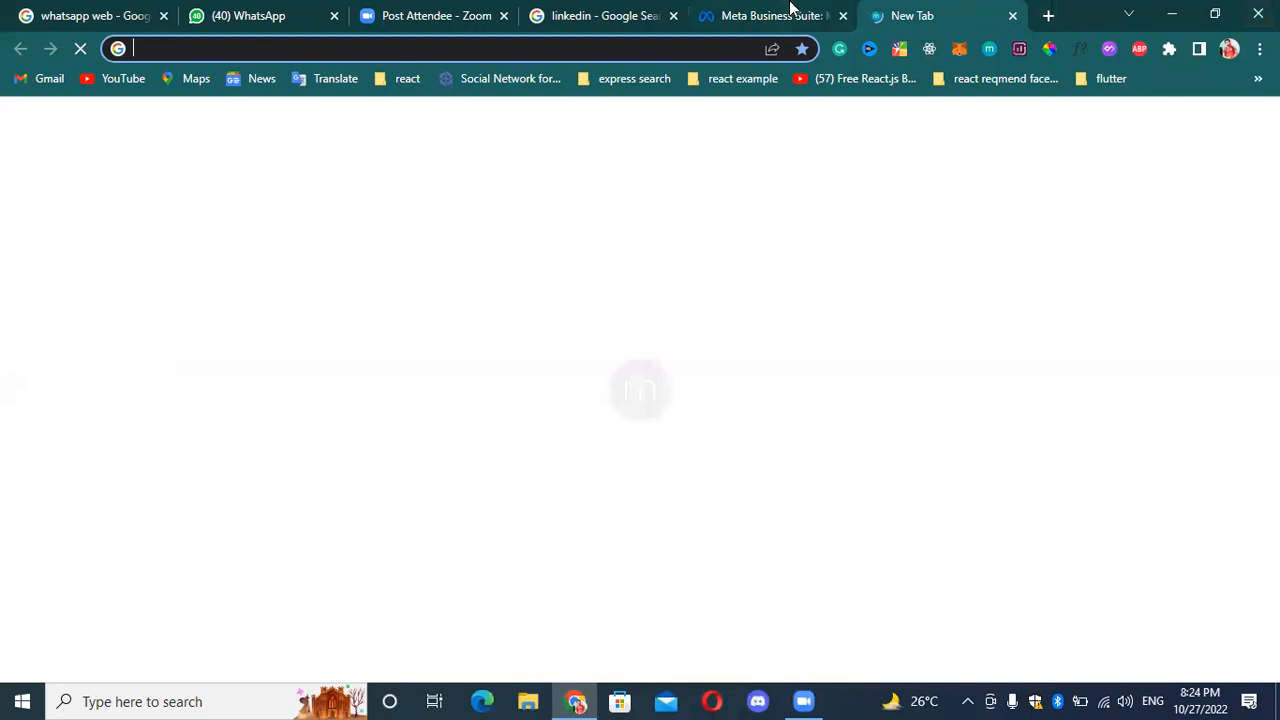
pyautogui.click(790, 14)
pyautogui.click(151, 434)
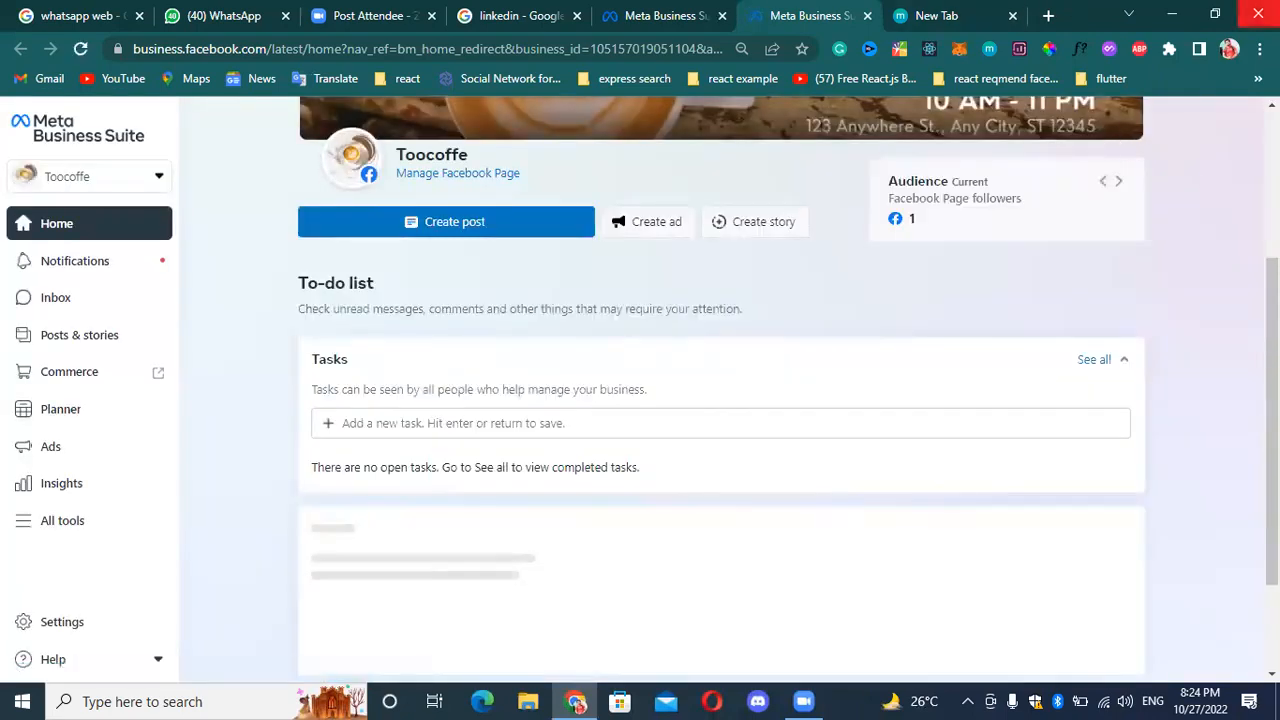
pyautogui.click(148, 180)
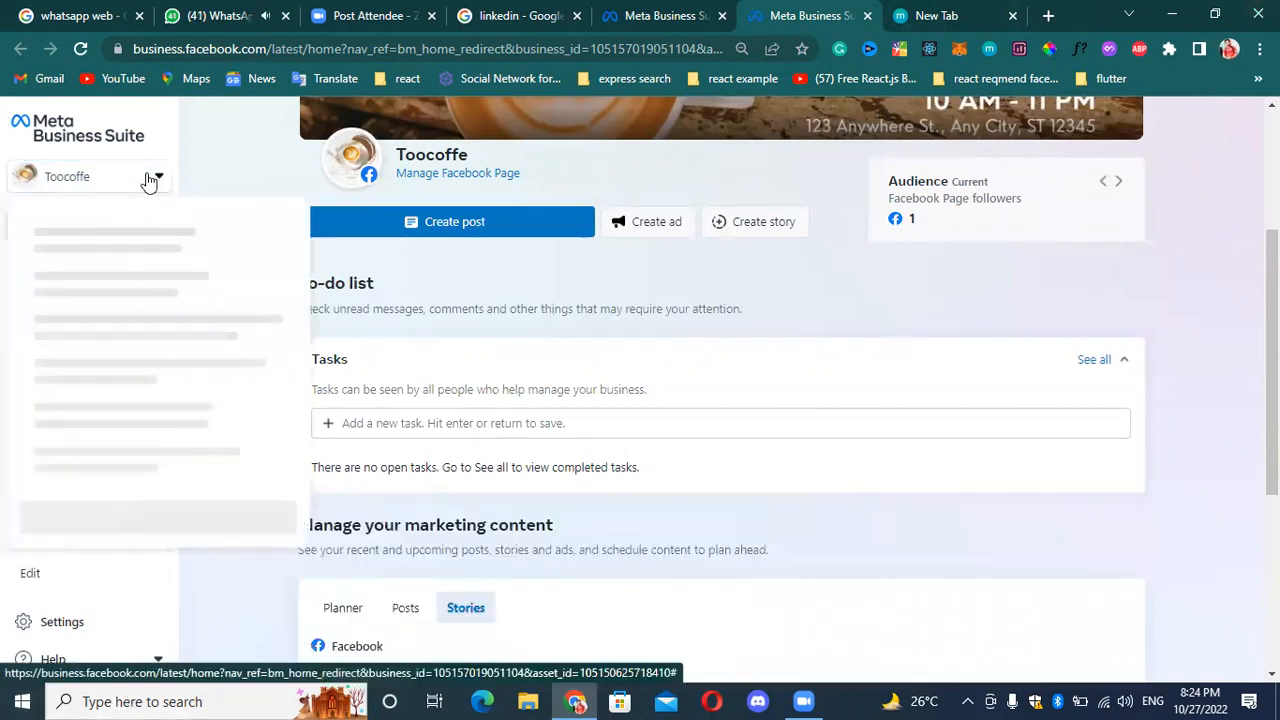
pyautogui.scroll(-1, 150, 380)
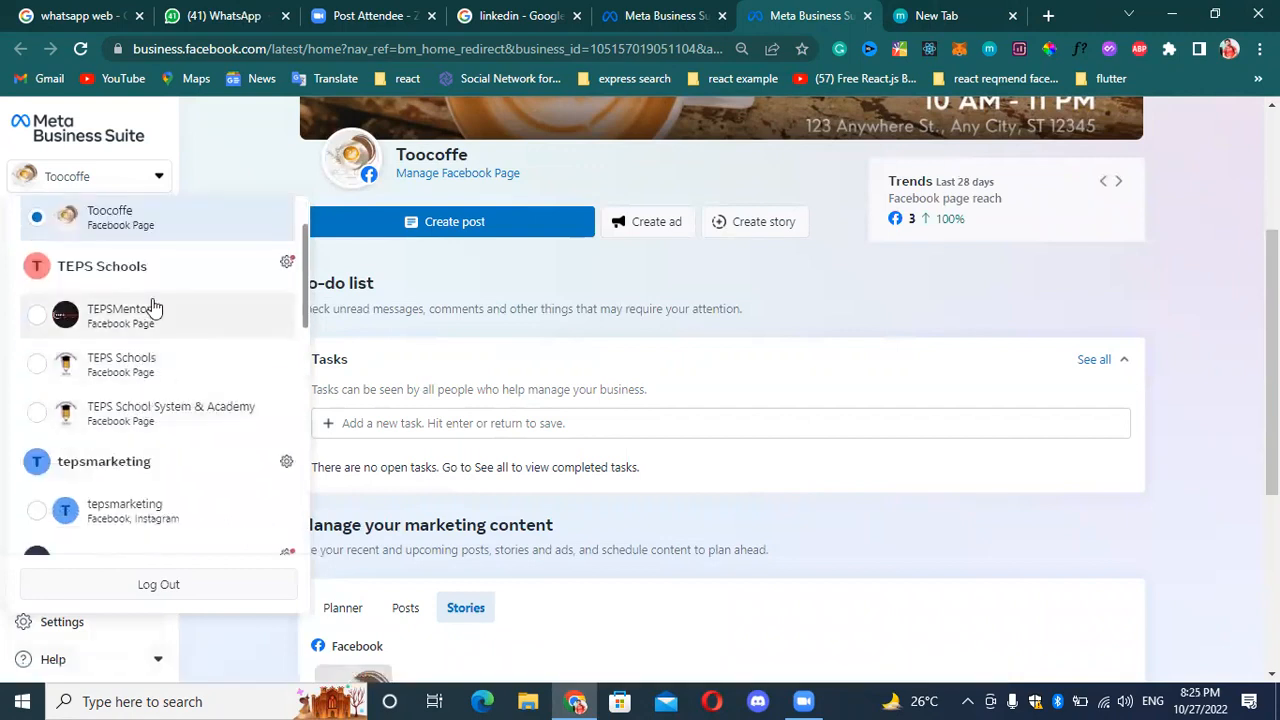
pyautogui.click(85, 220)
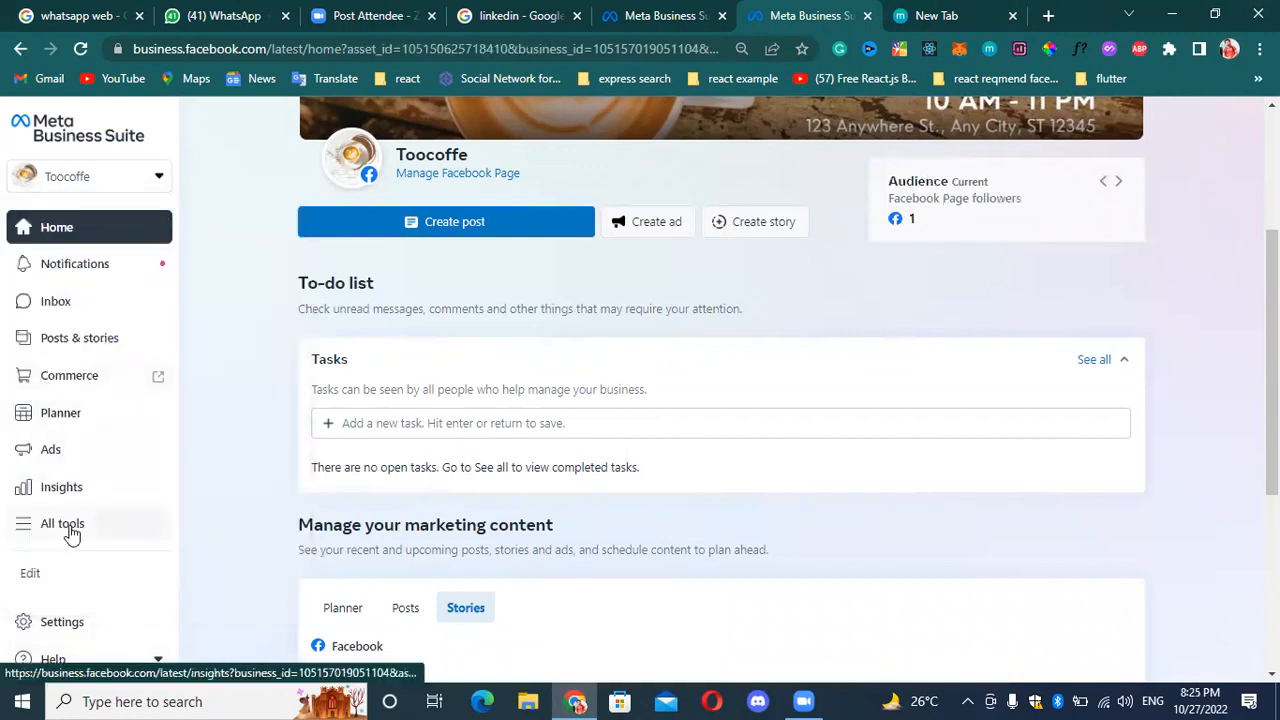
# Look through all the available tools and open Ads Manager from the Advertise group.
pyautogui.click(62, 524)
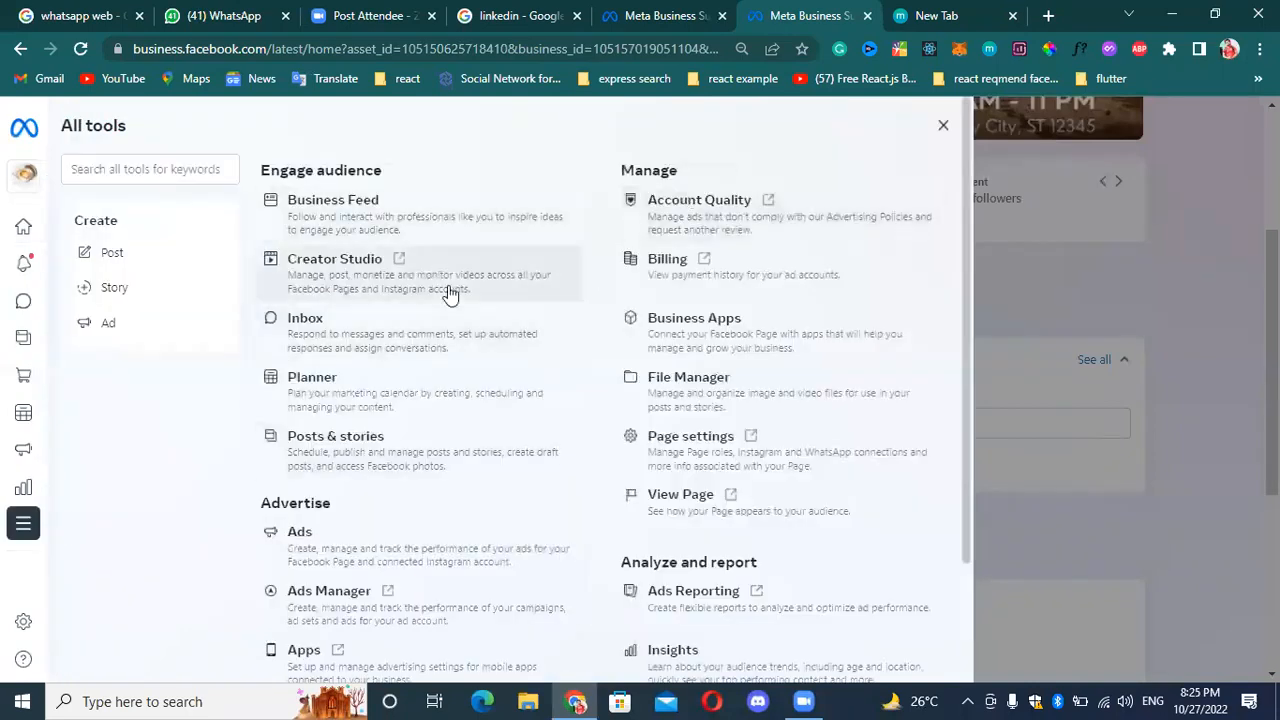
pyautogui.scroll(-2, 449, 292)
pyautogui.scroll(2, 491, 214)
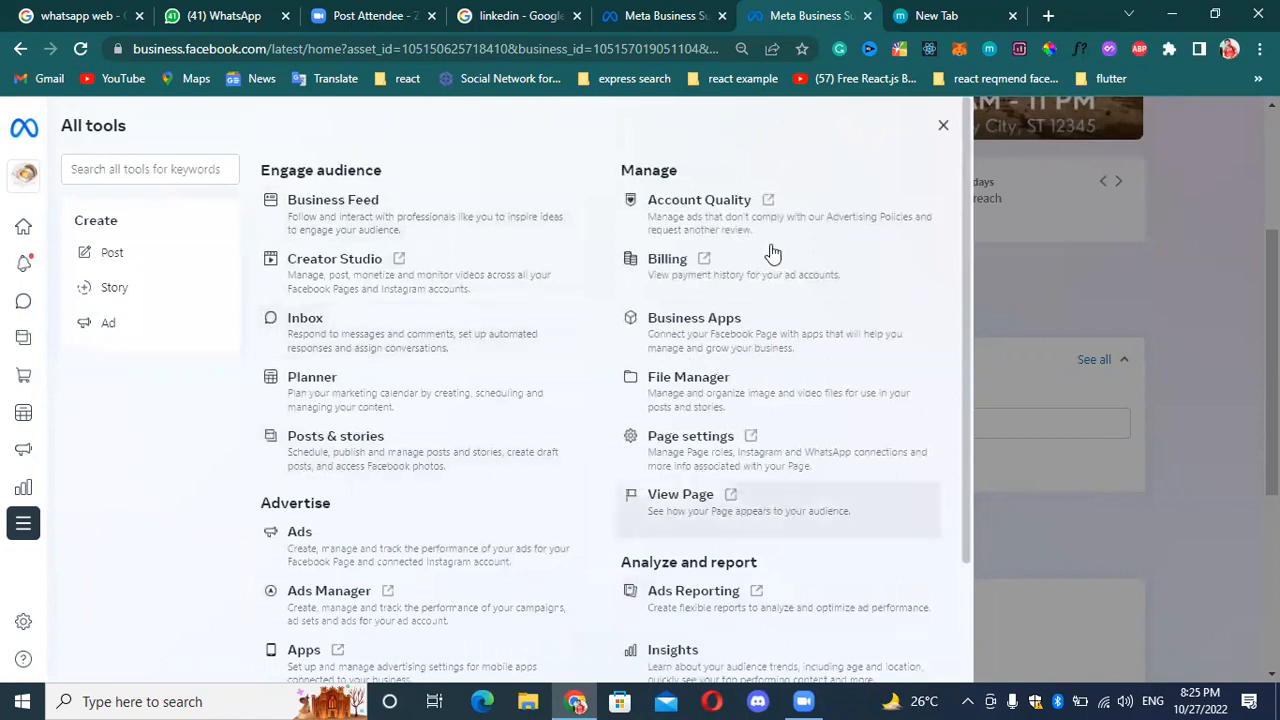
pyautogui.scroll(-2, 525, 340)
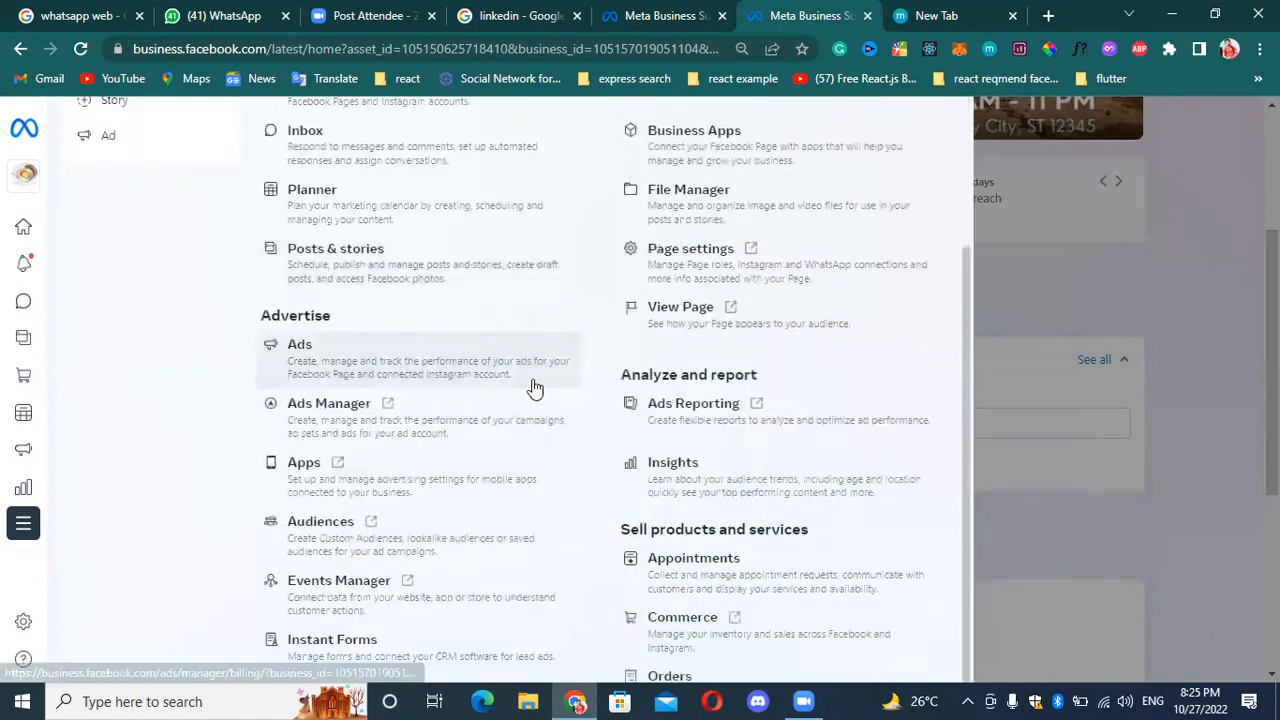
pyautogui.click(358, 409)
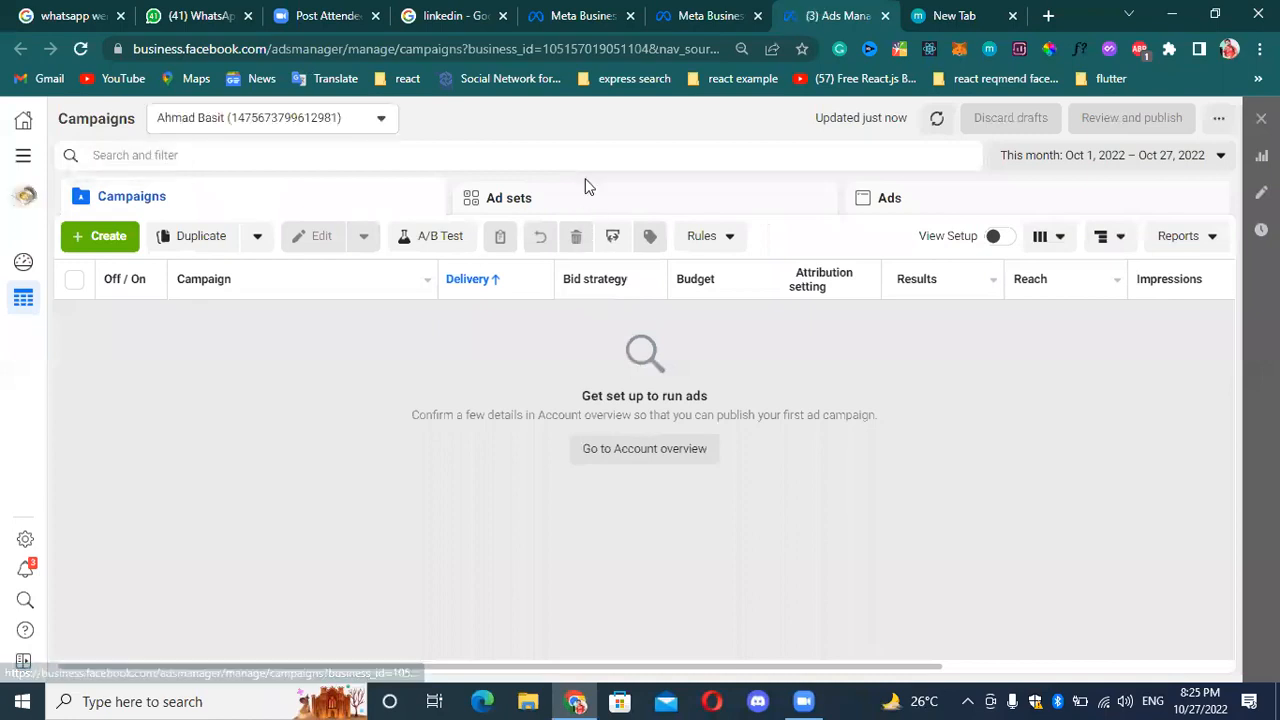
# View the Ad sets and Ads levels in Ads Manager and return to Campaigns.
pyautogui.click(492, 212)
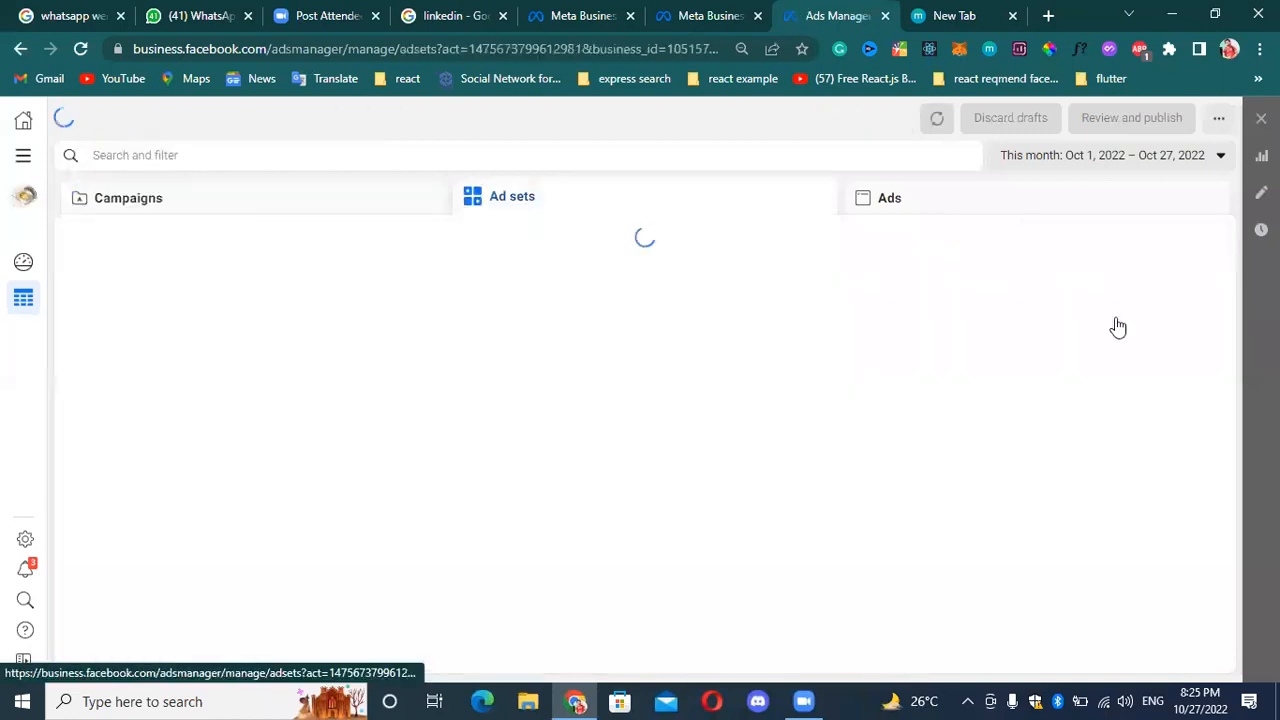
pyautogui.click(915, 202)
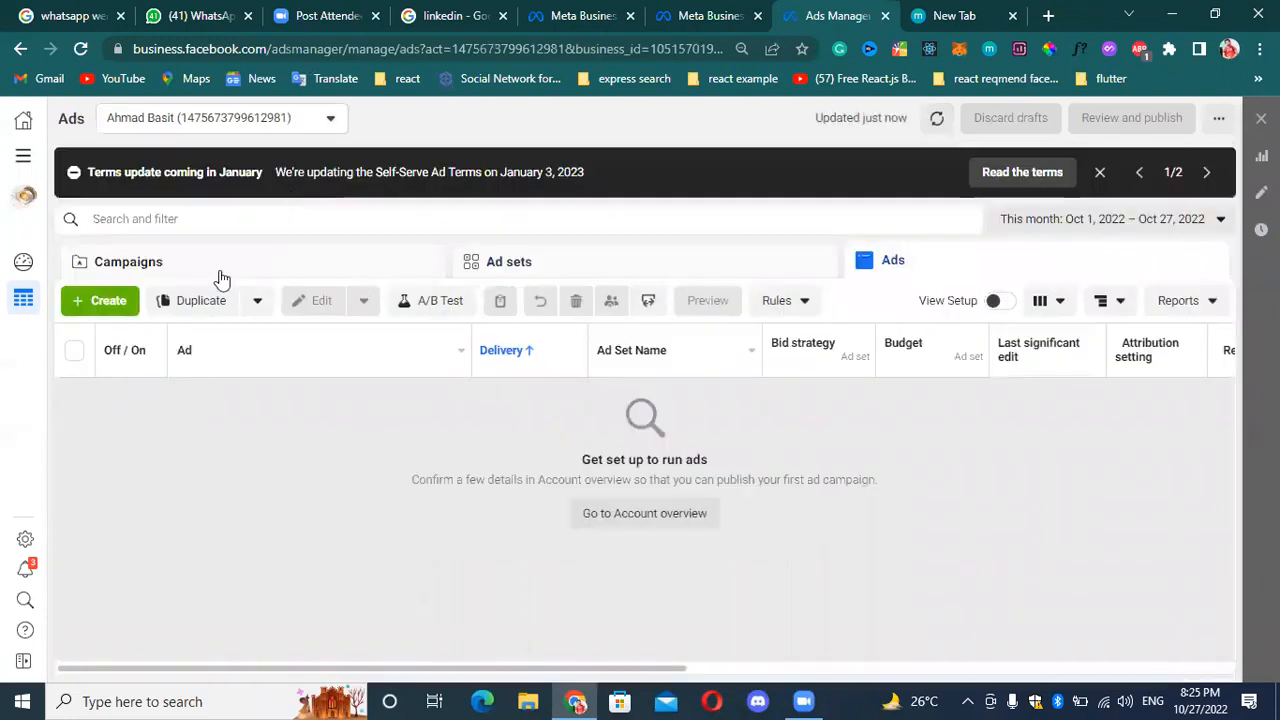
pyautogui.click(216, 277)
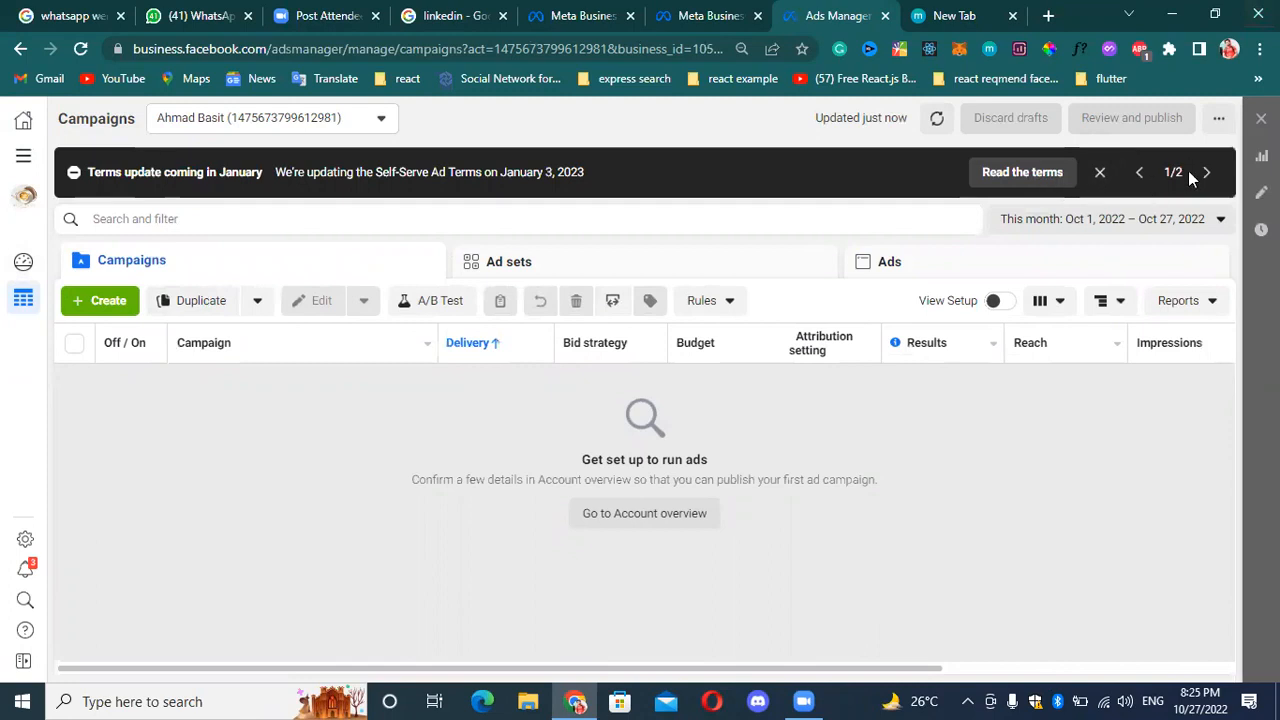
# Open the January terms update in a separate browser tab and read through the Self-Serve Ad Terms.
pyautogui.rightClick(995, 175)
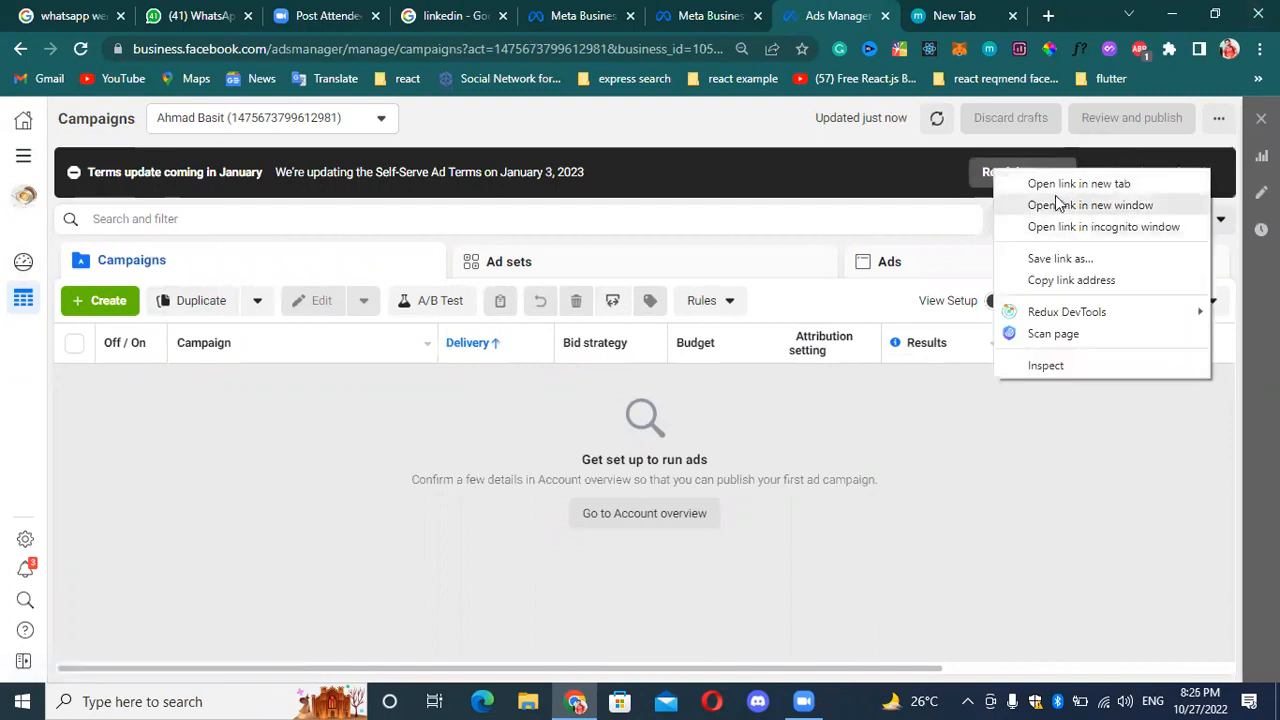
pyautogui.click(1045, 186)
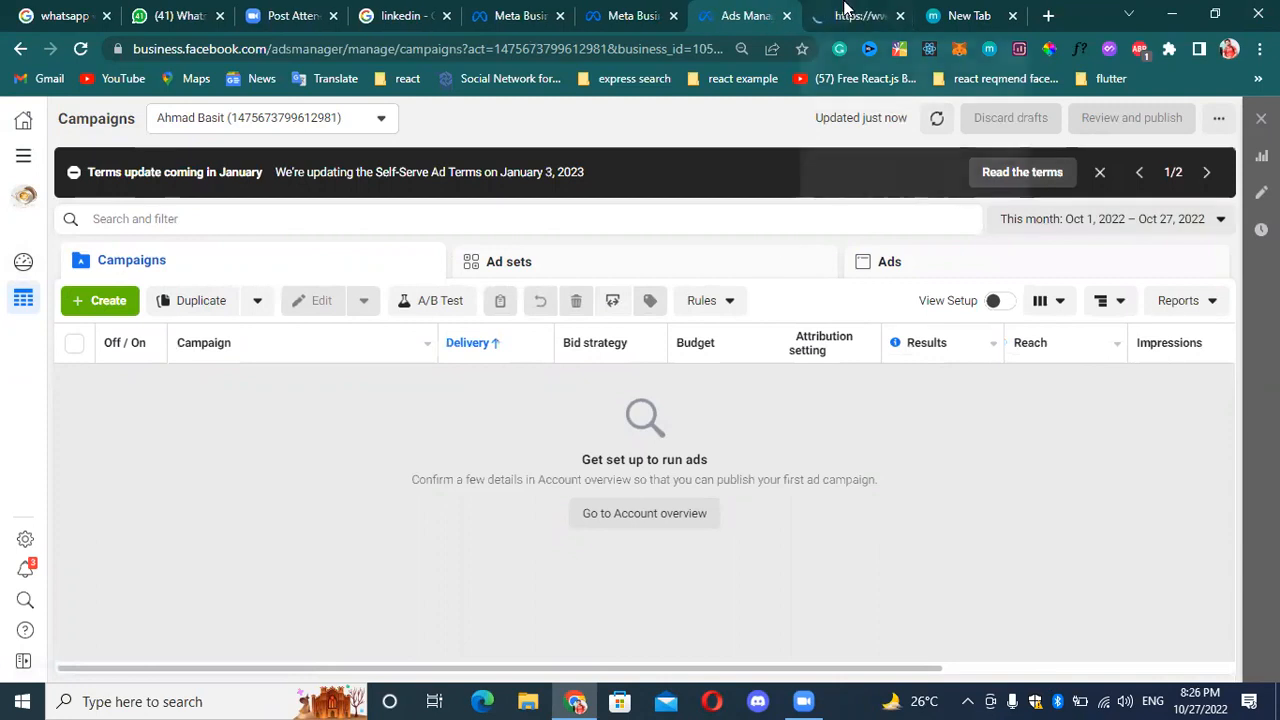
pyautogui.click(845, 12)
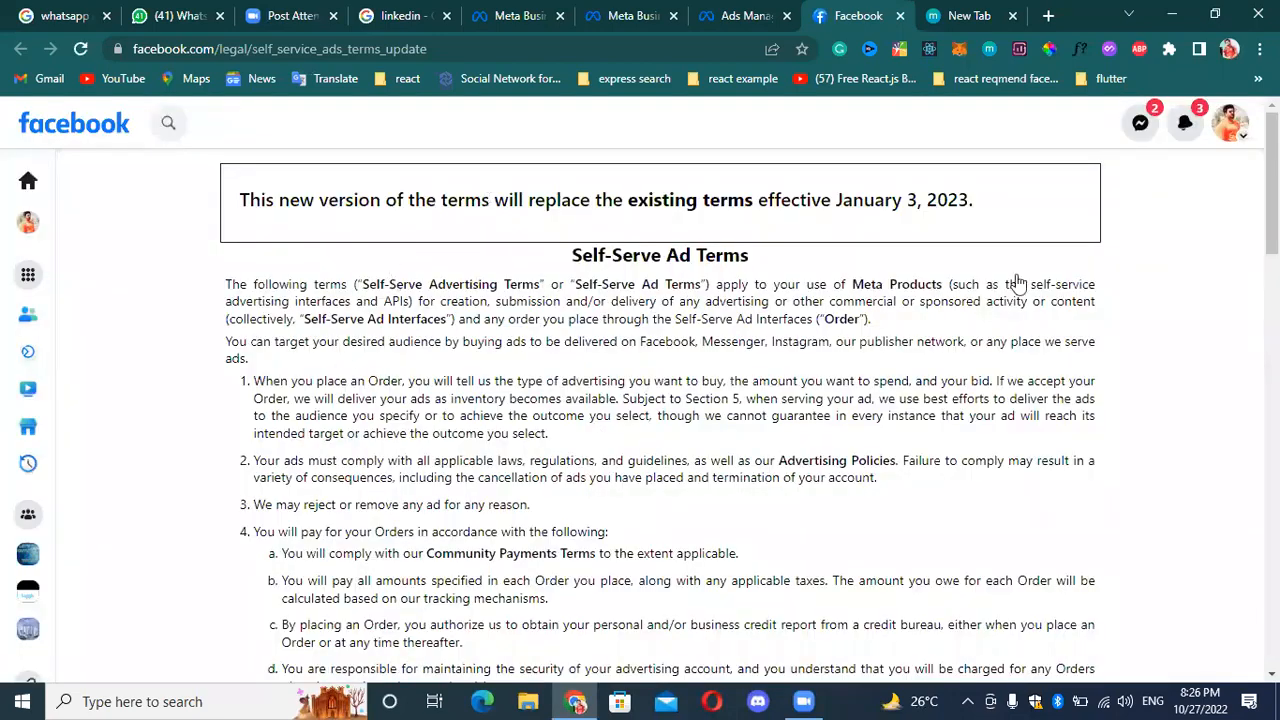
pyautogui.scroll(-5, 684, 435)
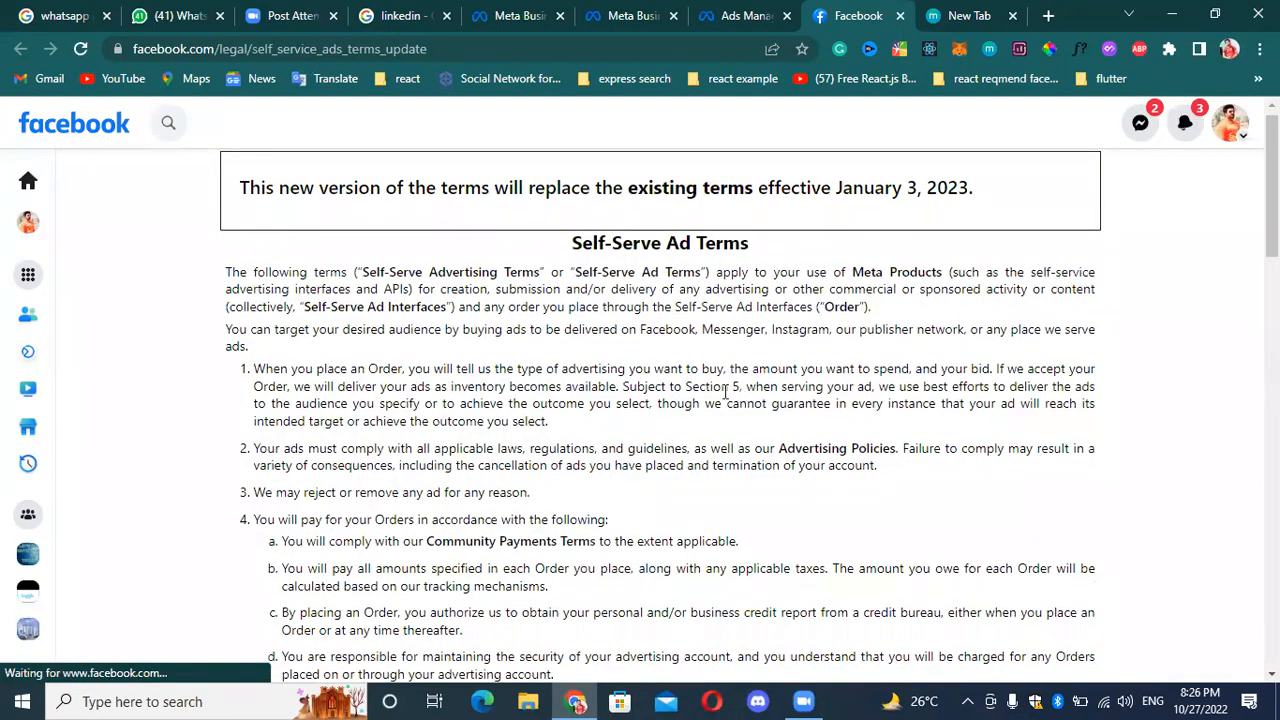
pyautogui.scroll(-1, 690, 480)
pyautogui.scroll(2, 200, 280)
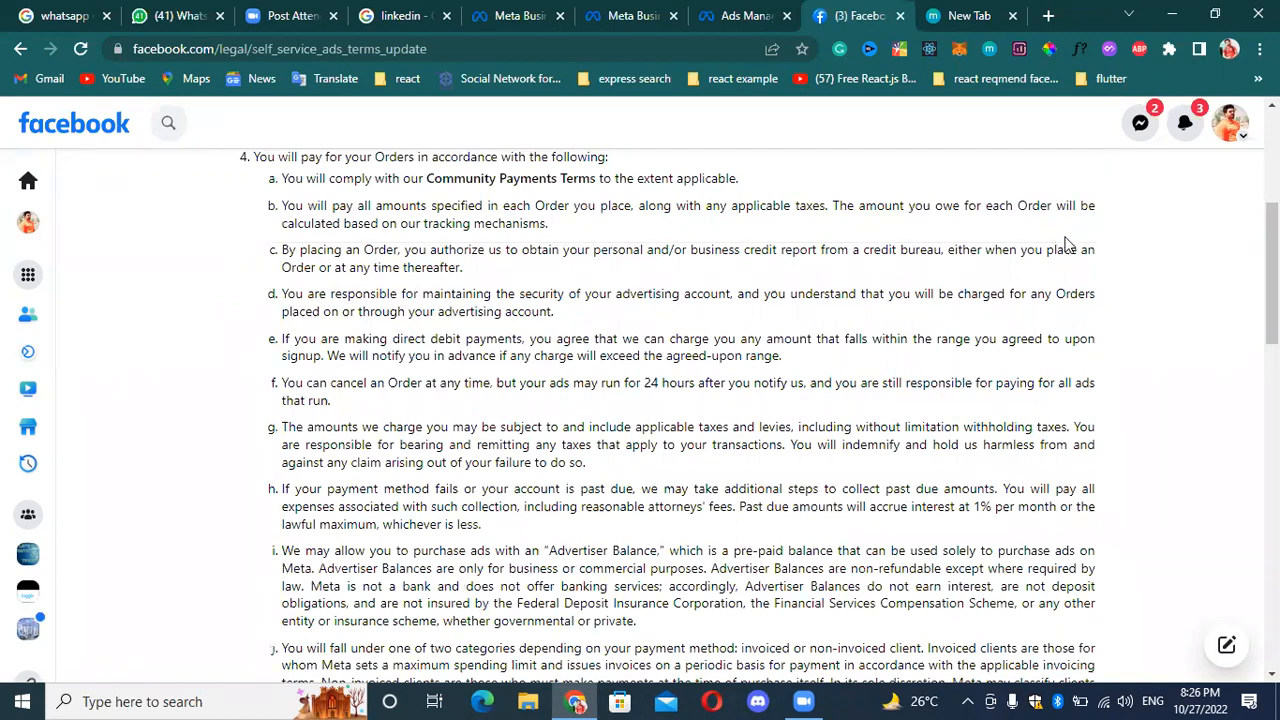
pyautogui.scroll(2, 703, 244)
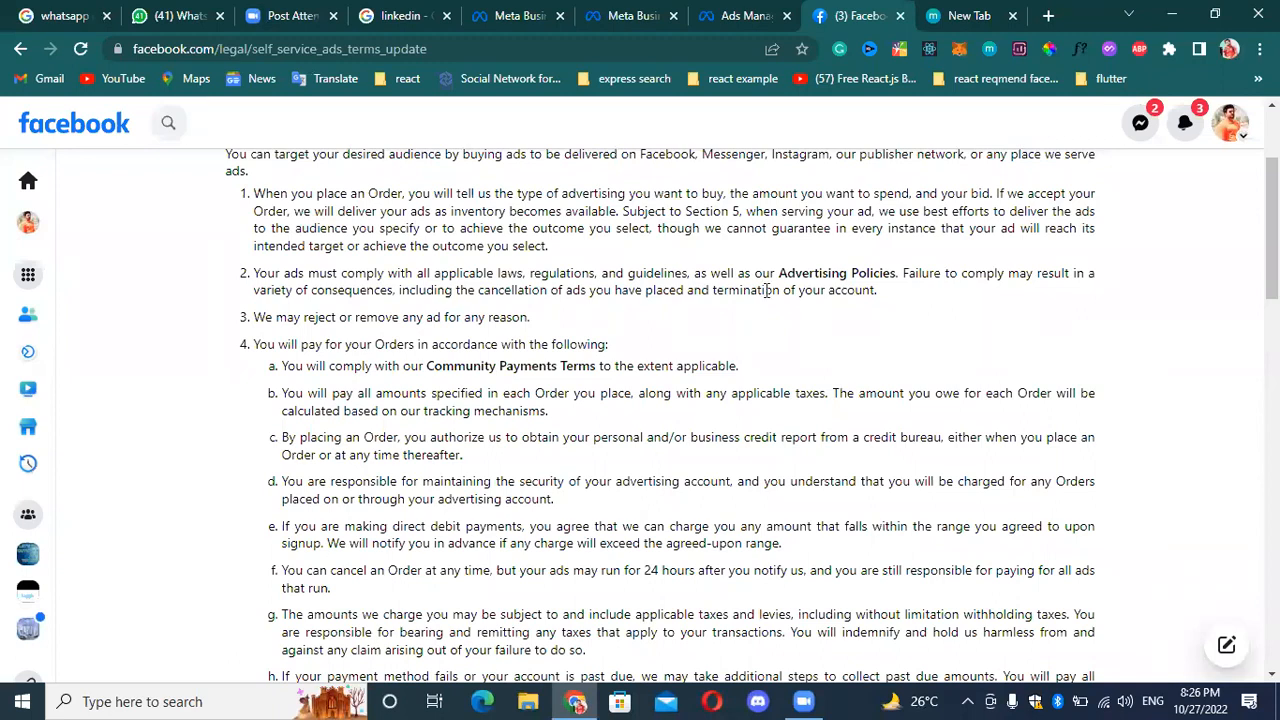
pyautogui.scroll(2, 744, 327)
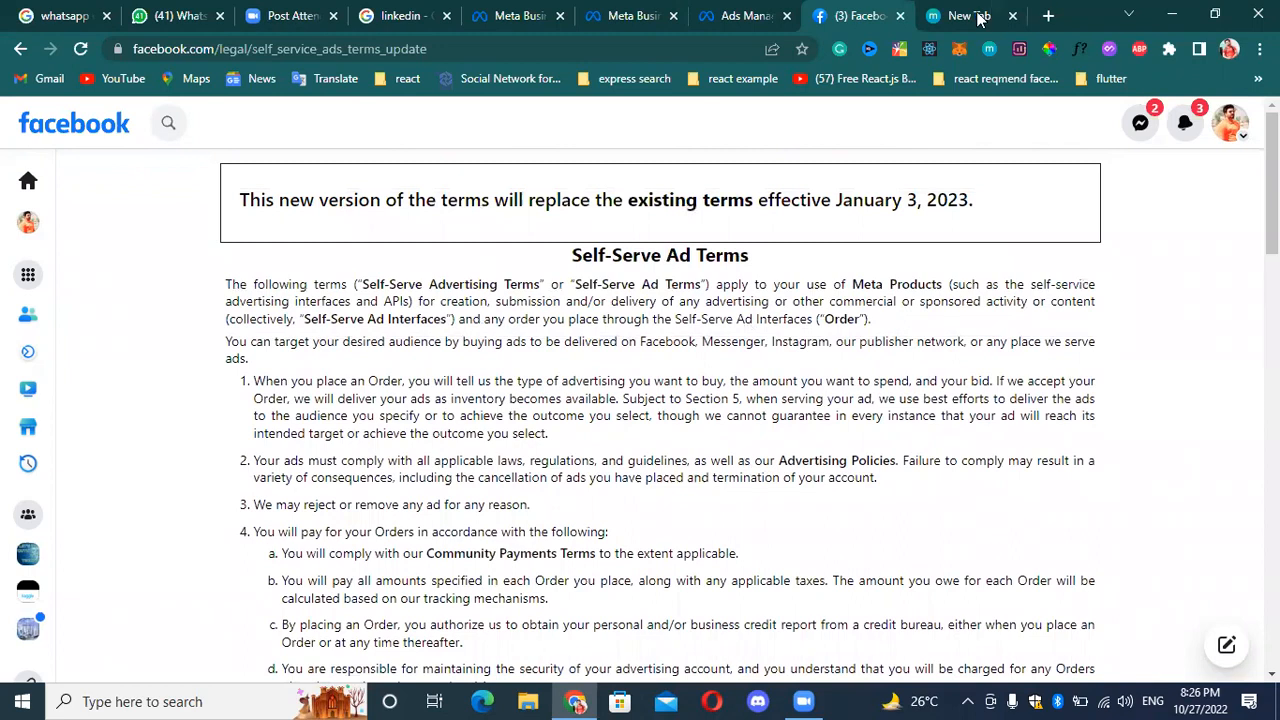
# Copy the Self-Serve Ad Terms page address and send it to the Nexskill DMM 16 group on WhatsApp.
pyautogui.doubleClick(376, 49)
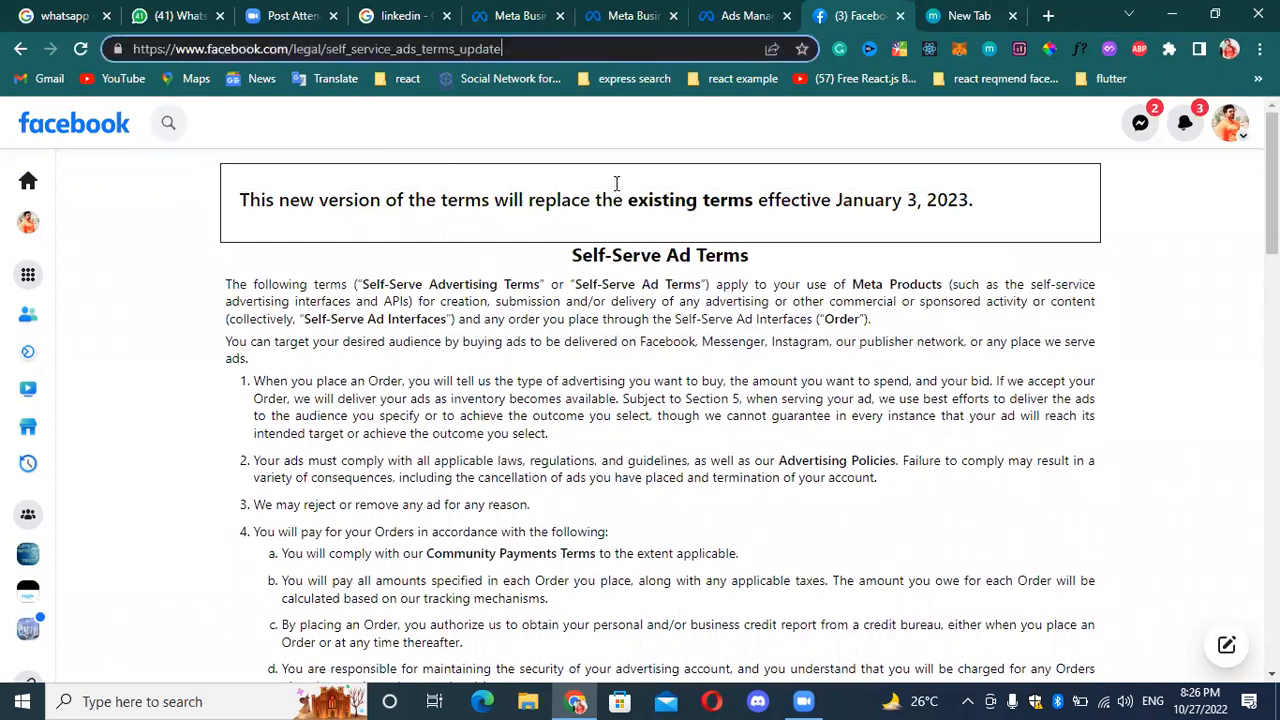
pyautogui.hotkey('ctrl', 'a')
pyautogui.hotkey('ctrl', 'c')
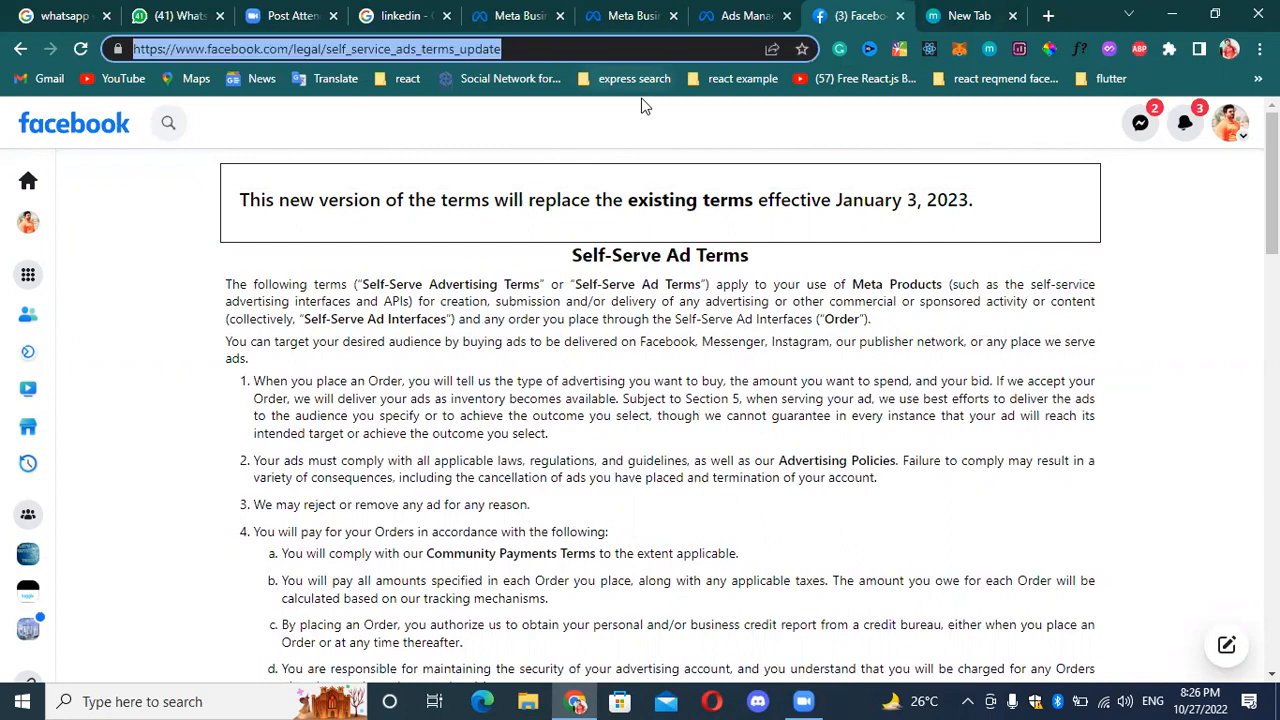
pyautogui.click(163, 12)
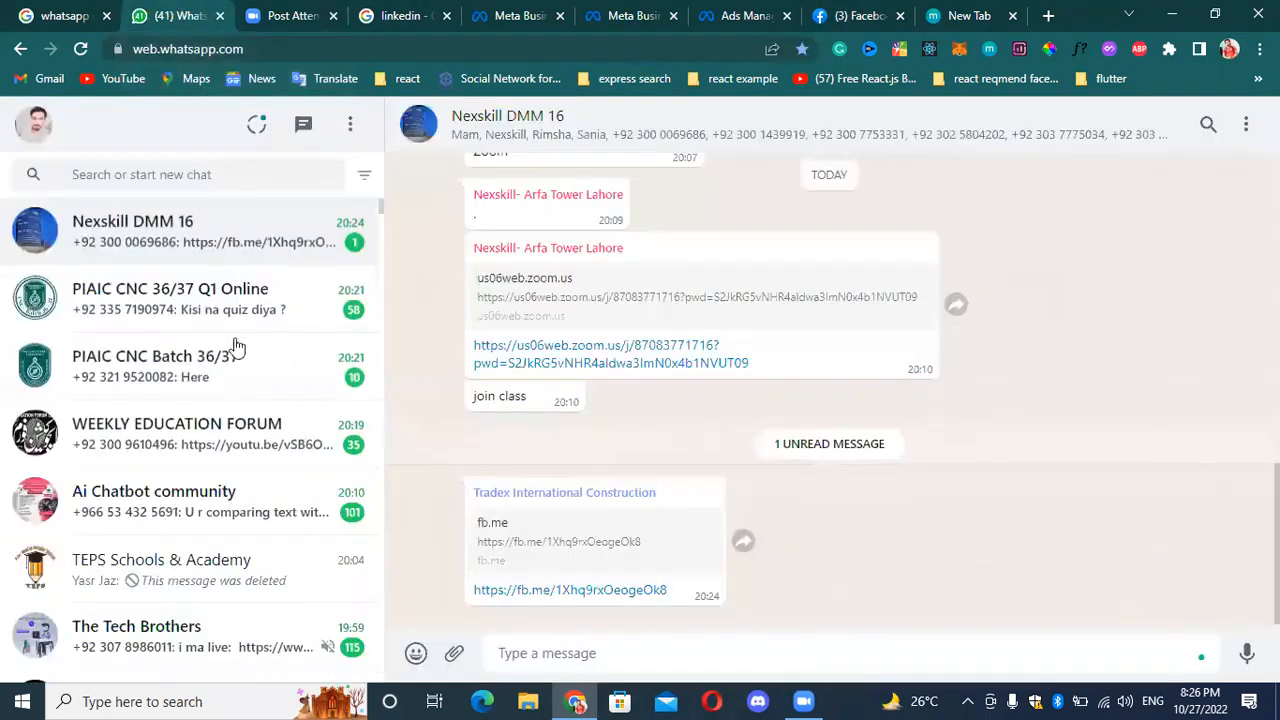
pyautogui.click(868, 645)
pyautogui.hotkey('ctrl', 'v')
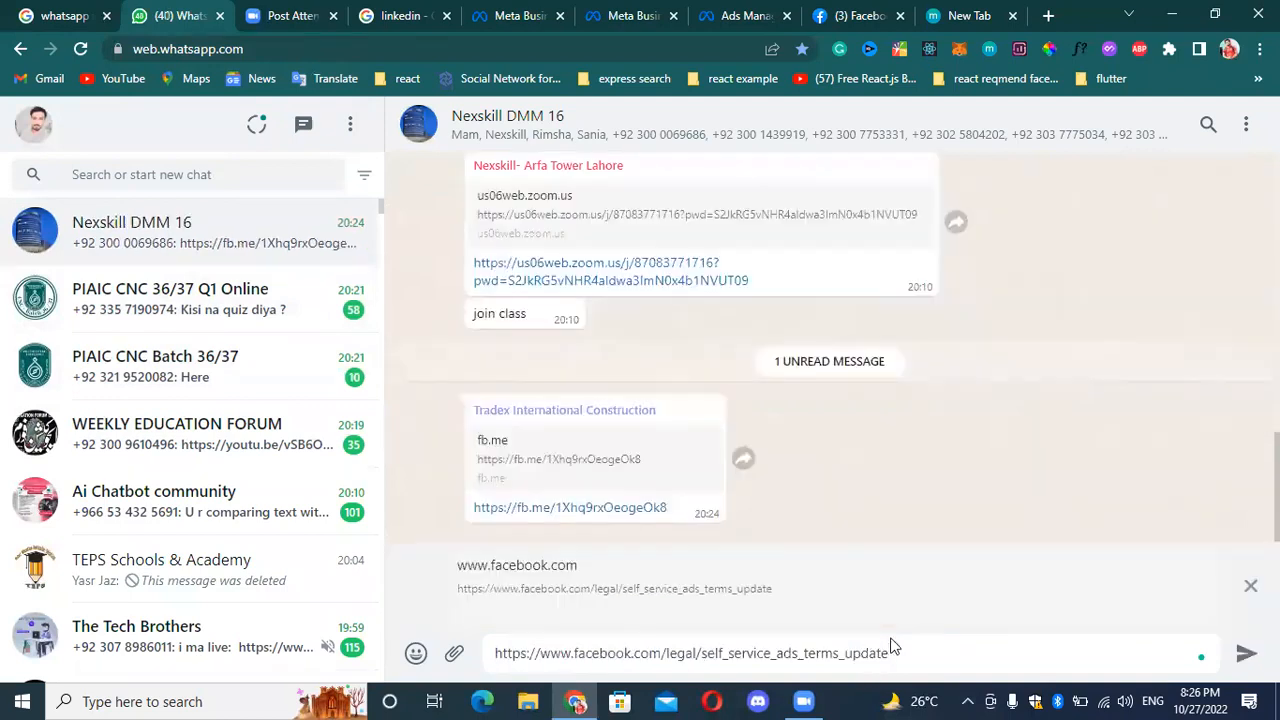
pyautogui.press('Return')
# Return to Ads Manager, bring up the notice on ROAS goal bid strategy changes and read its help article.
pyautogui.click(865, 12)
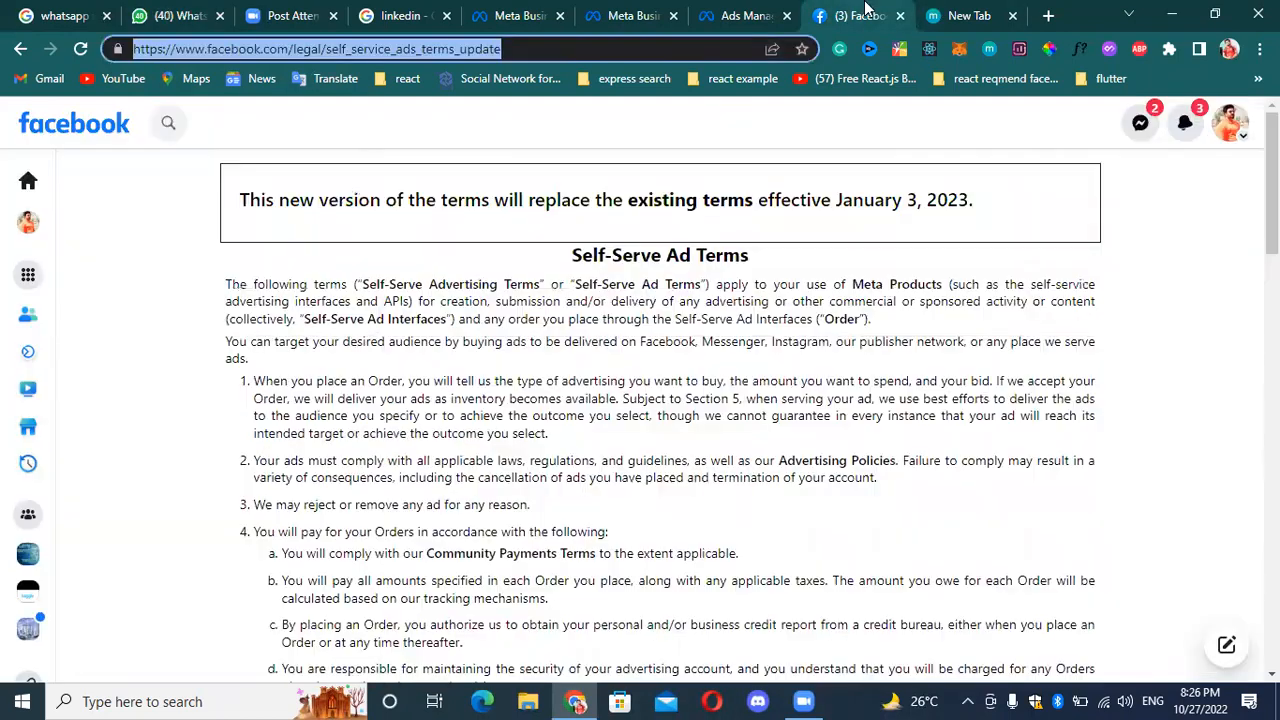
pyautogui.click(731, 12)
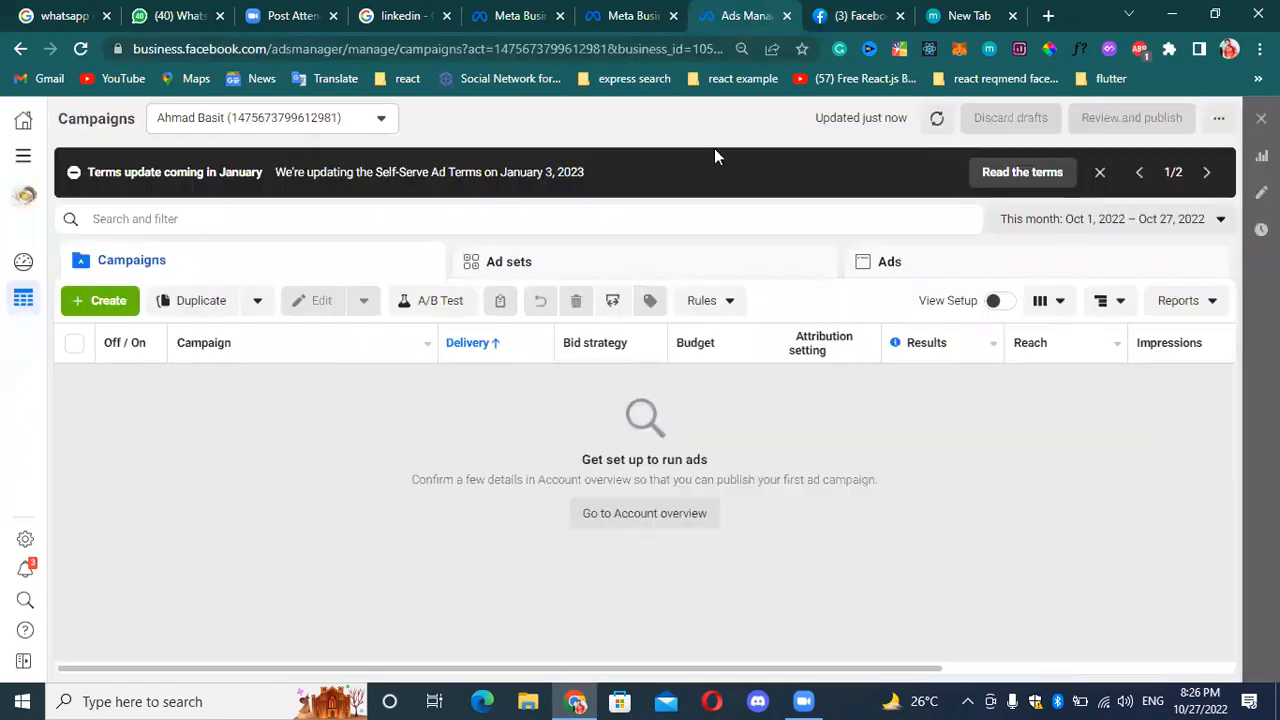
pyautogui.click(1206, 174)
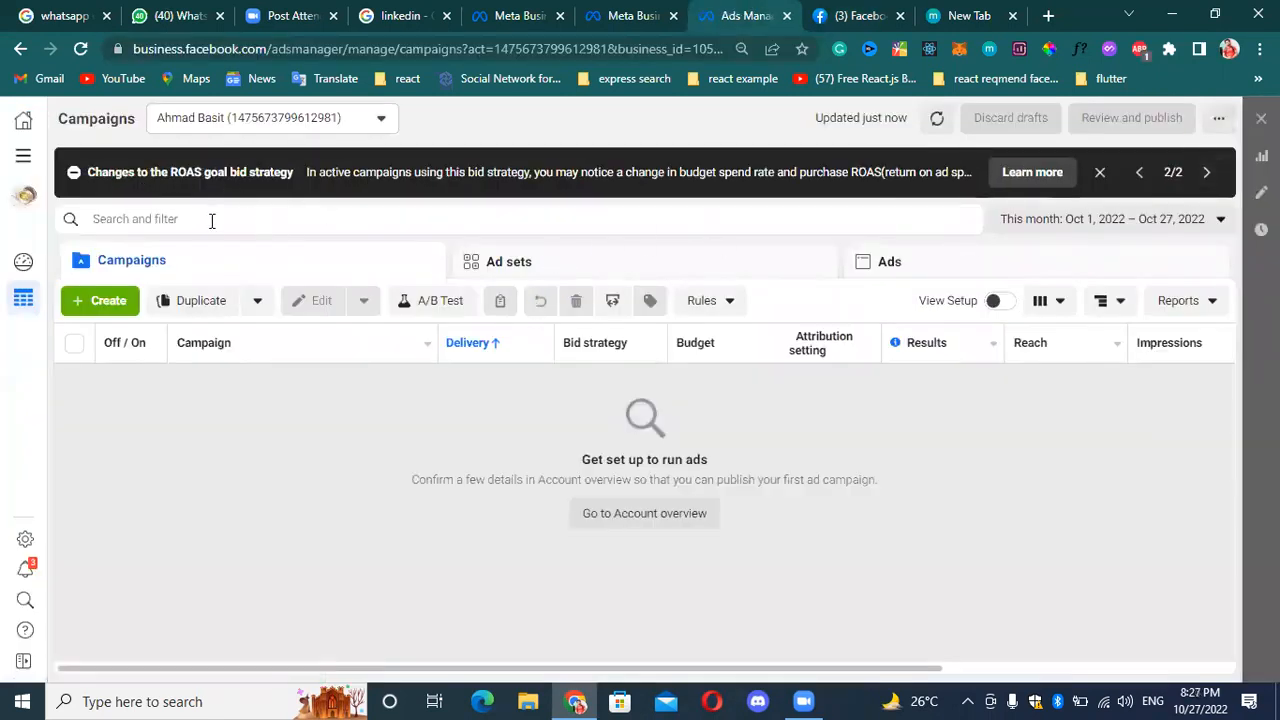
pyautogui.click(1016, 186)
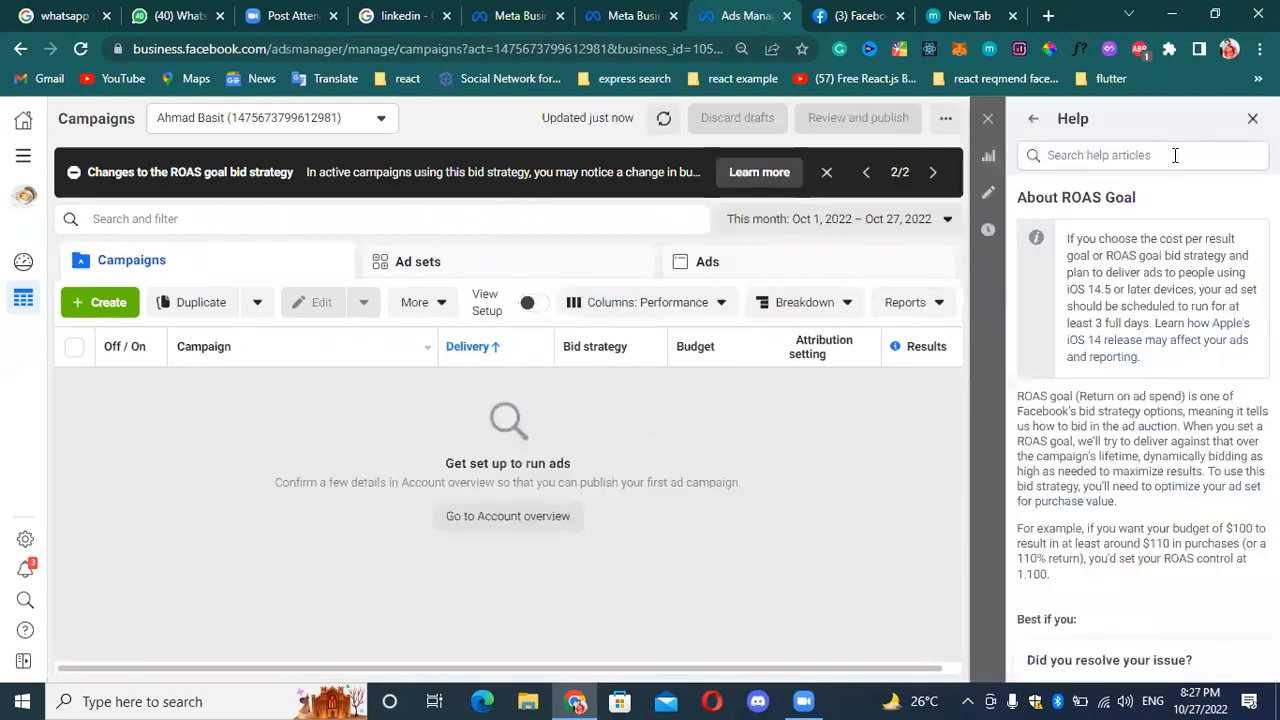
pyautogui.scroll(-5, 1095, 270)
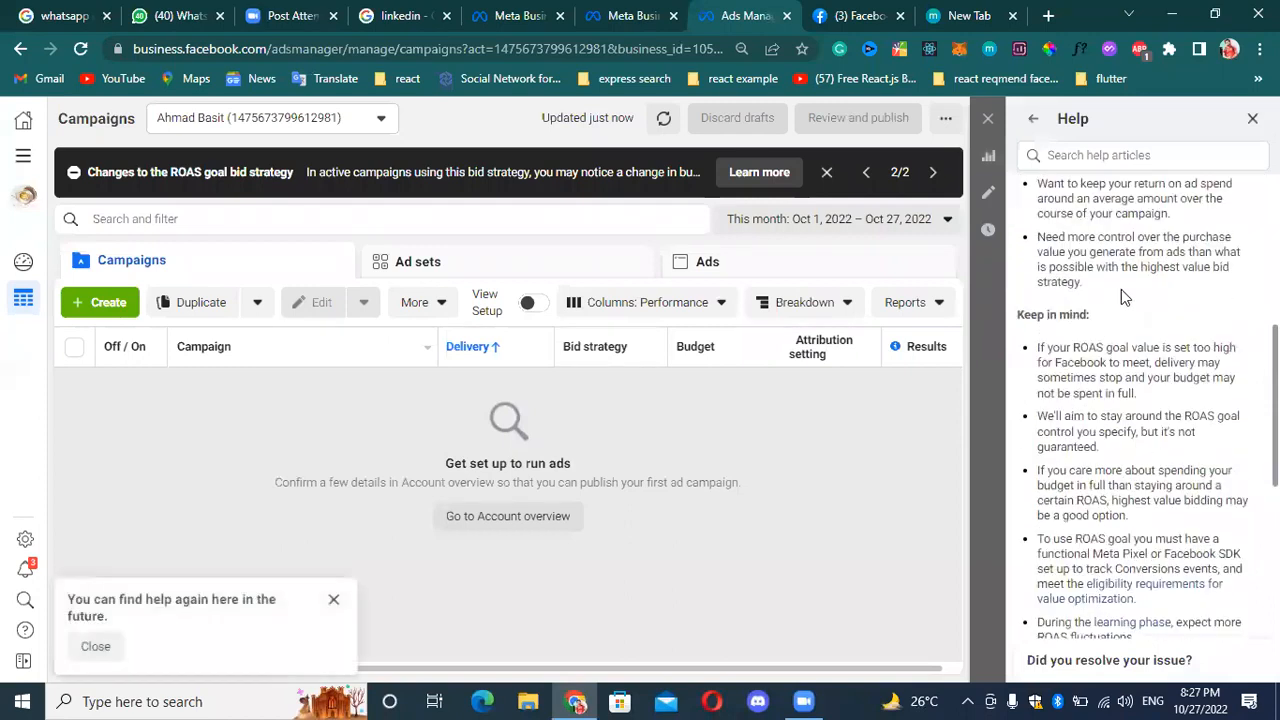
pyautogui.scroll(4, 1121, 289)
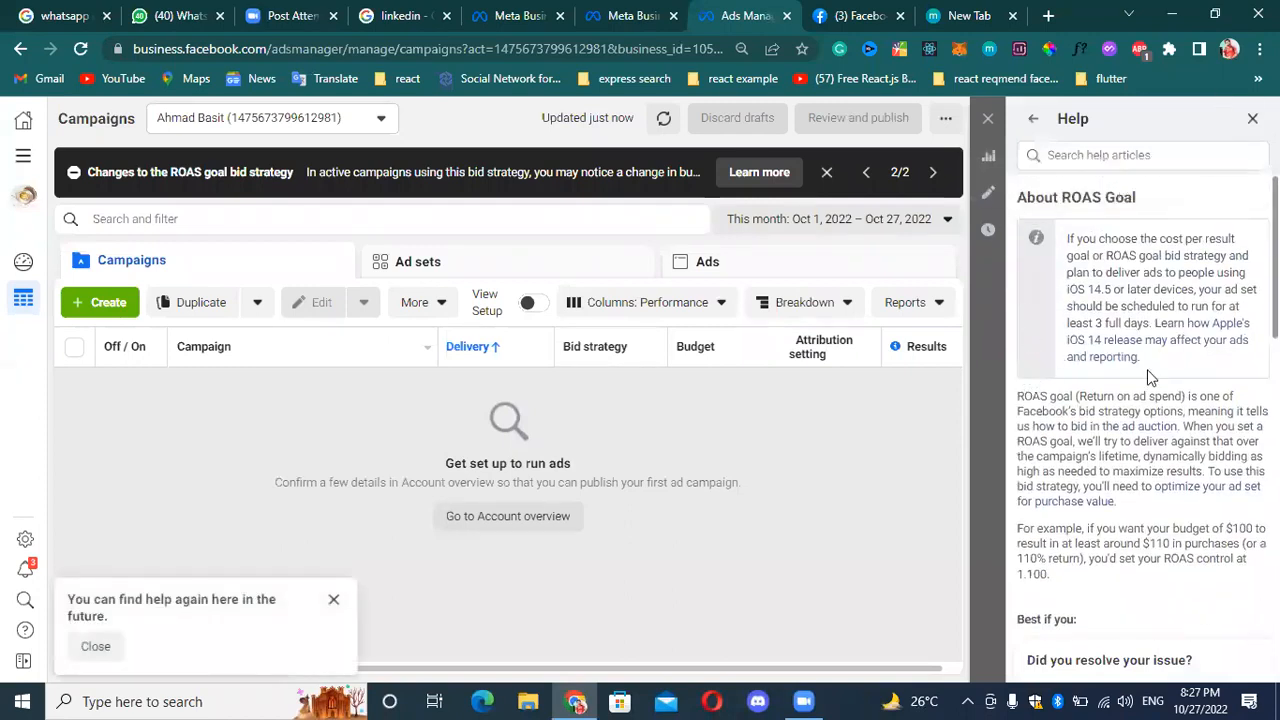
# Look over the Help section's recommended articles and additional resources, and close both Help and the ROAS goal notice.
pyautogui.click(1036, 122)
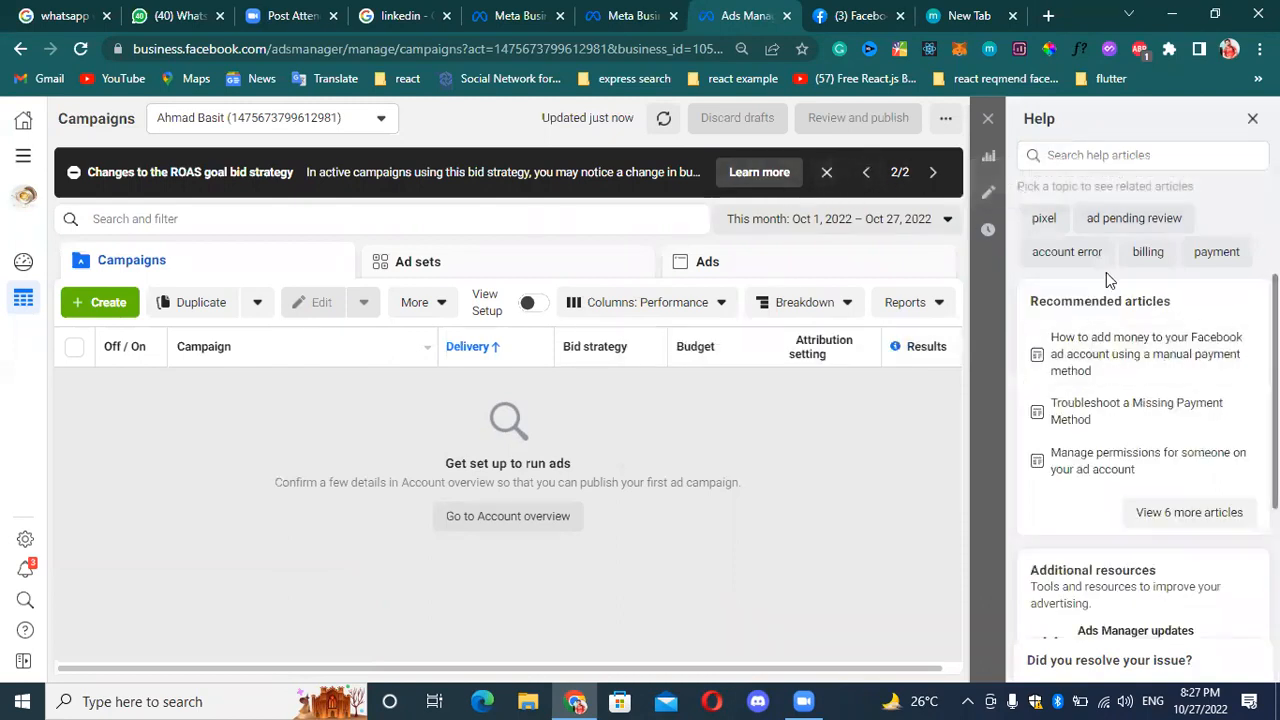
pyautogui.scroll(-3, 1105, 300)
pyautogui.scroll(3, 1090, 330)
pyautogui.scroll(-1, 1035, 385)
pyautogui.scroll(-2, 1210, 451)
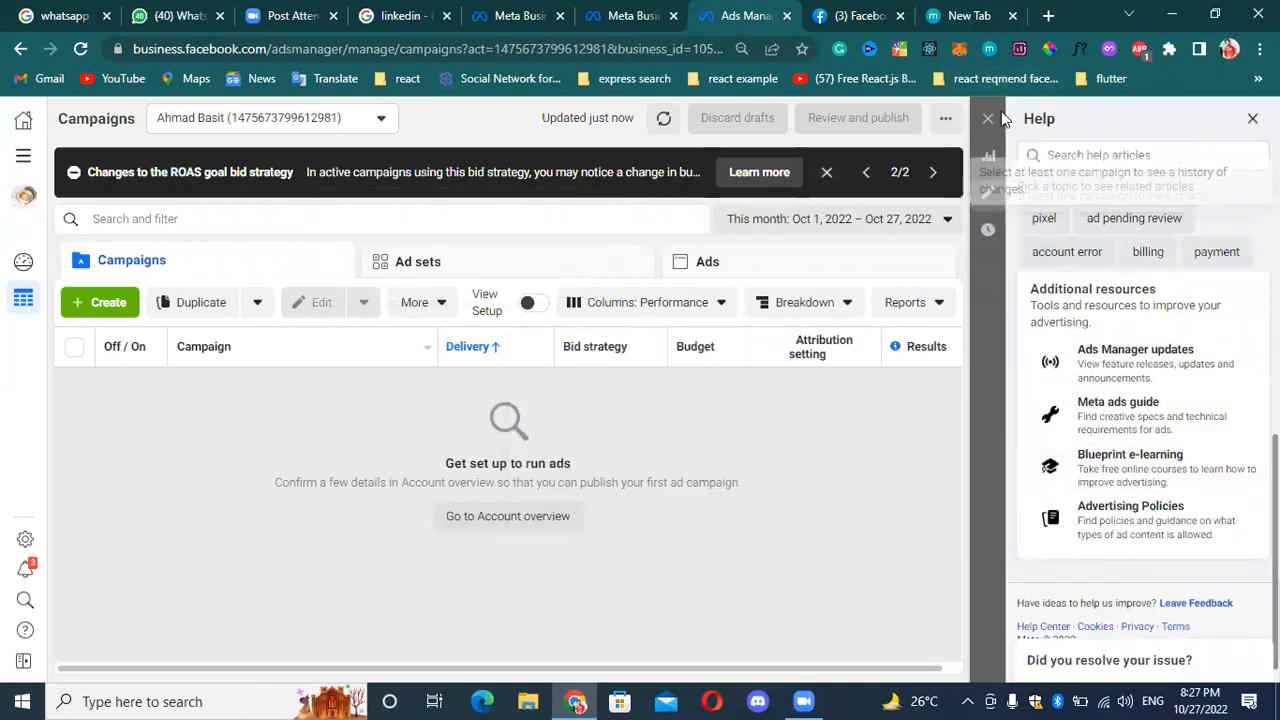
pyautogui.click(827, 175)
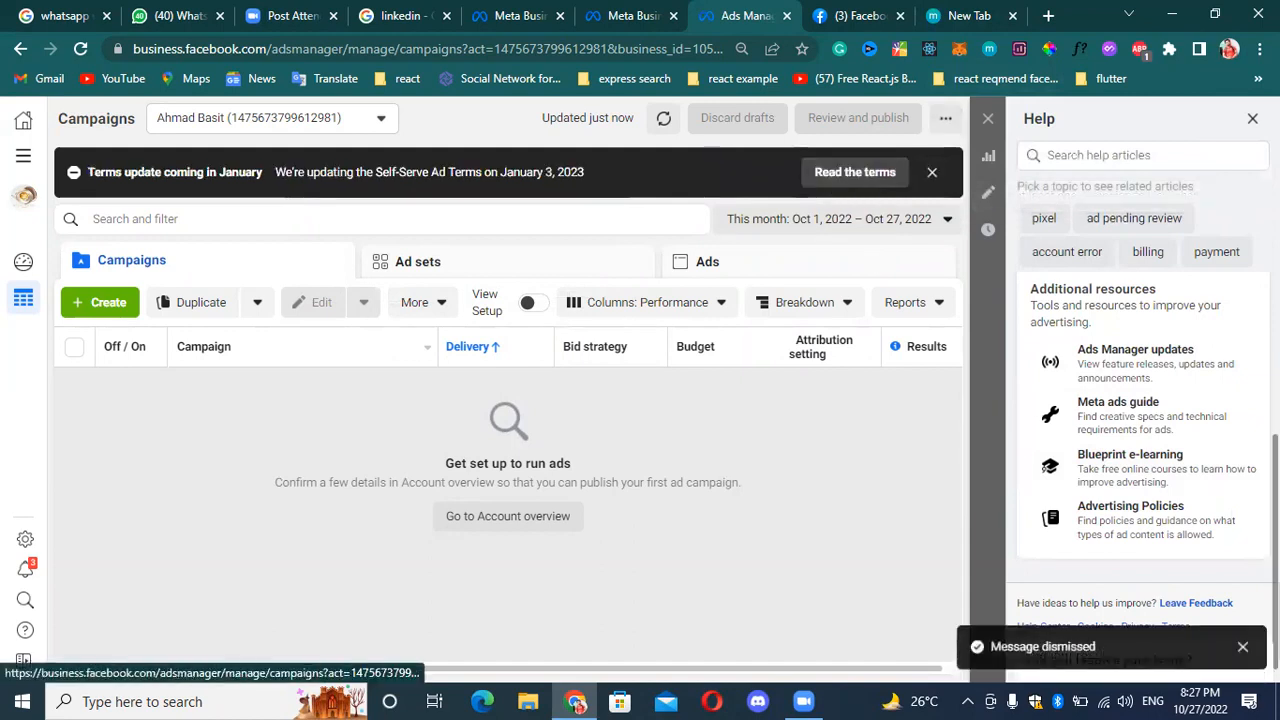
pyautogui.click(1252, 118)
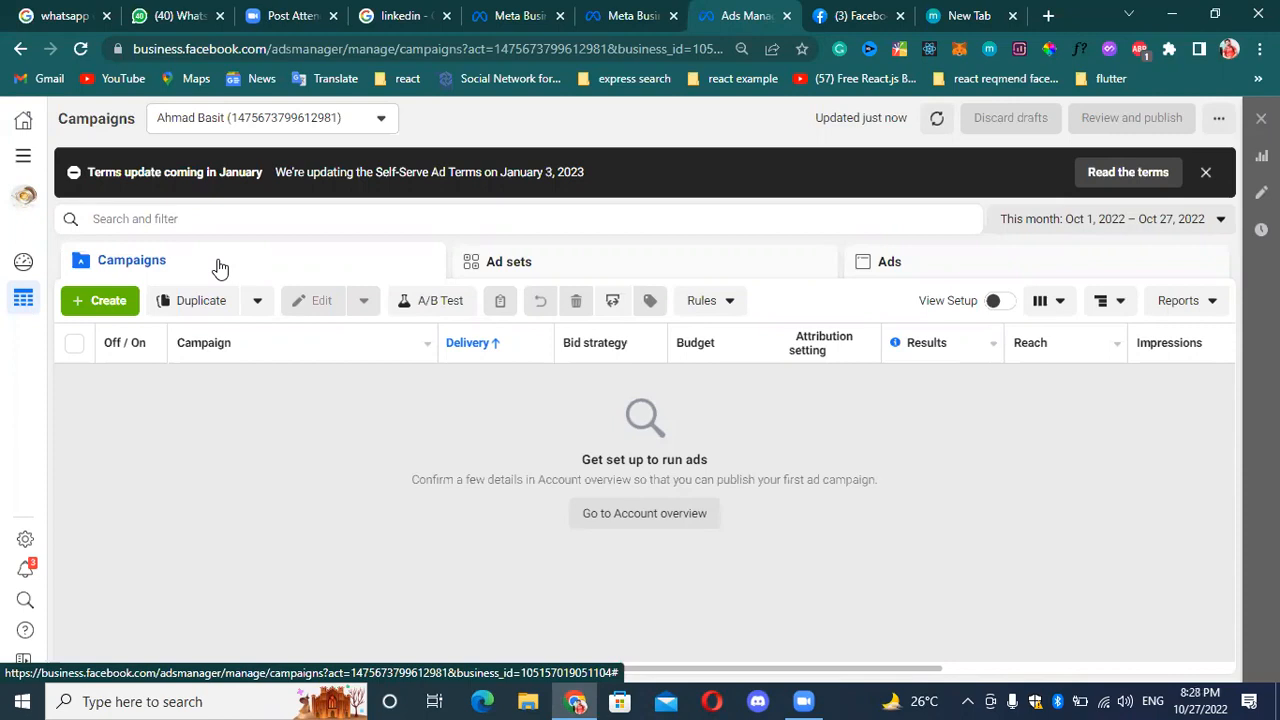
# Start creating a new campaign and look at the account info notice above the campaign objectives.
pyautogui.click(106, 305)
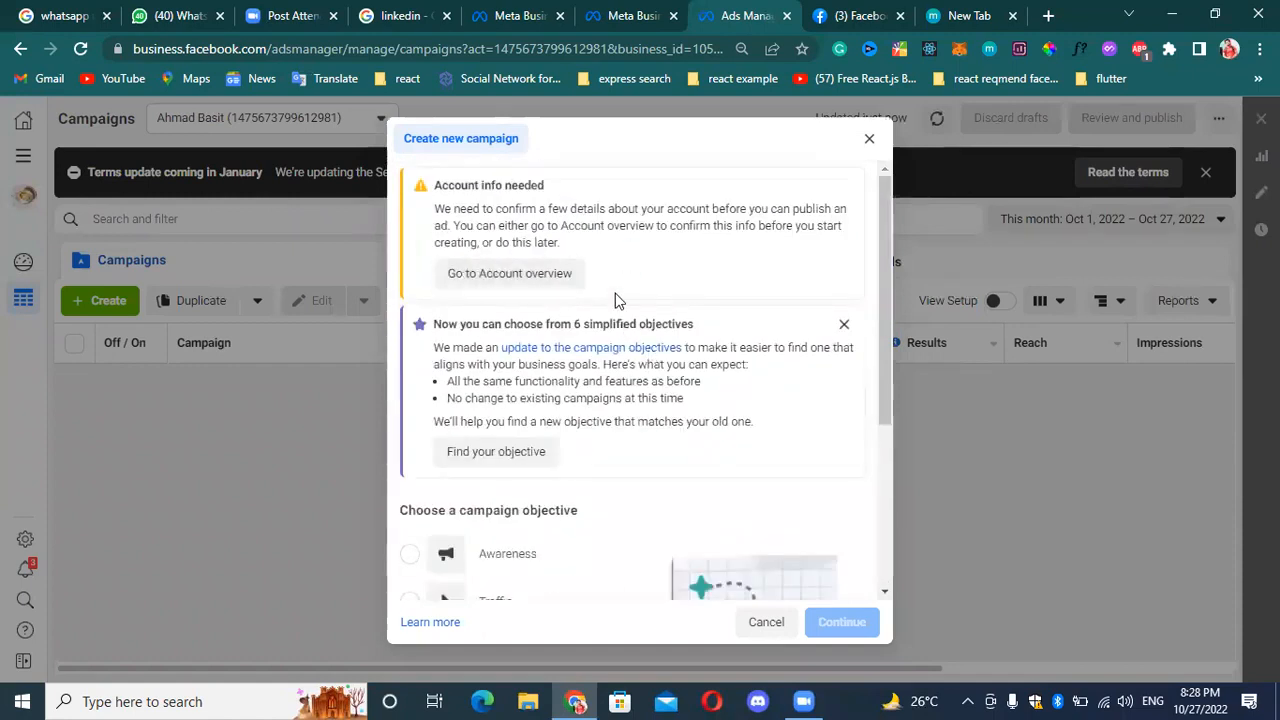
pyautogui.rightClick(520, 277)
pyautogui.click(491, 243)
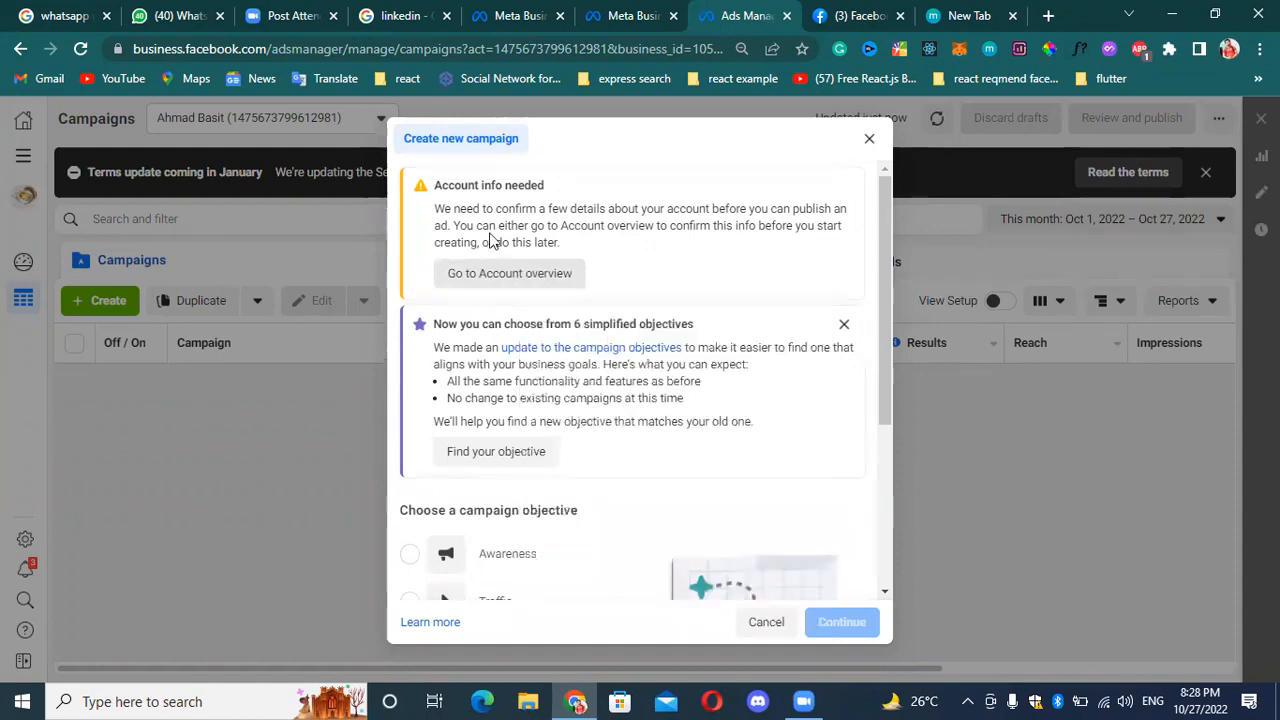
# Go to the account overview, skip adding a payment method for now, and confirm the Toocoffe Facebook Page for running ads.
pyautogui.click(543, 278)
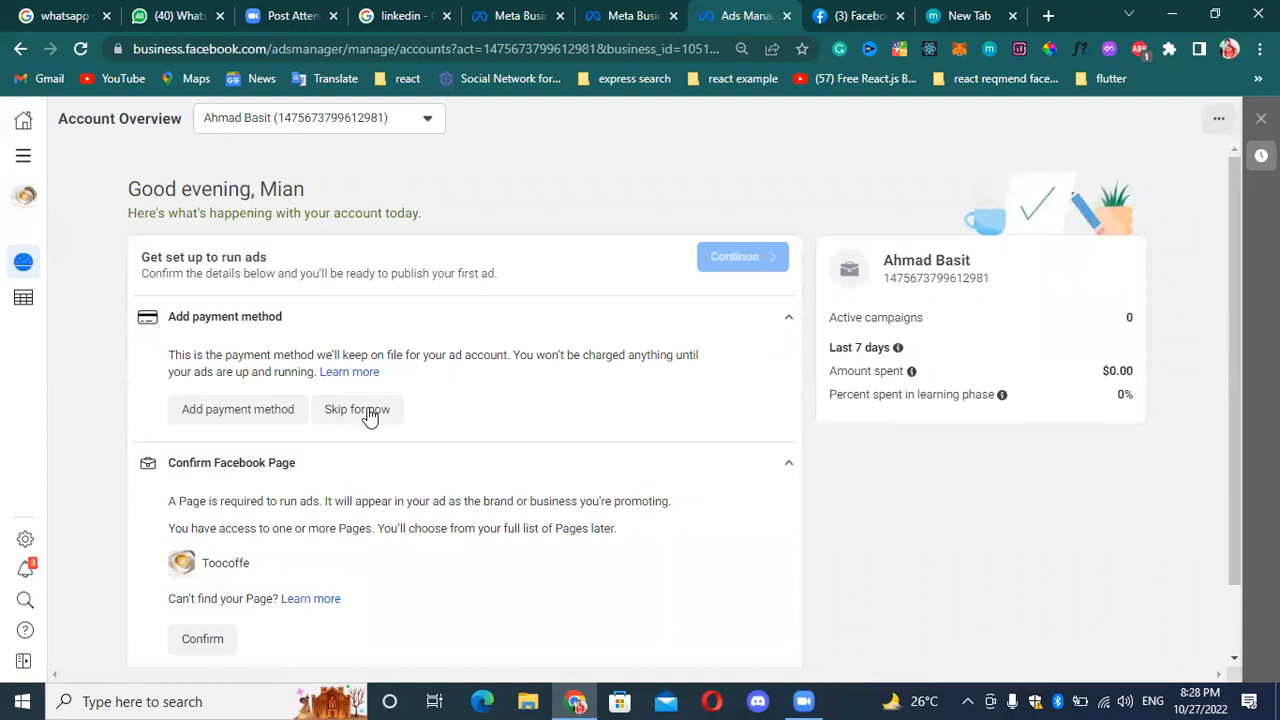
pyautogui.click(372, 412)
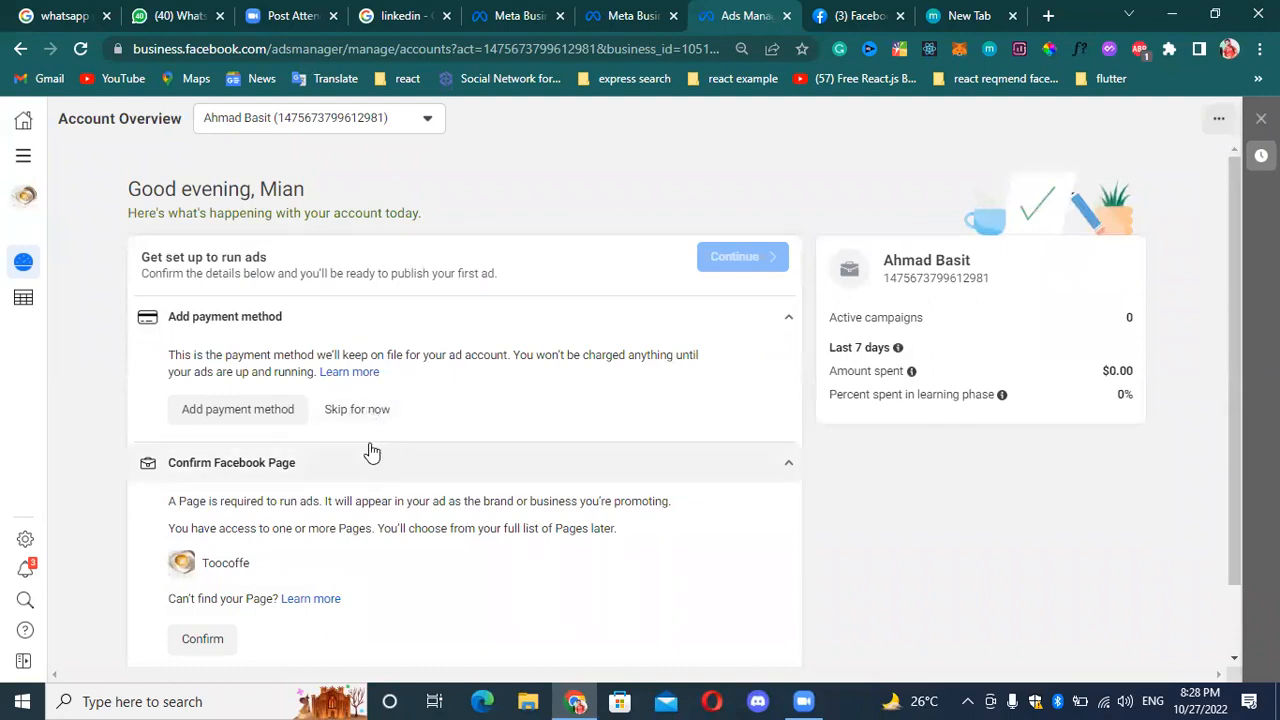
pyautogui.click(202, 493)
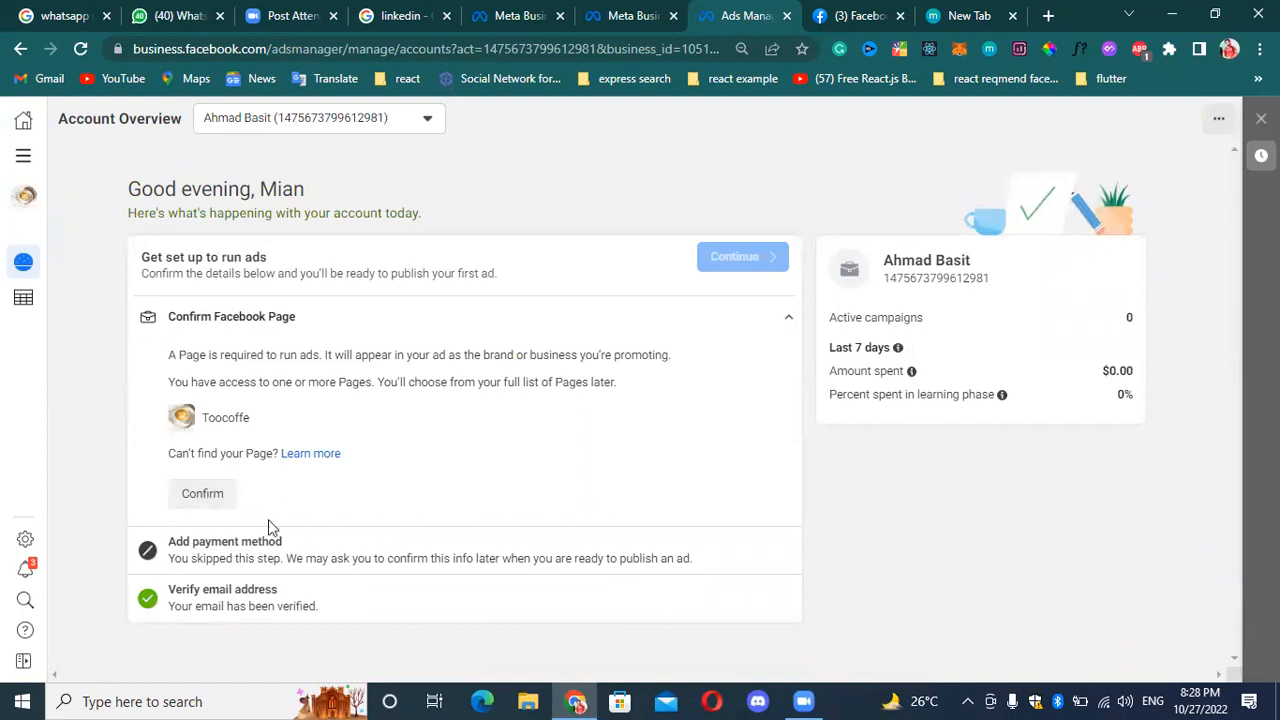
pyautogui.scroll(-1, 643, 491)
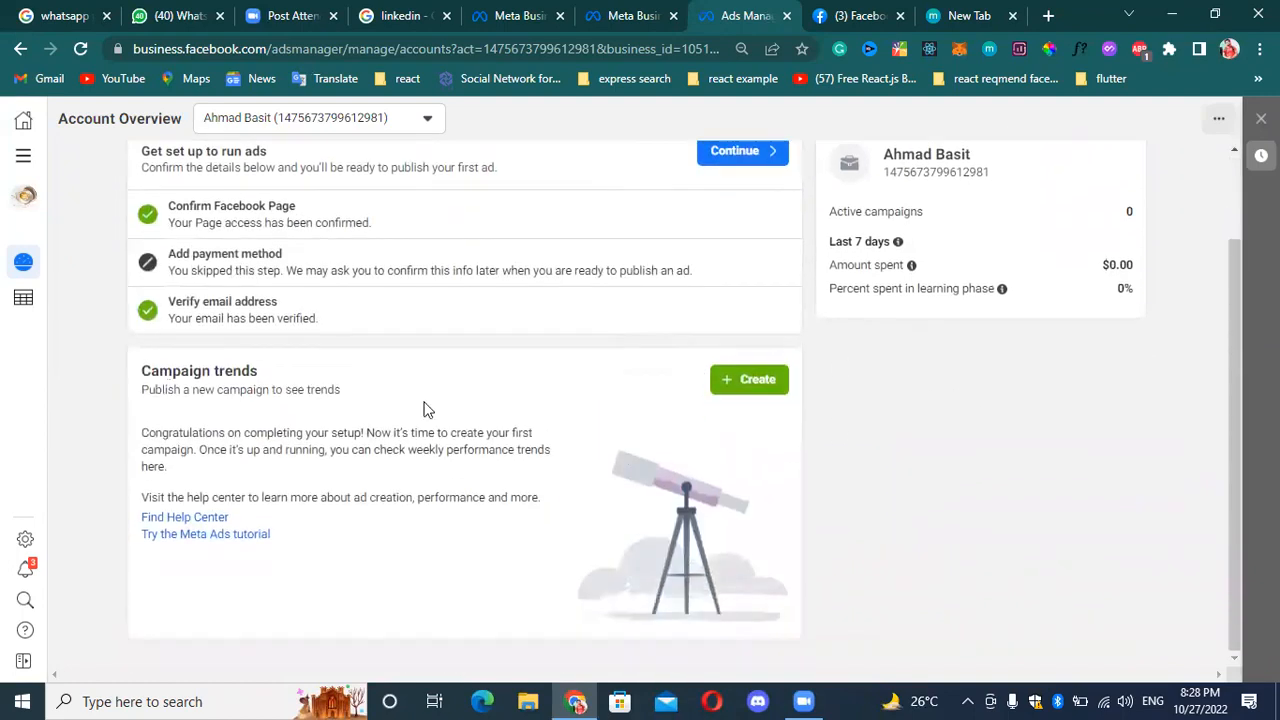
pyautogui.scroll(1, 742, 388)
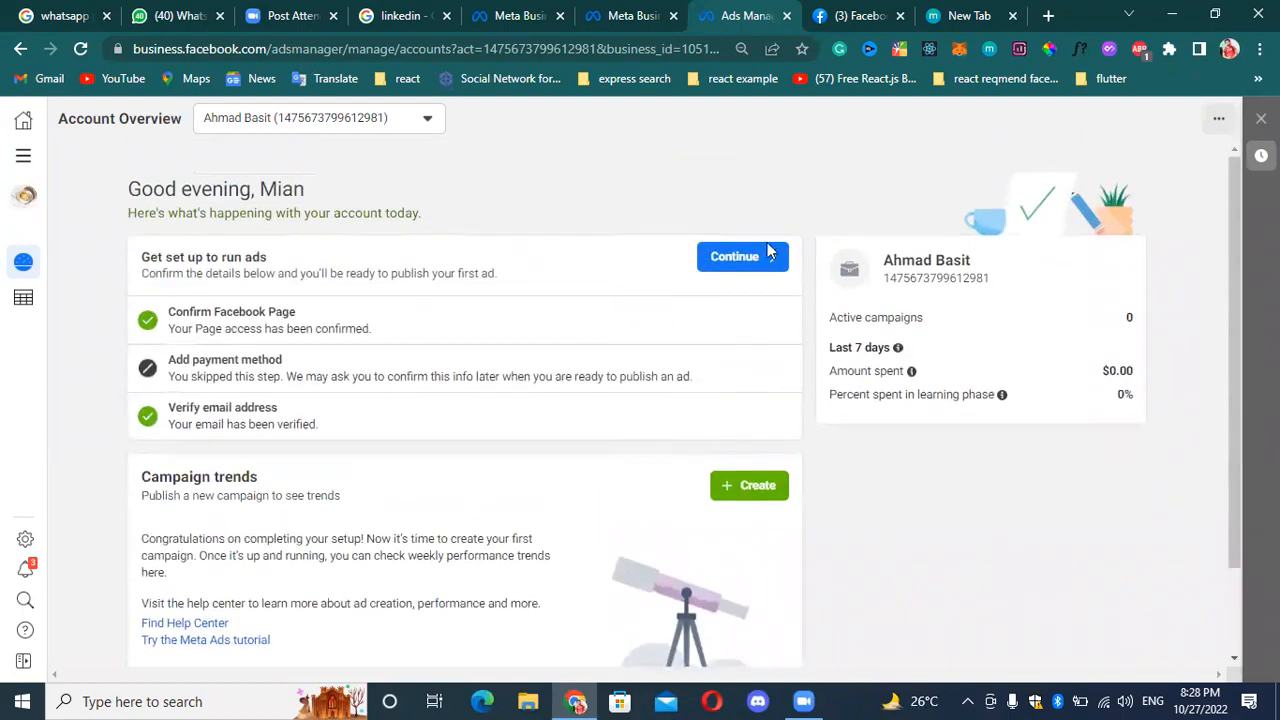
pyautogui.click(759, 258)
pyautogui.scroll(-1, 651, 506)
pyautogui.scroll(1, 537, 420)
pyautogui.scroll(-1, 537, 344)
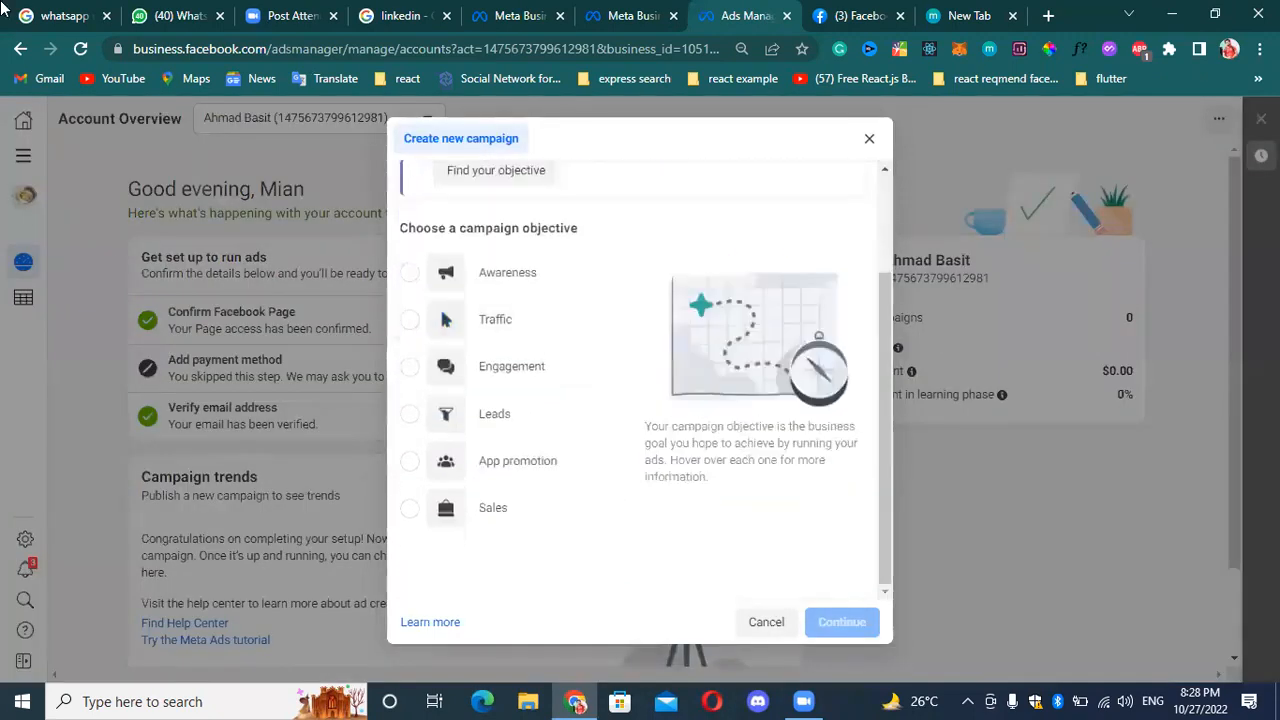
pyautogui.scroll(2, 504, 368)
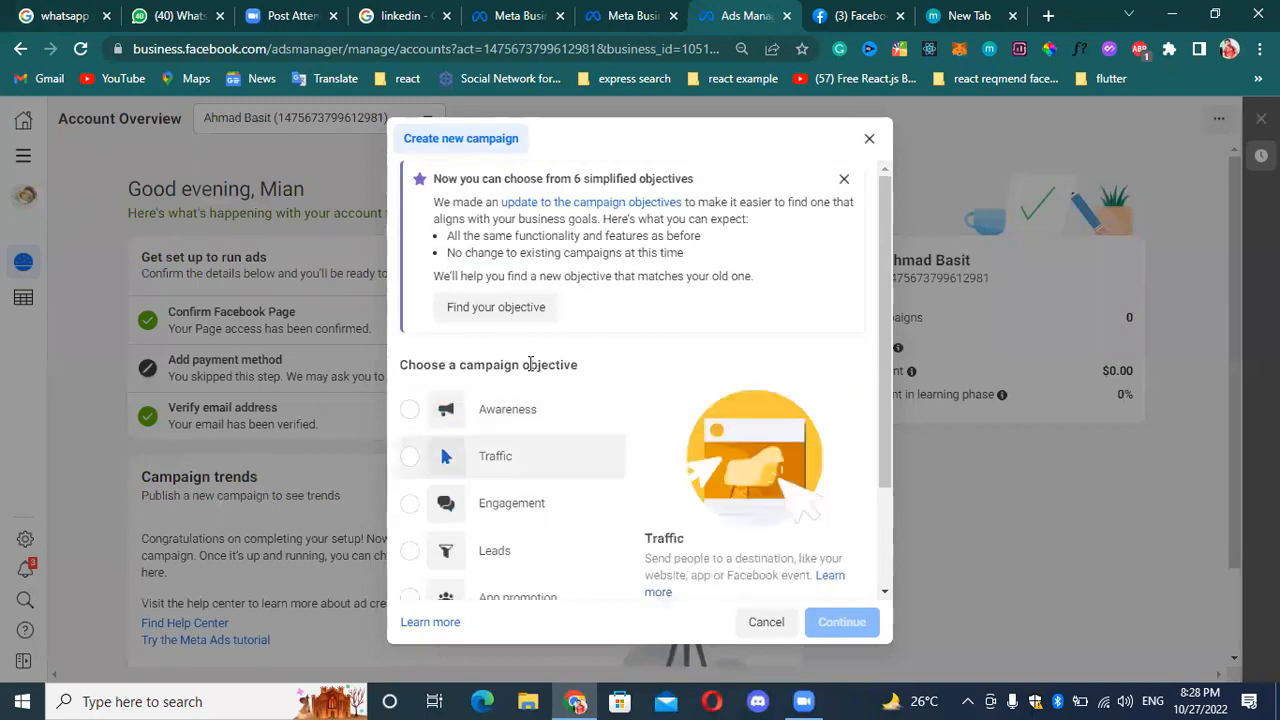
pyautogui.click(869, 139)
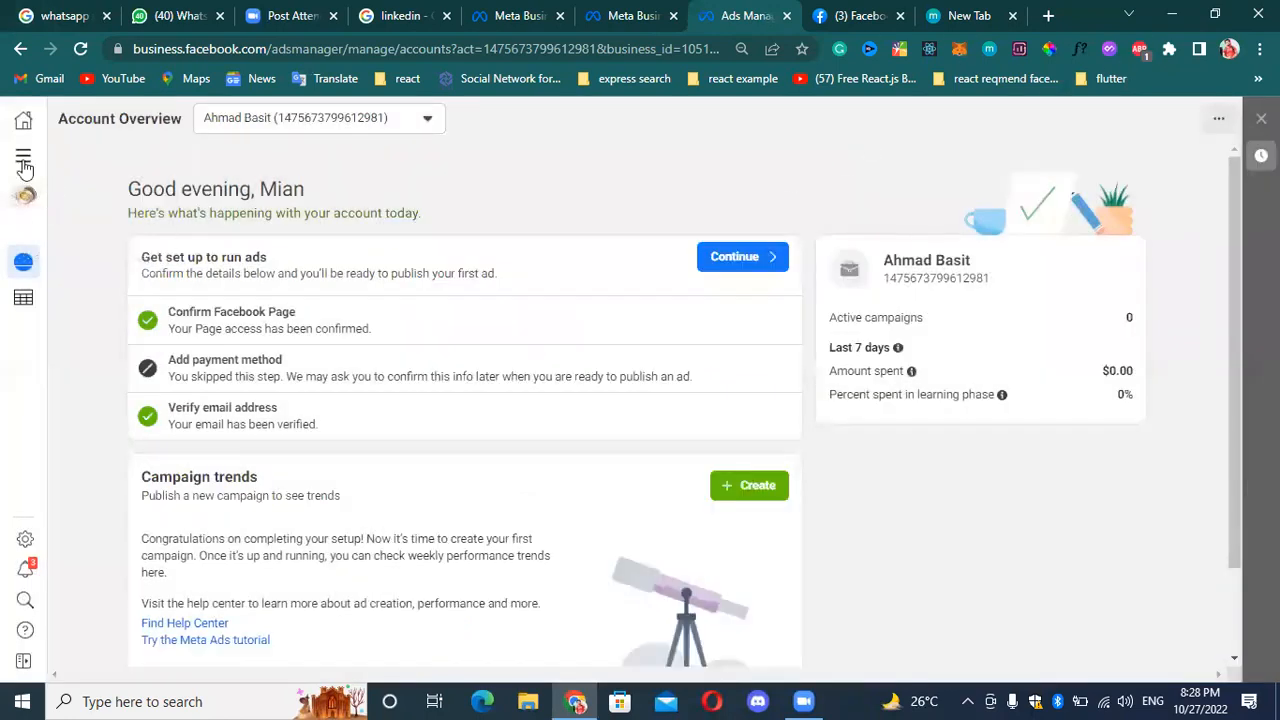
# Return to the campaigns list and create a new campaign with the Leads objective.
pyautogui.click(23, 305)
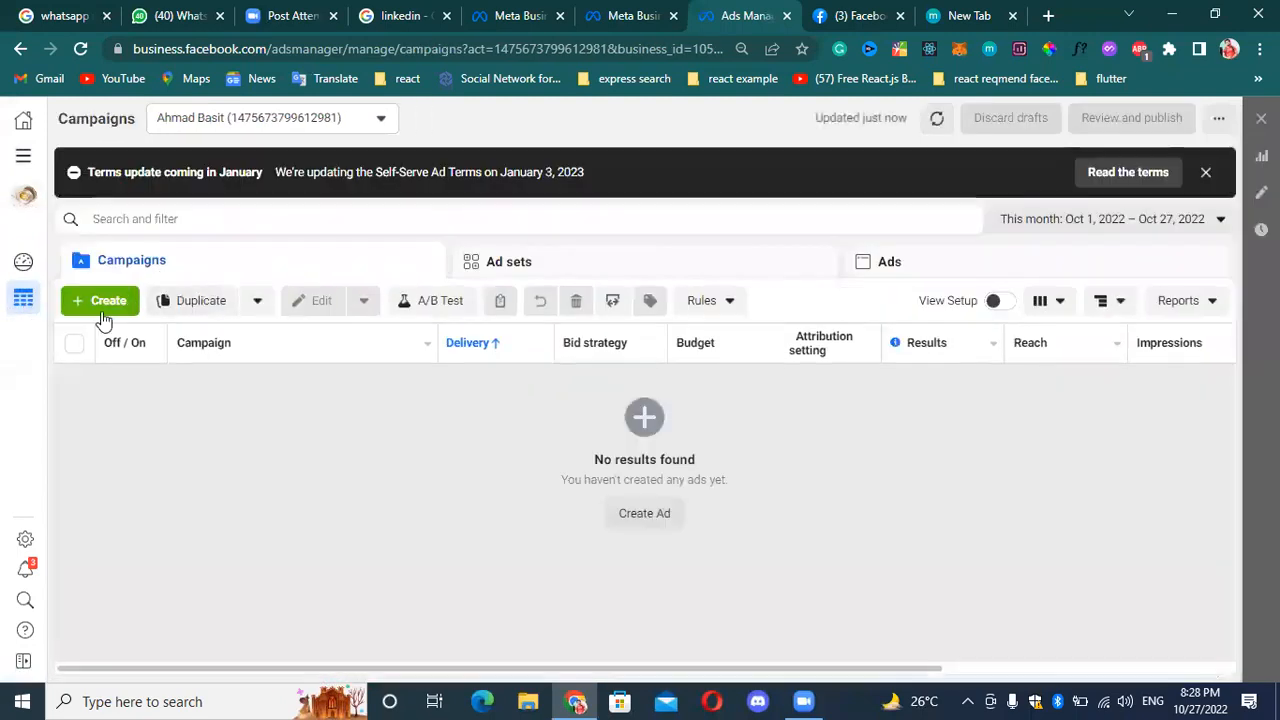
pyautogui.click(104, 301)
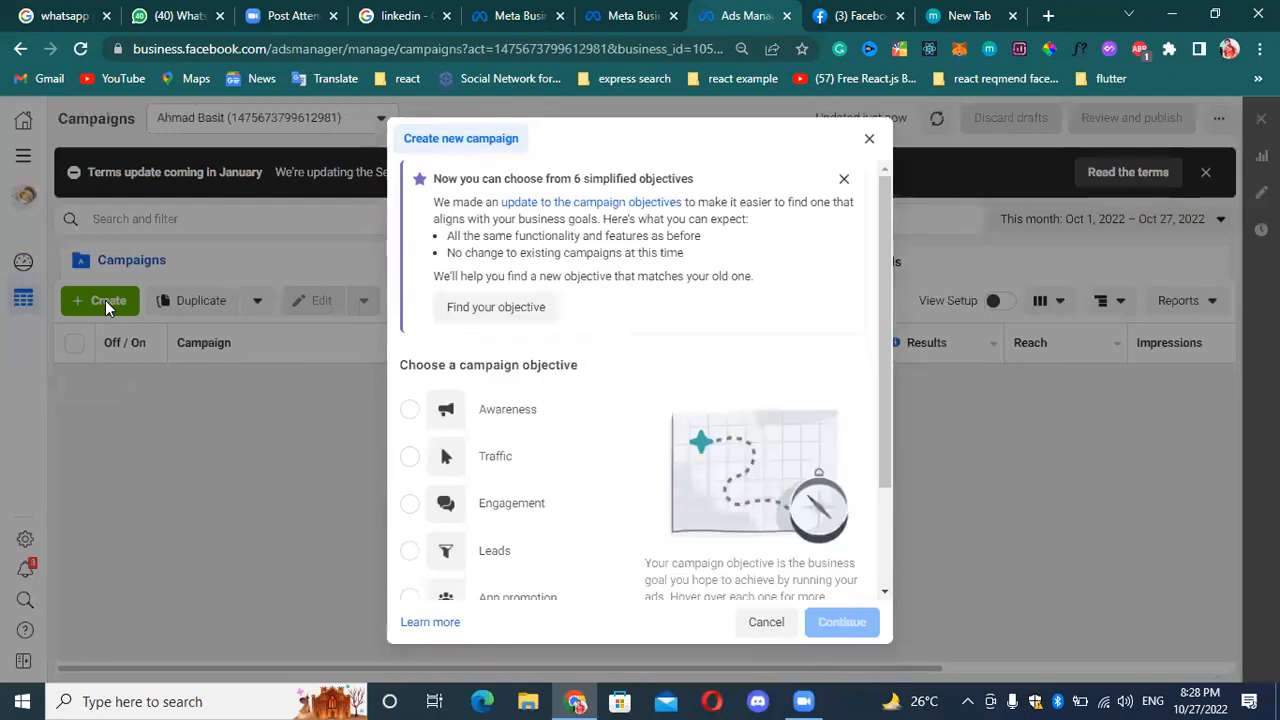
pyautogui.scroll(-3, 543, 408)
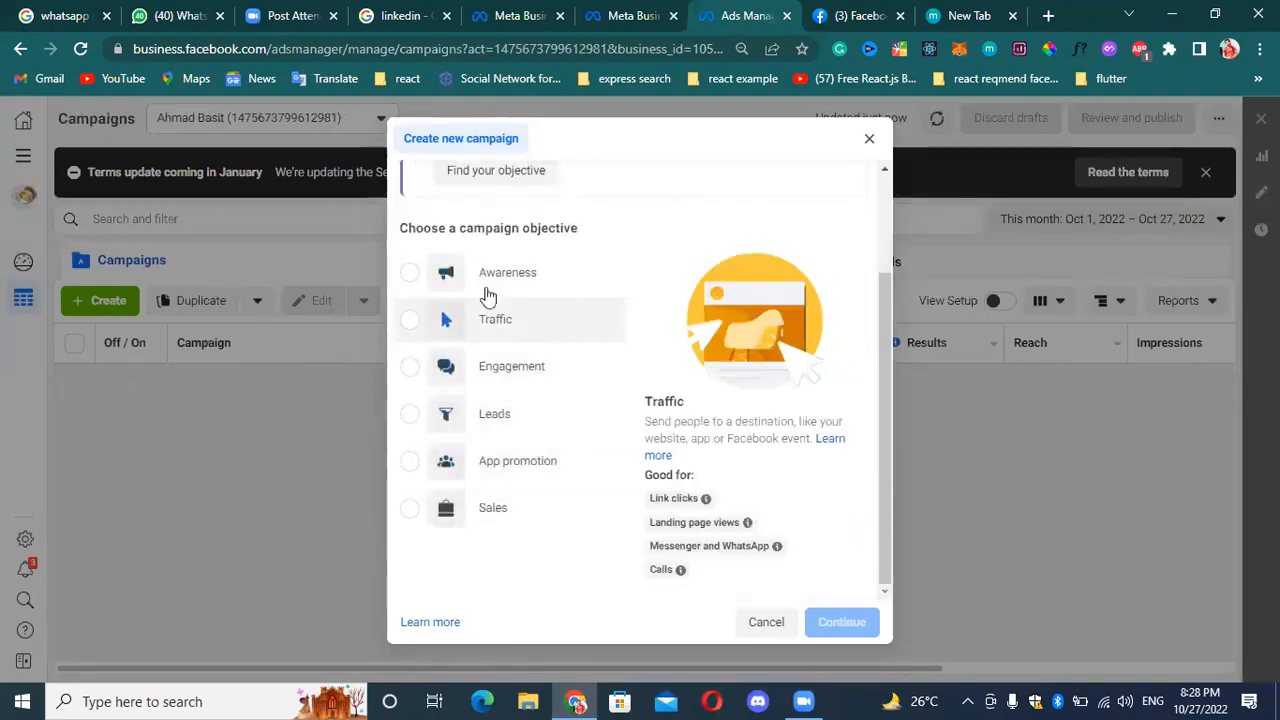
pyautogui.scroll(1, 495, 280)
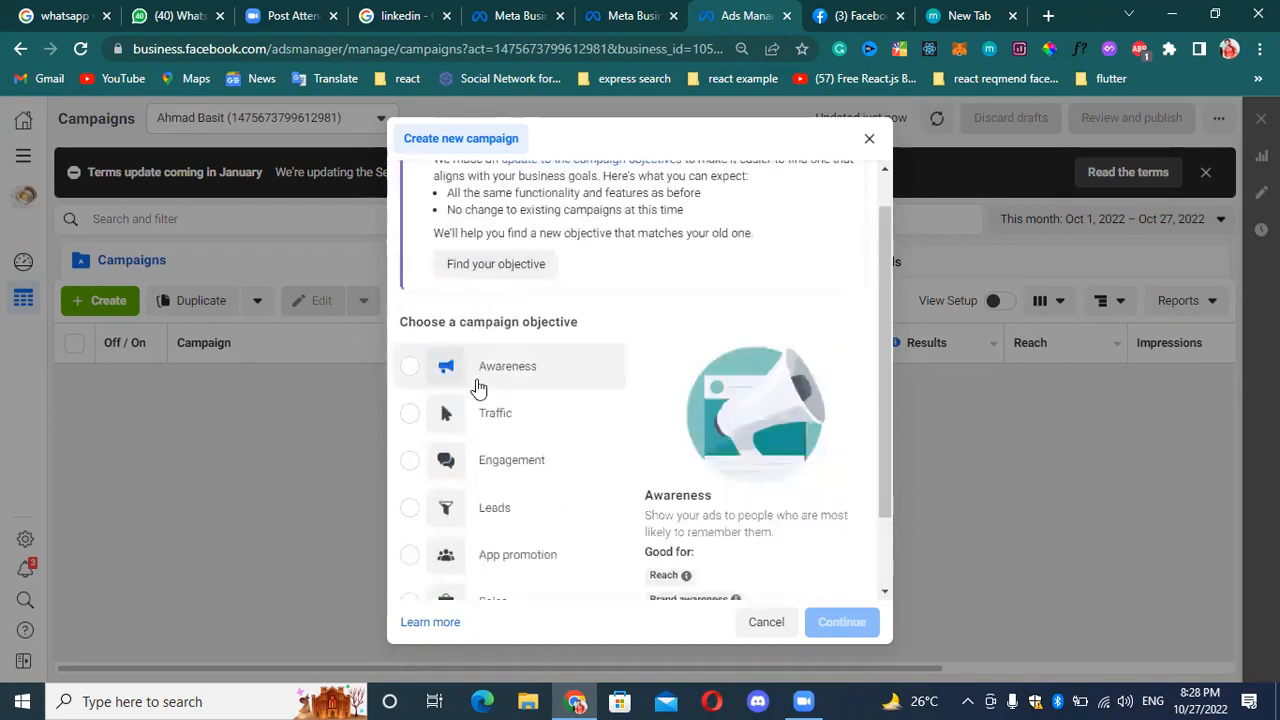
pyautogui.scroll(-1, 478, 385)
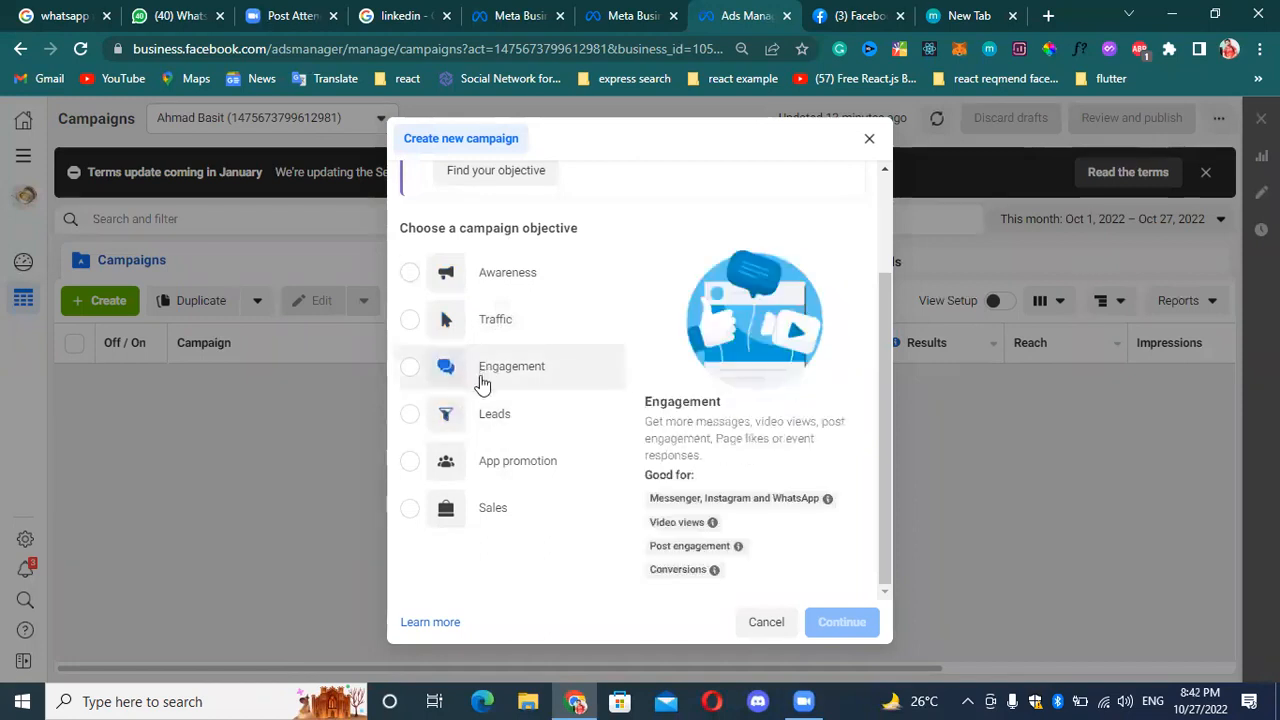
pyautogui.click(412, 418)
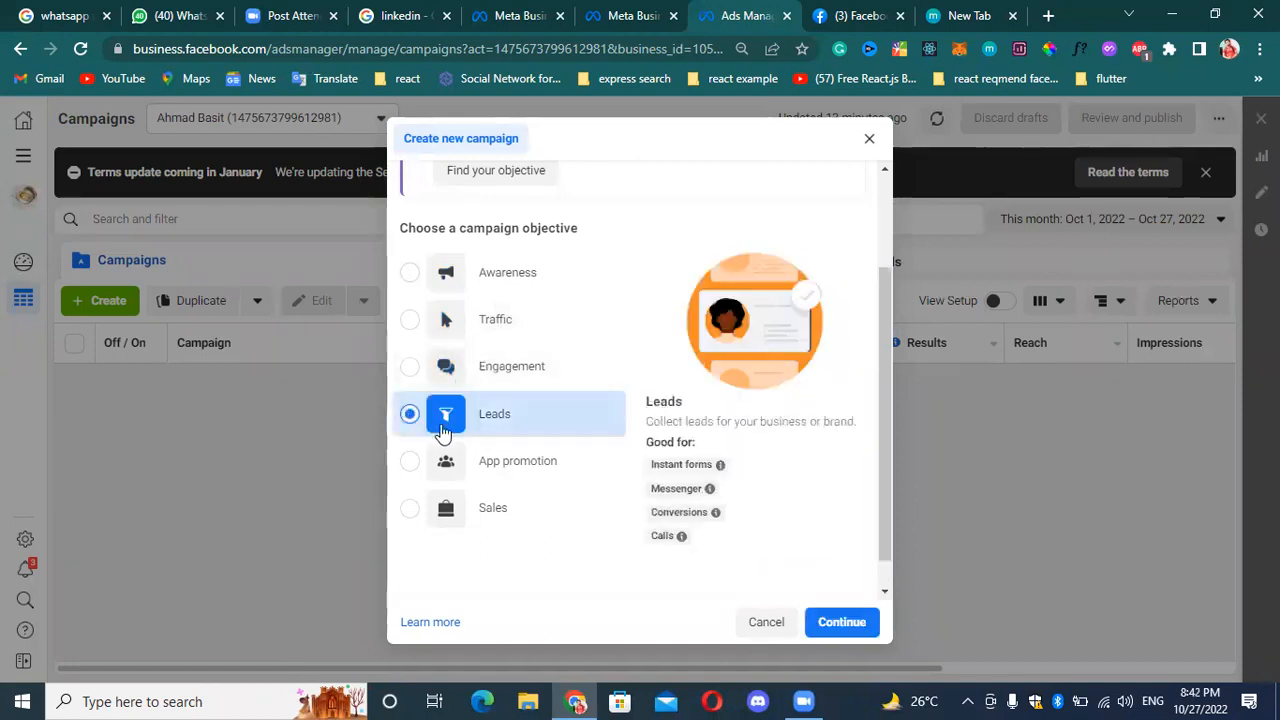
pyautogui.click(837, 619)
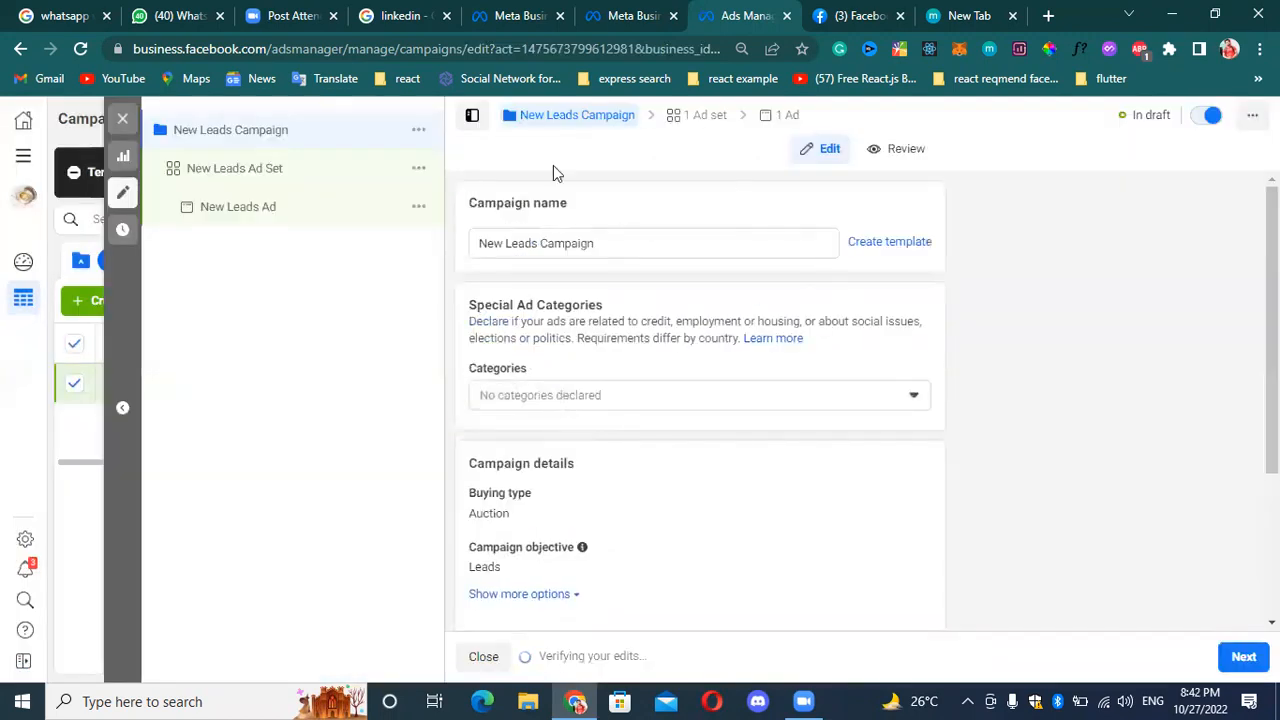
# Replace the default campaign name with "leadcampaigen_Forcoffe".
pyautogui.click(676, 236)
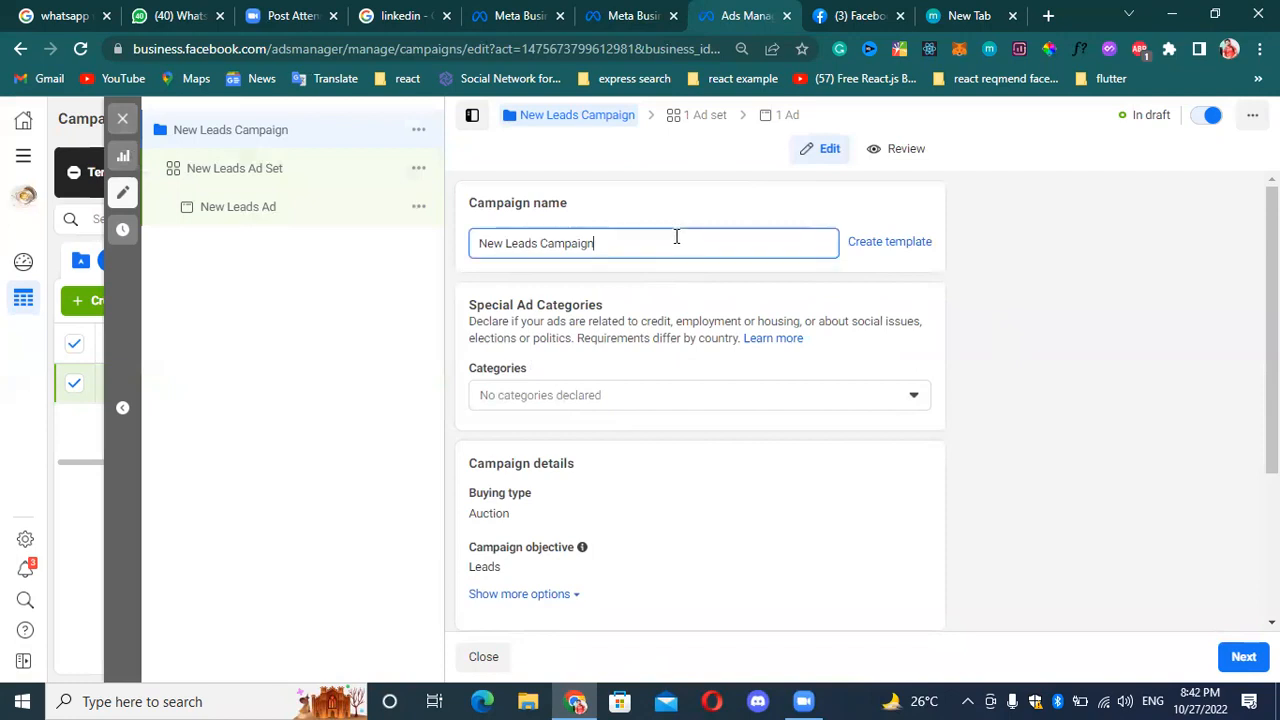
pyautogui.press('BackSpace')
pyautogui.press('BackSpace')
pyautogui.press('BackSpace')
pyautogui.press('BackSpace')
pyautogui.press('BackSpace')
pyautogui.press('BackSpace')
pyautogui.press('BackSpace')
pyautogui.press('BackSpace')
pyautogui.press('BackSpace')
pyautogui.press('BackSpace')
pyautogui.press('BackSpace')
pyautogui.press('BackSpace')
pyautogui.press('BackSpace')
pyautogui.press('BackSpace')
pyautogui.press('BackSpace')
pyautogui.press('BackSpace')
pyautogui.press('BackSpace')
pyautogui.press('BackSpace')
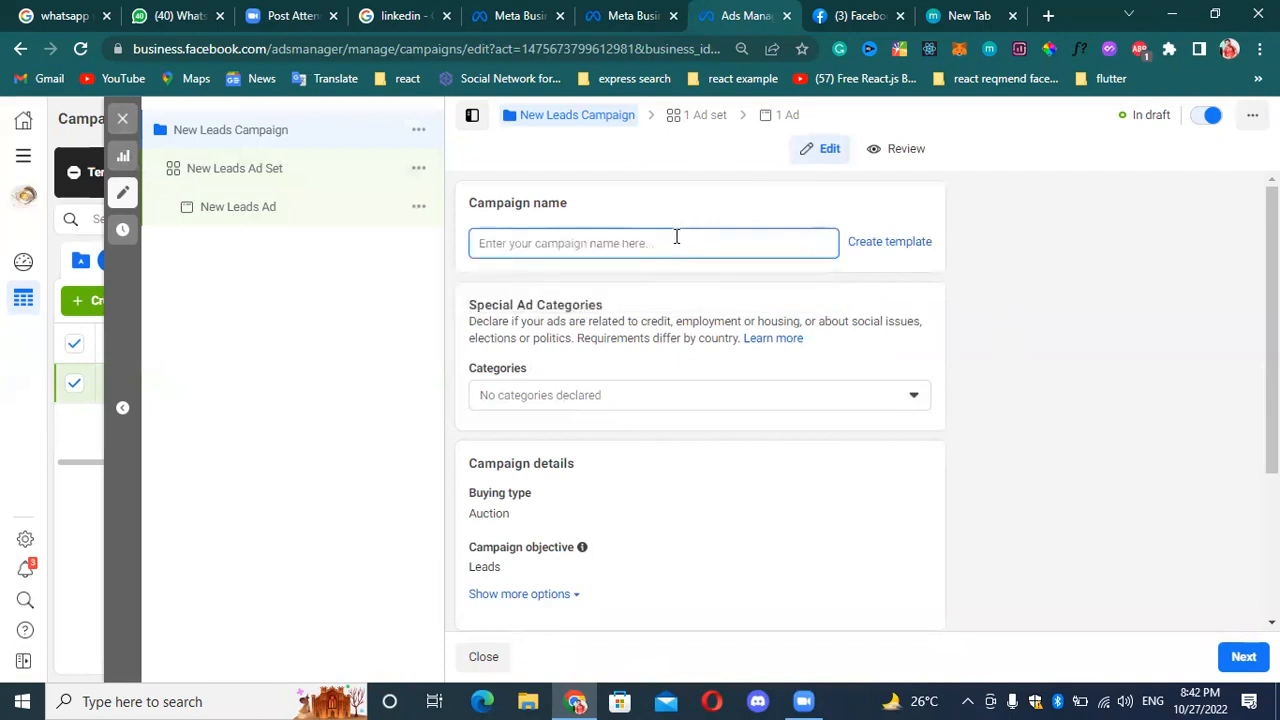
pyautogui.write('lead')
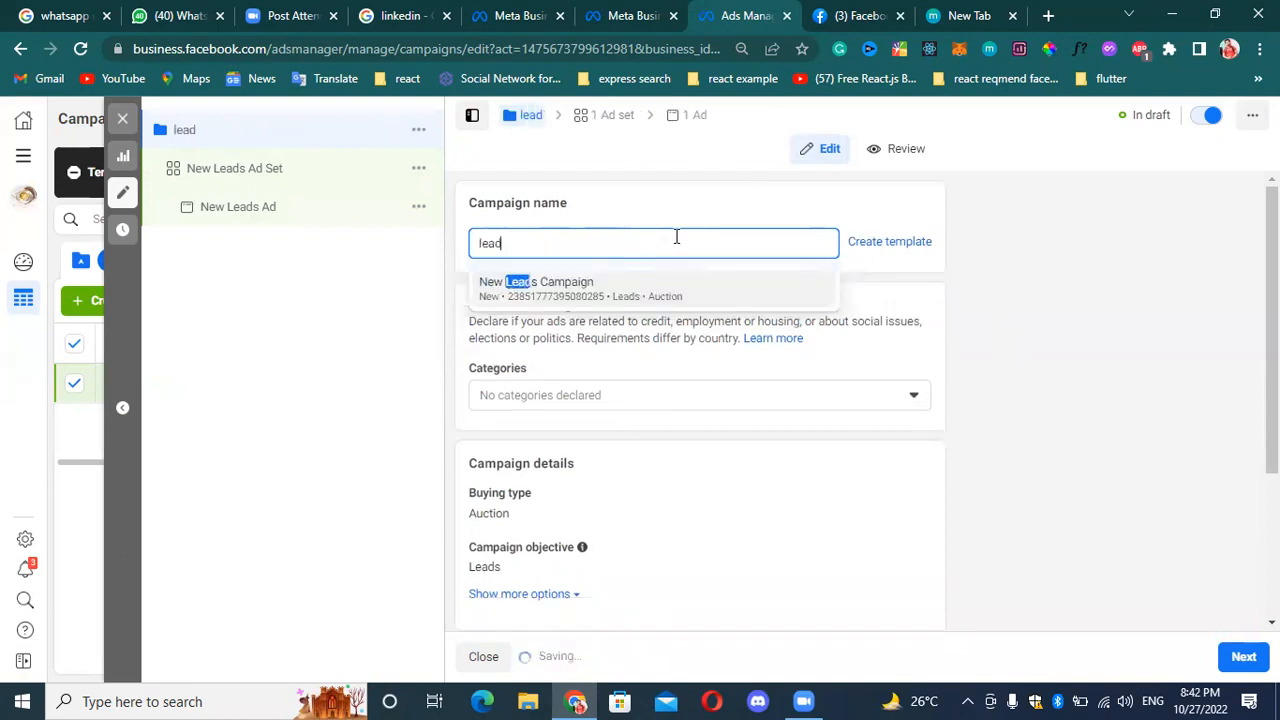
pyautogui.write('ca')
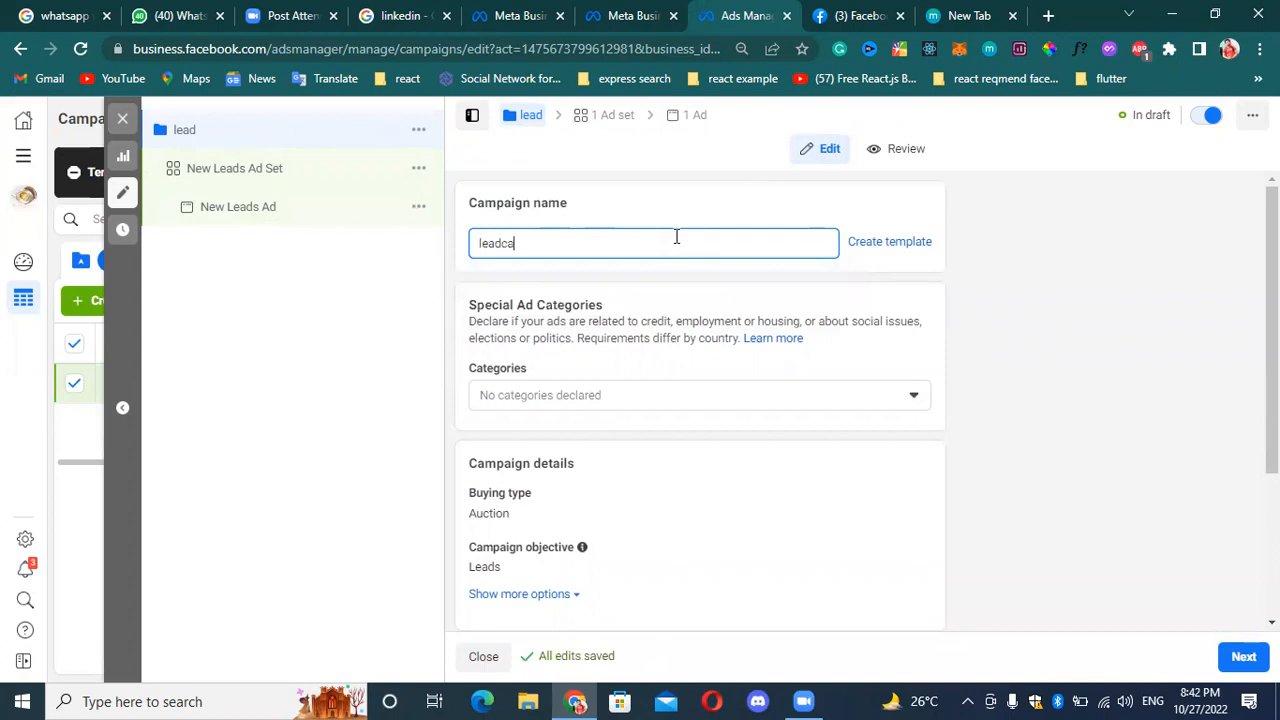
pyautogui.write('mpaigen')
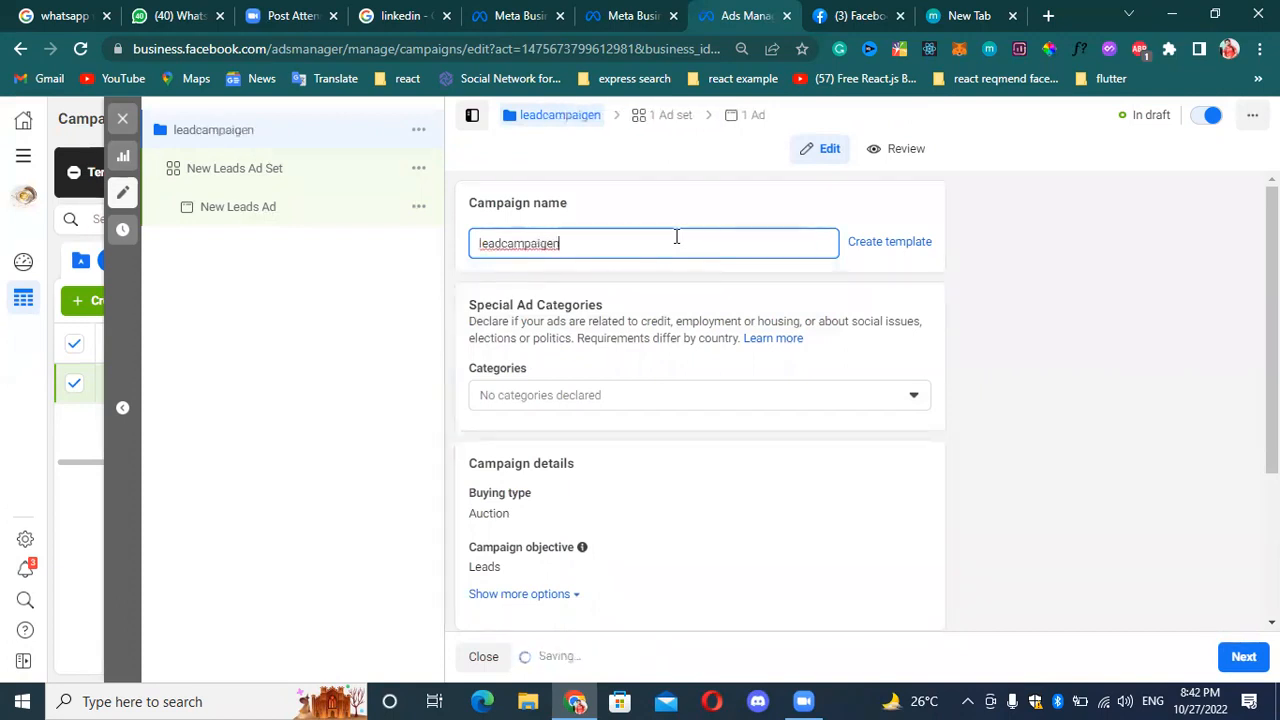
pyautogui.write('_For')
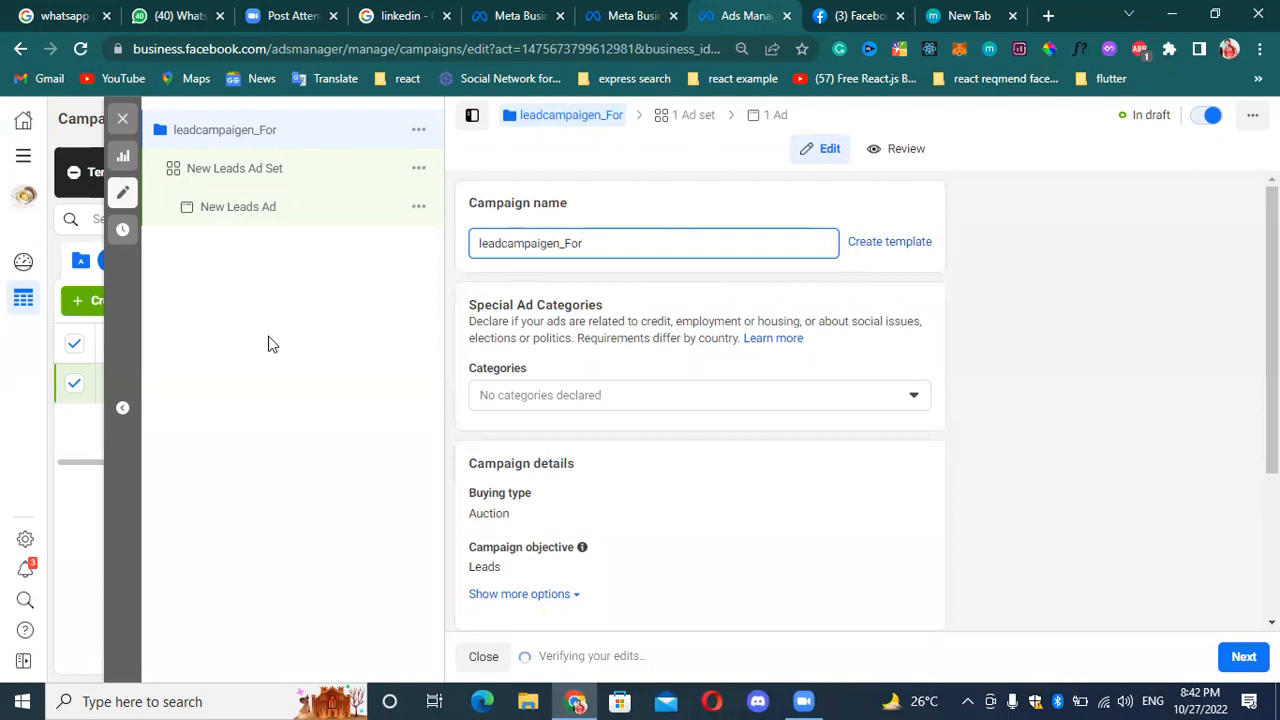
pyautogui.write('coffe')
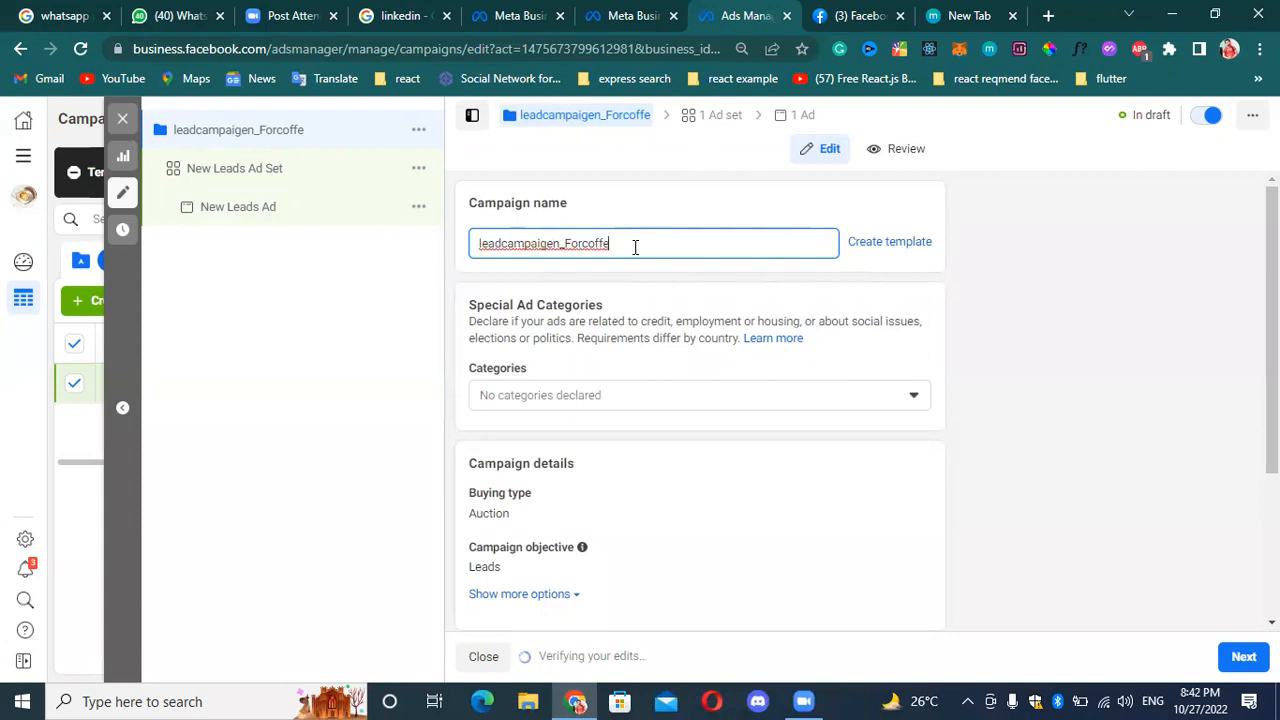
# Add spaces around the underscore and capitalize both C's so the campaign name reads "leadCampaigen _ ForCoffe".
pyautogui.press('Left')
pyautogui.press('Left')
pyautogui.press('Left')
pyautogui.press('Left')
pyautogui.press('Left')
pyautogui.press('Left')
pyautogui.press('Left')
pyautogui.press('Left')
pyautogui.press('Left')
pyautogui.press('Left')
pyautogui.press('Left')
pyautogui.press('Left')
pyautogui.press('Left')
pyautogui.press('Left')
pyautogui.press('Left')
pyautogui.press('Left')
pyautogui.press('Left')
pyautogui.press('Left')
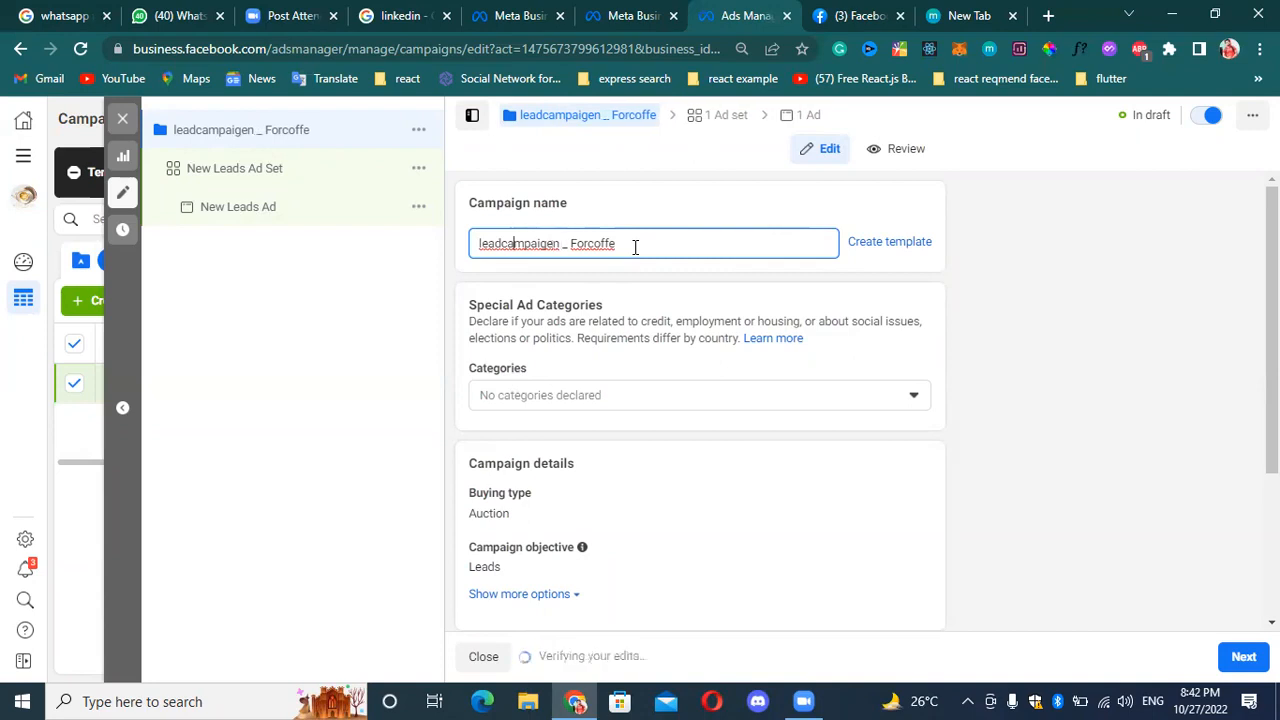
pyautogui.press('BackSpace')
pyautogui.write('C')
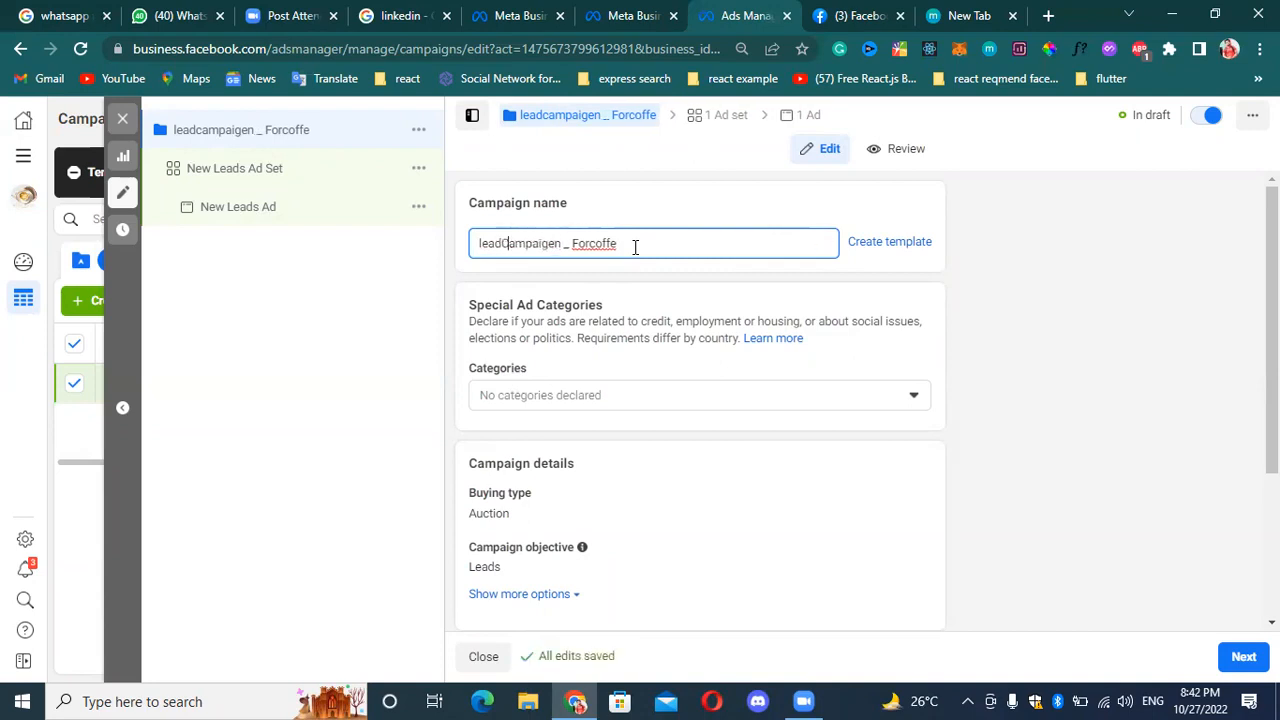
pyautogui.press('Right')
pyautogui.press('Right')
pyautogui.press('Right')
pyautogui.press('Right')
pyautogui.press('Right')
pyautogui.press('Right')
pyautogui.press('Right')
pyautogui.press('Right')
pyautogui.press('Right')
pyautogui.press('Right')
pyautogui.press('Right')
pyautogui.press('Right')
pyautogui.press('Right')
pyautogui.press('Right')
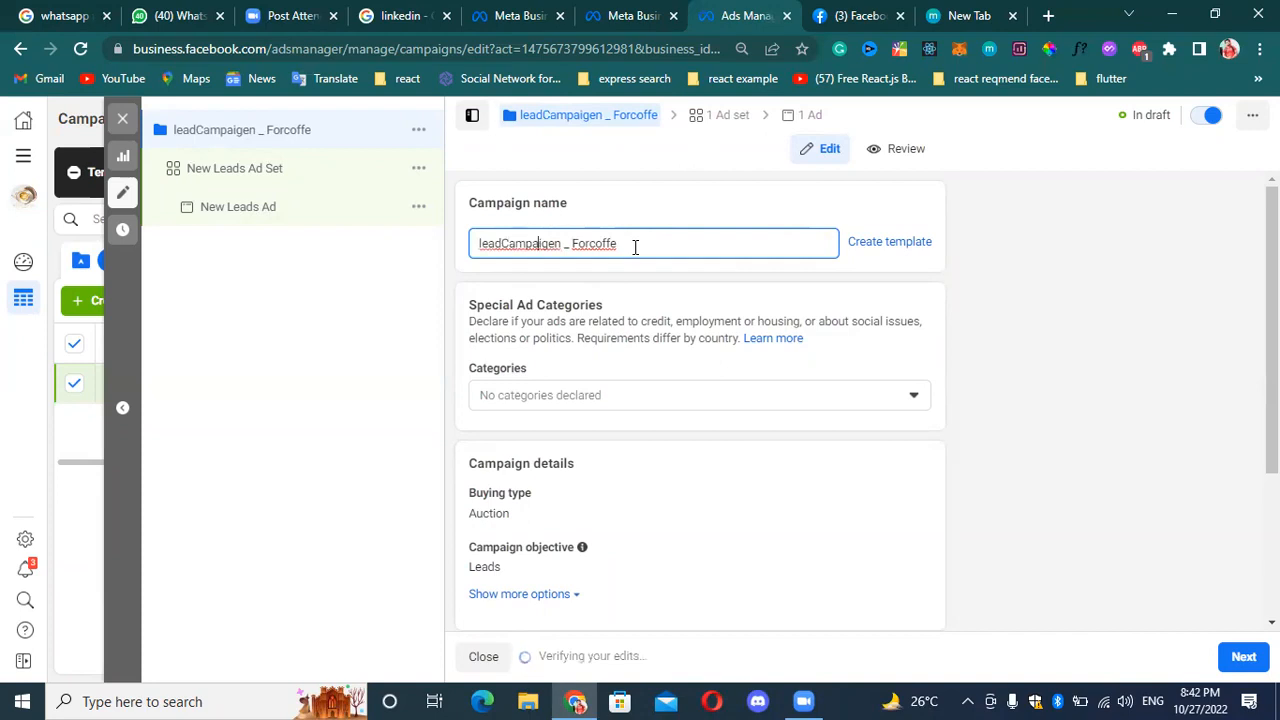
pyautogui.press('BackSpace')
pyautogui.write('C')
pyautogui.click(633, 247)
pyautogui.click(571, 246)
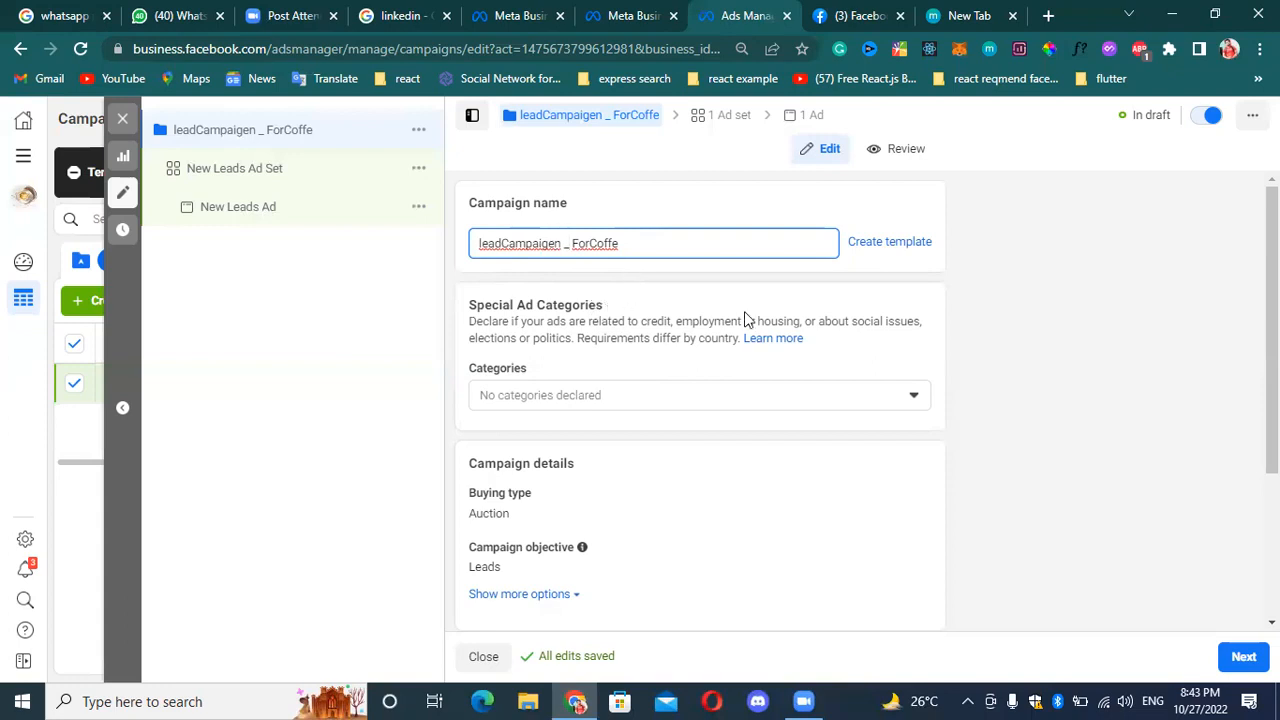
# Open the Special Ad Categories choices and read the description of each category.
pyautogui.click(757, 400)
pyautogui.click(746, 390)
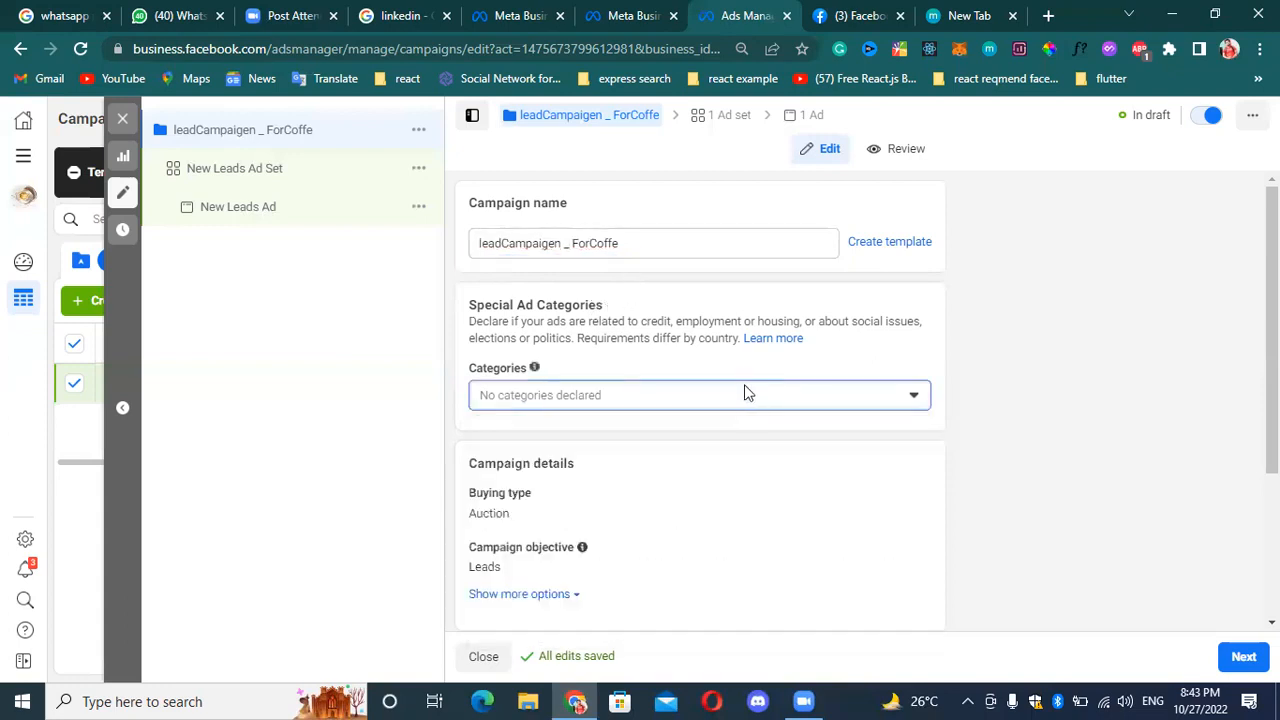
pyautogui.click(671, 243)
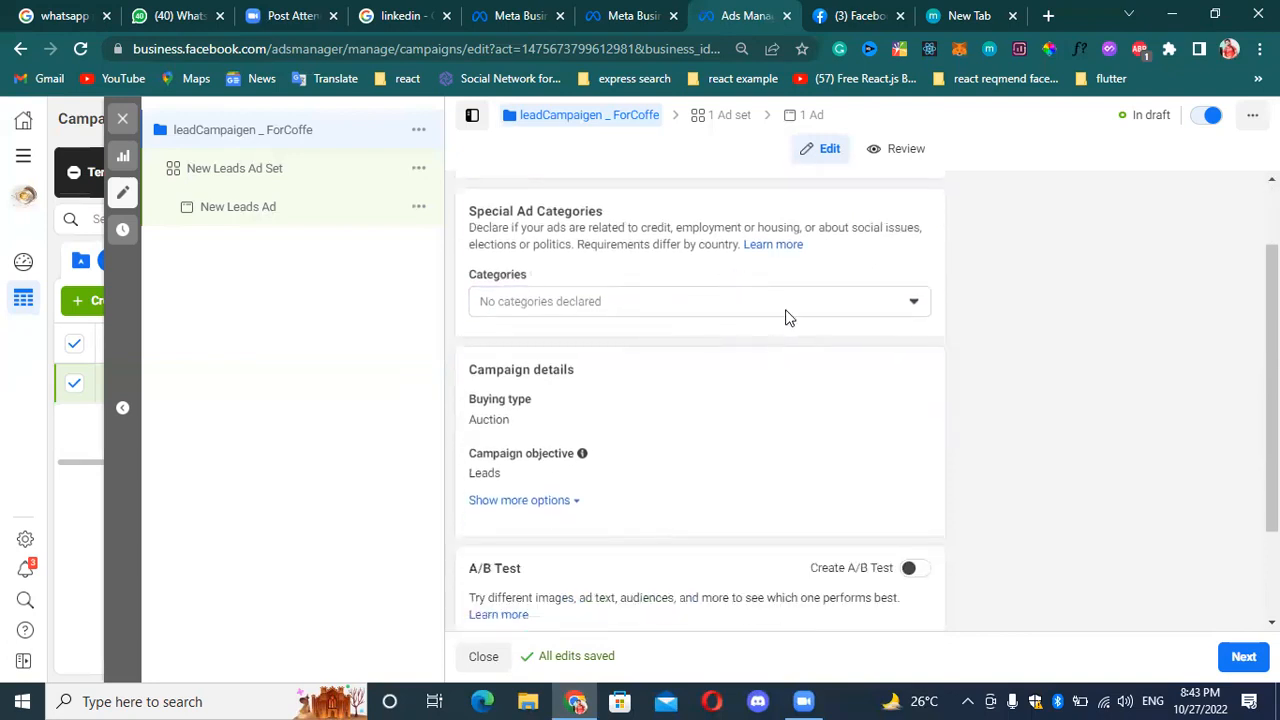
pyautogui.click(790, 308)
pyautogui.scroll(1, 791, 290)
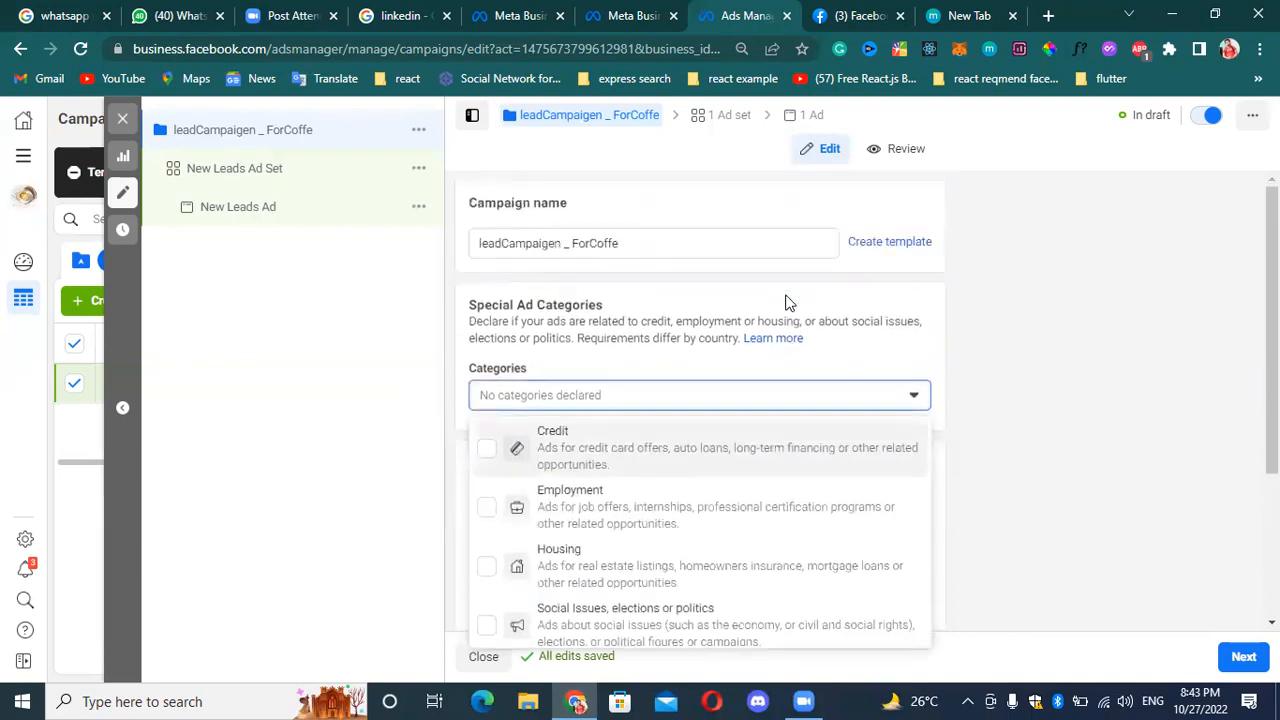
pyautogui.click(578, 243)
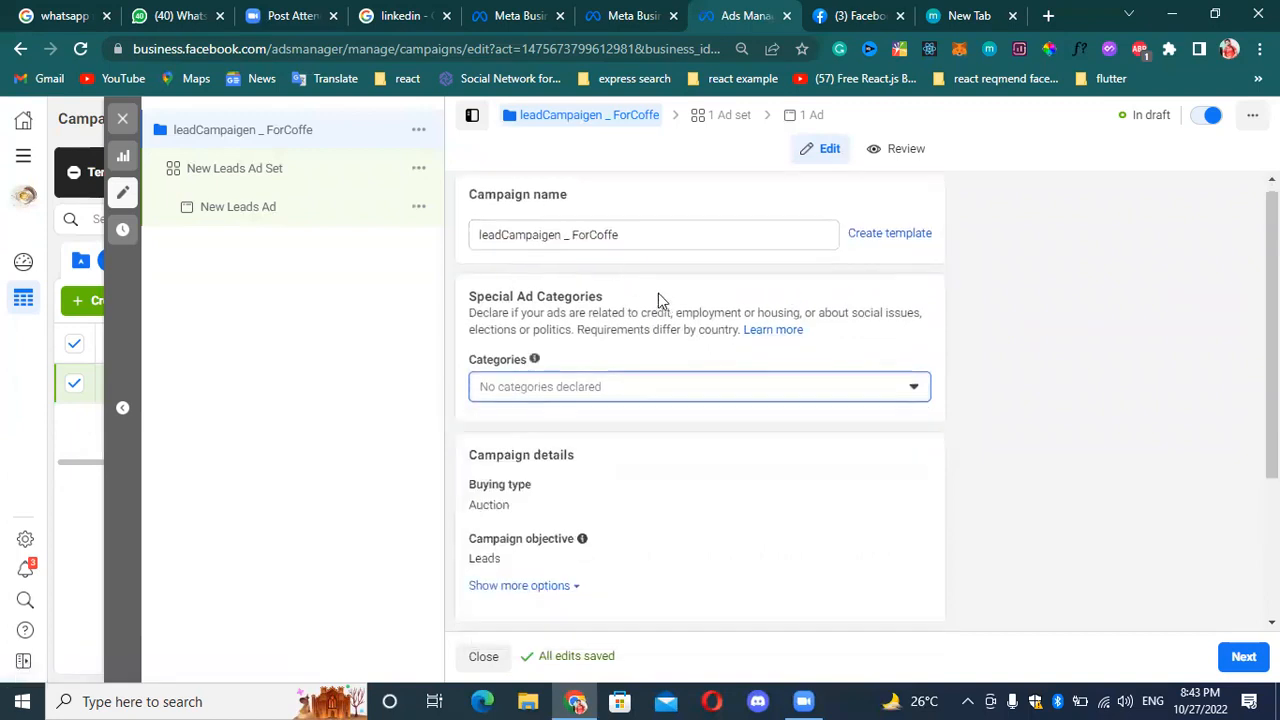
pyautogui.scroll(-1, 660, 295)
pyautogui.click(709, 300)
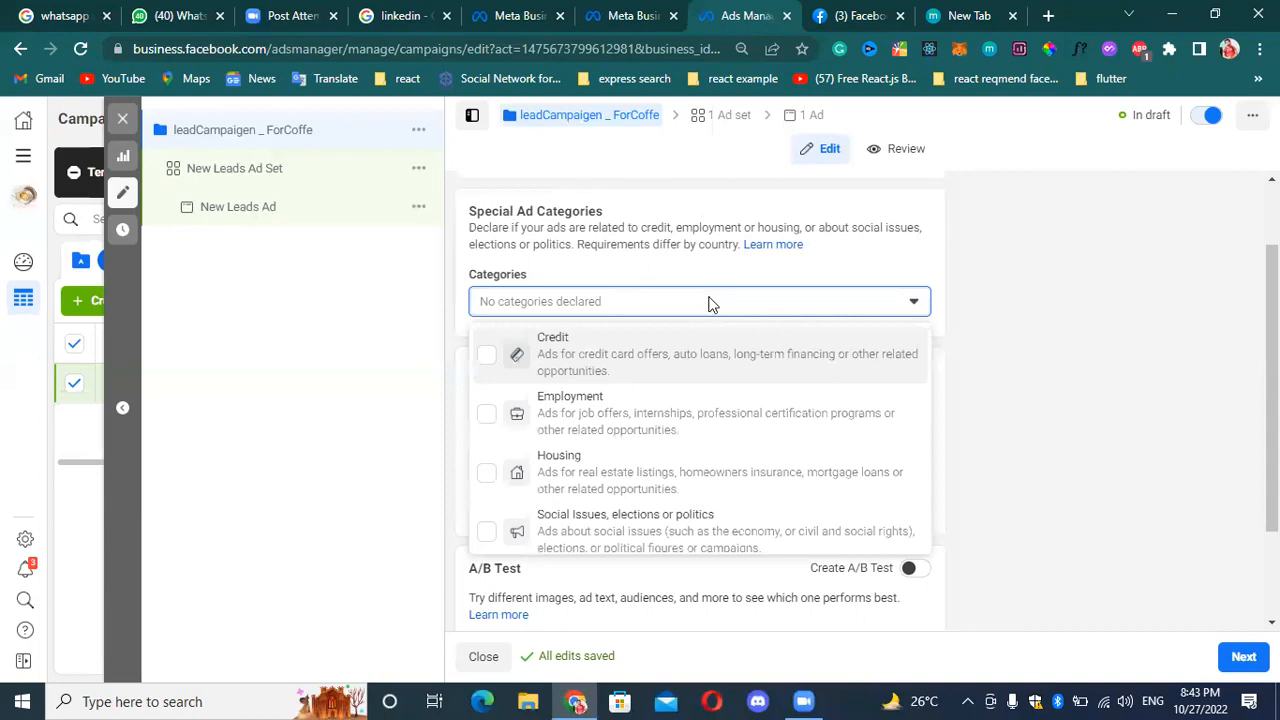
pyautogui.scroll(-1, 712, 345)
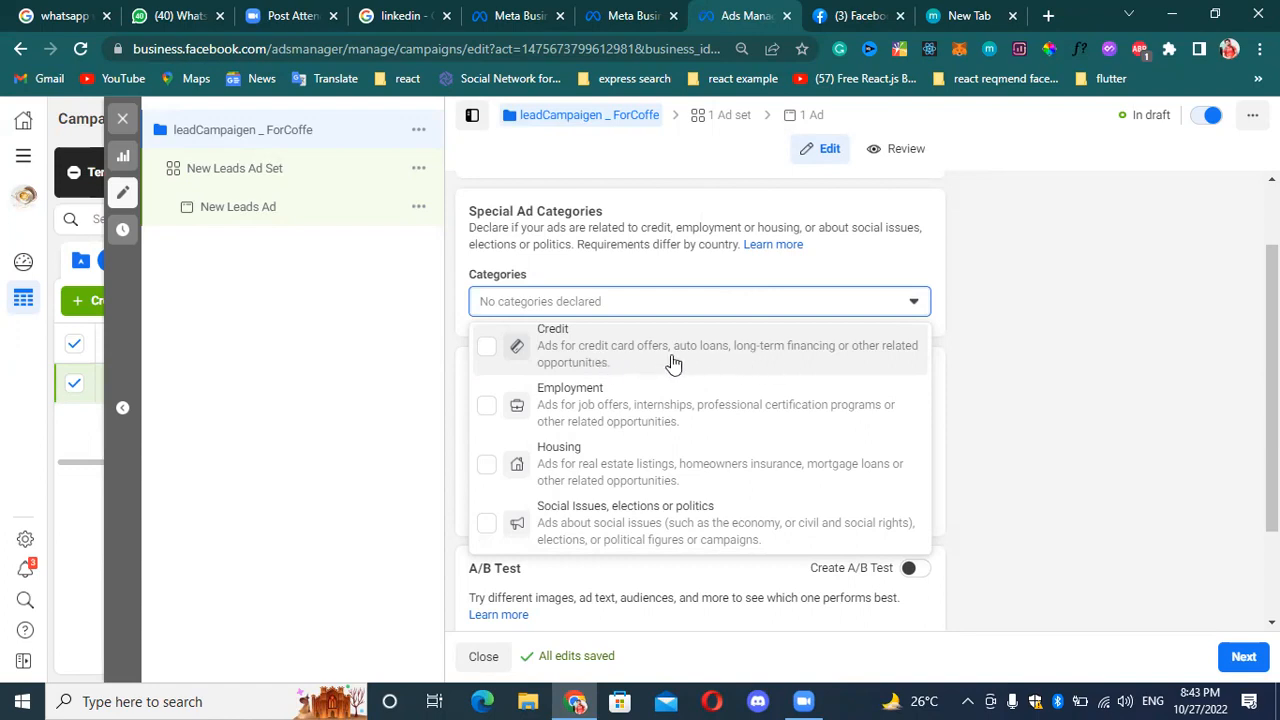
# Declare Credit, Employment, Housing, and Social Issues, elections or politics as the campaign's special ad categories.
pyautogui.click(488, 350)
pyautogui.click(487, 406)
pyautogui.click(487, 464)
pyautogui.click(488, 524)
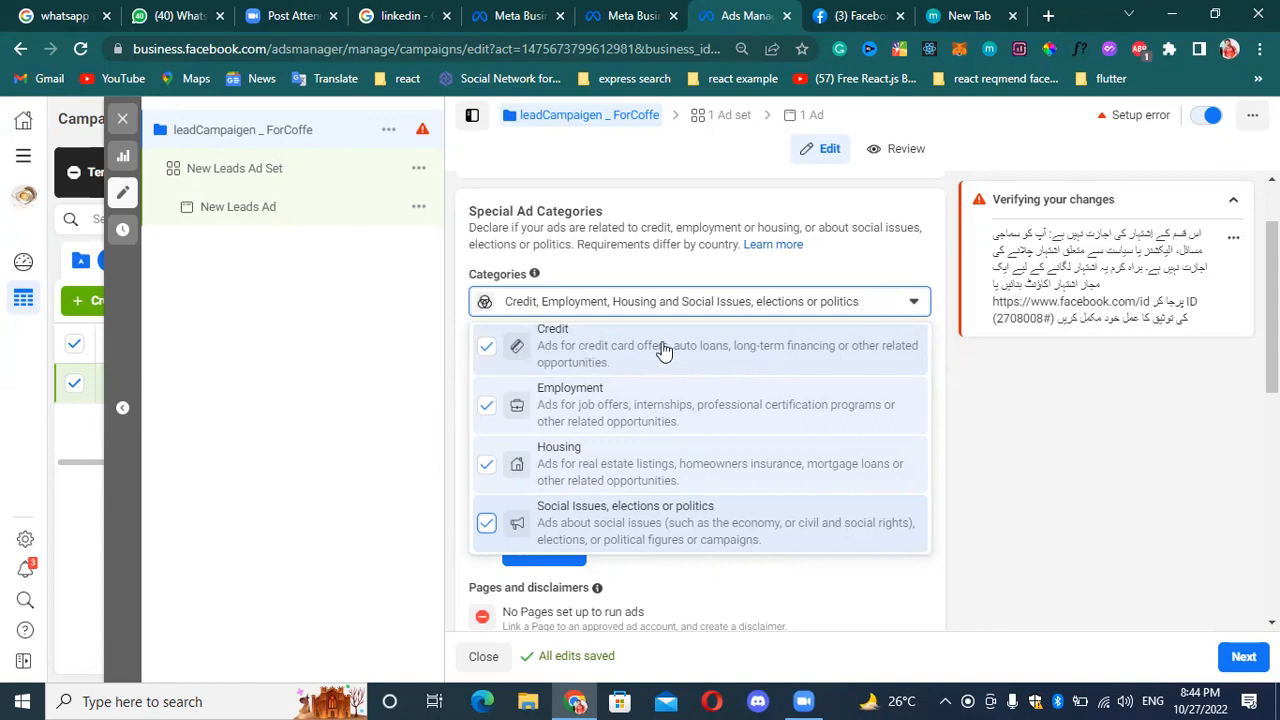
# Remove Credit, Employment, Housing, and Social Issues, elections or politics from the campaign's special ad categories.
pyautogui.click(485, 350)
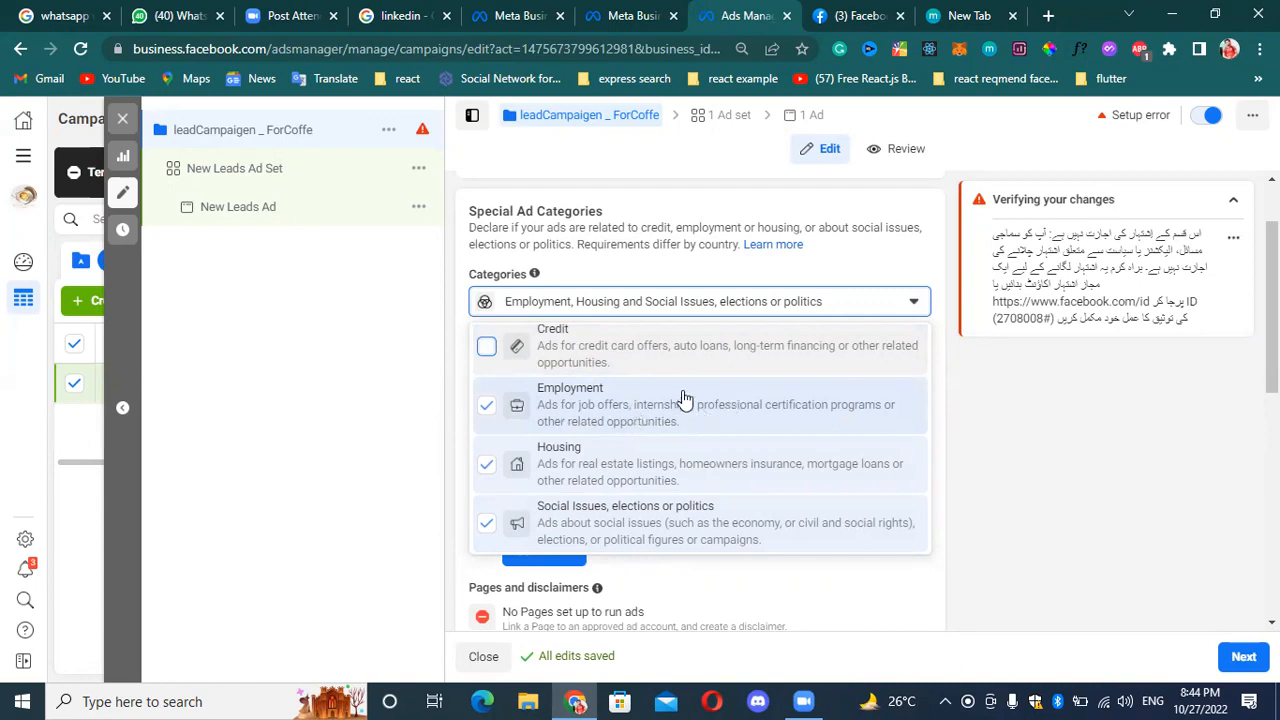
pyautogui.click(487, 405)
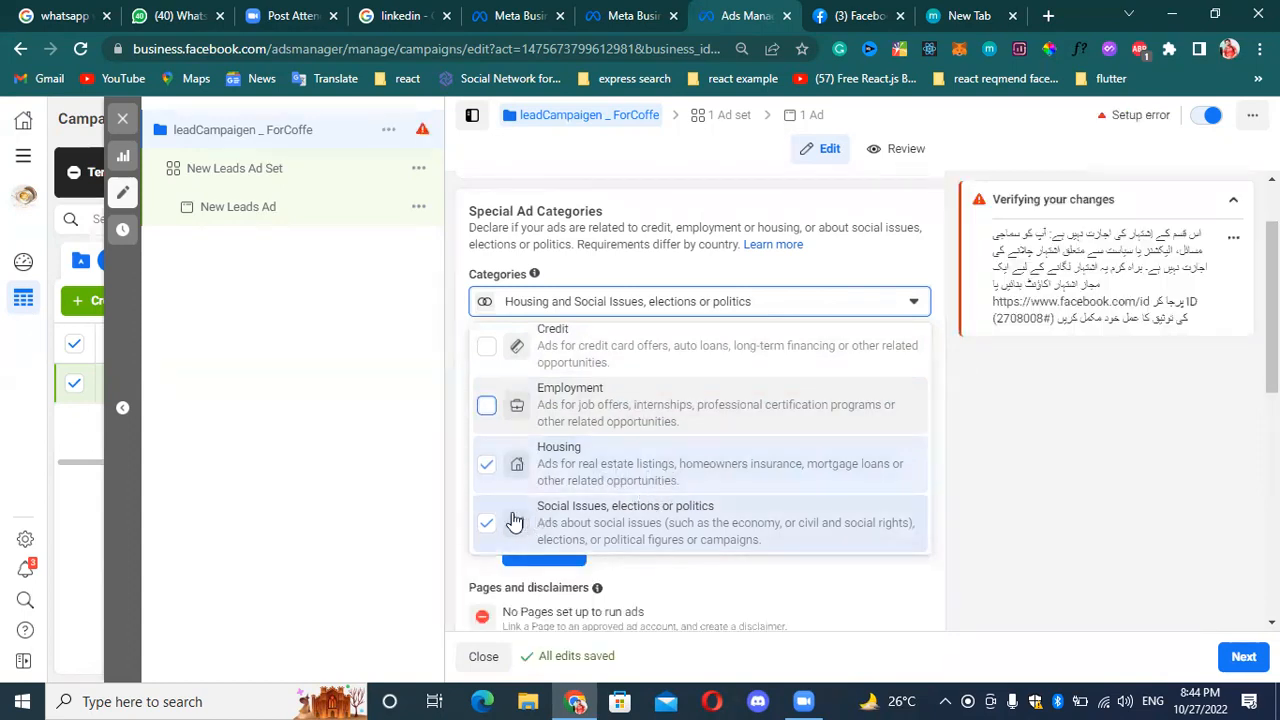
pyautogui.click(486, 464)
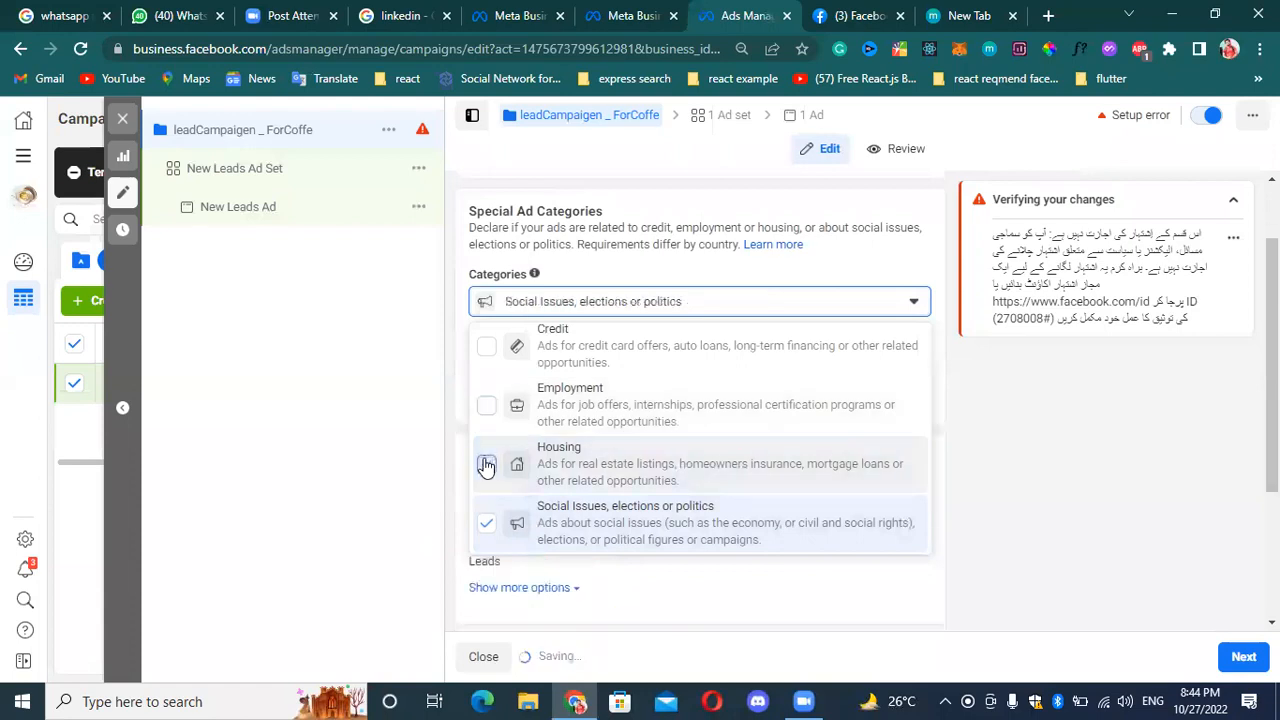
pyautogui.click(488, 524)
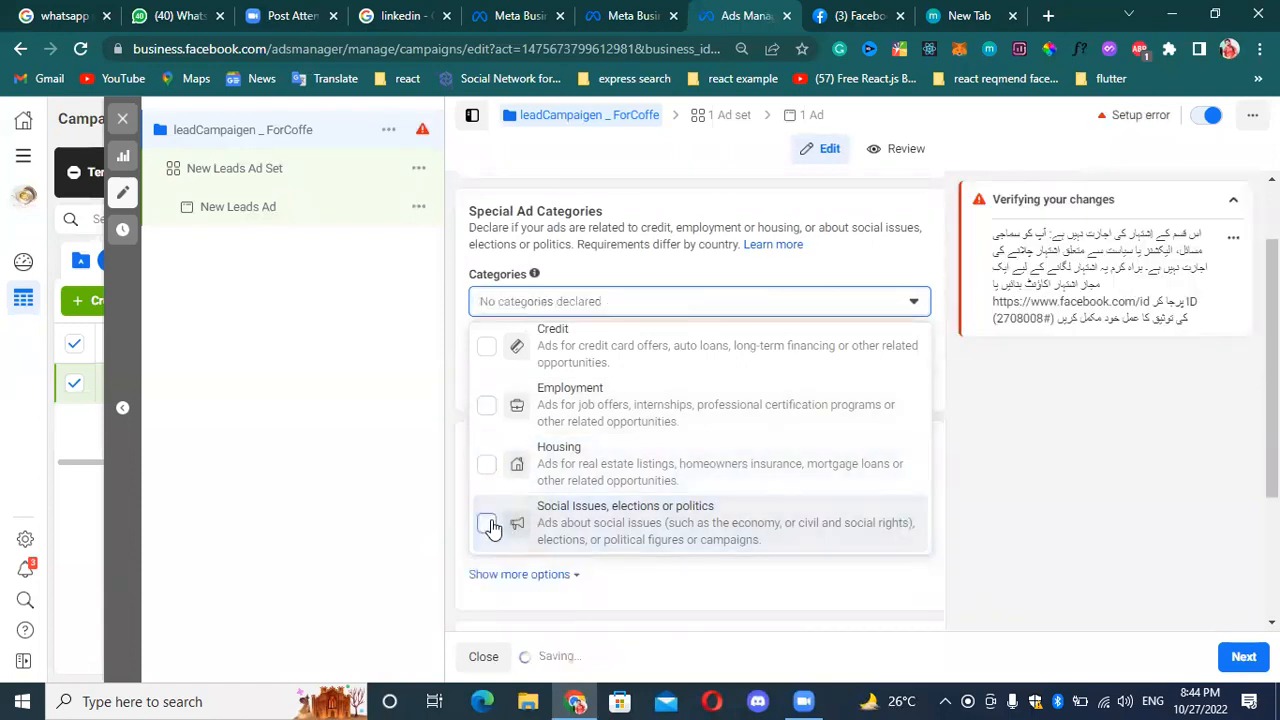
pyautogui.click(908, 310)
# Look over the campaign details, A/B test and Advantage Campaign Budget sections, and review the special ad category choices again.
pyautogui.scroll(-1, 610, 405)
pyautogui.scroll(-1, 598, 390)
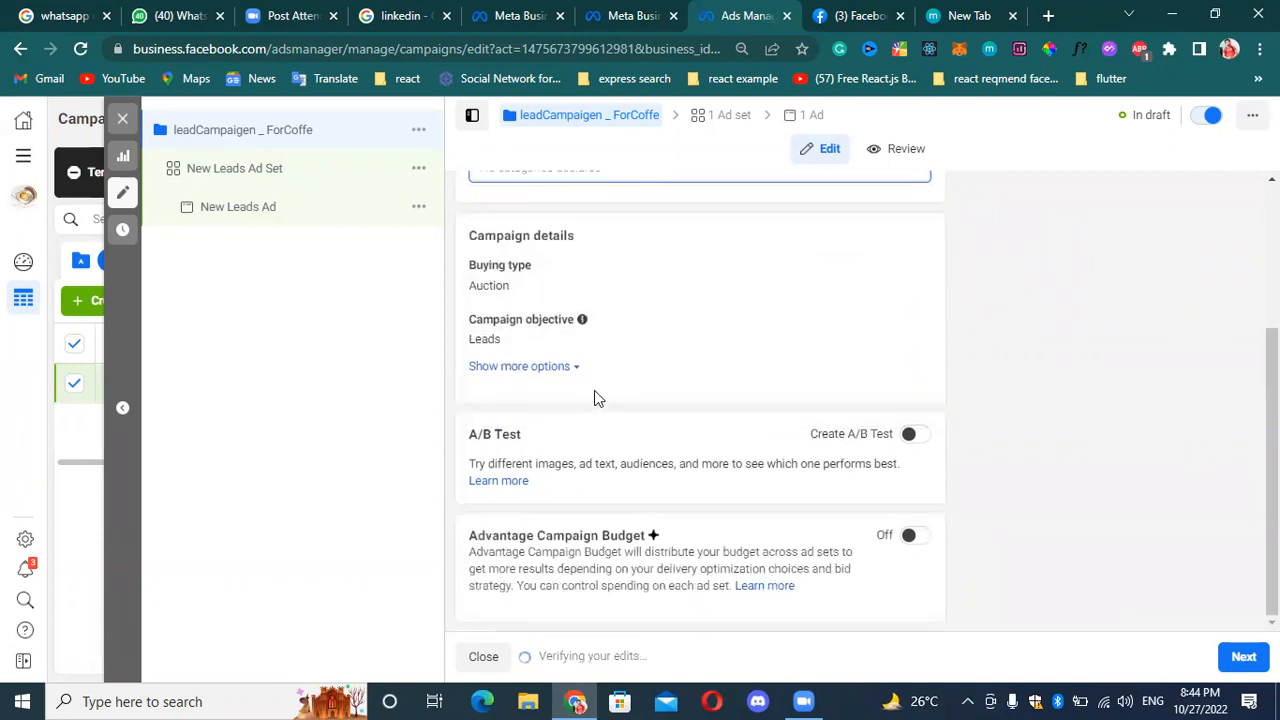
pyautogui.scroll(2, 598, 388)
pyautogui.scroll(-2, 728, 388)
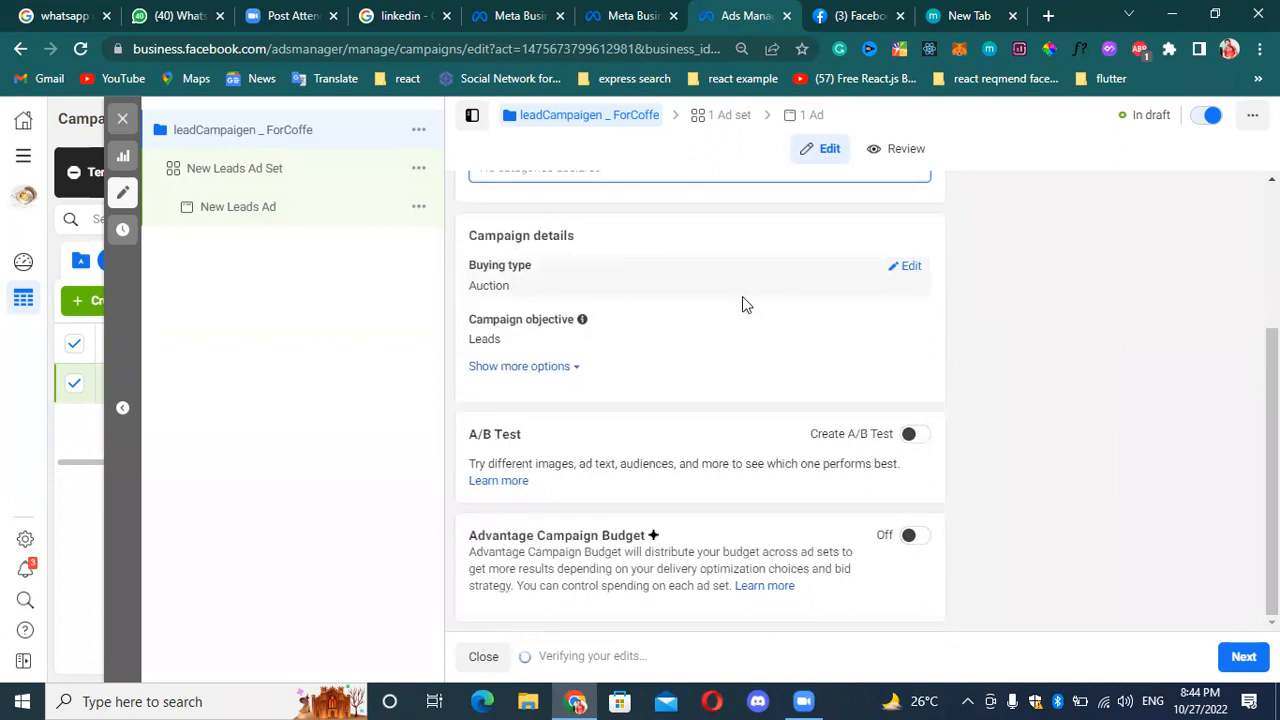
pyautogui.scroll(2, 720, 291)
pyautogui.click(914, 358)
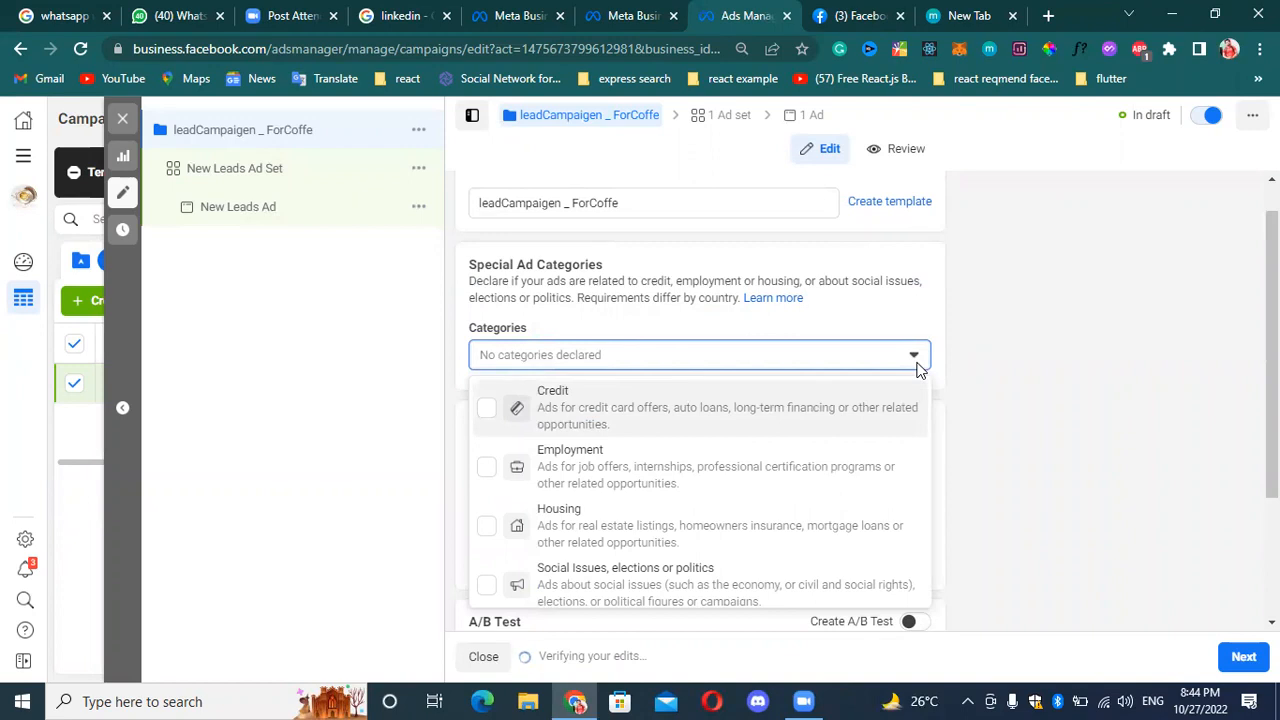
pyautogui.click(916, 360)
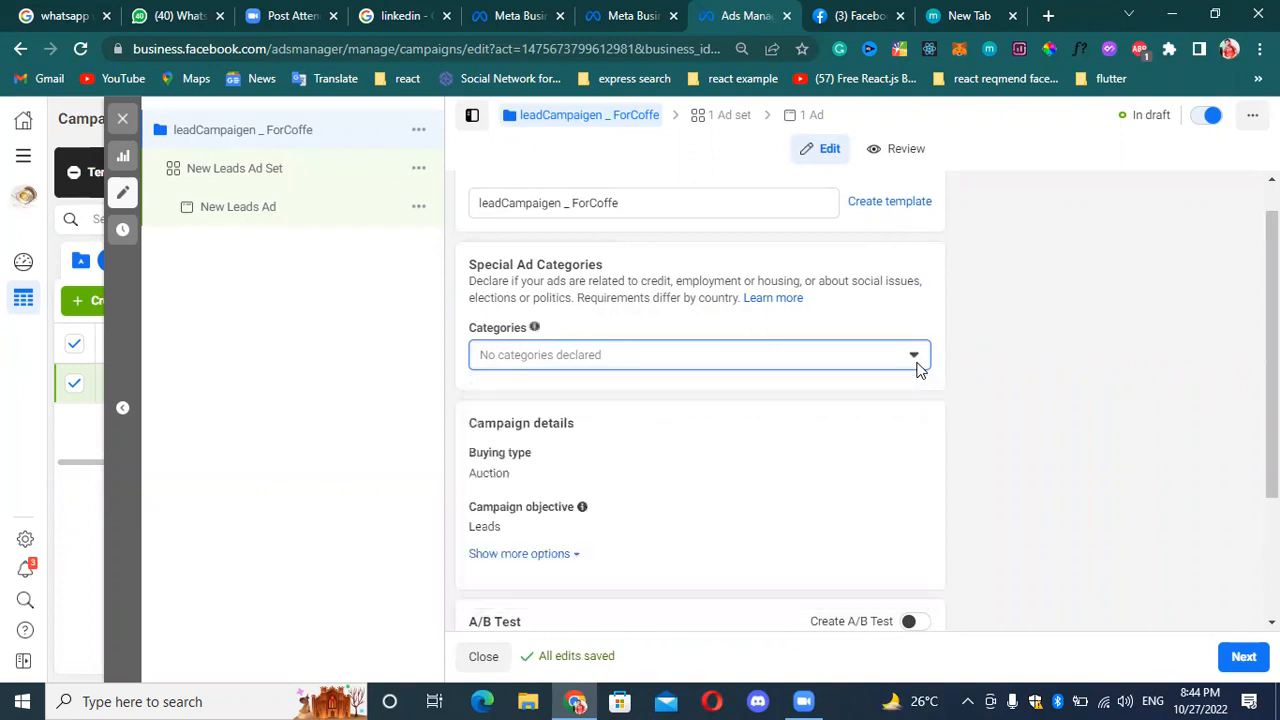
pyautogui.click(916, 360)
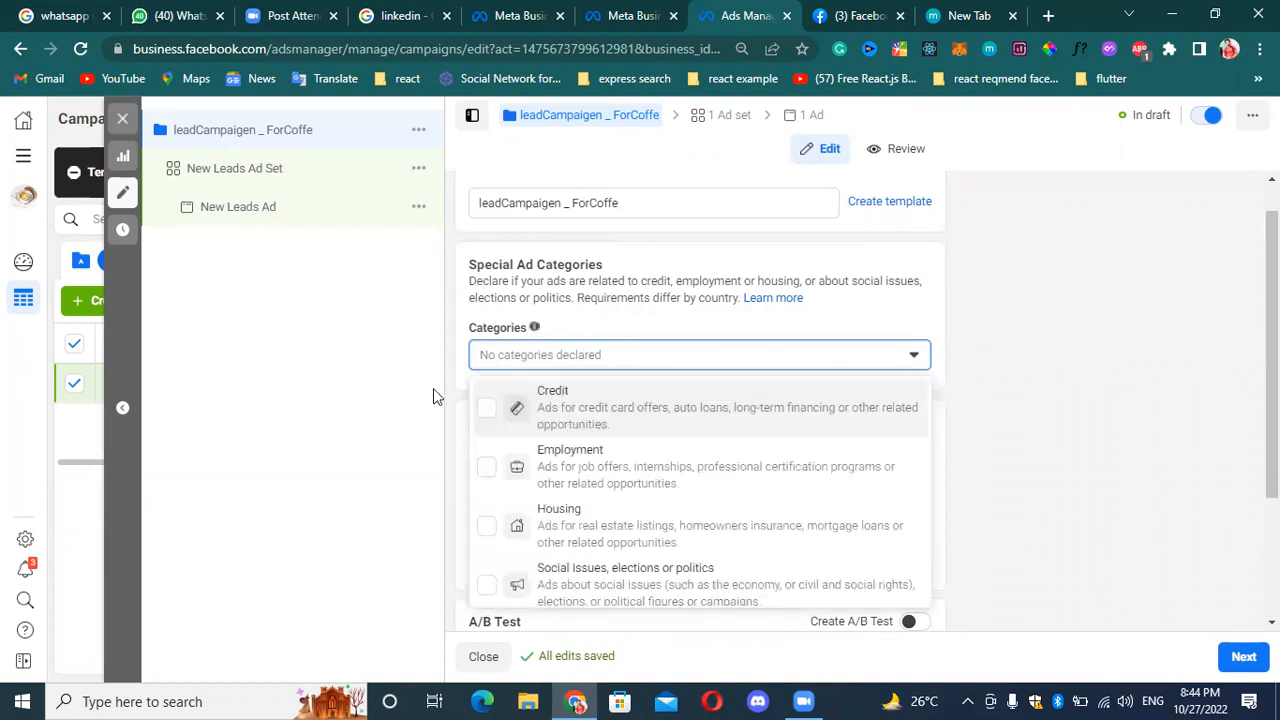
pyautogui.click(912, 358)
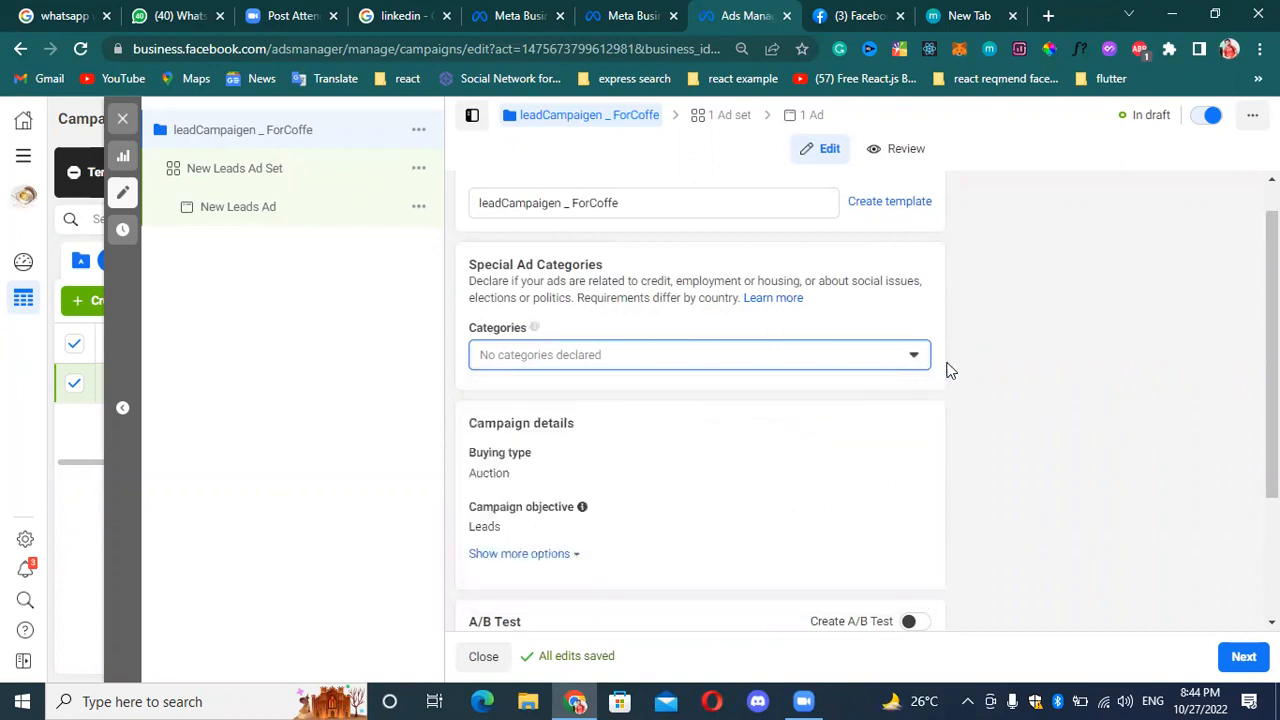
# Try declaring Credit and Employment as special ad categories, and clear both of them again.
pyautogui.click(890, 360)
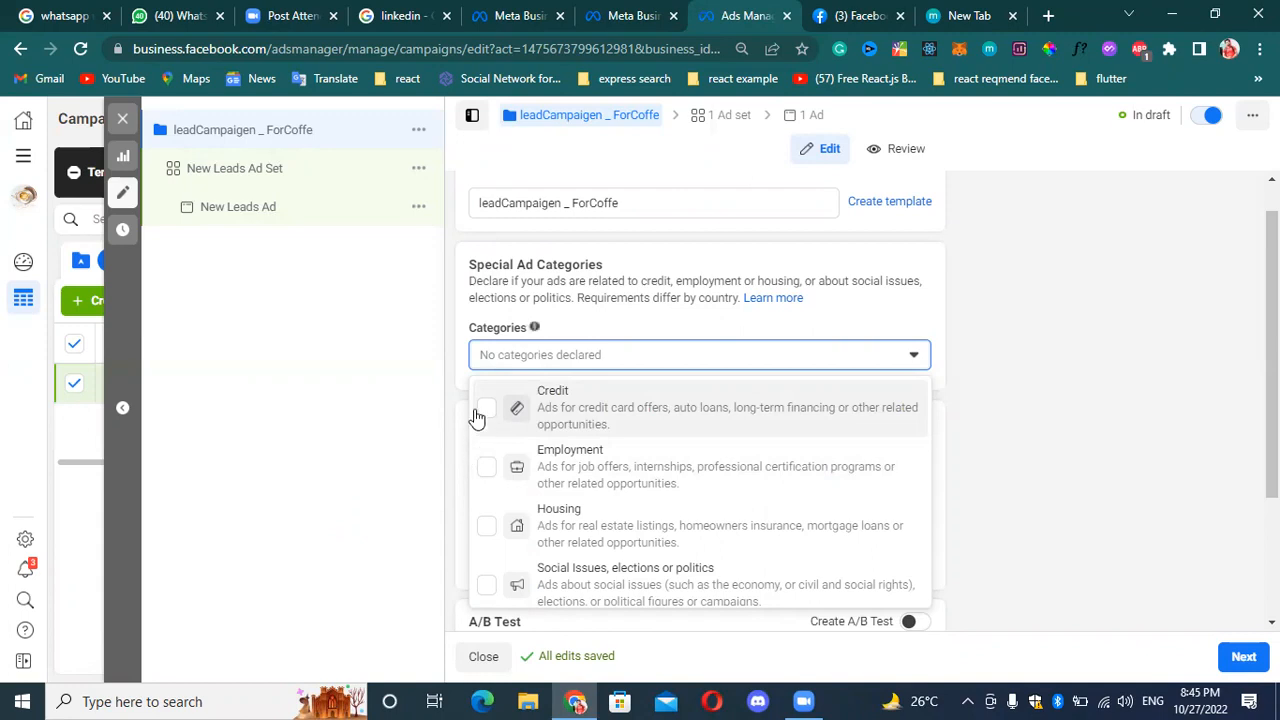
pyautogui.click(485, 467)
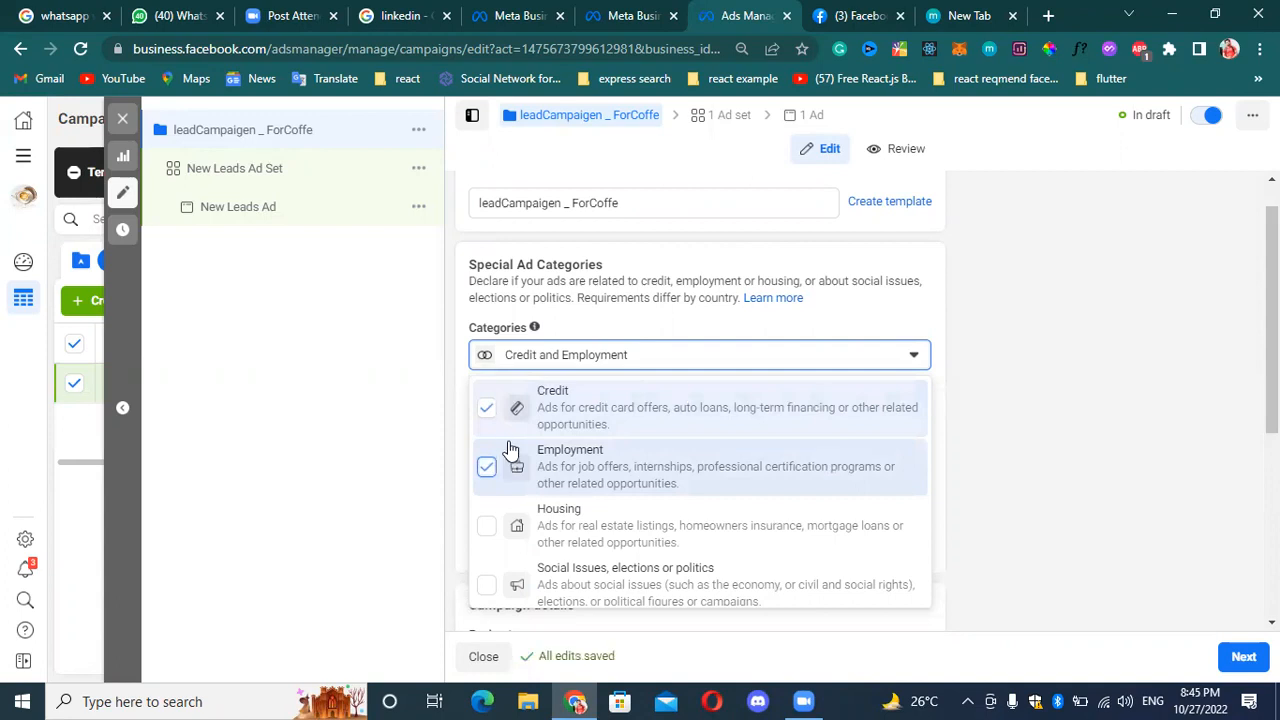
pyautogui.click(485, 470)
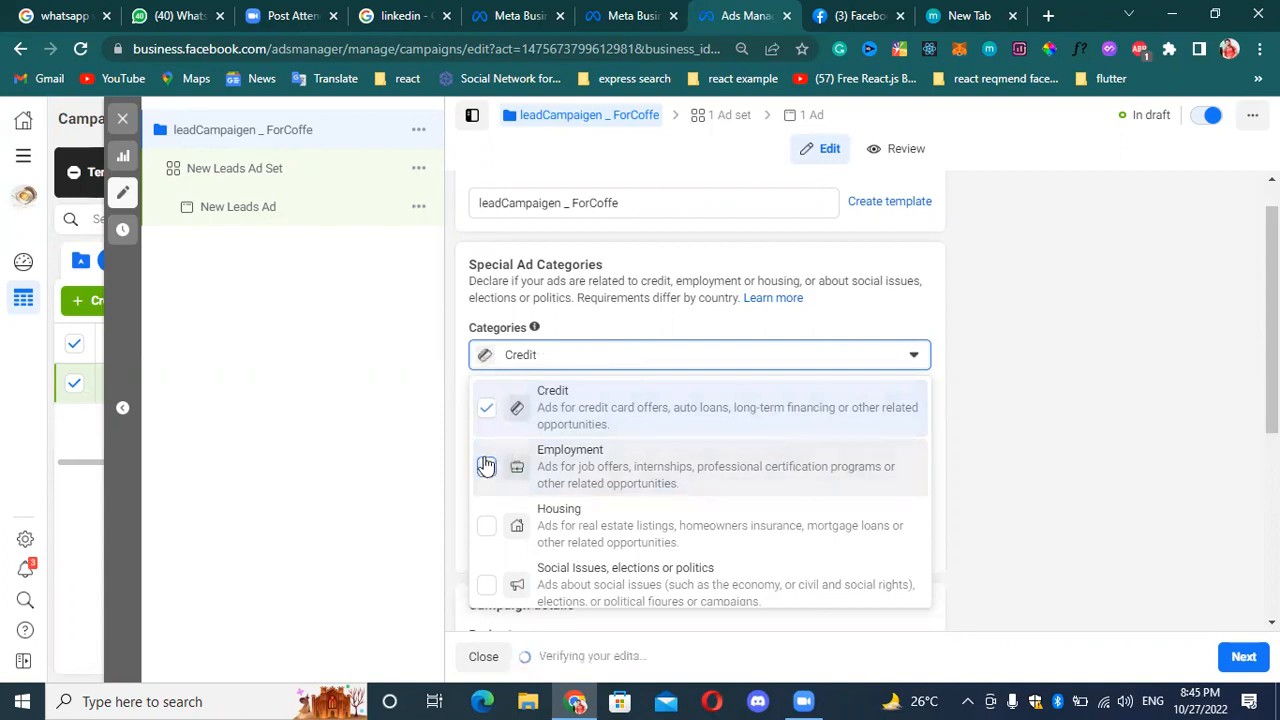
pyautogui.click(486, 411)
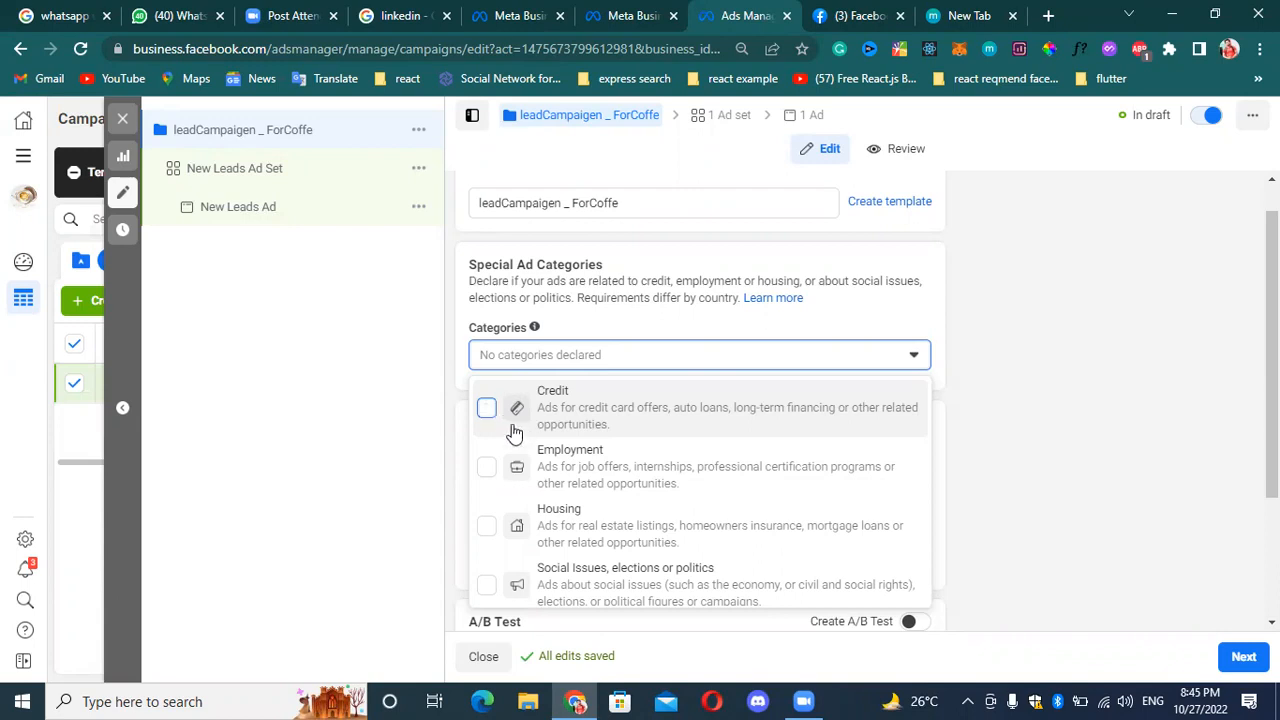
pyautogui.click(487, 408)
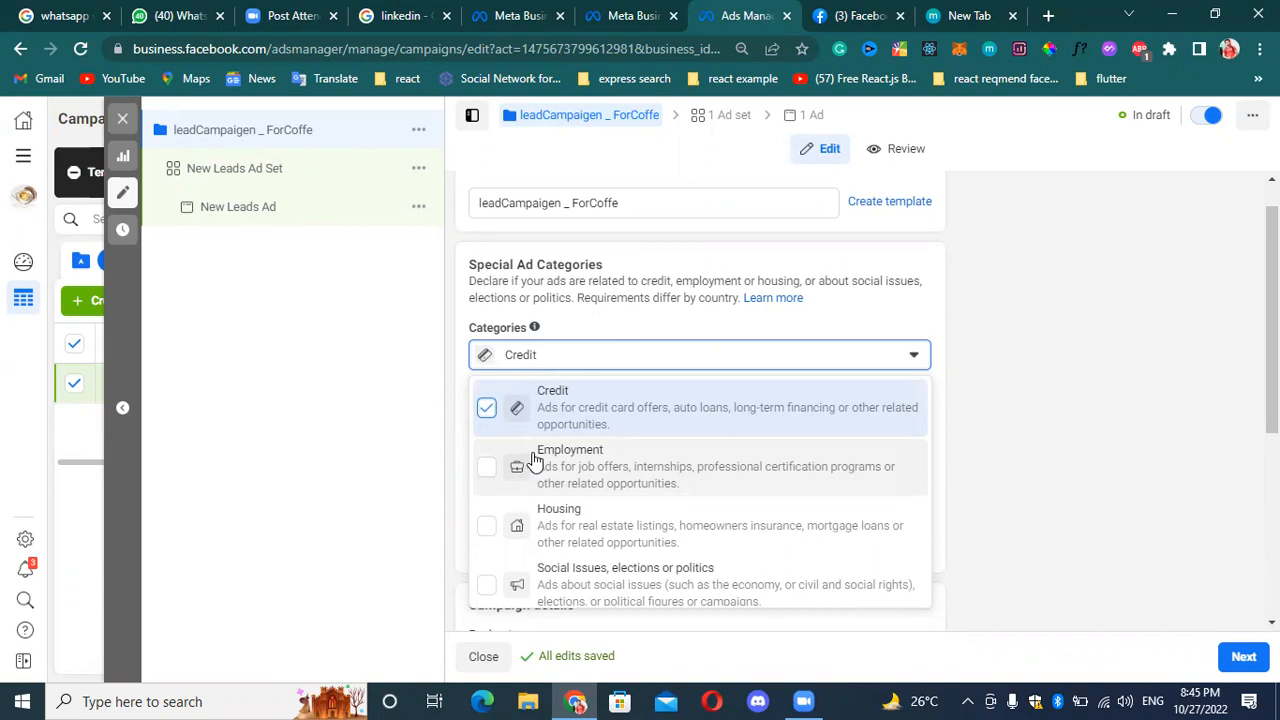
pyautogui.click(490, 406)
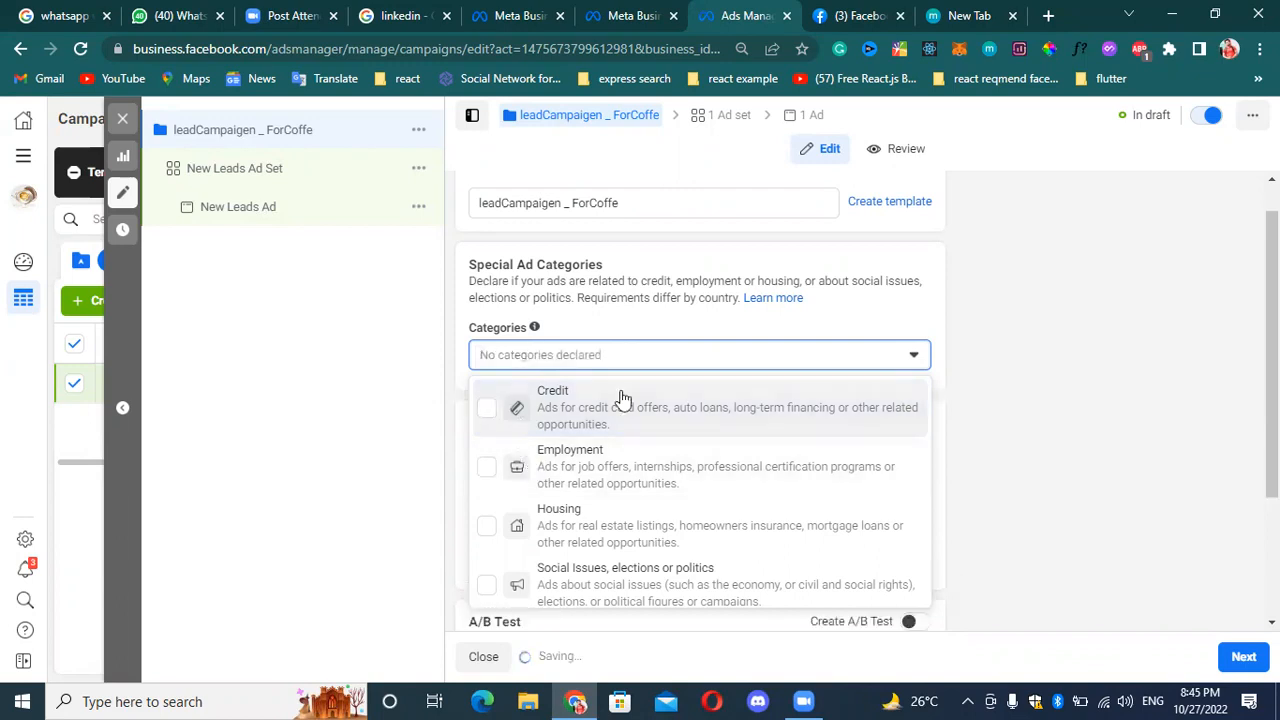
pyautogui.click(913, 357)
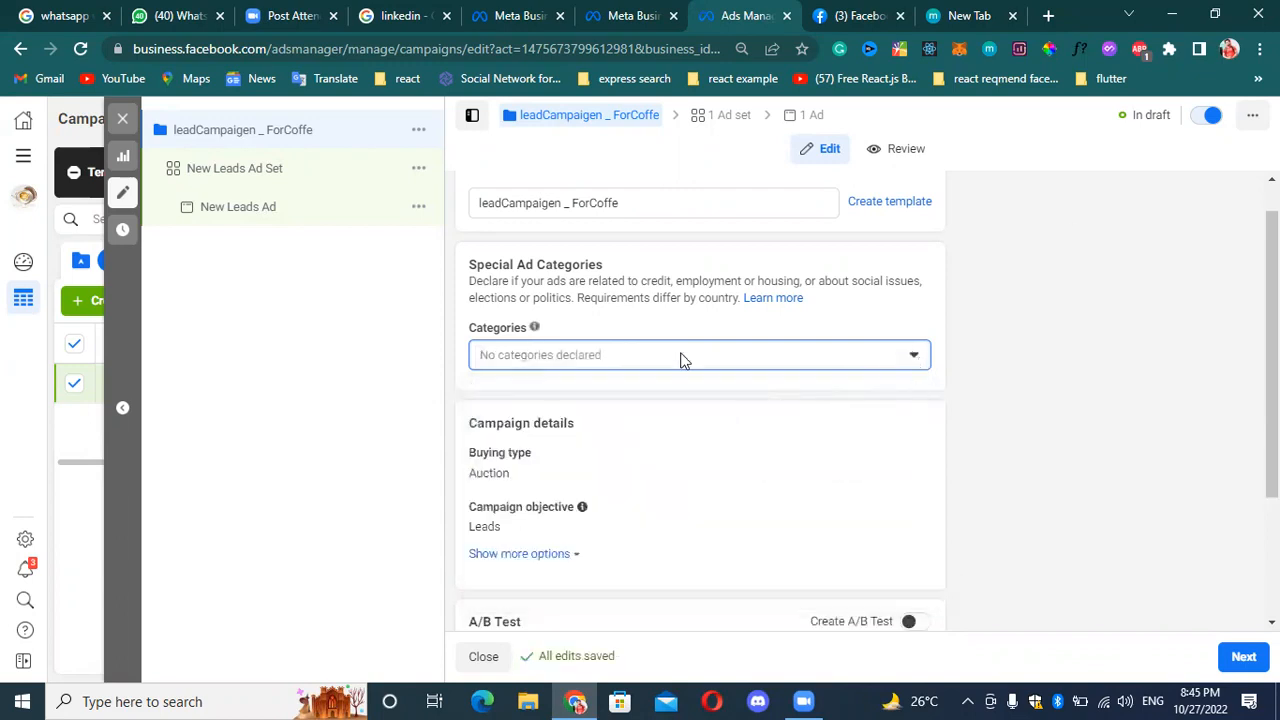
pyautogui.scroll(-1, 680, 357)
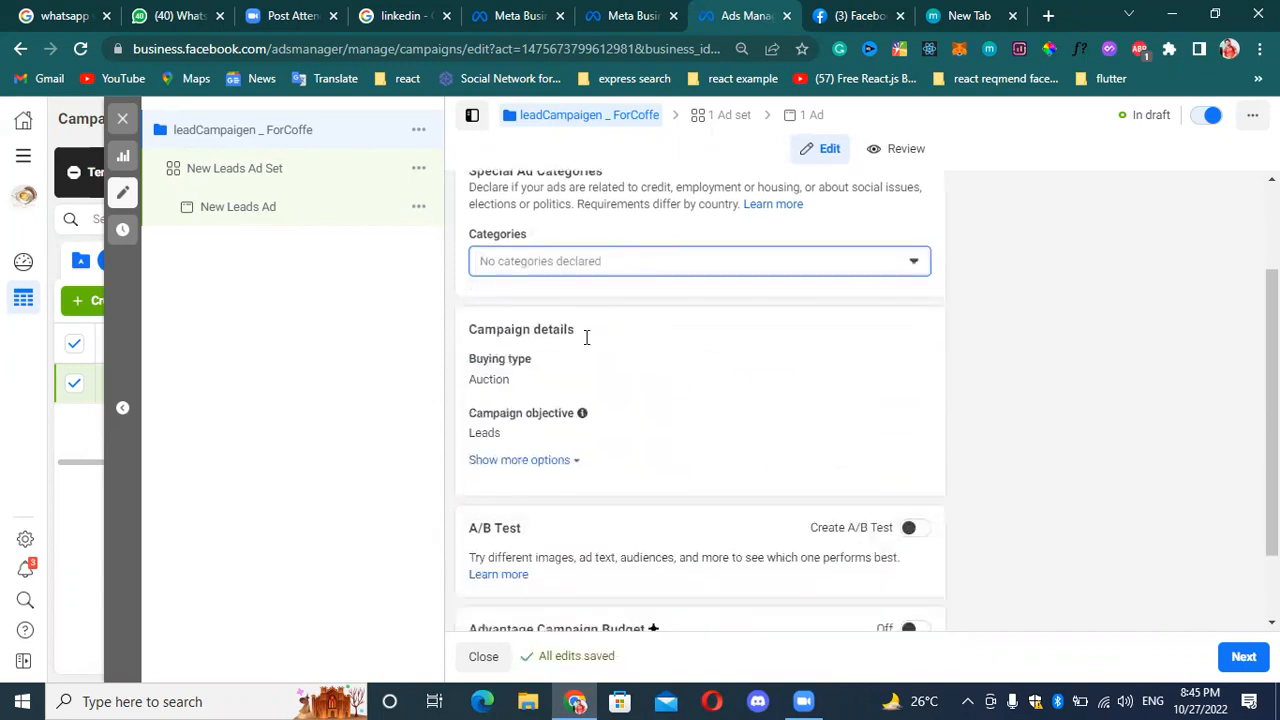
pyautogui.click(912, 260)
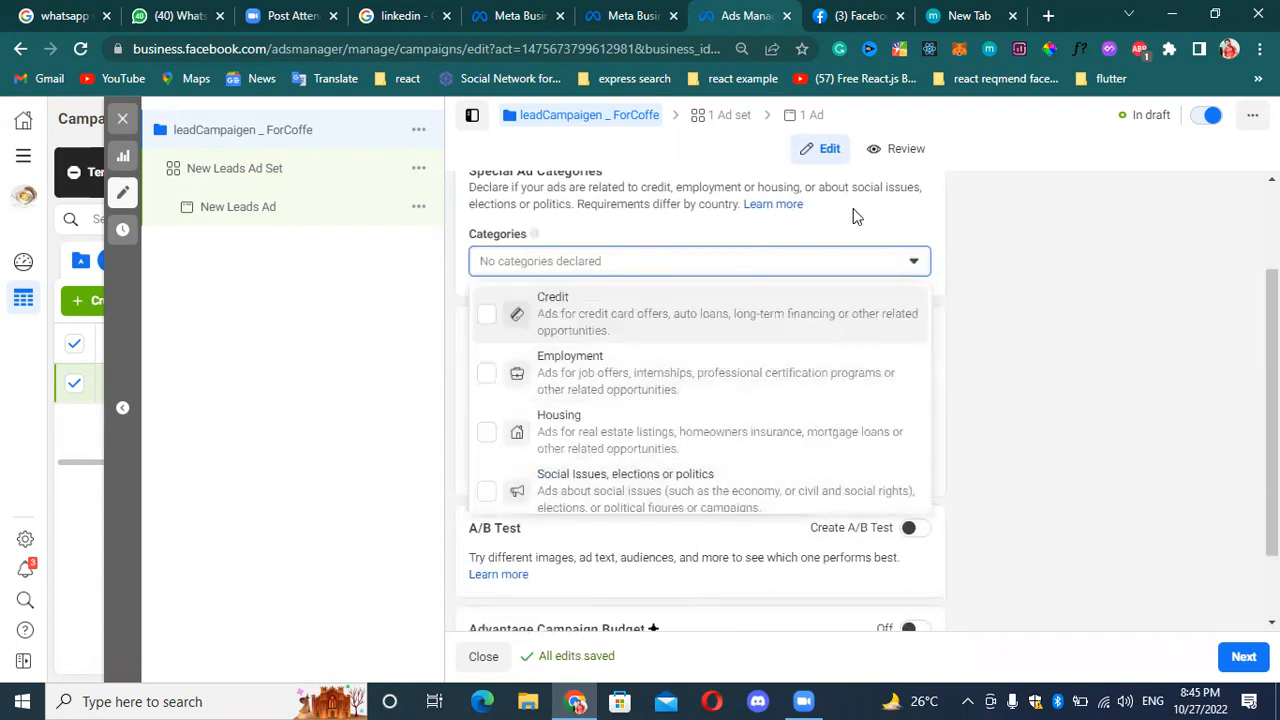
pyautogui.click(910, 261)
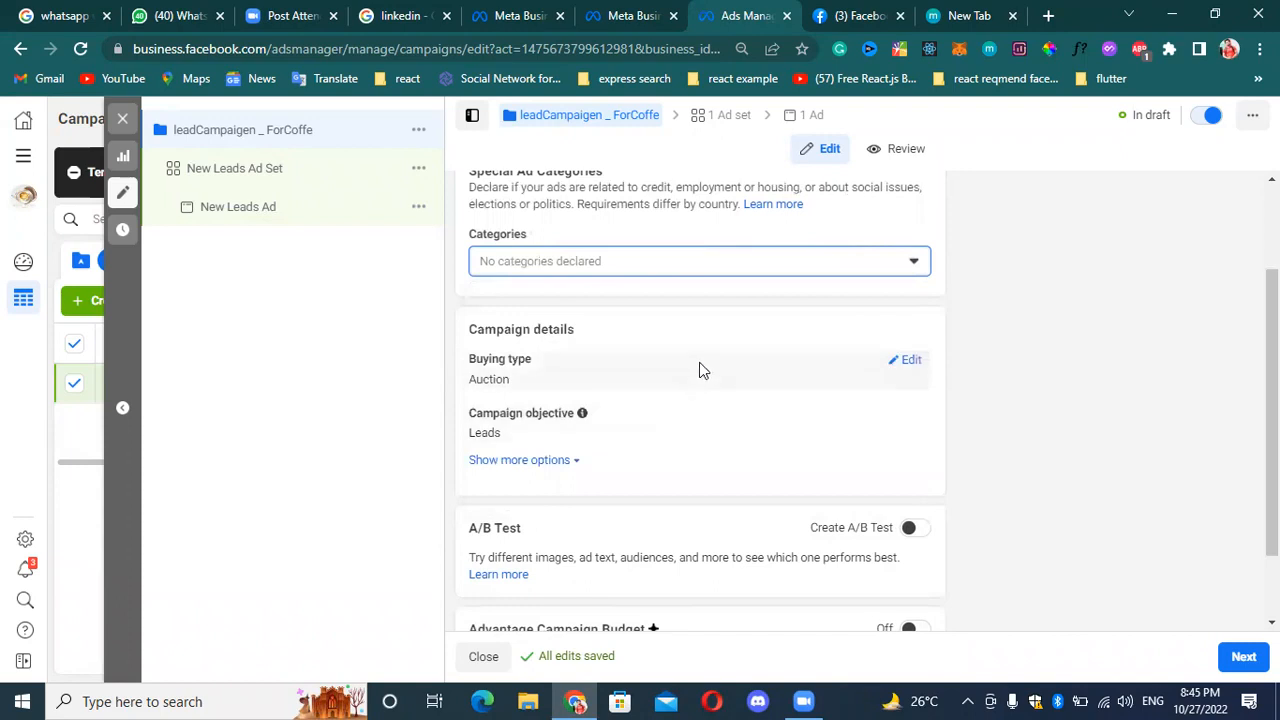
# Open the campaign's buying type and campaign objective for editing and look through the available objectives.
pyautogui.click(911, 362)
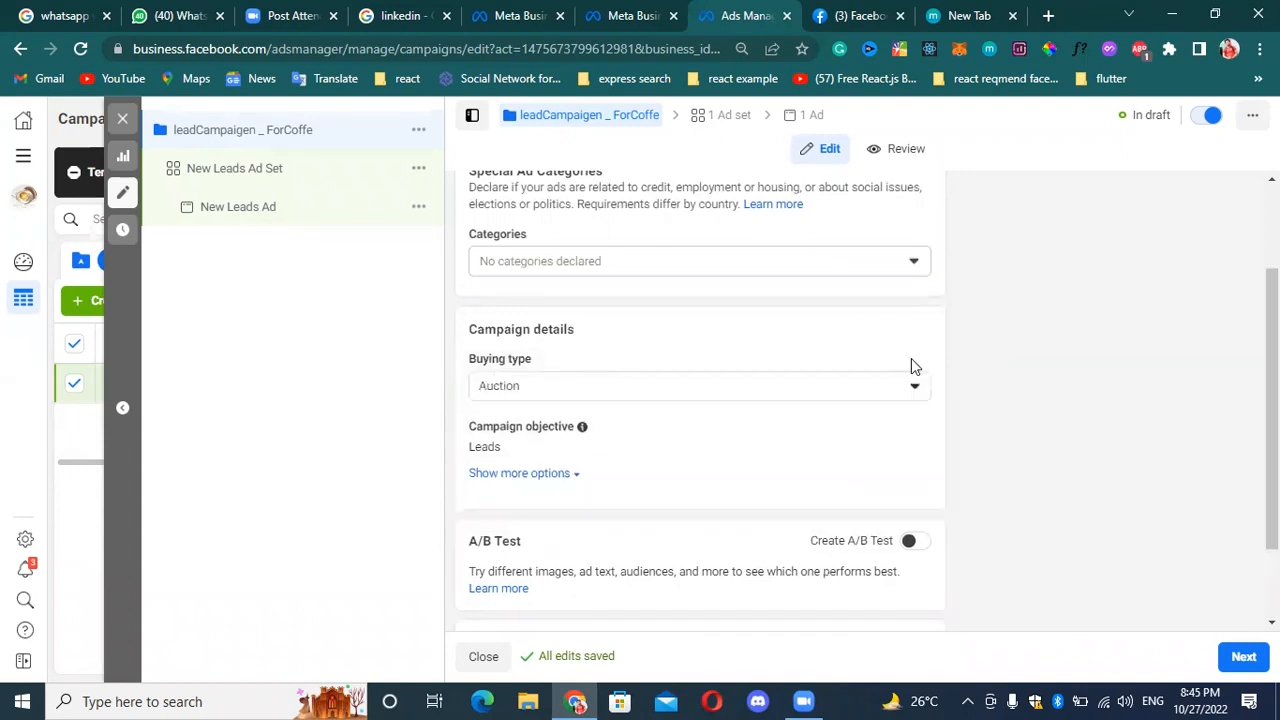
pyautogui.click(898, 390)
pyautogui.click(899, 388)
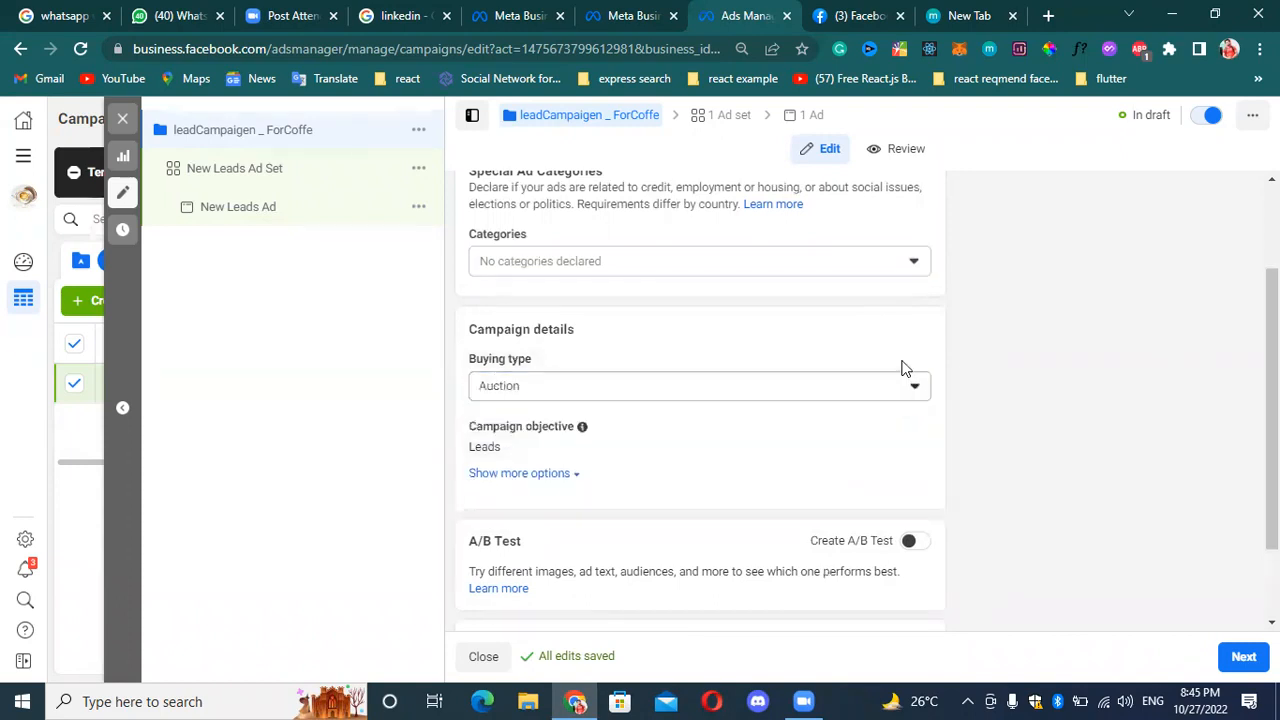
pyautogui.scroll(-1, 770, 380)
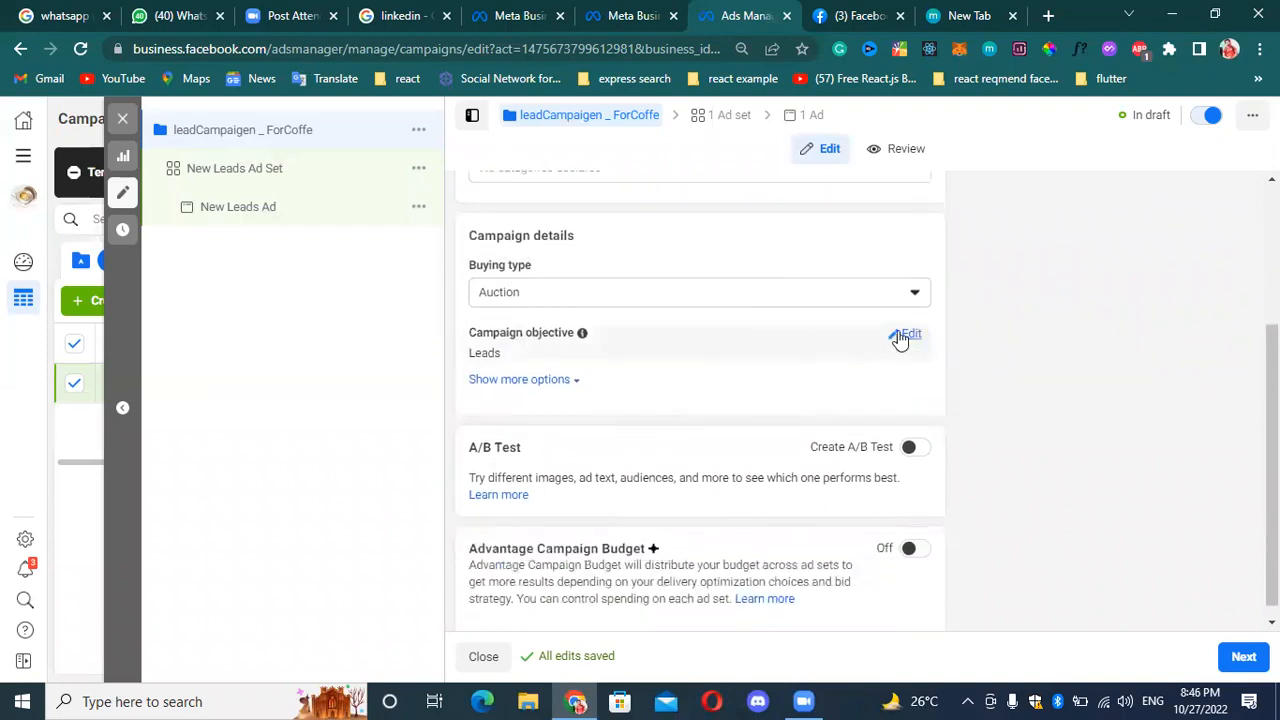
pyautogui.click(900, 338)
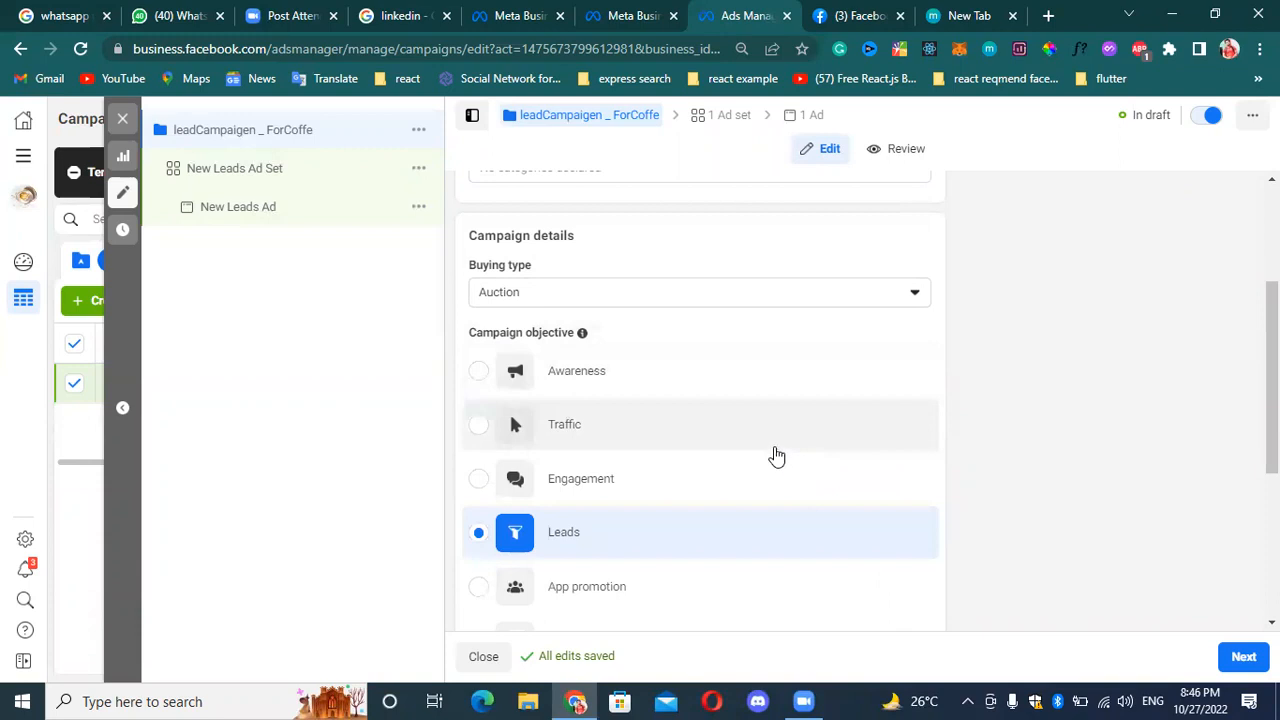
pyautogui.scroll(-1, 771, 451)
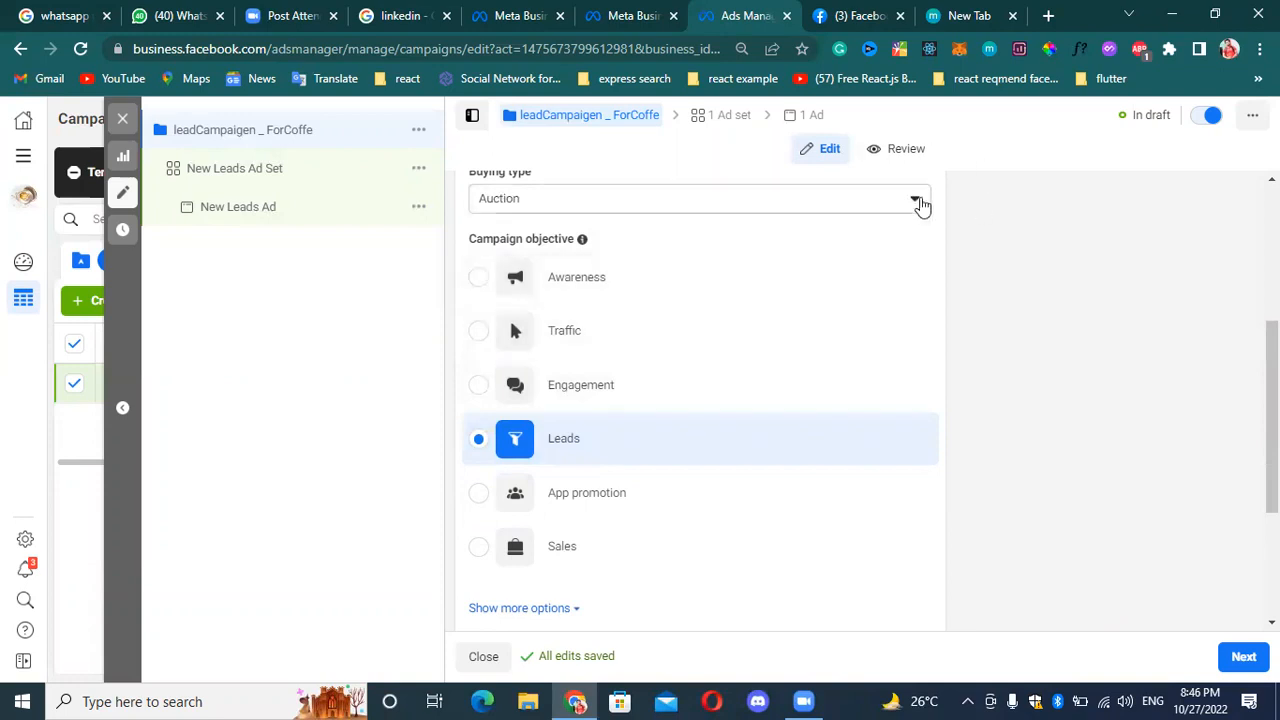
# Examine which buying types the campaign details offer, keeping Auction selected.
pyautogui.click(917, 204)
pyautogui.click(786, 249)
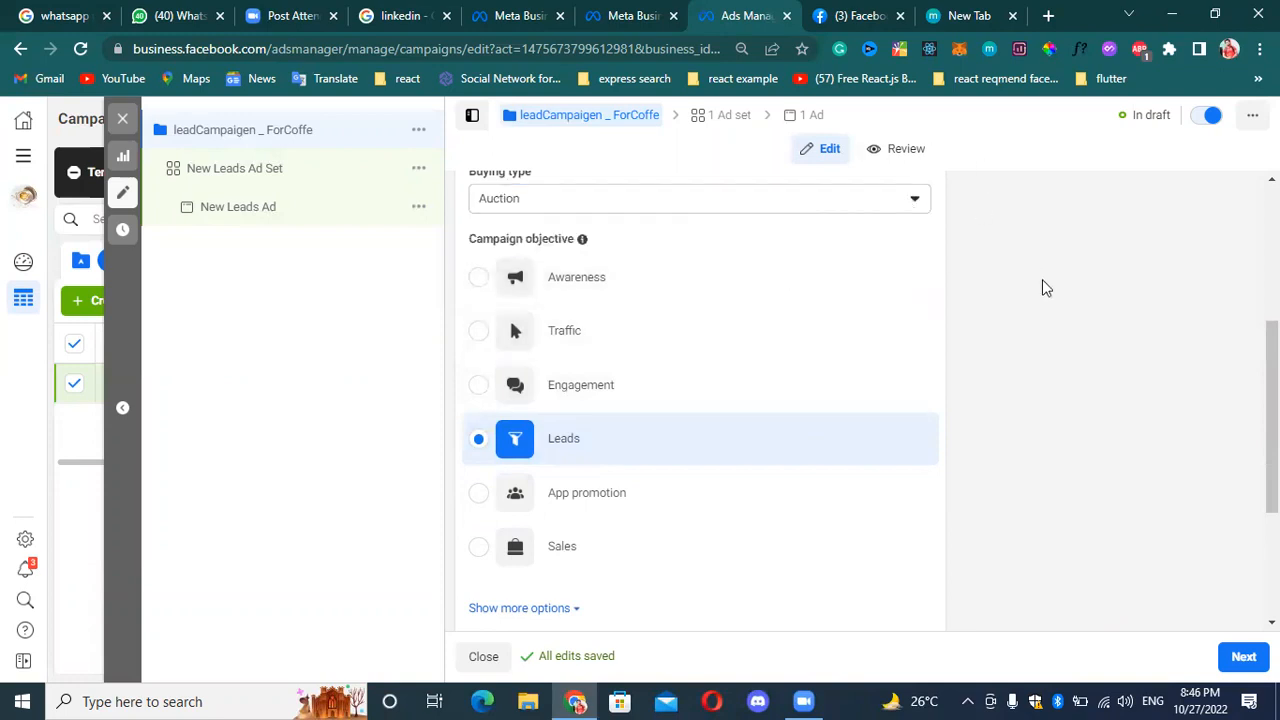
pyautogui.scroll(2, 1040, 290)
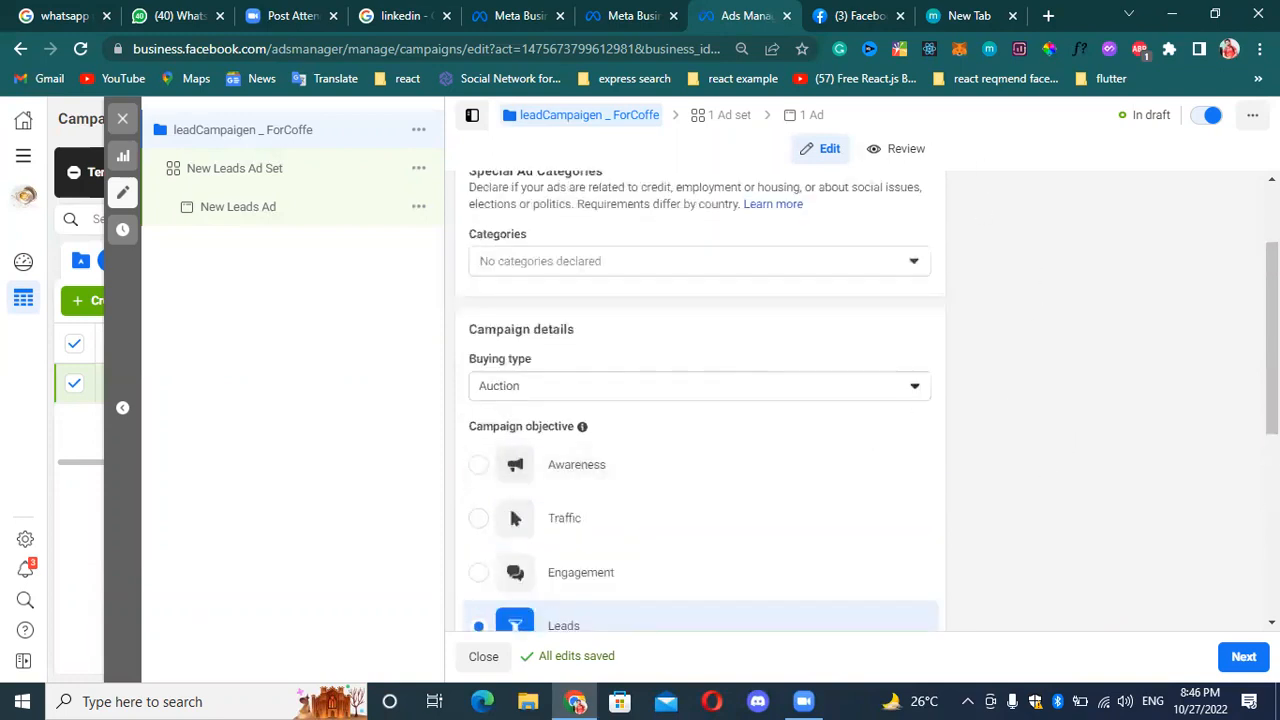
pyautogui.scroll(-1, 1272, 400)
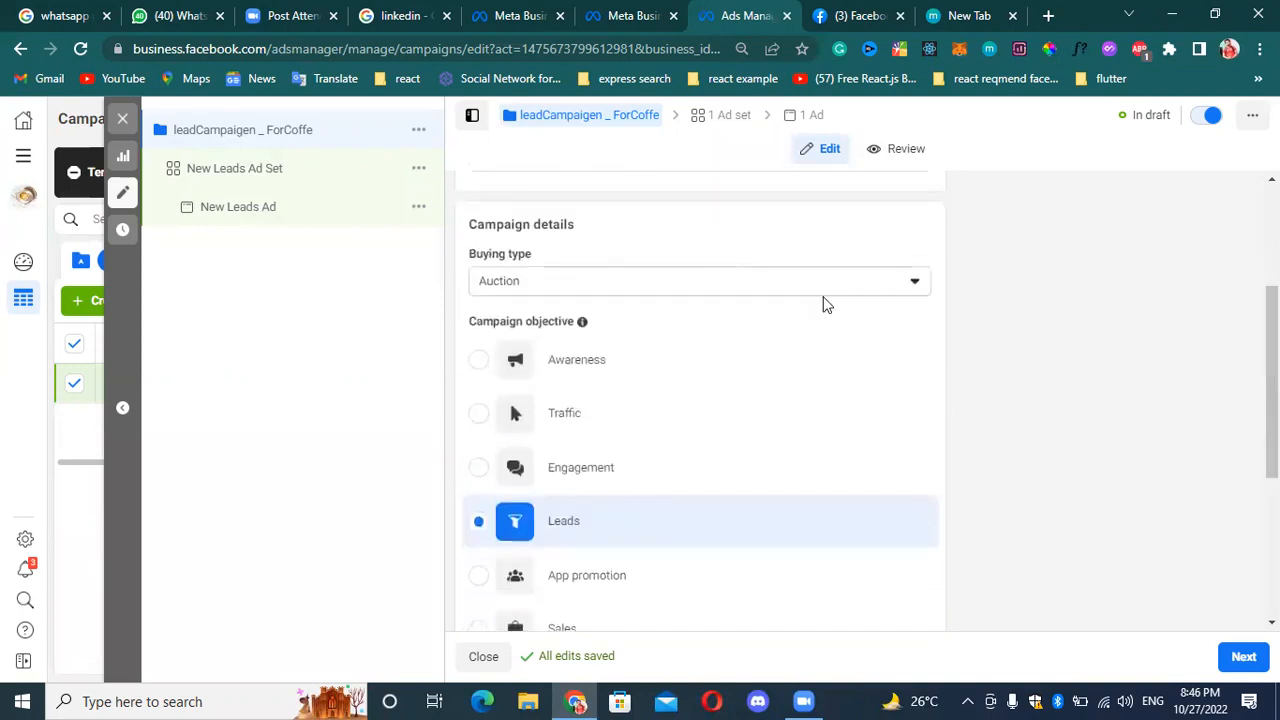
pyautogui.click(915, 289)
pyautogui.click(918, 292)
pyautogui.click(919, 293)
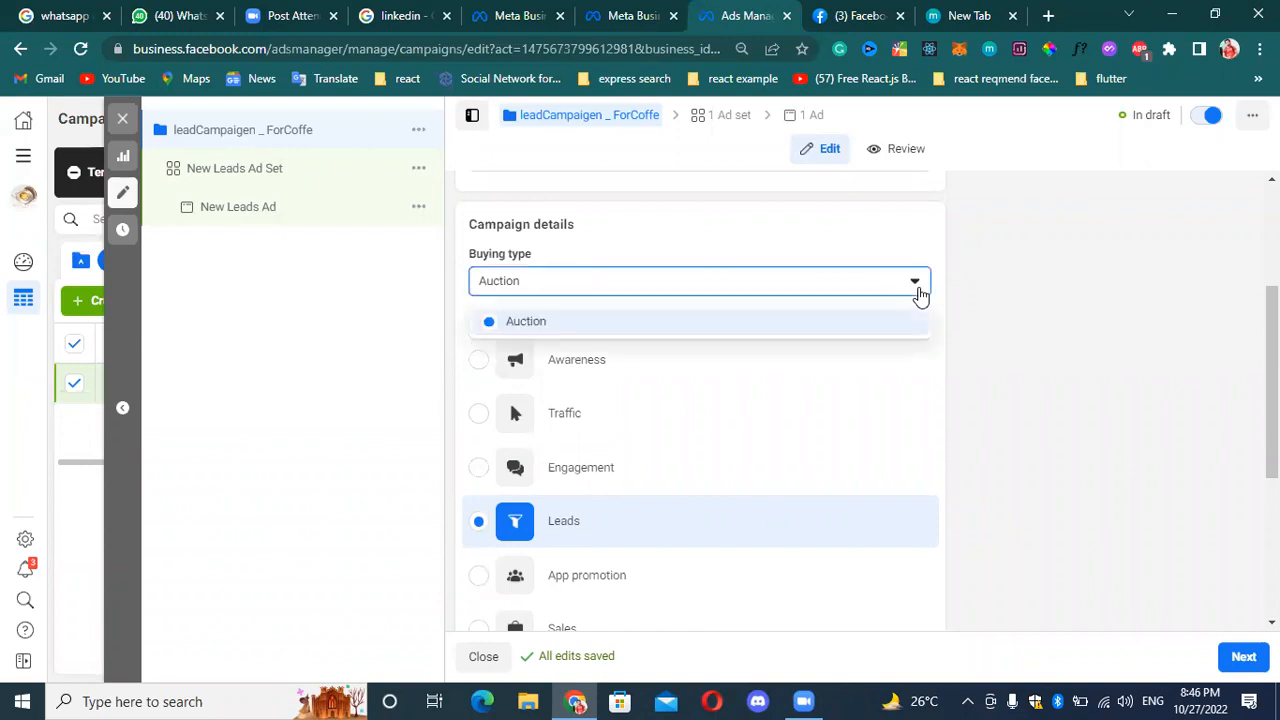
pyautogui.click(919, 293)
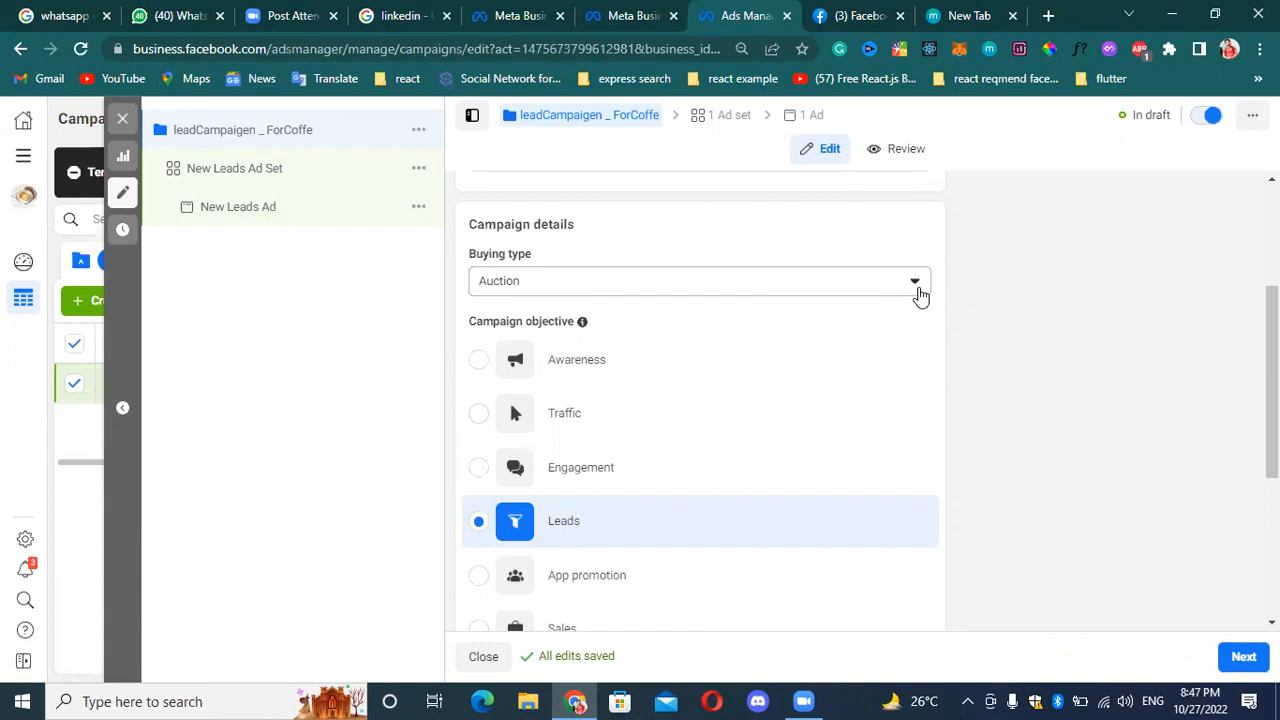
# Recheck the available buying types and look over the campaign objectives, keeping Auction and Leads selected.
pyautogui.click(917, 285)
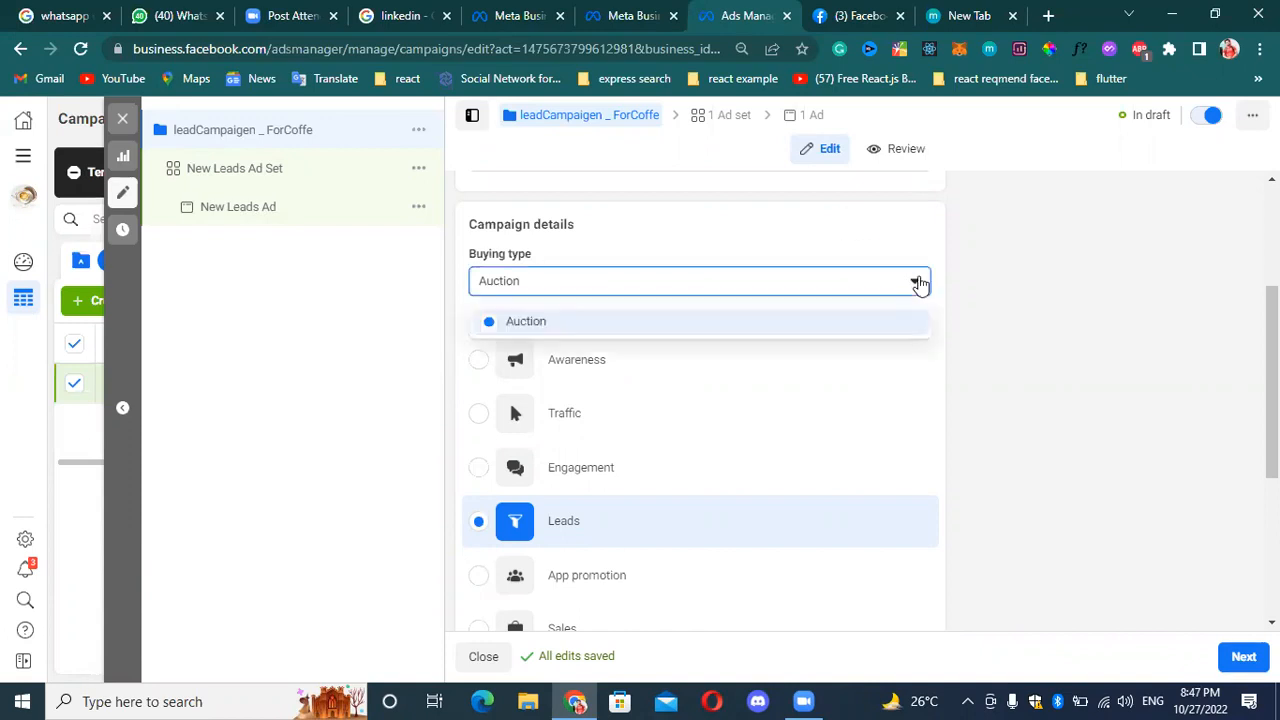
pyautogui.click(917, 285)
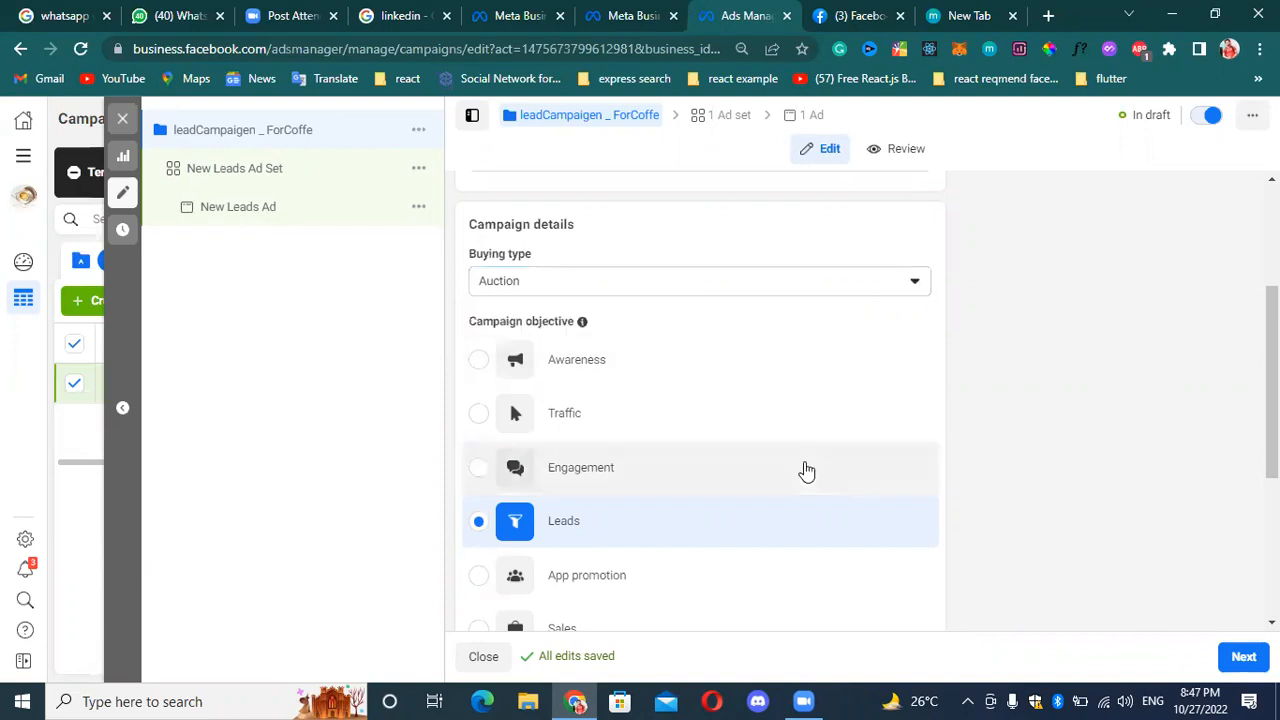
pyautogui.scroll(-1, 906, 429)
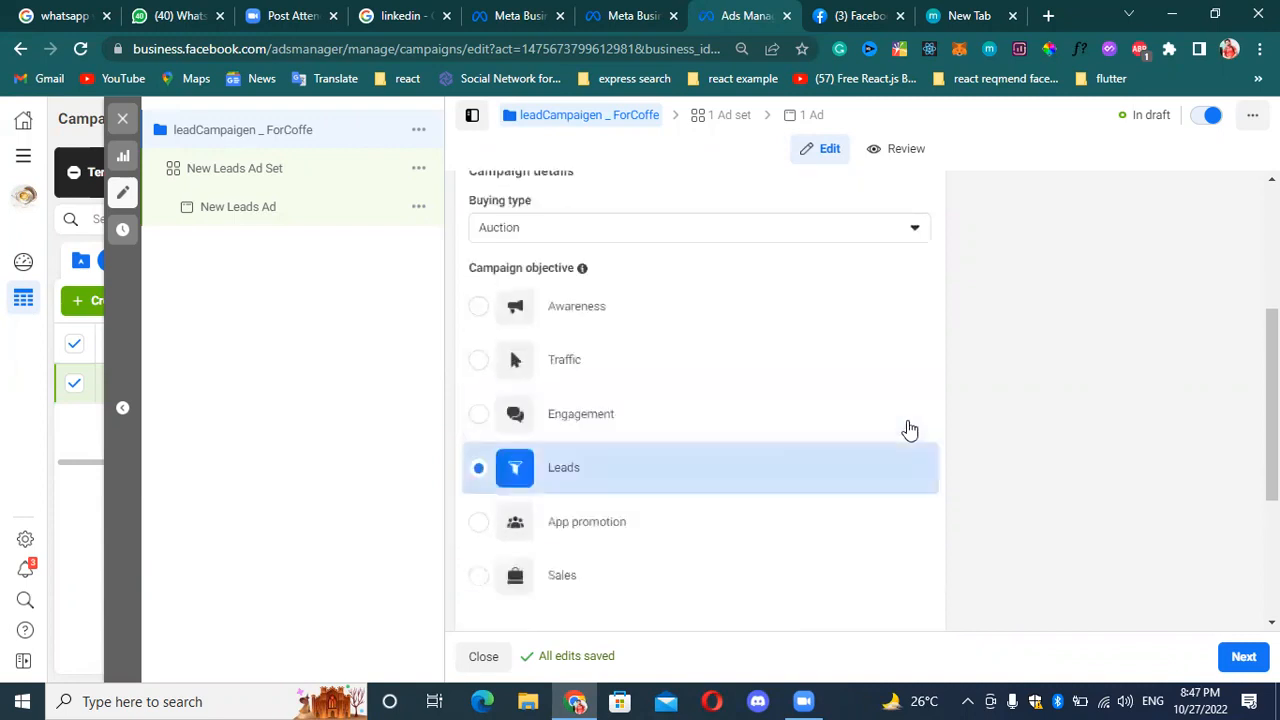
pyautogui.scroll(2, 971, 363)
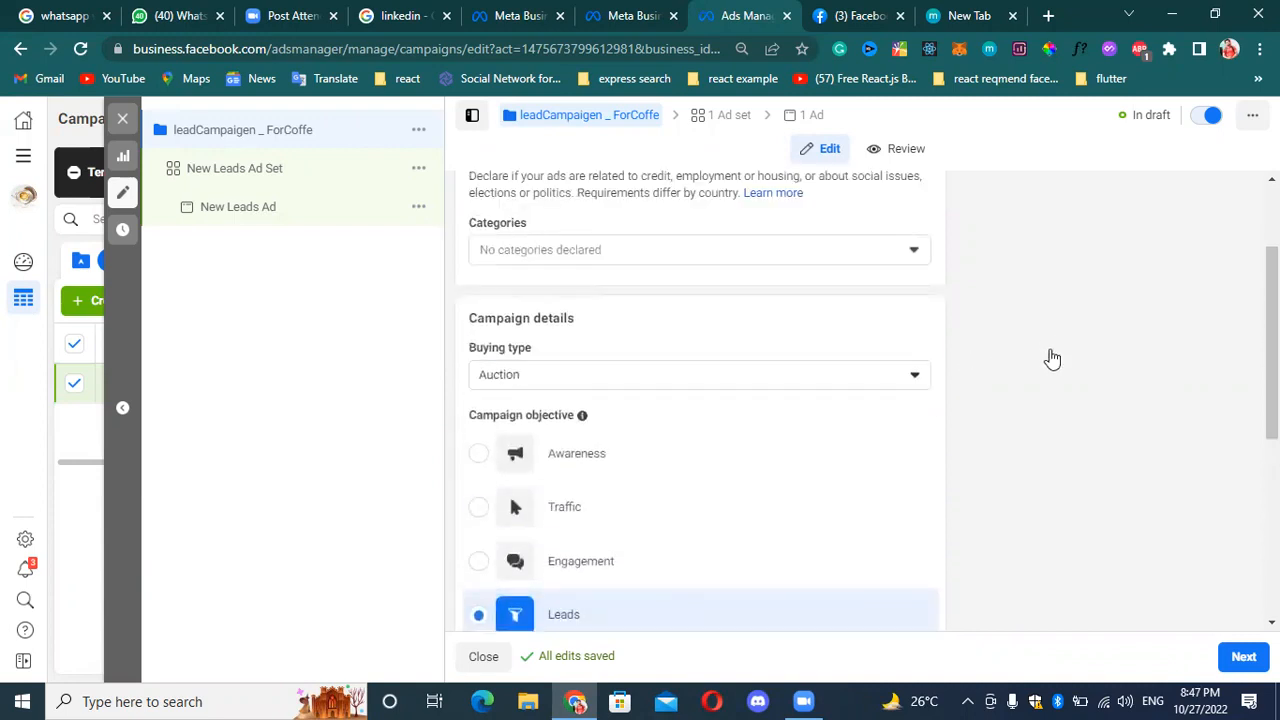
pyautogui.scroll(-1, 850, 385)
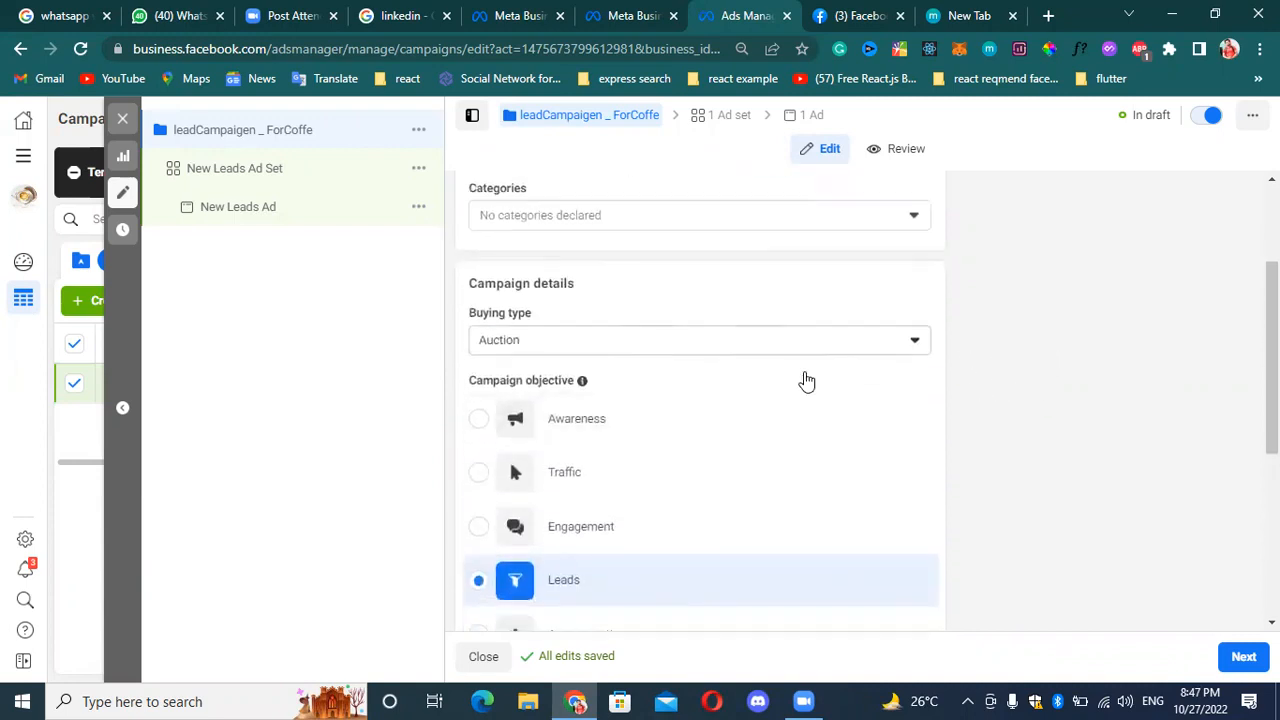
pyautogui.scroll(-3, 806, 381)
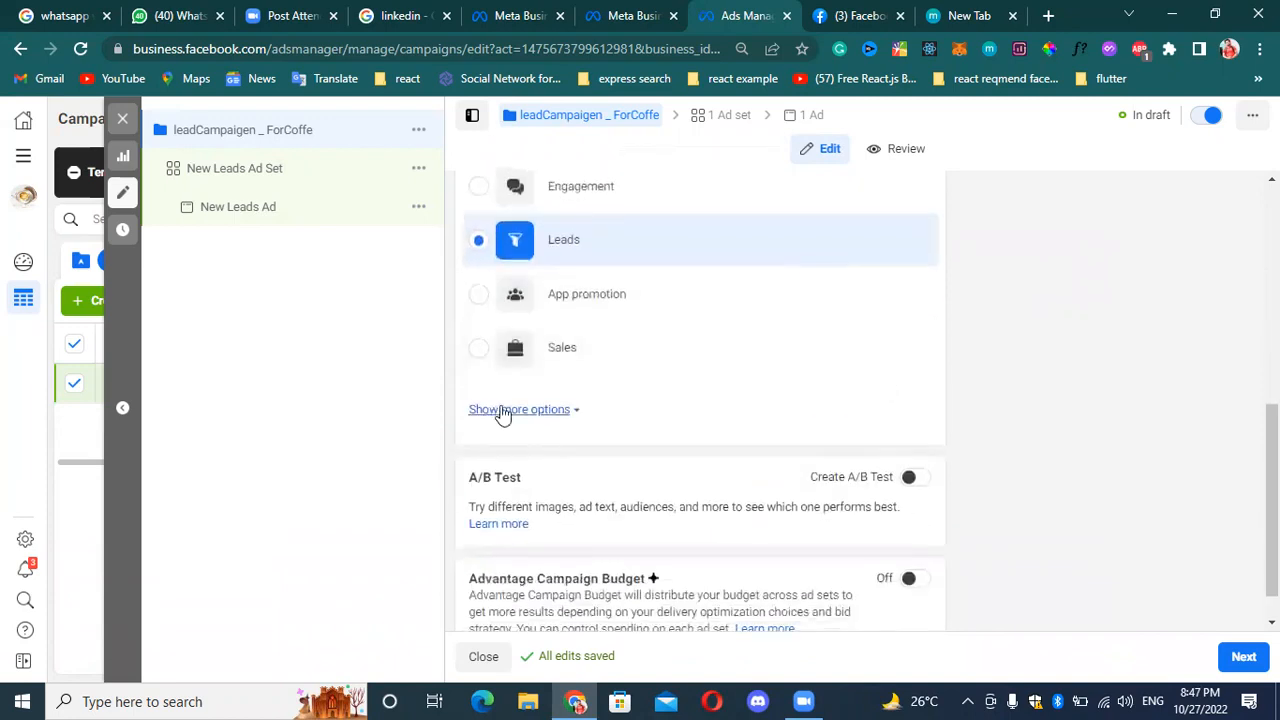
# Show the additional campaign detail options and try adding a campaign spending limit, then clear it again.
pyautogui.click(525, 411)
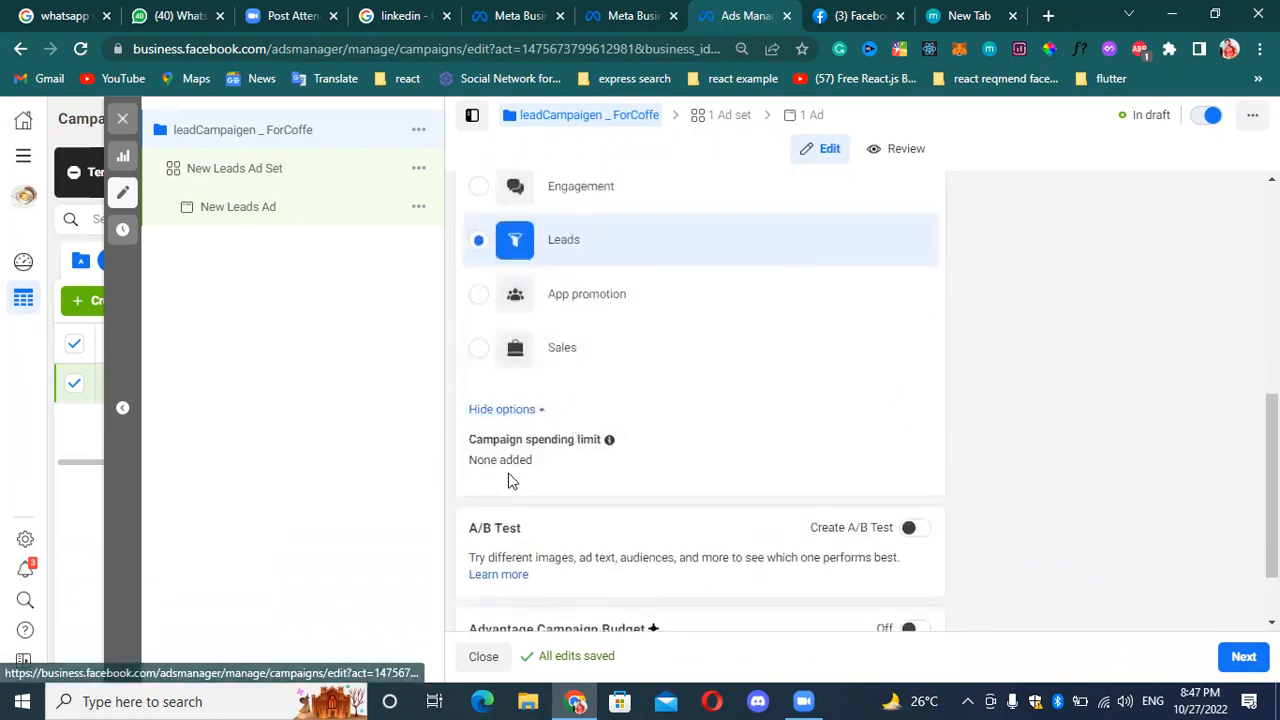
pyautogui.click(905, 442)
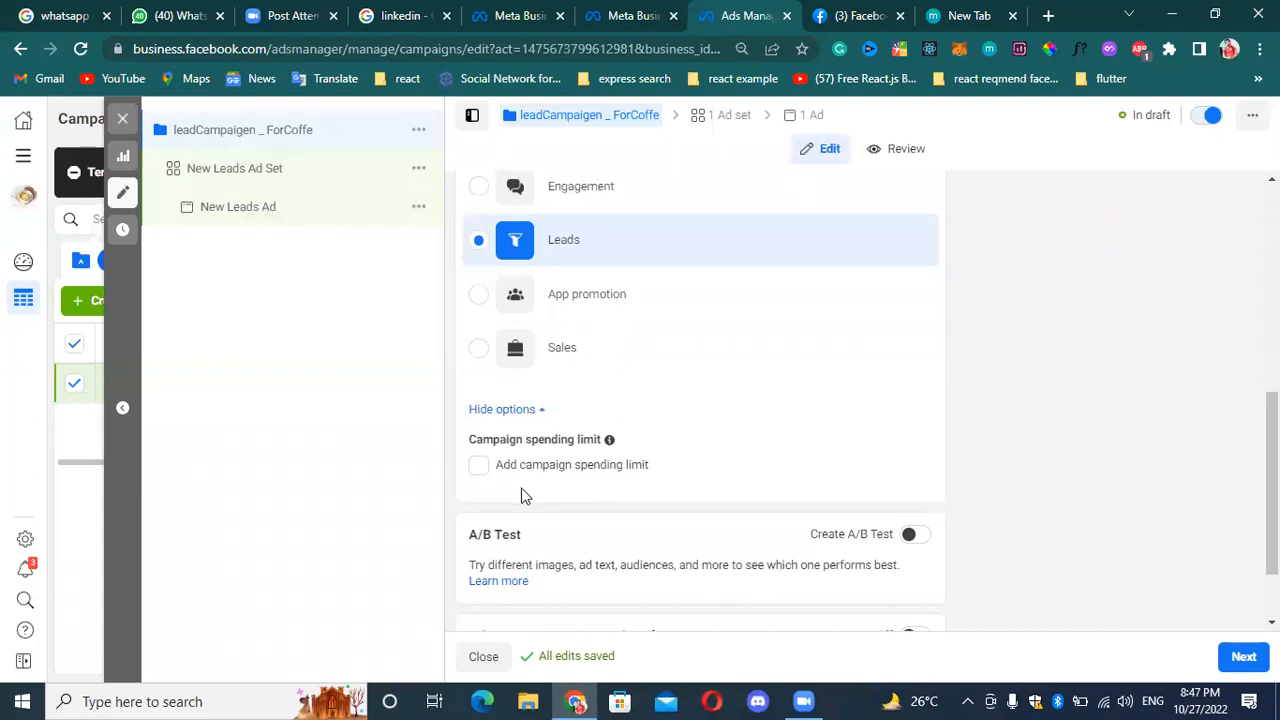
pyautogui.click(480, 465)
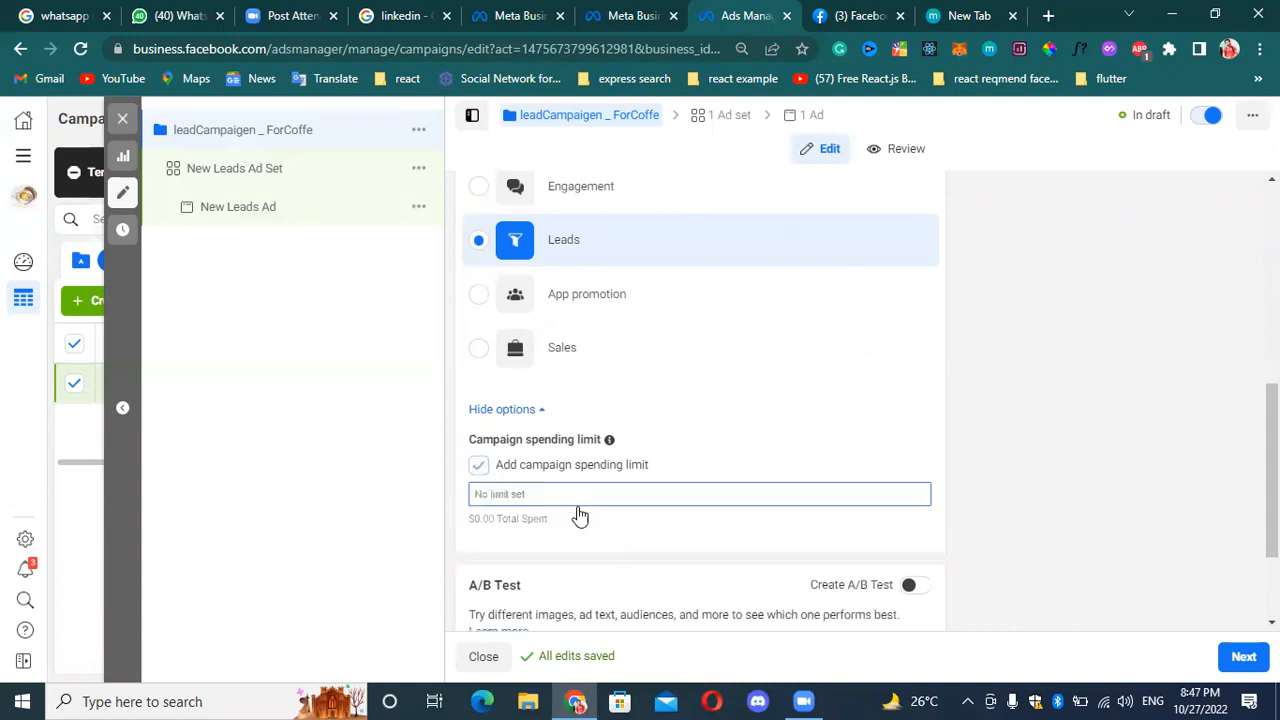
pyautogui.click(479, 465)
# Examine the campaign spending limit explanation and review the objective, A/B Test and Advantage Campaign Budget sections.
pyautogui.scroll(-1, 637, 357)
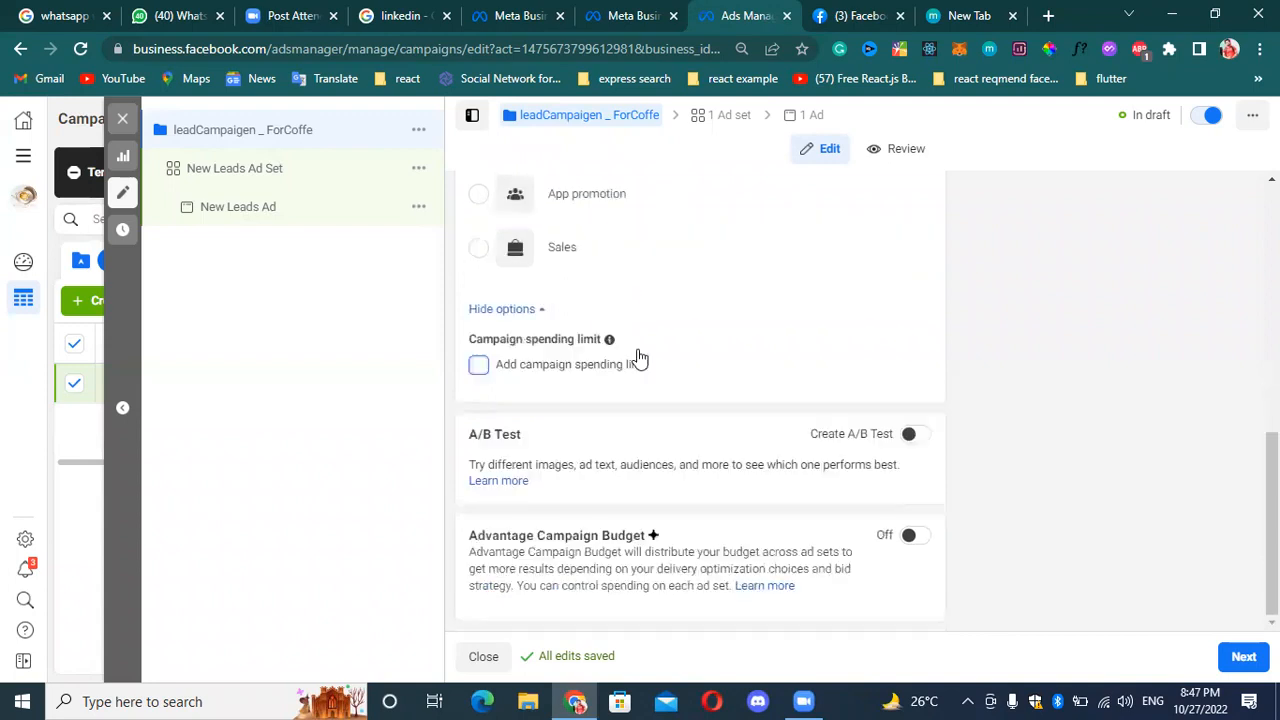
pyautogui.moveTo(638, 358)
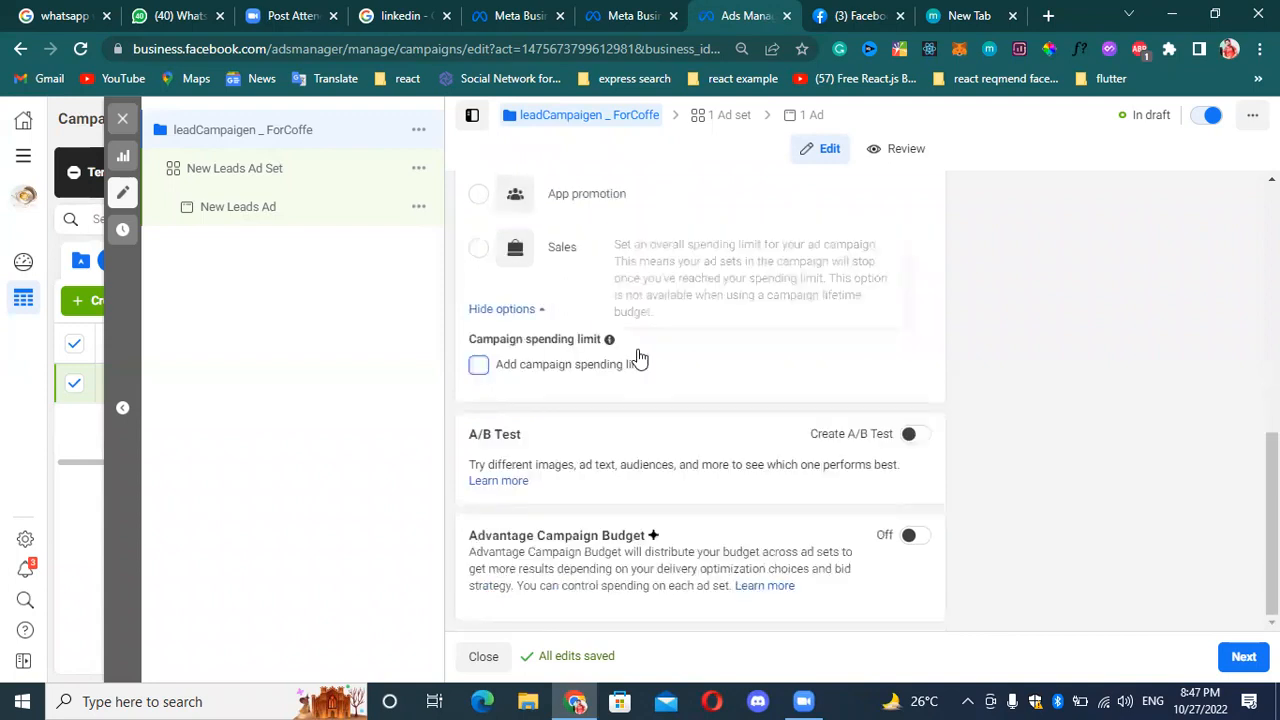
pyautogui.scroll(3, 638, 358)
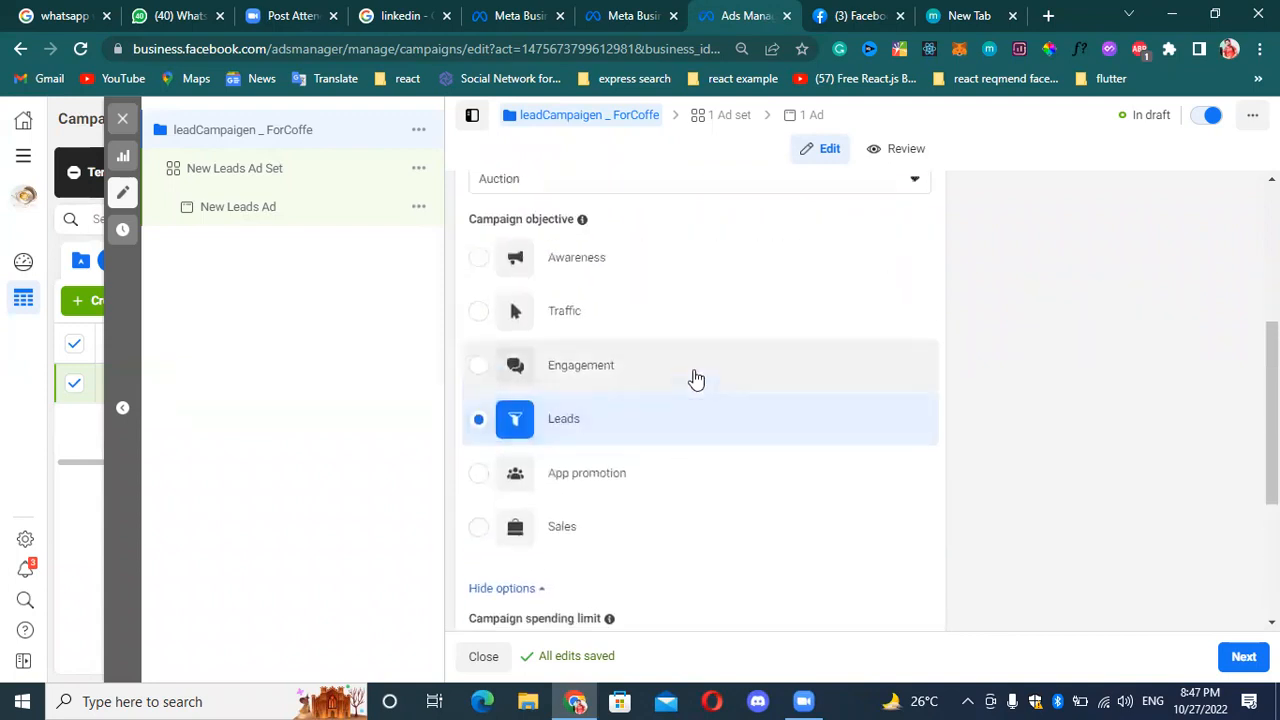
pyautogui.scroll(-2, 696, 379)
pyautogui.scroll(-2, 698, 365)
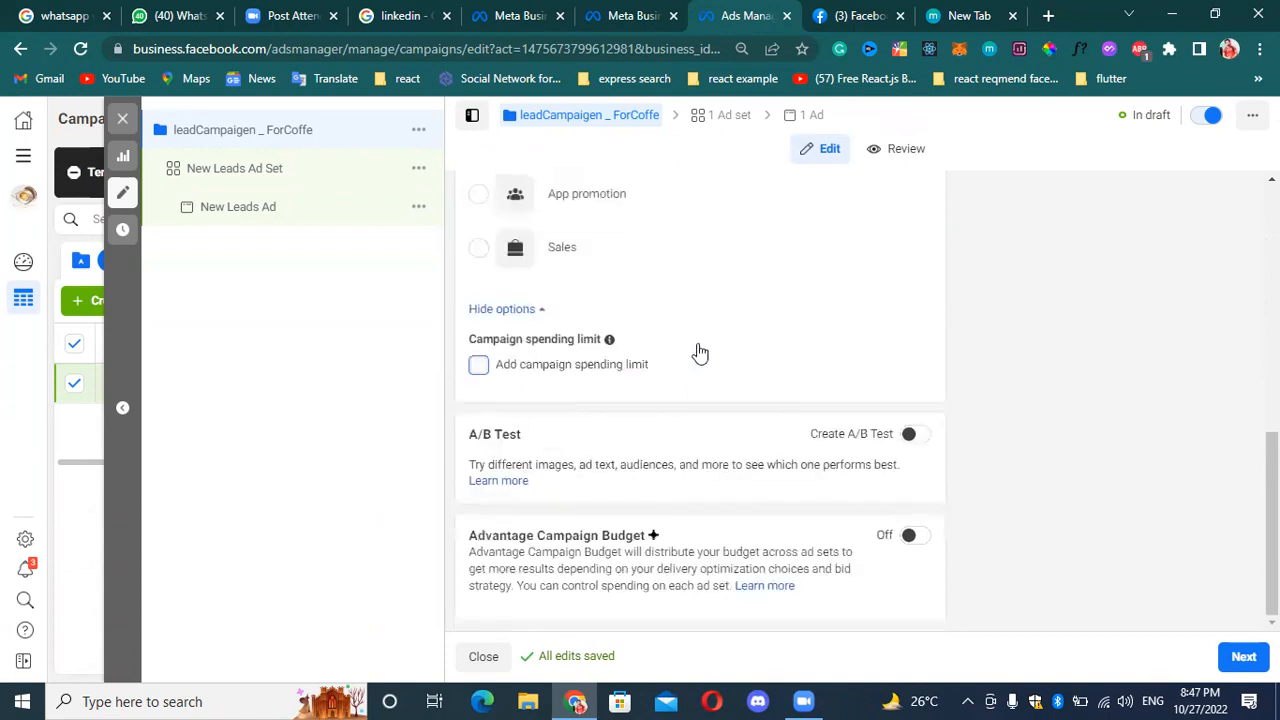
pyautogui.scroll(1, 700, 353)
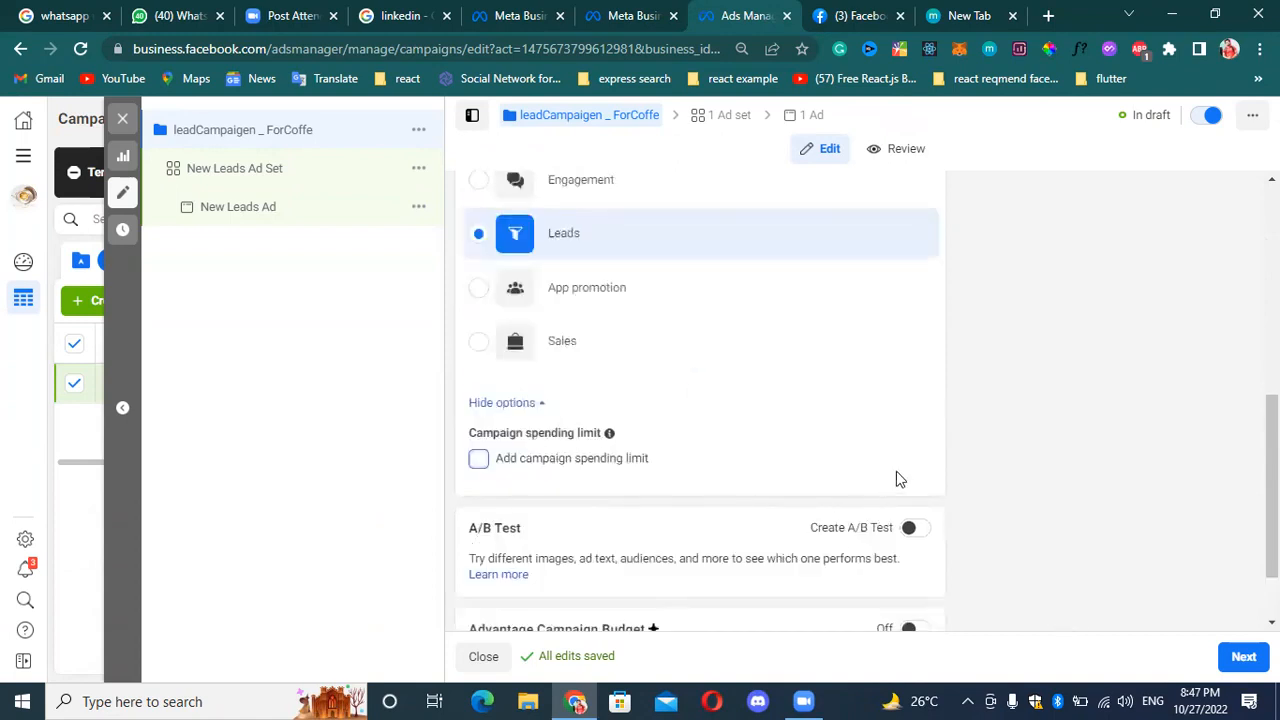
pyautogui.scroll(-1, 683, 425)
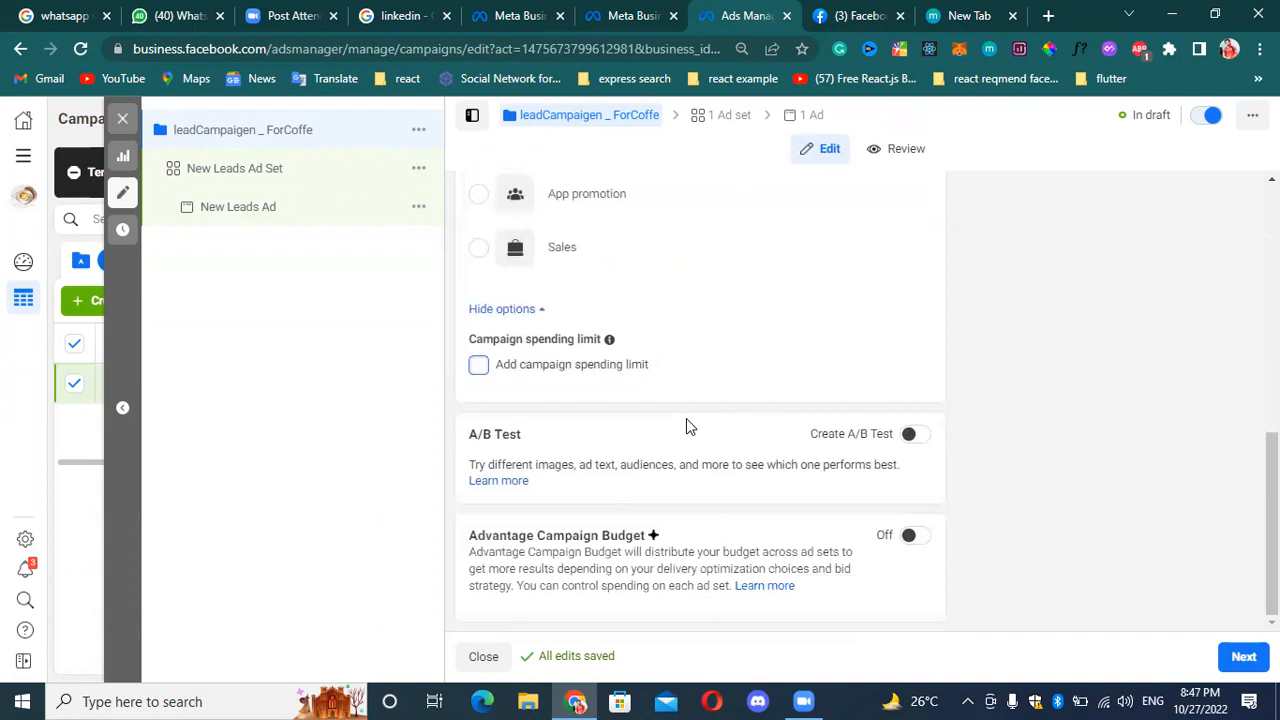
pyautogui.scroll(5, 690, 426)
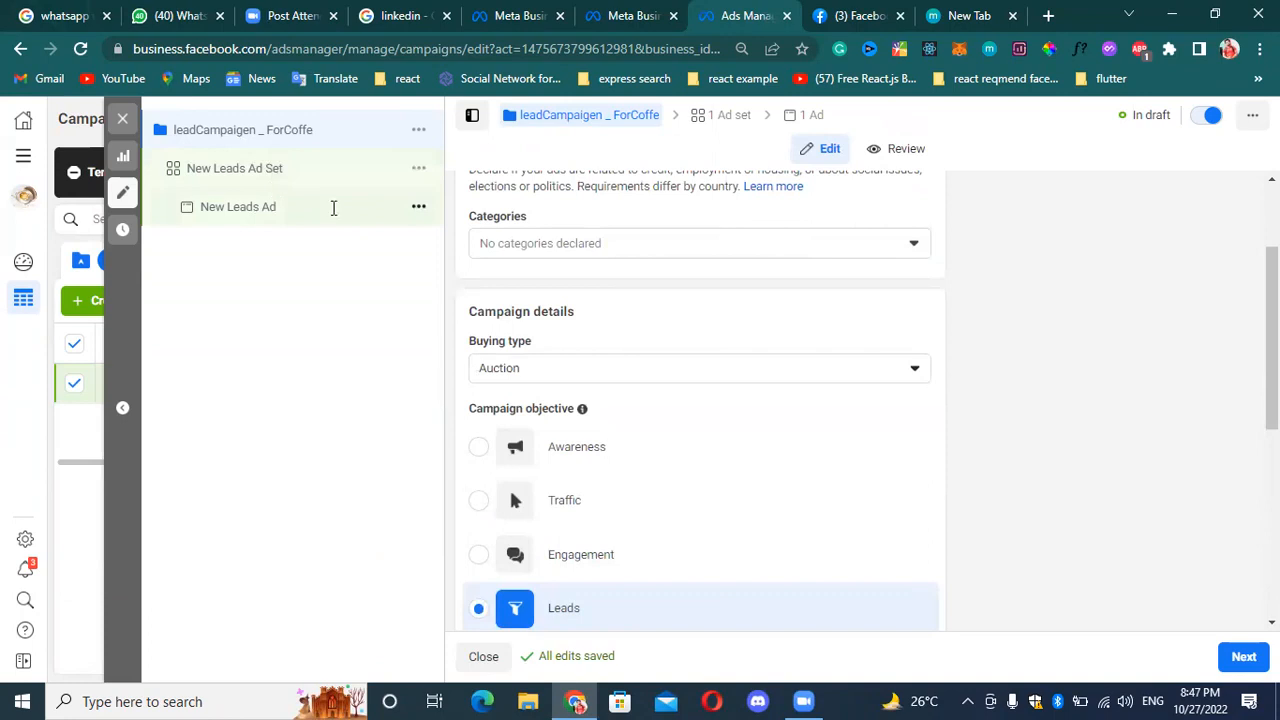
# Try switching on Advantage Campaign Budget to see its budget settings, and switch it off again.
pyautogui.scroll(-5, 643, 374)
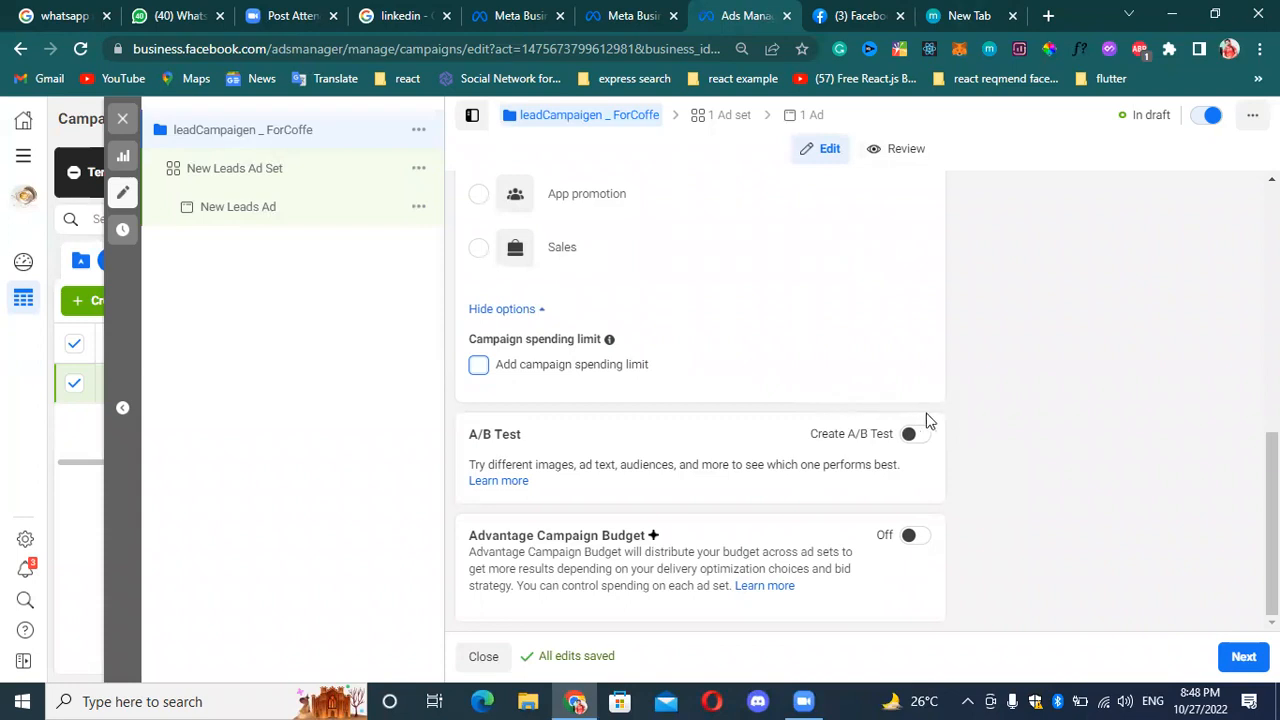
pyautogui.click(912, 538)
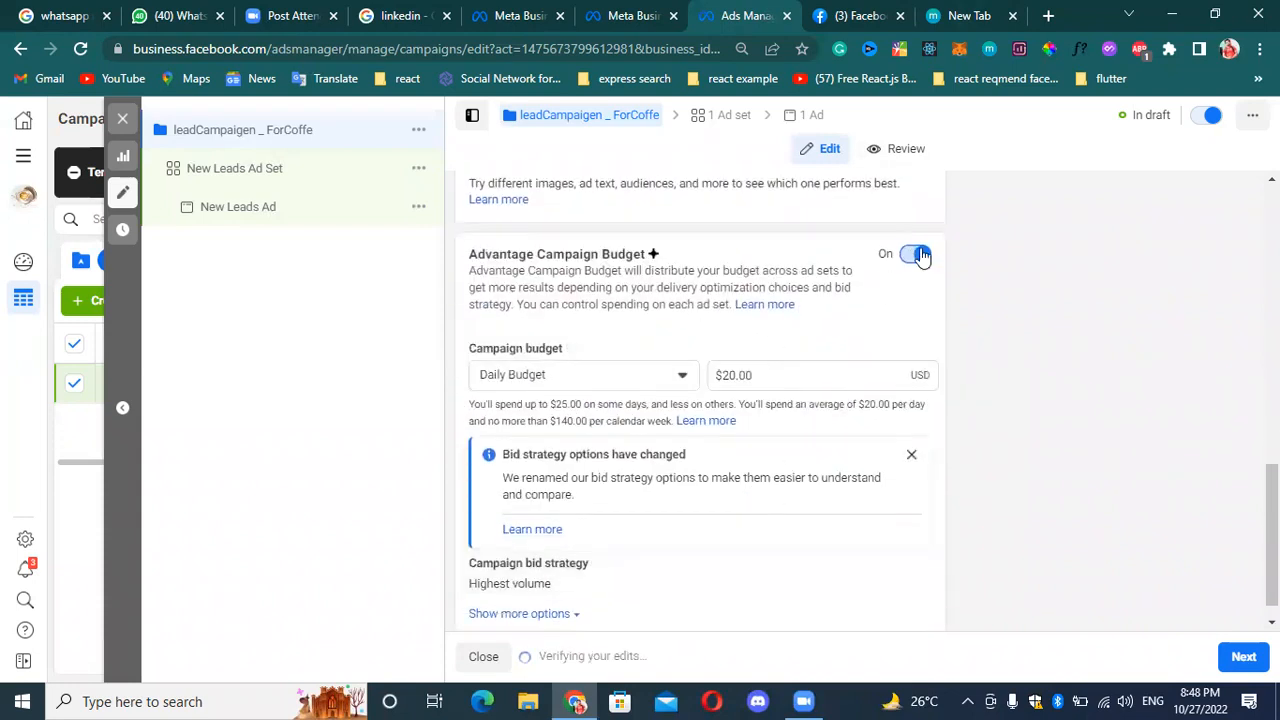
pyautogui.click(918, 253)
# Turn on Create A/B Test for the campaign.
pyautogui.scroll(-1, 941, 434)
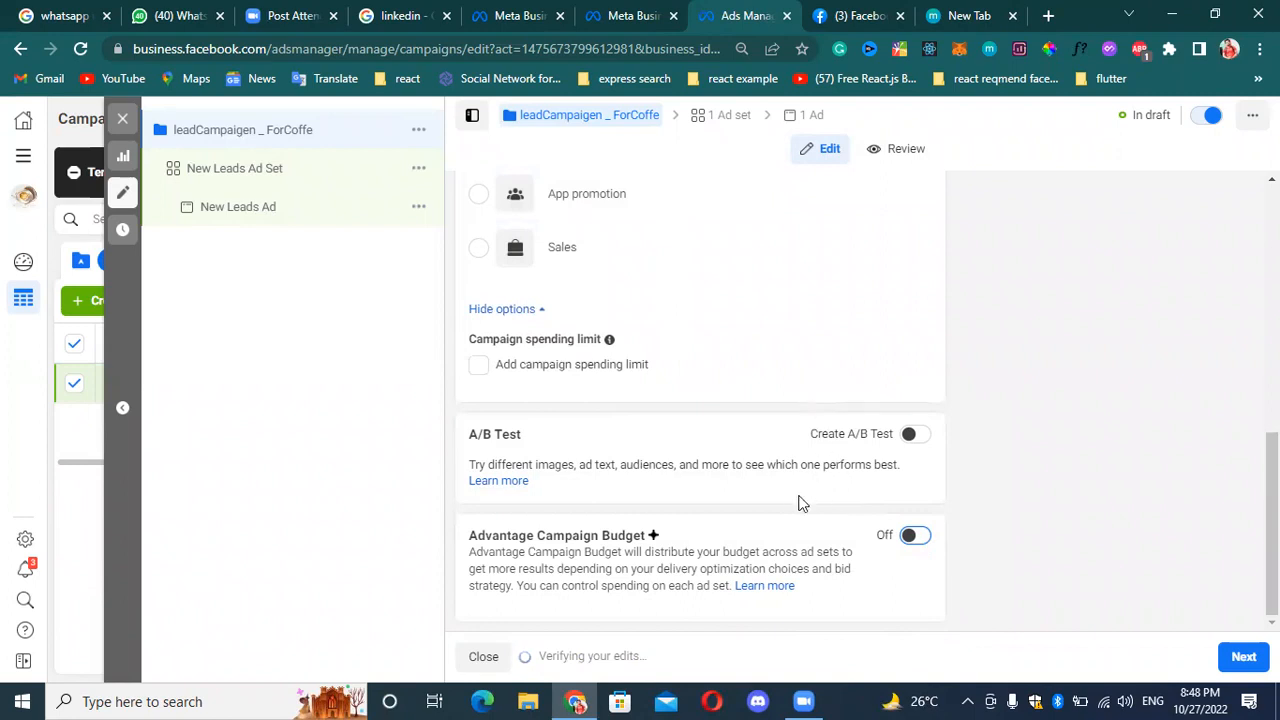
pyautogui.click(911, 440)
pyautogui.click(913, 446)
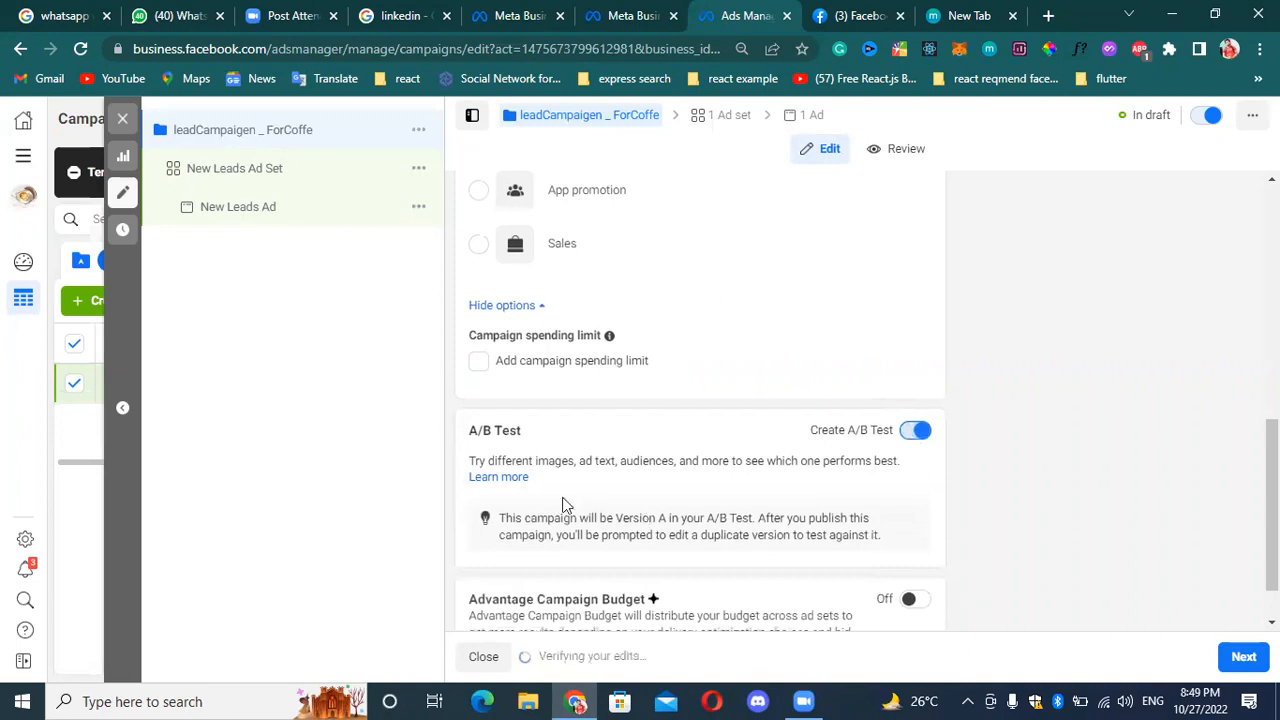
# Turn on Advantage Campaign Budget and set the campaign budget type to Lifetime Budget.
pyautogui.scroll(-1, 545, 450)
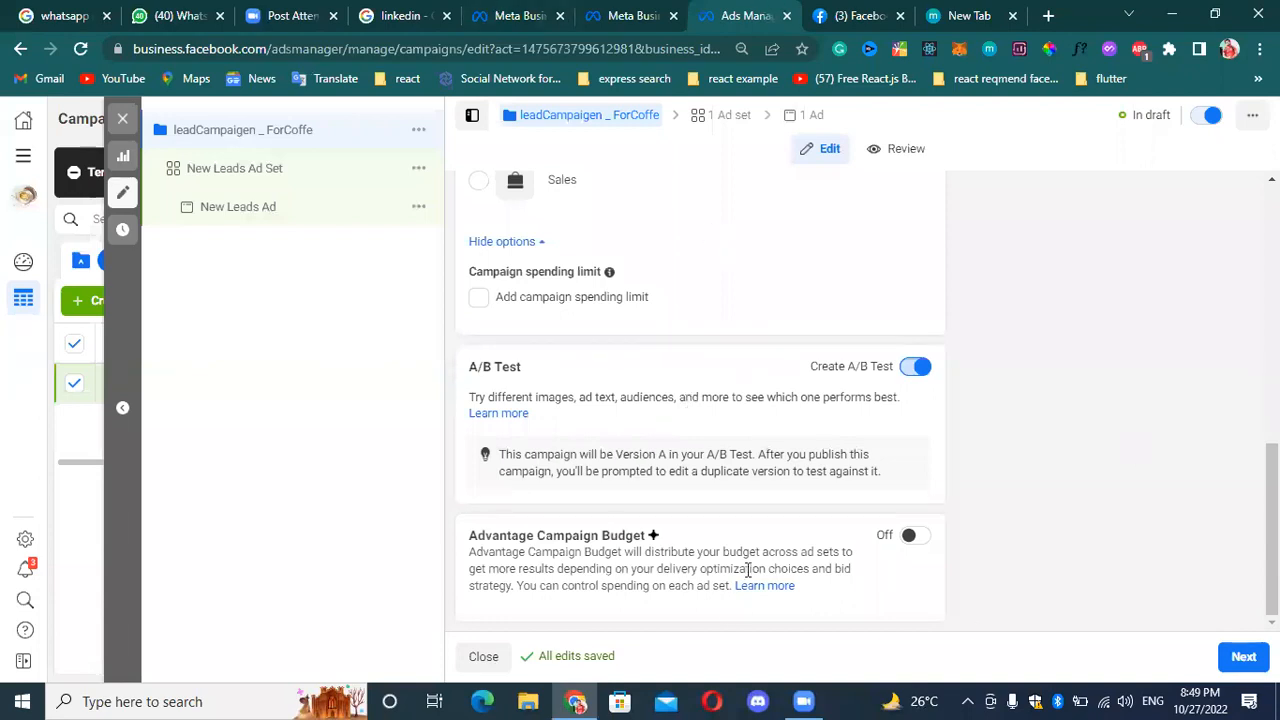
pyautogui.click(917, 541)
pyautogui.scroll(-2, 660, 450)
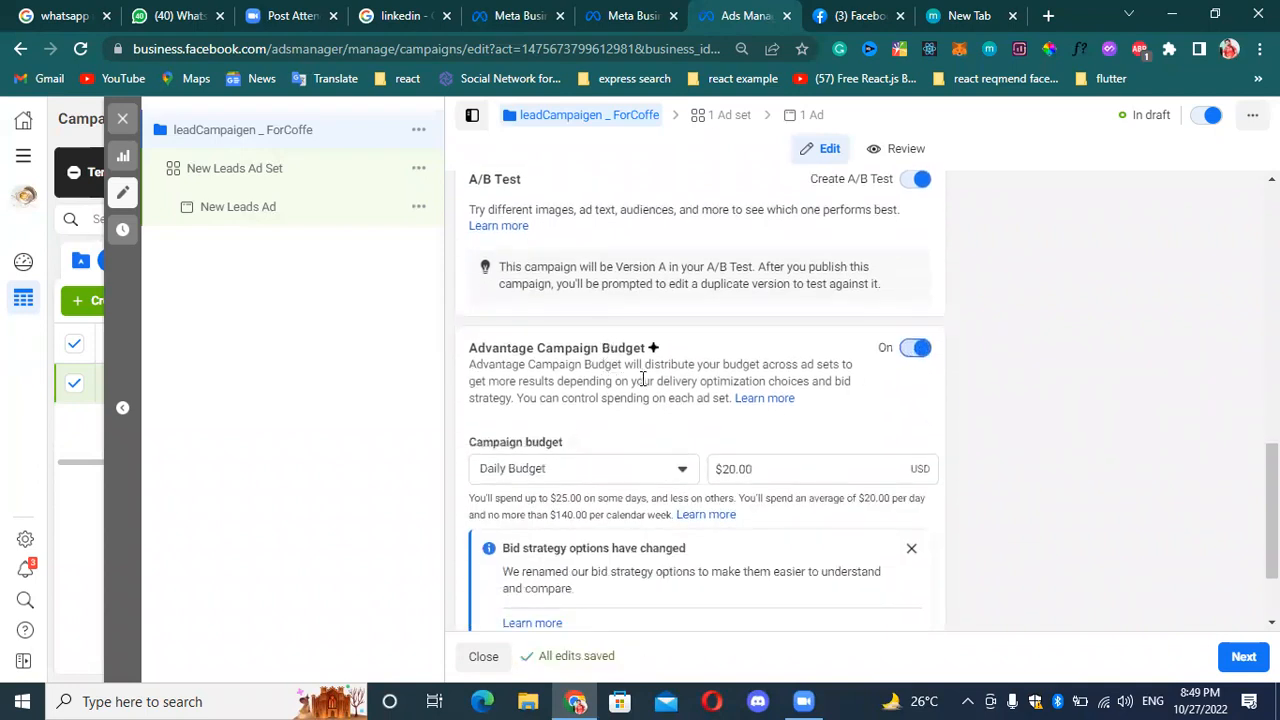
pyautogui.scroll(-1, 641, 378)
pyautogui.click(605, 380)
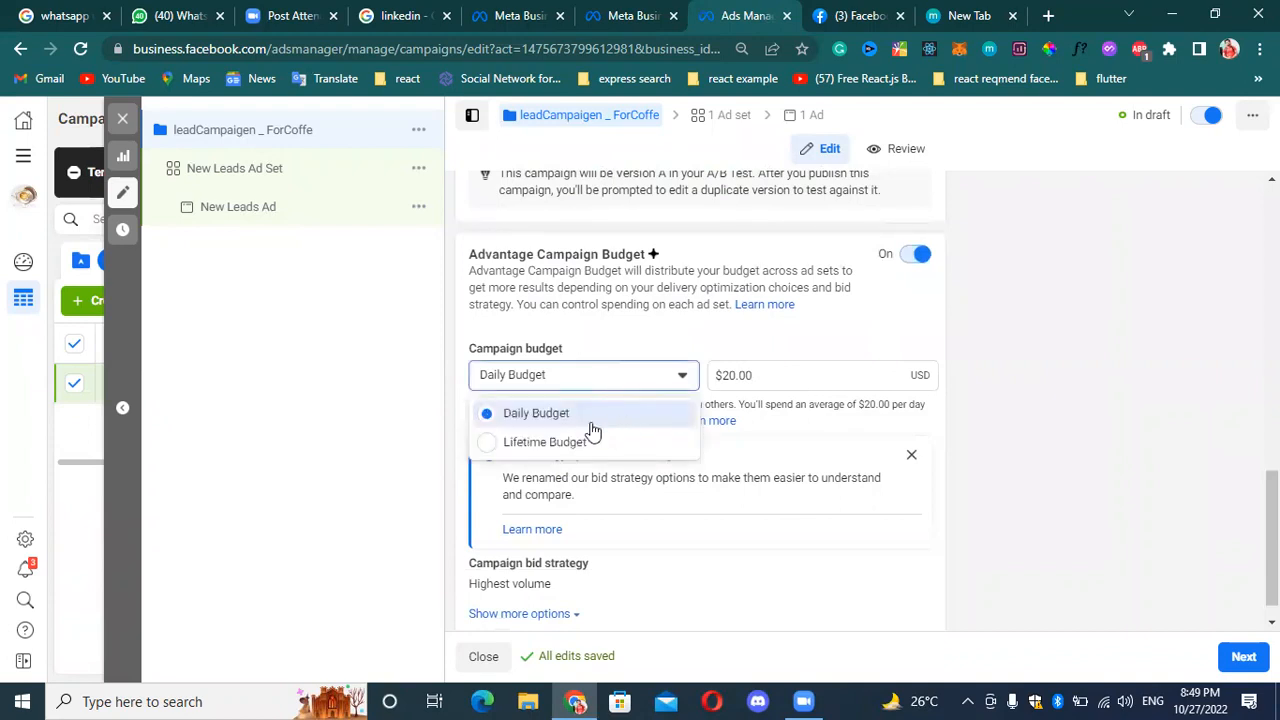
pyautogui.click(594, 415)
pyautogui.click(651, 381)
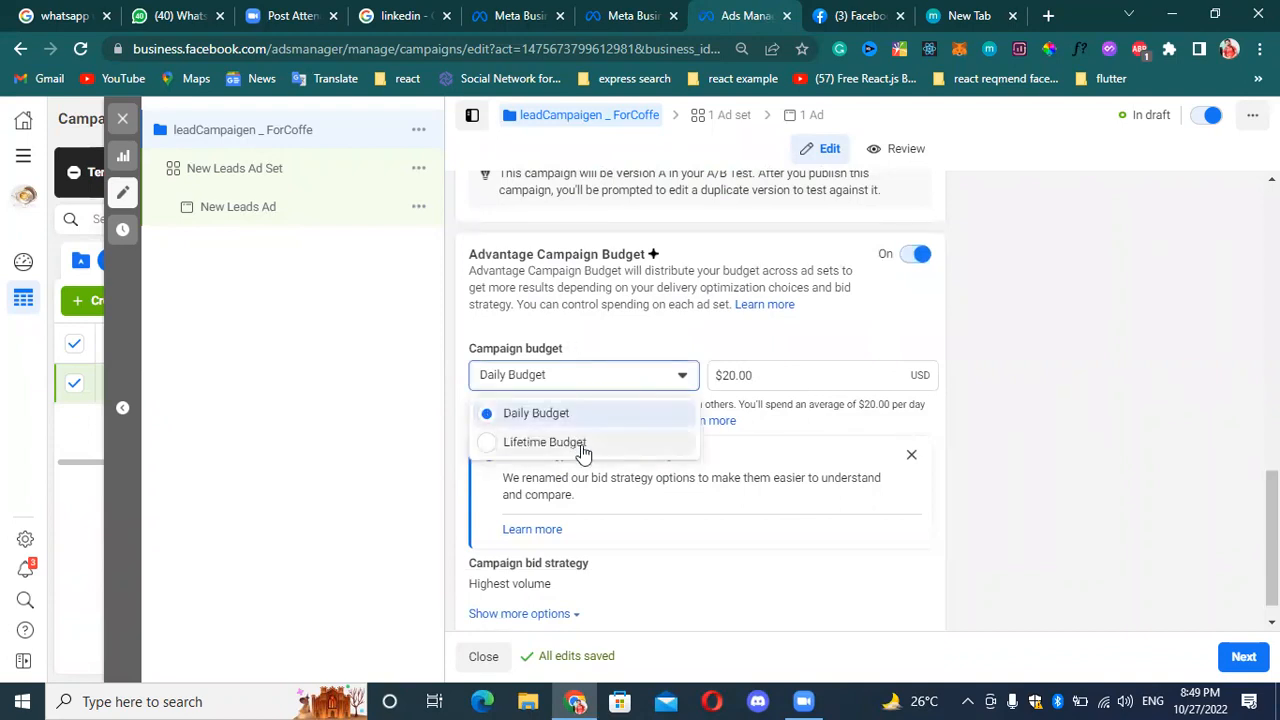
pyautogui.click(583, 446)
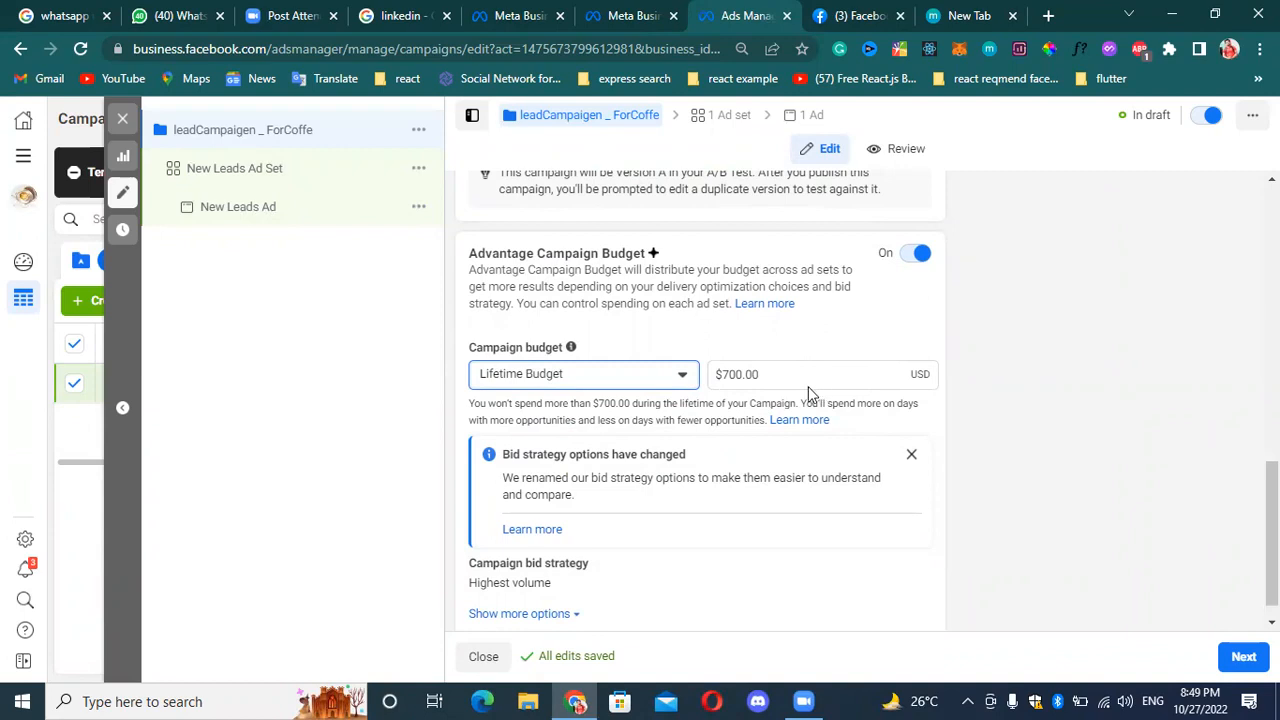
# Review the lifetime budget type and amount, and dismiss the notice about changed bid strategy options.
pyautogui.click(682, 378)
pyautogui.click(685, 376)
pyautogui.click(777, 381)
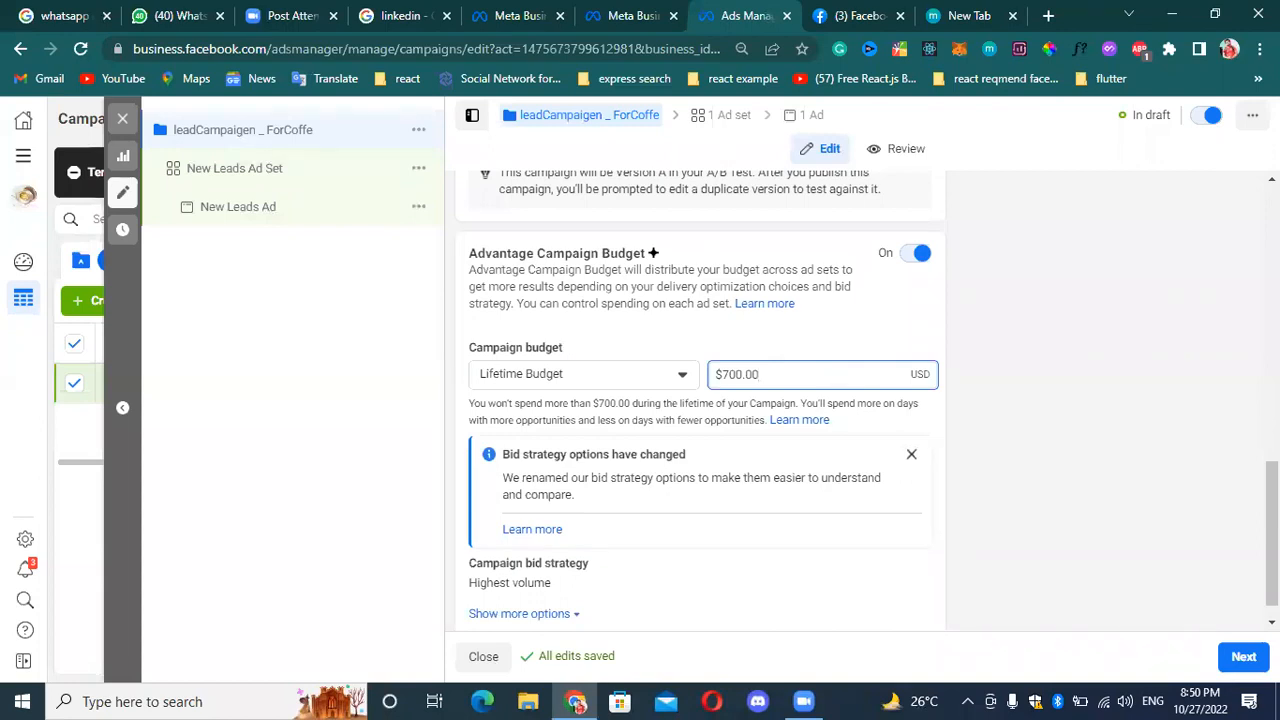
pyautogui.scroll(3, 1229, 340)
pyautogui.scroll(-3, 1166, 360)
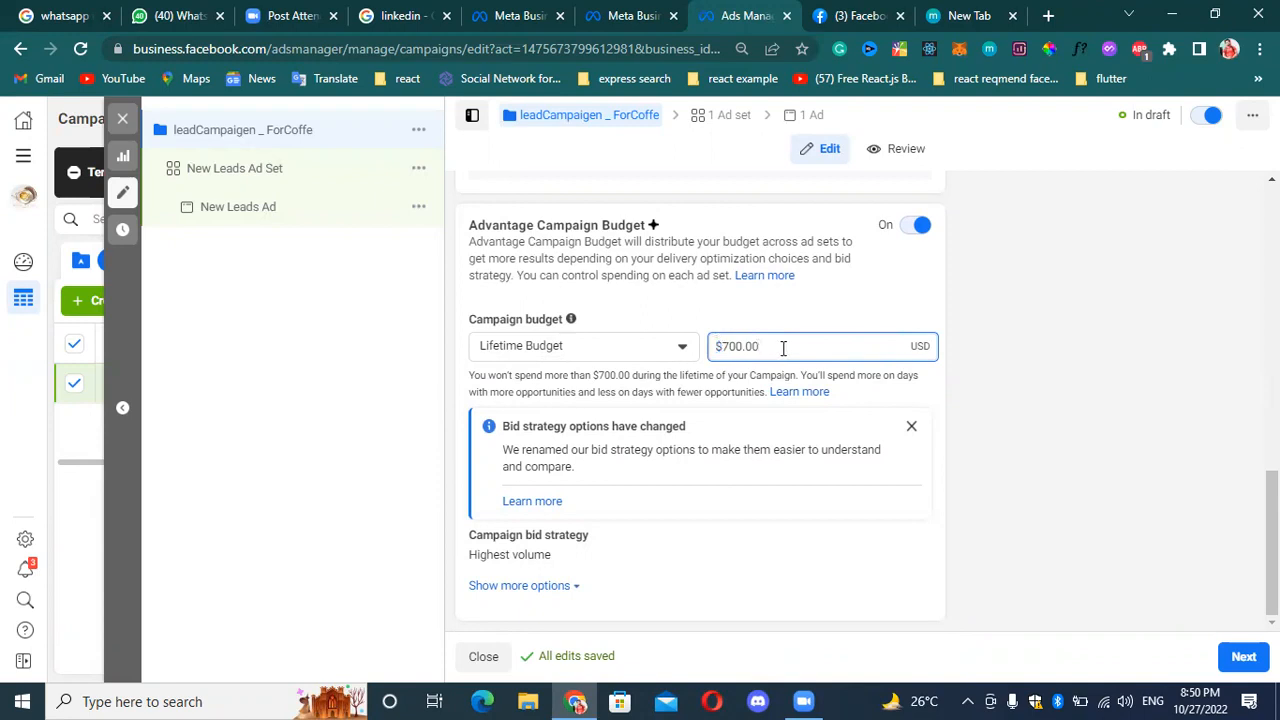
pyautogui.click(910, 428)
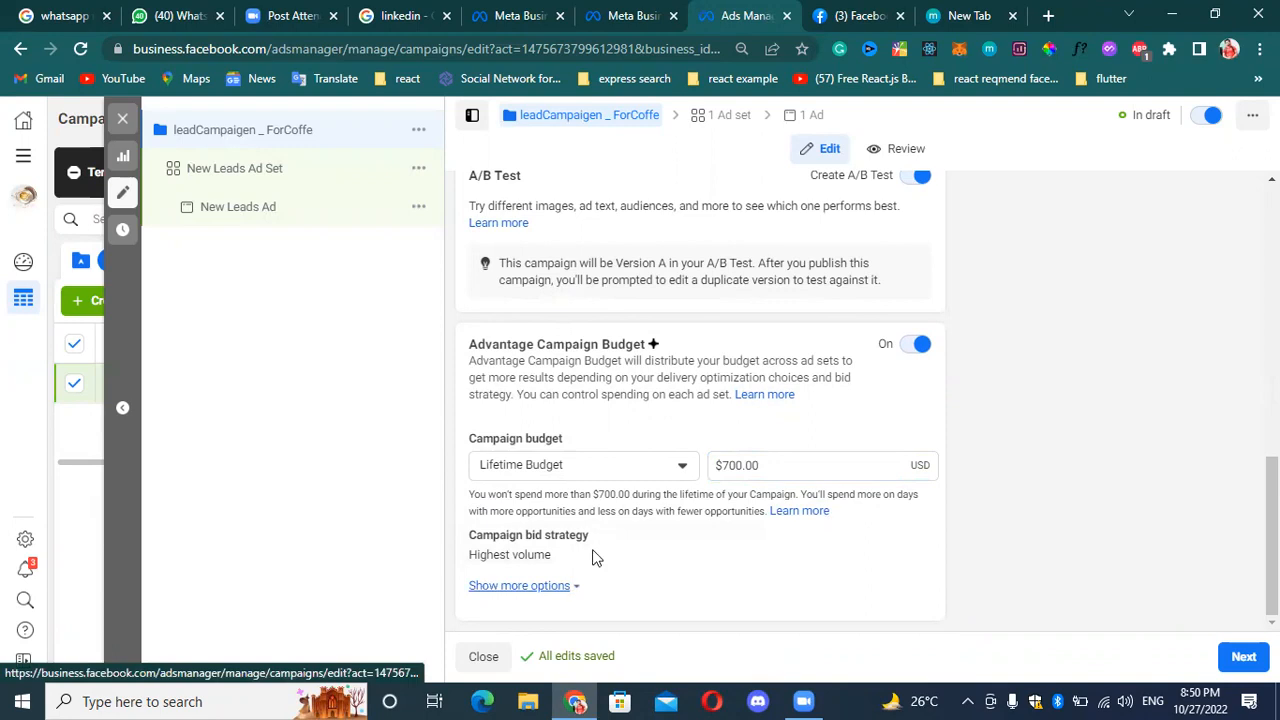
# Open the campaign bid strategy for editing and examine the available strategies, keeping Highest volume selected.
pyautogui.click(905, 540)
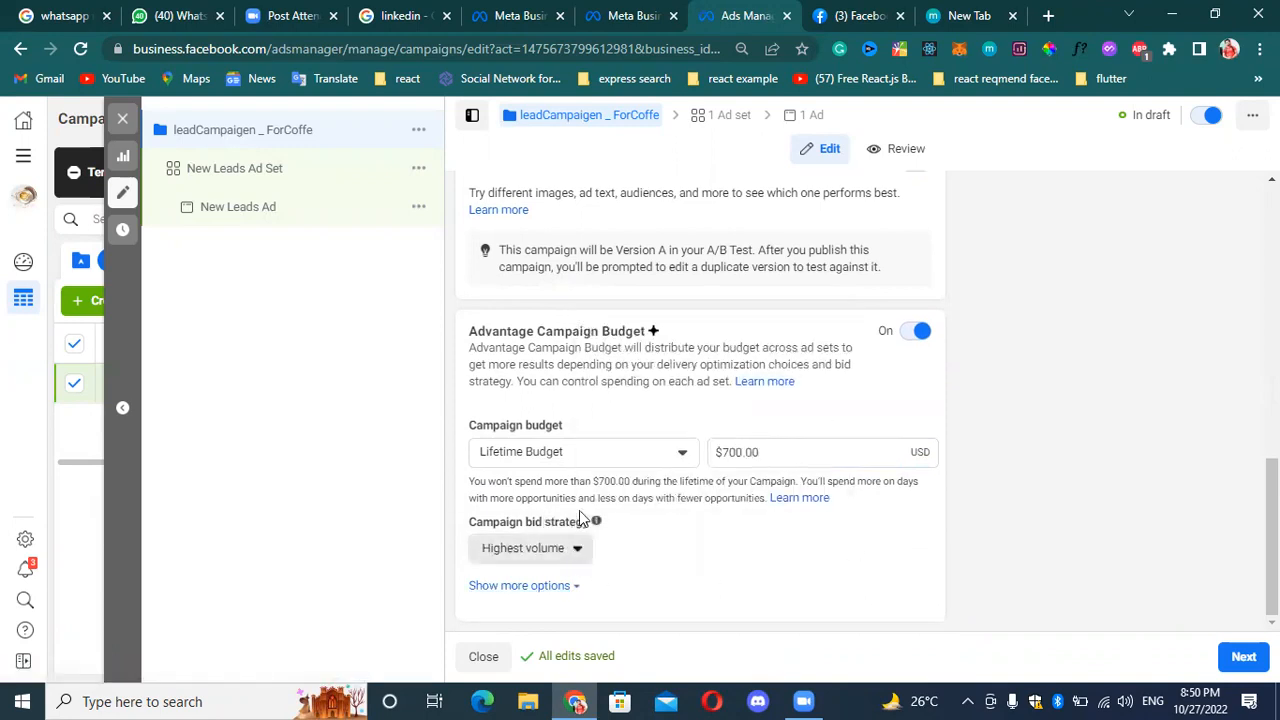
pyautogui.scroll(1, 687, 448)
pyautogui.scroll(1, 687, 448)
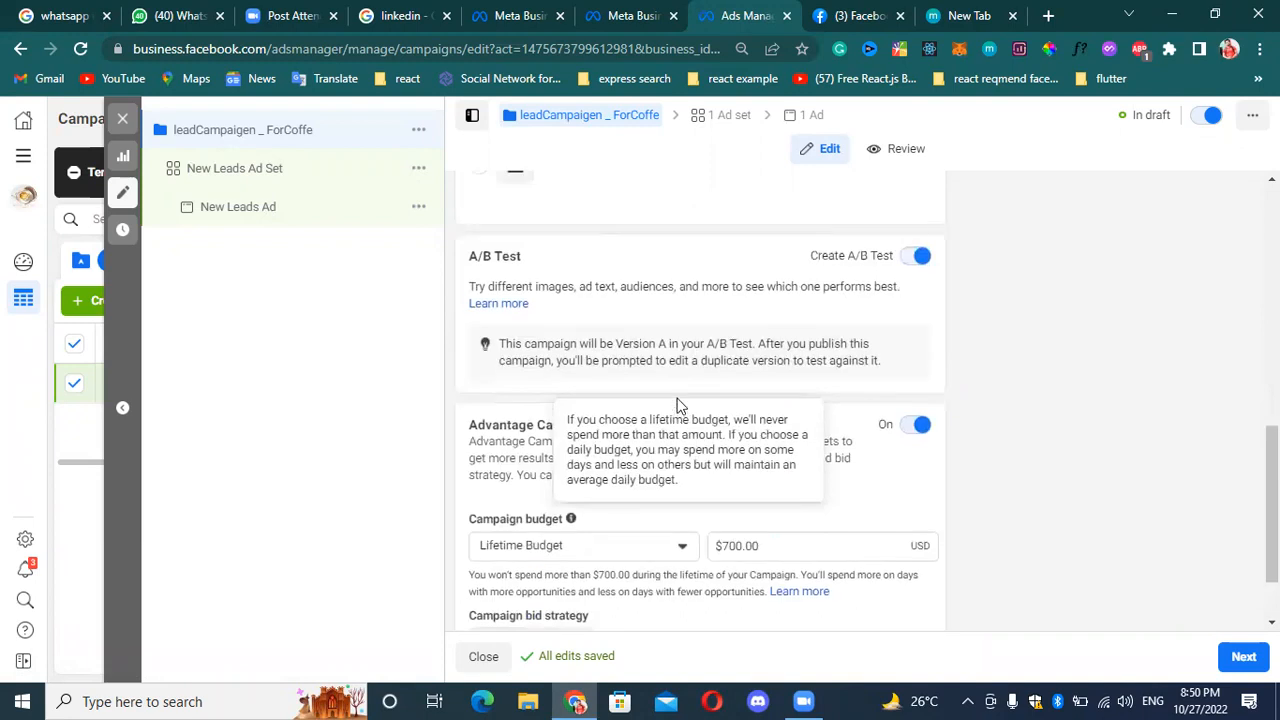
pyautogui.scroll(-2, 860, 460)
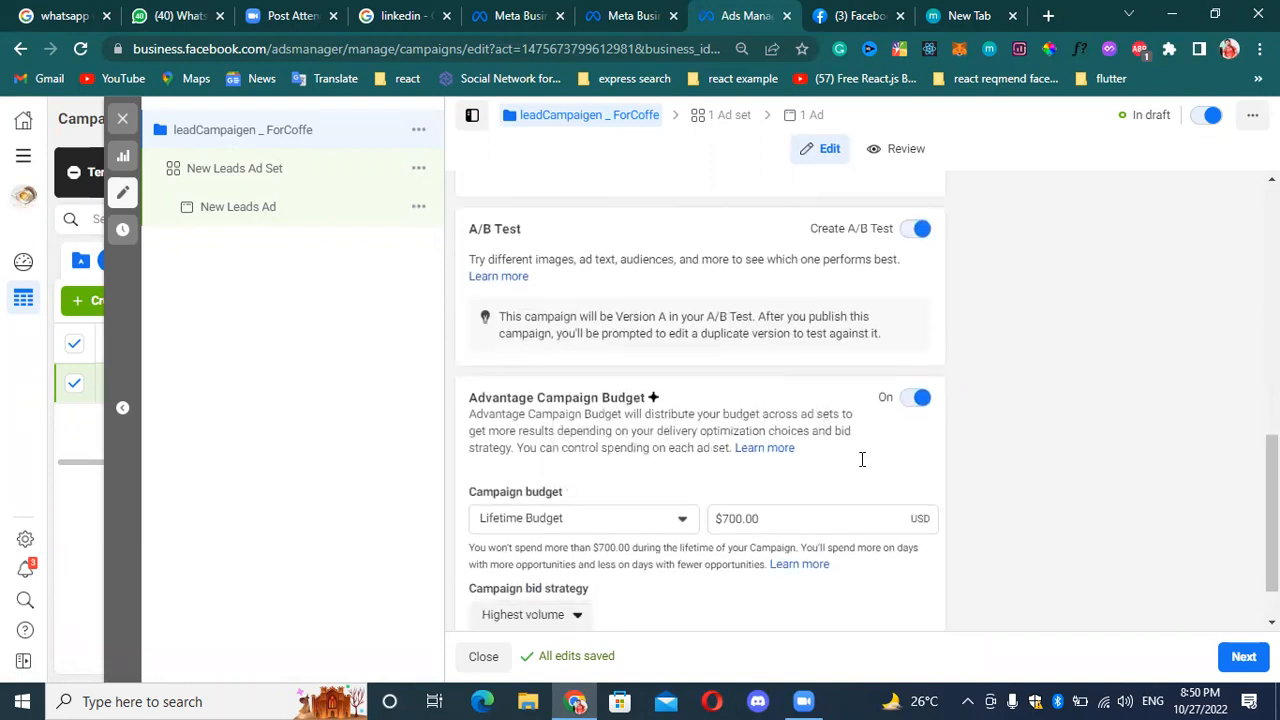
pyautogui.click(545, 556)
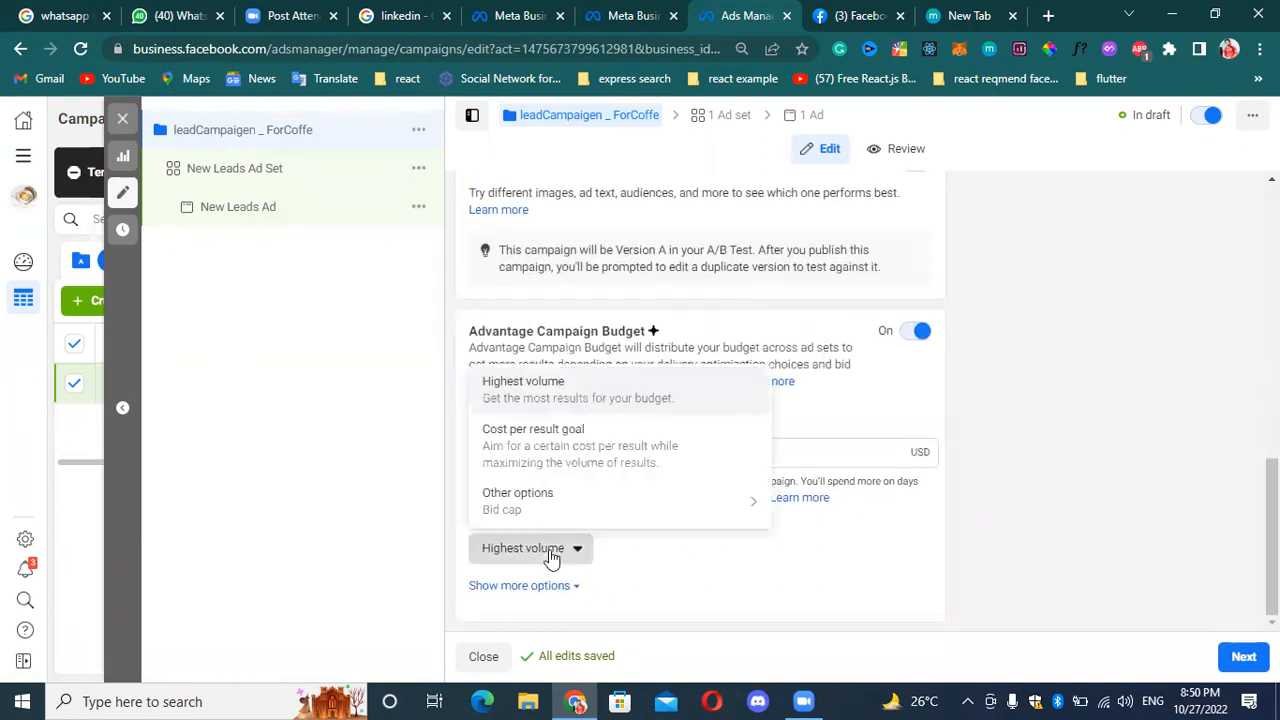
pyautogui.click(551, 558)
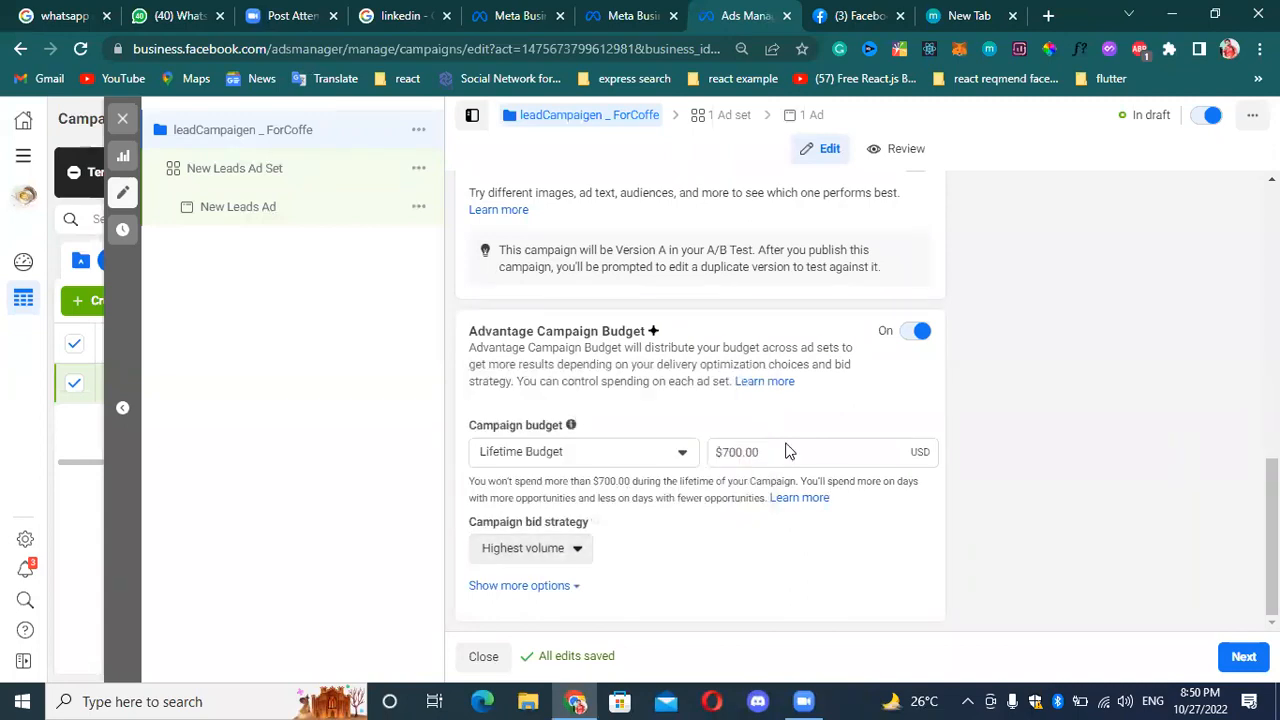
# Set the campaign's lifetime budget amount to $10.00.
pyautogui.click(818, 447)
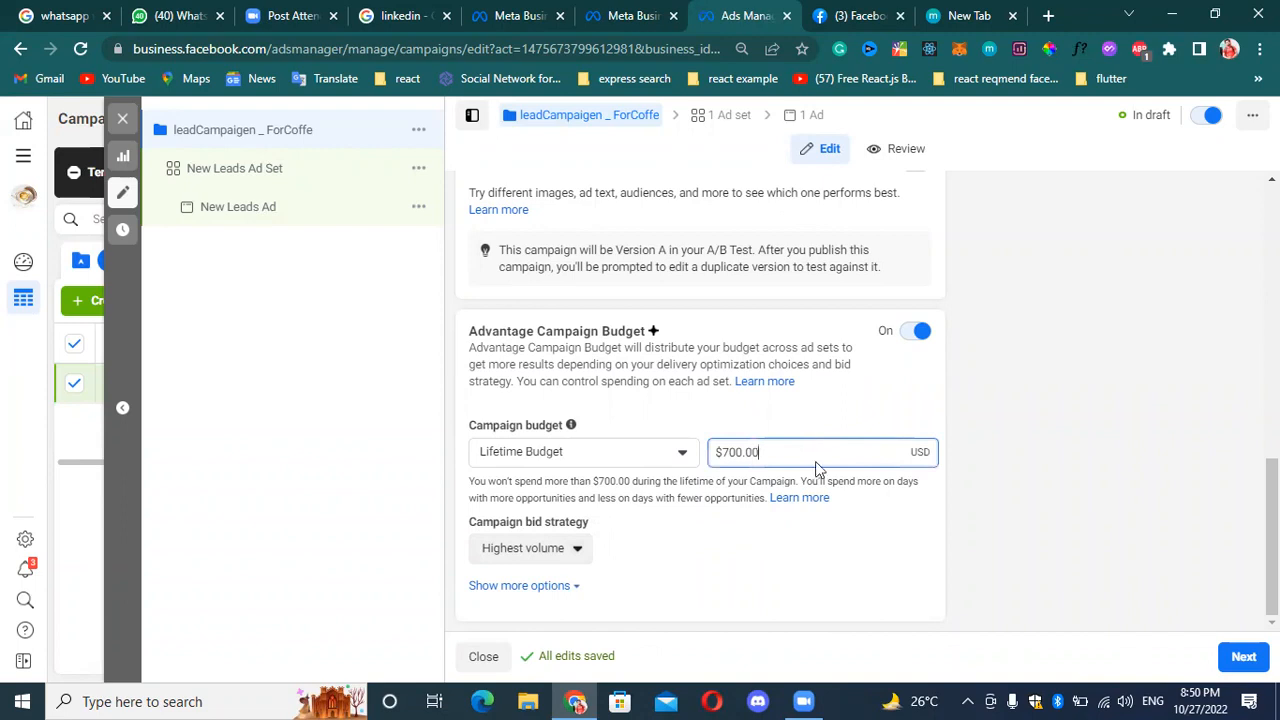
pyautogui.click(737, 452)
pyautogui.press('BackSpace')
pyautogui.press('BackSpace')
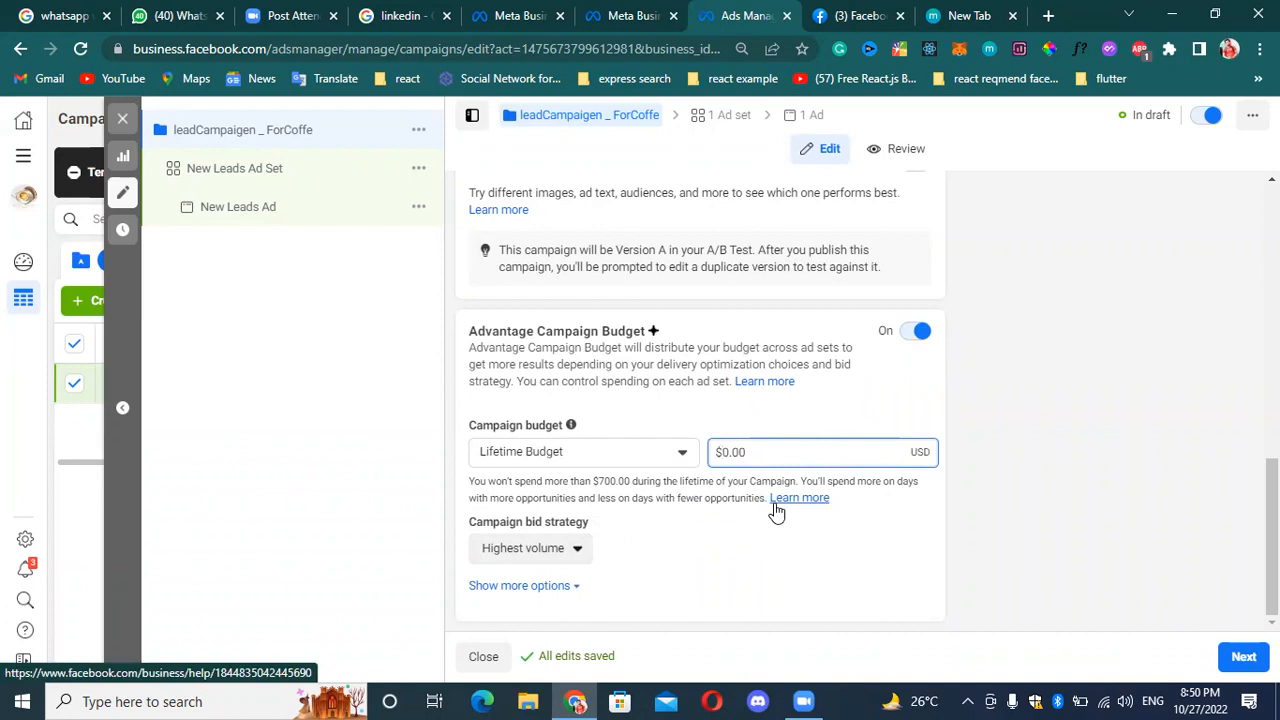
pyautogui.write('1')
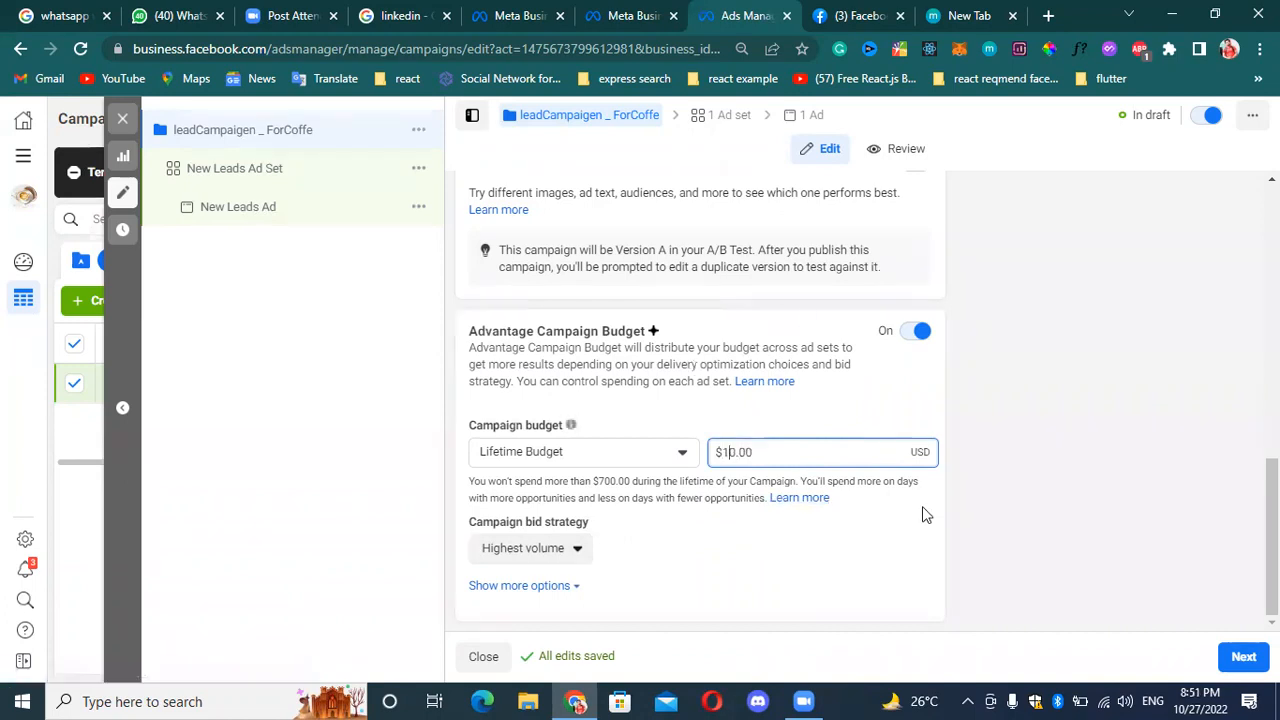
pyautogui.click(913, 540)
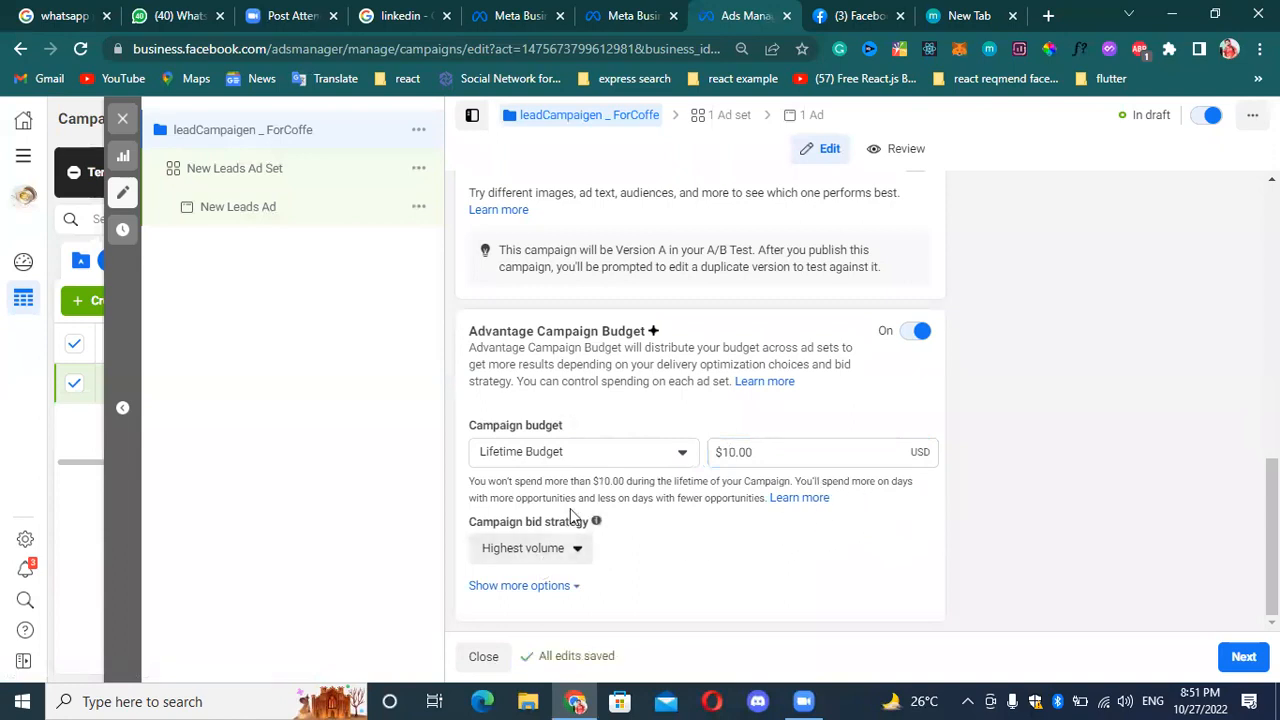
pyautogui.scroll(4, 843, 371)
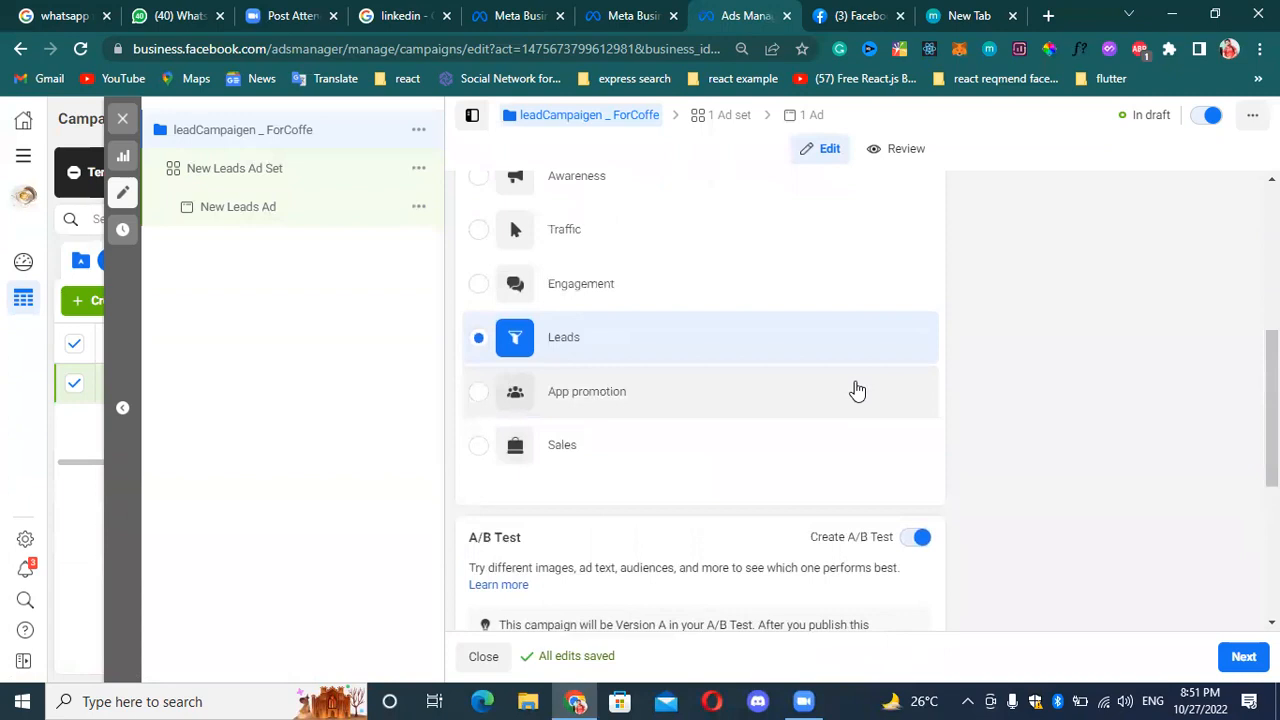
pyautogui.scroll(-4, 854, 389)
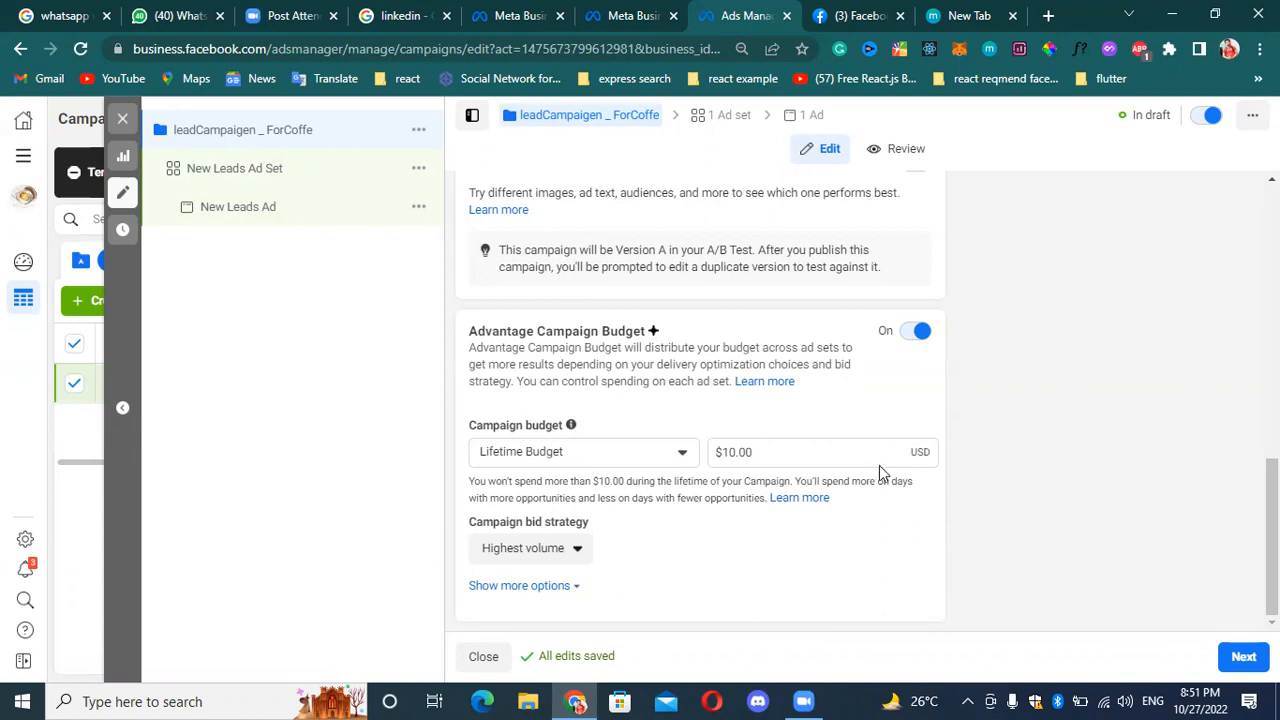
# Set the campaign bid strategy to Bid cap and expand the additional budget options.
pyautogui.click(565, 550)
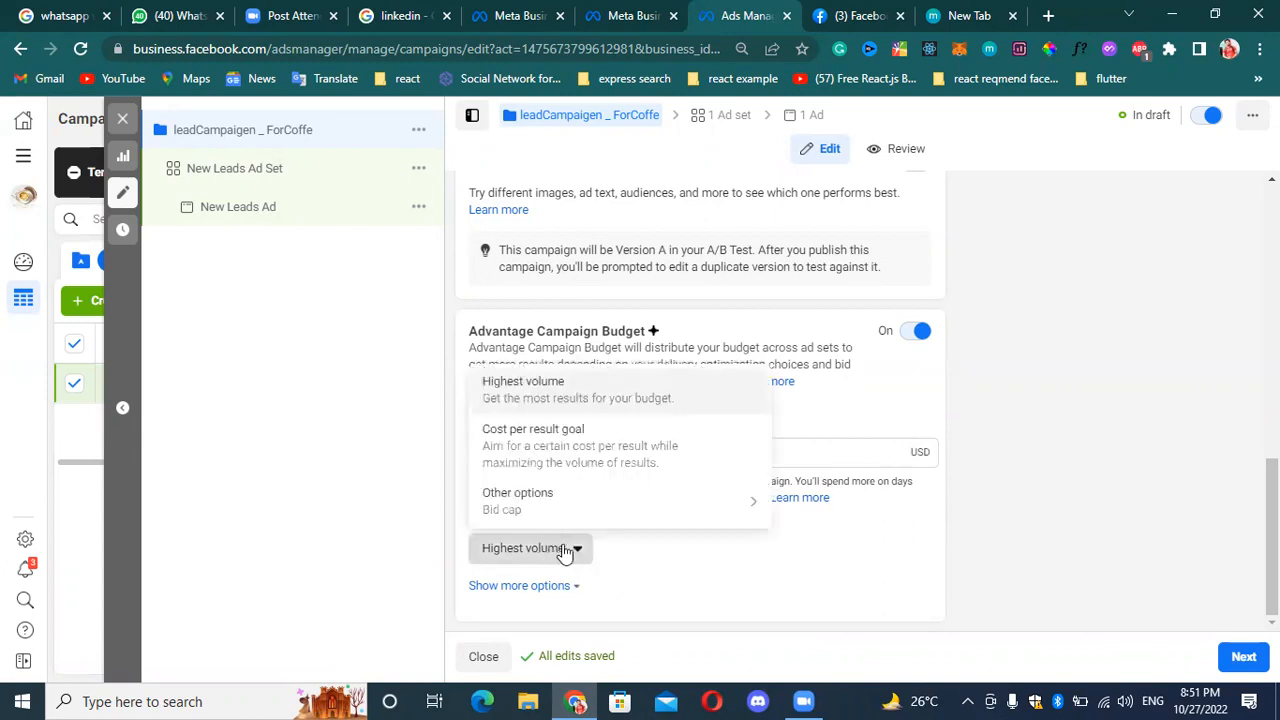
pyautogui.click(578, 552)
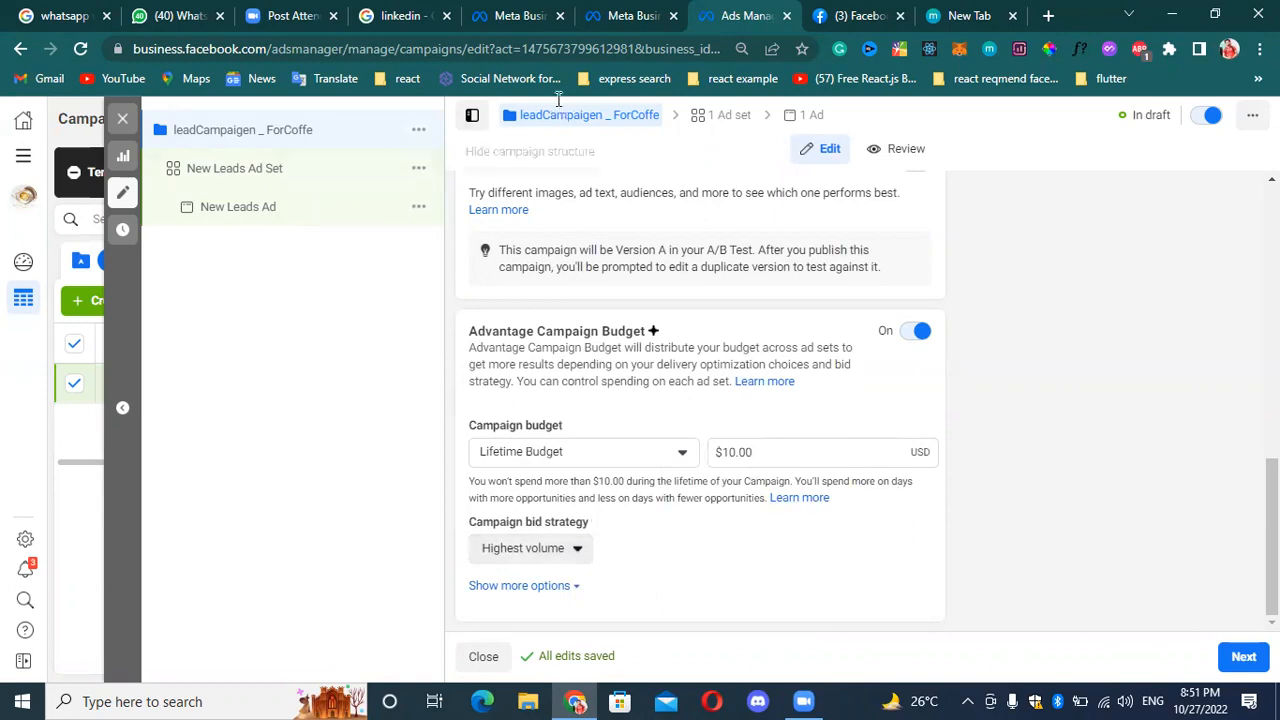
pyautogui.click(559, 548)
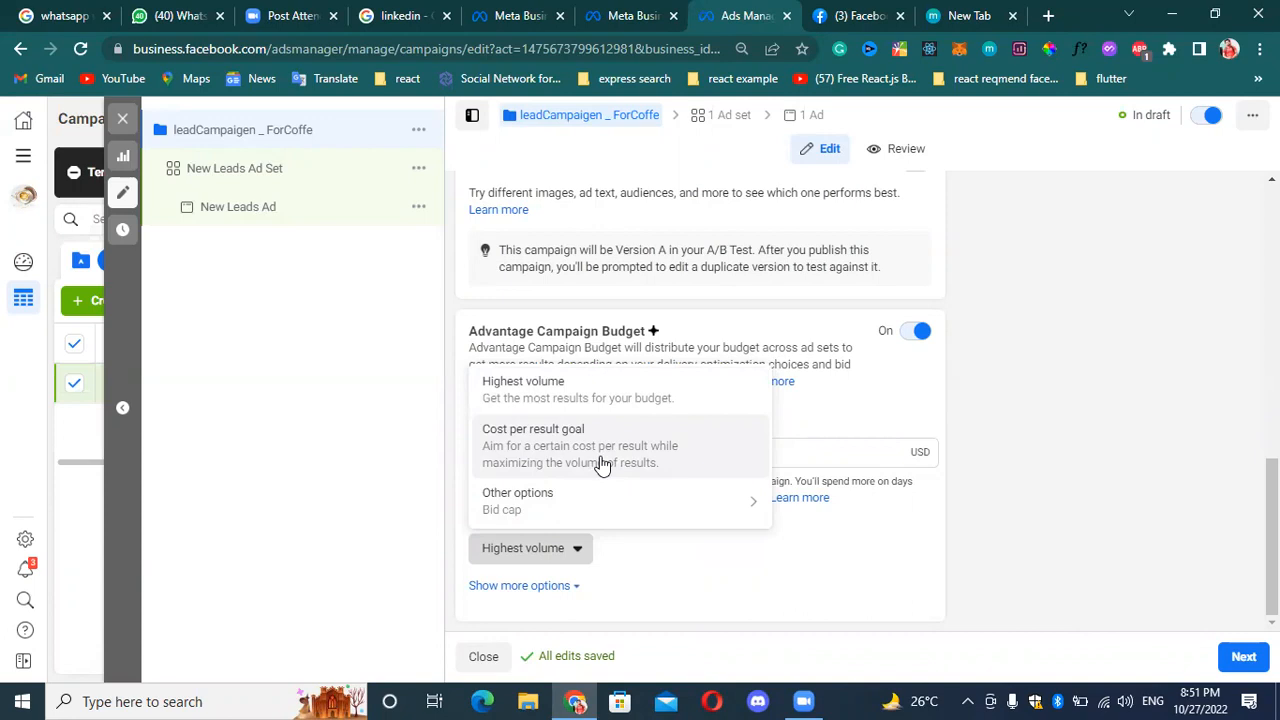
pyautogui.moveTo(565, 502)
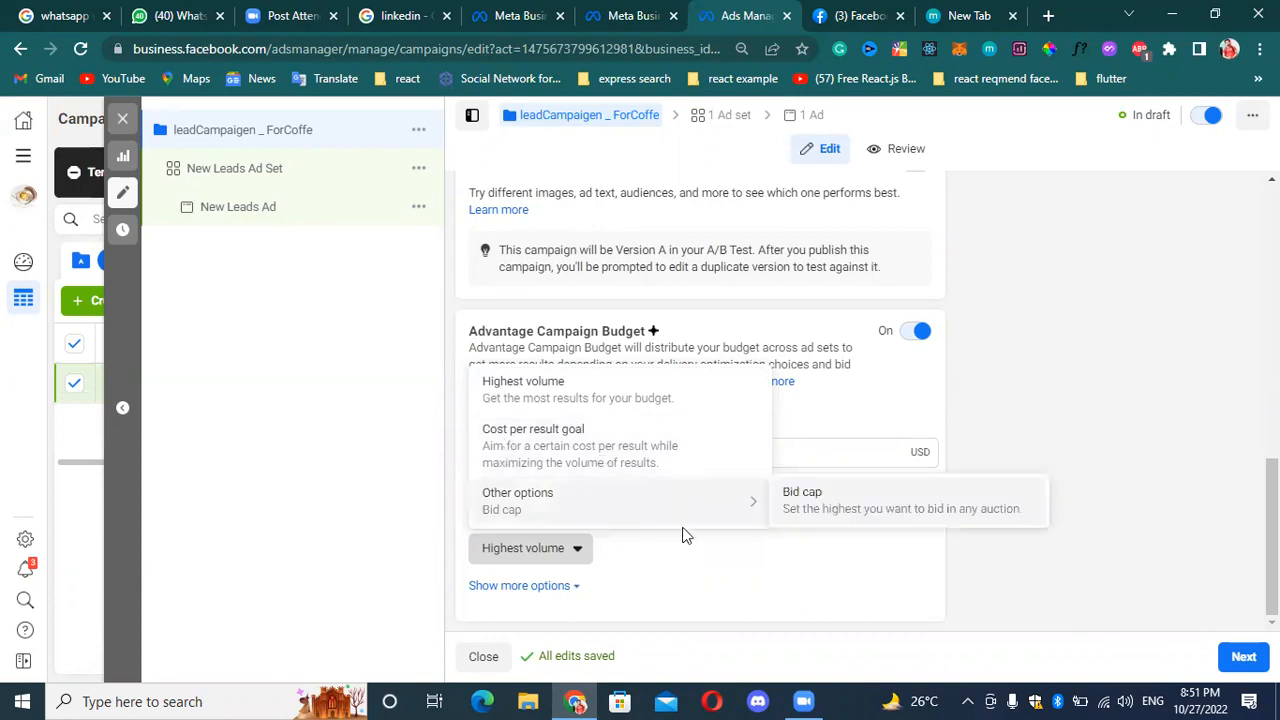
pyautogui.click(876, 517)
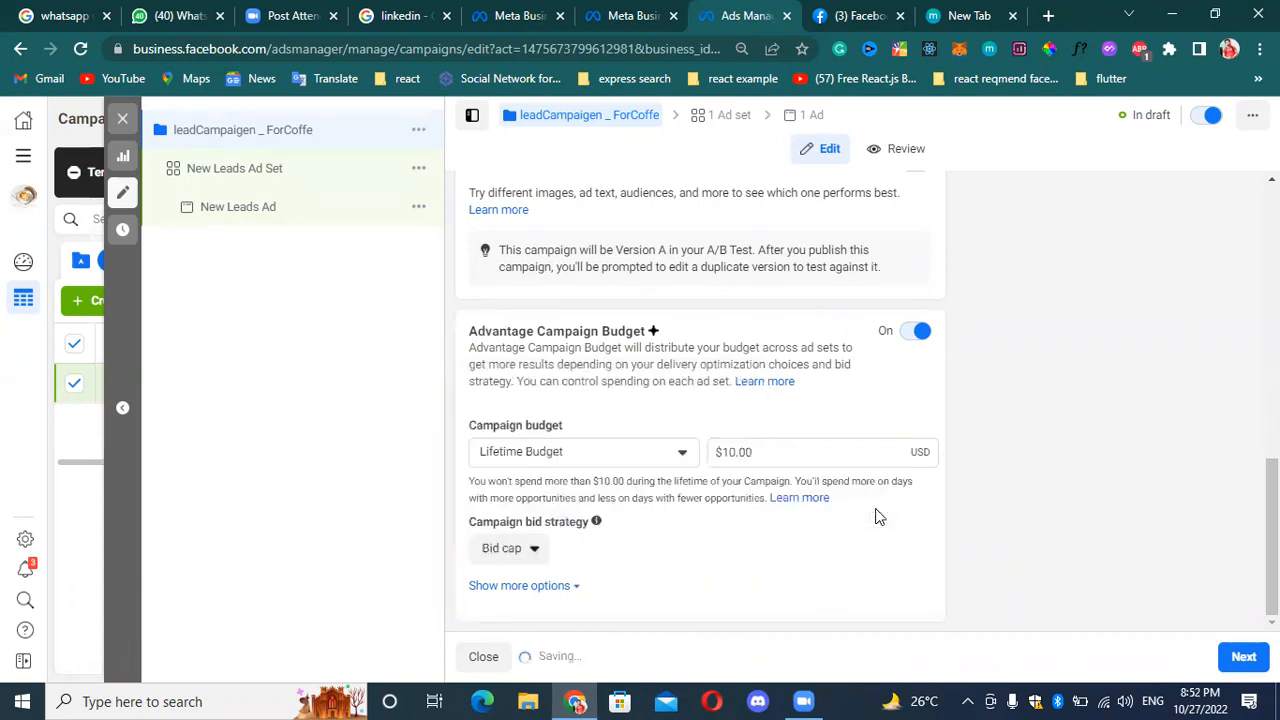
pyautogui.click(529, 548)
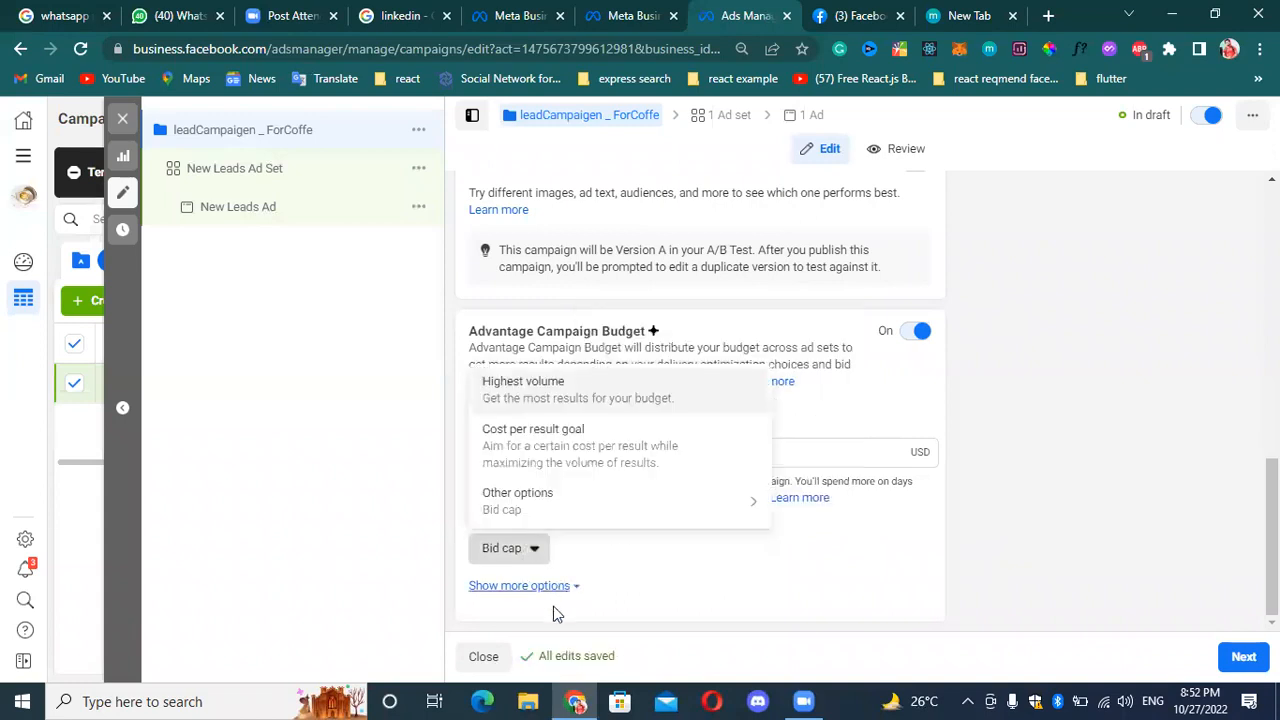
pyautogui.click(573, 590)
pyautogui.scroll(-1, 580, 575)
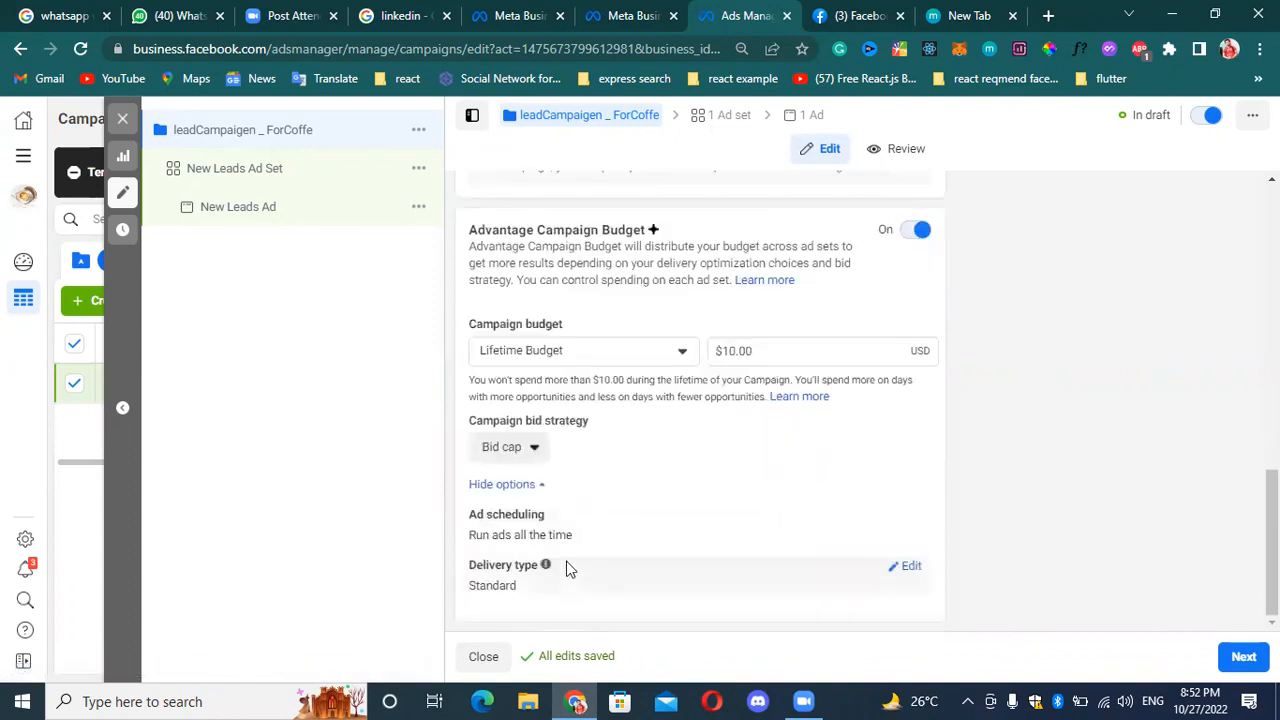
# Change the campaign bid strategy back to Highest volume.
pyautogui.click(529, 446)
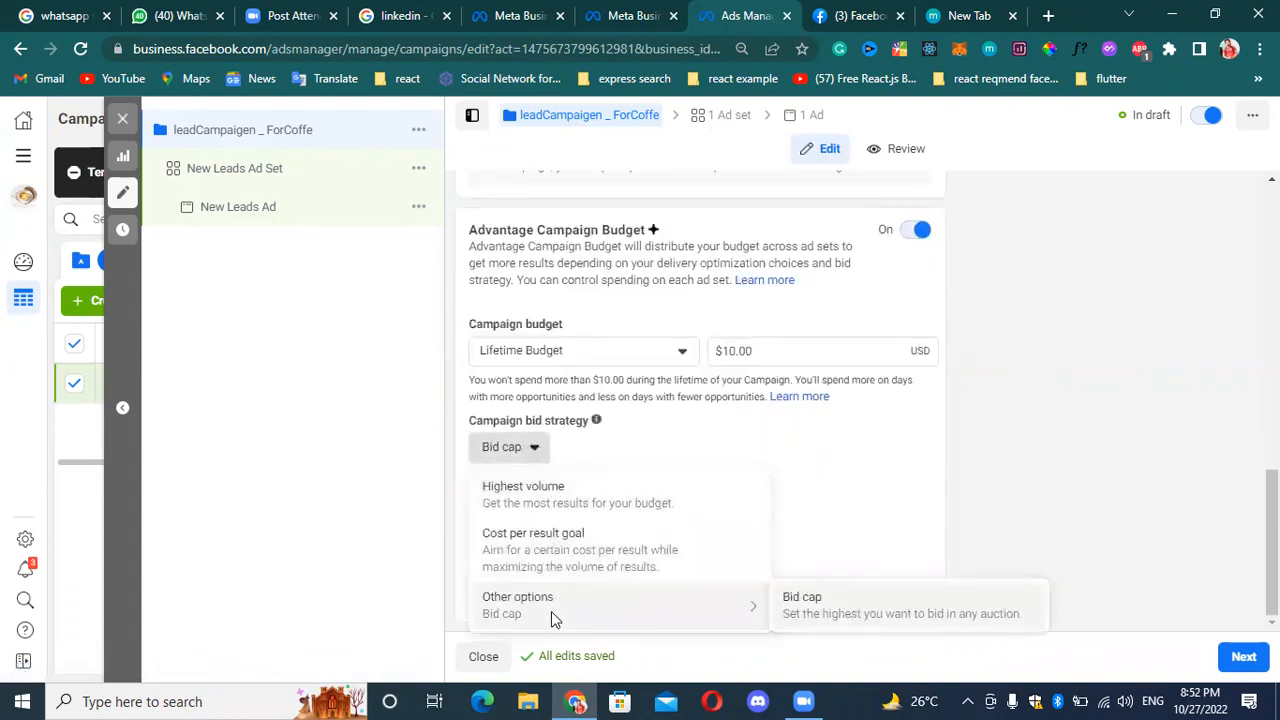
pyautogui.click(575, 506)
pyautogui.click(826, 360)
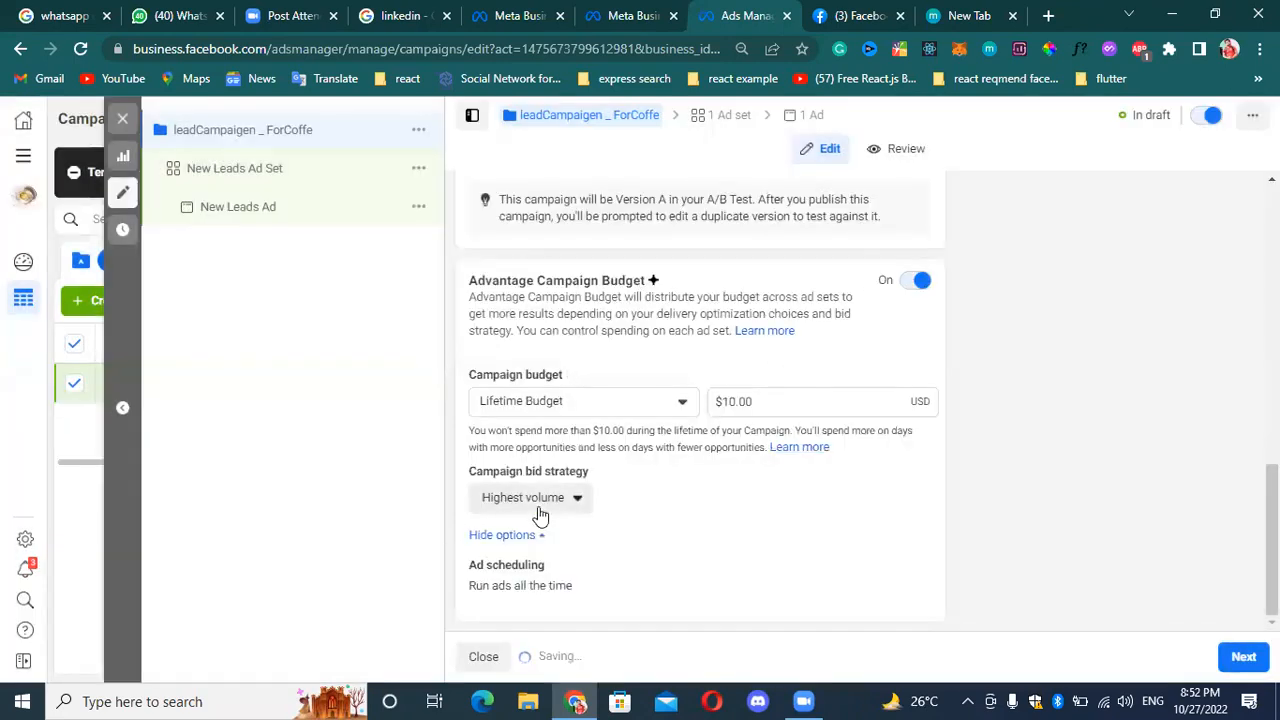
# Switch the campaign bid strategy to Bid cap again and review the ad scheduling and delivery type options.
pyautogui.click(571, 497)
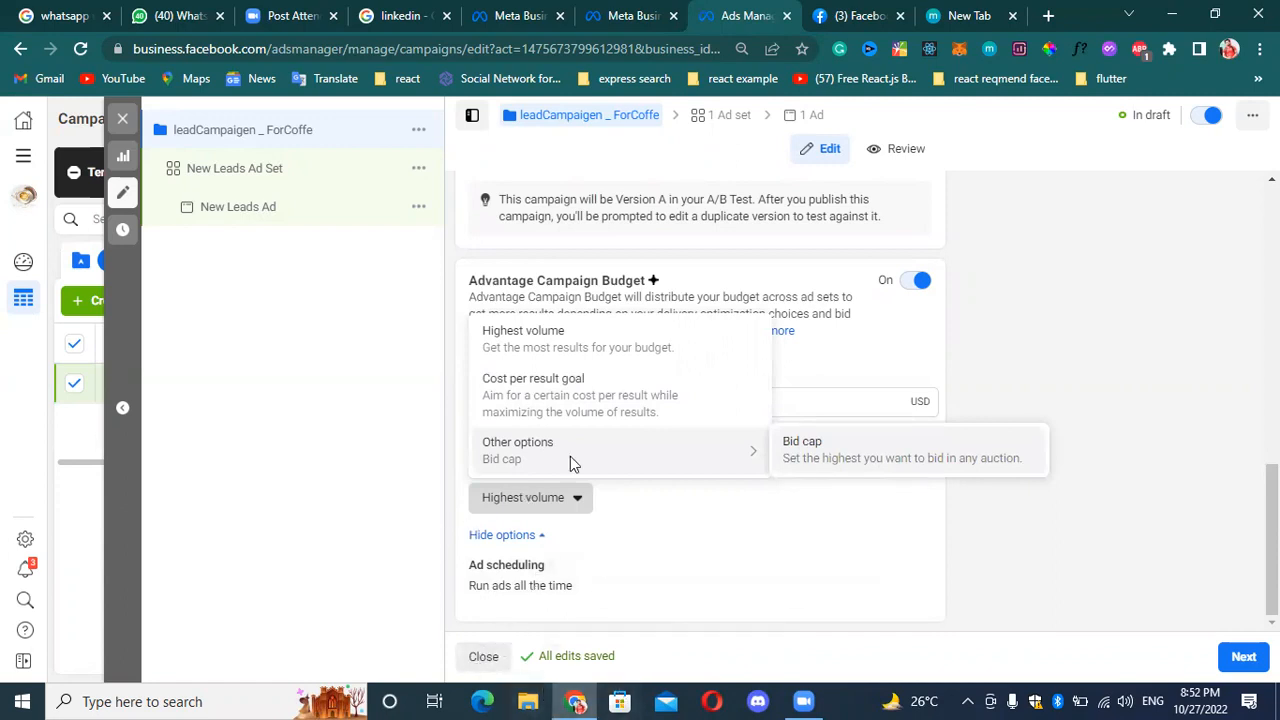
pyautogui.click(831, 464)
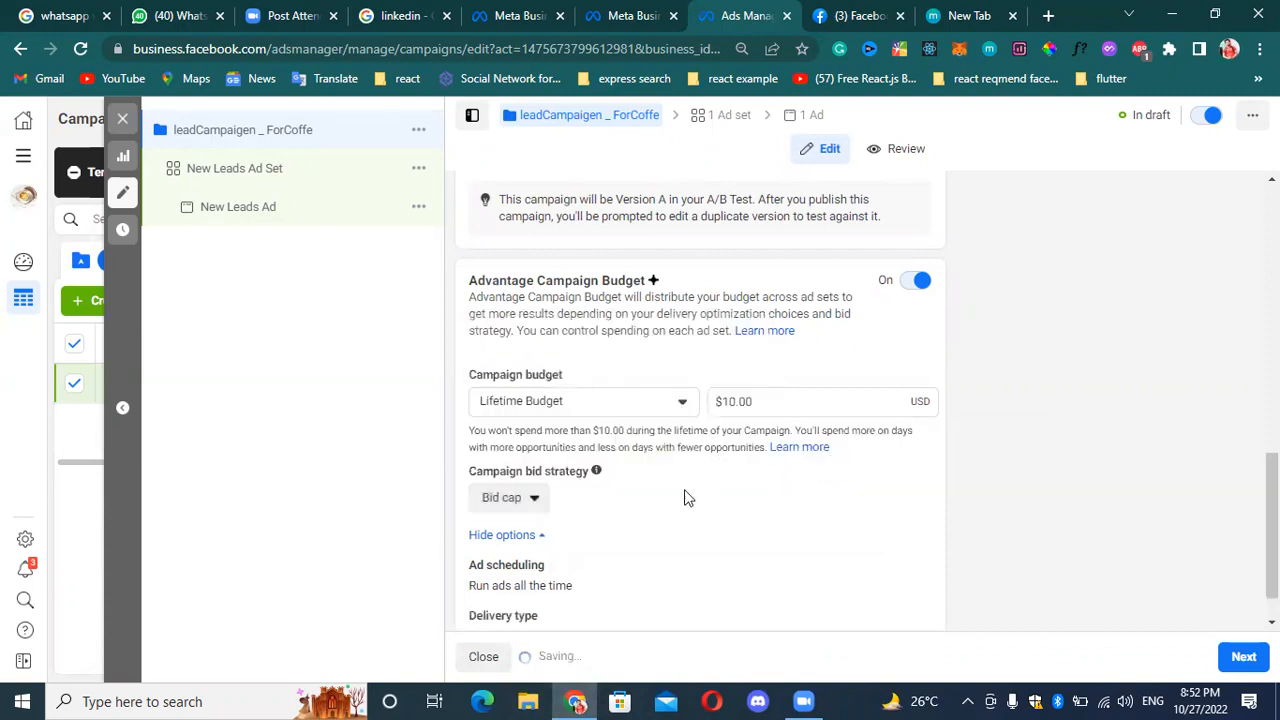
pyautogui.scroll(-1, 600, 490)
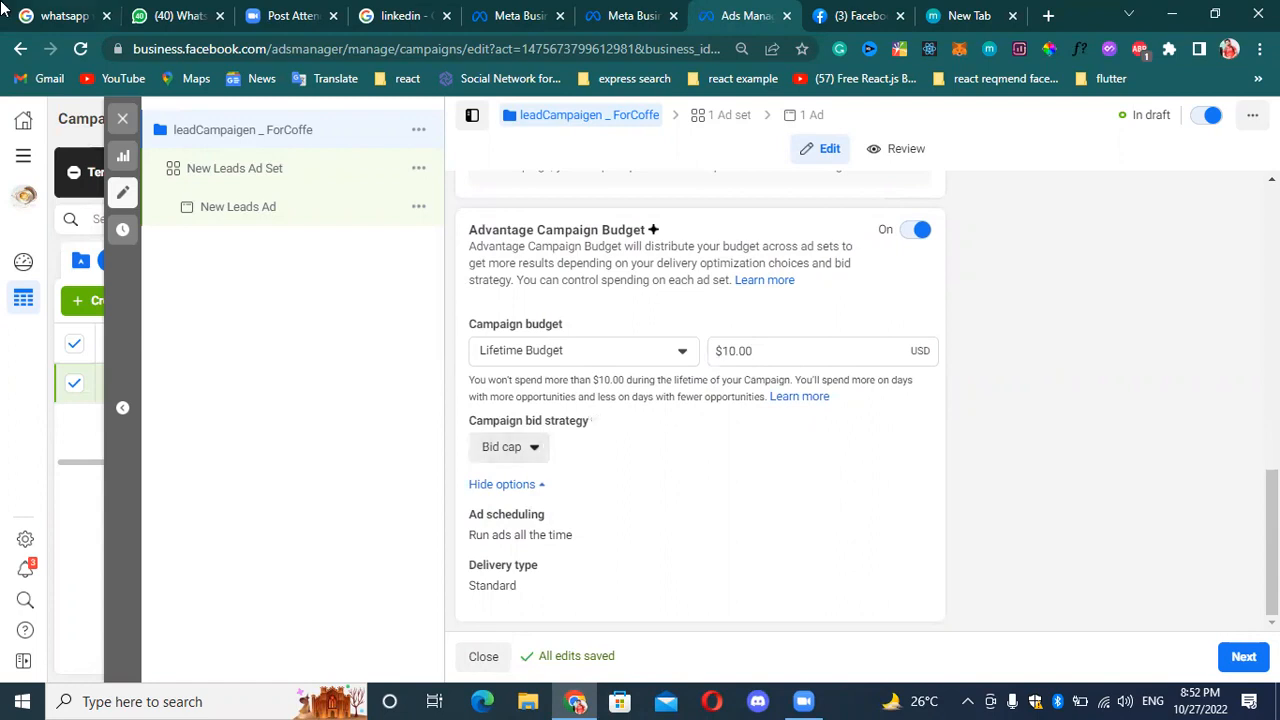
# Return the campaign bid strategy from Bid cap to Highest volume.
pyautogui.click(537, 463)
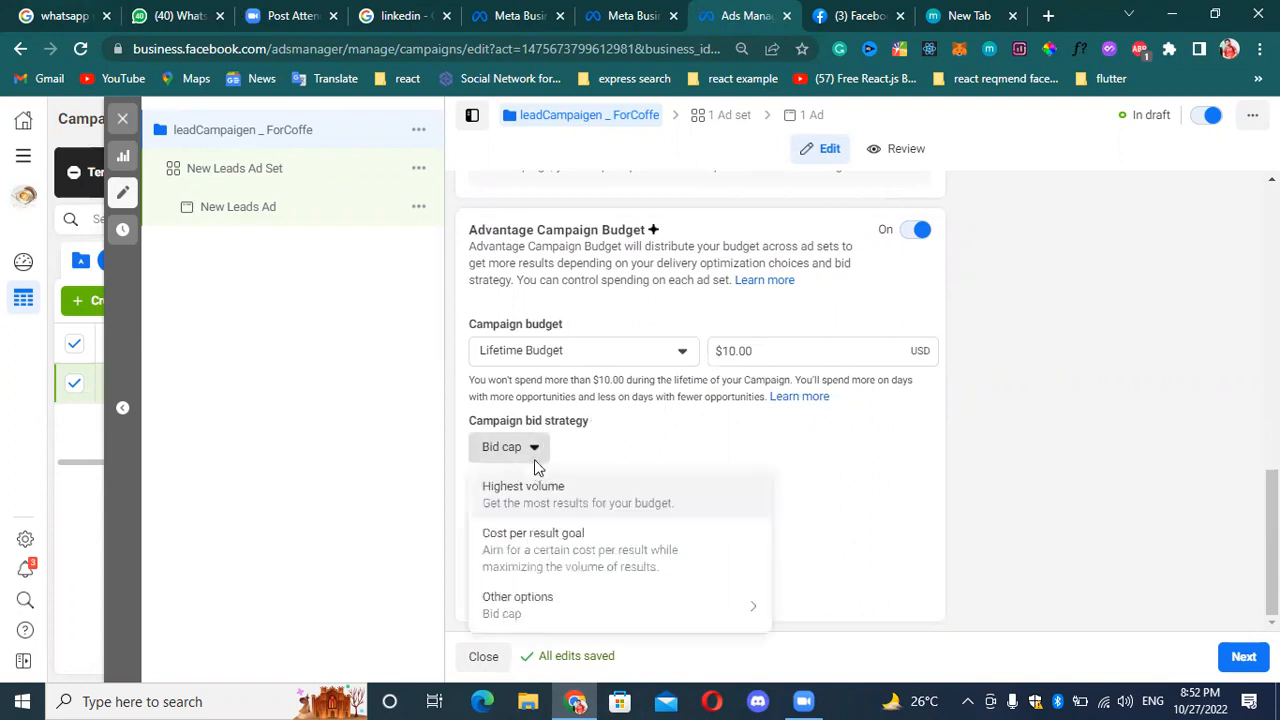
pyautogui.click(611, 504)
pyautogui.click(842, 357)
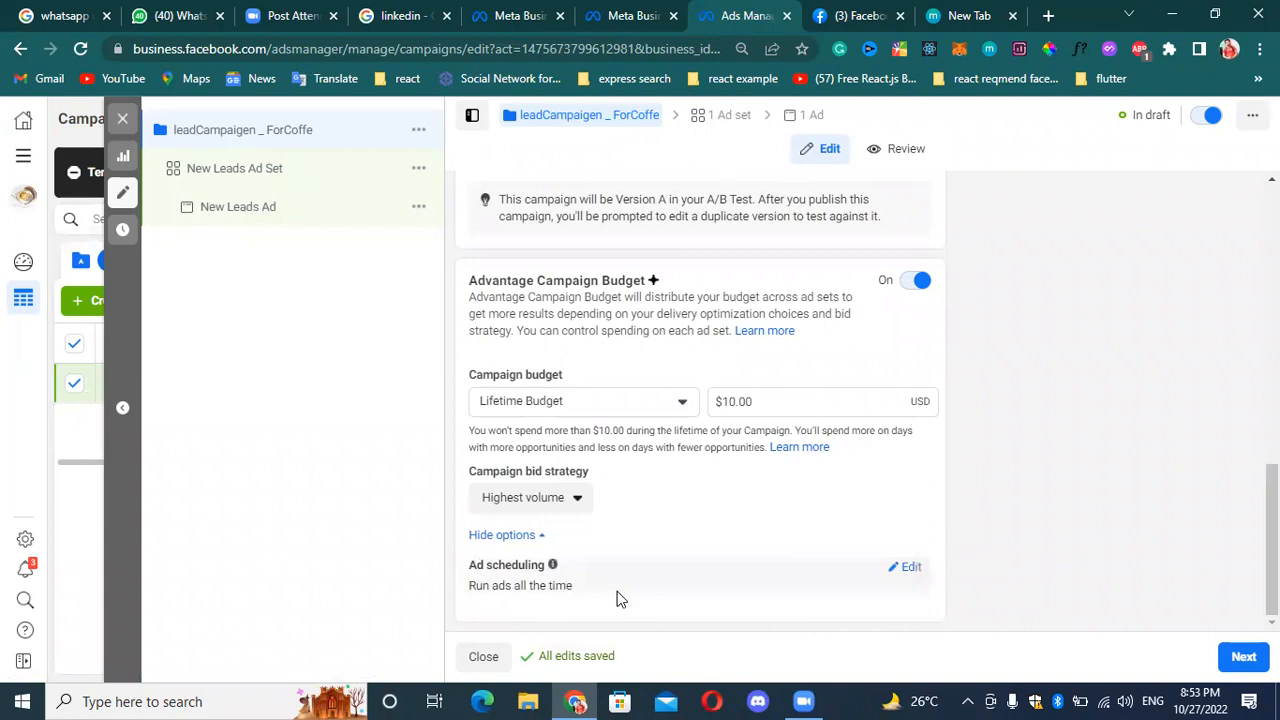
# Edit the campaign's ad scheduling to run ads on a schedule, and look over the campaign settings.
pyautogui.click(909, 567)
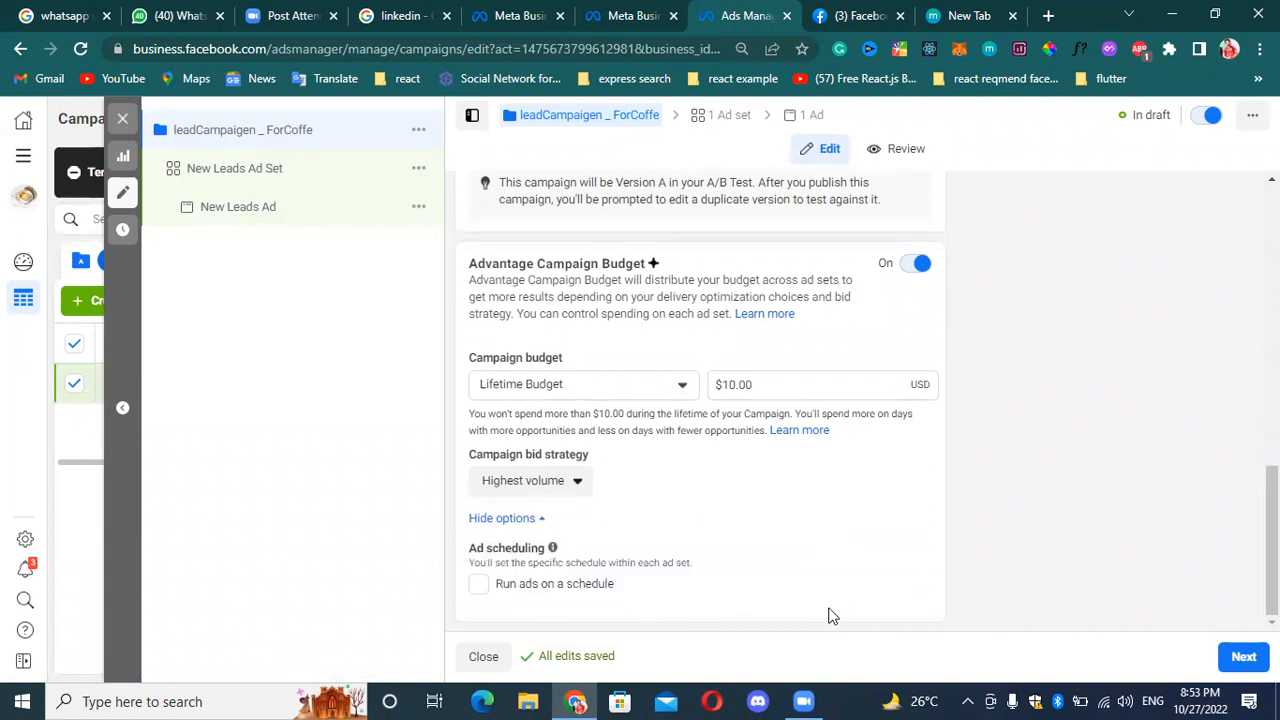
pyautogui.click(530, 522)
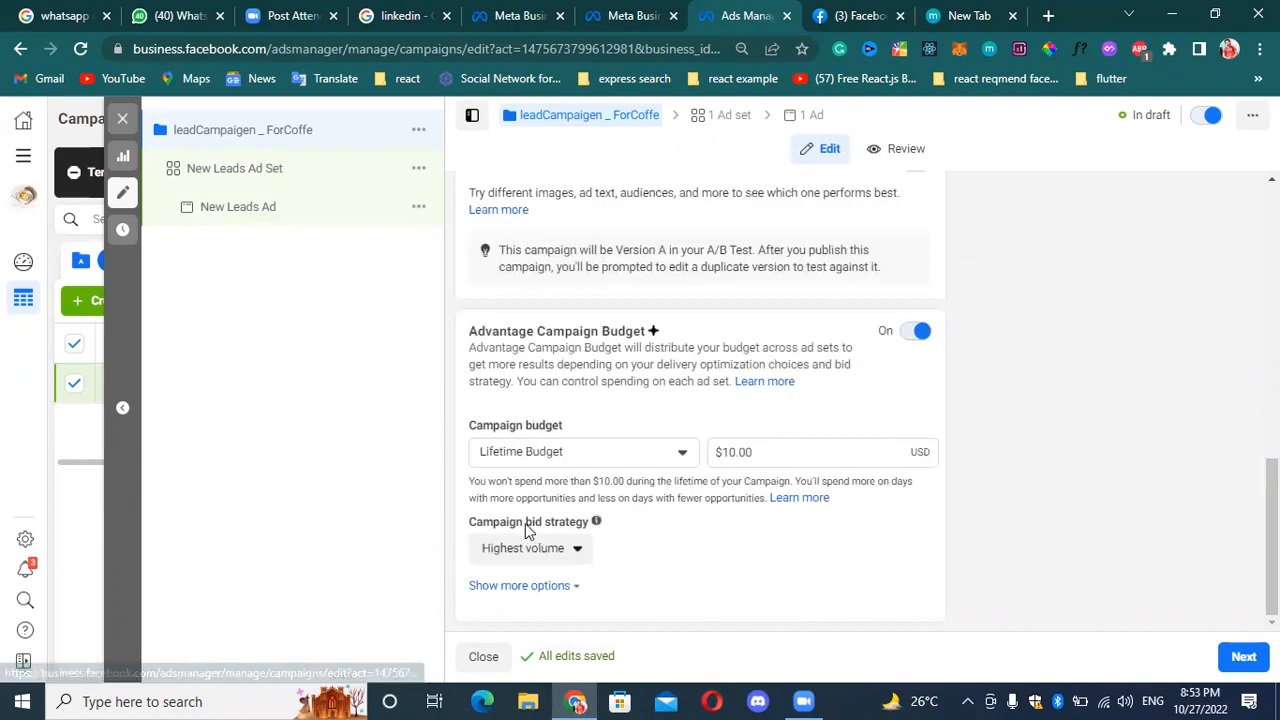
pyautogui.click(534, 587)
pyautogui.click(478, 584)
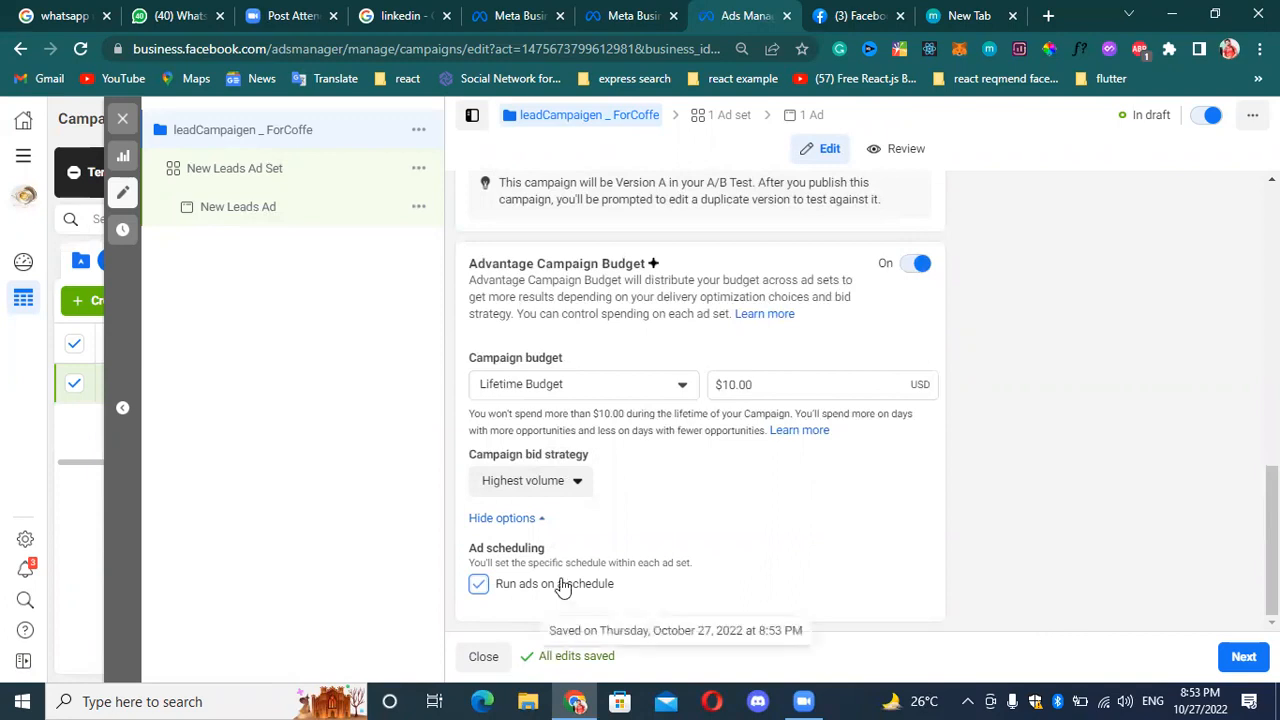
pyautogui.scroll(3, 600, 570)
pyautogui.scroll(-3, 597, 567)
pyautogui.scroll(10, 588, 537)
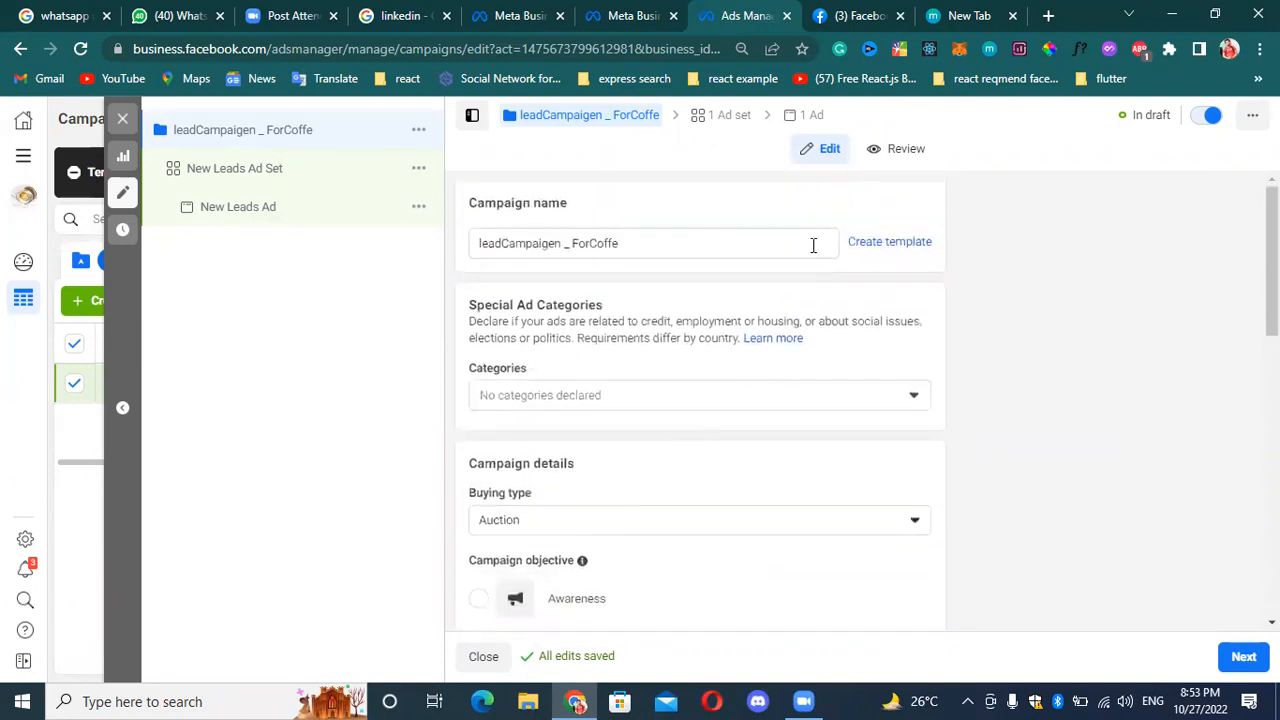
pyautogui.scroll(-10, 814, 250)
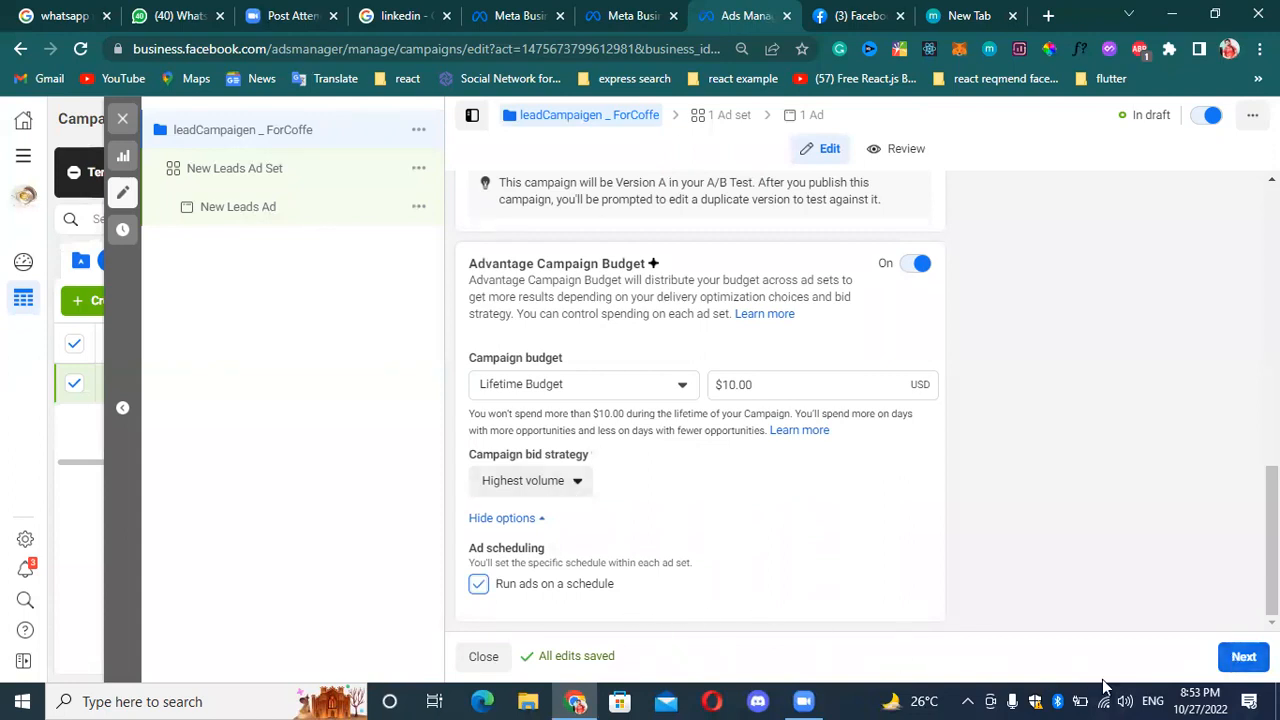
# Proceed to the ad set settings and rename the ad set as leadsAD.
pyautogui.click(1243, 657)
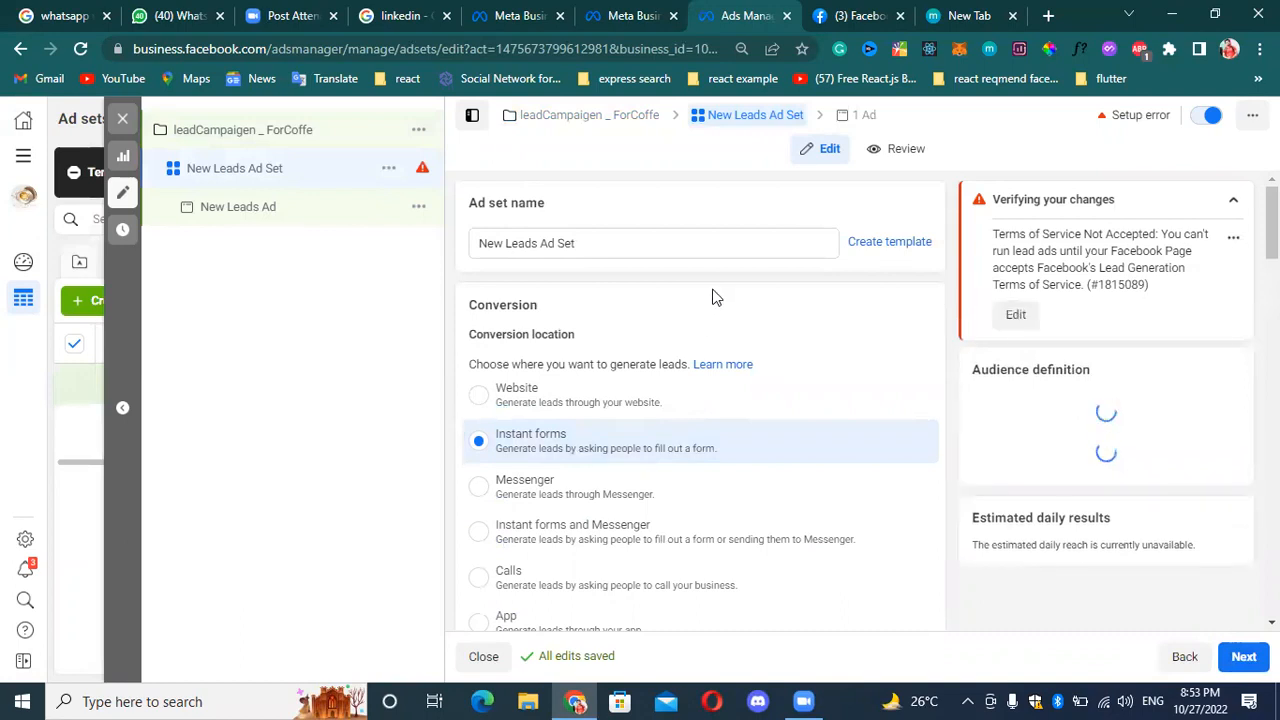
pyautogui.click(643, 249)
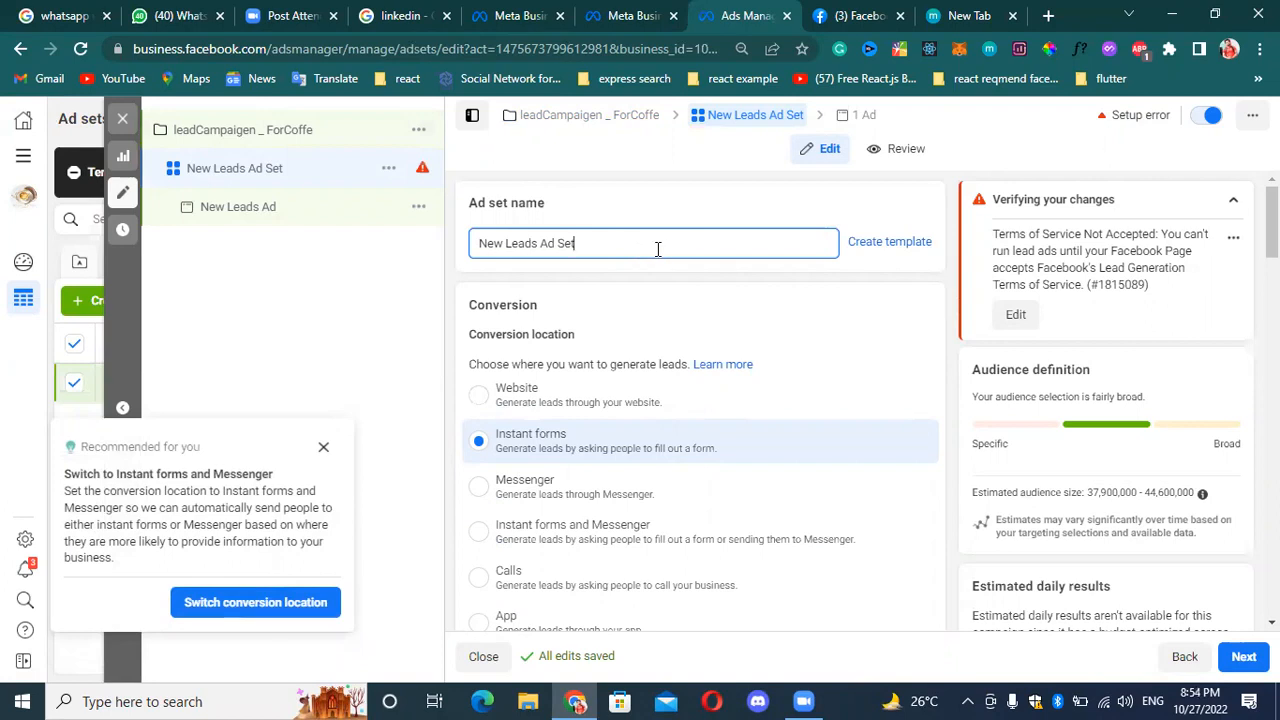
pyautogui.hotkey('ctrl', 'BackSpace')
pyautogui.hotkey('ctrl', 'BackSpace')
pyautogui.hotkey('ctrl', 'BackSpace')
pyautogui.hotkey('ctrl', 'BackSpace')
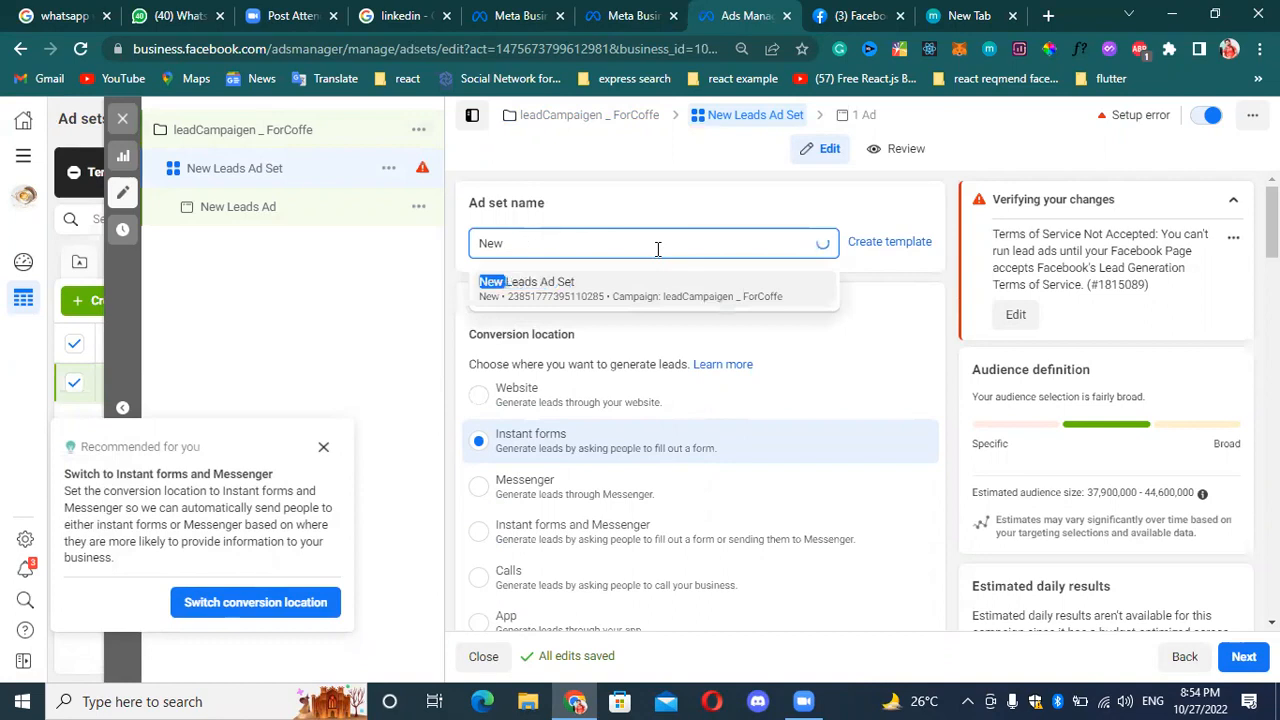
pyautogui.write('leads')
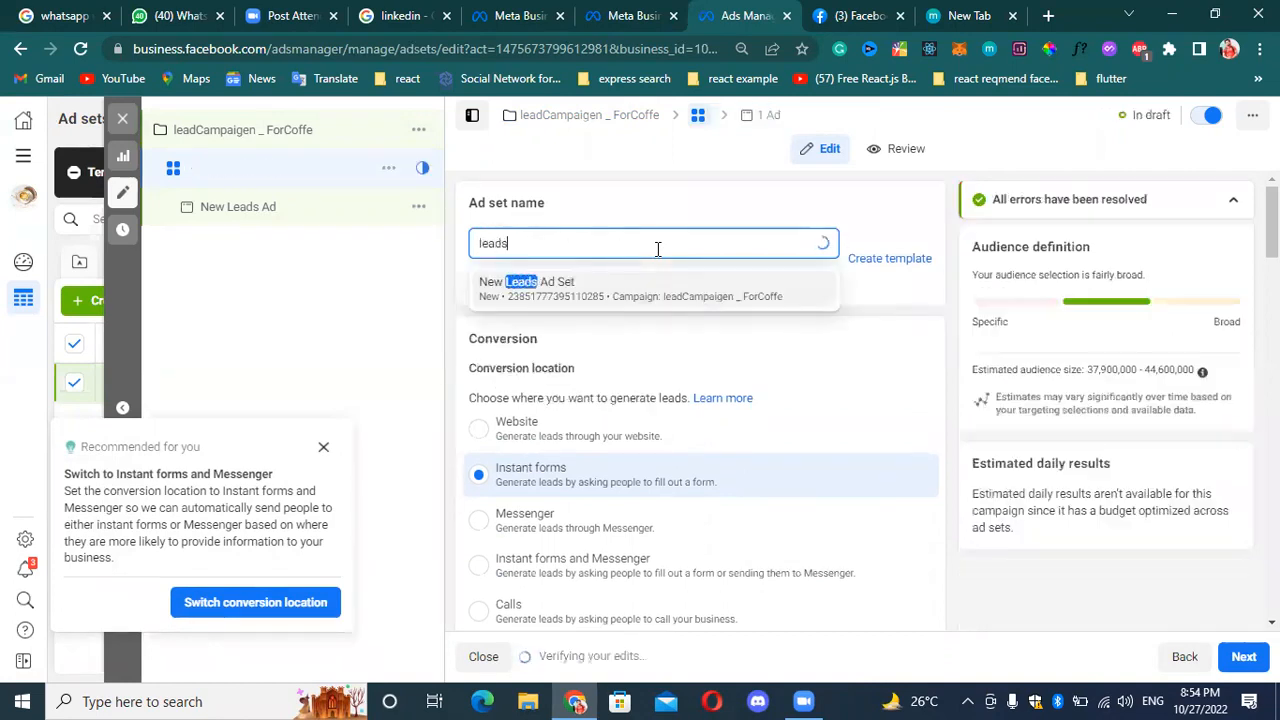
pyautogui.write('AD')
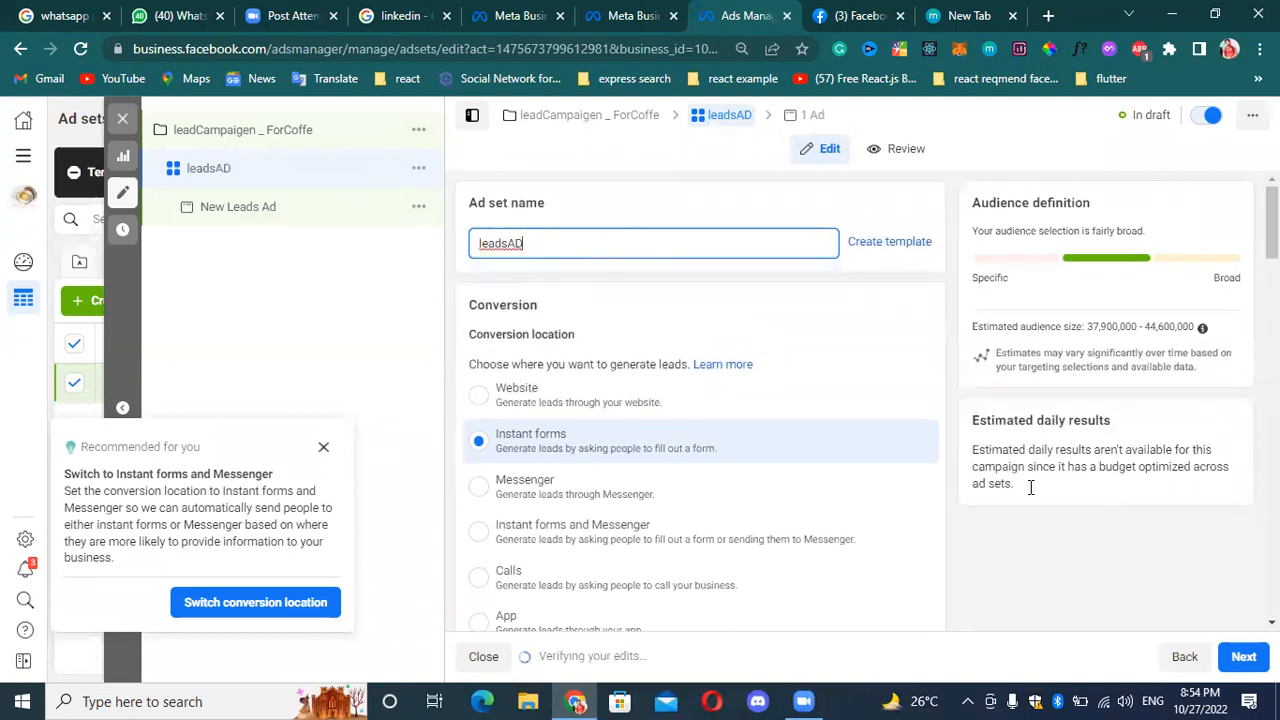
# Review the ad set's conversion location options, such as Website, Instant forms, Messenger, Calls and App.
pyautogui.scroll(-3, 722, 346)
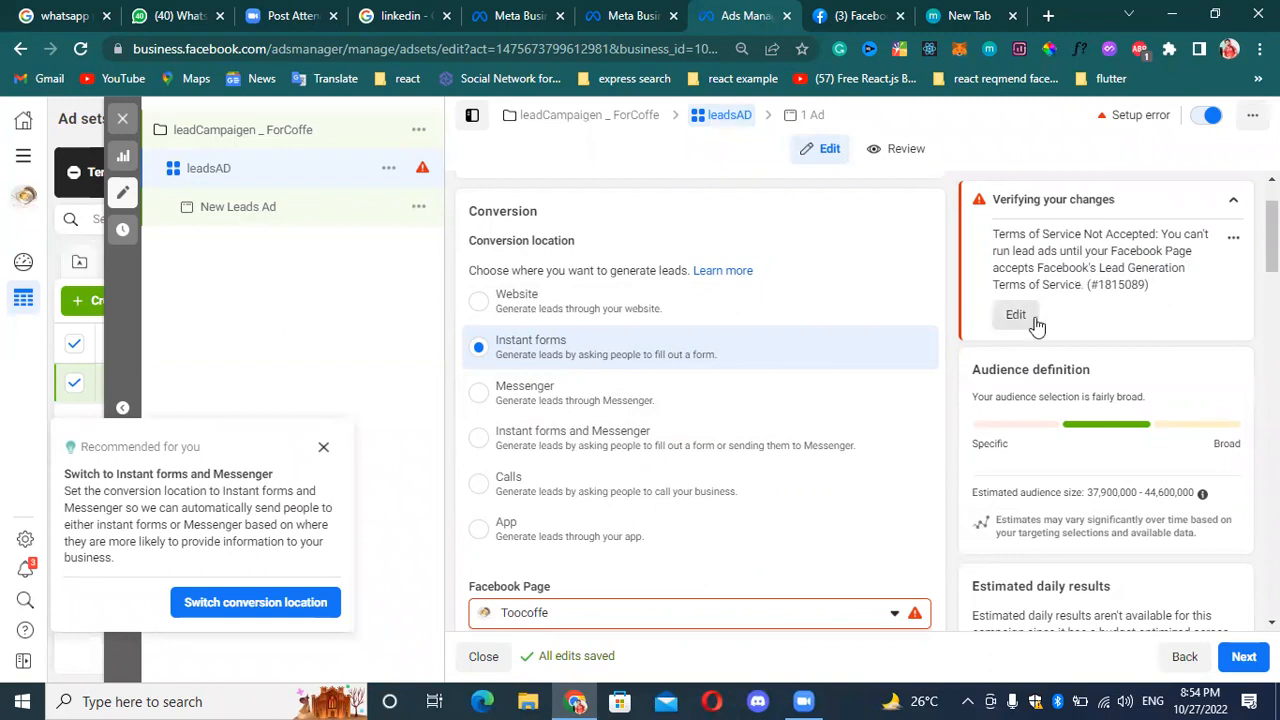
pyautogui.scroll(1, 926, 274)
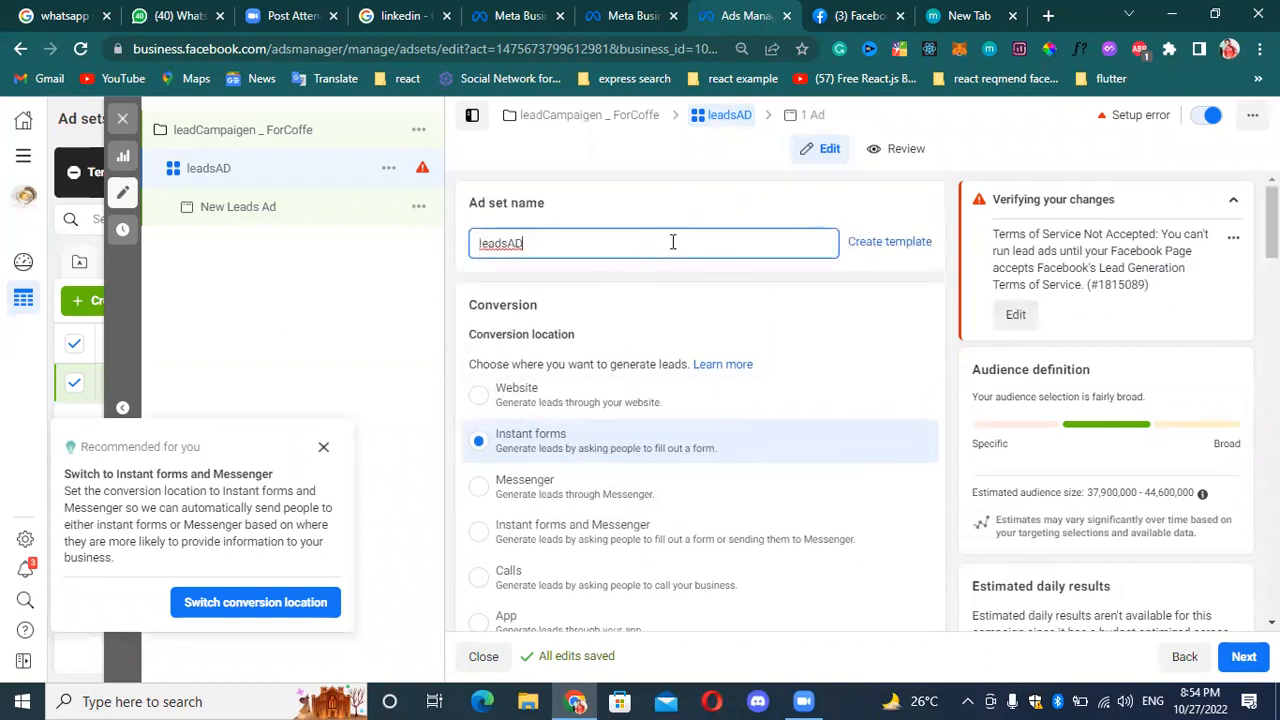
pyautogui.scroll(-1, 542, 460)
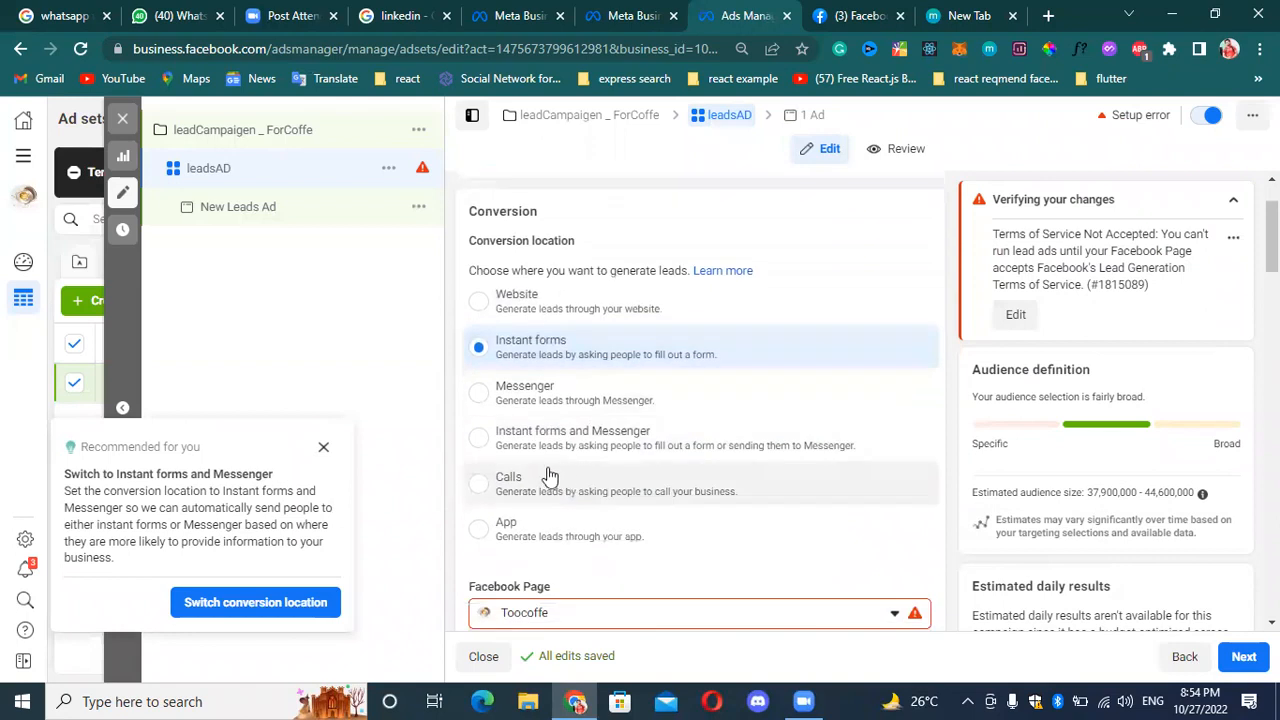
pyautogui.scroll(1, 568, 374)
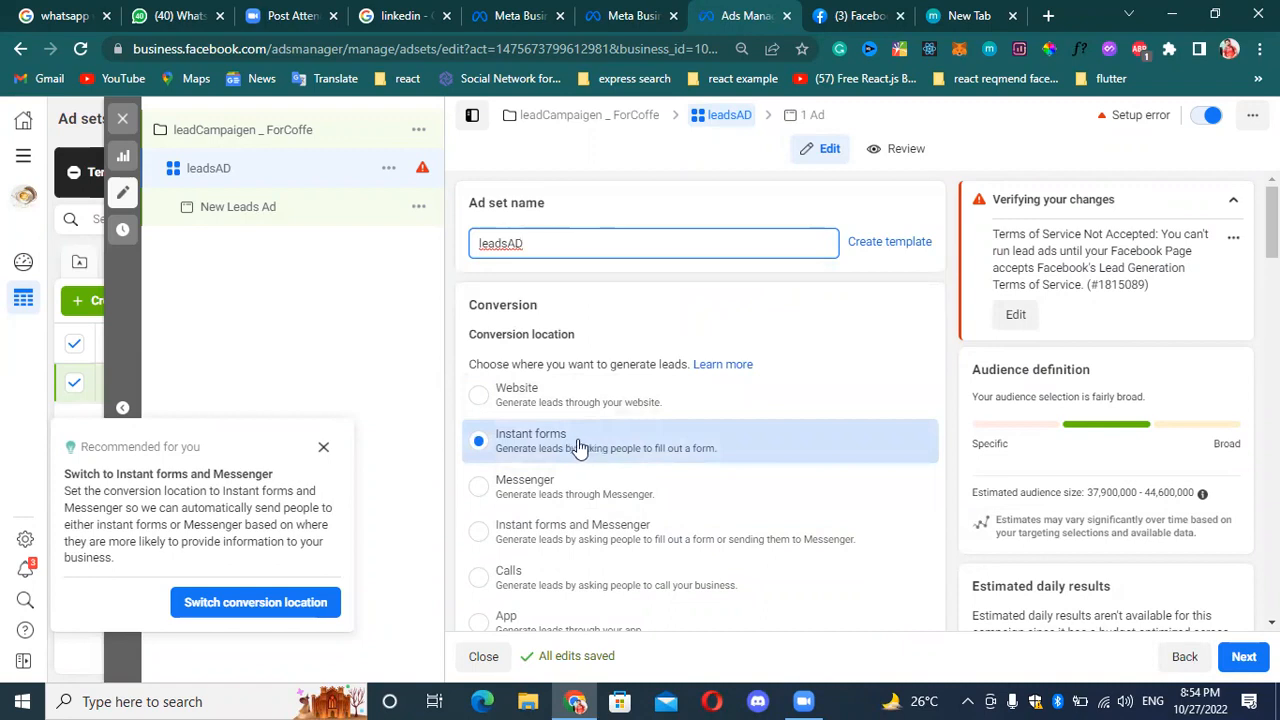
pyautogui.scroll(-1, 559, 500)
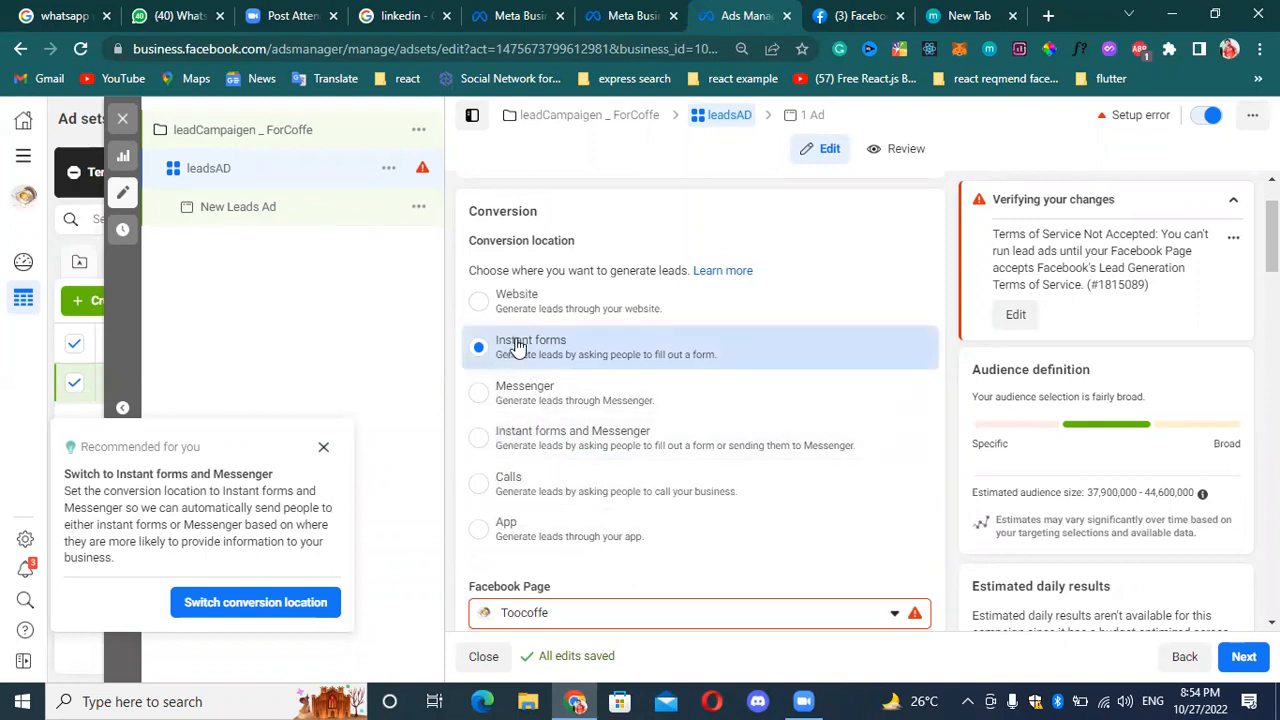
# Examine the estimated audience size and dismiss the recommendation to switch to Instant forms and Messenger.
pyautogui.scroll(2, 510, 345)
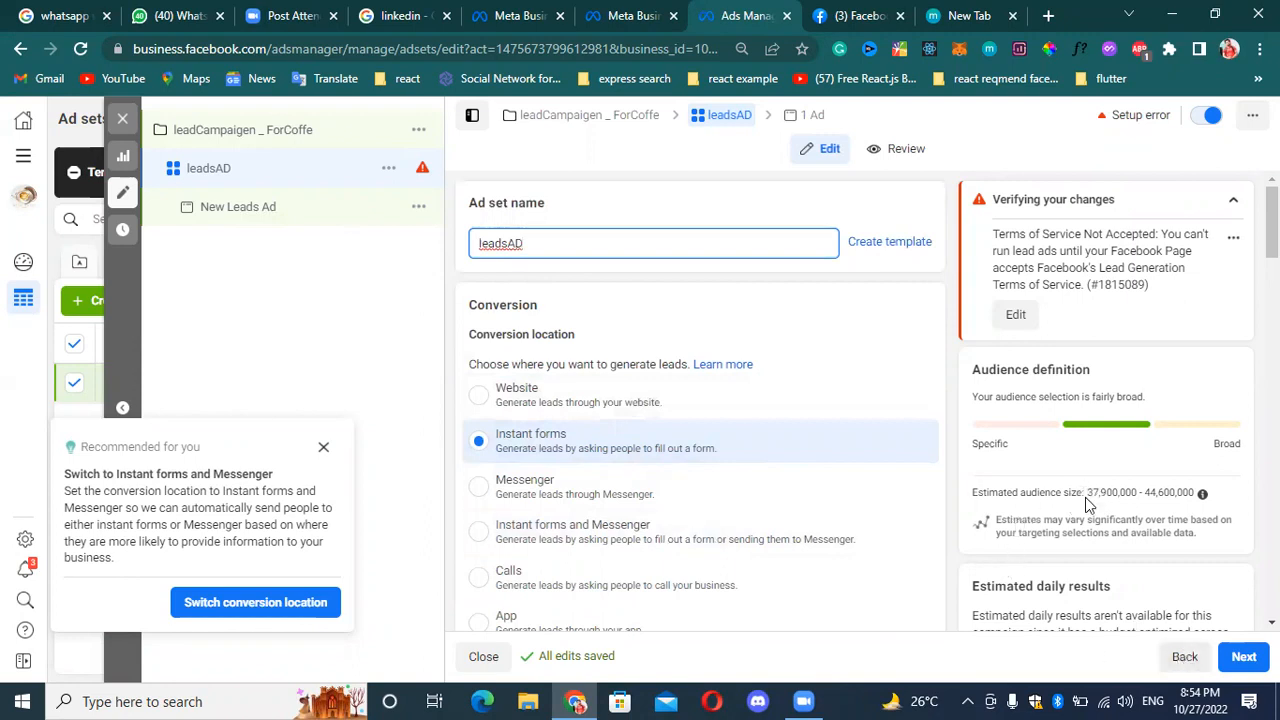
pyautogui.moveTo(1090, 499); pyautogui.dragTo(1209, 499)
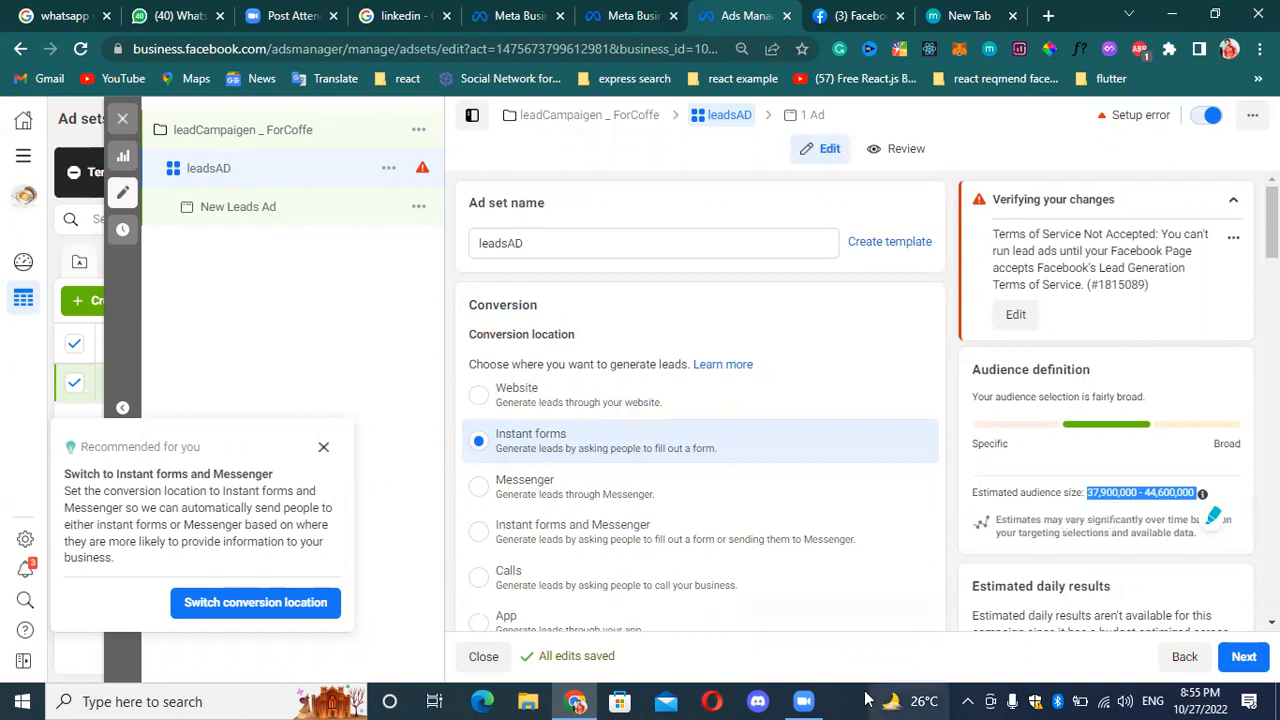
pyautogui.scroll(-2, 1200, 500)
pyautogui.scroll(2, 1180, 432)
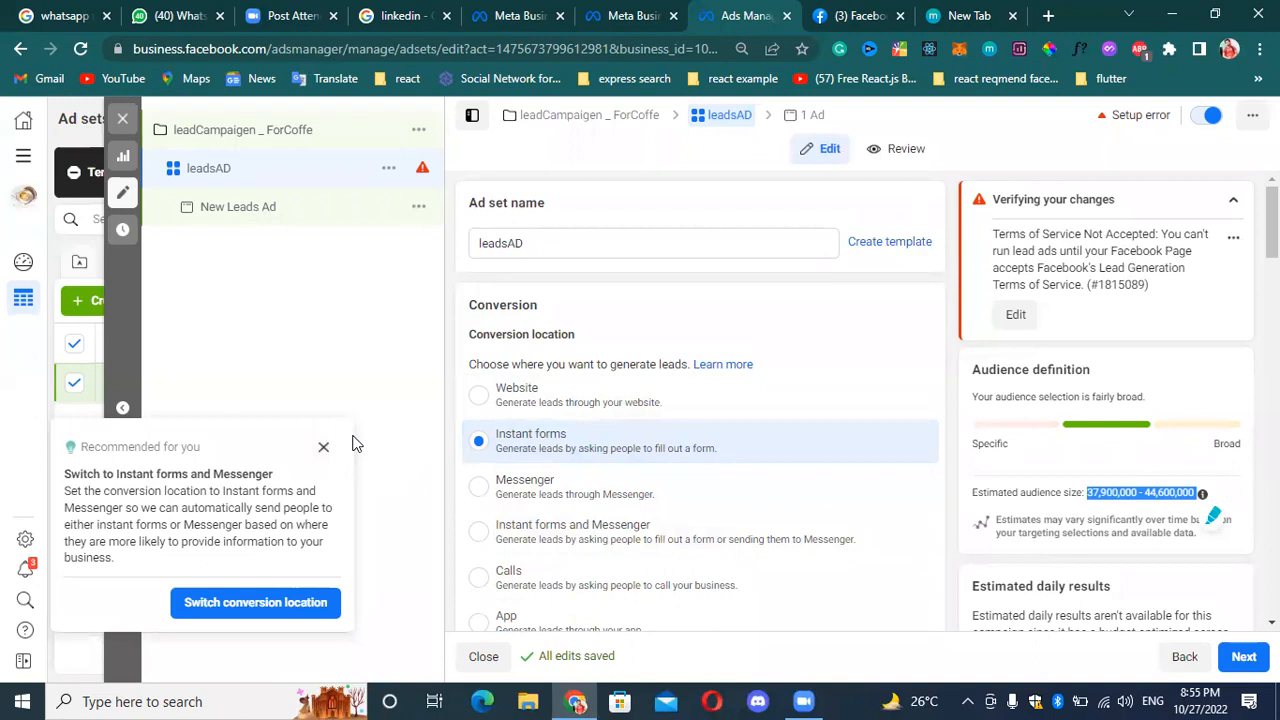
pyautogui.click(414, 385)
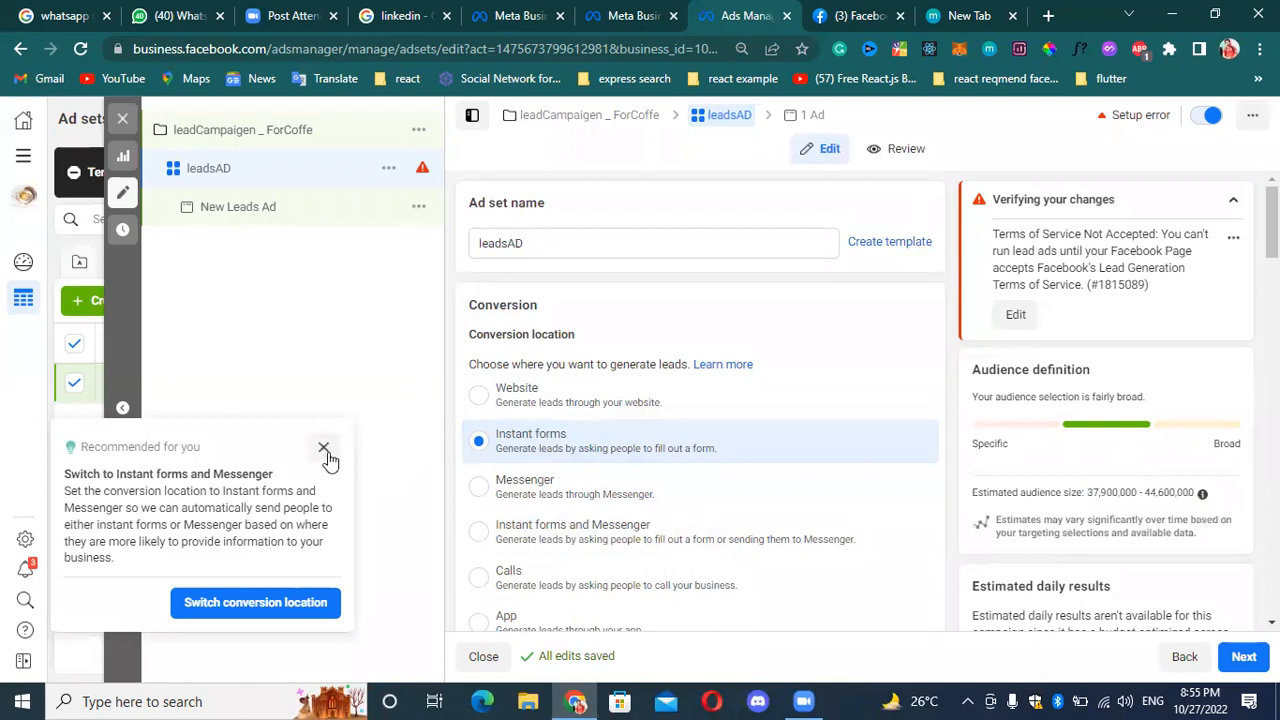
pyautogui.click(323, 449)
# Try Website and Messenger as the ad set's conversion location, and return it to Instant forms.
pyautogui.scroll(-3, 628, 527)
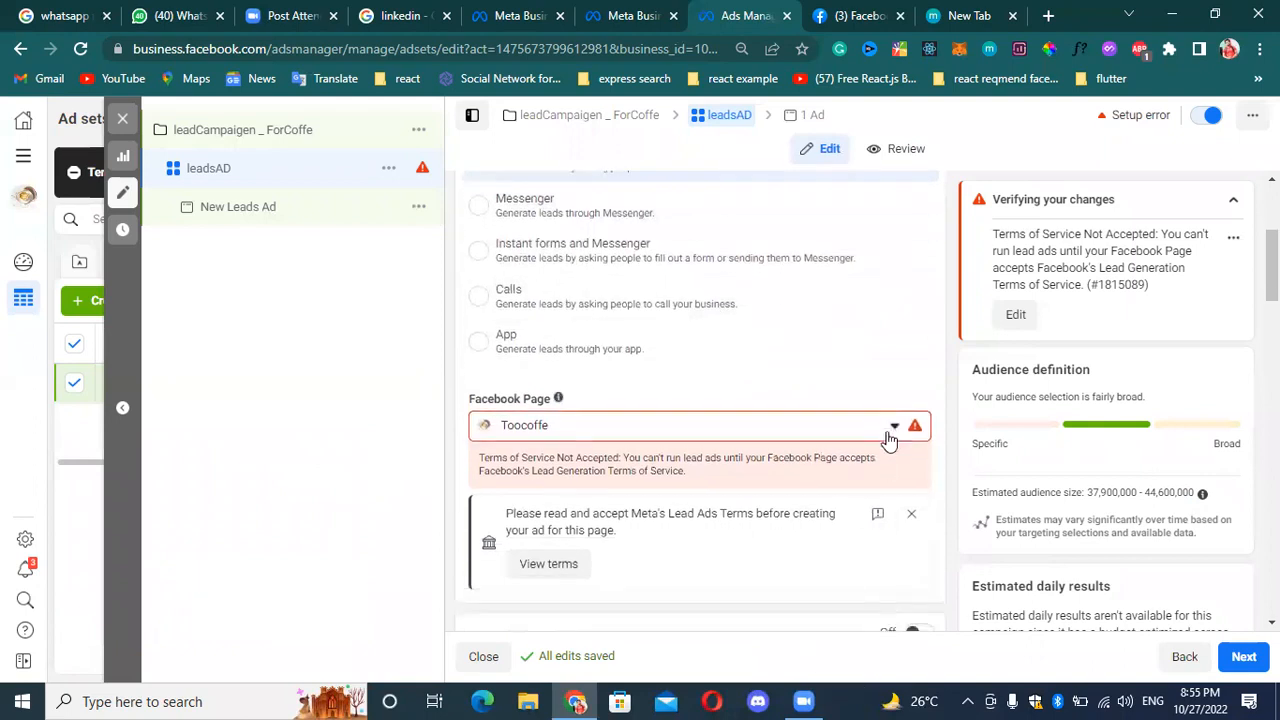
pyautogui.scroll(-1, 880, 491)
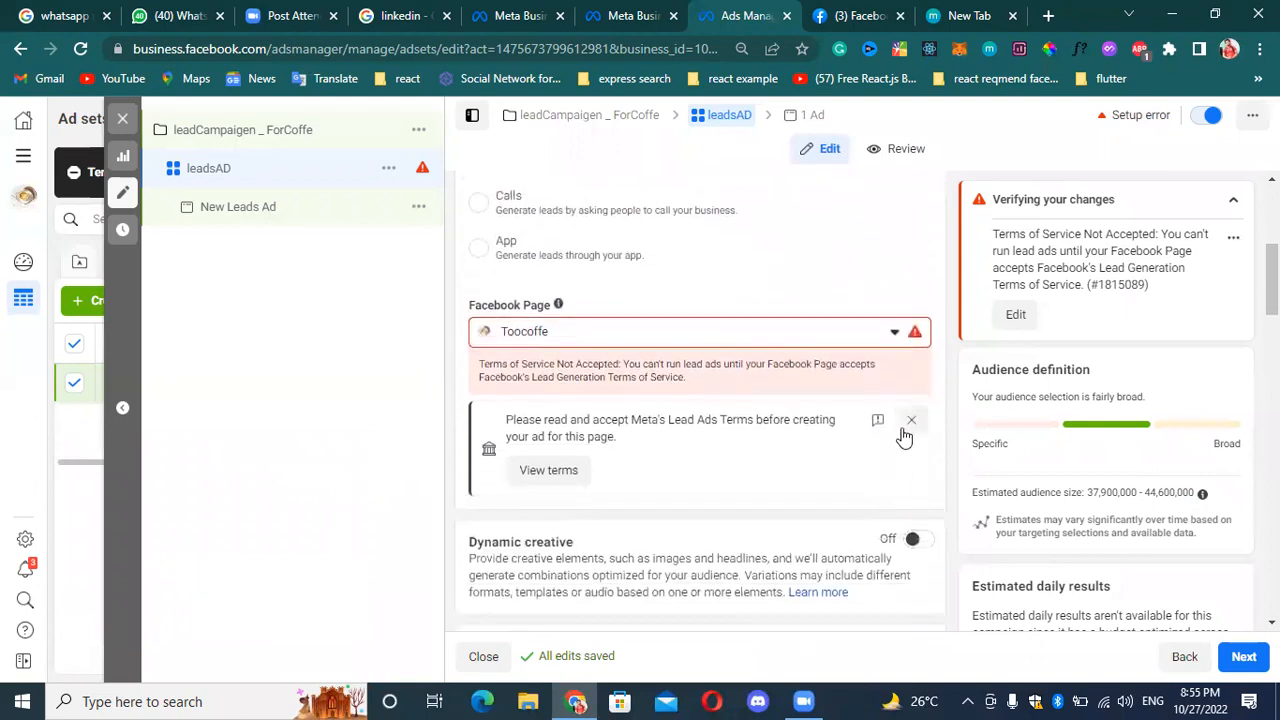
pyautogui.scroll(3, 890, 420)
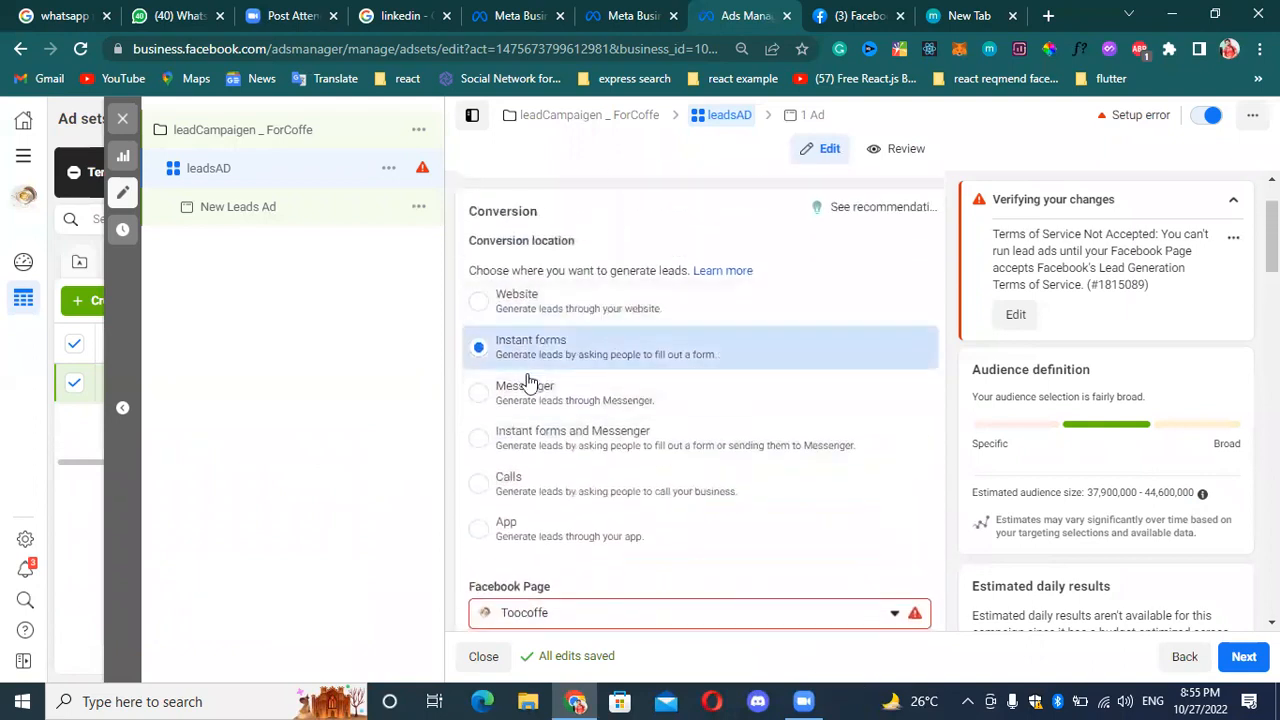
pyautogui.click(510, 306)
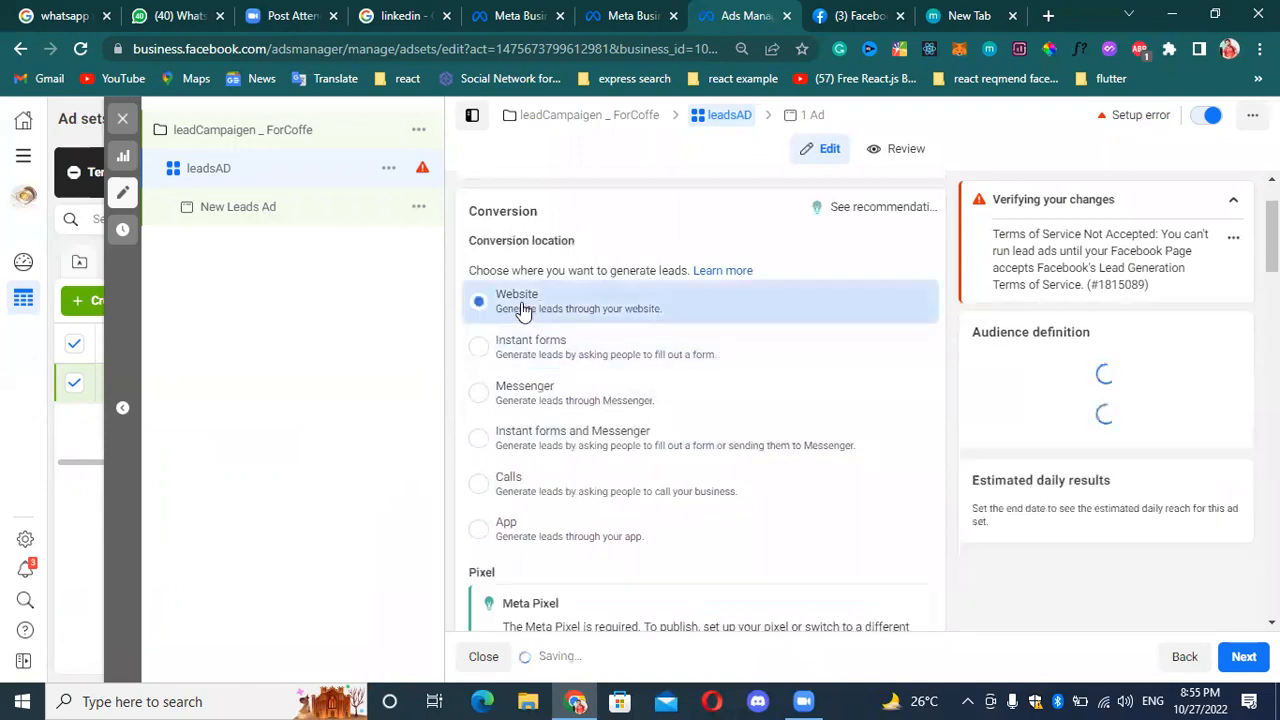
pyautogui.click(545, 398)
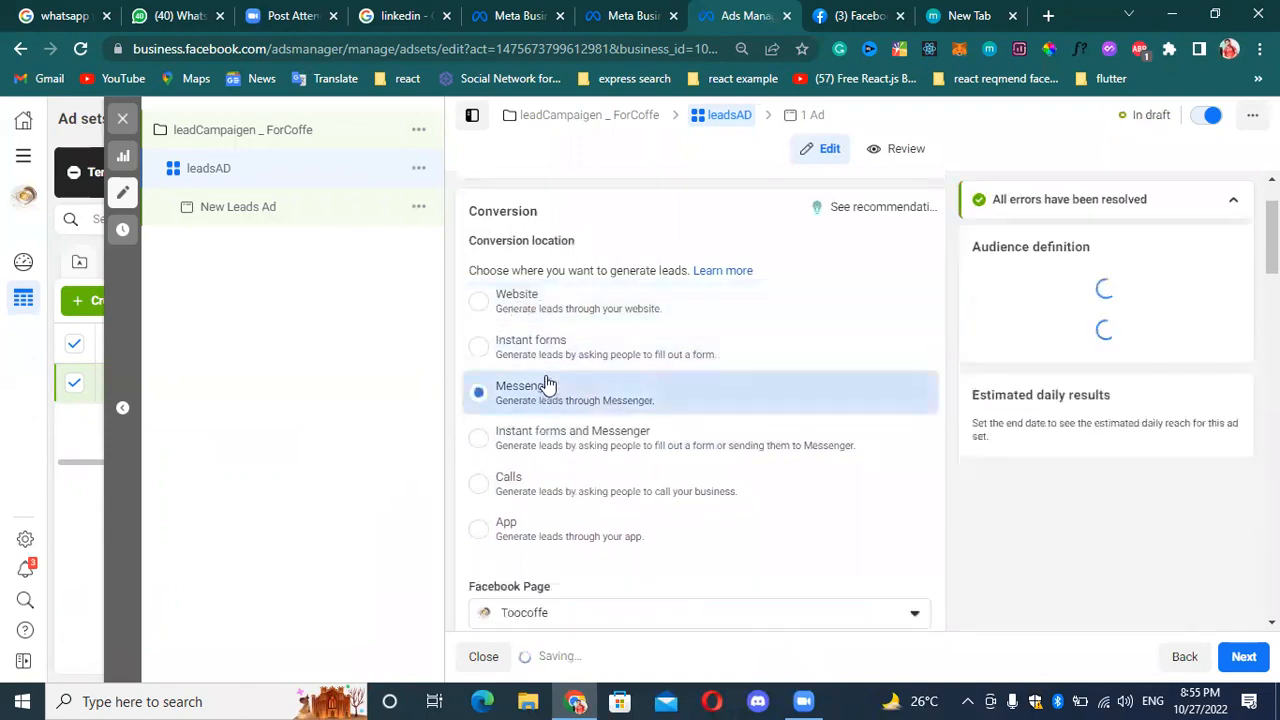
pyautogui.click(522, 318)
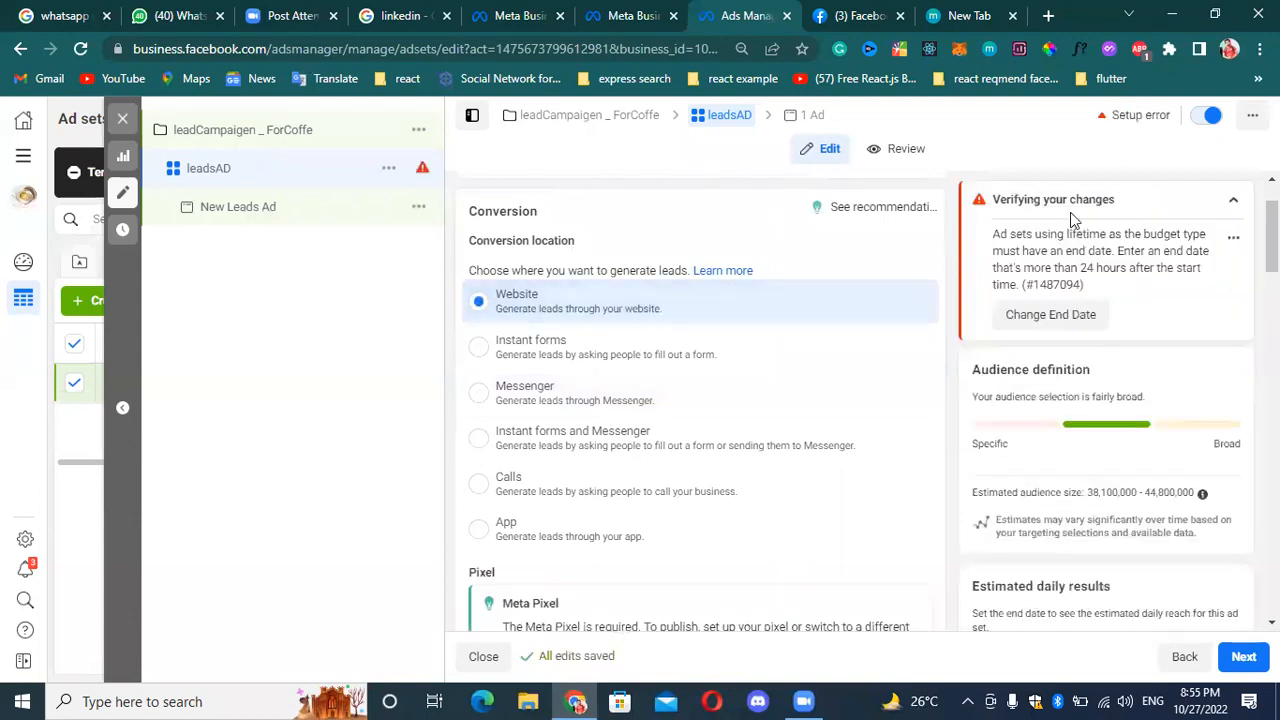
pyautogui.click(507, 362)
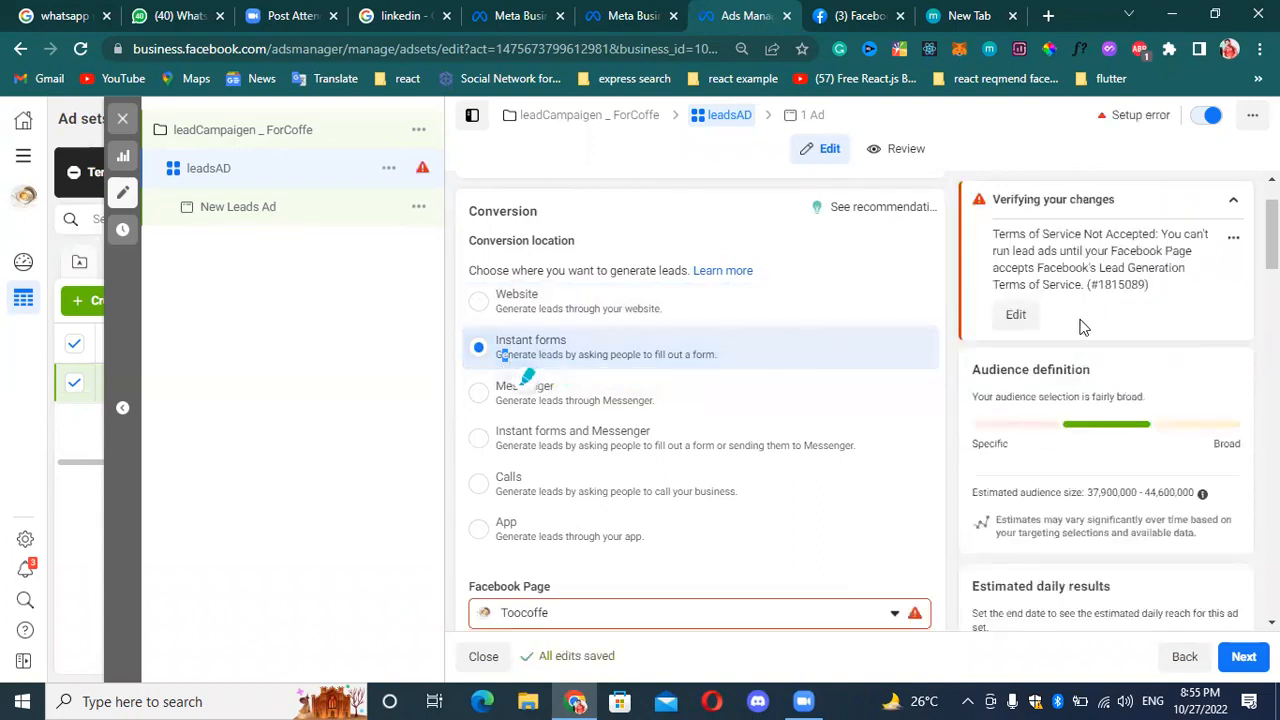
# Change the ad set's Facebook Page to TEPSMentor from the personal pages.
pyautogui.scroll(-1, 650, 470)
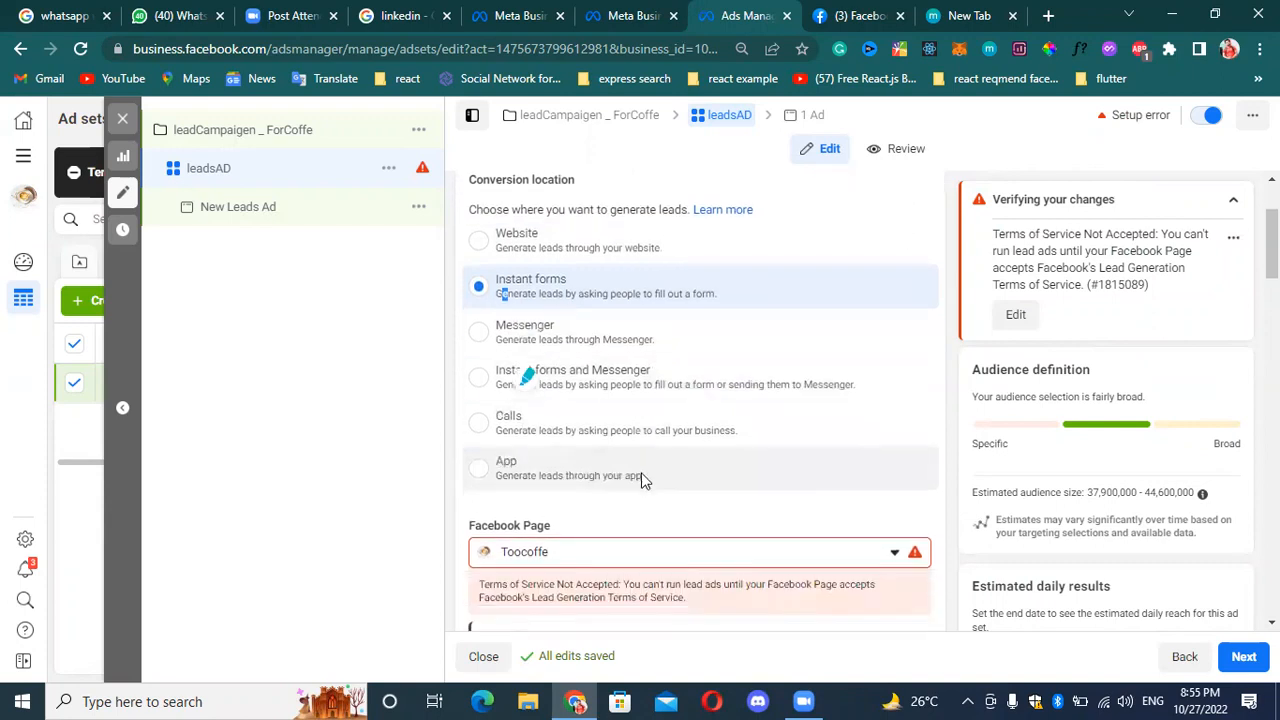
pyautogui.scroll(-2, 640, 480)
pyautogui.click(895, 430)
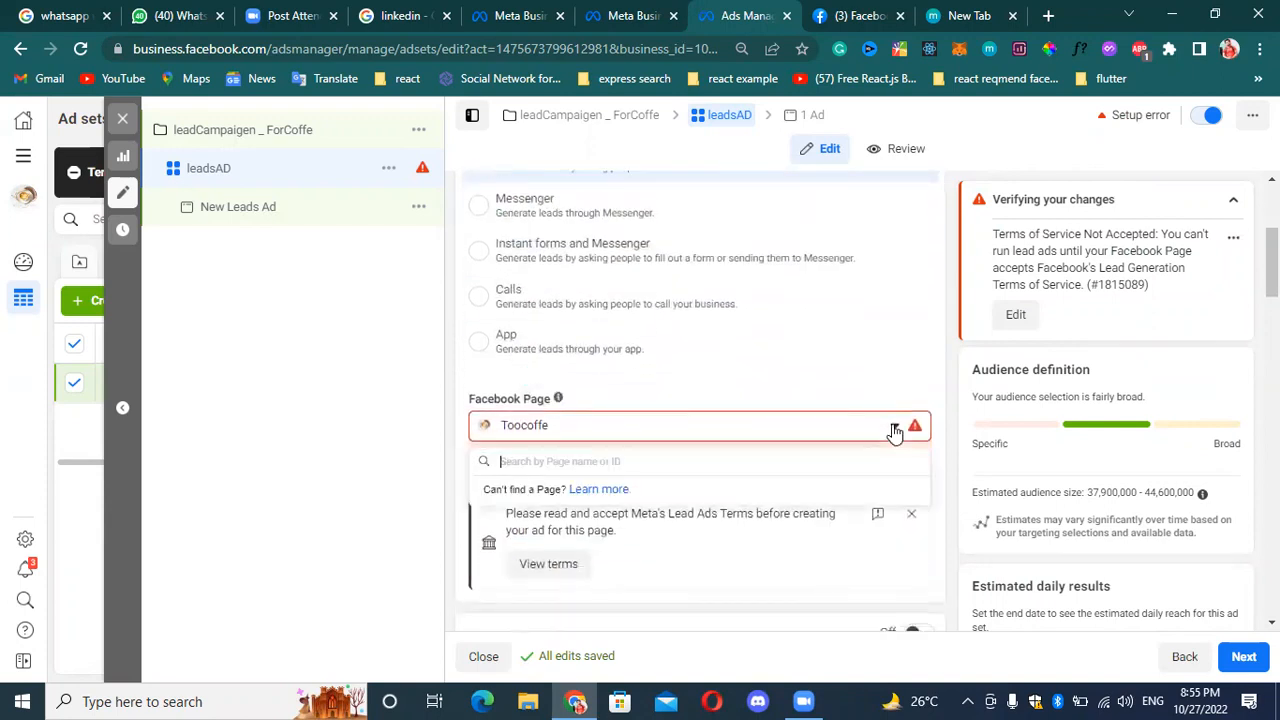
pyautogui.click(895, 430)
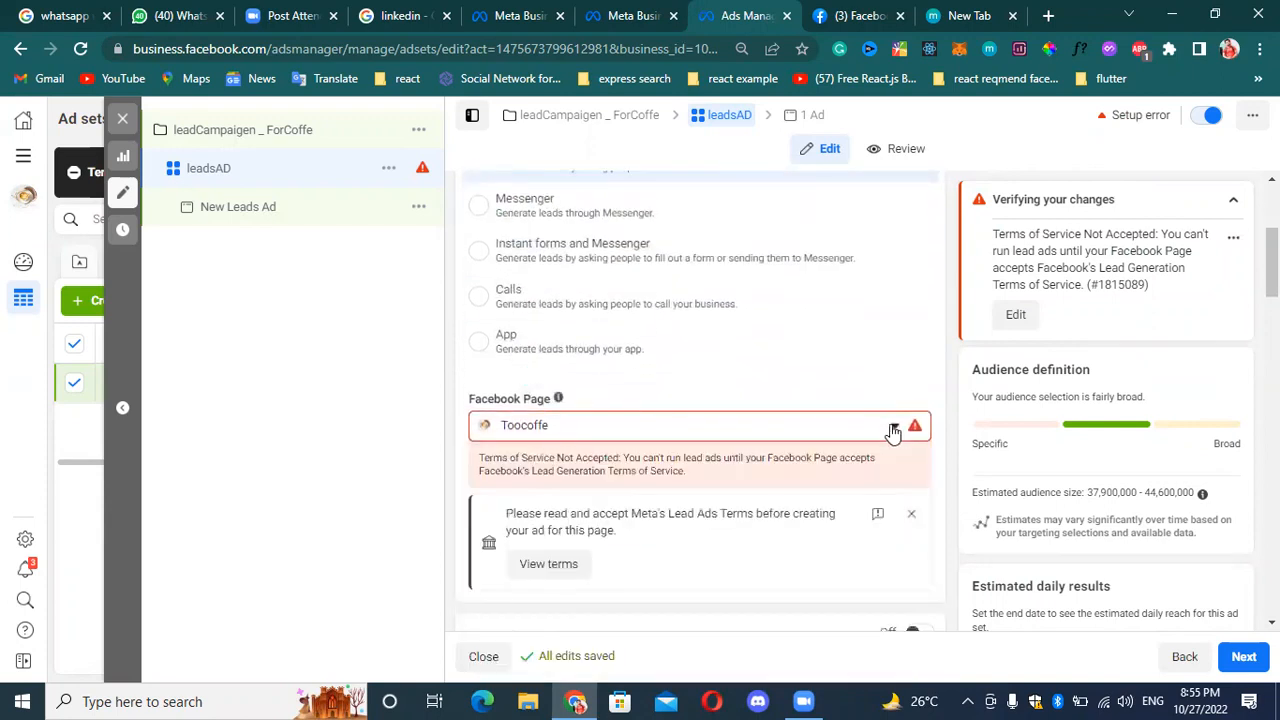
pyautogui.scroll(-3, 890, 425)
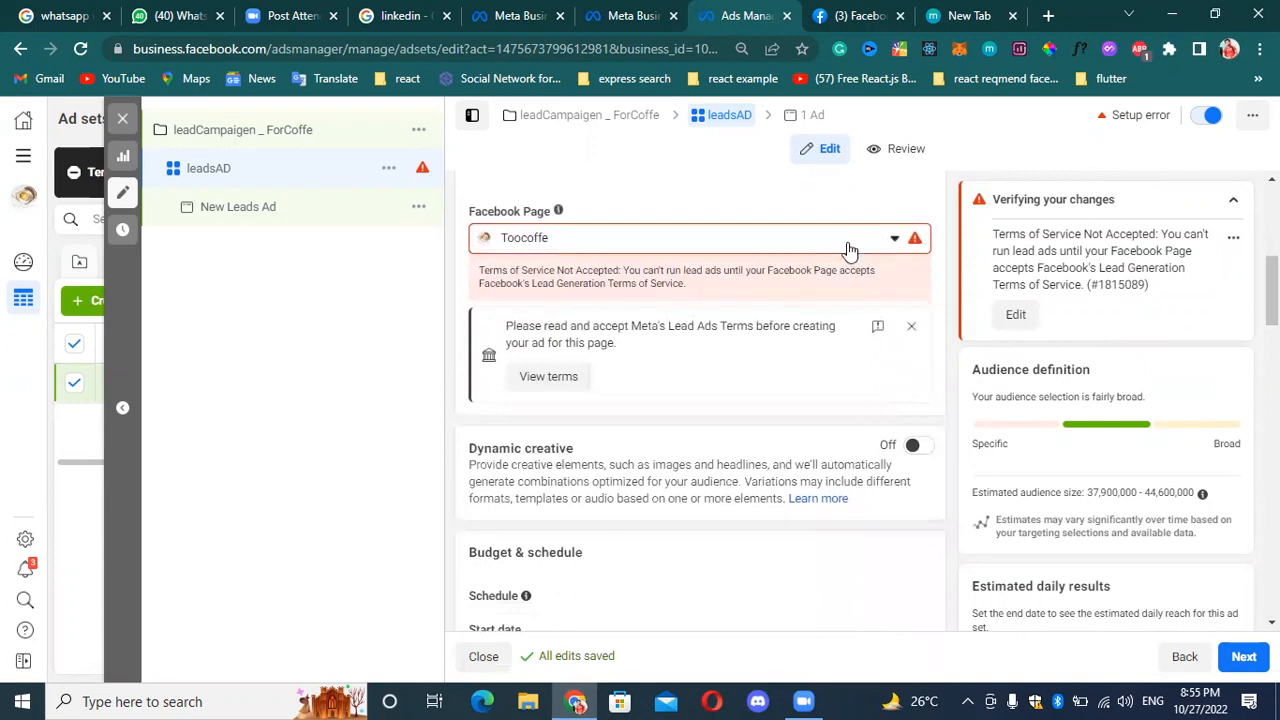
pyautogui.click(891, 239)
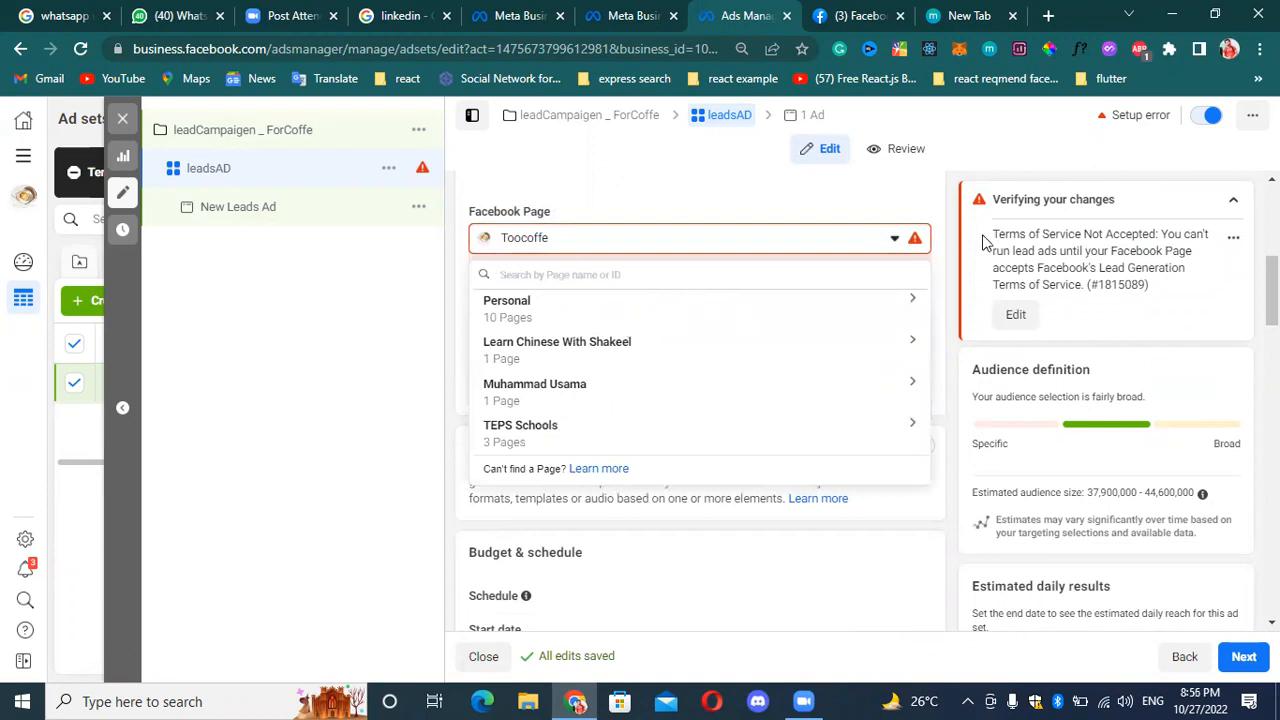
pyautogui.click(897, 303)
pyautogui.scroll(-3, 620, 415)
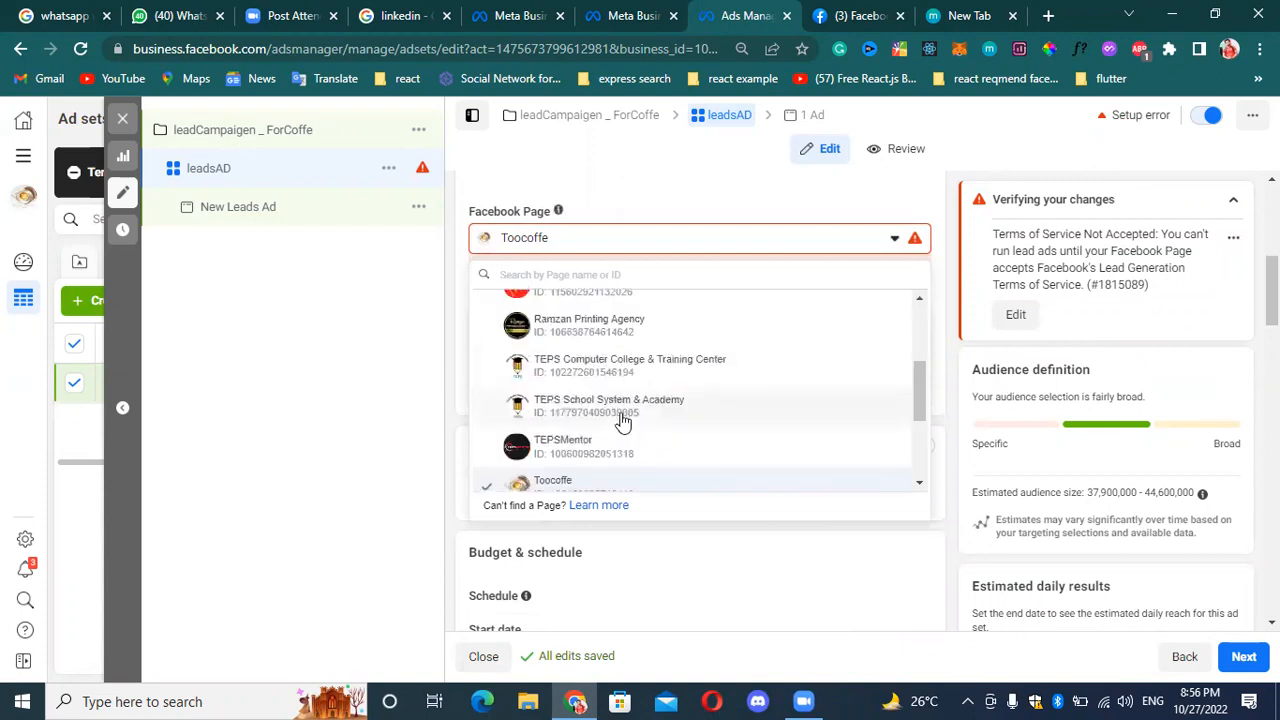
pyautogui.scroll(-2, 605, 396)
pyautogui.click(591, 362)
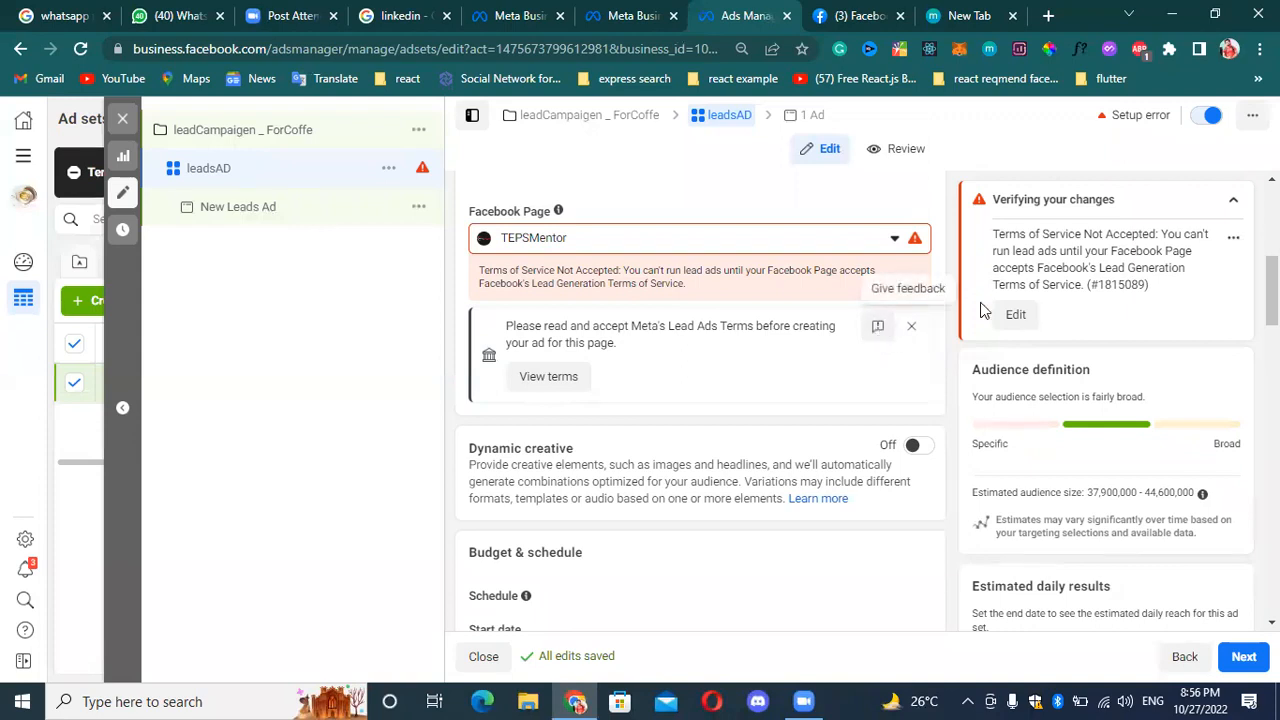
# Switch the ad set's Facebook Page back to Toocoffe from the personal pages.
pyautogui.click(893, 248)
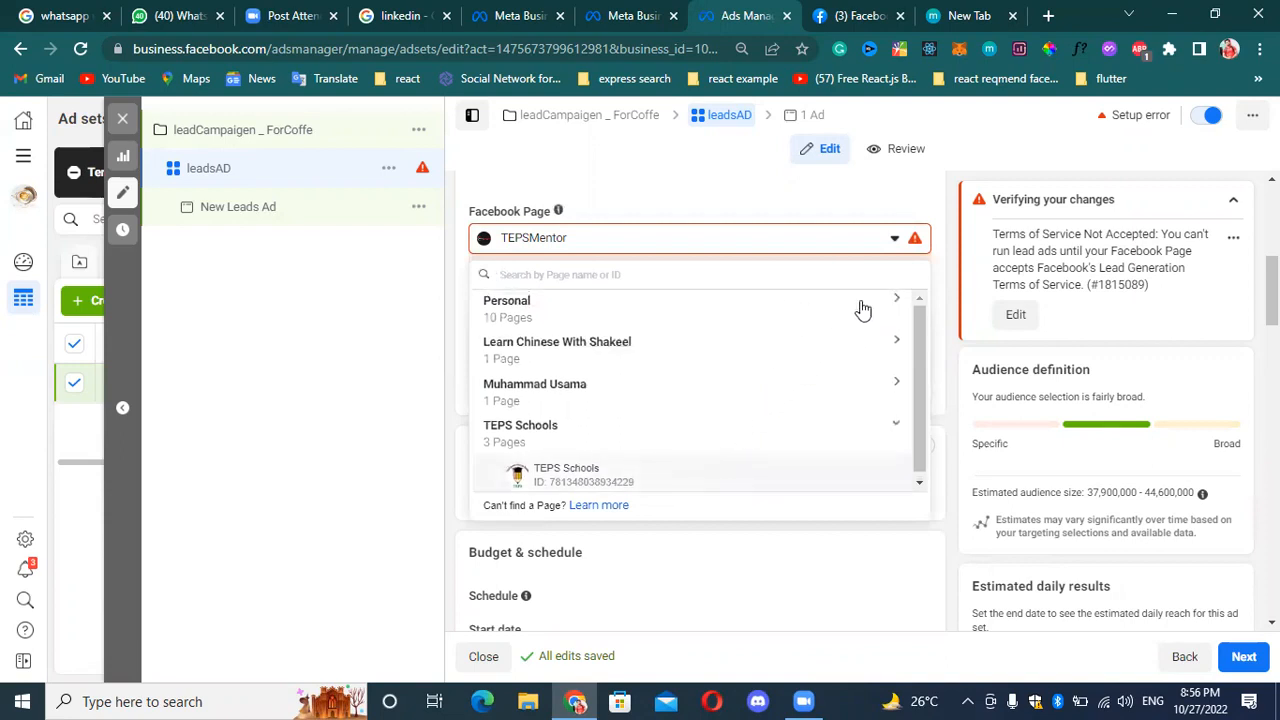
pyautogui.scroll(-1, 730, 420)
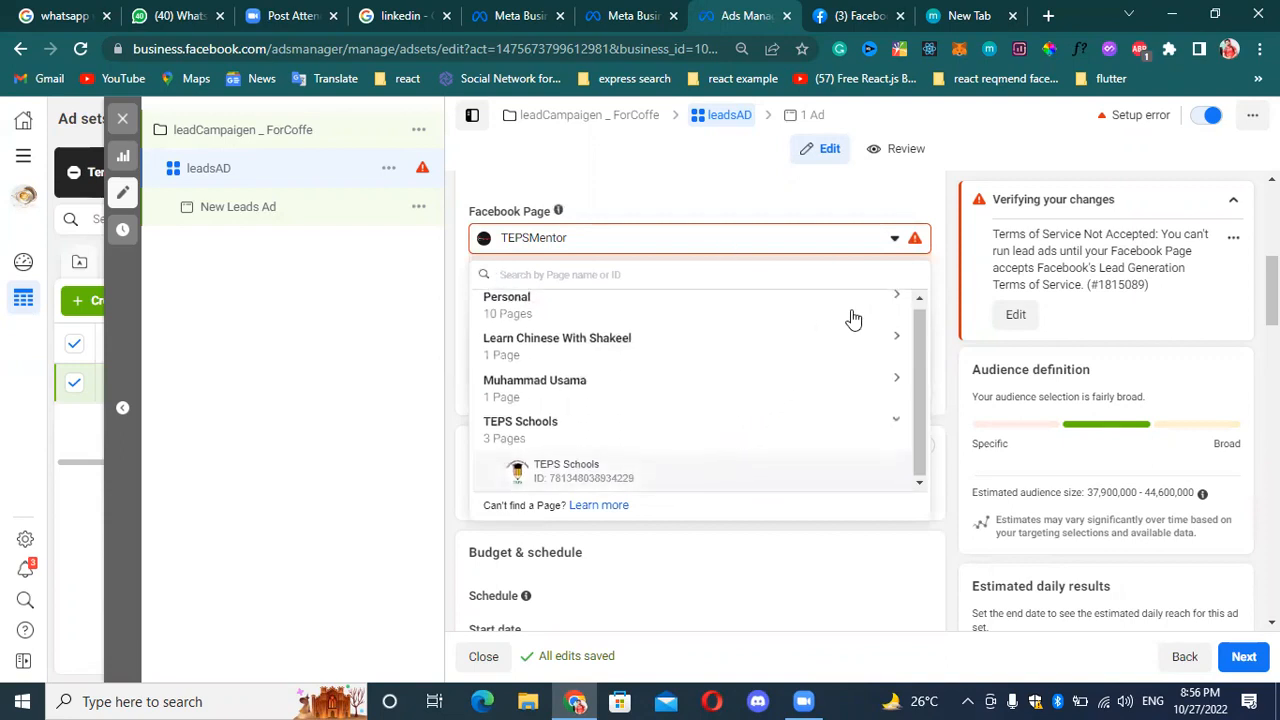
pyautogui.scroll(1, 926, 345)
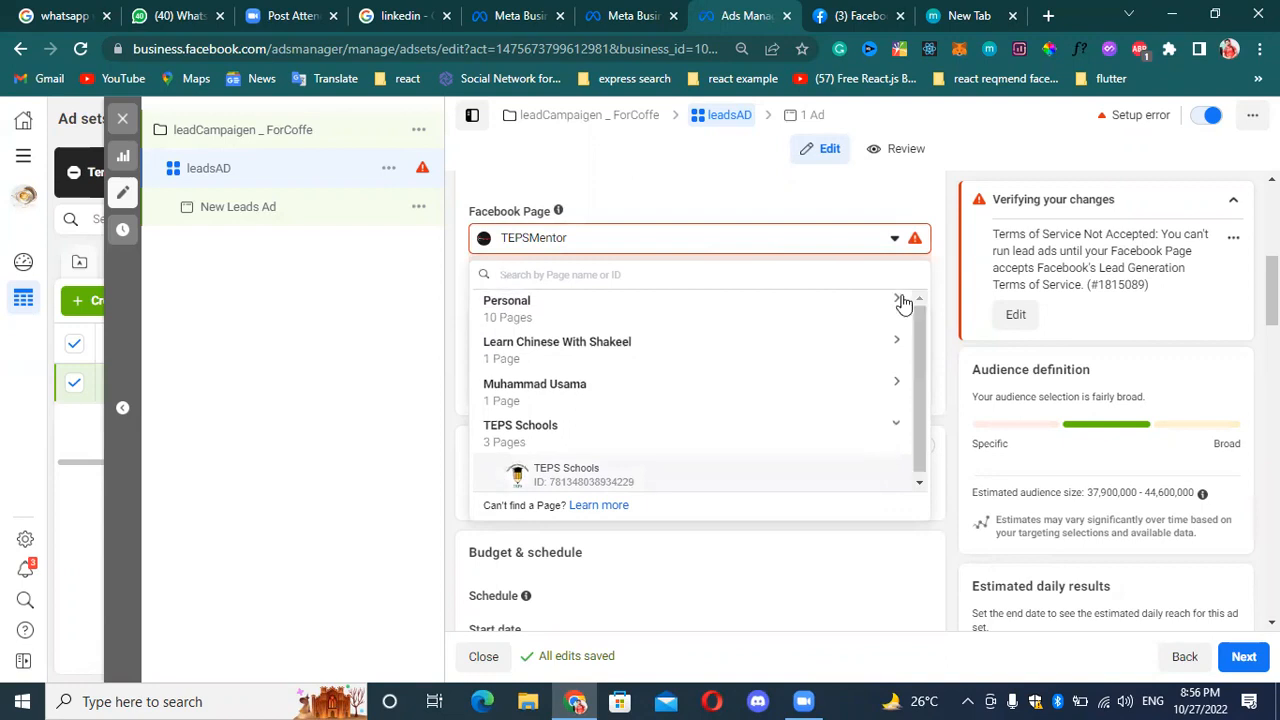
pyautogui.click(903, 307)
pyautogui.scroll(-3, 660, 400)
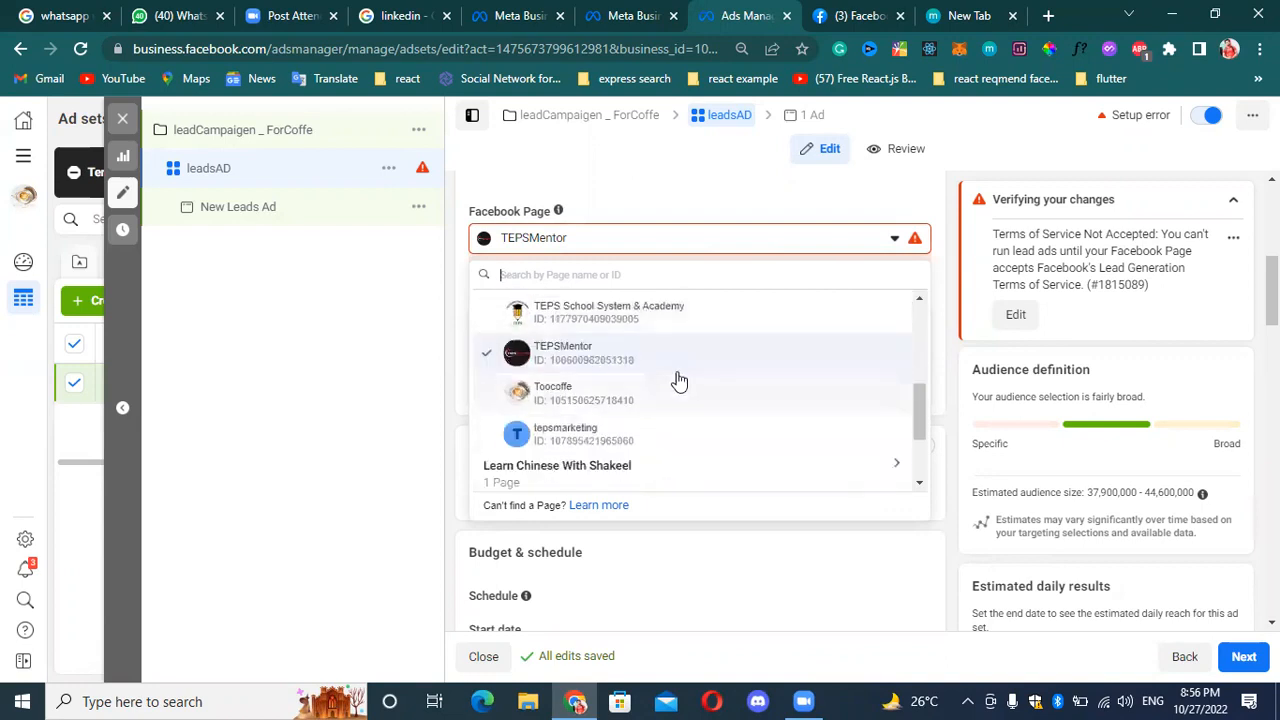
pyautogui.click(662, 398)
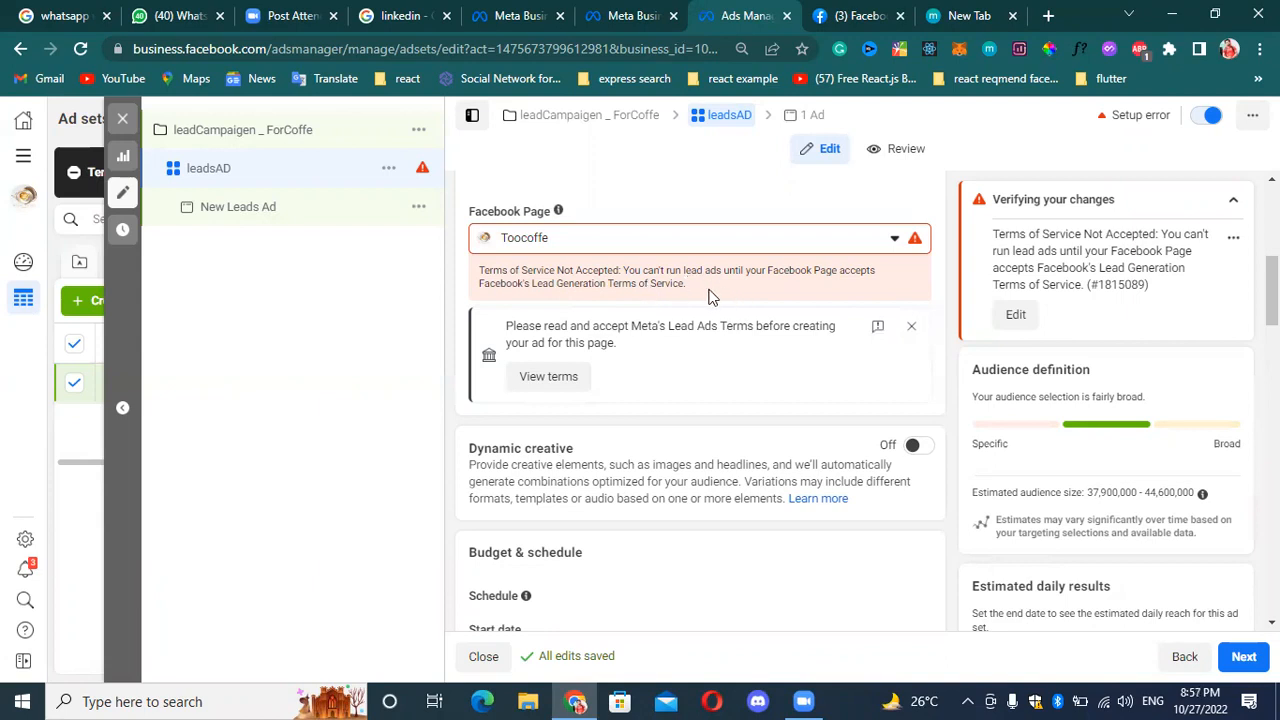
# Dismiss the Lead Ads Terms notice below the ad set's Facebook Page selection.
pyautogui.scroll(5, 777, 294)
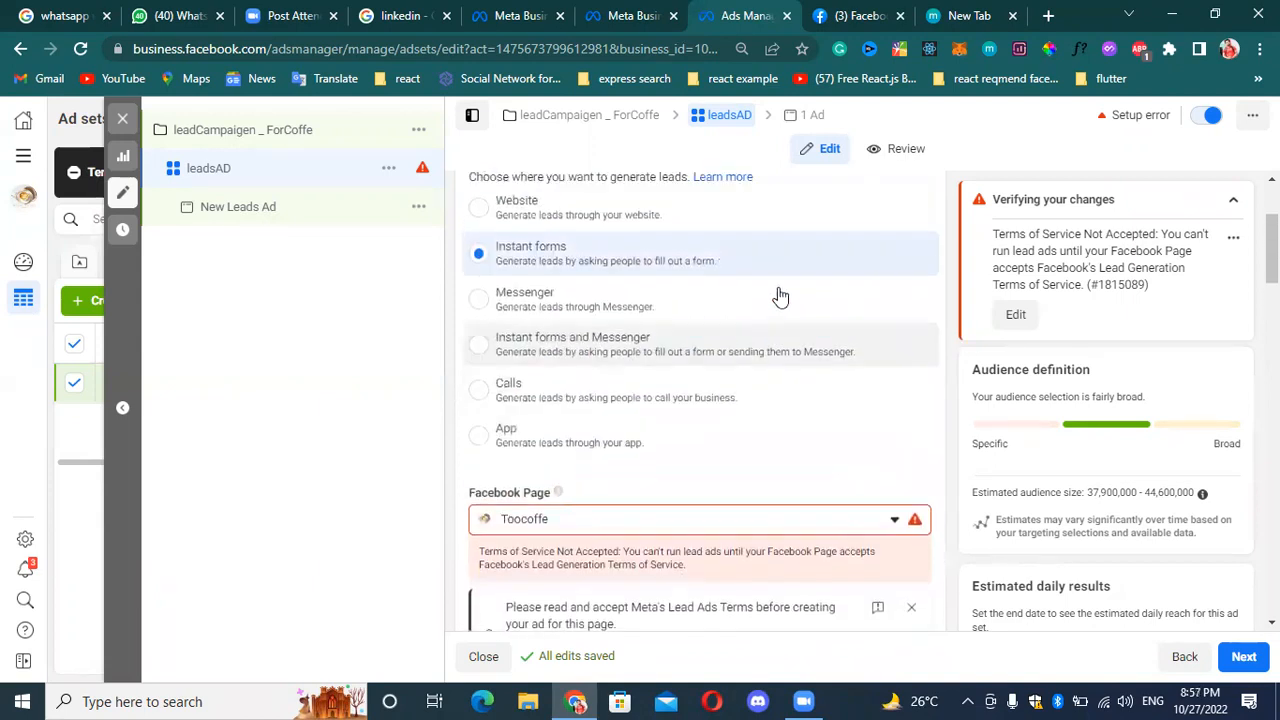
pyautogui.scroll(-3, 660, 443)
pyautogui.scroll(-3, 690, 400)
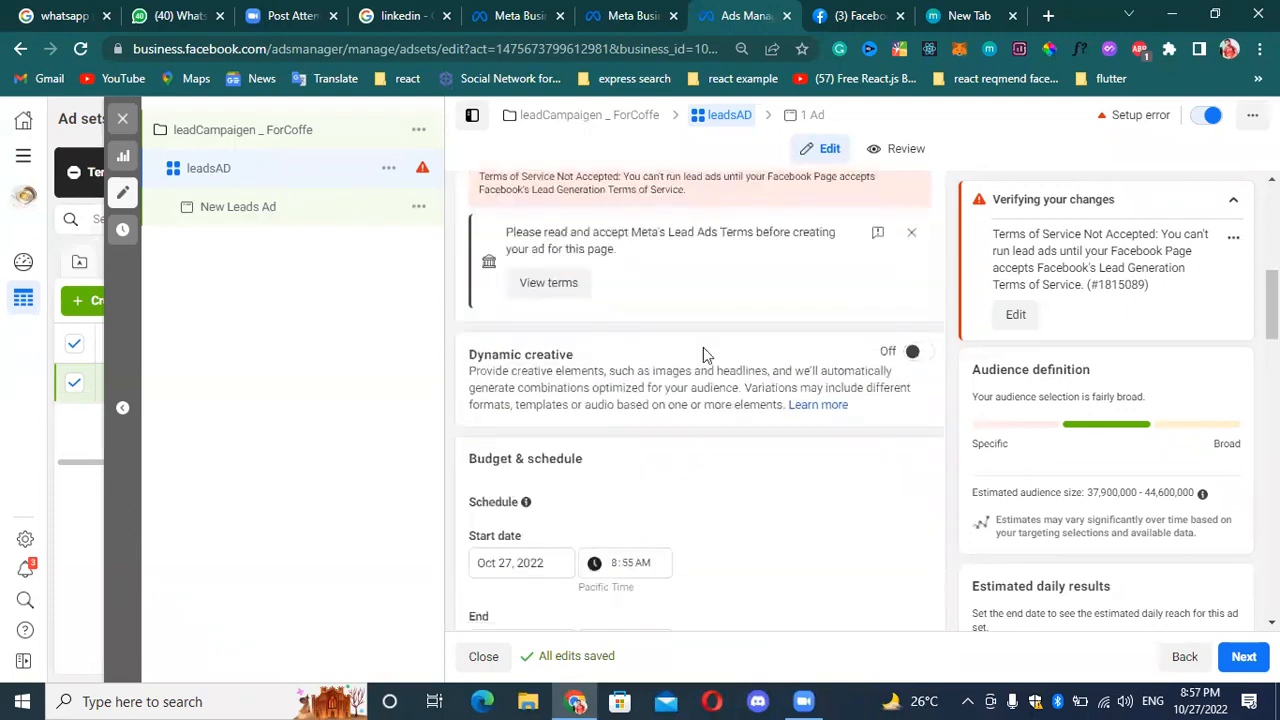
pyautogui.scroll(2, 703, 351)
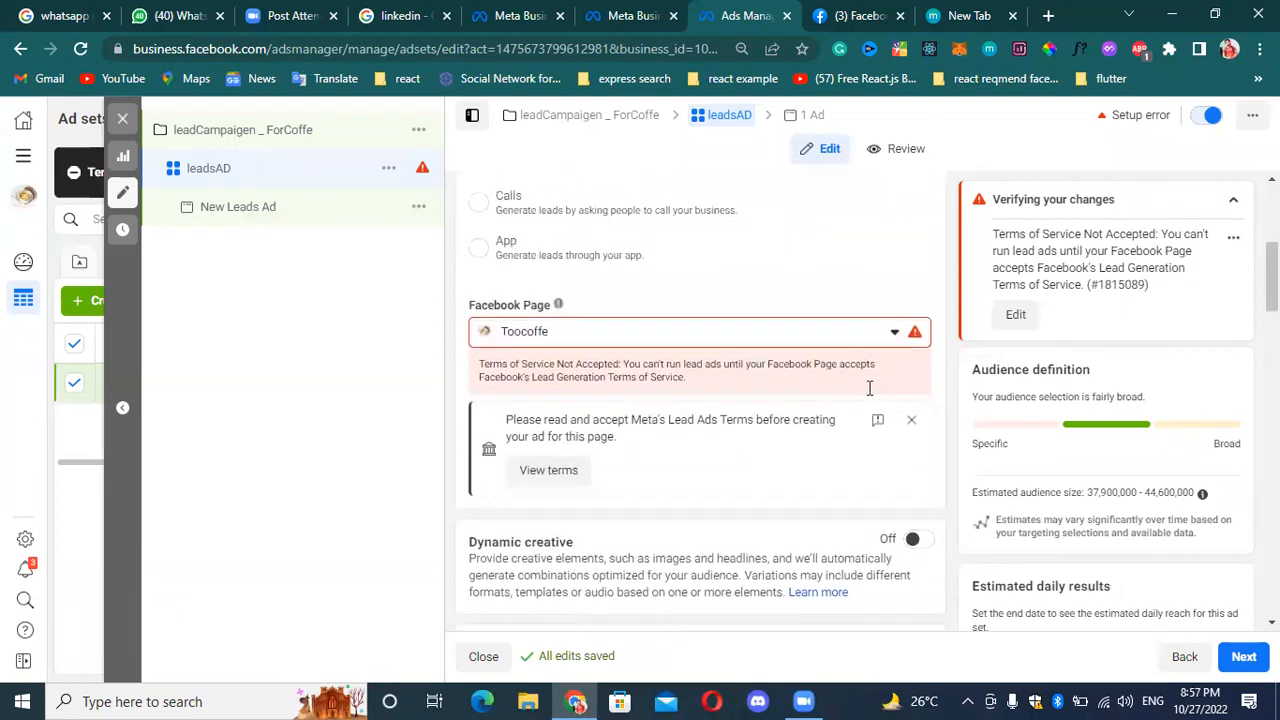
pyautogui.click(913, 423)
# Turn on Dynamic creative for the leadsAD ad set and accept its explanation of how such ads are created.
pyautogui.scroll(-1, 860, 445)
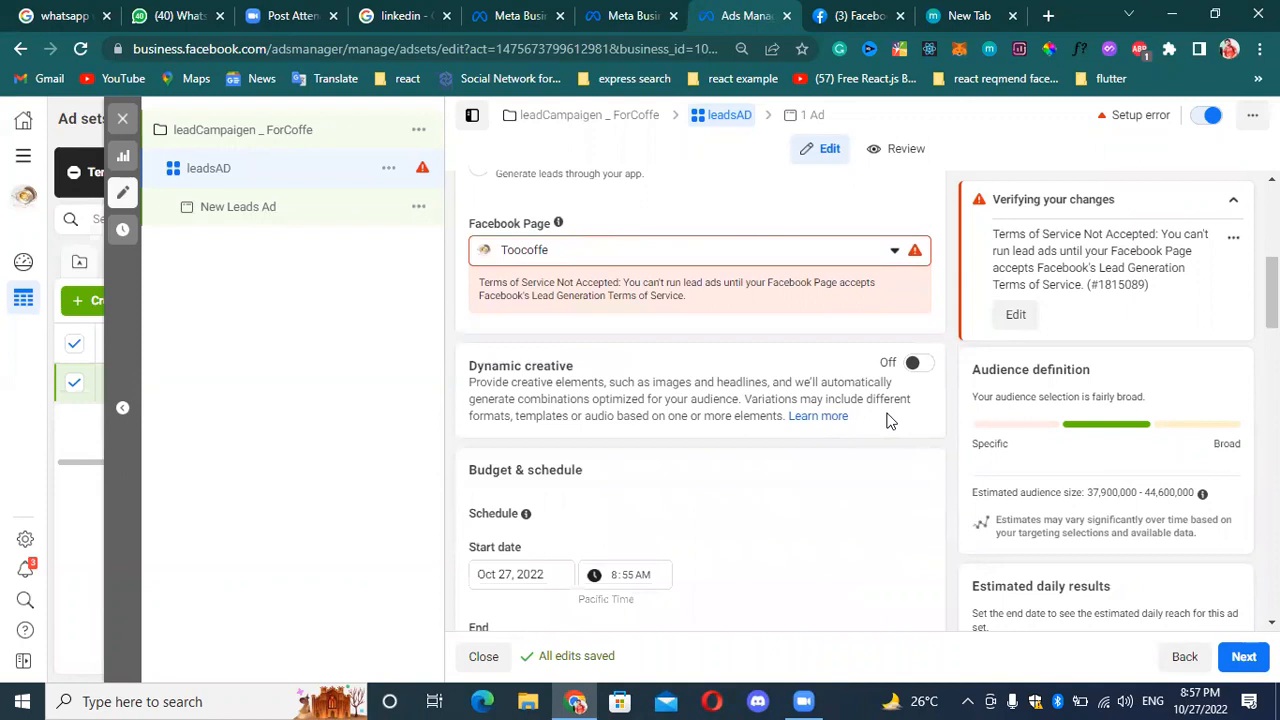
pyautogui.click(915, 357)
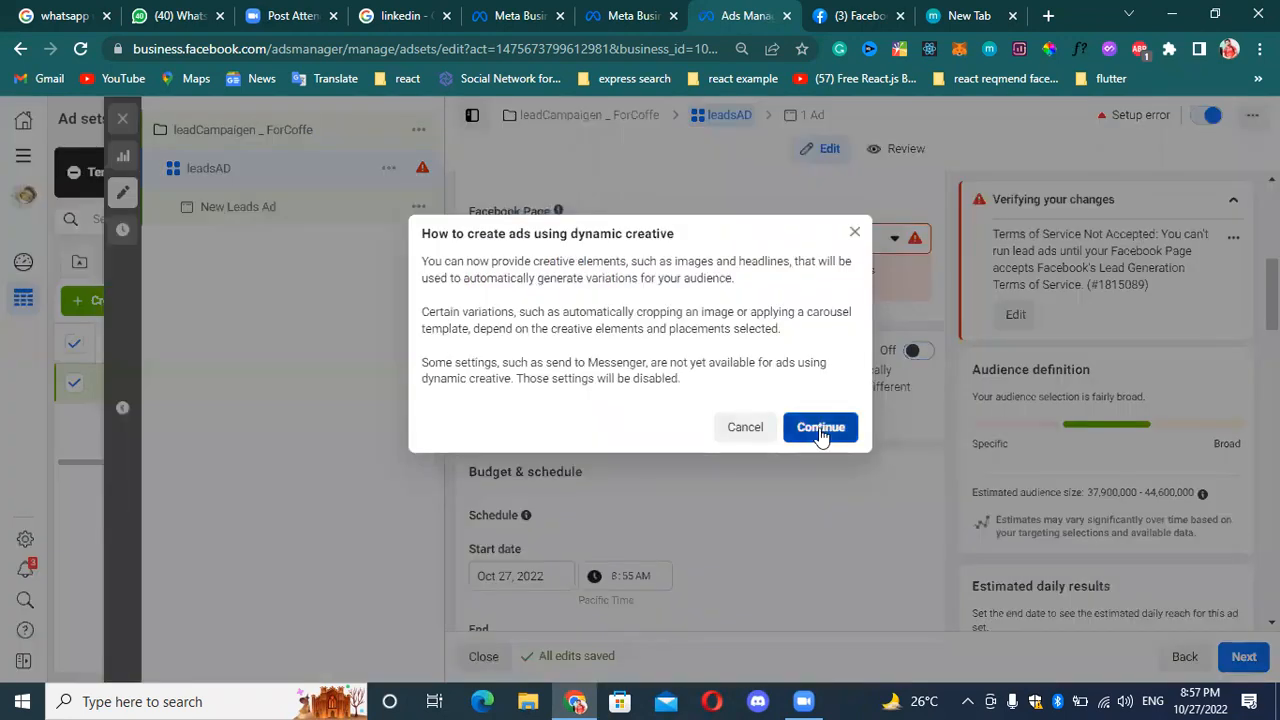
pyautogui.click(822, 427)
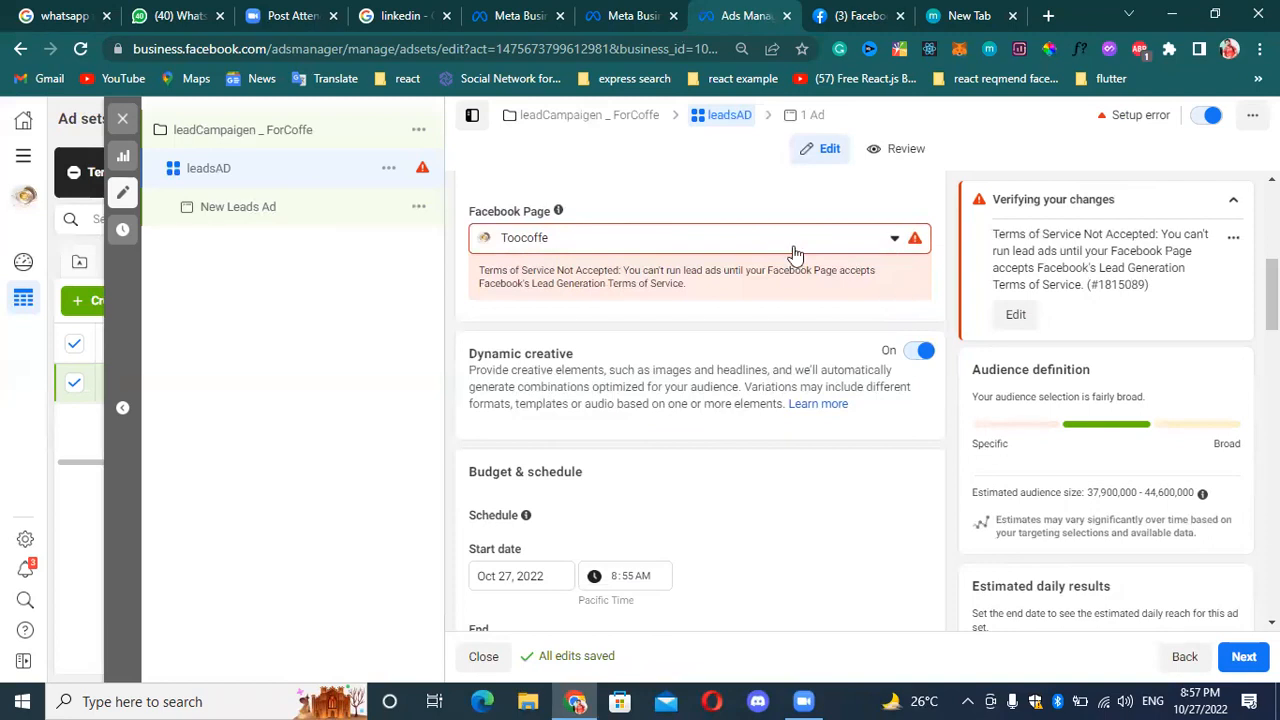
# Examine the conversion location options and Facebook Page setting with Dynamic creative turned on.
pyautogui.scroll(2, 820, 255)
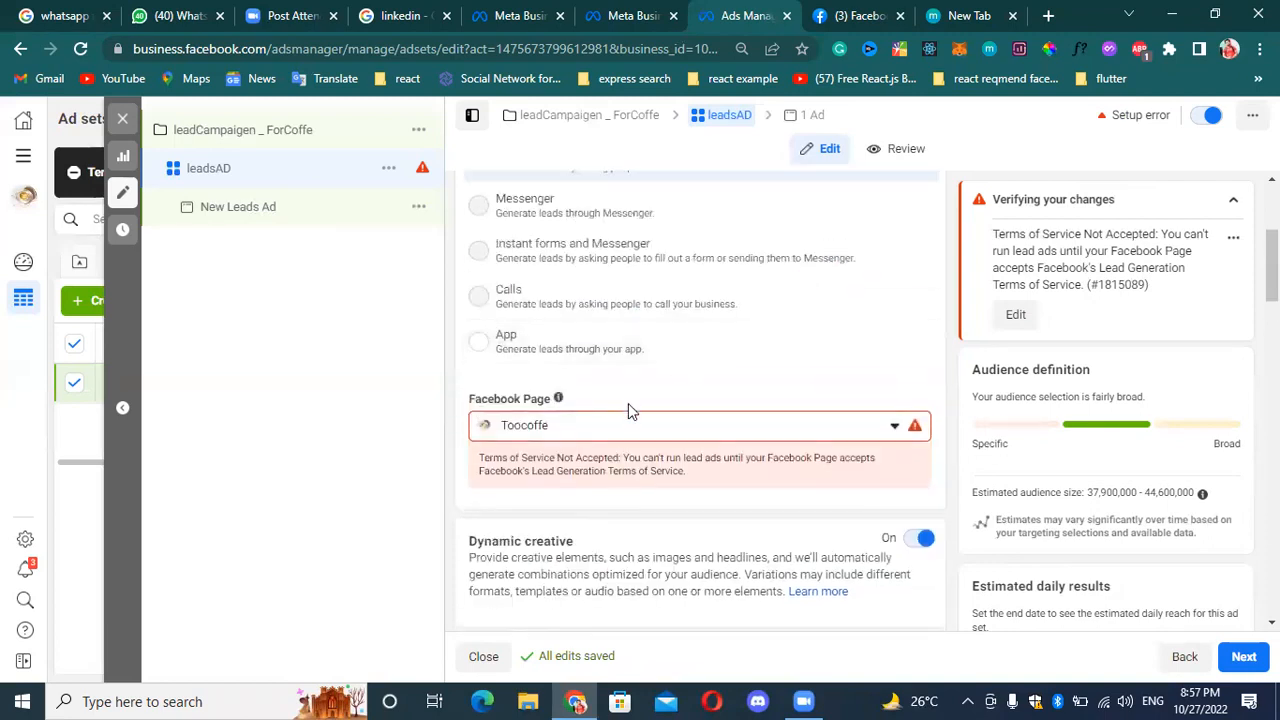
pyautogui.scroll(2, 640, 400)
pyautogui.scroll(-2, 651, 418)
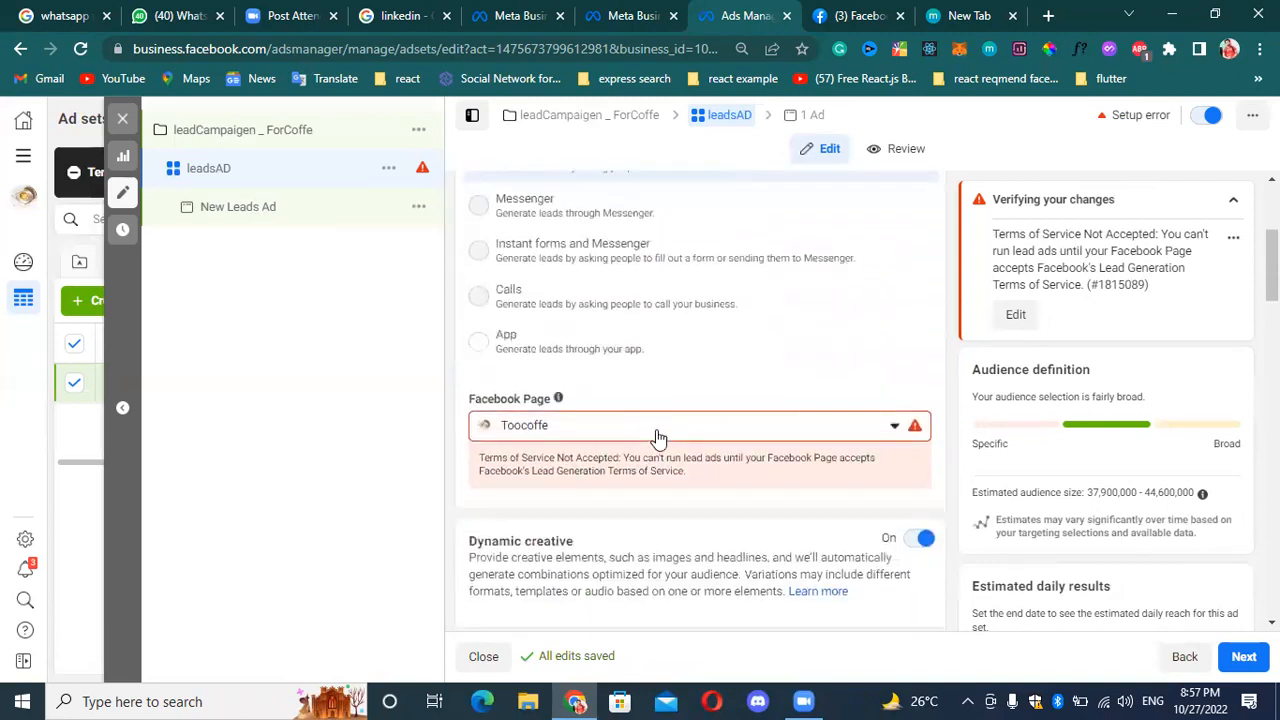
pyautogui.scroll(-2, 655, 440)
pyautogui.scroll(1, 740, 348)
pyautogui.scroll(1, 745, 347)
pyautogui.scroll(3, 600, 371)
pyautogui.scroll(-2, 606, 323)
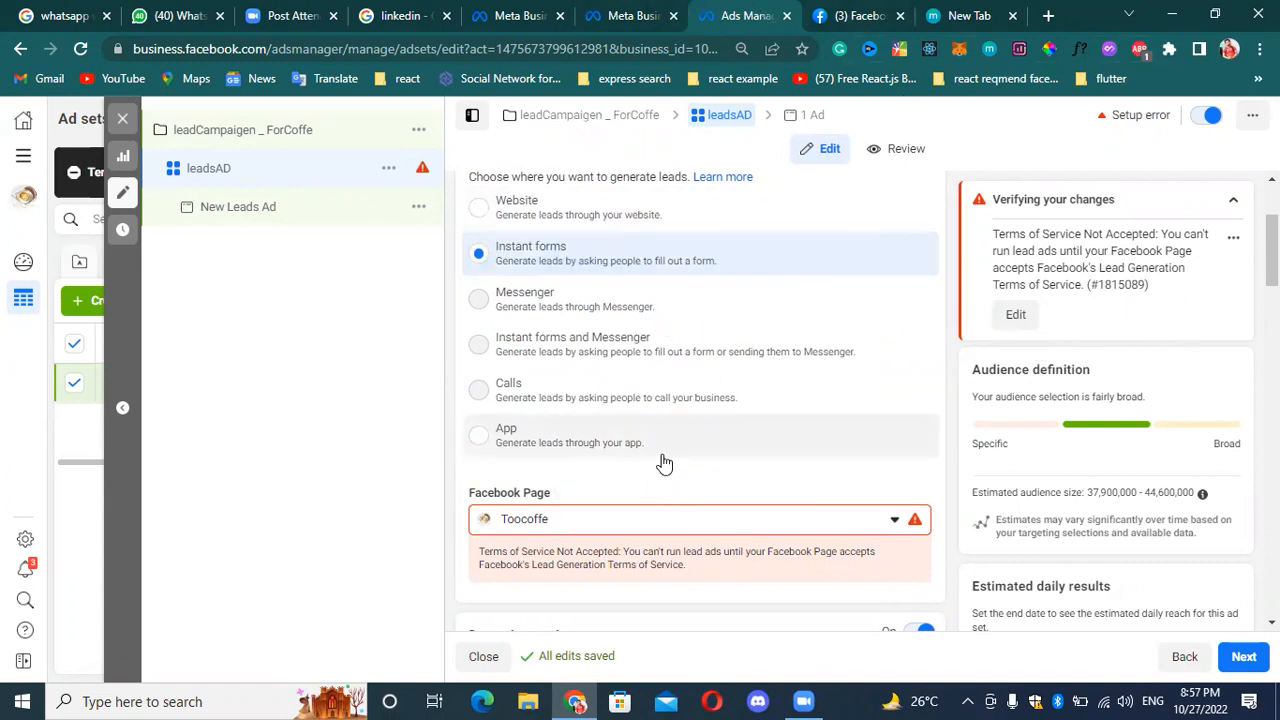
# Set the ad set's schedule start date to October 29, 2022.
pyautogui.scroll(-3, 663, 463)
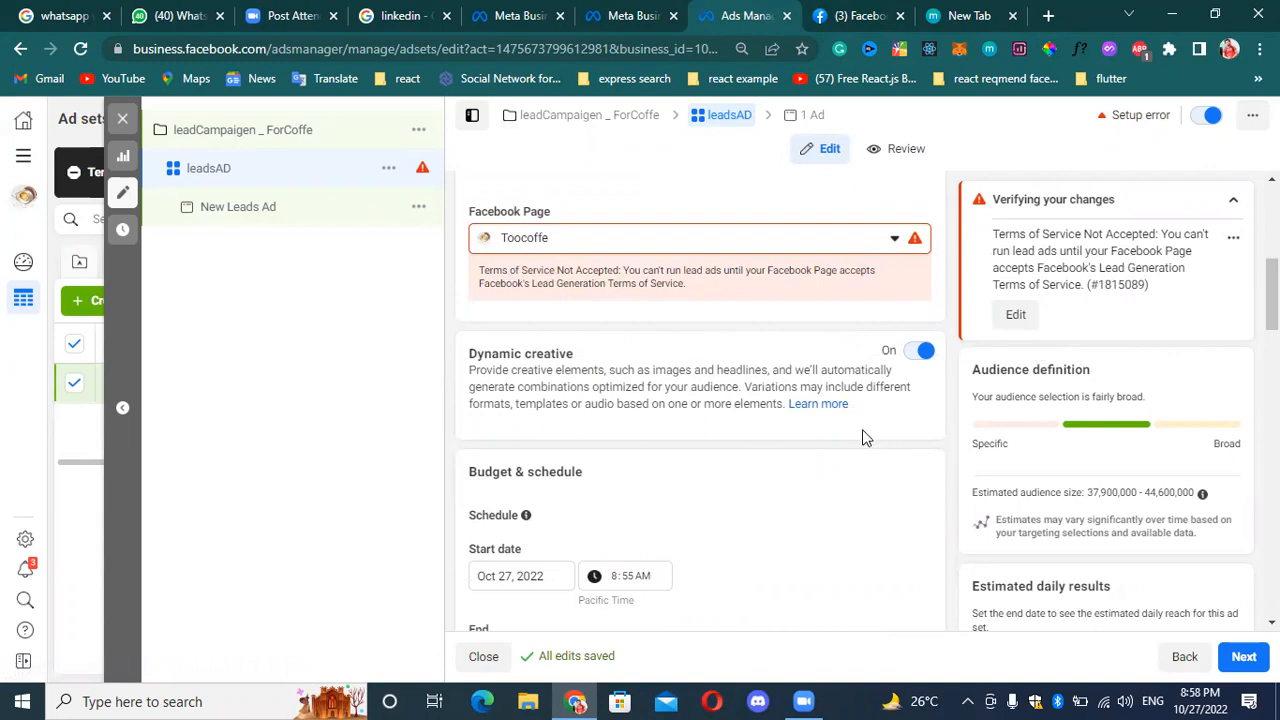
pyautogui.scroll(-2, 684, 410)
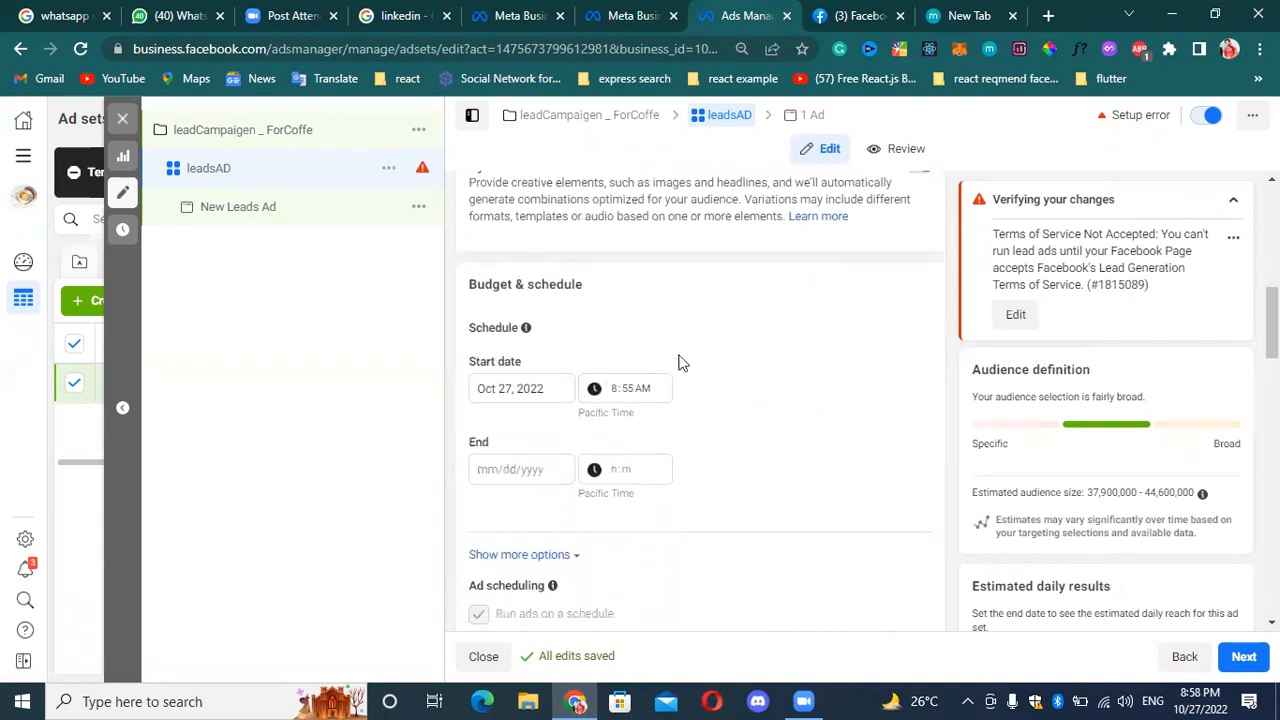
pyautogui.scroll(-3, 558, 402)
pyautogui.scroll(3, 575, 407)
pyautogui.click(511, 393)
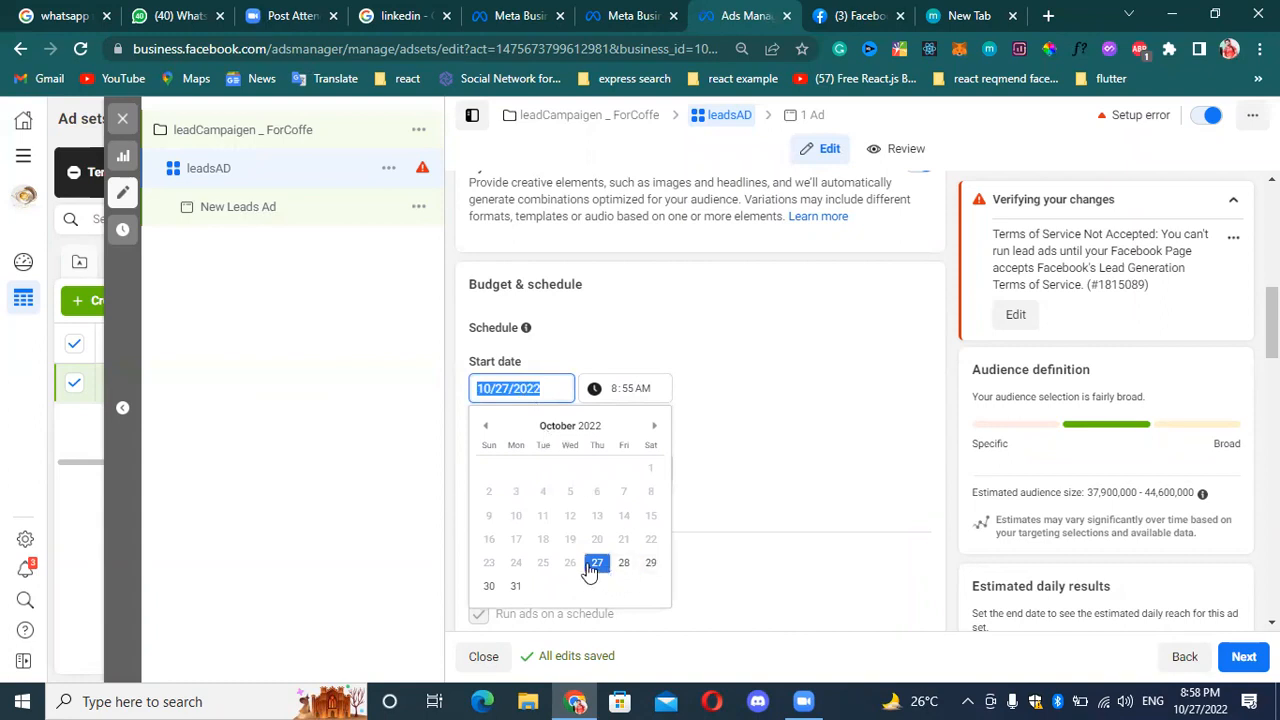
pyautogui.click(650, 564)
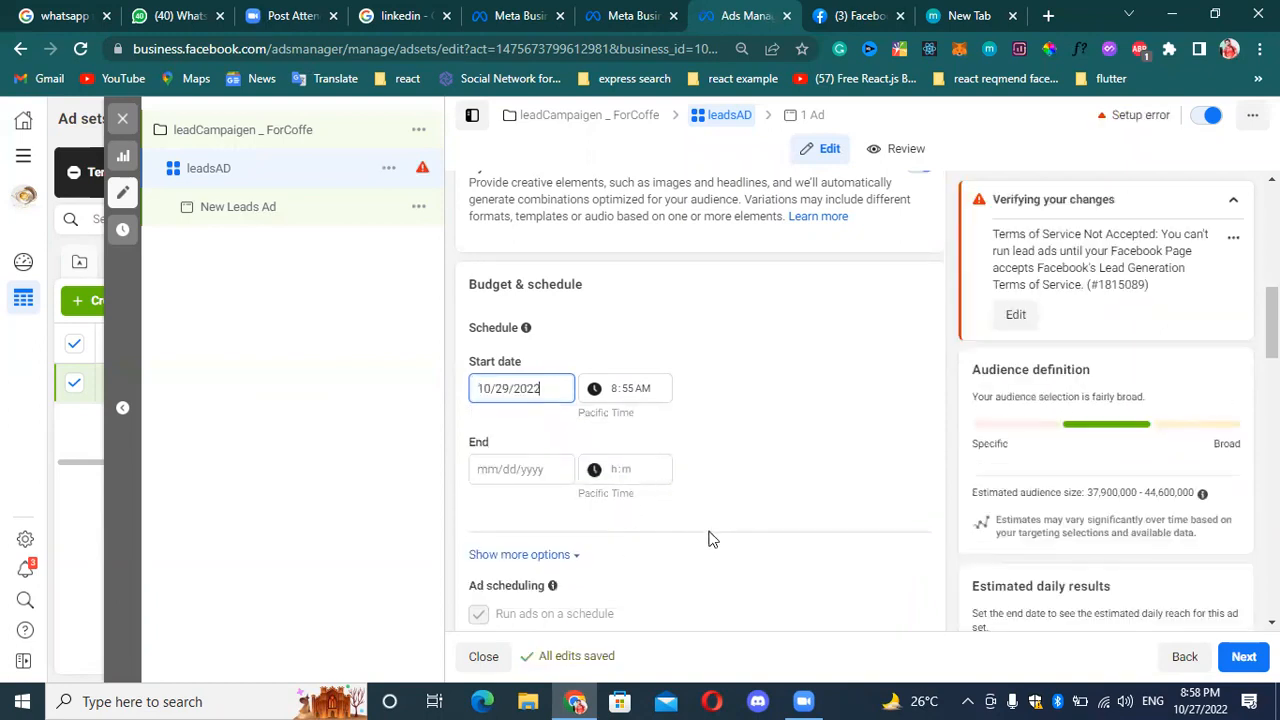
pyautogui.click(505, 472)
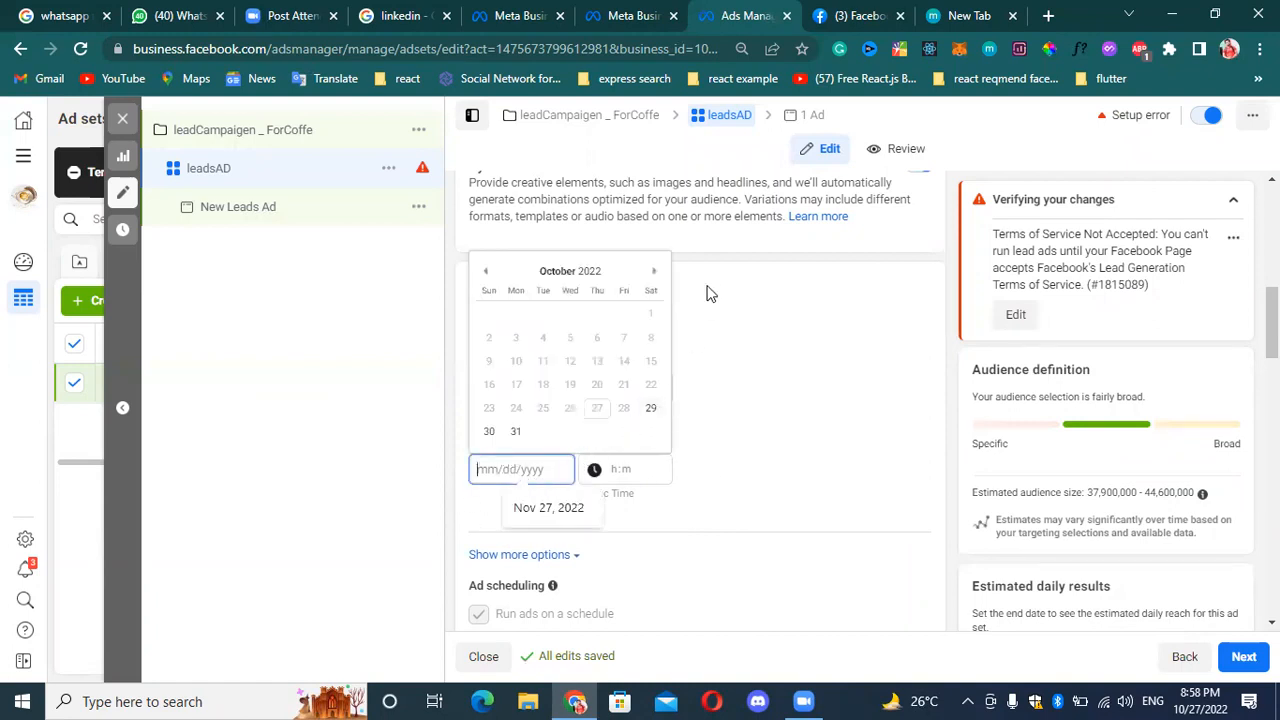
pyautogui.click(656, 272)
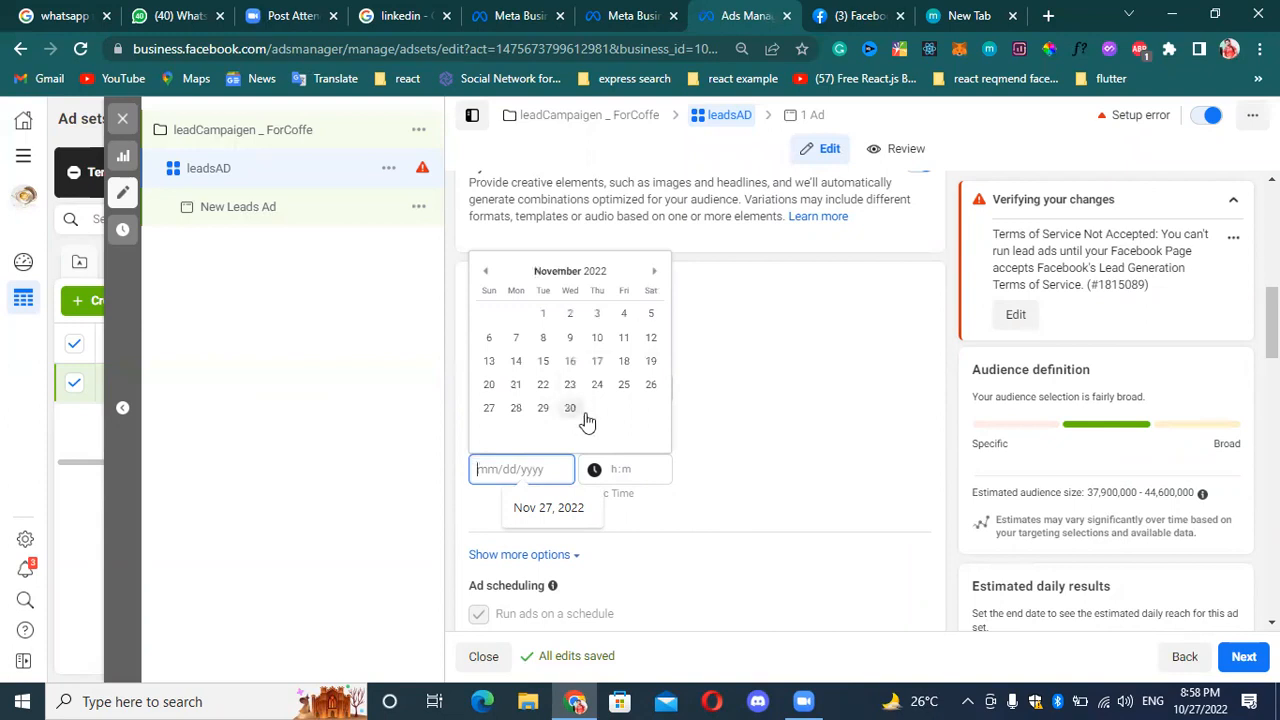
pyautogui.click(485, 272)
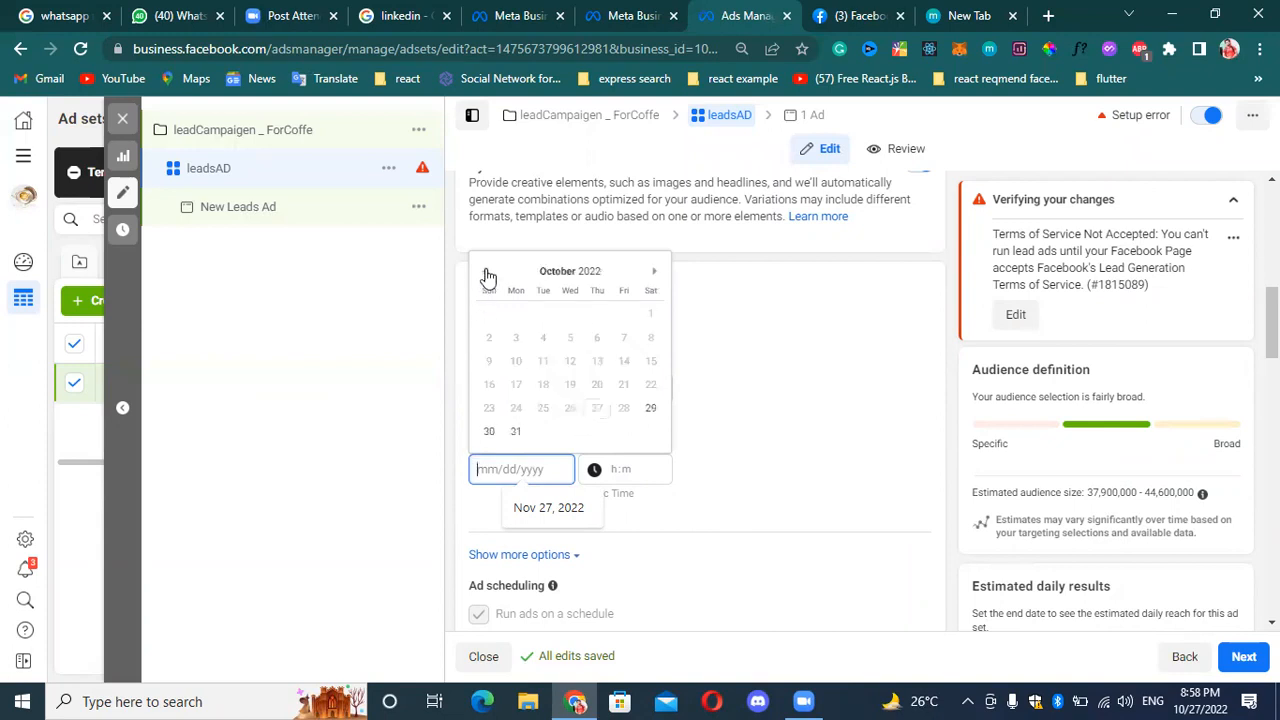
pyautogui.click(485, 272)
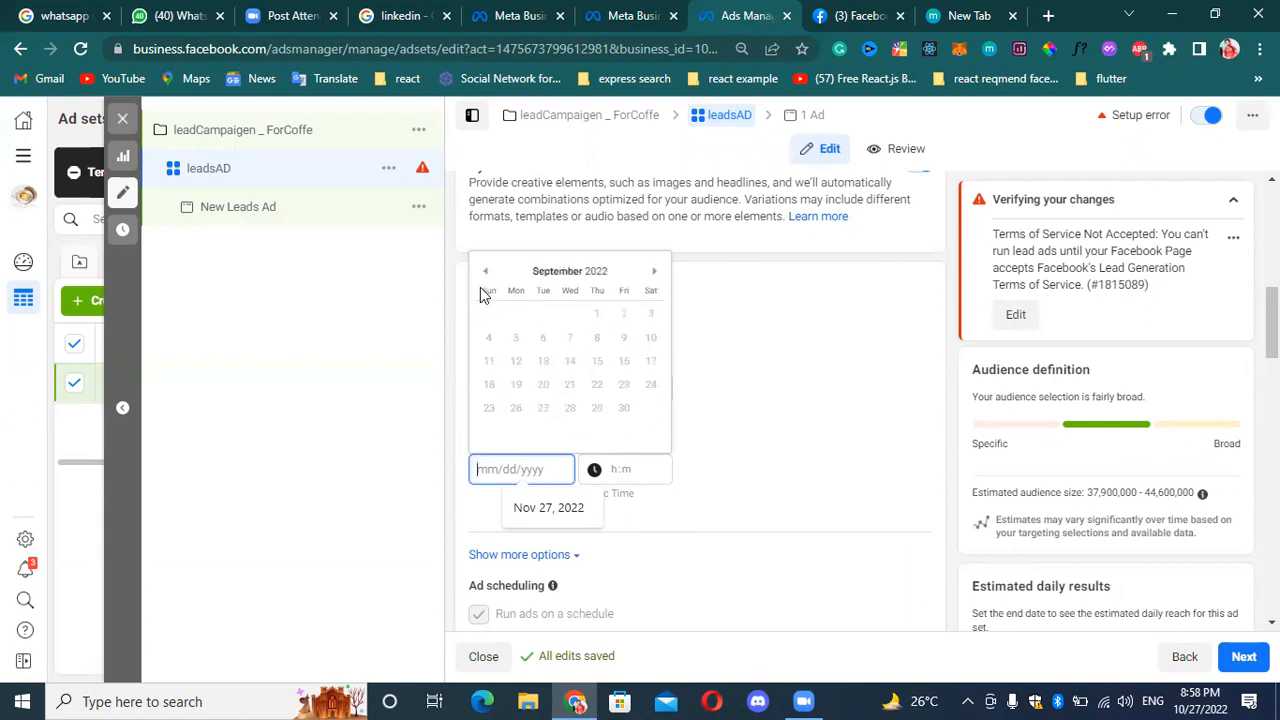
pyautogui.click(774, 418)
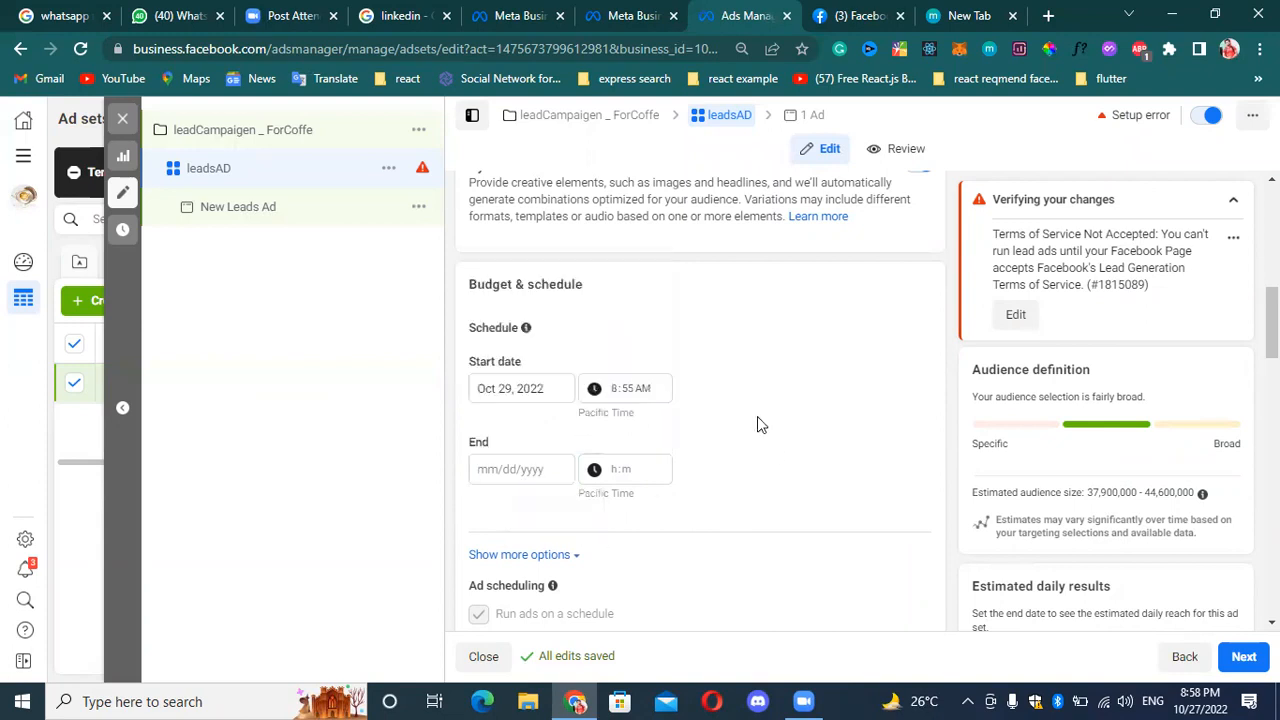
# Set the ad set's schedule end date to November 3, 2022.
pyautogui.click(509, 468)
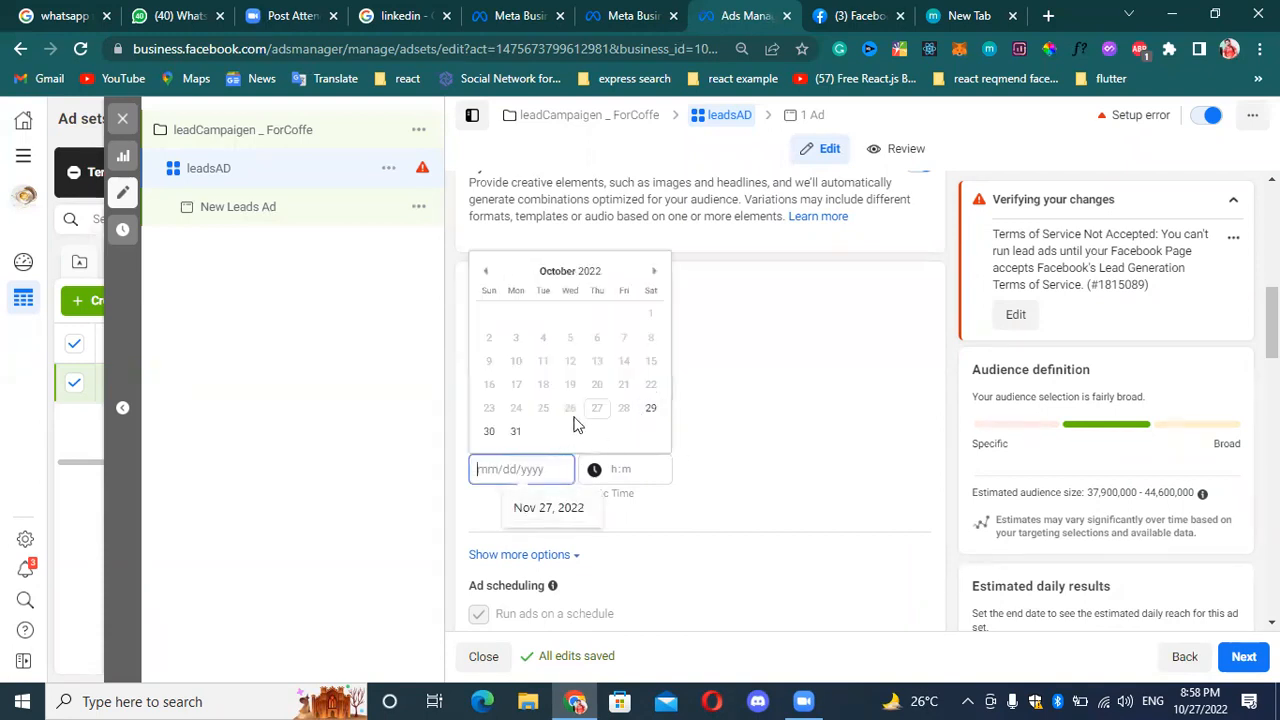
pyautogui.click(654, 271)
pyautogui.click(597, 313)
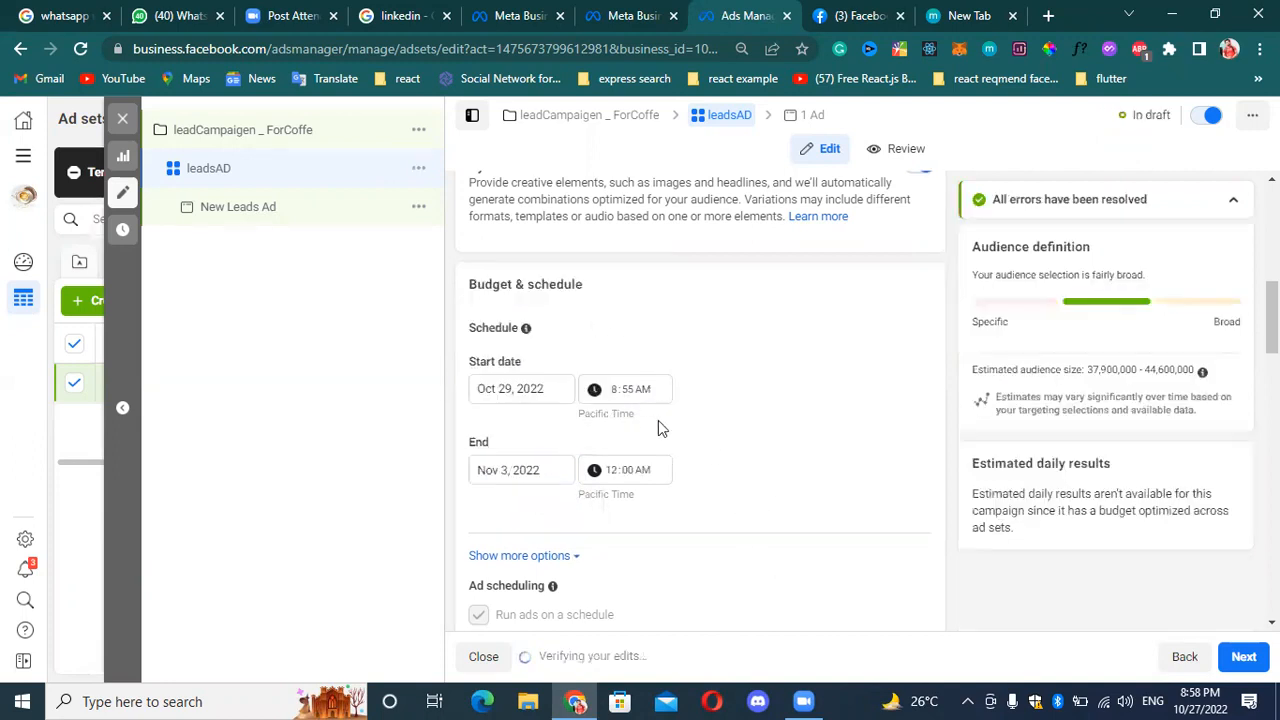
pyautogui.click(645, 388)
pyautogui.click(712, 434)
# Review the ad set's Budget & schedule section and expand its additional options.
pyautogui.scroll(-1, 706, 462)
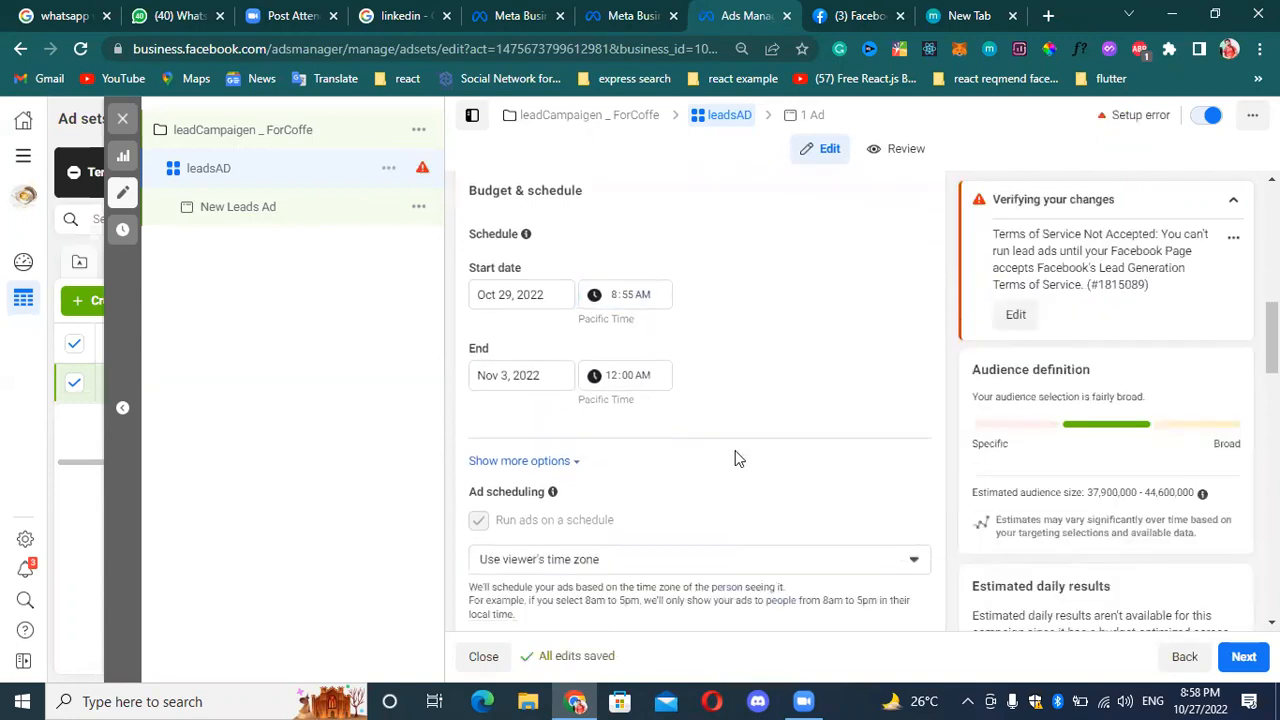
pyautogui.scroll(-1, 789, 472)
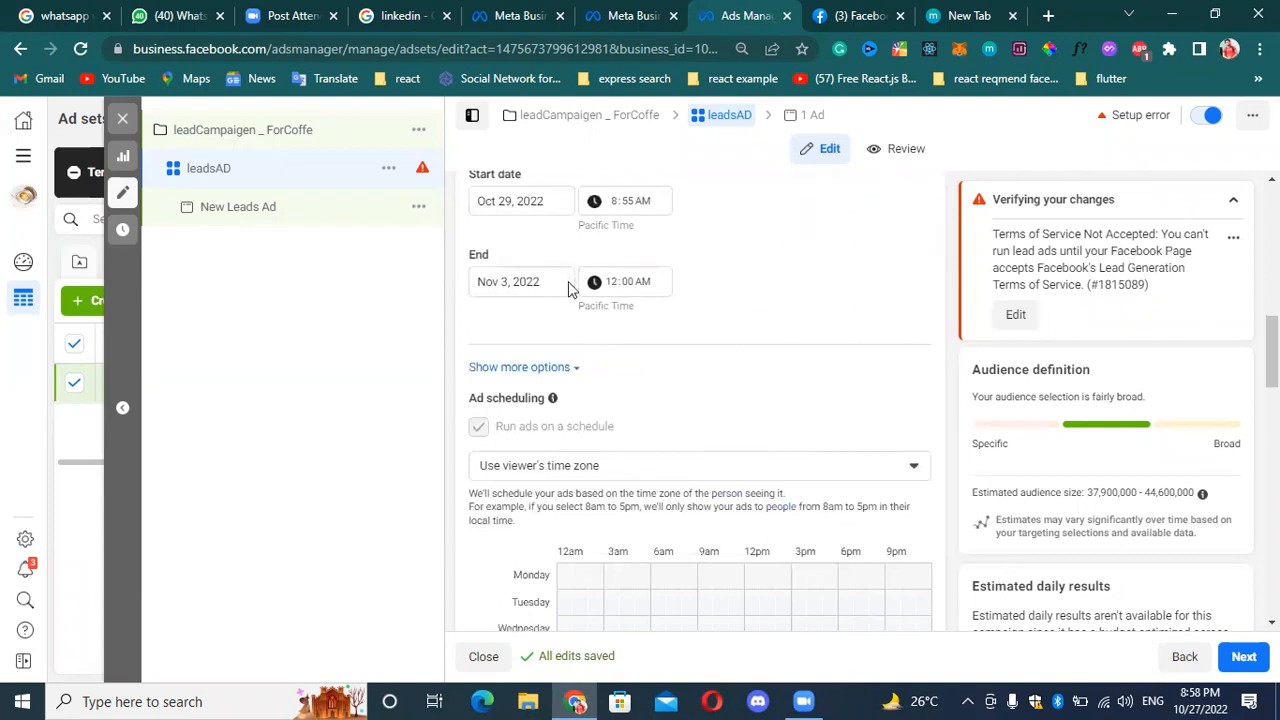
pyautogui.scroll(-1, 726, 391)
pyautogui.scroll(2, 730, 400)
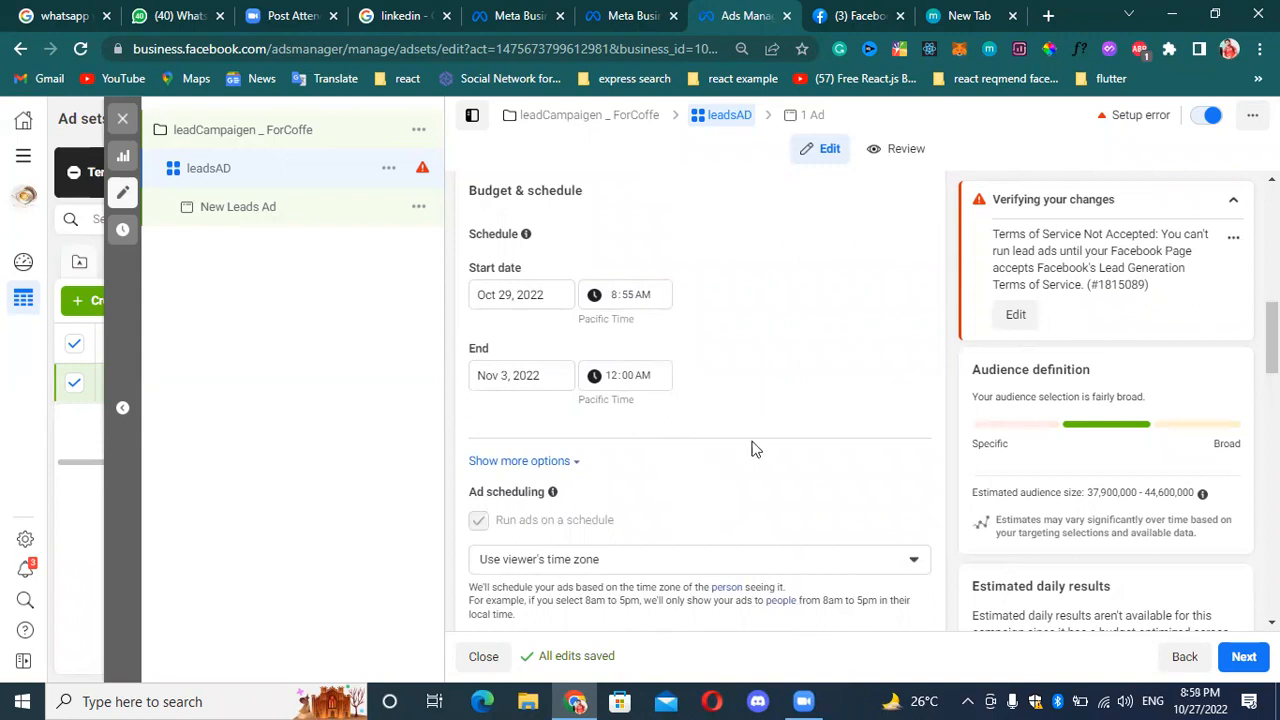
pyautogui.scroll(-1, 590, 425)
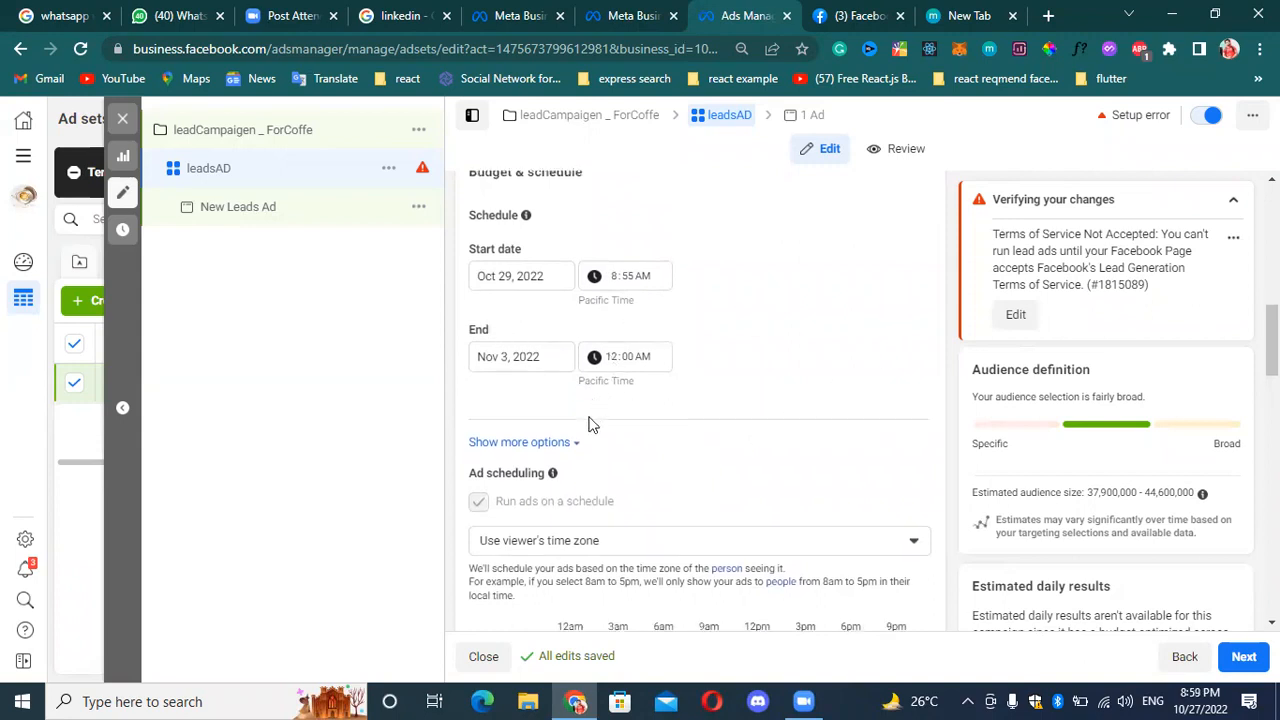
pyautogui.scroll(-1, 588, 424)
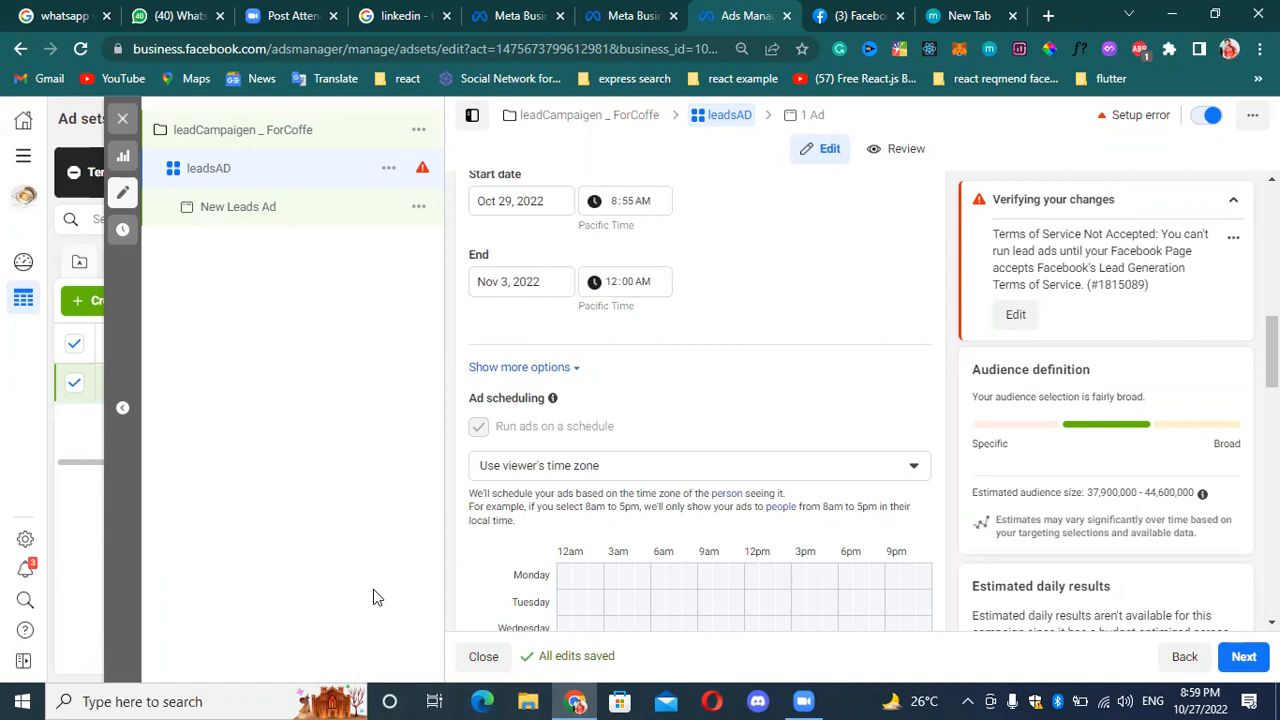
pyautogui.scroll(-1, 493, 444)
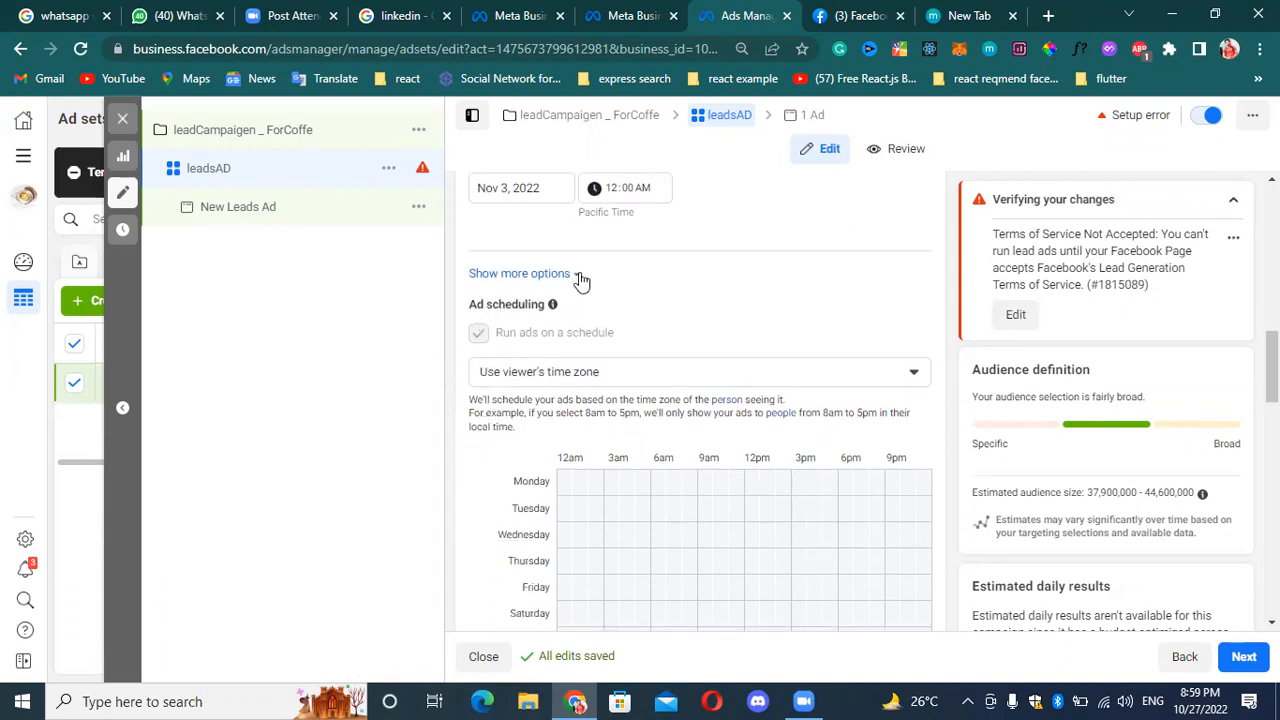
pyautogui.click(574, 274)
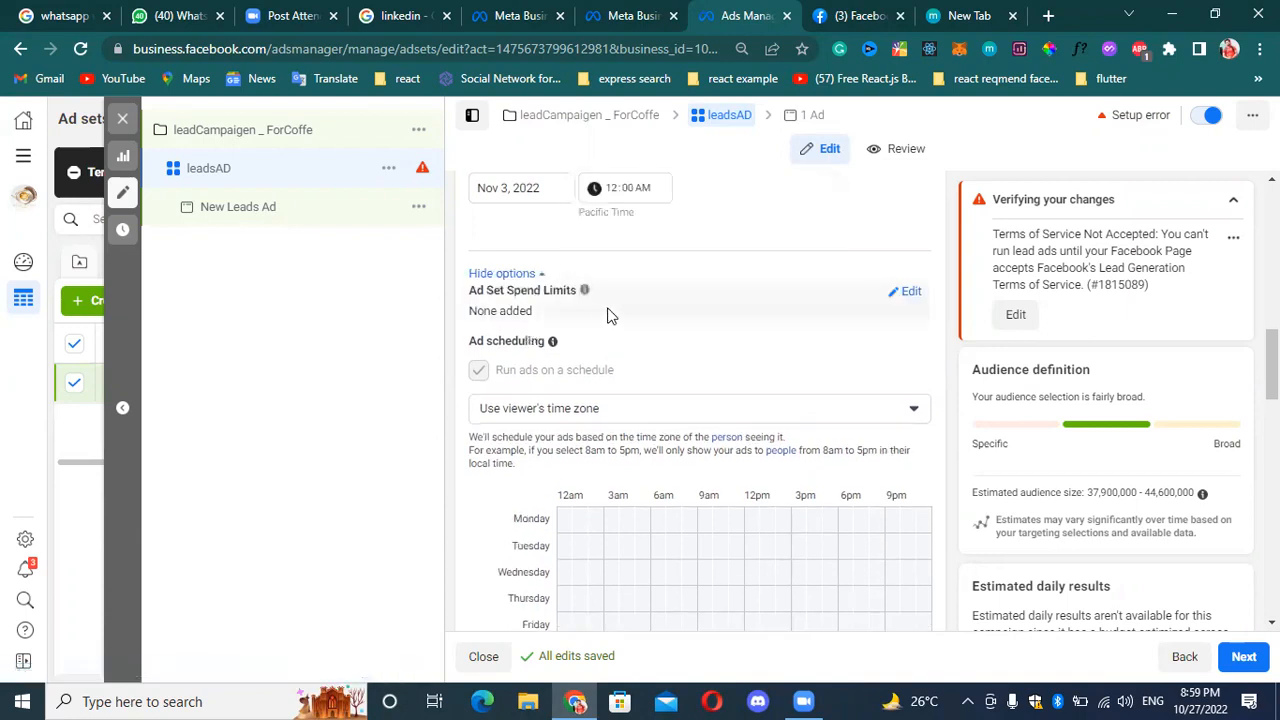
# Turn on Ad Set Spend Limits for the leadsAD ad set and set the lifetime minimum to $5.00.
pyautogui.scroll(1, 608, 274)
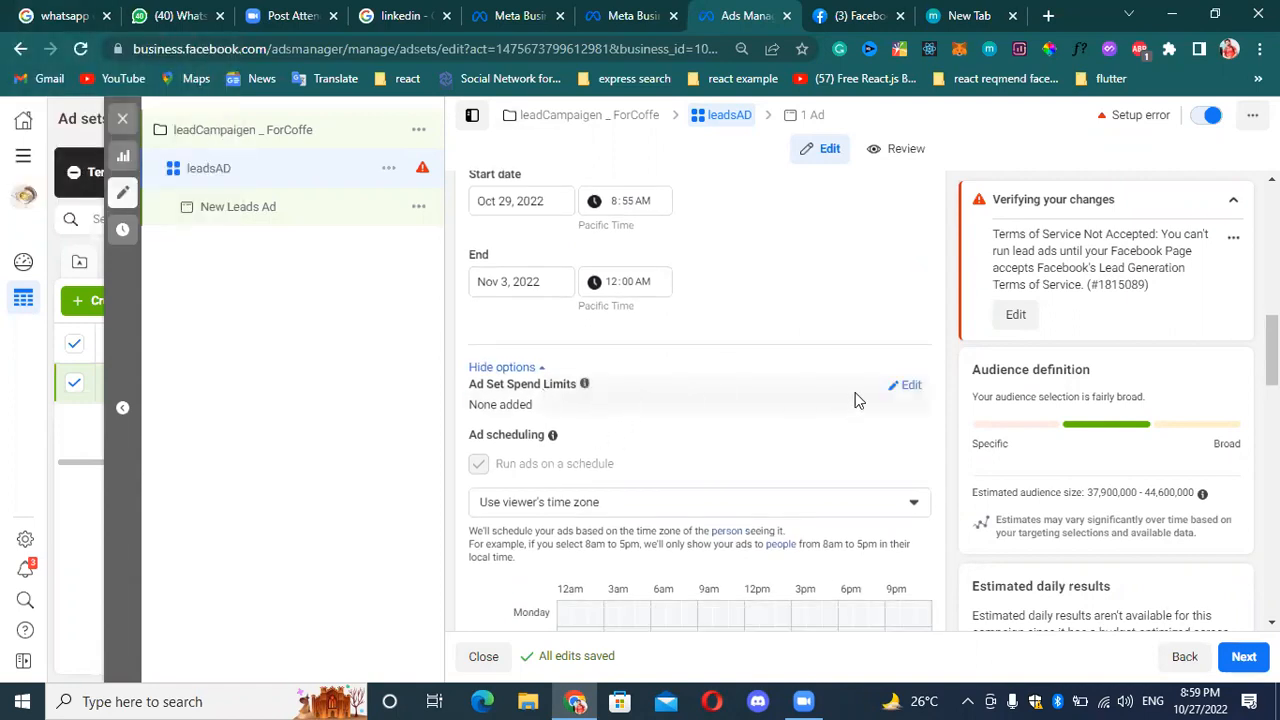
pyautogui.click(906, 388)
pyautogui.click(484, 414)
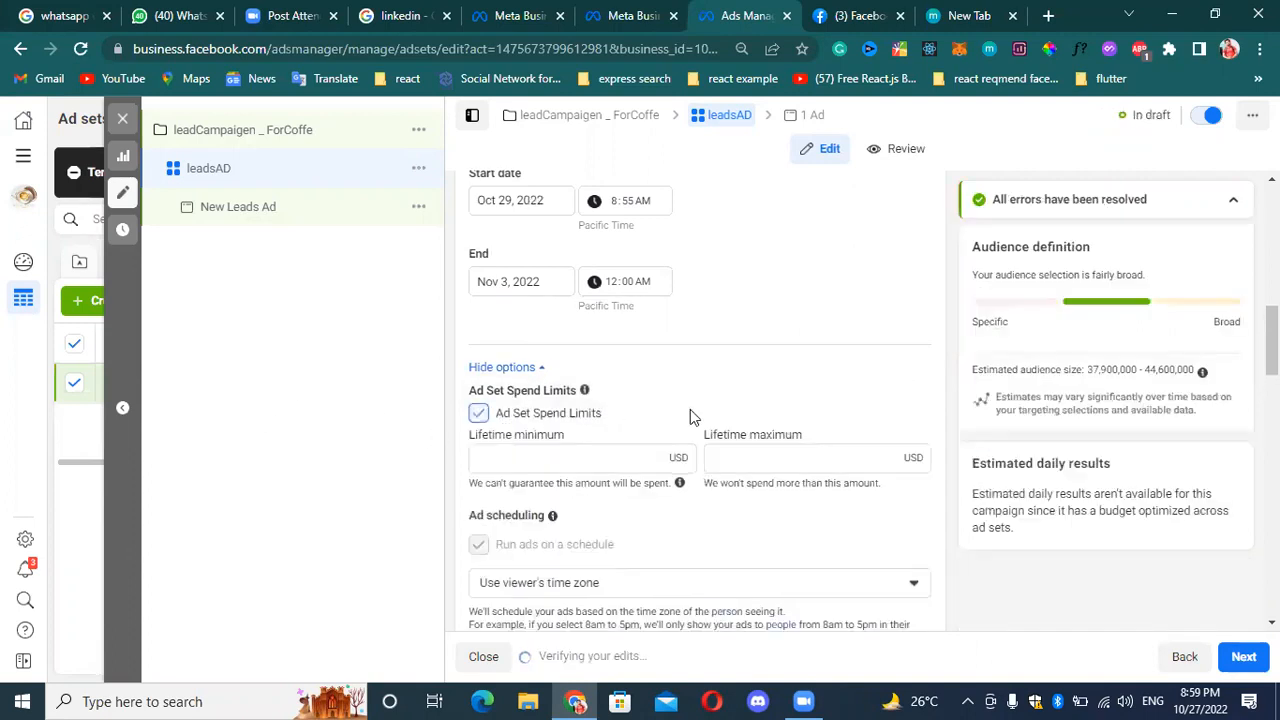
pyautogui.click(639, 459)
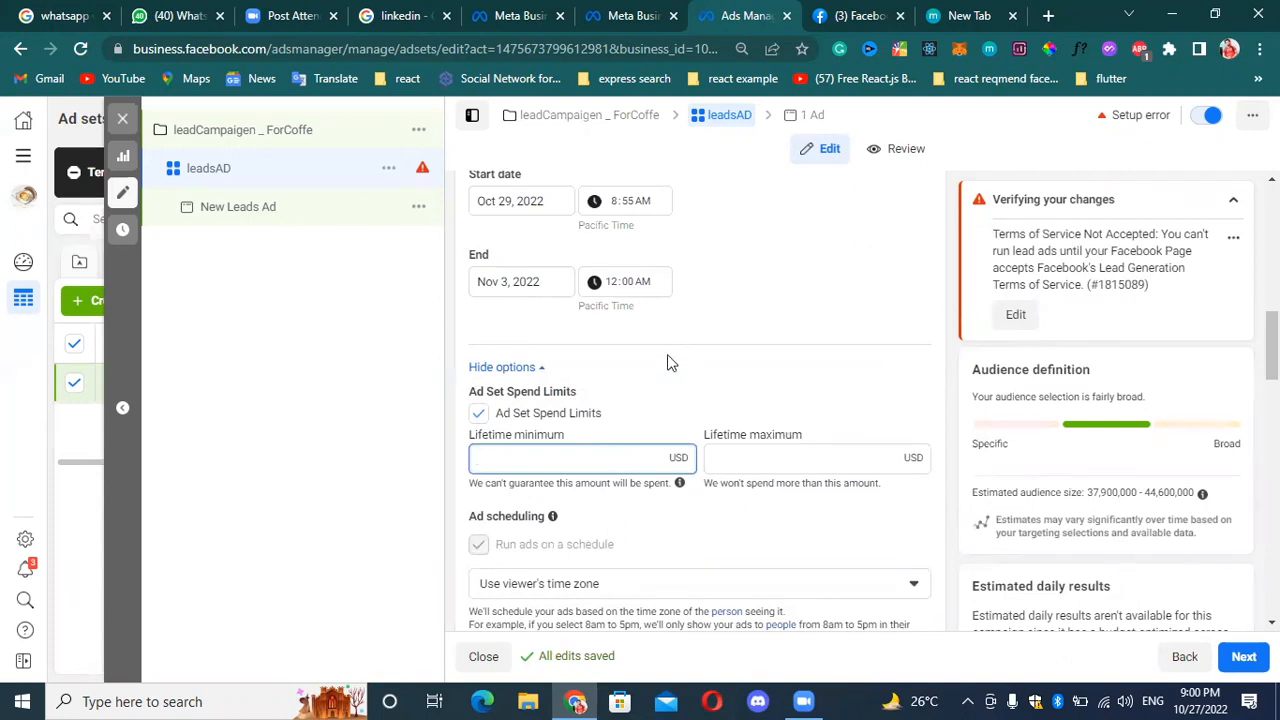
pyautogui.scroll(2, 667, 354)
pyautogui.scroll(-2, 686, 466)
# Set the ad set's lifetime maximum spend limit to $35.00 and dismiss the warning about applying multiple spend limits.
pyautogui.click(783, 476)
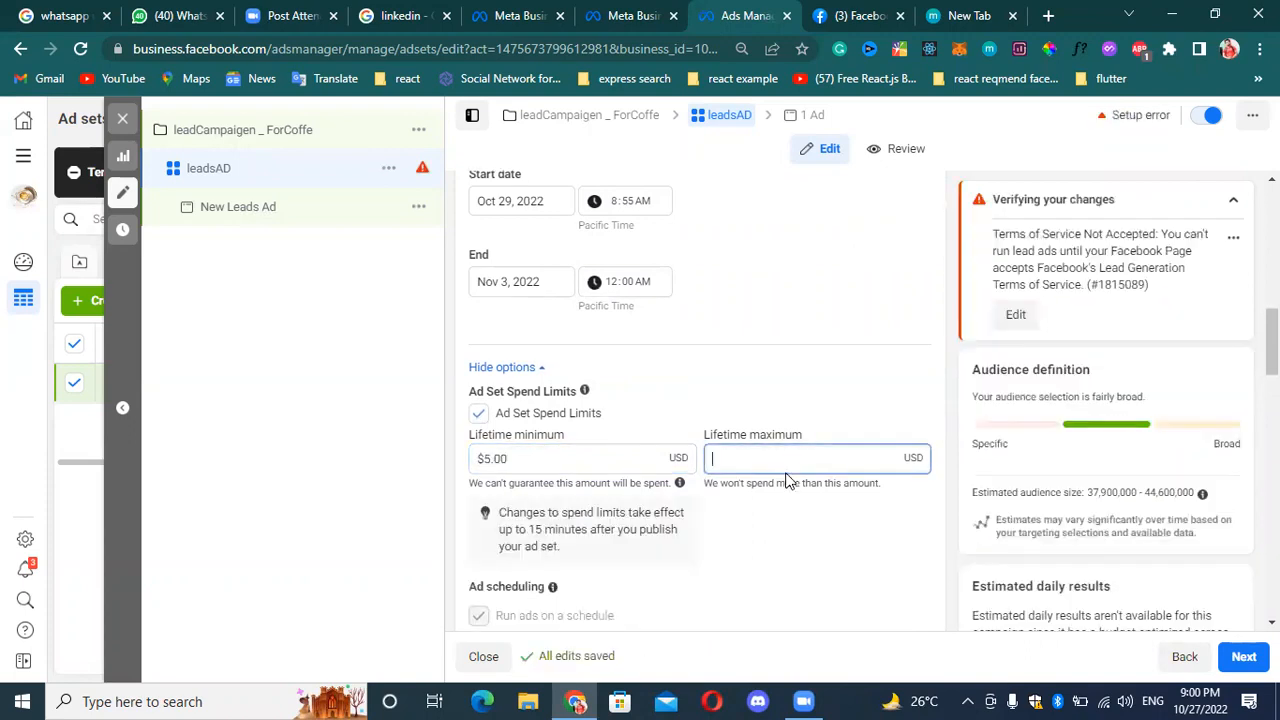
pyautogui.write('35')
pyautogui.click(860, 518)
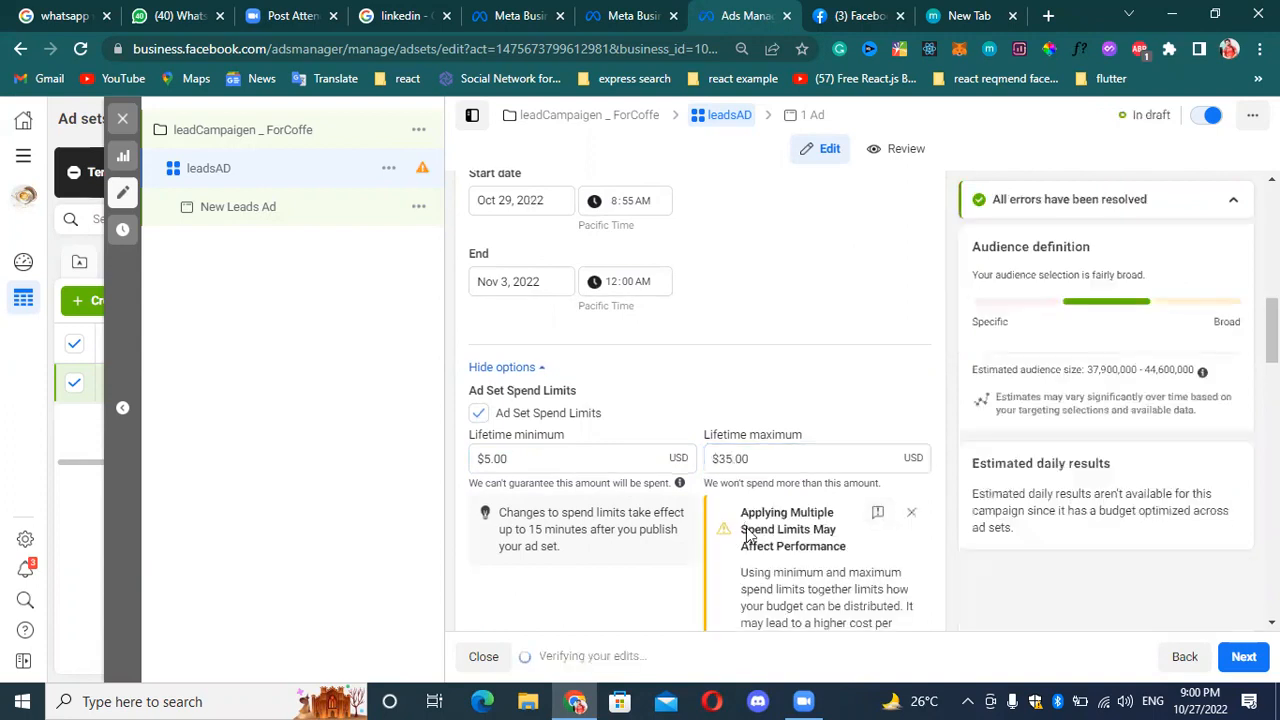
pyautogui.scroll(-2, 760, 510)
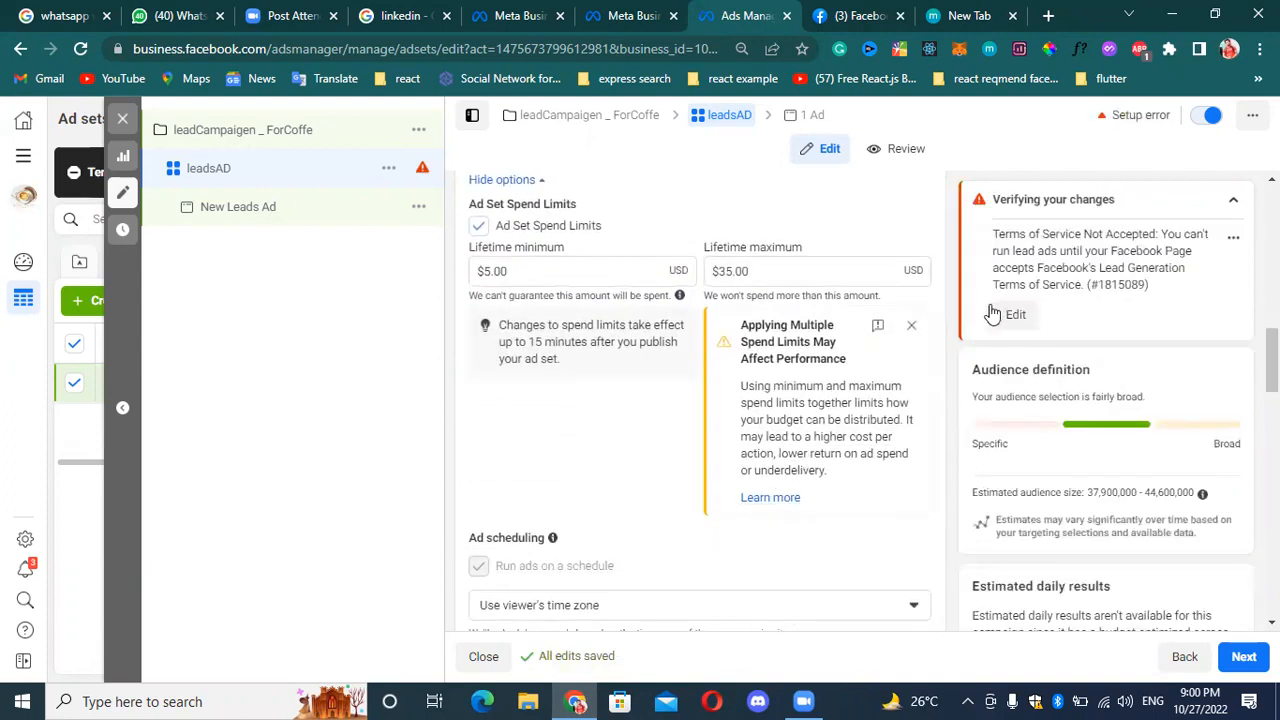
pyautogui.scroll(-1, 1072, 444)
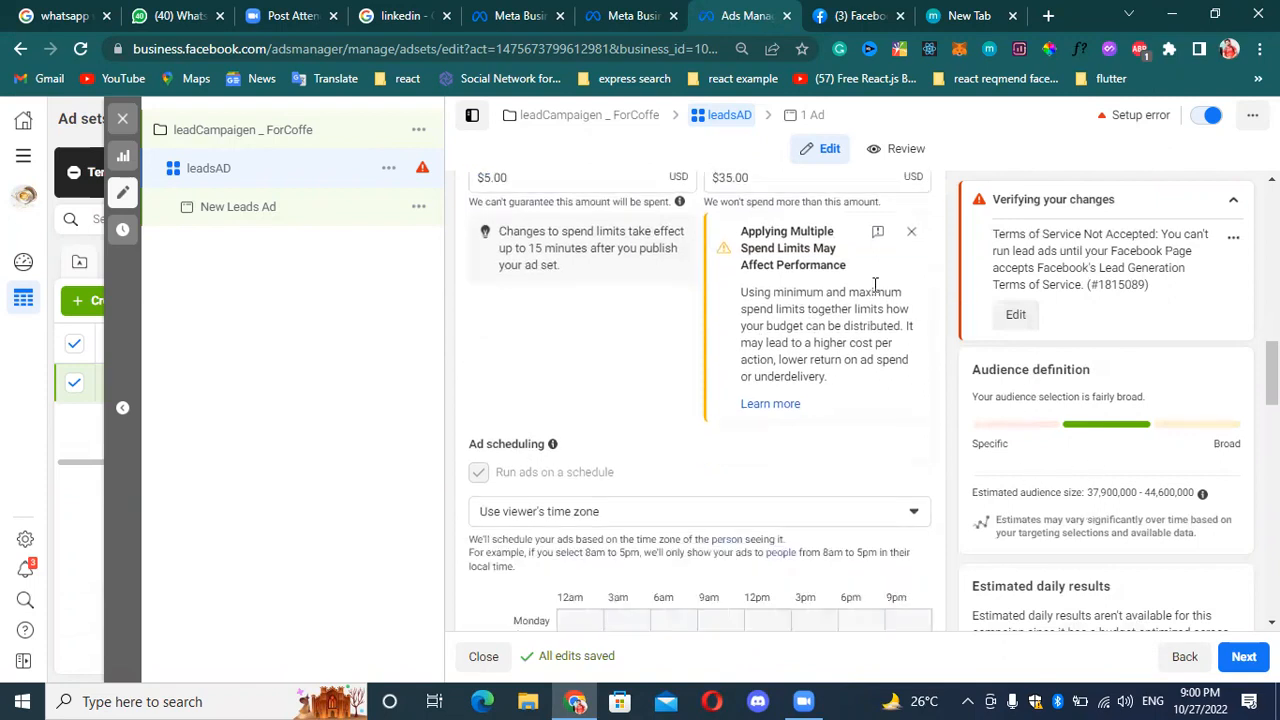
pyautogui.scroll(1, 858, 308)
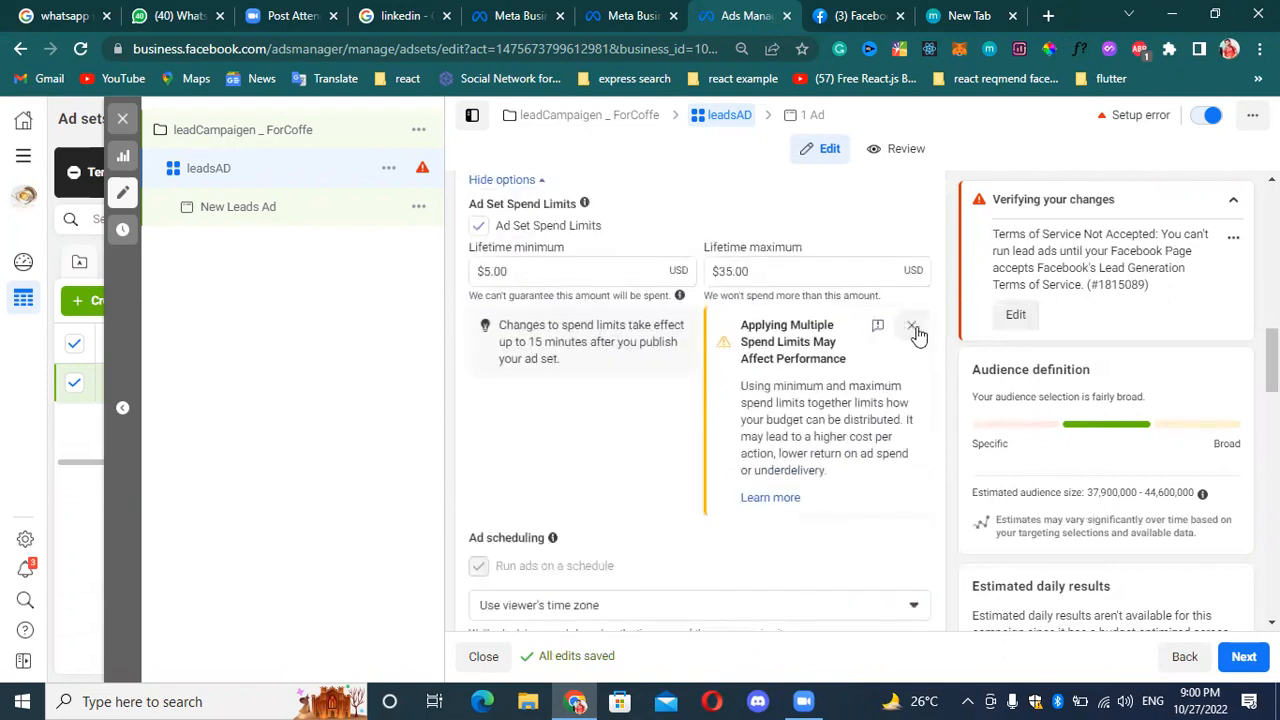
pyautogui.click(912, 327)
# Change the ad set's lifetime maximum spend limit to $15.00.
pyautogui.click(567, 267)
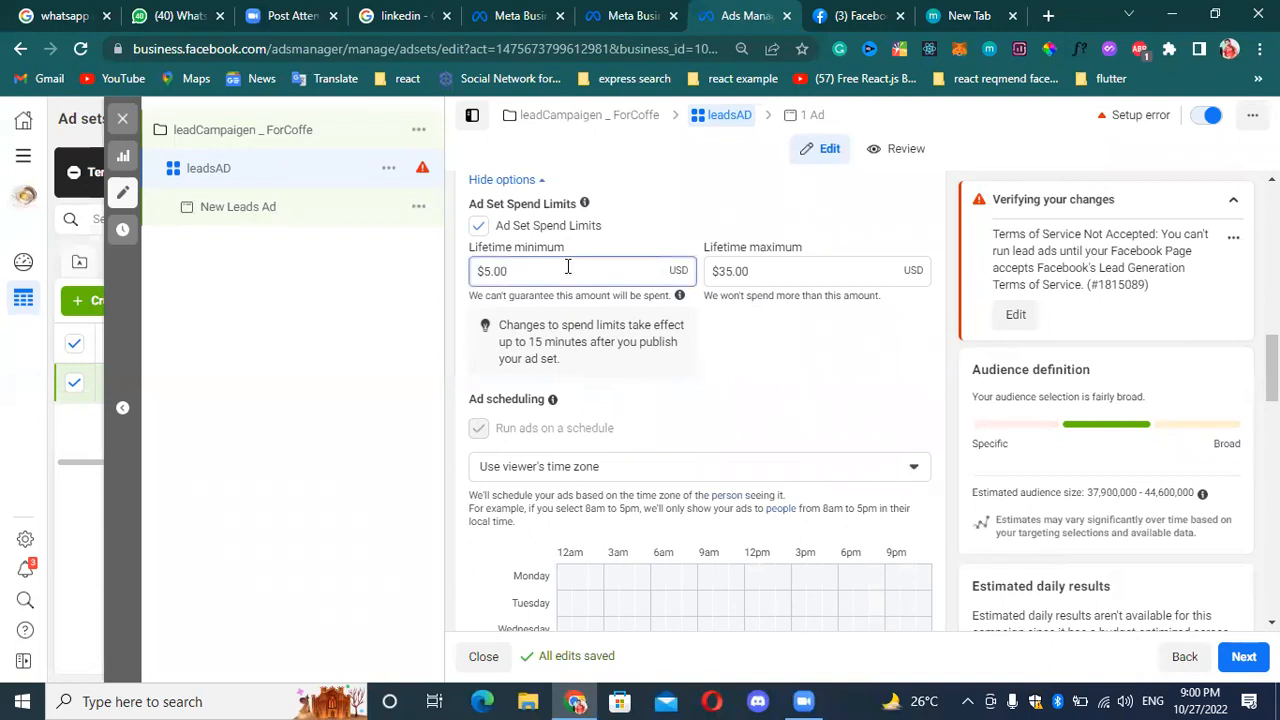
pyautogui.click(794, 267)
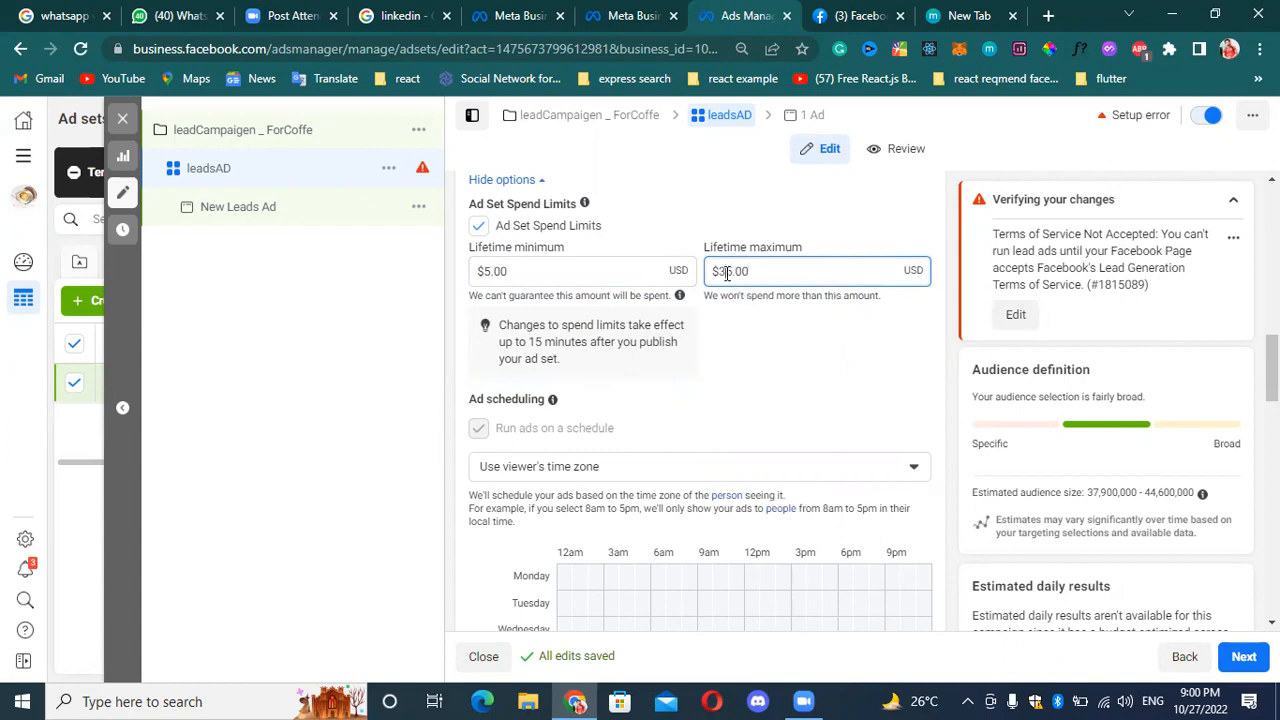
pyautogui.press('Left')
pyautogui.press('Left')
pyautogui.press('Left')
pyautogui.press('Left')
pyautogui.press('BackSpace')
pyautogui.write('1')
pyautogui.scroll(-1, 703, 366)
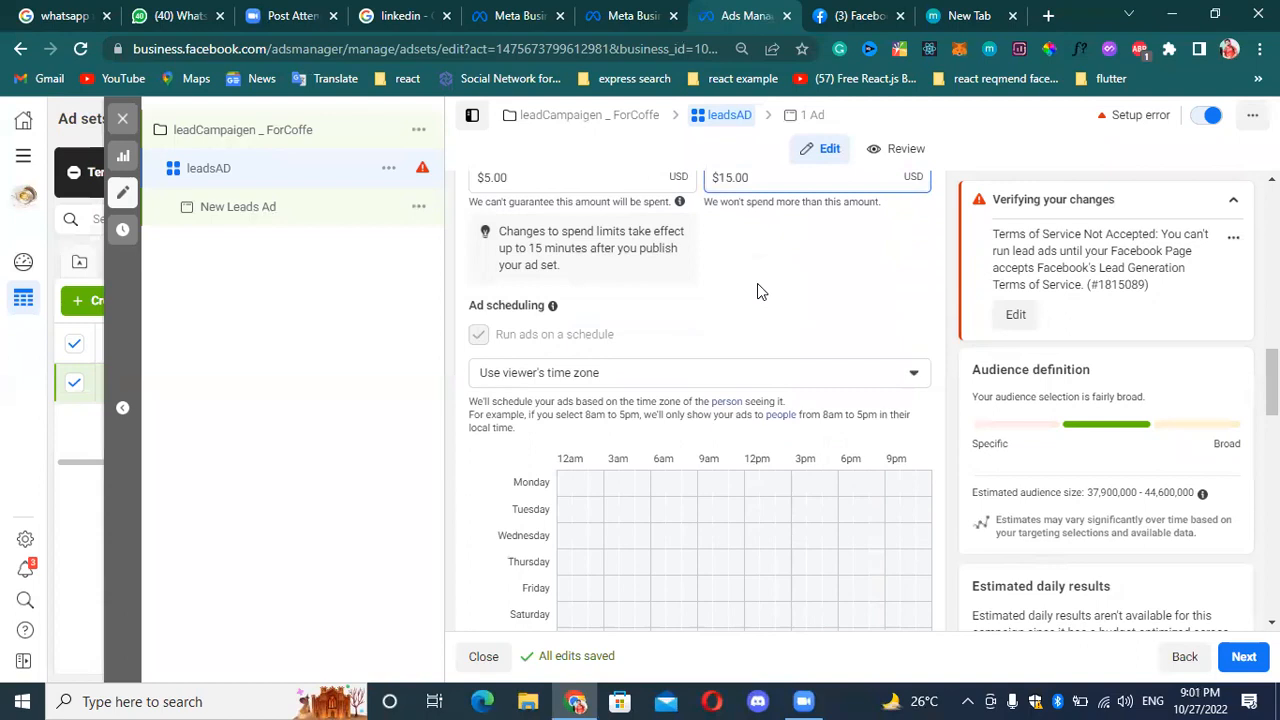
pyautogui.scroll(1, 757, 290)
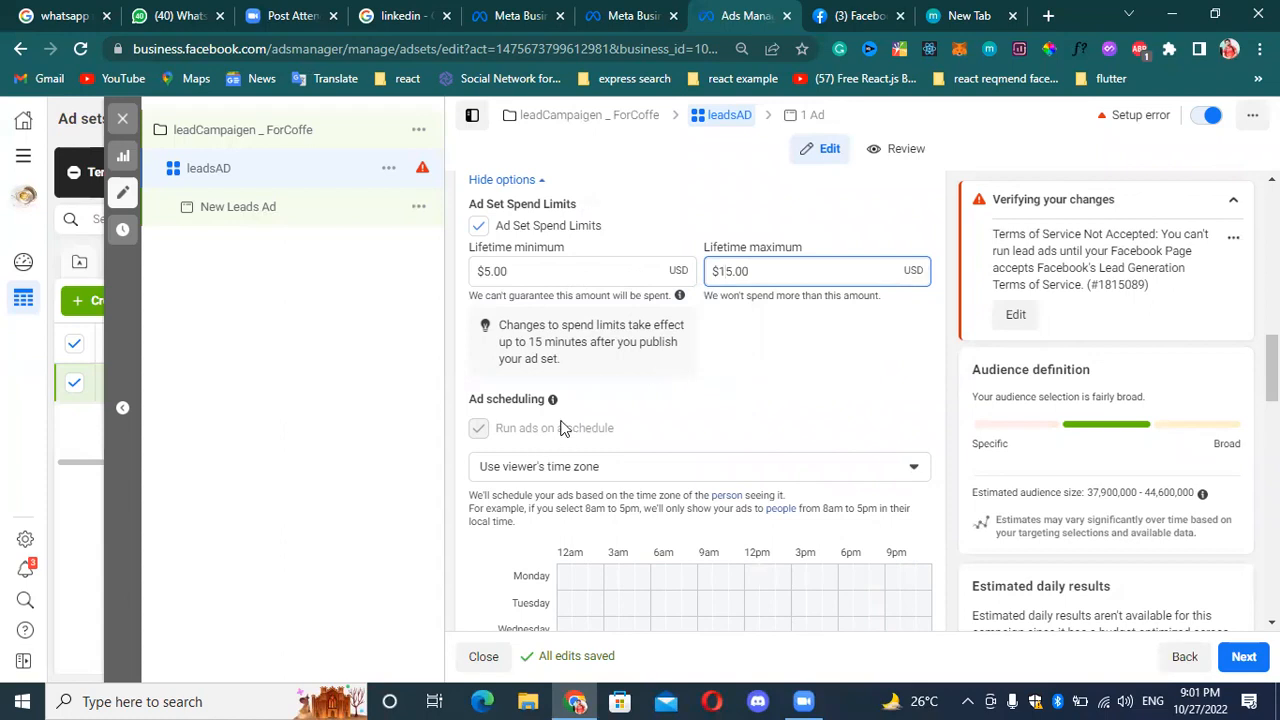
# Switch the ad scheduling time zone to the ad account's Pacific Time and back to the viewer's time zone.
pyautogui.scroll(-1, 628, 377)
pyautogui.click(630, 377)
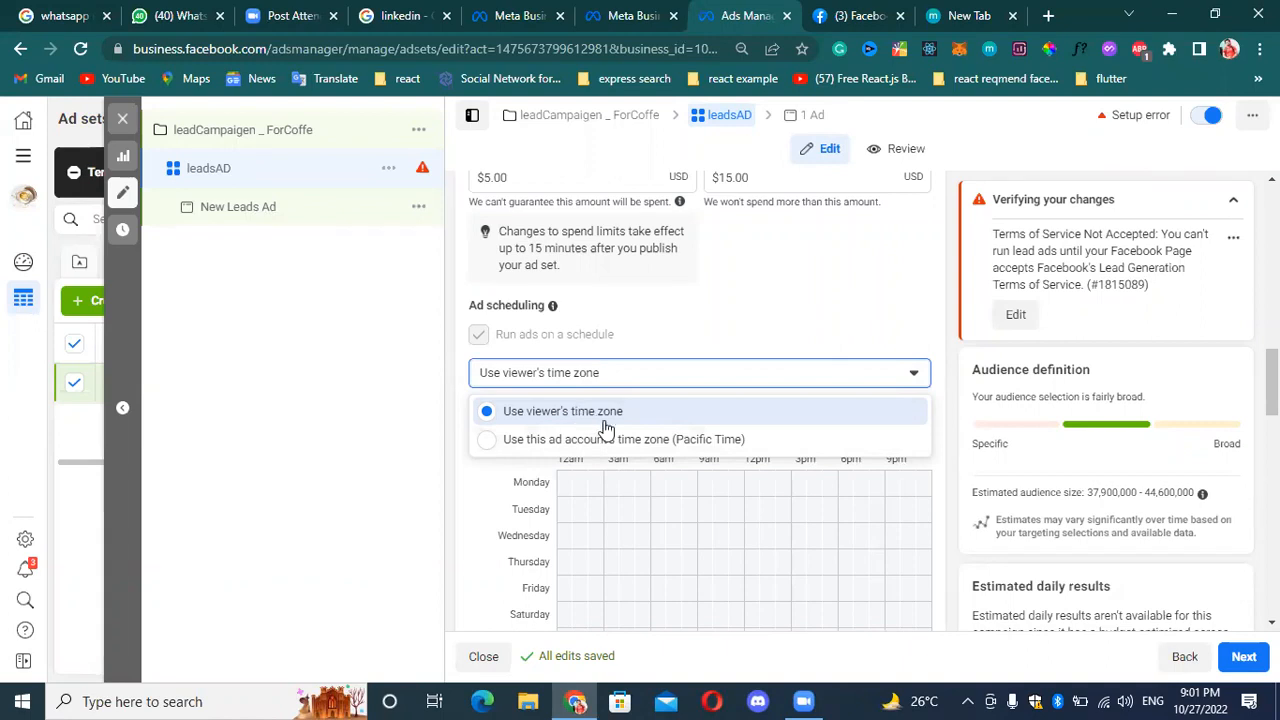
pyautogui.click(618, 440)
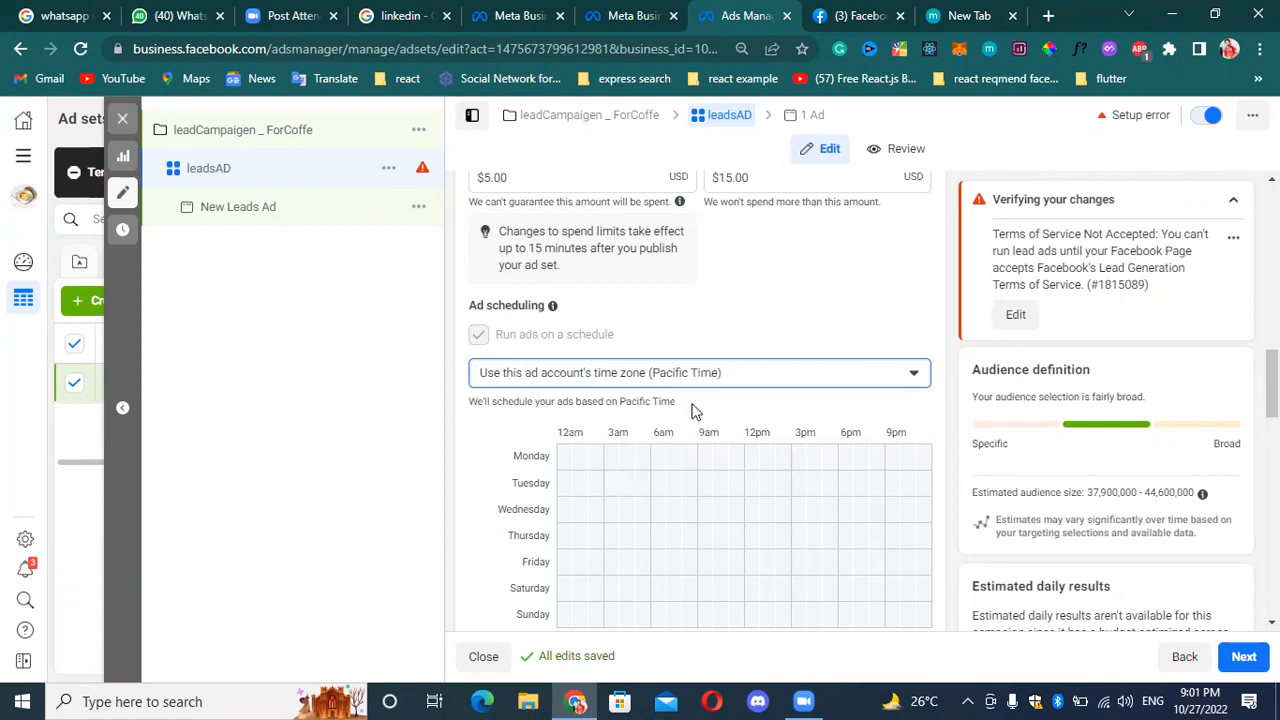
pyautogui.scroll(-1, 712, 380)
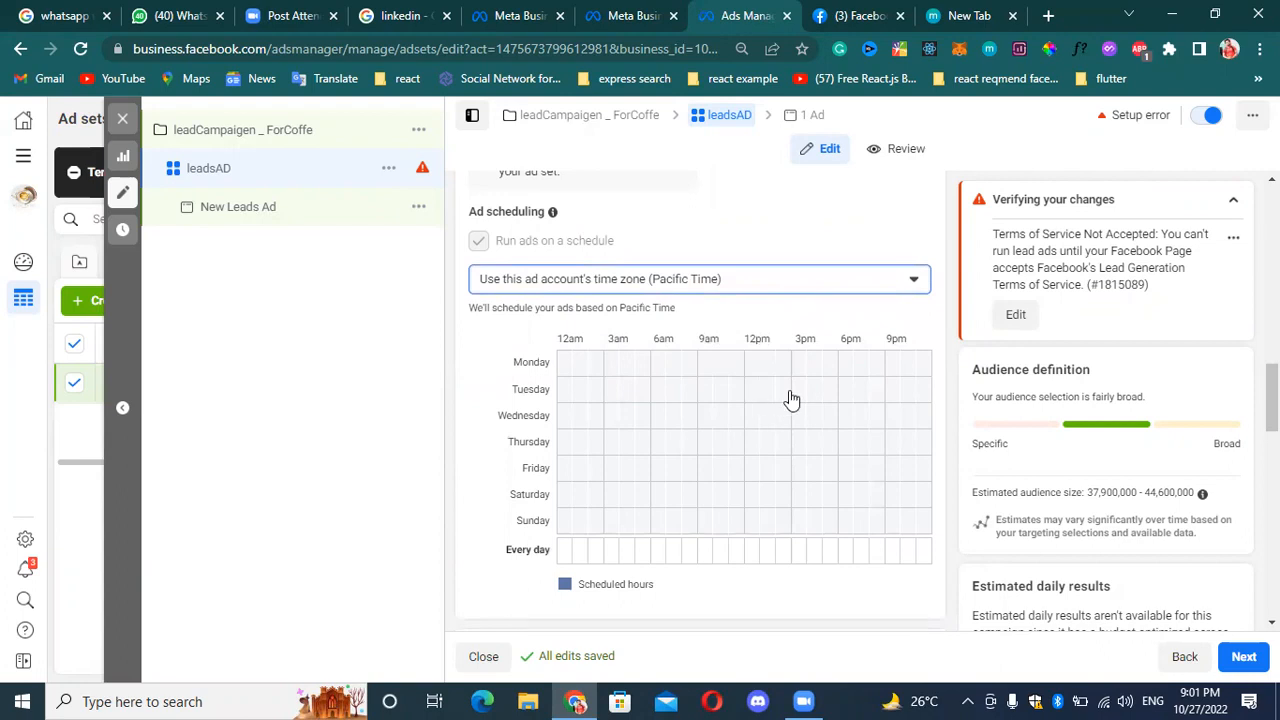
pyautogui.click(798, 285)
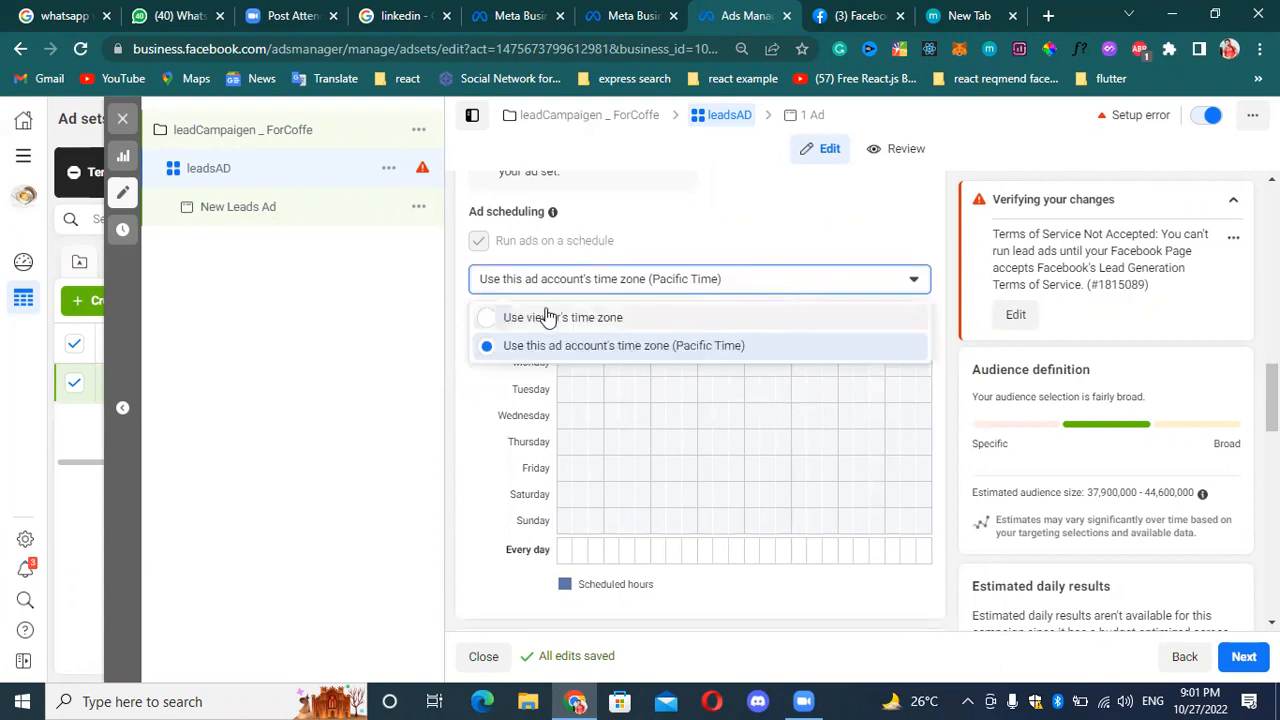
pyautogui.click(552, 316)
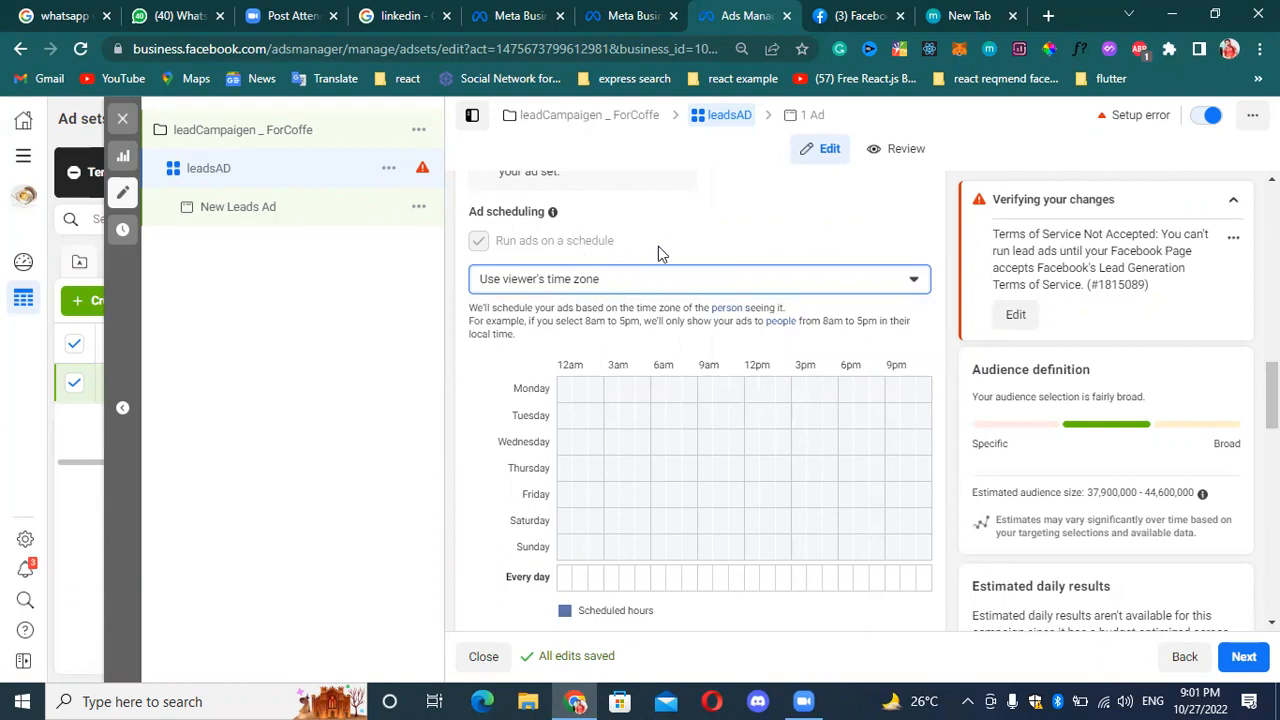
# Use the ad account's Pacific Time zone for ad scheduling and schedule Monday from 12am to 3am and from 6am to 9am.
pyautogui.click(686, 275)
pyautogui.click(627, 350)
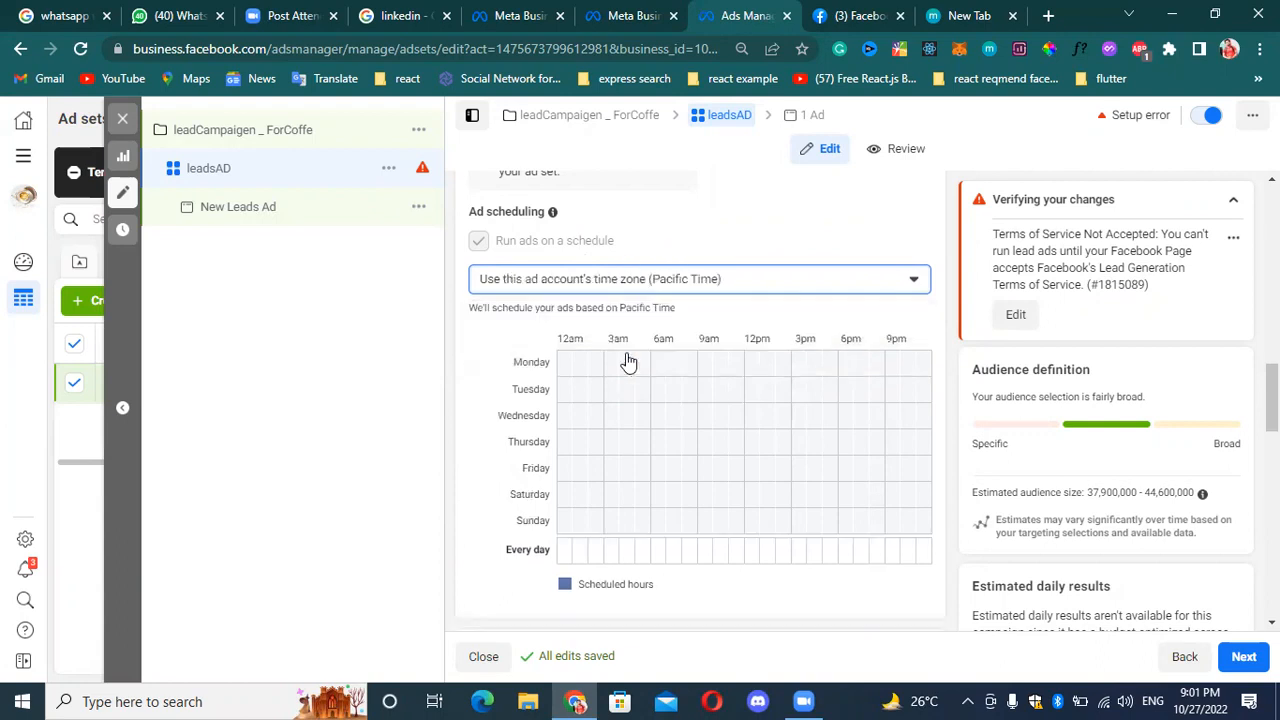
pyautogui.click(564, 368)
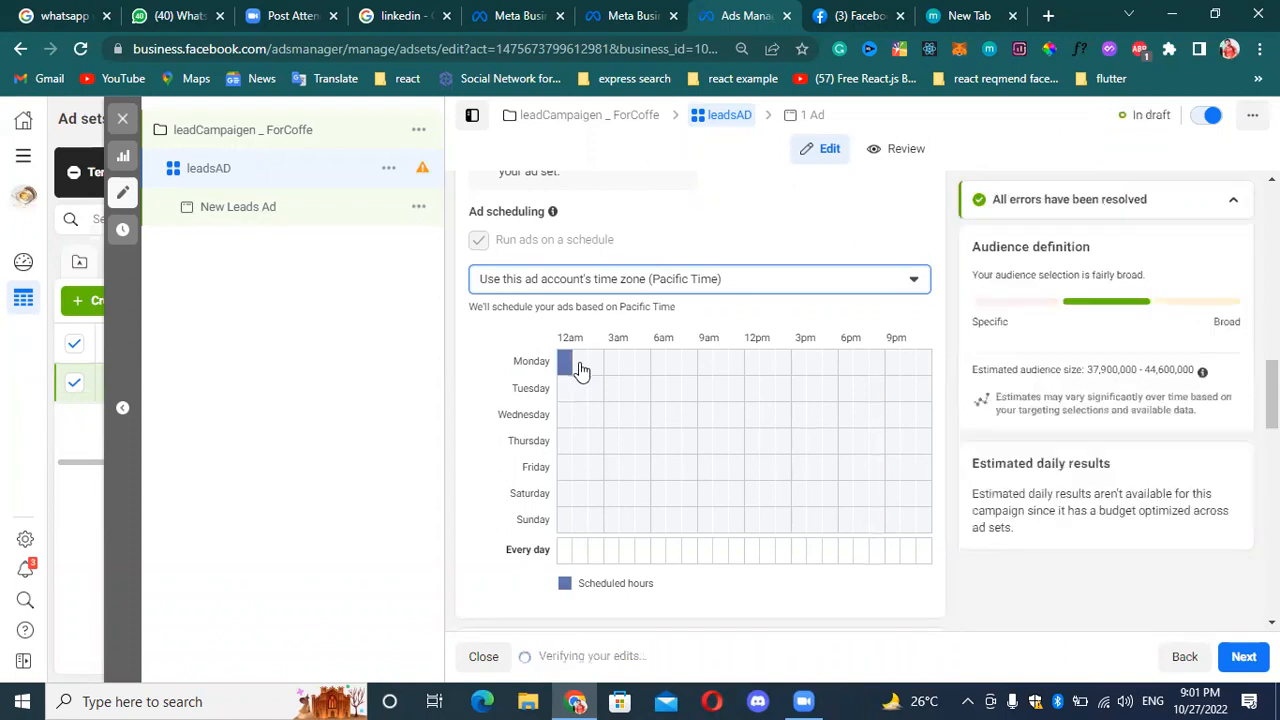
pyautogui.moveTo(581, 368); pyautogui.dragTo(605, 368)
pyautogui.click(658, 365)
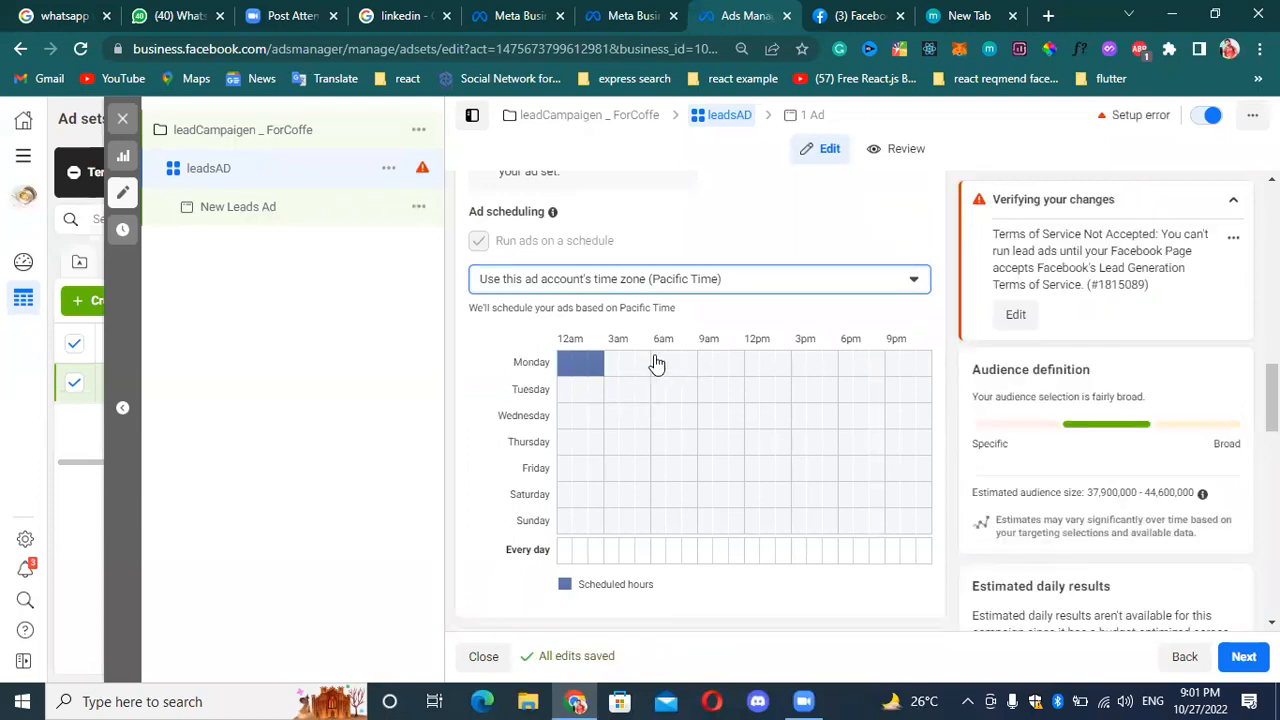
pyautogui.moveTo(672, 368); pyautogui.dragTo(700, 383)
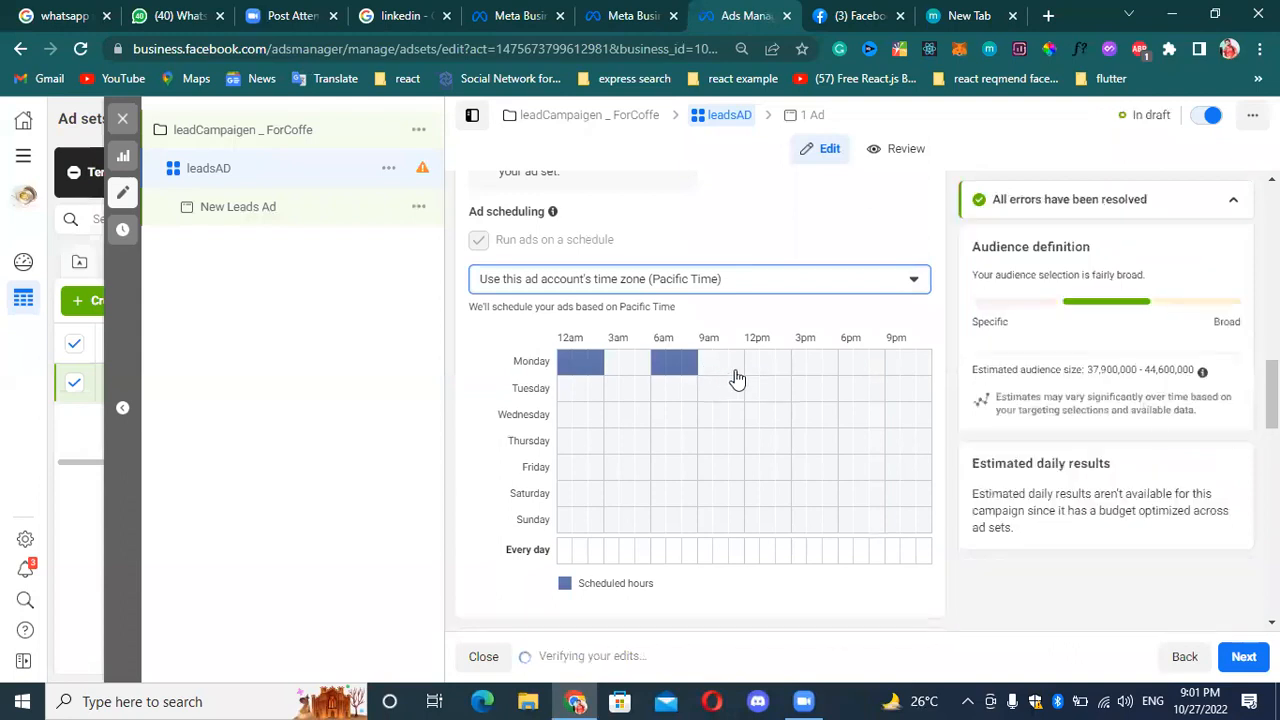
# Schedule the ads on Monday from 3pm to 6pm and on Tuesday from 12am to 2am and 7am to 8am.
pyautogui.moveTo(806, 369); pyautogui.dragTo(836, 370)
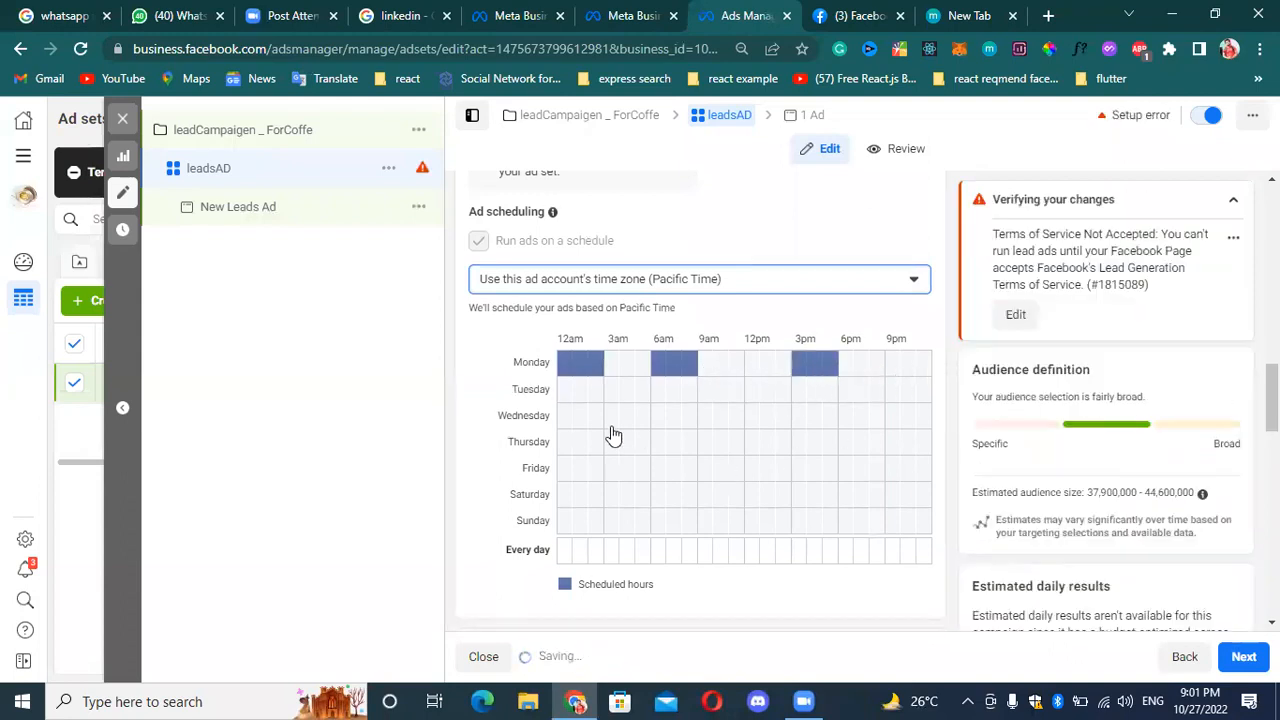
pyautogui.click(571, 391)
pyautogui.click(580, 392)
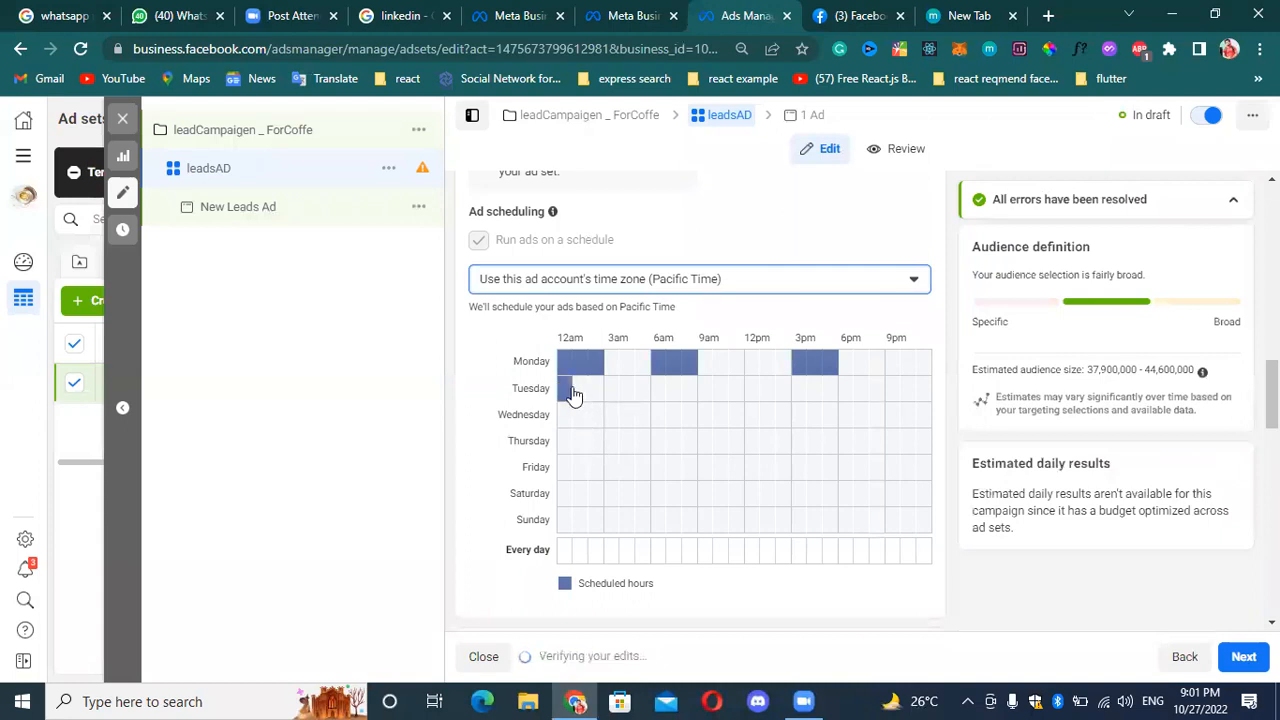
pyautogui.click(668, 396)
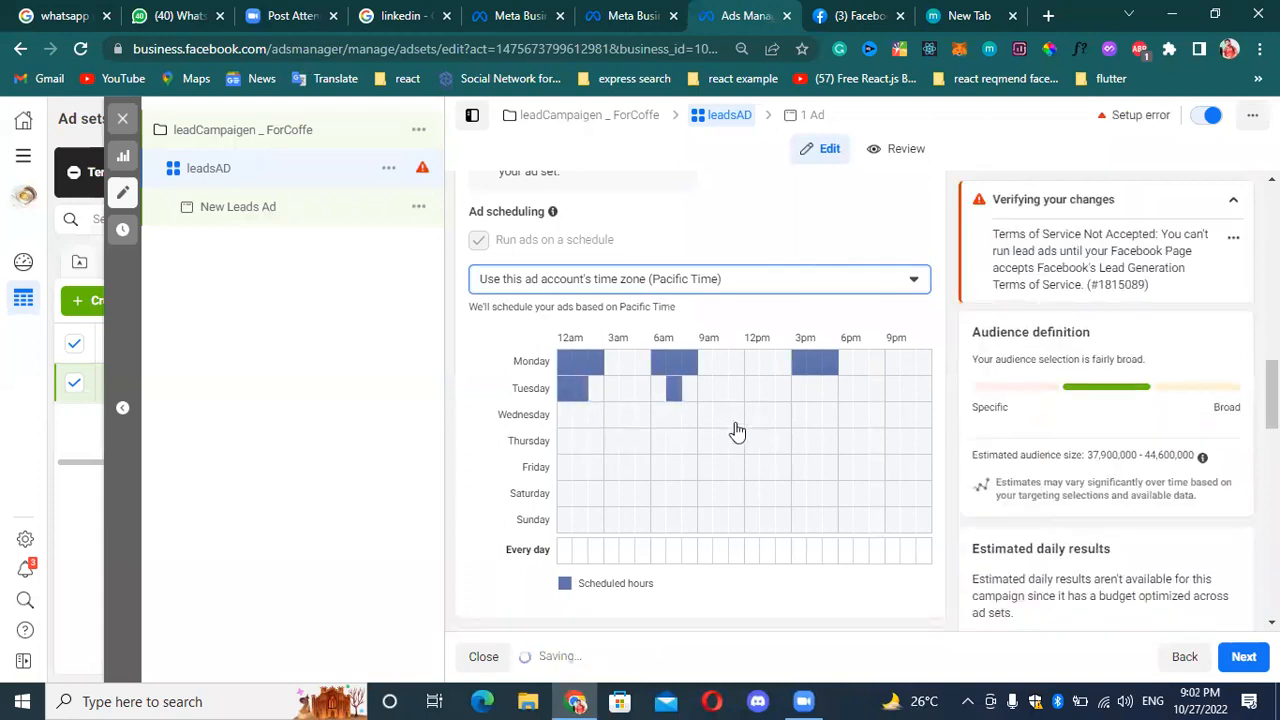
# Review the ad set's spend limits together with the ad scheduling settings and weekly hours grid.
pyautogui.scroll(2, 466, 450)
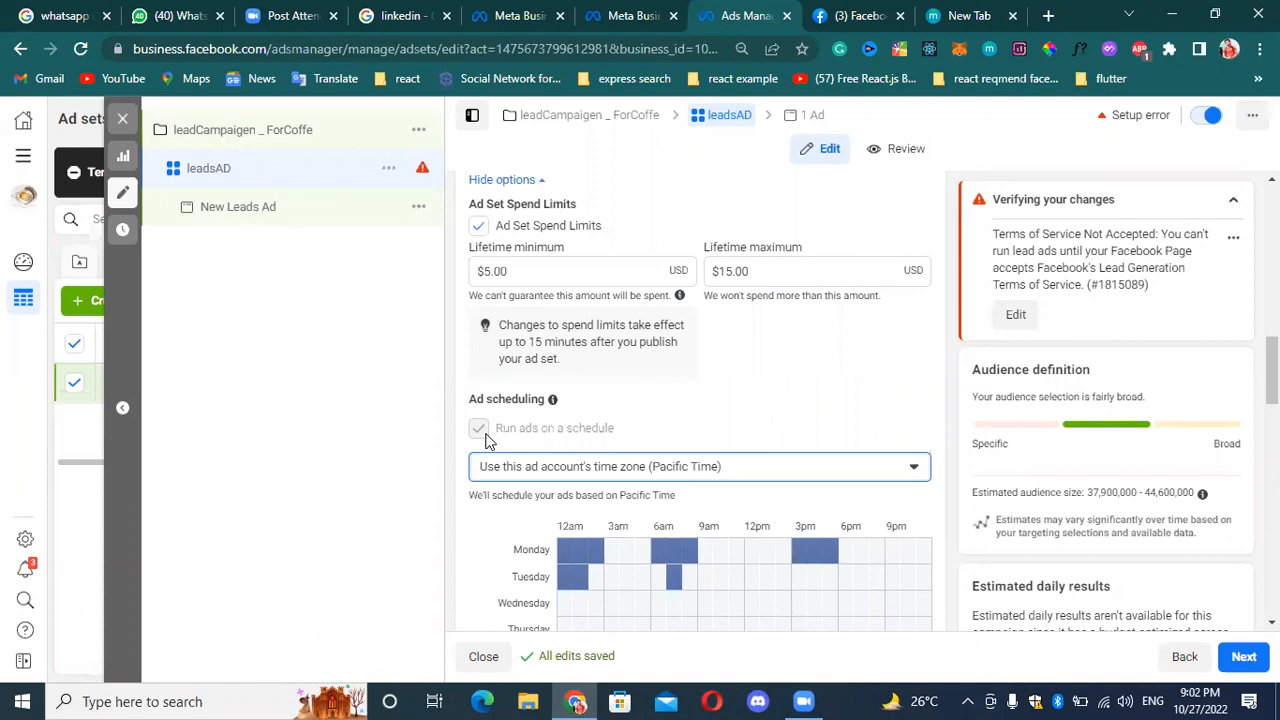
pyautogui.scroll(2, 606, 357)
pyautogui.scroll(-2, 600, 366)
pyautogui.scroll(-1, 565, 445)
pyautogui.scroll(1, 595, 370)
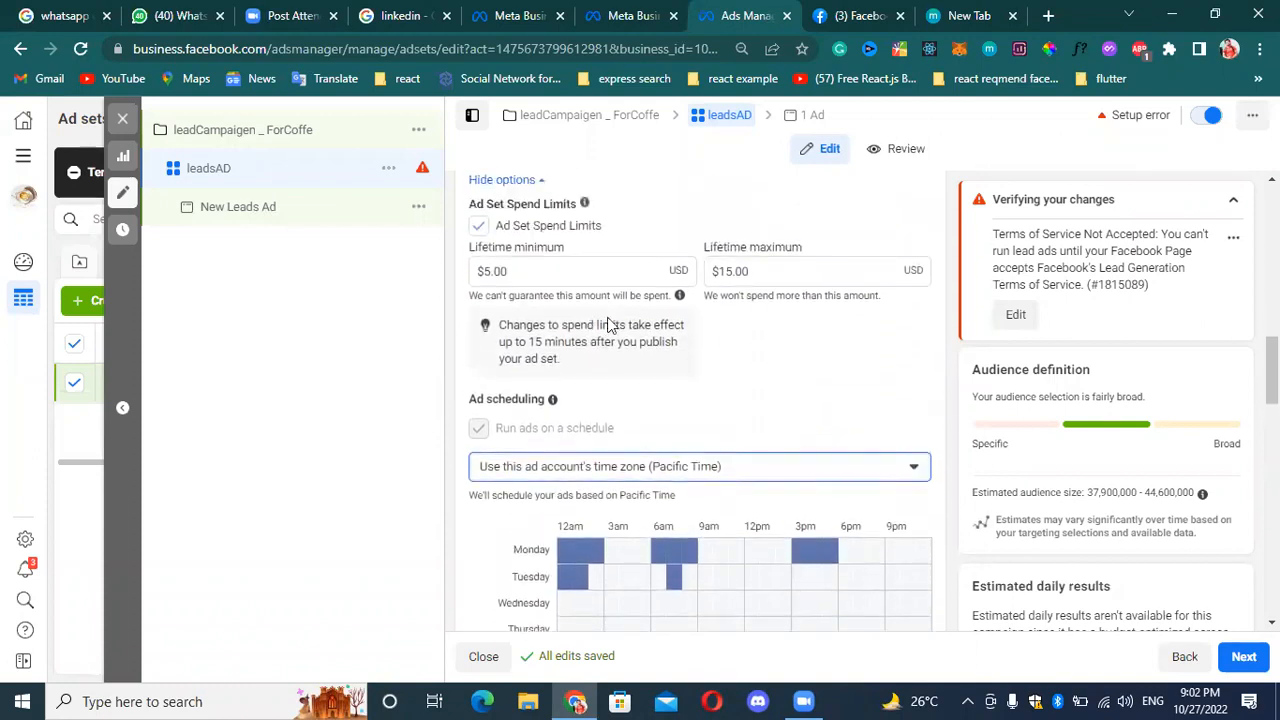
pyautogui.scroll(2, 608, 325)
pyautogui.scroll(-2, 608, 371)
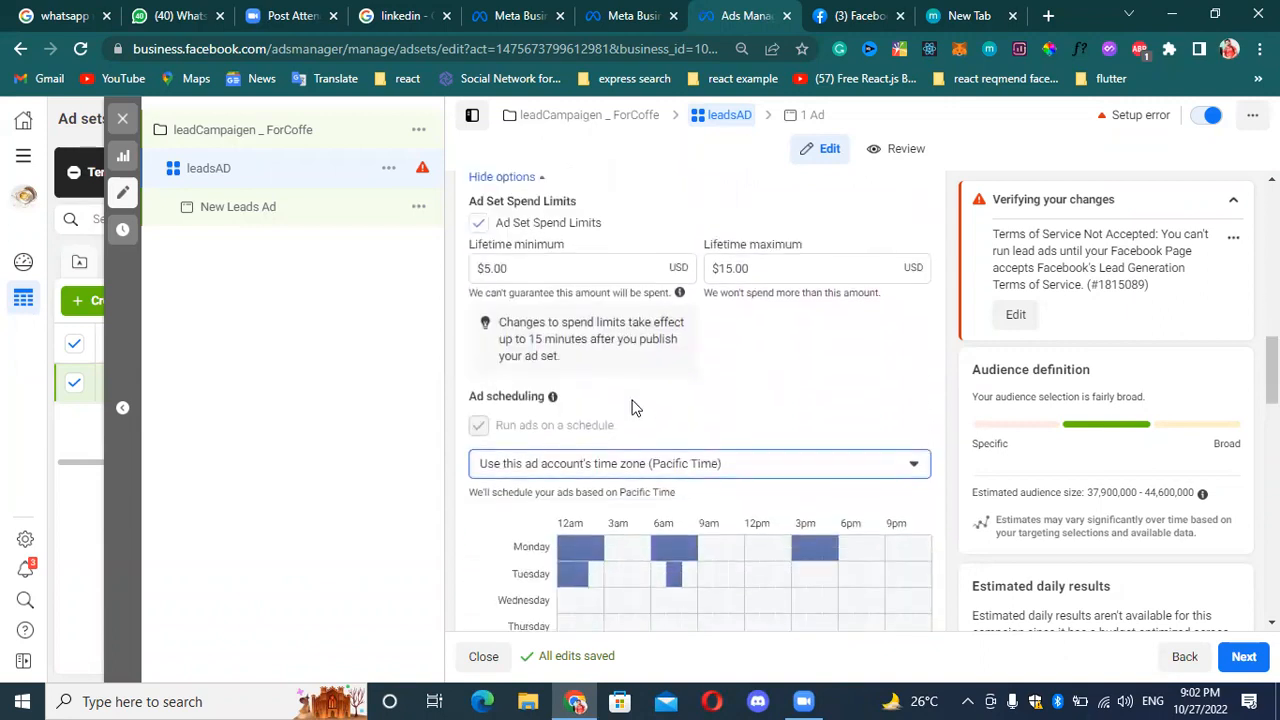
pyautogui.scroll(-1, 640, 412)
pyautogui.scroll(-1, 760, 462)
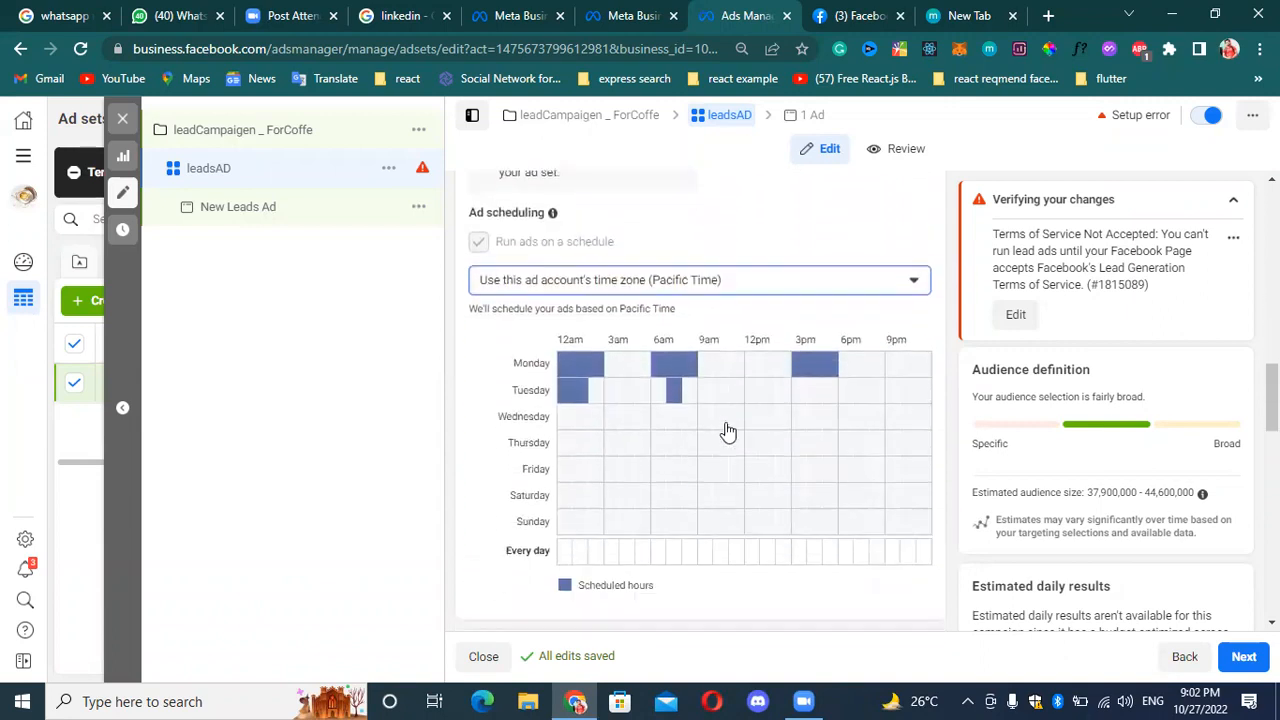
pyautogui.scroll(1, 670, 445)
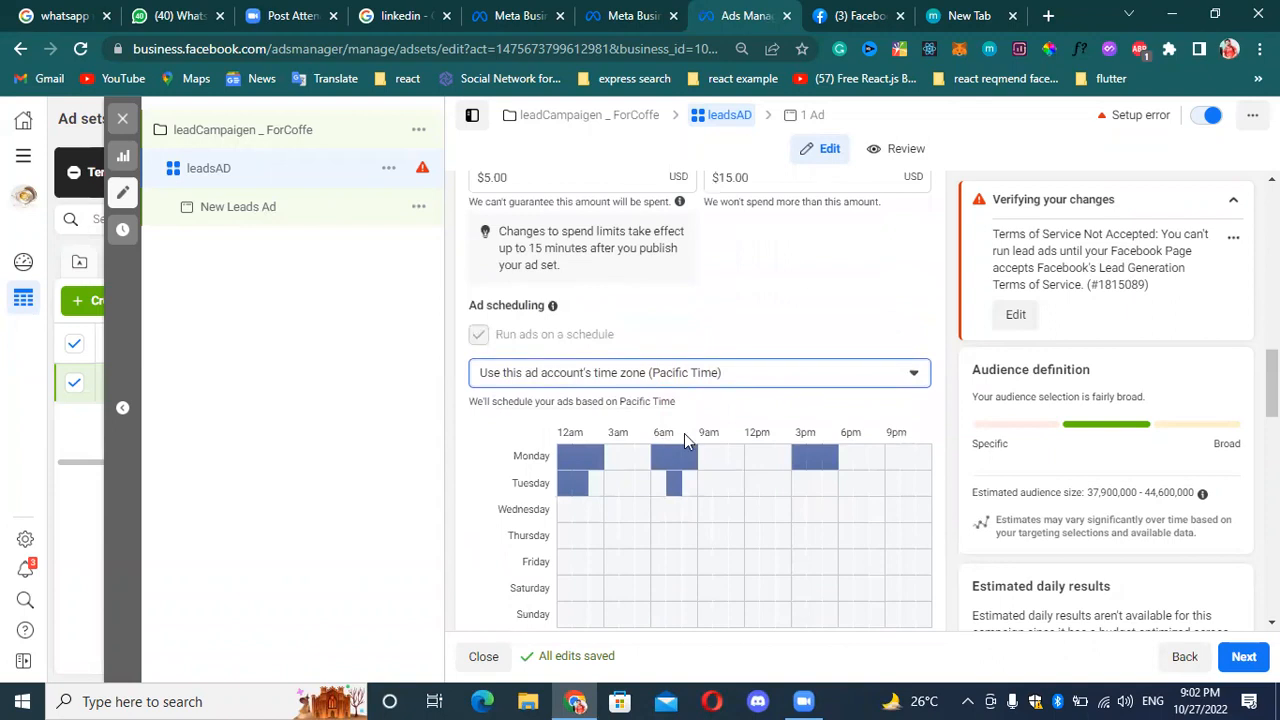
# Add Tuesday from 8am to 9am, and schedule every day from 12am to 3am, 4am to 5am and 8am to 9am.
pyautogui.scroll(-1, 690, 440)
pyautogui.click(687, 397)
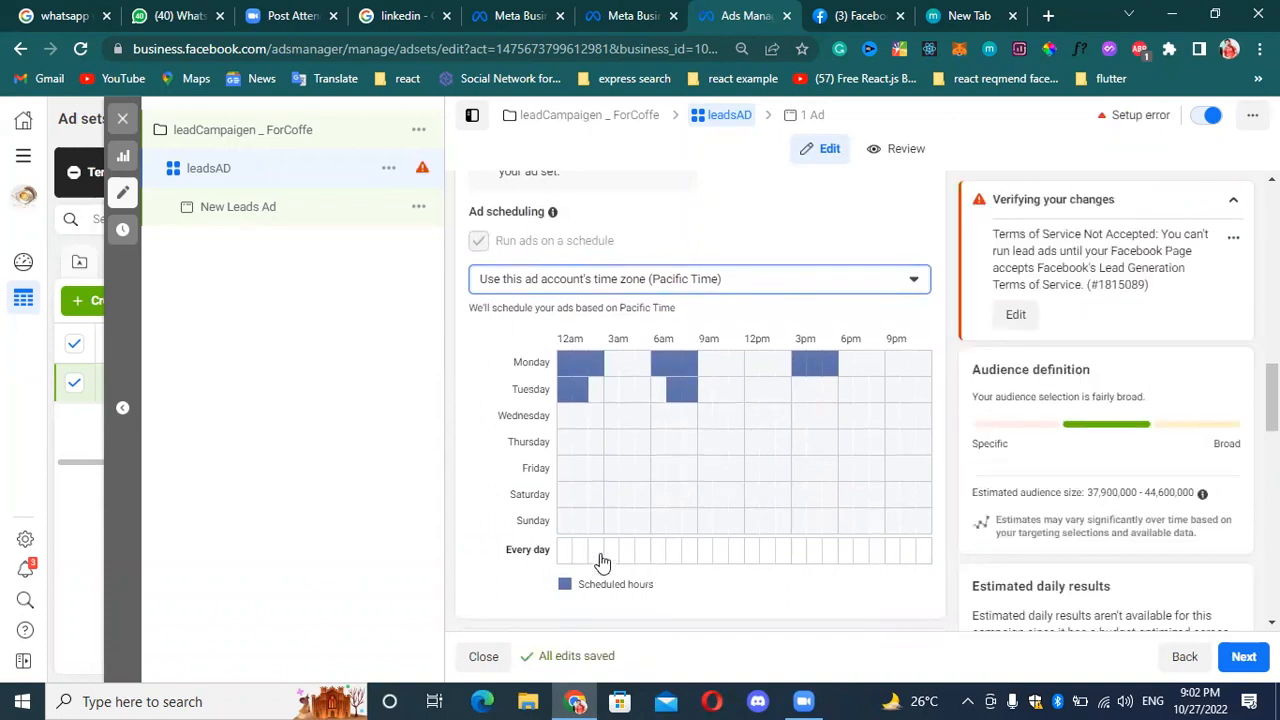
pyautogui.click(565, 550)
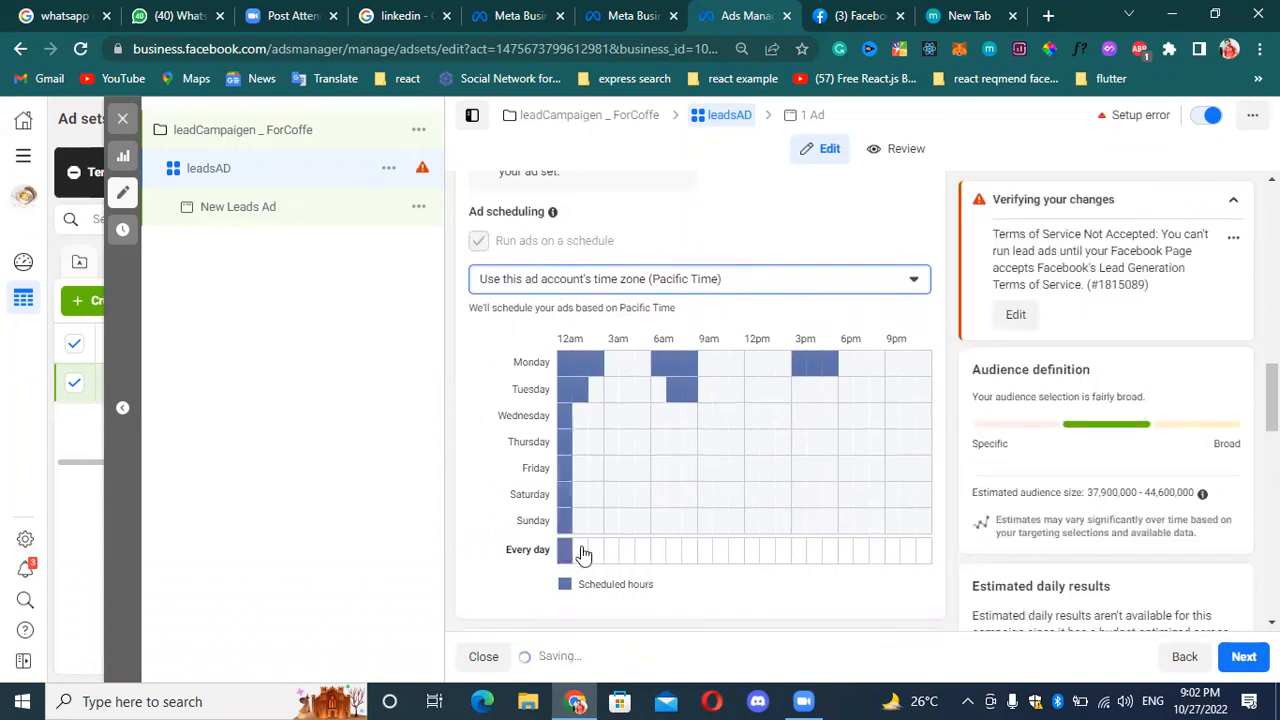
pyautogui.click(580, 550)
pyautogui.click(596, 550)
pyautogui.click(627, 550)
pyautogui.click(690, 550)
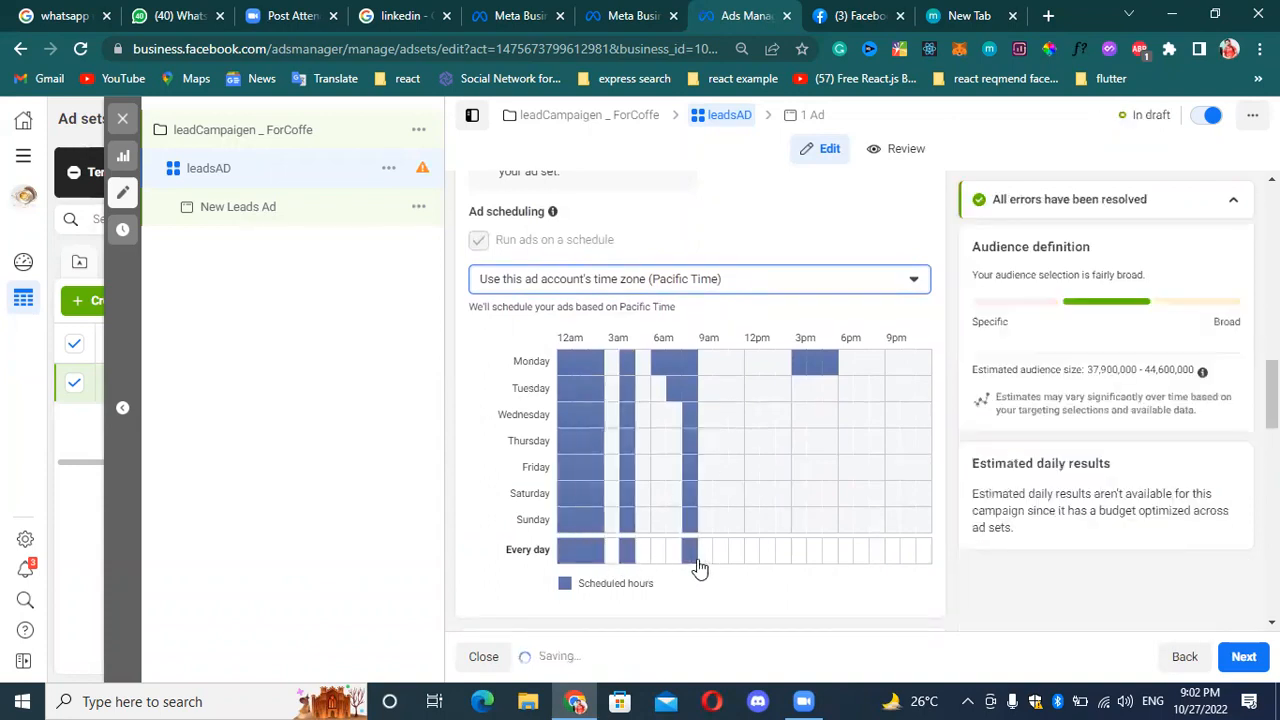
# Schedule the ads every day from 2pm to 10pm.
pyautogui.click(781, 557)
pyautogui.click(815, 555)
pyautogui.click(863, 559)
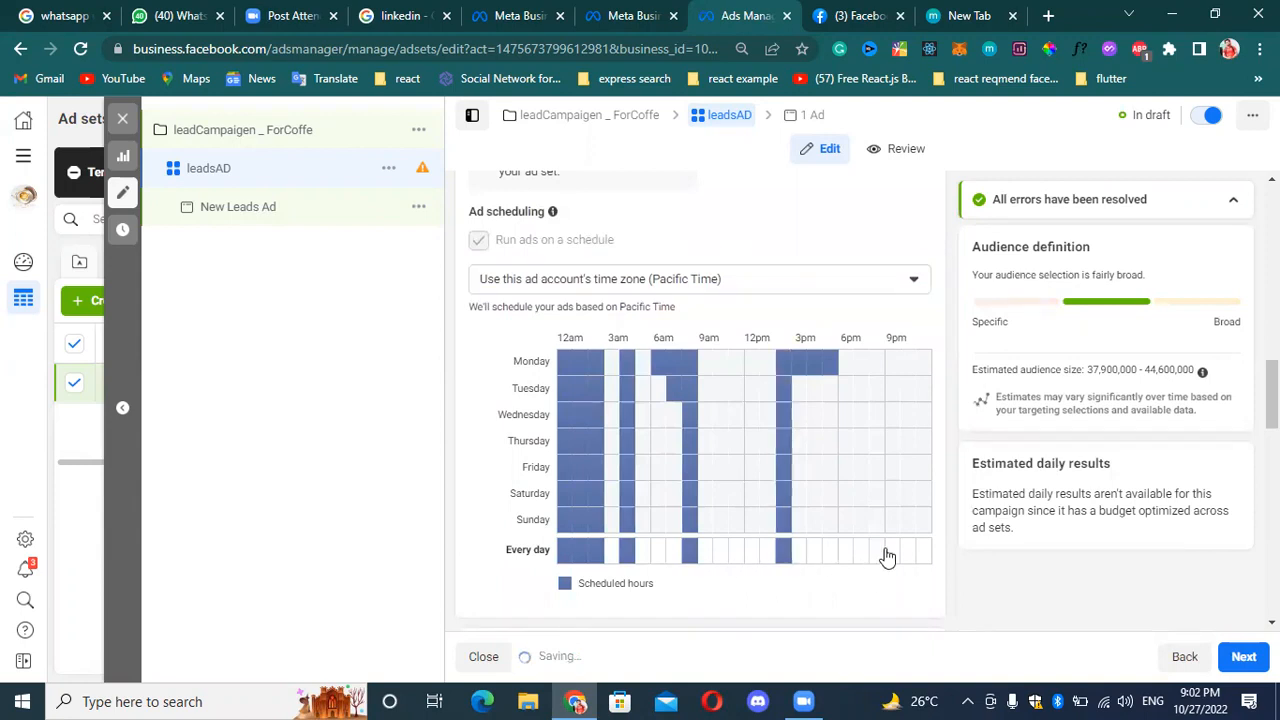
pyautogui.click(887, 551)
pyautogui.click(877, 551)
pyautogui.click(797, 557)
pyautogui.click(830, 557)
pyautogui.click(845, 560)
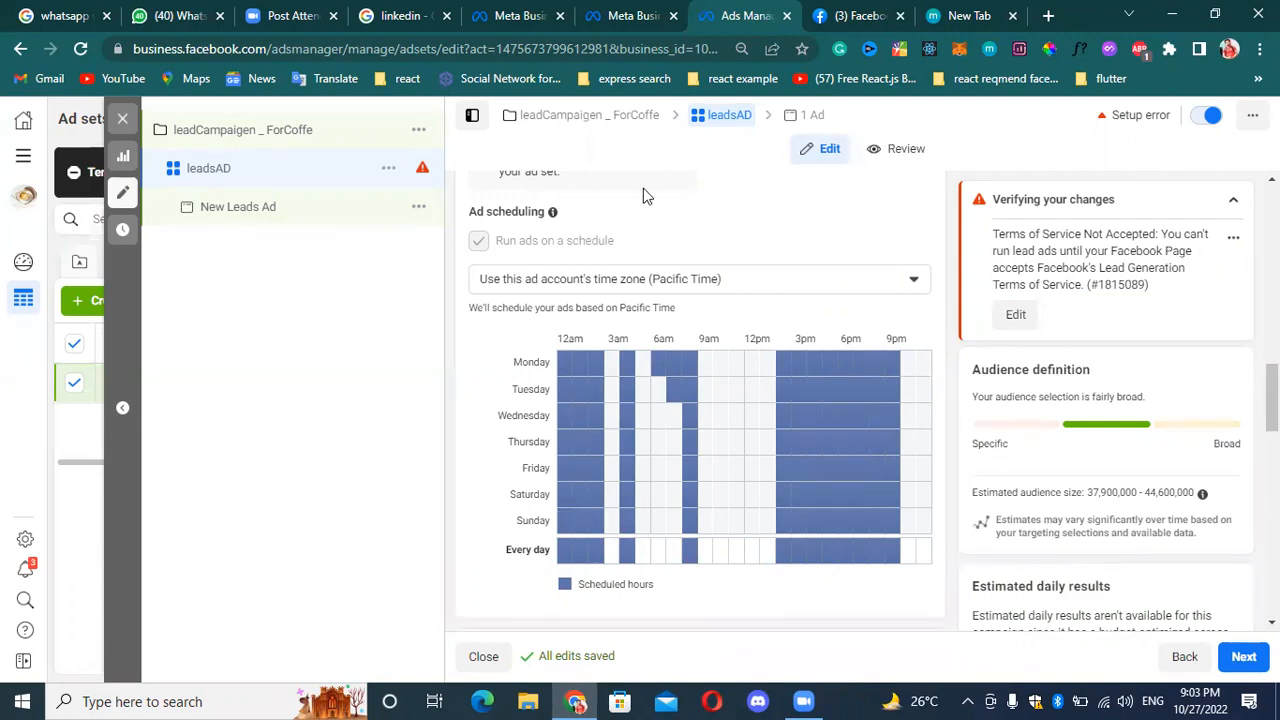
# Switch the ad scheduling time zone to the viewer's time zone and back to the ad account's Pacific Time.
pyautogui.scroll(-2, 771, 402)
pyautogui.scroll(-2, 600, 420)
pyautogui.scroll(2, 671, 251)
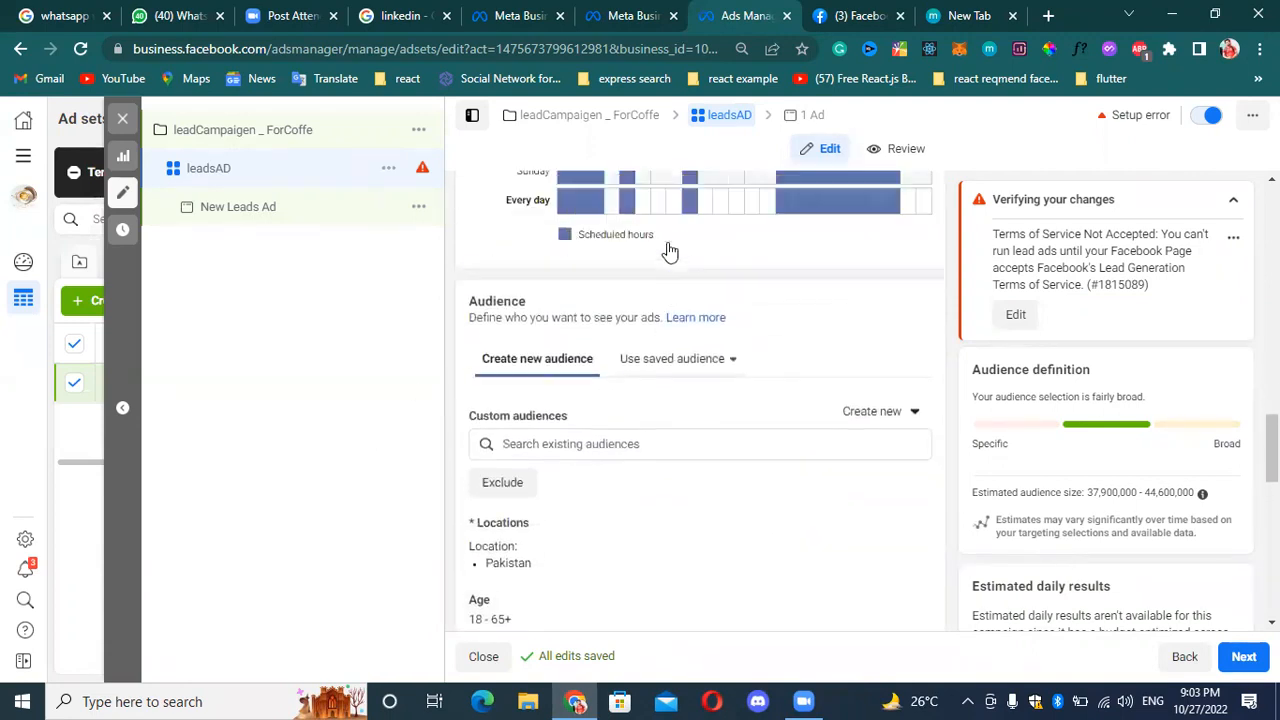
pyautogui.scroll(3, 575, 388)
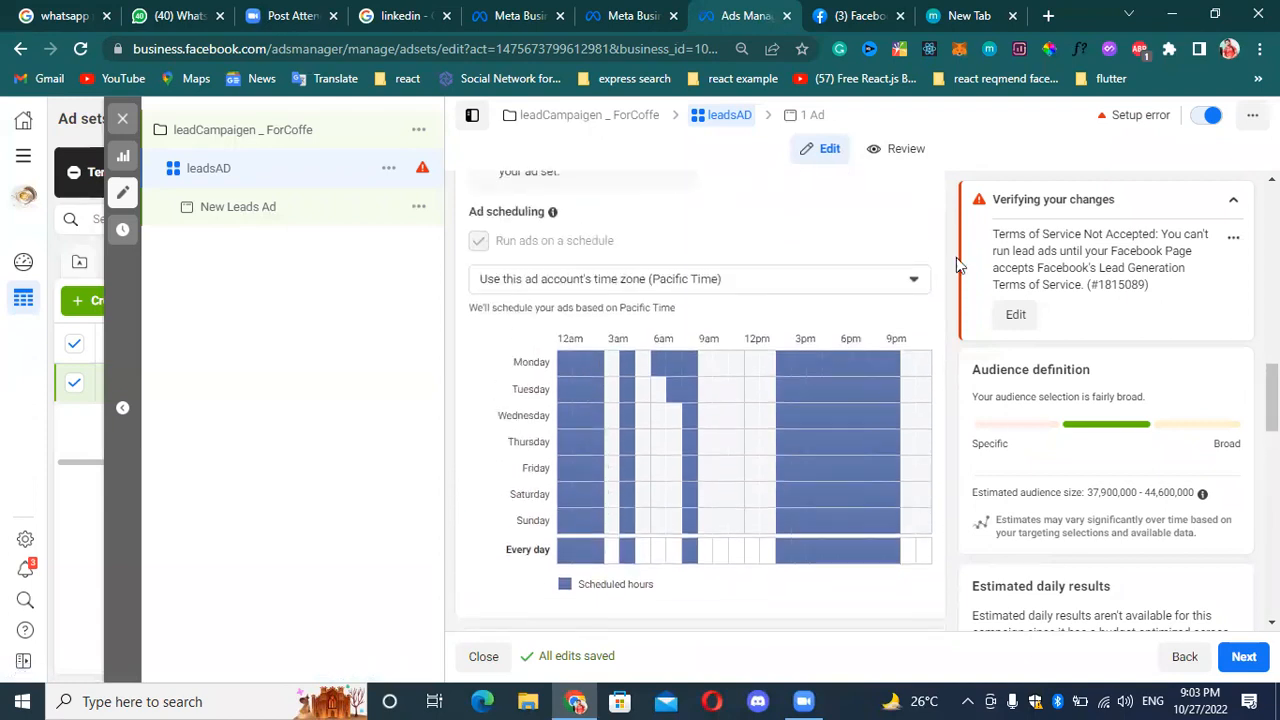
pyautogui.click(914, 280)
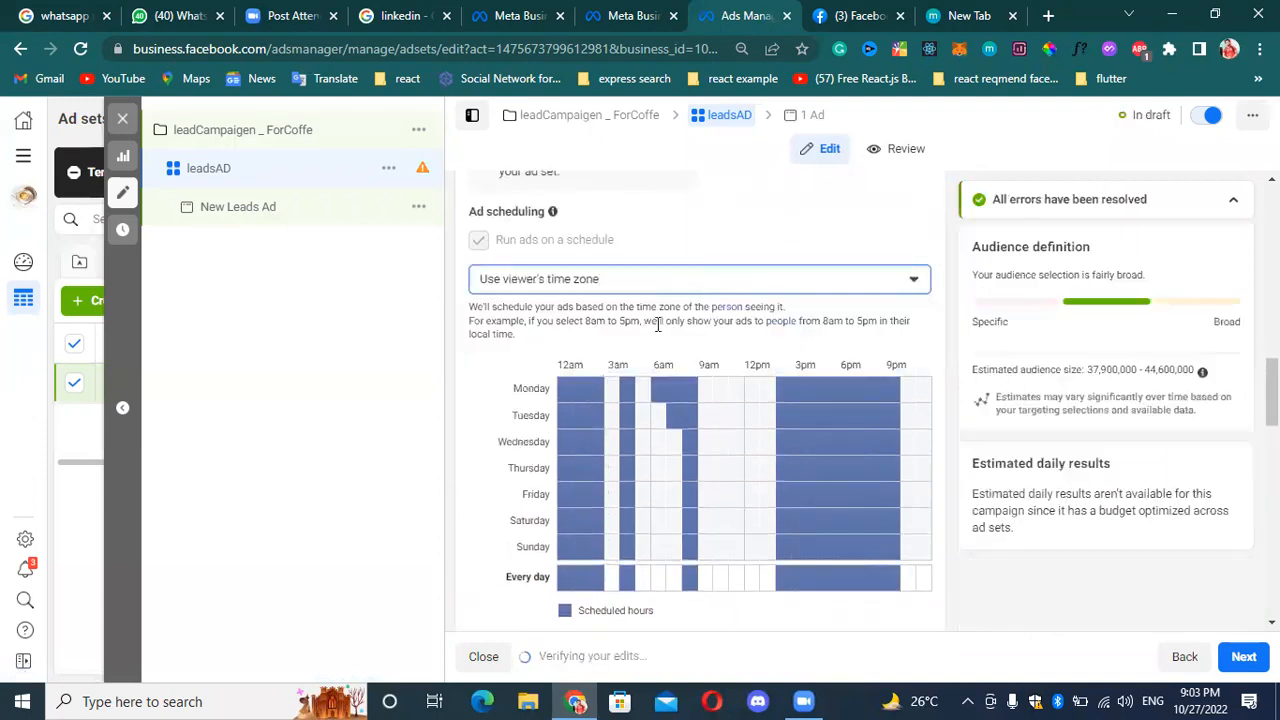
pyautogui.click(665, 278)
pyautogui.click(600, 345)
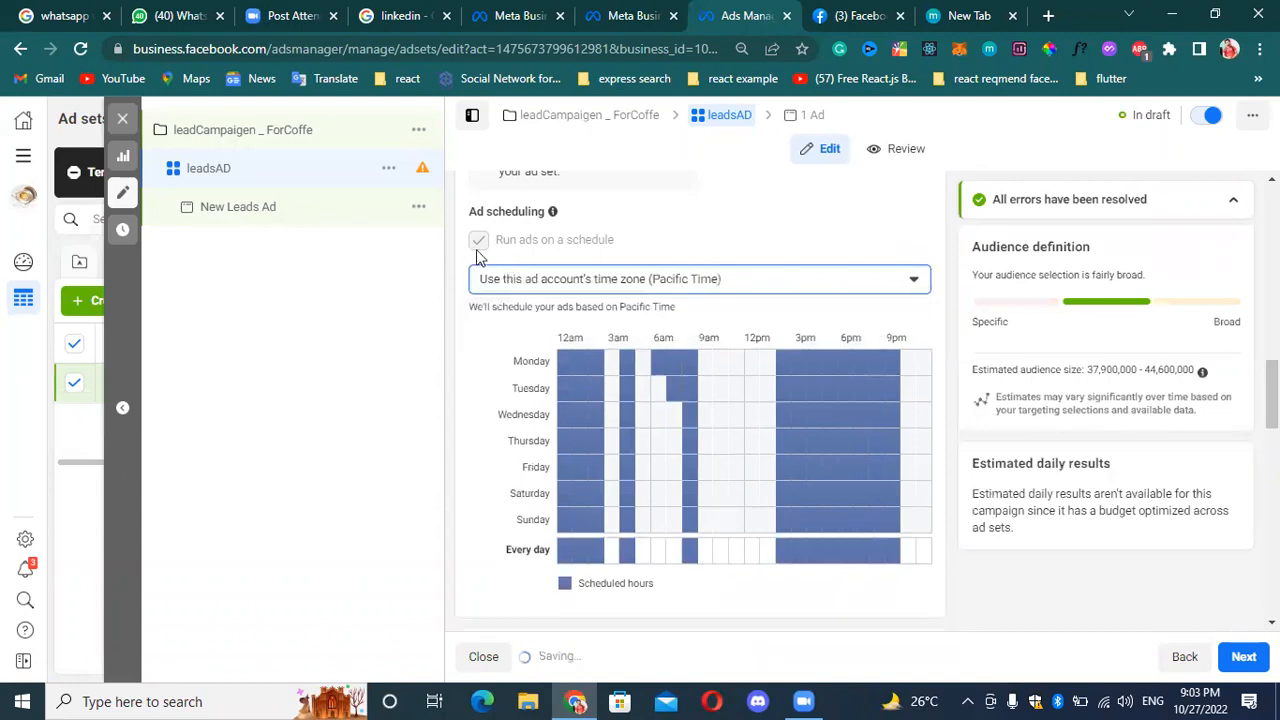
# Check the Audience section's existing audiences in the lookalike, custom and all categories.
pyautogui.scroll(1, 637, 311)
pyautogui.scroll(3, 641, 318)
pyautogui.scroll(-9, 654, 317)
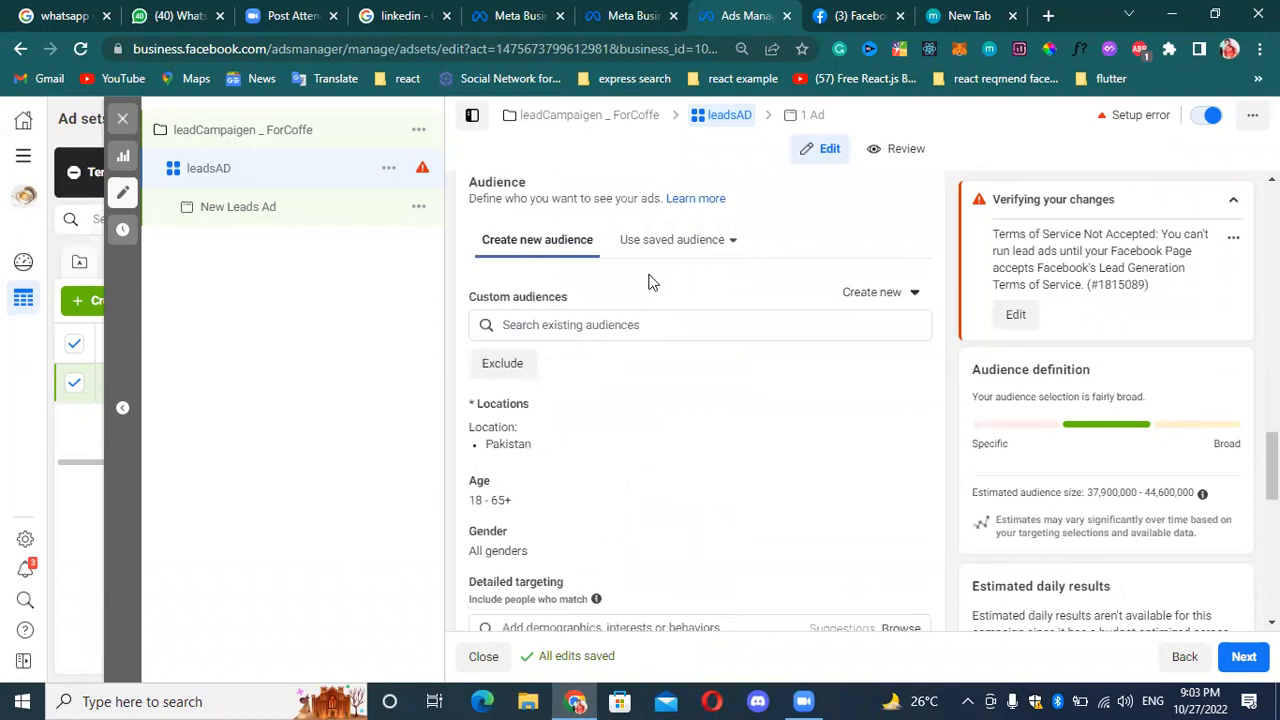
pyautogui.click(629, 326)
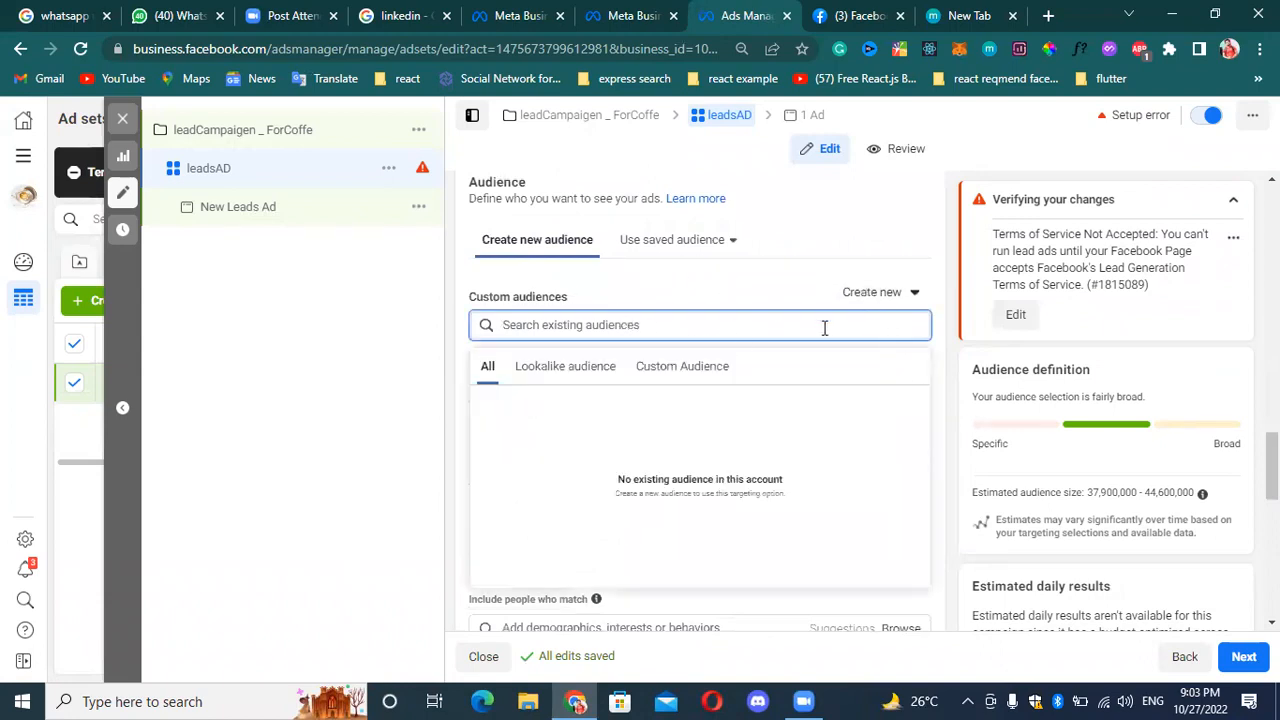
pyautogui.click(586, 368)
pyautogui.click(704, 376)
pyautogui.click(489, 370)
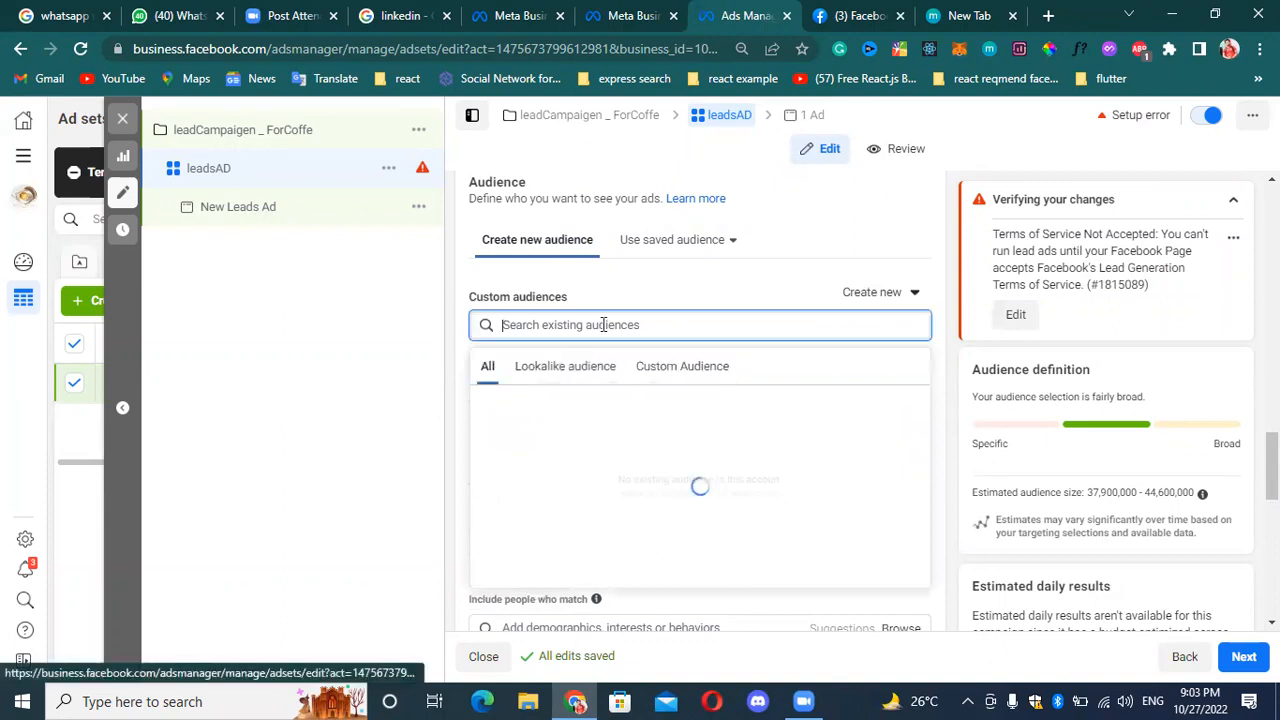
# Start a new Custom Audience with Website as its source, proceed to the pixel setup form, and cancel it.
pyautogui.click(912, 293)
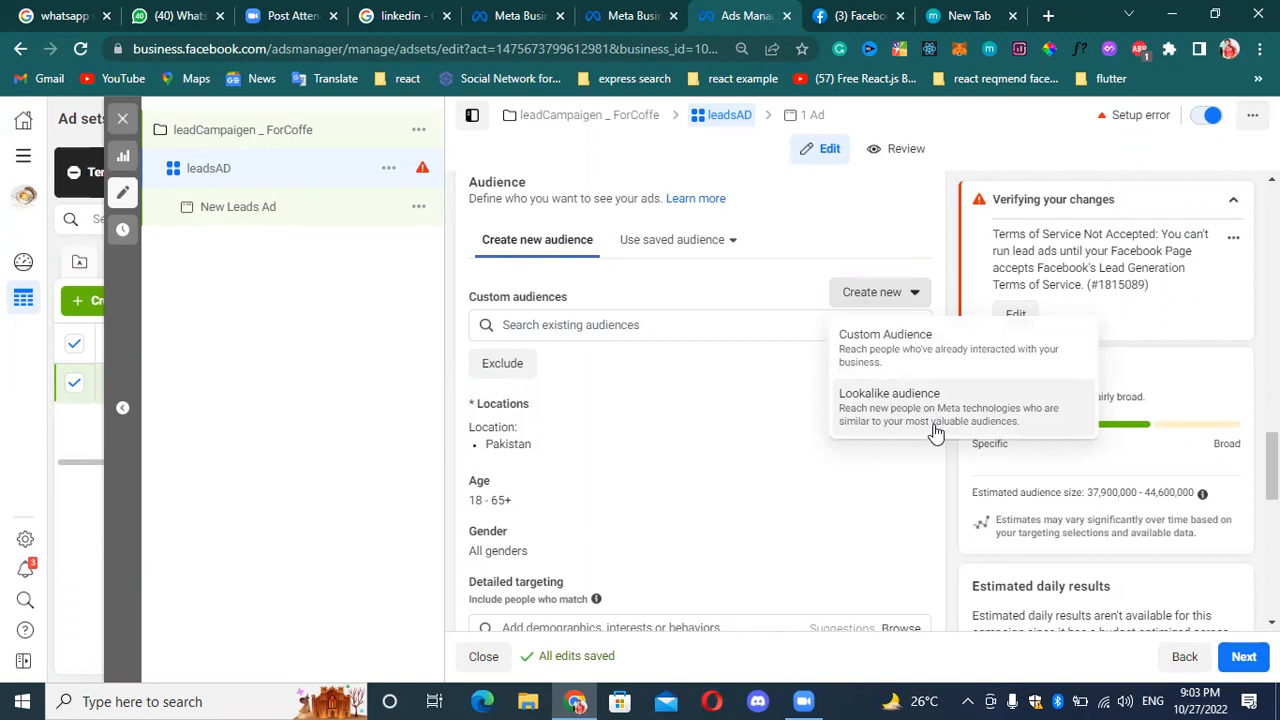
pyautogui.click(937, 362)
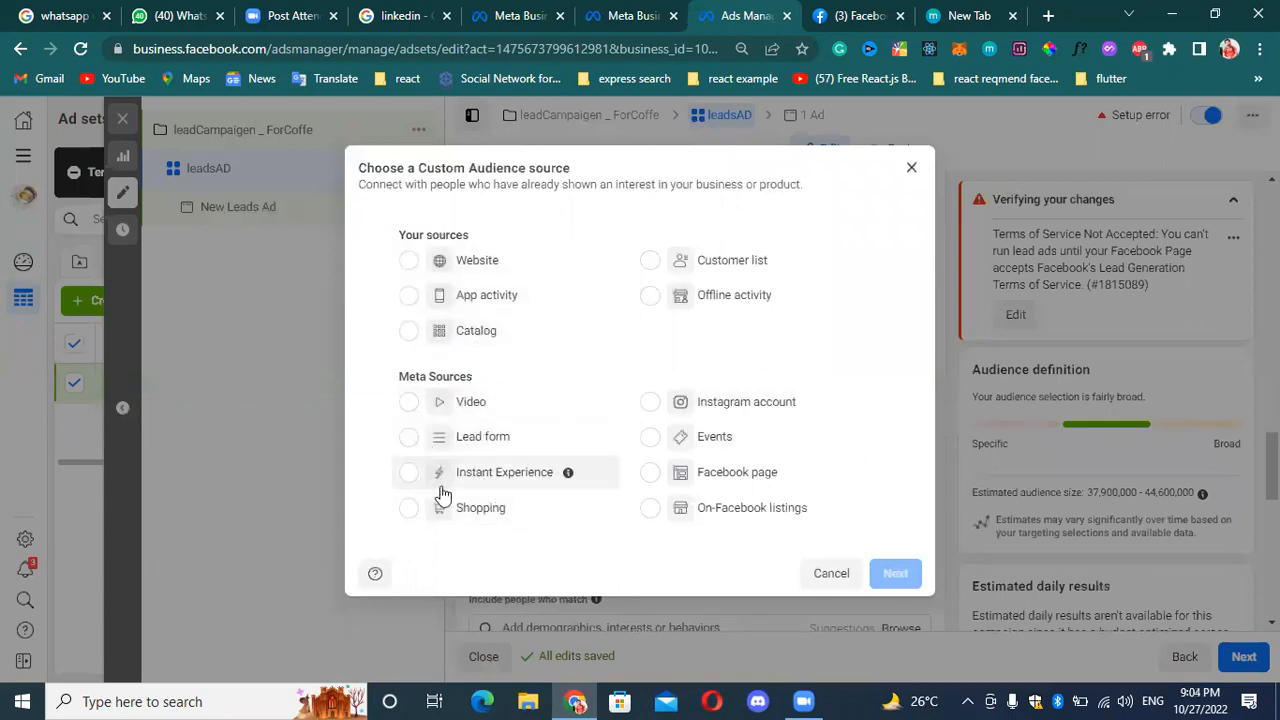
pyautogui.click(410, 442)
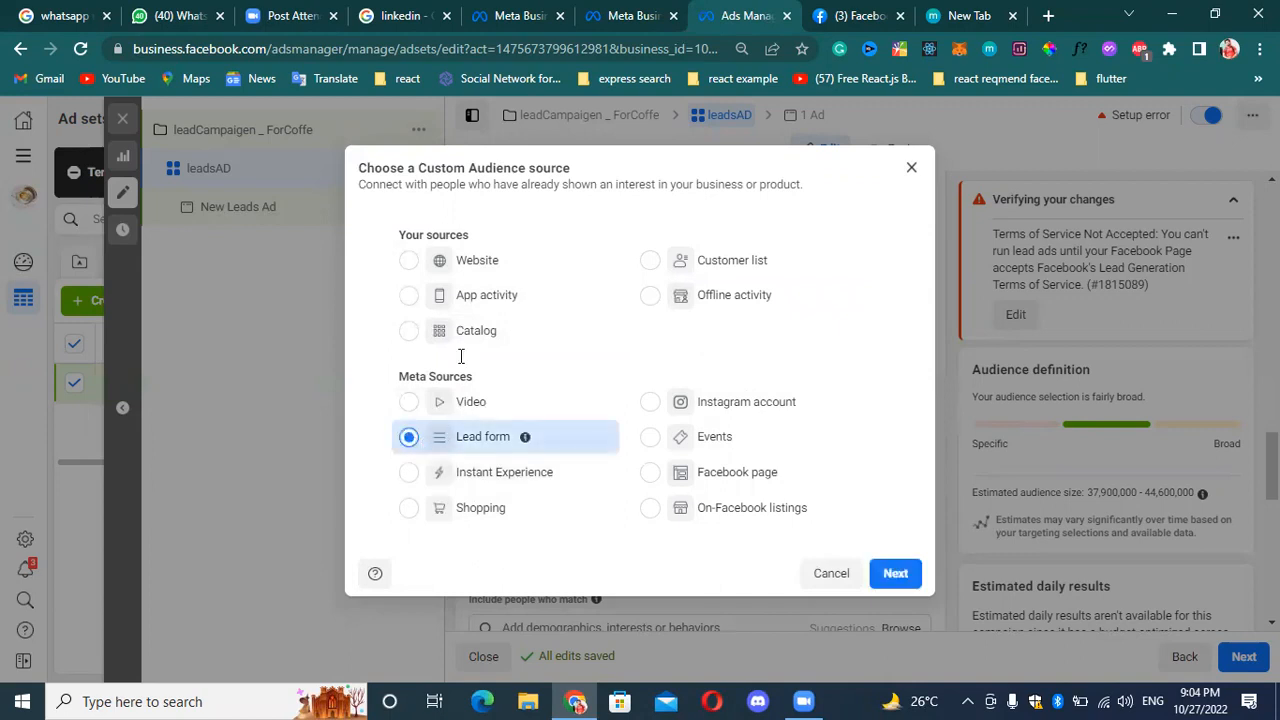
pyautogui.click(409, 263)
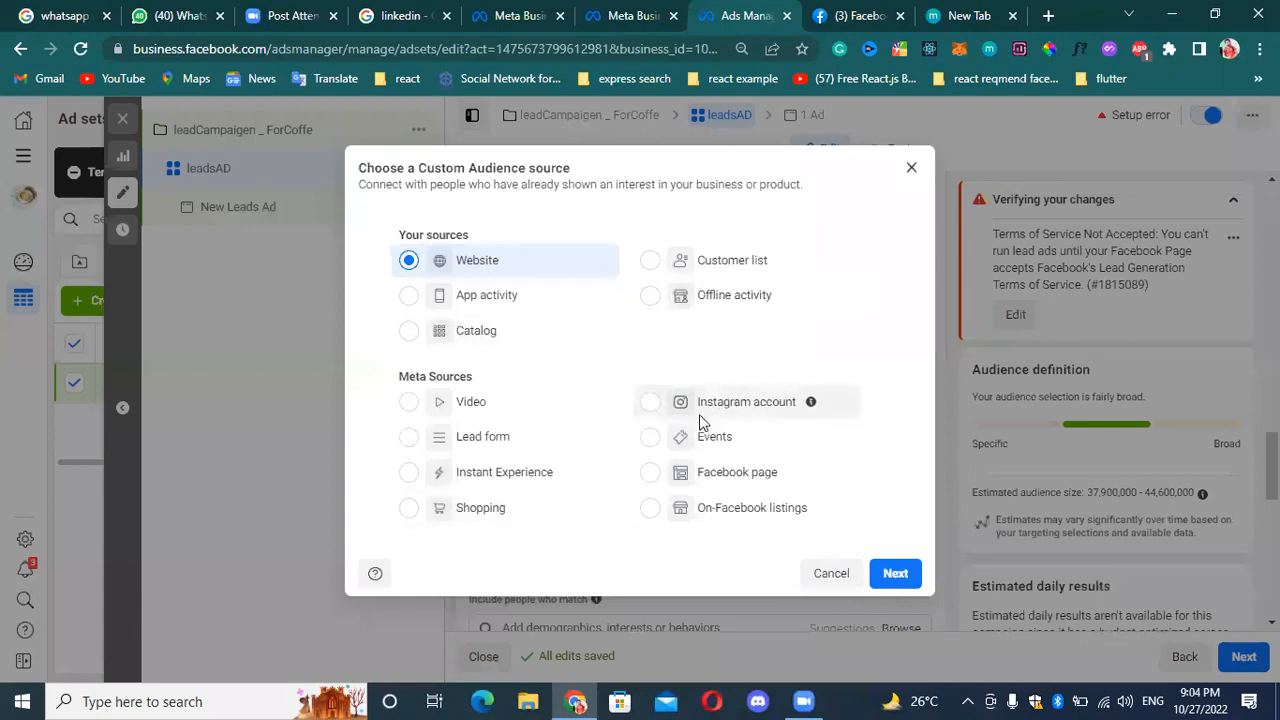
pyautogui.click(893, 574)
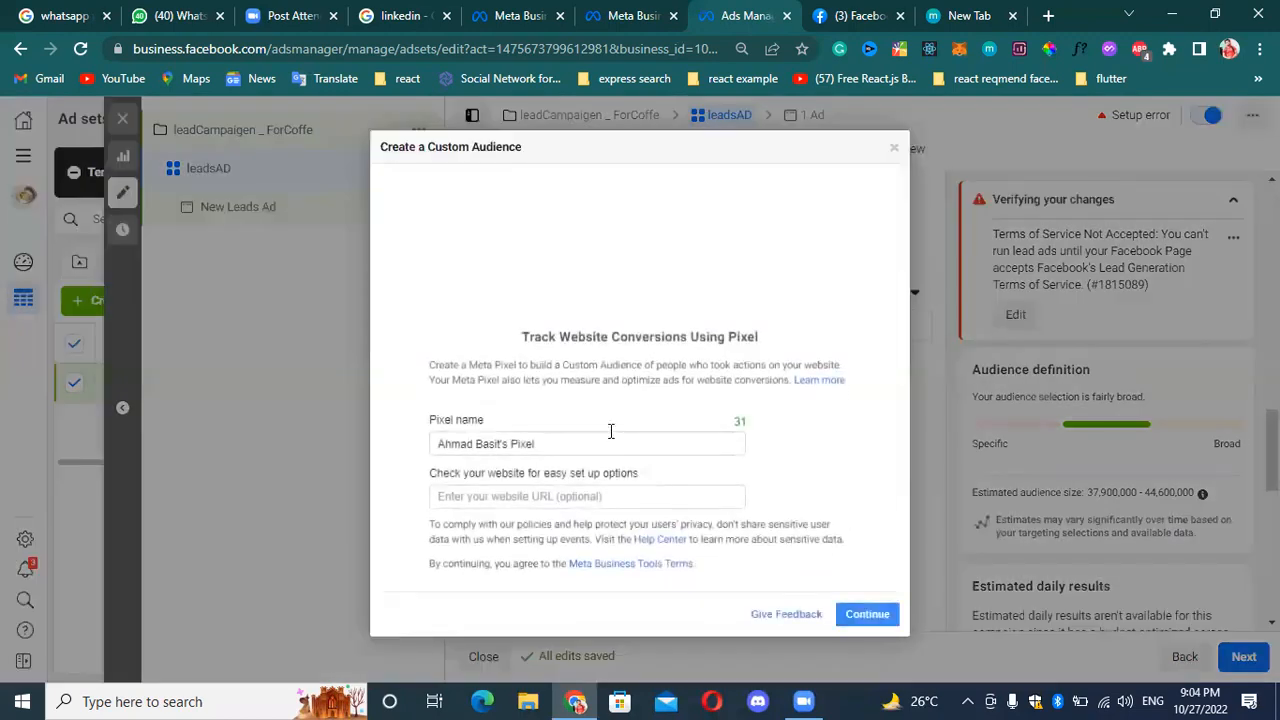
pyautogui.click(894, 149)
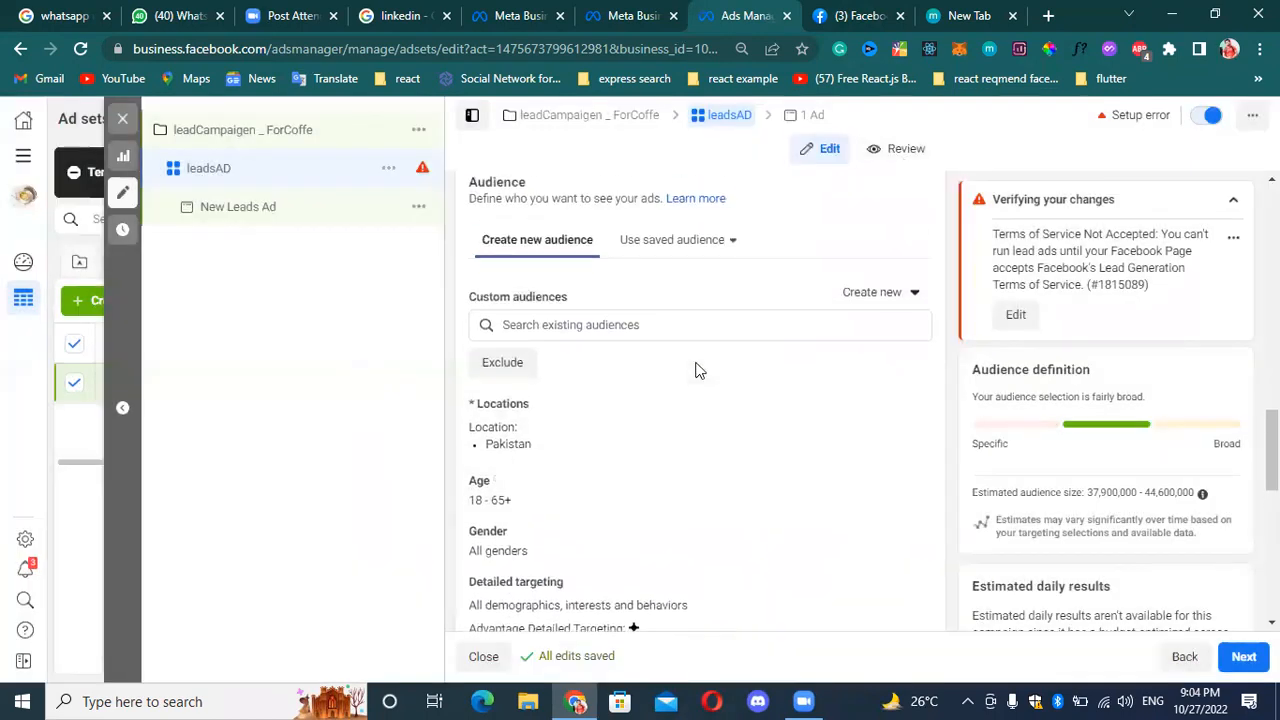
# Recheck the existing audiences and add an exclusion condition to the custom audiences.
pyautogui.click(715, 330)
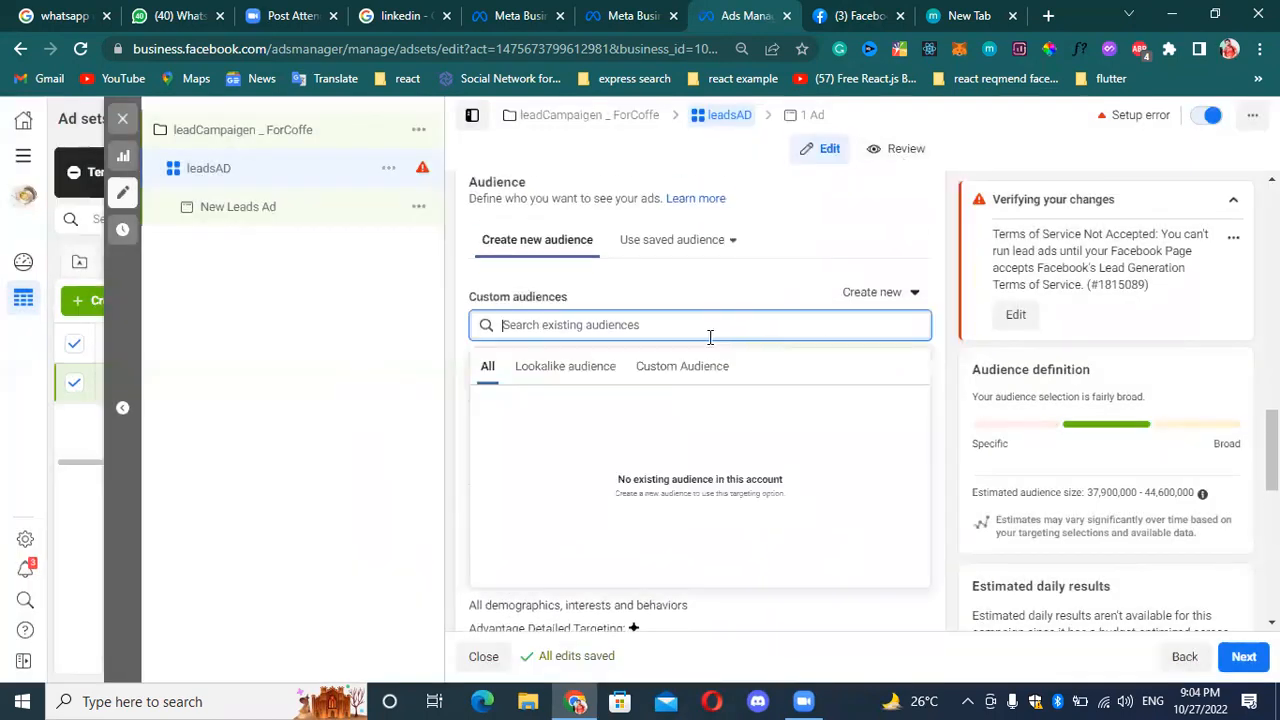
pyautogui.click(728, 272)
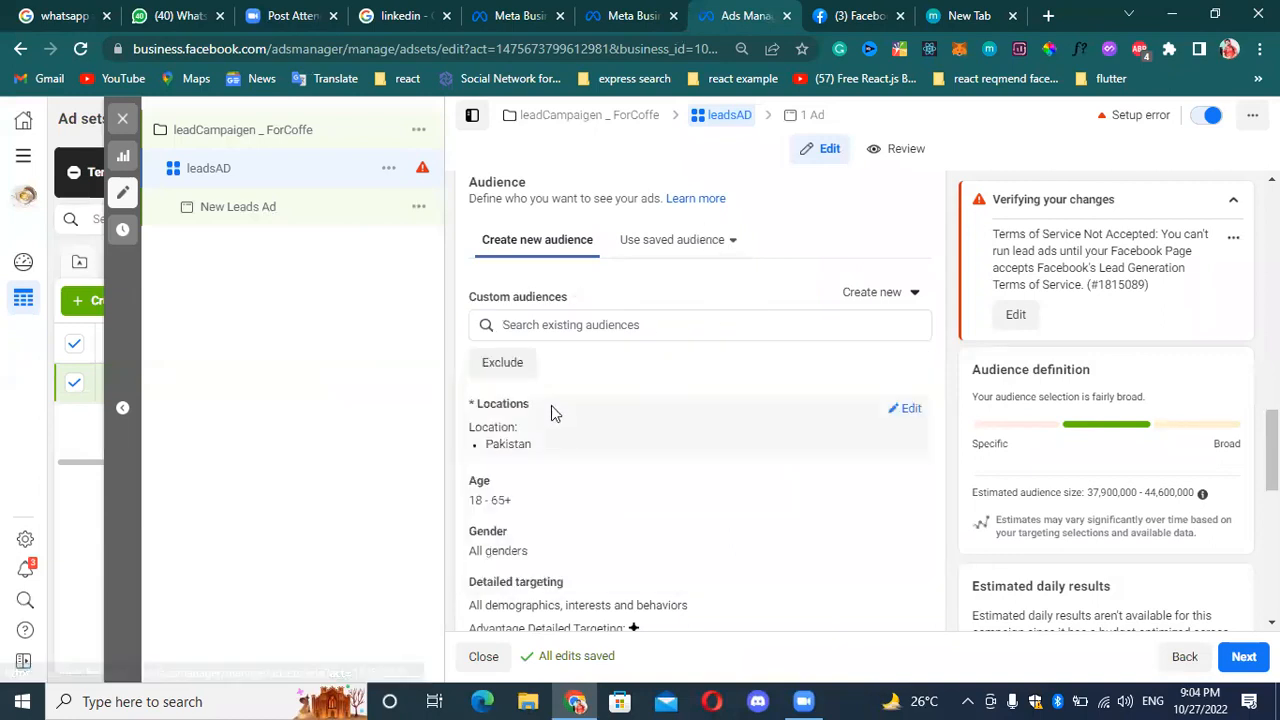
pyautogui.click(512, 364)
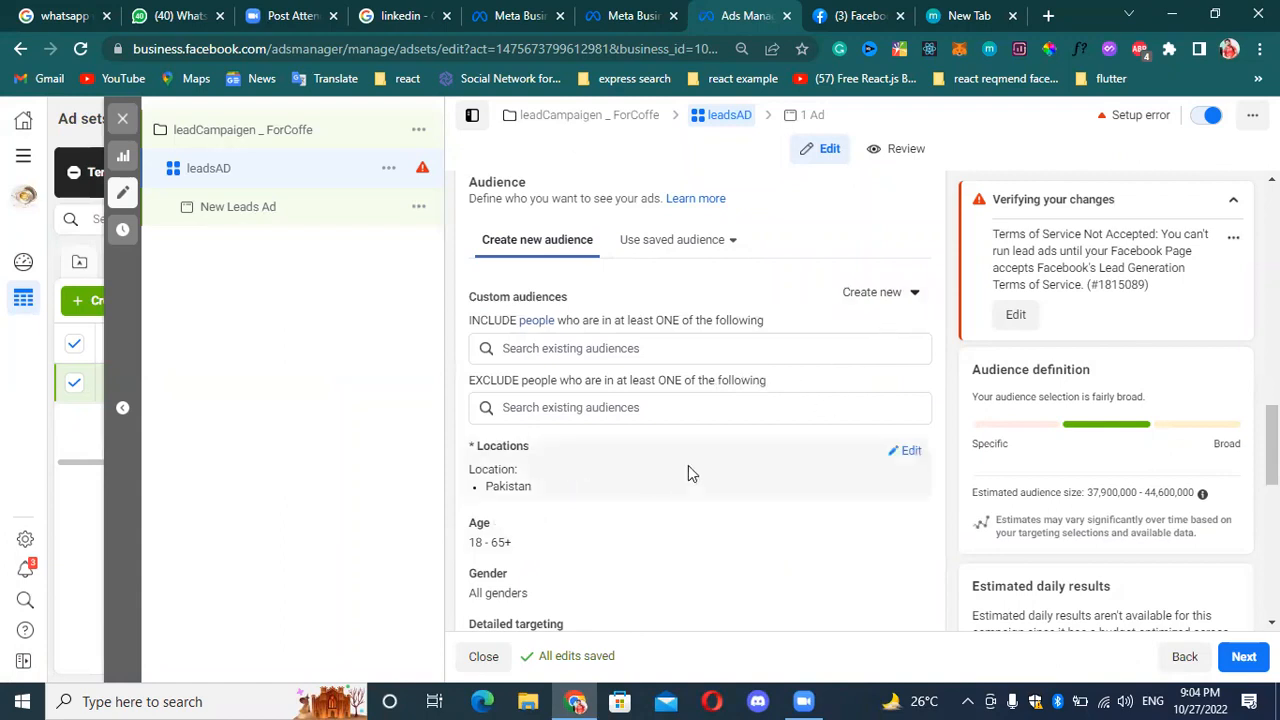
# Replace Pakistan in the audience locations with Gulberg III, Lahore by searching for "gulberg lahore".
pyautogui.click(906, 456)
pyautogui.scroll(-1, 765, 469)
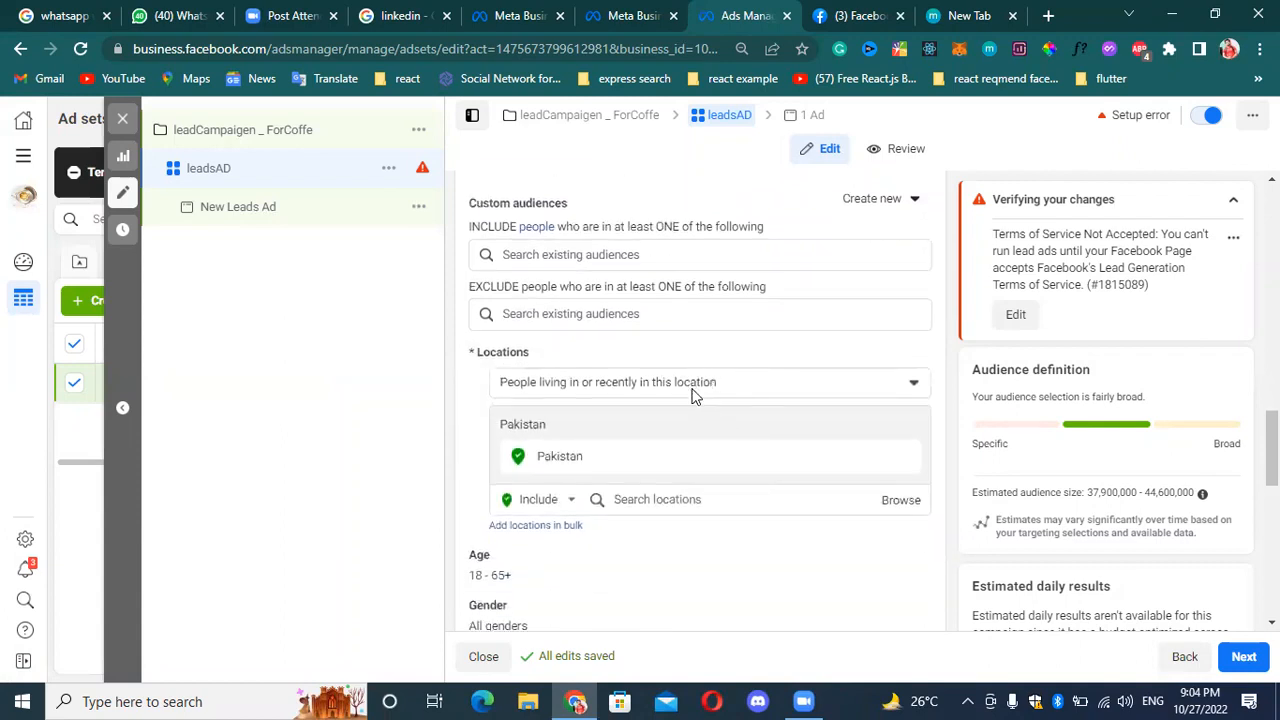
pyautogui.moveTo(888, 468)
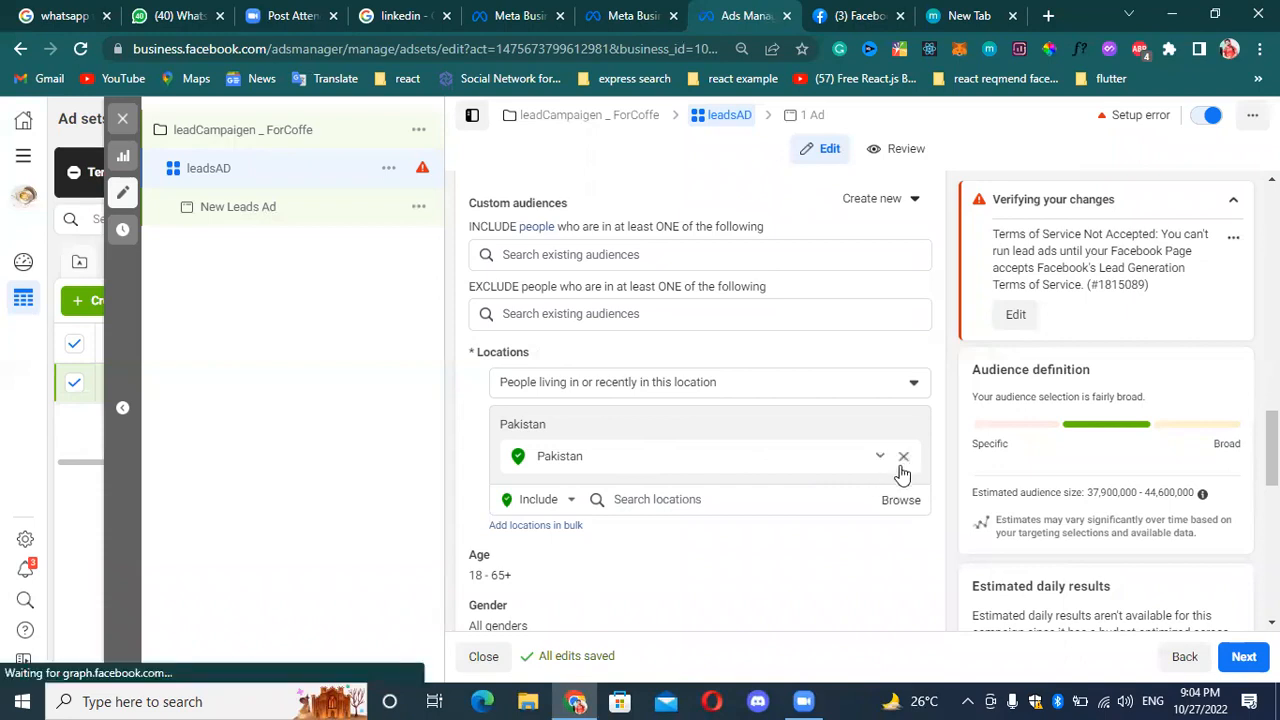
pyautogui.click(904, 462)
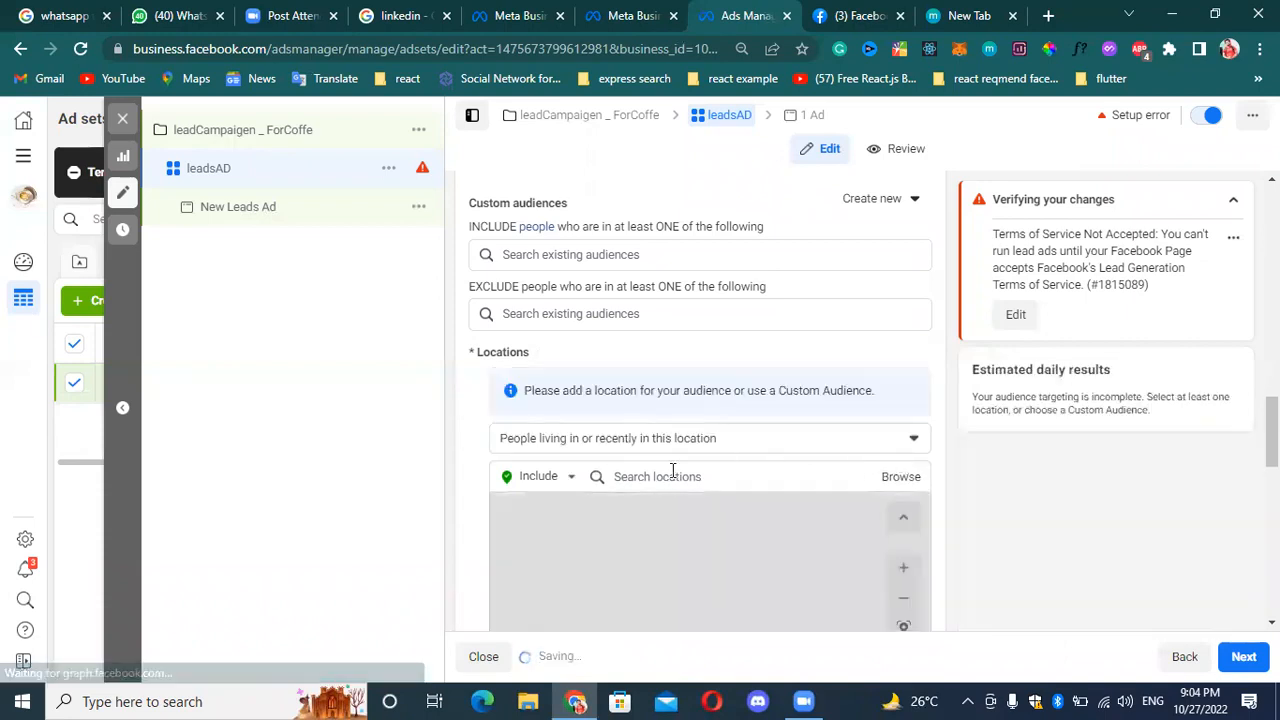
pyautogui.scroll(-3, 672, 430)
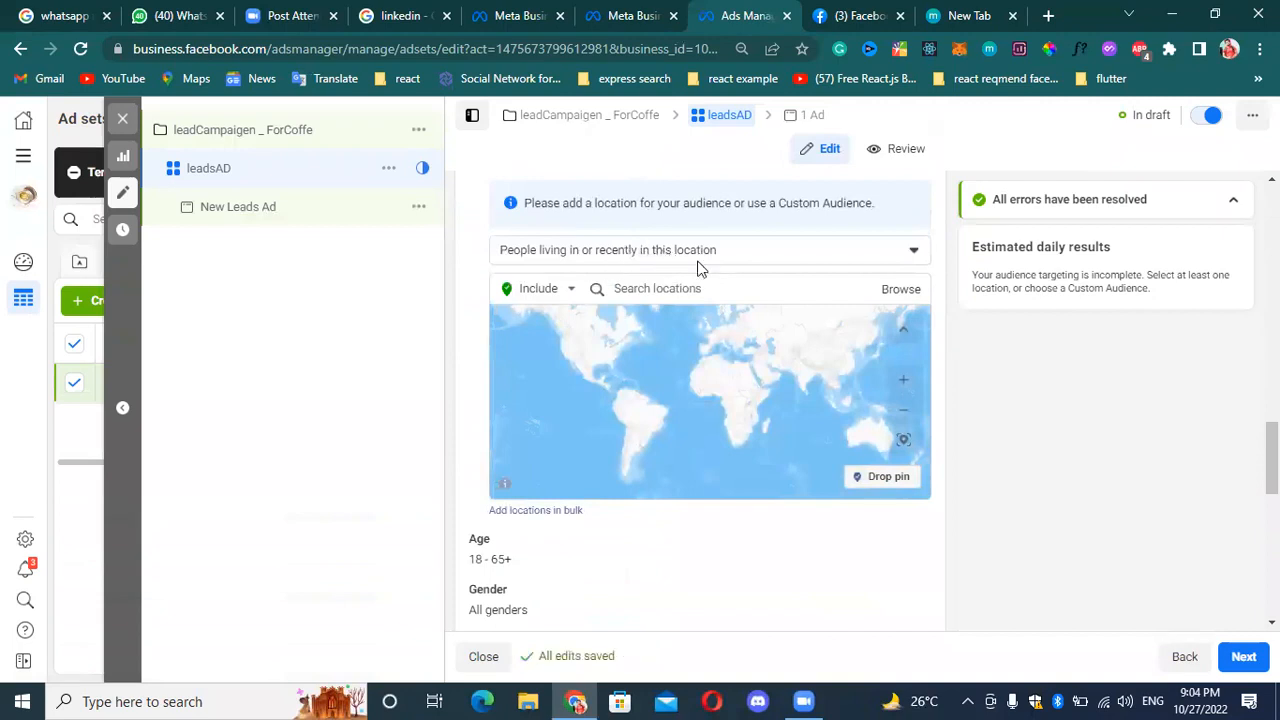
pyautogui.click(683, 296)
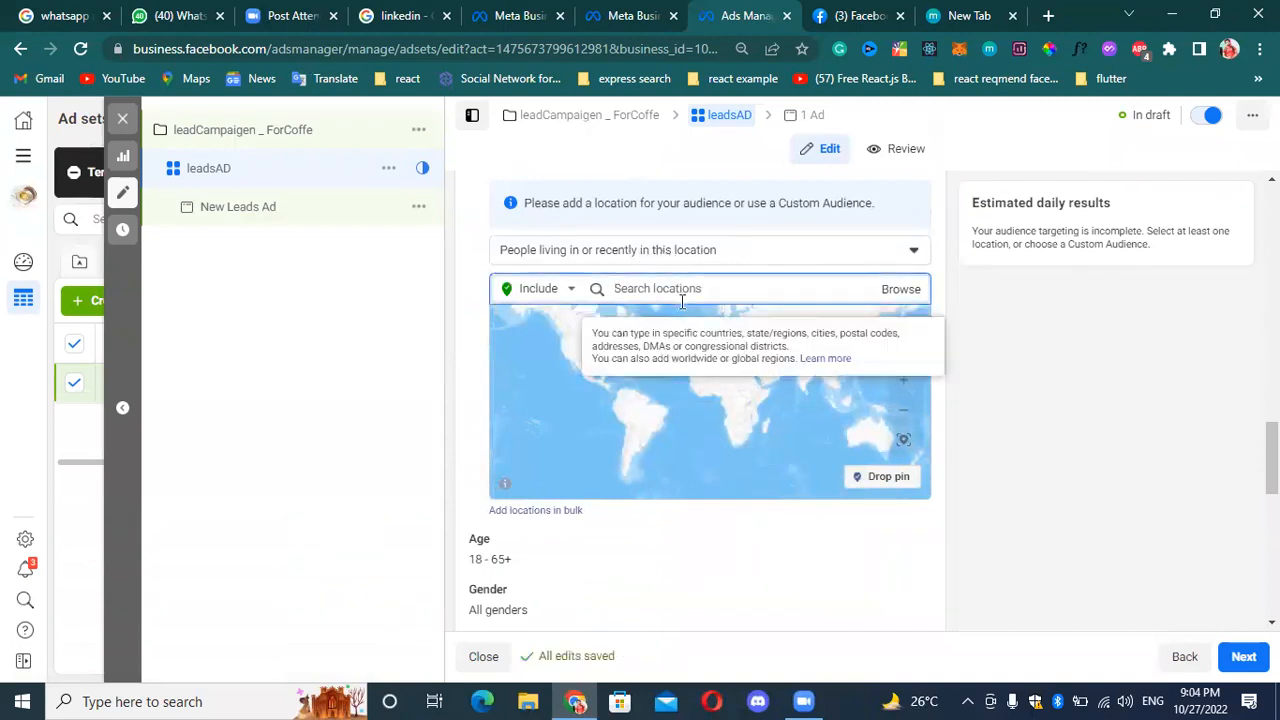
pyautogui.write('gulberg lahore')
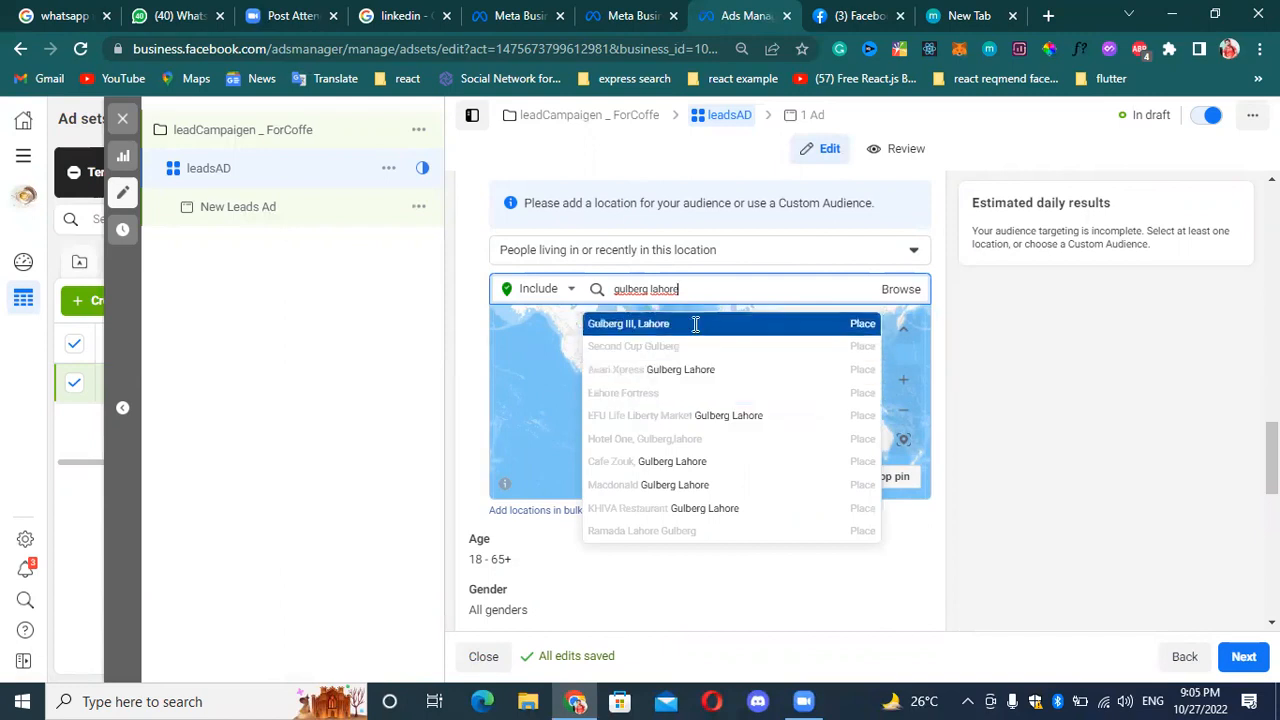
pyautogui.click(695, 324)
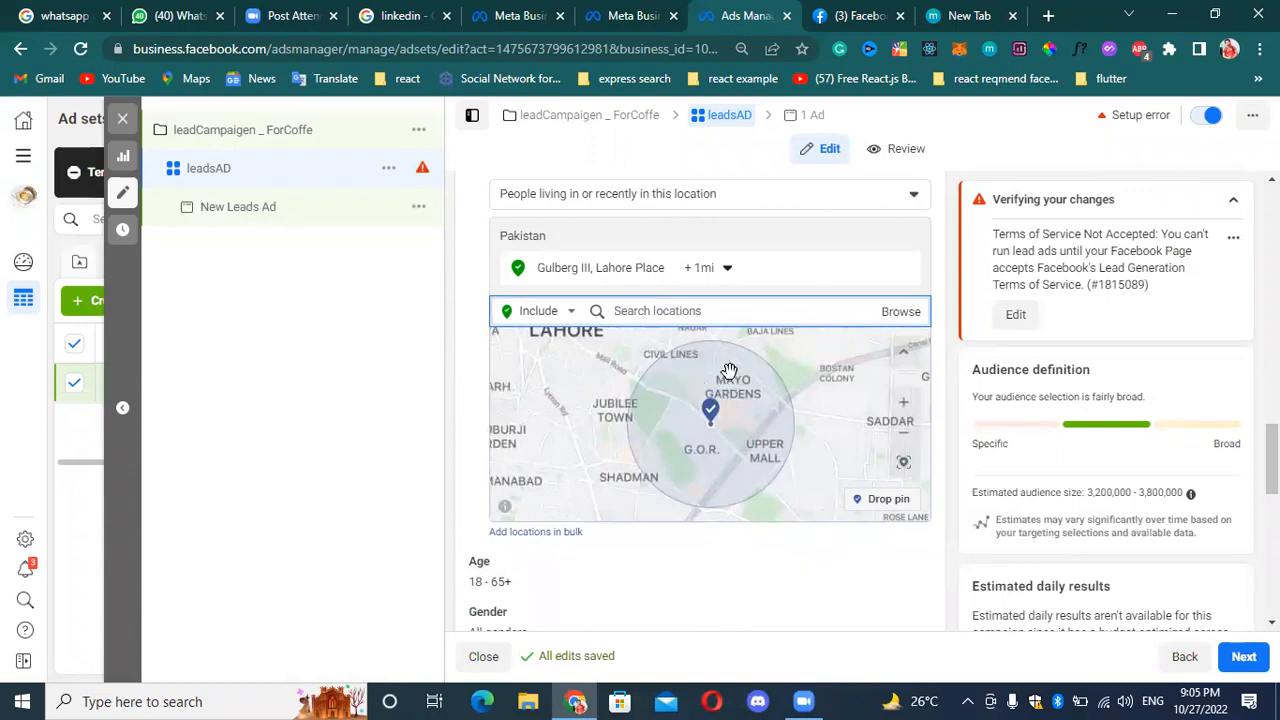
# Try to exclude a Johar Town location by searching the exclusions for "johartown", and clear the search.
pyautogui.click(558, 313)
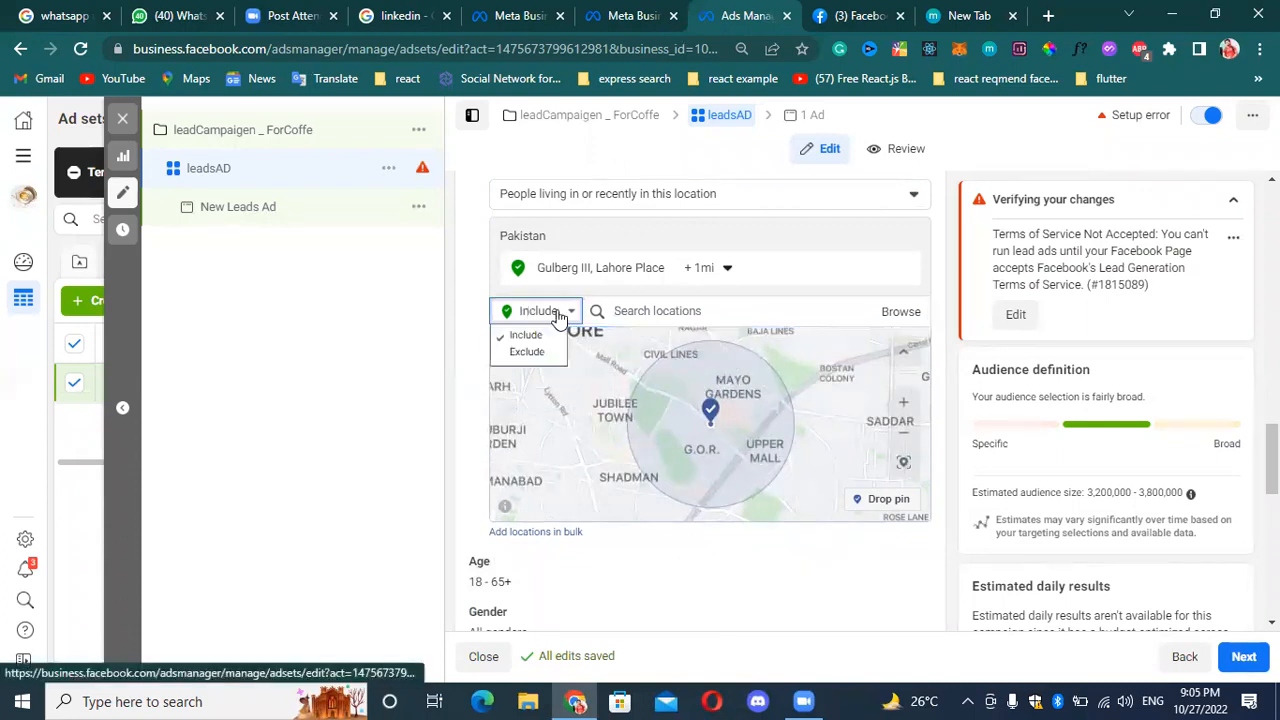
pyautogui.click(526, 352)
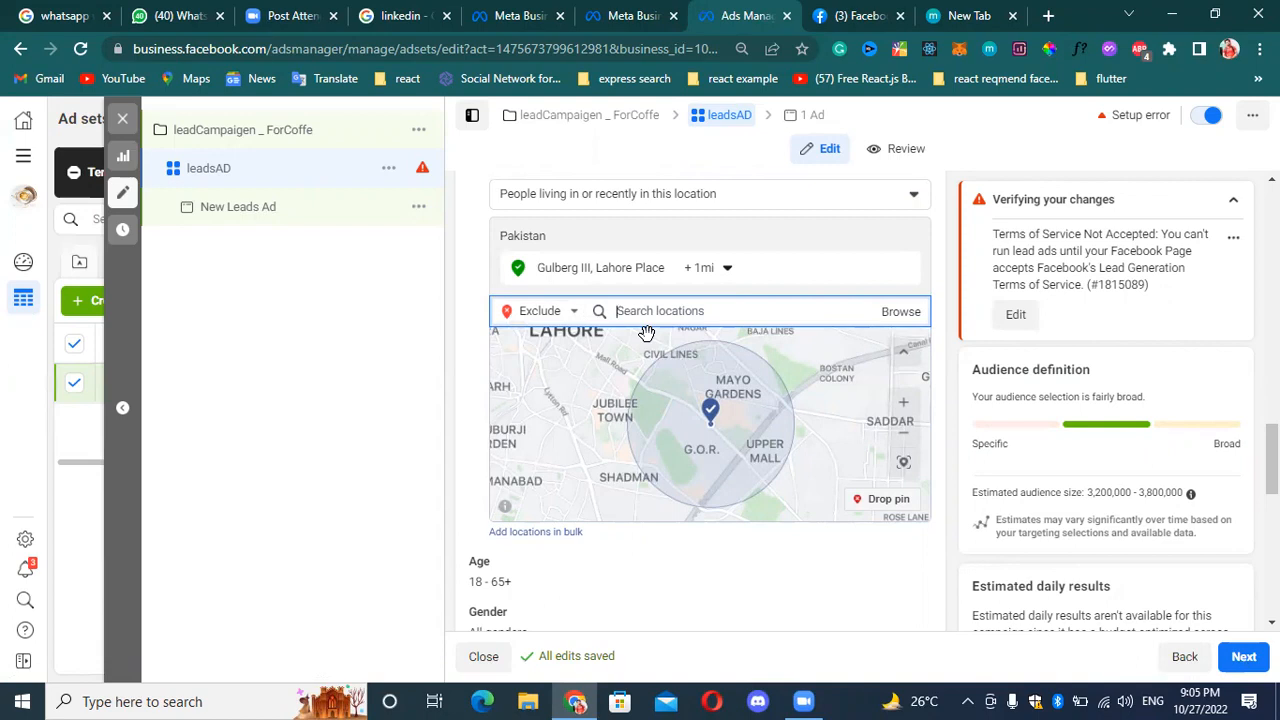
pyautogui.write('johartown')
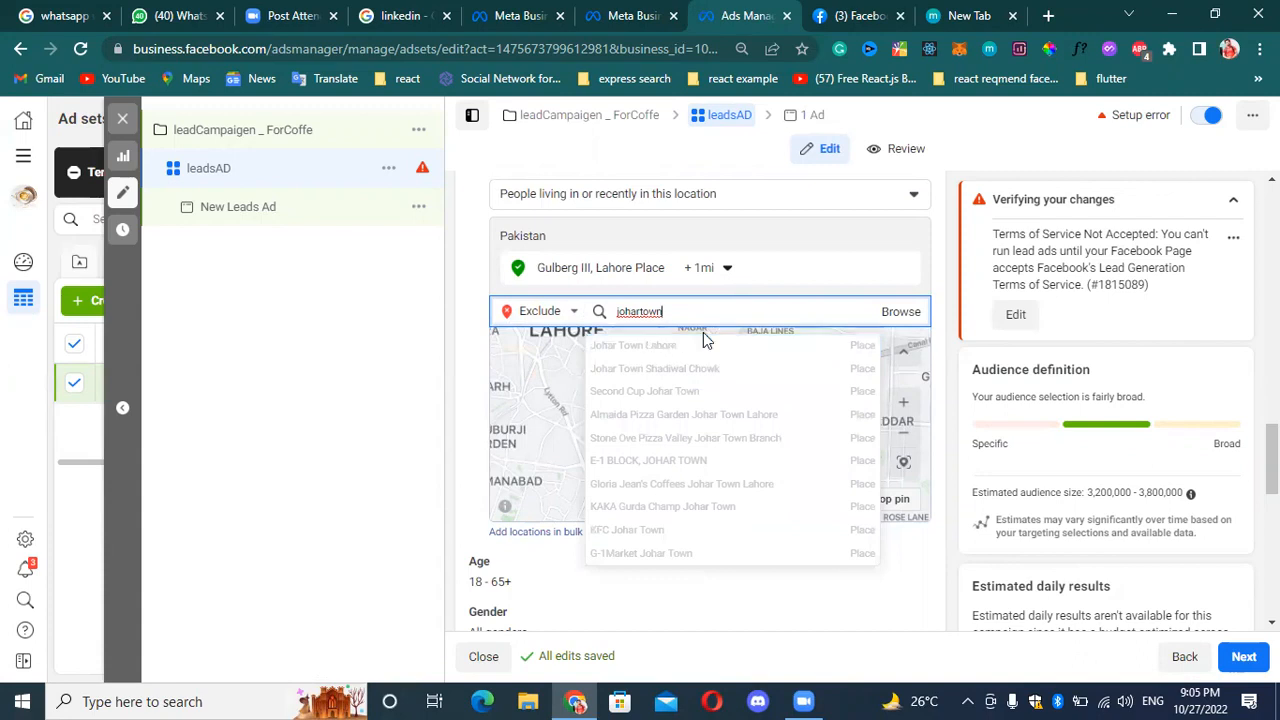
pyautogui.click(707, 331)
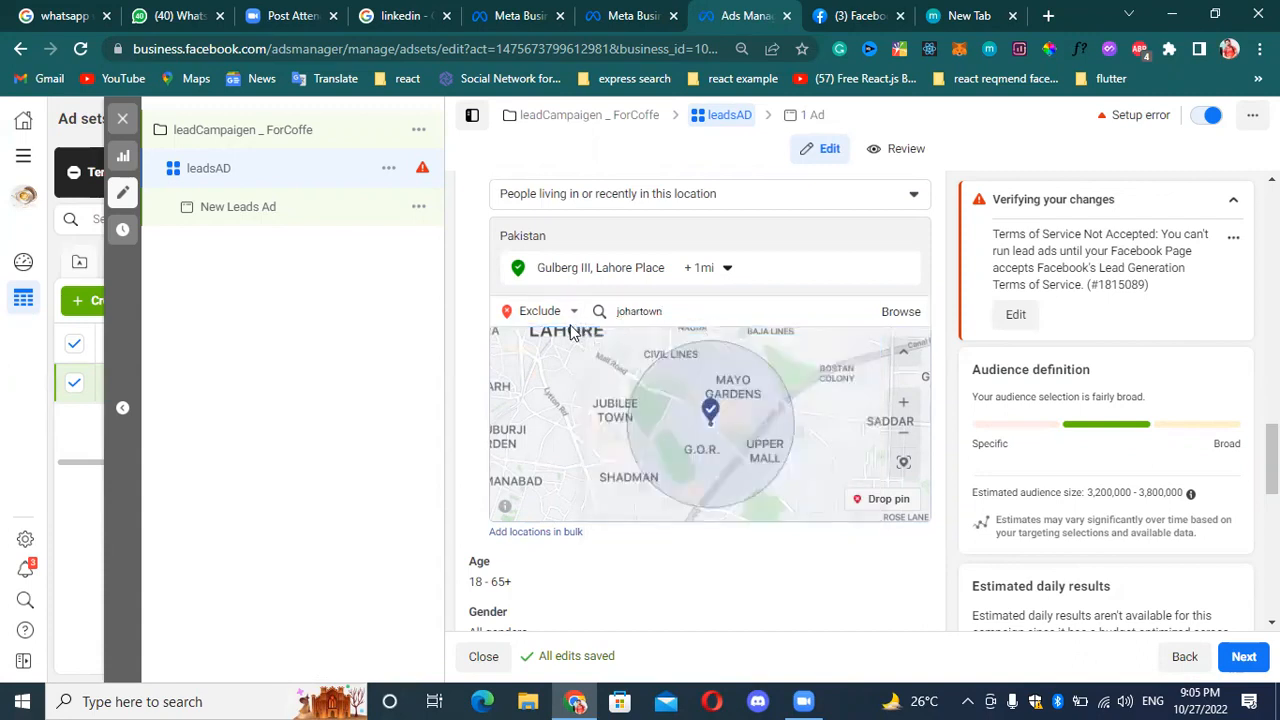
pyautogui.doubleClick(724, 315)
pyautogui.click(701, 308)
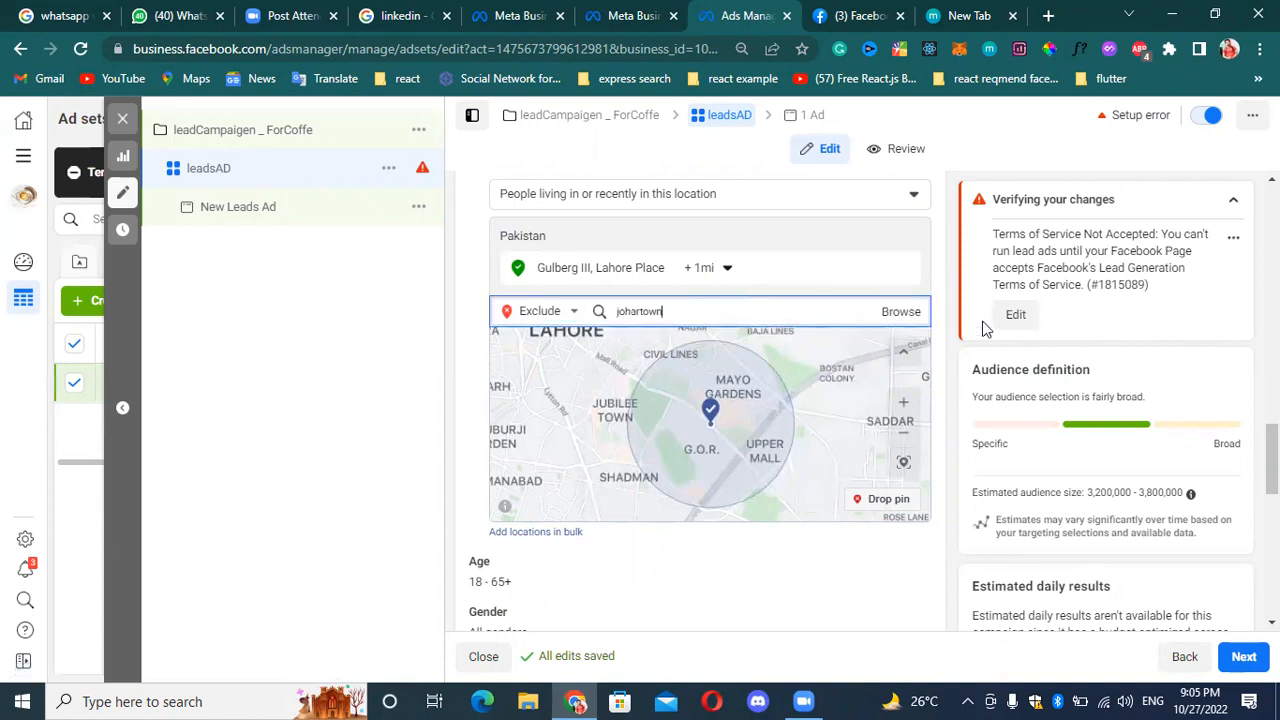
pyautogui.click(900, 312)
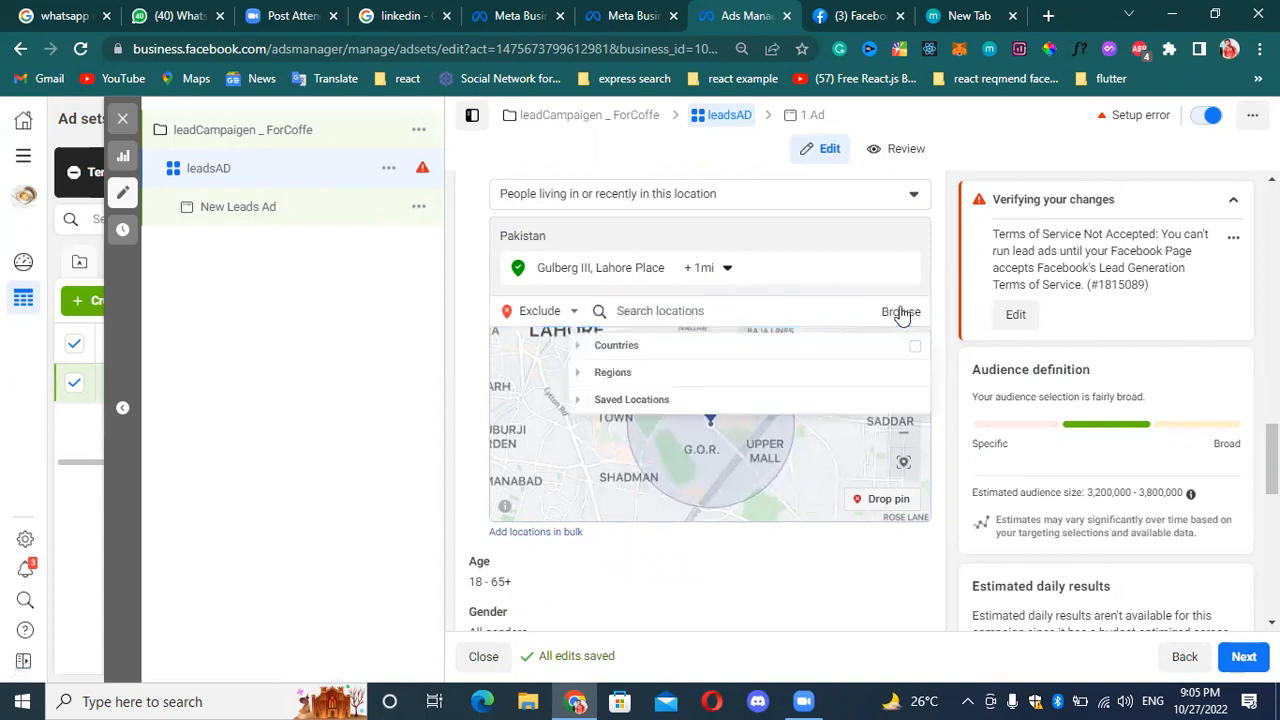
pyautogui.click(747, 311)
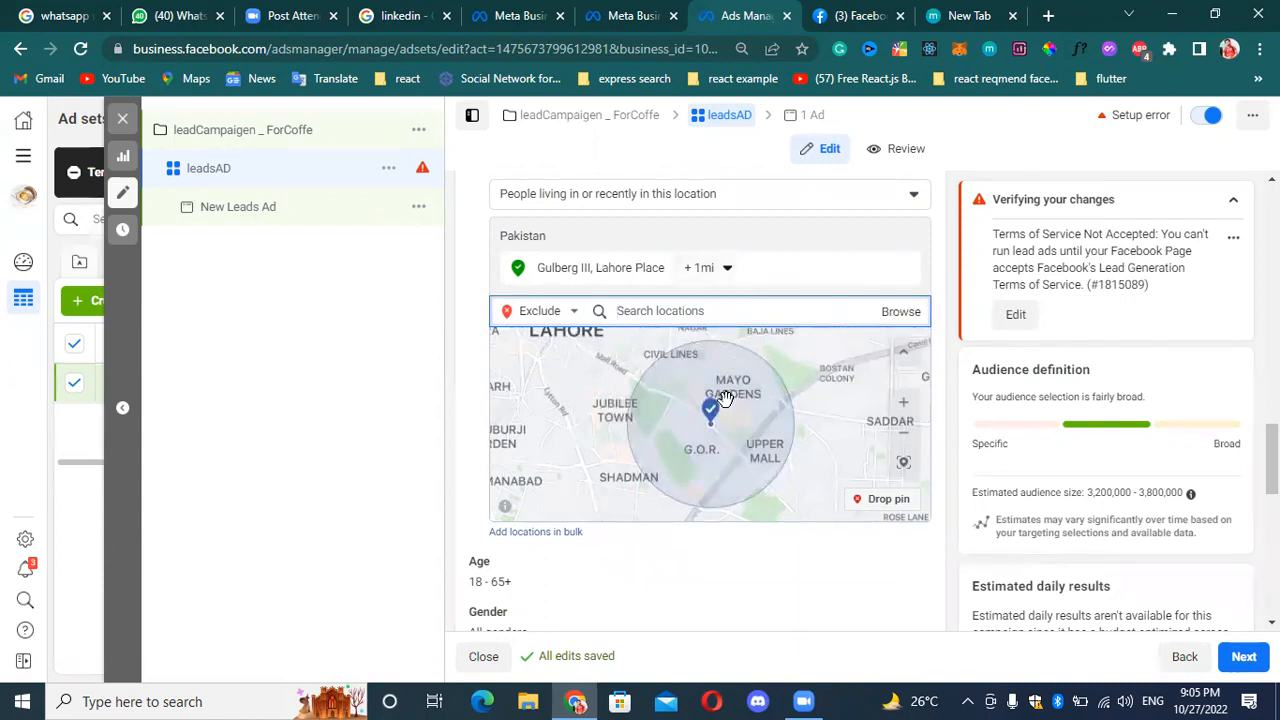
# Widen the Gulberg III, Lahore radius to 43 mi and restore it to 1 mi.
pyautogui.click(722, 268)
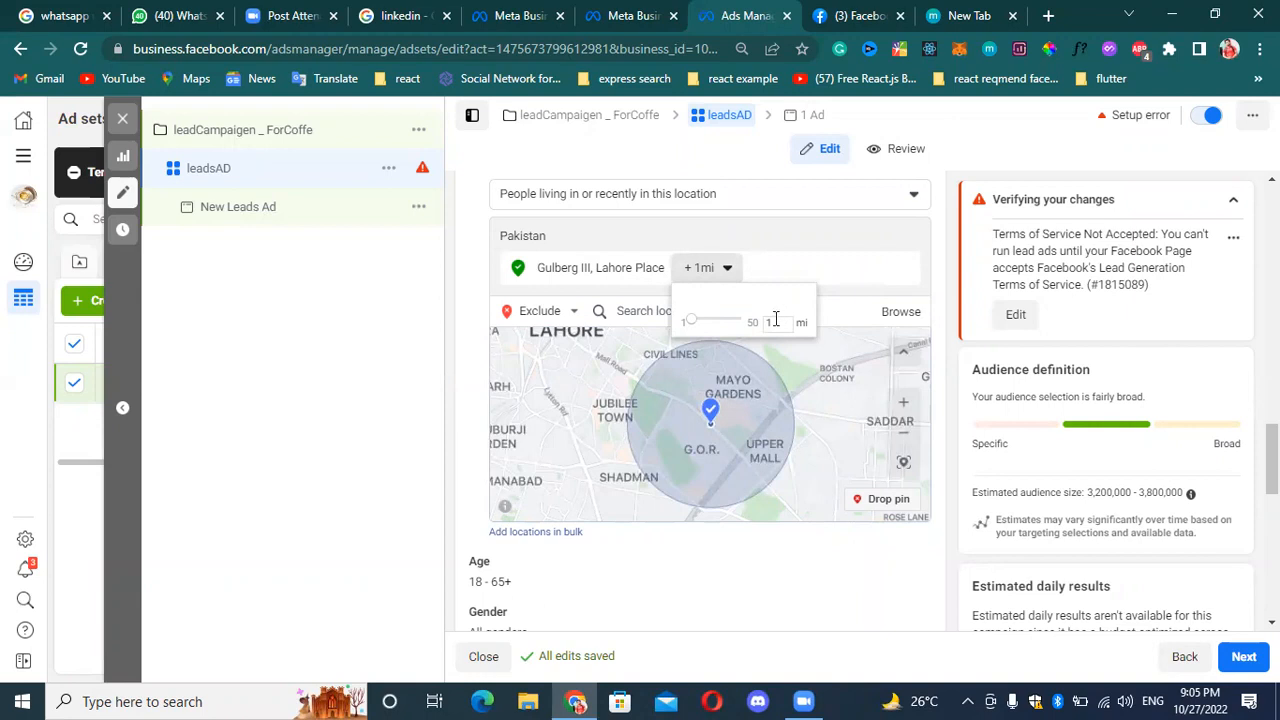
pyautogui.moveTo(692, 322); pyautogui.dragTo(751, 323)
pyautogui.click(726, 460)
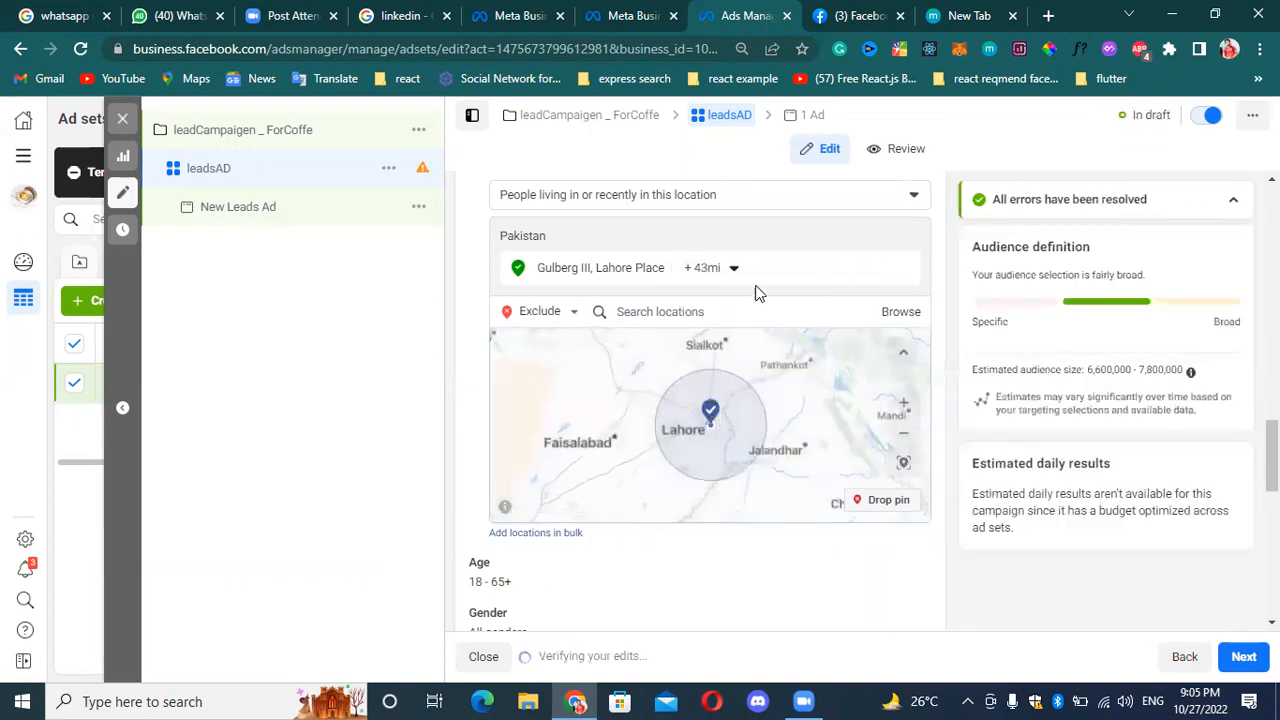
pyautogui.click(731, 268)
pyautogui.moveTo(737, 321); pyautogui.dragTo(684, 325)
pyautogui.click(791, 244)
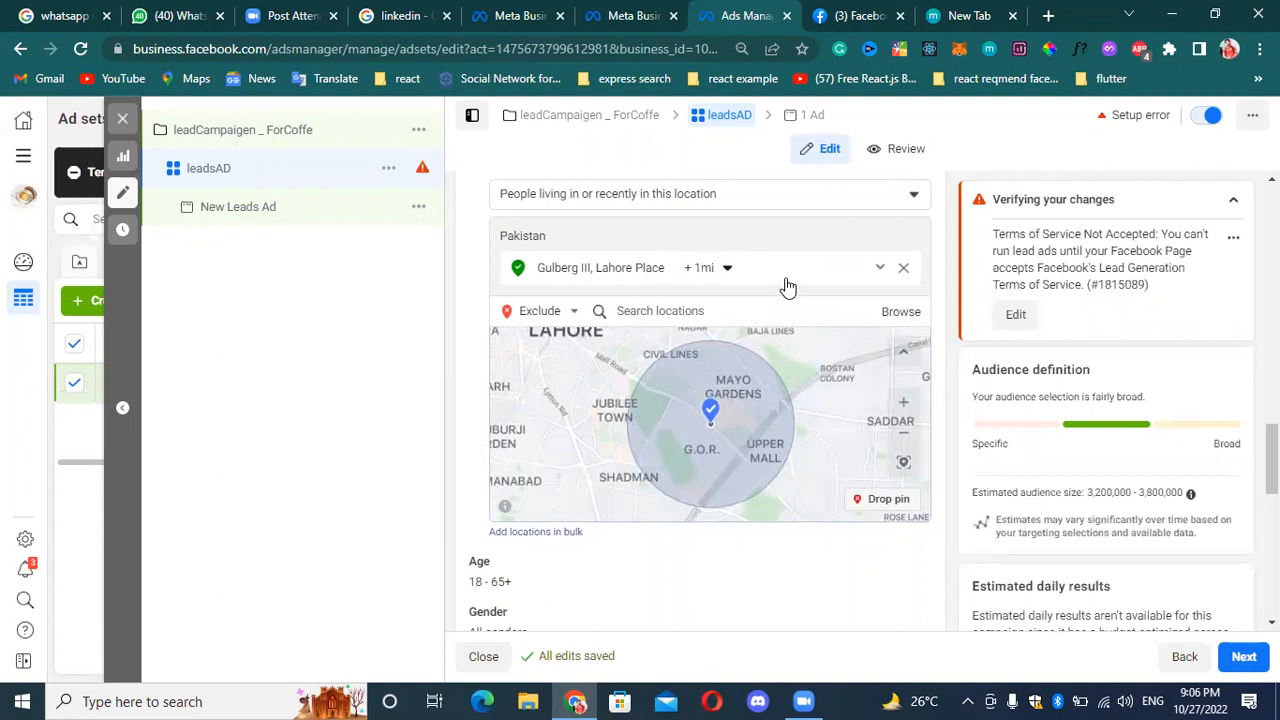
# Return location targeting to Include and add Islambad Place by searching for "islambad".
pyautogui.click(695, 313)
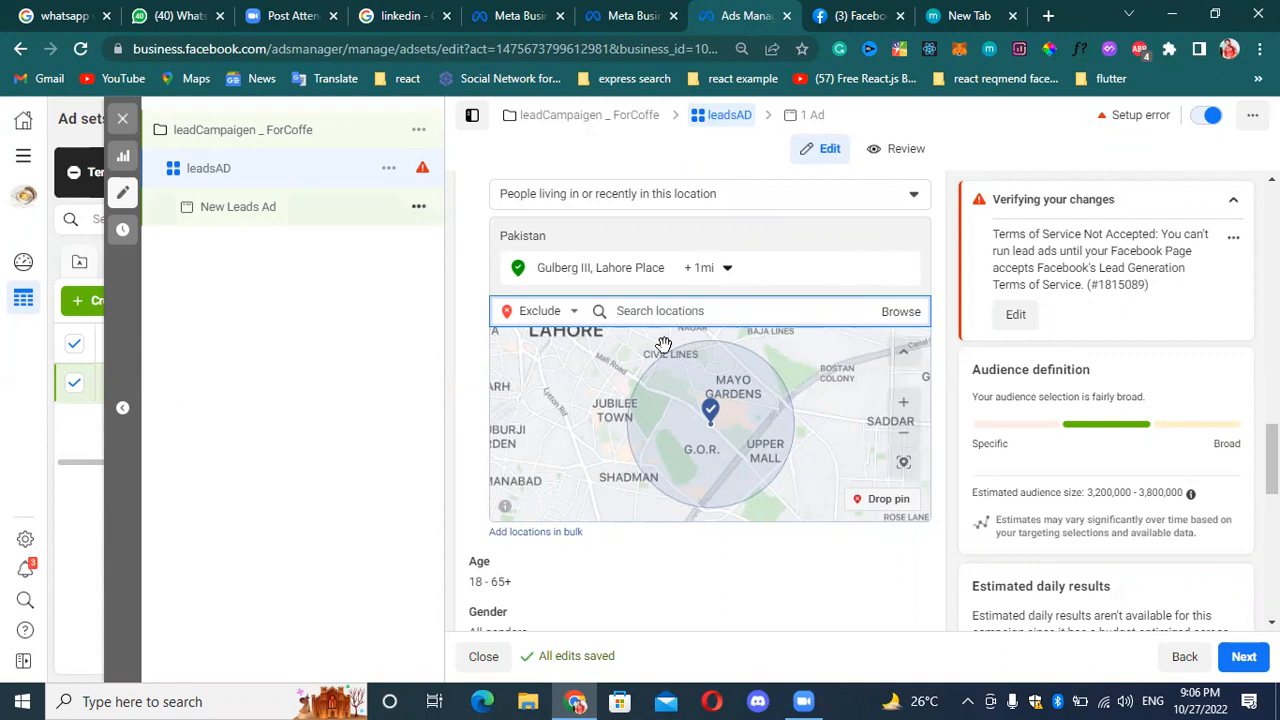
pyautogui.click(568, 316)
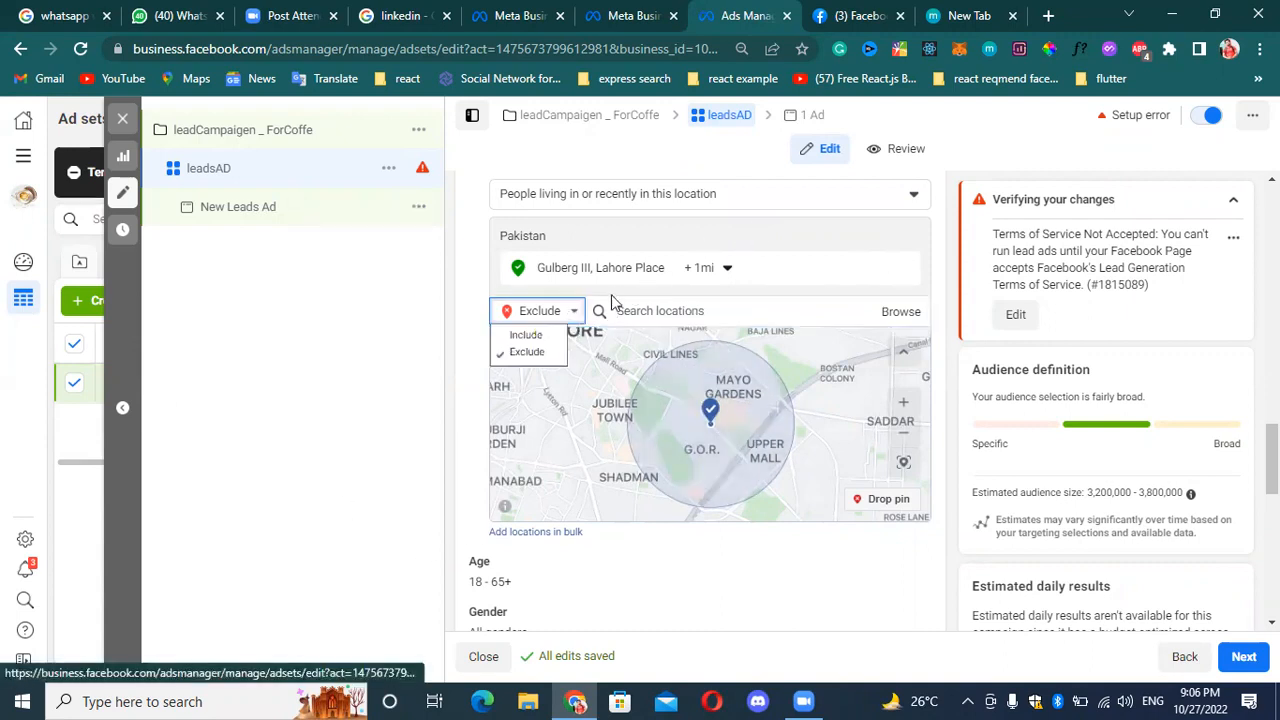
pyautogui.click(530, 336)
pyautogui.click(662, 318)
pyautogui.write('l')
pyautogui.write('s')
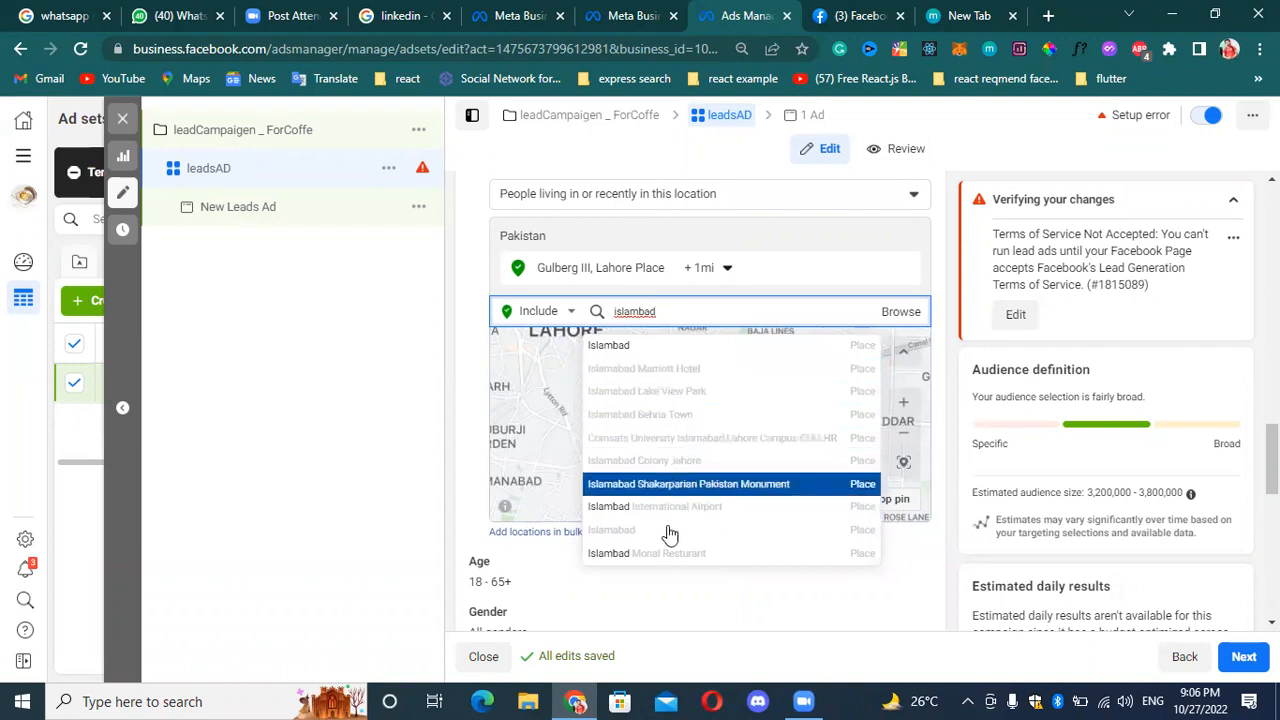
pyautogui.click(714, 351)
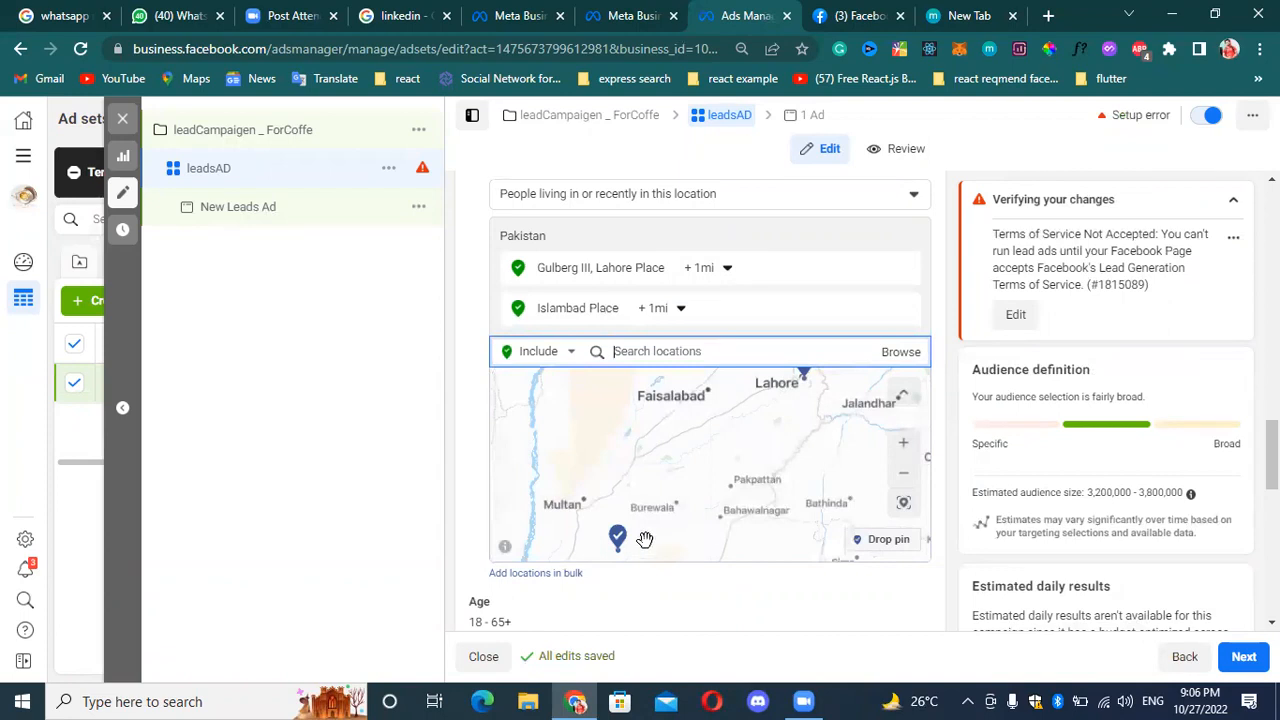
# Set the radius around Islambad Place to 18 mi.
pyautogui.click(677, 311)
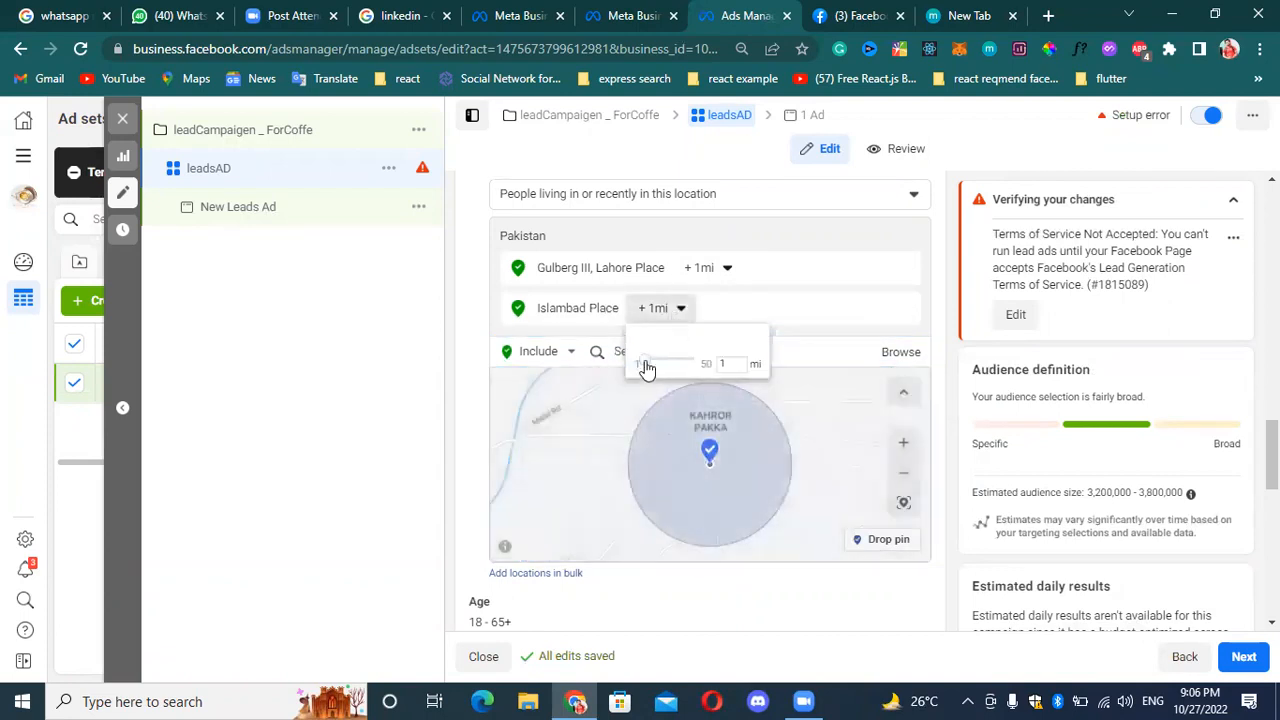
pyautogui.moveTo(646, 368); pyautogui.dragTo(671, 366)
pyautogui.click(656, 526)
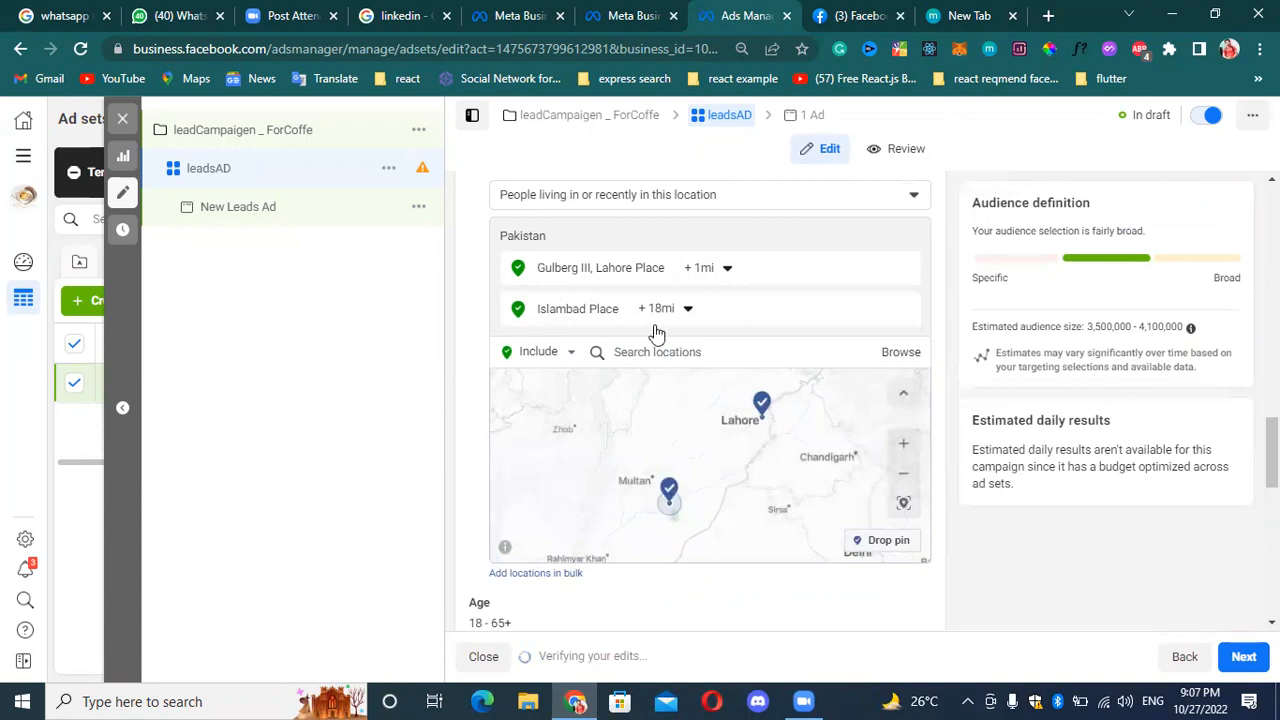
# Examine the targeted areas on the locations map and check the additional options available for Islambad Place.
pyautogui.click(675, 353)
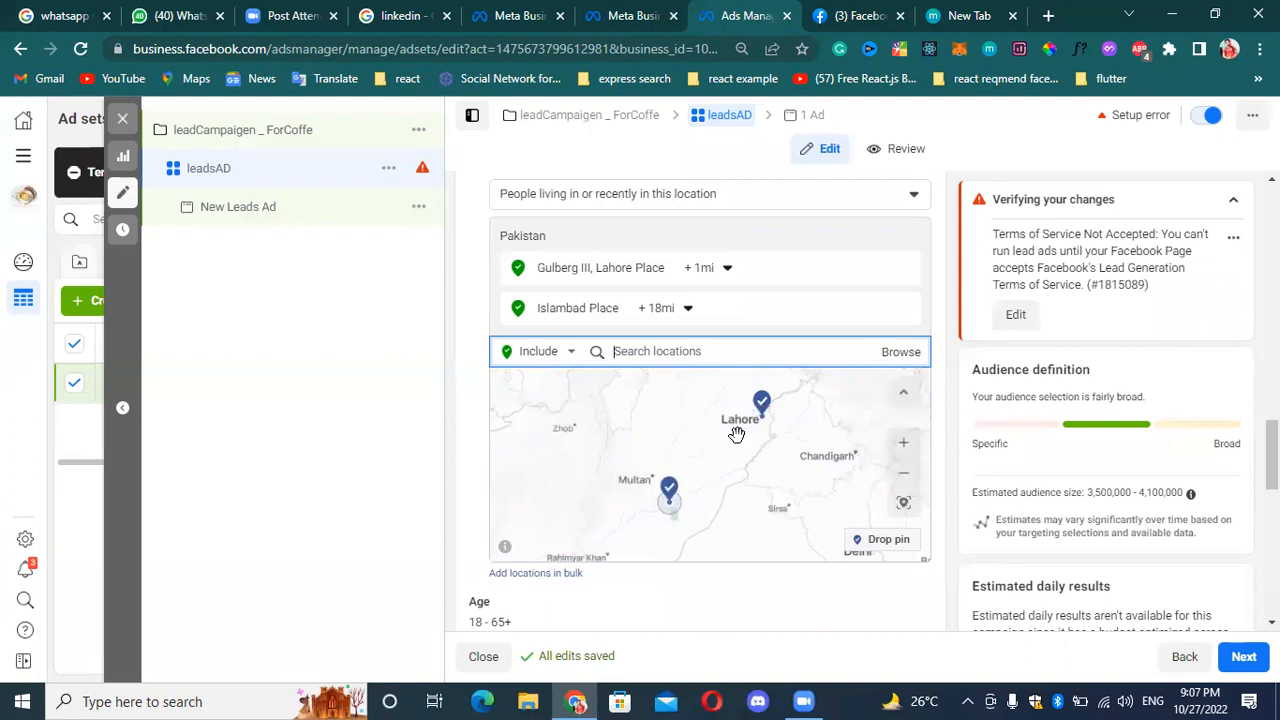
pyautogui.click(903, 442)
pyautogui.scroll(-1, 700, 516)
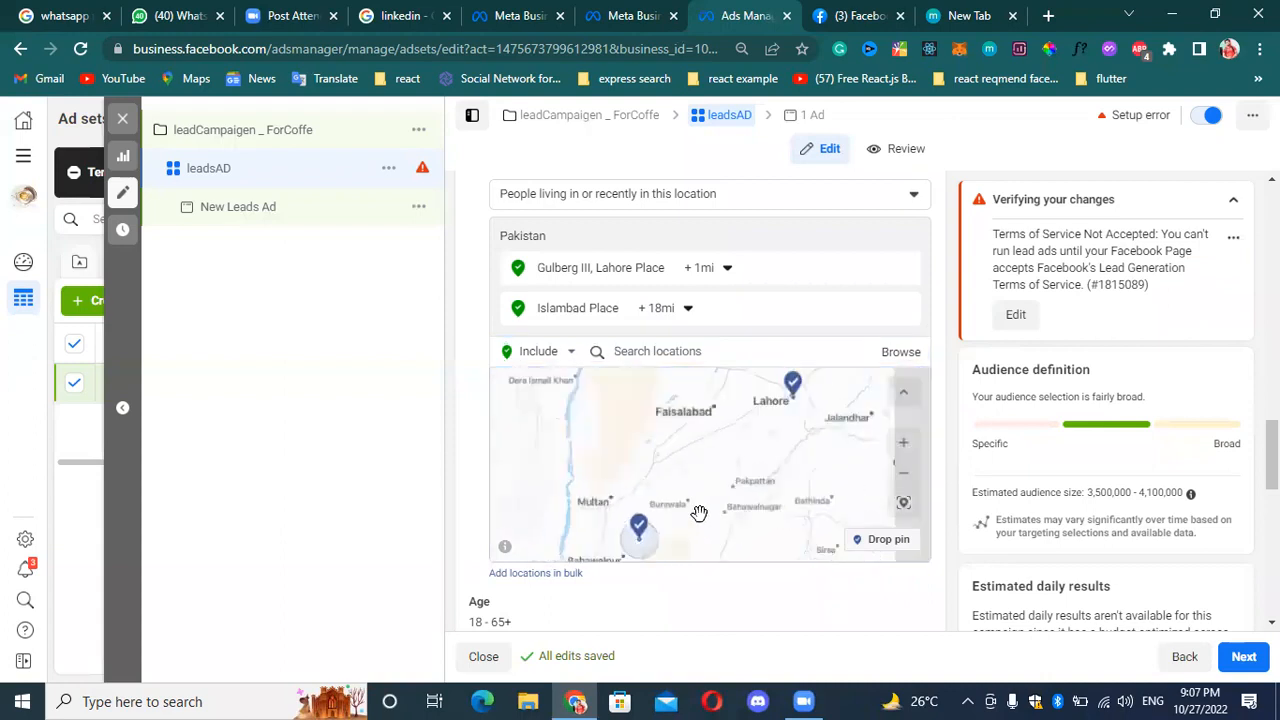
pyautogui.scroll(1, 707, 508)
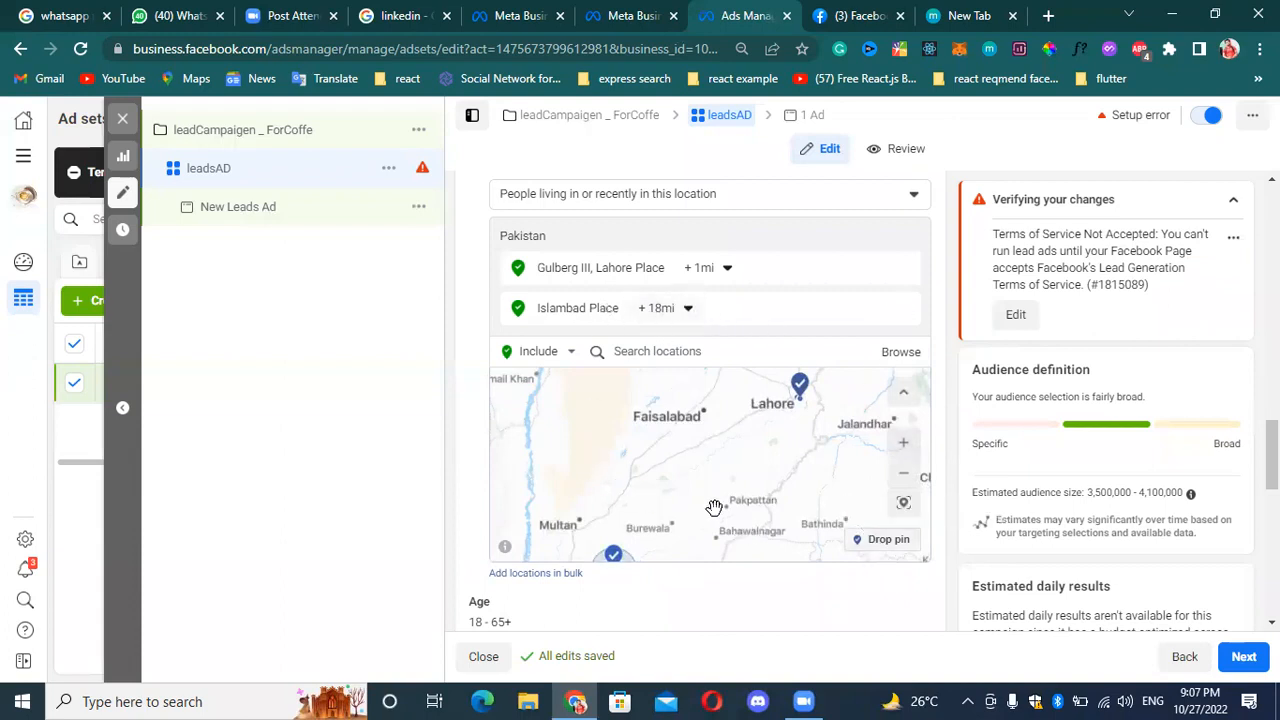
pyautogui.scroll(-1, 716, 490)
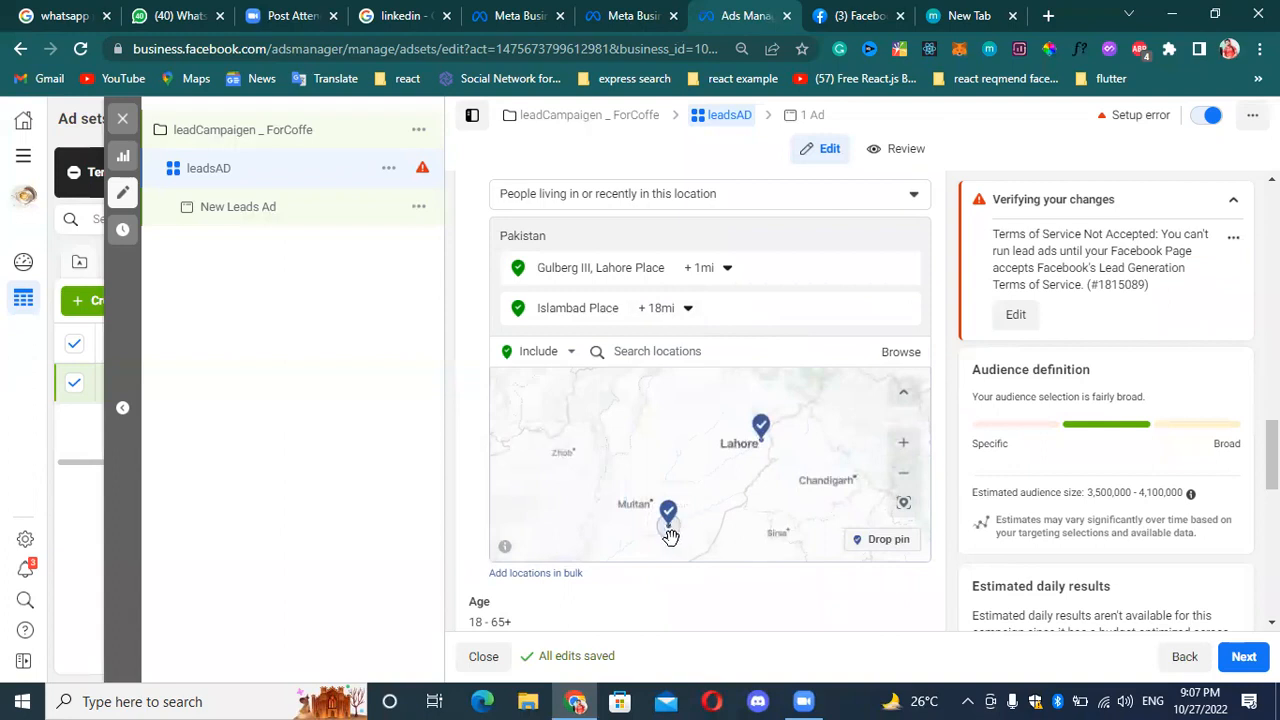
pyautogui.scroll(3, 690, 528)
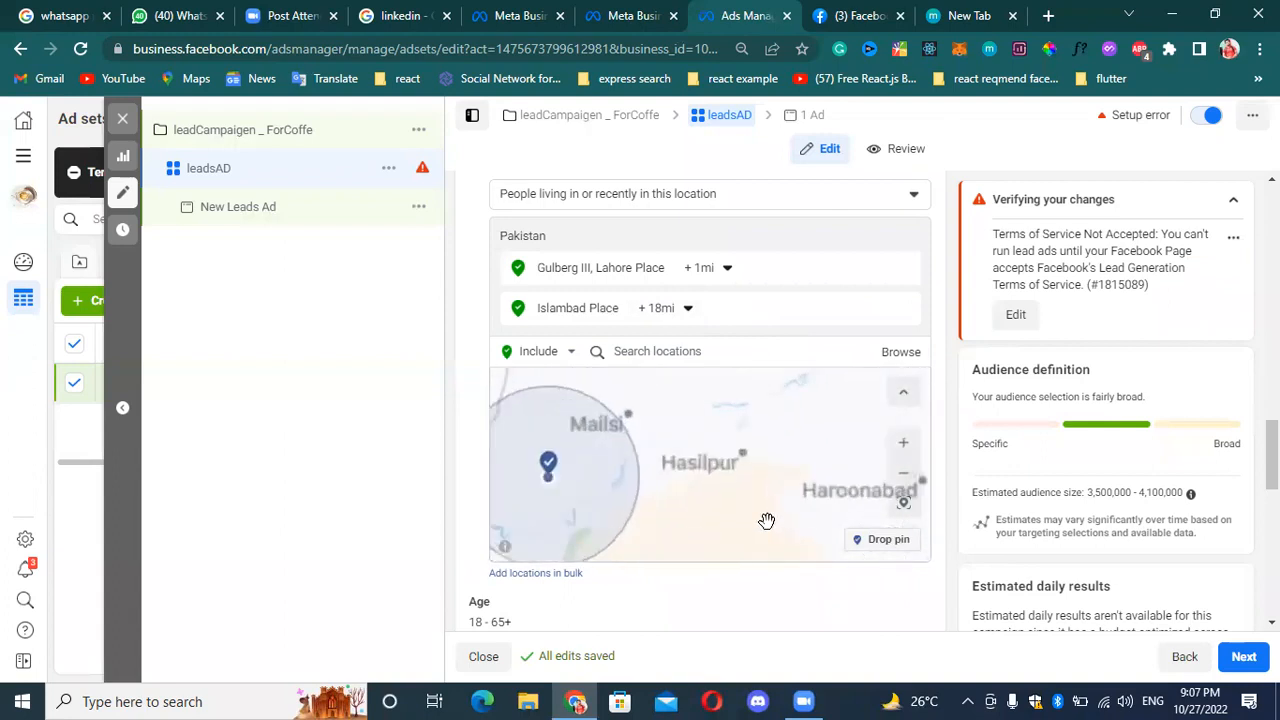
pyautogui.scroll(4, 525, 499)
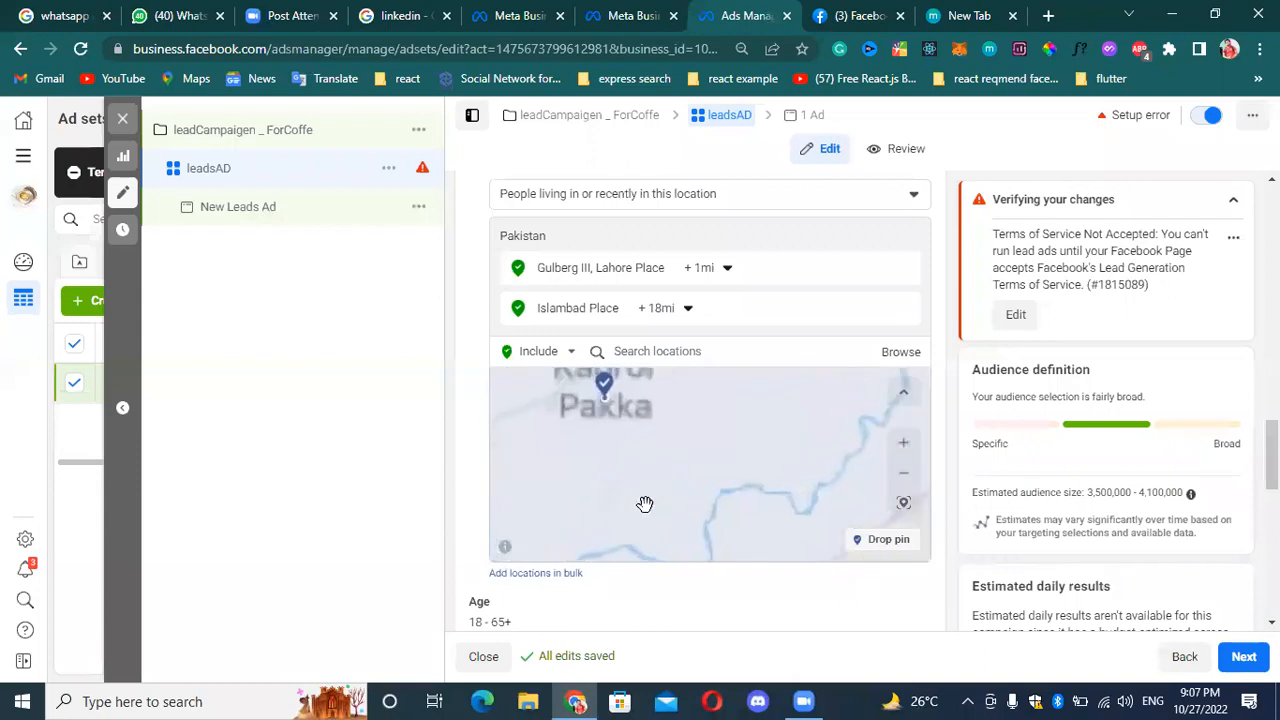
pyautogui.scroll(2, 628, 451)
pyautogui.click(901, 502)
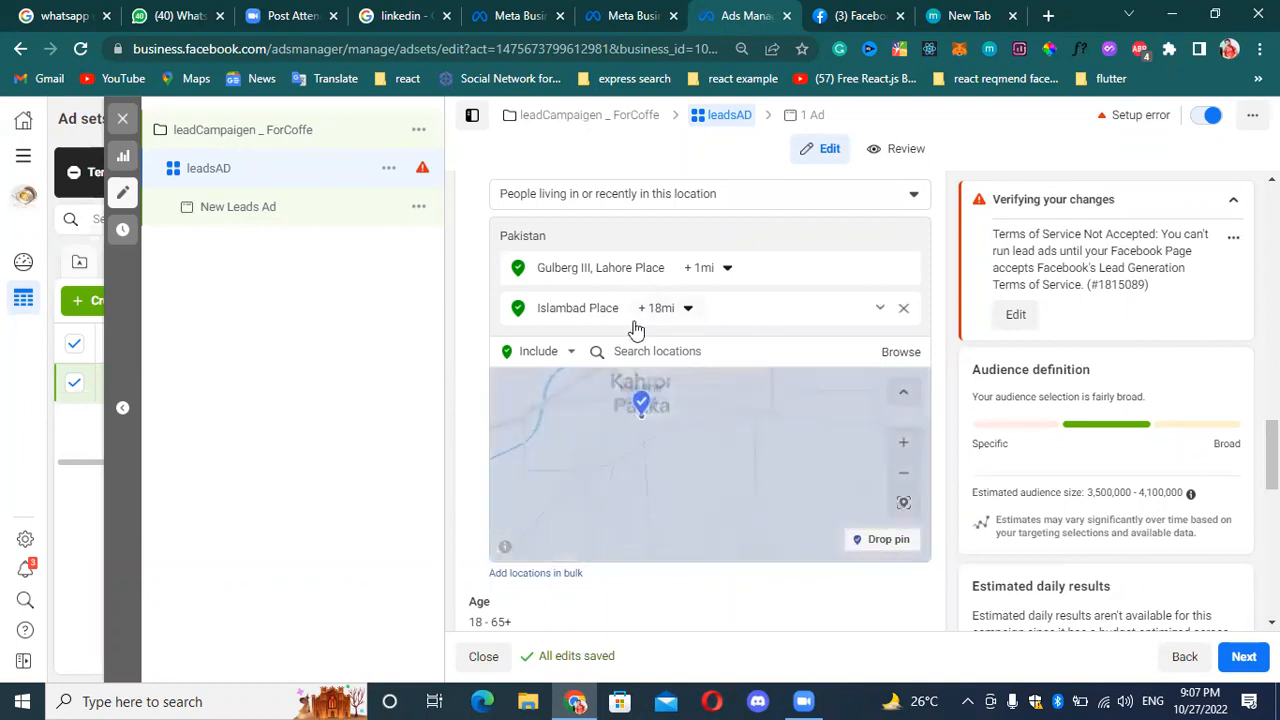
pyautogui.click(882, 311)
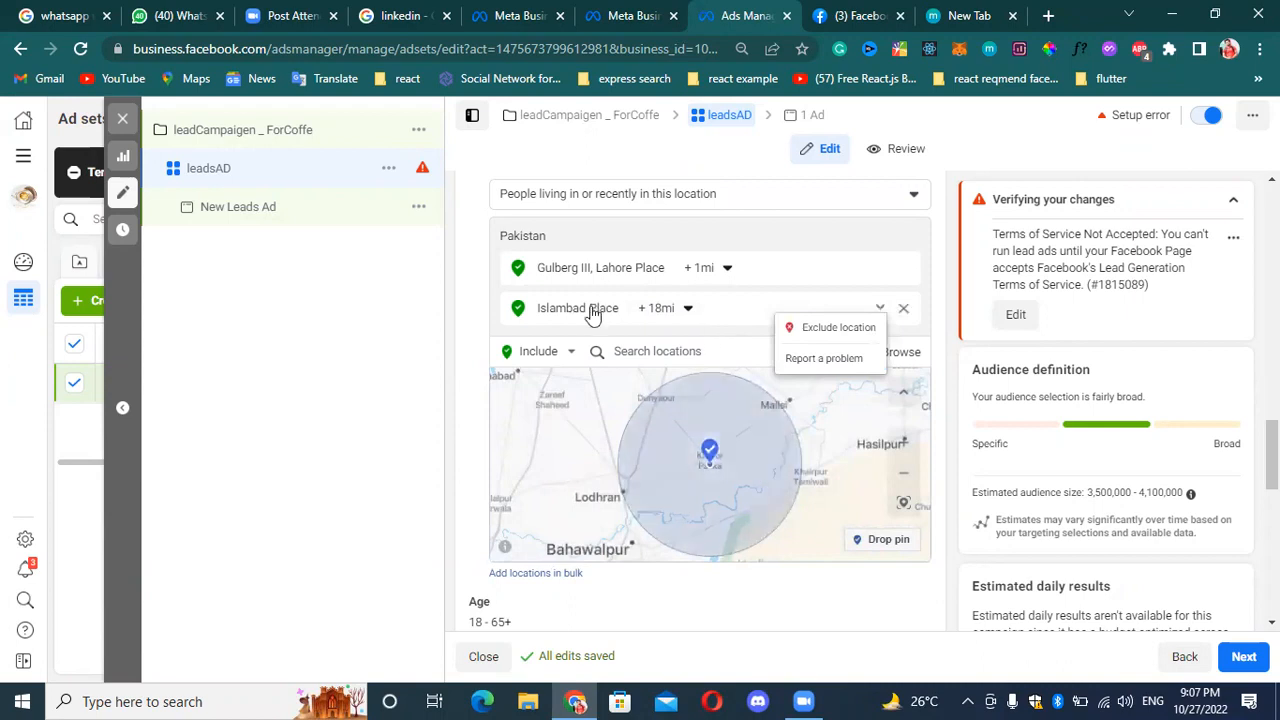
pyautogui.click(697, 309)
# Search the locations to include for "usa" and "uni", and clear the search.
pyautogui.click(696, 358)
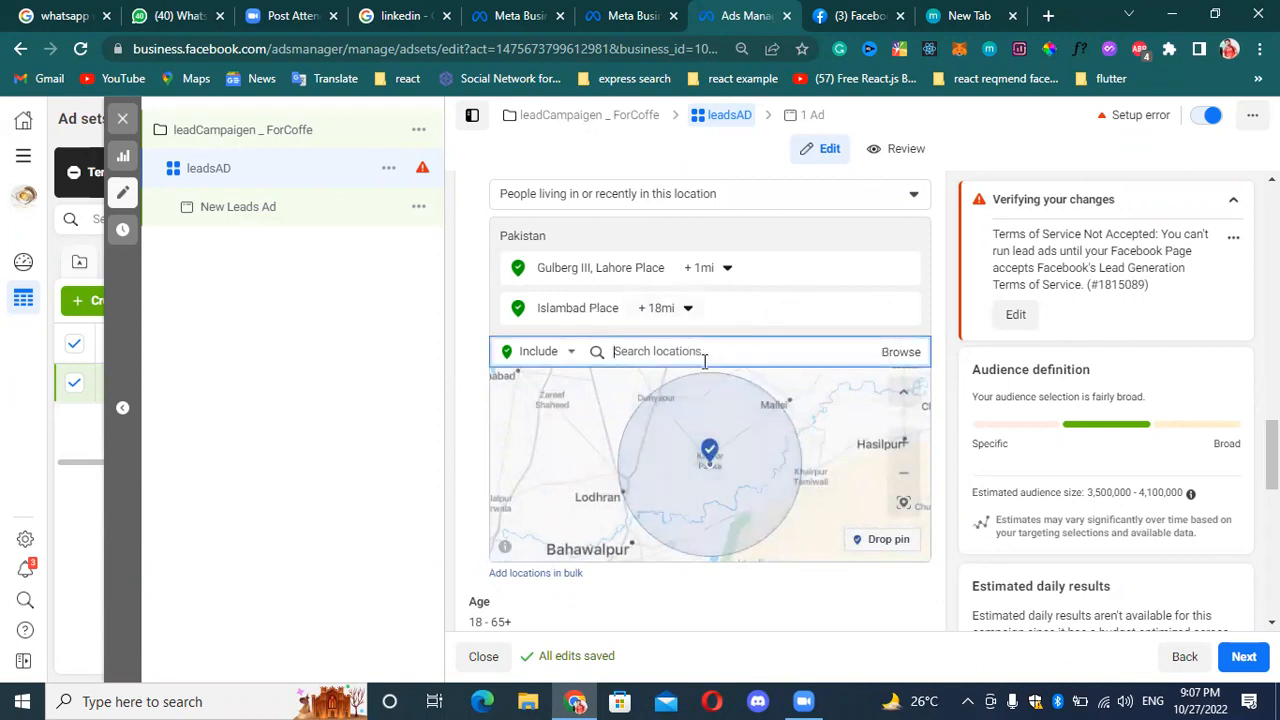
pyautogui.write('usa')
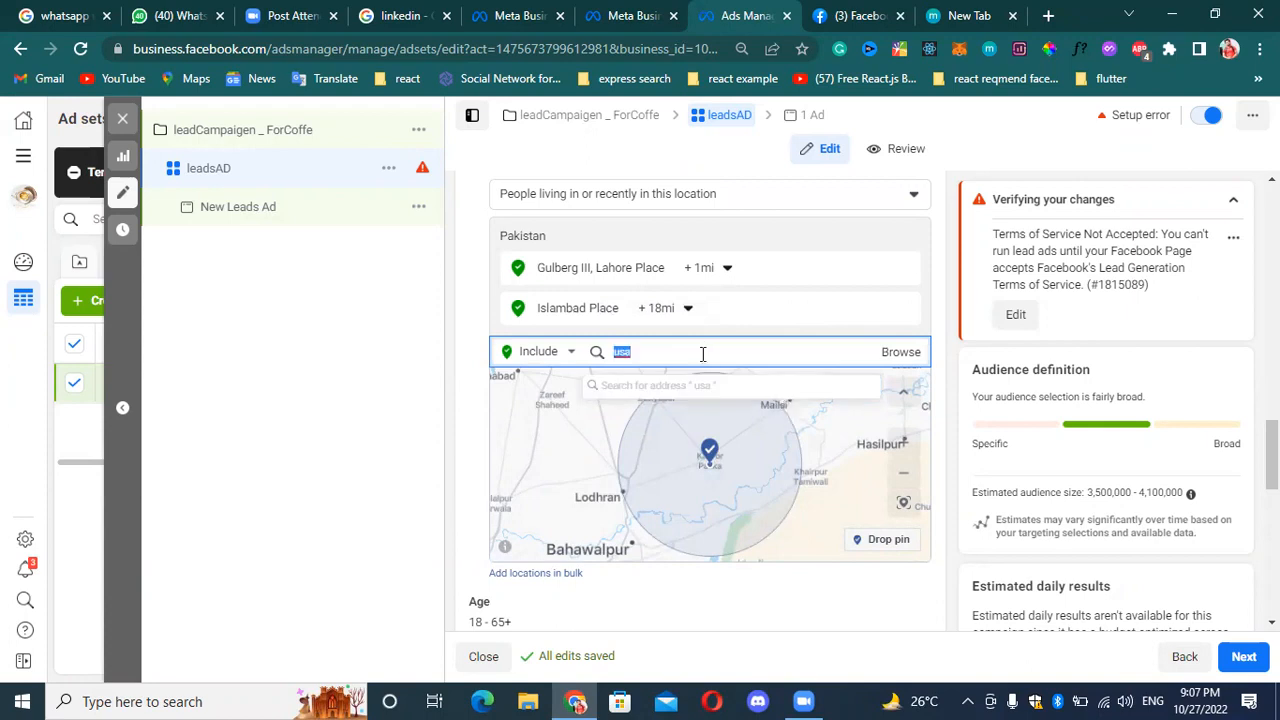
pyautogui.press('BackSpace')
pyautogui.write('uni')
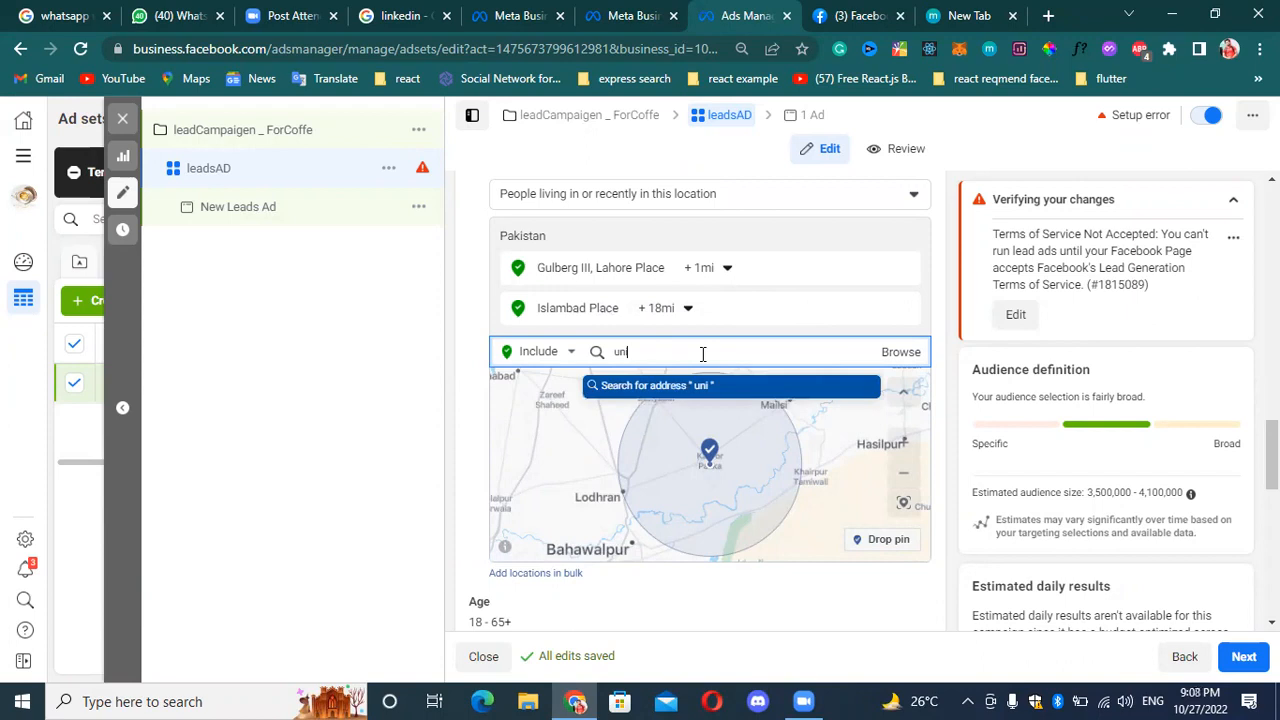
pyautogui.press('BackSpace')
pyautogui.press('BackSpace')
pyautogui.press('BackSpace')
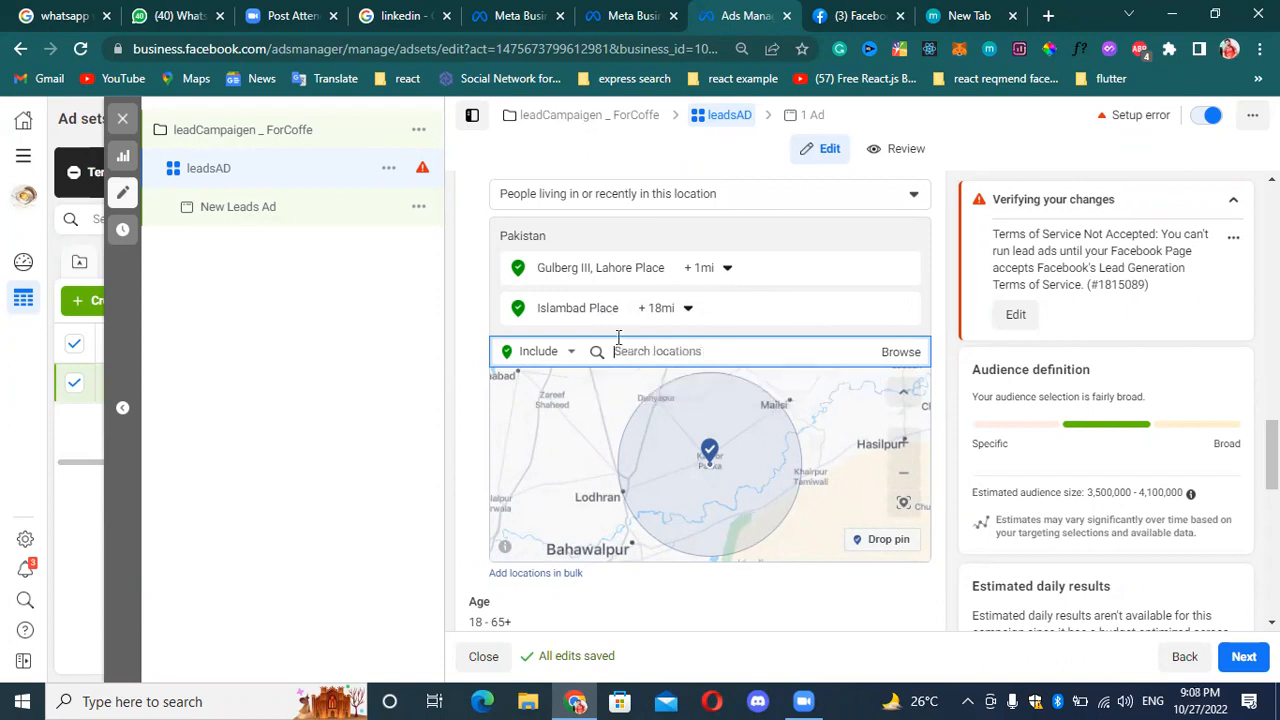
# Check the Locations choice for which people to reach, keeping "People living in or recently in this location".
pyautogui.scroll(1, 752, 250)
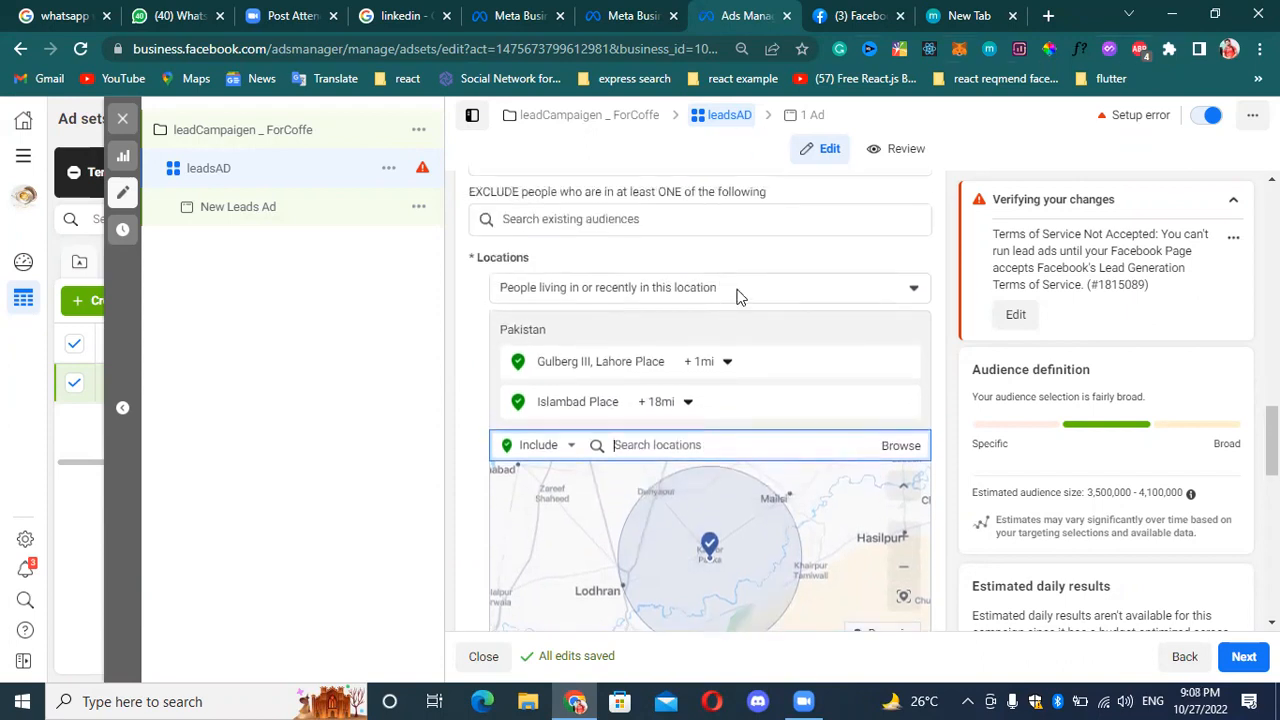
pyautogui.click(737, 292)
pyautogui.click(640, 280)
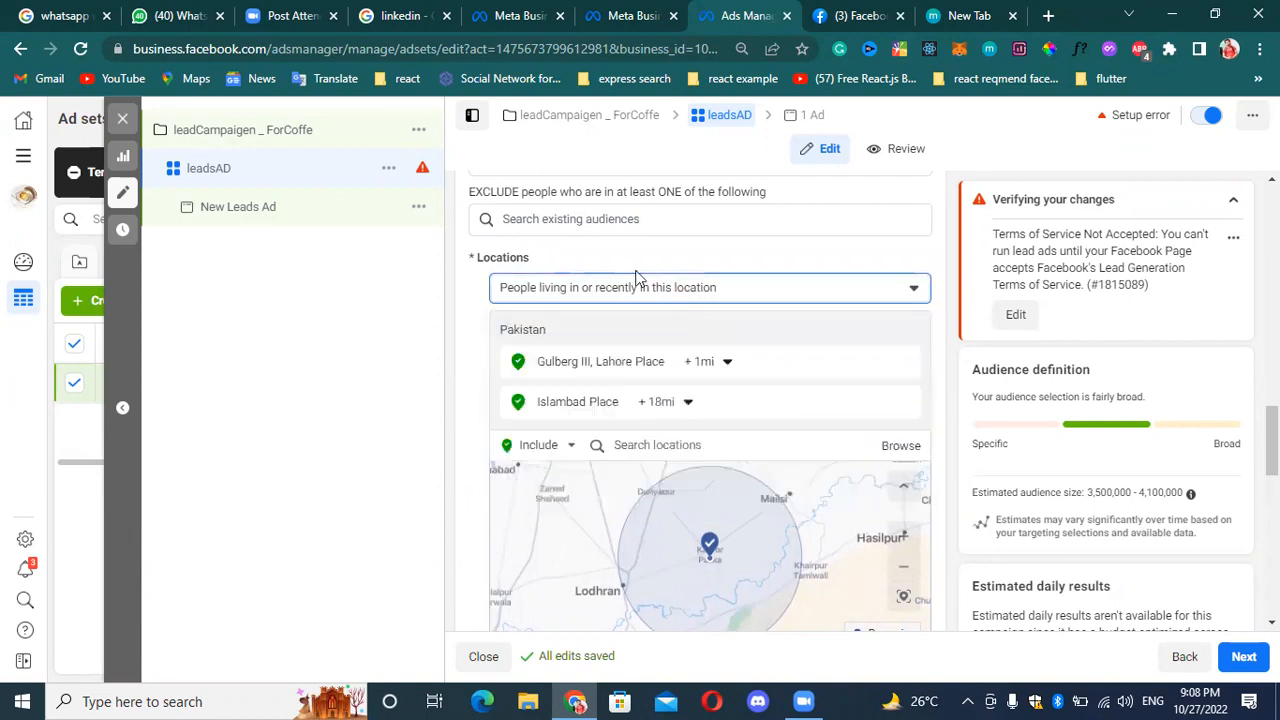
pyautogui.scroll(-1, 794, 374)
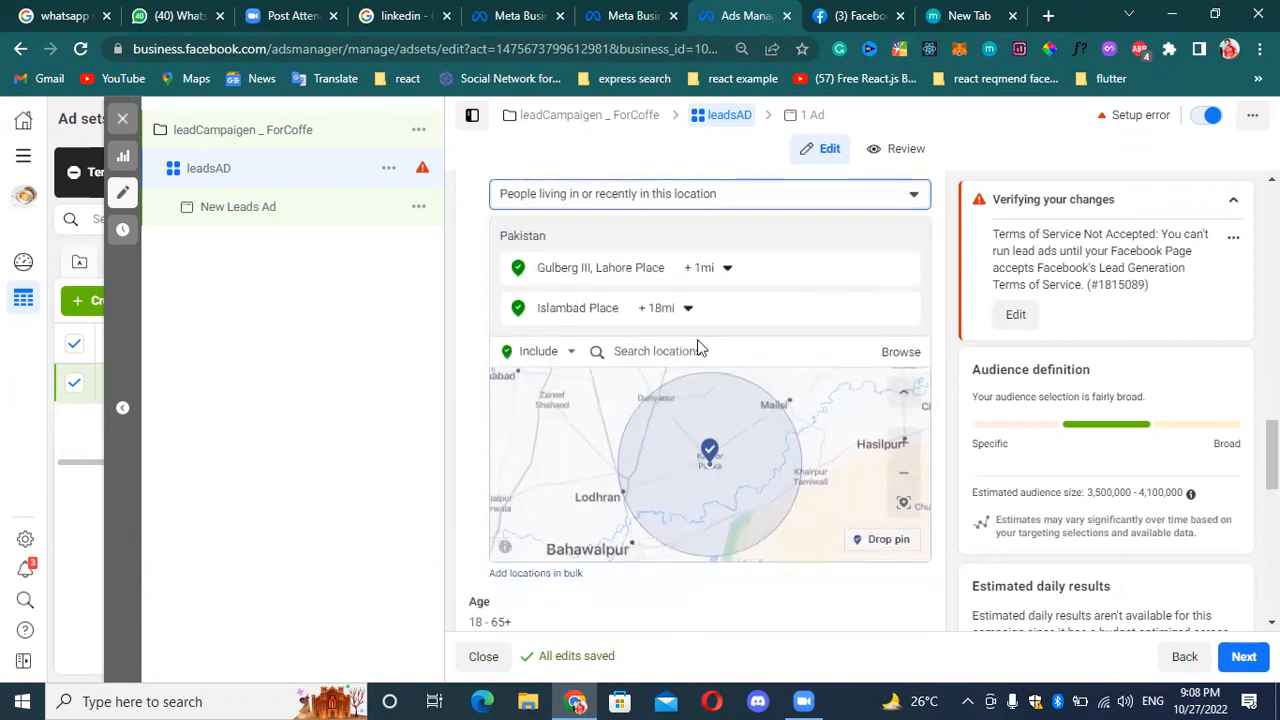
# Search the locations to include for "USA".
pyautogui.click(714, 349)
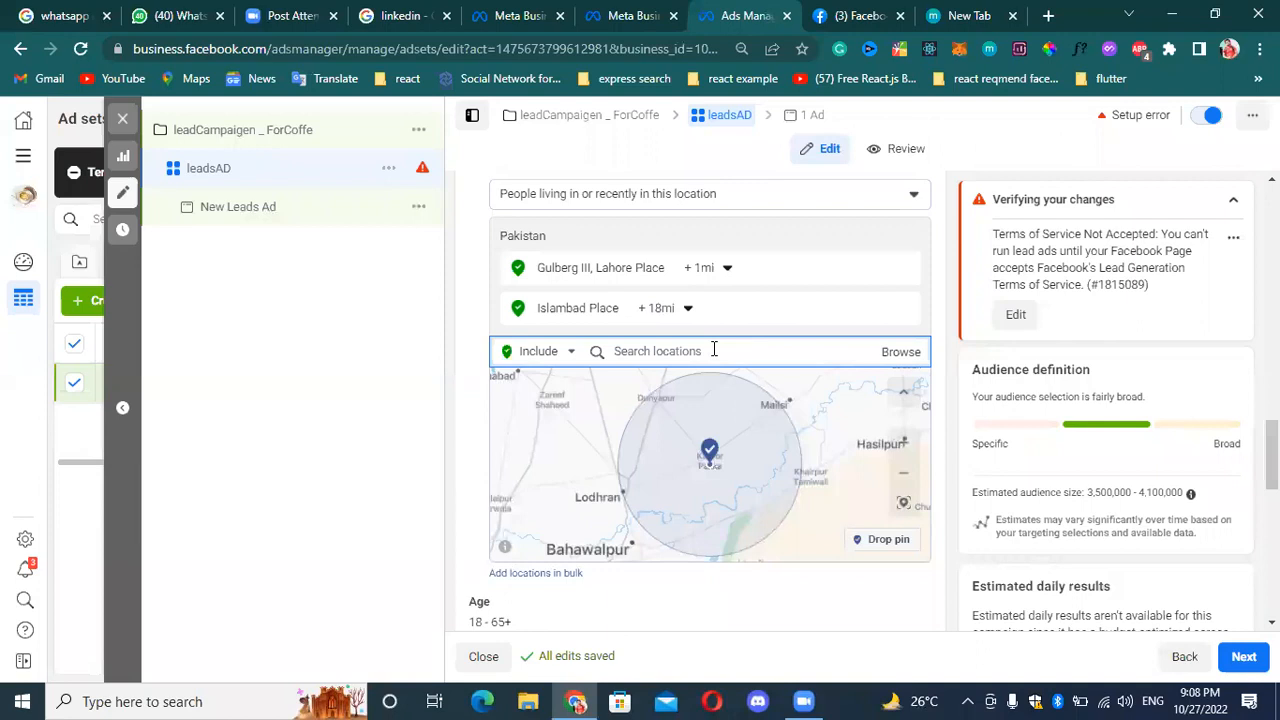
pyautogui.write('u')
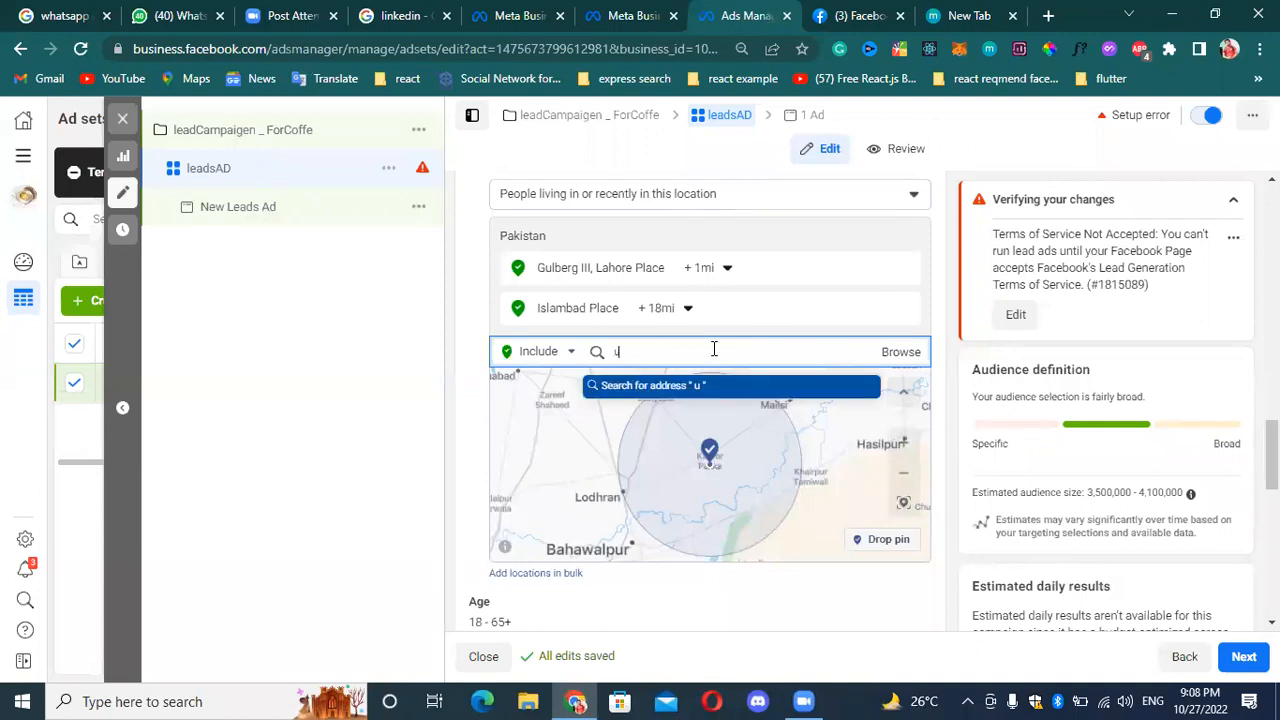
pyautogui.press('BackSpace')
pyautogui.write('USA')
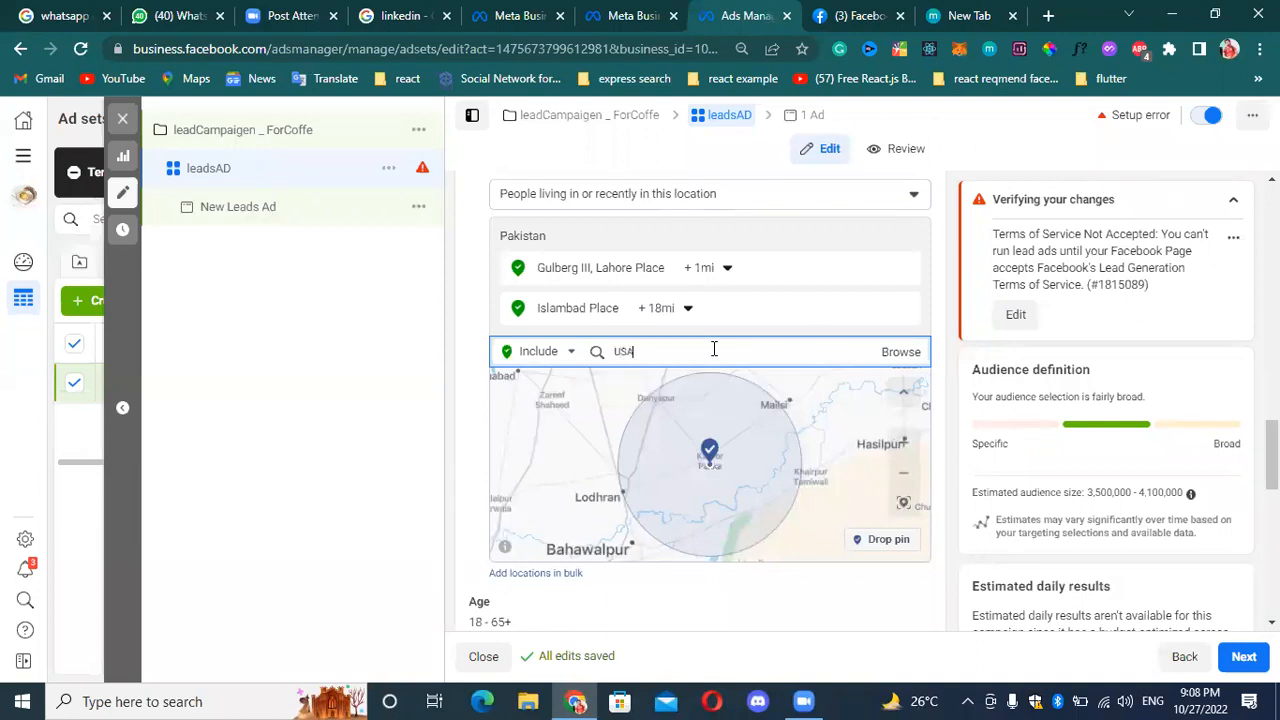
# Review the custom audience fields and the Locations choices for which people to reach, keeping "People living in or recently in this location".
pyautogui.scroll(2, 746, 272)
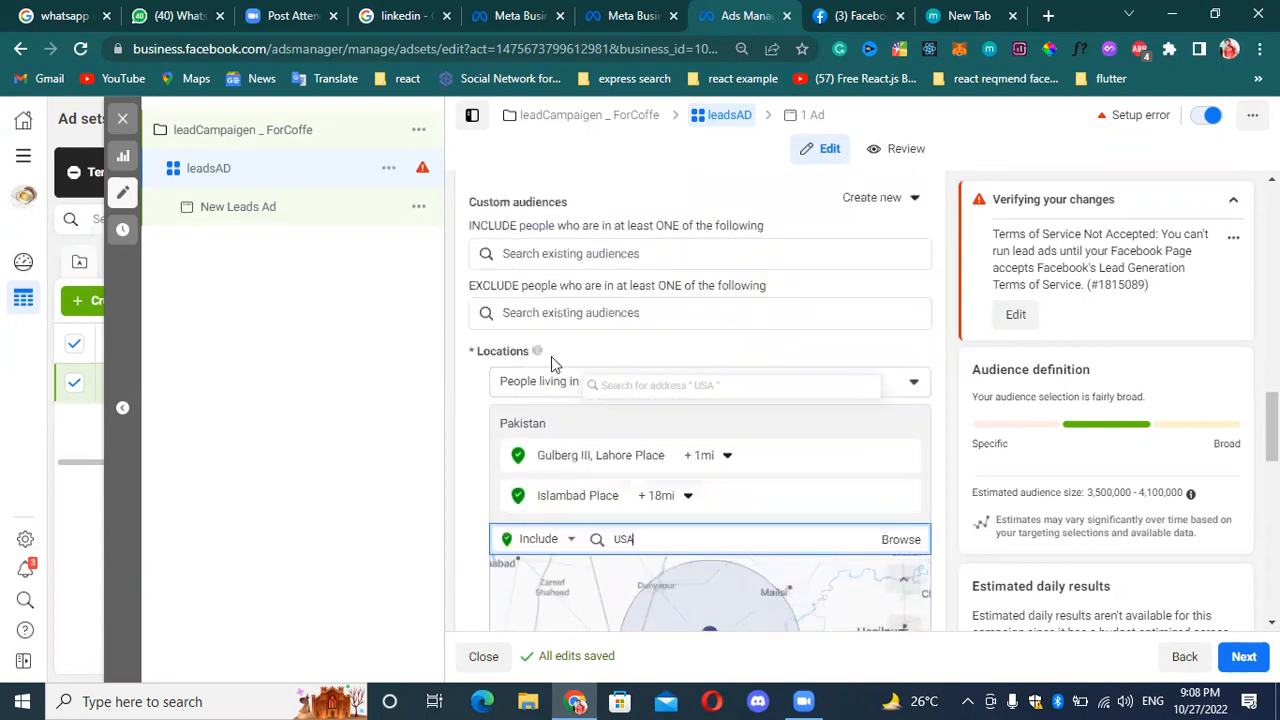
pyautogui.click(748, 375)
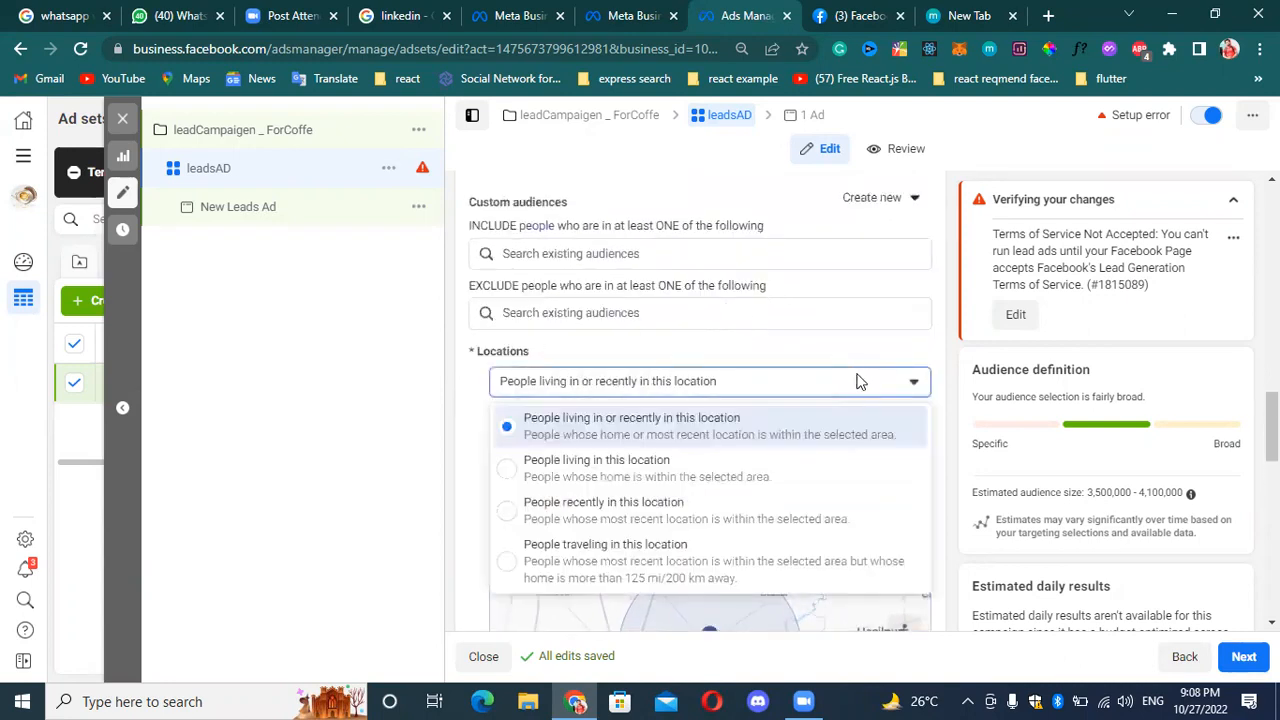
pyautogui.click(765, 394)
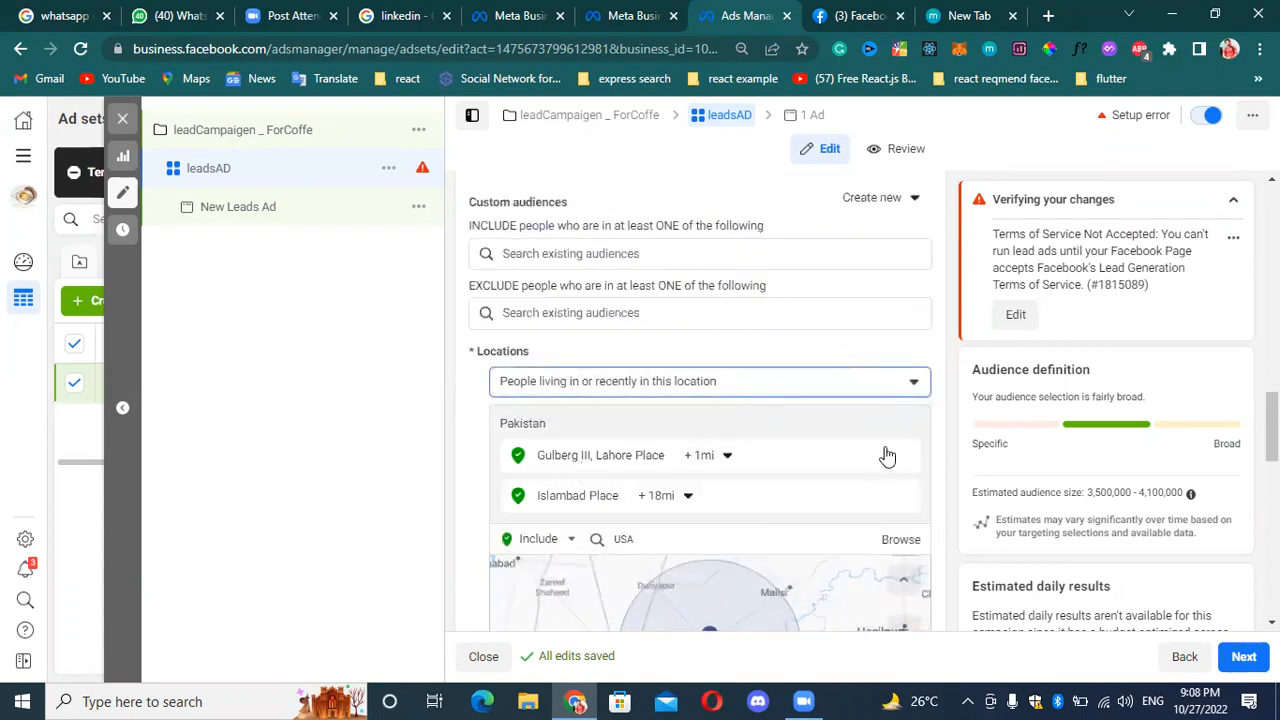
pyautogui.scroll(1, 820, 410)
pyautogui.scroll(-1, 815, 408)
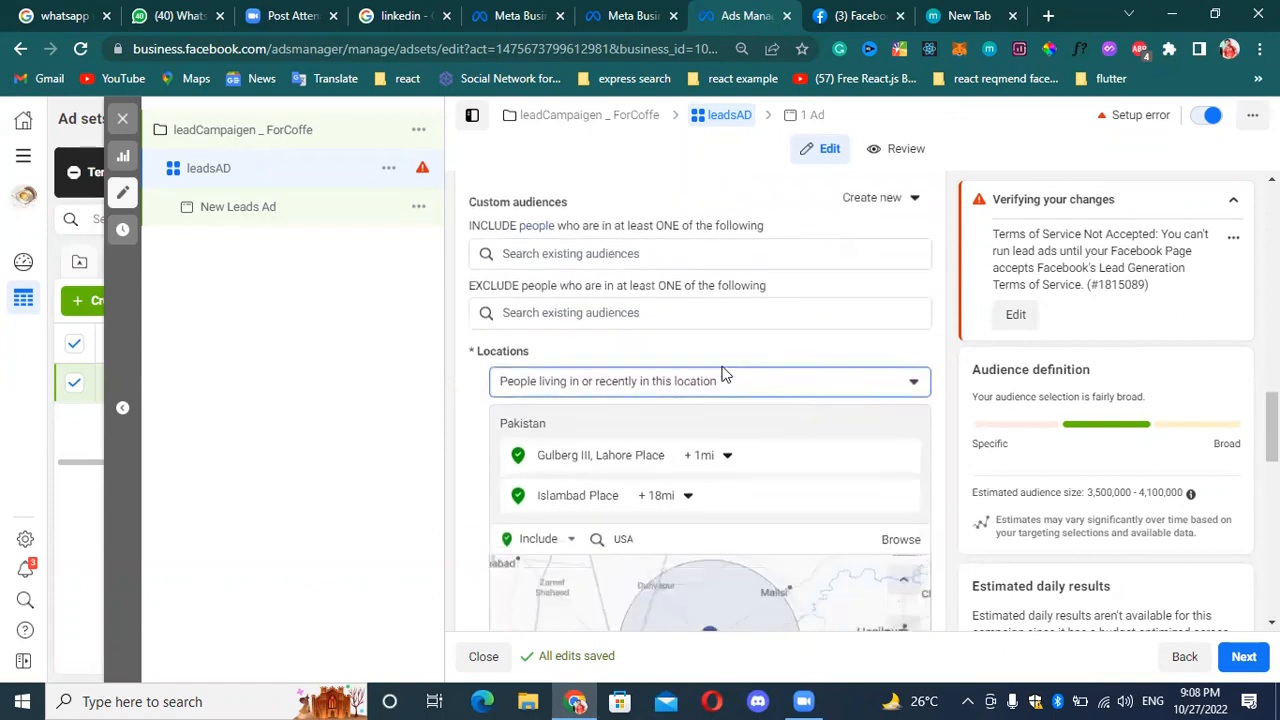
pyautogui.click(626, 253)
pyautogui.click(401, 314)
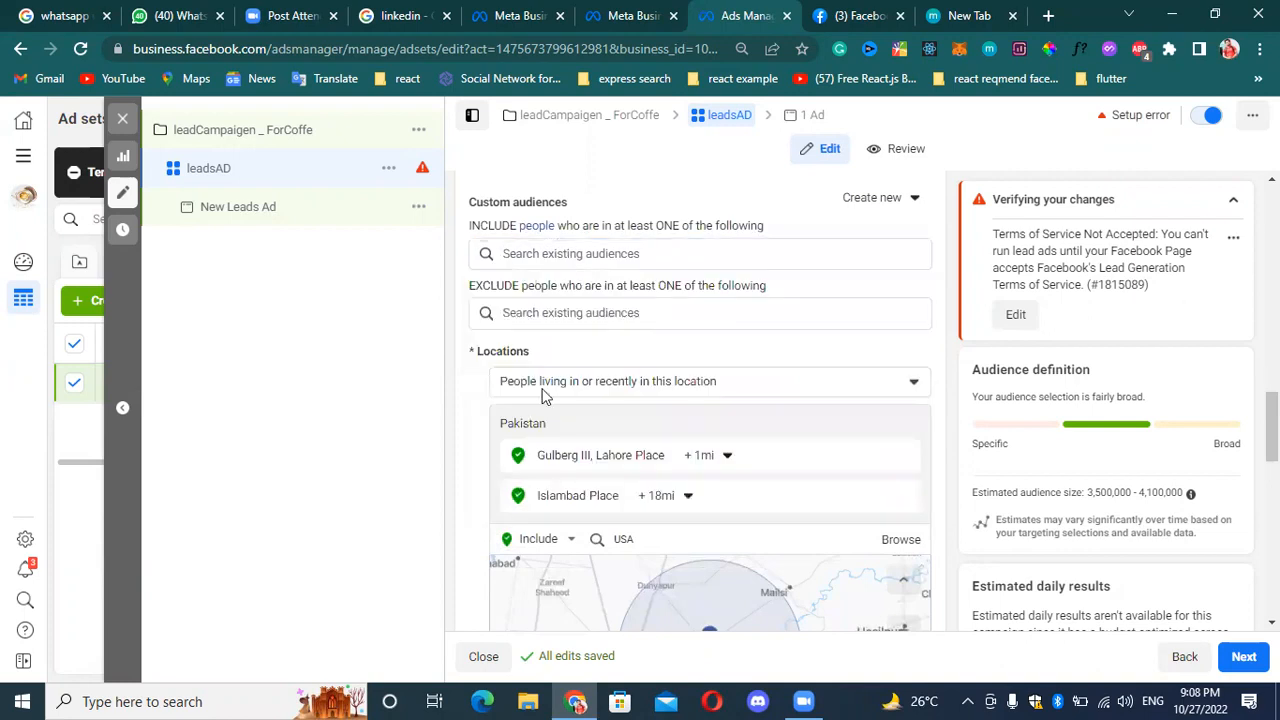
pyautogui.click(525, 381)
pyautogui.click(526, 378)
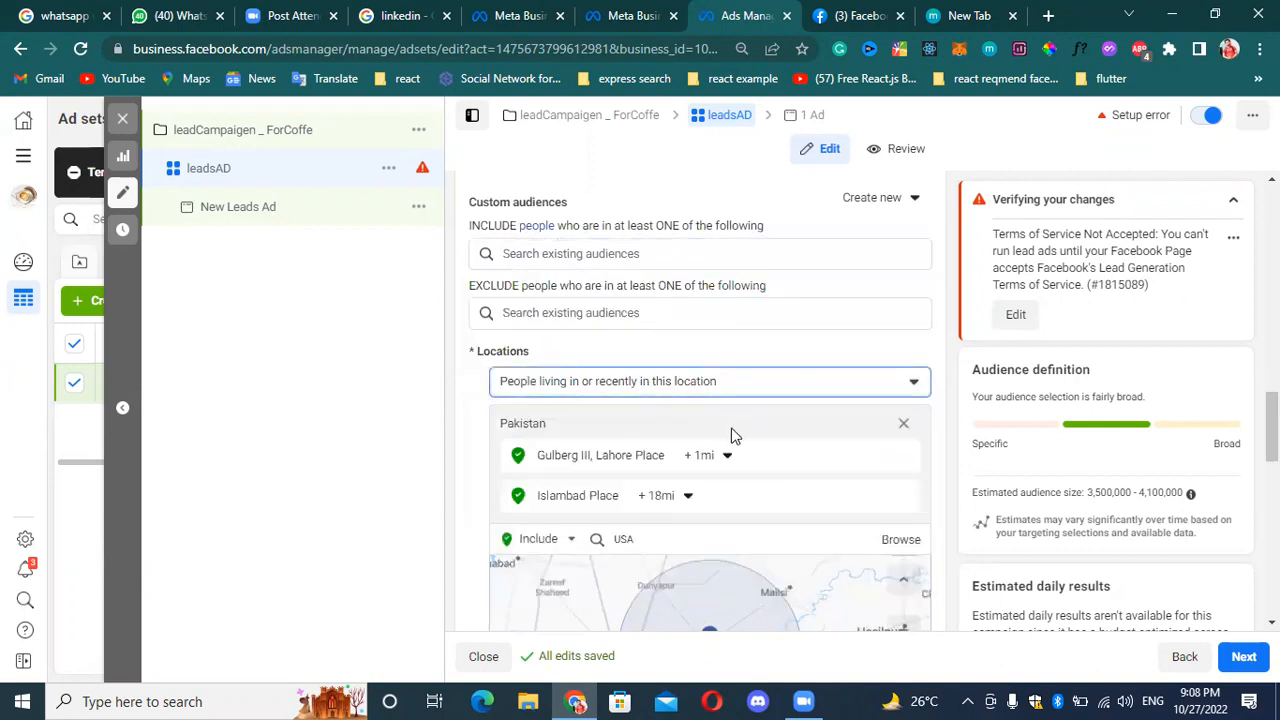
# Browse the available locations and include all countries in the ad set's audience.
pyautogui.click(900, 539)
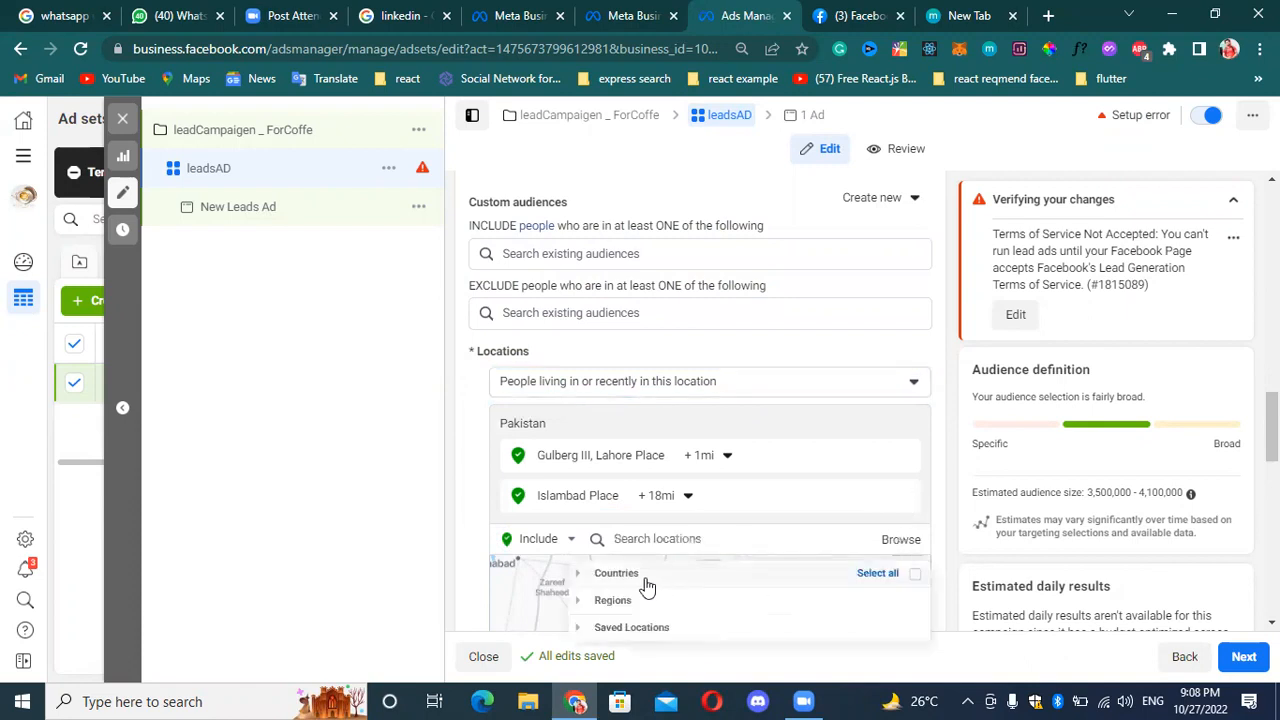
pyautogui.click(910, 575)
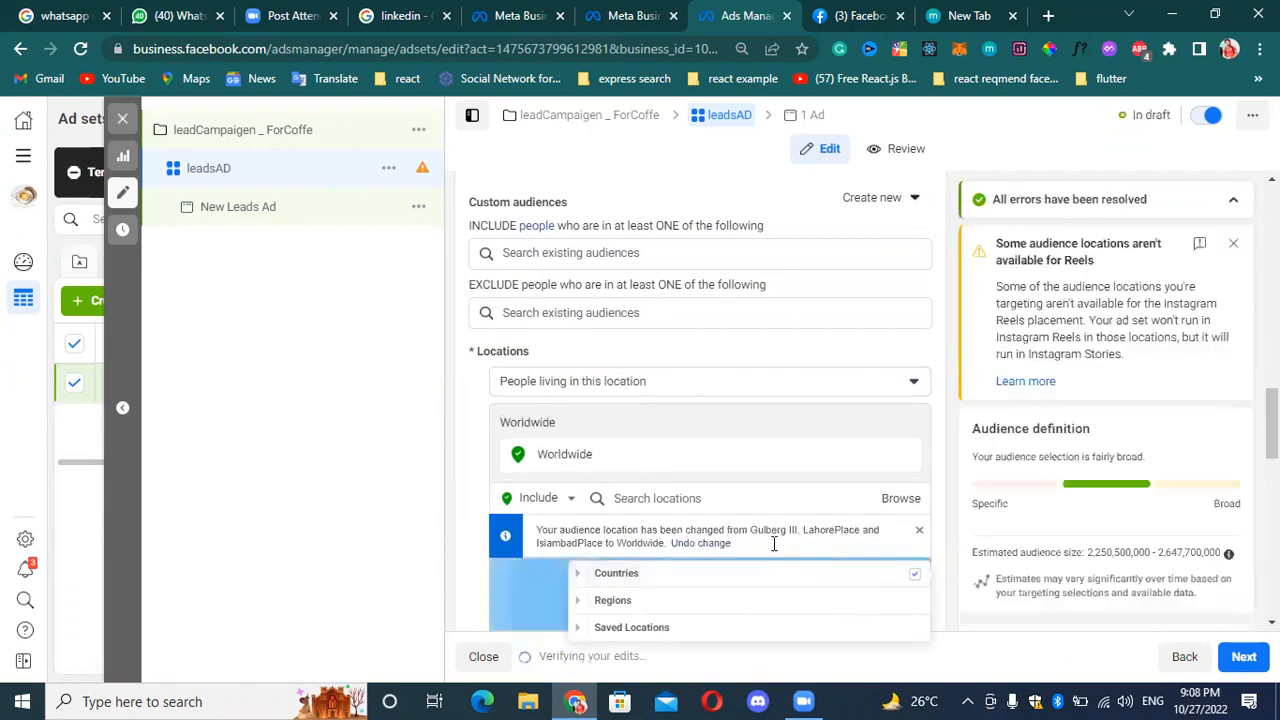
# Search the locations to include for "usa", "uni" and "USA" in turn.
pyautogui.click(729, 498)
pyautogui.write('usa')
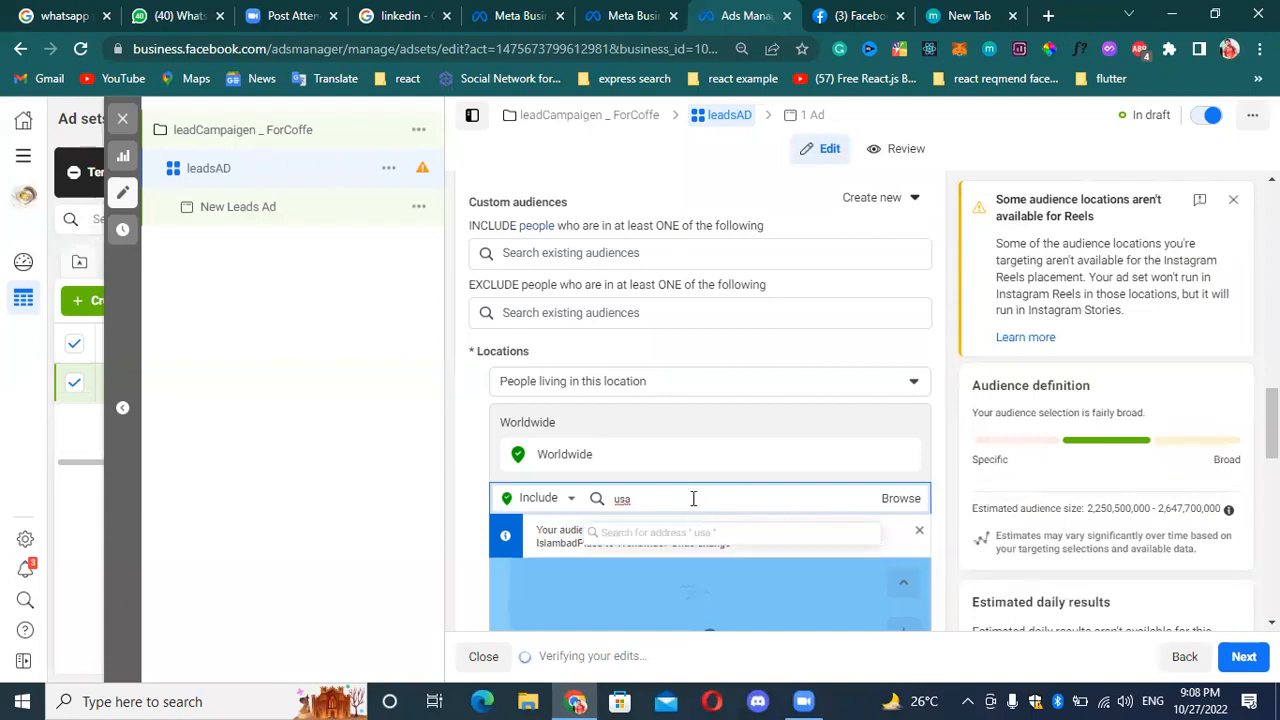
pyautogui.doubleClick(693, 498)
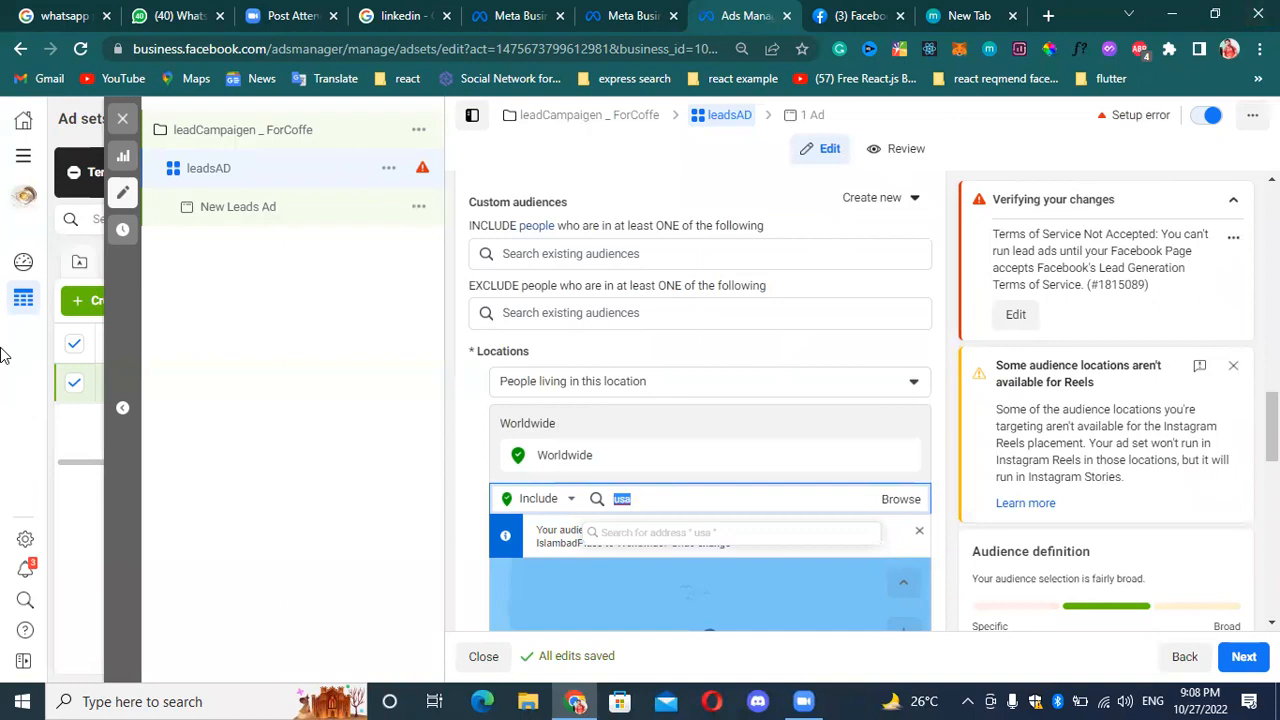
pyautogui.press('BackSpace')
pyautogui.write('un')
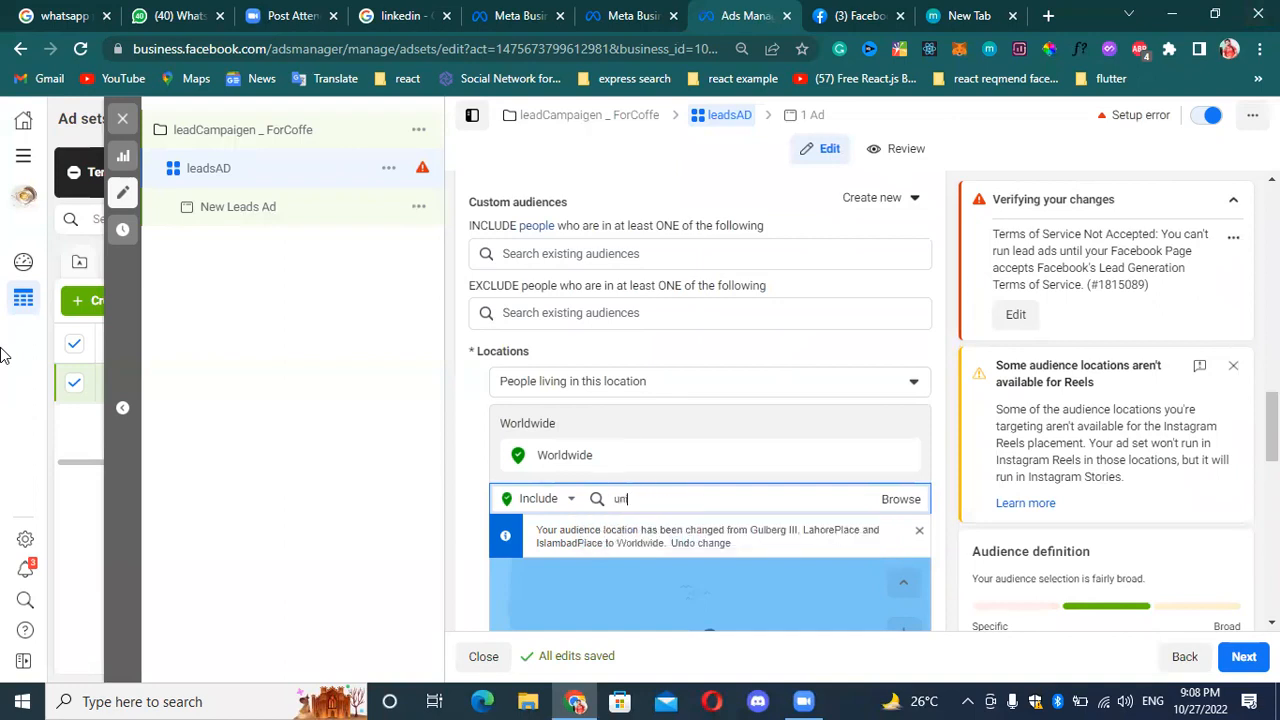
pyautogui.write('i')
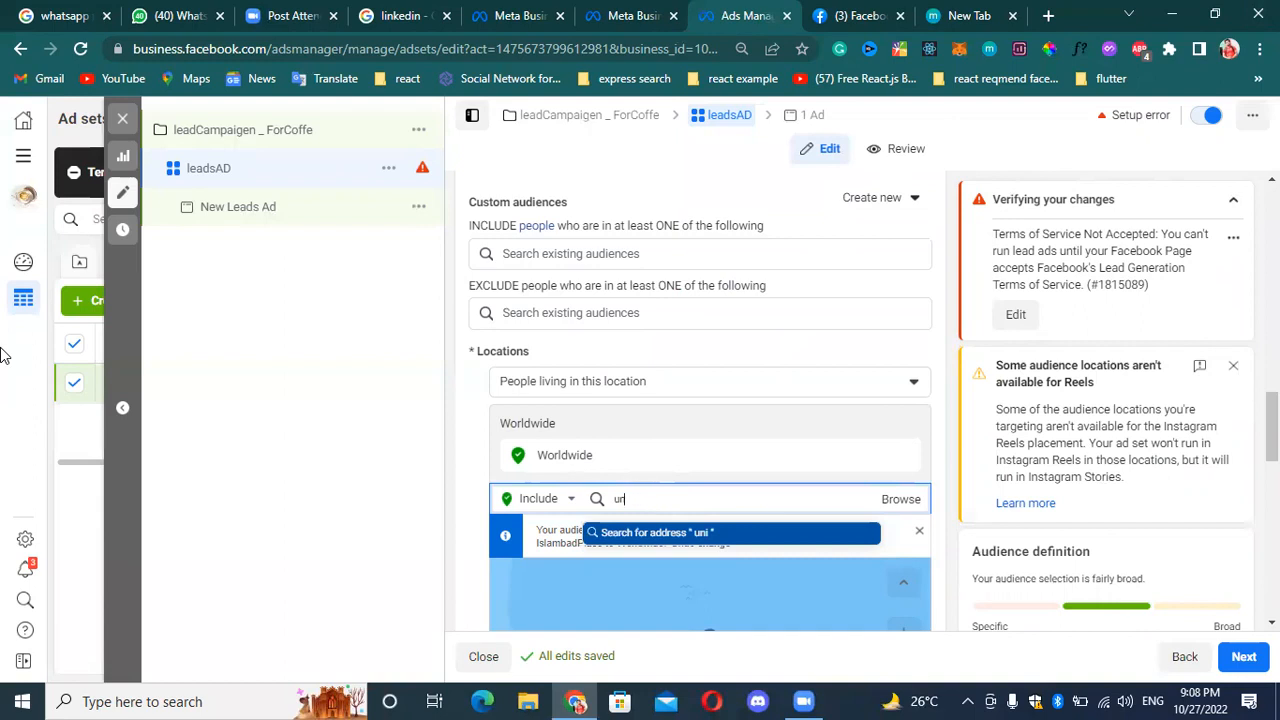
pyautogui.press('BackSpace')
pyautogui.write('u')
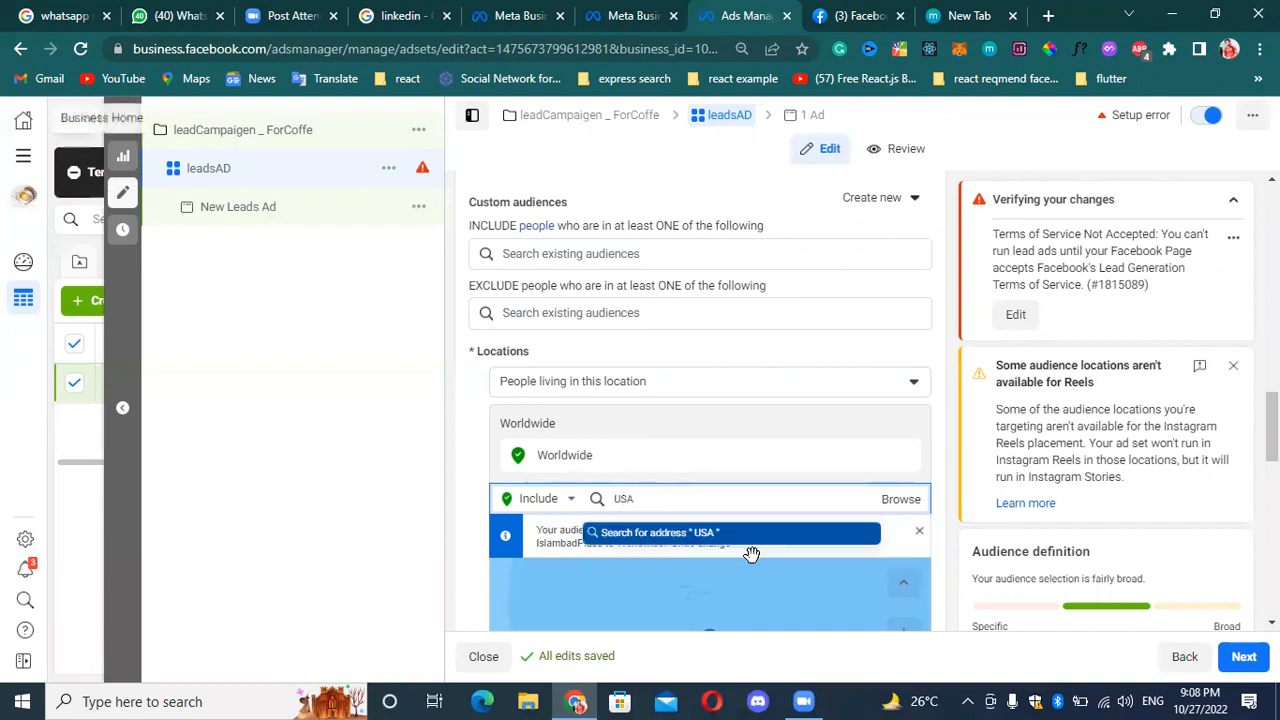
# Replace the location search with "PAK" and clear it.
pyautogui.scroll(-1, 758, 548)
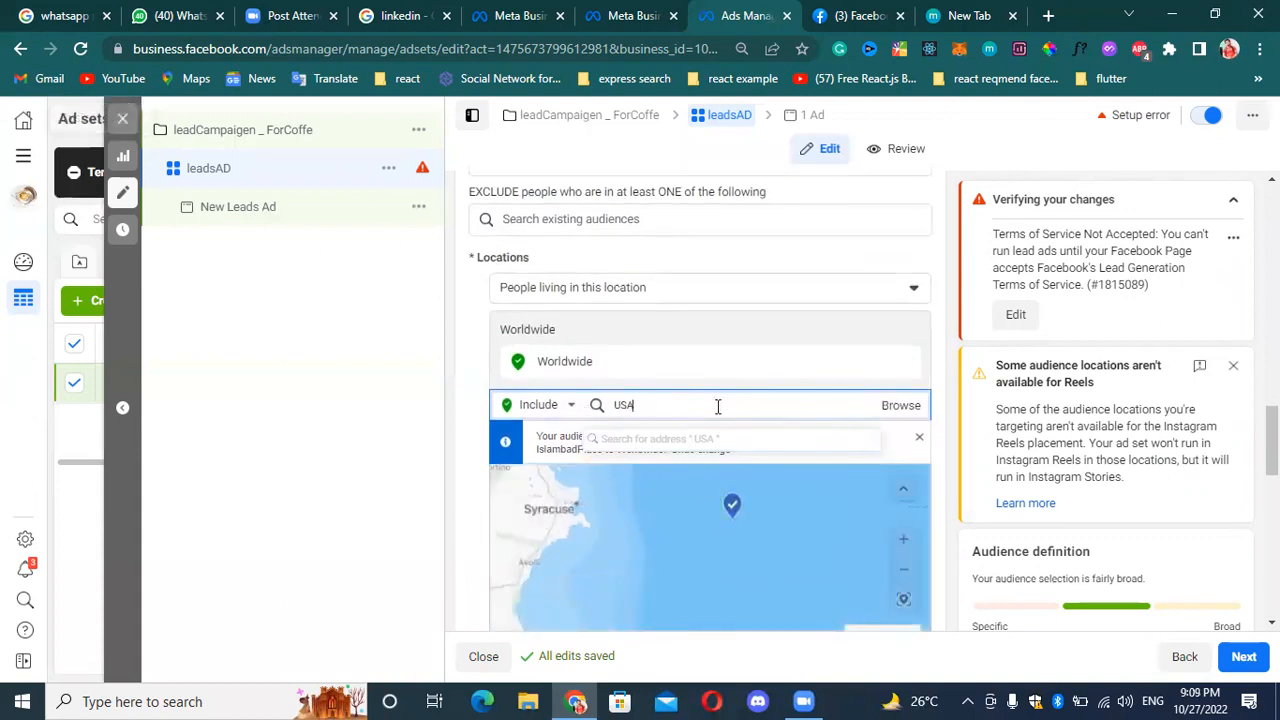
pyautogui.press('BackSpace')
pyautogui.press('BackSpace')
pyautogui.press('BackSpace')
pyautogui.write('PAK')
pyautogui.press('BackSpace')
pyautogui.press('BackSpace')
pyautogui.press('BackSpace')
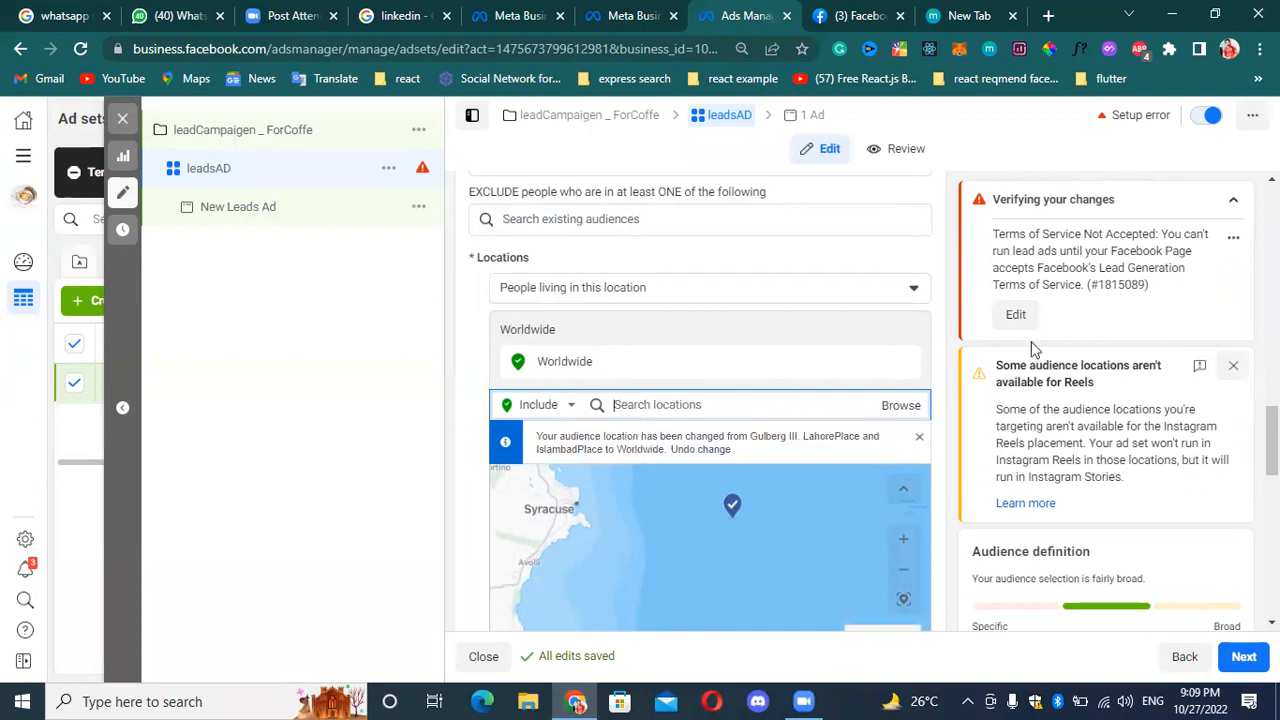
# Browse the region groups available for the audience locations and close the list without changing the selection.
pyautogui.click(906, 406)
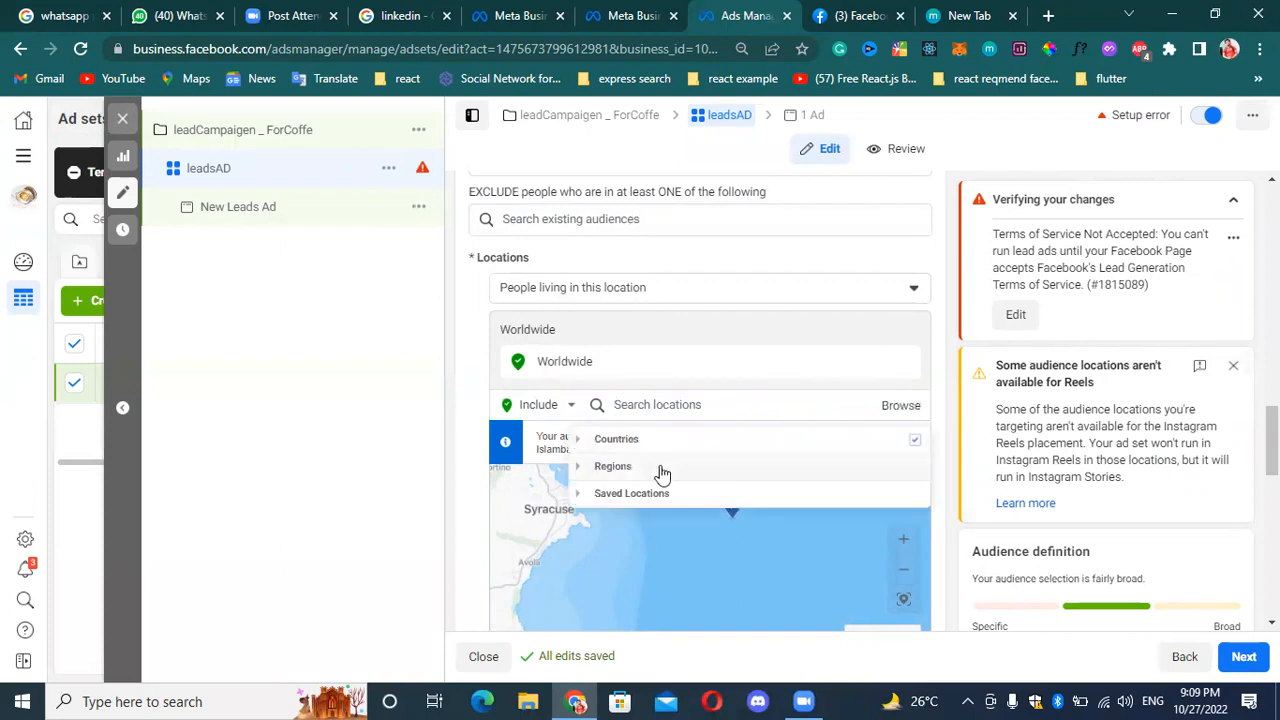
pyautogui.click(660, 466)
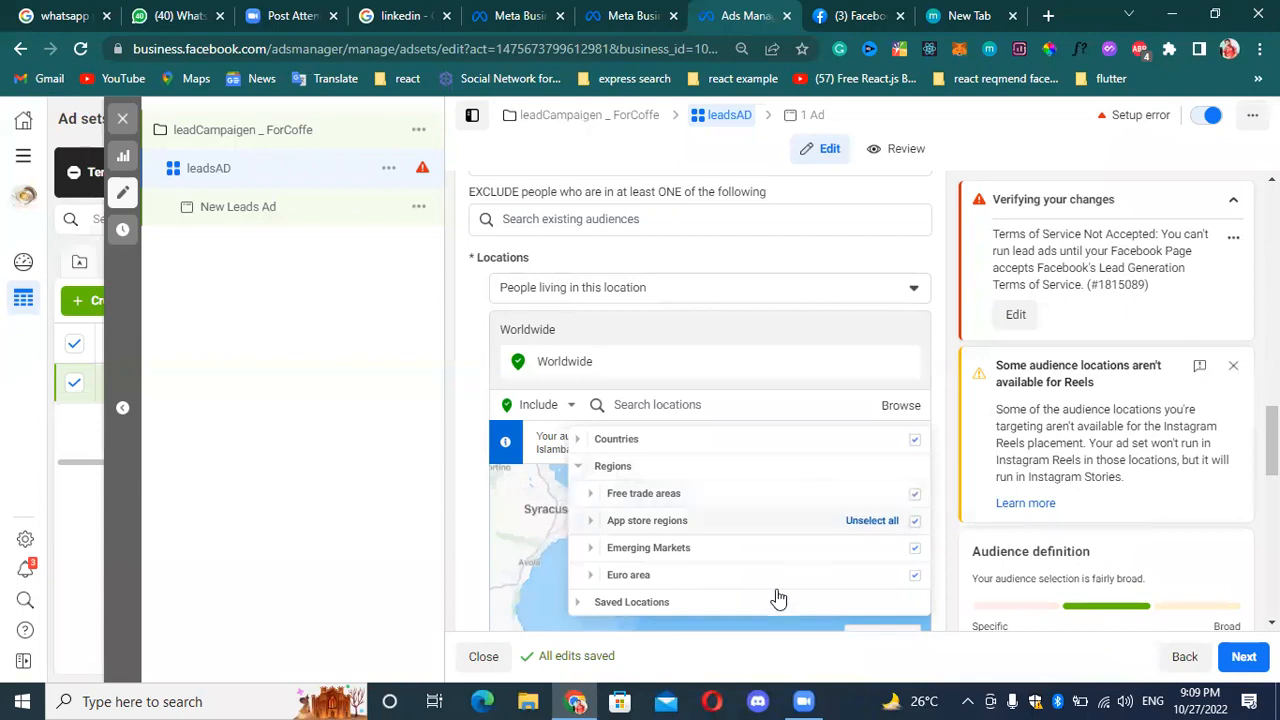
pyautogui.click(772, 404)
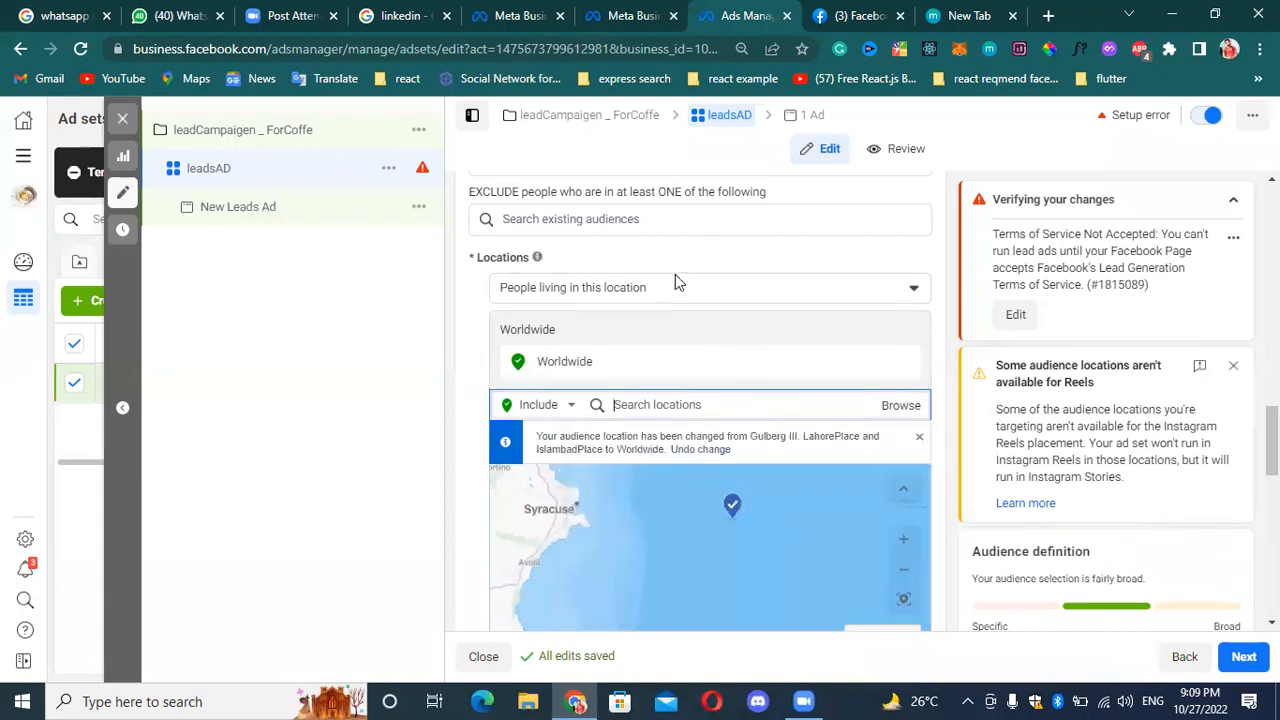
# Set the Locations choice for which people to reach to "People living in or recently in this location".
pyautogui.click(714, 290)
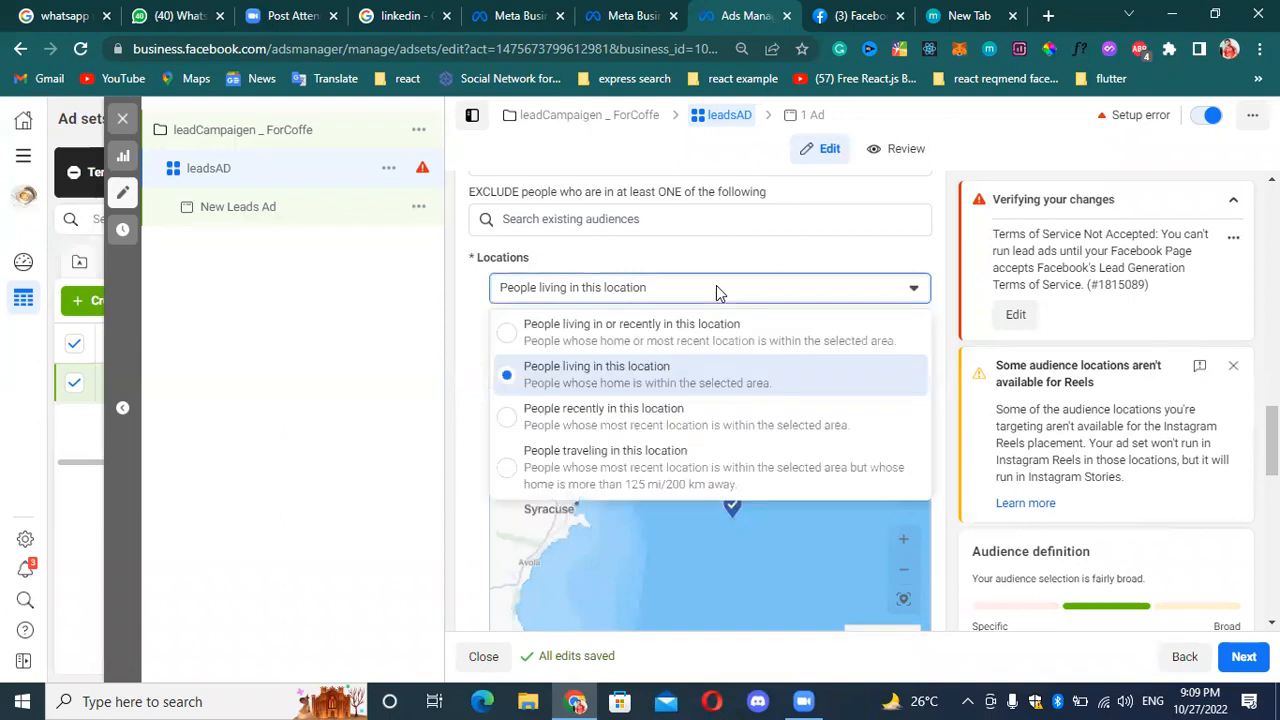
pyautogui.click(518, 338)
pyautogui.click(729, 288)
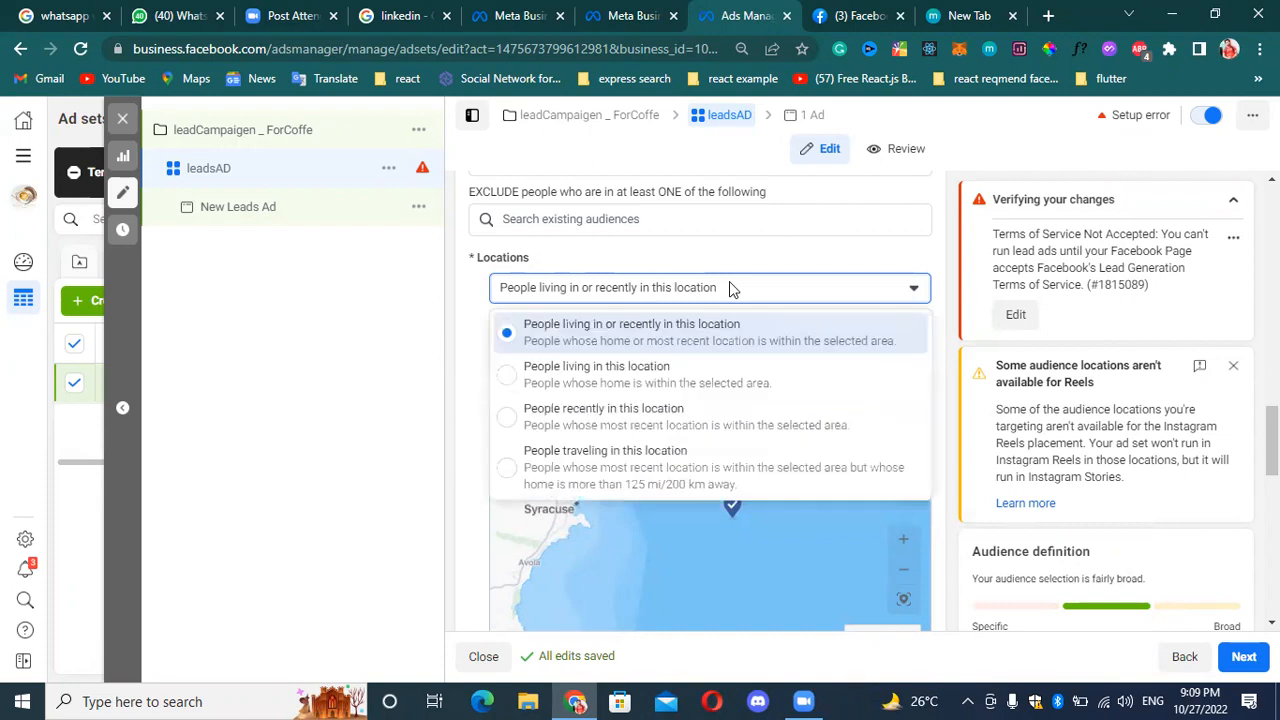
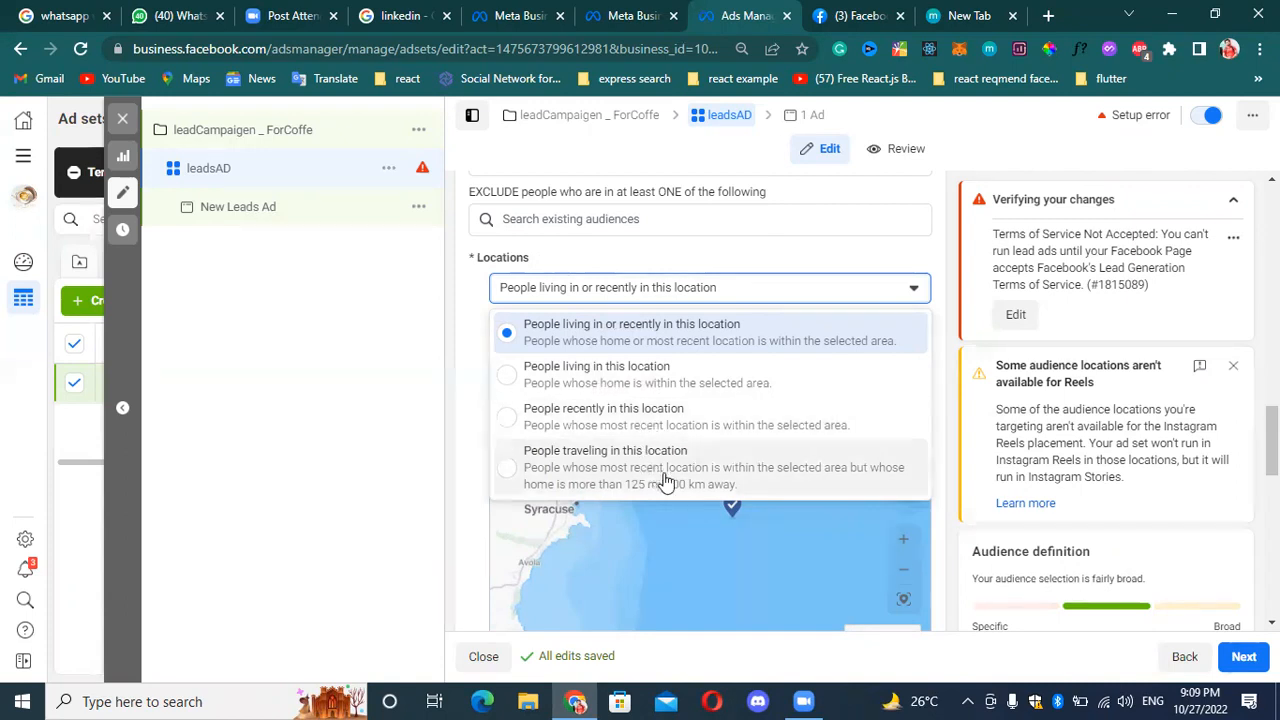
# Keep the Locations choice at "People living in or recently in this location" and look over the alternative options without changing it.
pyautogui.click(588, 332)
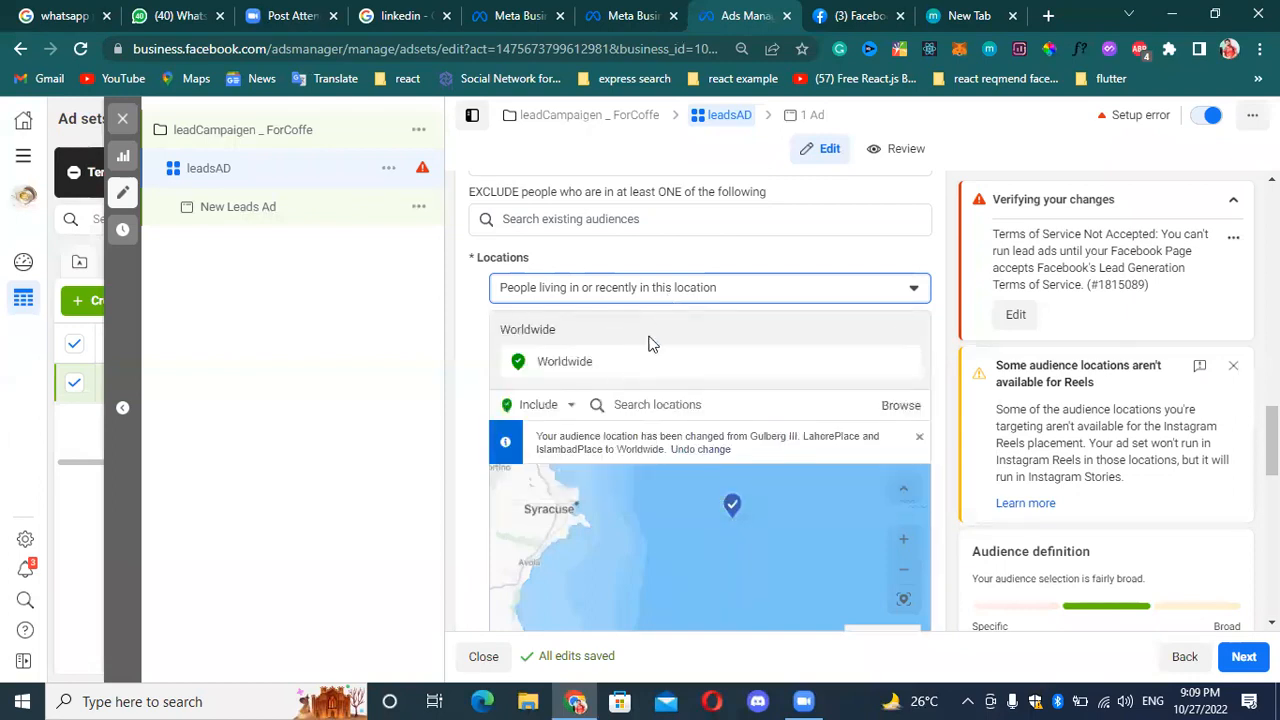
pyautogui.scroll(-1, 648, 343)
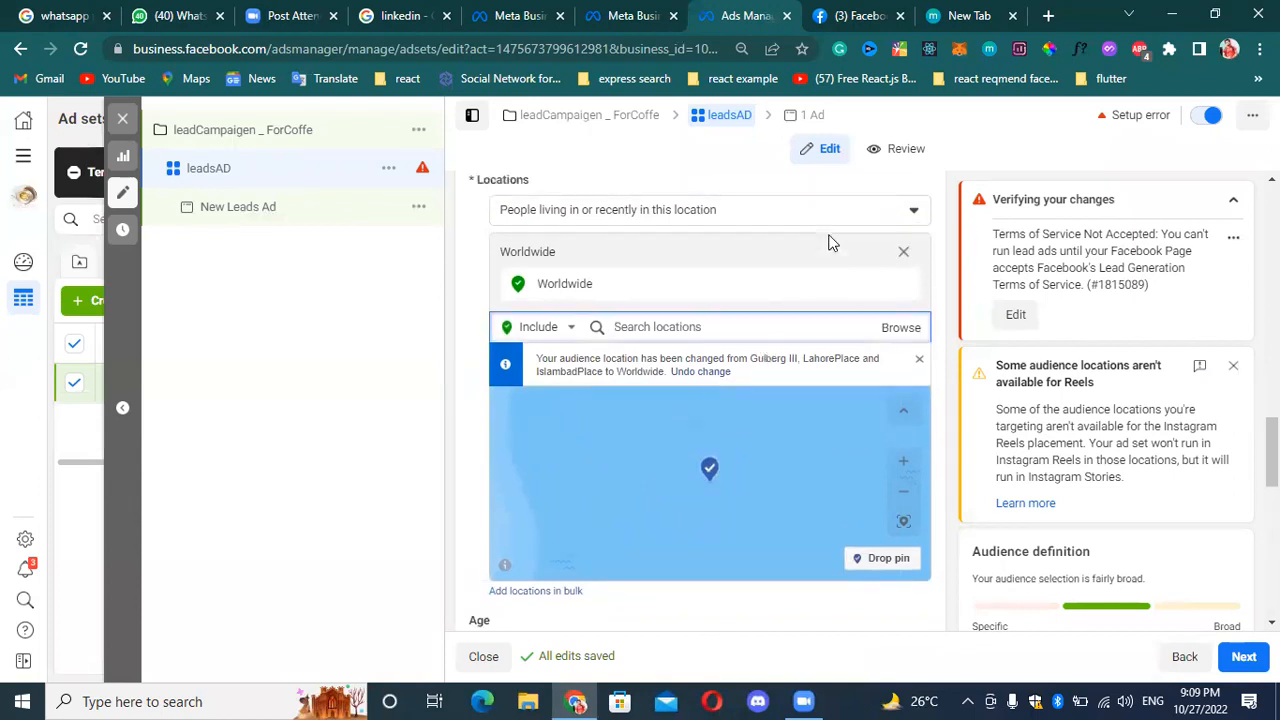
pyautogui.scroll(1, 829, 243)
pyautogui.click(895, 295)
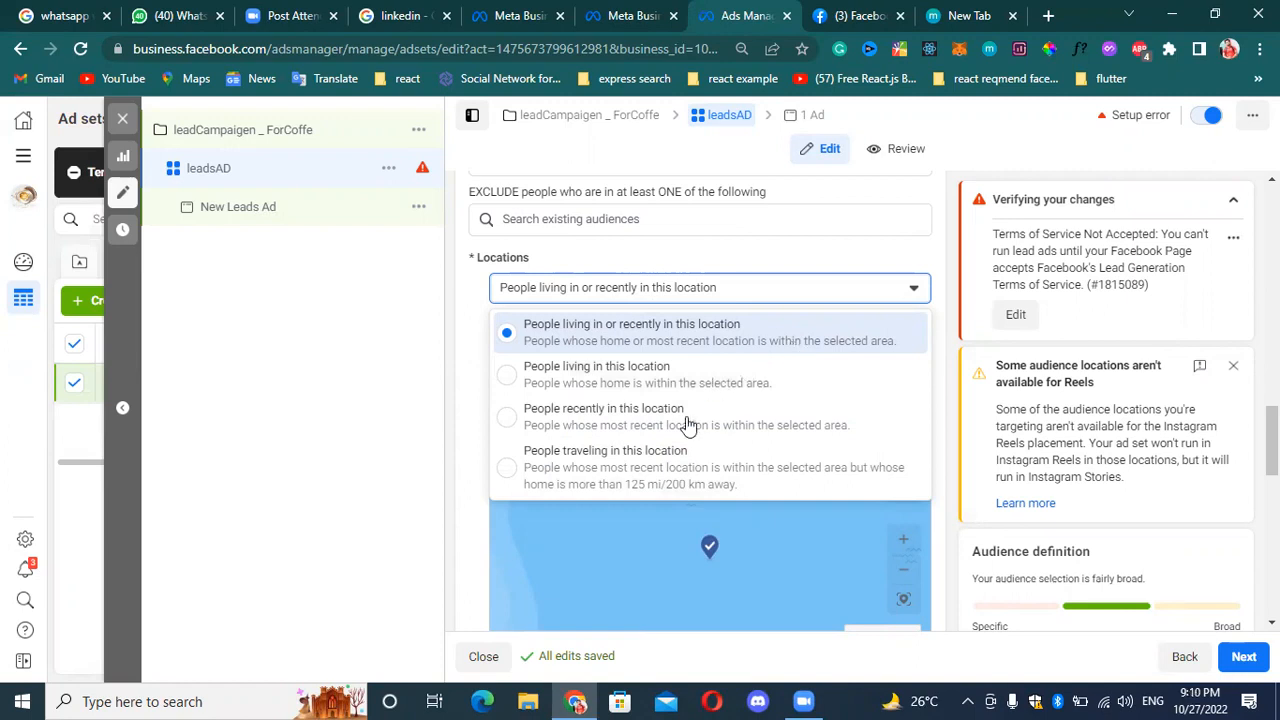
pyautogui.click(908, 293)
pyautogui.click(652, 214)
pyautogui.click(308, 413)
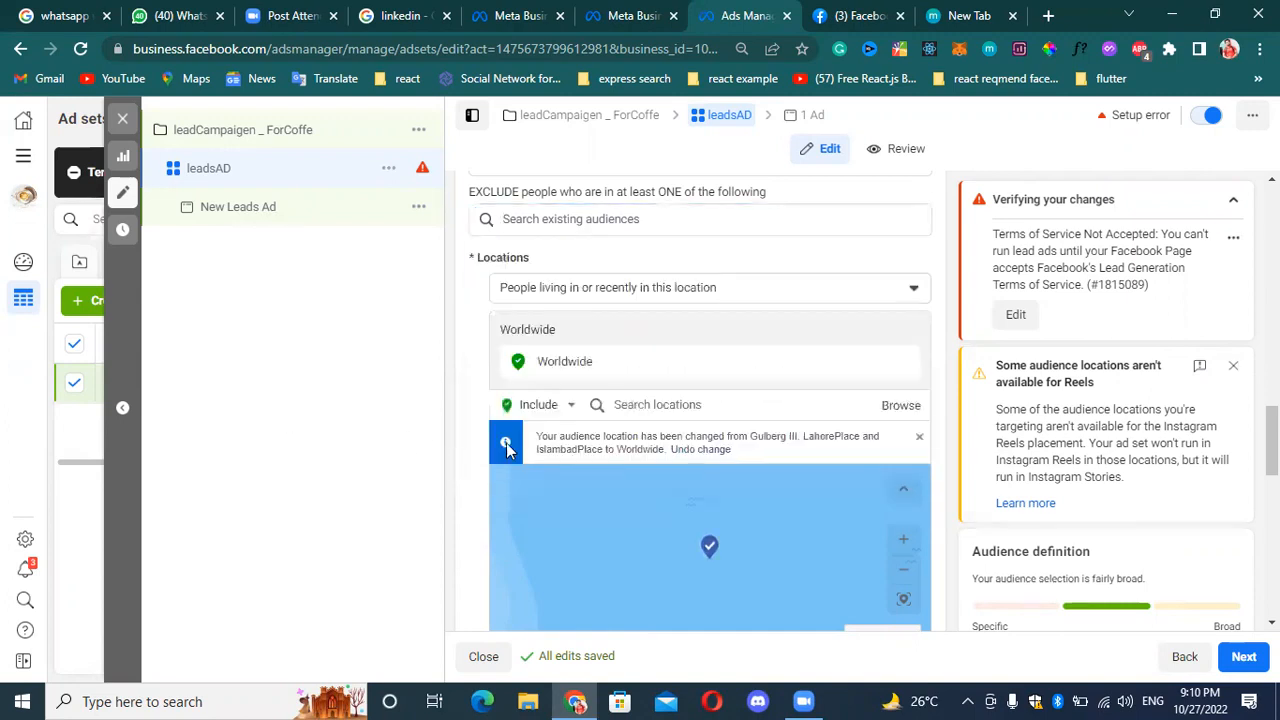
# Search the locations to include for "PAKISTA" and clear the search.
pyautogui.click(708, 405)
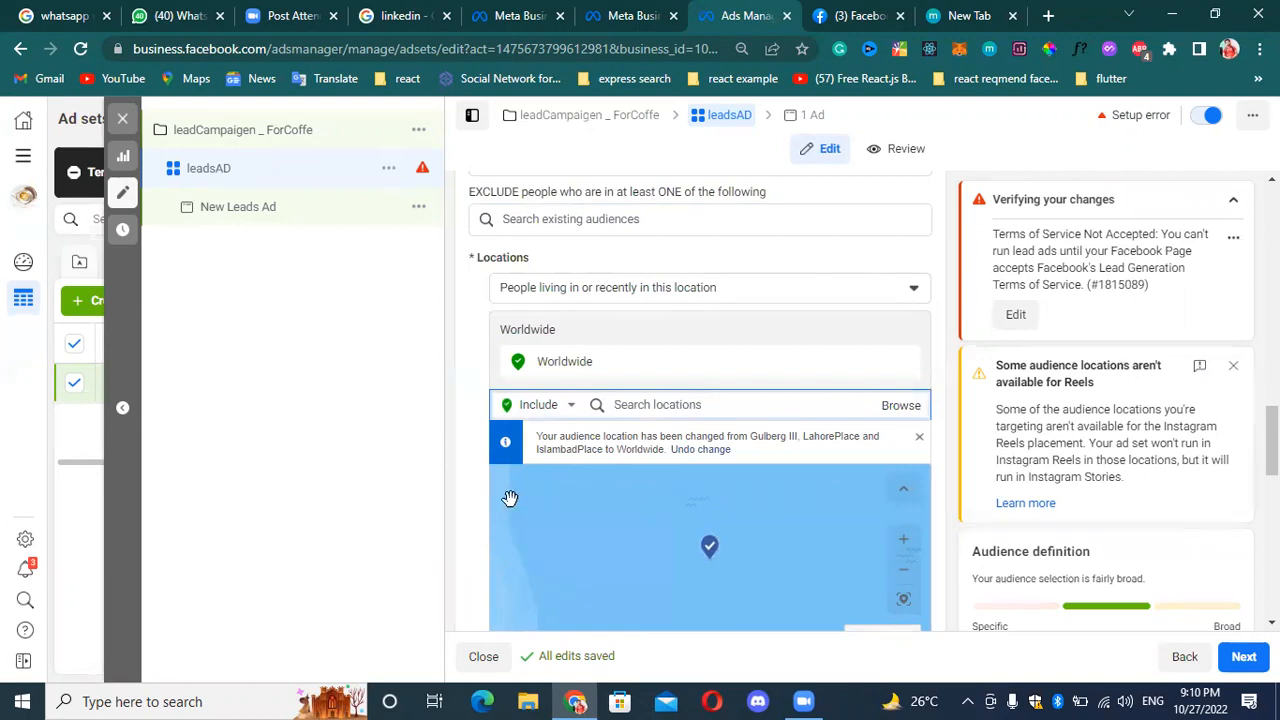
pyautogui.write('PAKISTA')
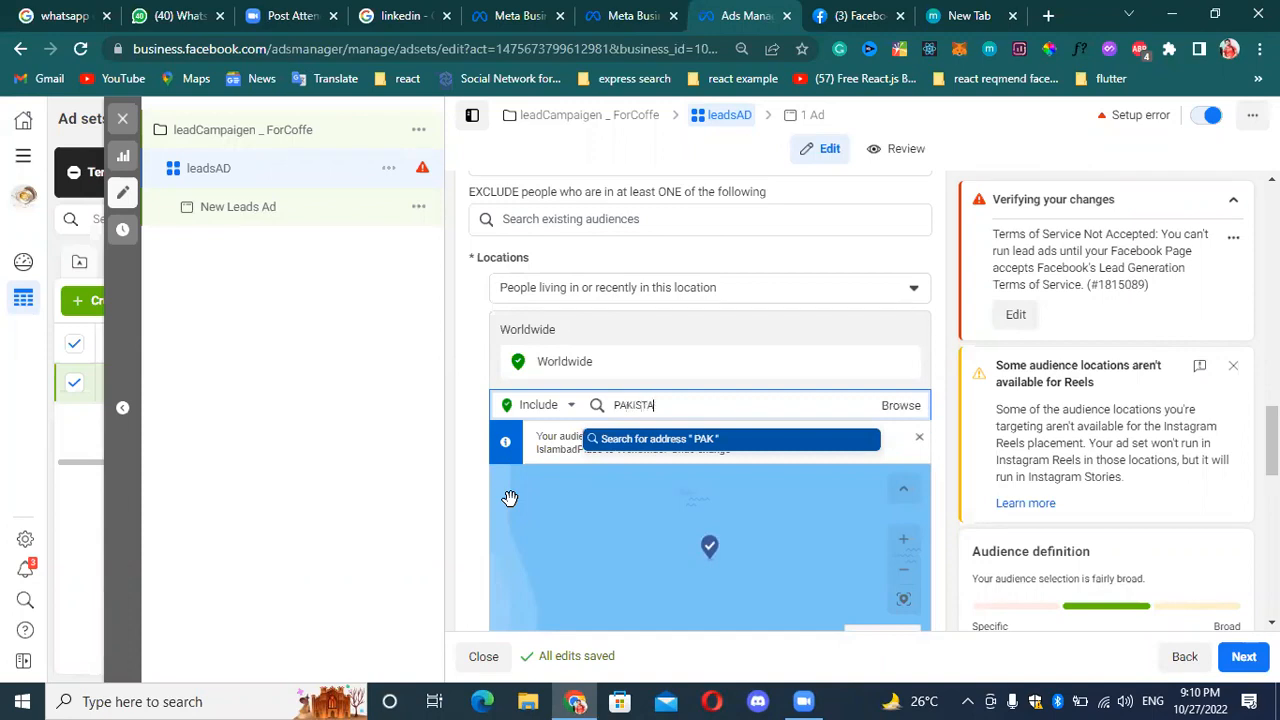
pyautogui.press('BackSpace')
pyautogui.press('BackSpace')
pyautogui.press('BackSpace')
pyautogui.press('BackSpace')
pyautogui.press('BackSpace')
pyautogui.press('BackSpace')
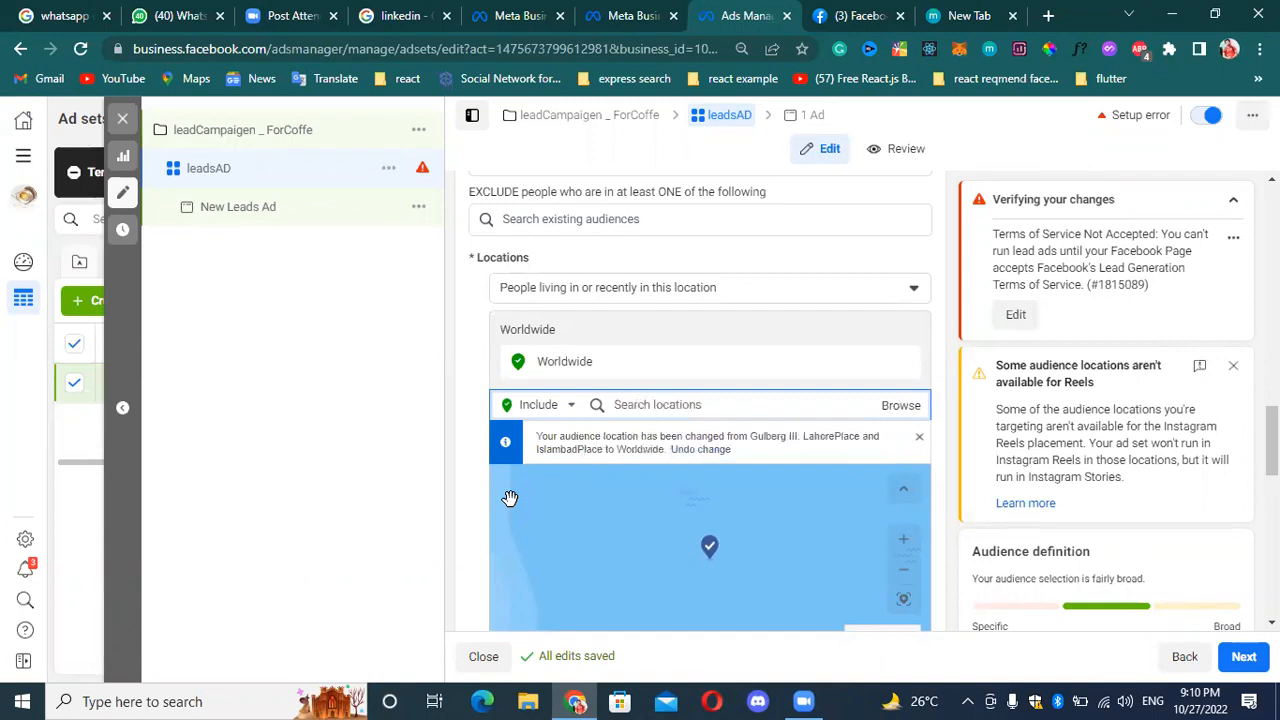
# Keep the location rule set to Include and dismiss the notice about the changed audience location.
pyautogui.click(562, 406)
pyautogui.click(537, 440)
pyautogui.scroll(-2, 763, 314)
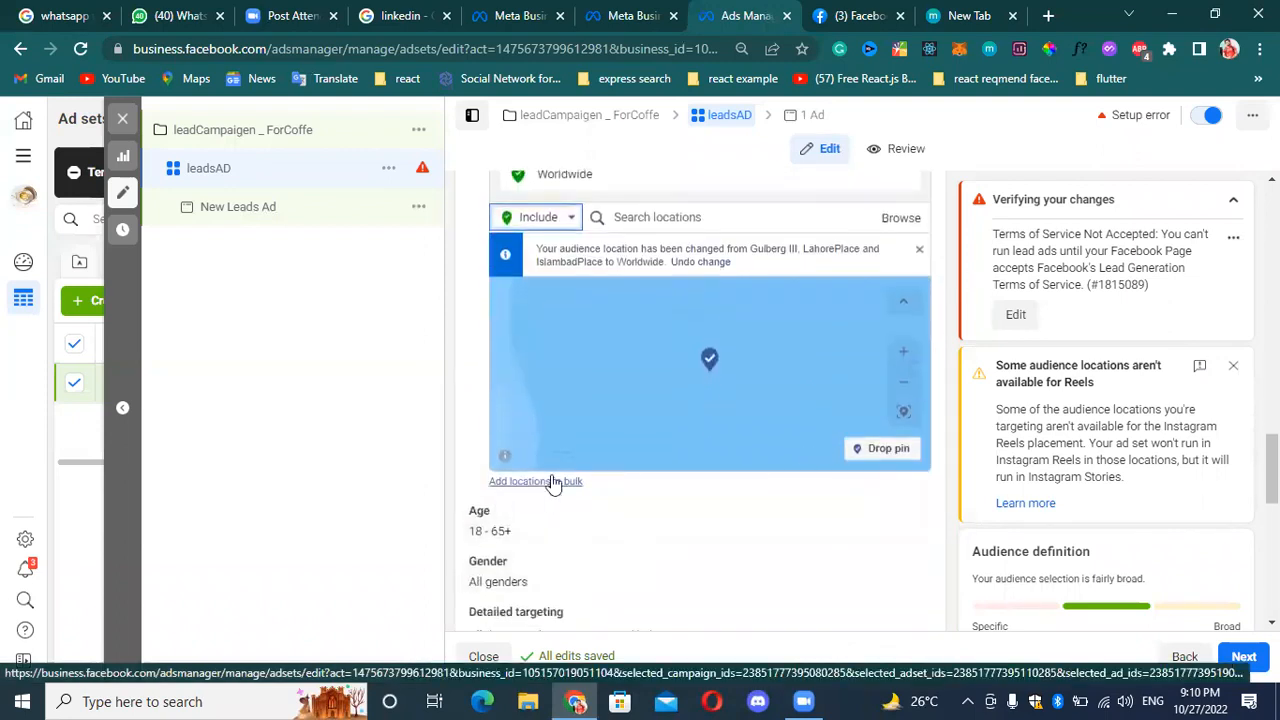
pyautogui.scroll(1, 884, 289)
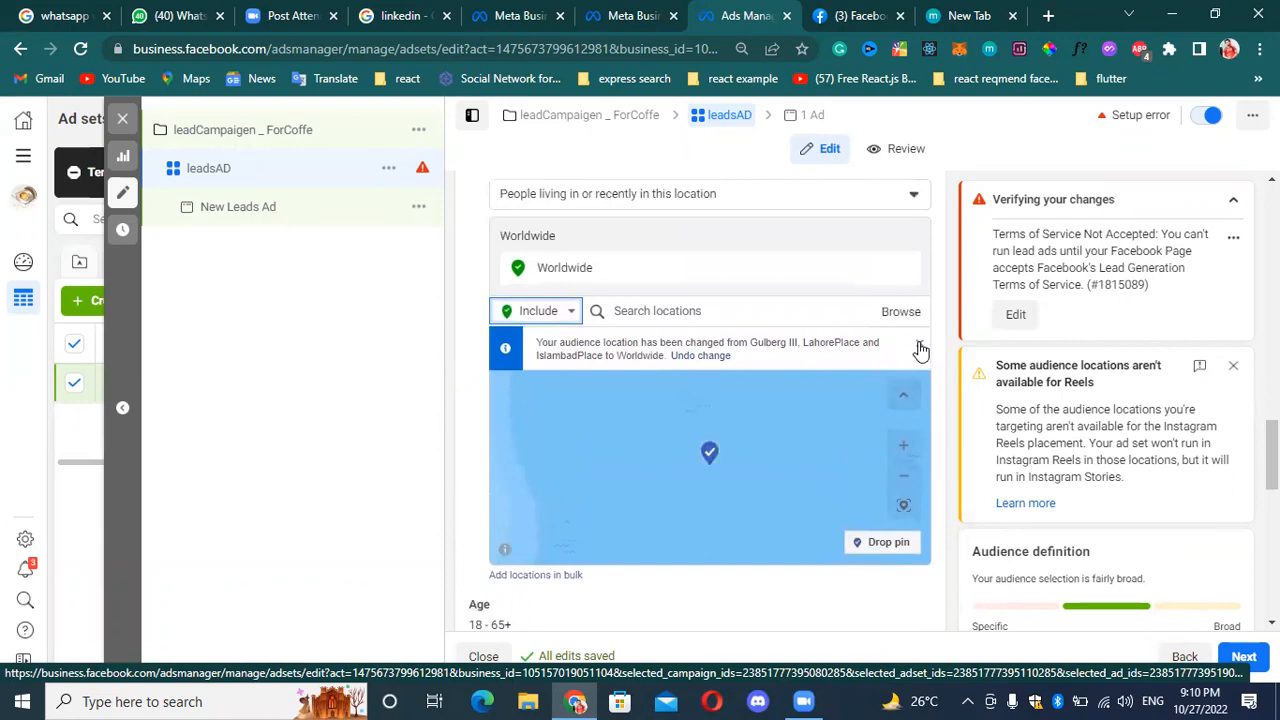
pyautogui.click(919, 343)
# Search the locations to include for "USA" and clear the entry.
pyautogui.click(678, 310)
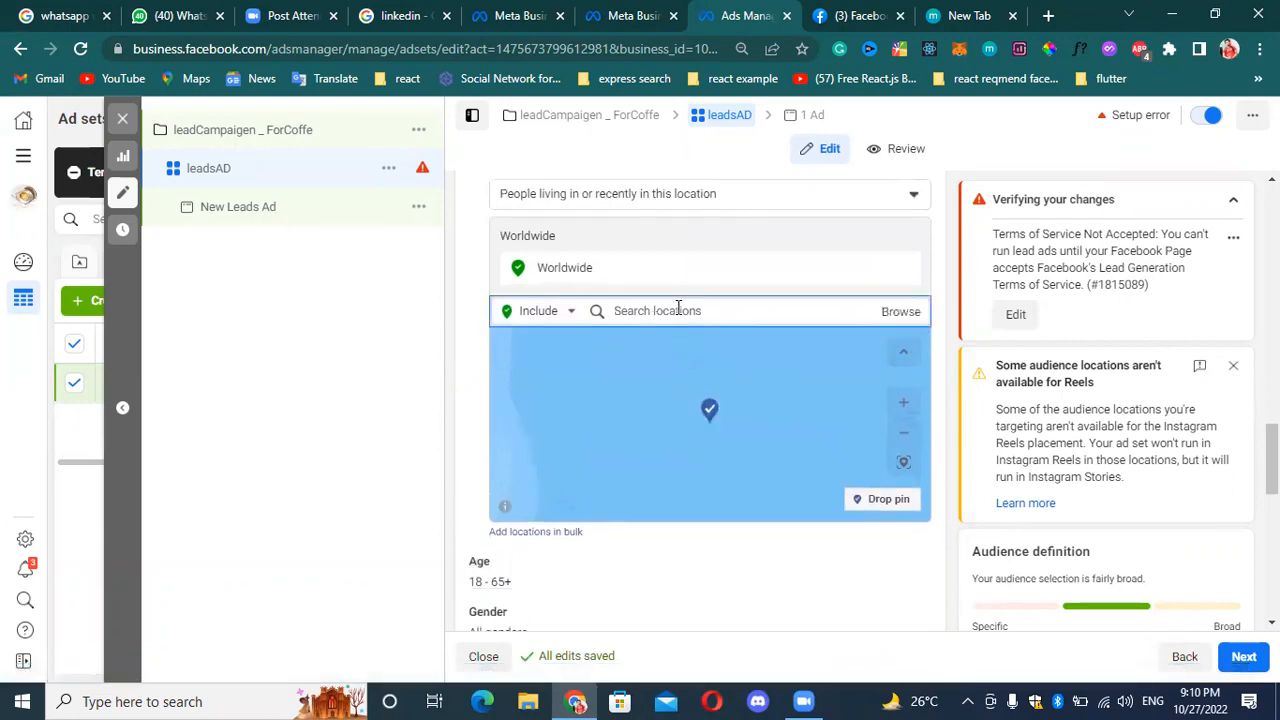
pyautogui.write('USA')
pyautogui.doubleClick(746, 312)
pyautogui.press('BackSpace')
# Search the locations for "PAKIS" and include the country Pakistan in the audience.
pyautogui.write('PaKIS')
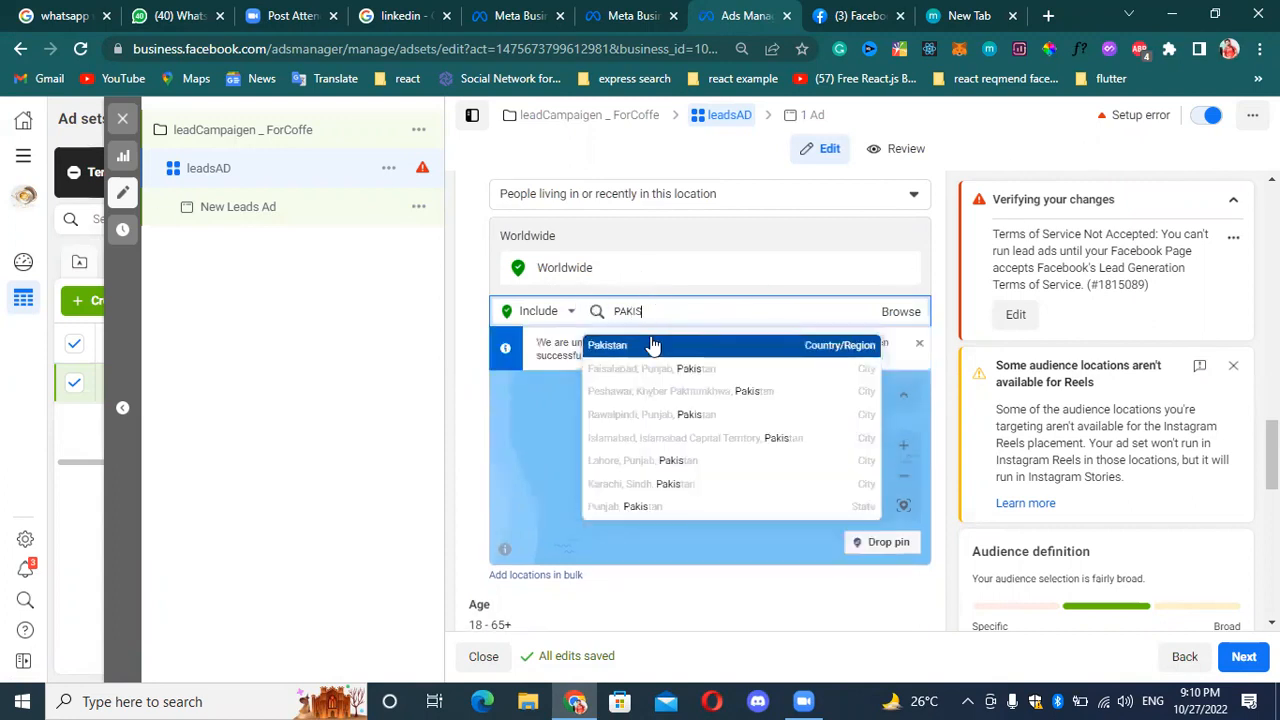
pyautogui.click(652, 342)
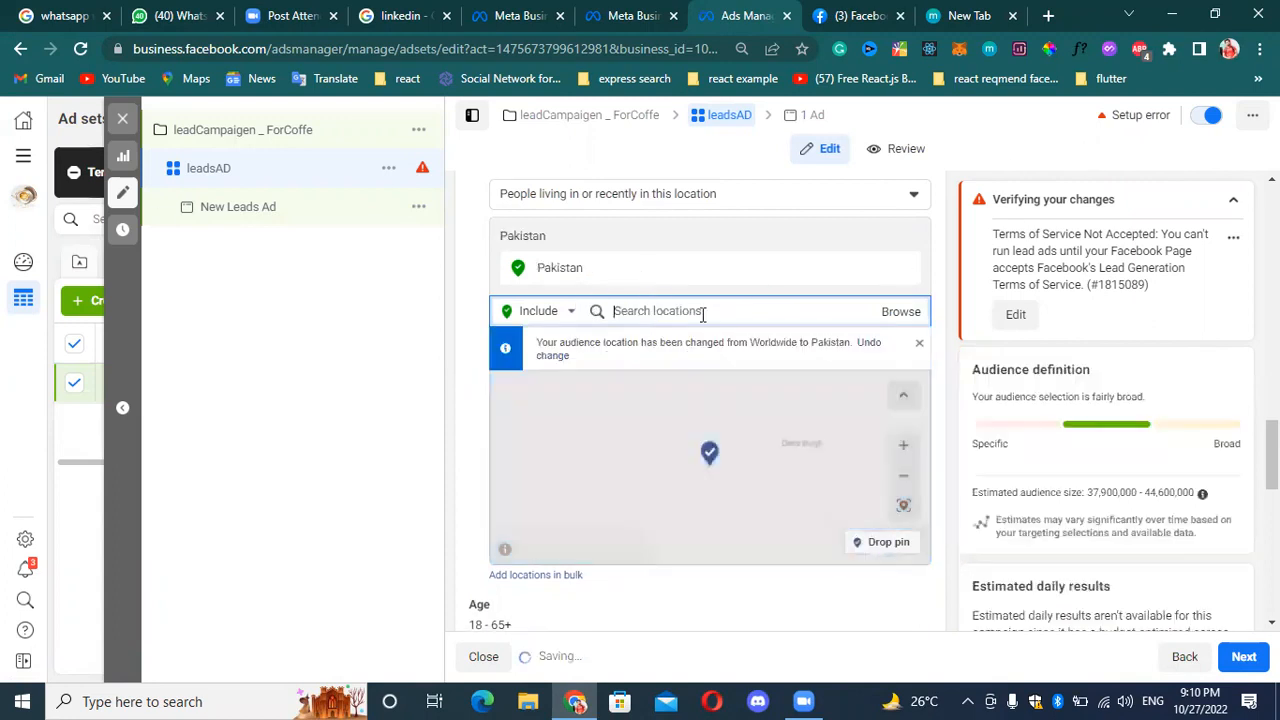
# Search the locations to include for "UAE" and clear the search.
pyautogui.write('USA')
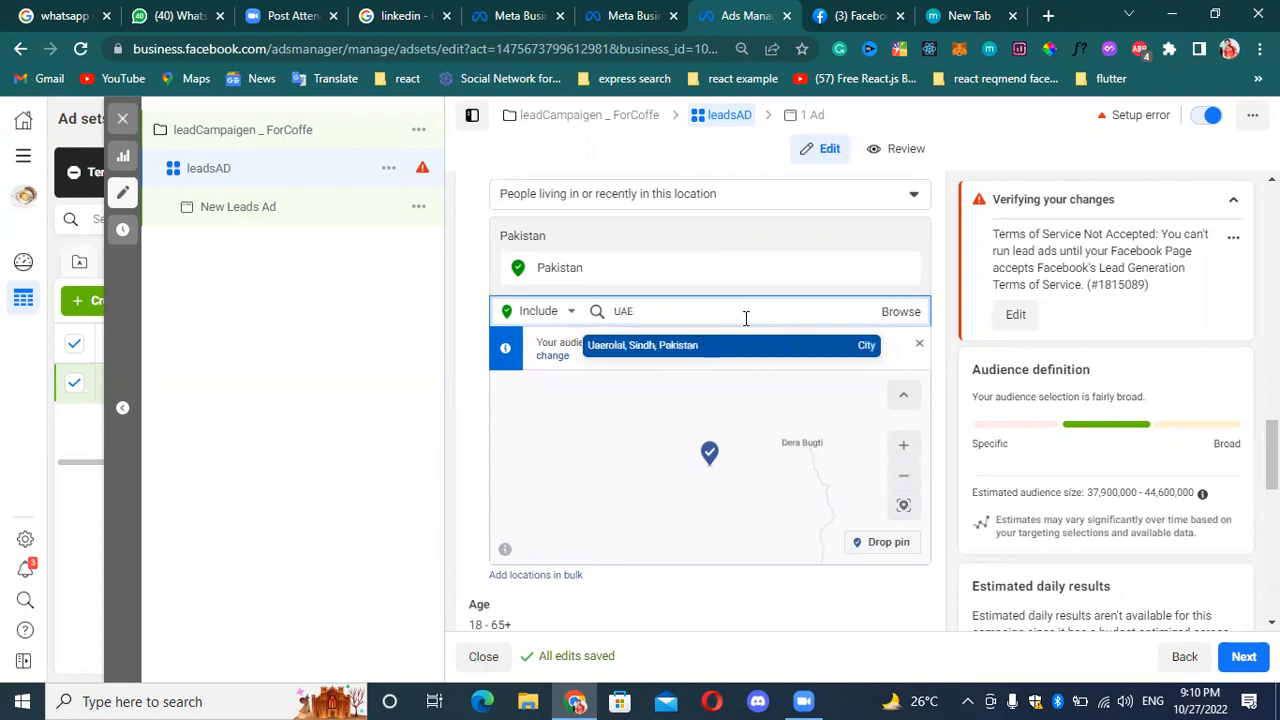
pyautogui.press('BackSpace')
pyautogui.press('BackSpace')
pyautogui.press('BackSpace')
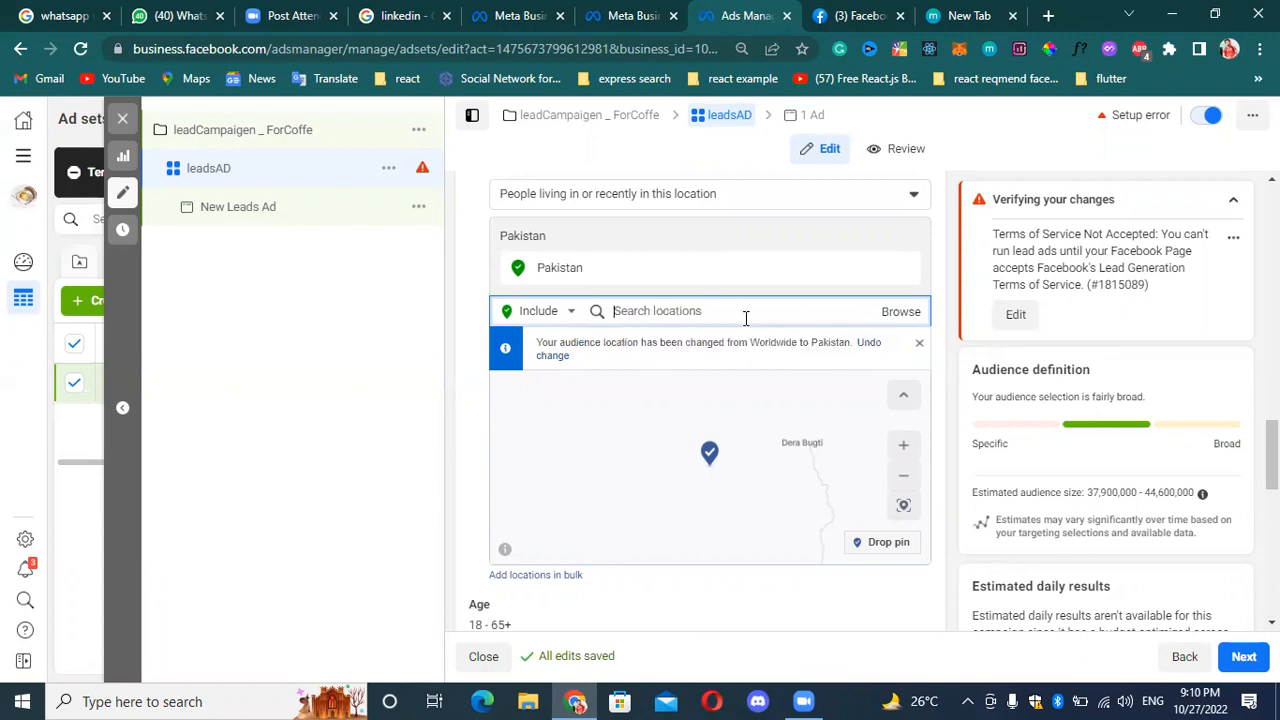
# View the inclusion options for Pakistan and remove it from the audience locations.
pyautogui.click(608, 274)
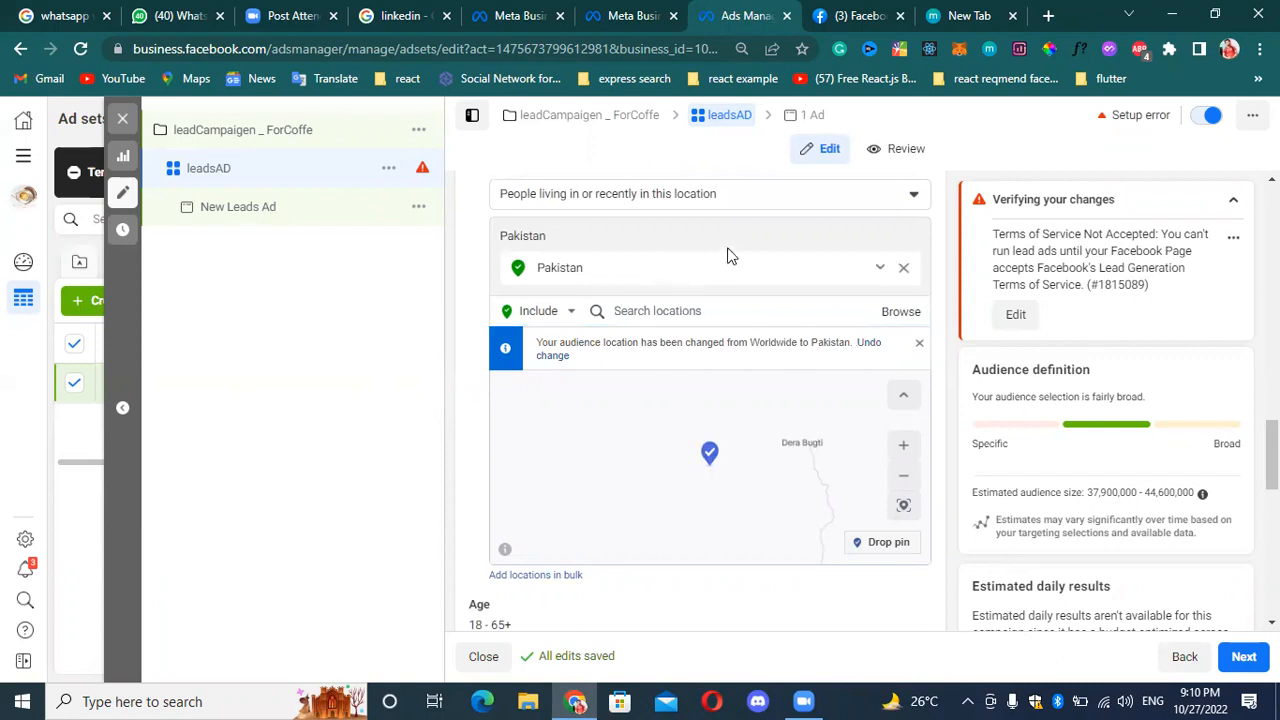
pyautogui.click(880, 267)
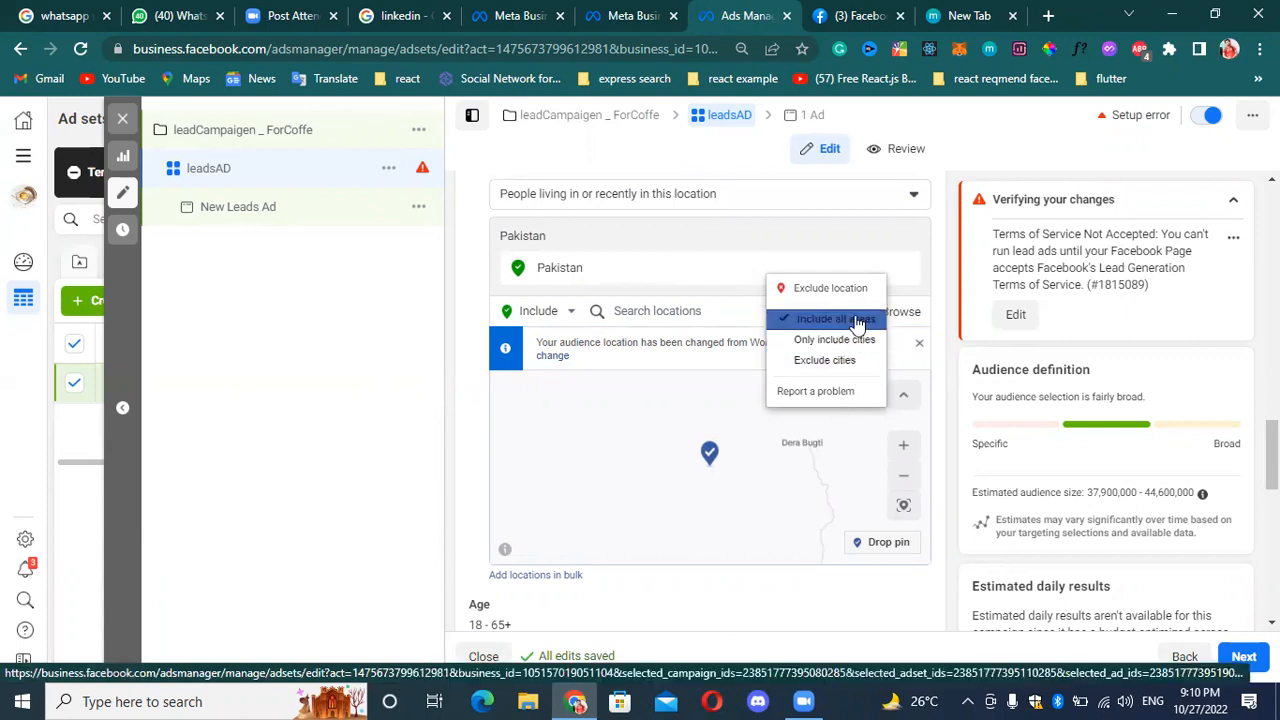
pyautogui.click(835, 288)
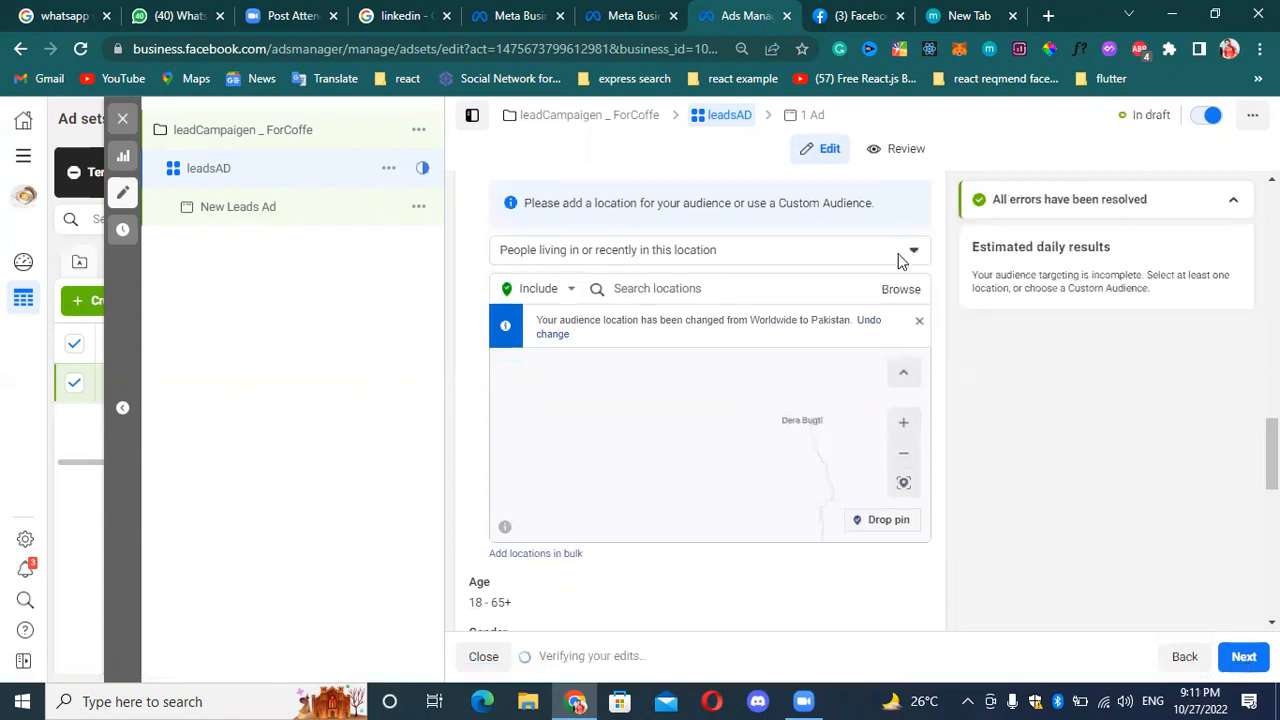
pyautogui.click(905, 257)
pyautogui.click(862, 293)
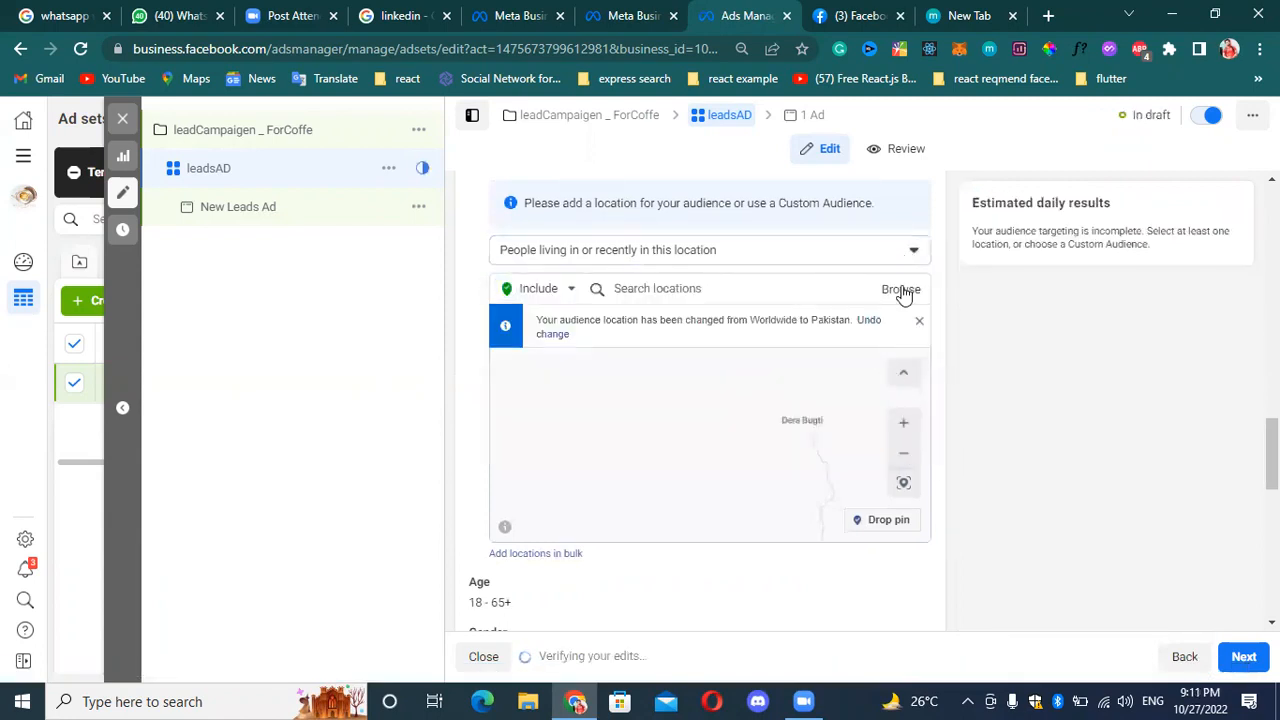
# Include all countries so the audience is targeted worldwide, and look through the region groups before closing the list.
pyautogui.click(904, 289)
pyautogui.click(916, 325)
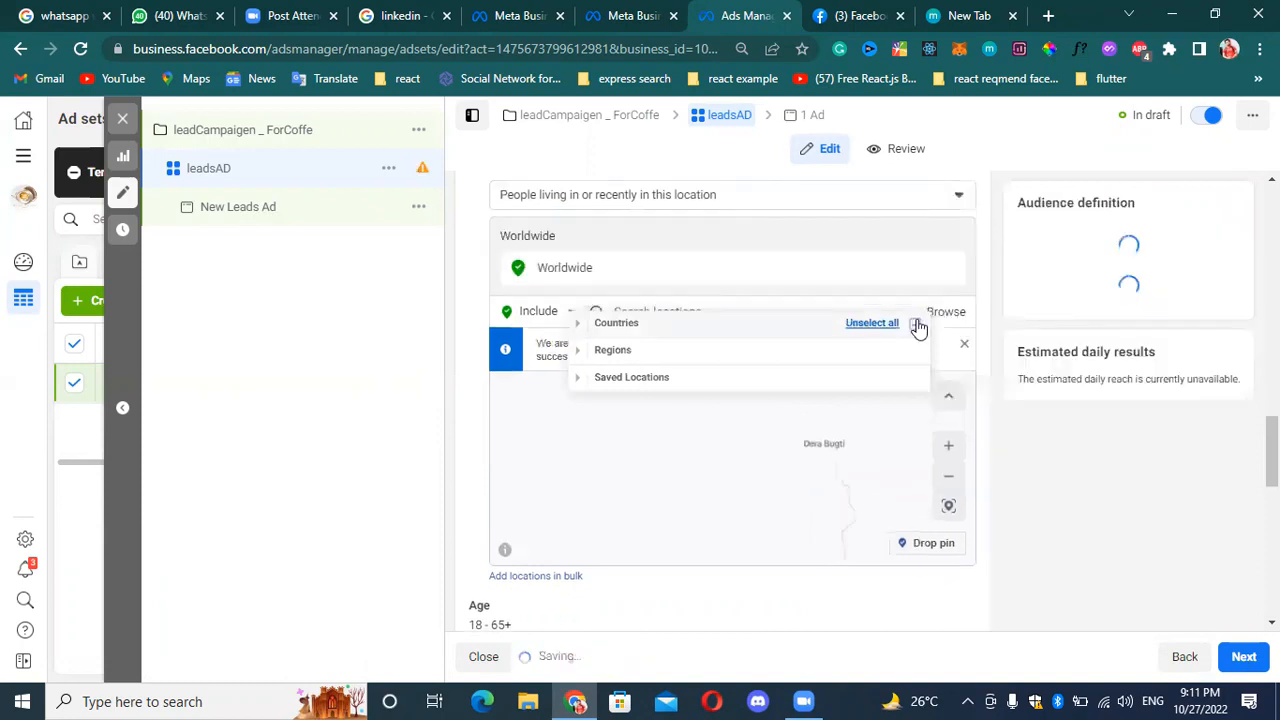
pyautogui.click(633, 352)
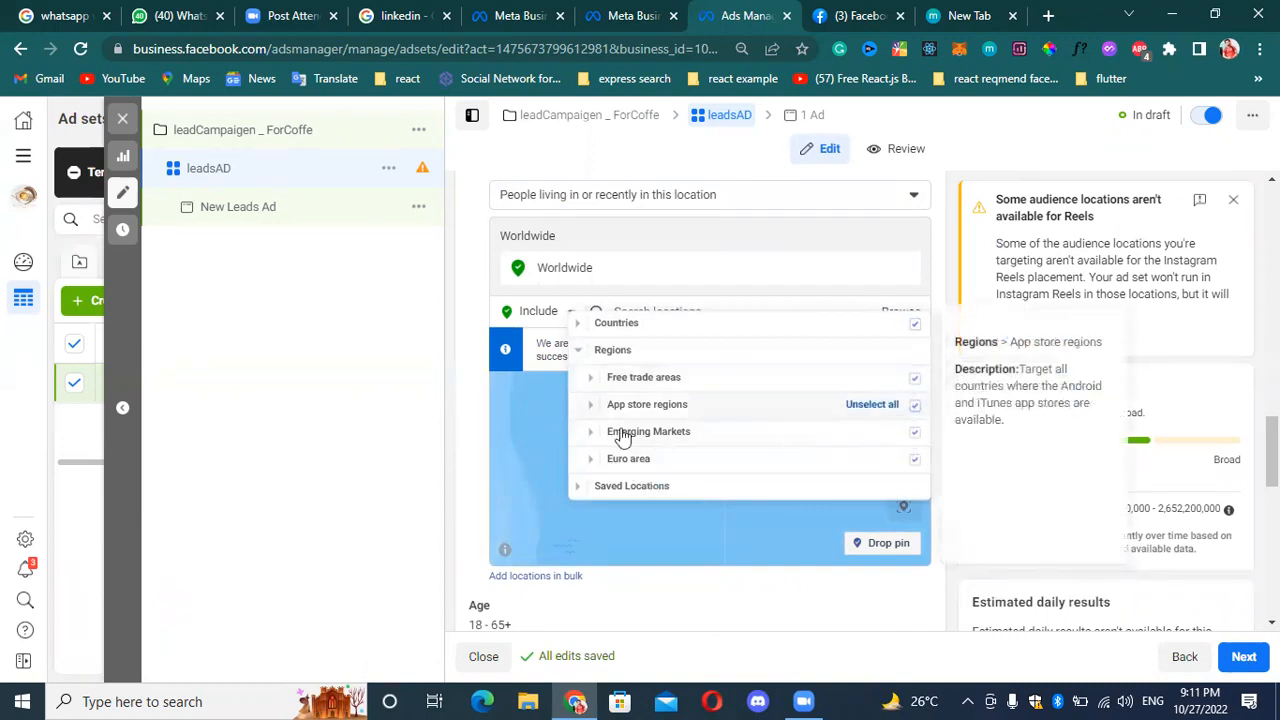
pyautogui.click(431, 461)
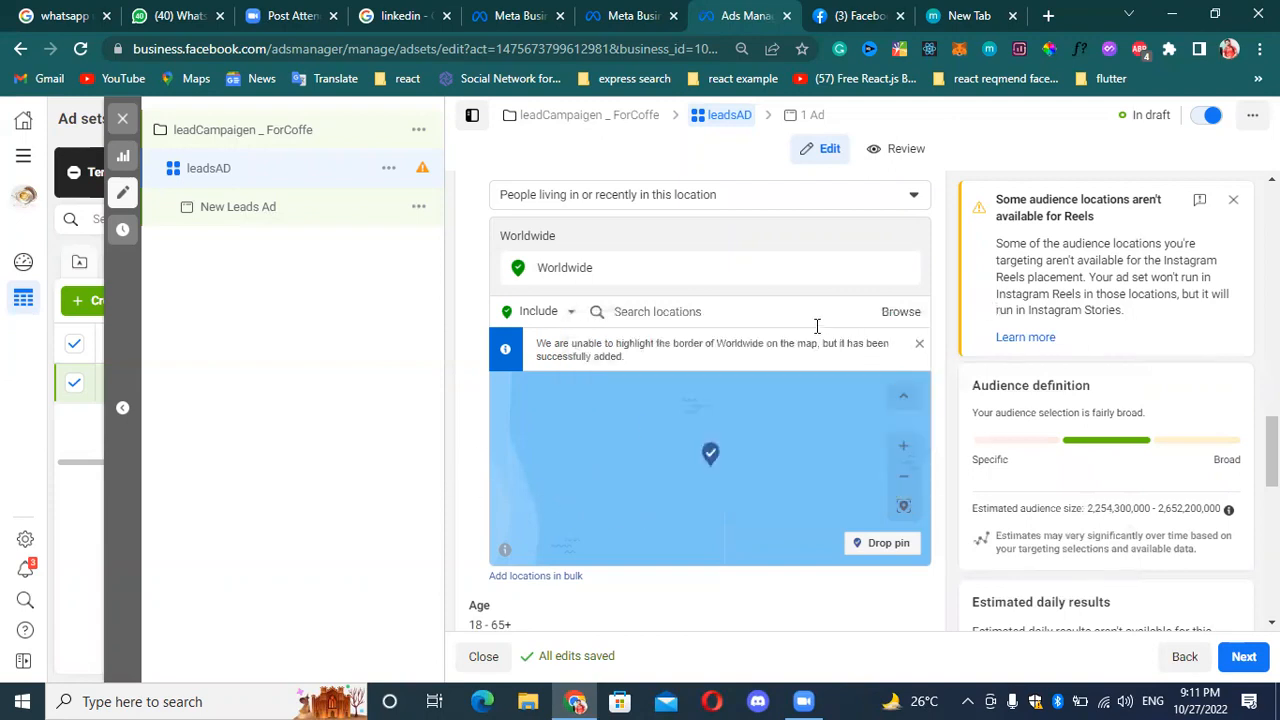
# Search the locations to include for "PAKISTAN" and select the search text.
pyautogui.click(736, 314)
pyautogui.write('PAKISTAN')
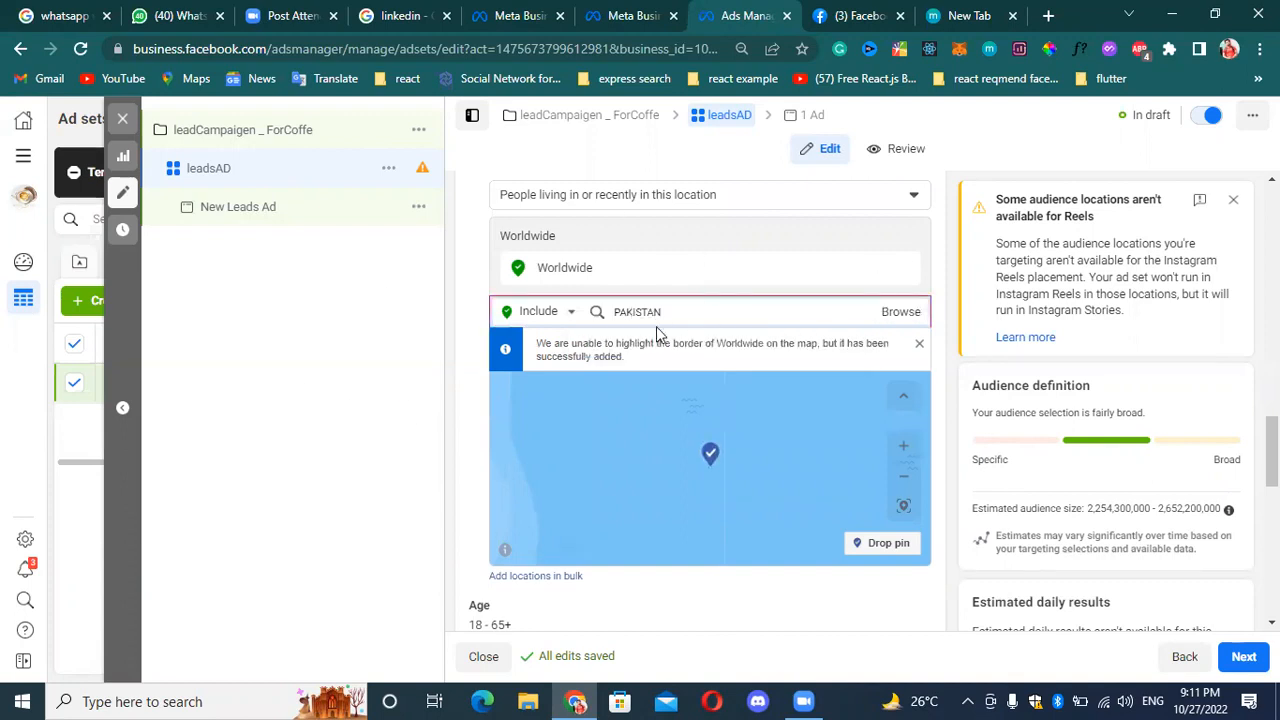
pyautogui.doubleClick(755, 314)
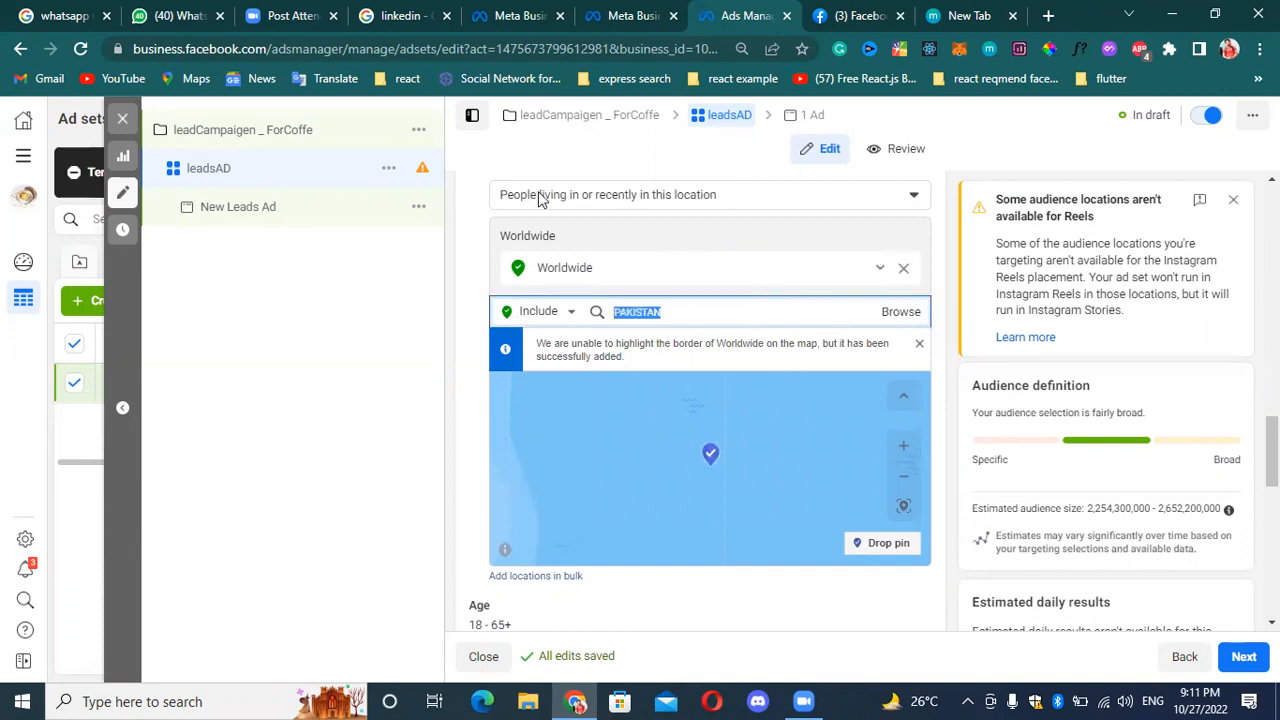
# Reload the ad set editing page and dismiss the ad blocker notice.
pyautogui.scroll(1, 625, 237)
pyautogui.scroll(2, 625, 237)
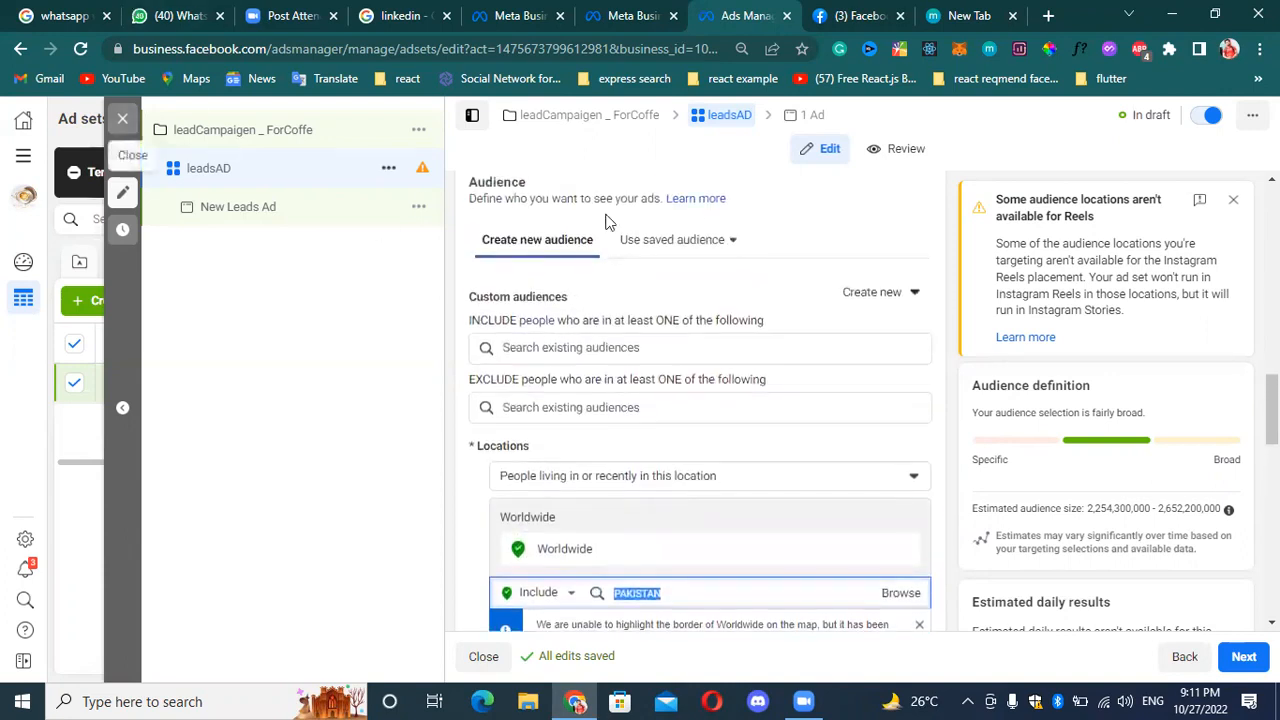
pyautogui.click(81, 49)
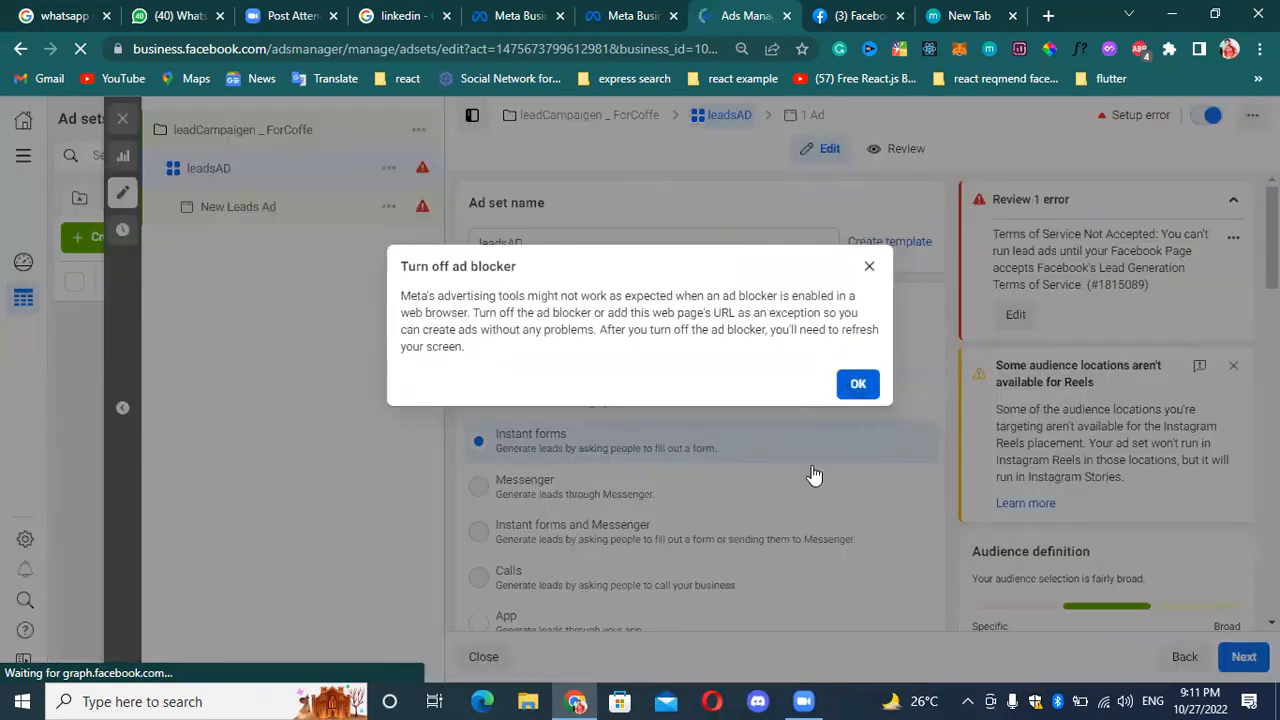
pyautogui.click(858, 384)
# Read and accept Meta's Lead Ads Terms for the Toocoffe Facebook Page.
pyautogui.scroll(-3, 740, 449)
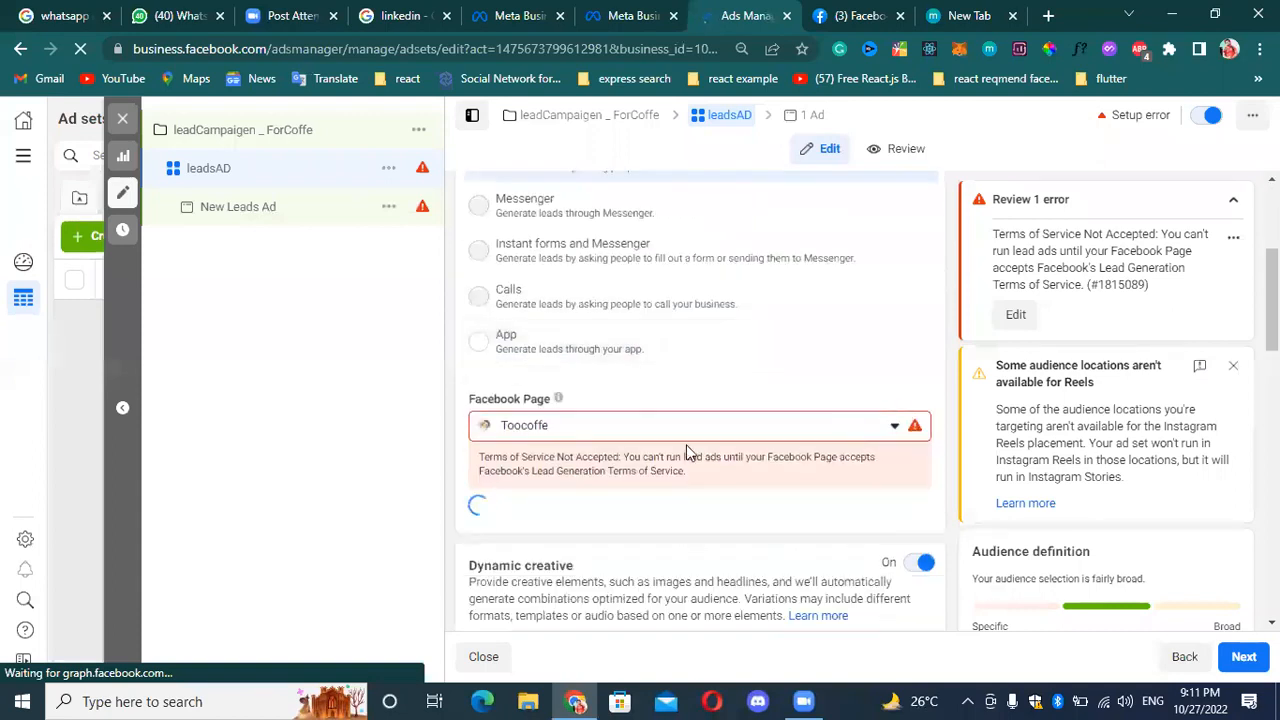
pyautogui.scroll(-2, 736, 520)
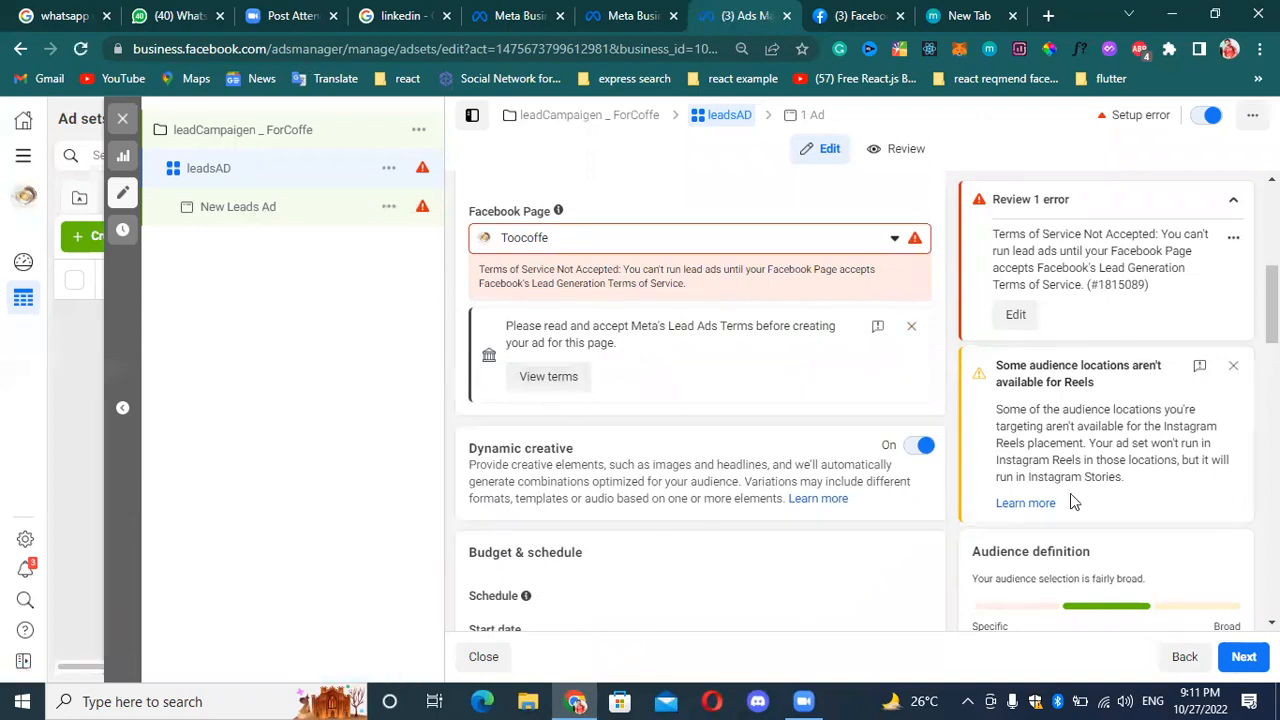
pyautogui.scroll(-1, 355, 422)
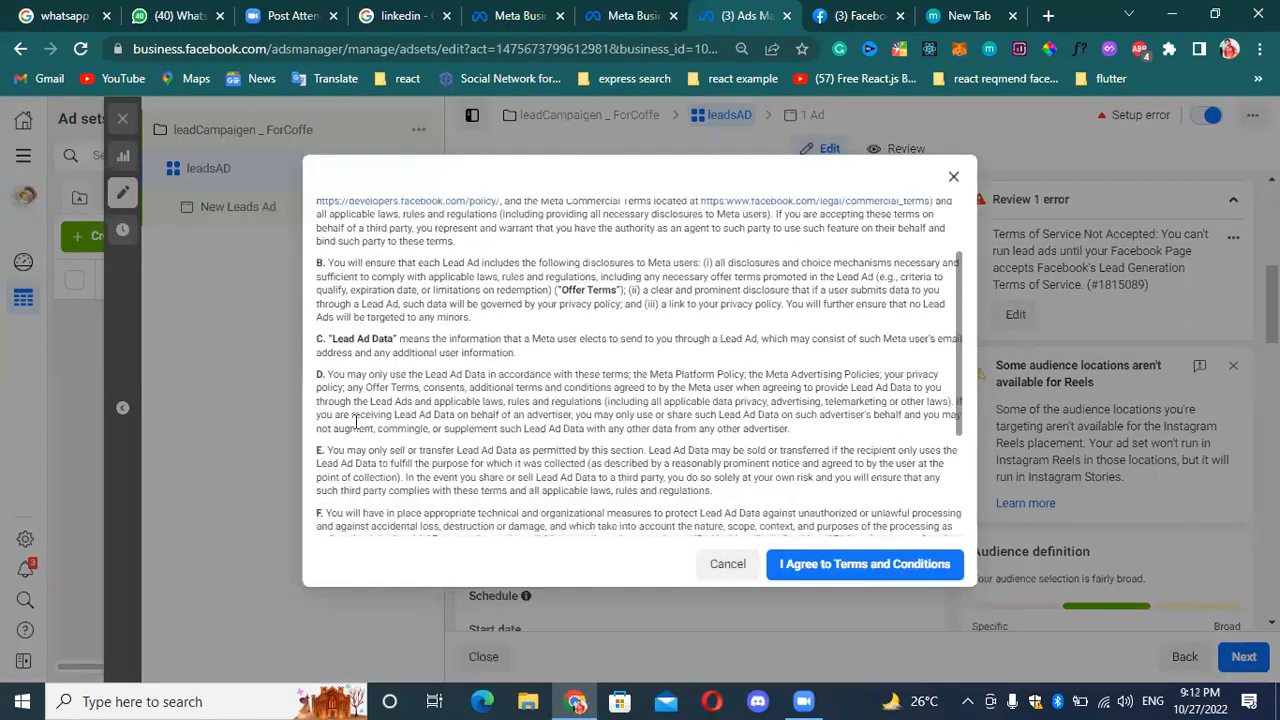
pyautogui.scroll(-3, 789, 544)
pyautogui.click(851, 563)
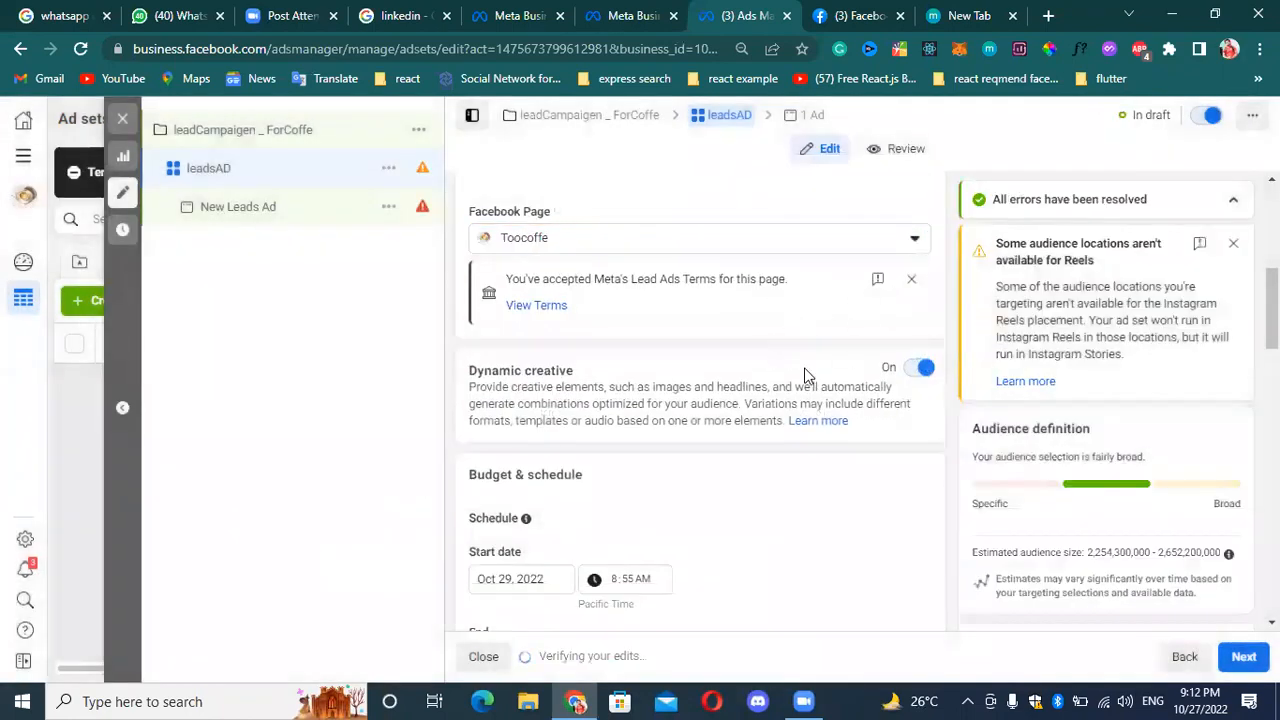
# Open the ad set's audience locations for editing and choose "People living in or recently in this location".
pyautogui.scroll(-2, 805, 374)
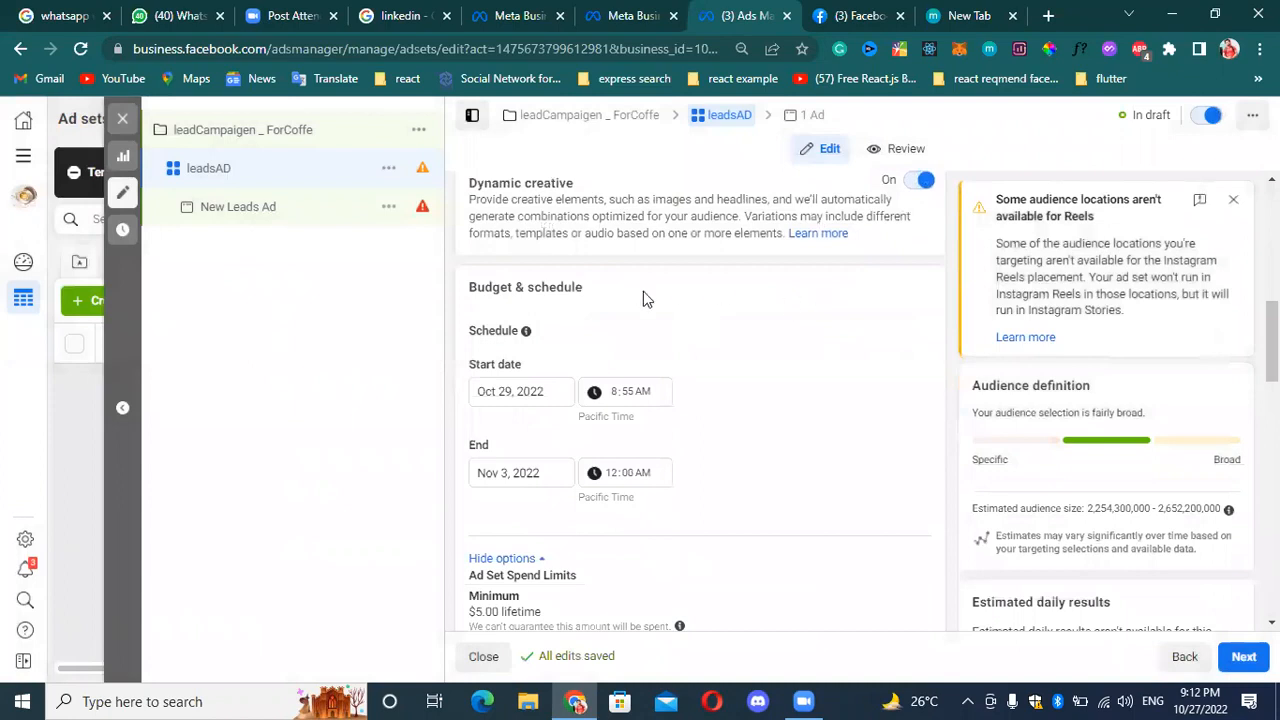
pyautogui.scroll(-3, 611, 360)
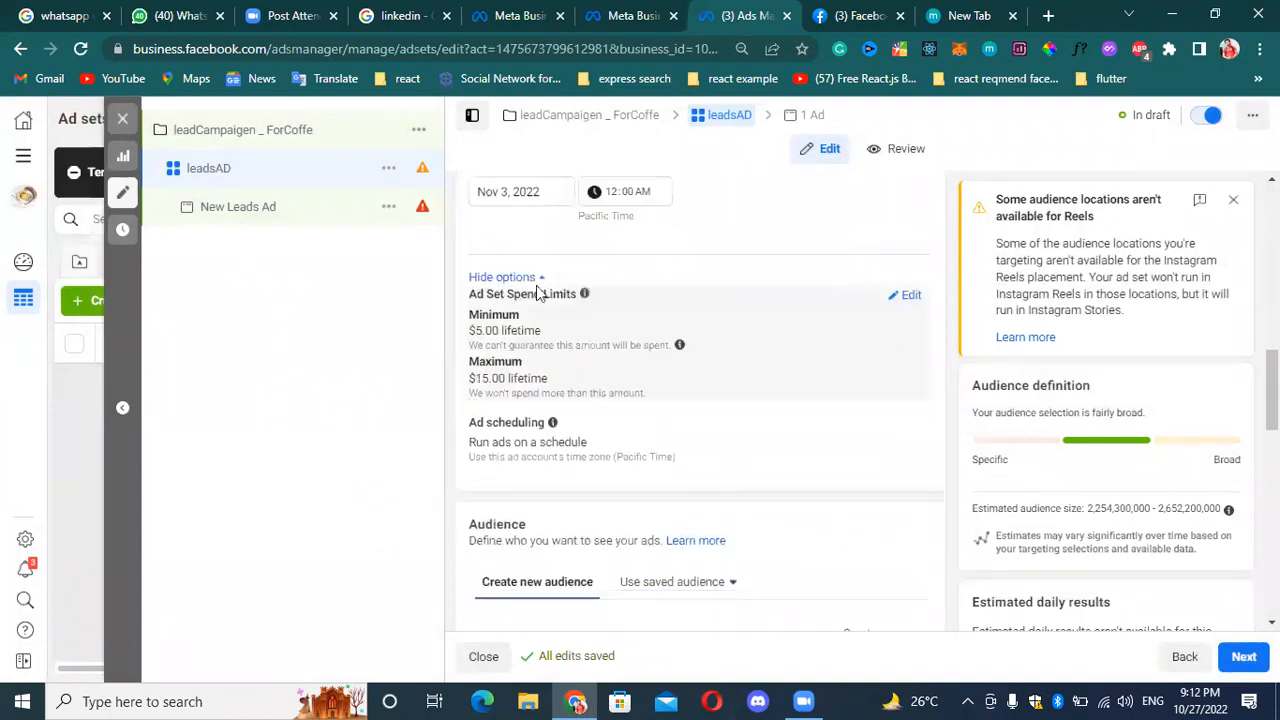
pyautogui.scroll(-3, 620, 475)
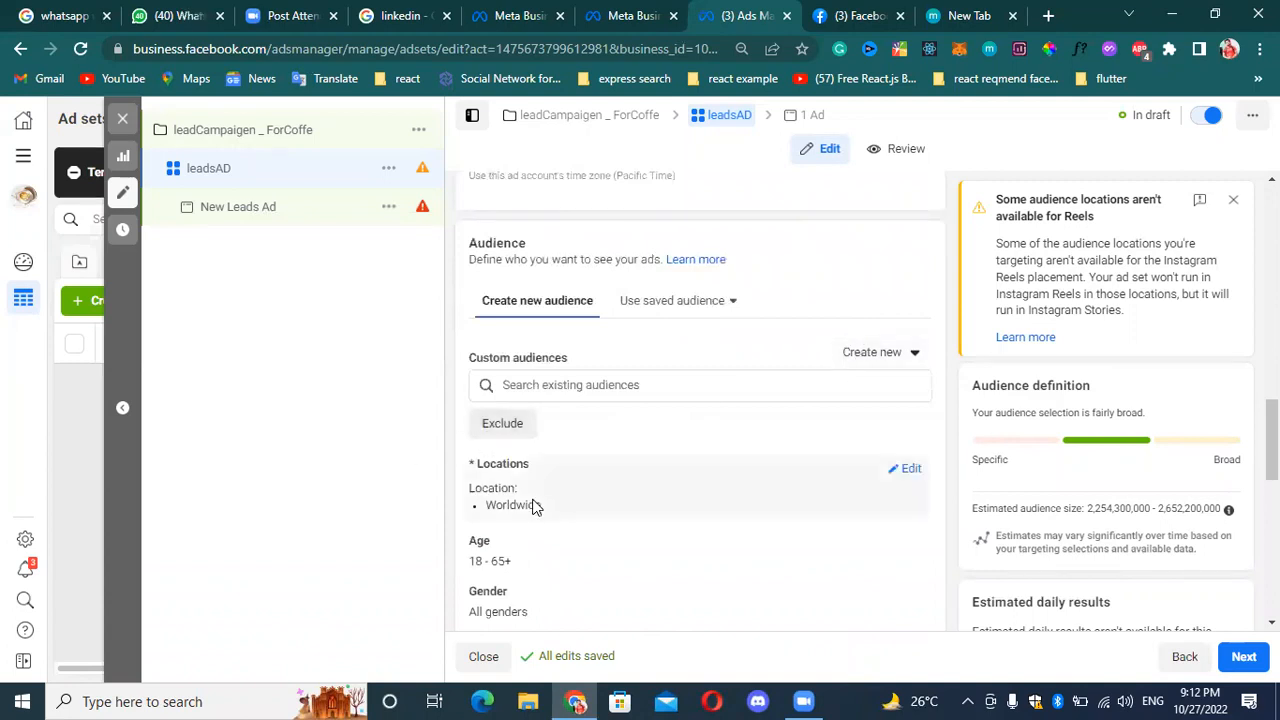
pyautogui.click(912, 477)
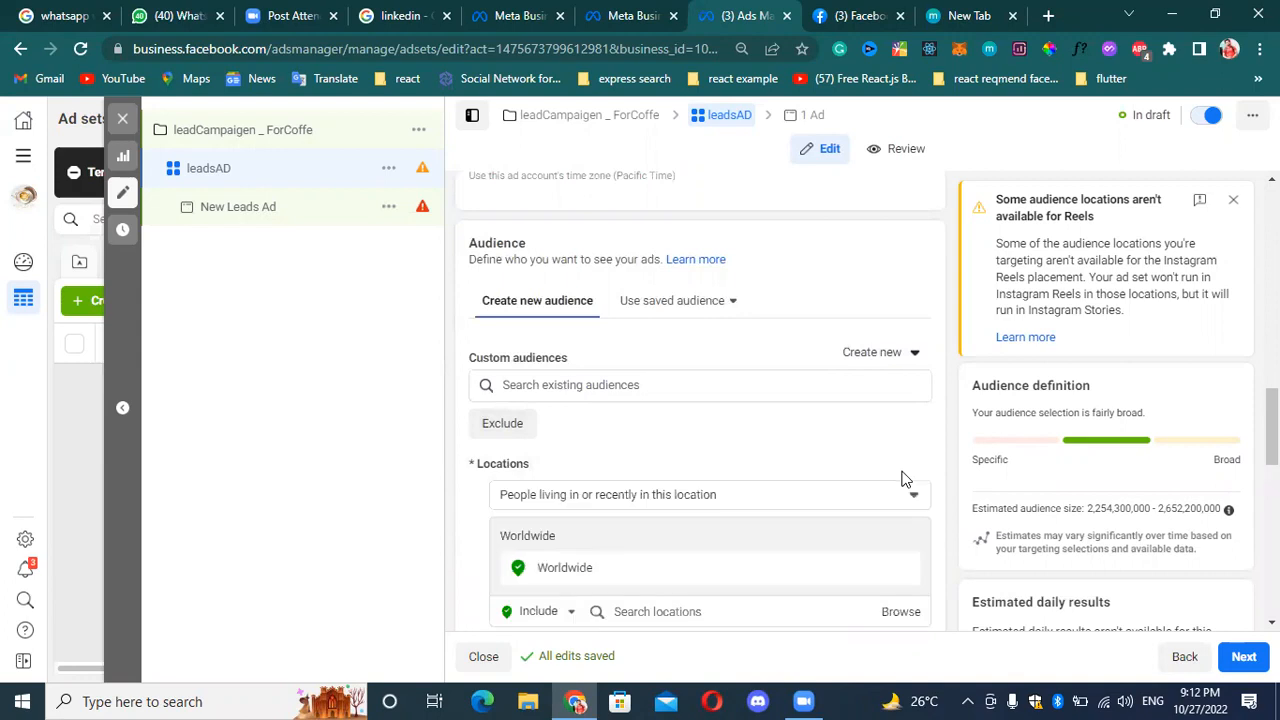
pyautogui.click(620, 494)
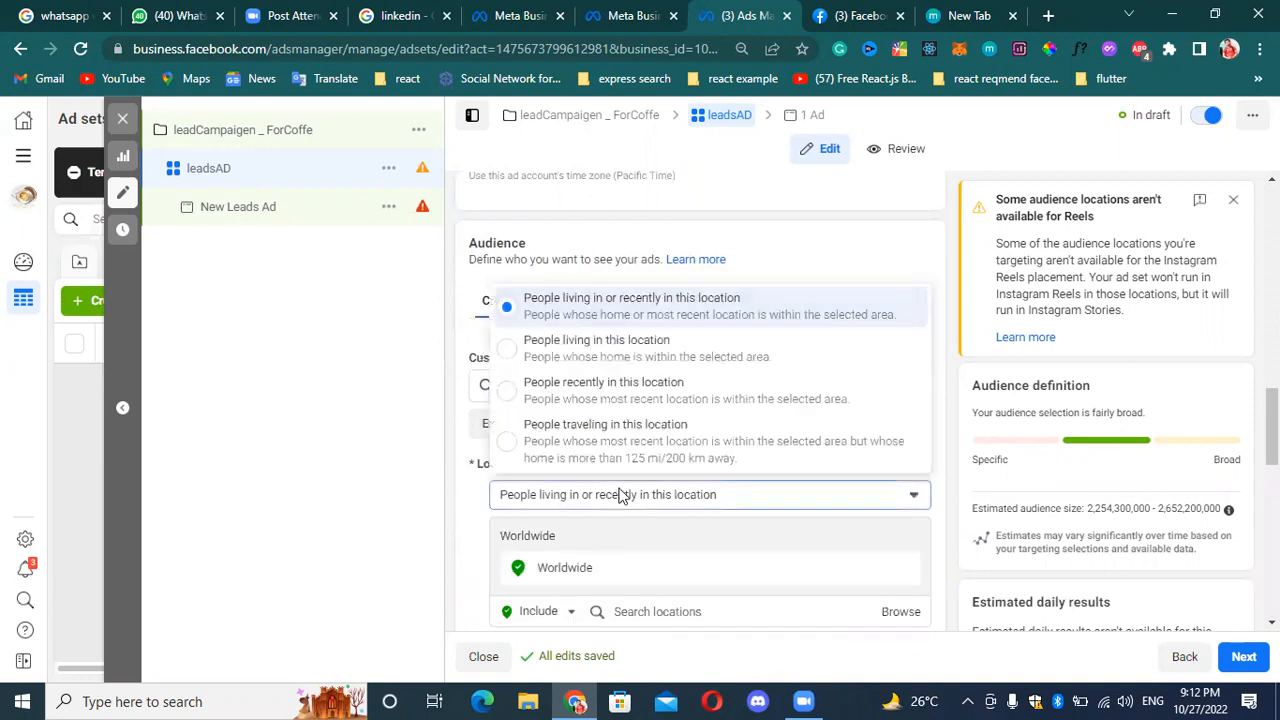
pyautogui.click(662, 310)
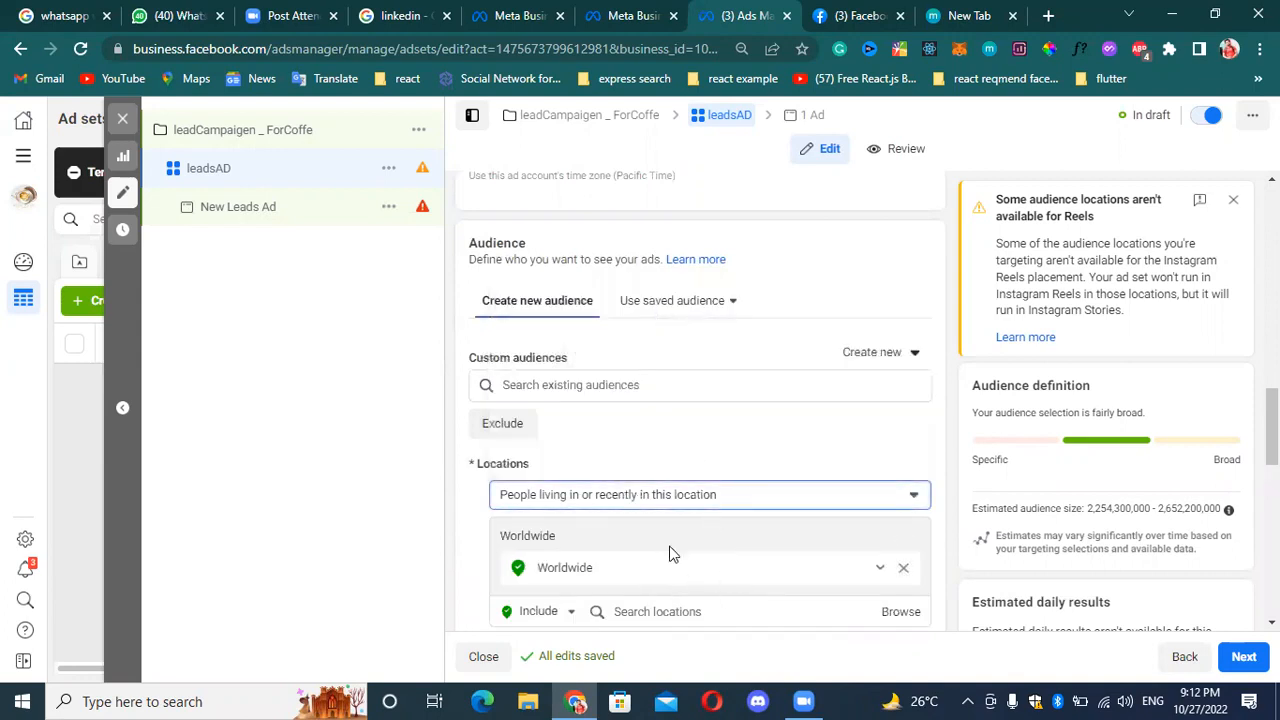
# Try to add "INDIA" to the included audience locations through an address search.
pyautogui.scroll(-2, 706, 560)
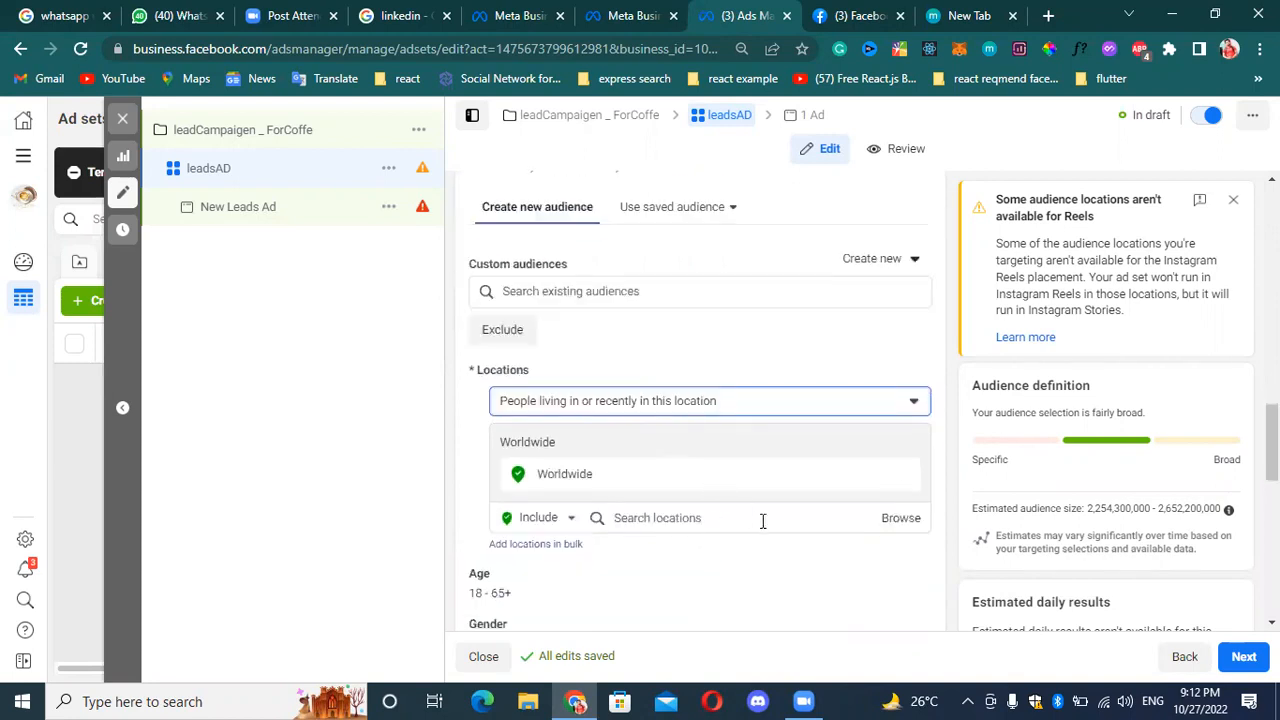
pyautogui.click(662, 516)
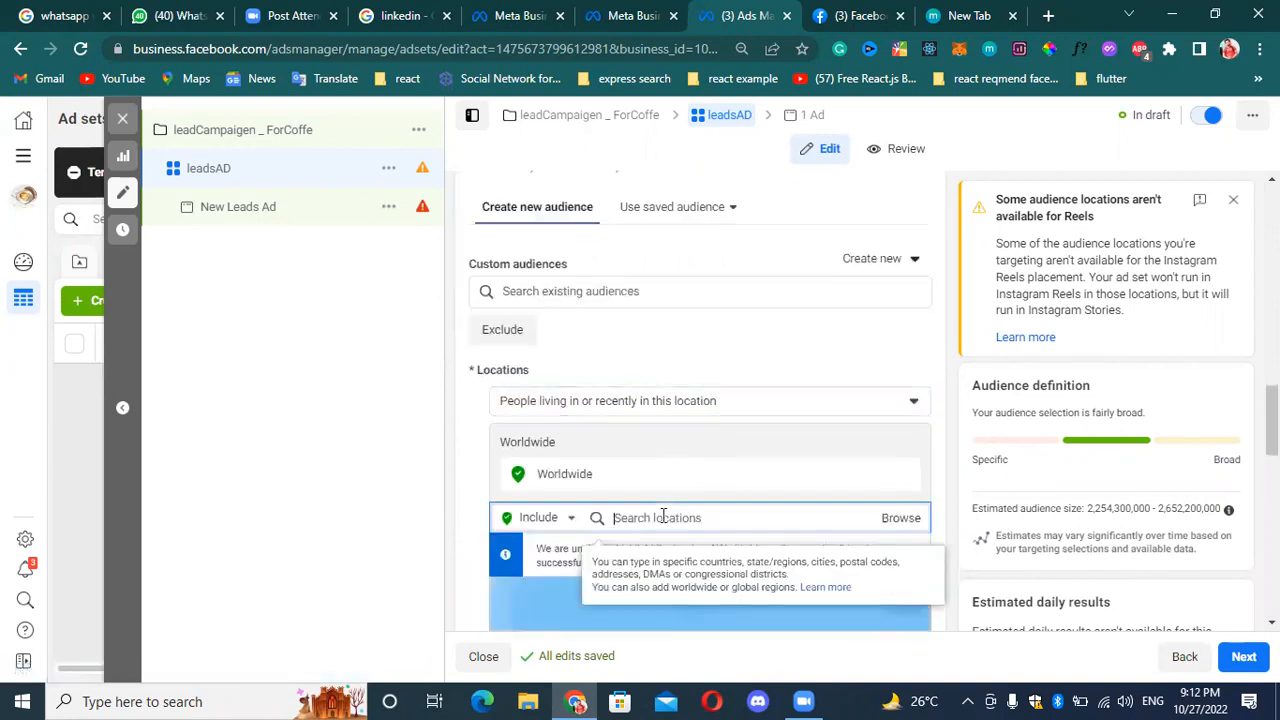
pyautogui.write('l')
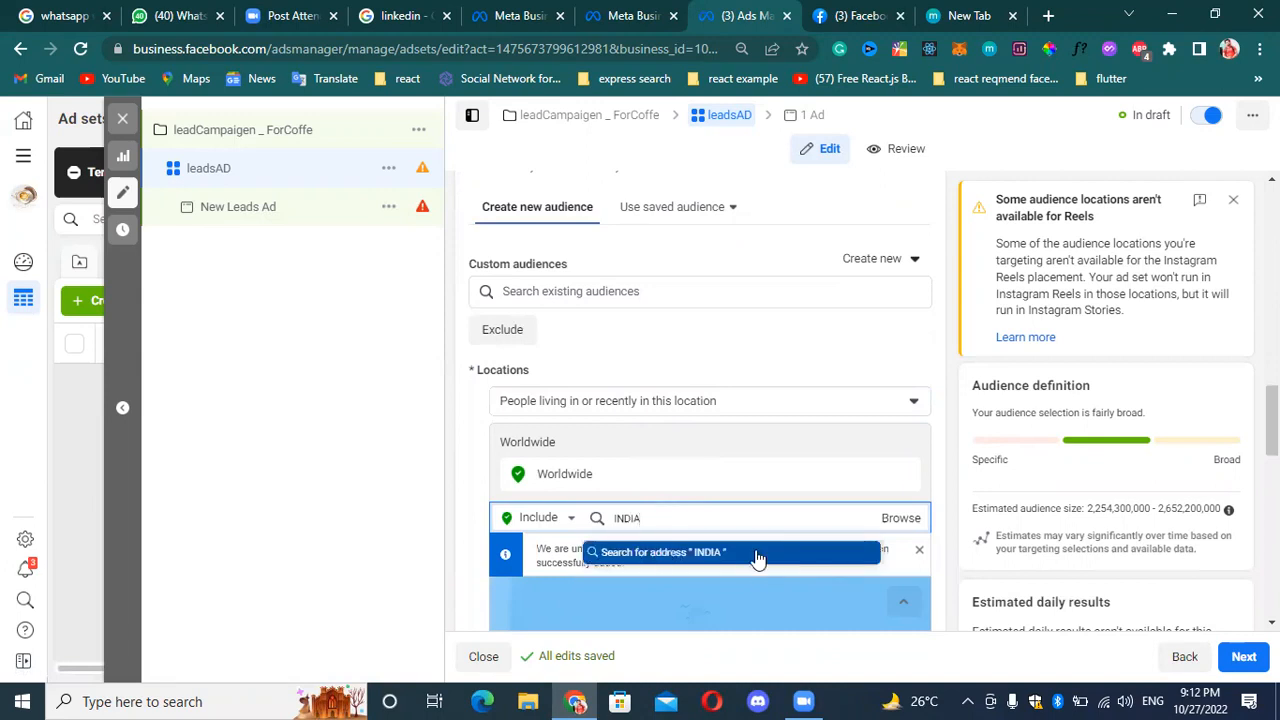
pyautogui.click(758, 553)
# Browse the available location categories, expanding Regions and Saved Locations.
pyautogui.click(906, 519)
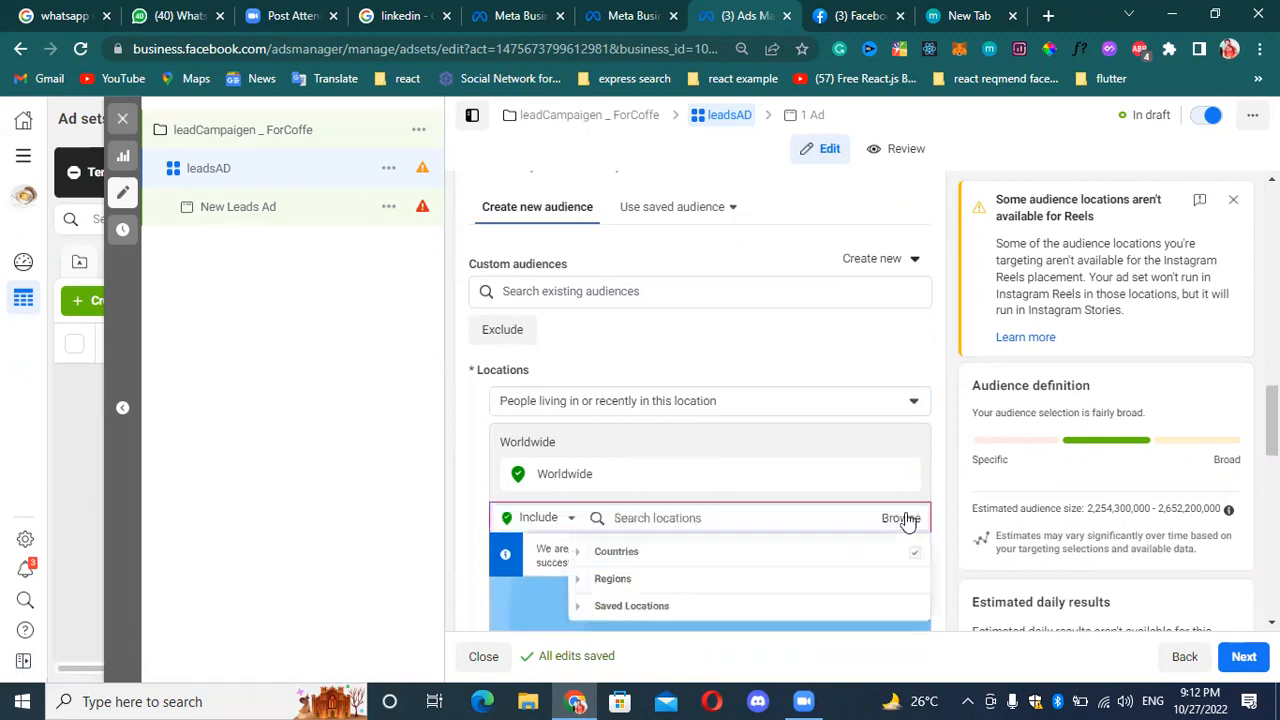
pyautogui.click(670, 588)
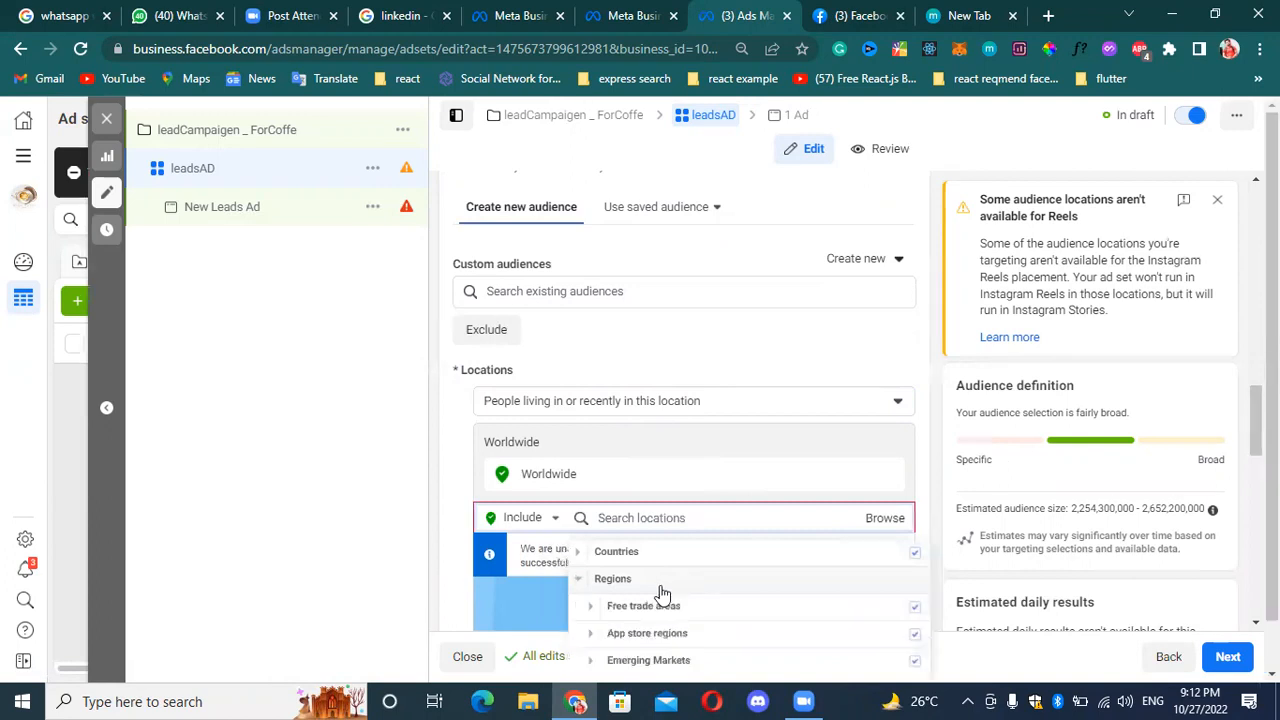
pyautogui.scroll(-1, 711, 572)
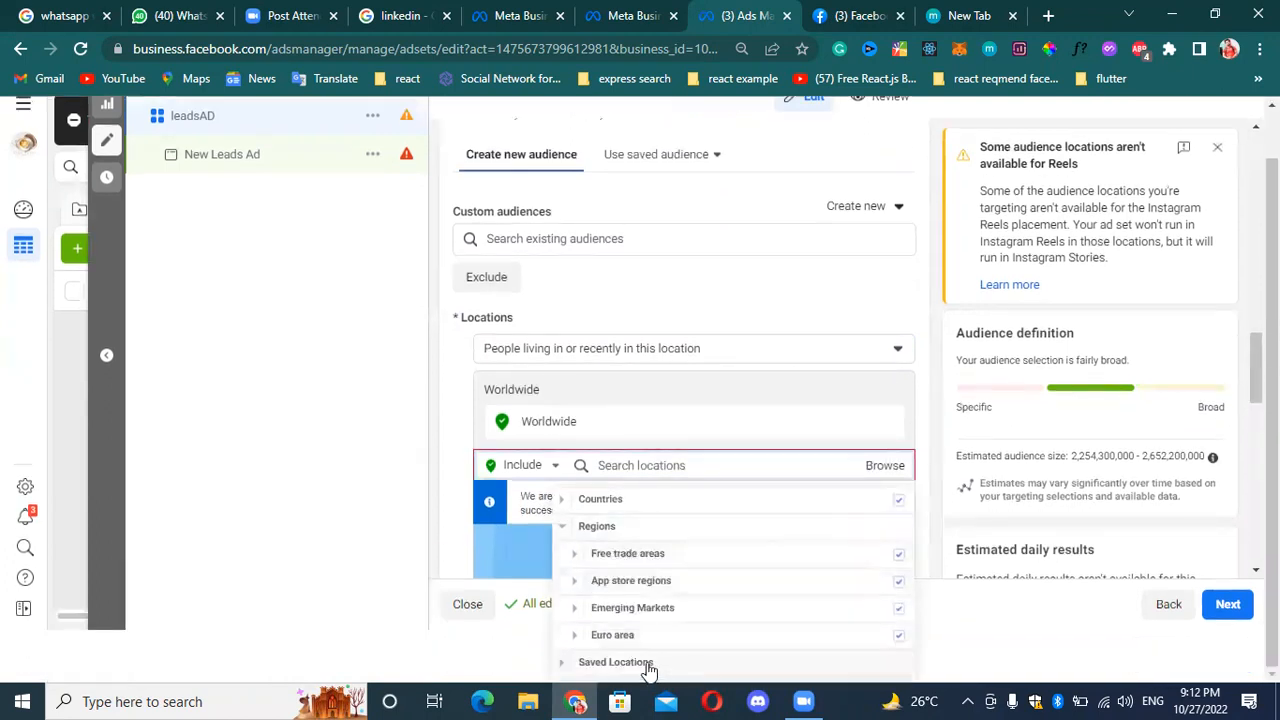
pyautogui.click(648, 668)
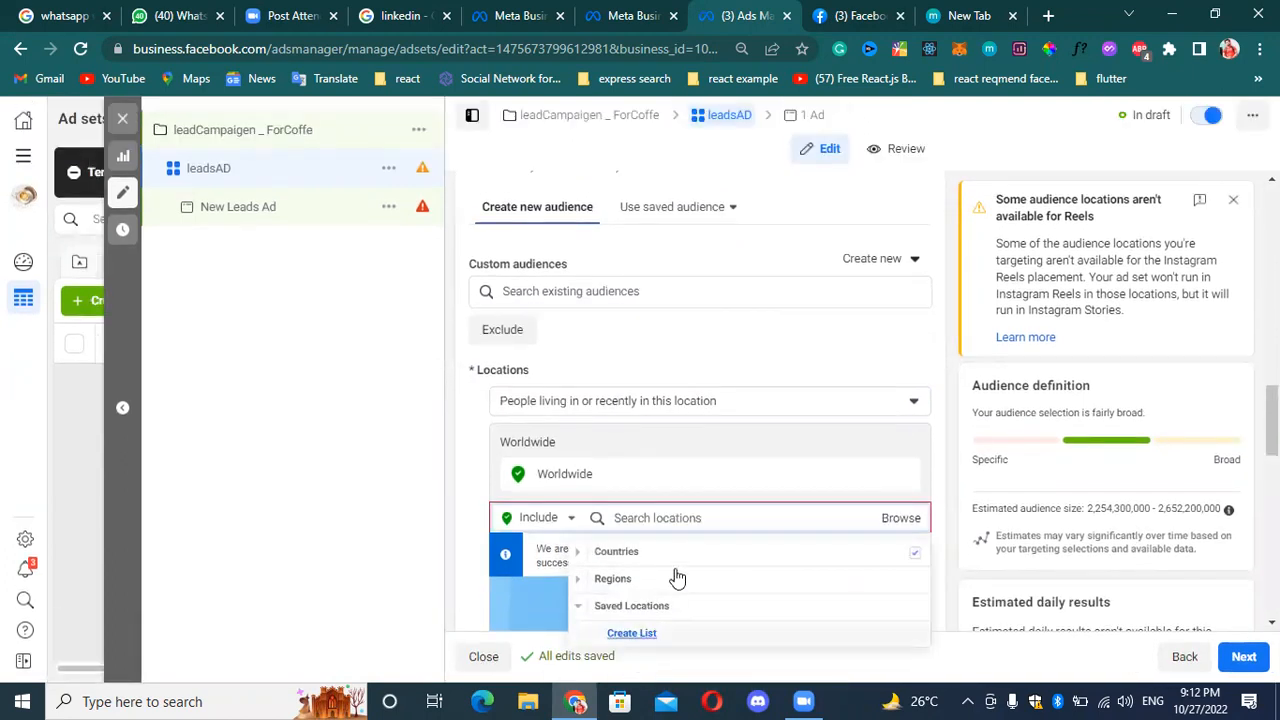
pyautogui.click(598, 581)
pyautogui.click(606, 581)
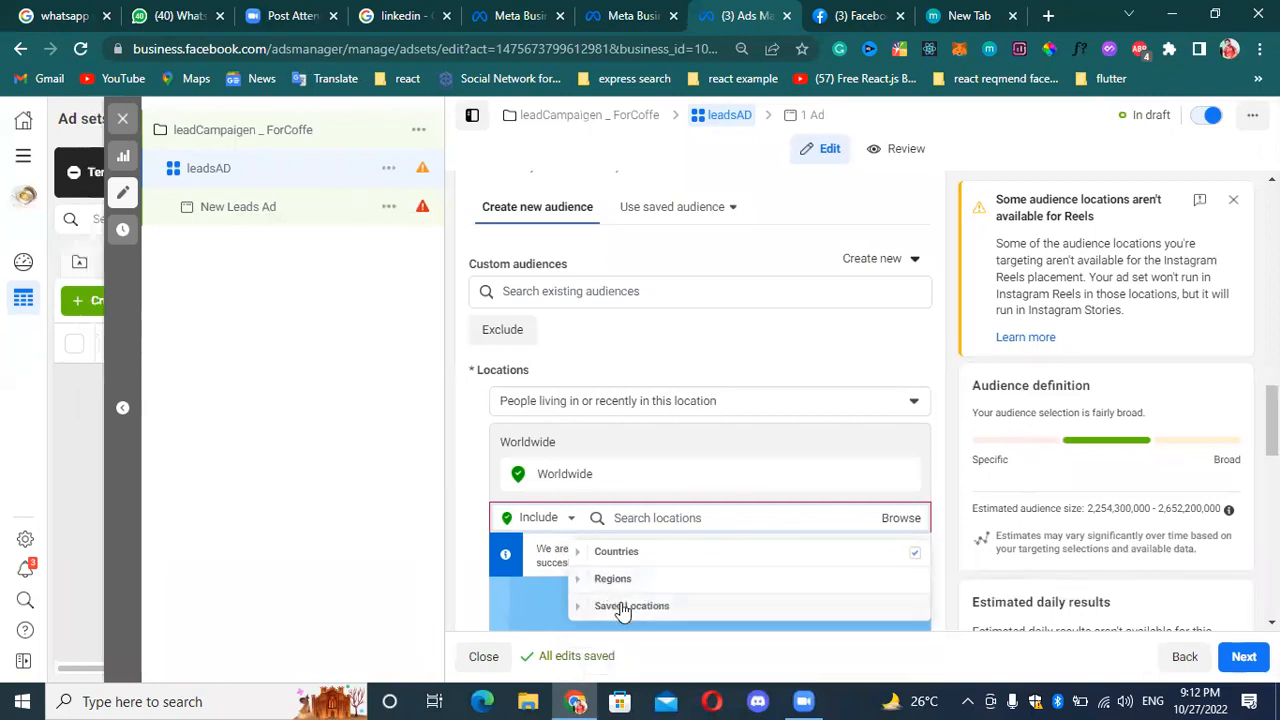
pyautogui.click(621, 607)
# Create a bulk location list of type "Regions or states", enter India and Pakistan, and match the locations.
pyautogui.click(632, 636)
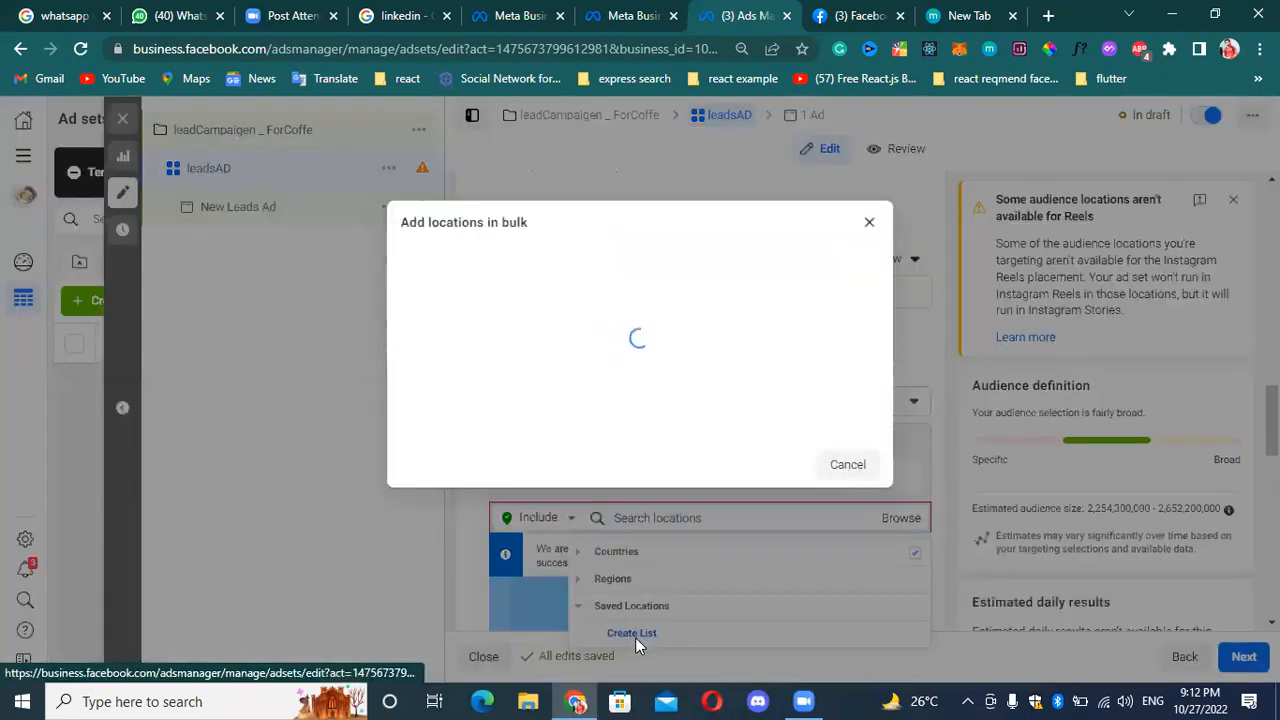
pyautogui.click(481, 359)
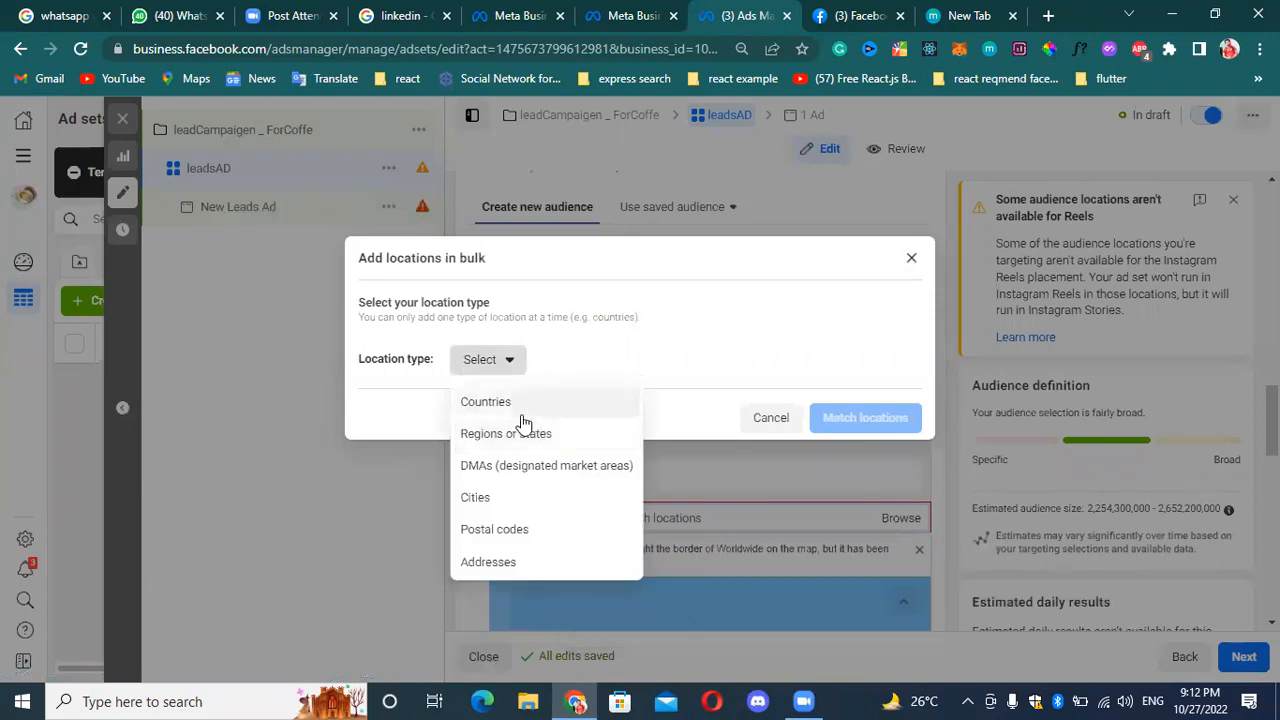
pyautogui.click(530, 434)
pyautogui.click(538, 376)
pyautogui.write('i')
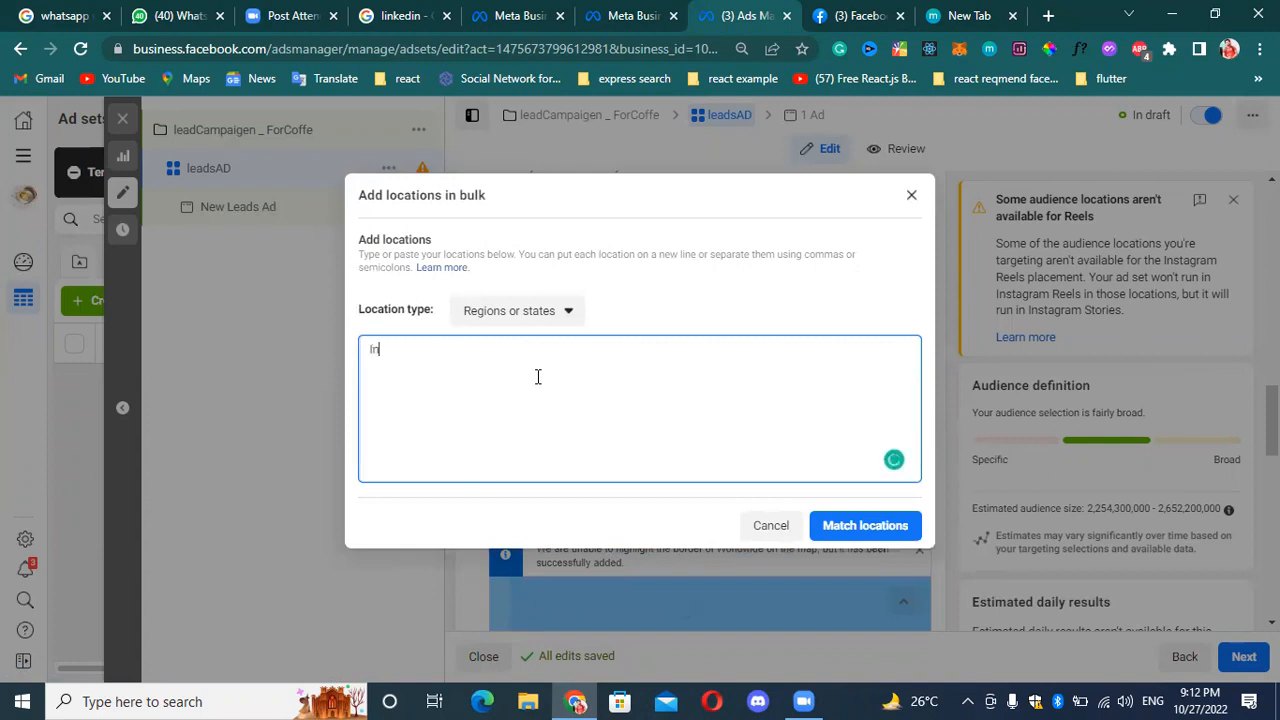
pyautogui.write('ndia,pakistan,usa')
pyautogui.click(862, 530)
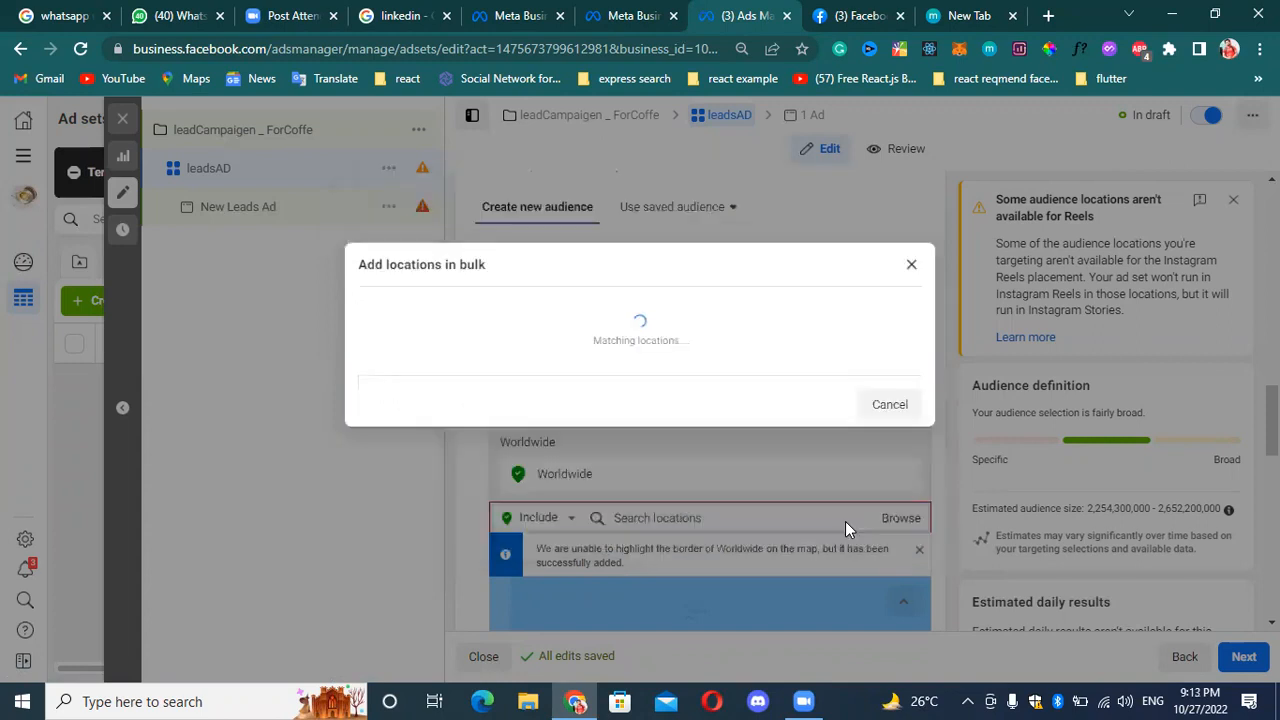
# Review the states and countries in the bulk list, including its matched locations.
pyautogui.scroll(-5, 565, 410)
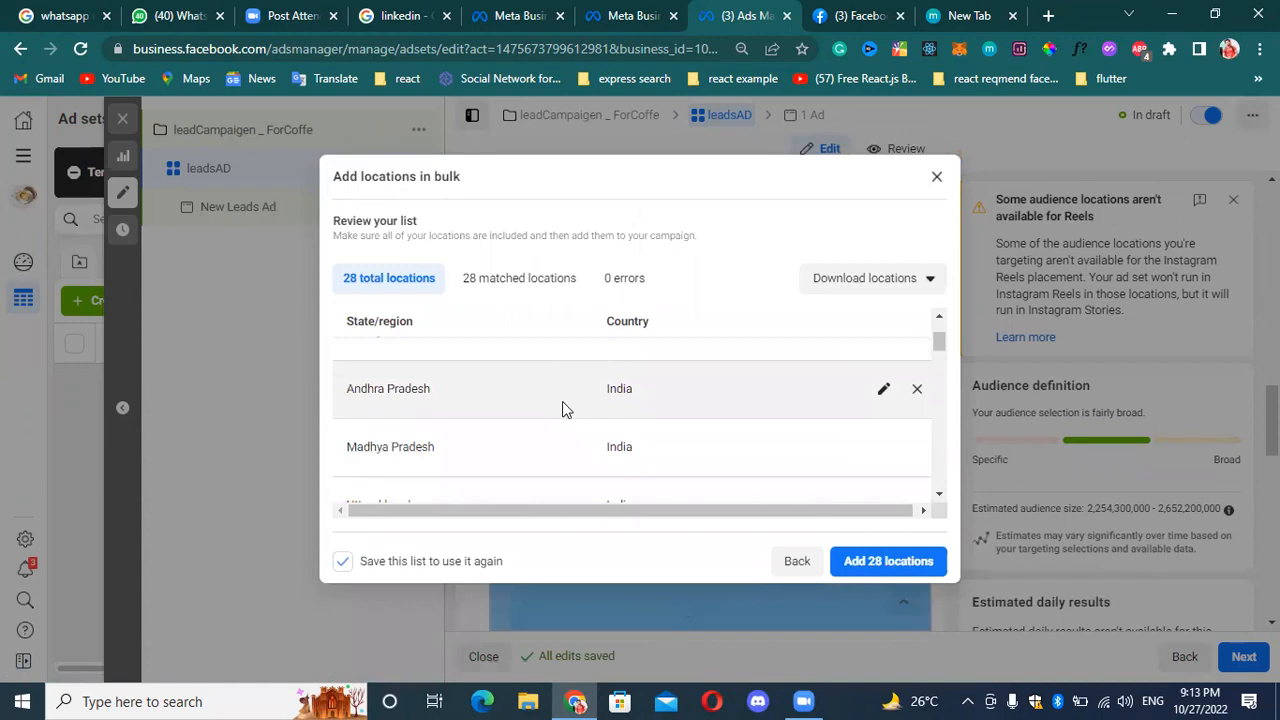
pyautogui.scroll(5, 726, 395)
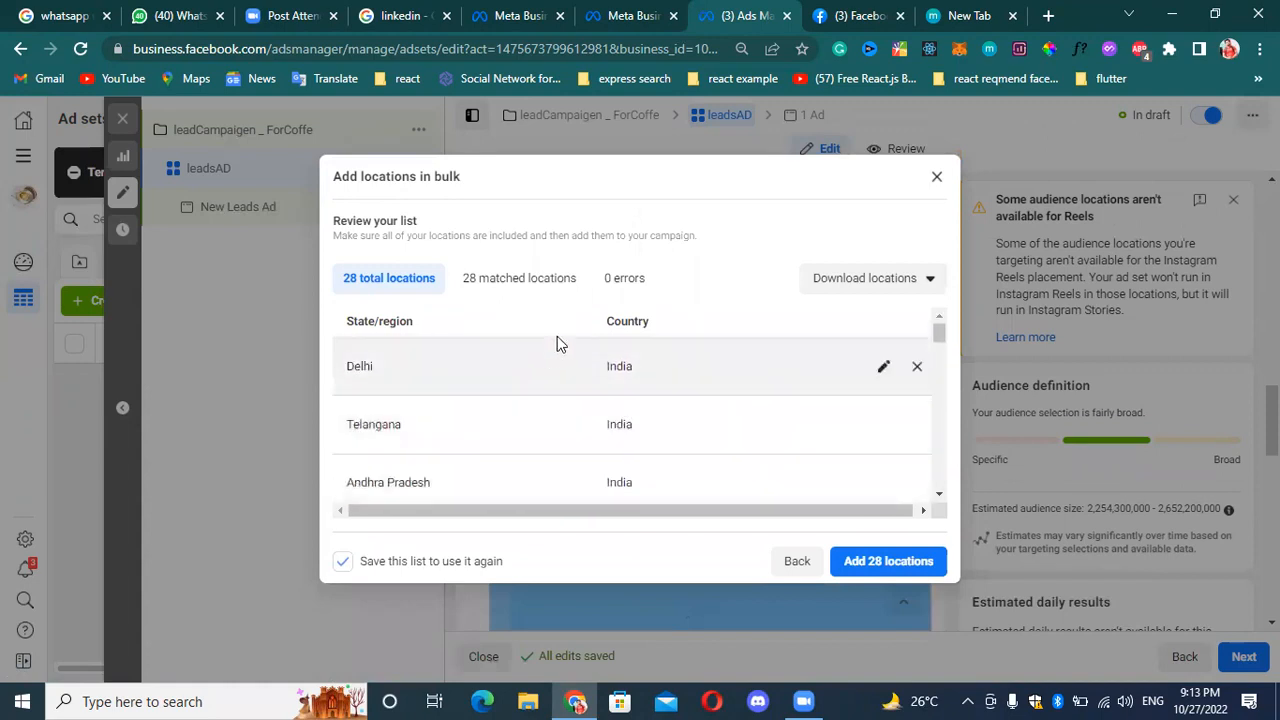
pyautogui.scroll(-1, 450, 445)
pyautogui.scroll(-4, 450, 445)
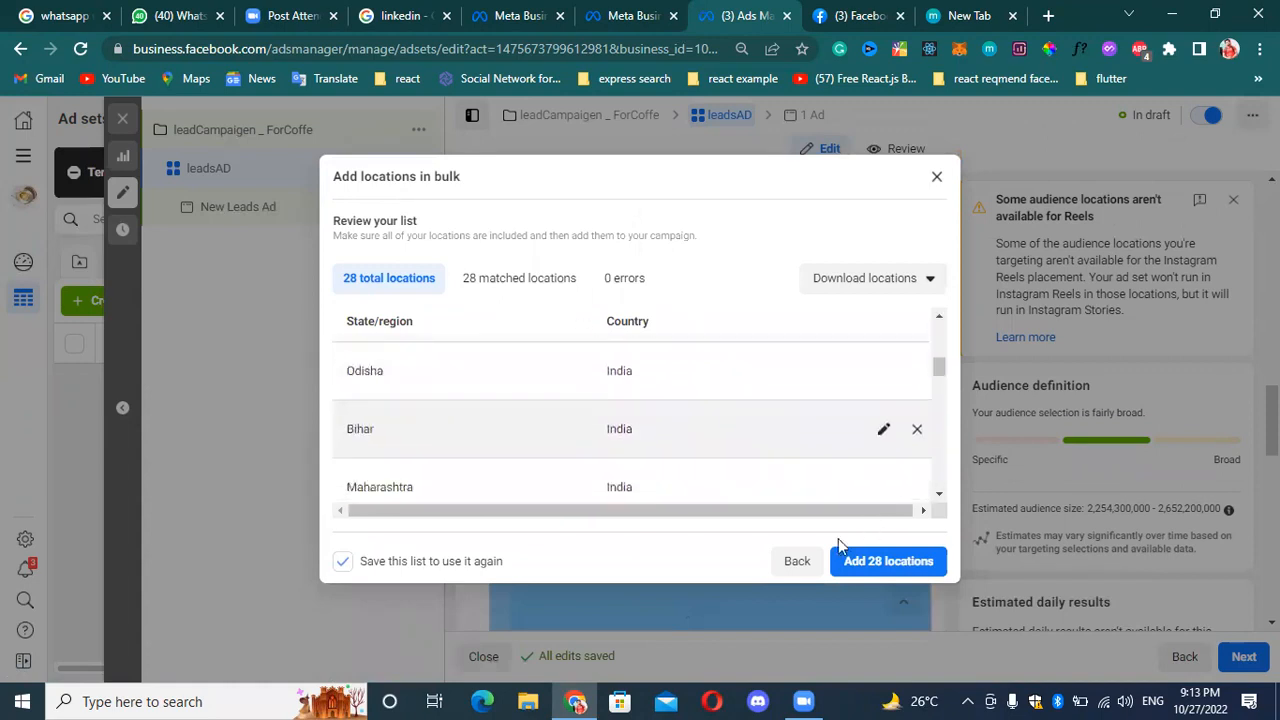
pyautogui.scroll(-1, 700, 437)
pyautogui.scroll(-5, 560, 420)
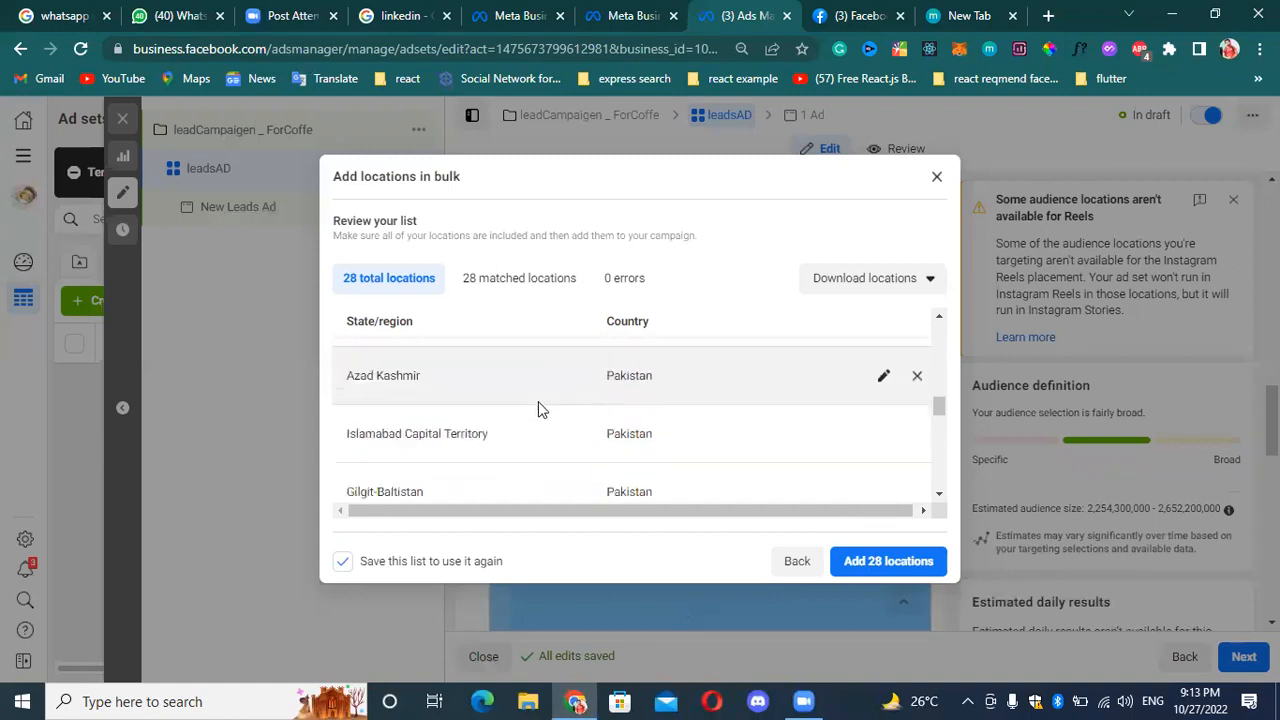
pyautogui.click(498, 290)
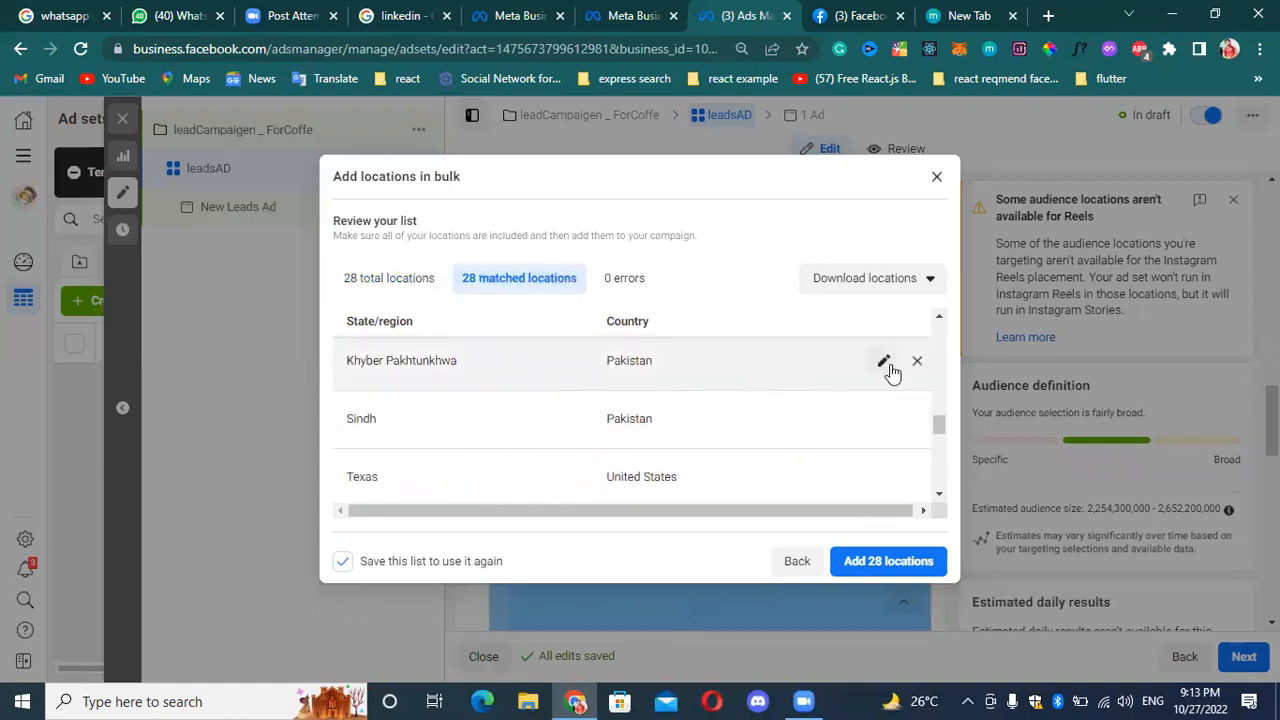
pyautogui.scroll(-2, 606, 451)
pyautogui.scroll(1, 787, 398)
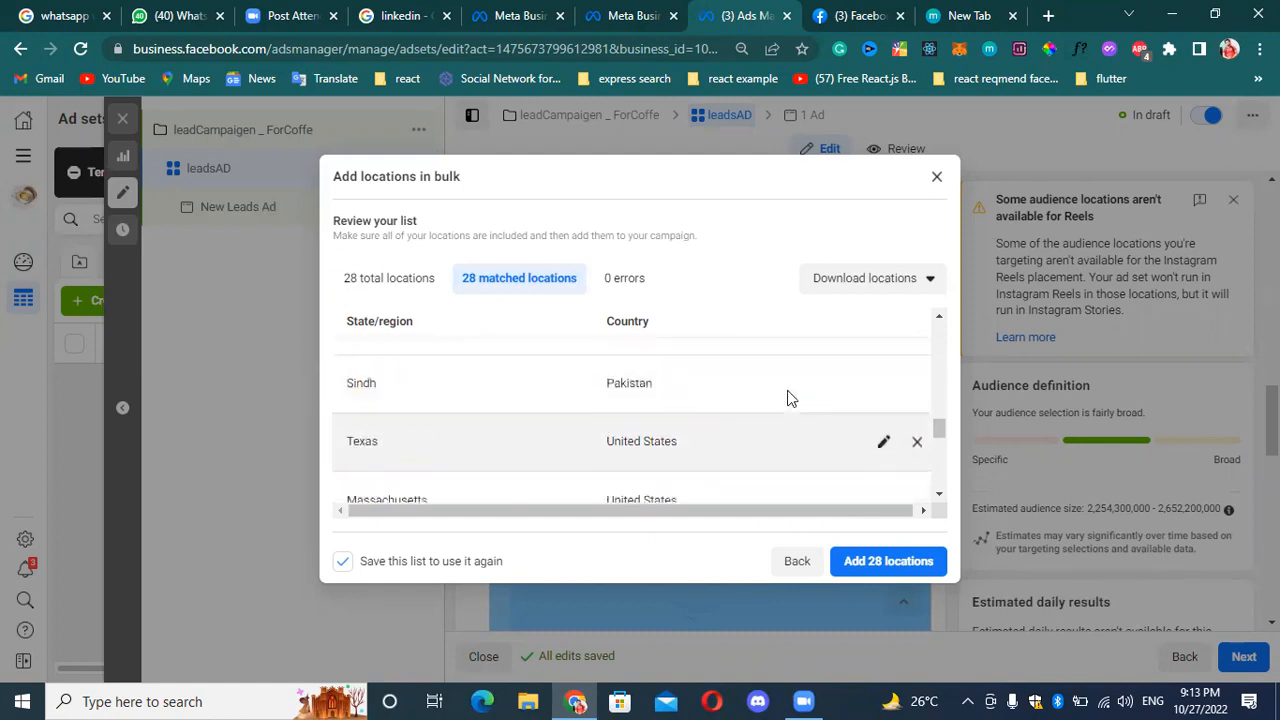
pyautogui.scroll(2, 800, 400)
pyautogui.scroll(-5, 870, 425)
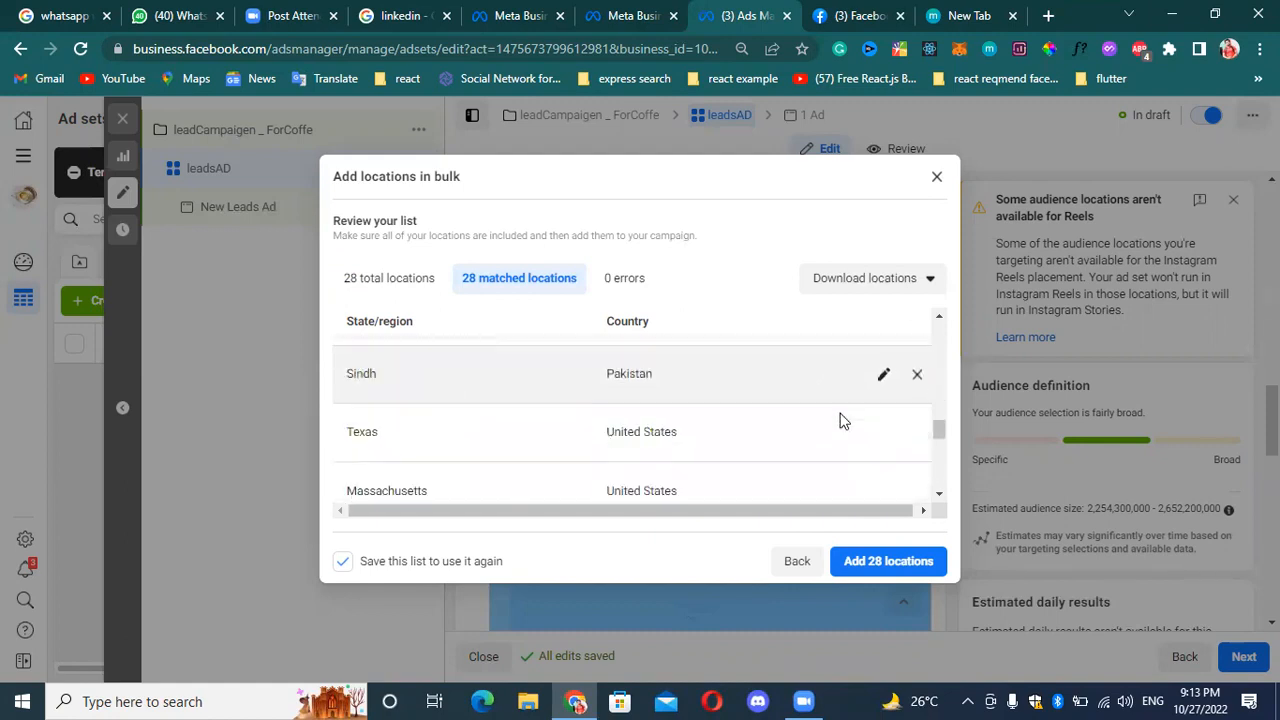
# Add all matched locations to the ad set and save them as a reusable list under a person's first name.
pyautogui.click(877, 563)
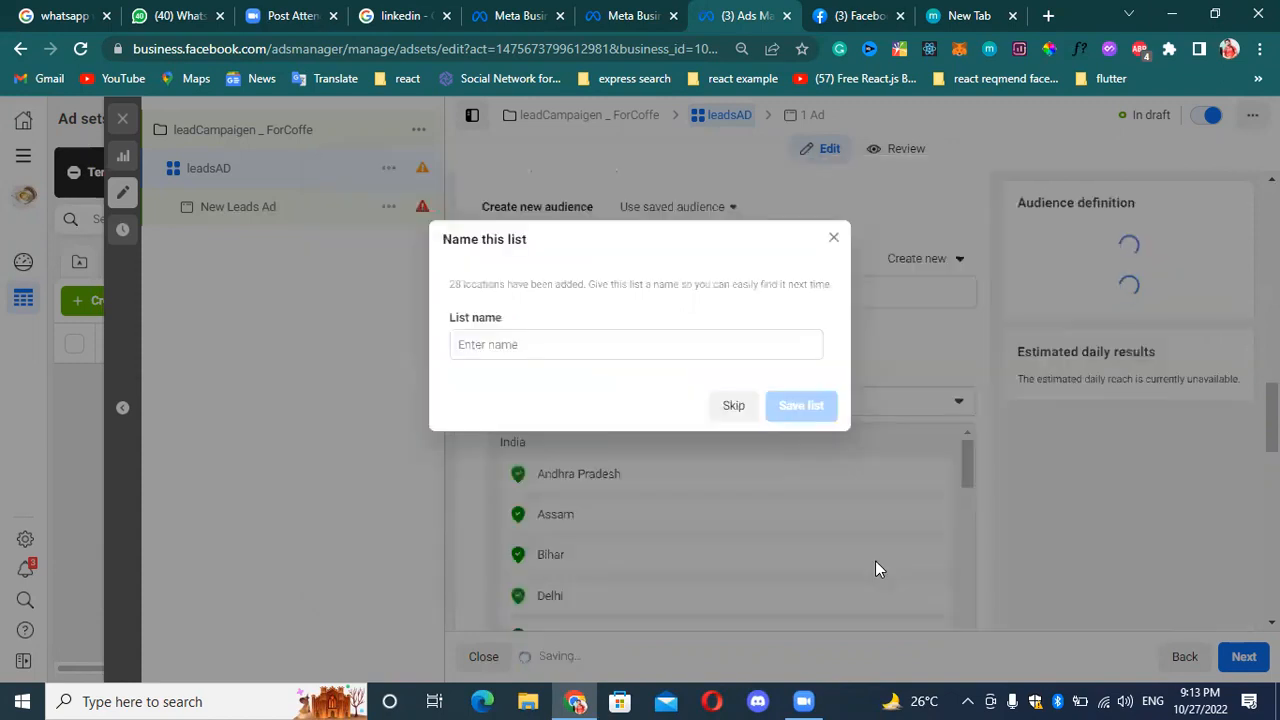
pyautogui.click(537, 344)
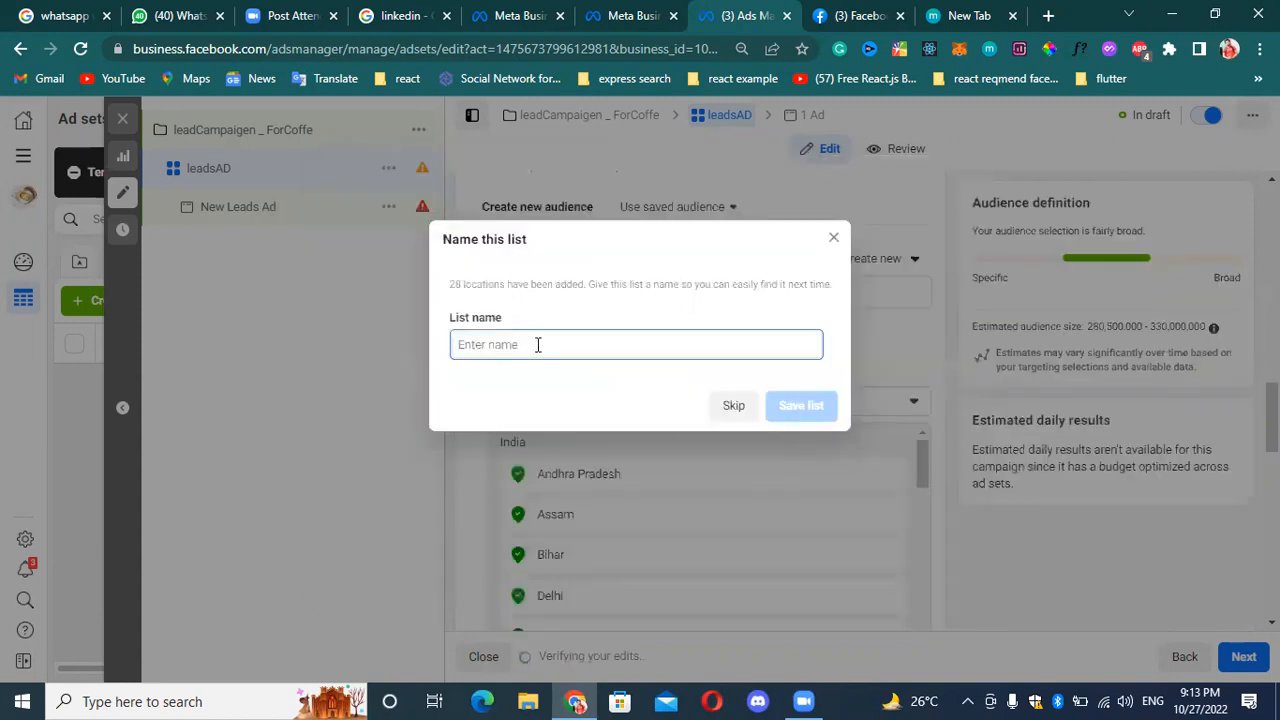
pyautogui.write('ahmad')
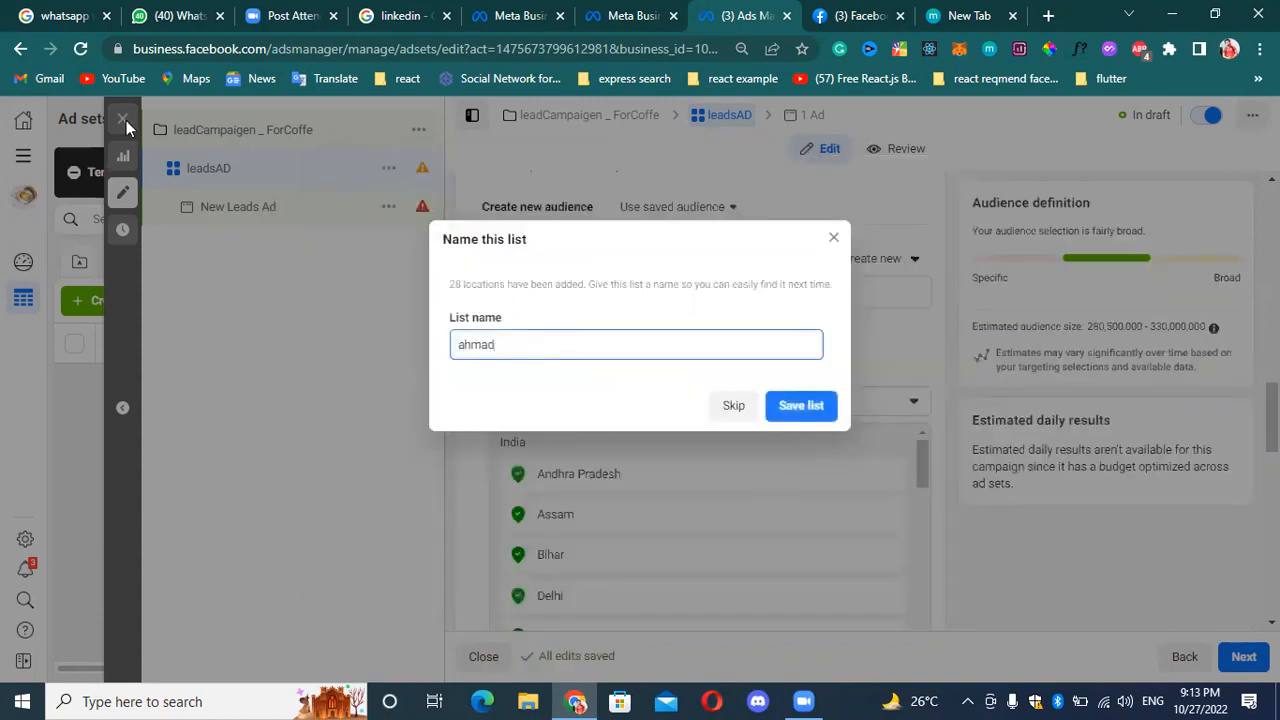
pyautogui.click(813, 406)
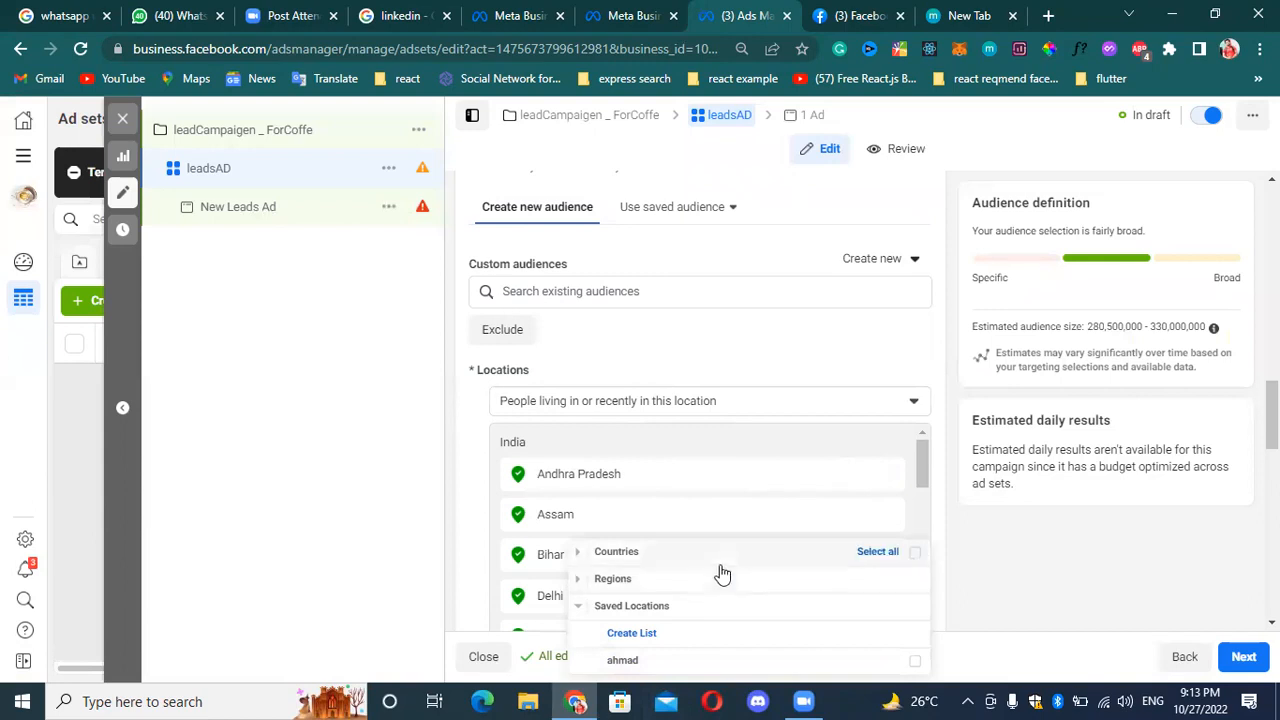
pyautogui.moveTo(722, 563)
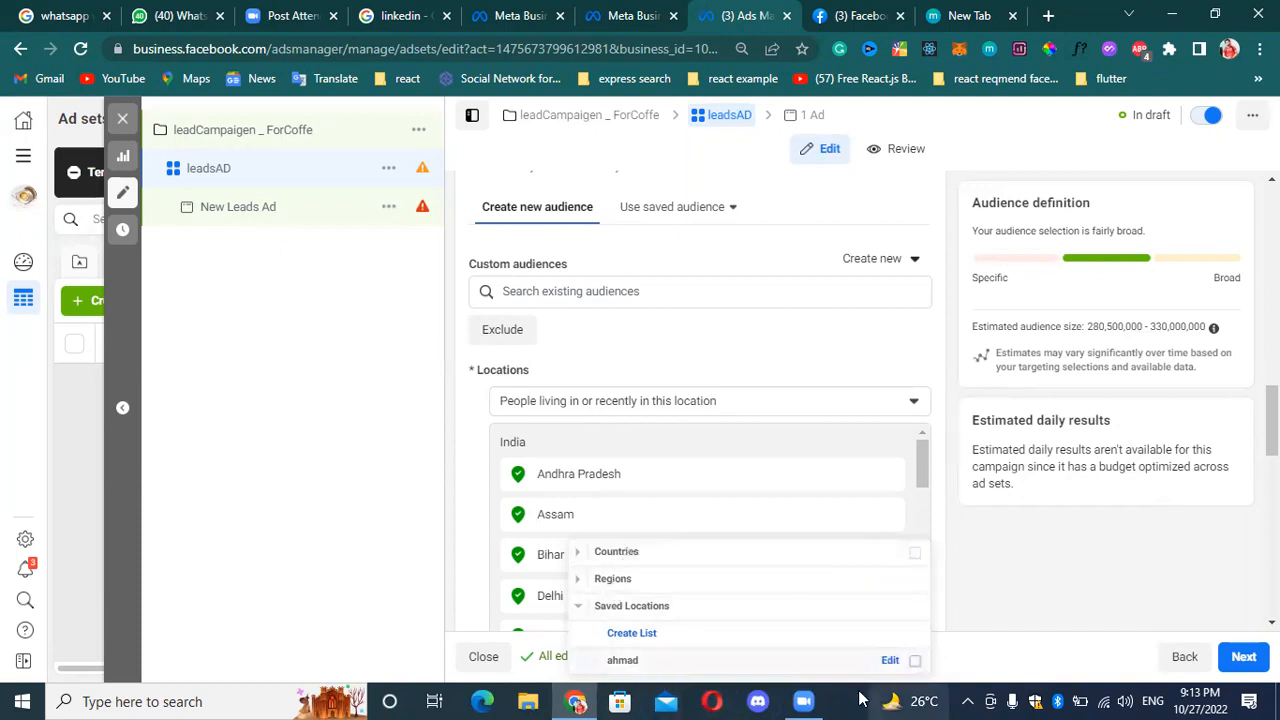
pyautogui.click(303, 557)
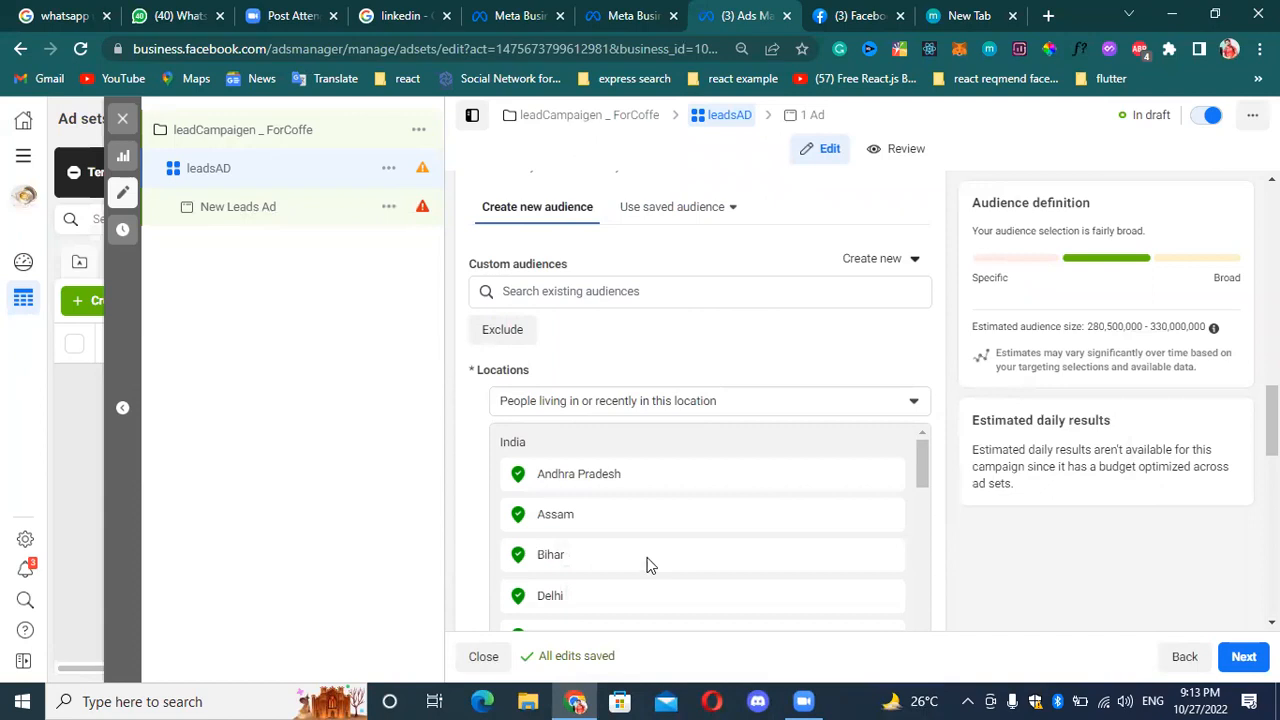
# Examine the audience section's included locations and the age, gender and detailed targeting settings below them.
pyautogui.scroll(-1, 761, 528)
pyautogui.moveTo(1272, 415); pyautogui.dragTo(1272, 466)
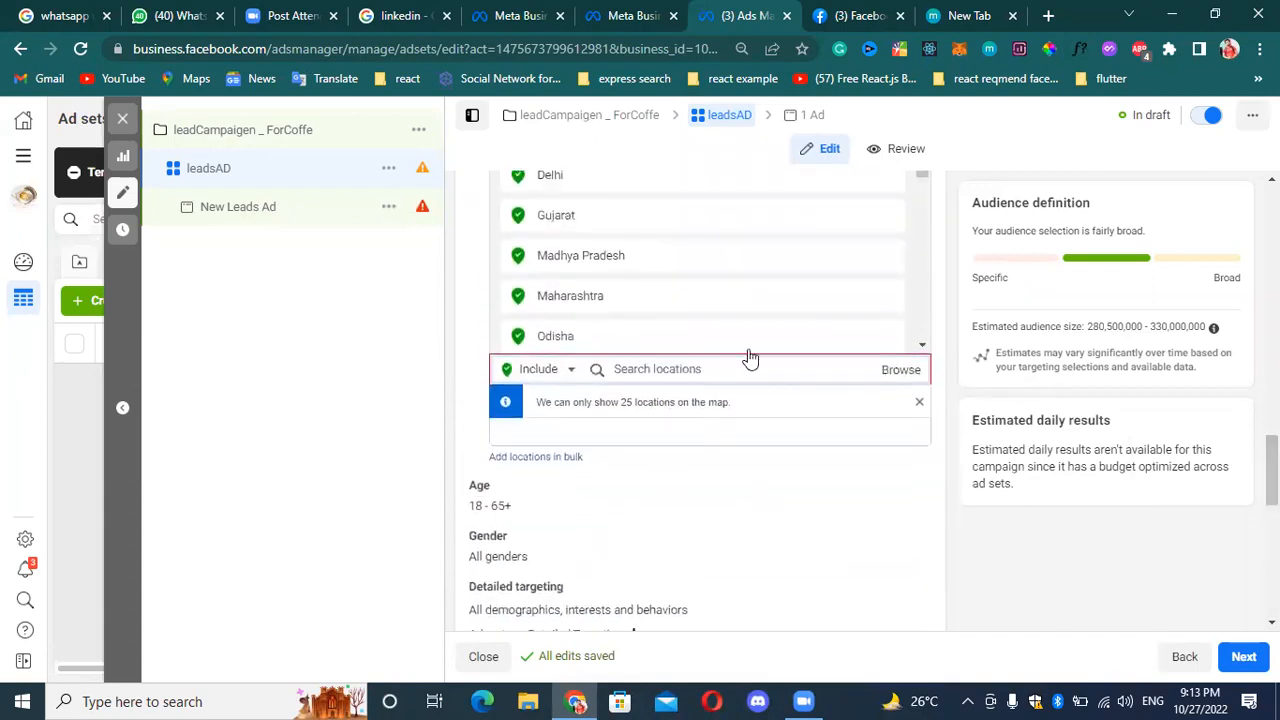
pyautogui.scroll(-1, 740, 455)
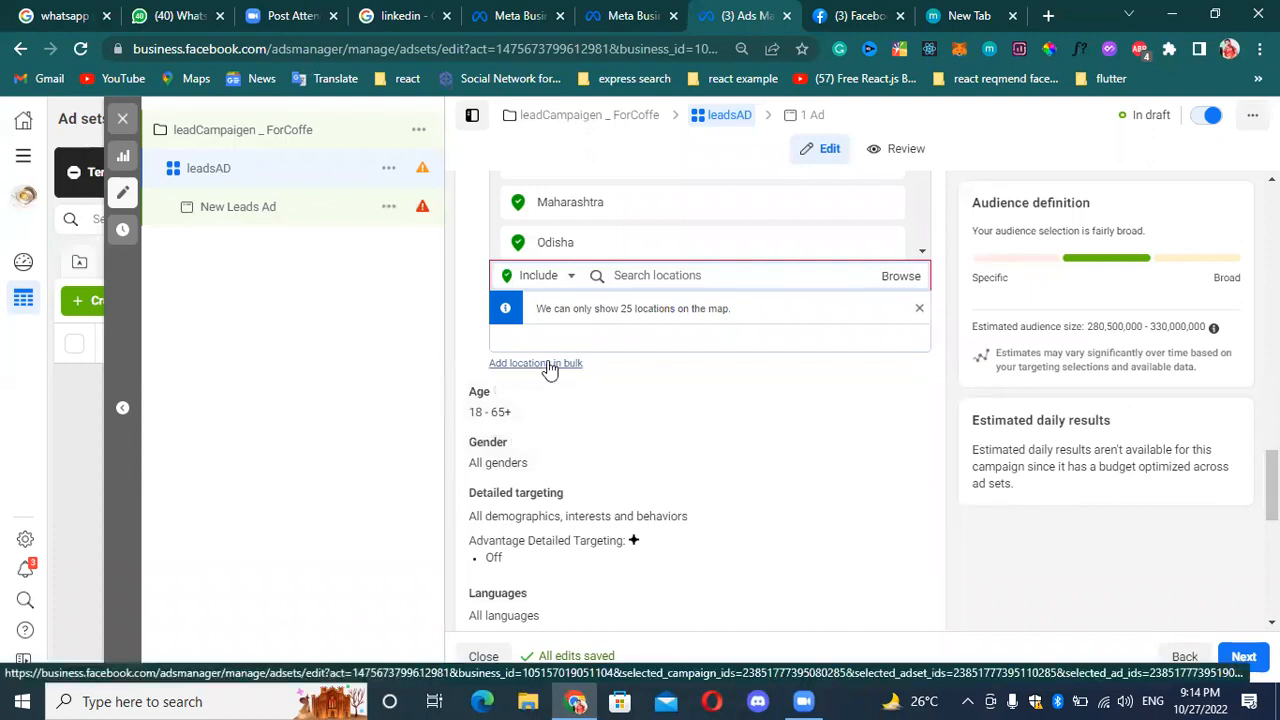
pyautogui.scroll(1, 1272, 480)
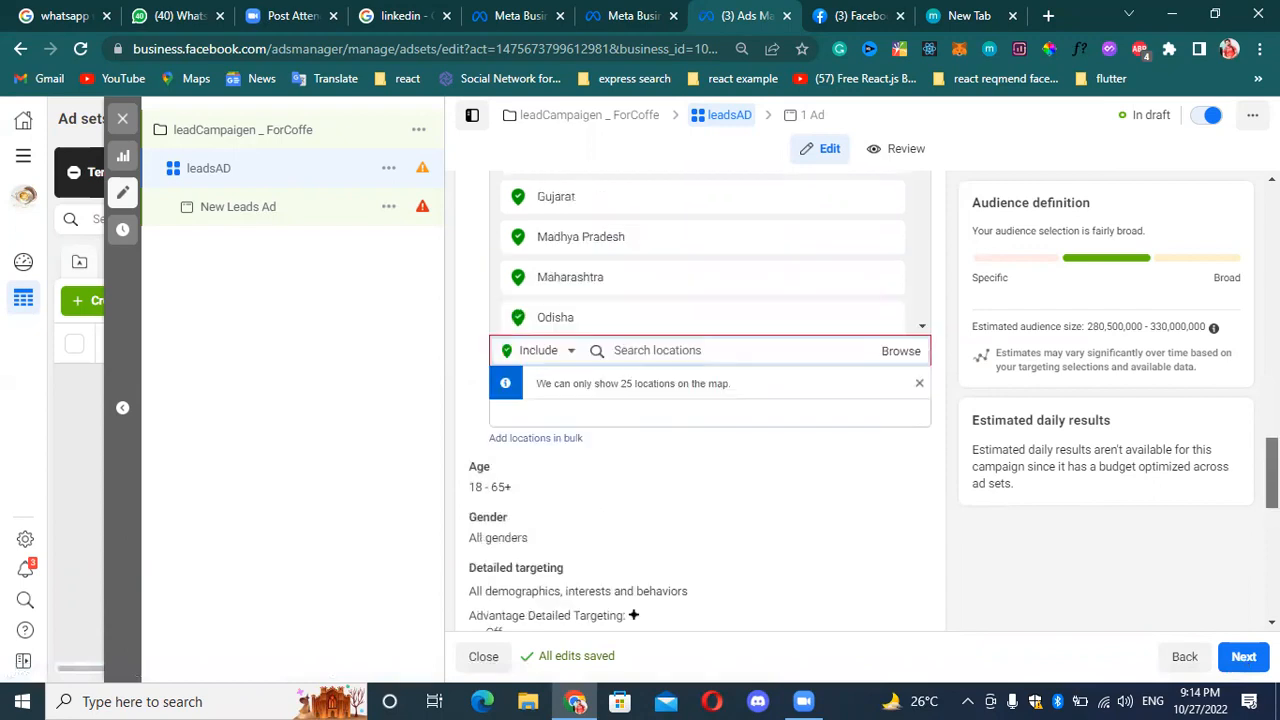
pyautogui.scroll(3, 752, 348)
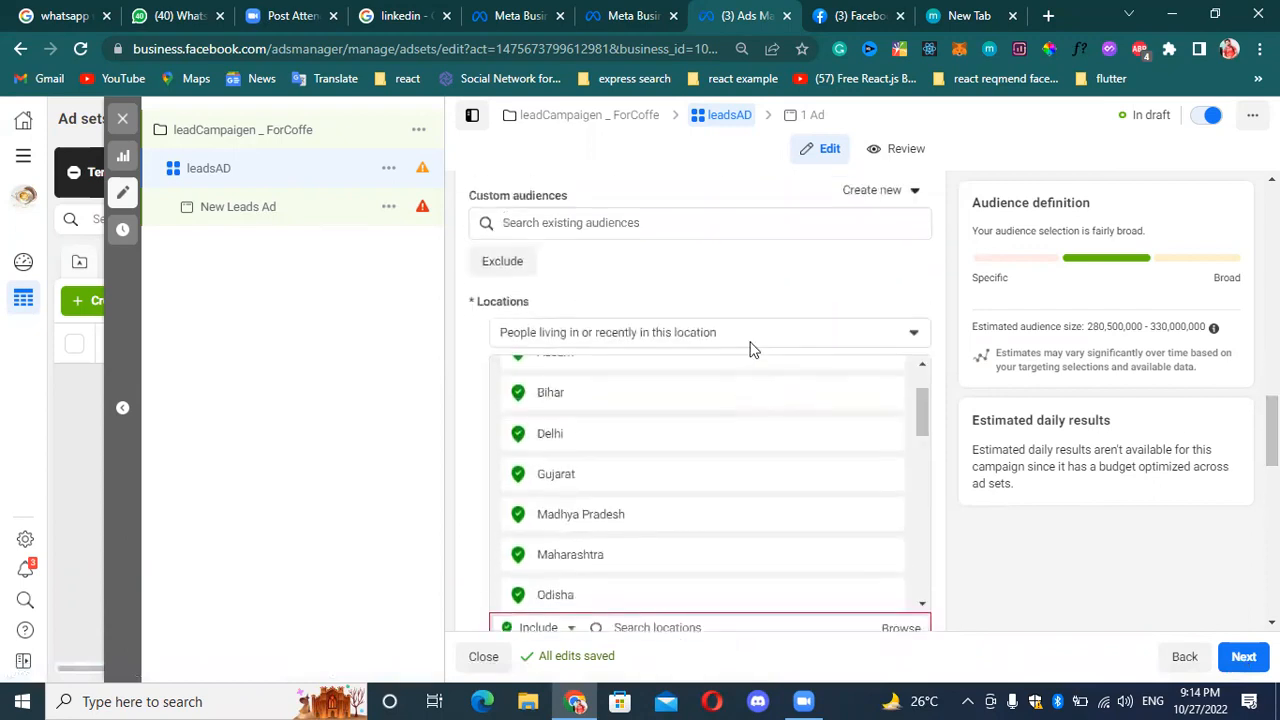
pyautogui.scroll(3, 760, 400)
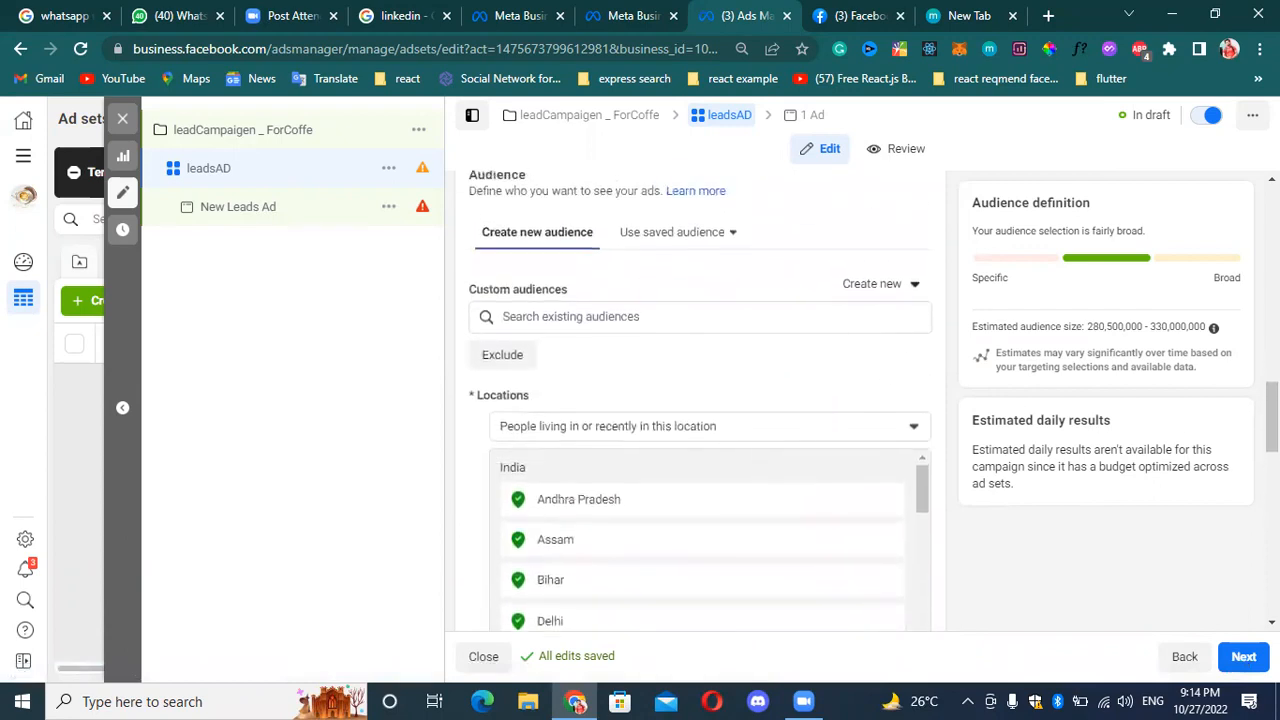
pyautogui.scroll(-2, 1272, 420)
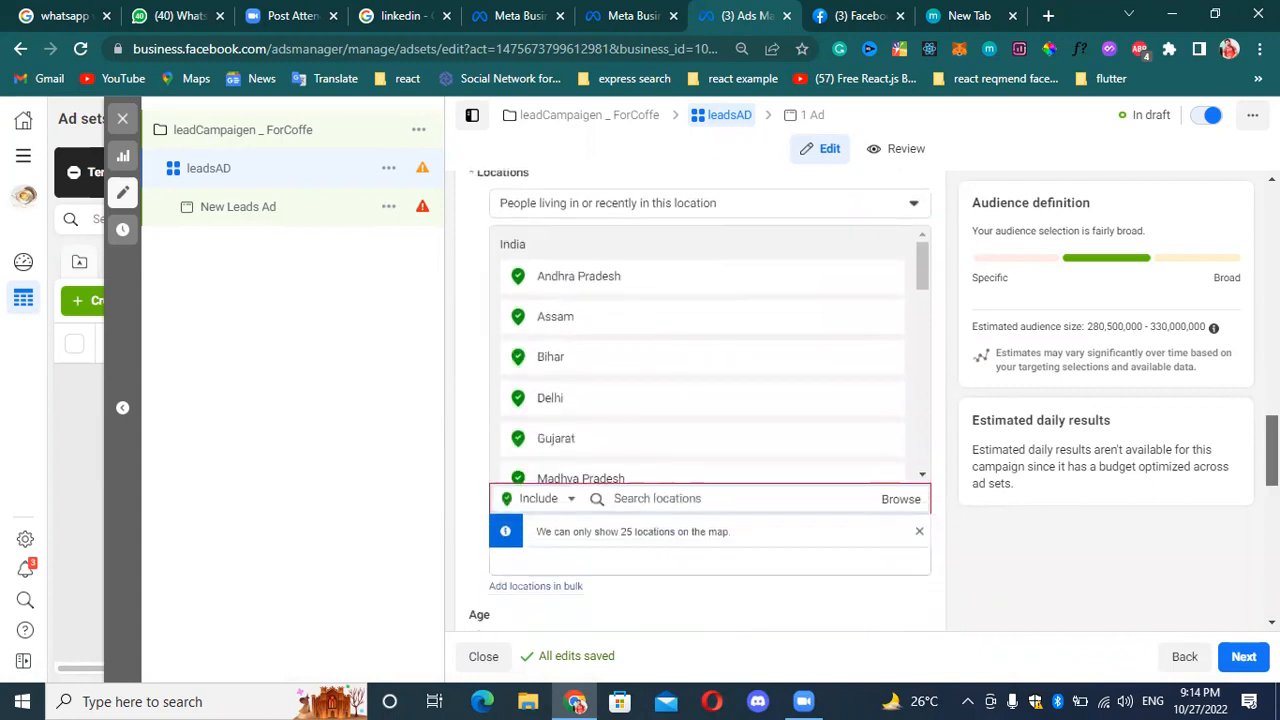
pyautogui.scroll(-1, 1270, 450)
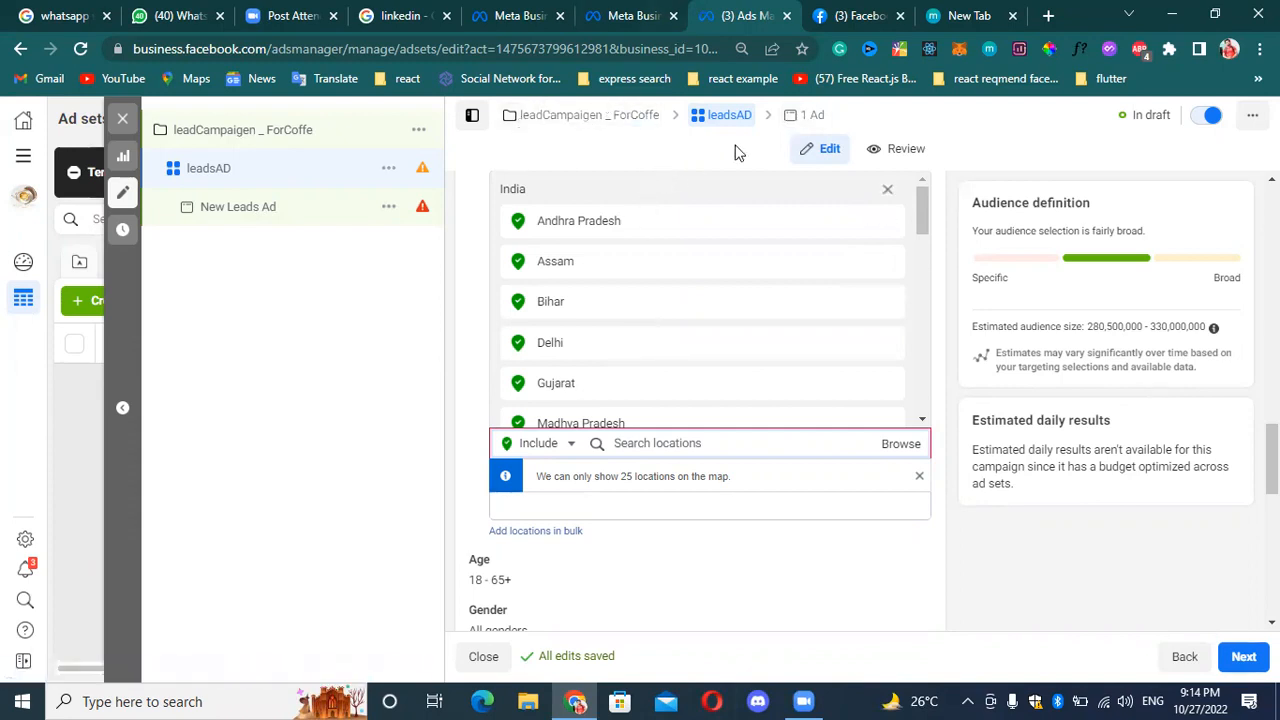
pyautogui.click(556, 530)
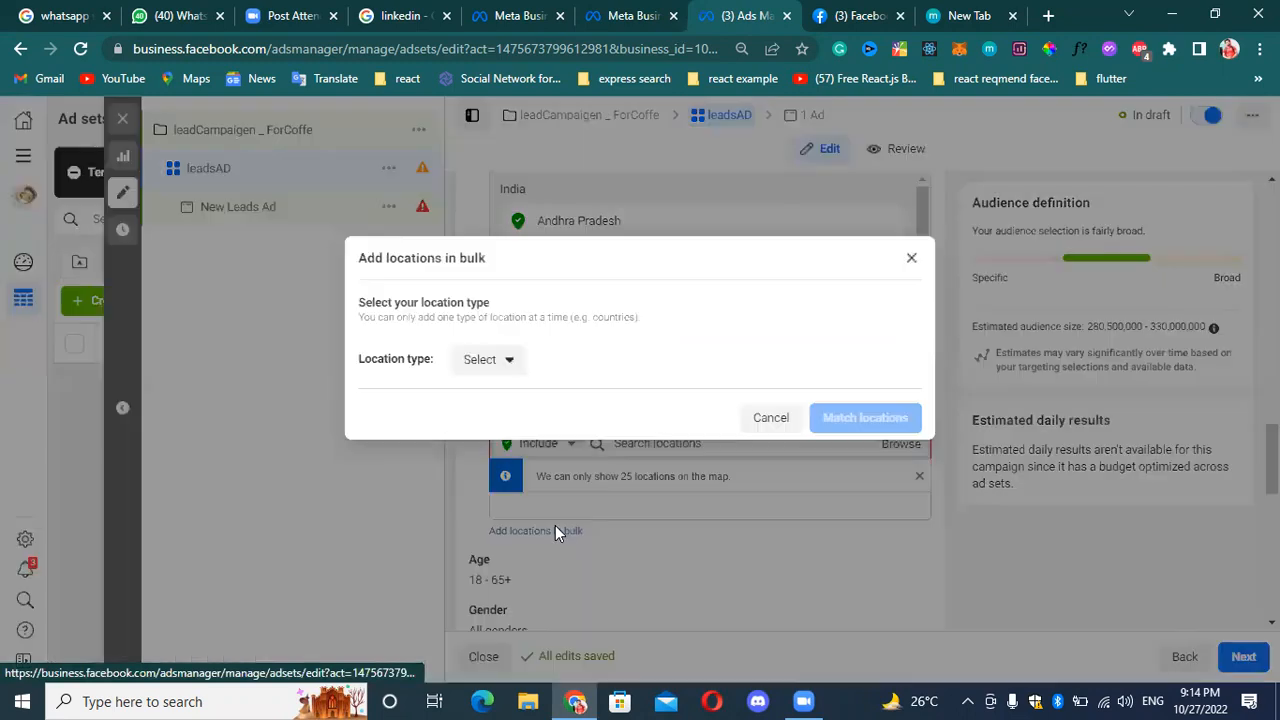
pyautogui.click(498, 362)
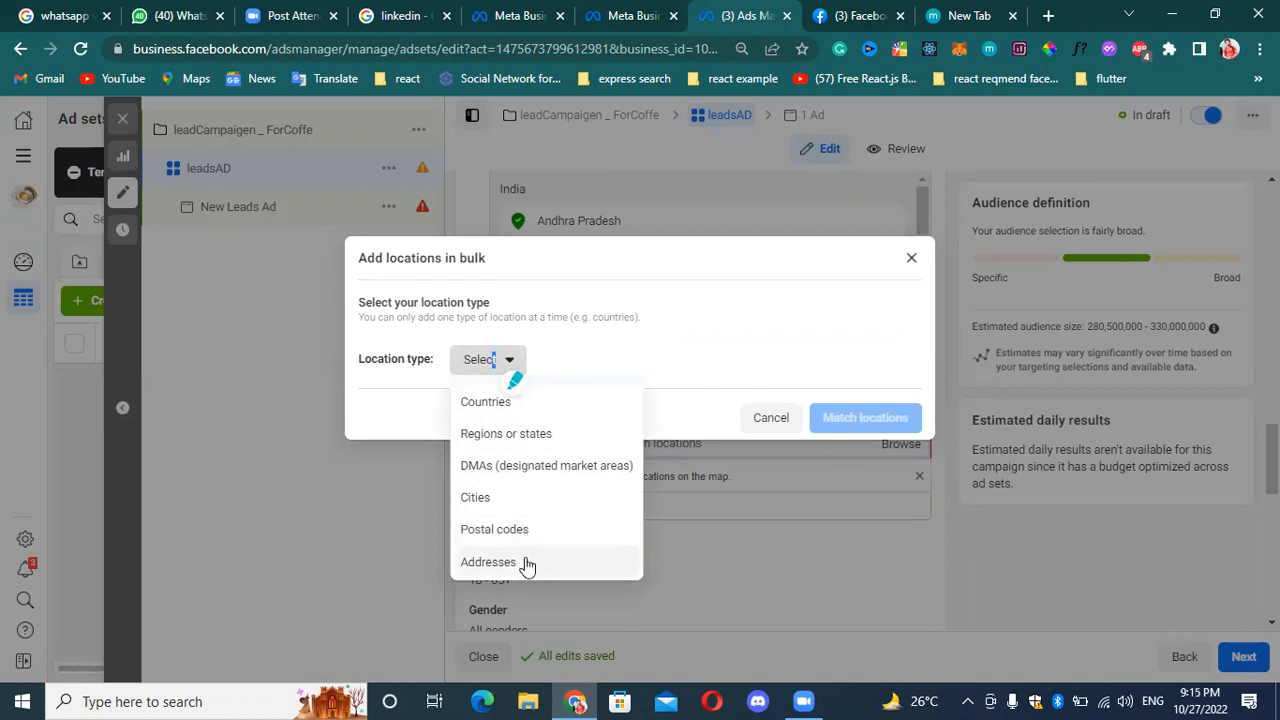
pyautogui.click(533, 440)
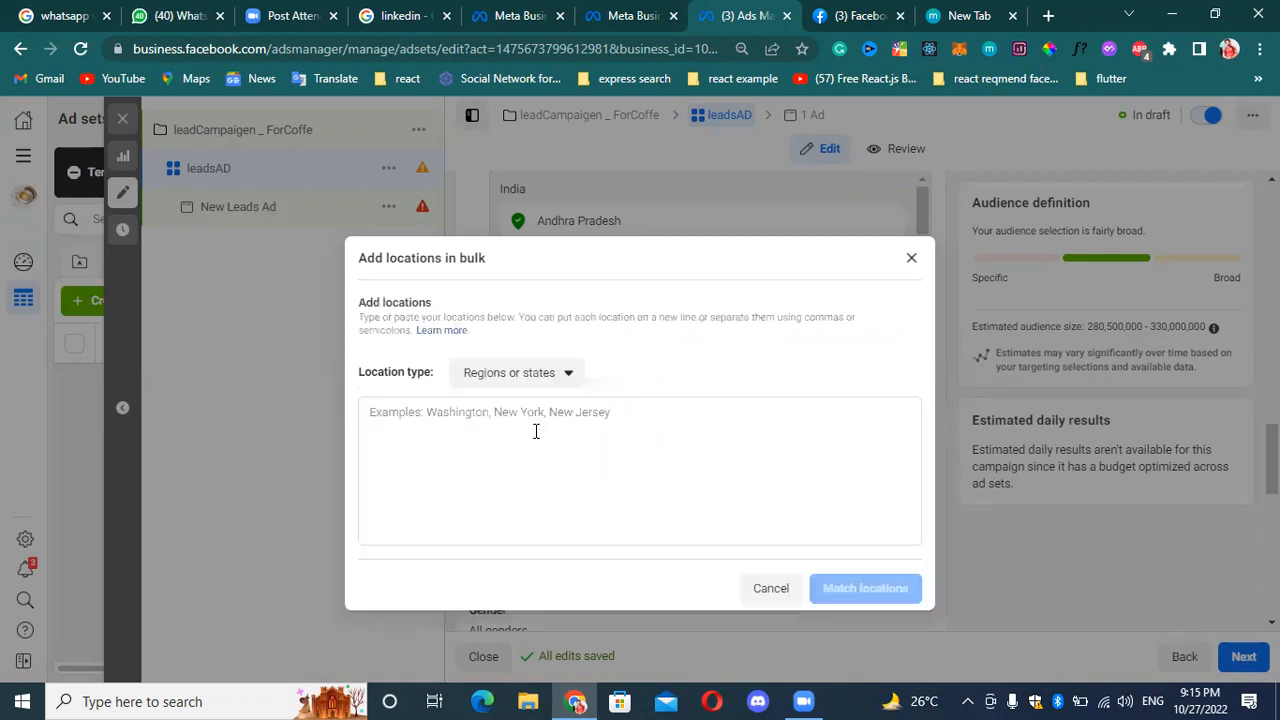
pyautogui.click(496, 372)
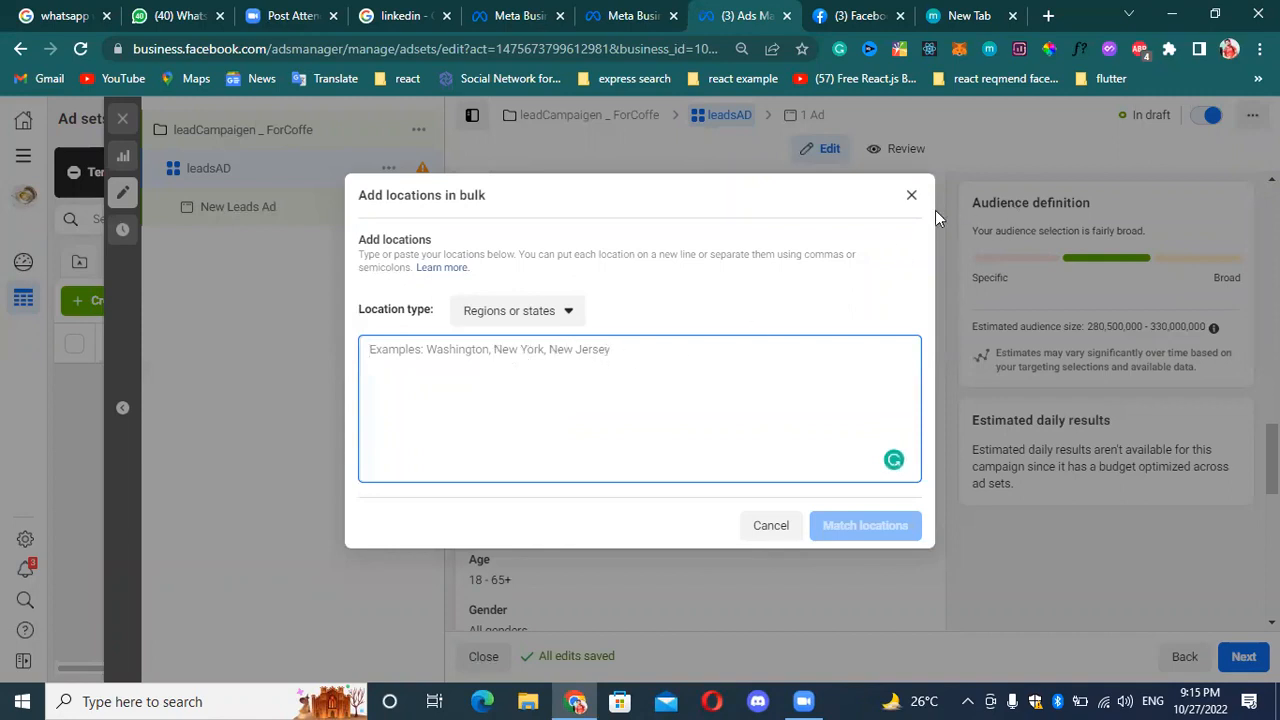
pyautogui.click(906, 205)
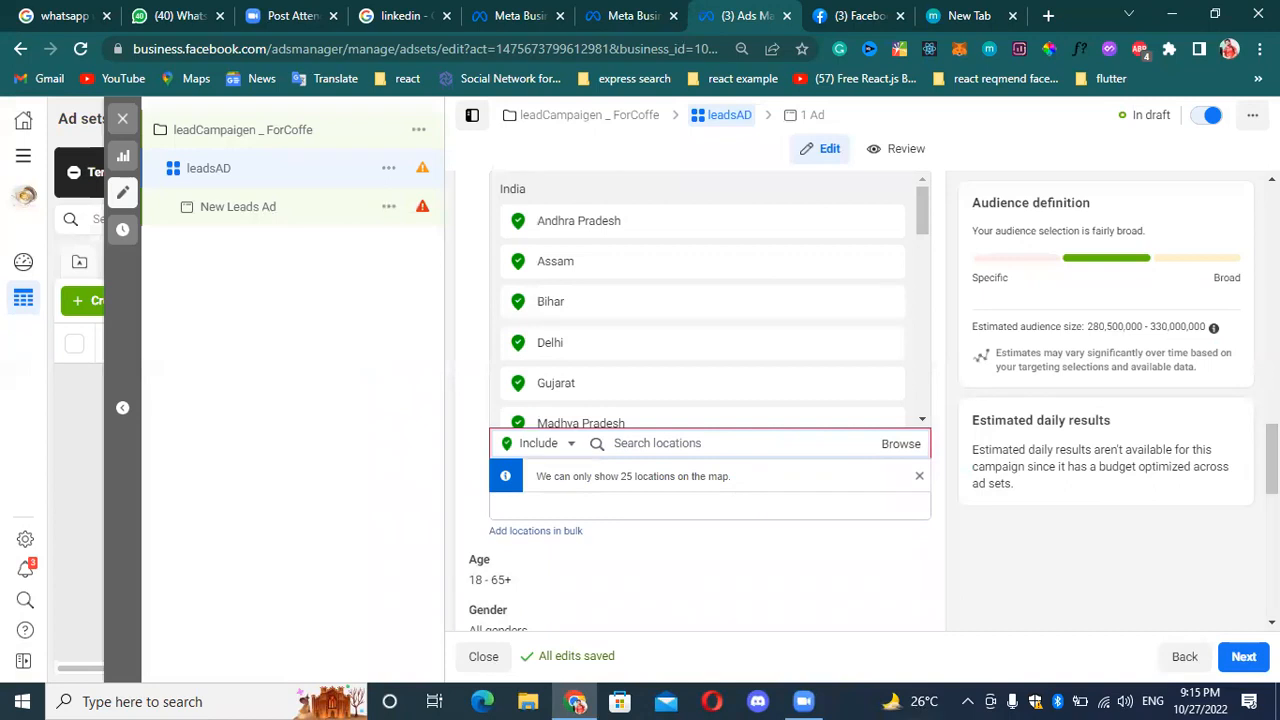
# Review the location types offered for adding audience locations in bulk, and close the dialog without adding any.
pyautogui.moveTo(421, 172)
pyautogui.scroll(1, 880, 245)
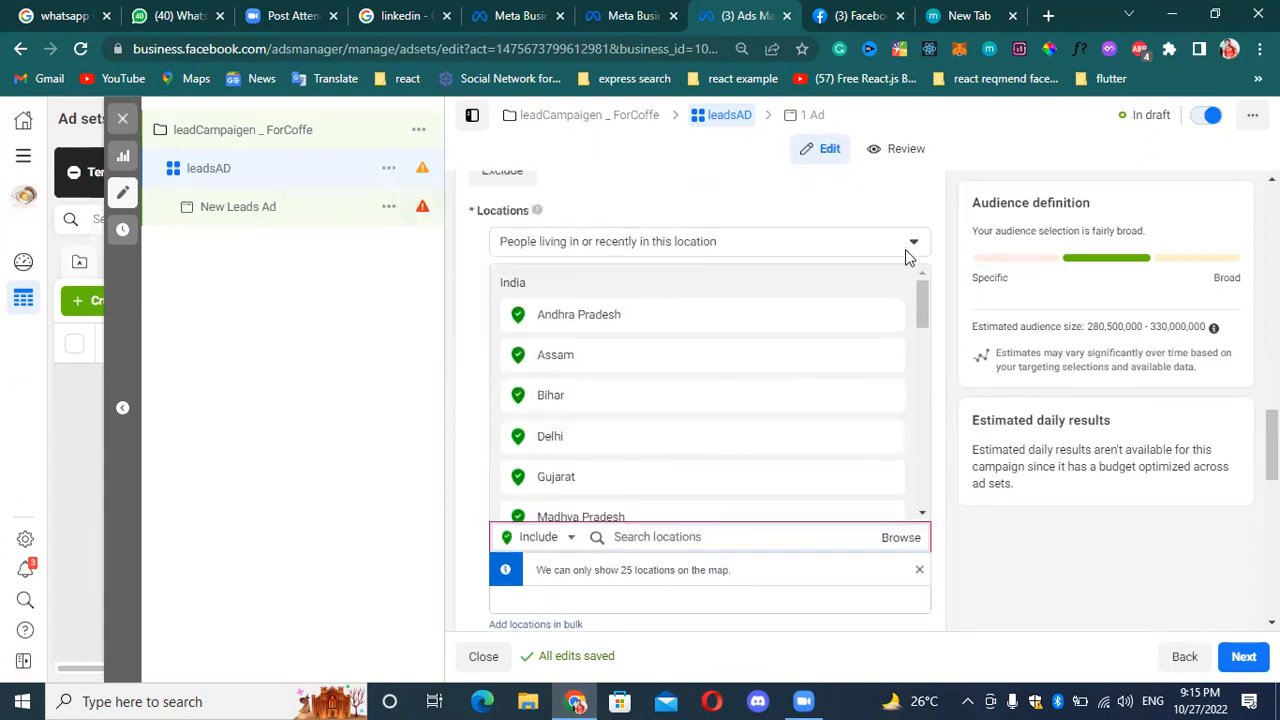
pyautogui.click(553, 626)
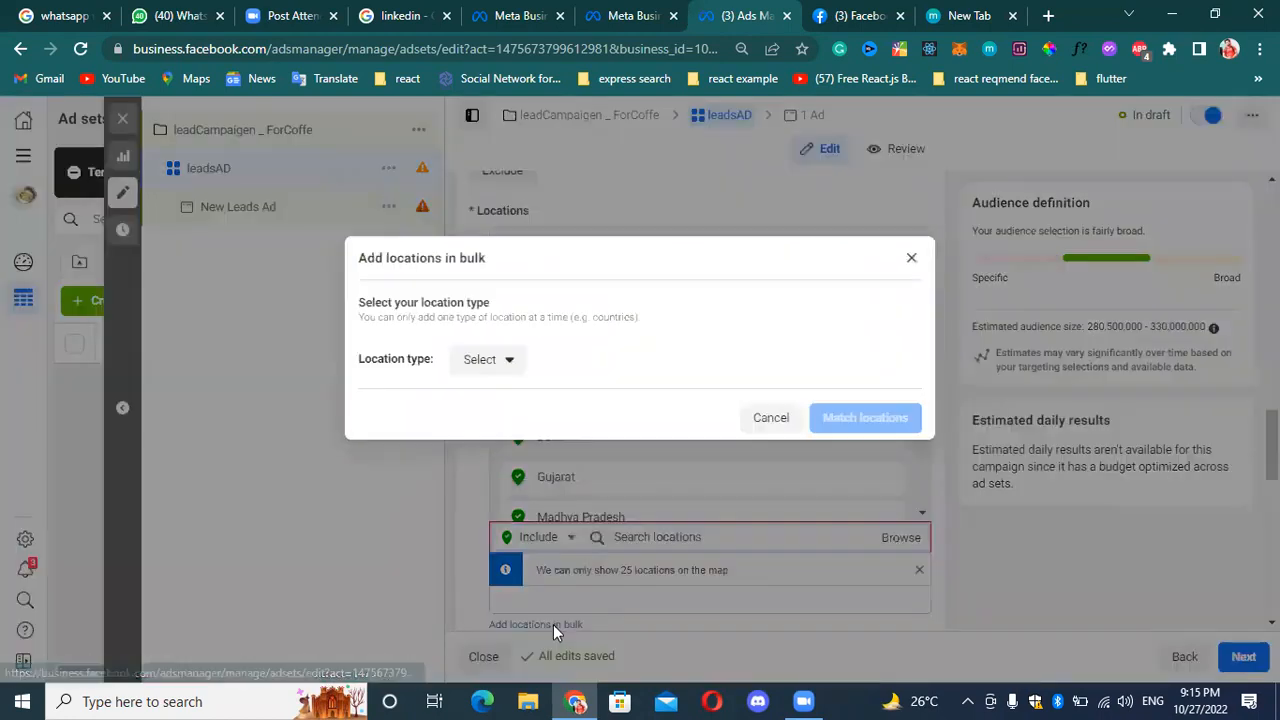
pyautogui.click(513, 368)
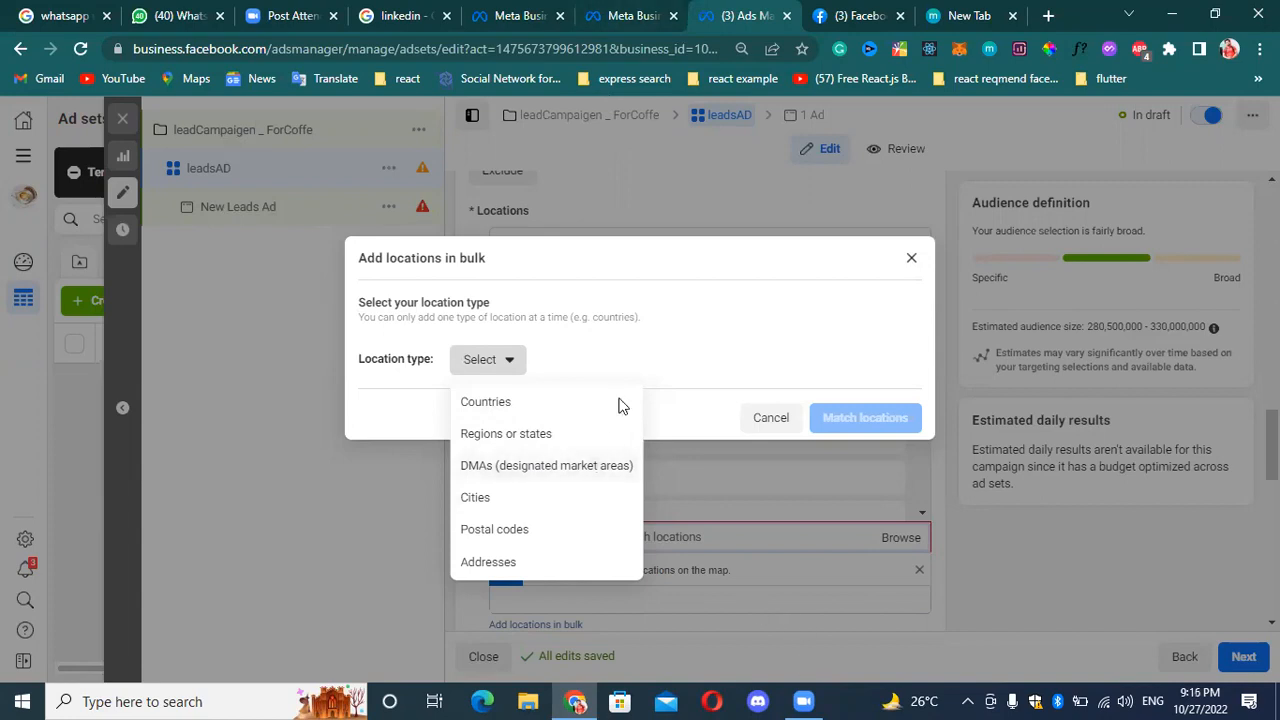
pyautogui.click(632, 358)
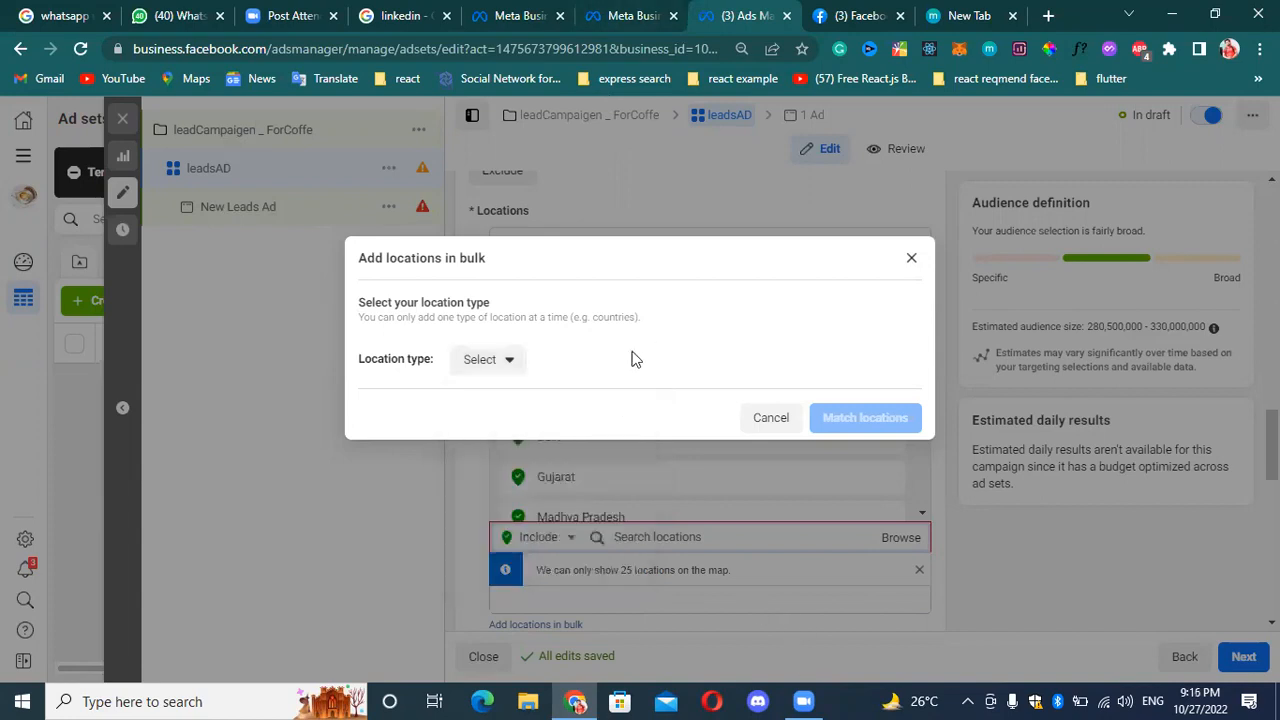
pyautogui.click(911, 258)
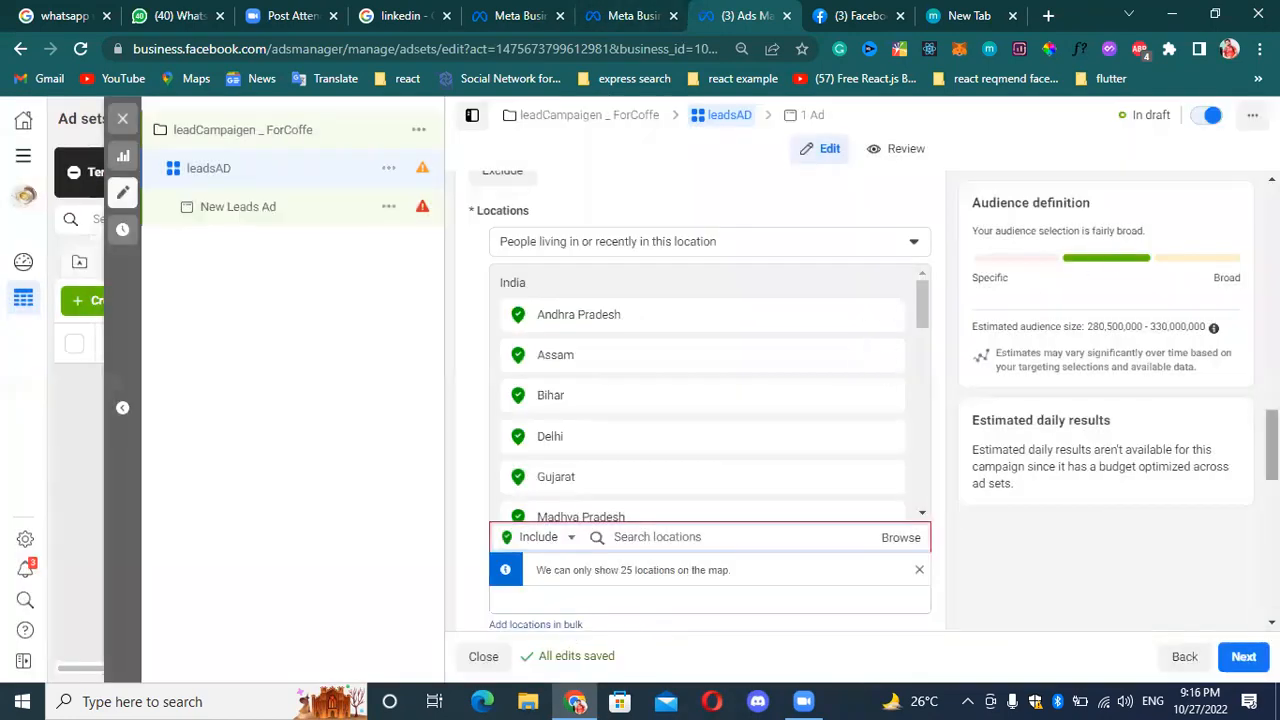
# Set the minimum age of the ad set's audience to 21.
pyautogui.scroll(-2, 1272, 450)
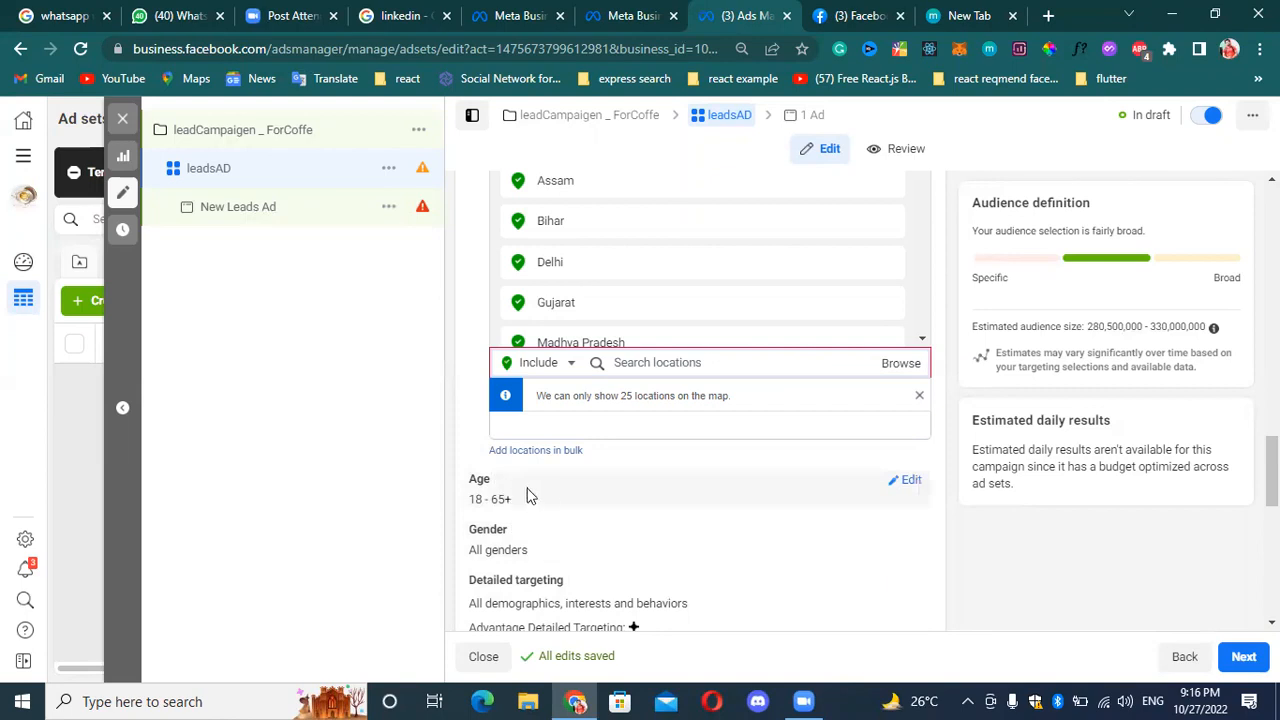
pyautogui.scroll(3, 1272, 470)
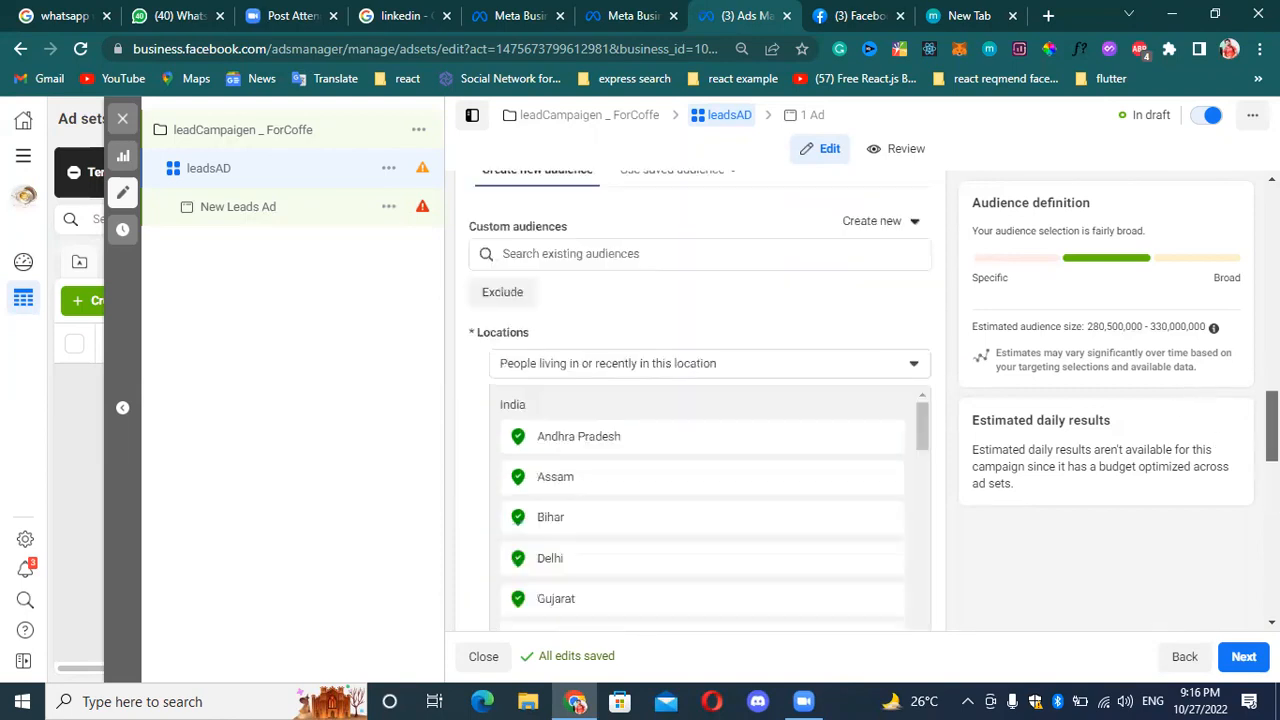
pyautogui.scroll(-5, 700, 400)
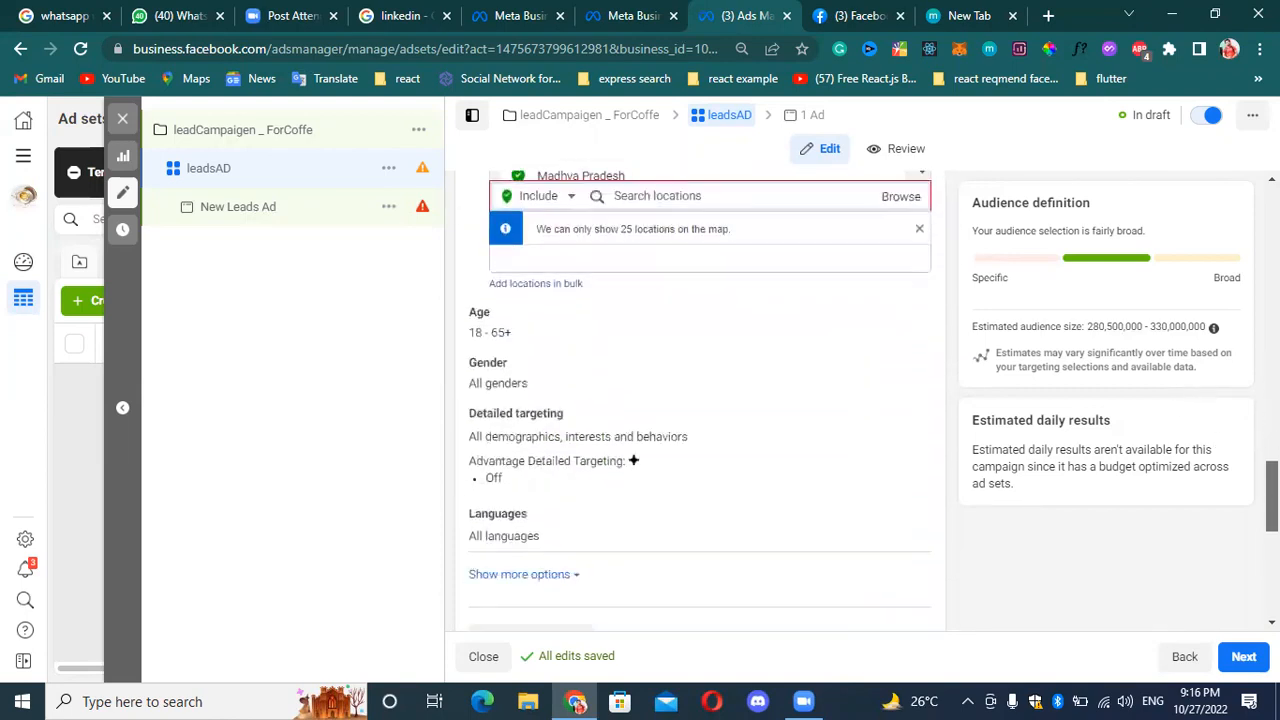
pyautogui.scroll(-1, 700, 400)
pyautogui.scroll(3, 600, 380)
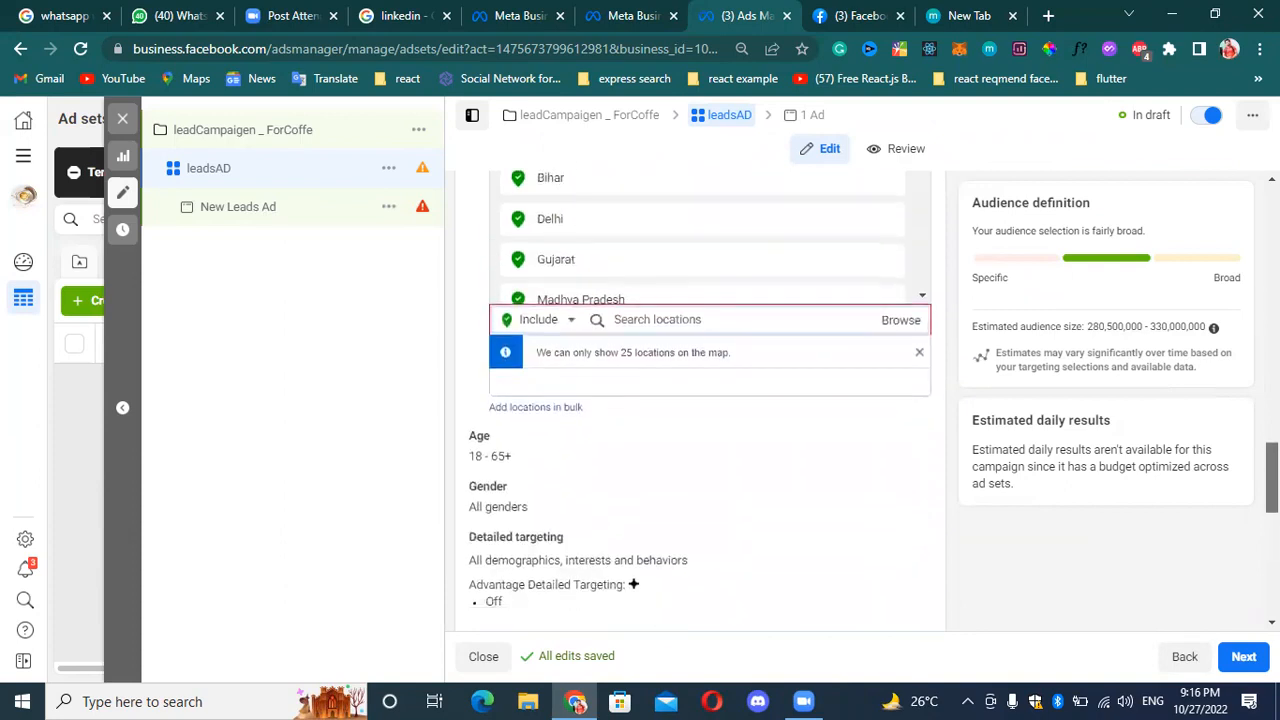
pyautogui.scroll(-1, 538, 360)
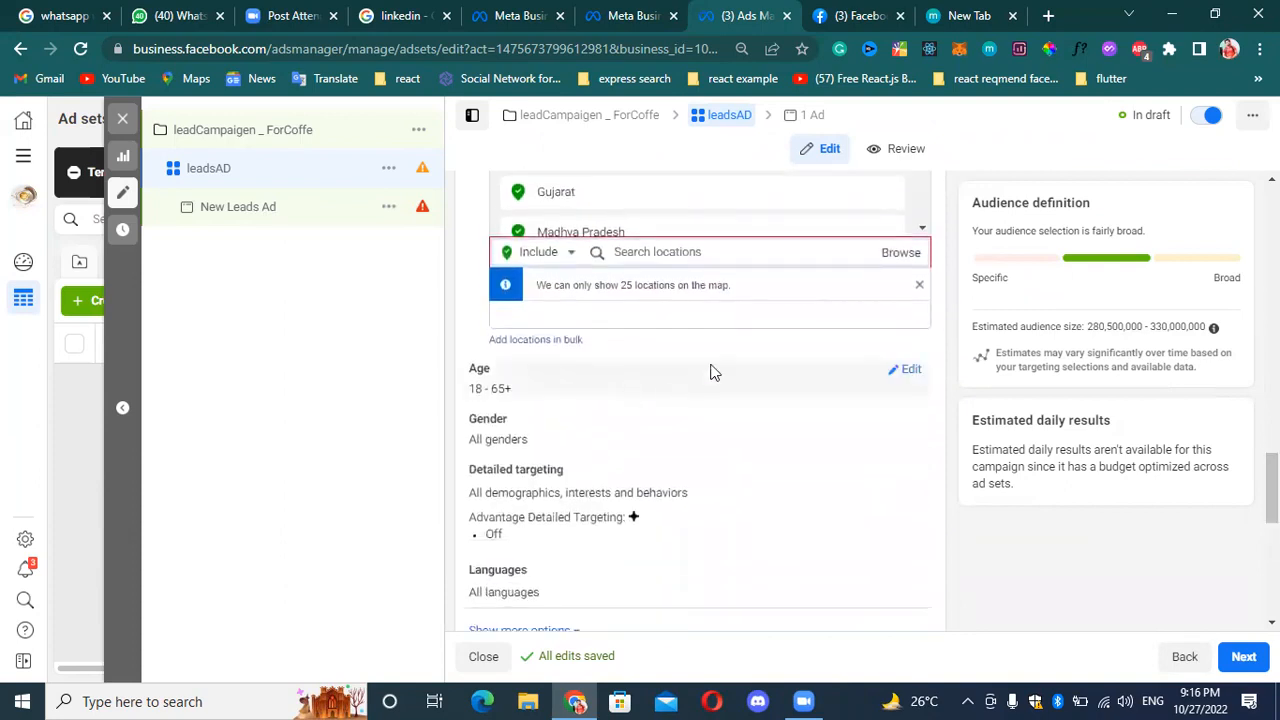
pyautogui.click(910, 372)
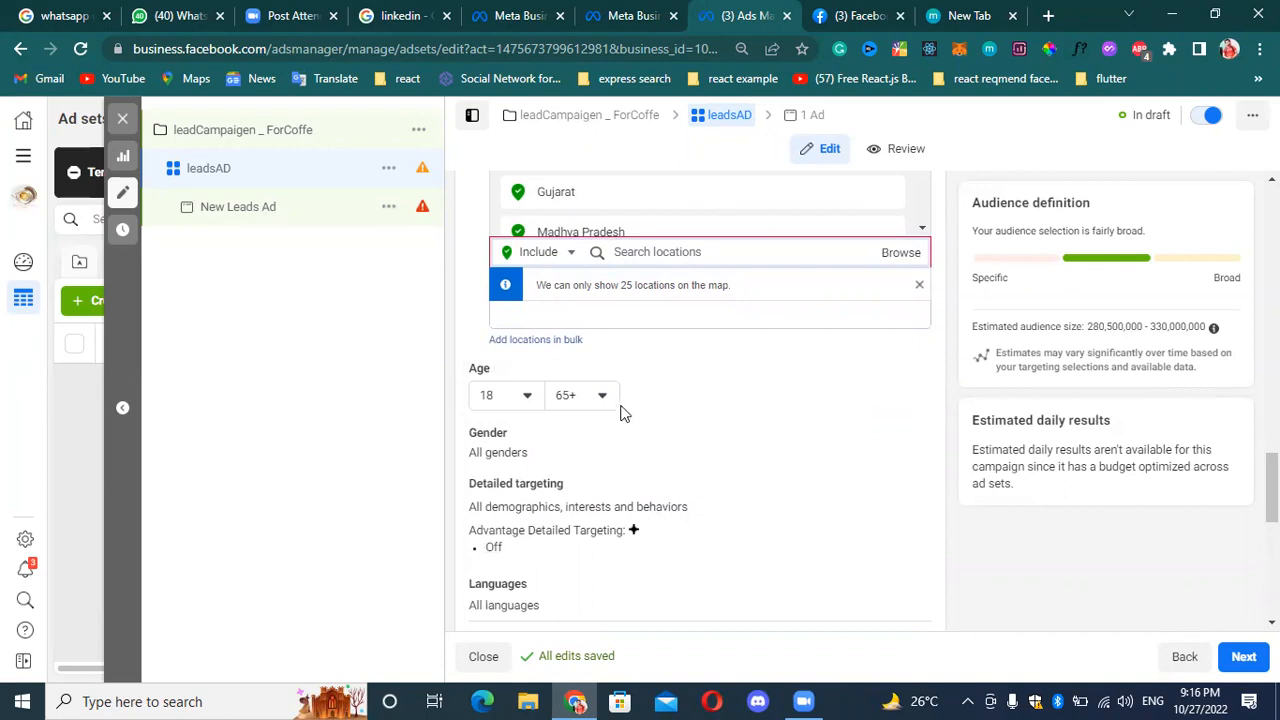
pyautogui.click(521, 403)
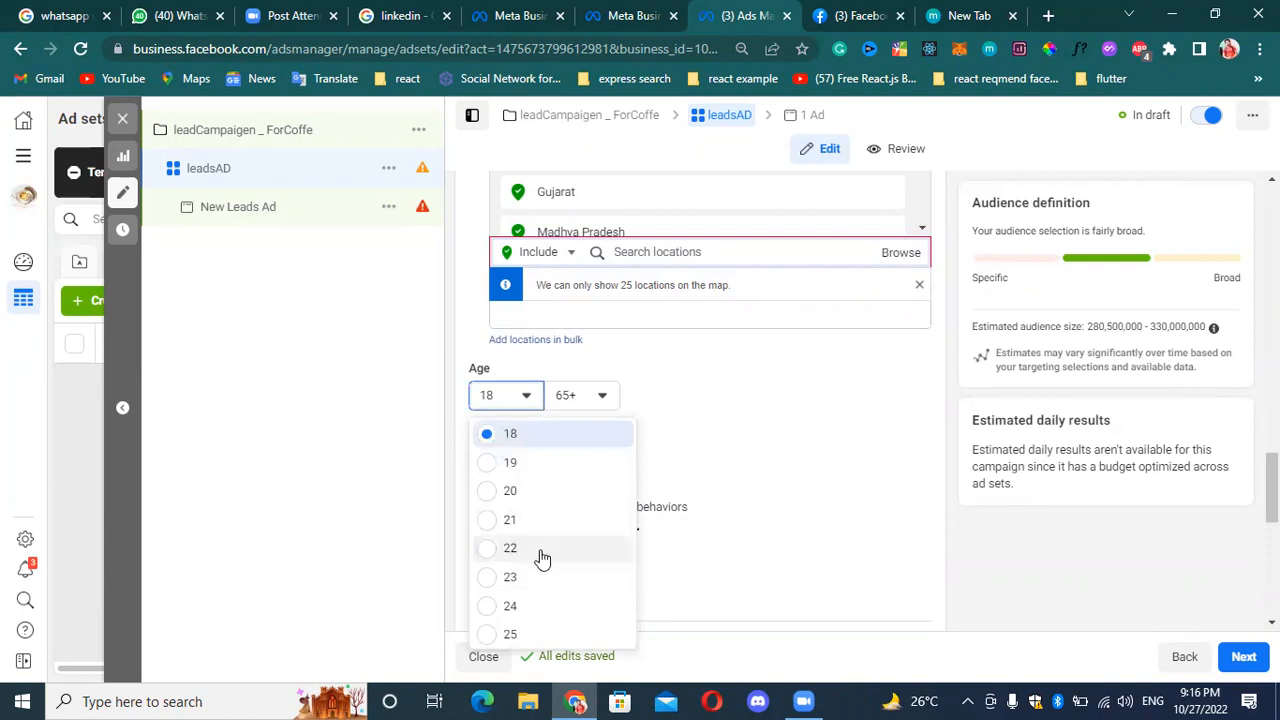
pyautogui.scroll(-1, 512, 549)
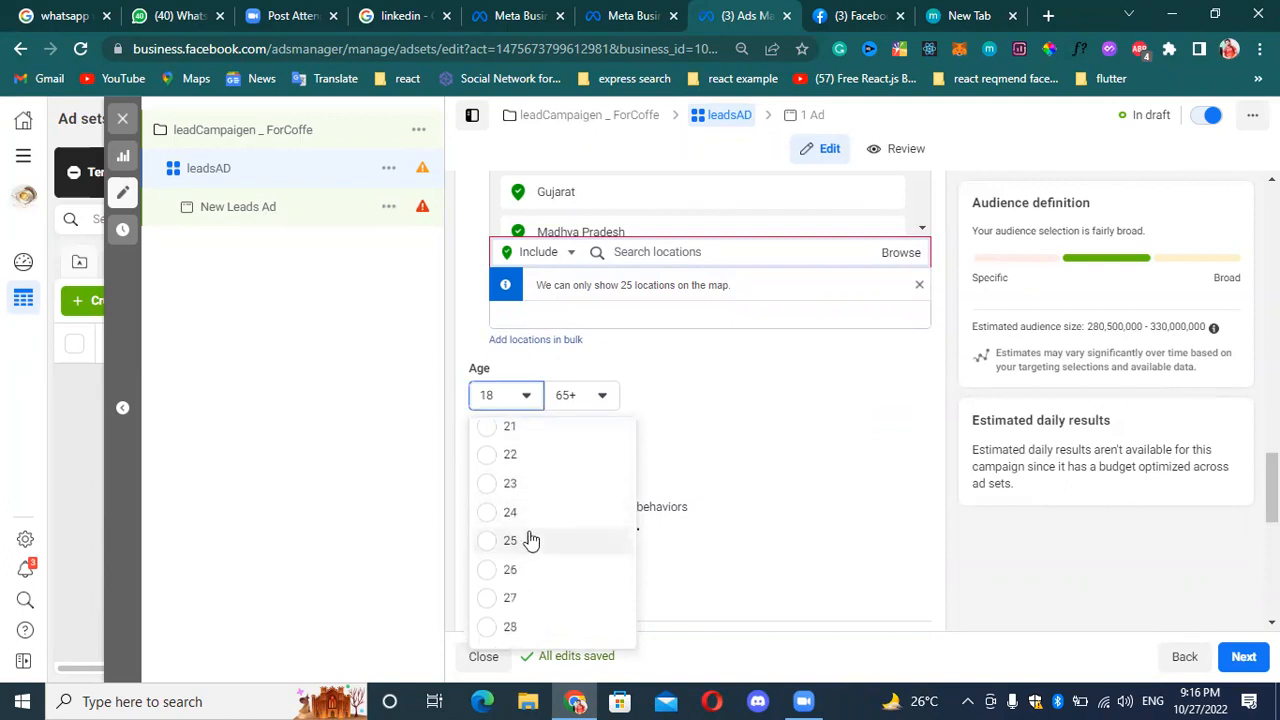
pyautogui.click(515, 440)
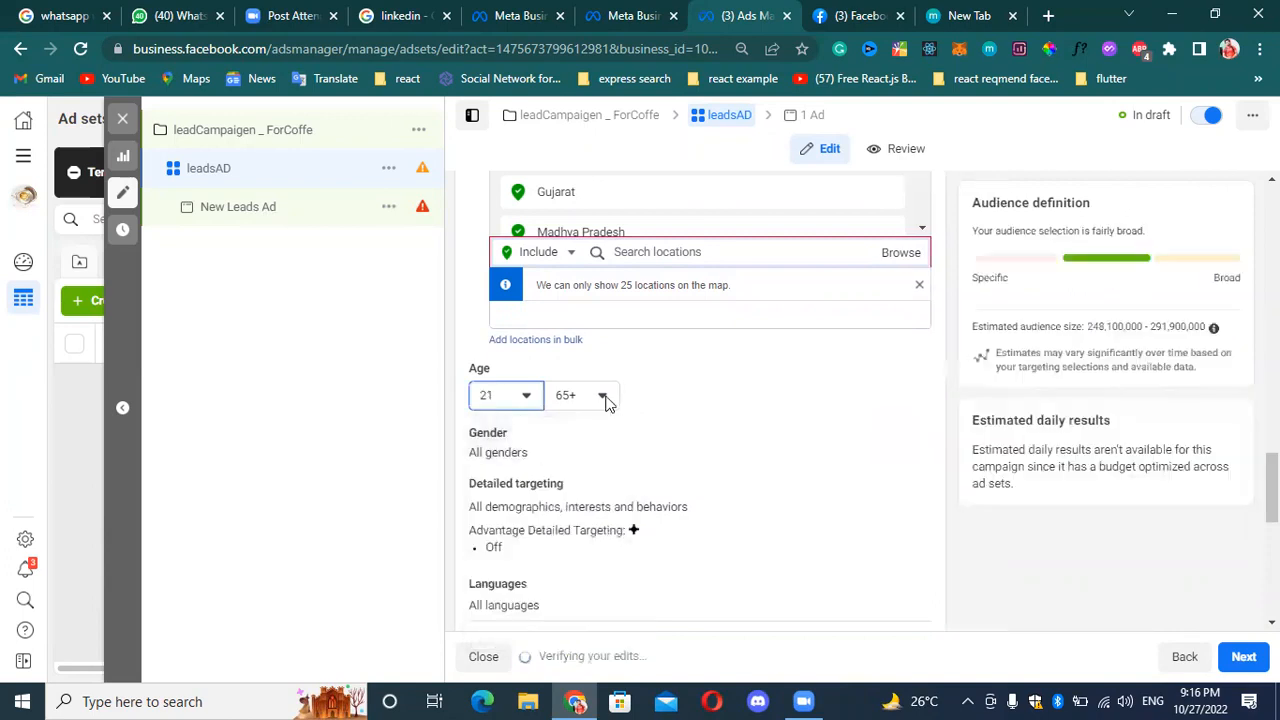
# Set the audience's maximum age to 45 and its minimum age to 18.
pyautogui.click(600, 396)
pyautogui.scroll(3, 617, 560)
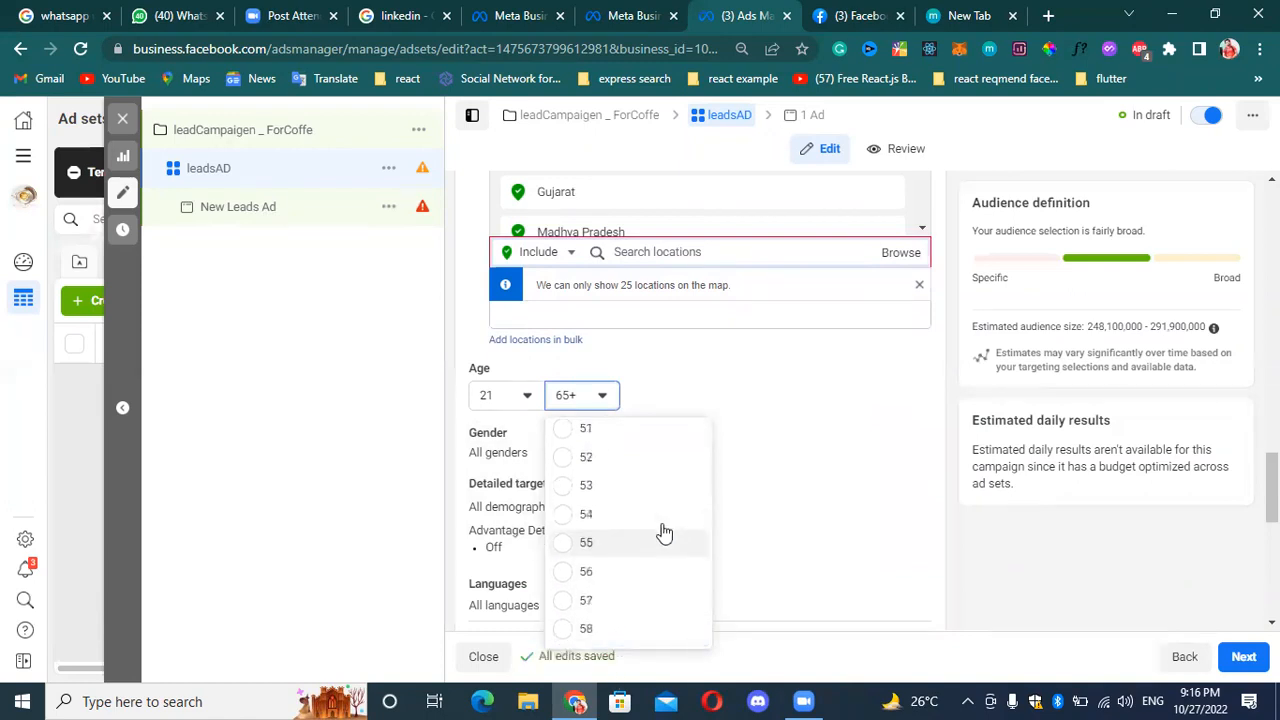
pyautogui.scroll(2, 590, 505)
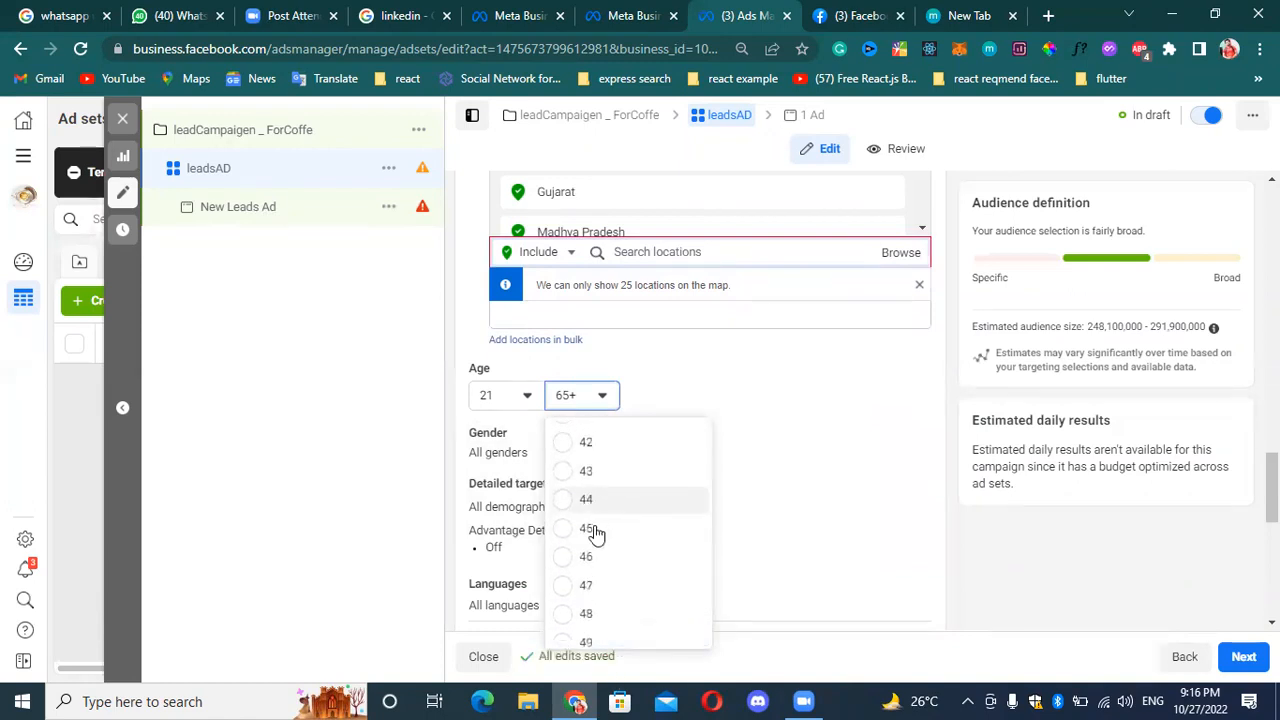
pyautogui.click(584, 526)
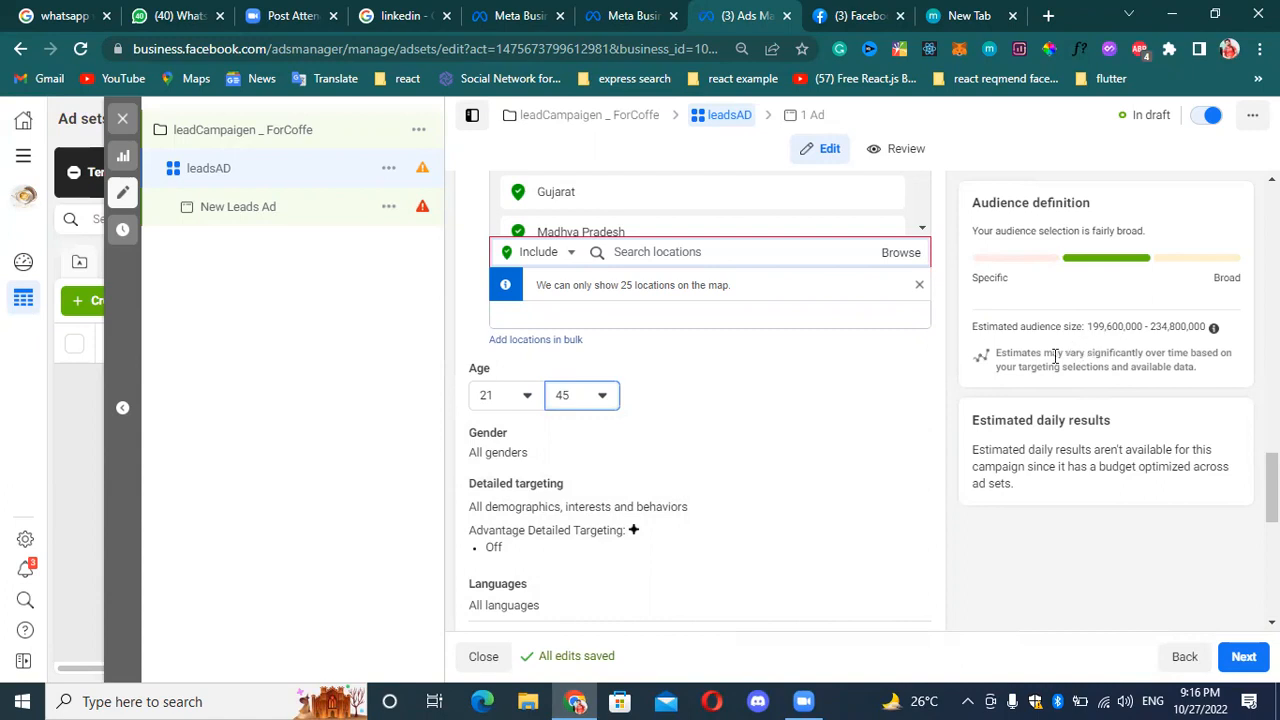
pyautogui.click(520, 395)
pyautogui.click(527, 440)
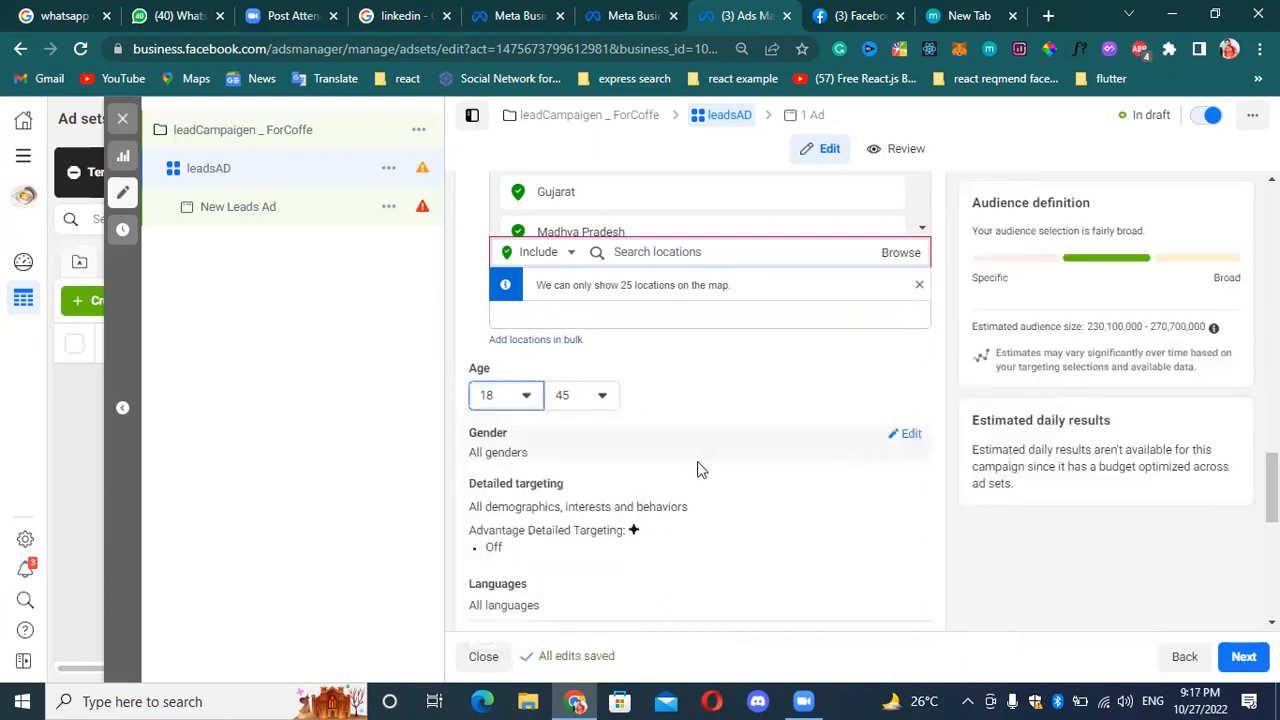
pyautogui.click(603, 399)
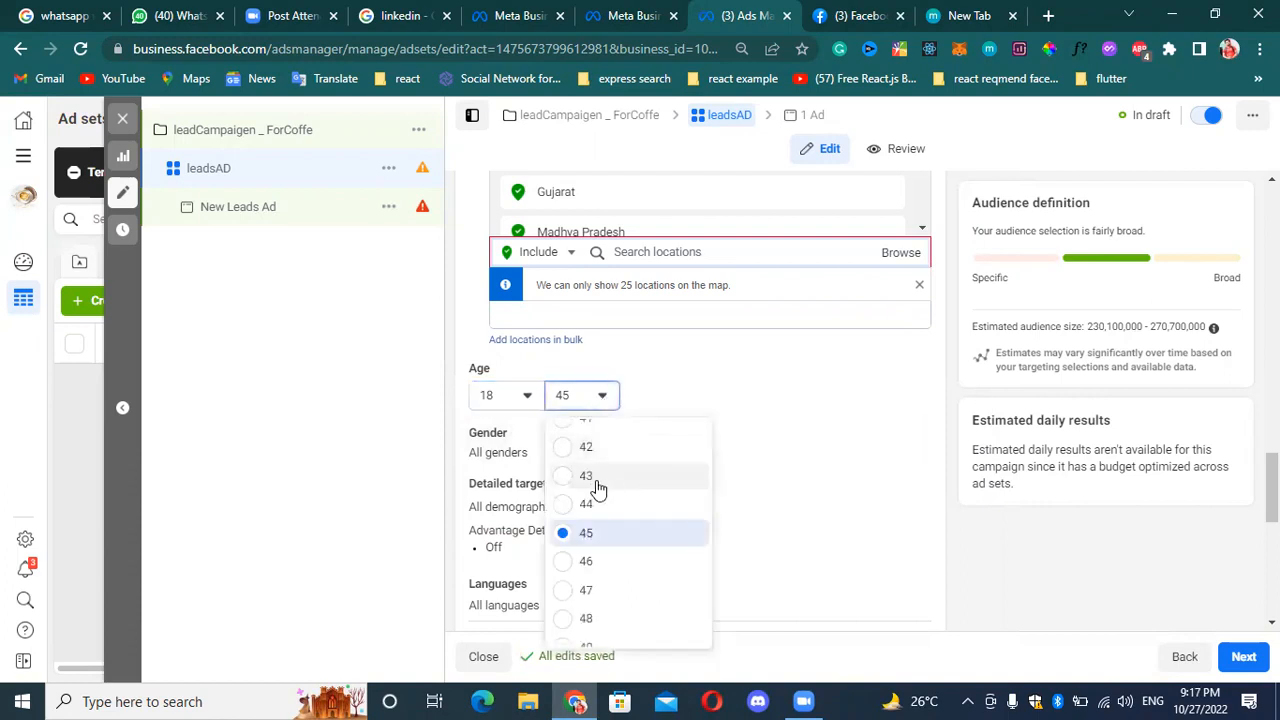
pyautogui.click(611, 534)
# Try Women and Men as the audience gender to compare the estimated audience sizes, and return the selection to All.
pyautogui.scroll(-1, 640, 460)
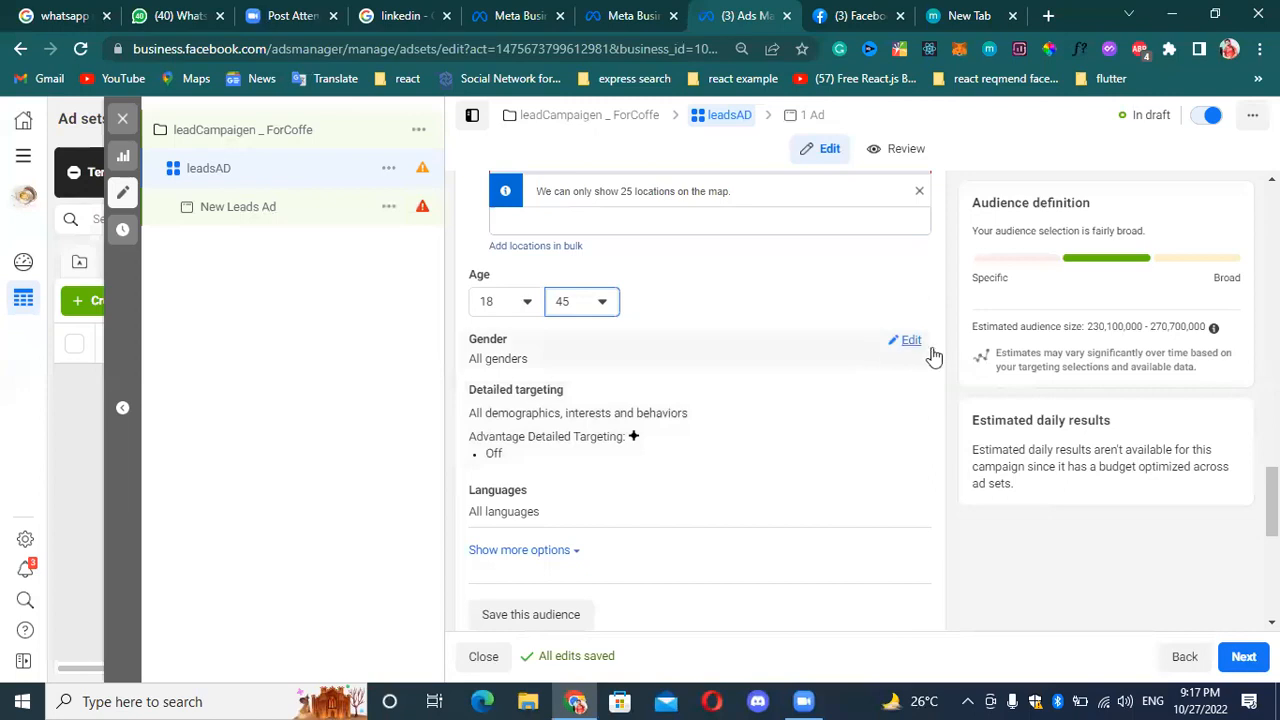
pyautogui.click(907, 340)
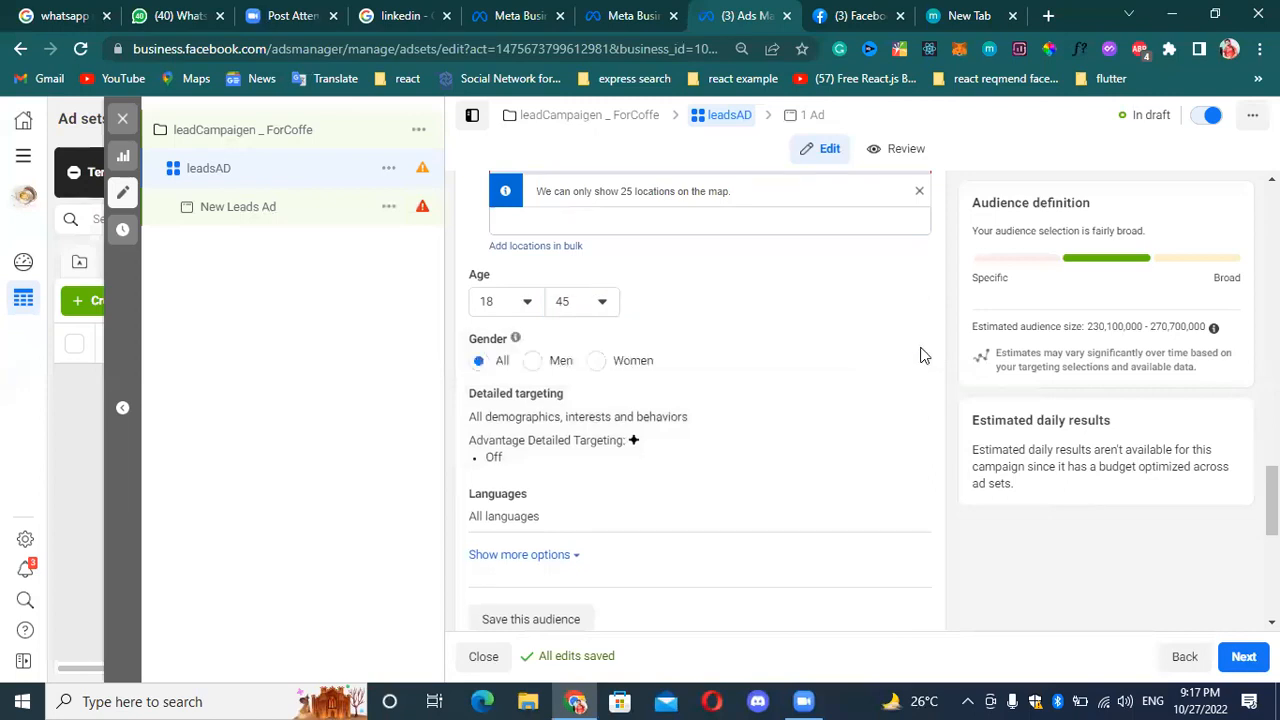
pyautogui.click(595, 364)
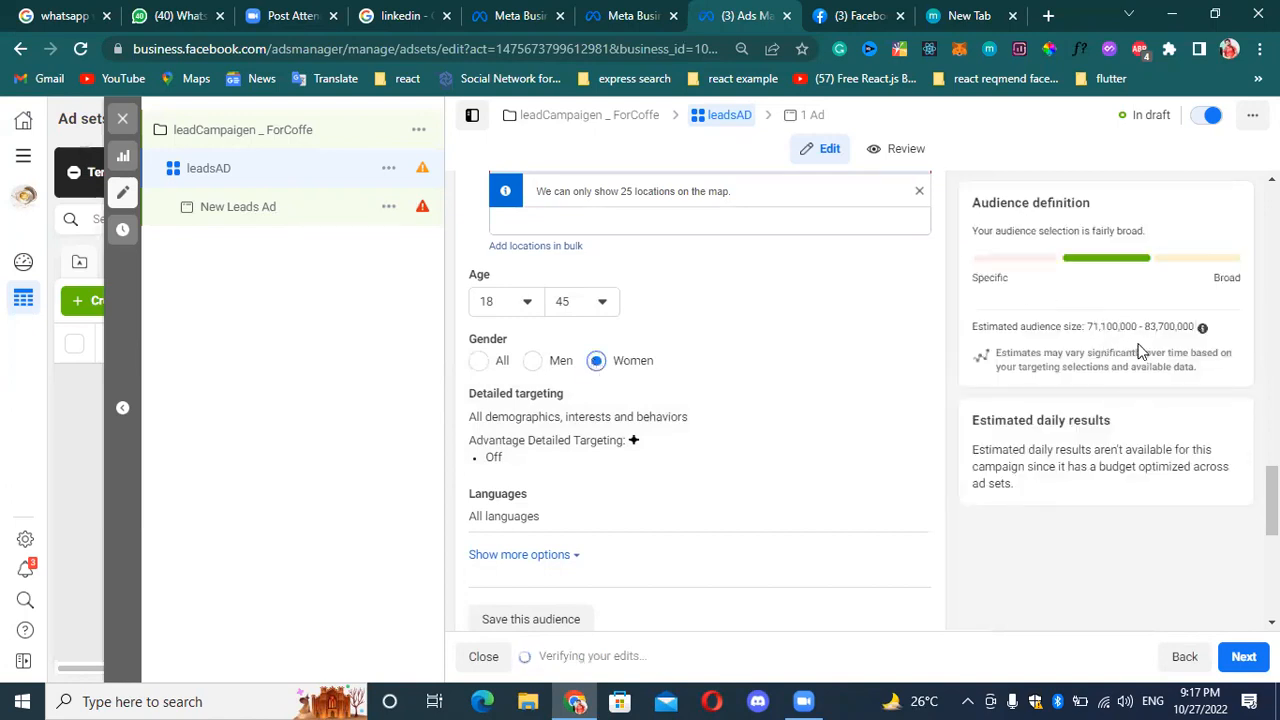
pyautogui.click(532, 363)
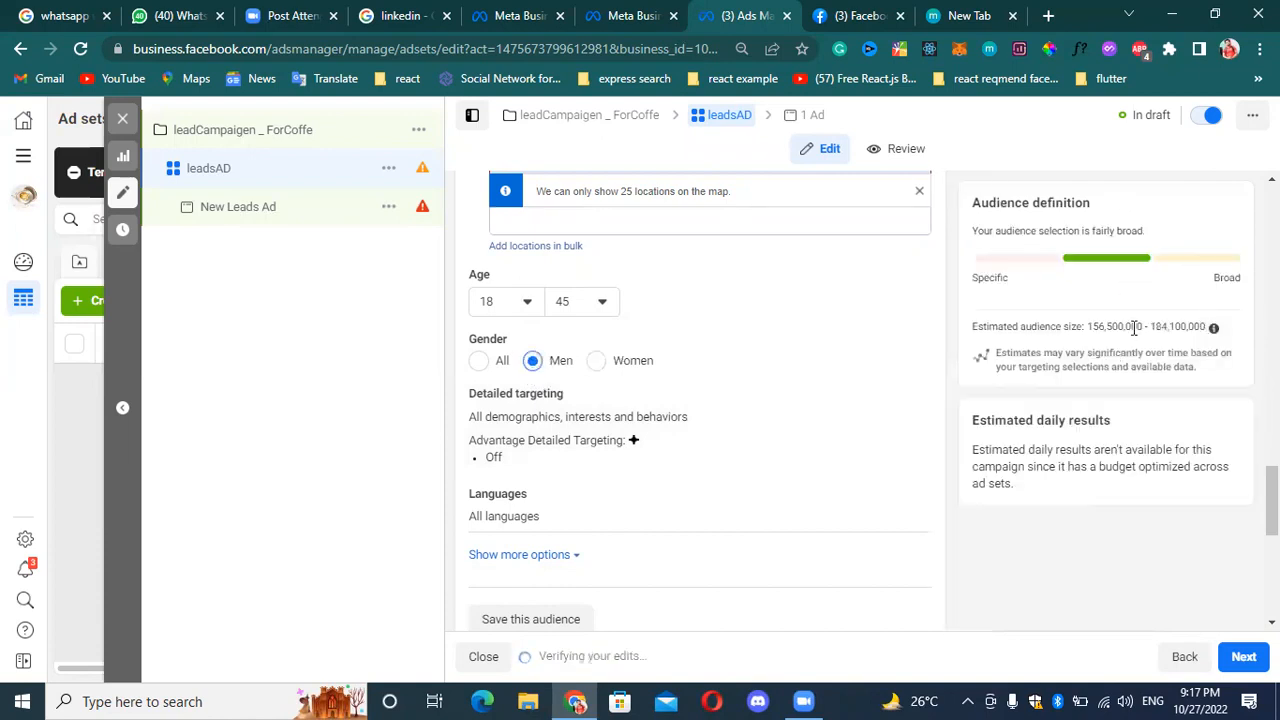
pyautogui.click(480, 362)
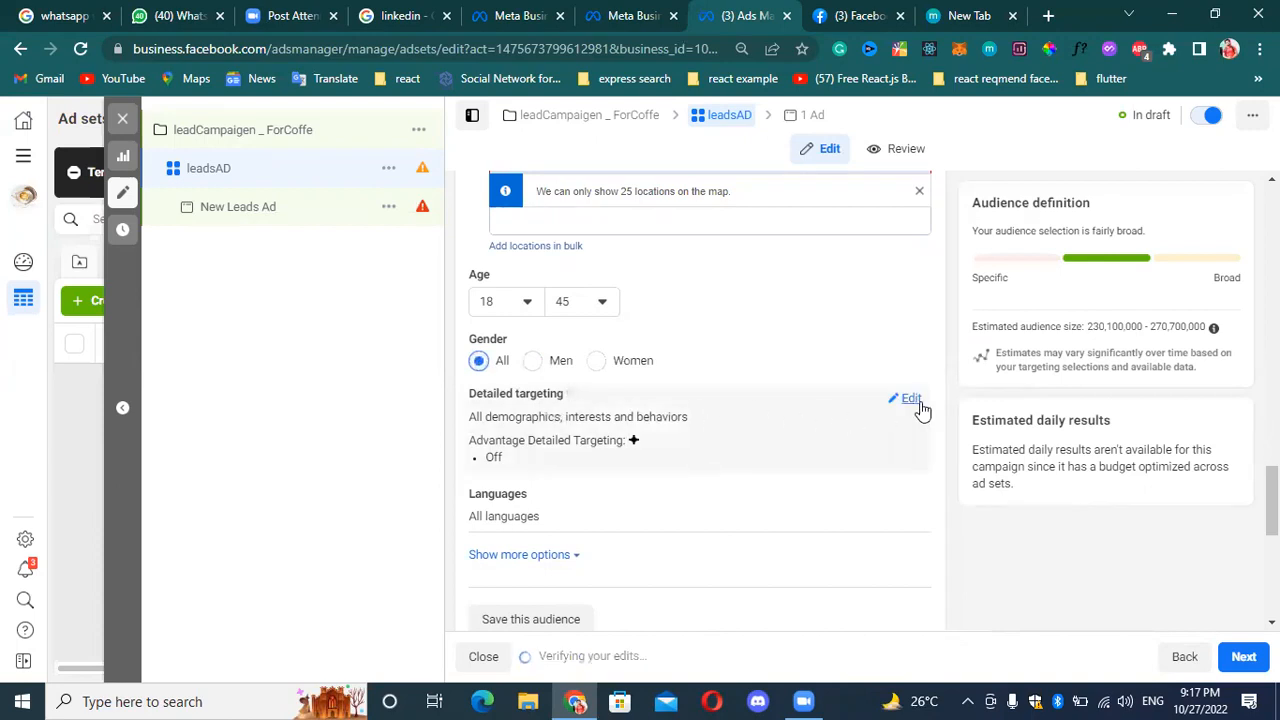
# Open the detailed targeting for editing, search its demographics, interests and behaviors for "pny", and clear the search.
pyautogui.click(910, 400)
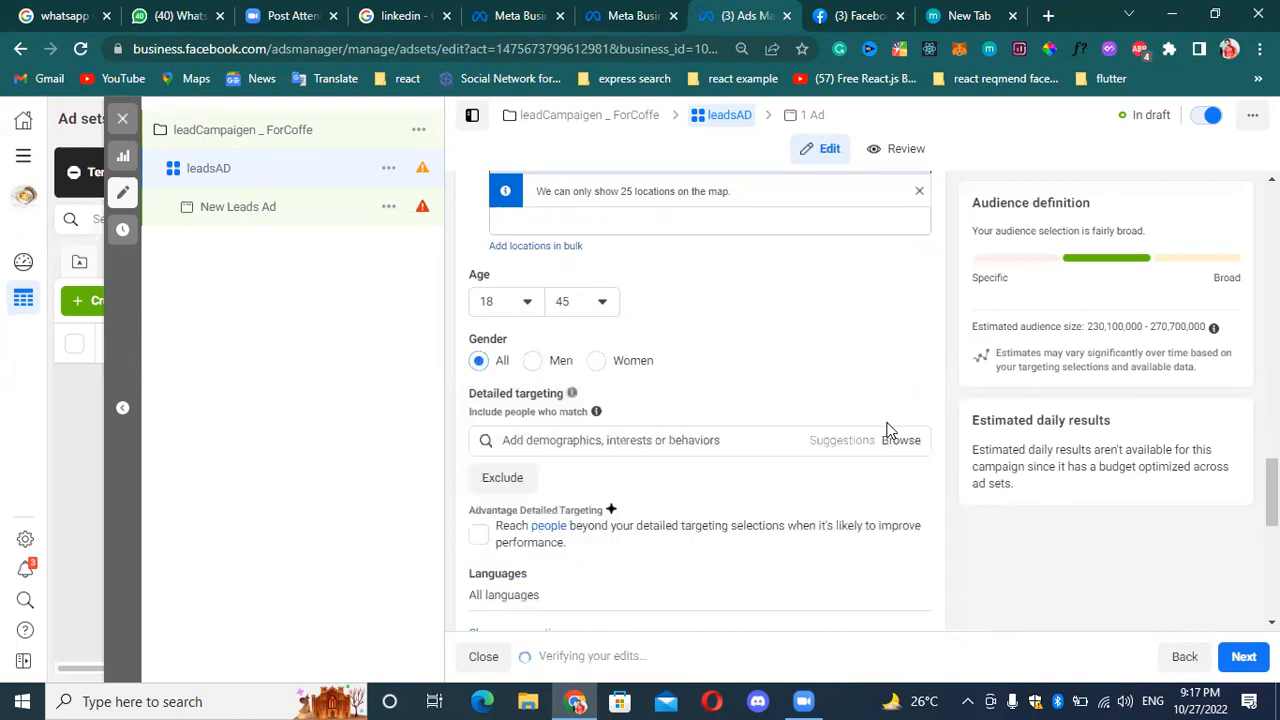
pyautogui.click(736, 438)
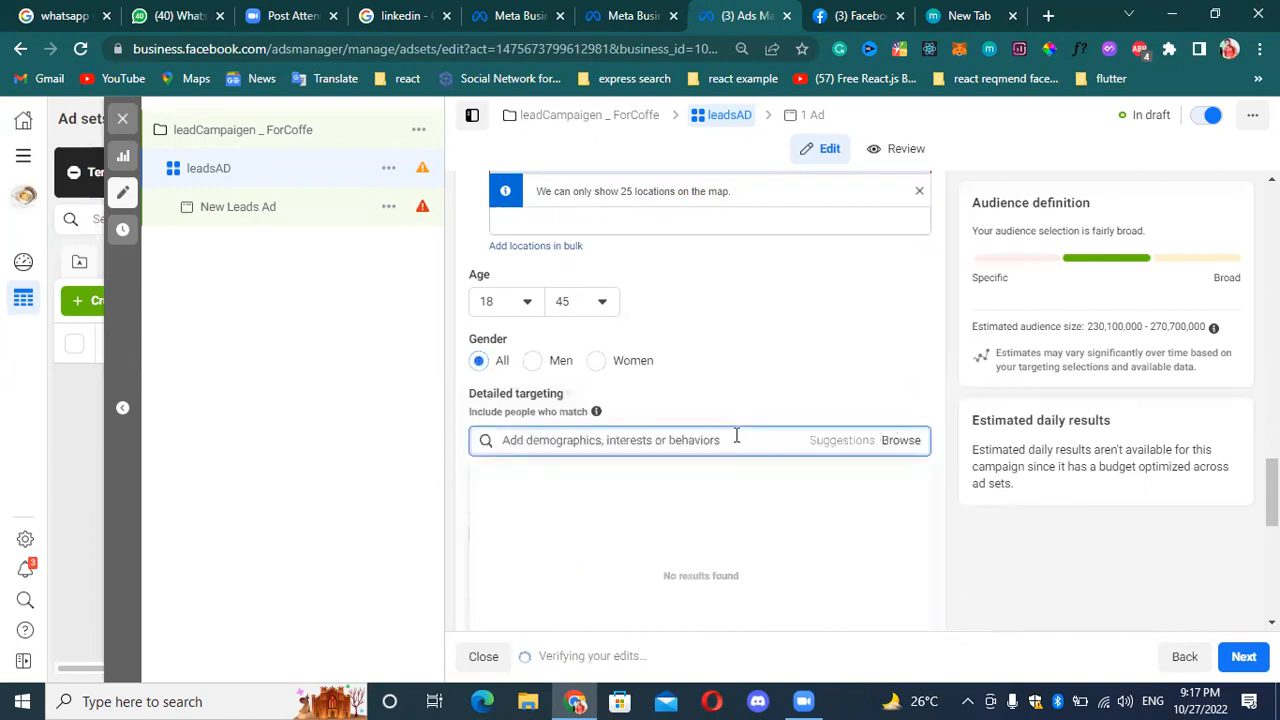
pyautogui.write('pny')
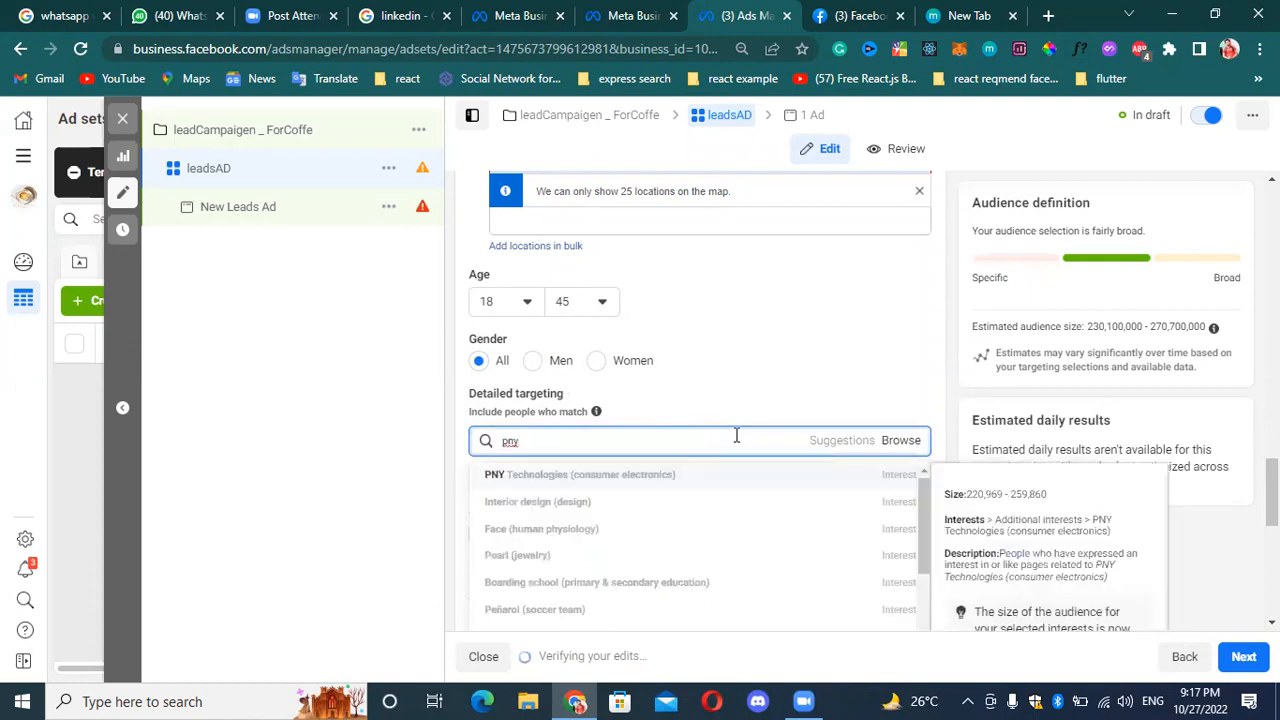
pyautogui.press('BackSpace')
pyautogui.press('BackSpace')
pyautogui.press('BackSpace')
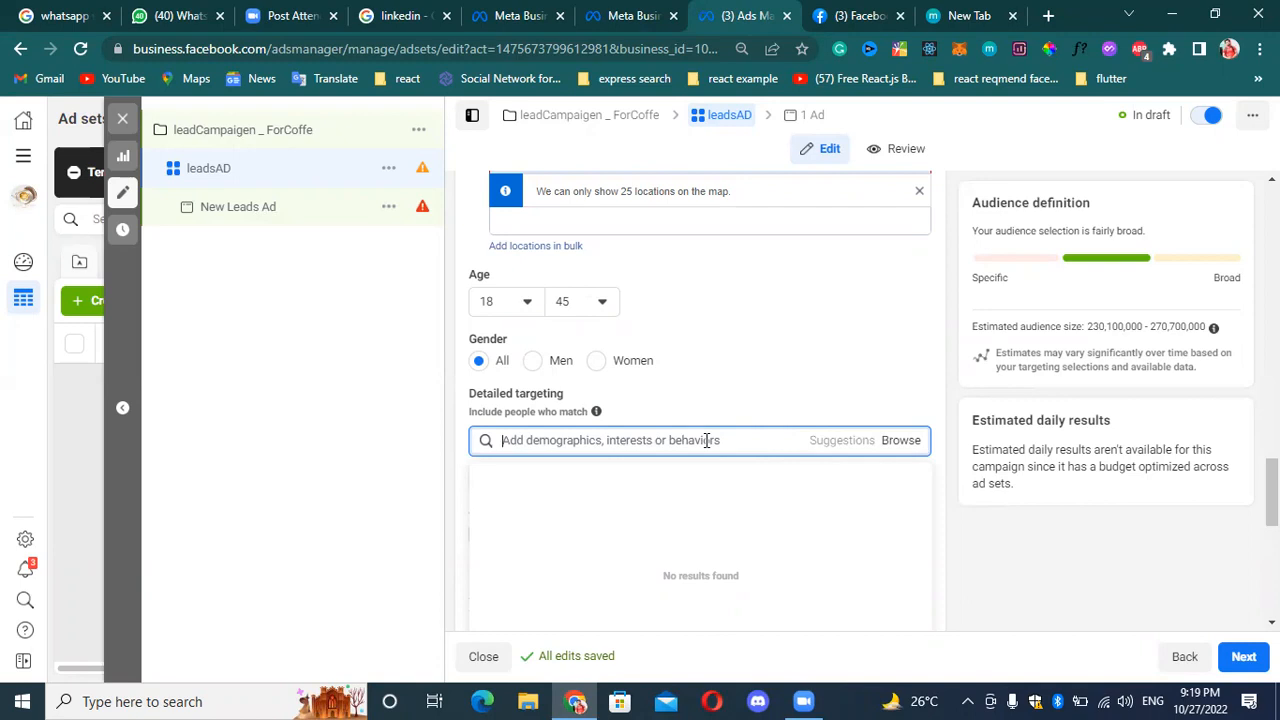
# Search the detailed targeting options for "pnytranings" and clear the search text.
pyautogui.write('pm')
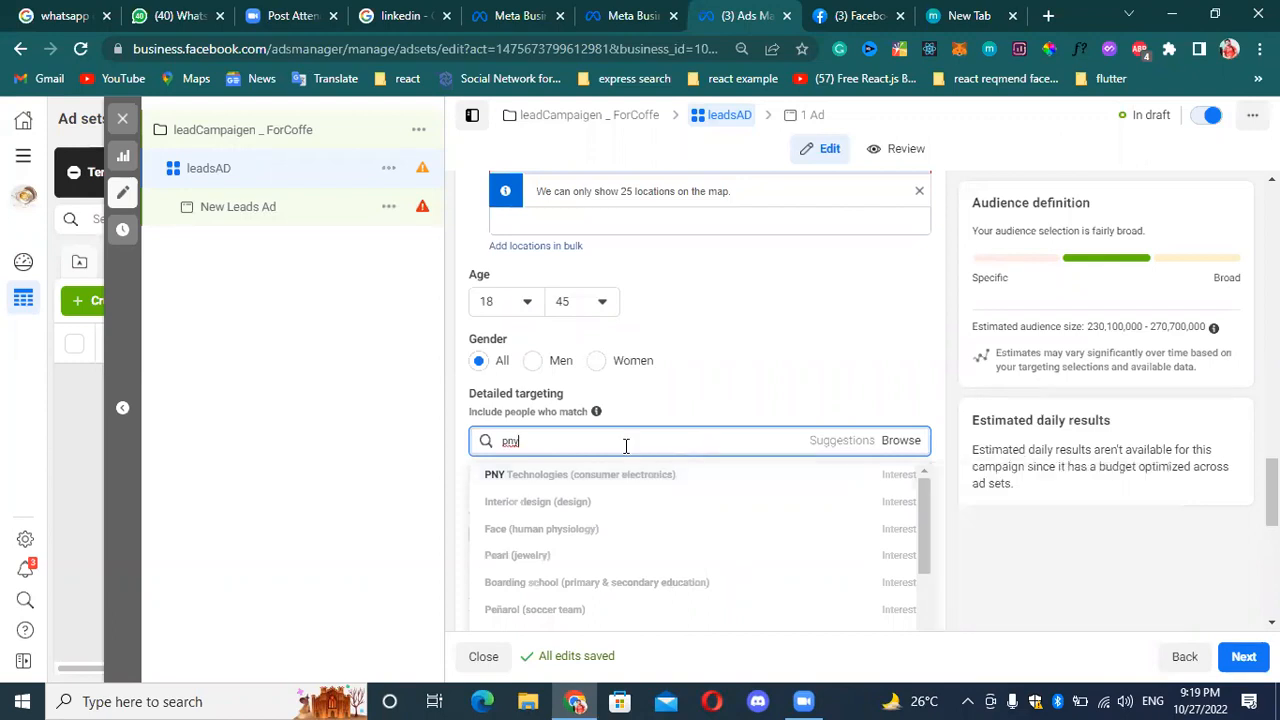
pyautogui.write('ytra')
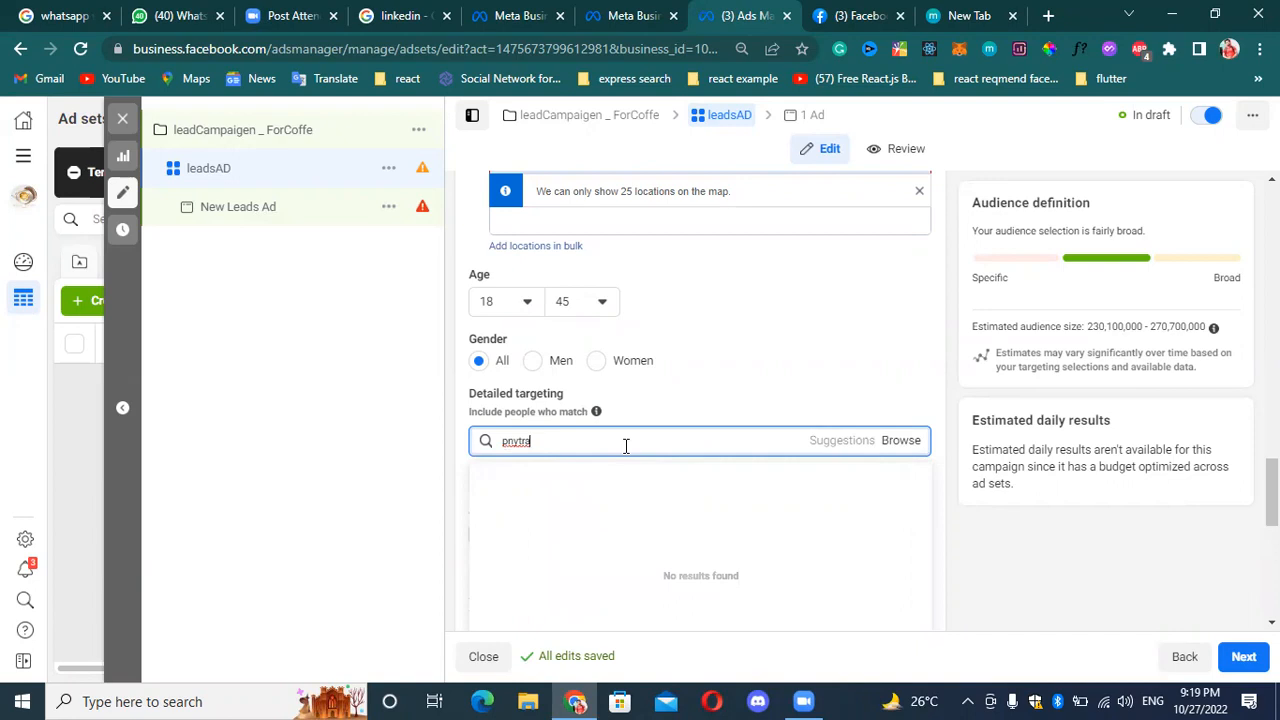
pyautogui.write('nings')
pyautogui.press('Left')
pyautogui.press('Left')
pyautogui.press('Left')
pyautogui.press('Left')
pyautogui.press('Left')
pyautogui.press('Left')
pyautogui.press('Left')
pyautogui.press('Right')
pyautogui.press('Right')
pyautogui.press('Right')
pyautogui.press('Right')
pyautogui.press('Right')
pyautogui.press('Right')
pyautogui.press('Left')
pyautogui.press('Left')
pyautogui.press('Left')
pyautogui.press('Left')
pyautogui.press('Left')
pyautogui.press('BackSpace')
pyautogui.press('Left')
pyautogui.hotkey('ctrl', 'a')
pyautogui.press('BackSpace')
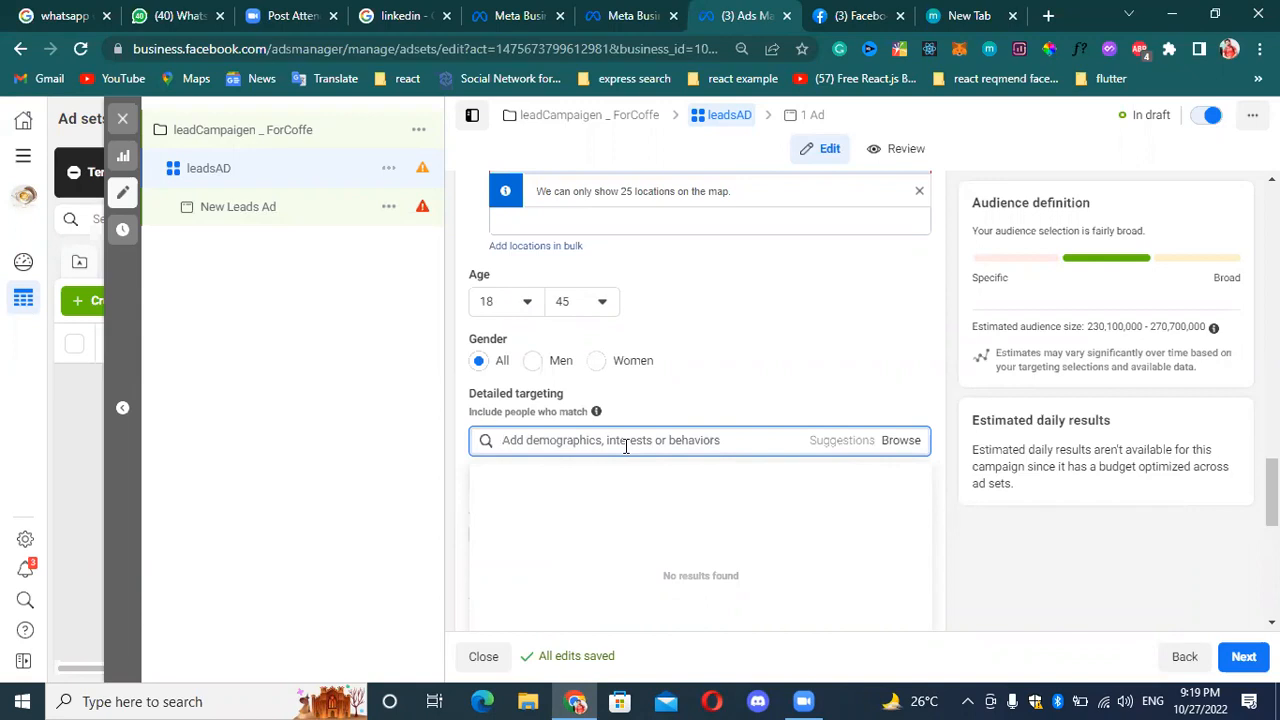
# Search the detailed targeting options for "teps".
pyautogui.write('teps')
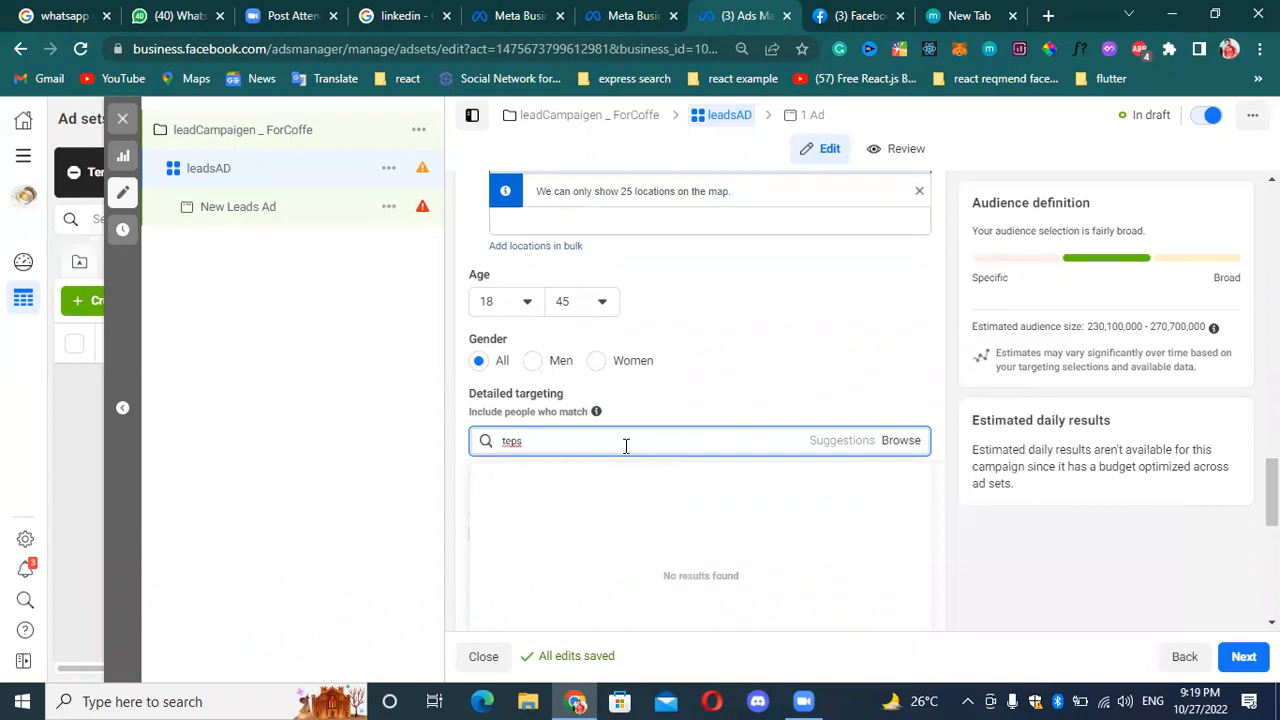
pyautogui.rightClick(614, 449)
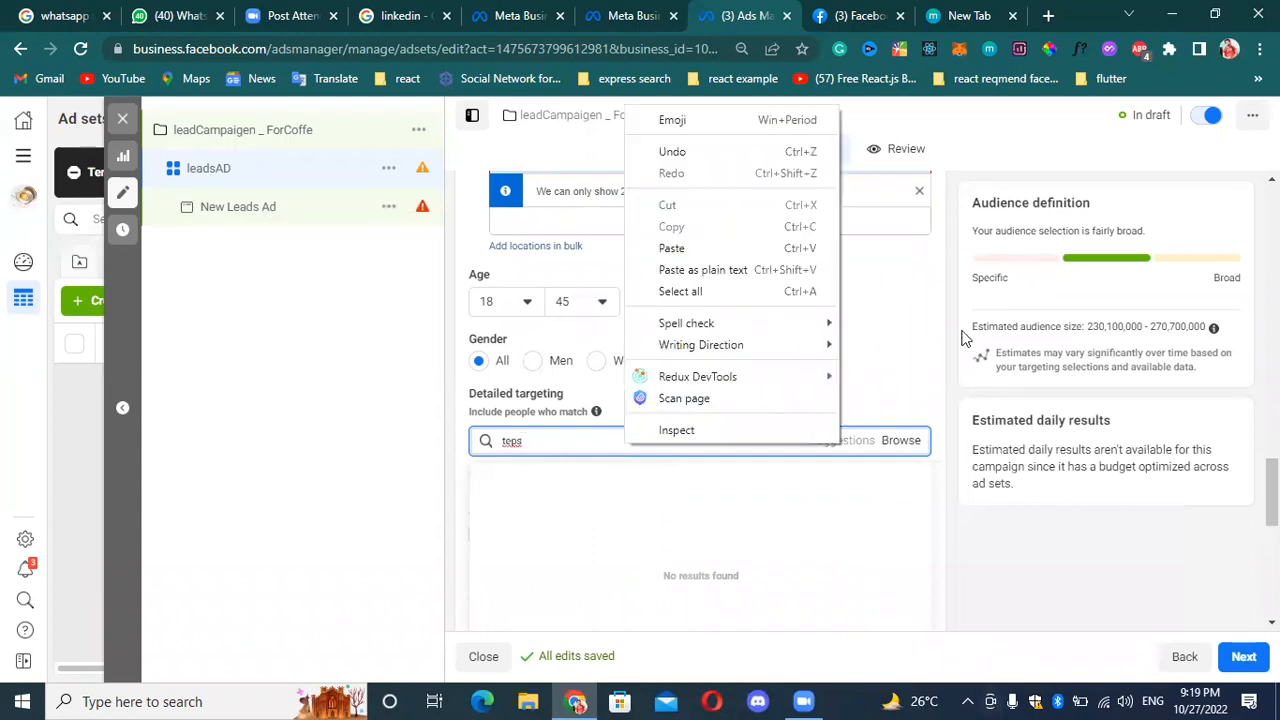
# Browse the Demographics targeting categories, examining the Education subcategories and the household income options under Financial.
pyautogui.click(894, 449)
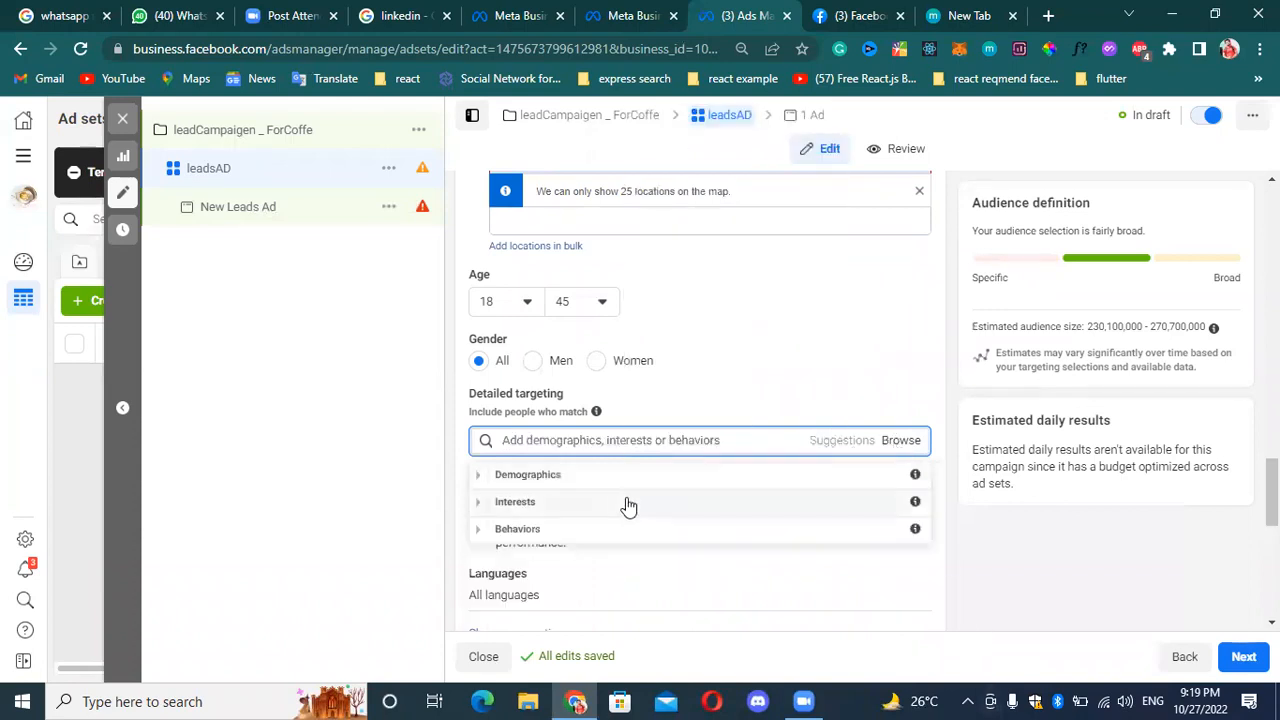
pyautogui.click(615, 477)
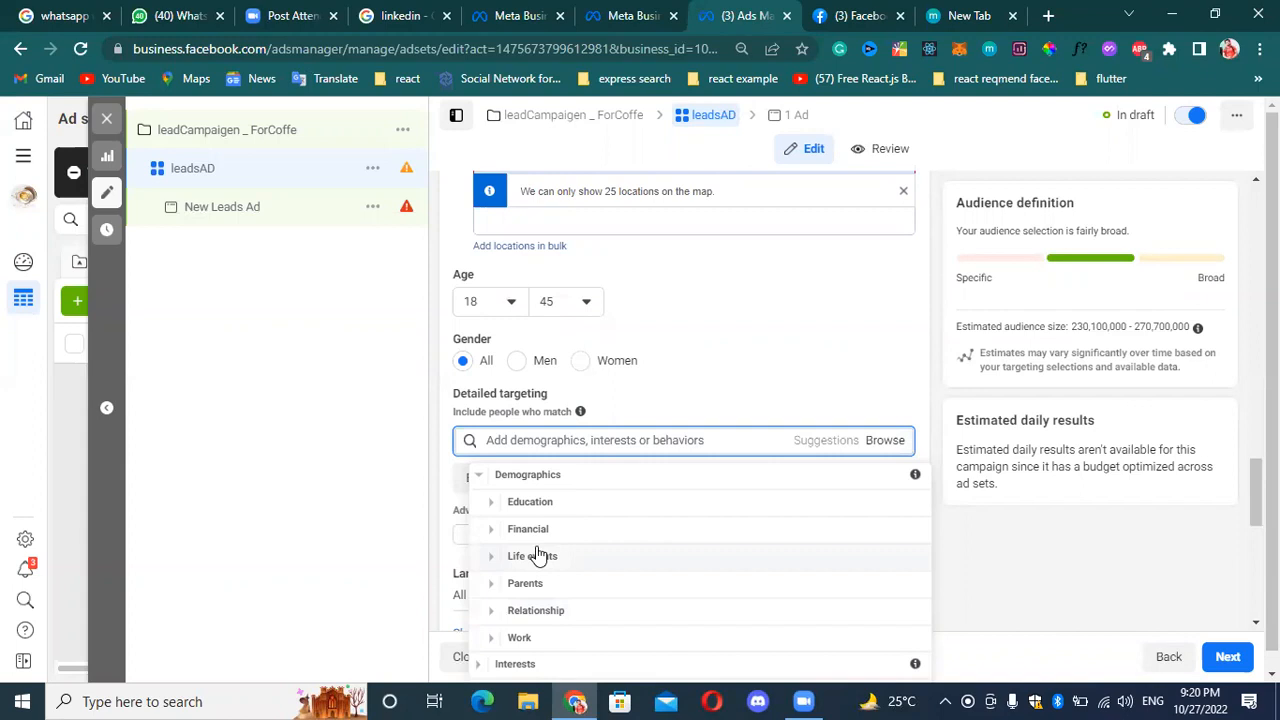
pyautogui.click(495, 510)
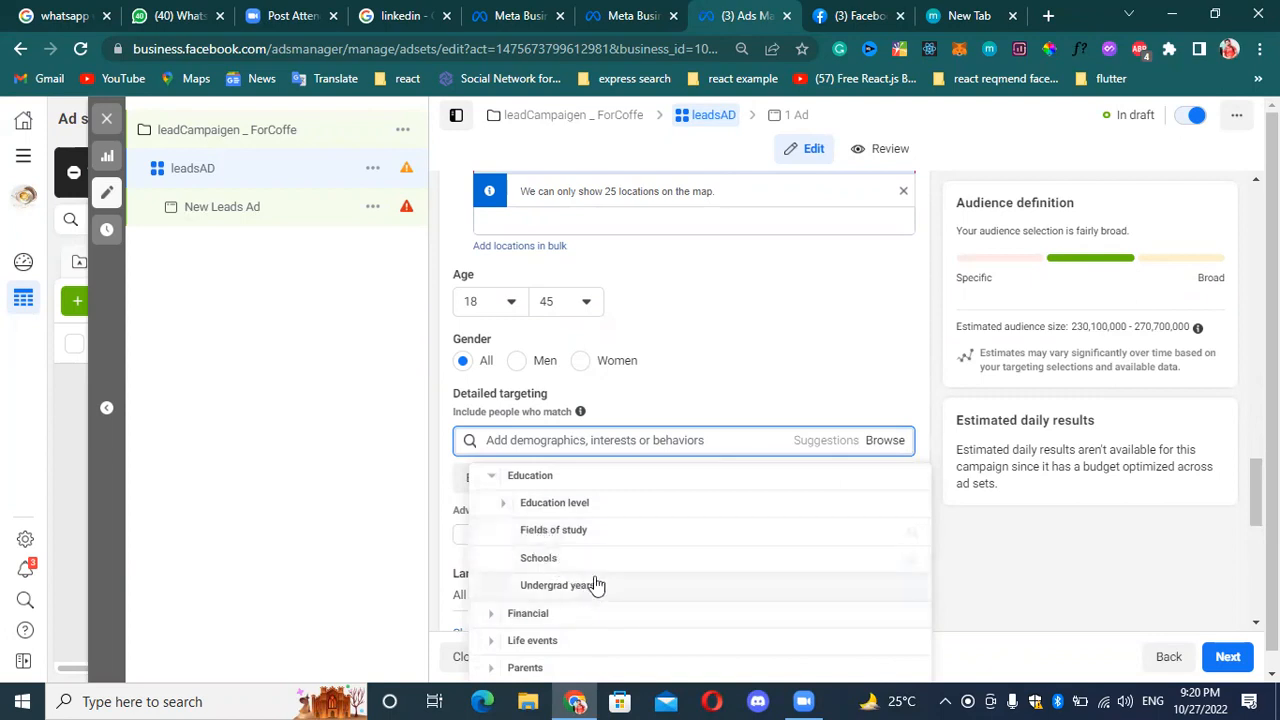
pyautogui.click(491, 614)
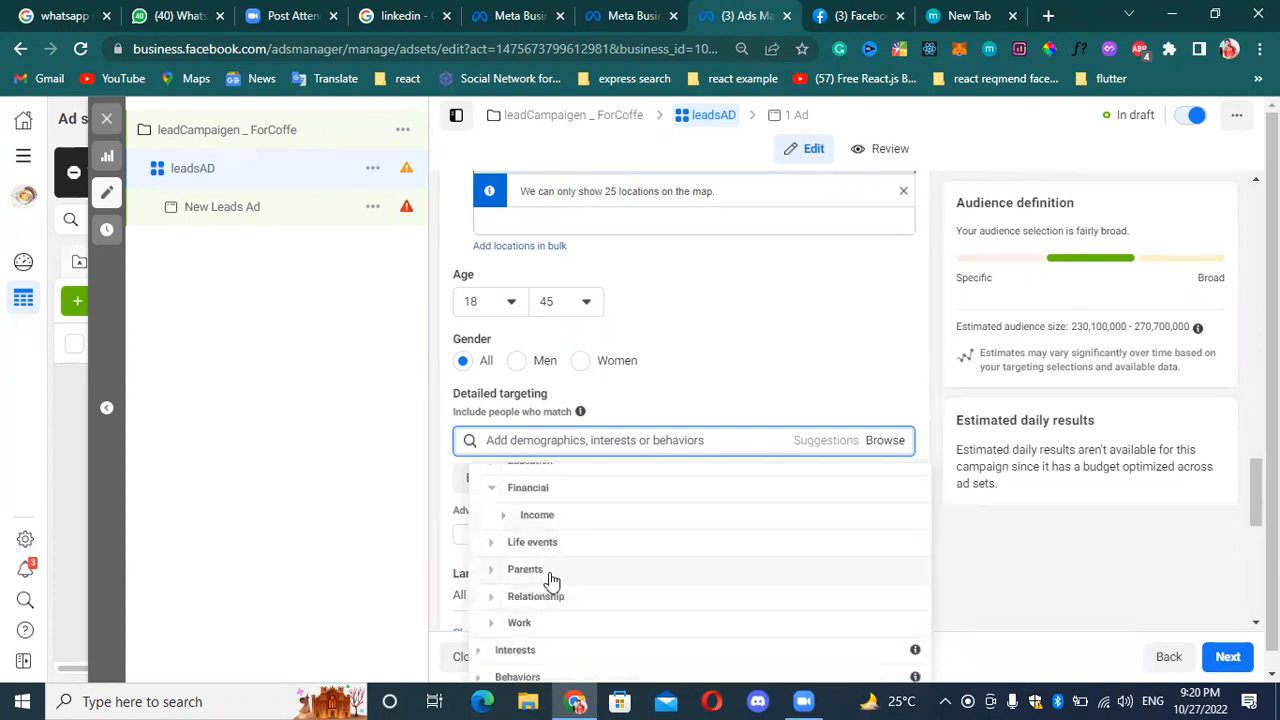
pyautogui.scroll(-1, 541, 602)
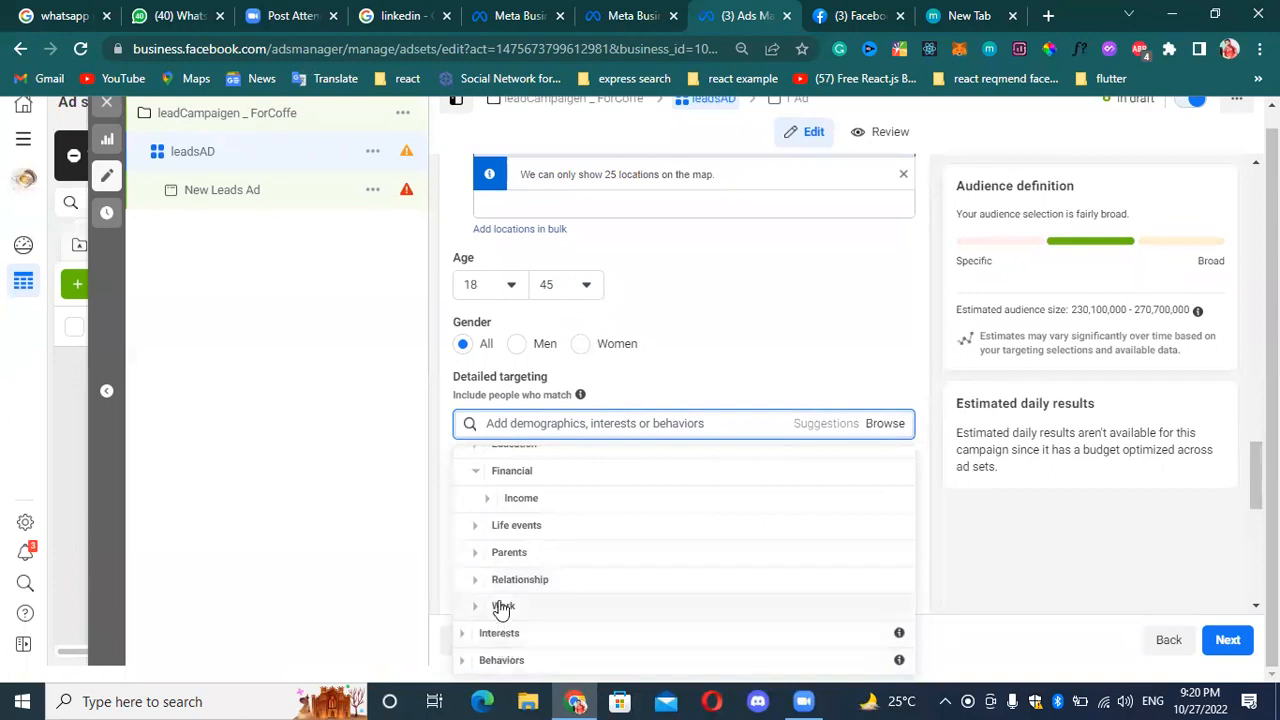
pyautogui.scroll(1, 533, 562)
pyautogui.click(486, 540)
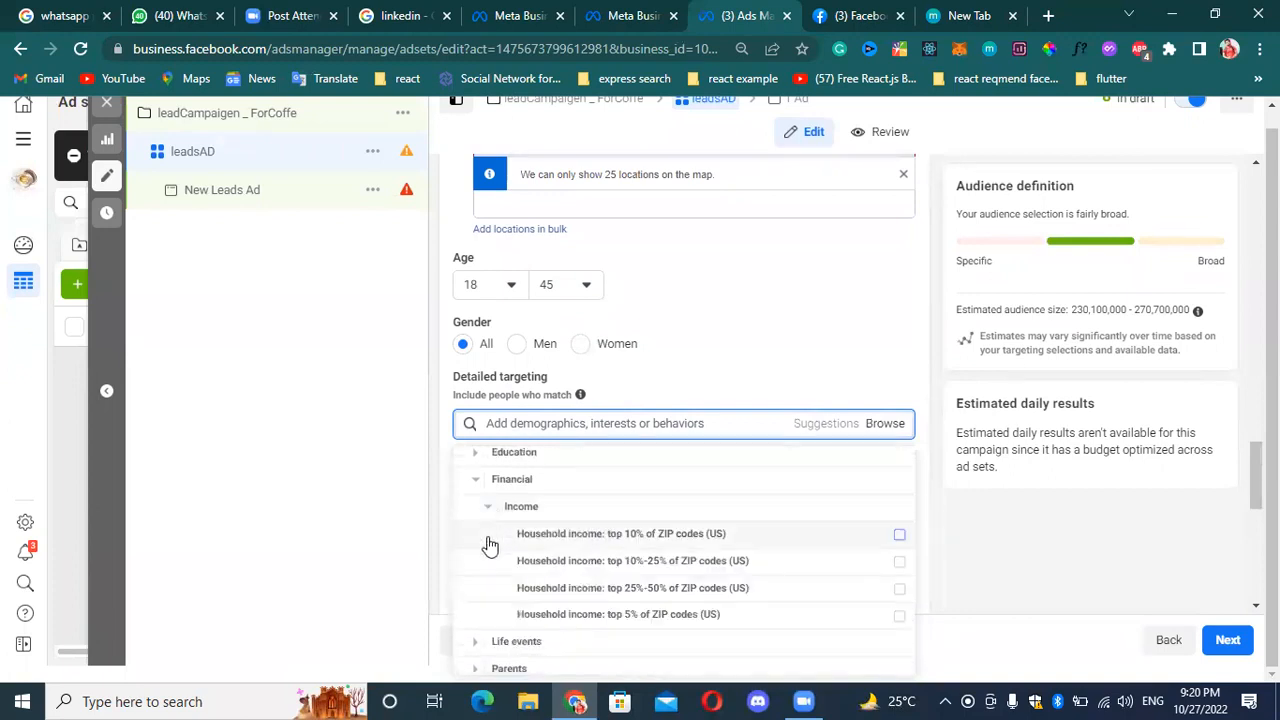
pyautogui.scroll(-1, 489, 520)
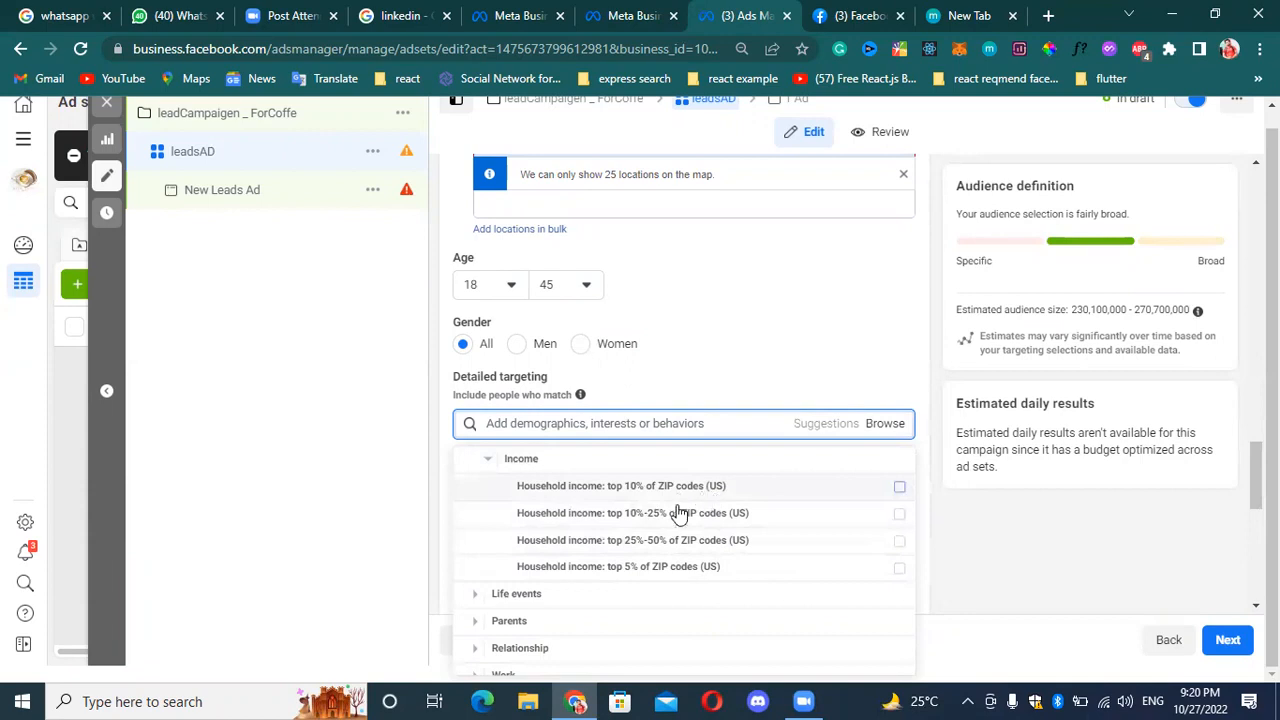
pyautogui.scroll(2, 620, 530)
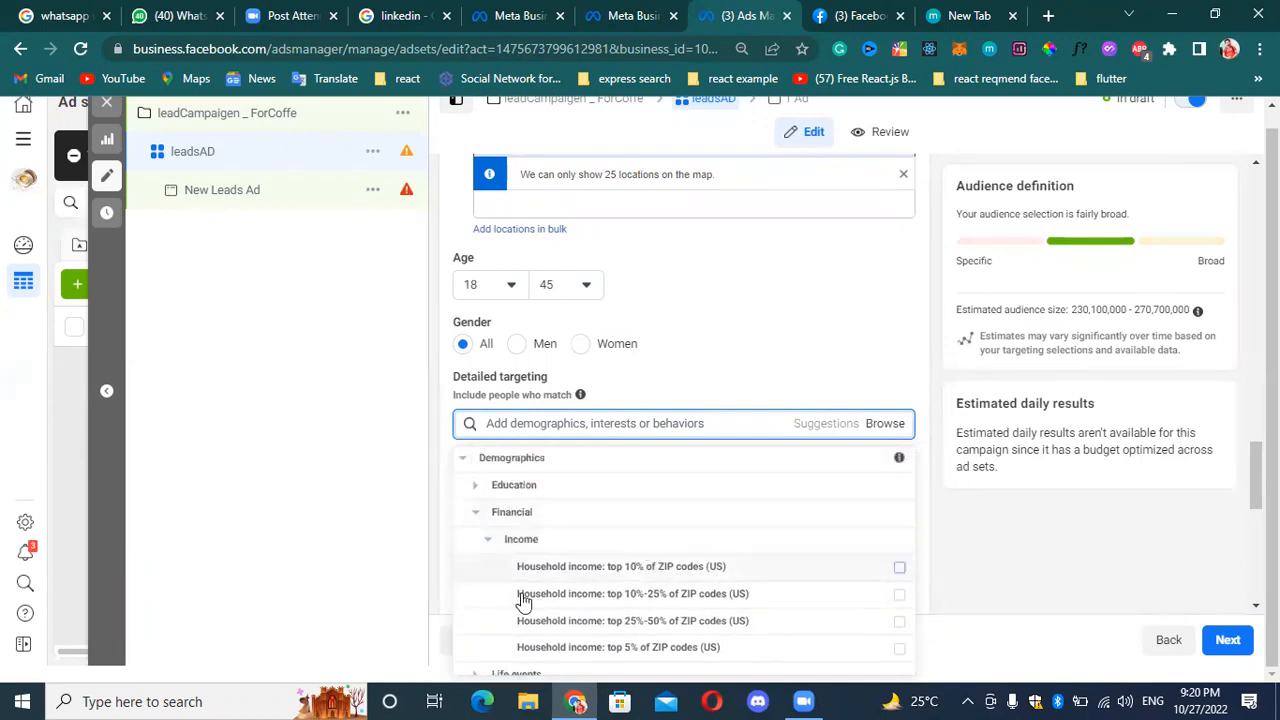
pyautogui.click(488, 539)
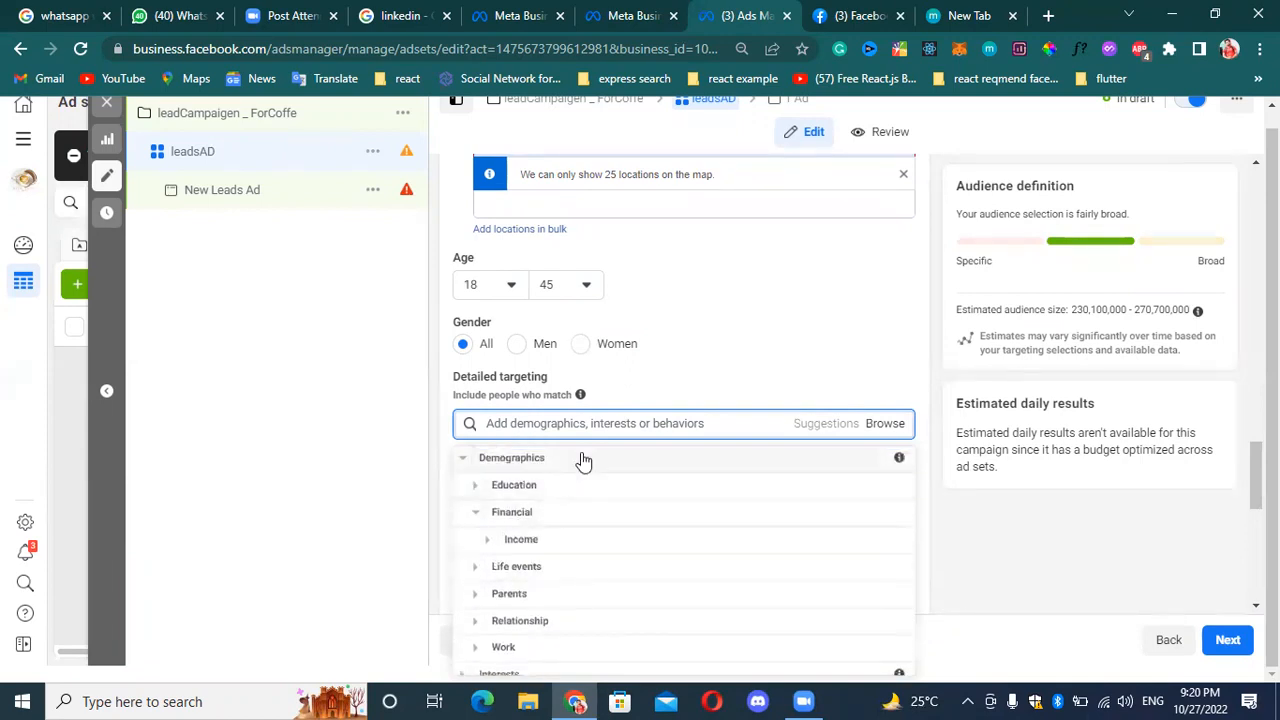
# Review the education levels offered under the Education demographics and collapse their list.
pyautogui.click(482, 488)
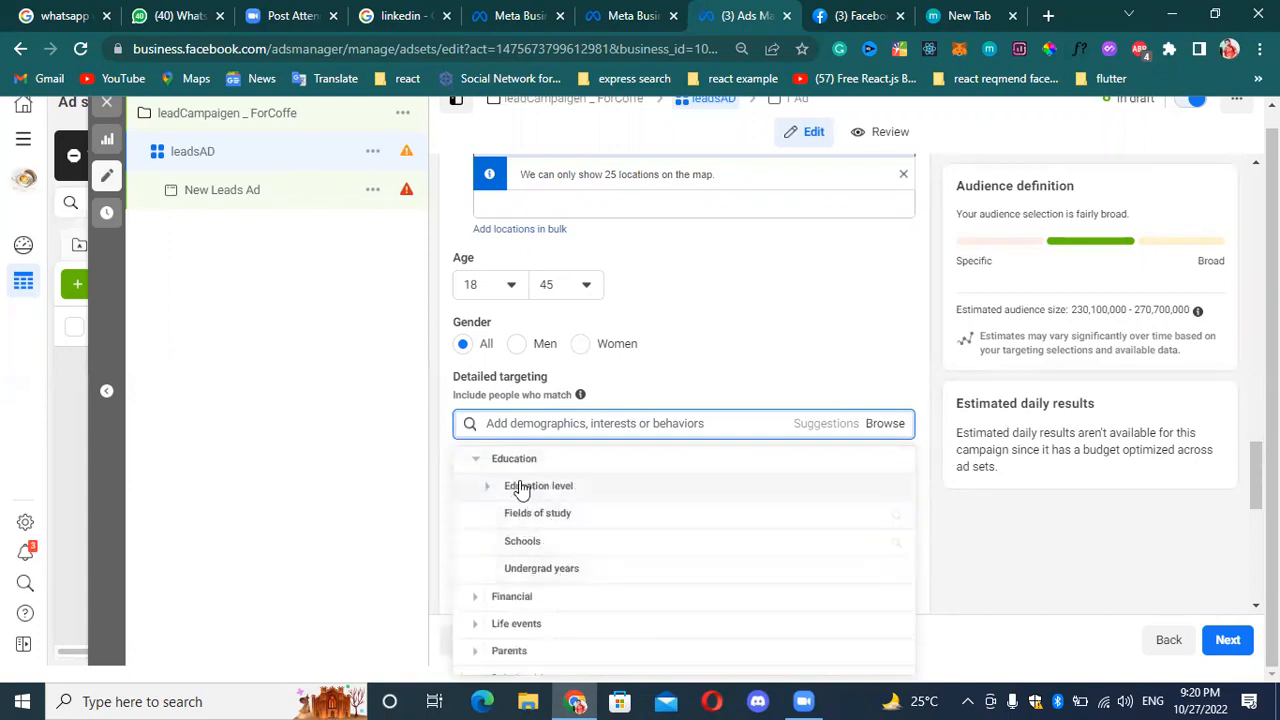
pyautogui.scroll(1, 528, 488)
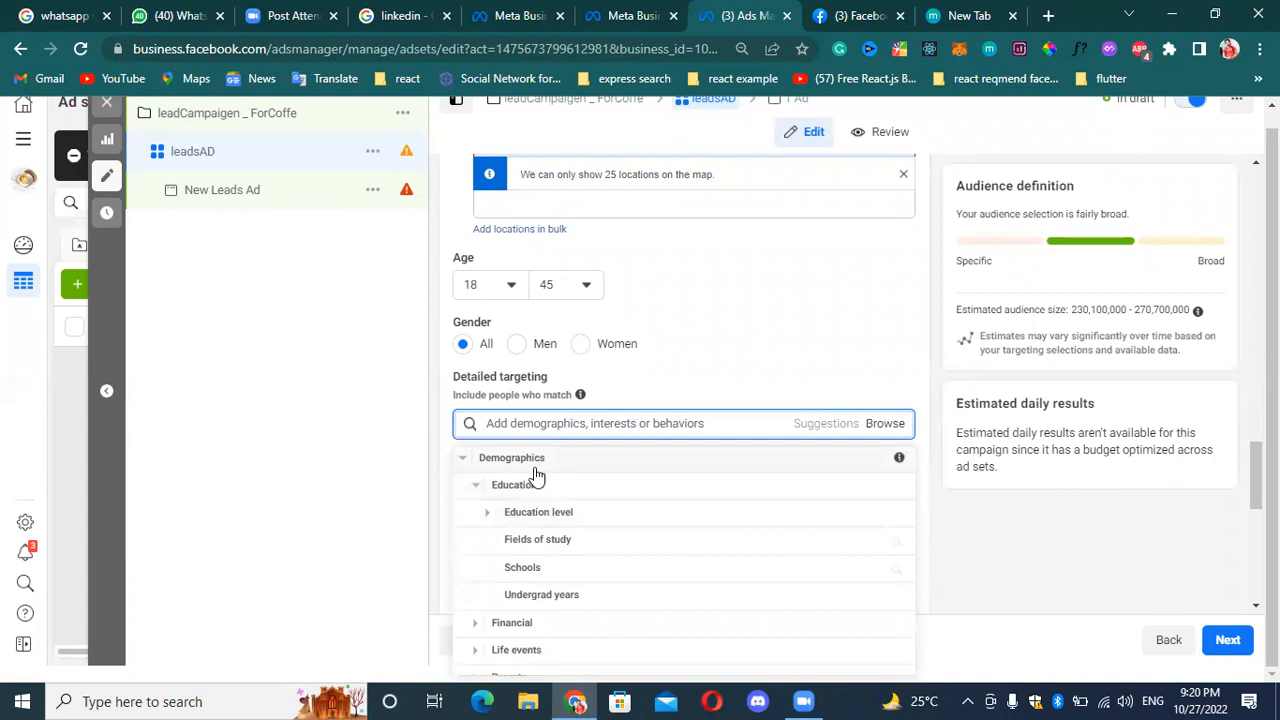
pyautogui.click(488, 512)
pyautogui.scroll(-3, 590, 505)
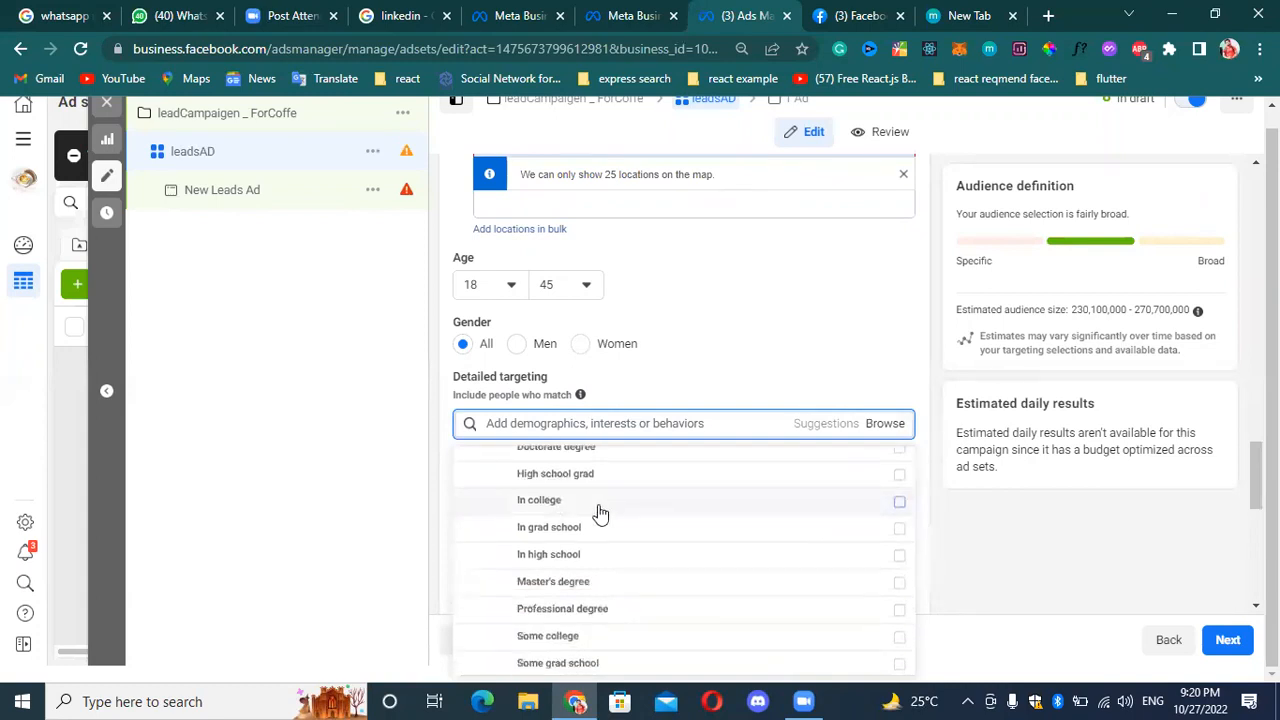
pyautogui.scroll(-1, 606, 514)
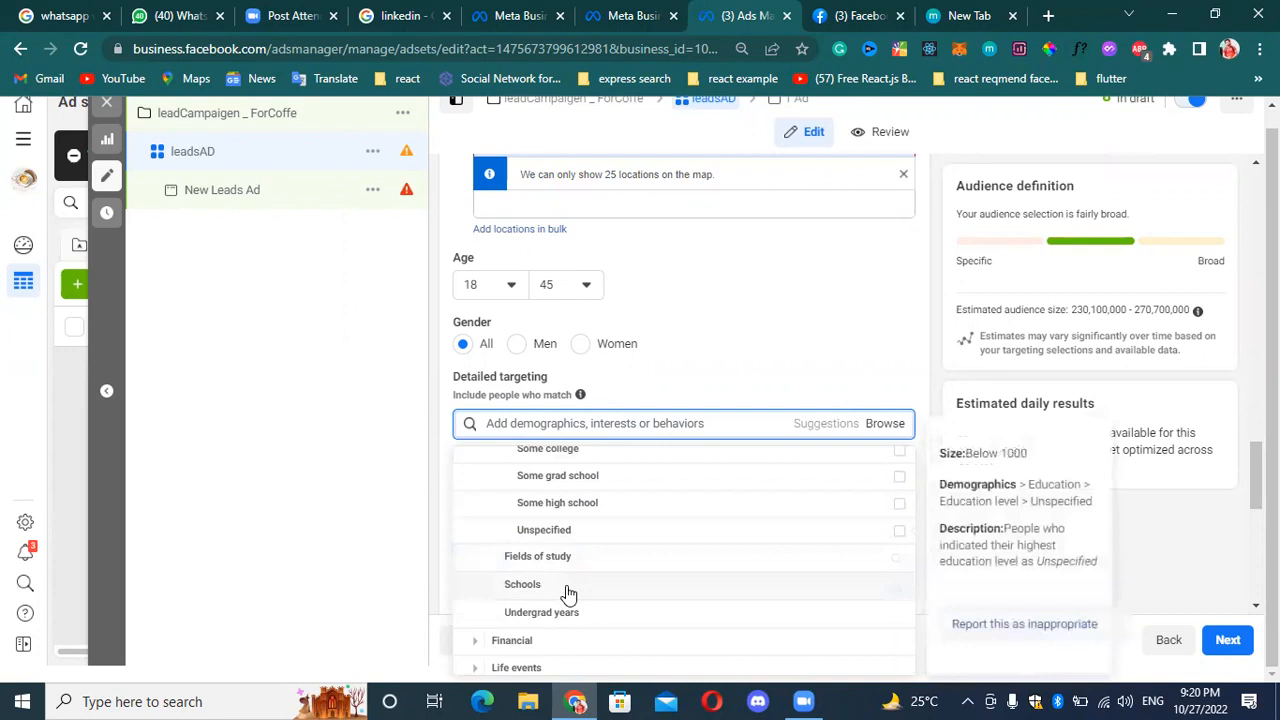
pyautogui.scroll(3, 595, 550)
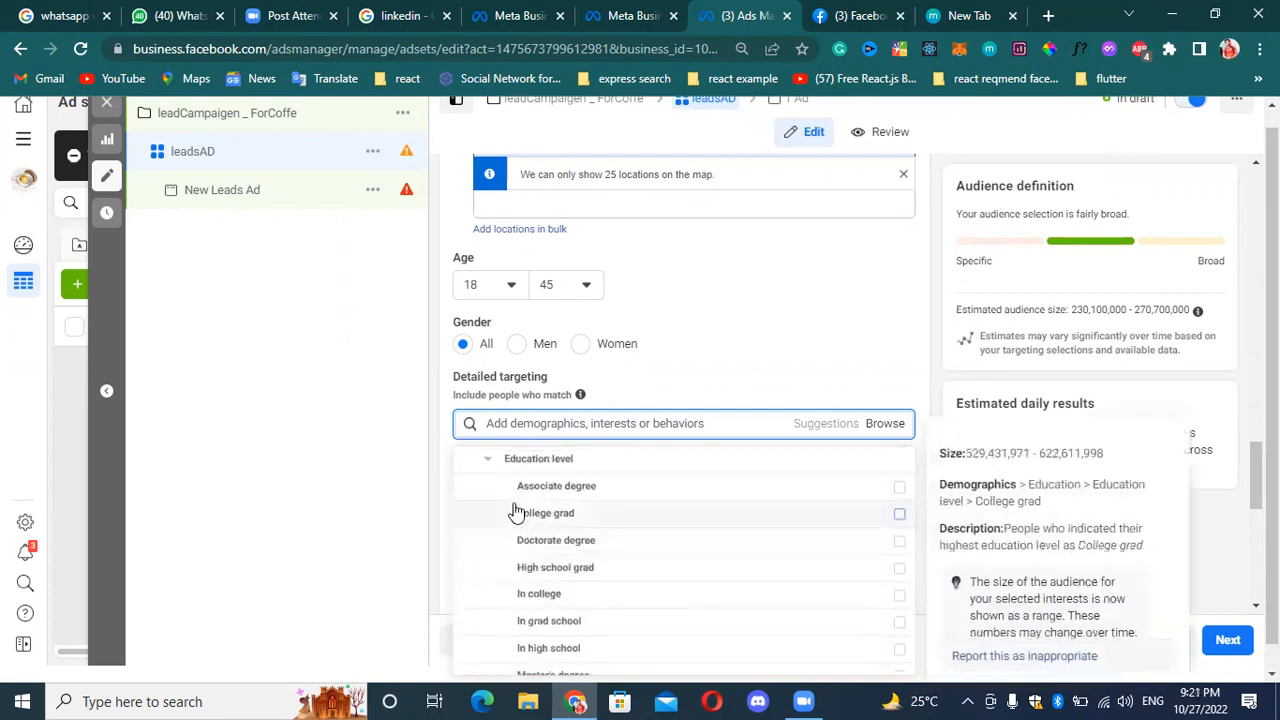
pyautogui.scroll(1, 560, 508)
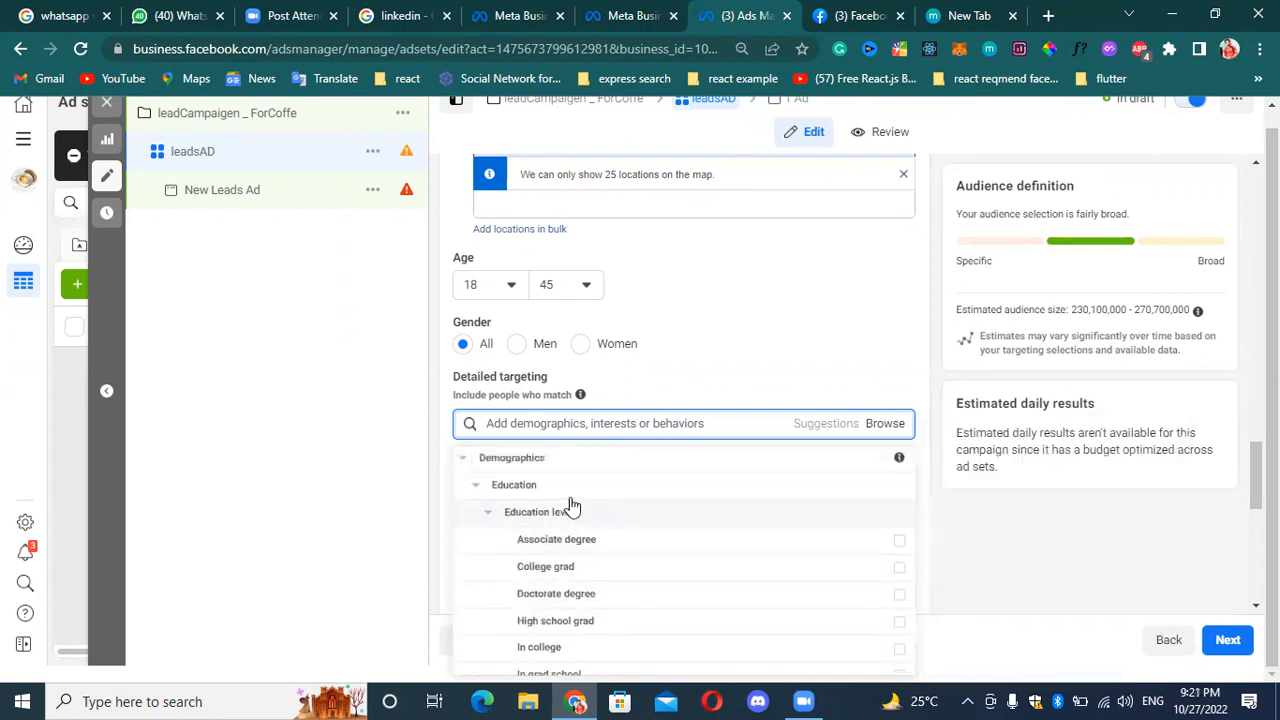
pyautogui.click(488, 516)
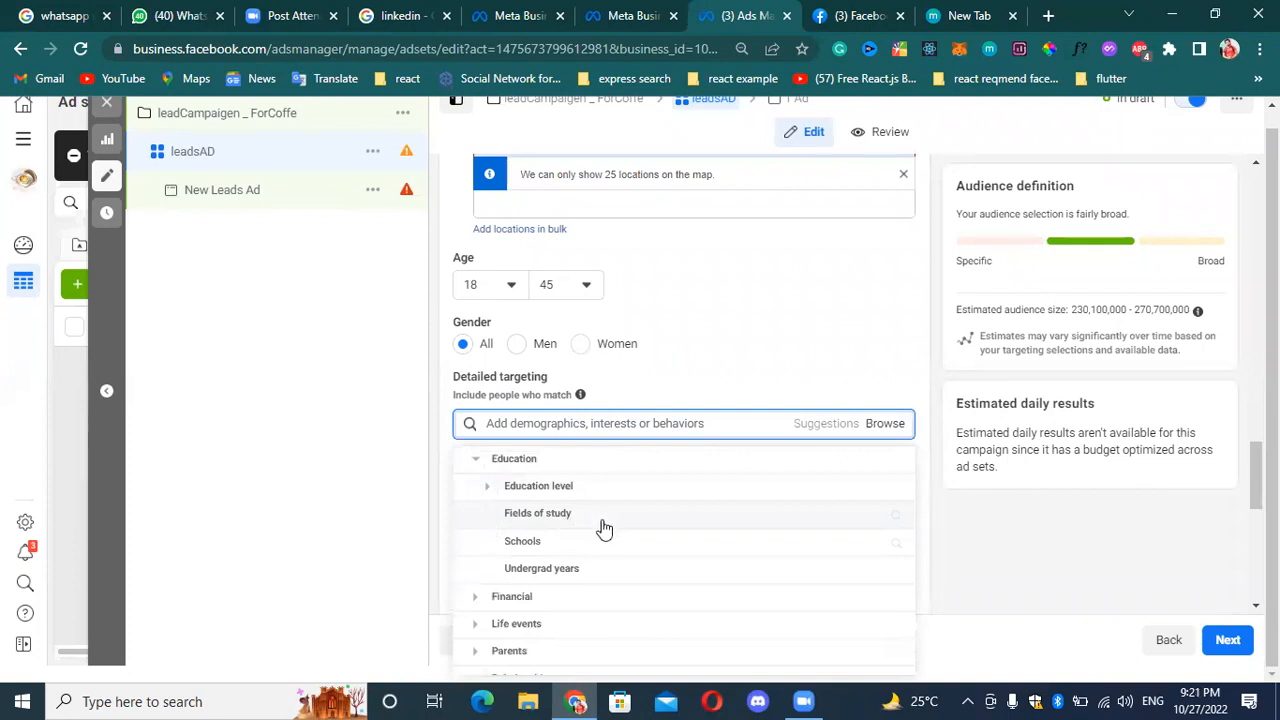
# Add parents with teenagers (13-17 years), toddlers (01-02 years) and preschoolers (03-05 years) from All parents to the detailed targeting.
pyautogui.scroll(-1, 550, 562)
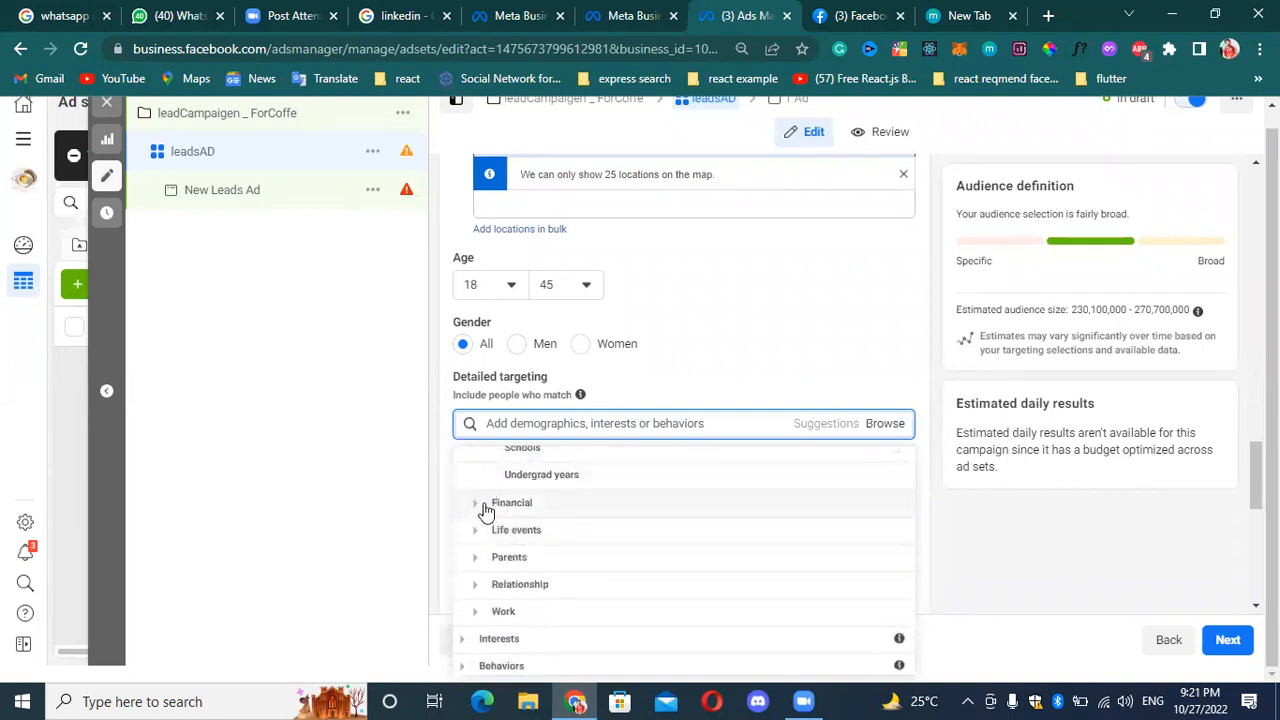
pyautogui.click(476, 558)
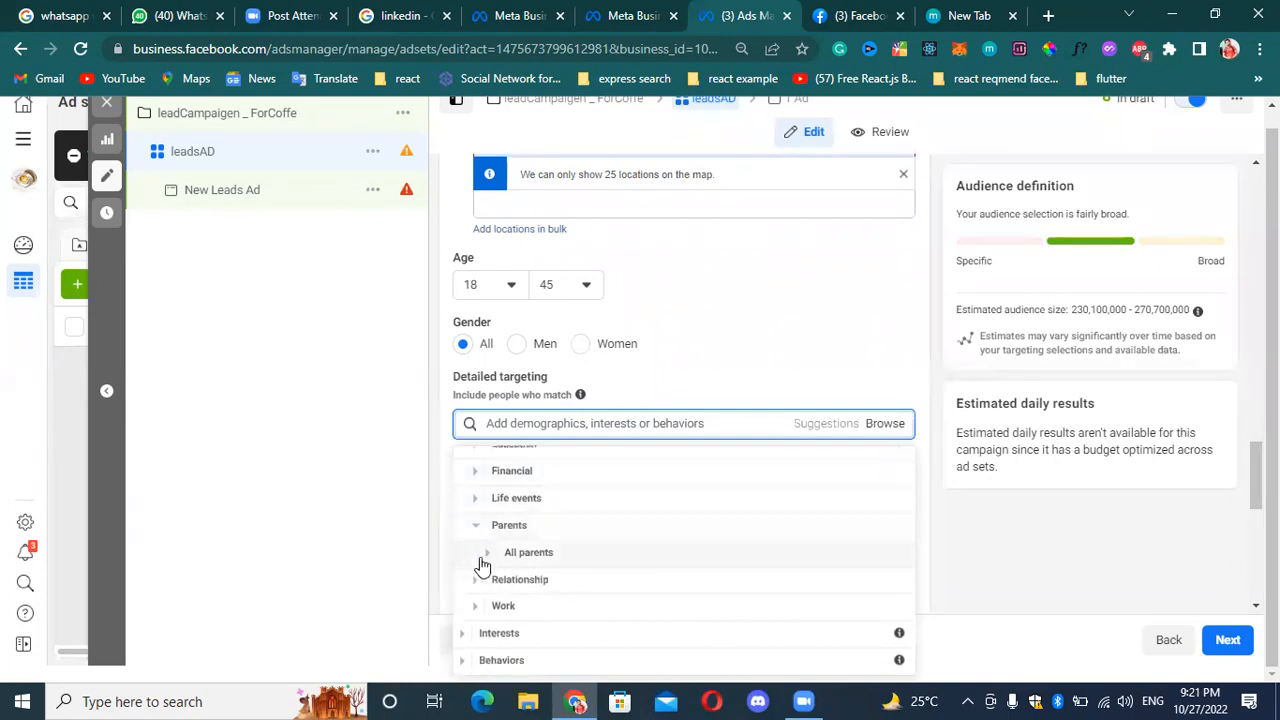
pyautogui.click(487, 553)
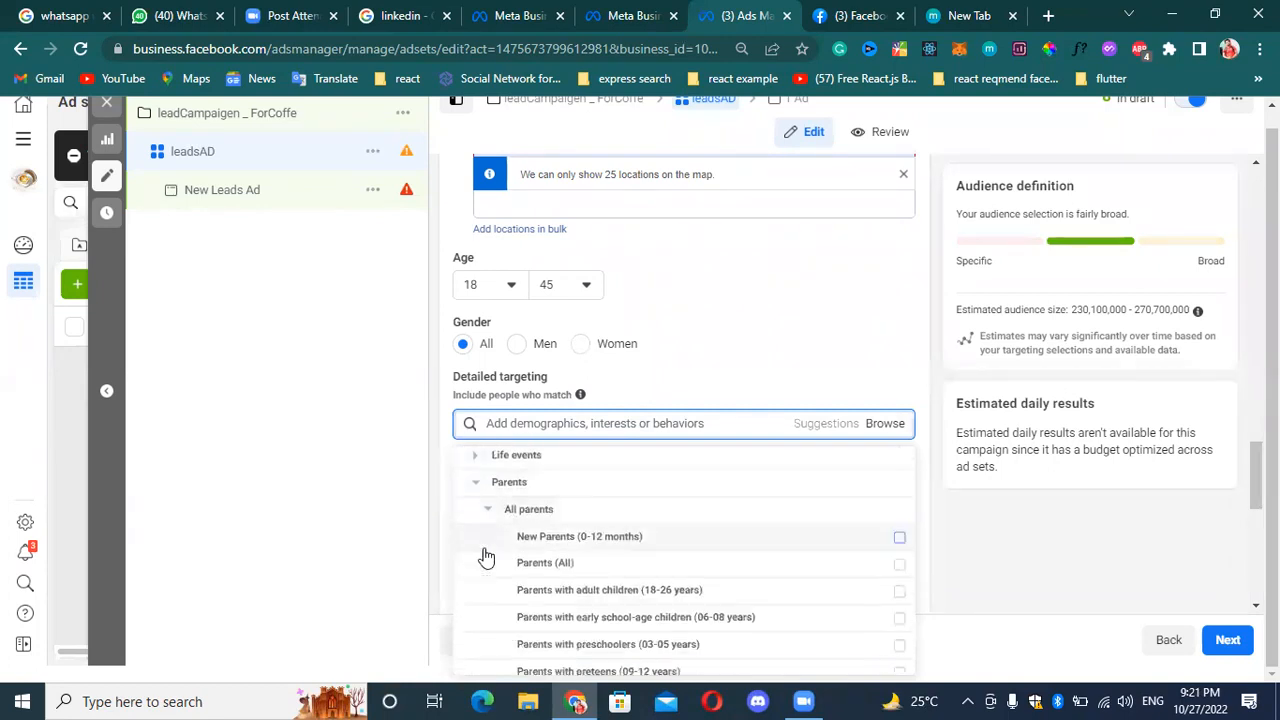
pyautogui.scroll(-1, 600, 506)
pyautogui.scroll(1, 660, 540)
pyautogui.moveTo(677, 551)
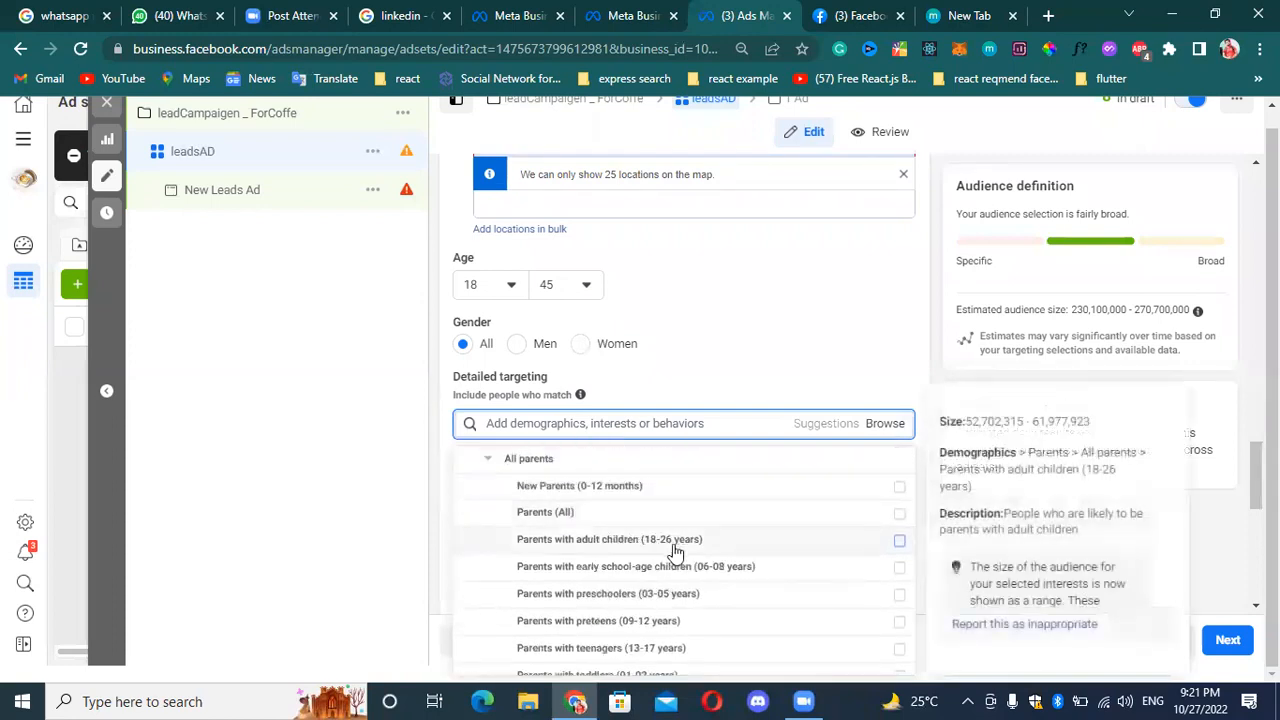
pyautogui.moveTo(592, 490)
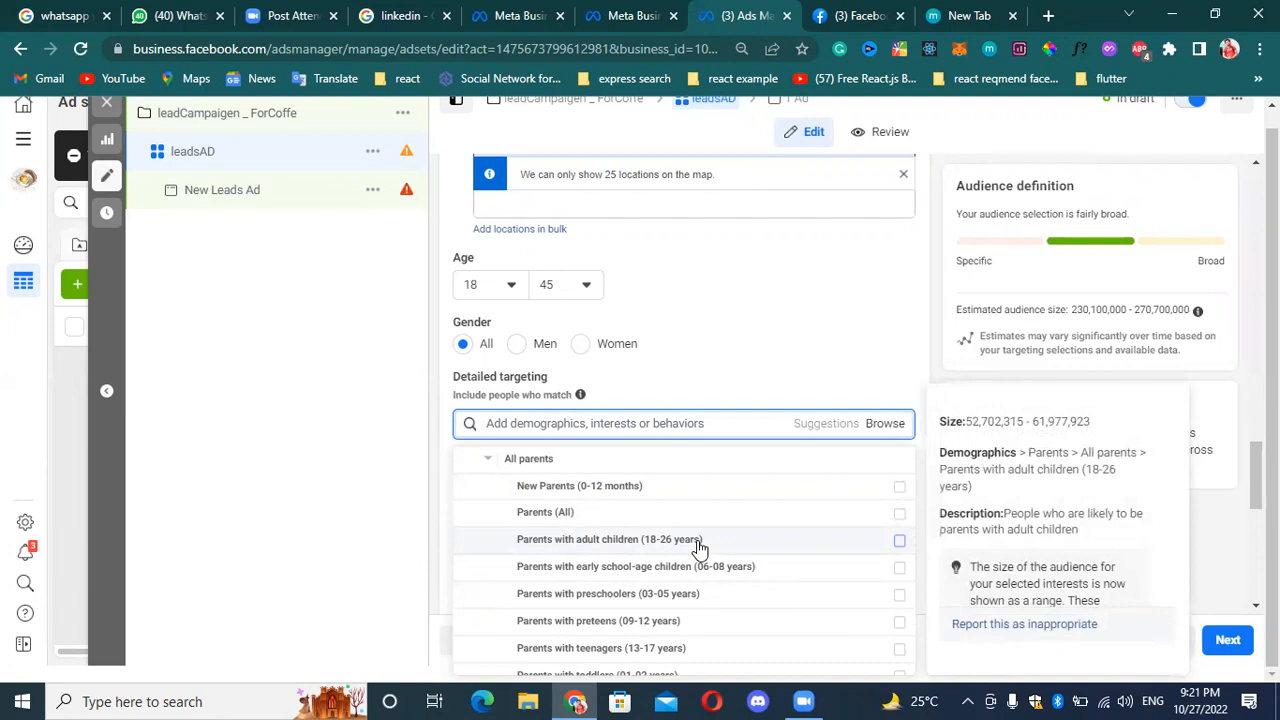
pyautogui.moveTo(668, 578)
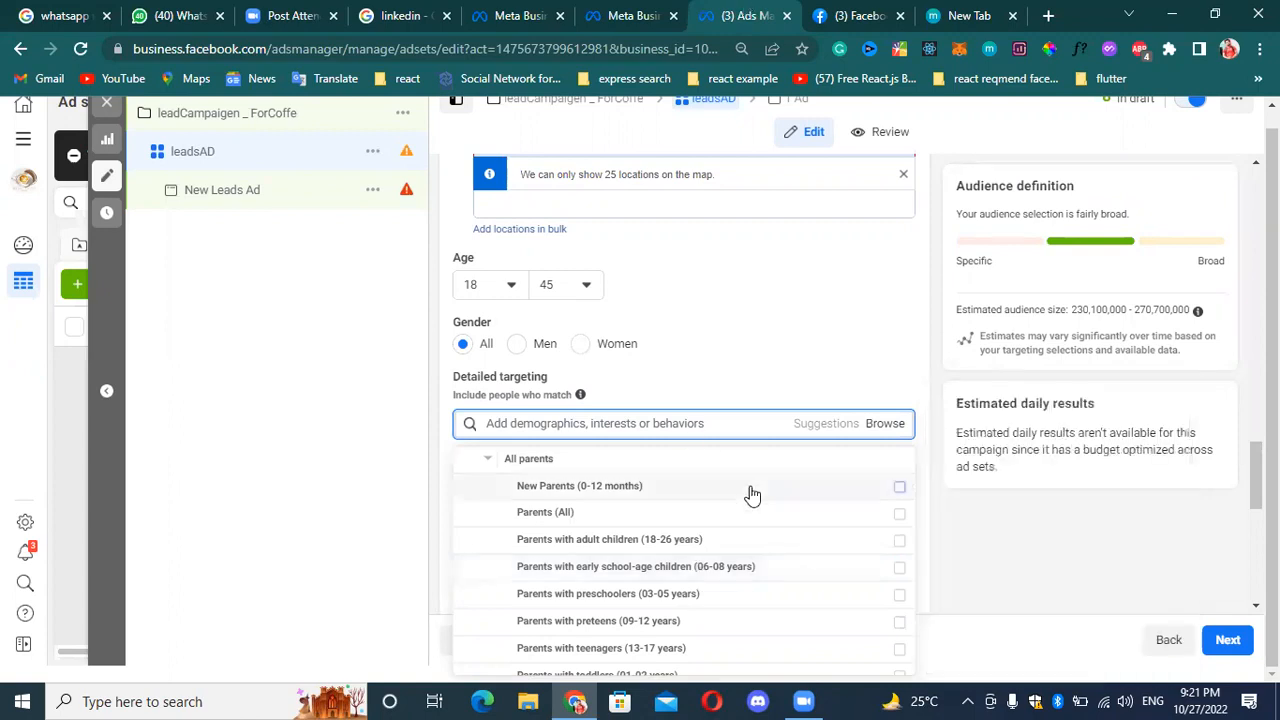
pyautogui.scroll(-1, 730, 605)
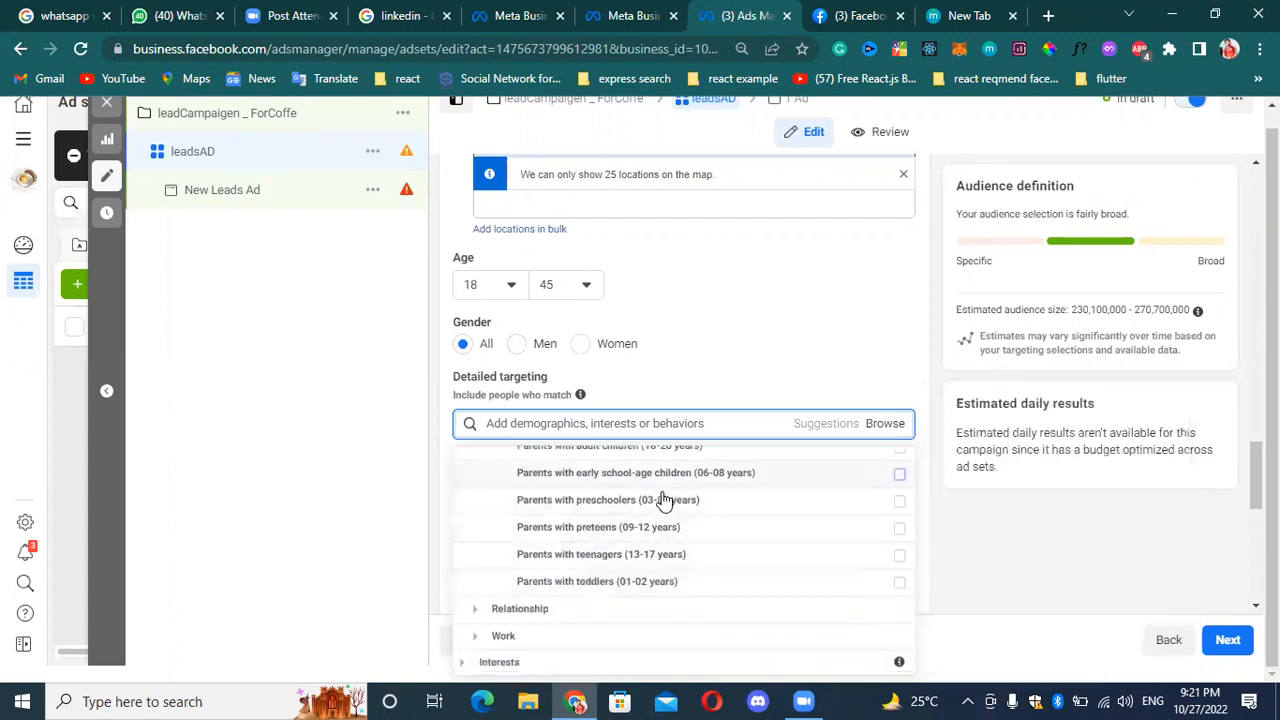
pyautogui.moveTo(710, 500)
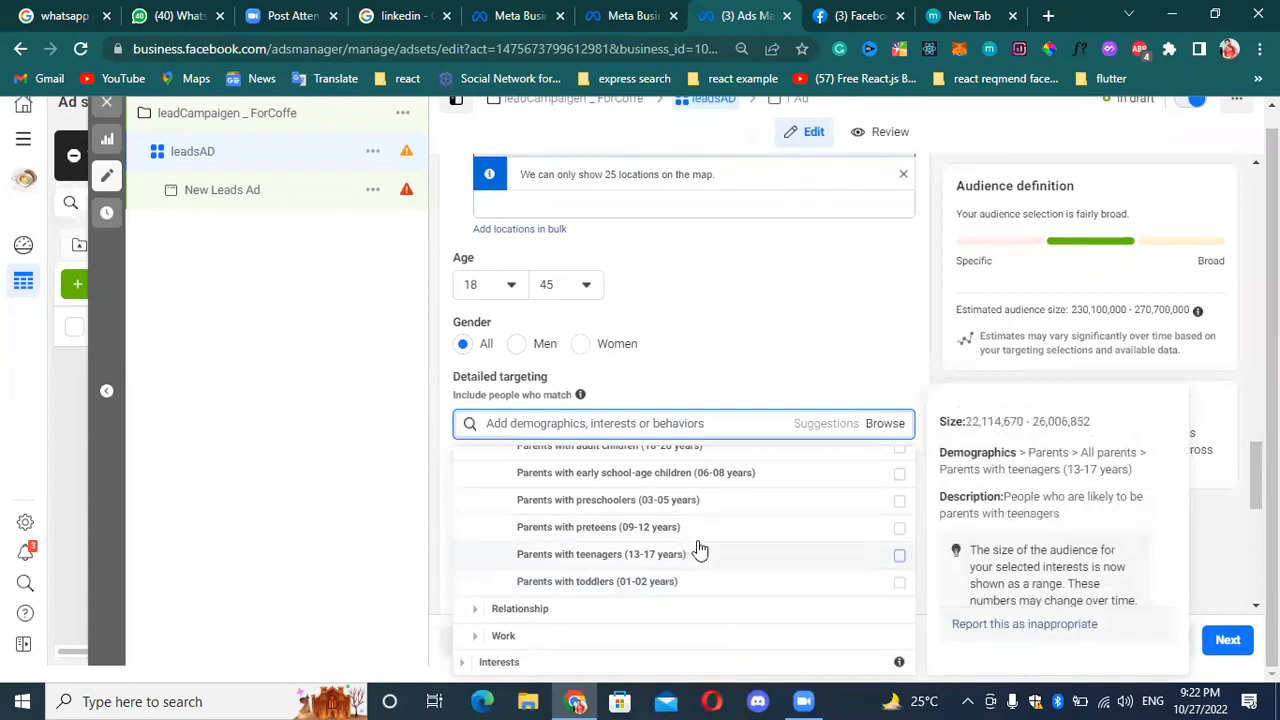
pyautogui.click(899, 556)
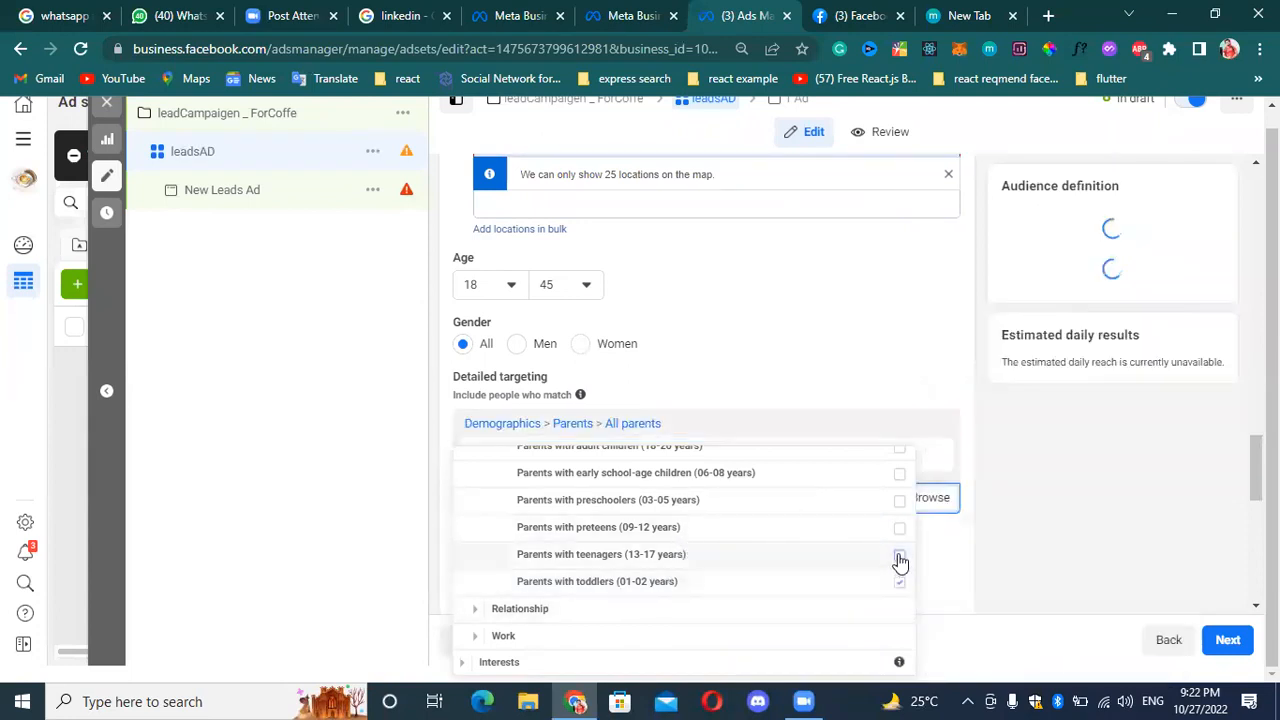
pyautogui.click(899, 500)
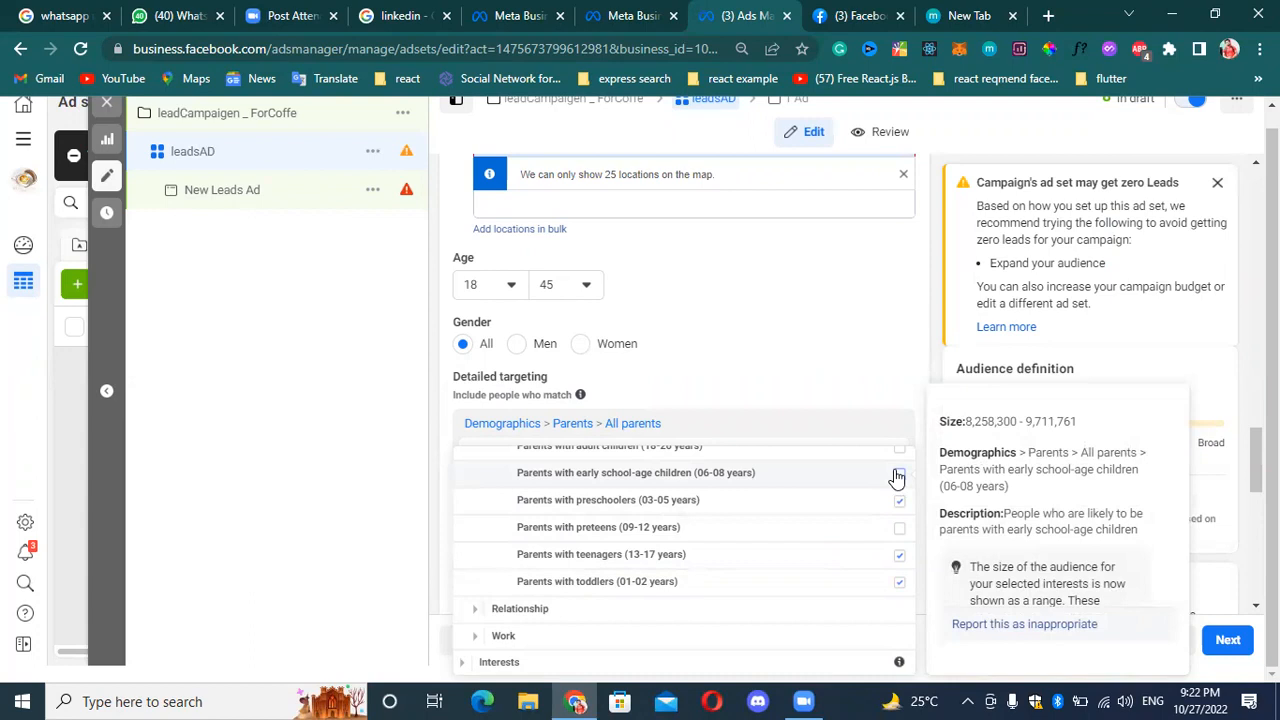
# Add the Married relationship status from the Relationship demographics to the detailed targeting.
pyautogui.scroll(-1, 602, 428)
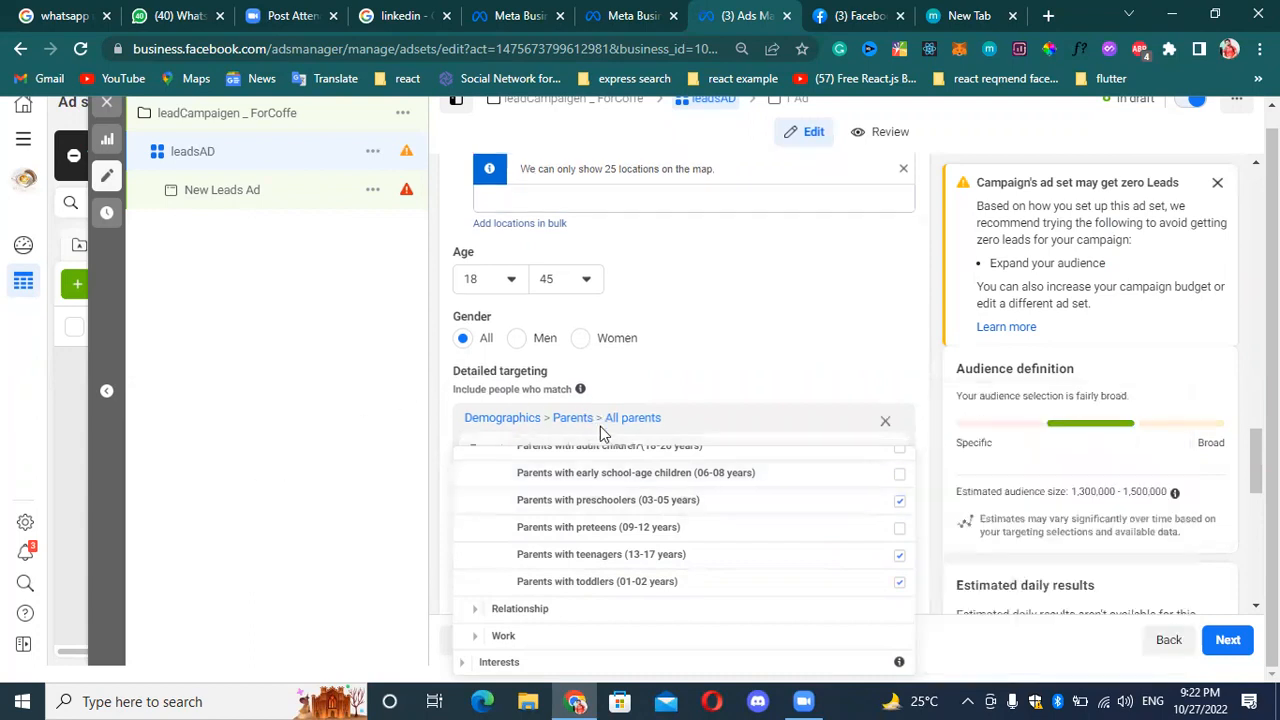
pyautogui.scroll(-1, 574, 578)
pyautogui.scroll(2, 656, 431)
pyautogui.scroll(-3, 667, 424)
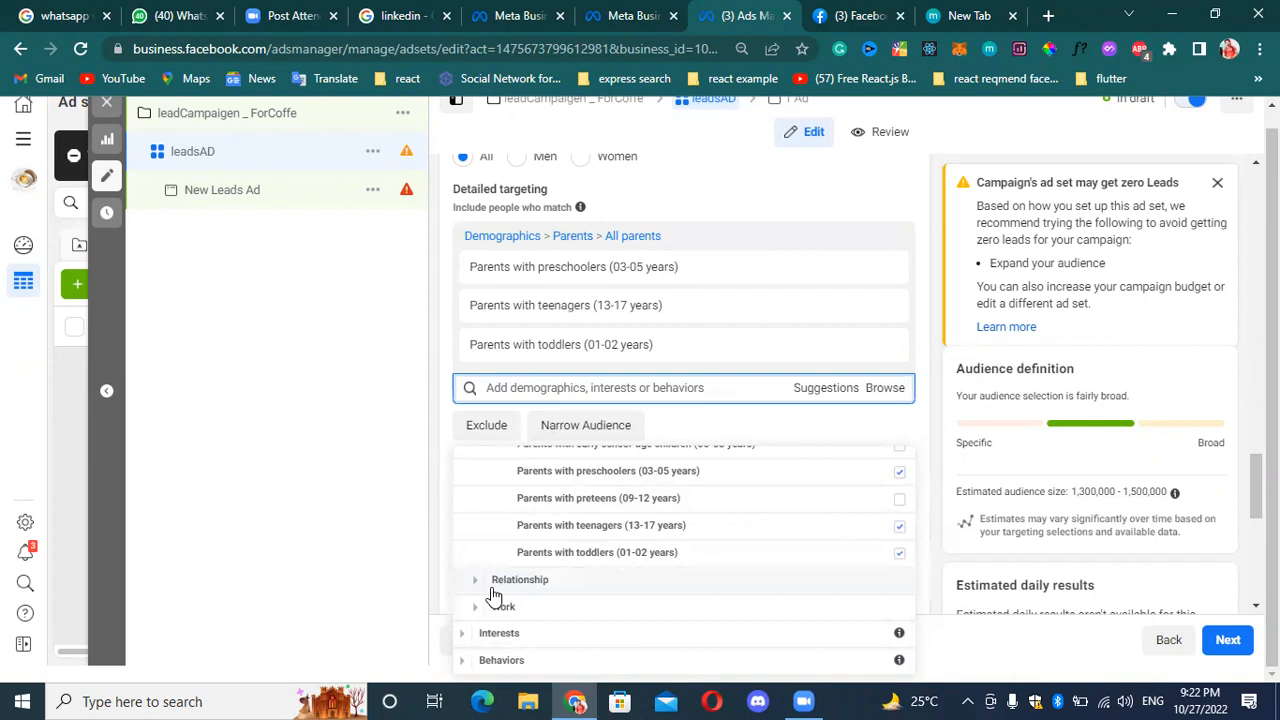
pyautogui.moveTo(572, 562)
pyautogui.click(474, 582)
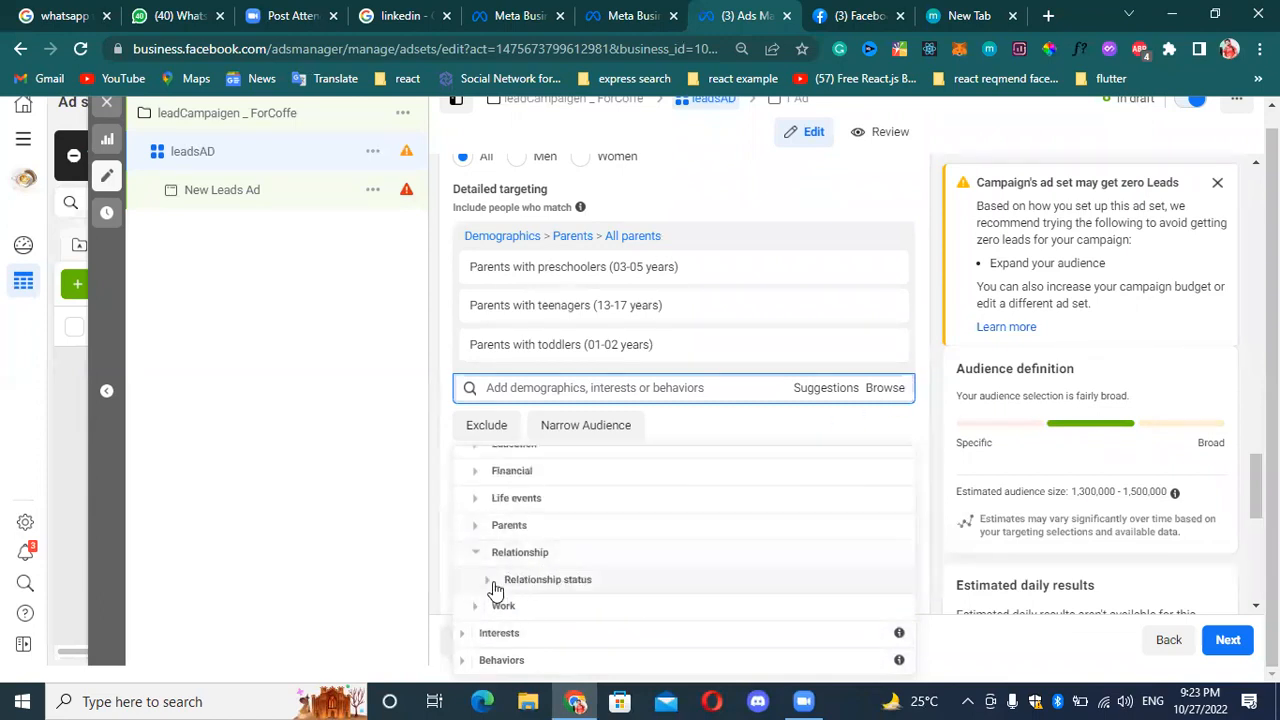
pyautogui.click(491, 585)
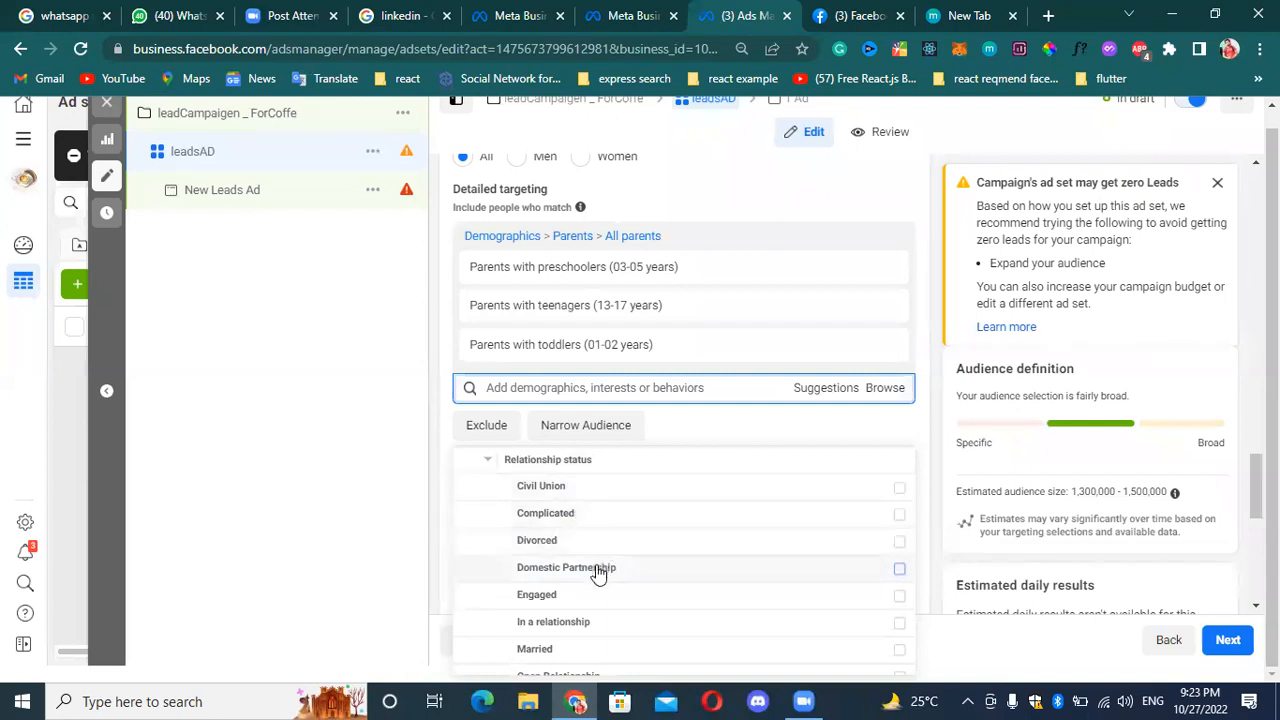
pyautogui.scroll(-1, 611, 540)
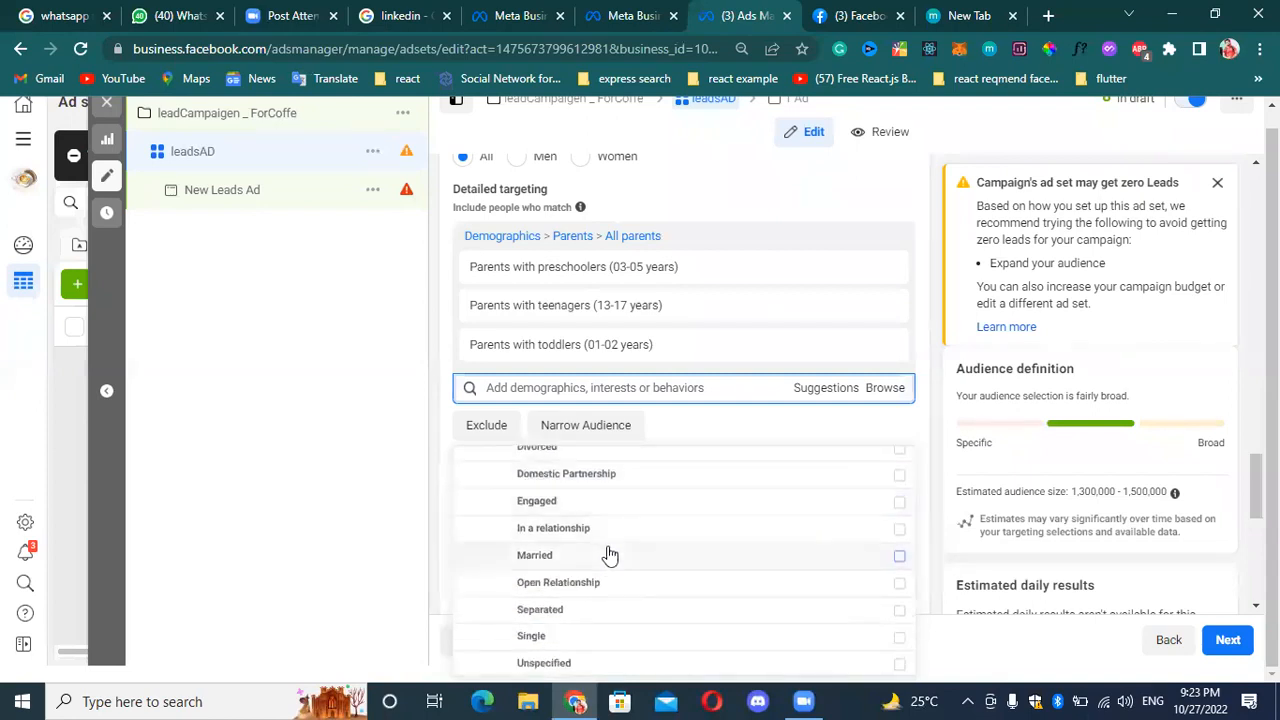
pyautogui.scroll(-1, 605, 560)
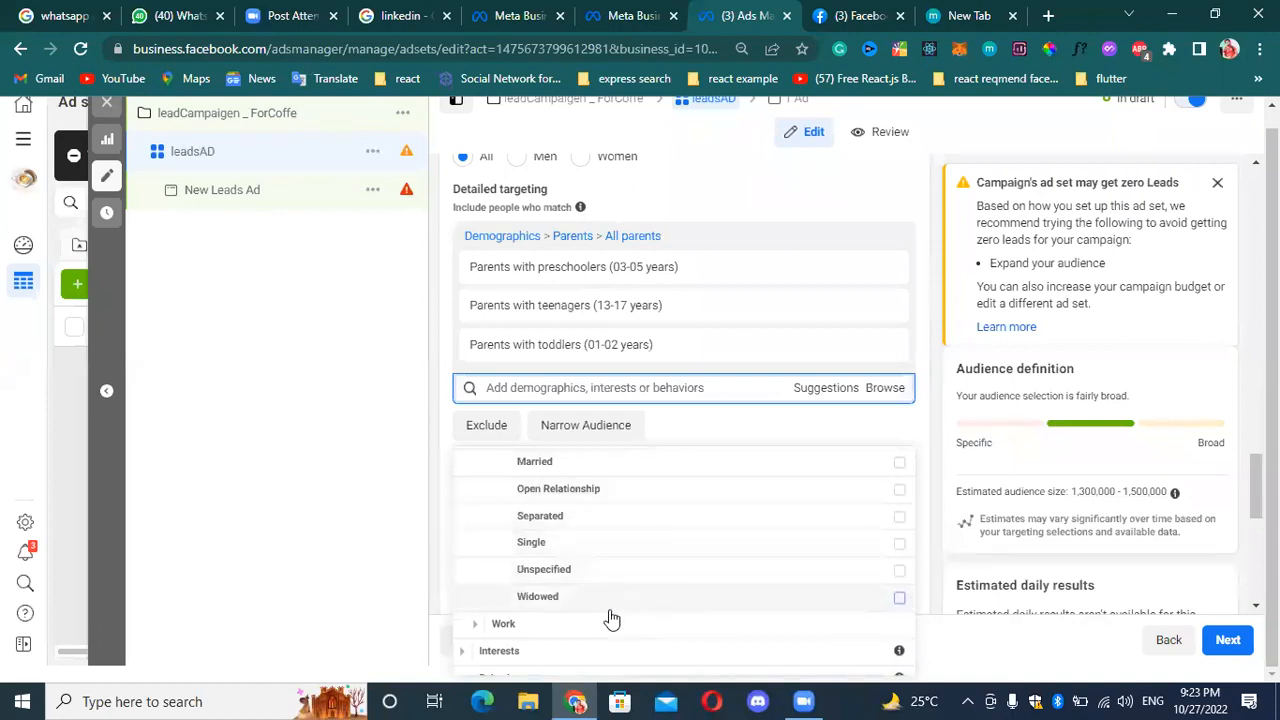
pyautogui.moveTo(634, 597)
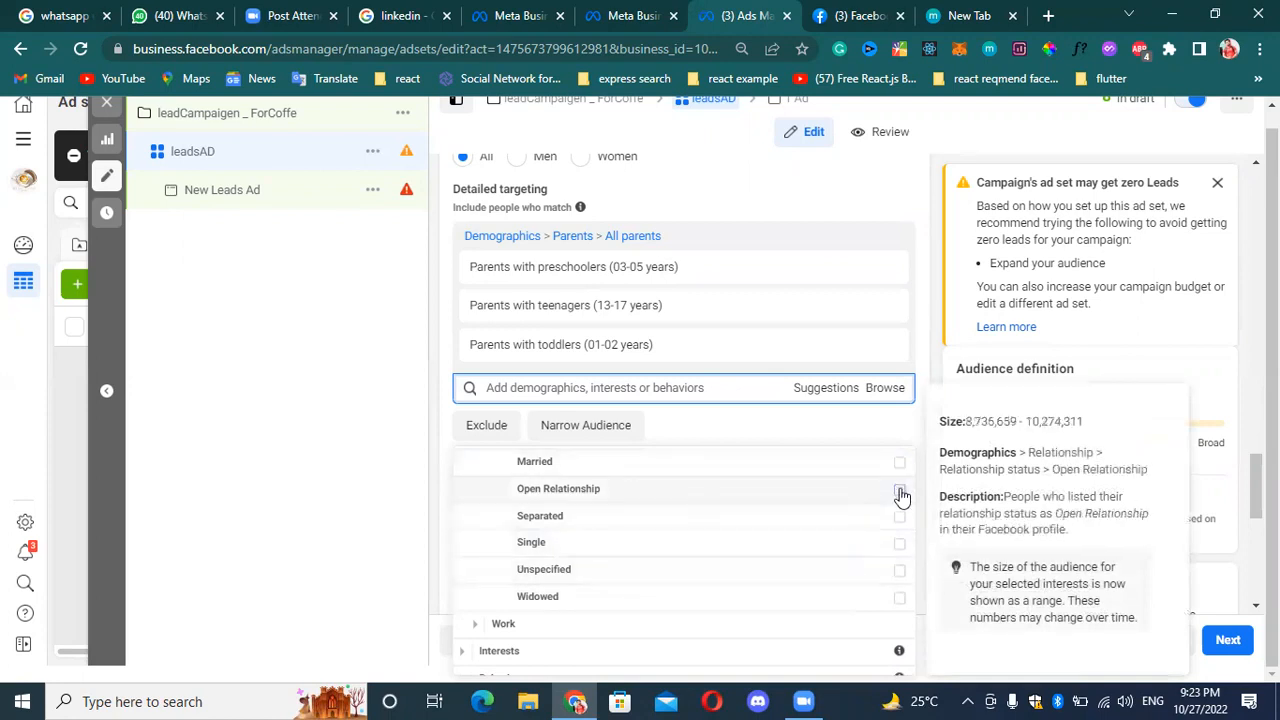
pyautogui.click(900, 462)
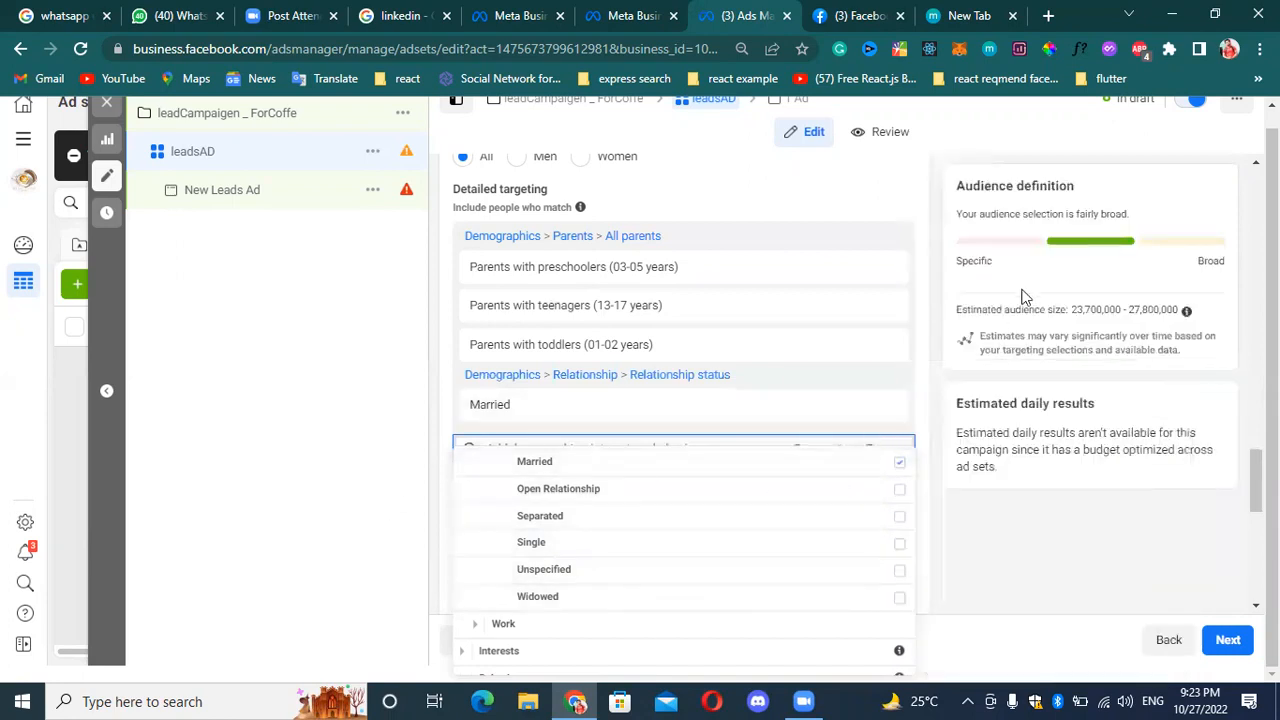
# Add the Education and Libraries and Government Employees (Global) industries from the Work demographics to the detailed targeting.
pyautogui.click(480, 624)
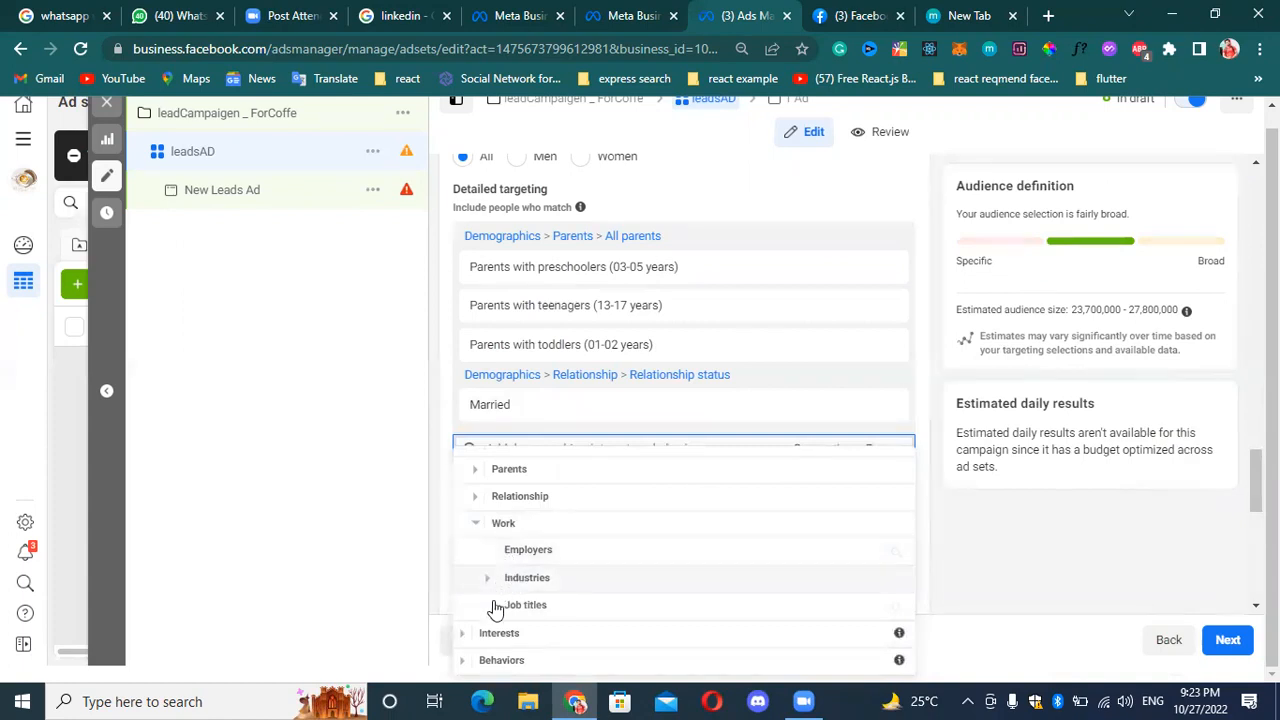
pyautogui.click(488, 579)
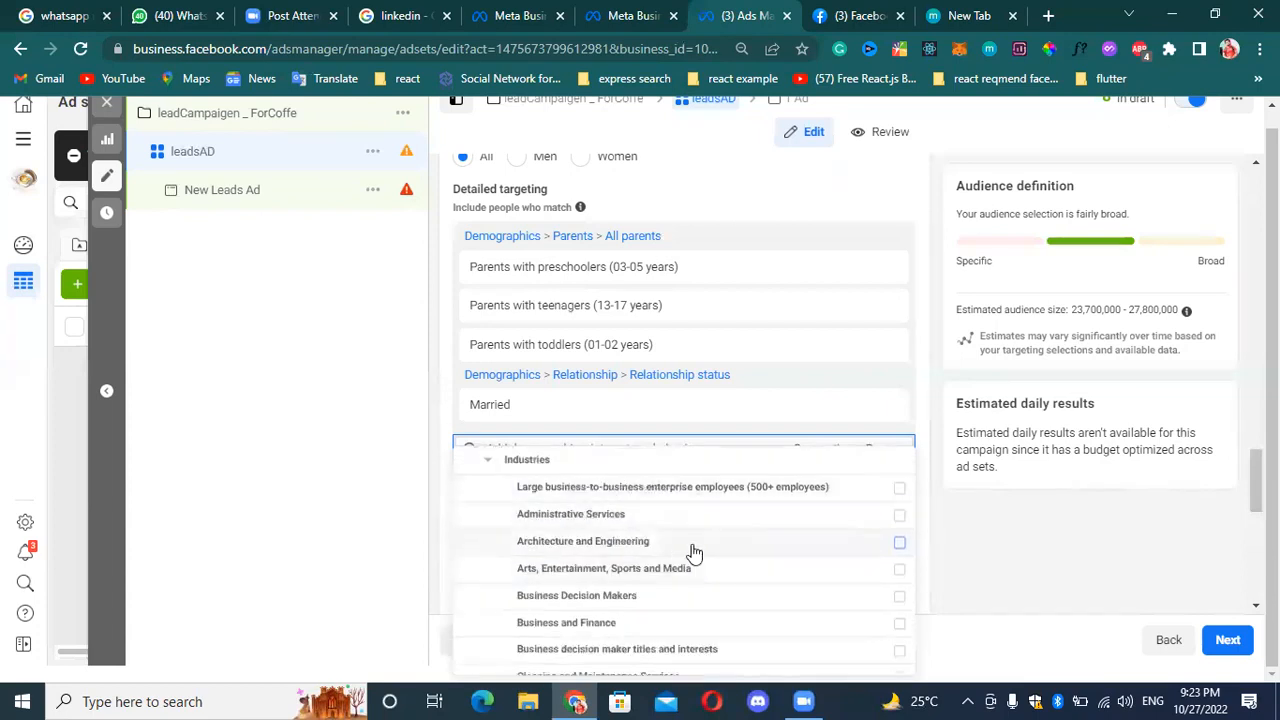
pyautogui.scroll(-1, 655, 555)
pyautogui.scroll(-3, 661, 551)
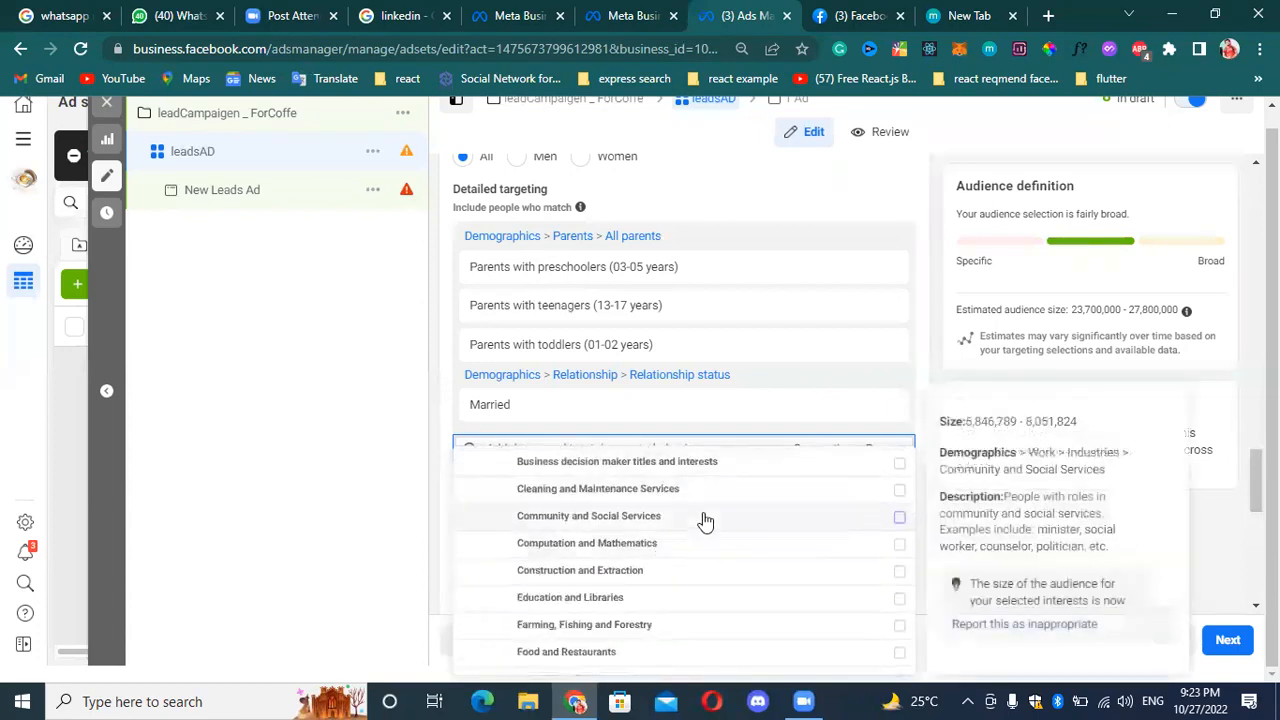
pyautogui.scroll(2, 632, 546)
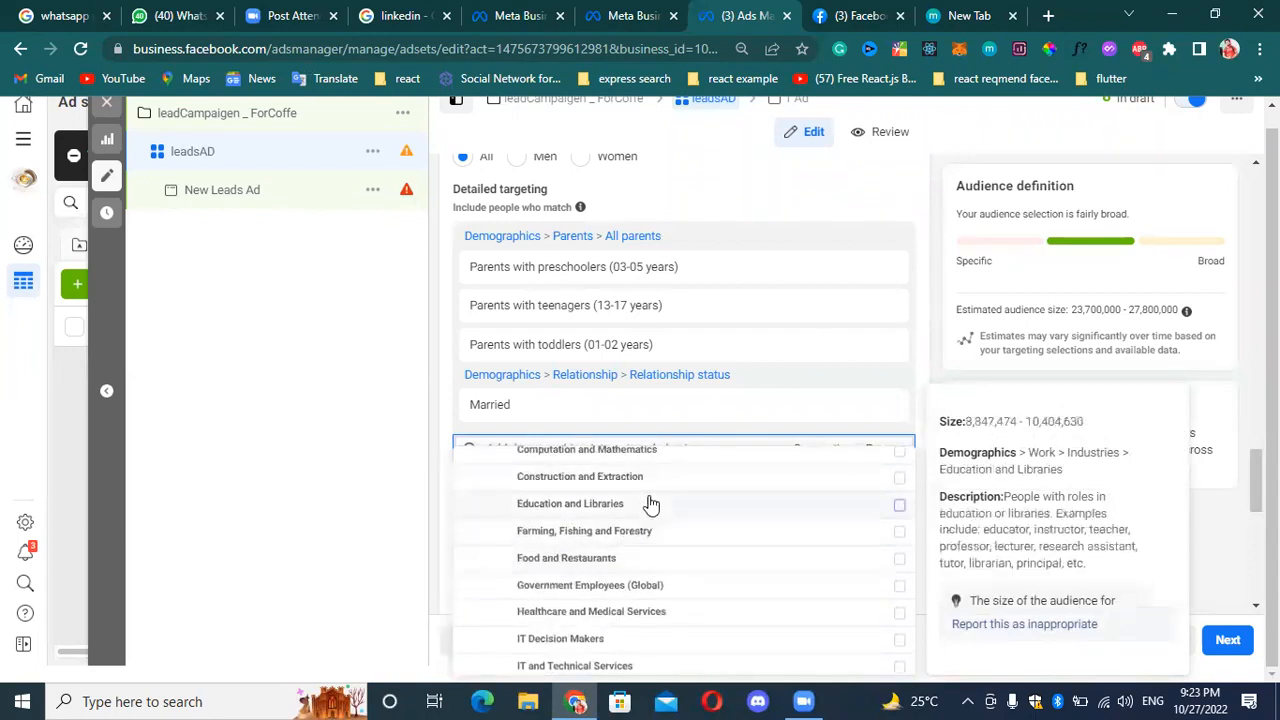
pyautogui.click(788, 518)
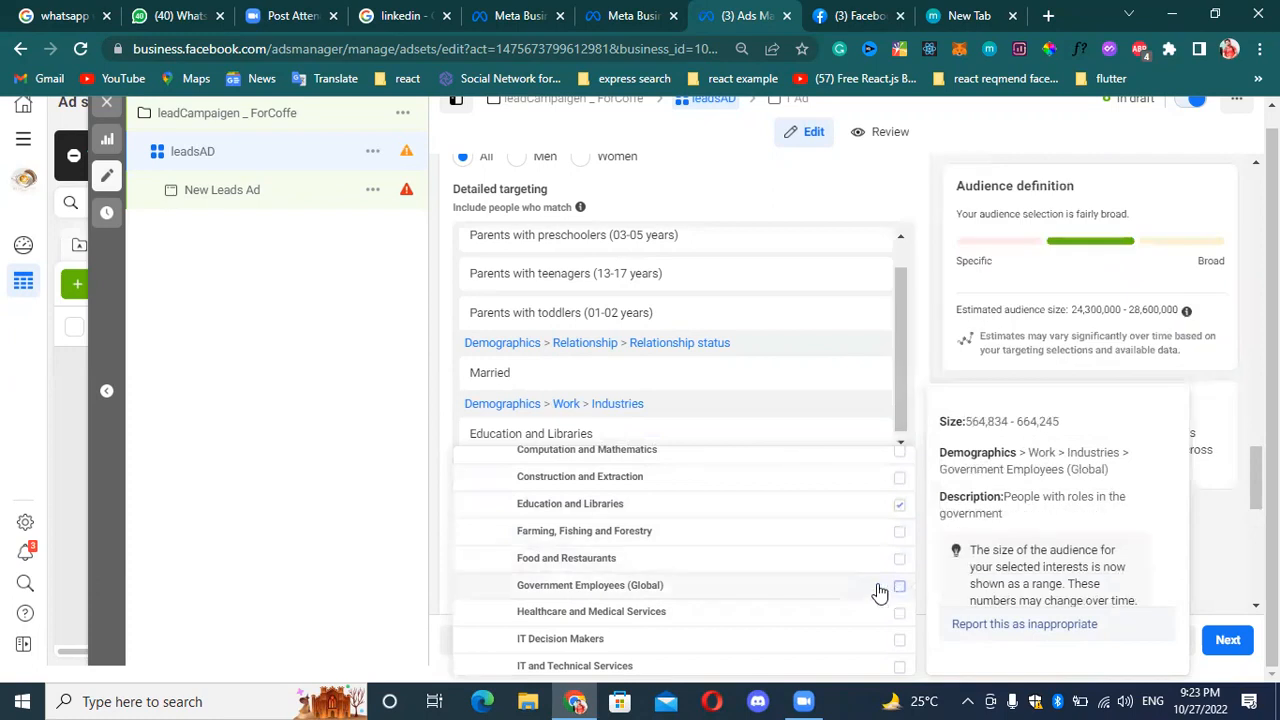
pyautogui.click(878, 591)
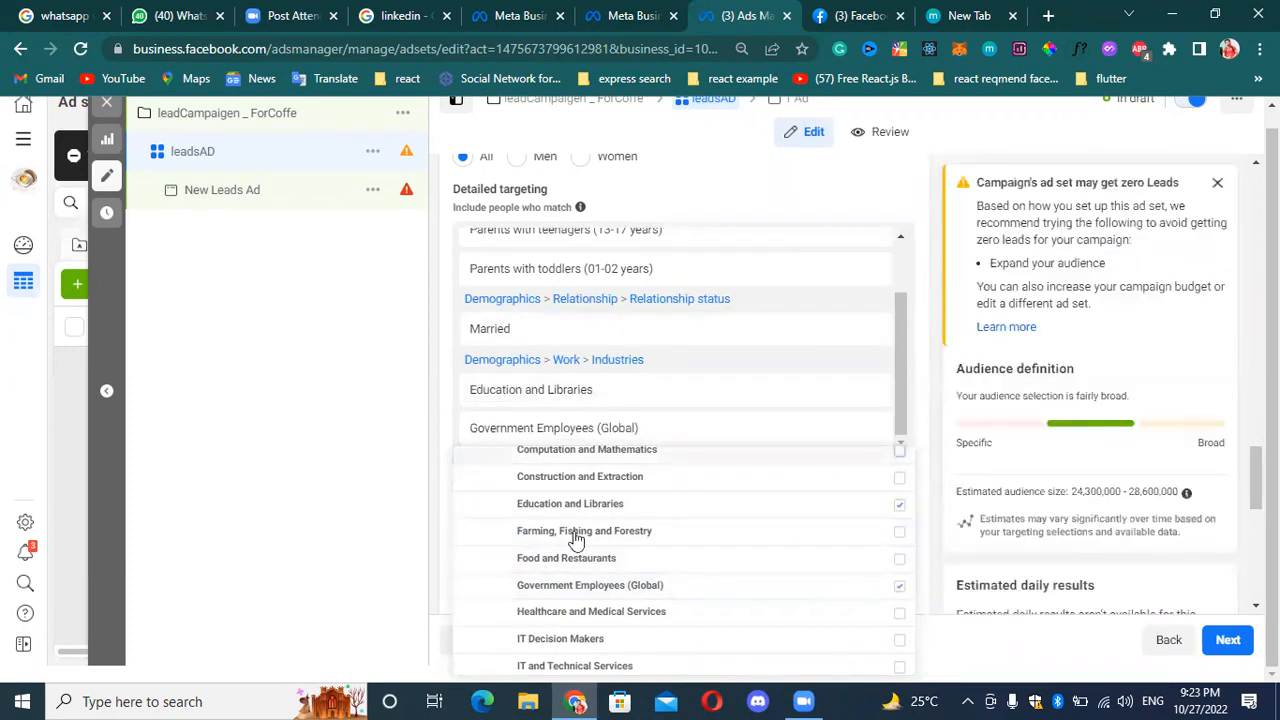
# Open the job title search under the Work demographics, look up "ceo" and clear the entry.
pyautogui.scroll(-1, 580, 628)
pyautogui.scroll(-5, 581, 628)
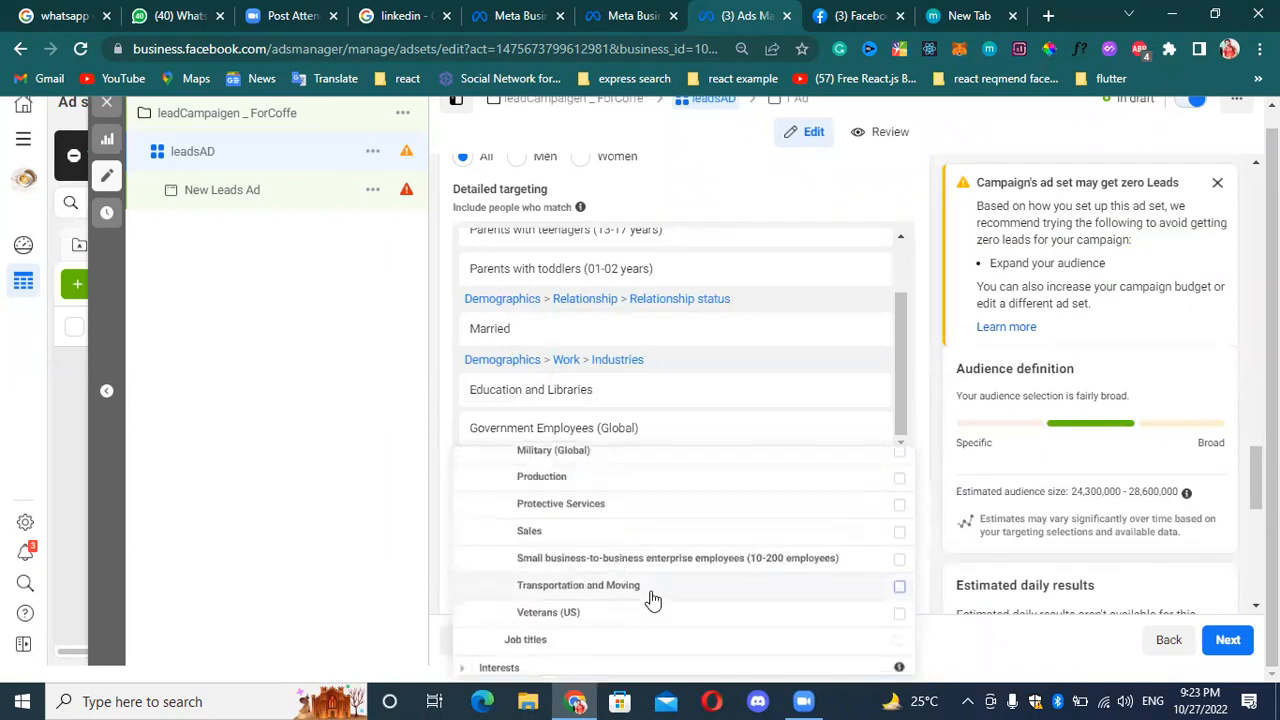
pyautogui.click(570, 604)
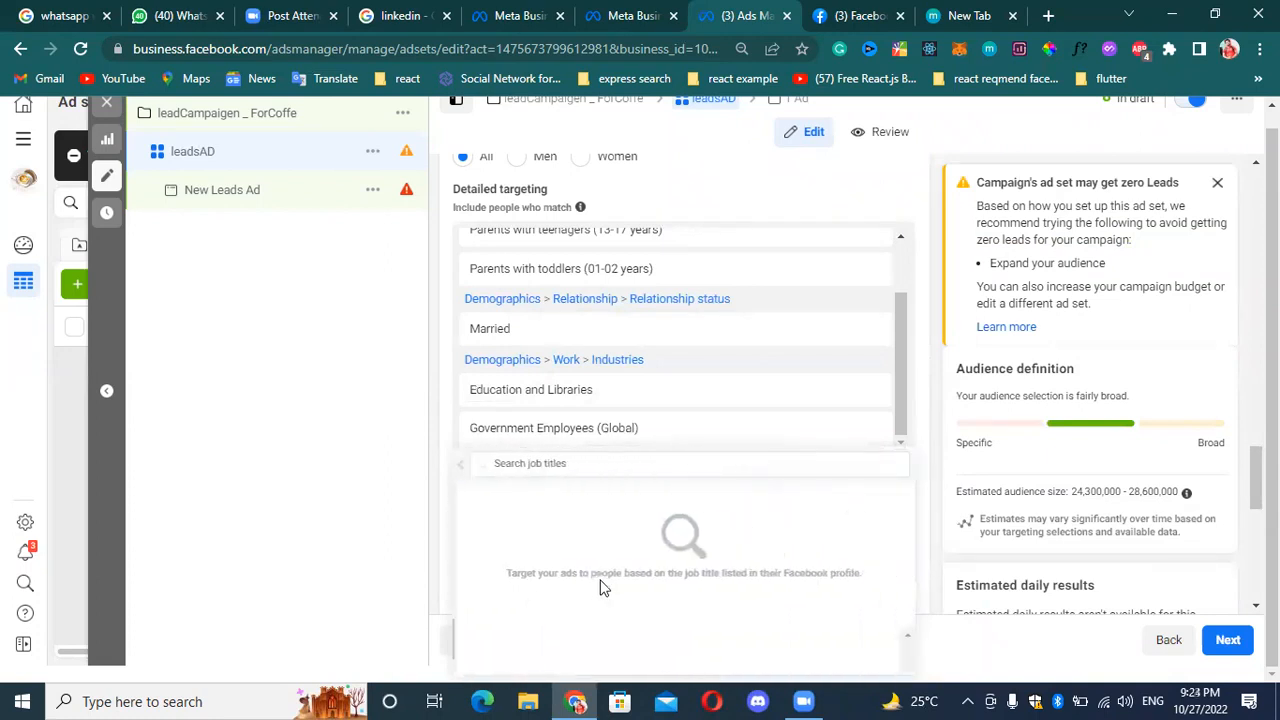
pyautogui.click(610, 464)
pyautogui.write('ceo')
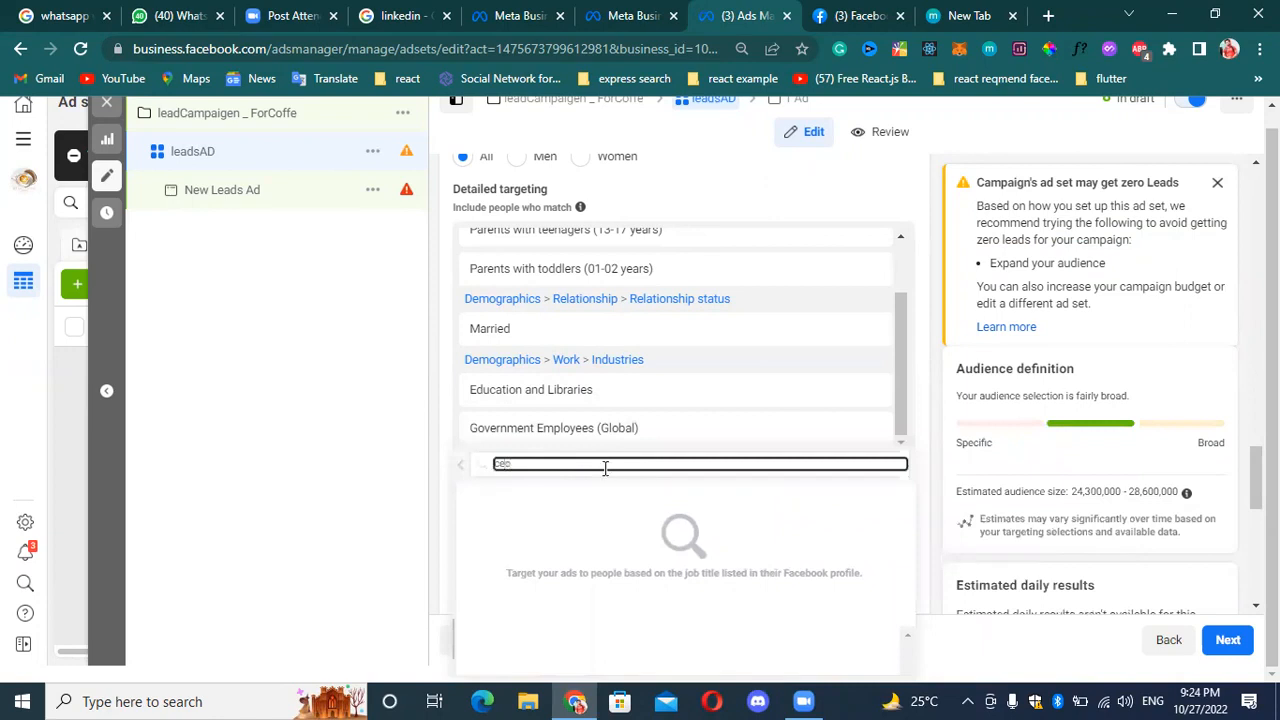
pyautogui.click(465, 466)
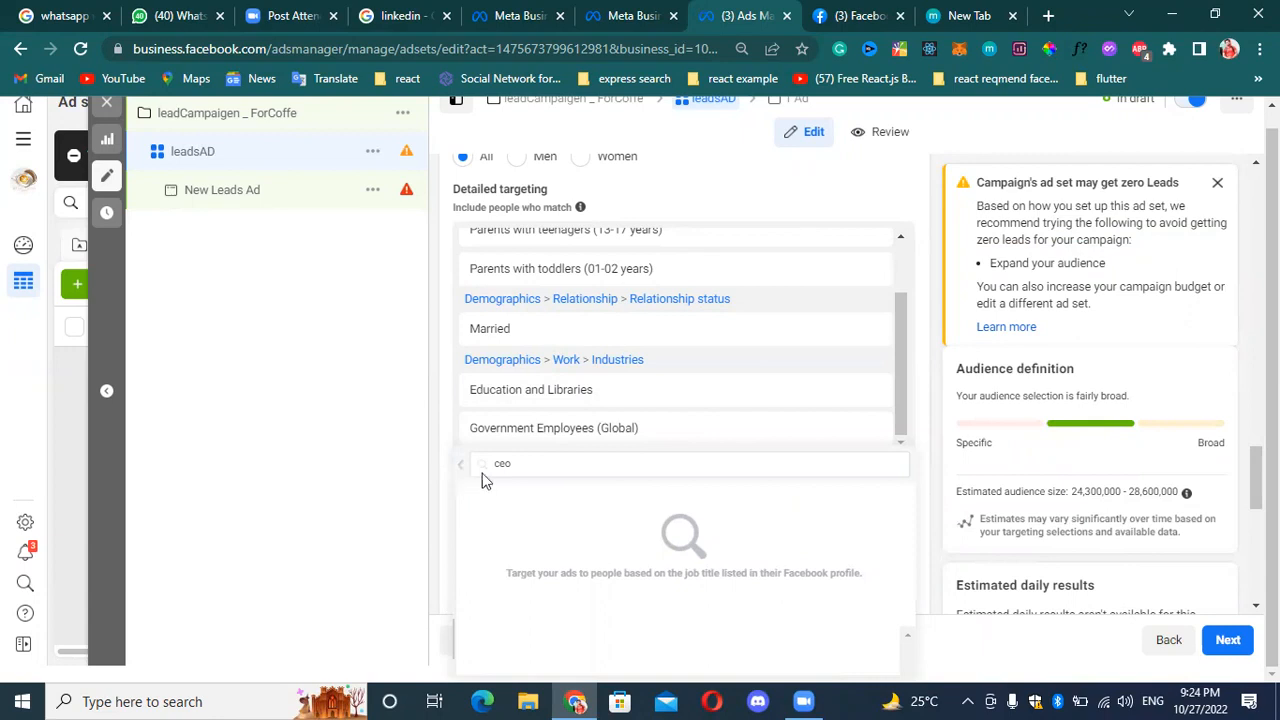
pyautogui.click(557, 463)
pyautogui.press('BackSpace')
pyautogui.press('BackSpace')
pyautogui.press('BackSpace')
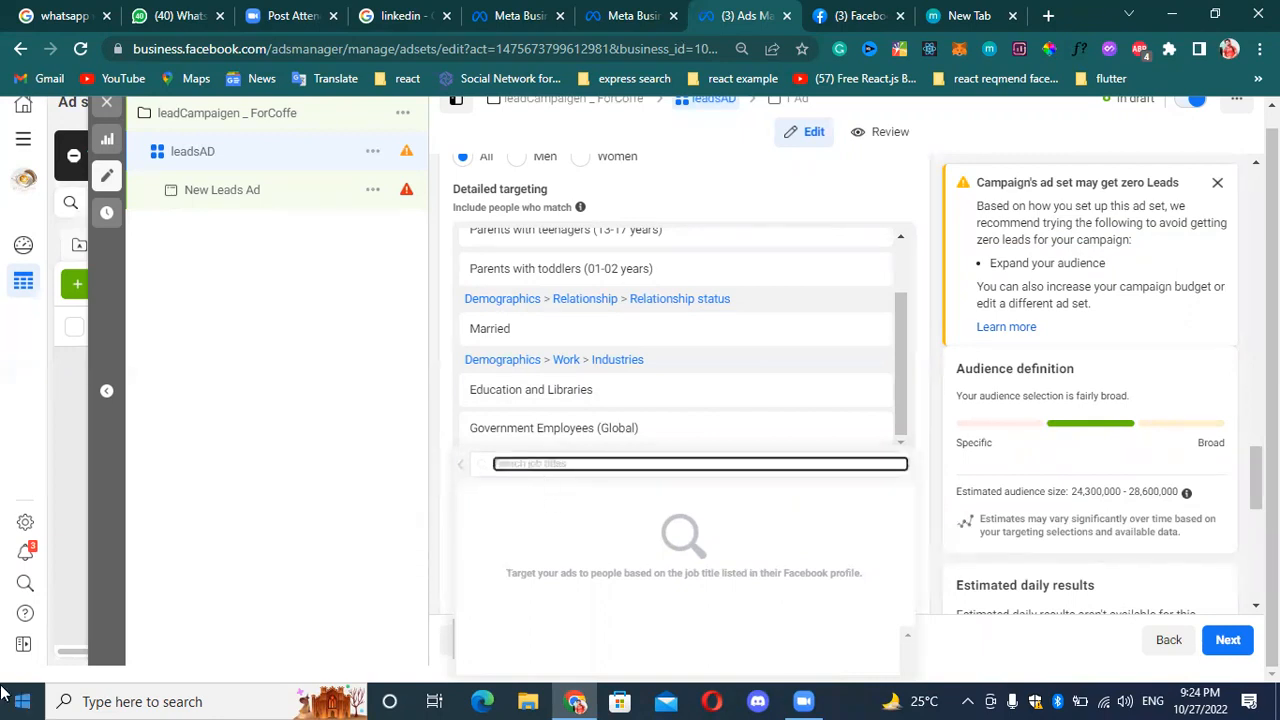
# Search the job titles for "De", "Tu" and "Moun", clearing each entry.
pyautogui.write('aen')
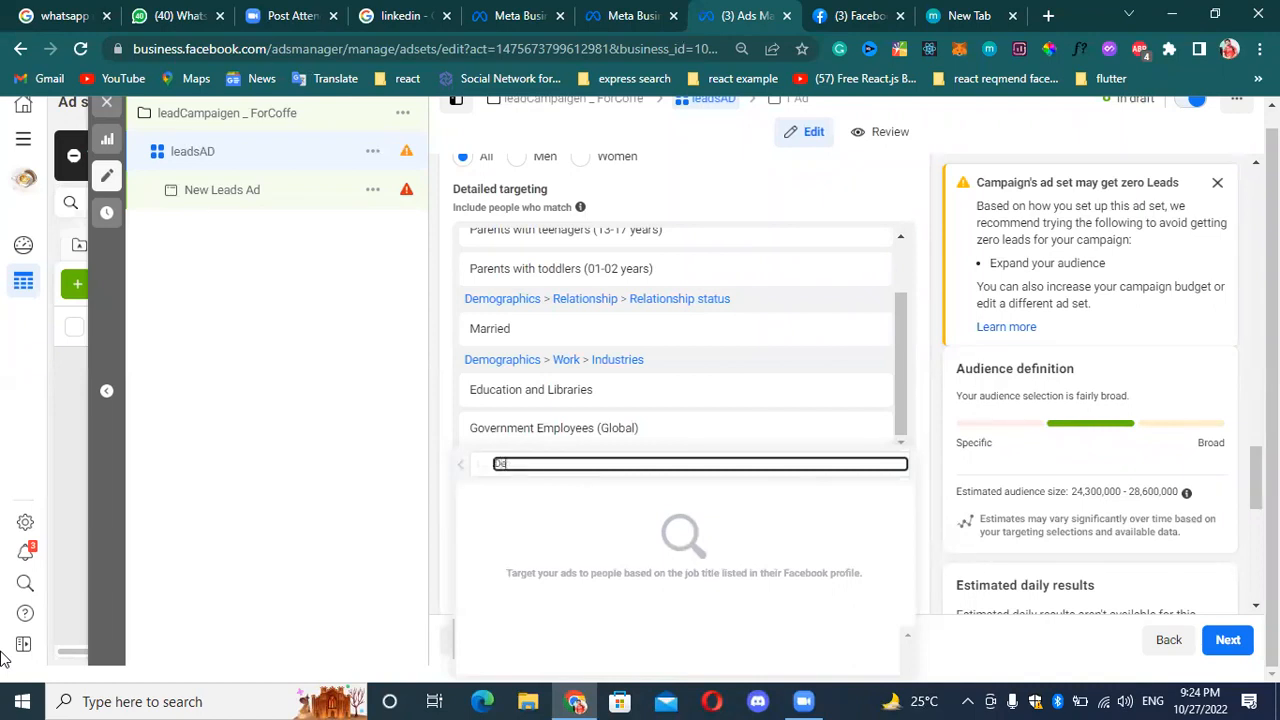
pyautogui.press('BackSpace')
pyautogui.press('BackSpace')
pyautogui.press('BackSpace')
pyautogui.write('Tu')
pyautogui.press('BackSpace')
pyautogui.press('BackSpace')
pyautogui.write('Moun')
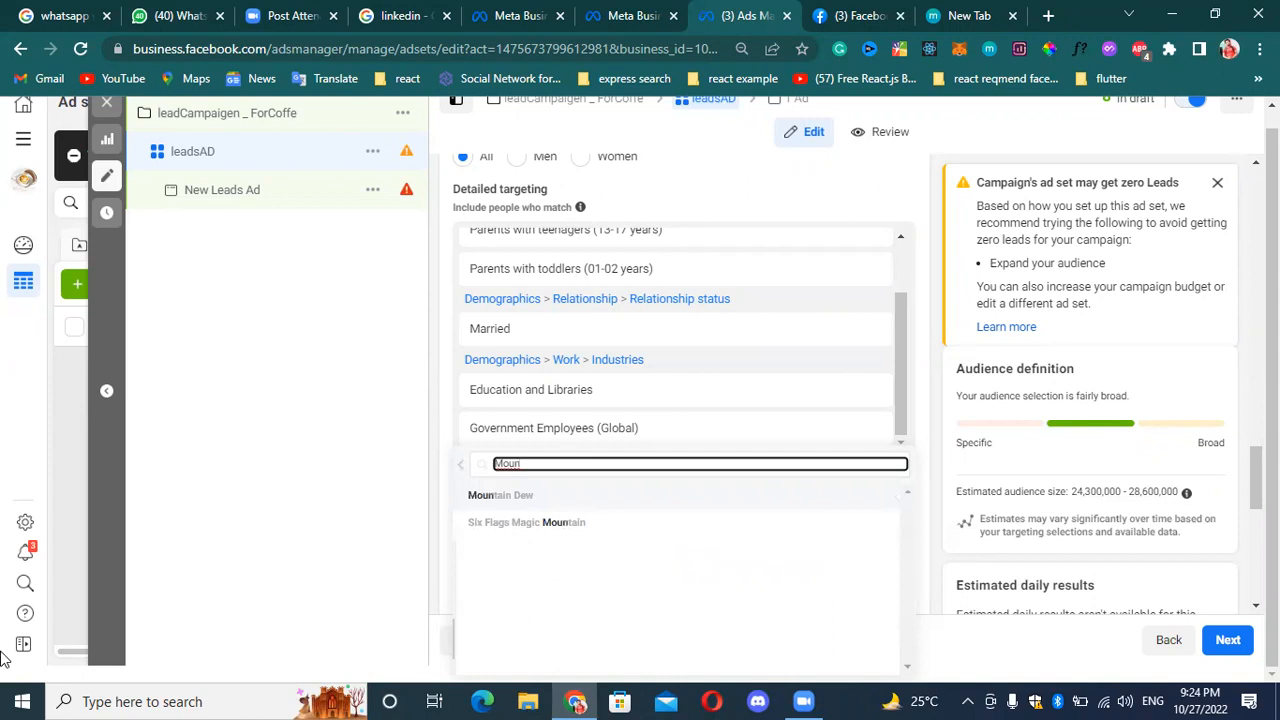
pyautogui.press('BackSpace')
pyautogui.press('BackSpace')
pyautogui.press('BackSpace')
pyautogui.press('BackSpace')
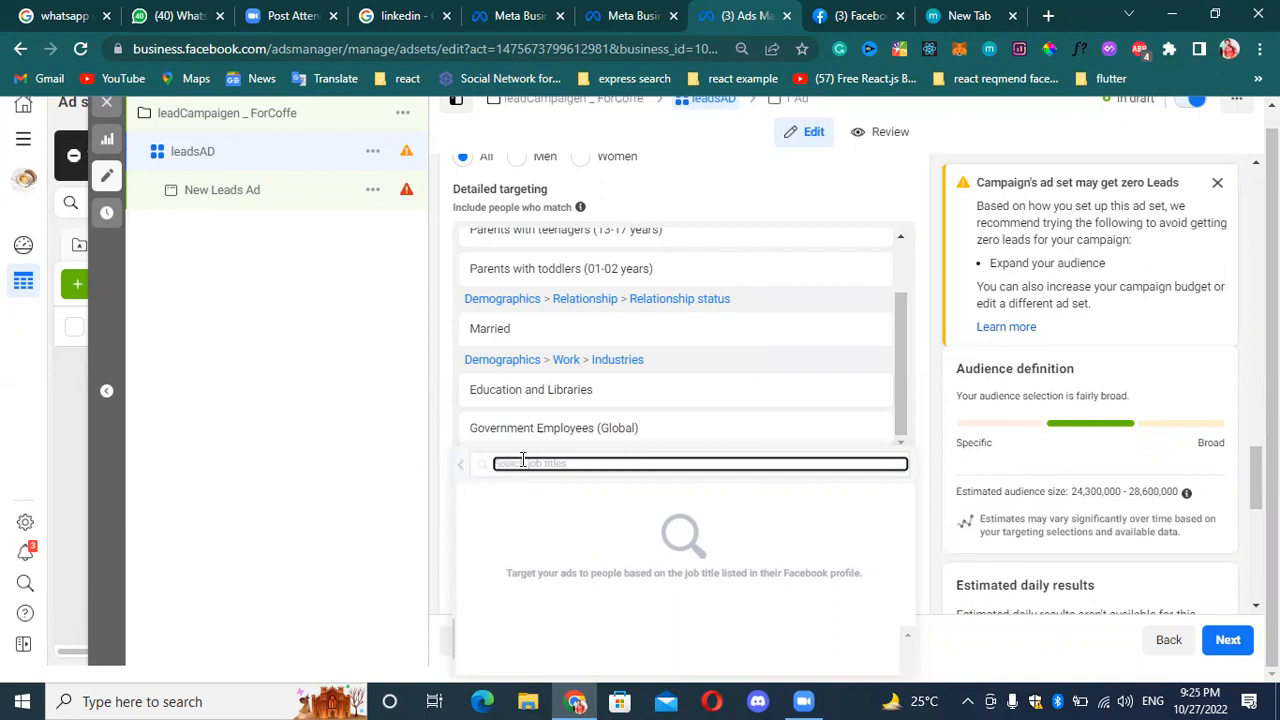
# Find the Mountain Dew job title by searching "Mou", add it to the detailed targeting and return to the category list.
pyautogui.write('g')
pyautogui.press('BackSpace')
pyautogui.write('a')
pyautogui.press('BackSpace')
pyautogui.write('Mou')
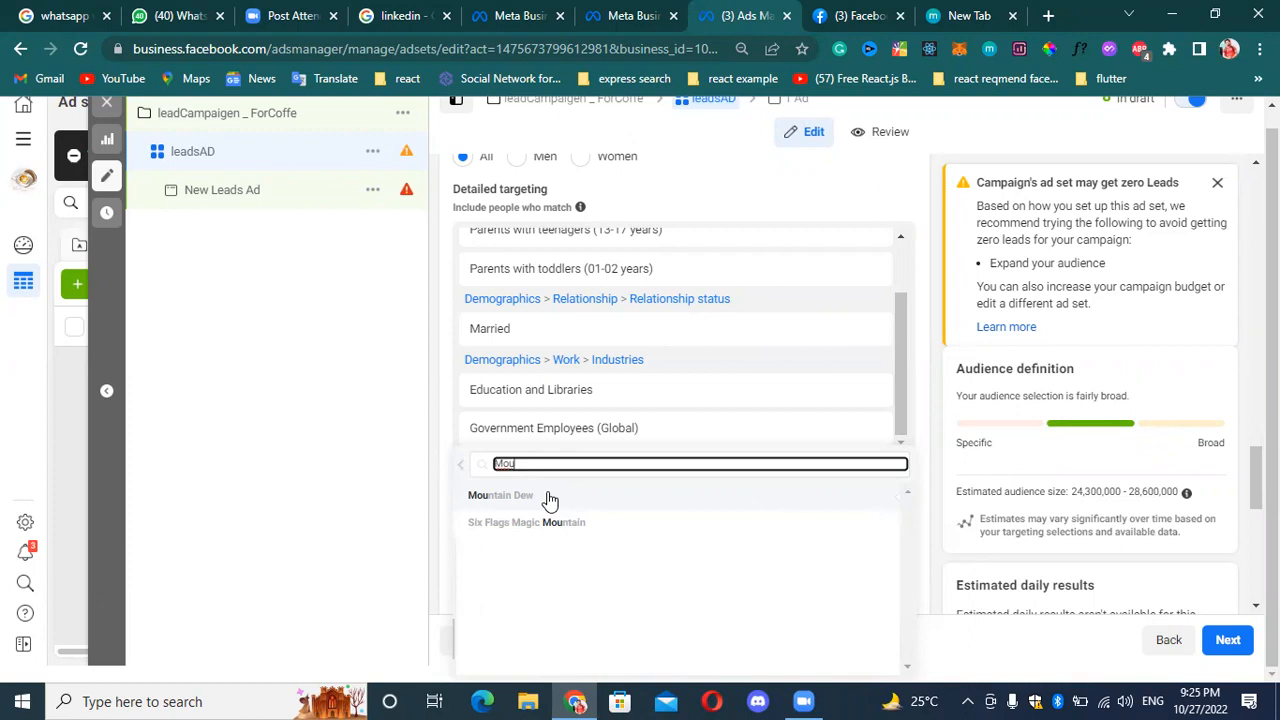
pyautogui.moveTo(551, 497)
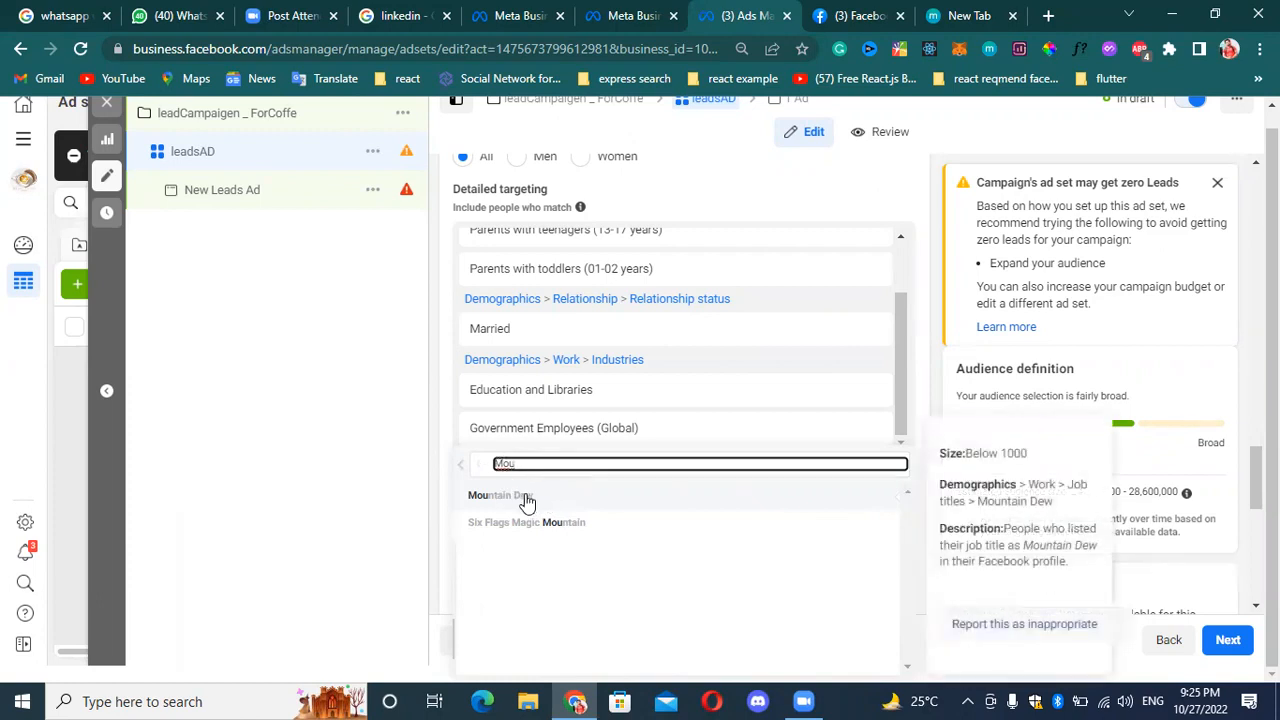
pyautogui.click(527, 500)
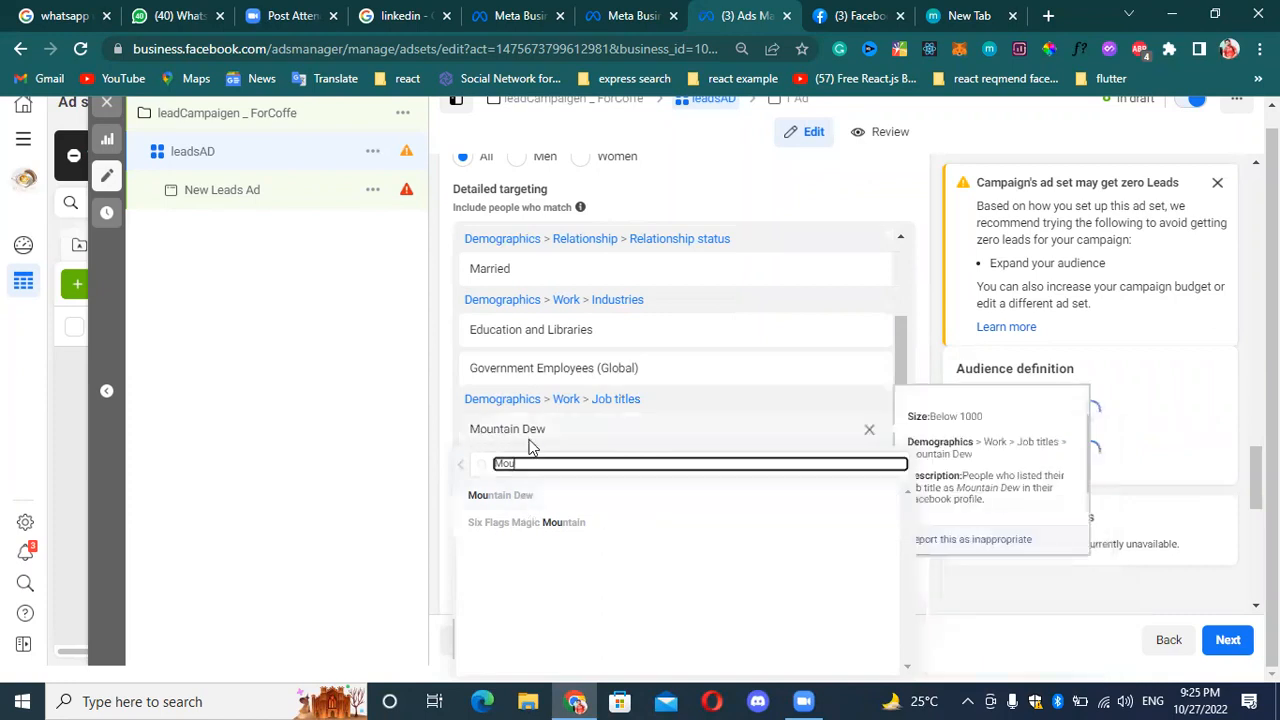
pyautogui.press('BackSpace')
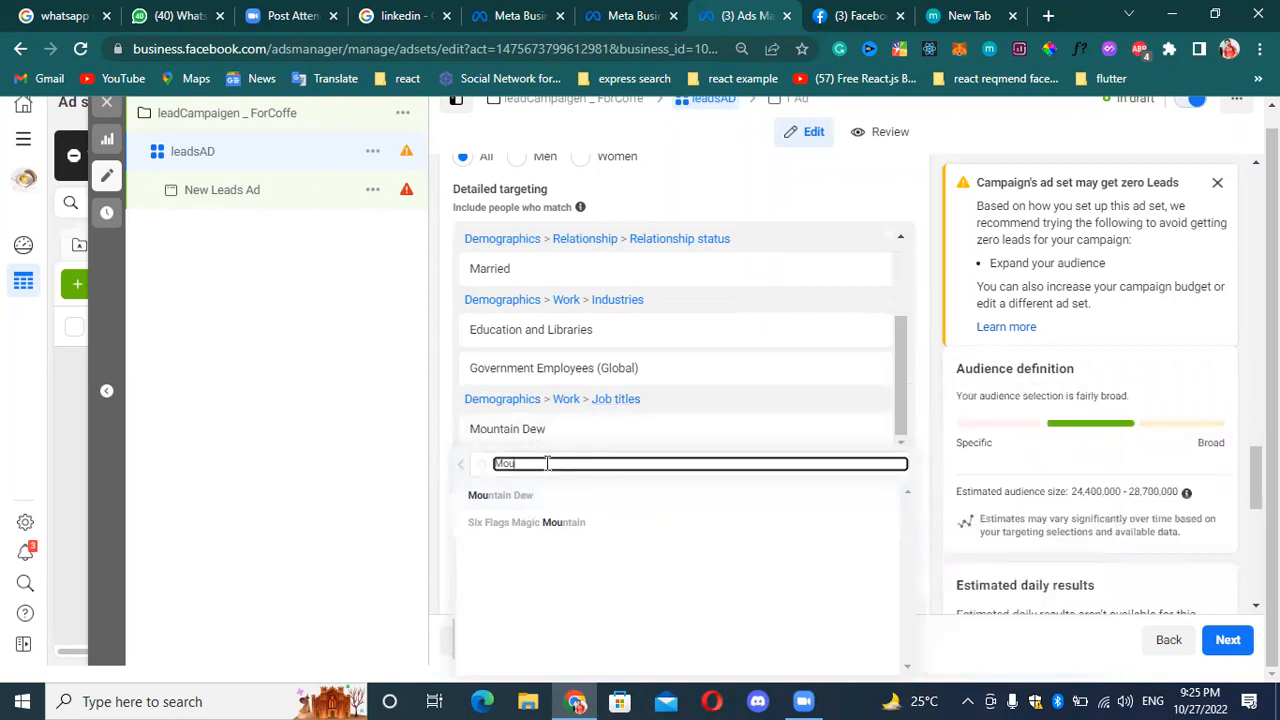
pyautogui.press('BackSpace')
pyautogui.press('BackSpace')
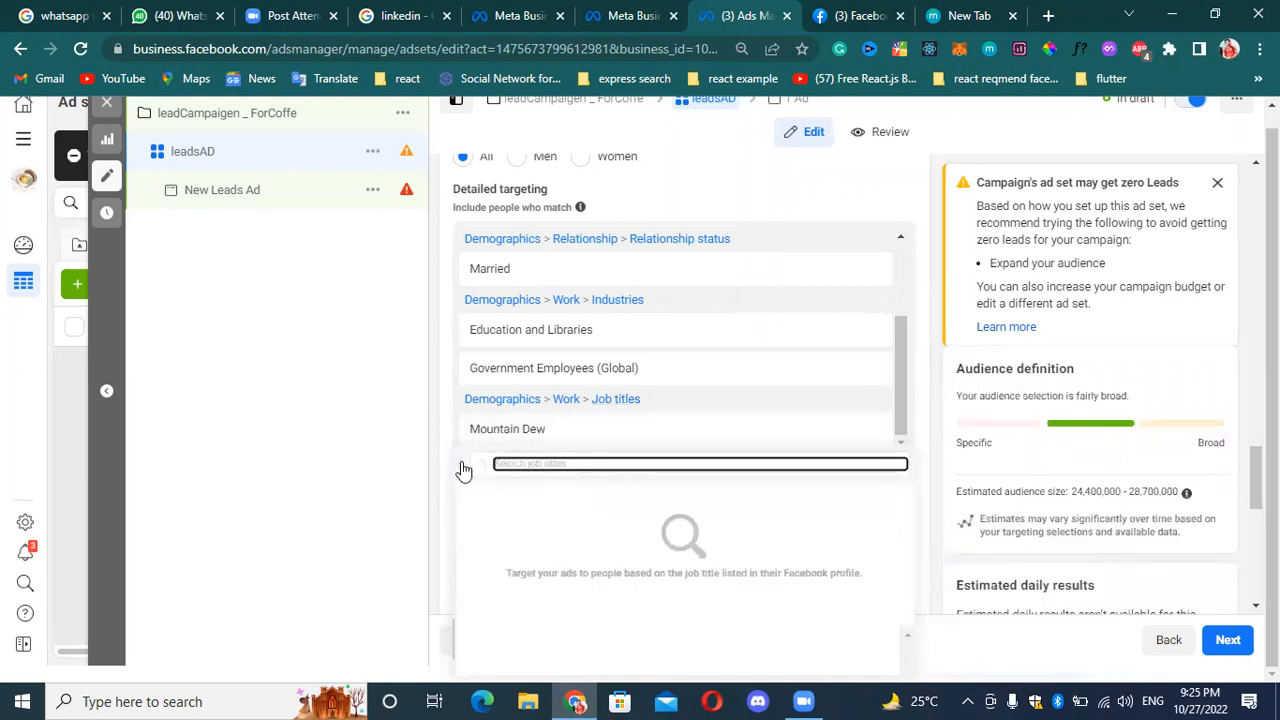
pyautogui.click(458, 470)
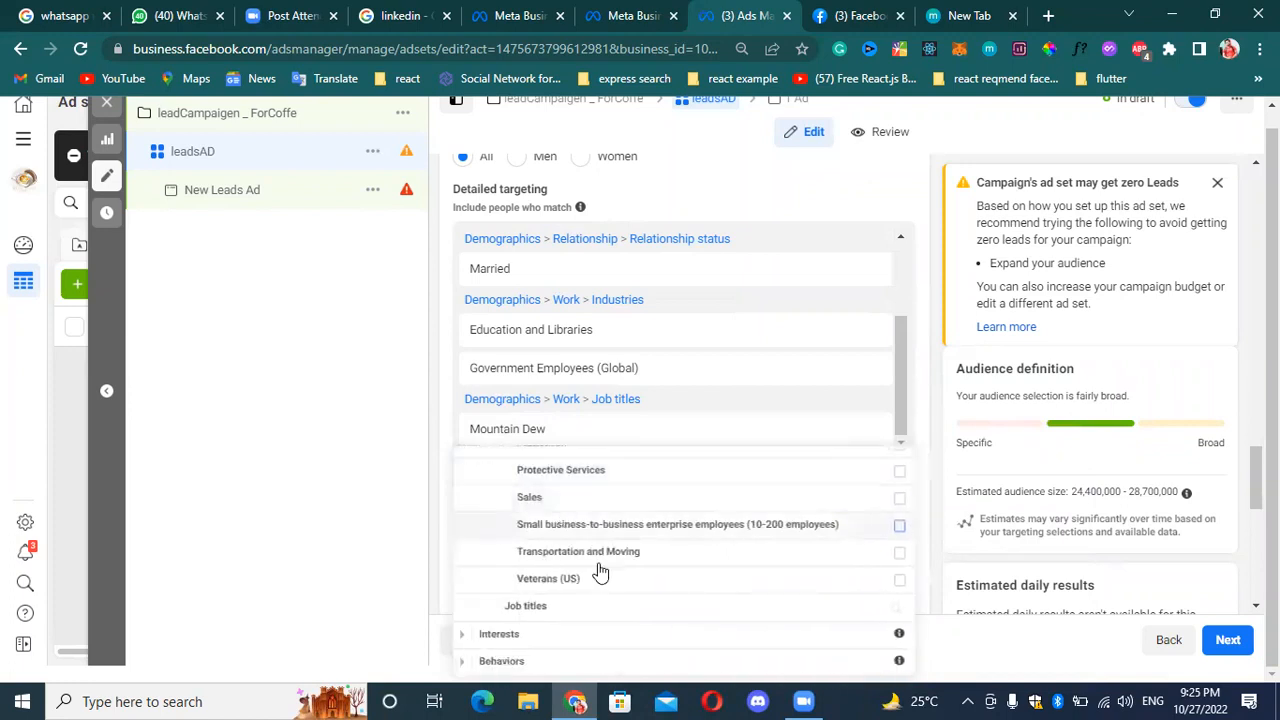
# Review the Demographics categories and the full range of industries offered under Work.
pyautogui.scroll(10, 668, 563)
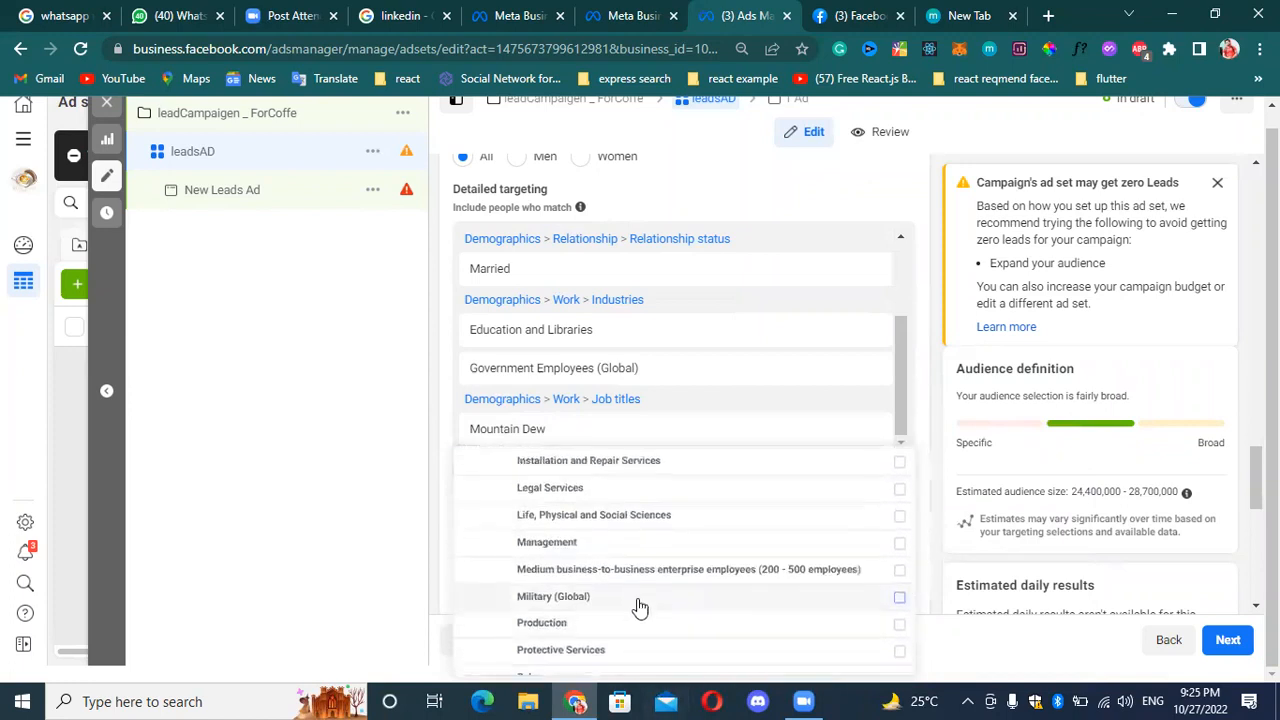
pyautogui.scroll(10, 728, 565)
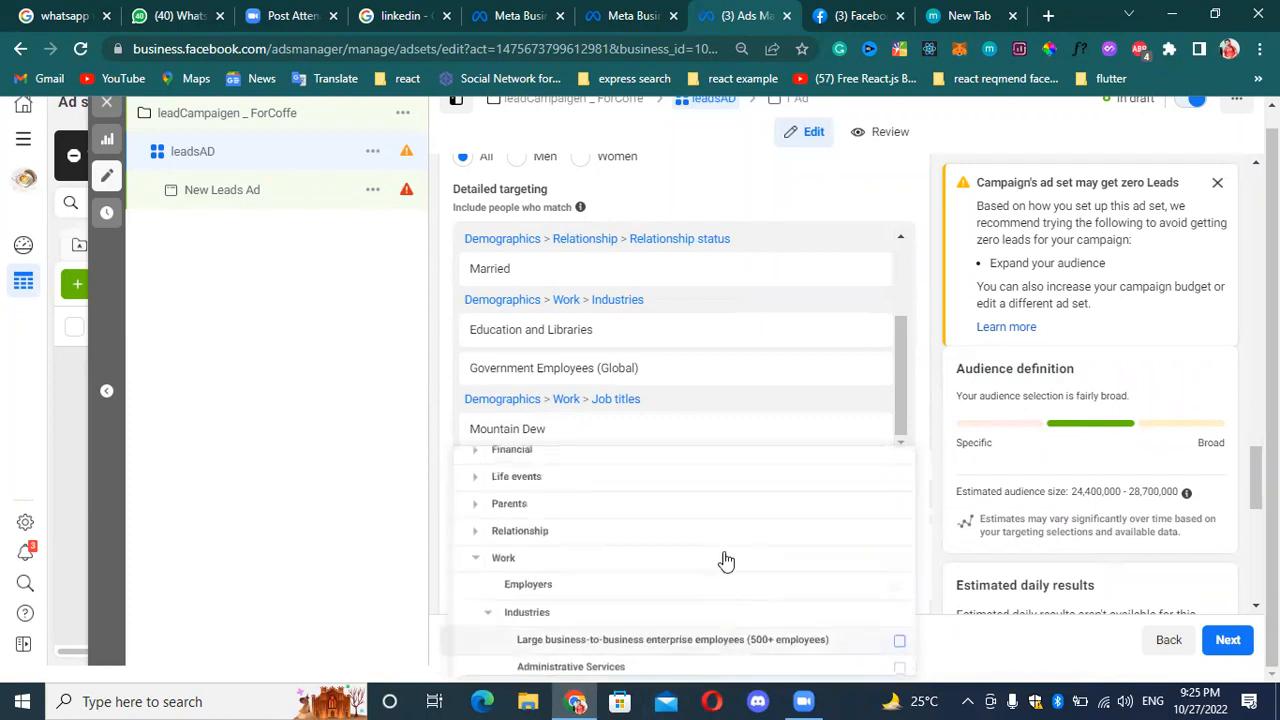
pyautogui.scroll(-2, 580, 540)
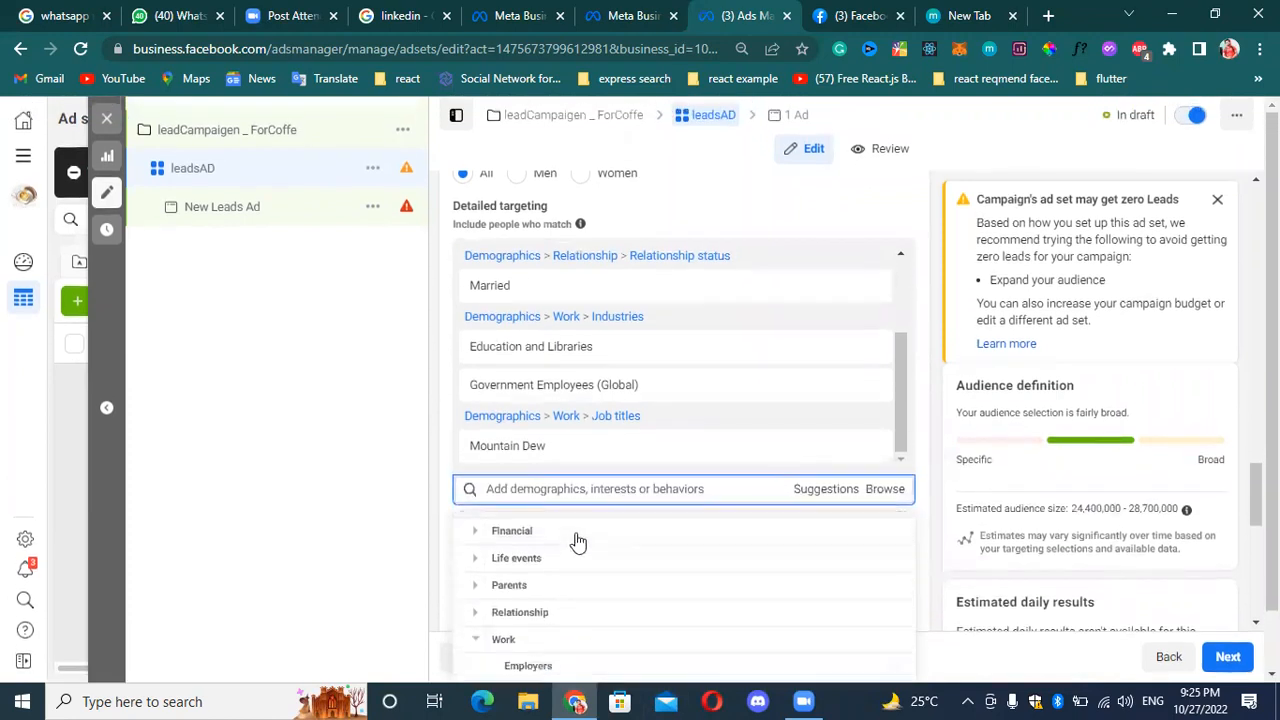
pyautogui.scroll(2, 560, 550)
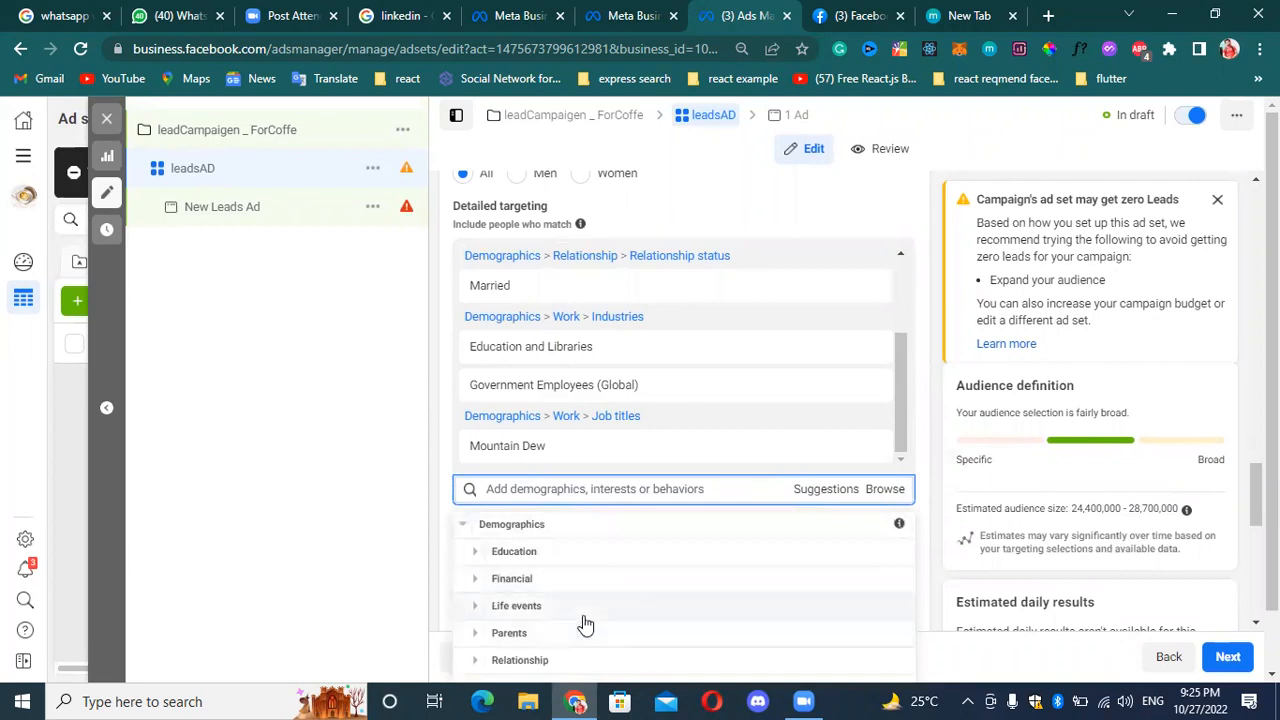
pyautogui.scroll(-3, 585, 620)
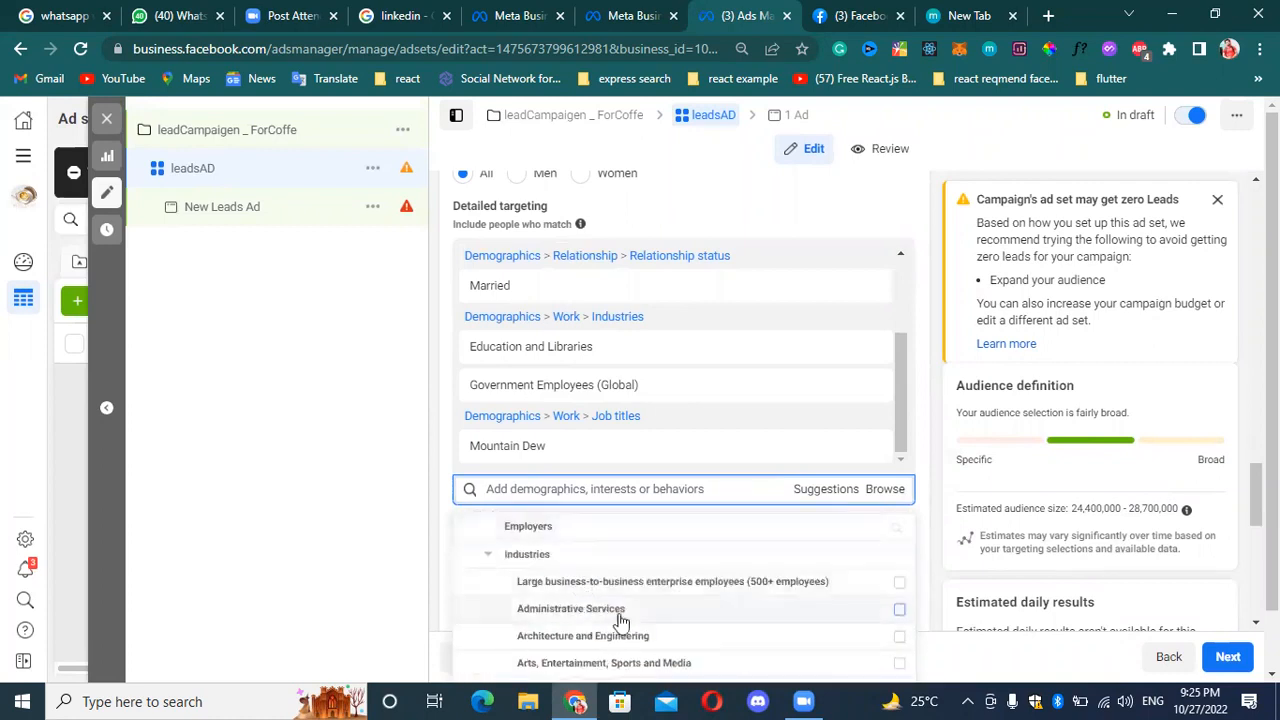
pyautogui.scroll(-3, 640, 610)
pyautogui.scroll(-2, 675, 605)
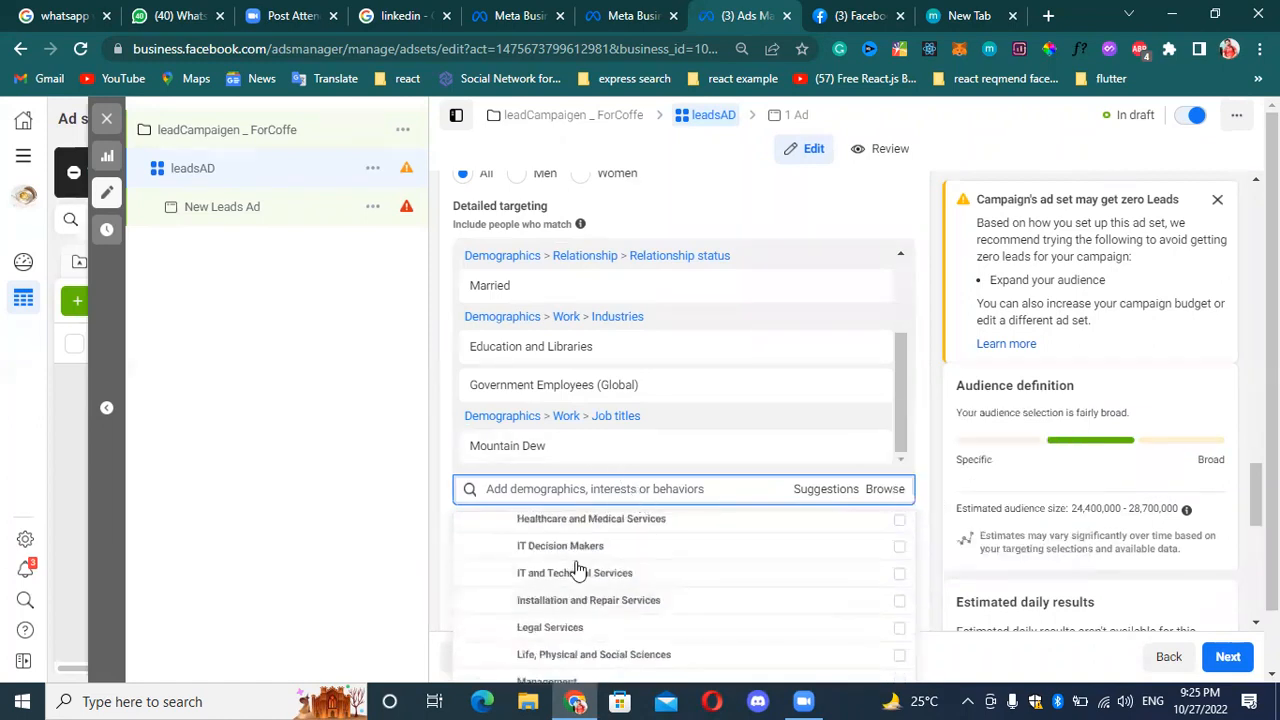
pyautogui.scroll(-1, 646, 585)
pyautogui.scroll(-5, 646, 588)
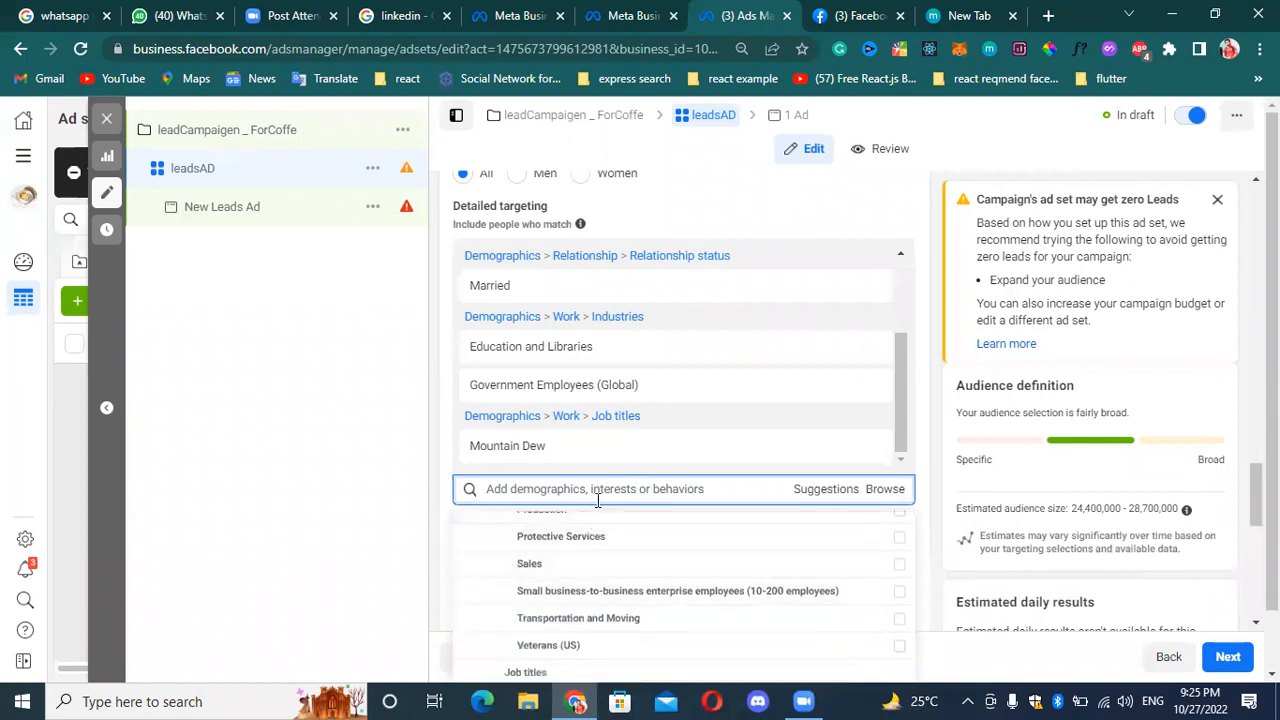
# Search the Work job titles for "Cheif" and add Chief Technology Officer (CTO) to the detailed targeting.
pyautogui.moveTo(643, 594)
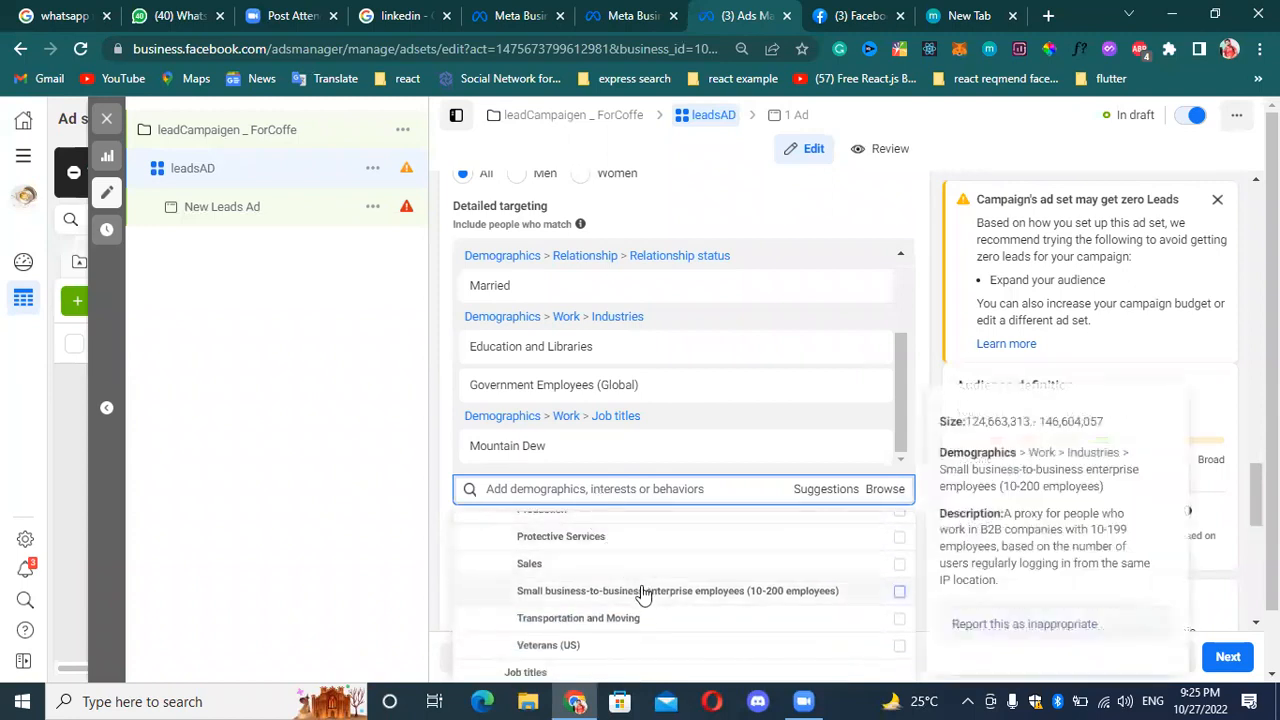
pyautogui.scroll(-1, 648, 595)
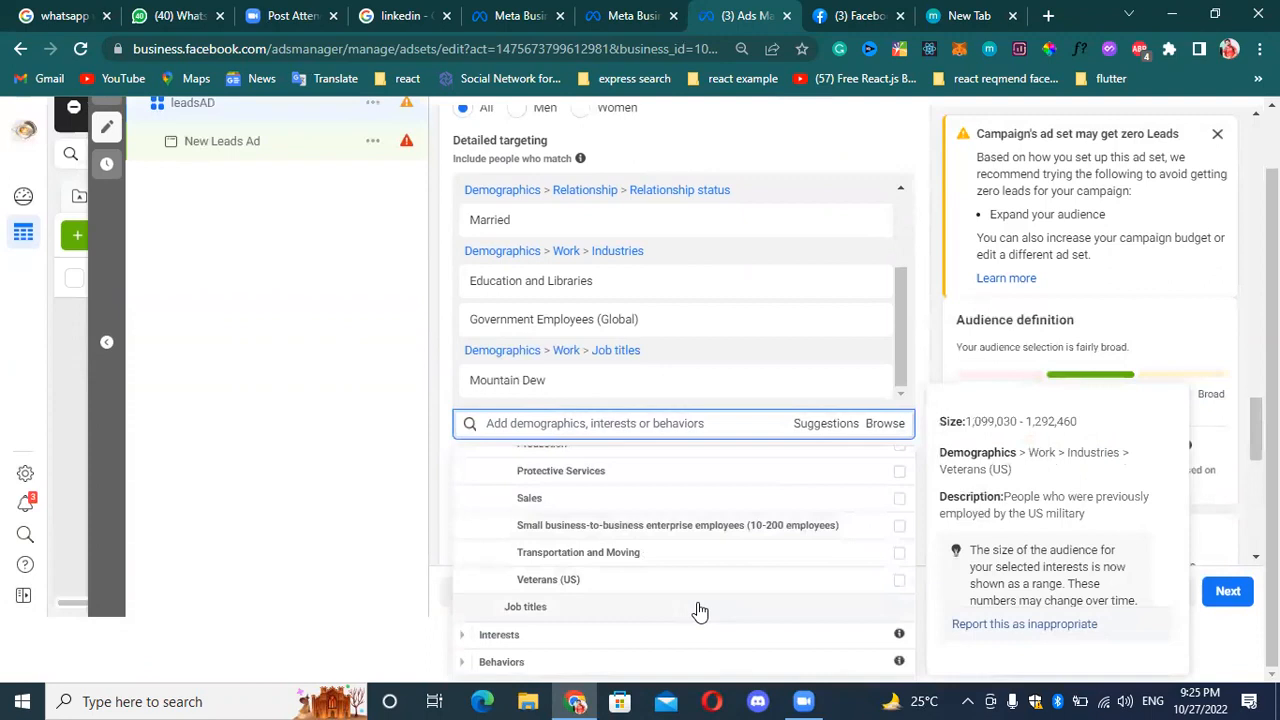
pyautogui.click(698, 608)
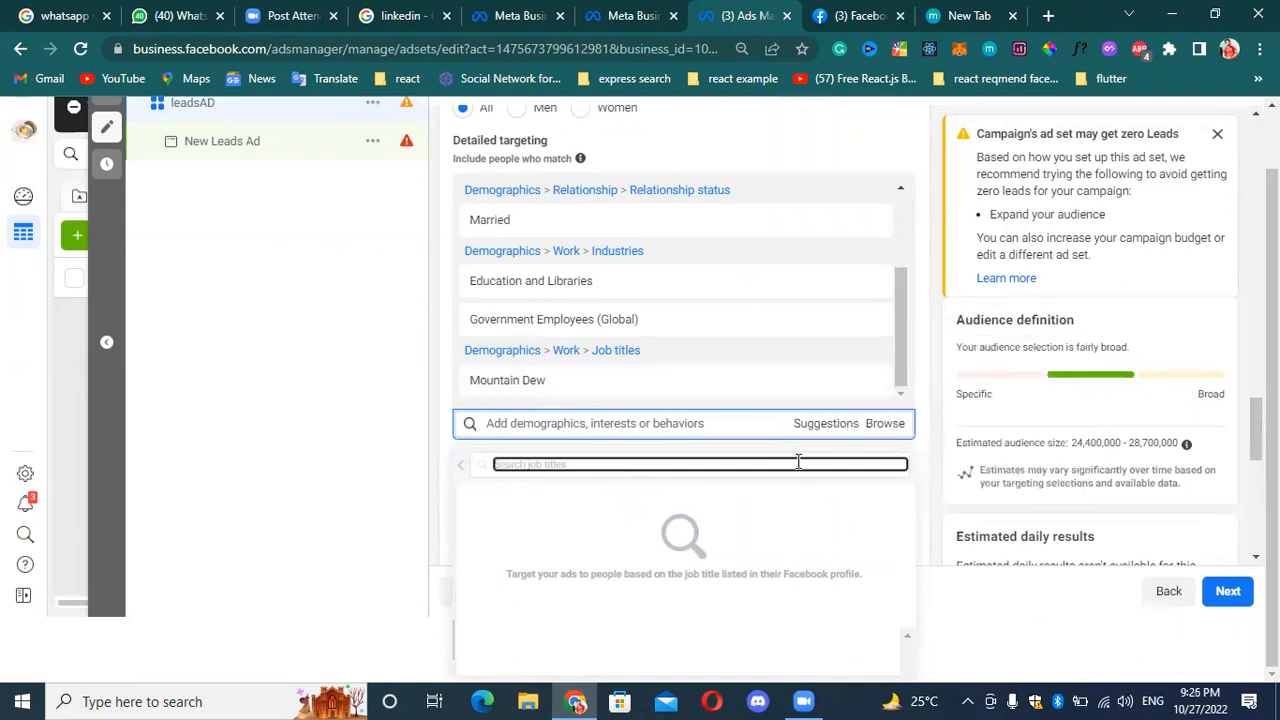
pyautogui.write('der')
pyautogui.press('BackSpace')
pyautogui.press('BackSpace')
pyautogui.press('BackSpace')
pyautogui.write('d')
pyautogui.write('h')
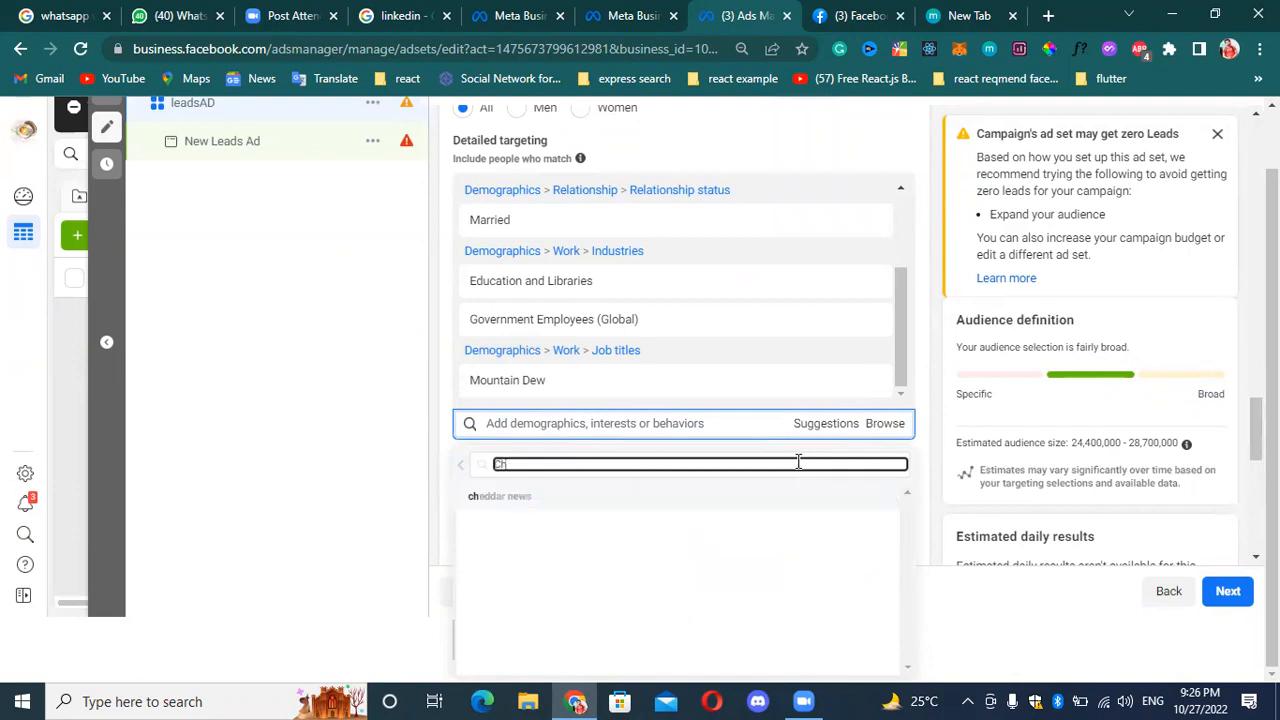
pyautogui.write('ief')
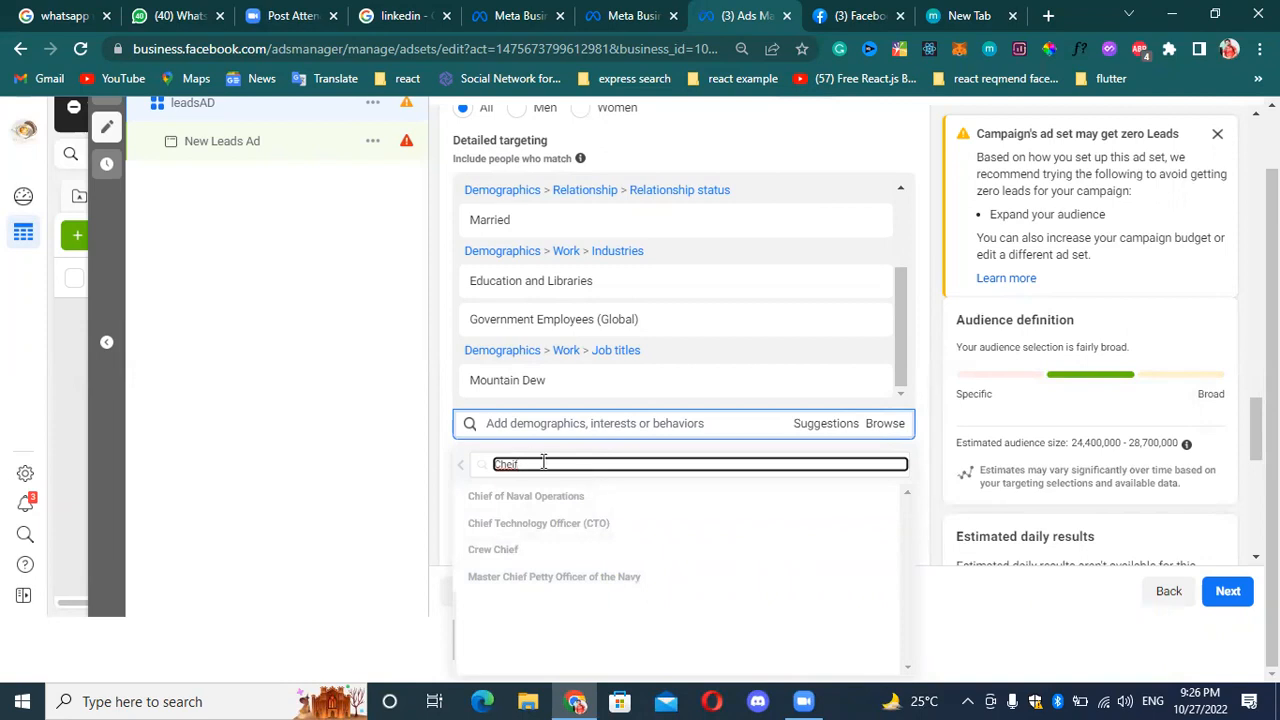
pyautogui.click(573, 524)
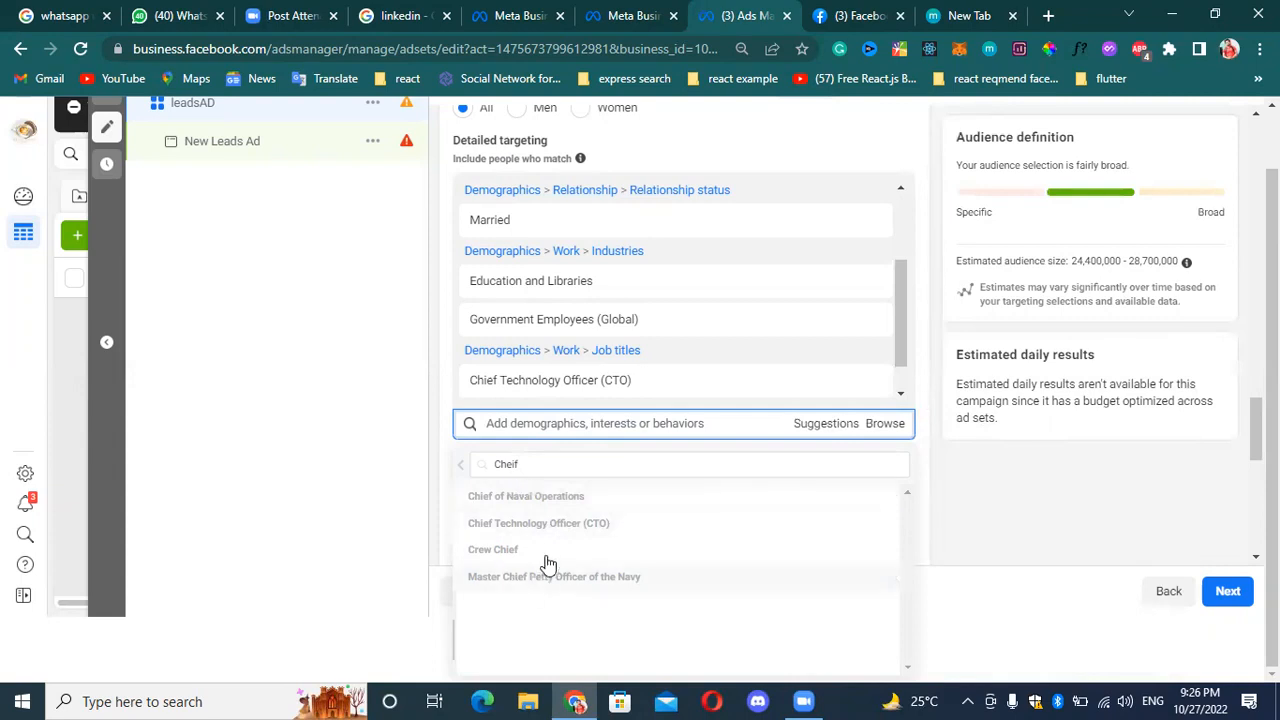
# Clear the job title search and return to the targeting category list under Work.
pyautogui.click(537, 466)
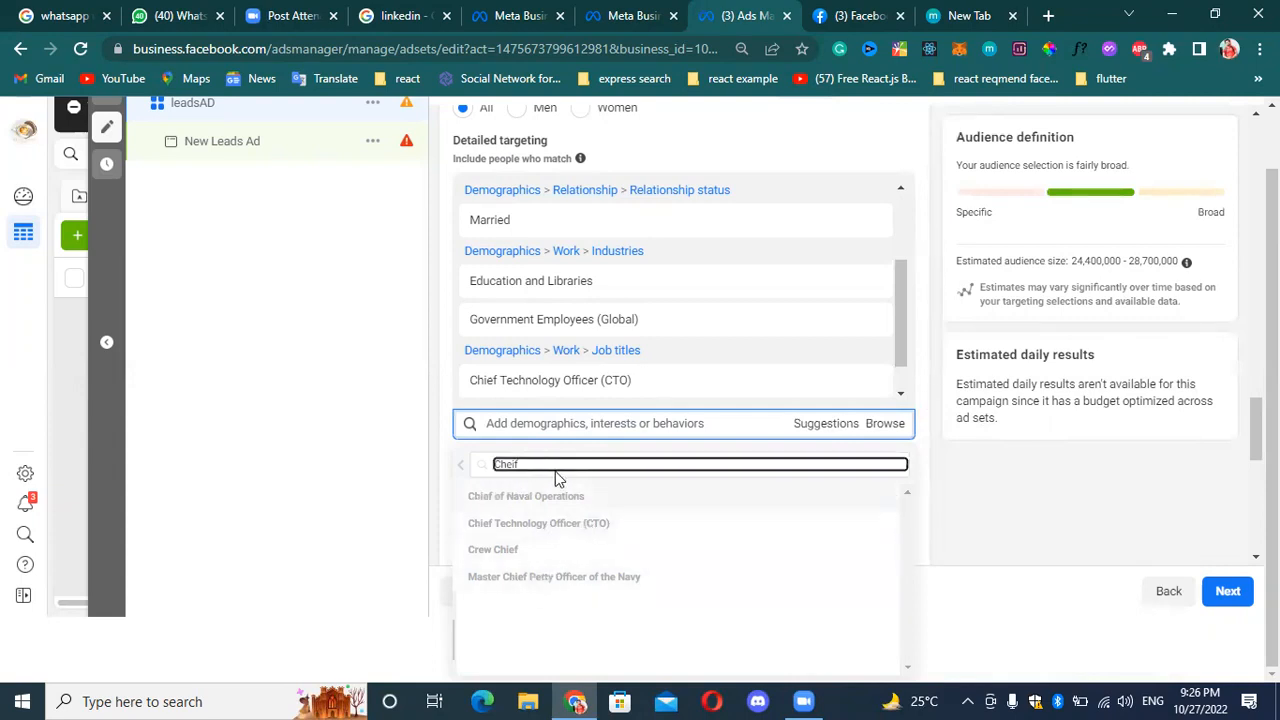
pyautogui.press('BackSpace')
pyautogui.press('BackSpace')
pyautogui.press('BackSpace')
pyautogui.press('BackSpace')
pyautogui.press('BackSpace')
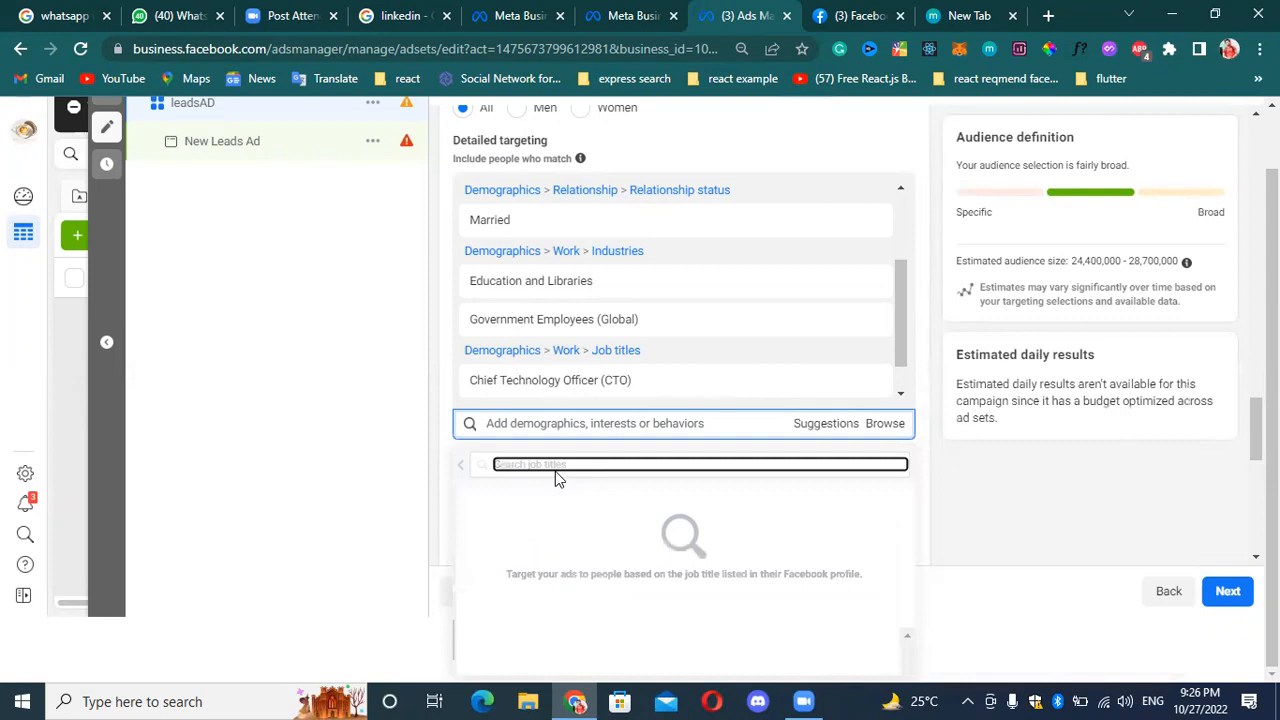
pyautogui.click(459, 471)
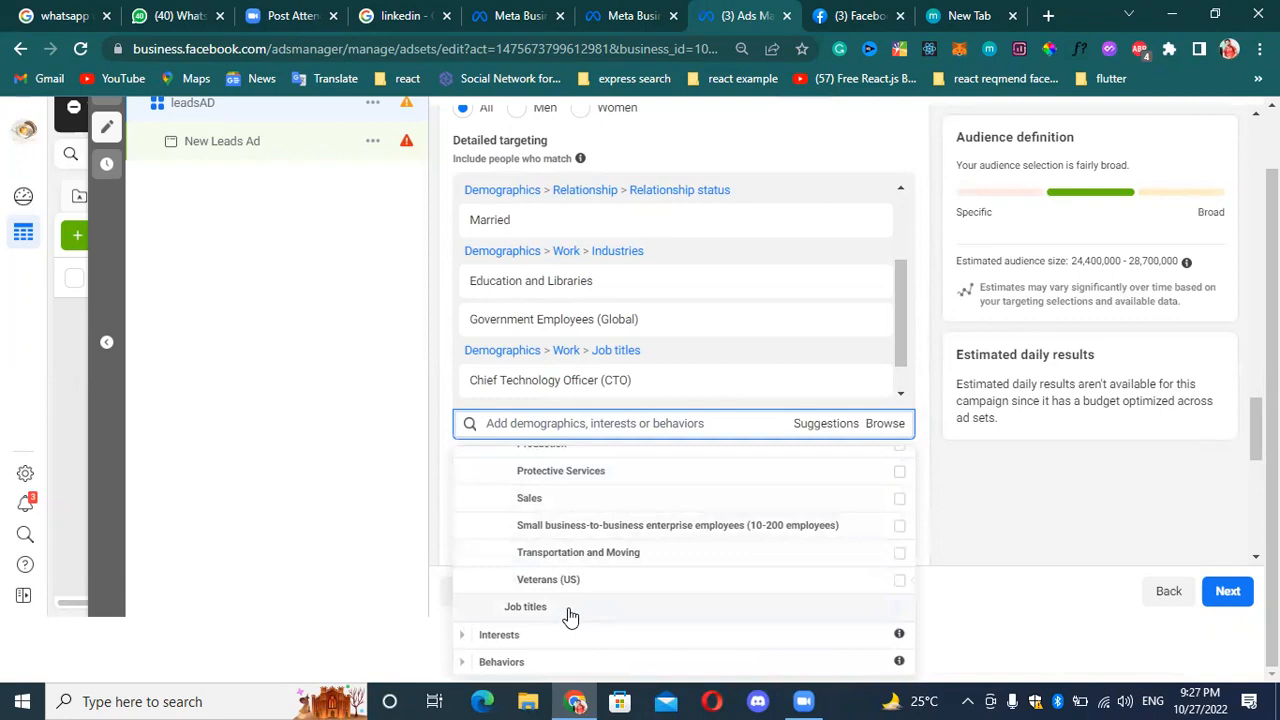
pyautogui.moveTo(590, 591)
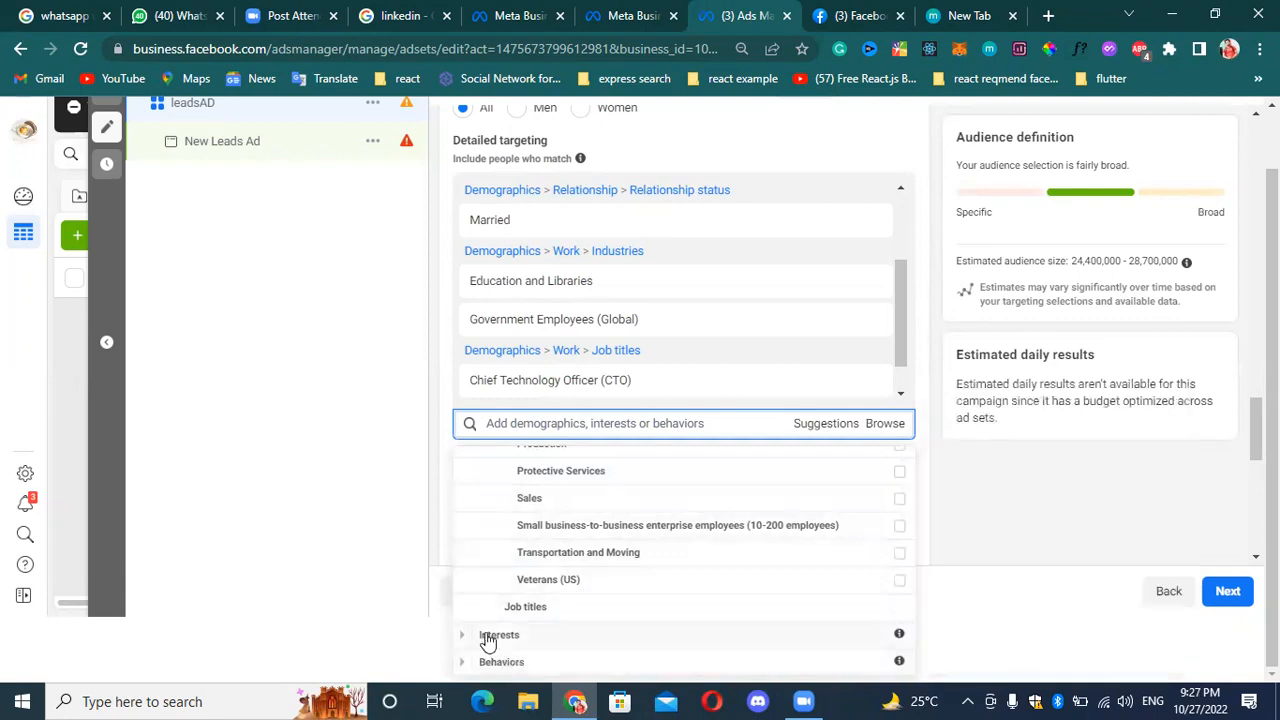
pyautogui.scroll(1, 598, 591)
pyautogui.scroll(10, 598, 591)
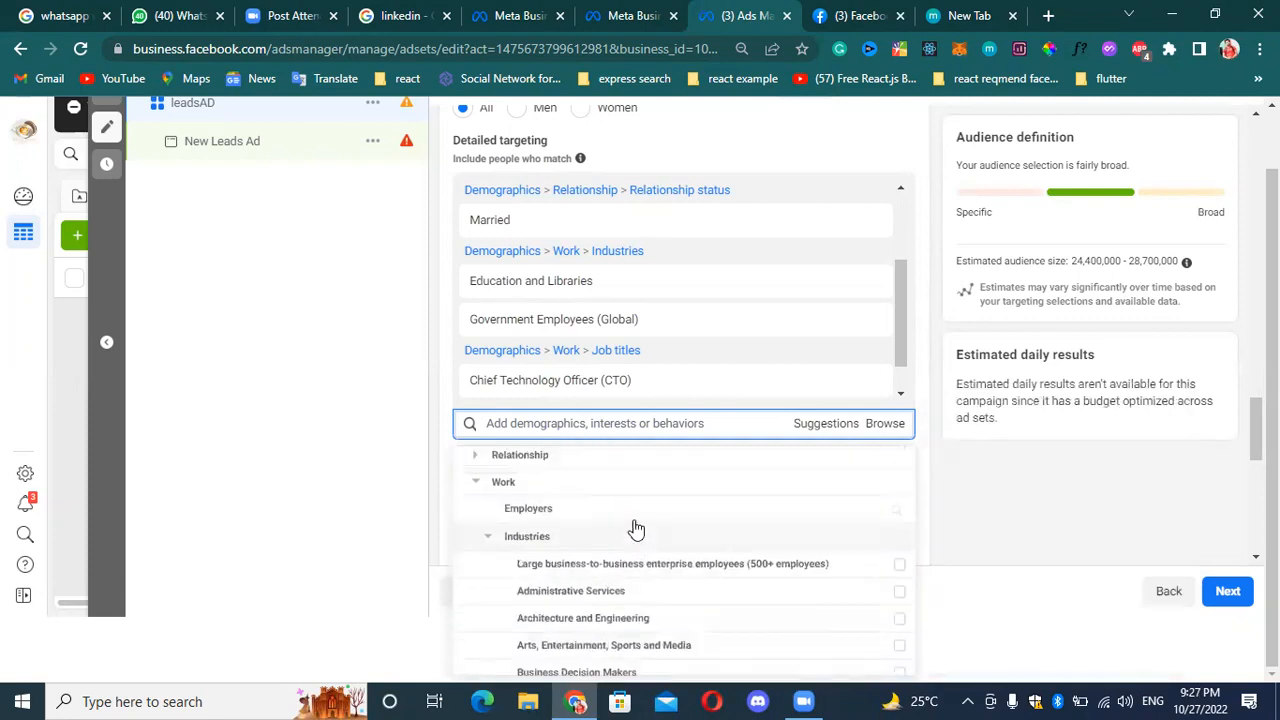
pyautogui.scroll(-10, 640, 548)
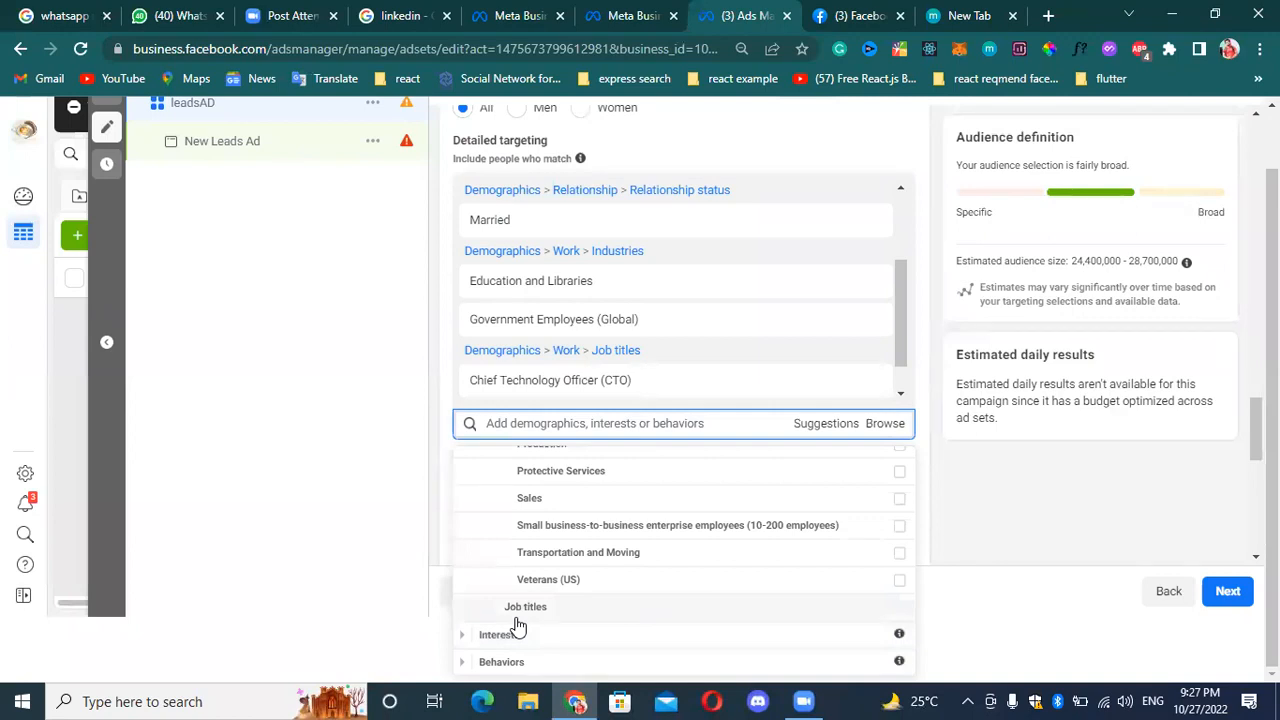
# Add the TV talkshows and TV game shows interests from Entertainment (leisure) > TV (movies & television).
pyautogui.click(464, 638)
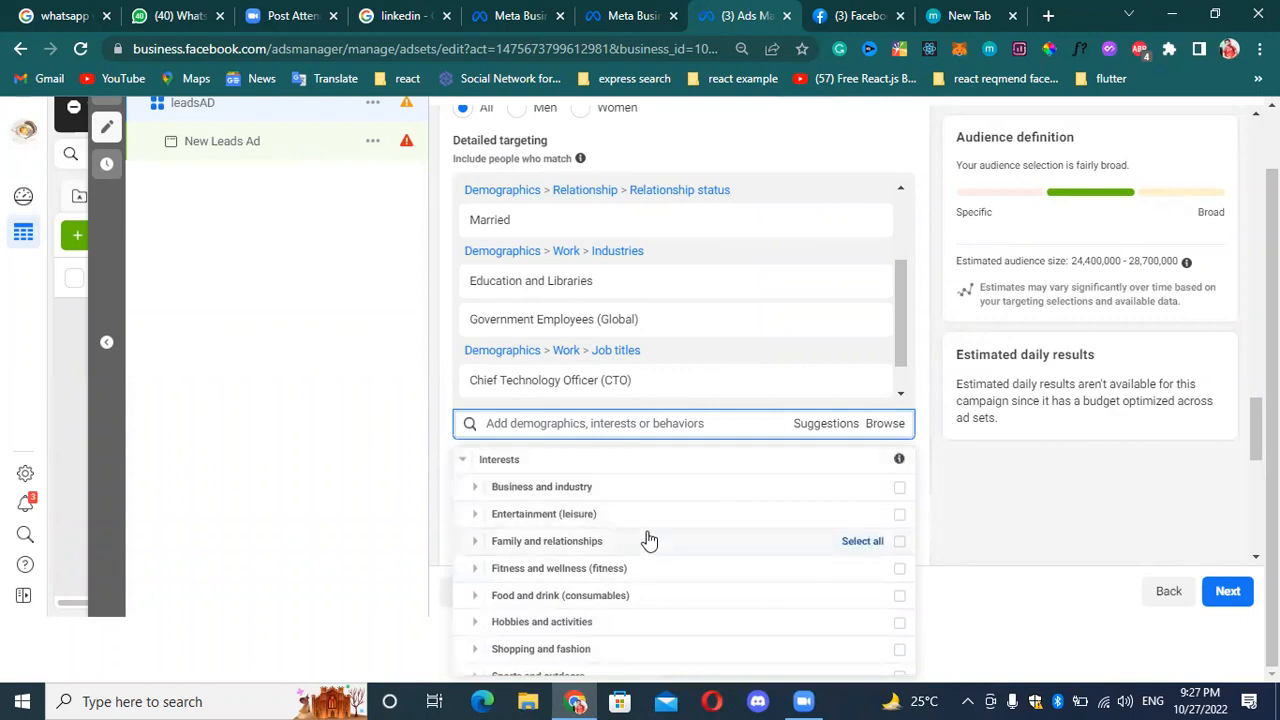
pyautogui.scroll(-1, 630, 545)
pyautogui.scroll(1, 610, 592)
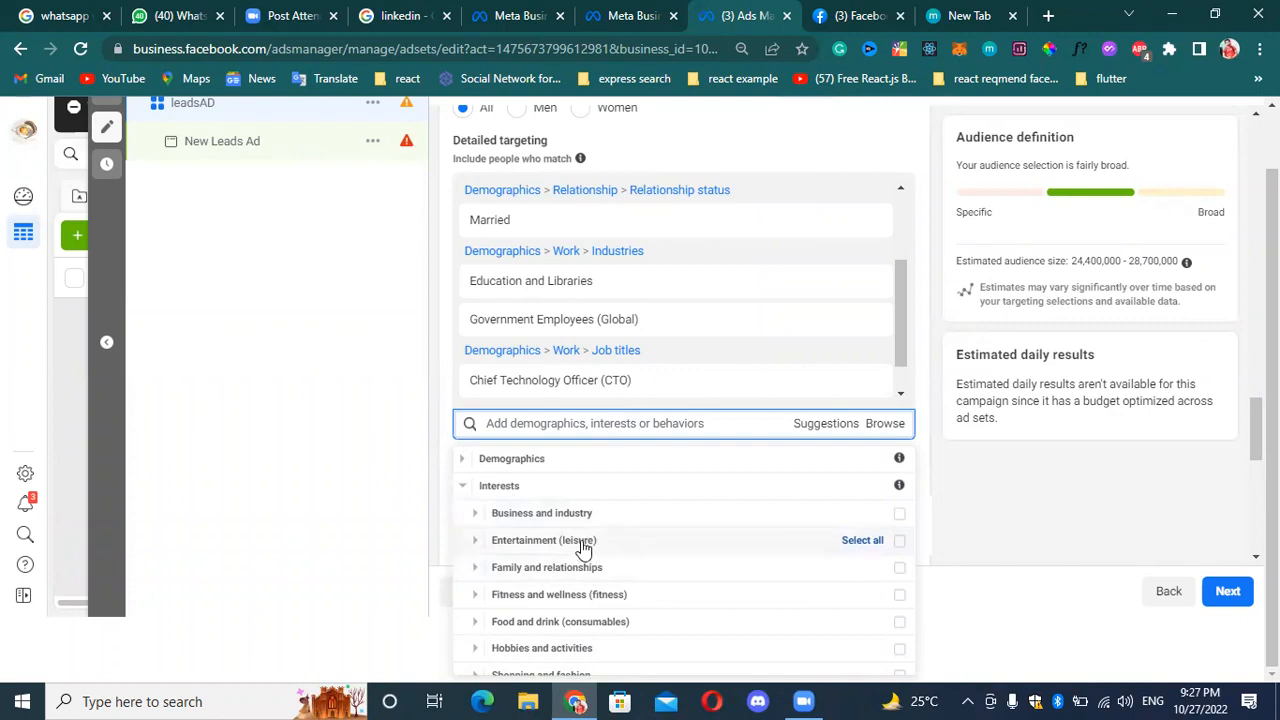
pyautogui.click(474, 541)
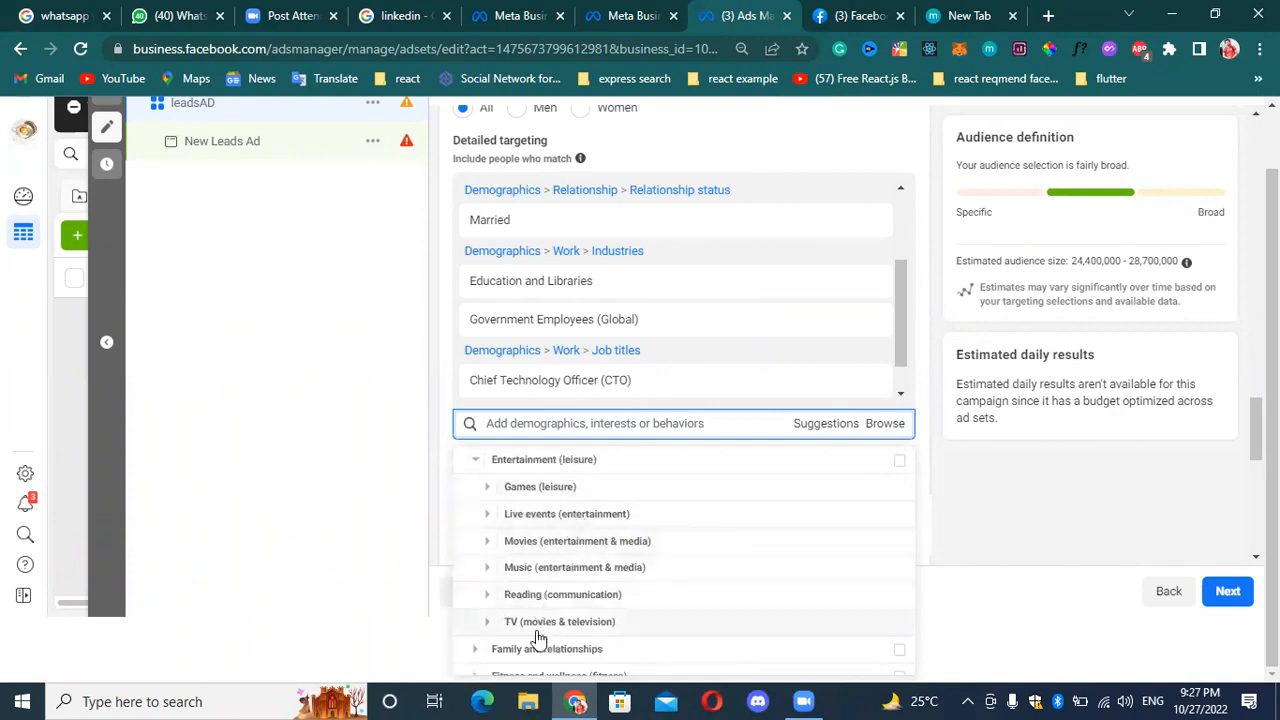
pyautogui.click(486, 631)
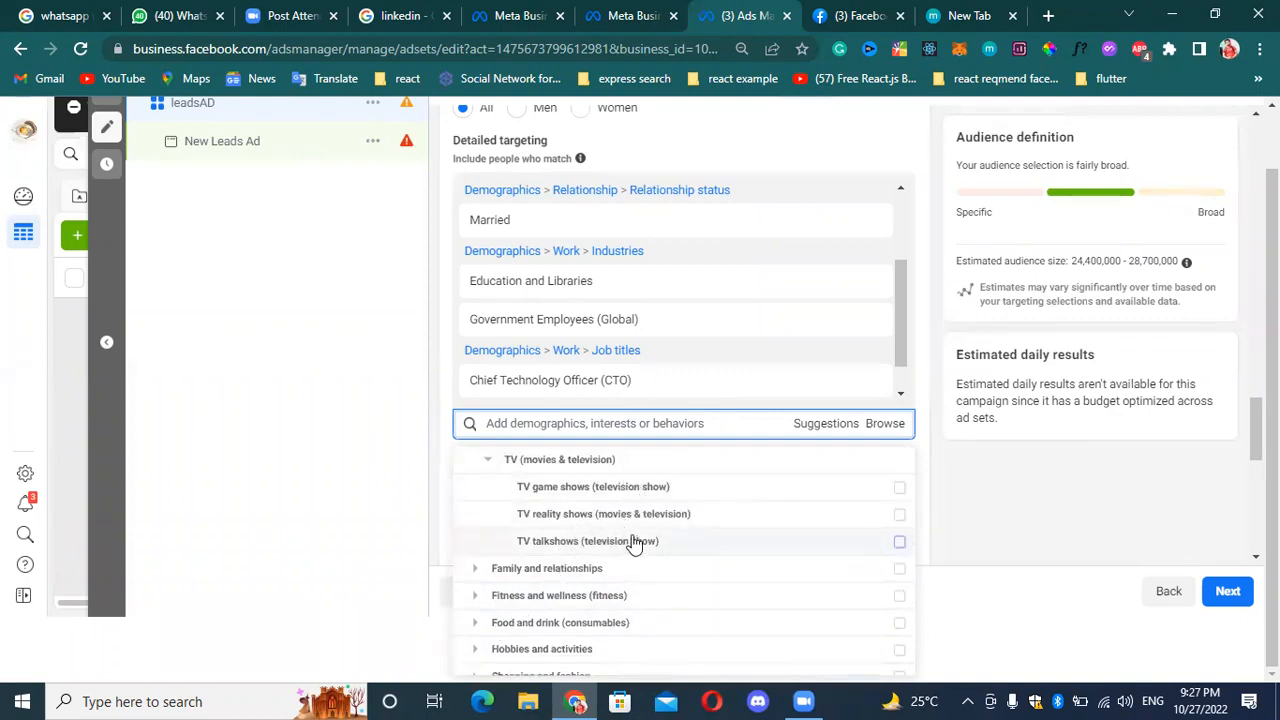
pyautogui.moveTo(640, 541)
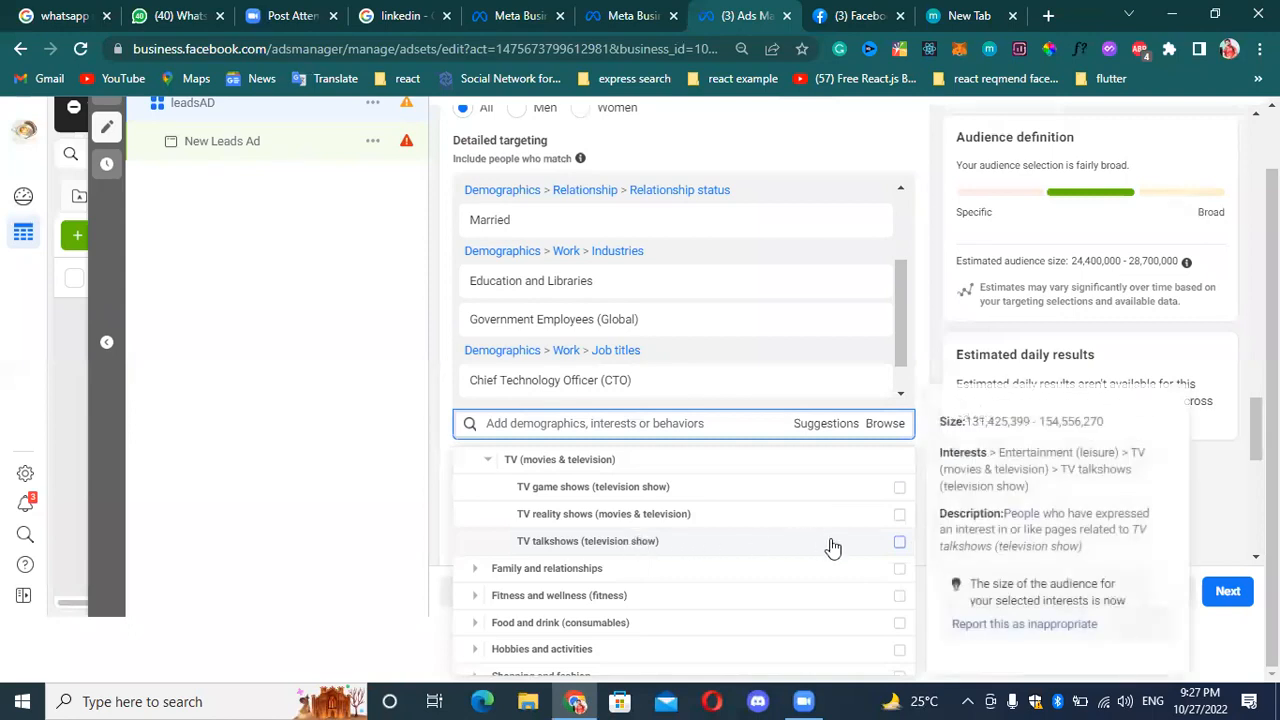
pyautogui.click(899, 546)
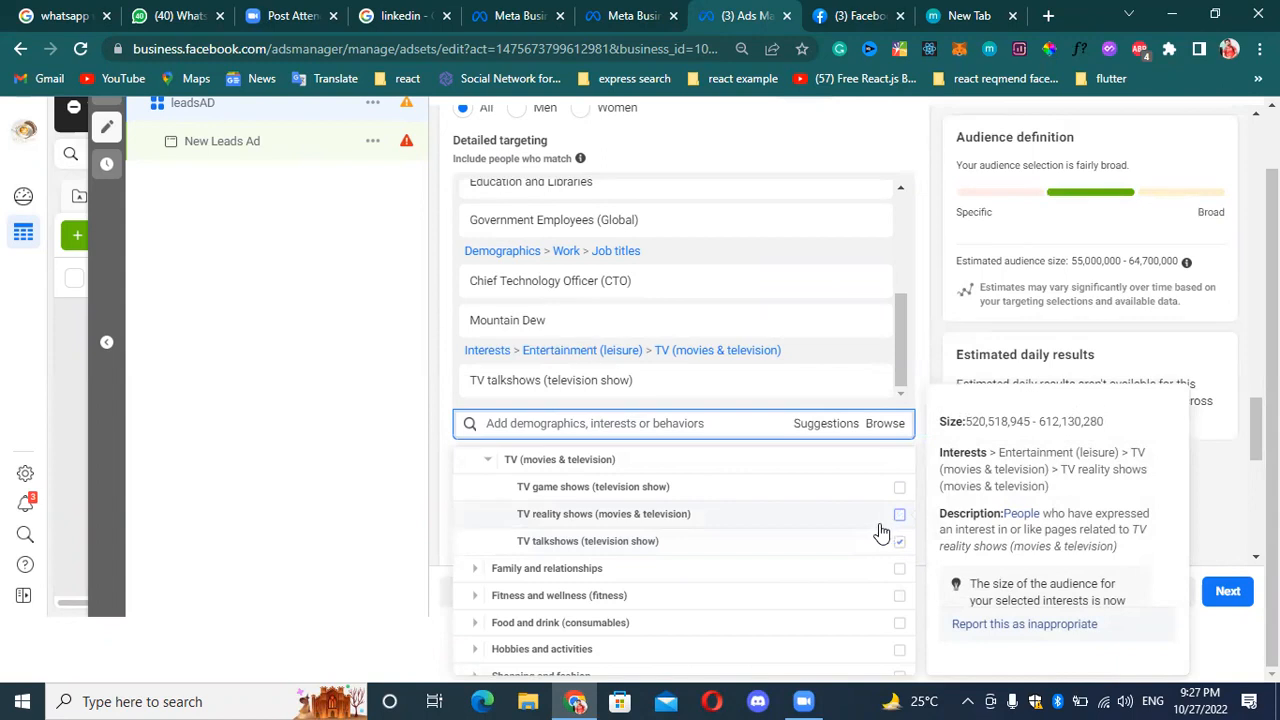
pyautogui.click(779, 491)
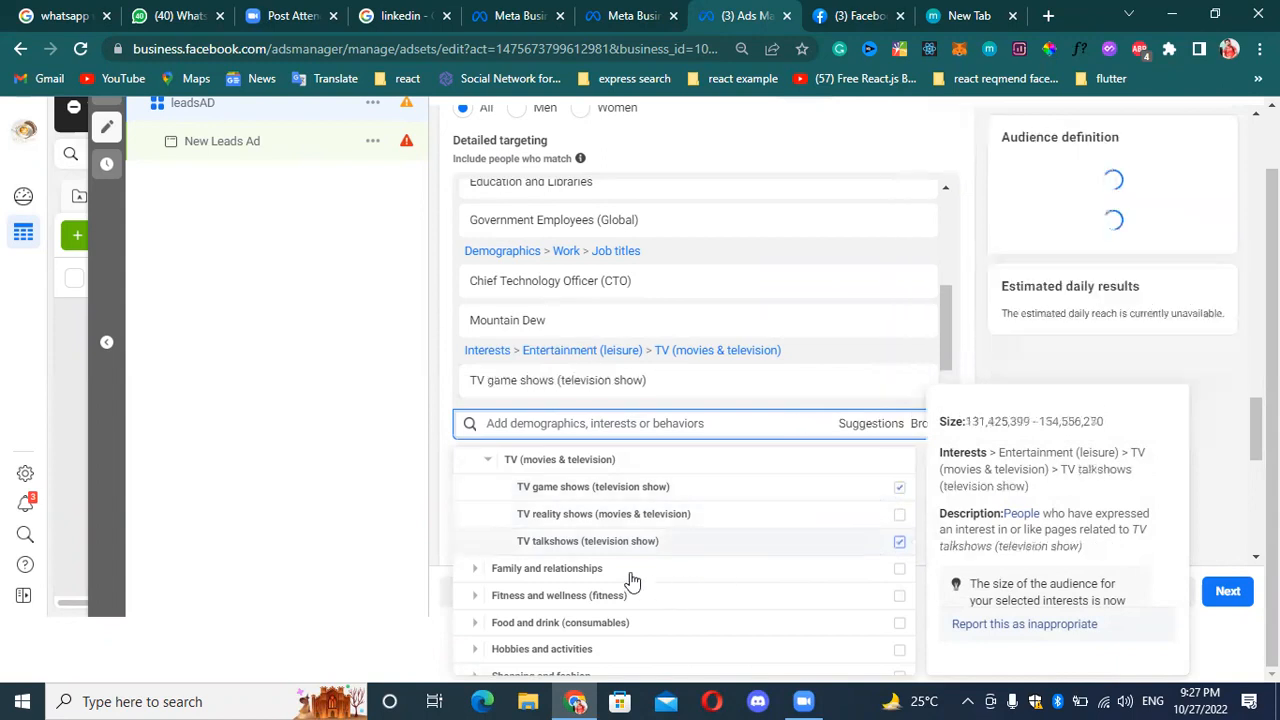
# Examine the interests offered under Family and relationships and Fitness and wellness, then close the category list.
pyautogui.click(487, 571)
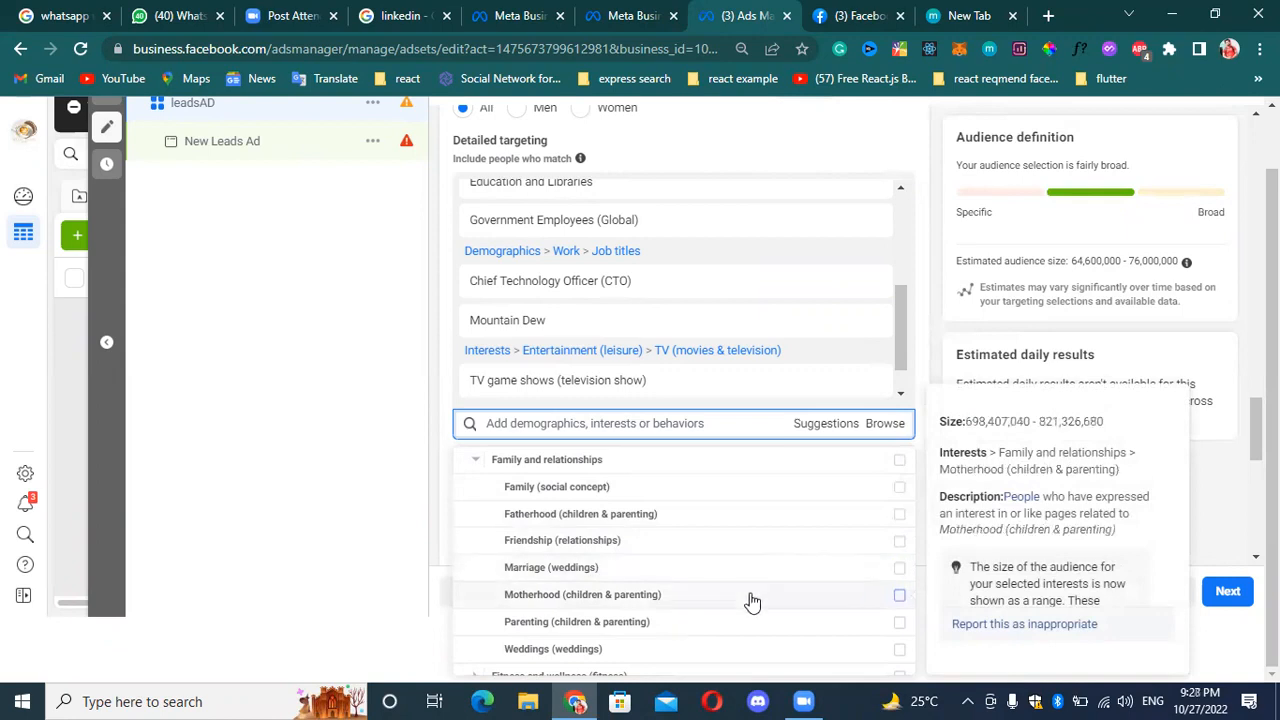
pyautogui.scroll(-2, 745, 605)
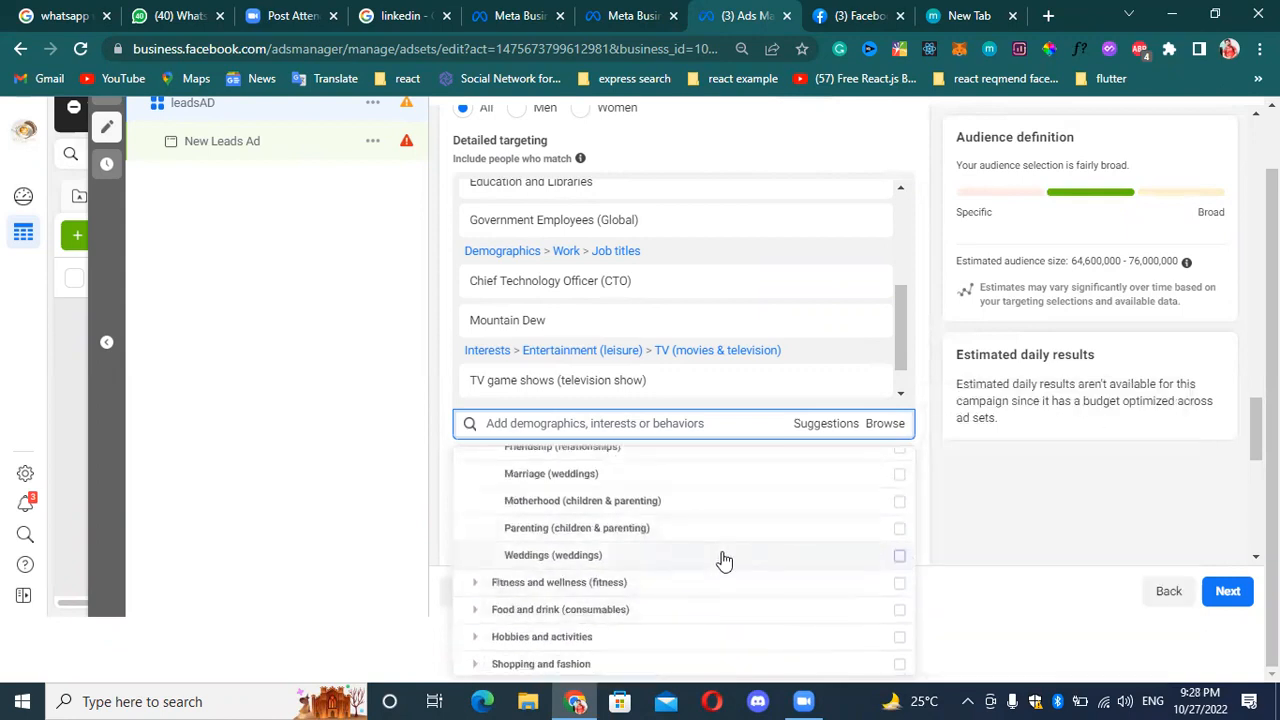
pyautogui.scroll(4, 718, 560)
pyautogui.click(487, 556)
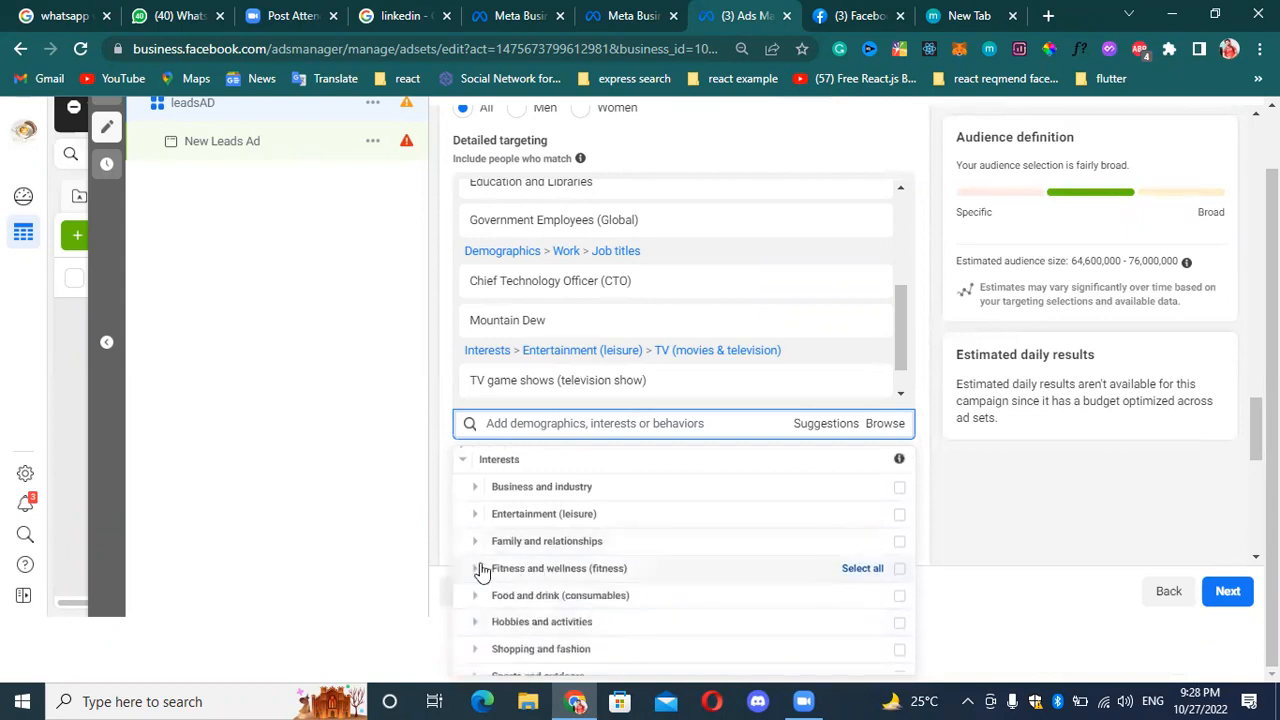
pyautogui.click(481, 570)
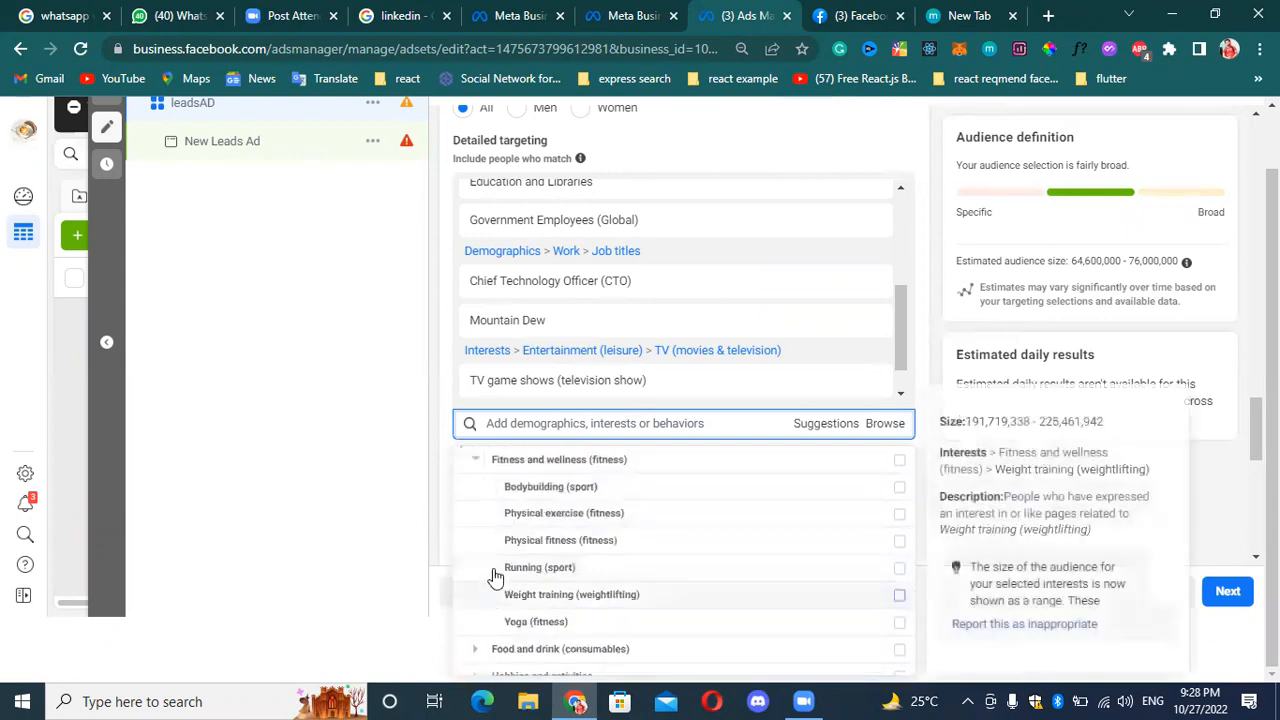
pyautogui.click(602, 423)
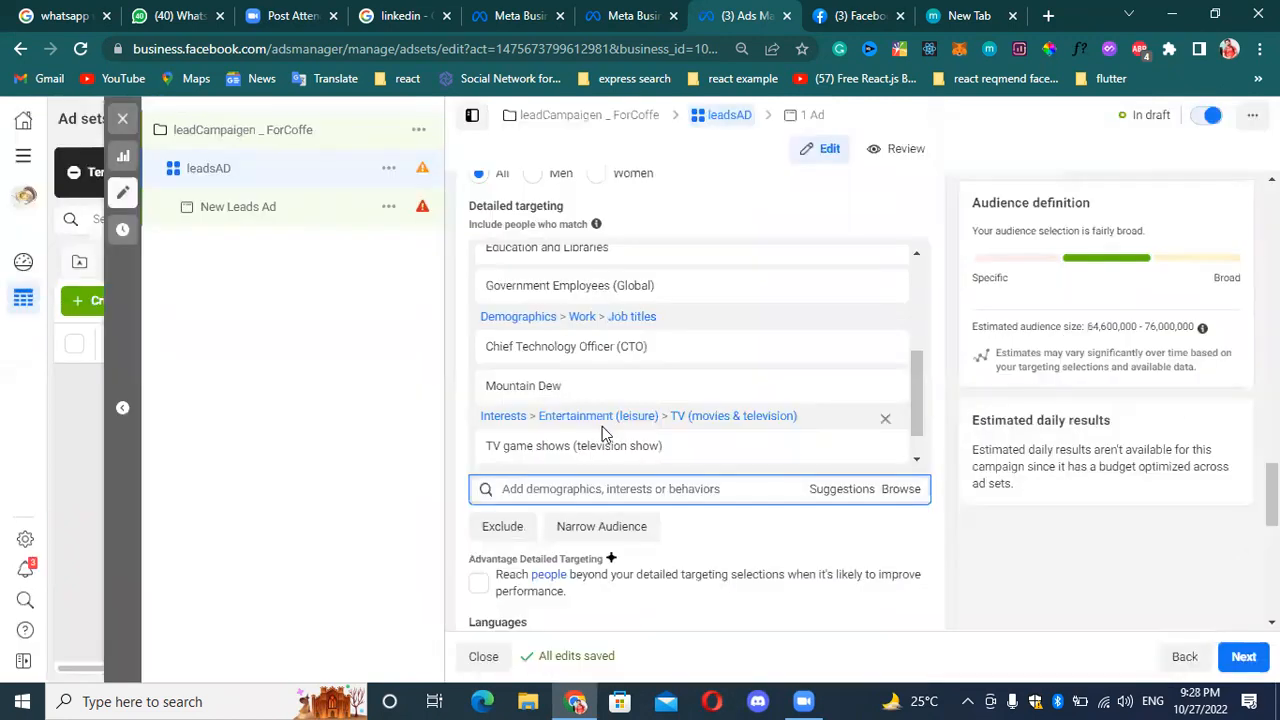
# Browse the targeting categories again, reviewing the Demographics subcategories and the Interests groups, and close the list.
pyautogui.click(900, 490)
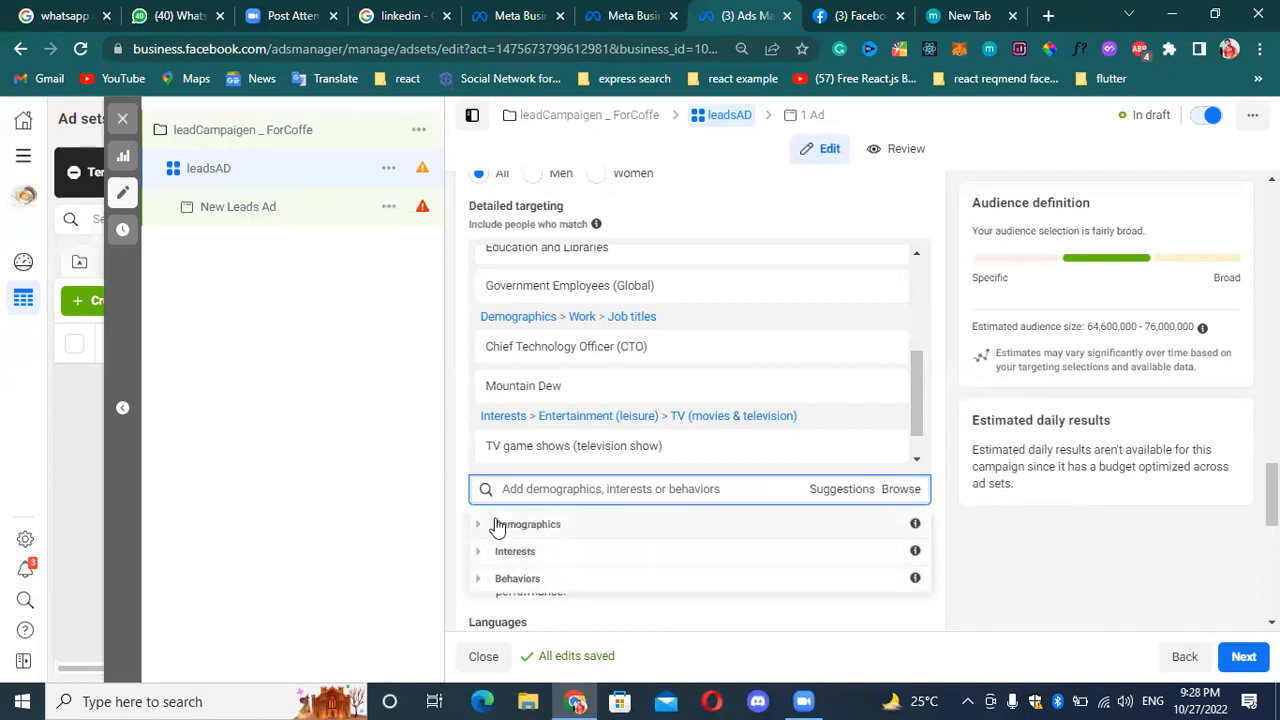
pyautogui.click(477, 528)
pyautogui.scroll(-1, 543, 580)
pyautogui.scroll(1, 574, 610)
pyautogui.scroll(-1, 558, 580)
pyautogui.scroll(-1, 552, 575)
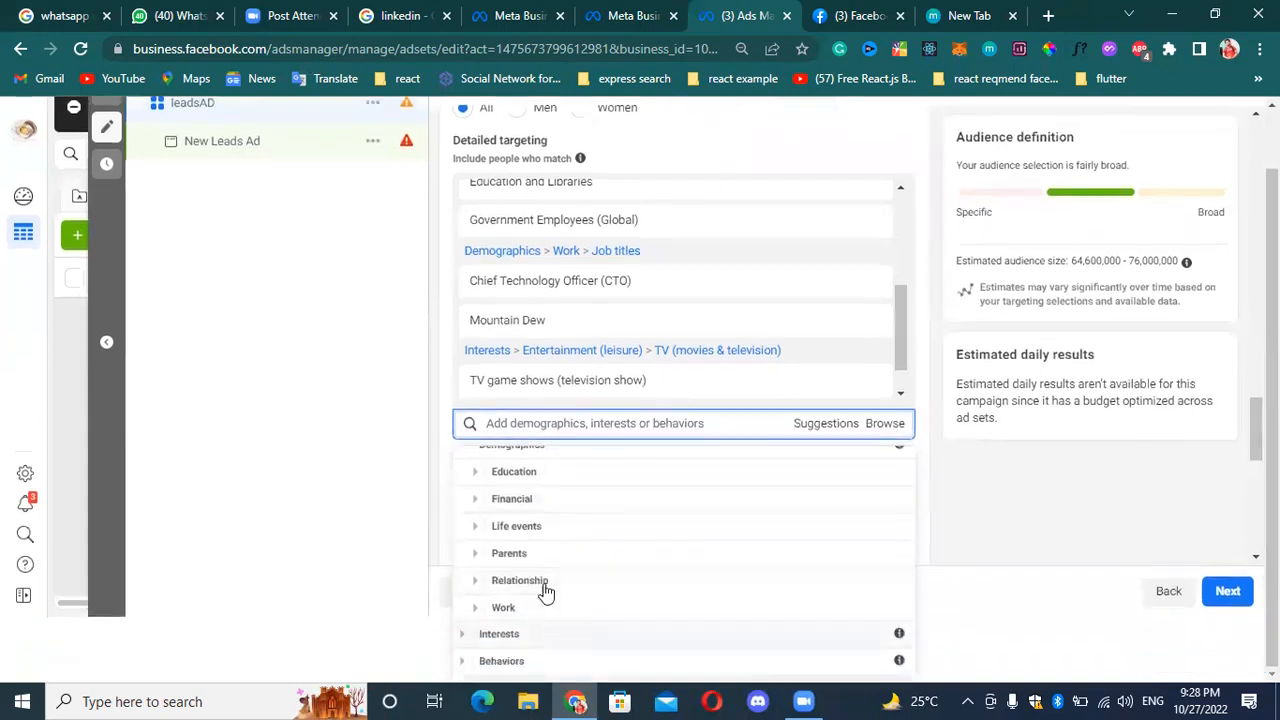
pyautogui.scroll(1, 580, 490)
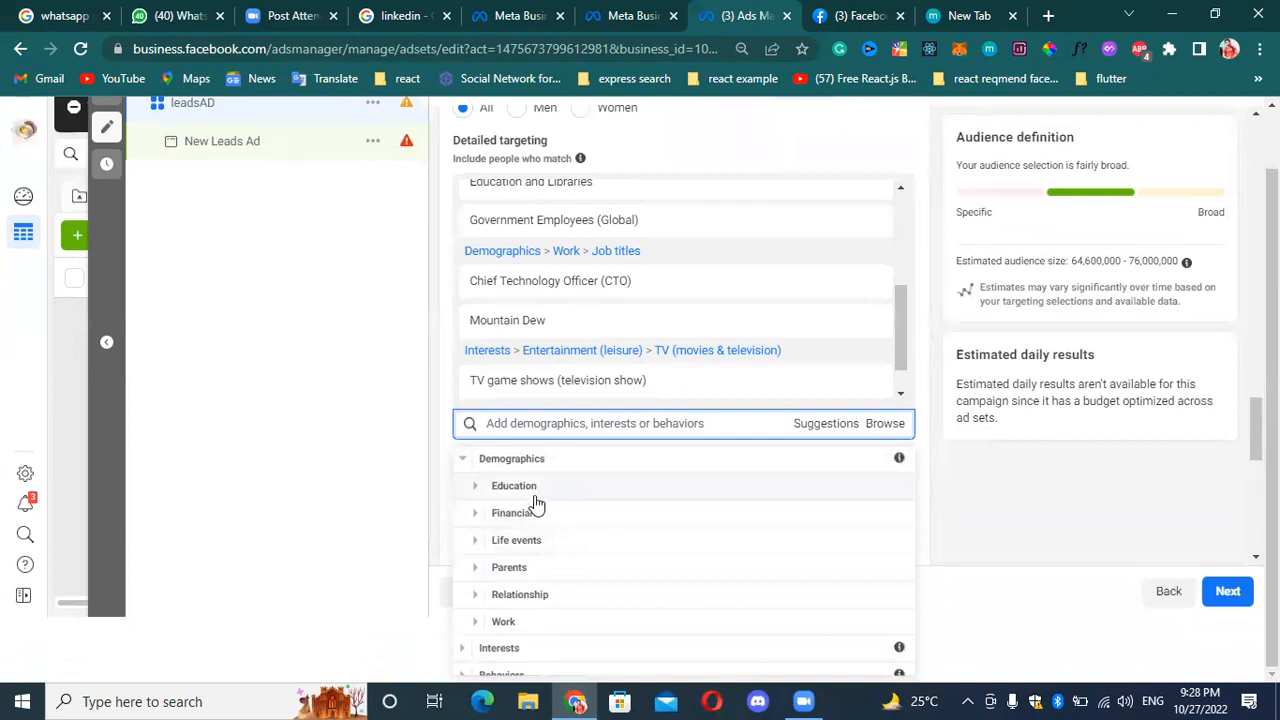
pyautogui.scroll(-1, 543, 494)
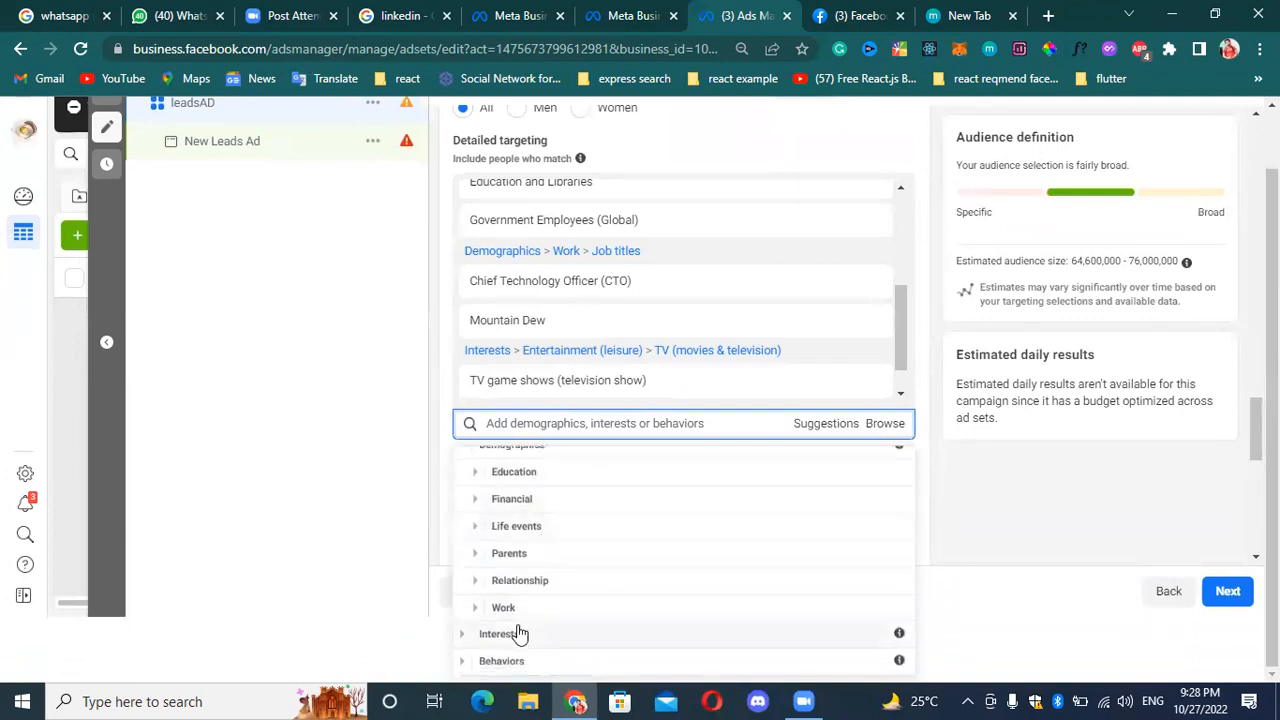
pyautogui.click(466, 634)
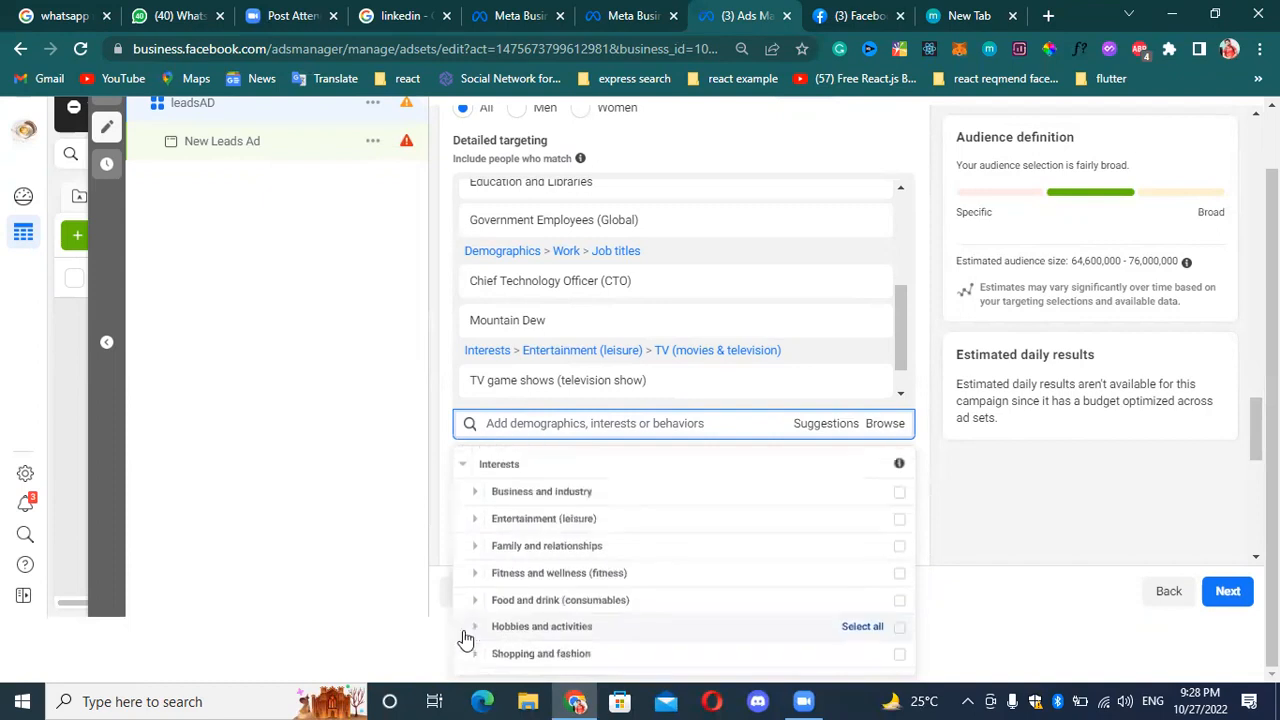
pyautogui.click(595, 422)
# Add the Construction (industry) interest from Business and industry to the detailed targeting.
pyautogui.scroll(-1, 612, 514)
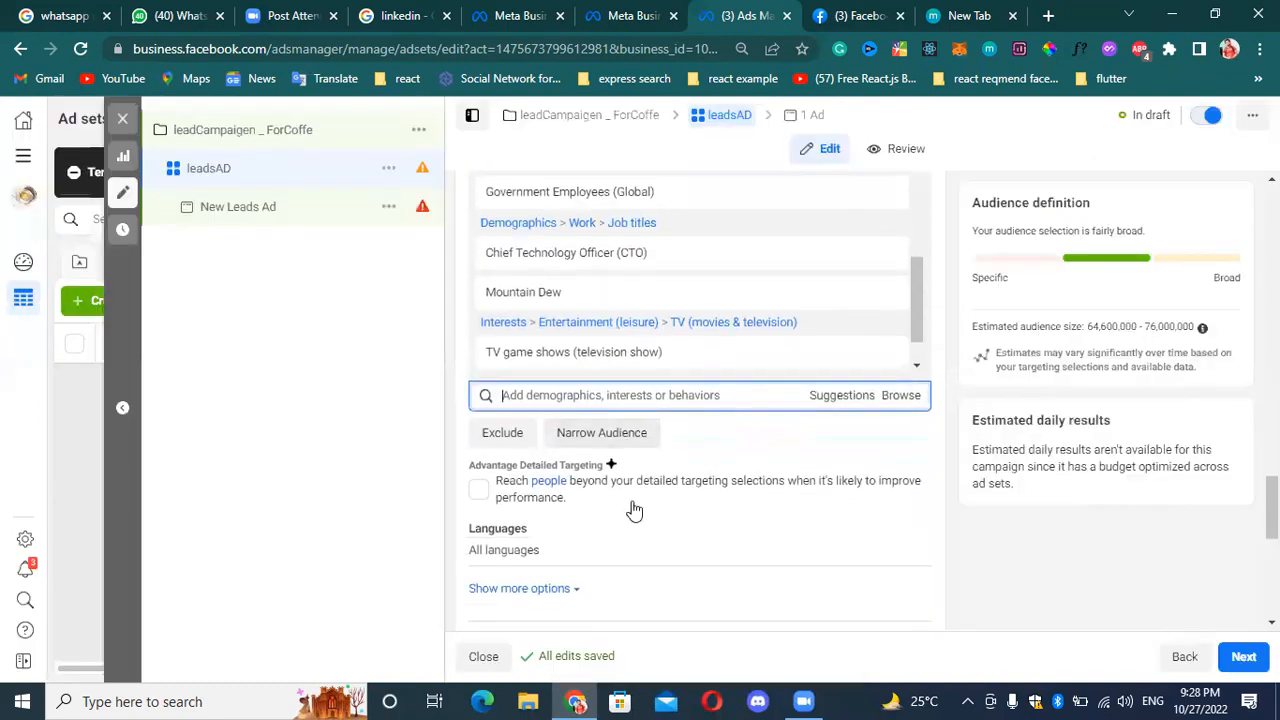
pyautogui.click(891, 400)
pyautogui.click(528, 458)
pyautogui.scroll(-2, 551, 517)
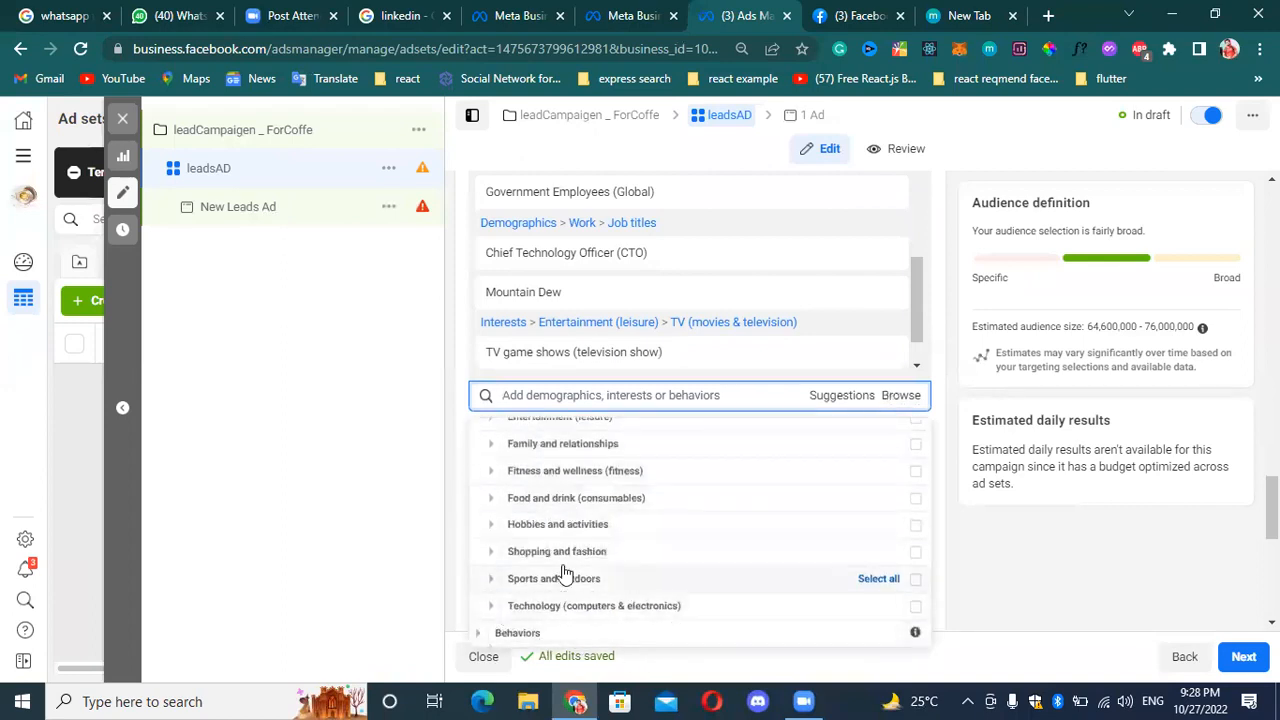
pyautogui.scroll(1, 600, 512)
pyautogui.scroll(1, 600, 512)
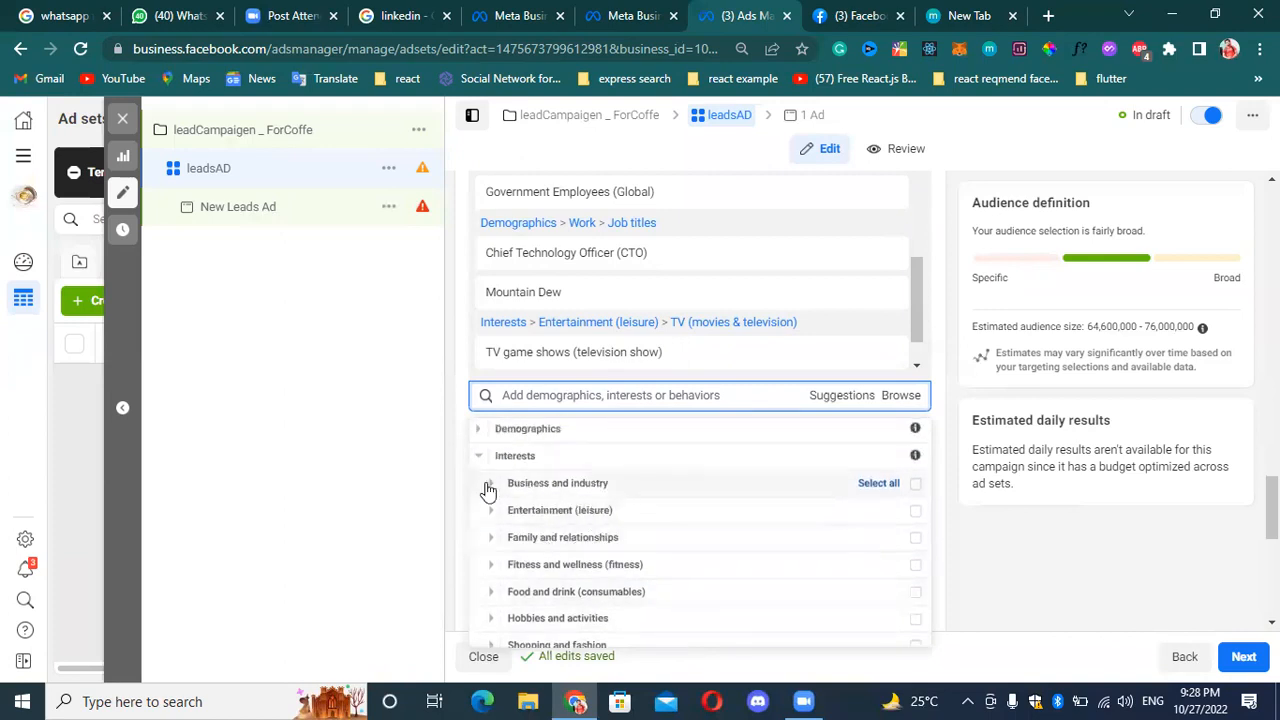
pyautogui.click(493, 488)
pyautogui.scroll(-1, 600, 468)
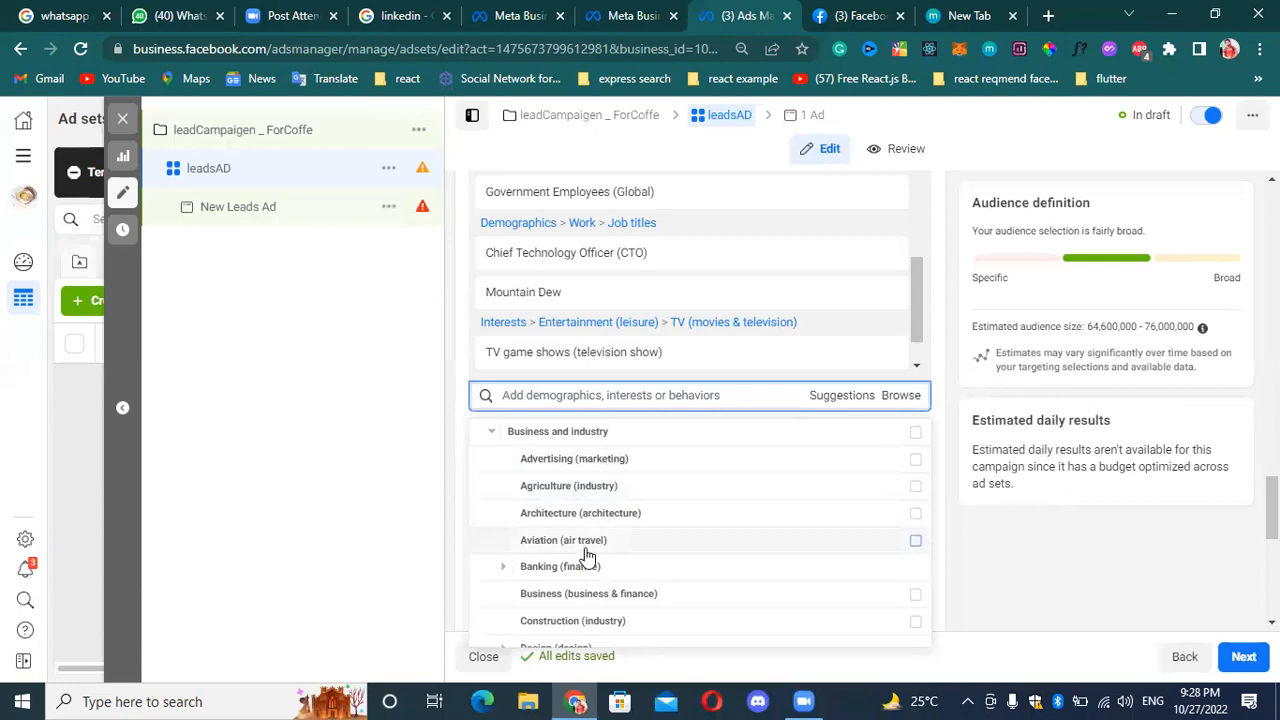
pyautogui.scroll(-1, 560, 585)
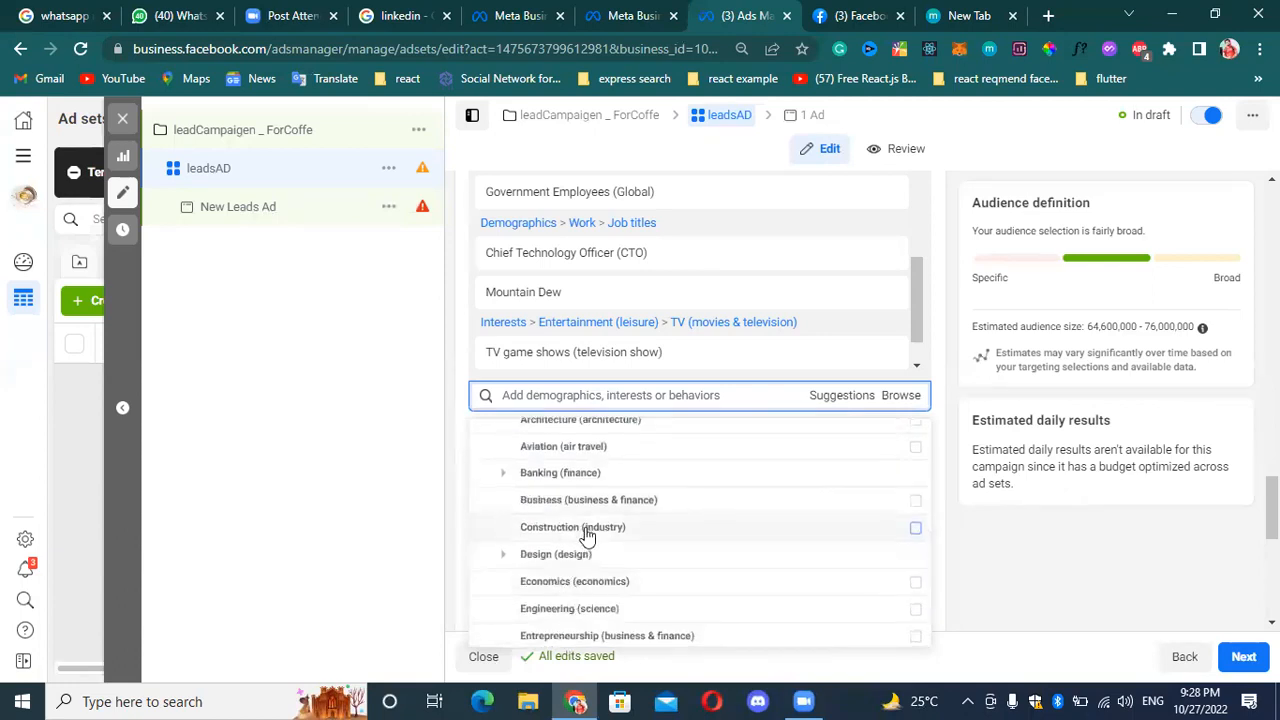
pyautogui.click(916, 528)
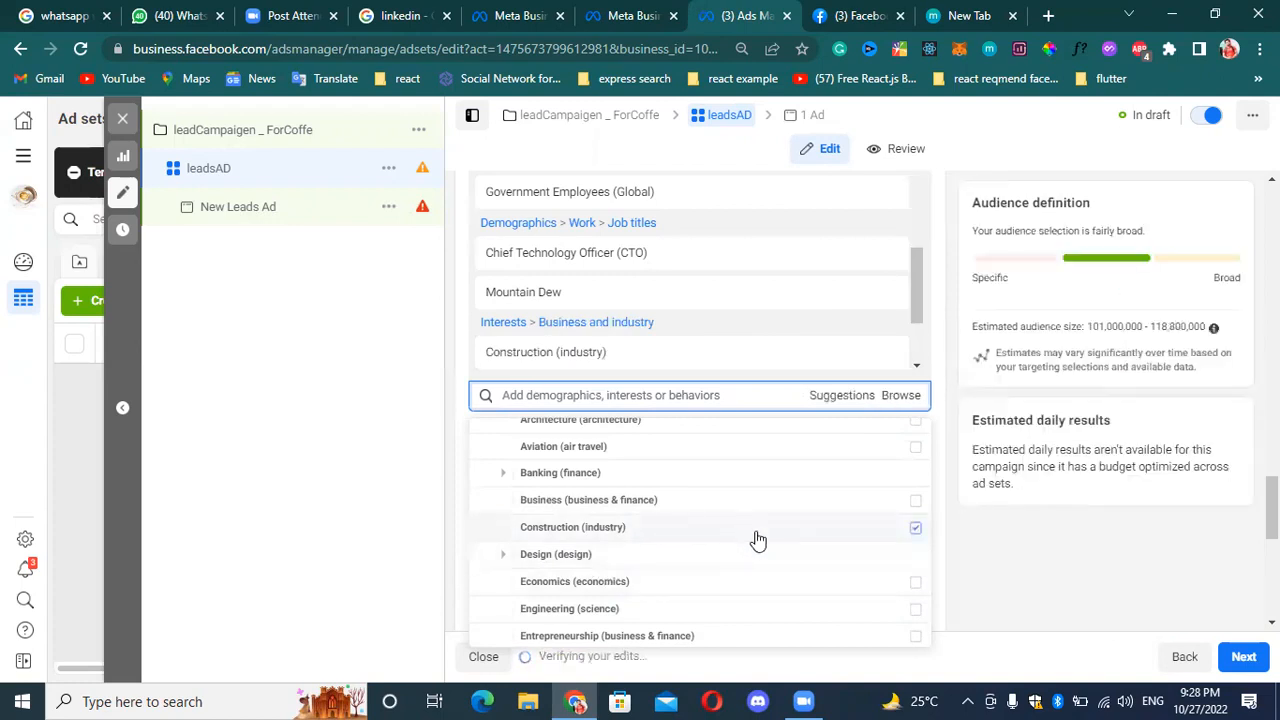
# Review the Online (computing) interests under Business and industry, and add the Real estate (industry) interest to the detailed targeting.
pyautogui.scroll(-2, 650, 560)
pyautogui.scroll(-2, 638, 497)
pyautogui.scroll(1, 480, 505)
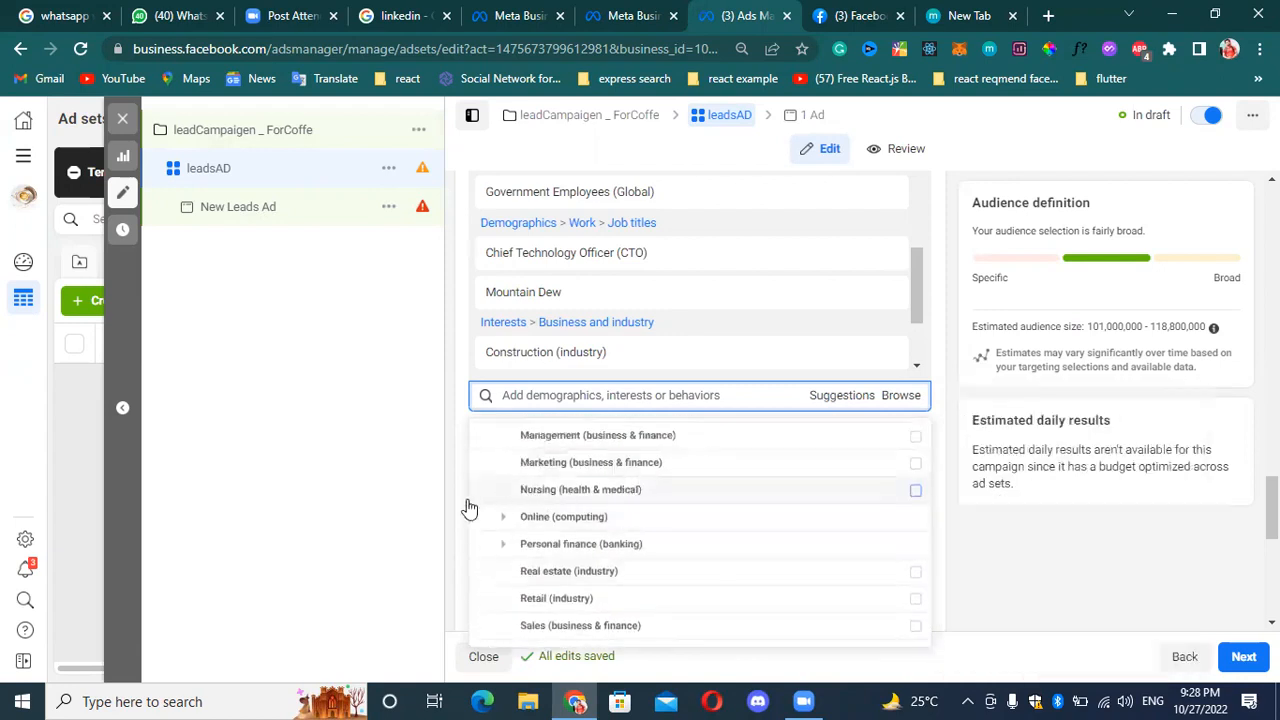
pyautogui.click(505, 518)
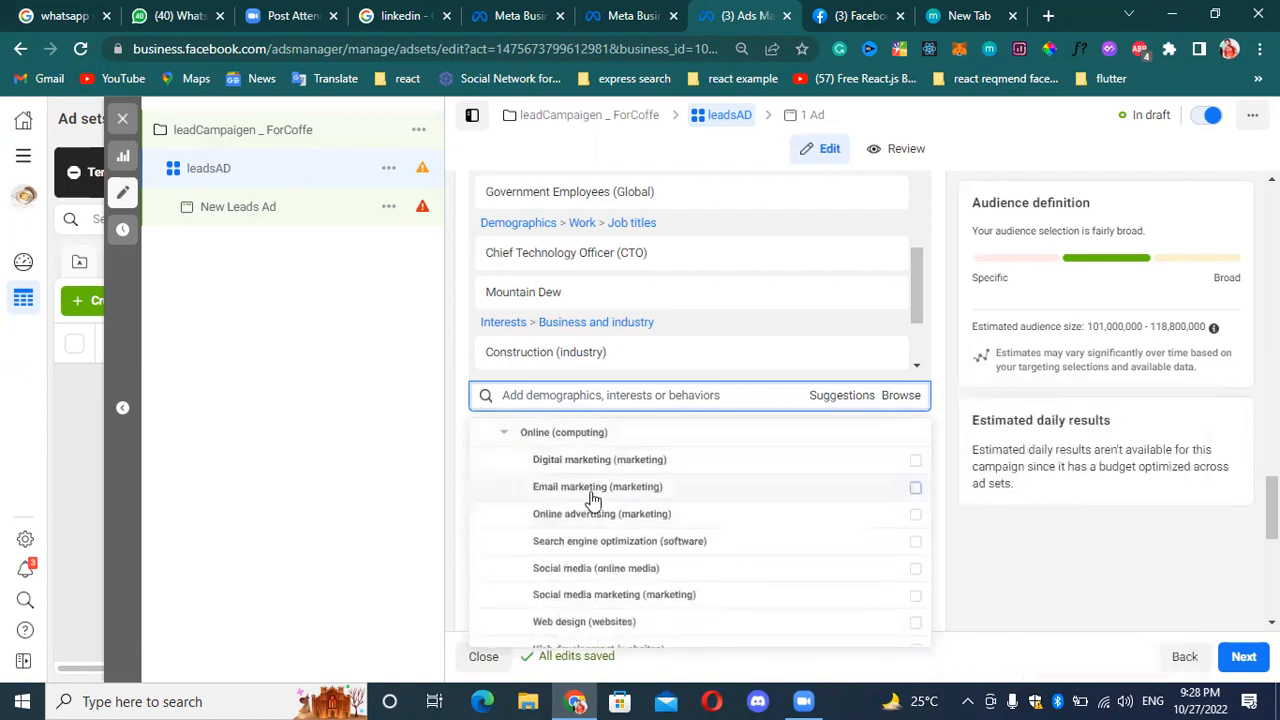
pyautogui.scroll(-1, 626, 517)
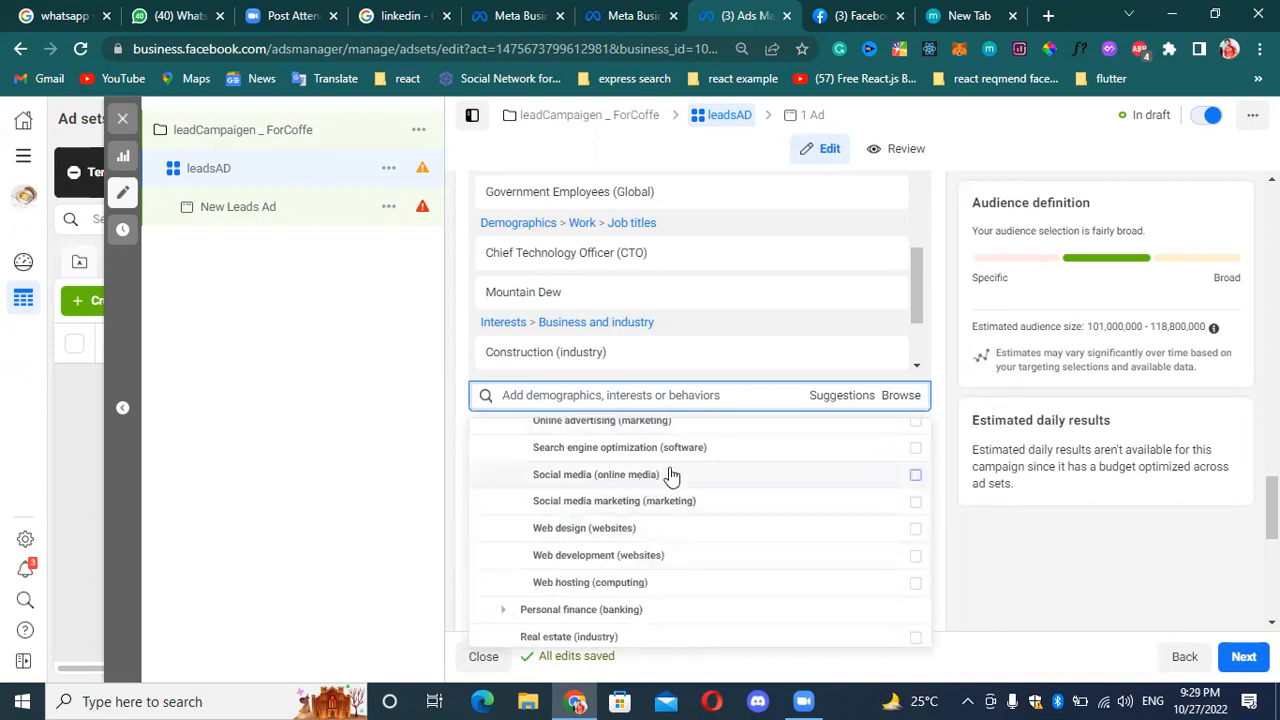
pyautogui.moveTo(672, 476)
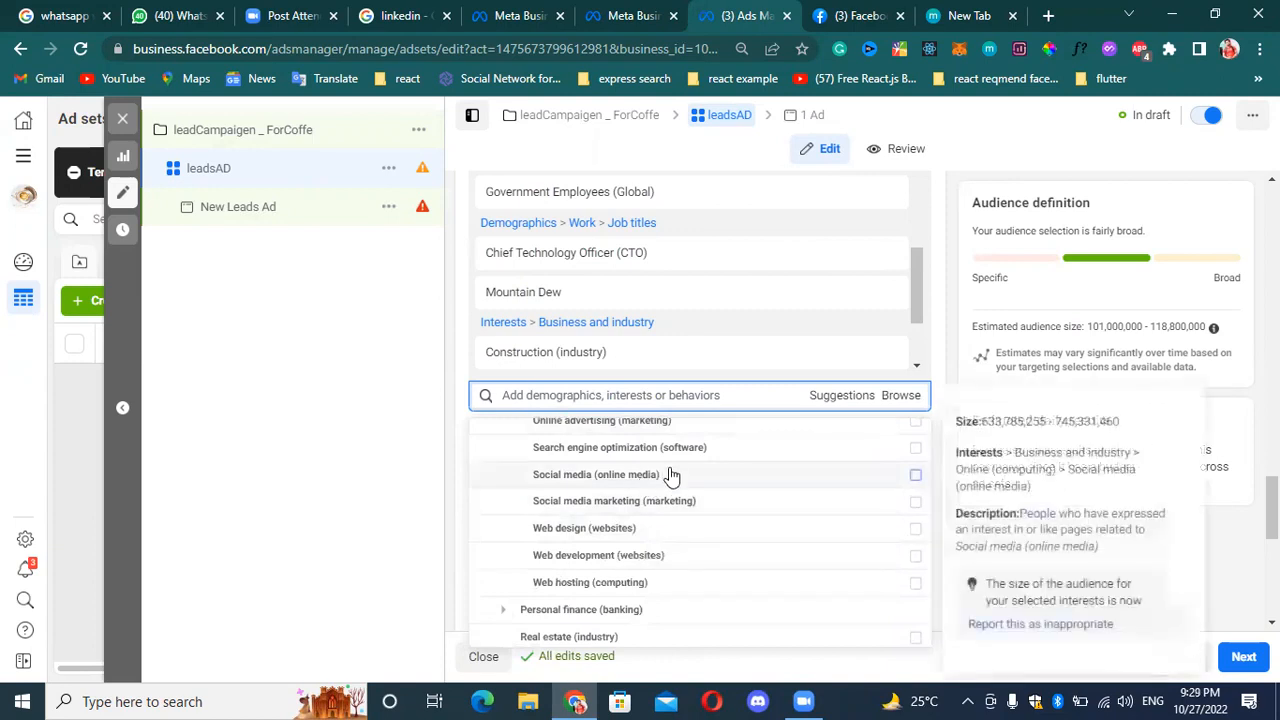
pyautogui.moveTo(713, 460)
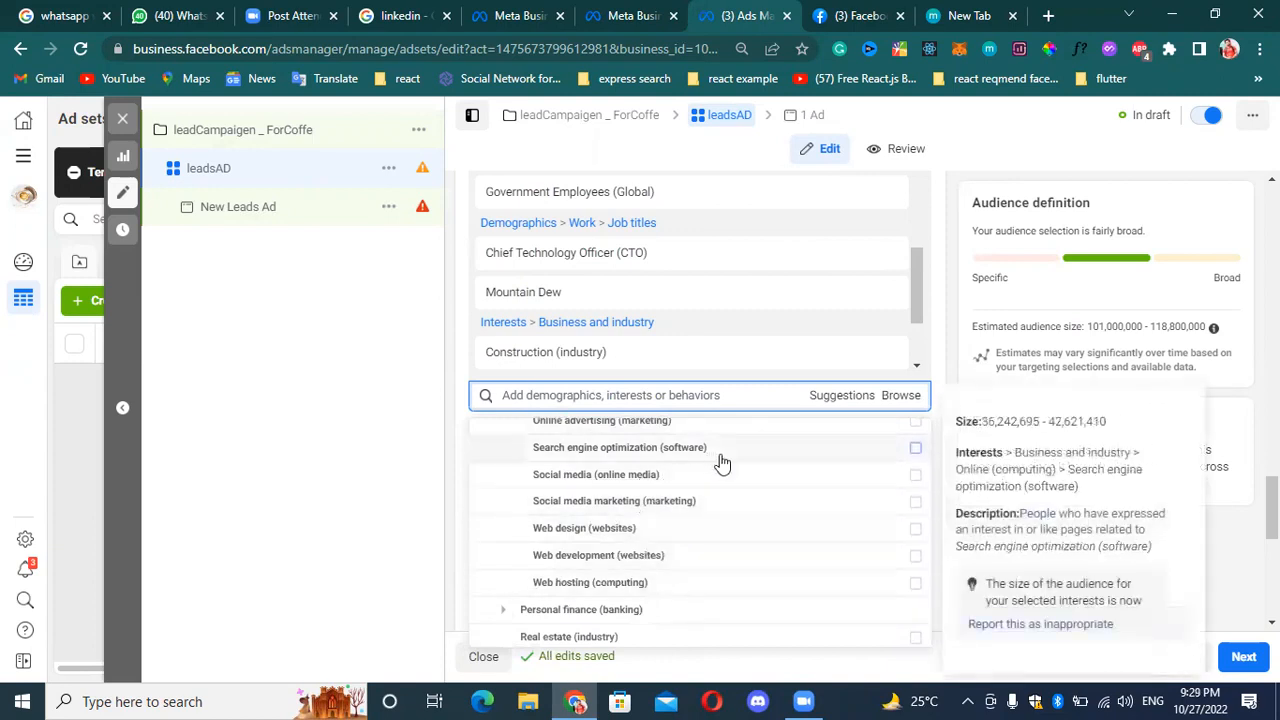
pyautogui.scroll(-2, 700, 500)
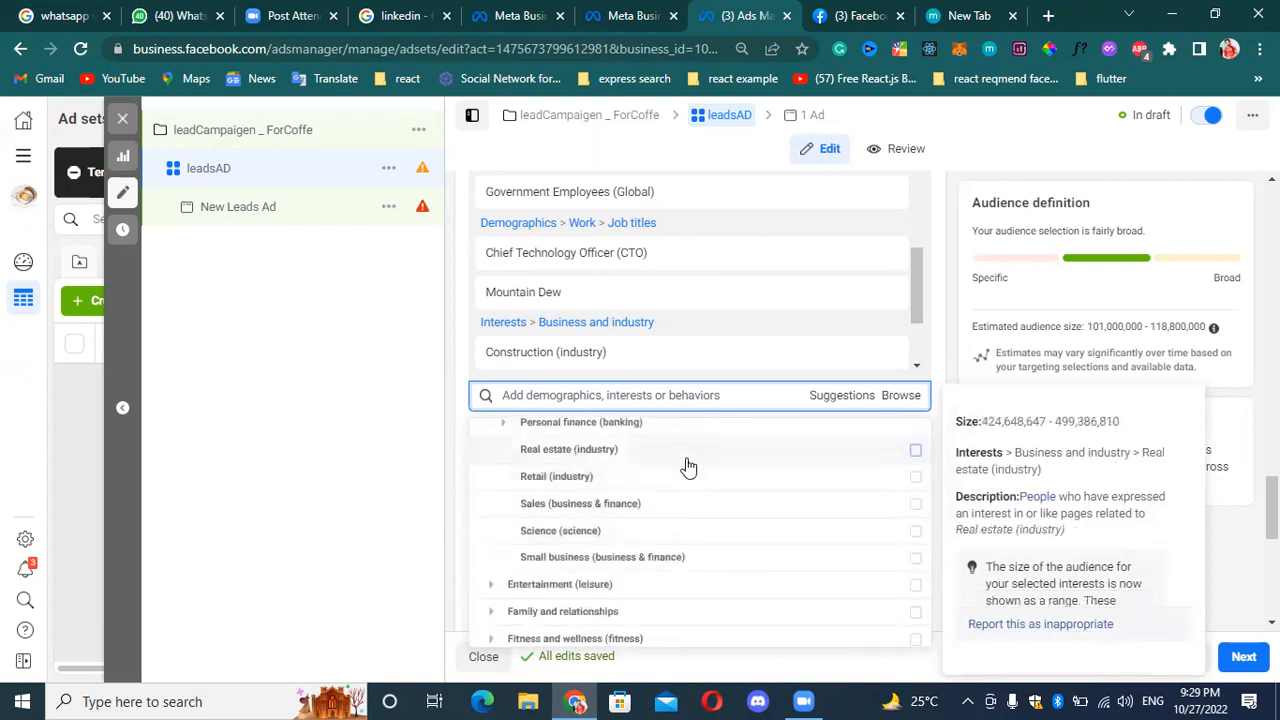
pyautogui.click(915, 452)
# Examine the subcategories under Behaviors and the option offered under Anniversary.
pyautogui.scroll(-1, 814, 551)
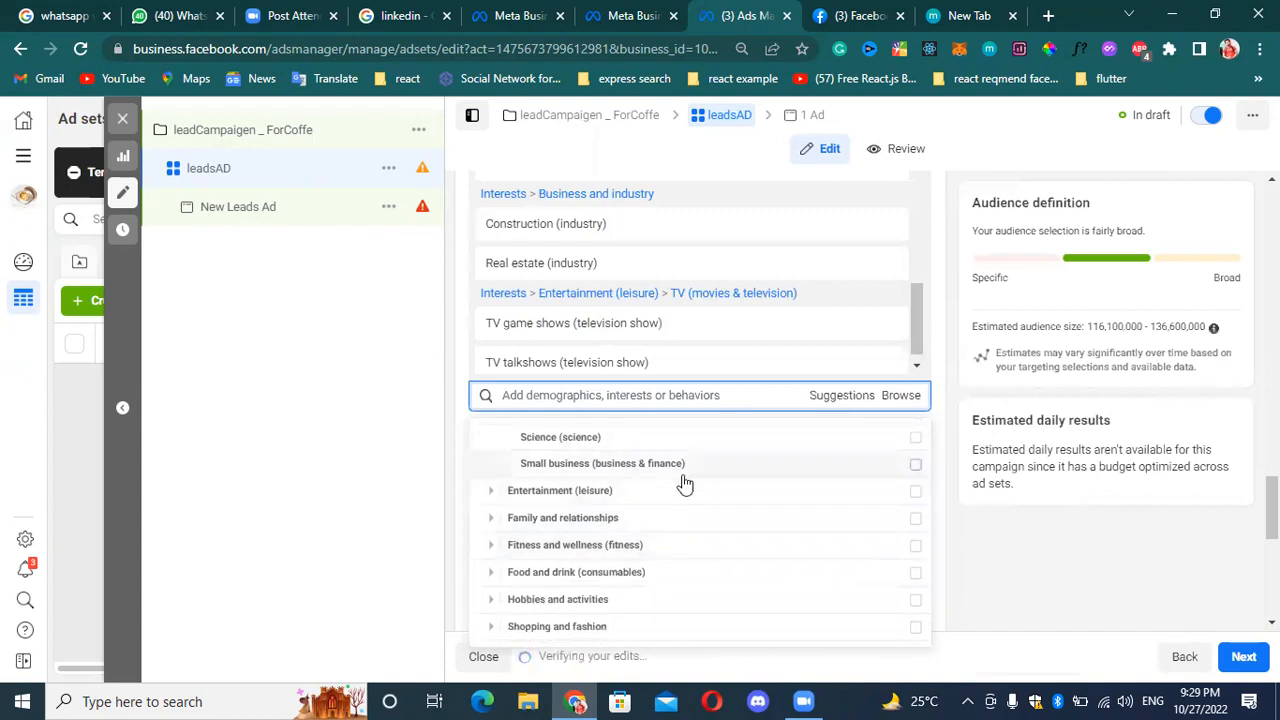
pyautogui.scroll(-1, 505, 500)
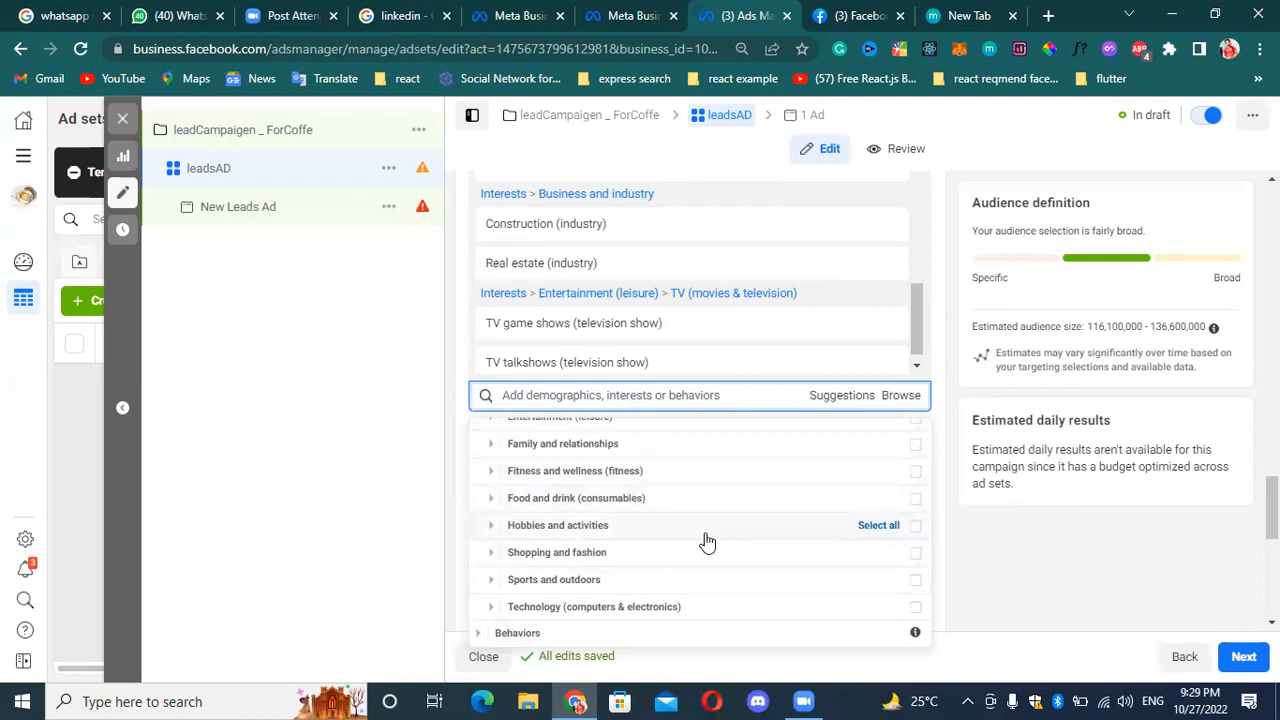
pyautogui.click(479, 636)
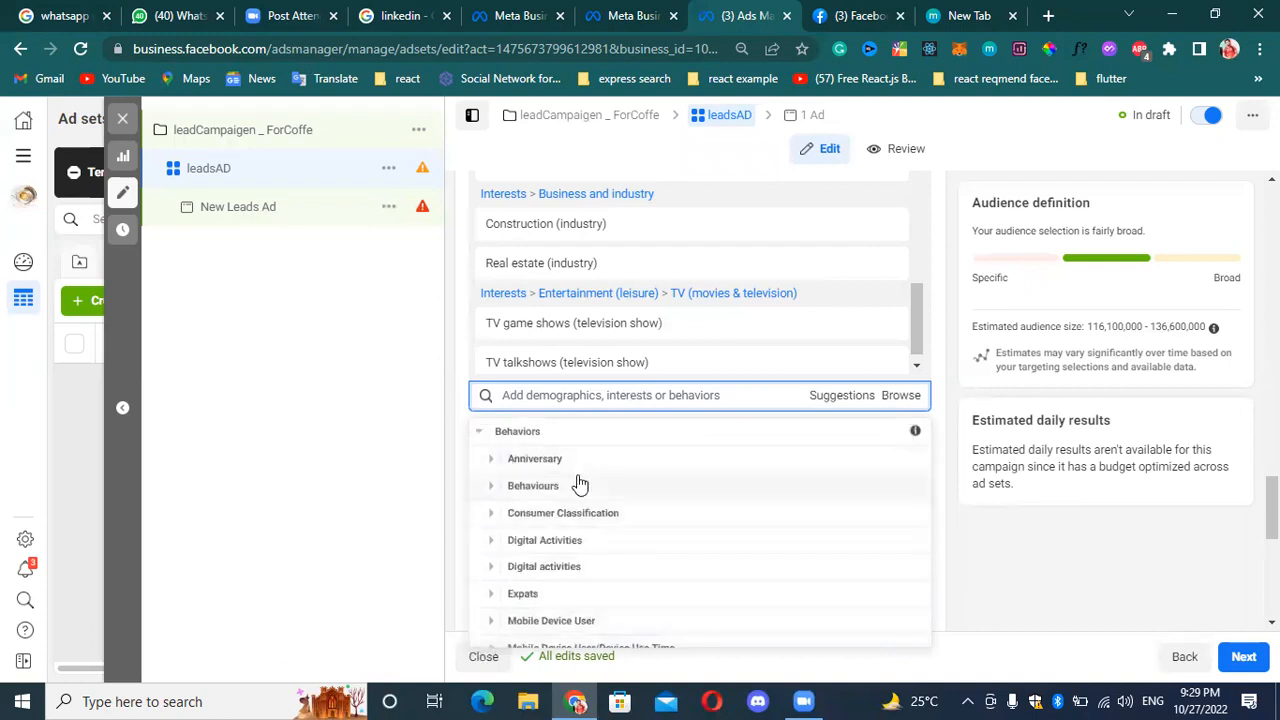
pyautogui.scroll(-3, 585, 480)
pyautogui.scroll(3, 605, 565)
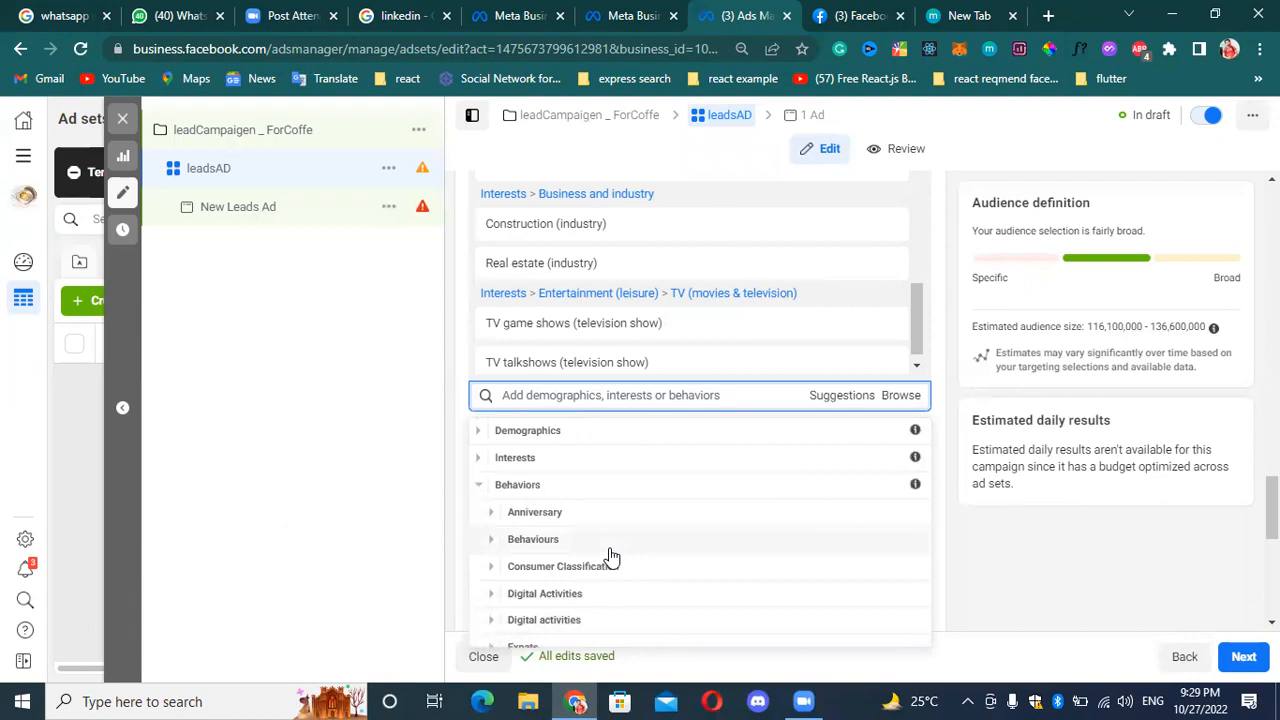
pyautogui.click(491, 513)
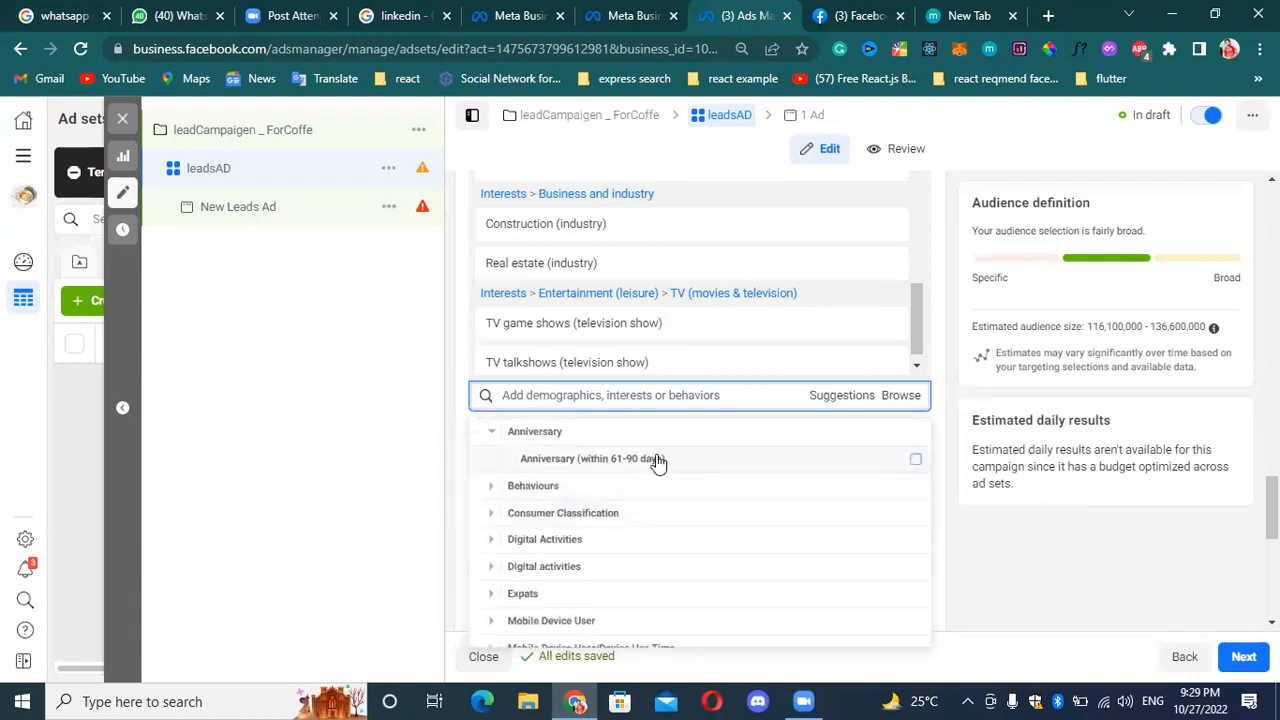
pyautogui.moveTo(658, 462)
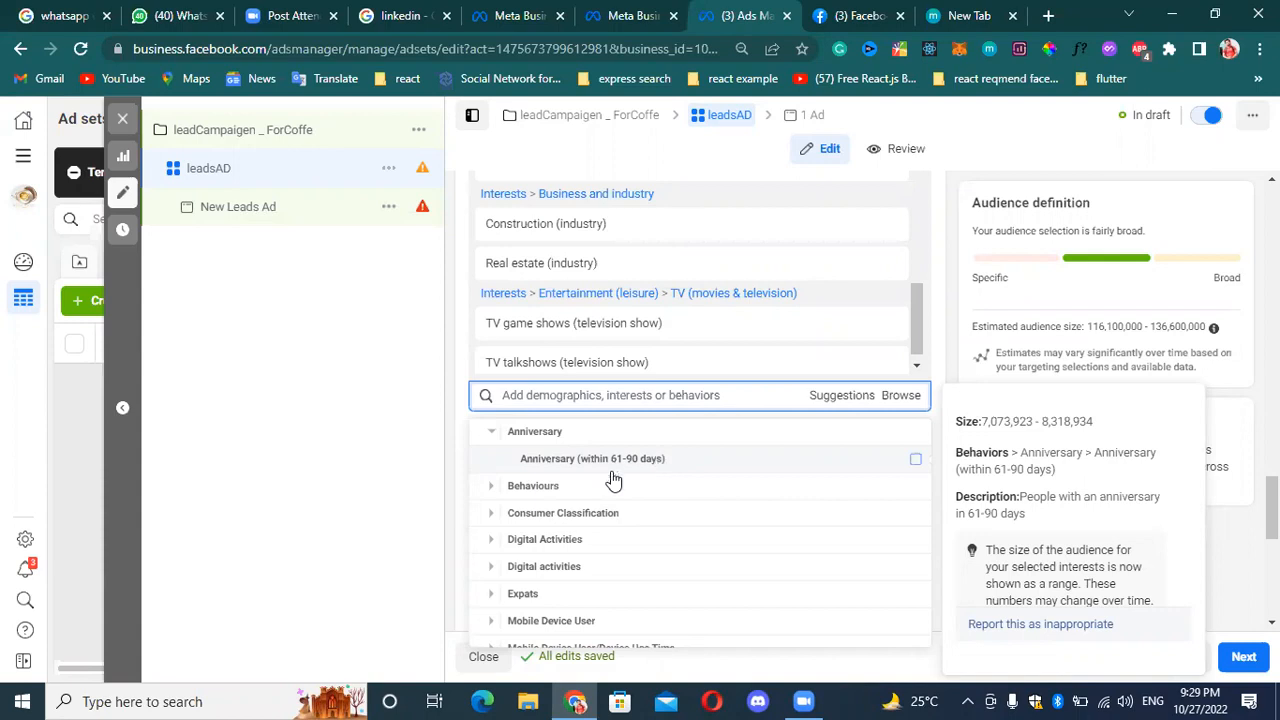
# Add the Purchase with offer behavior from Behaviours > Purchase behaviours to the detailed targeting.
pyautogui.click(505, 487)
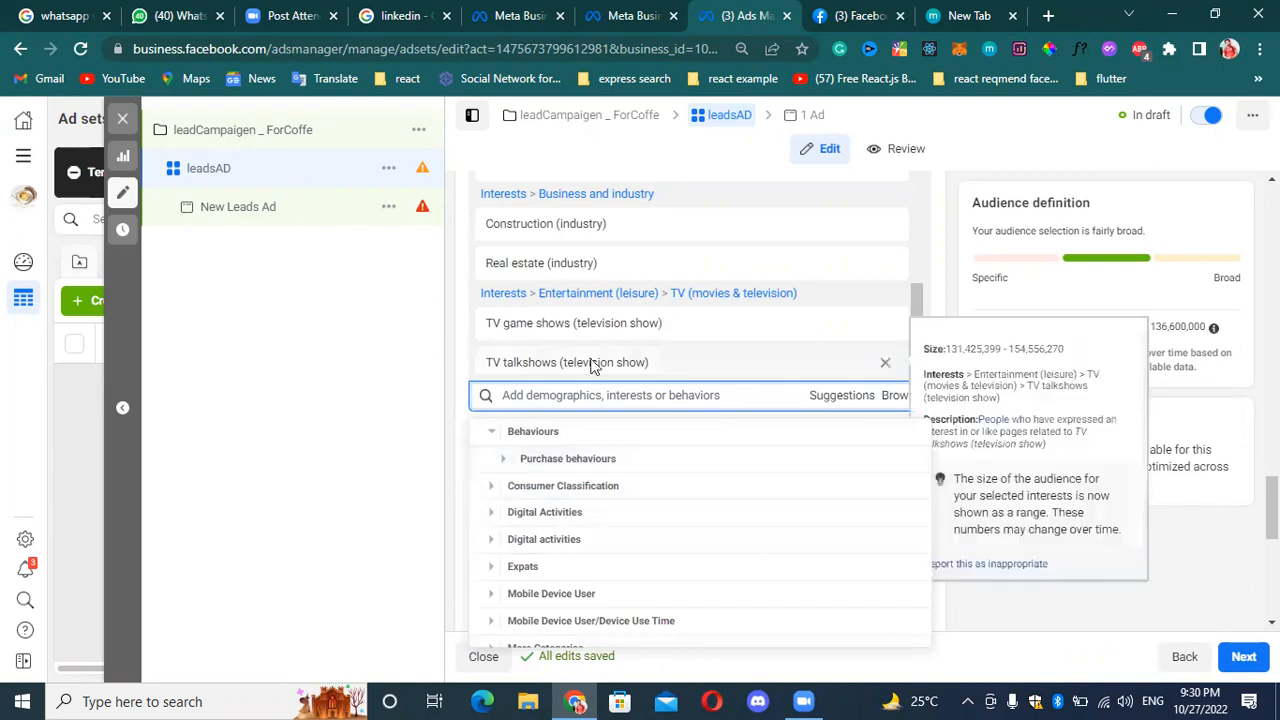
pyautogui.click(506, 462)
pyautogui.scroll(1, 595, 450)
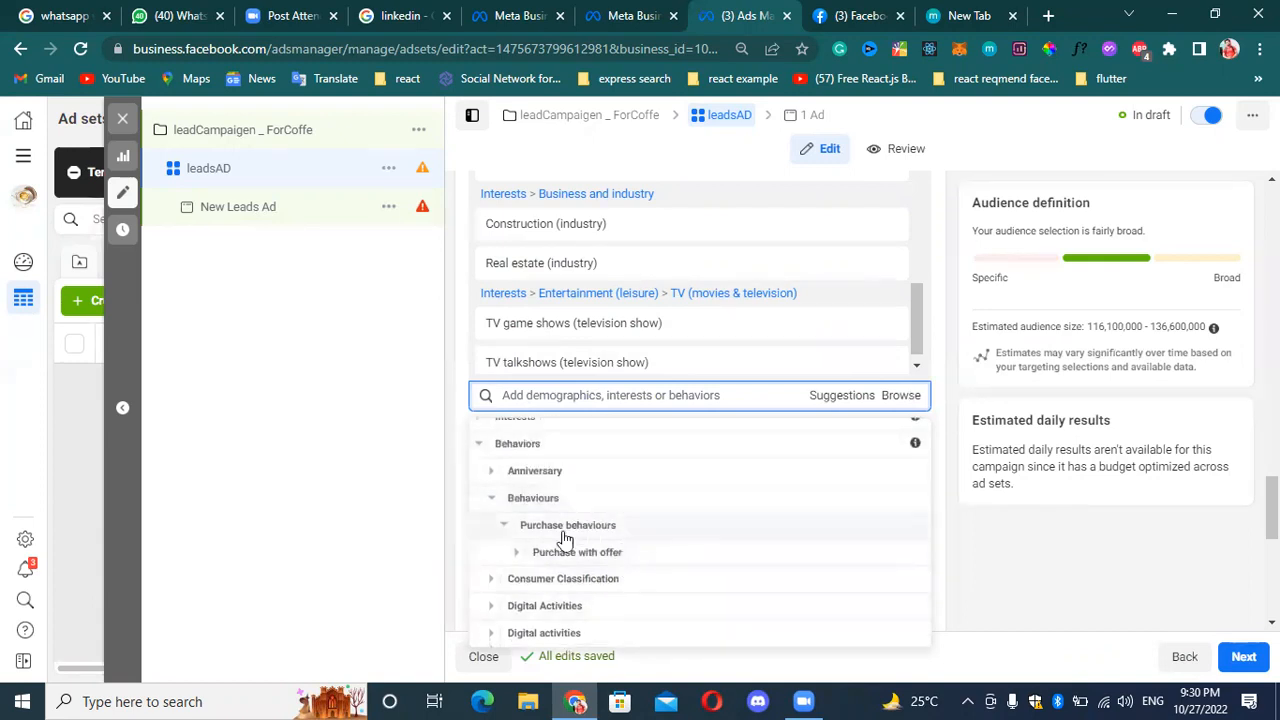
pyautogui.click(516, 552)
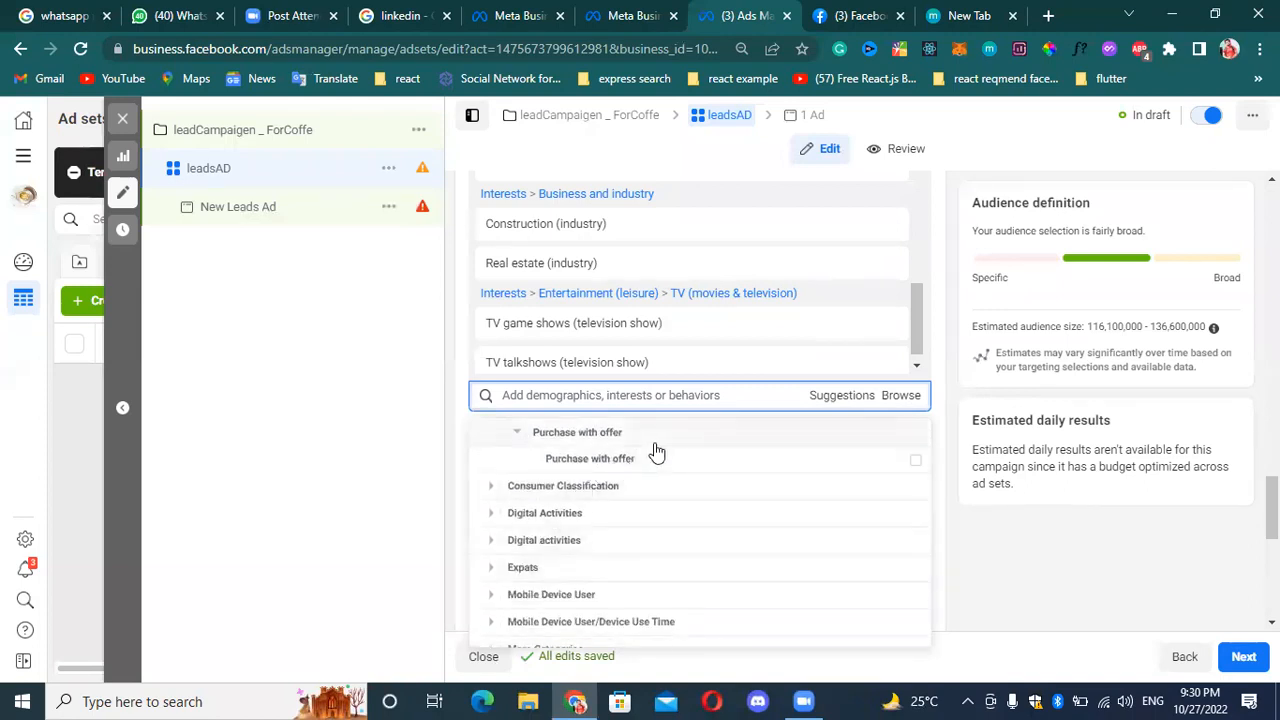
pyautogui.scroll(1, 740, 476)
pyautogui.scroll(-1, 752, 514)
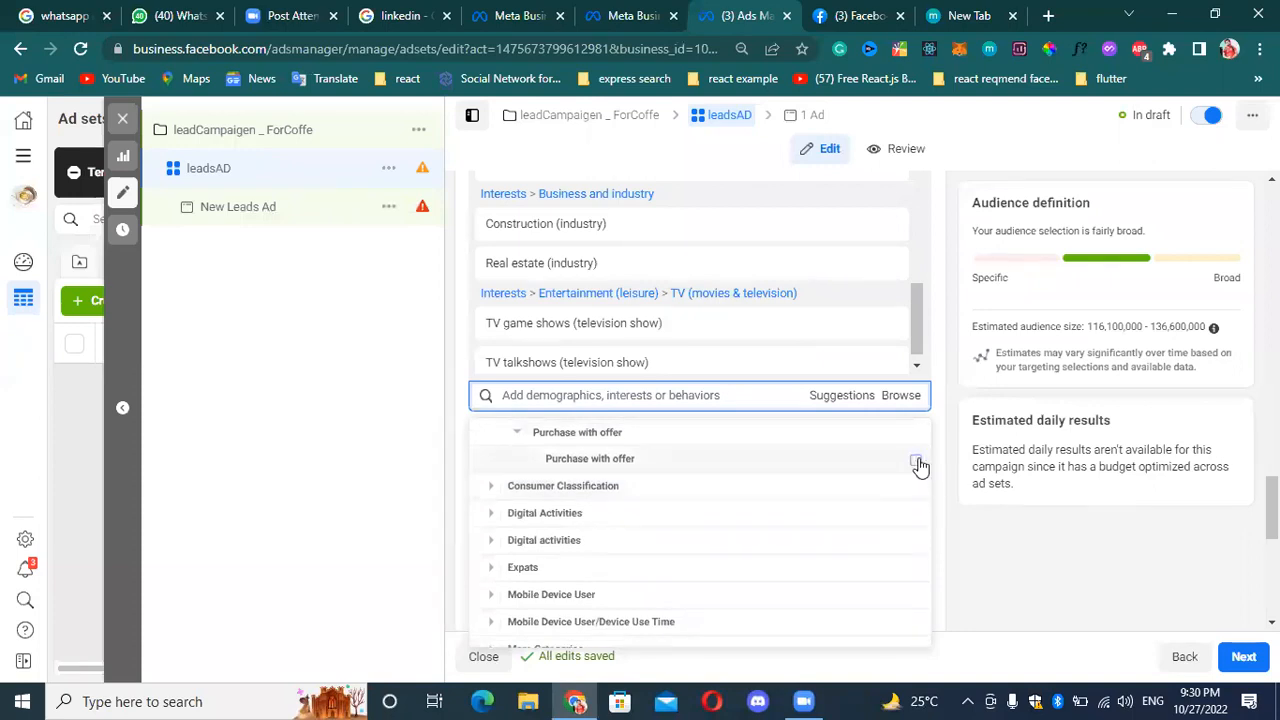
pyautogui.moveTo(918, 467)
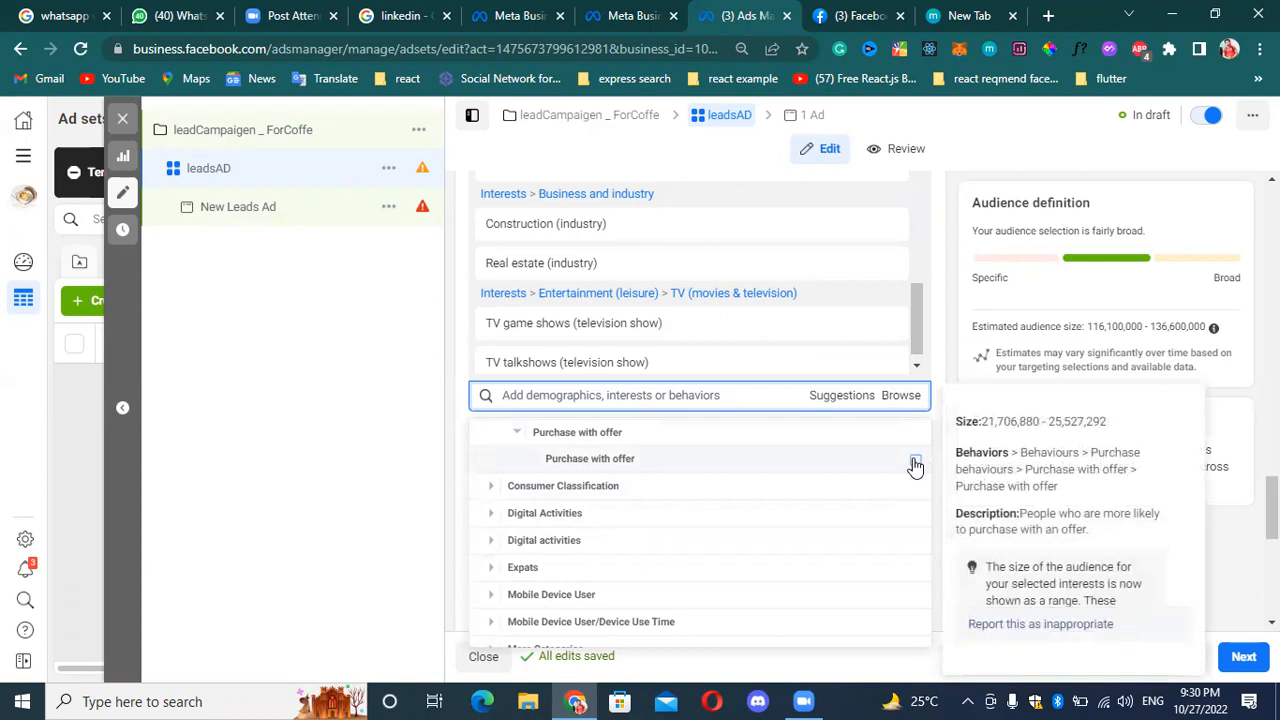
pyautogui.click(915, 463)
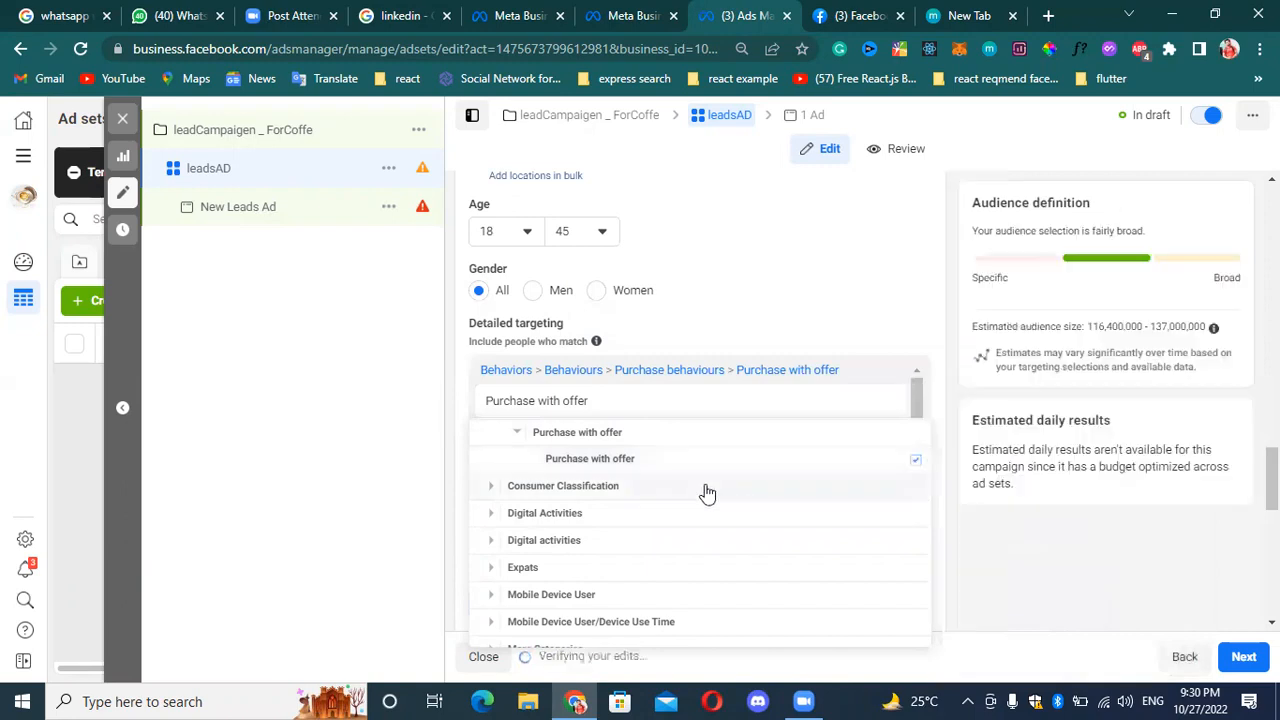
# Add People who prefer mid and high-value goods in Pakistan from Consumer Classification to the detailed targeting.
pyautogui.click(490, 489)
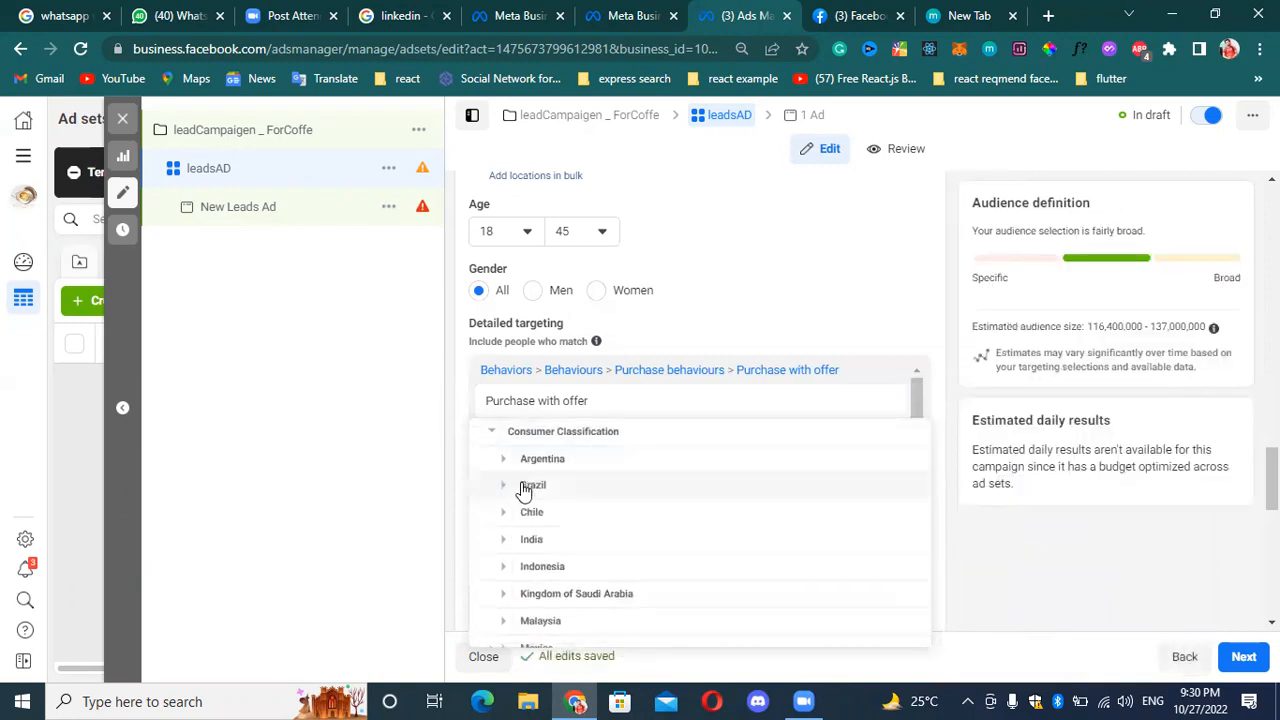
pyautogui.scroll(-5, 590, 480)
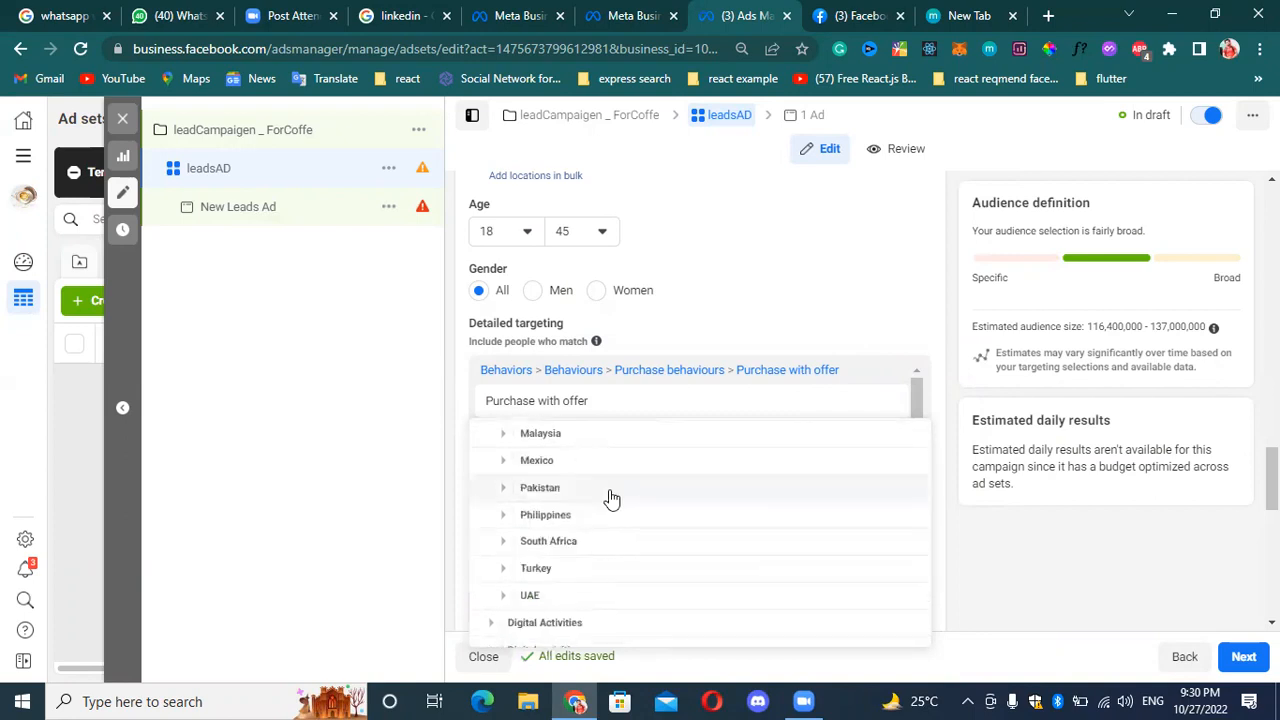
pyautogui.scroll(3, 643, 486)
pyautogui.scroll(-3, 646, 486)
pyautogui.scroll(2, 643, 475)
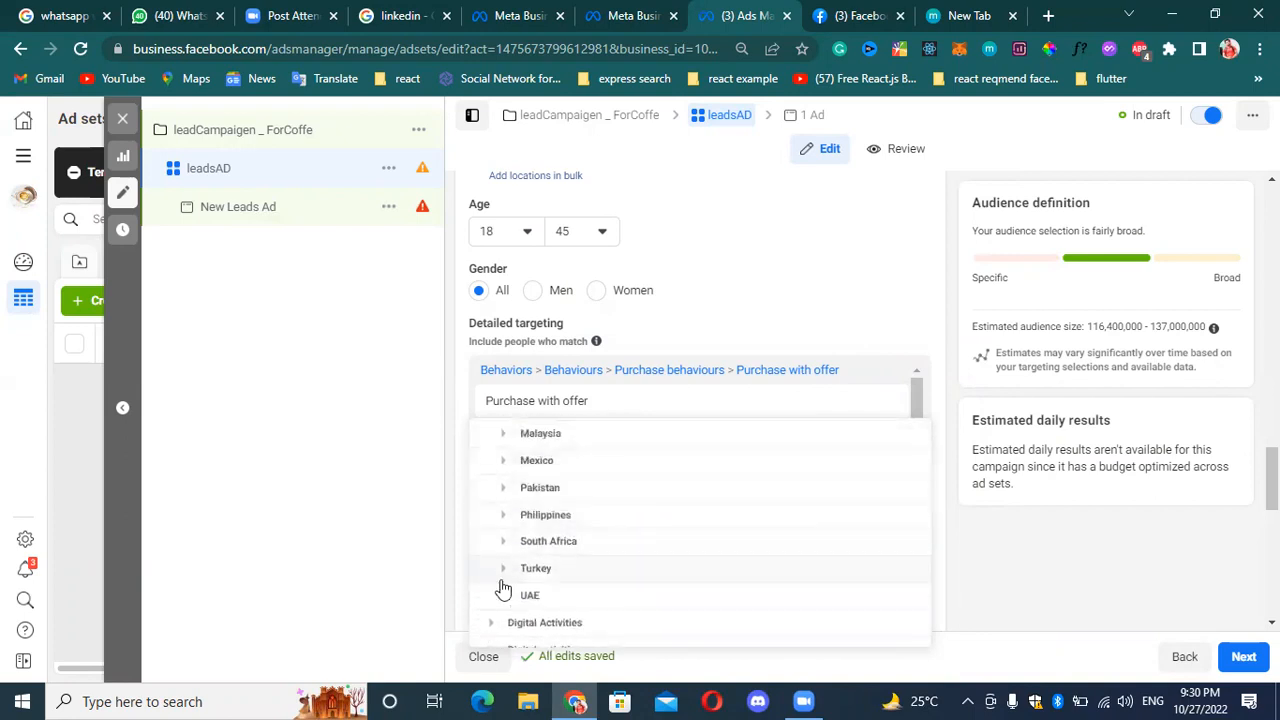
pyautogui.click(503, 489)
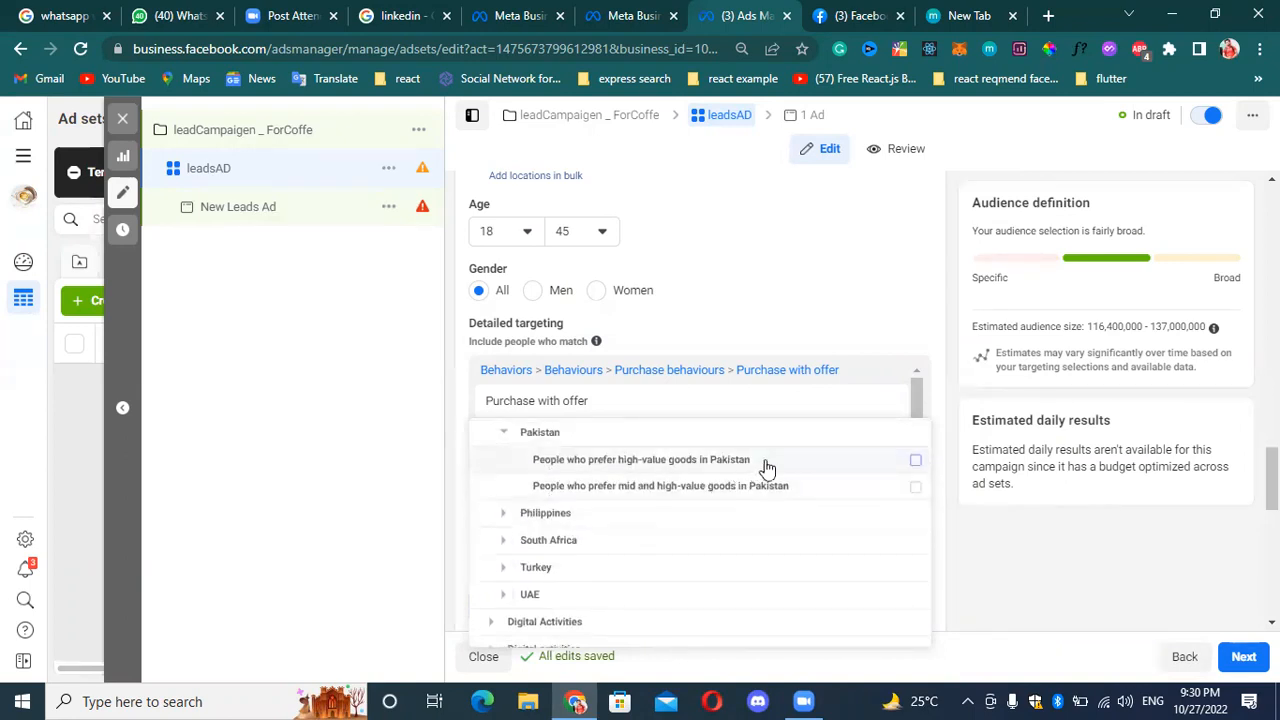
pyautogui.moveTo(766, 468)
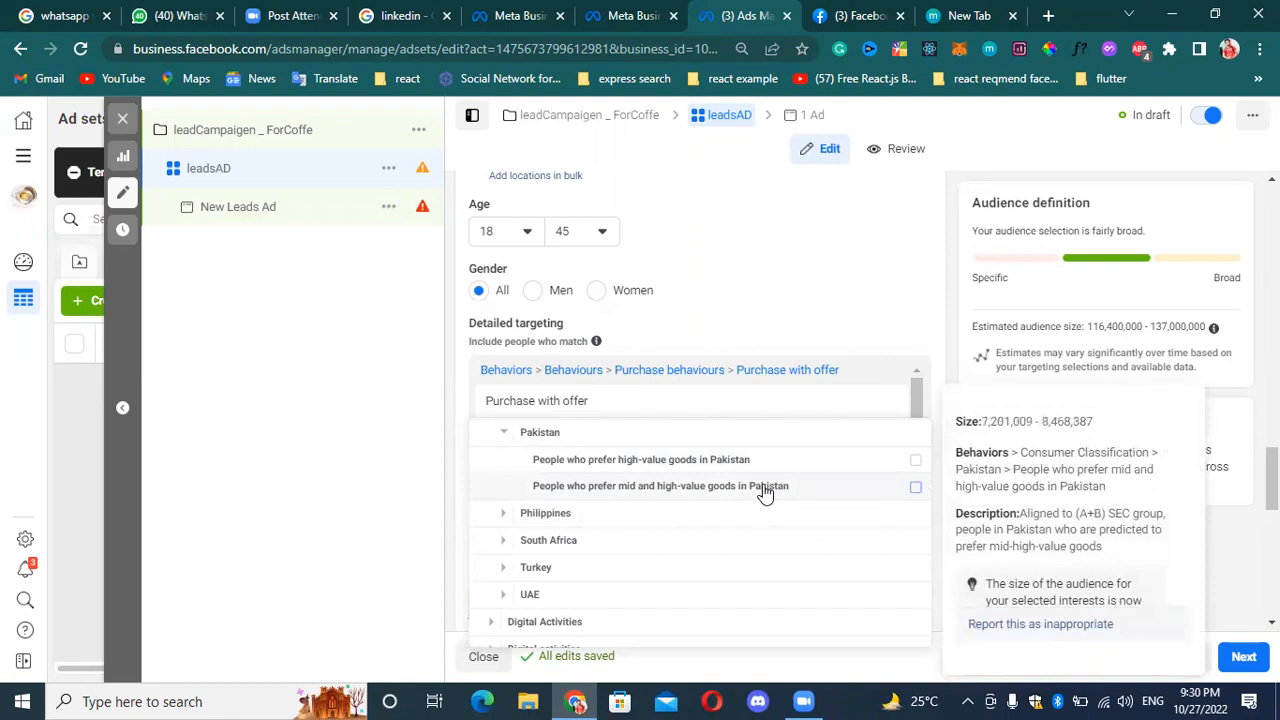
pyautogui.click(890, 492)
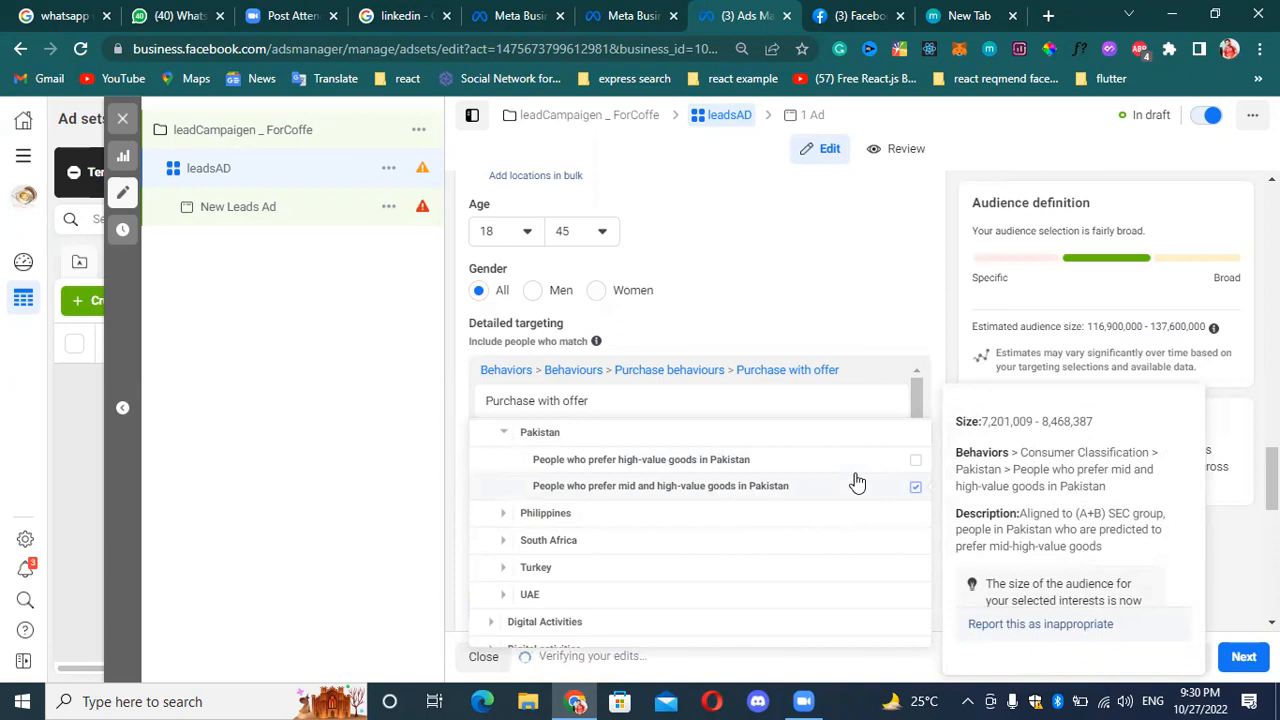
# Examine the New Active Business options under Digital Activities, including the description of the under-12-months audience.
pyautogui.scroll(-2, 558, 524)
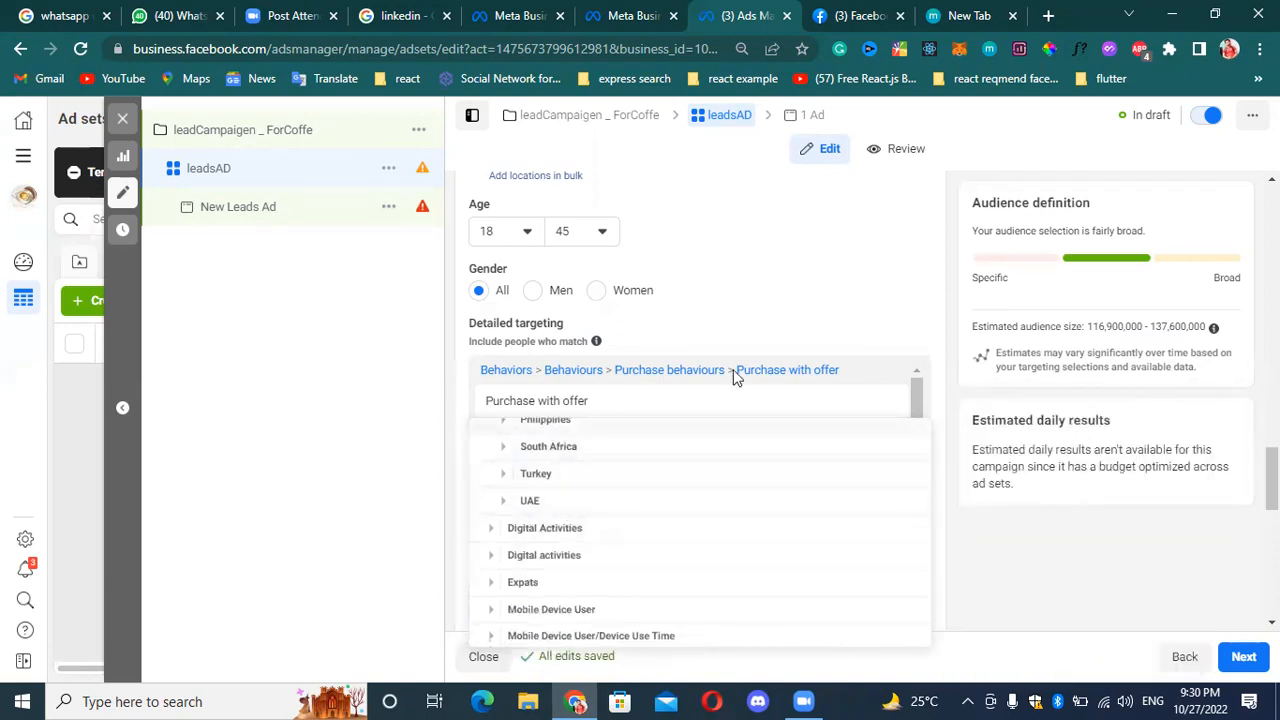
pyautogui.click(491, 528)
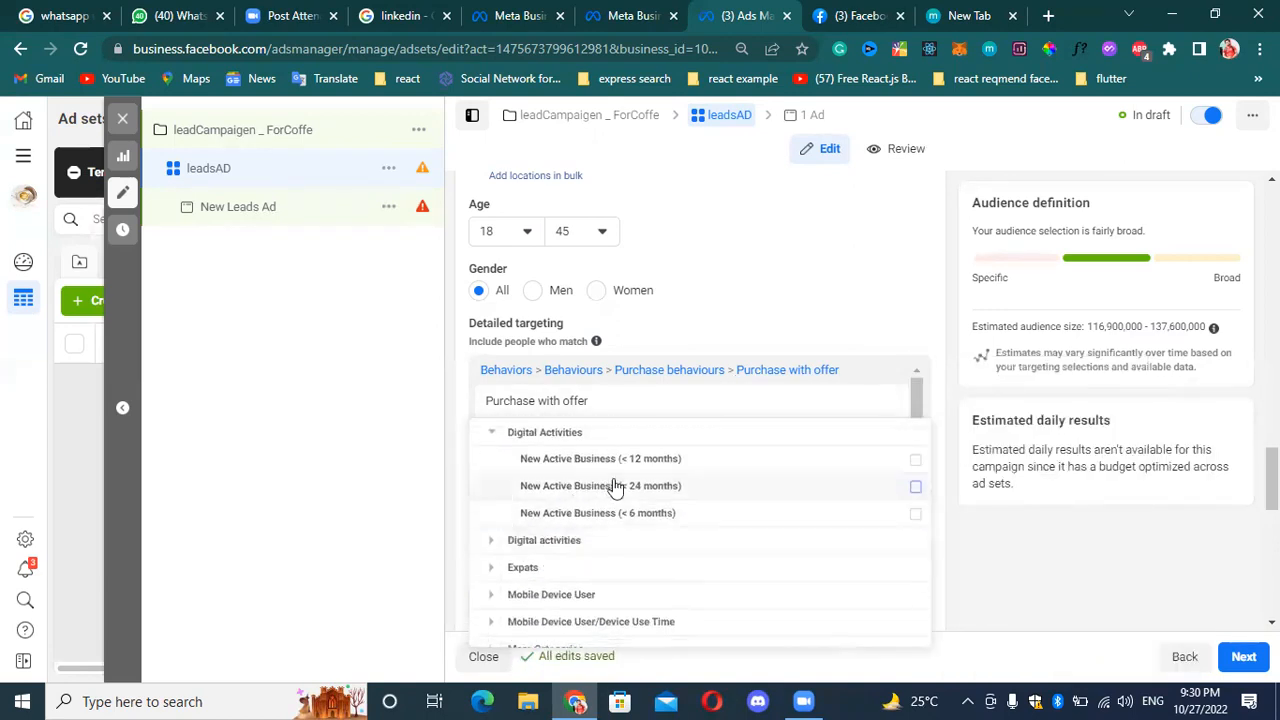
pyautogui.moveTo(717, 466)
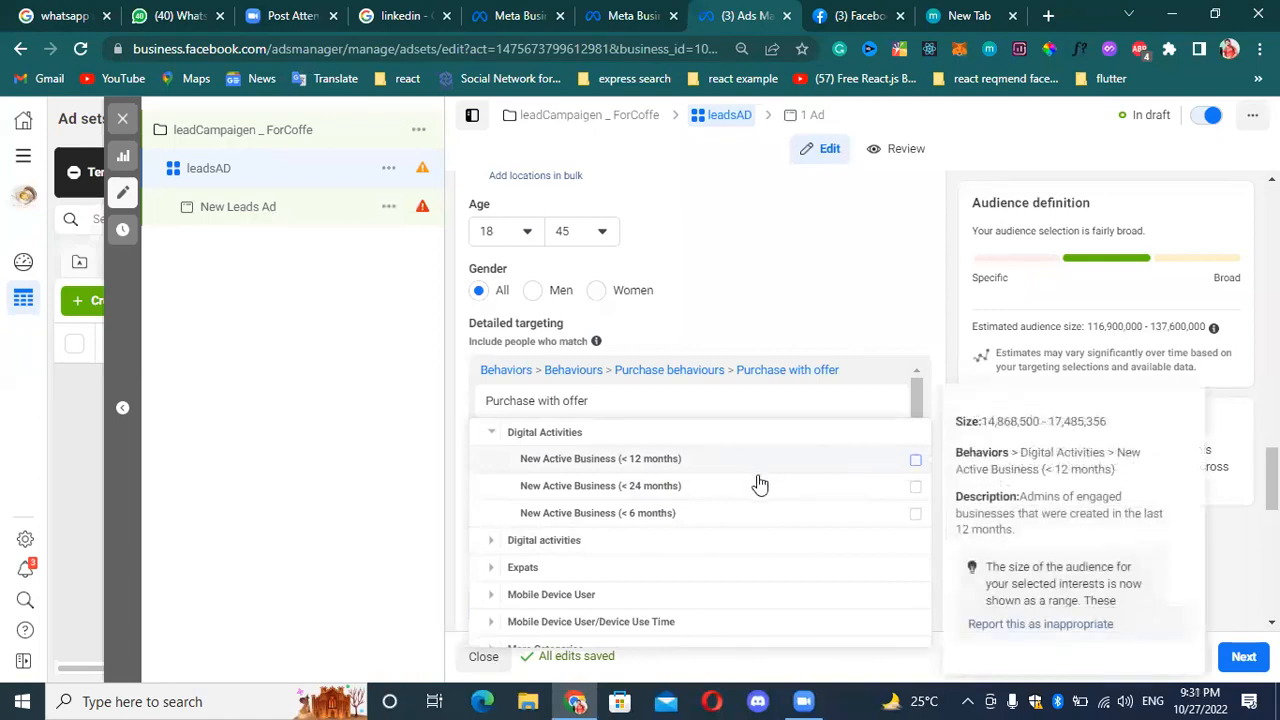
pyautogui.scroll(-2, 729, 414)
pyautogui.scroll(2, 700, 495)
pyautogui.moveTo(604, 494)
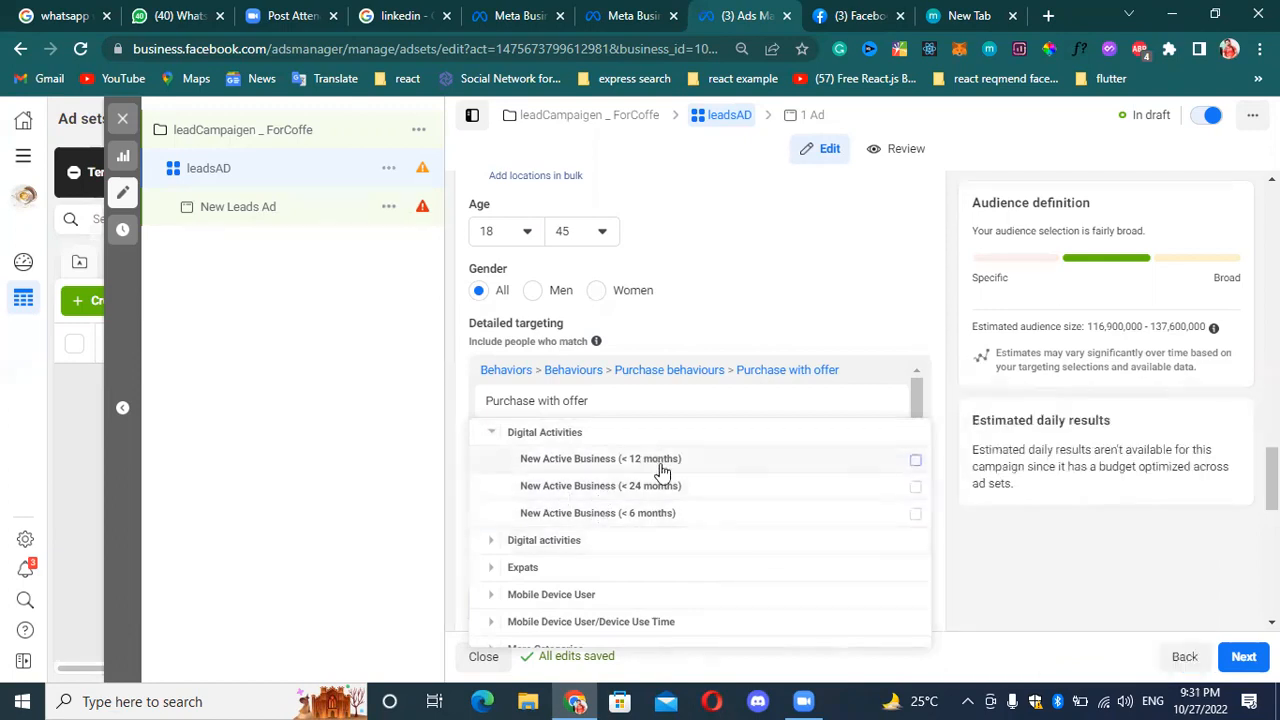
pyautogui.moveTo(659, 466)
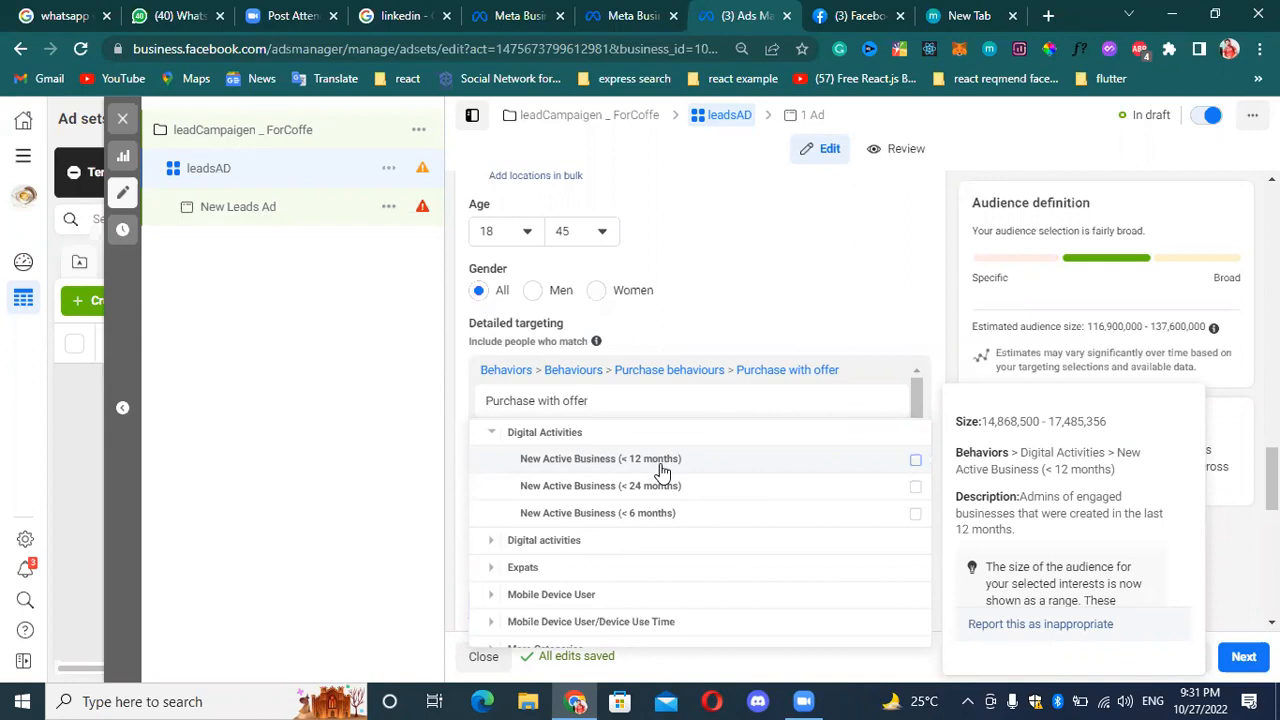
# Examine the second Digital activities group, including the Operating System Used and Canvas Gaming options.
pyautogui.click(491, 541)
pyautogui.scroll(2, 594, 480)
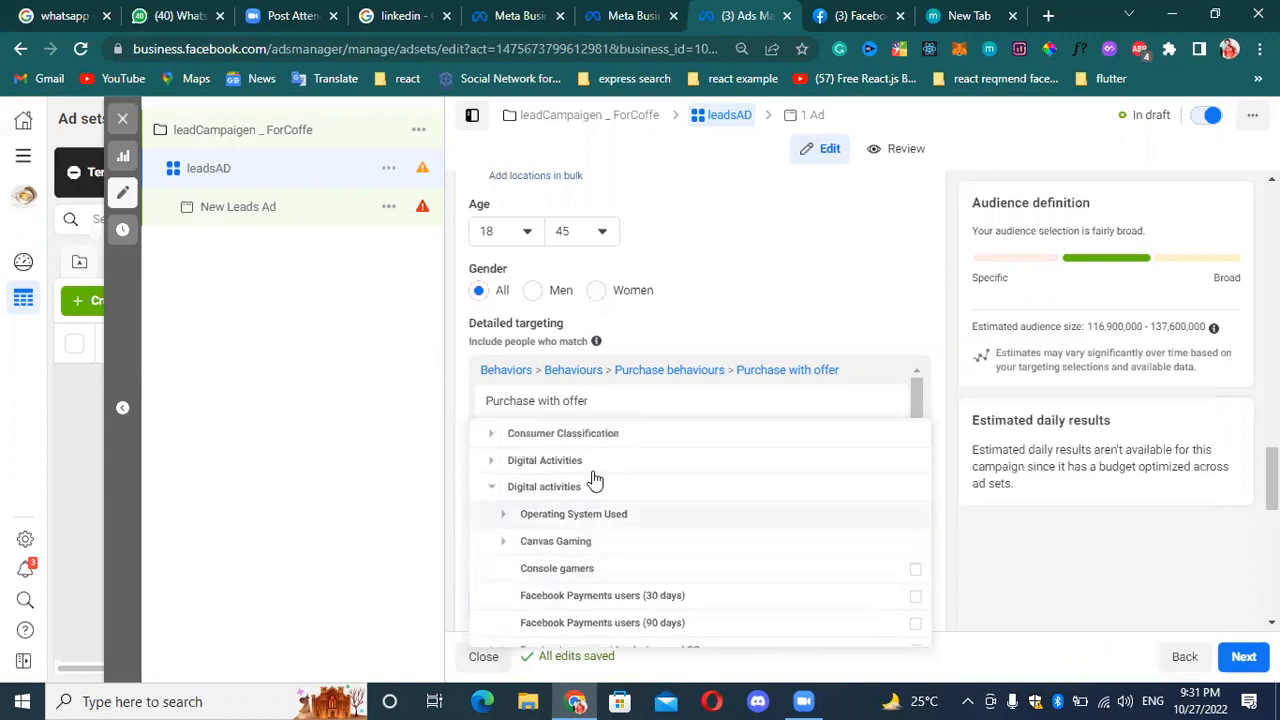
pyautogui.scroll(-1, 590, 490)
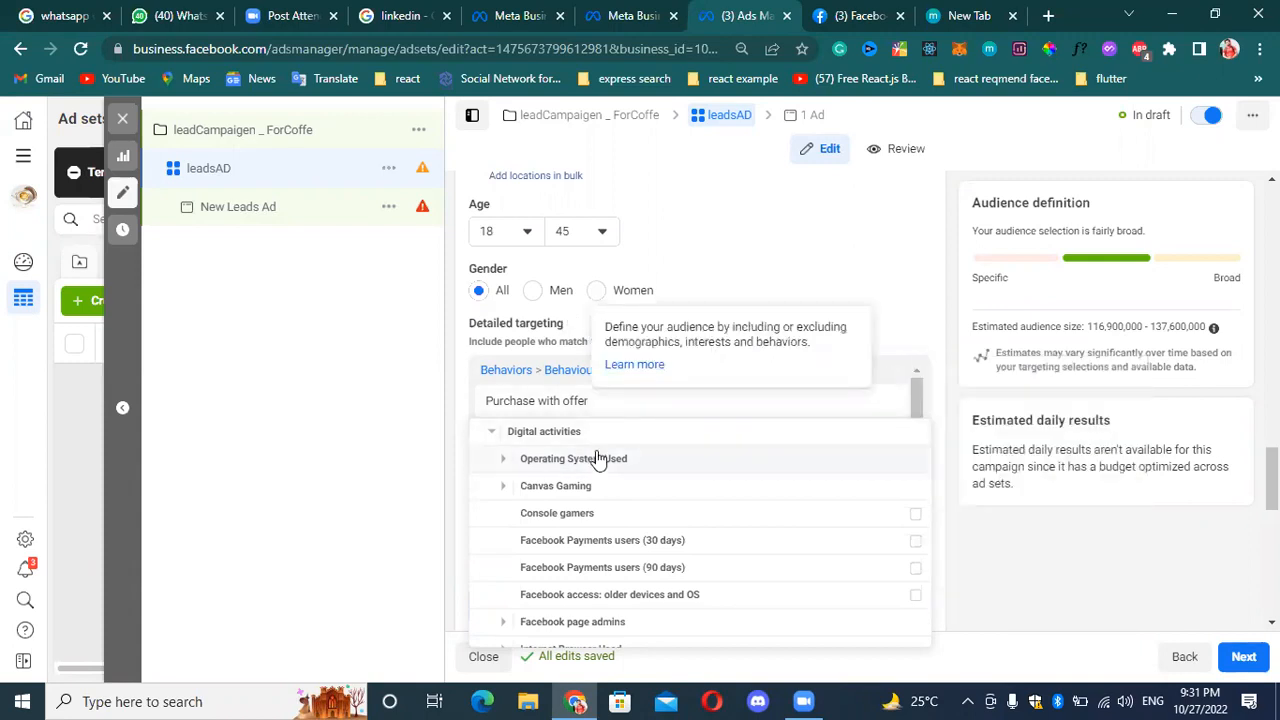
pyautogui.click(502, 464)
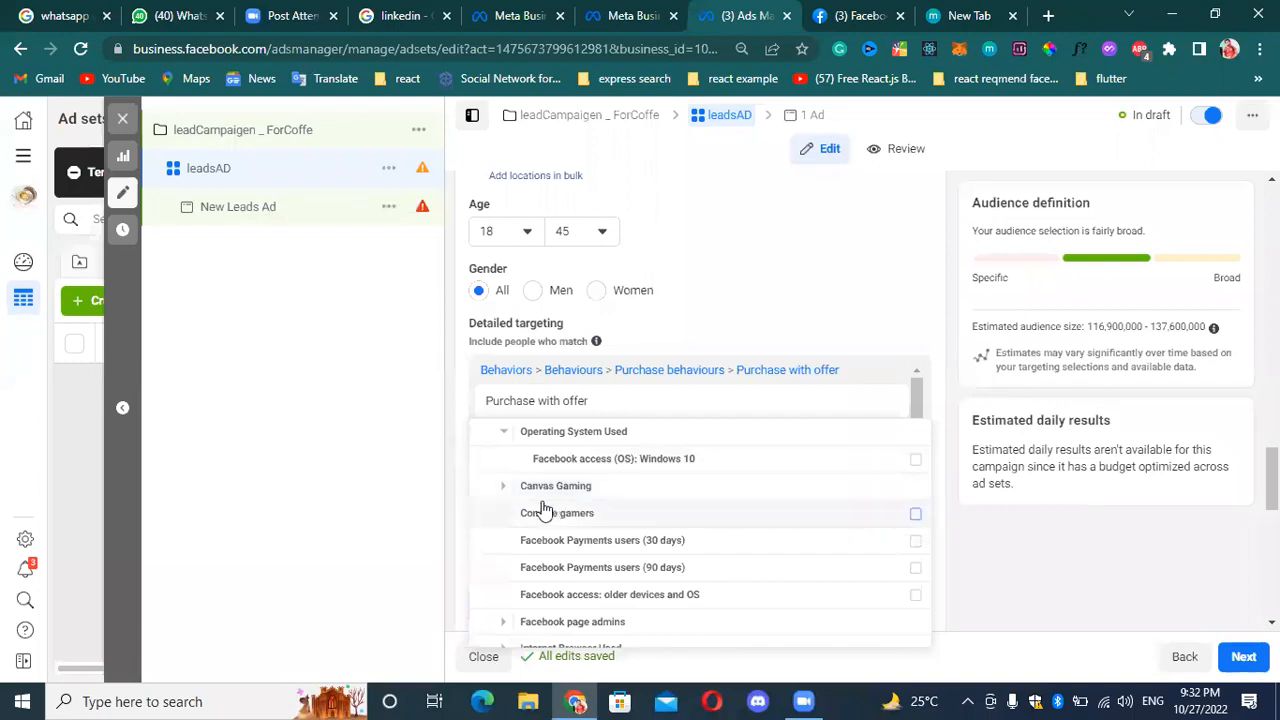
pyautogui.click(502, 486)
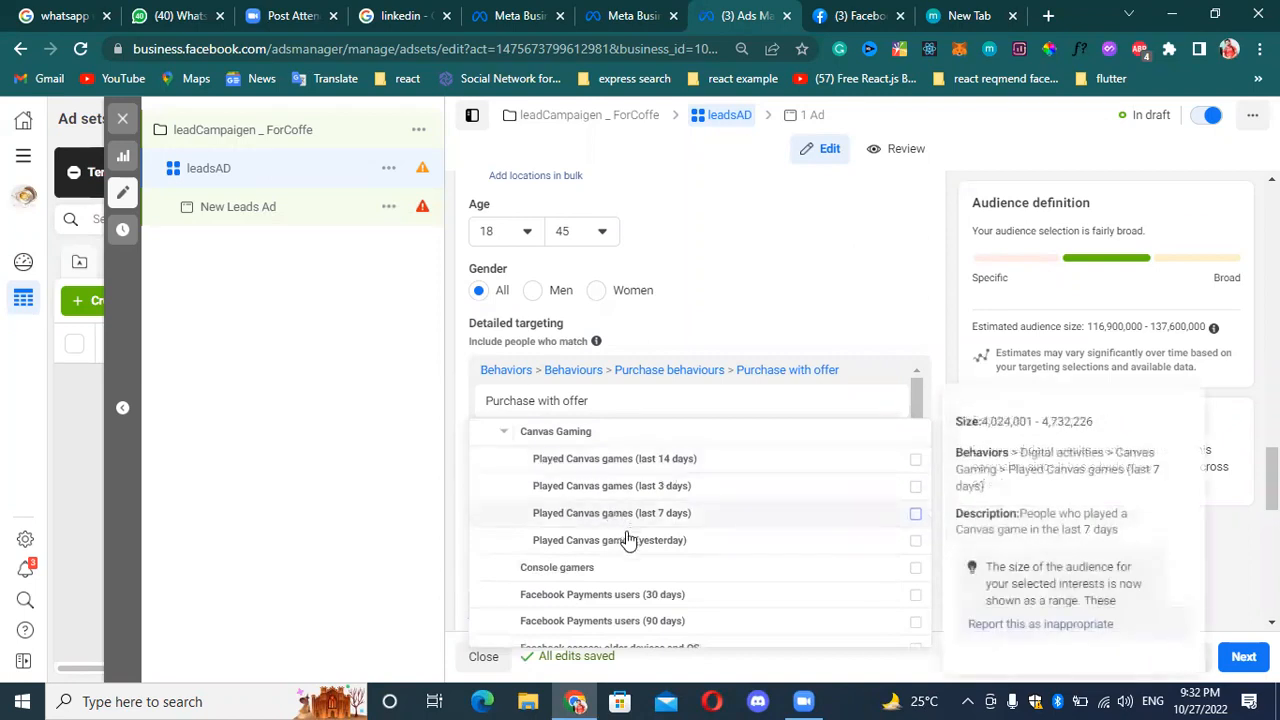
pyautogui.scroll(-1, 658, 505)
pyautogui.scroll(1, 674, 471)
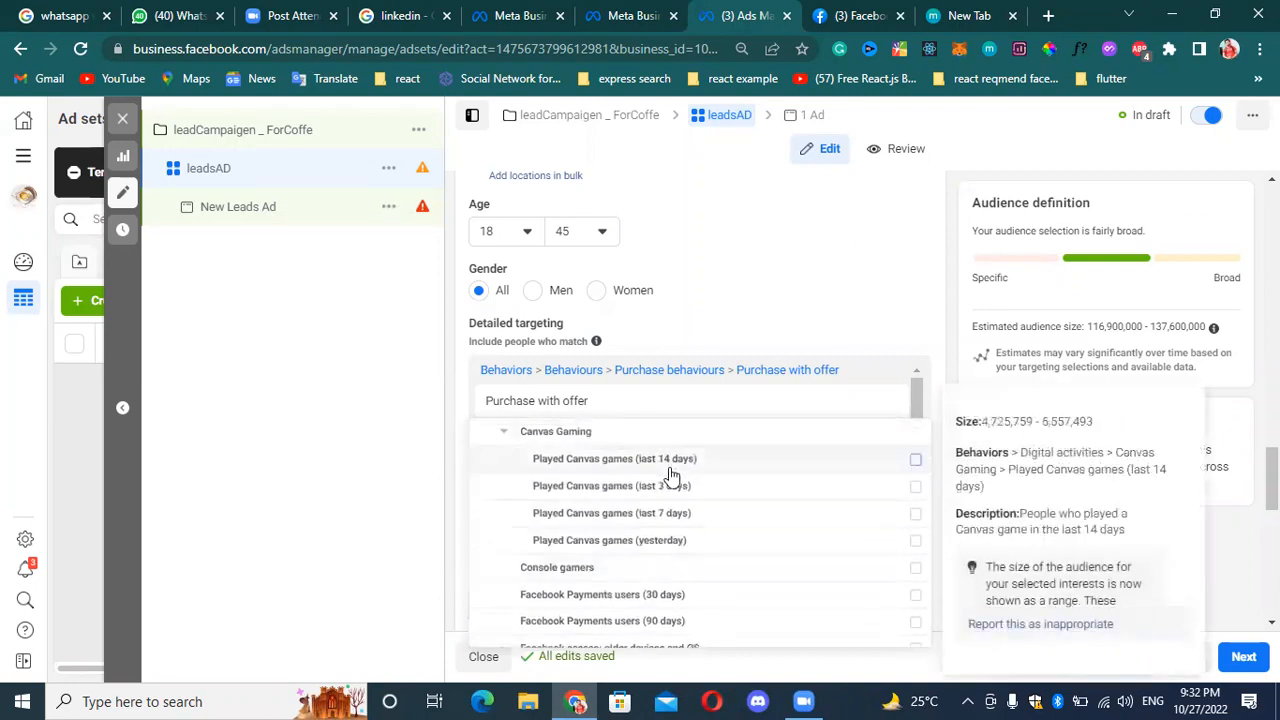
pyautogui.scroll(-1, 590, 530)
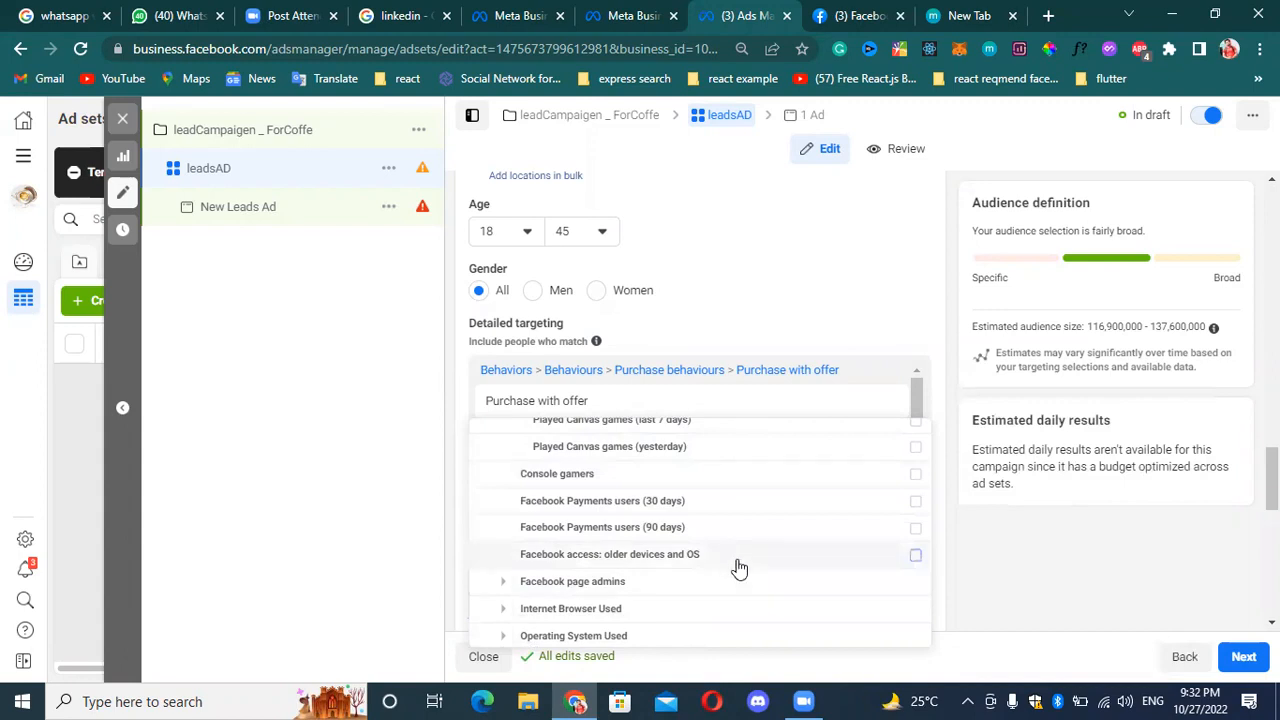
# Add Travel & Tourism page admins from Digital activities > Facebook page admins to the detailed targeting.
pyautogui.moveTo(745, 568)
pyautogui.moveTo(829, 563)
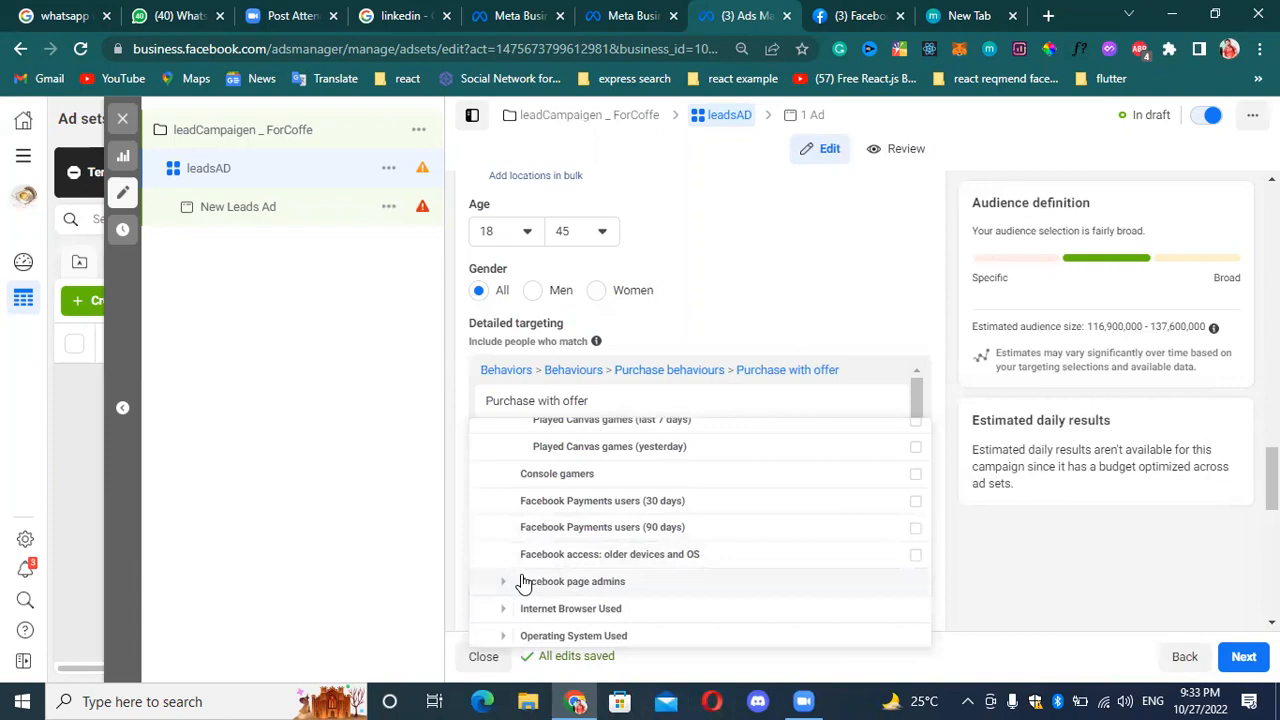
pyautogui.scroll(-1, 530, 560)
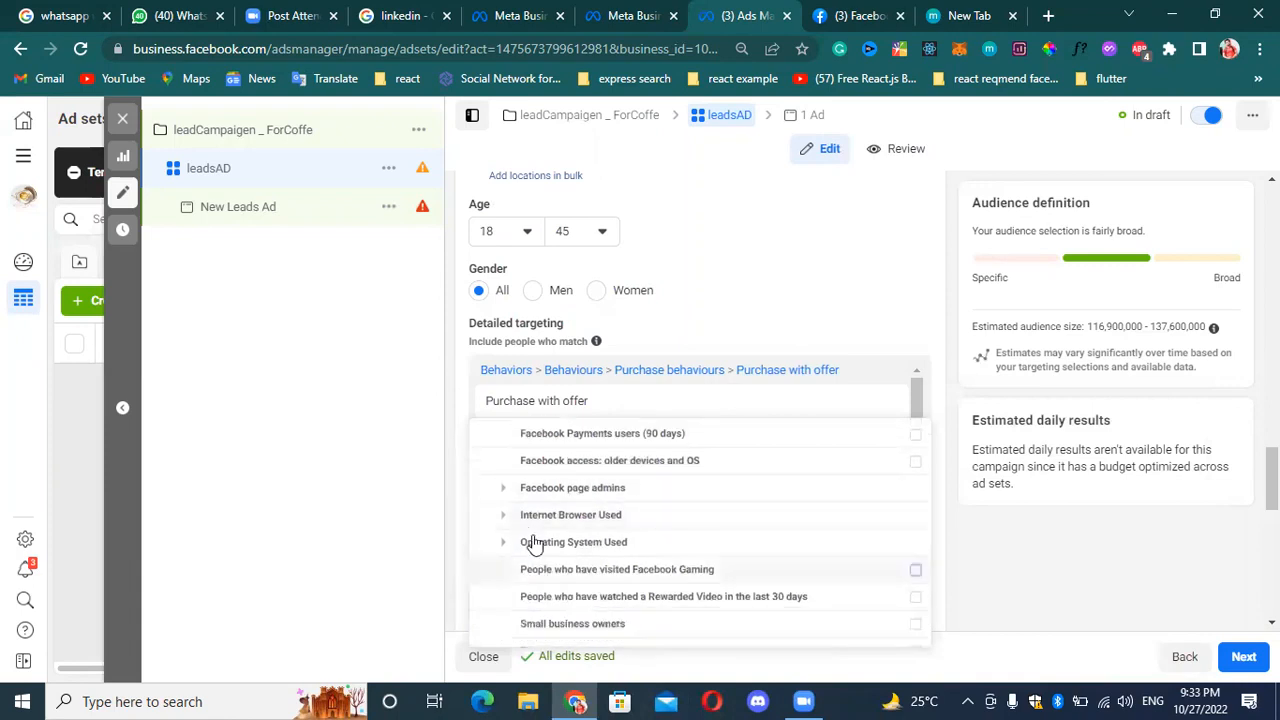
pyautogui.click(503, 488)
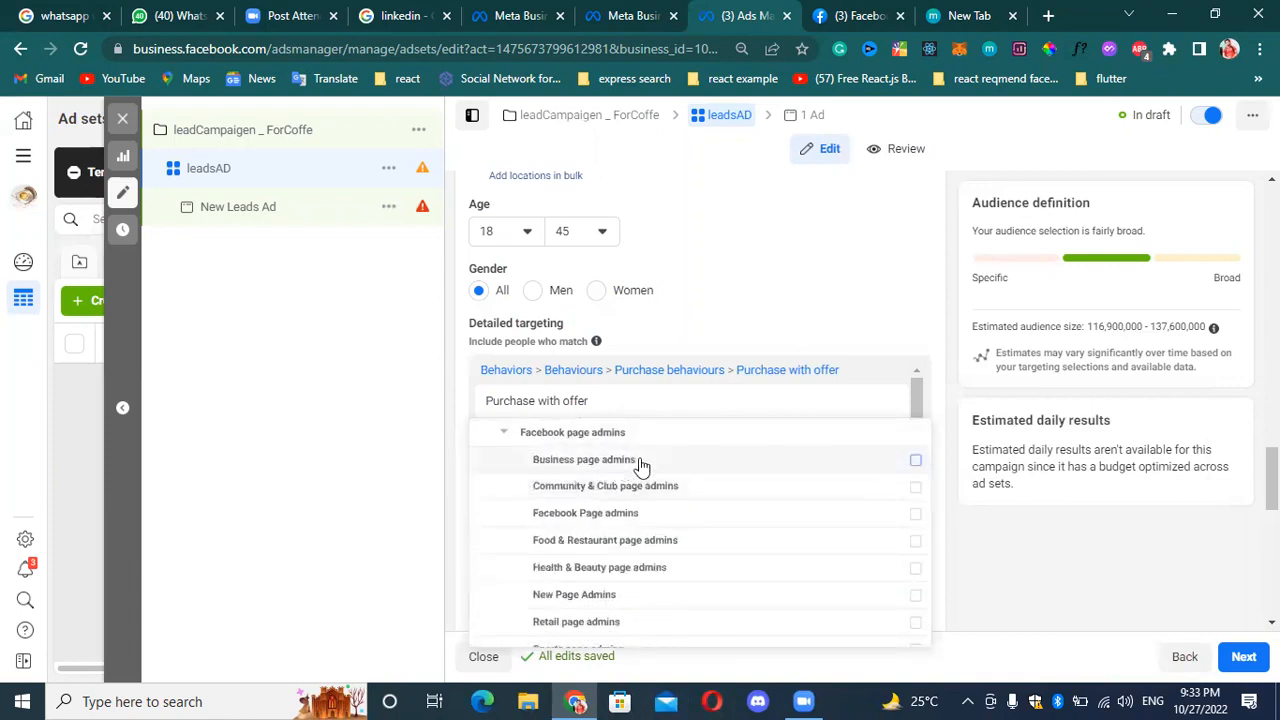
pyautogui.moveTo(641, 467)
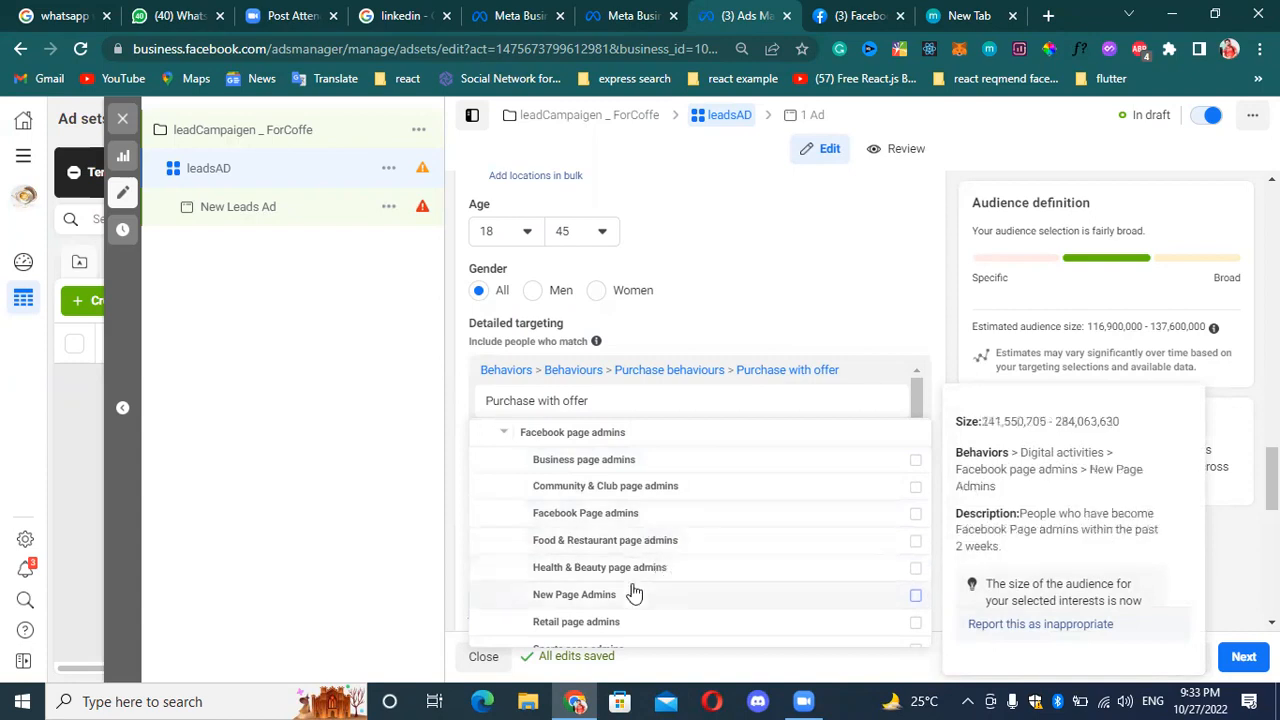
pyautogui.scroll(-1, 634, 594)
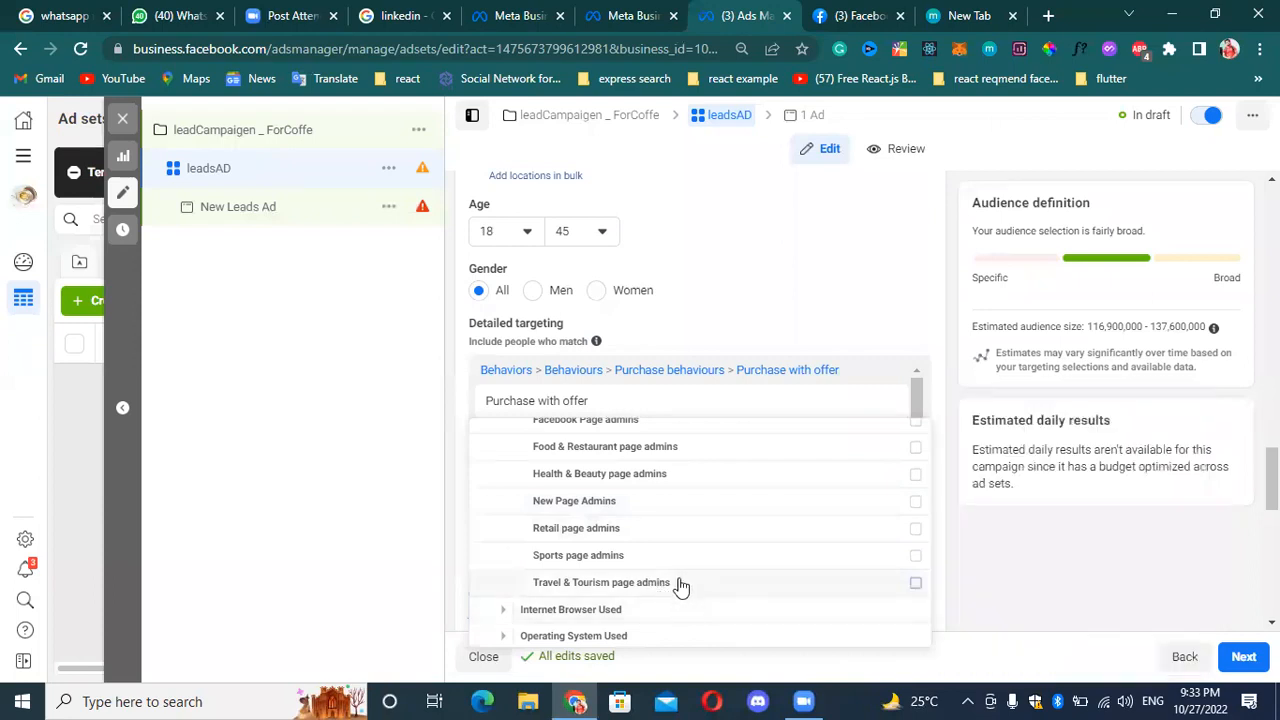
pyautogui.moveTo(679, 586)
pyautogui.click(915, 583)
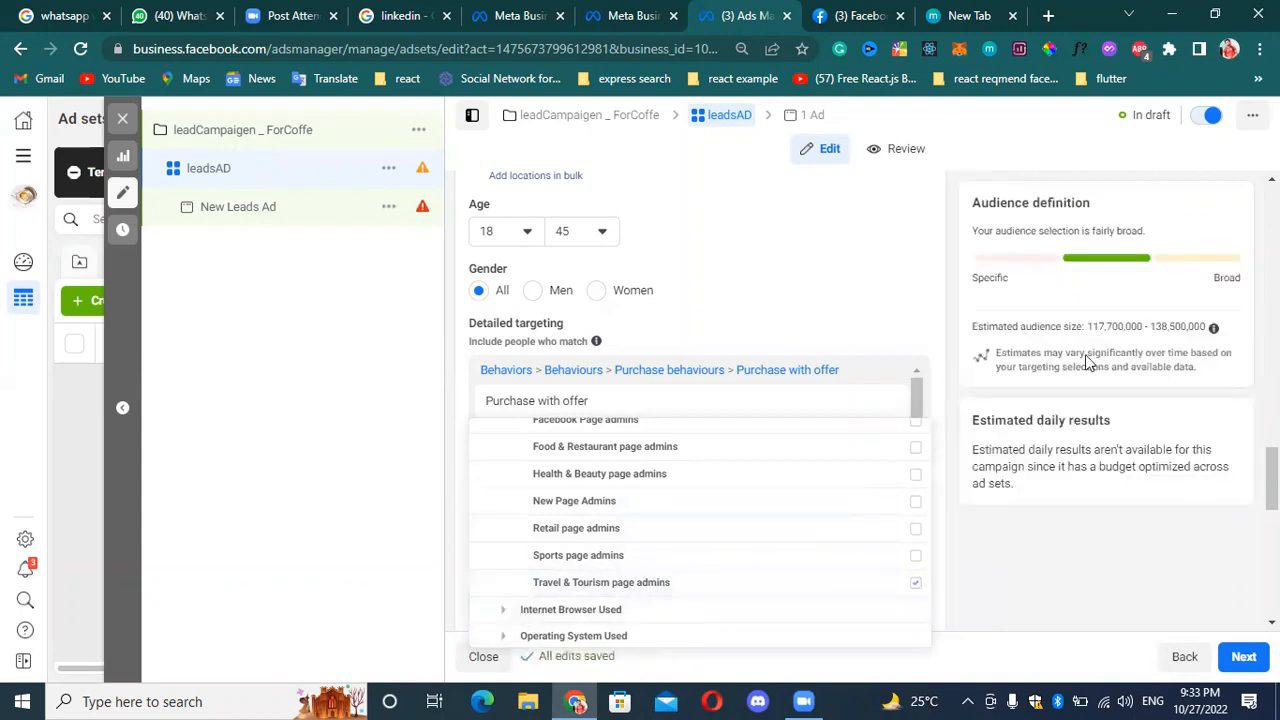
# Add Facebook access (browser): Chrome from Internet Browser Used to the detailed targeting.
pyautogui.click(503, 610)
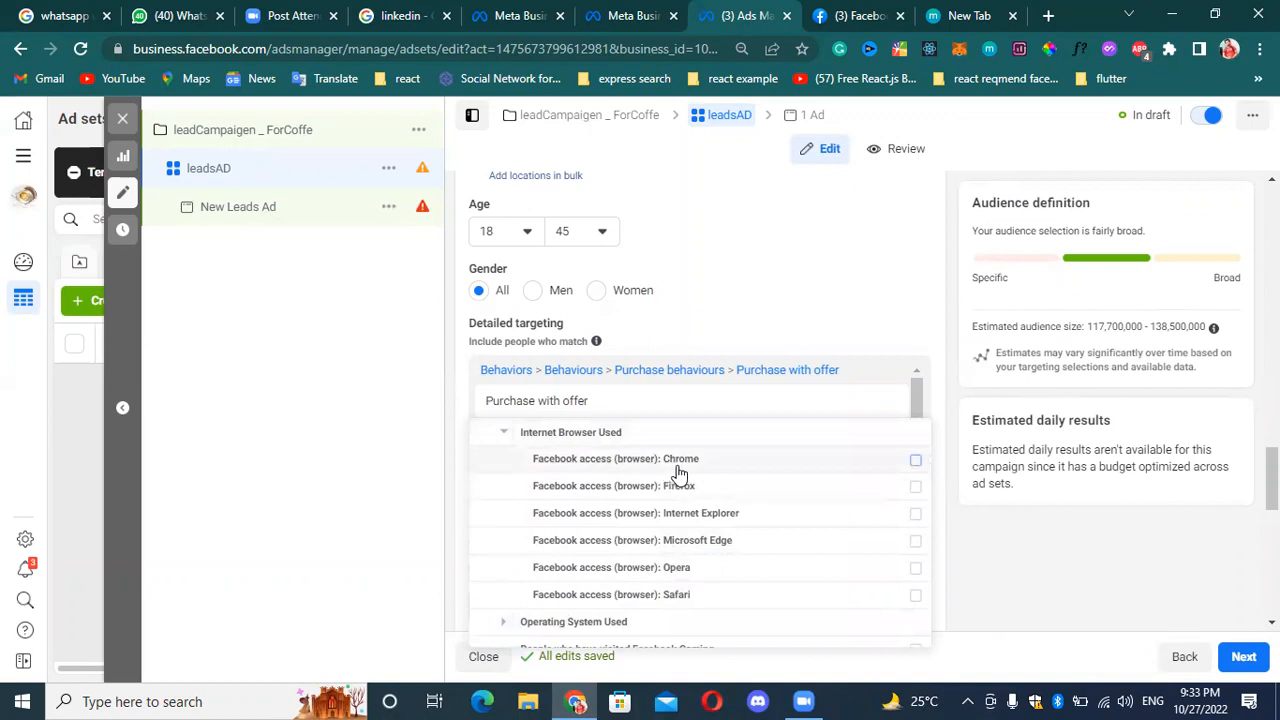
pyautogui.moveTo(678, 471)
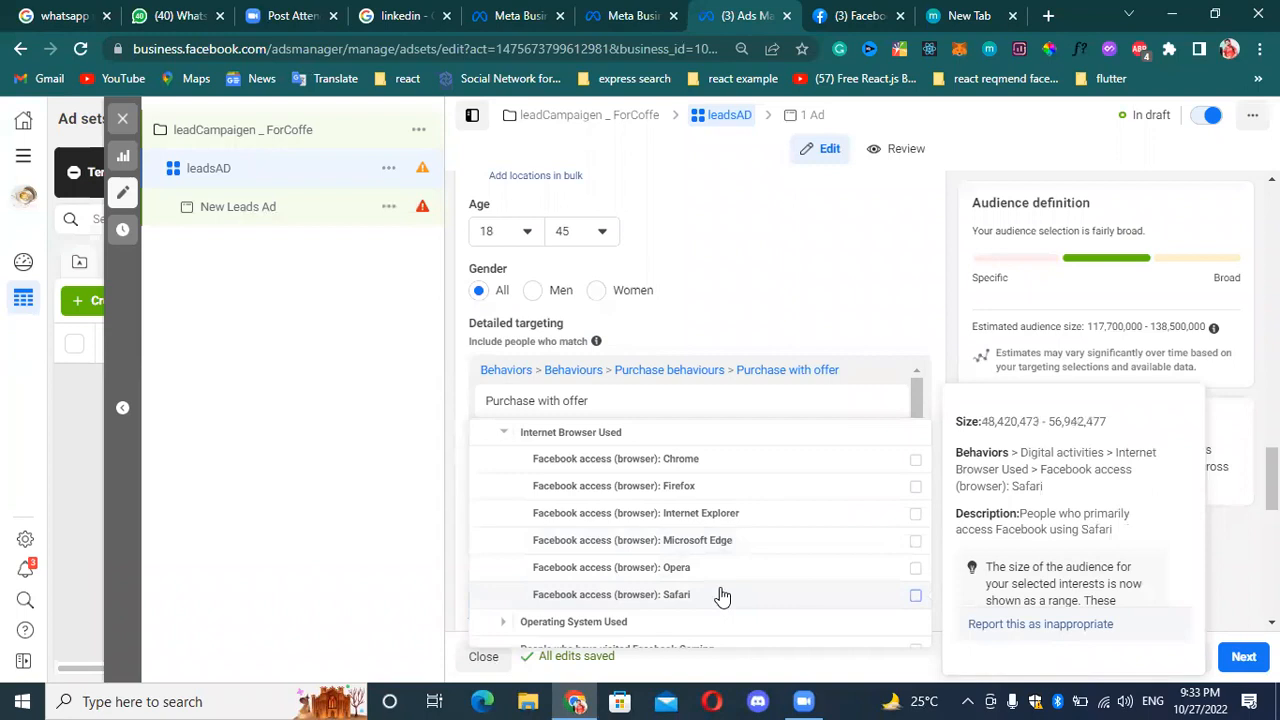
pyautogui.click(914, 462)
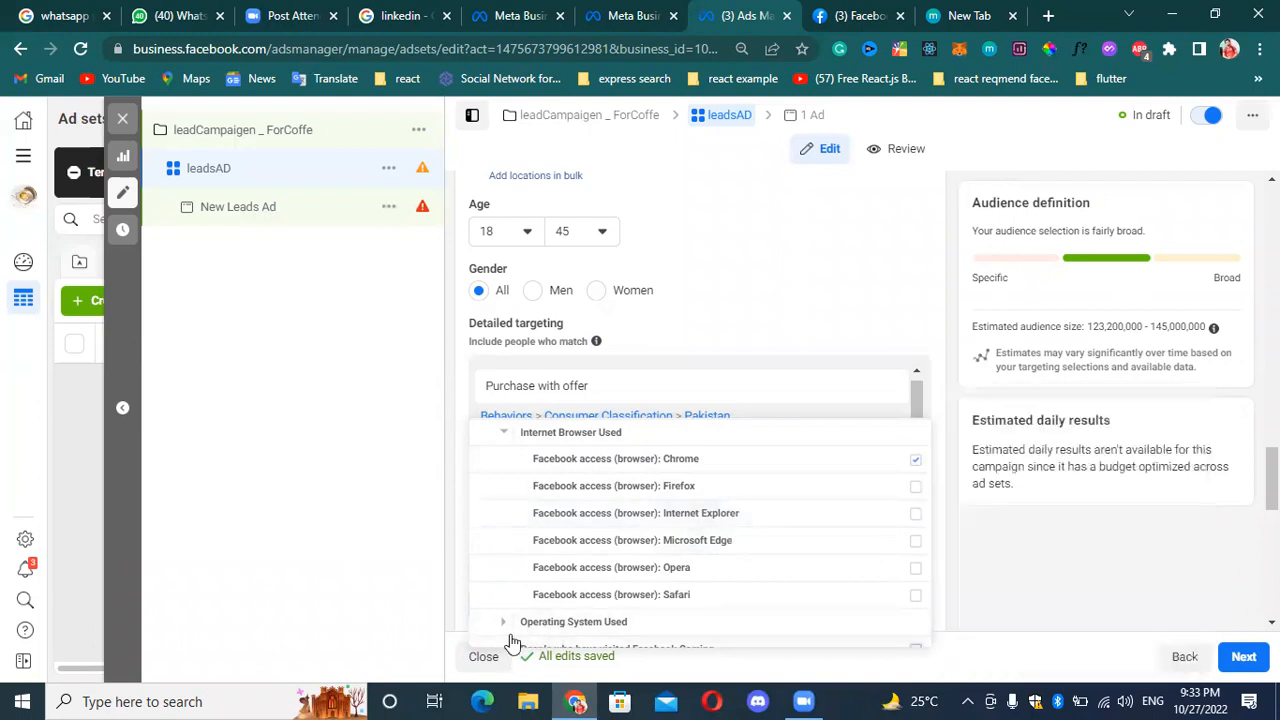
# Add Facebook access (OS): Mac OS X from Operating System Used to the detailed targeting.
pyautogui.scroll(-1, 518, 565)
pyautogui.click(505, 529)
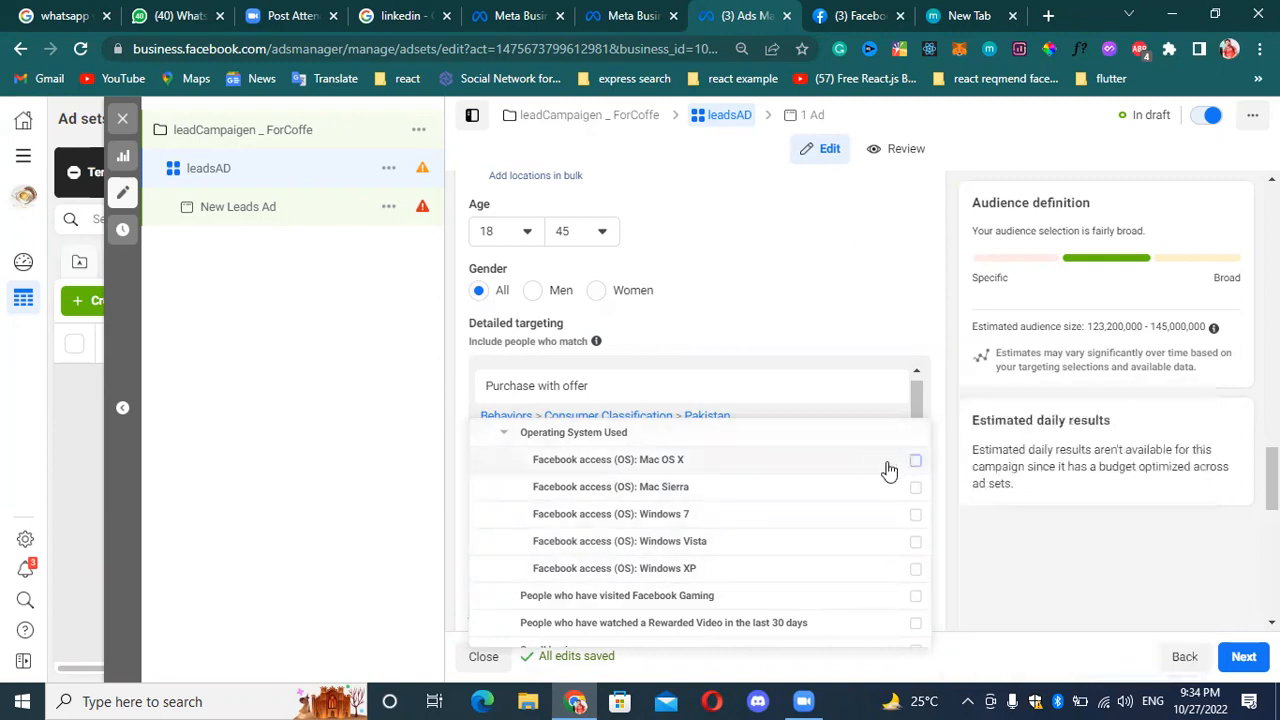
pyautogui.moveTo(889, 470)
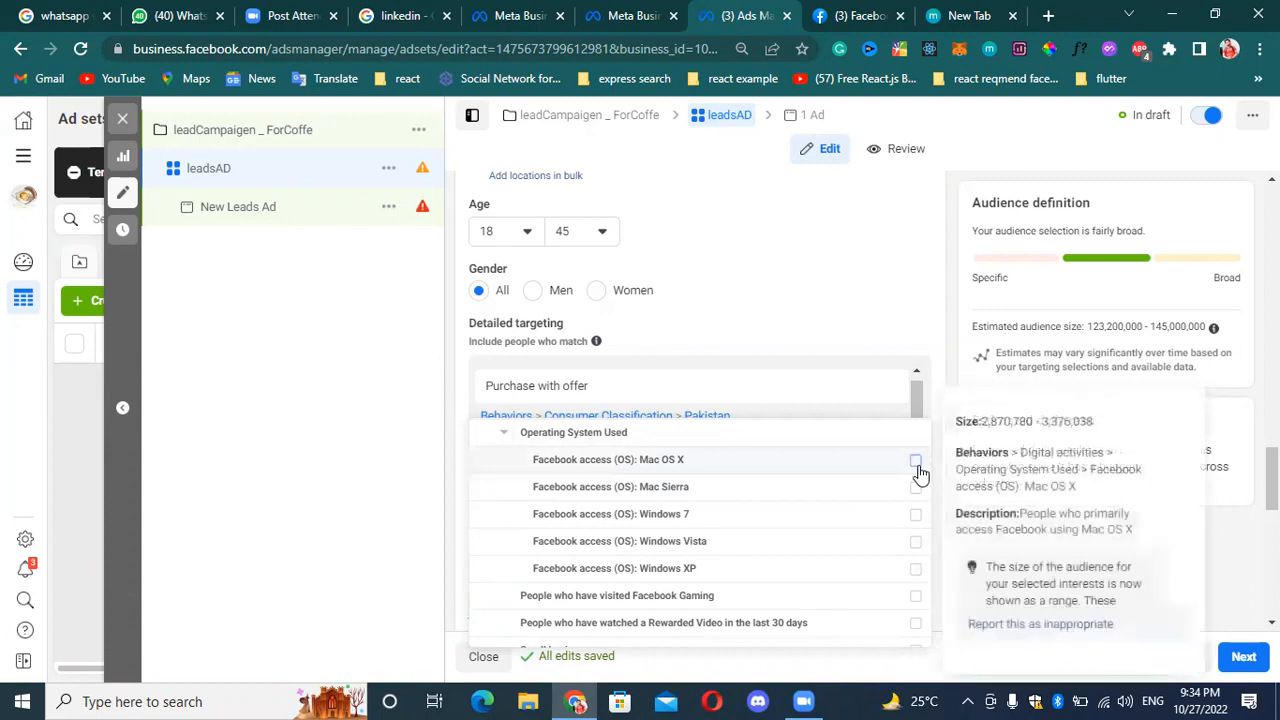
pyautogui.click(917, 465)
# Add Lived in Haiti (Formerly Expats - Haiti) and Lives abroad from the Expats behaviors to the detailed targeting.
pyautogui.scroll(-1, 735, 612)
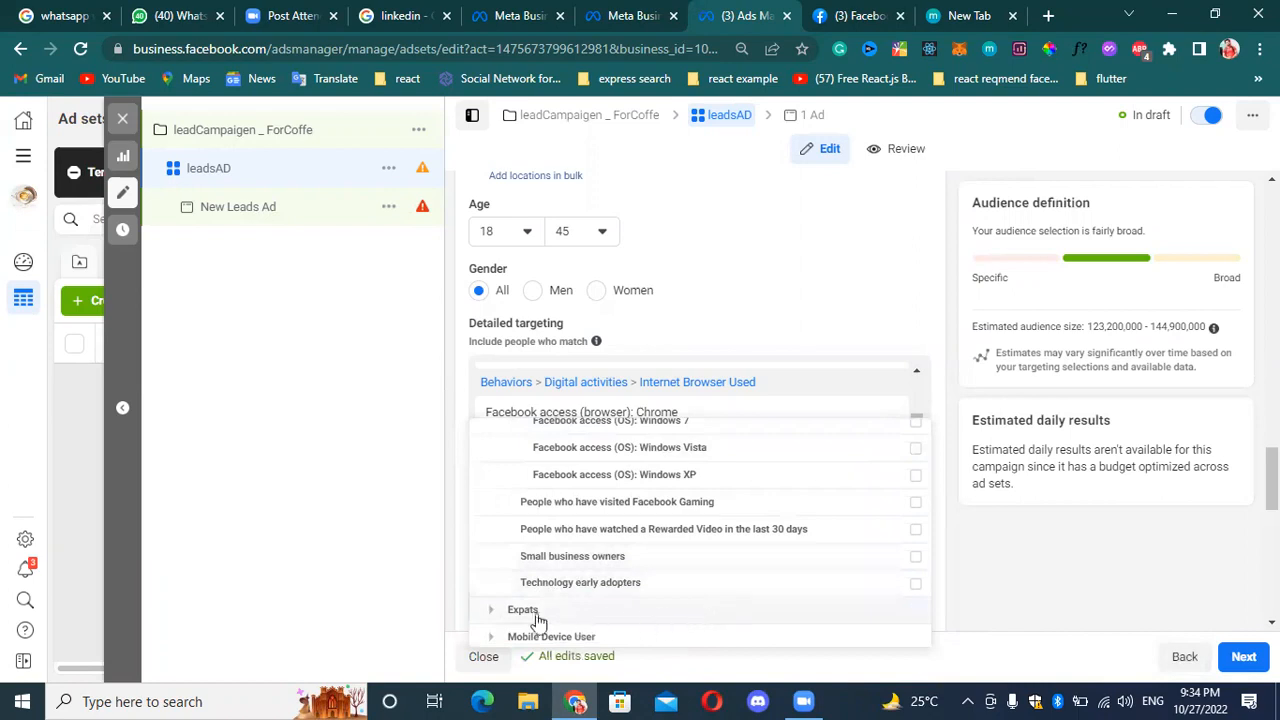
pyautogui.scroll(-1, 530, 615)
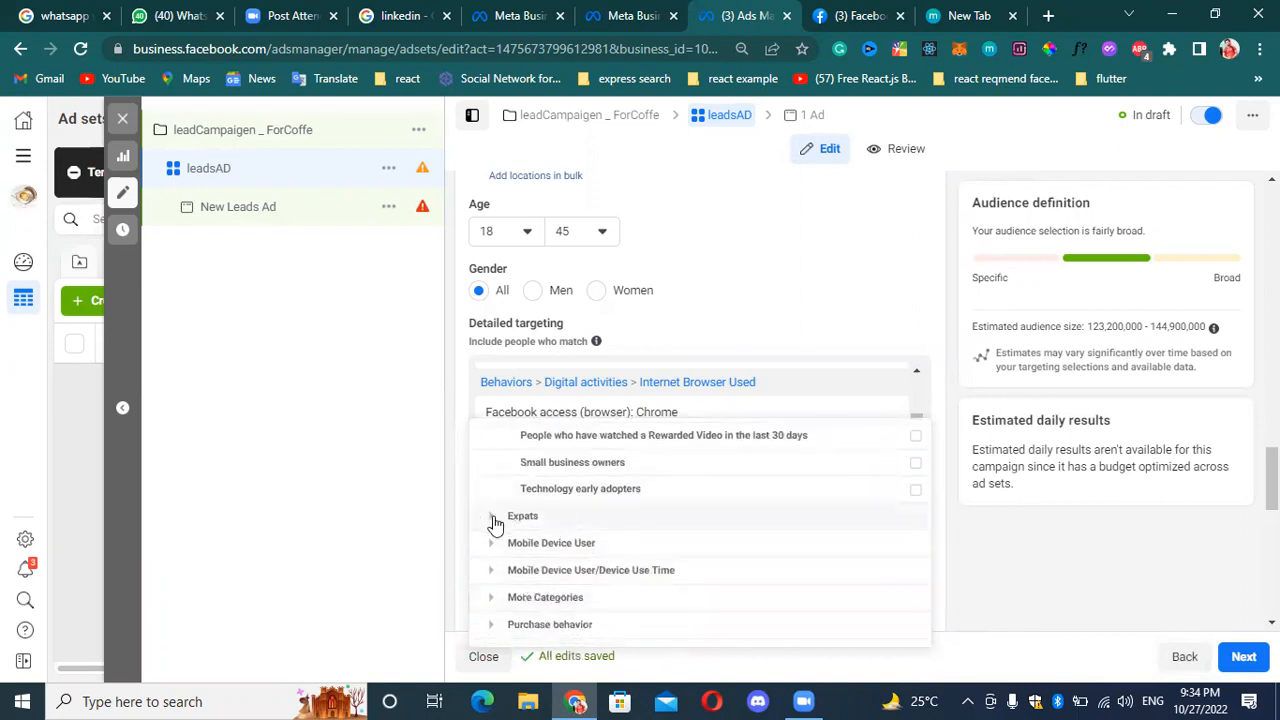
pyautogui.click(492, 520)
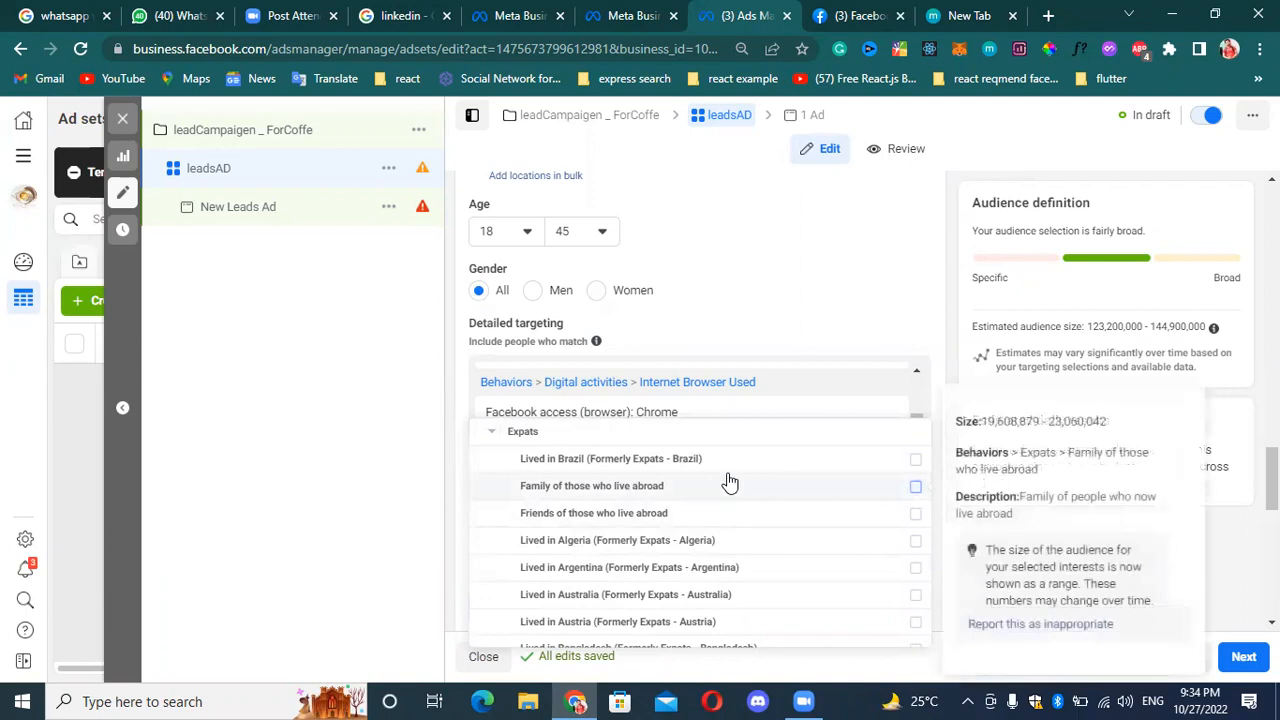
pyautogui.moveTo(745, 467)
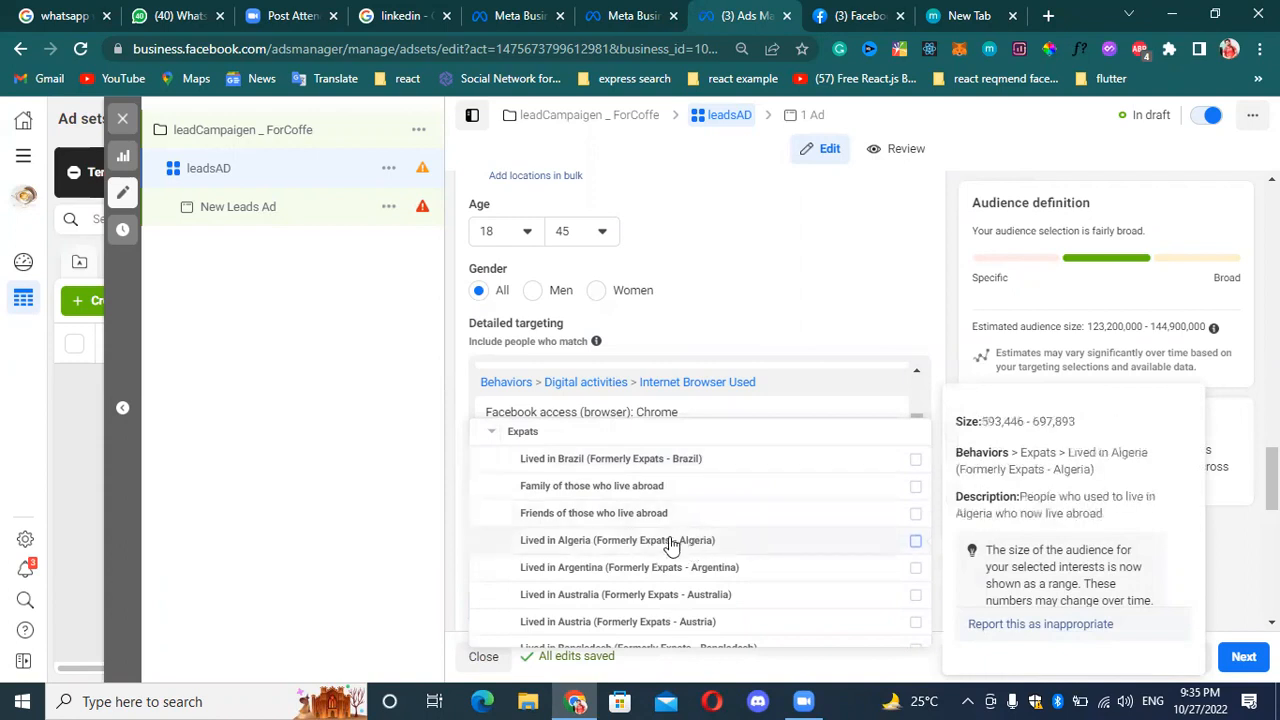
pyautogui.scroll(-3, 660, 520)
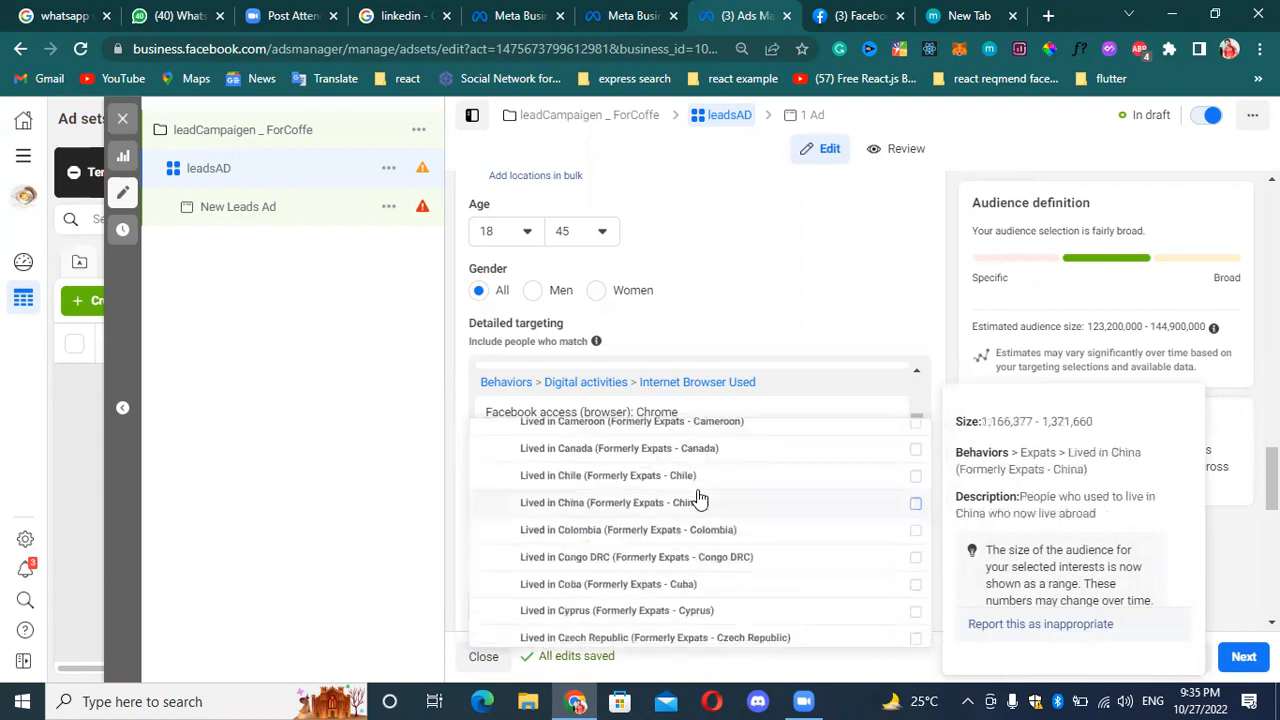
pyautogui.scroll(-1, 695, 525)
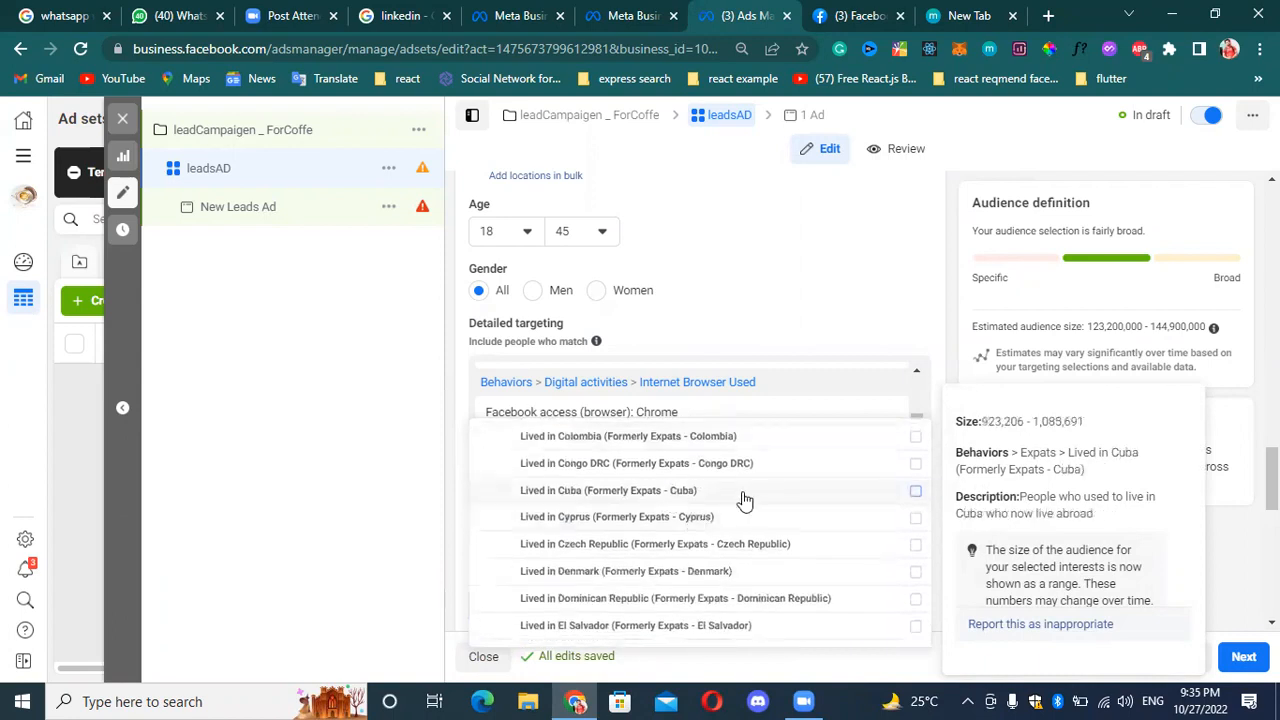
pyautogui.scroll(-3, 720, 500)
pyautogui.scroll(-3, 716, 505)
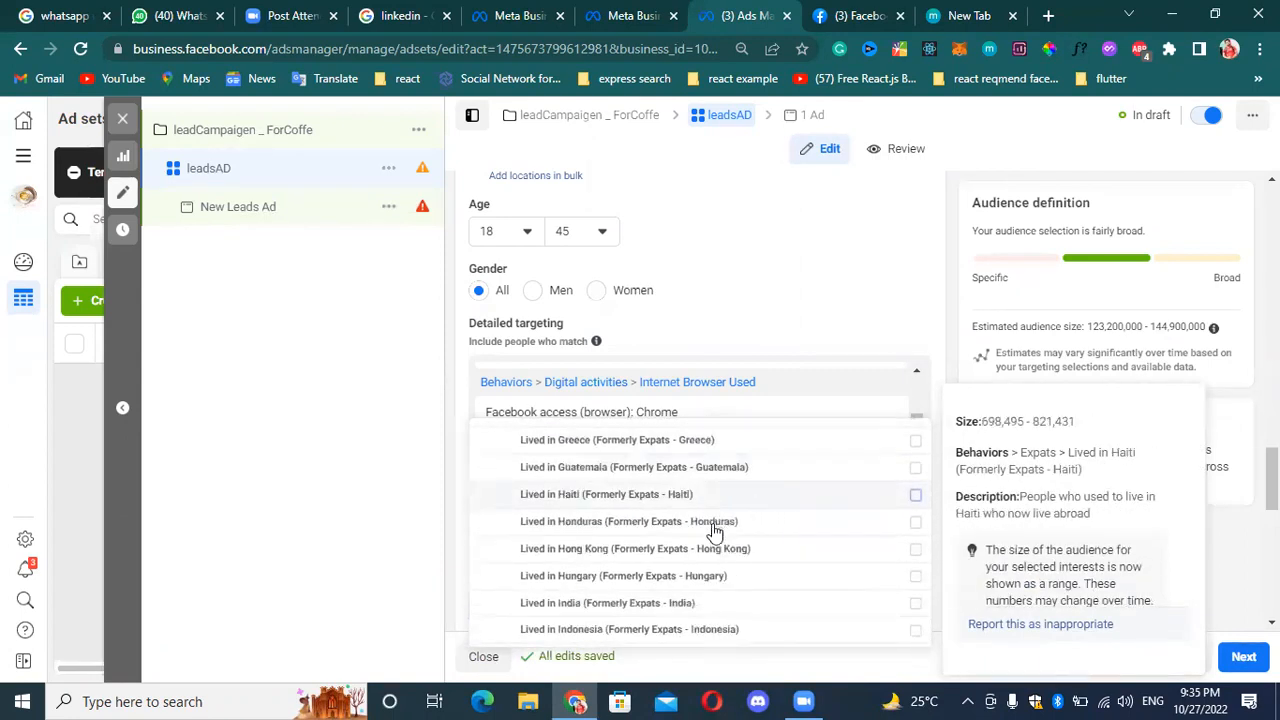
pyautogui.scroll(-3, 760, 500)
pyautogui.scroll(-12, 778, 494)
pyautogui.scroll(-10, 733, 513)
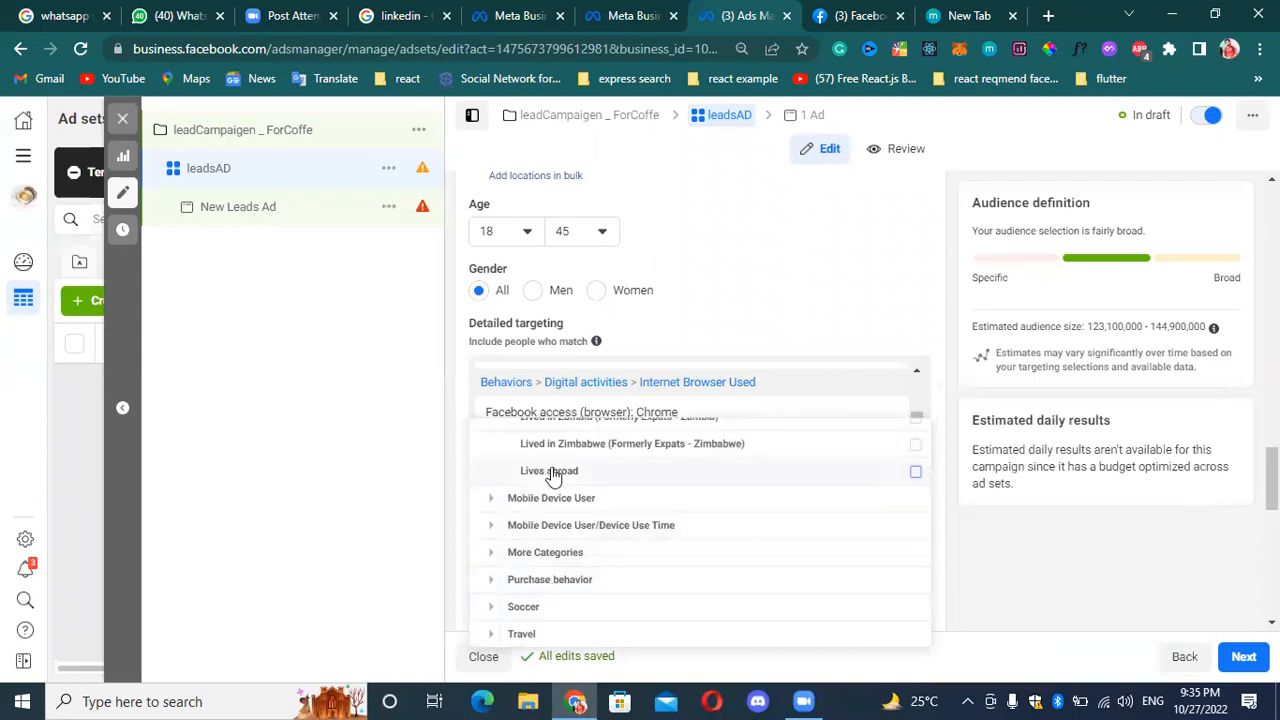
pyautogui.scroll(2, 600, 480)
pyautogui.scroll(-2, 700, 470)
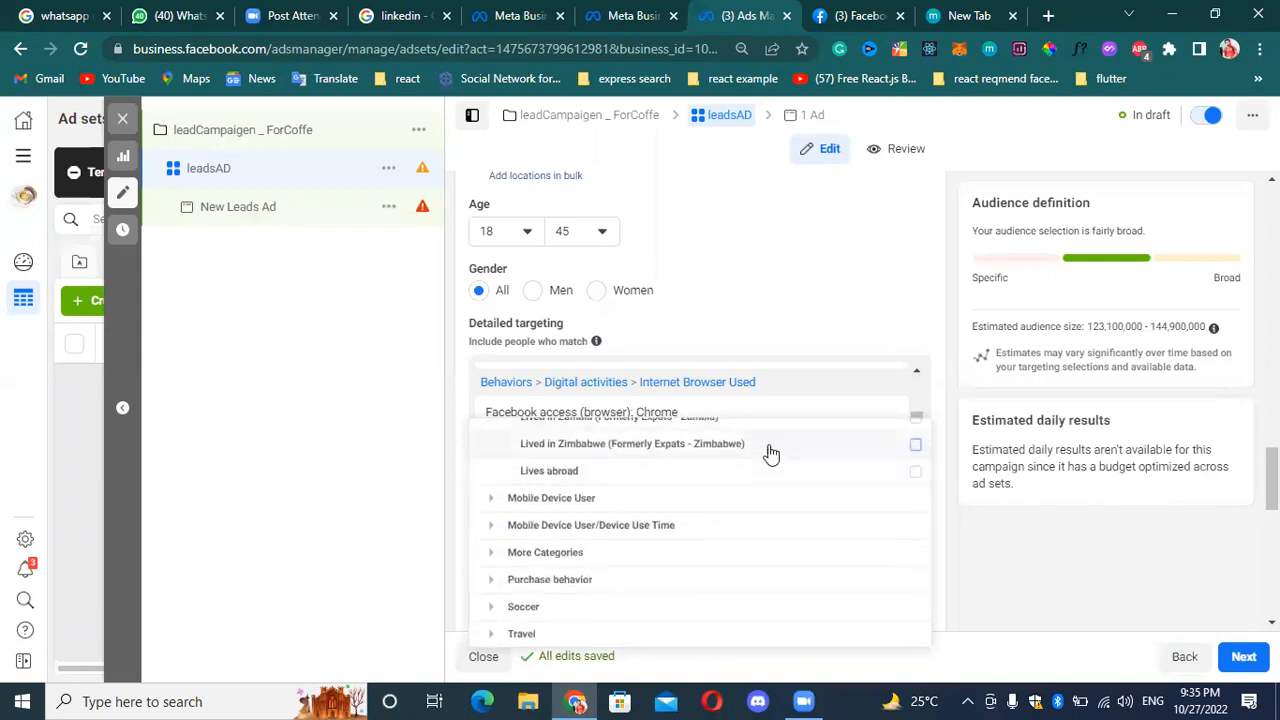
pyautogui.click(914, 473)
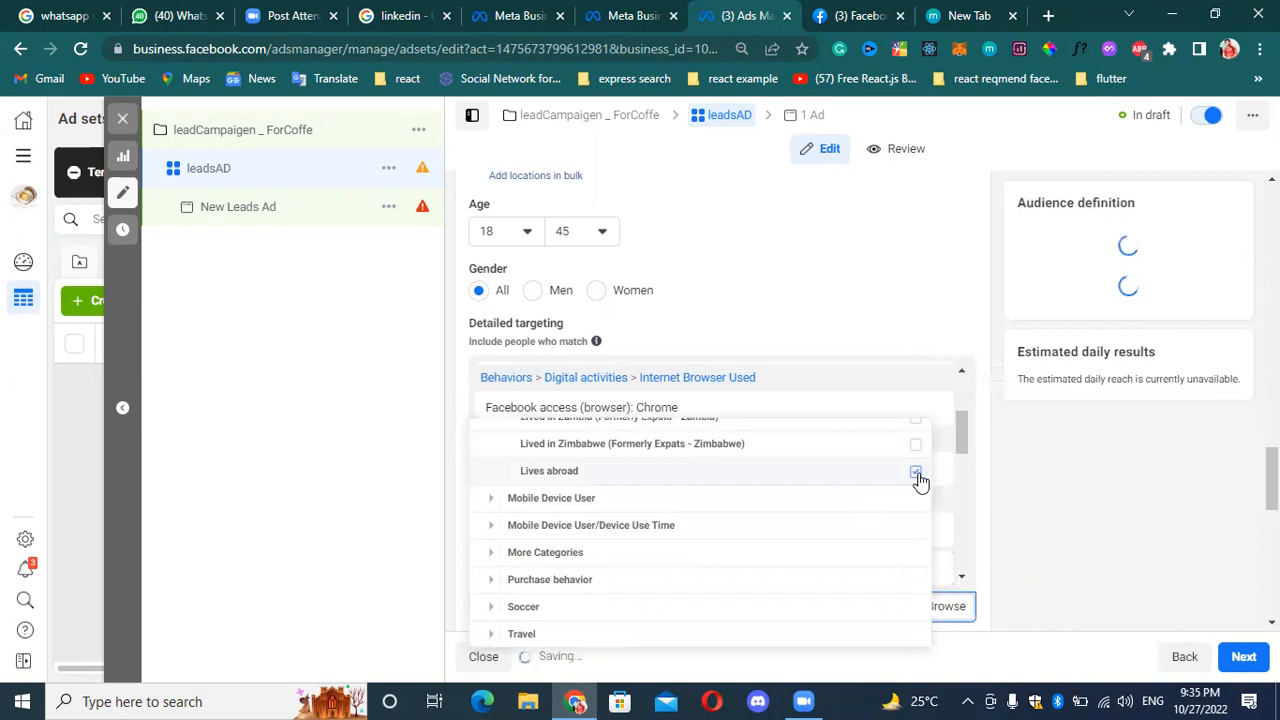
# Examine the Amazon and Apple device options under Mobile Device User > All Mobile Devices by Brand, including the iPhone 7 description.
pyautogui.click(492, 505)
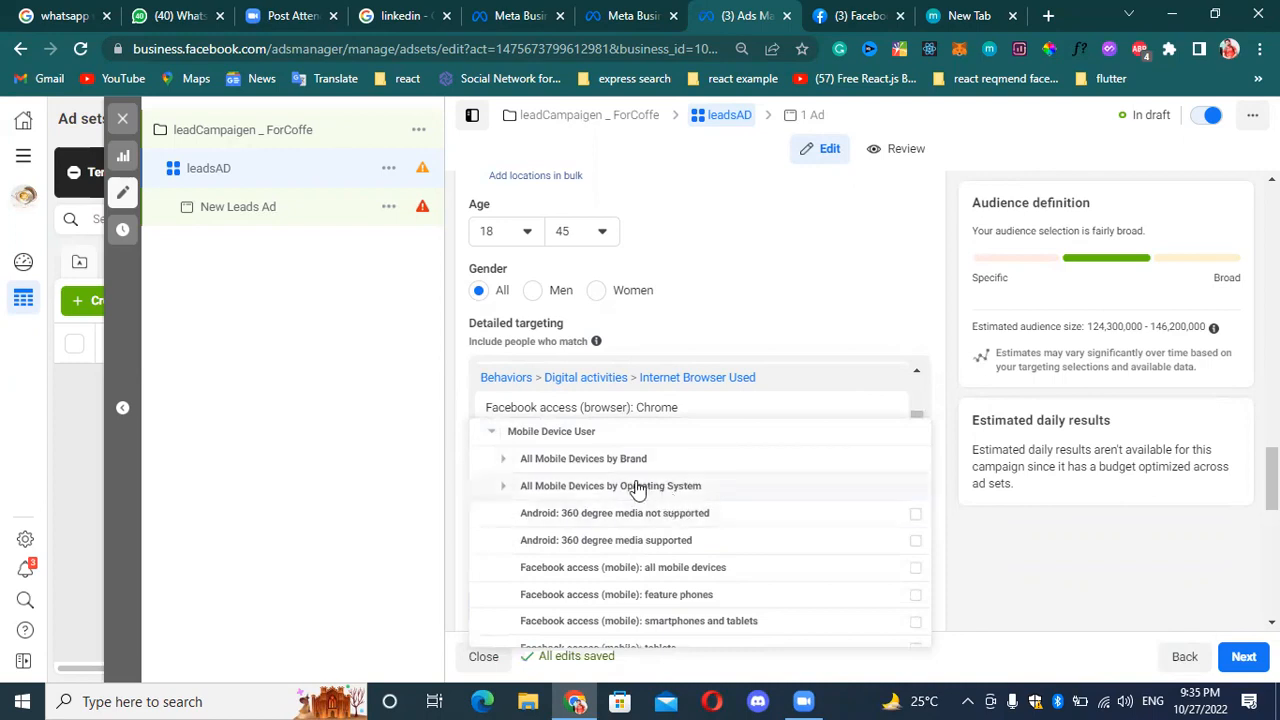
pyautogui.click(506, 460)
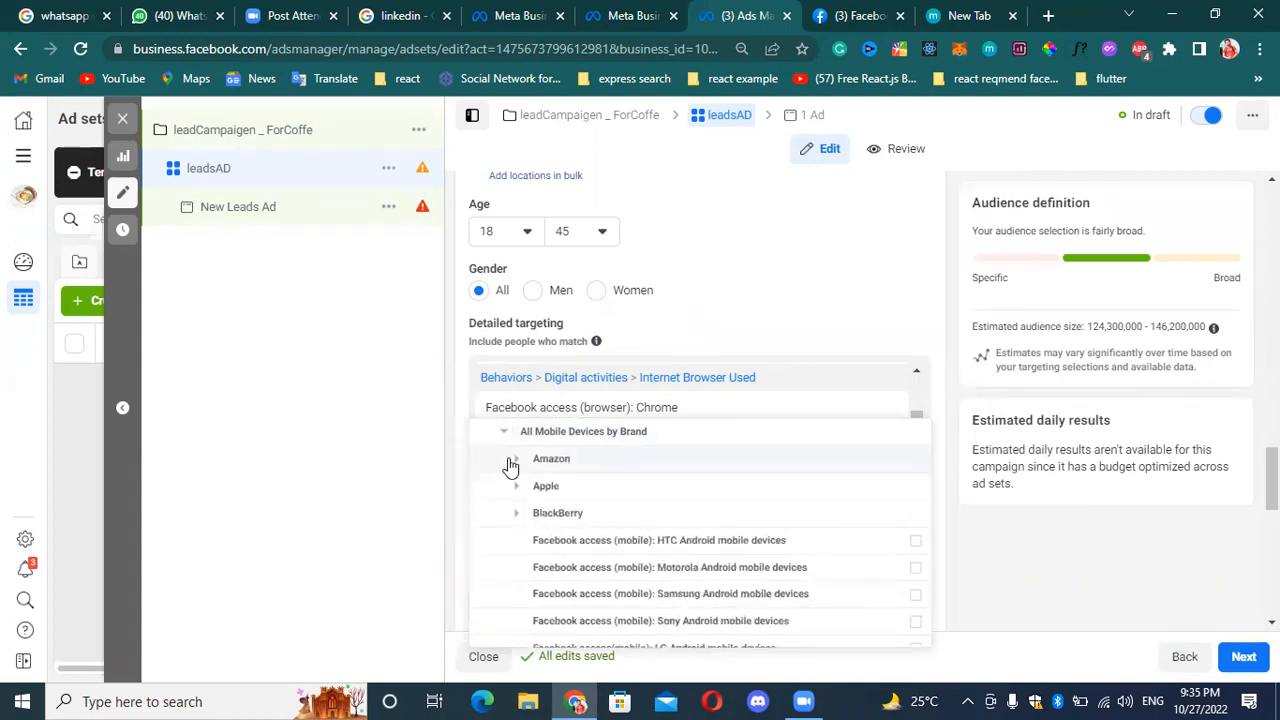
pyautogui.click(516, 460)
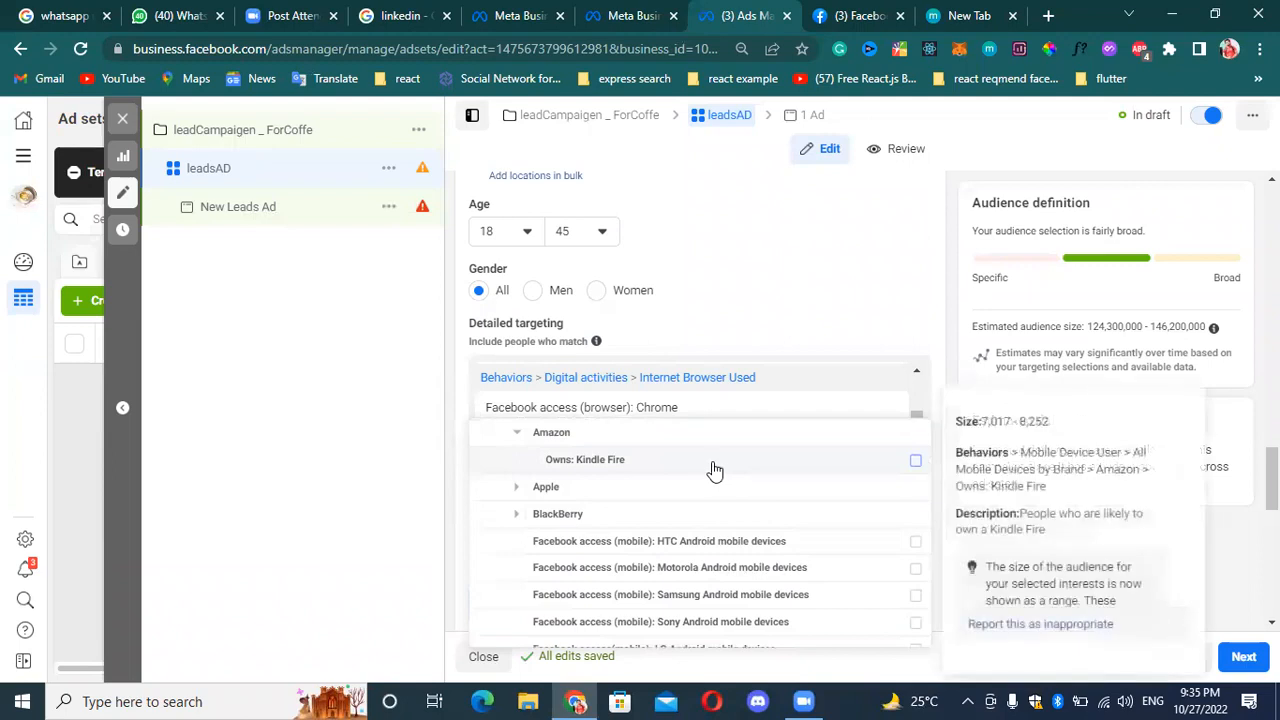
pyautogui.click(515, 488)
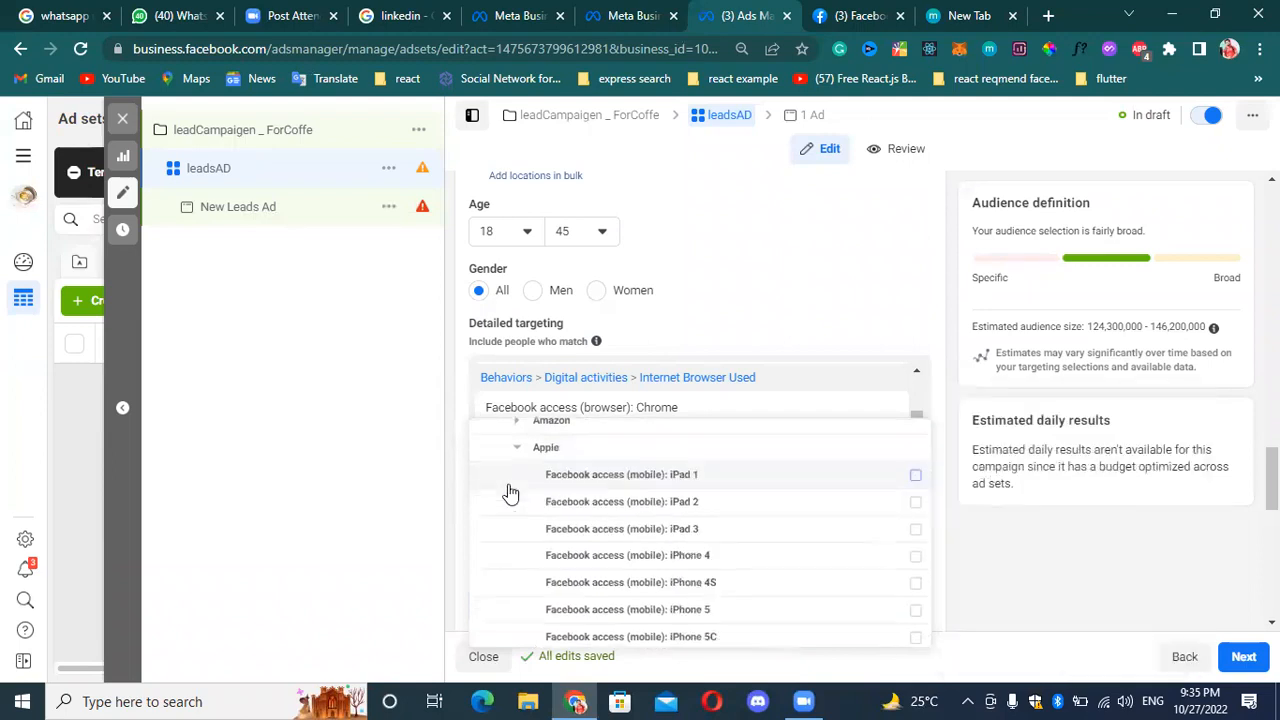
pyautogui.scroll(-1, 737, 520)
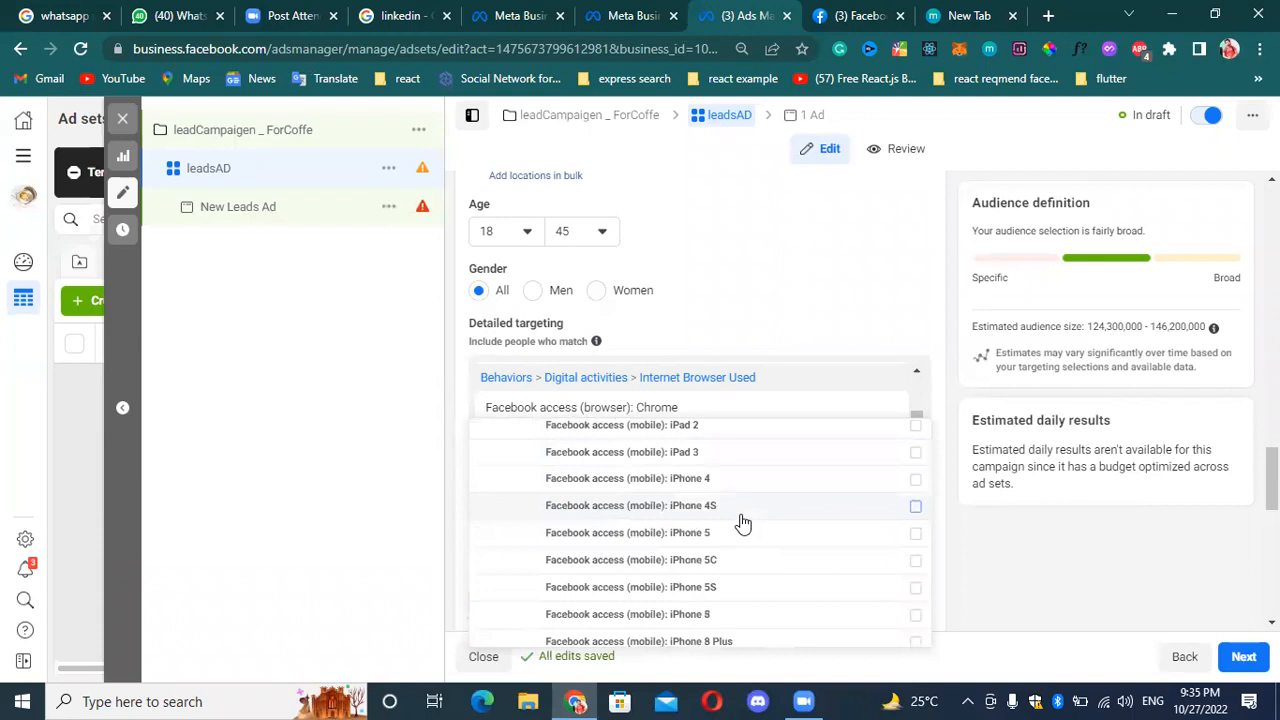
pyautogui.scroll(-3, 810, 540)
pyautogui.scroll(1, 800, 494)
pyautogui.scroll(-1, 771, 514)
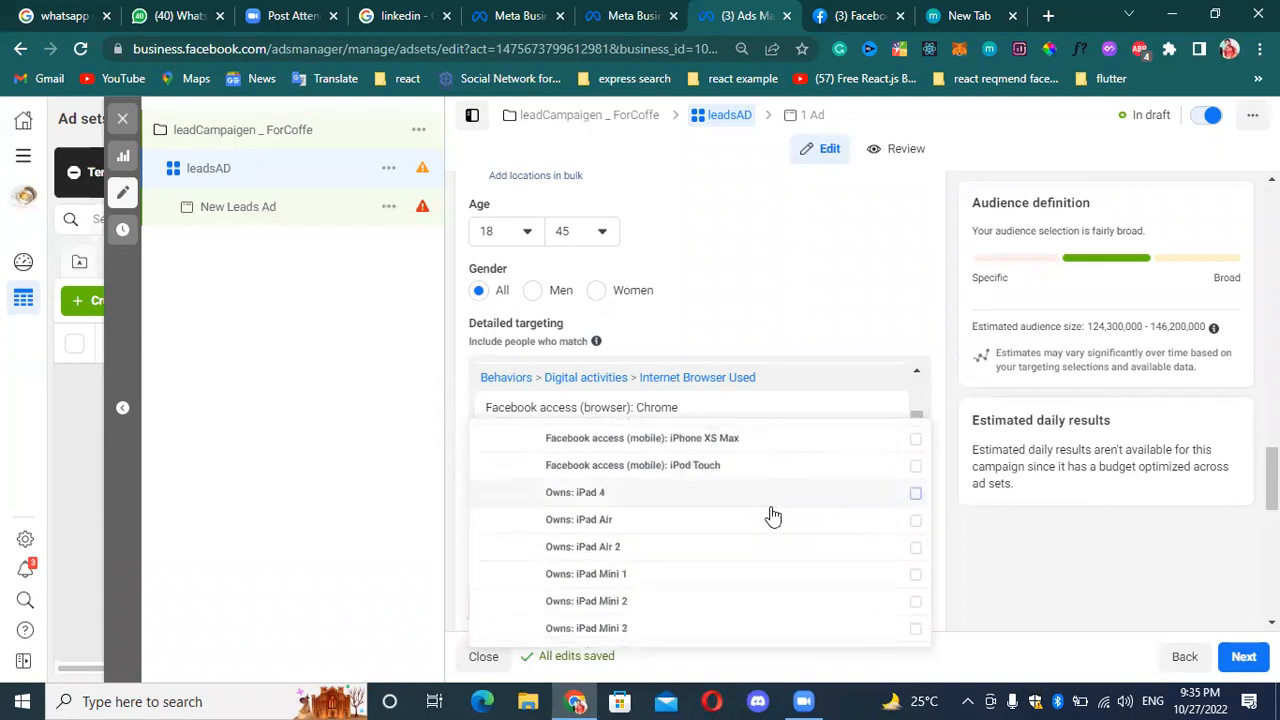
pyautogui.scroll(-3, 615, 588)
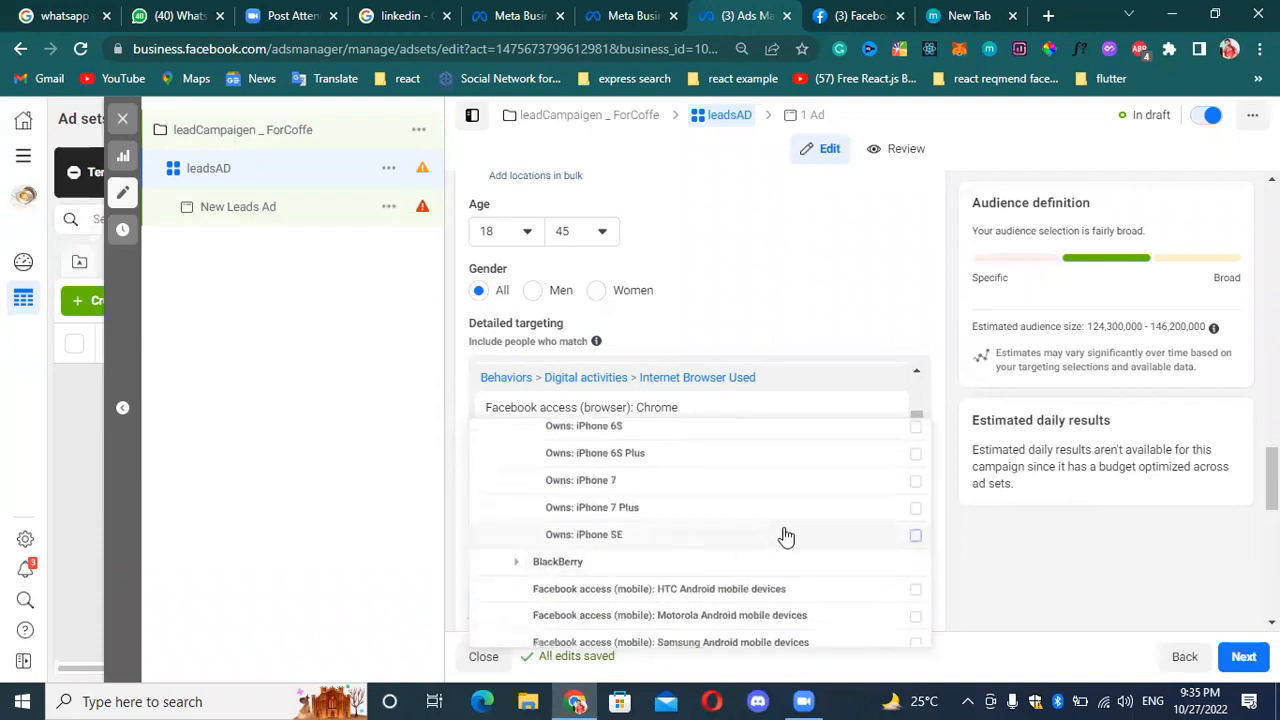
pyautogui.moveTo(814, 483)
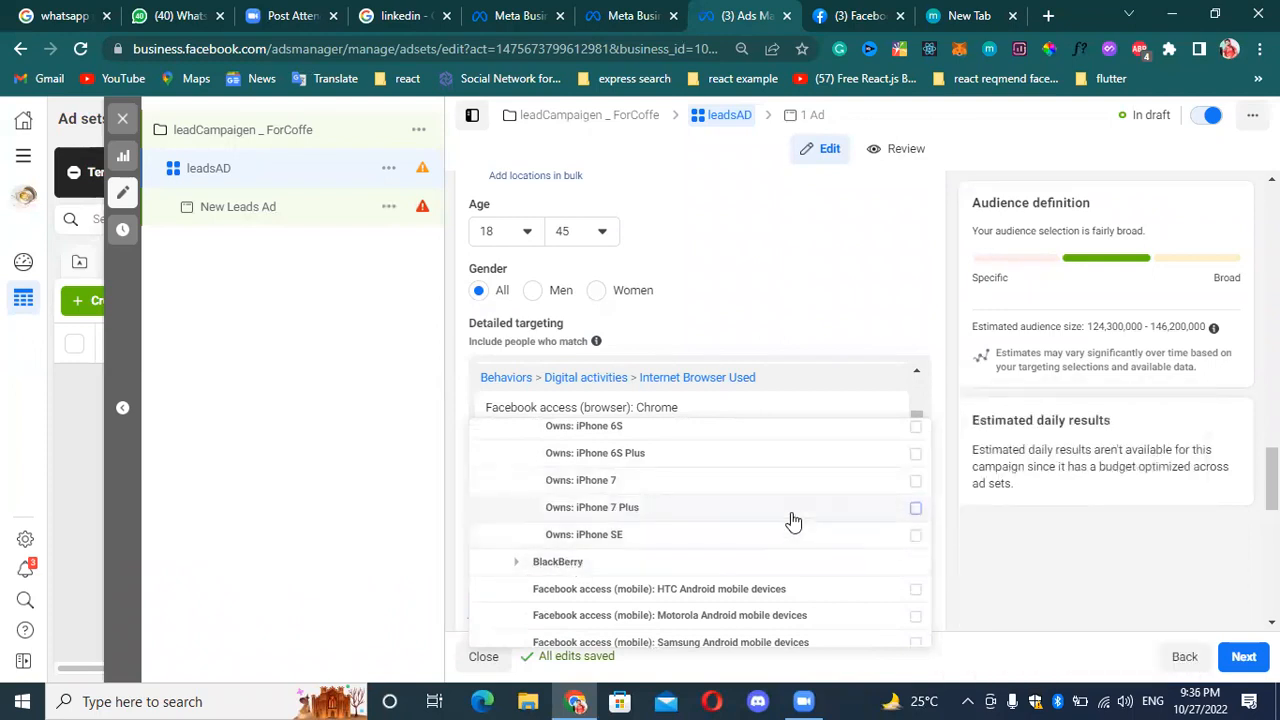
pyautogui.moveTo(793, 521)
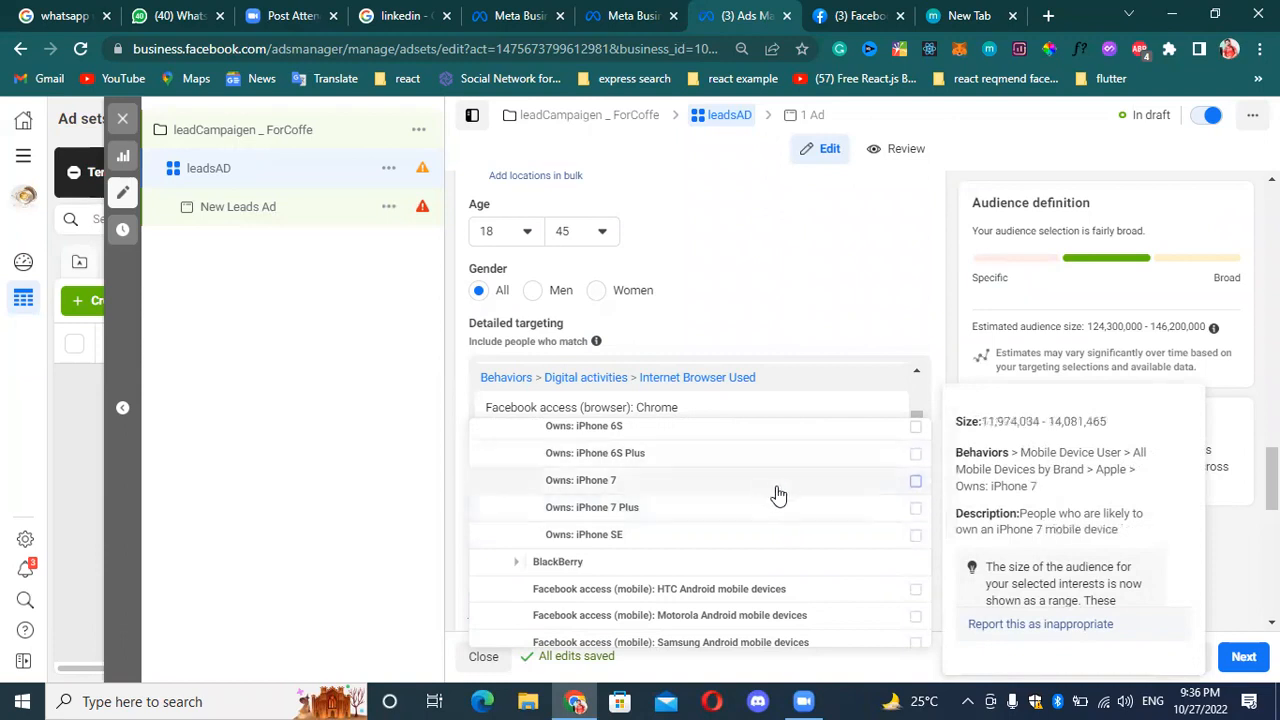
pyautogui.moveTo(767, 543)
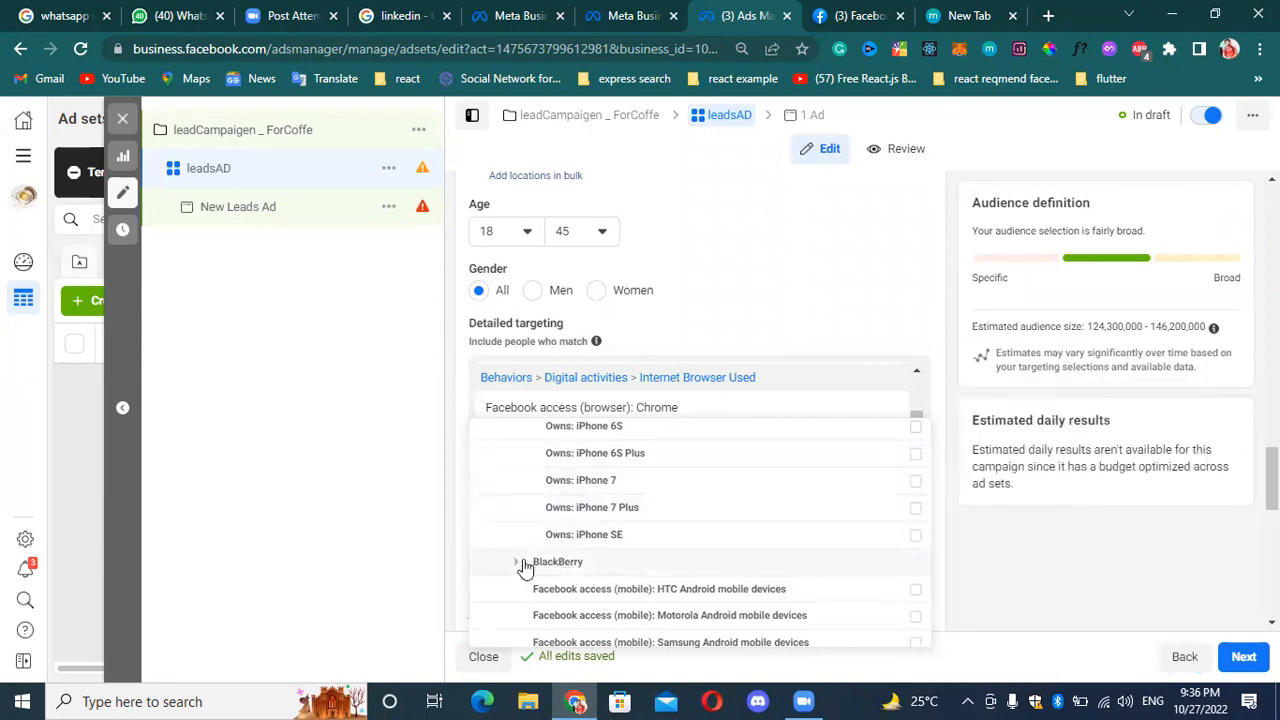
# Add the Facebook access (mobile) options for Samsung and Sony Android mobile devices to the detailed targeting.
pyautogui.scroll(-1, 540, 565)
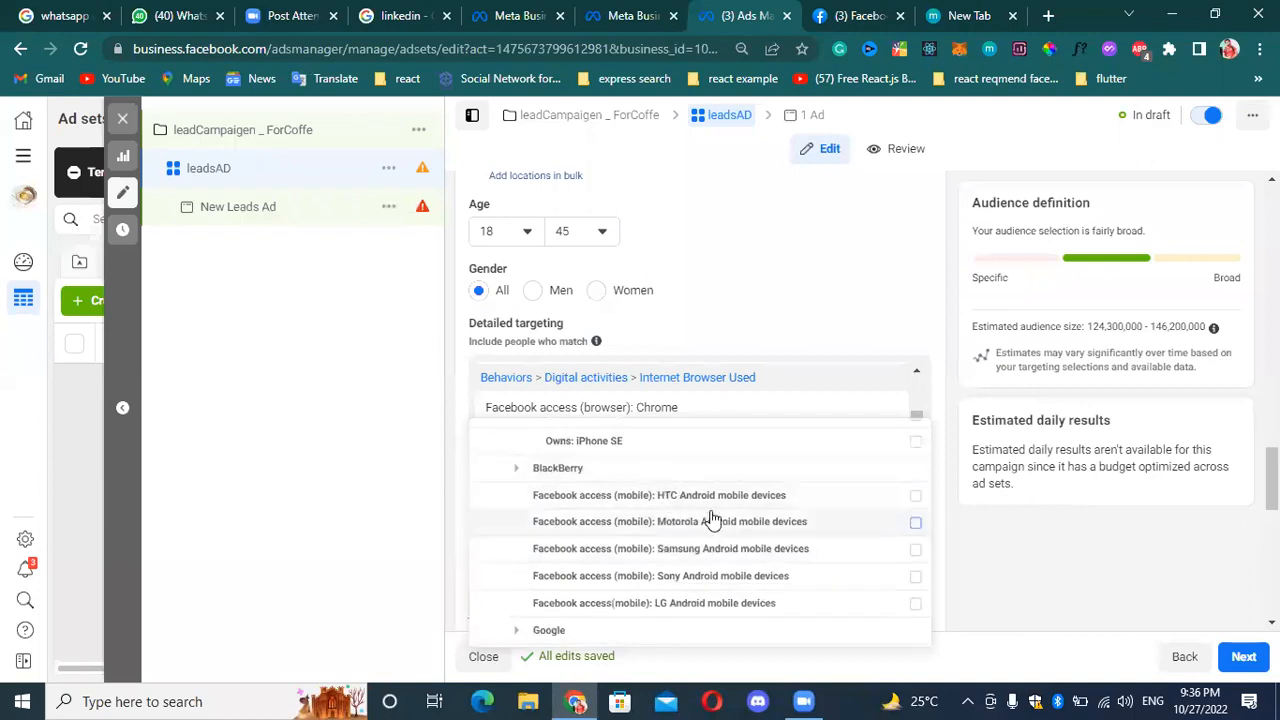
pyautogui.click(916, 551)
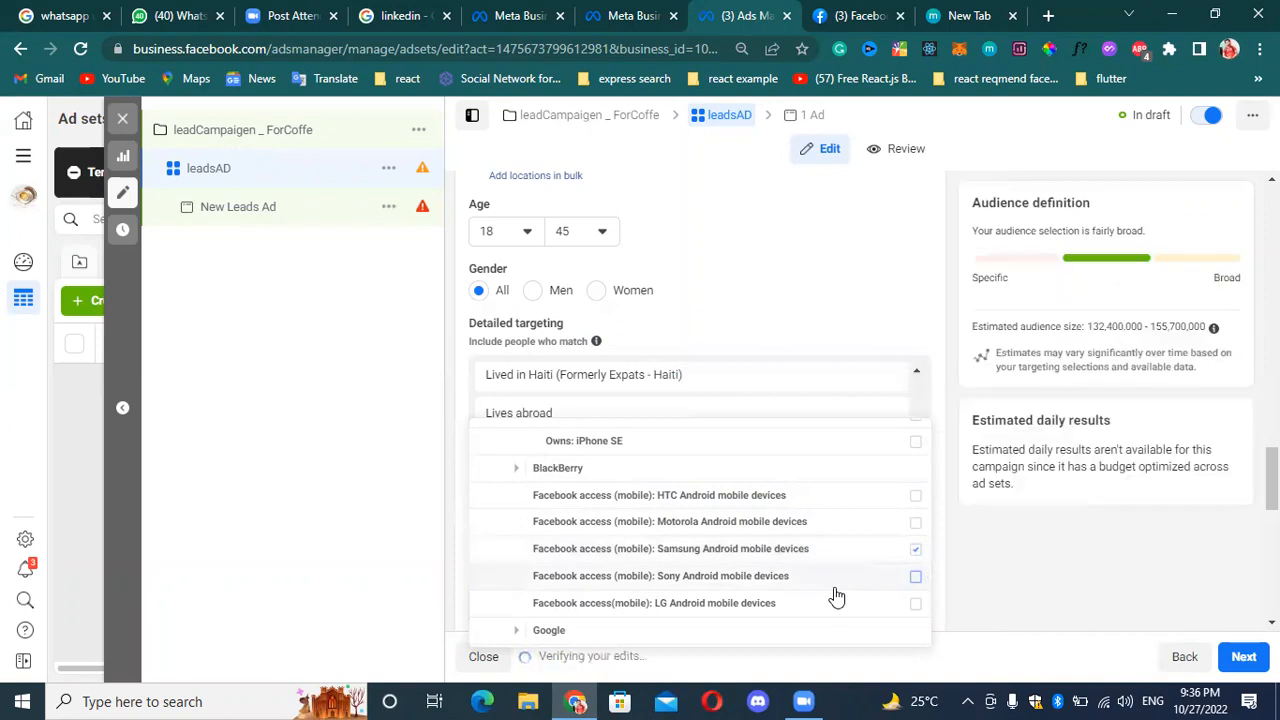
pyautogui.moveTo(848, 591)
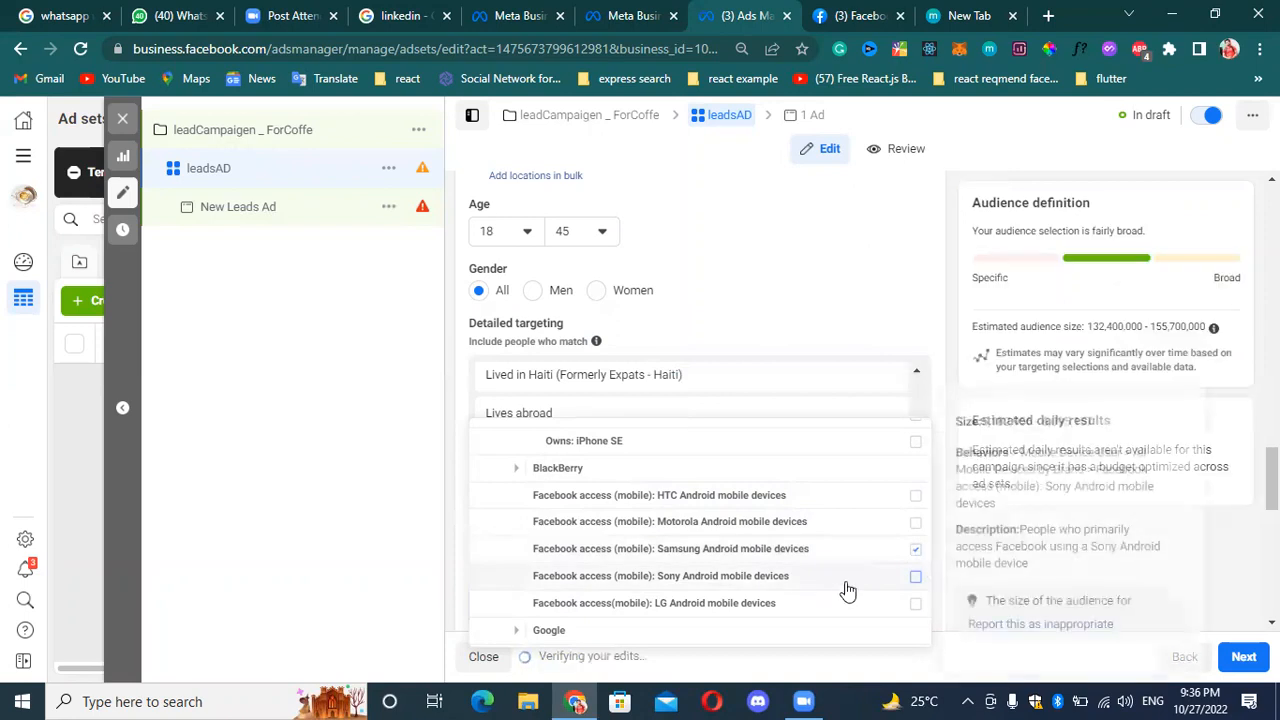
pyautogui.click(916, 580)
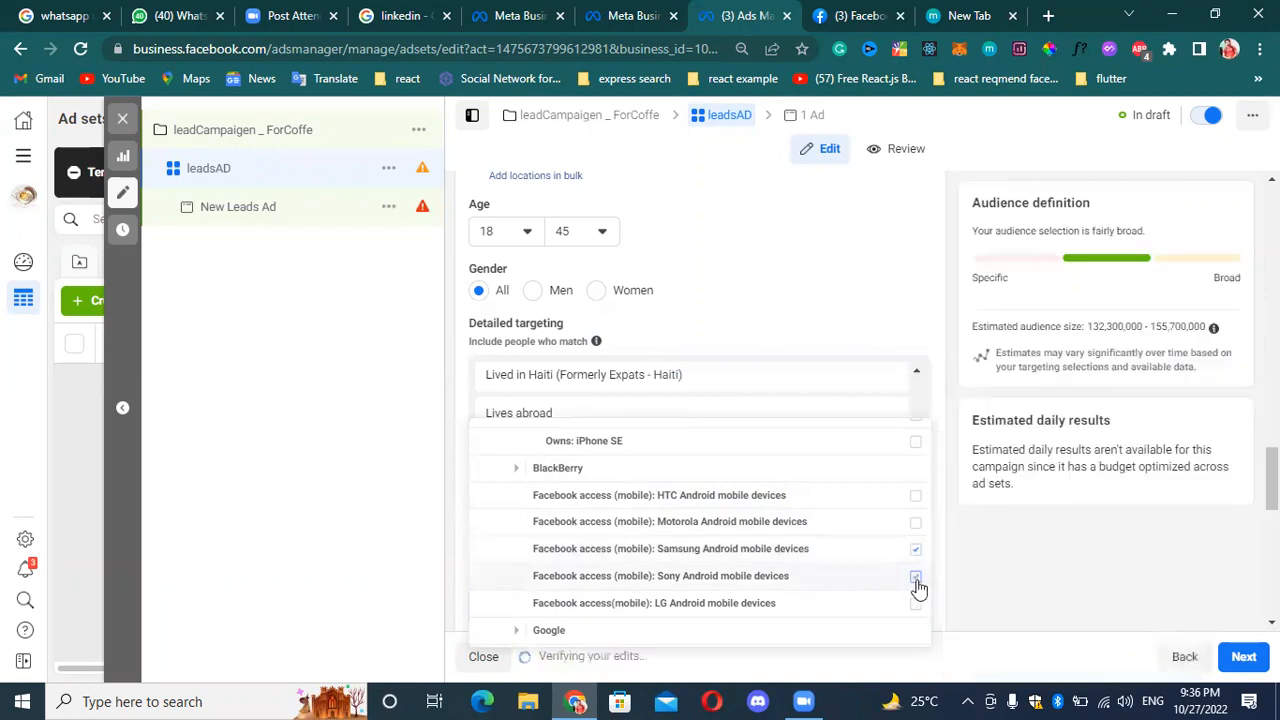
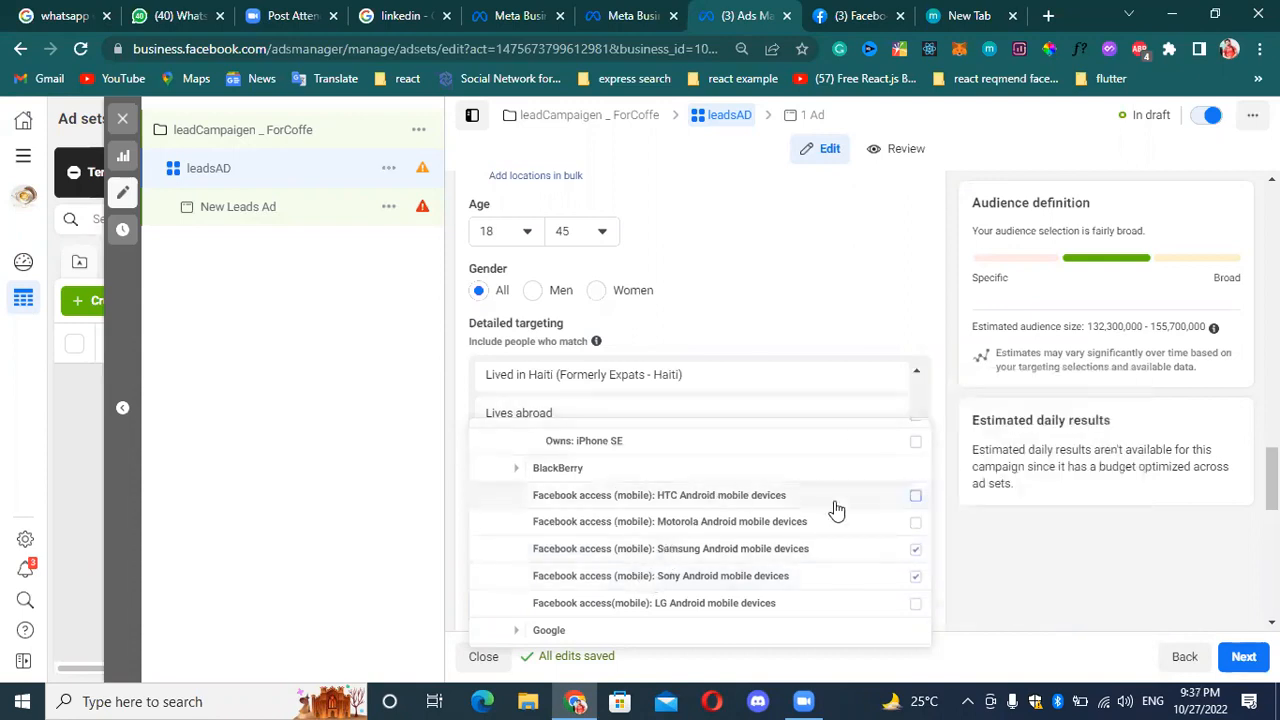
# Examine the Google and LG device options under All Mobile Devices by Brand, including the HTC Android, Nexus 5 and Google Pixel descriptions.
pyautogui.moveTo(834, 510)
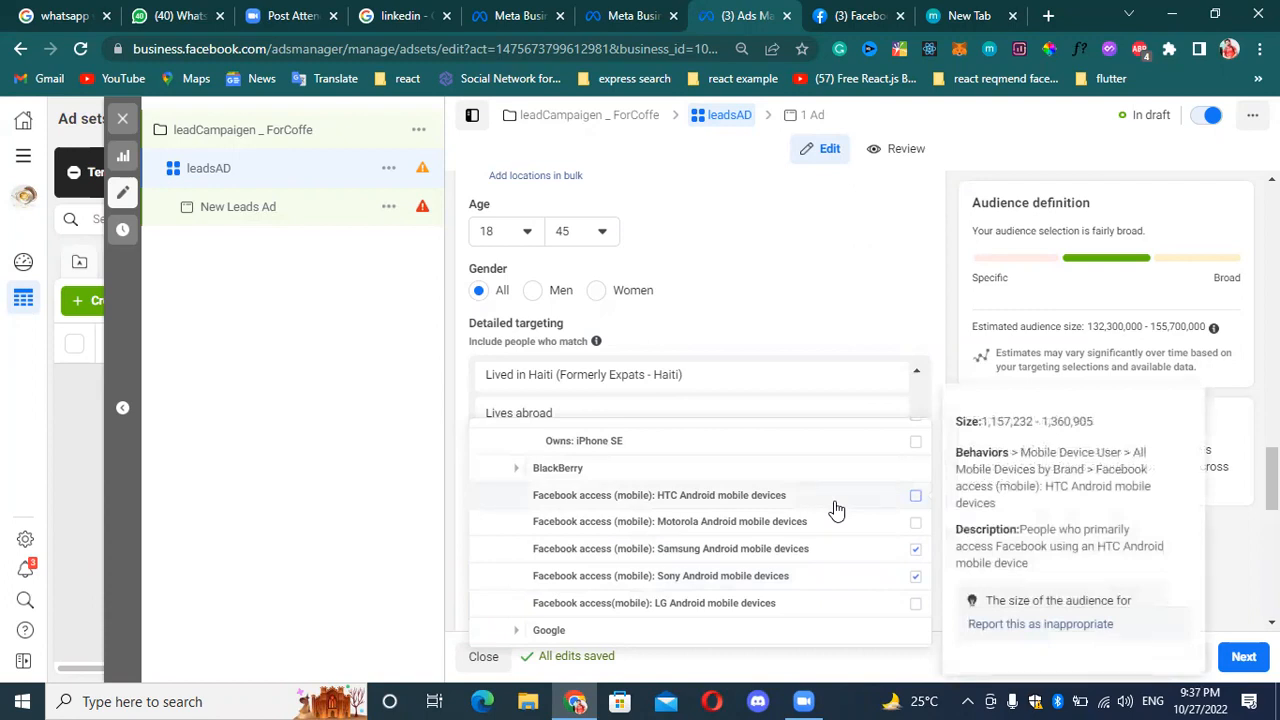
pyautogui.scroll(-2, 612, 578)
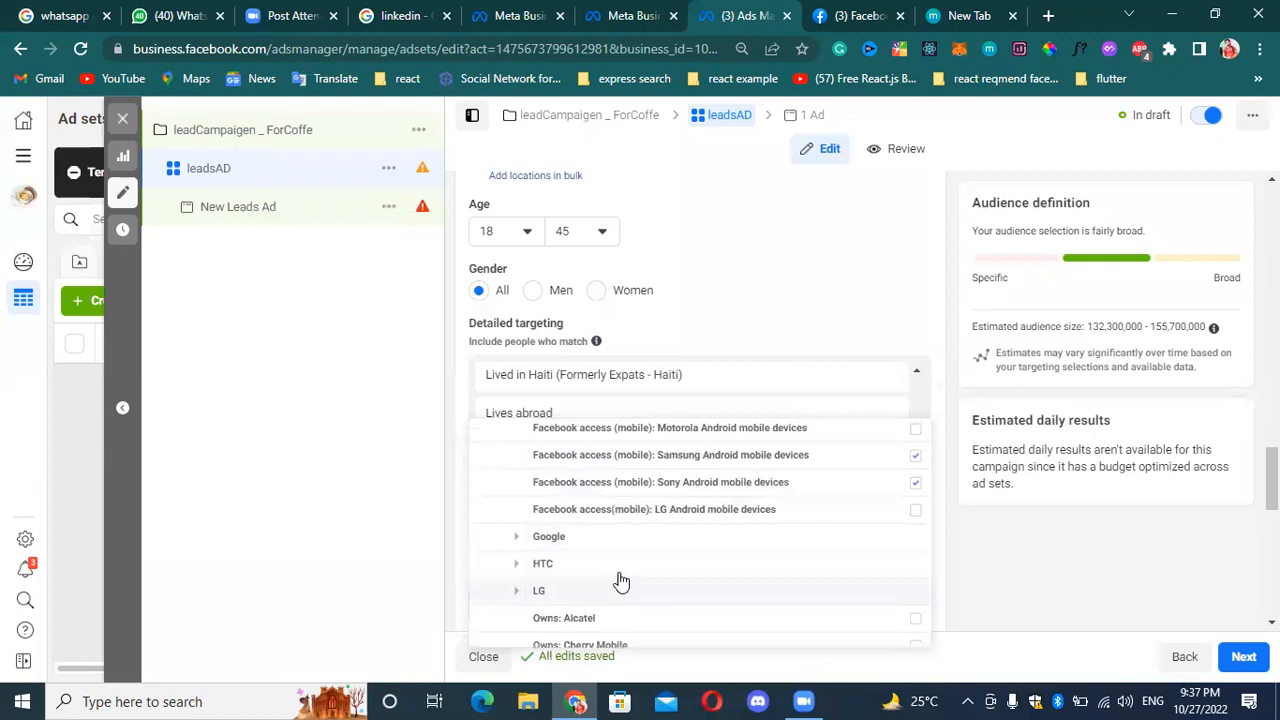
pyautogui.click(516, 536)
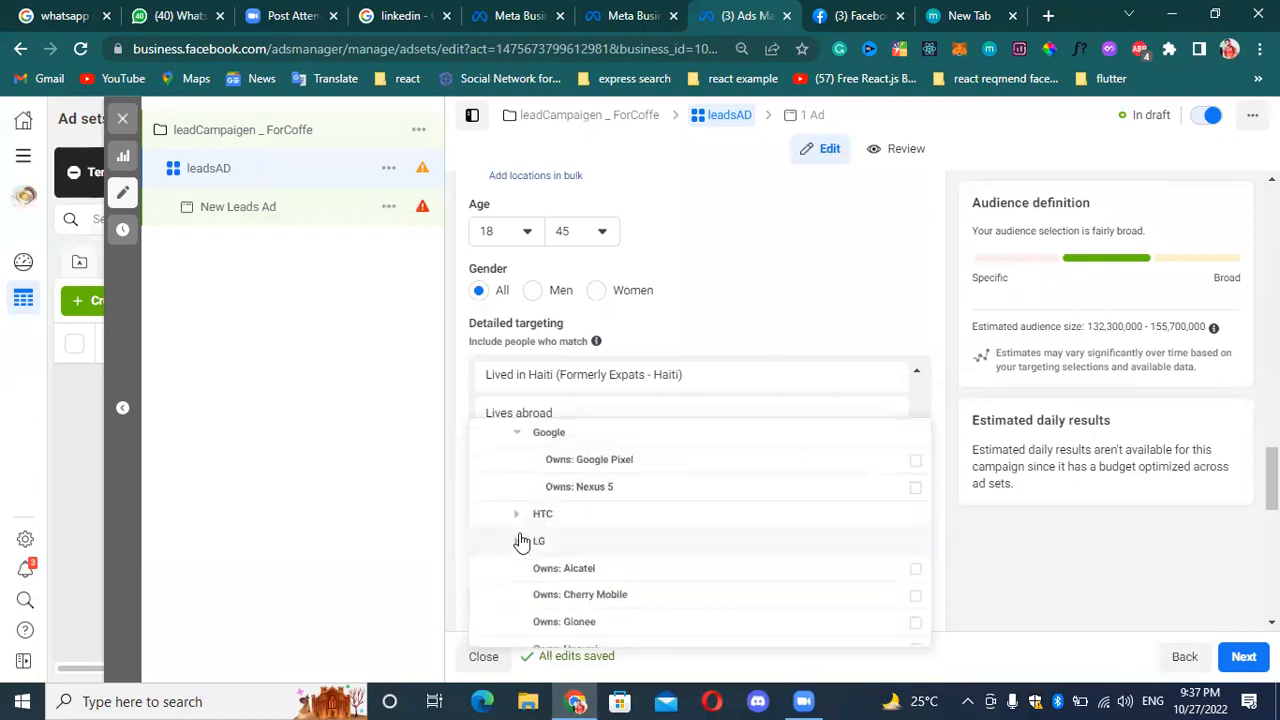
pyautogui.moveTo(694, 487)
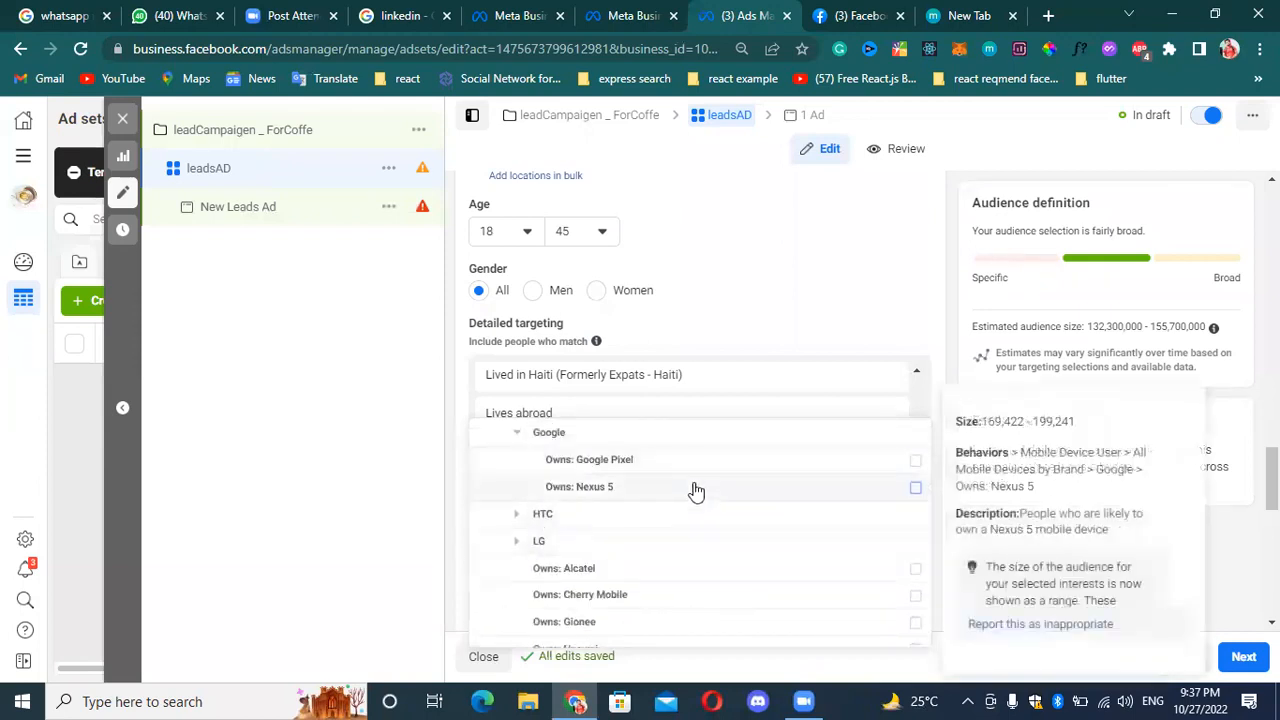
pyautogui.moveTo(694, 463)
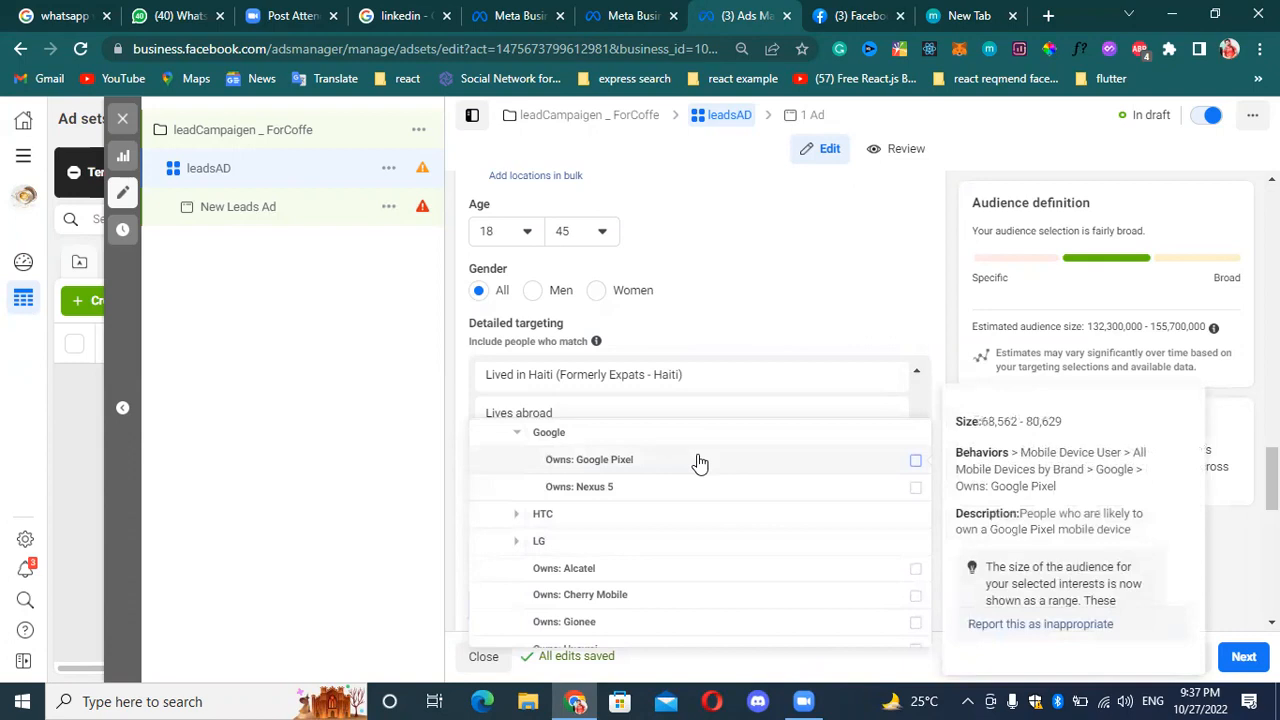
pyautogui.click(520, 545)
pyautogui.scroll(-1, 634, 437)
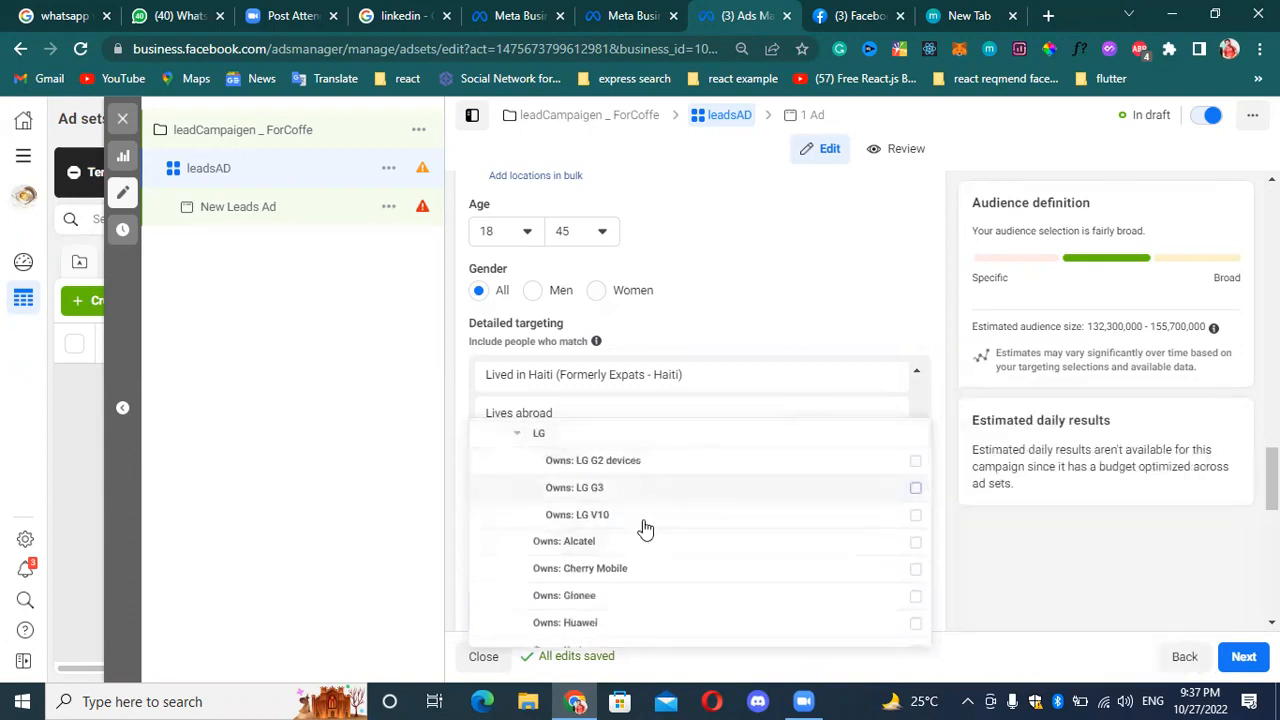
pyautogui.scroll(-5, 651, 541)
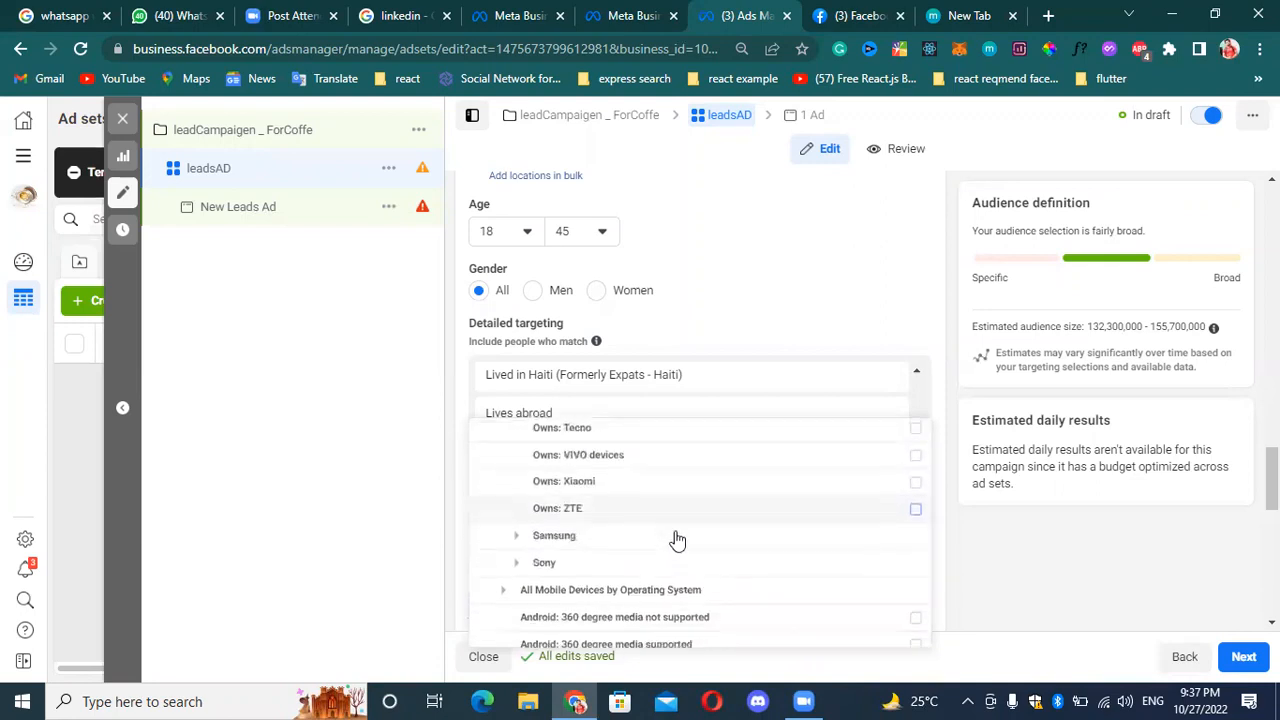
pyautogui.scroll(-2, 630, 470)
pyautogui.scroll(2, 560, 472)
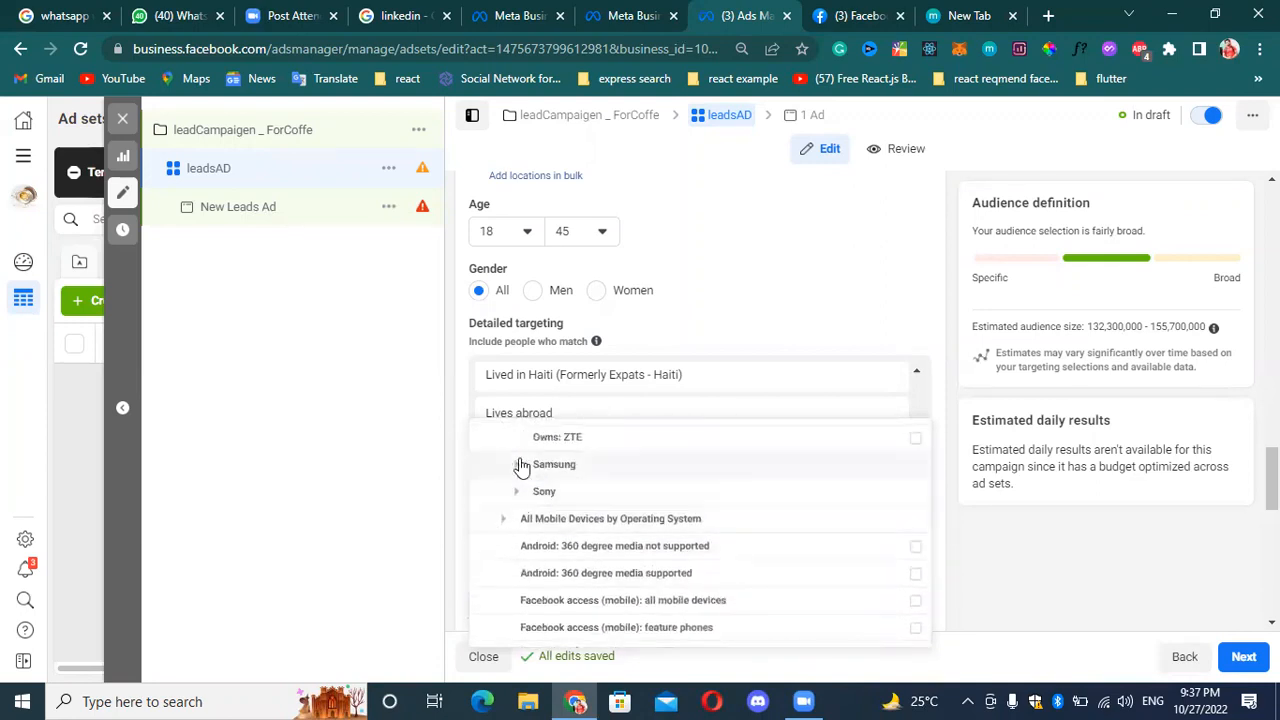
# Examine the Samsung Galaxy and Sony Xperia device options under All Mobile Devices by Brand.
pyautogui.click(518, 463)
pyautogui.scroll(-4, 609, 491)
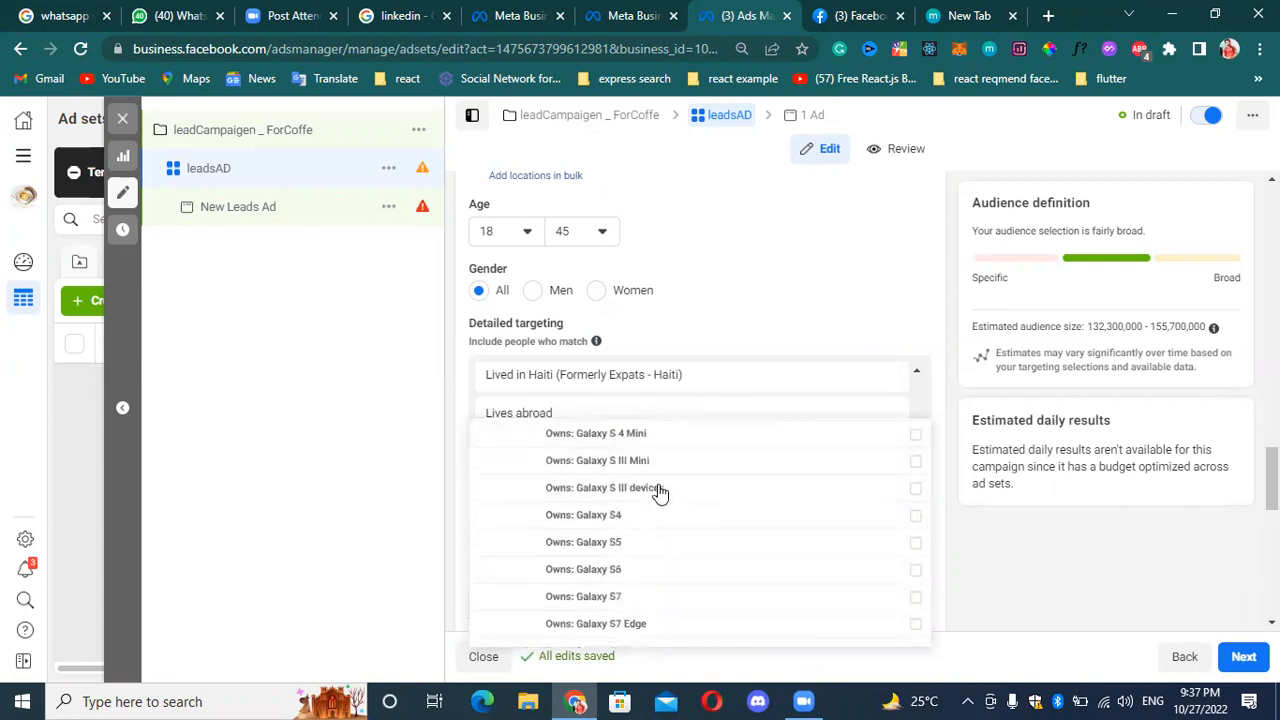
pyautogui.scroll(-6, 669, 508)
pyautogui.scroll(3, 666, 520)
pyautogui.scroll(-1, 666, 520)
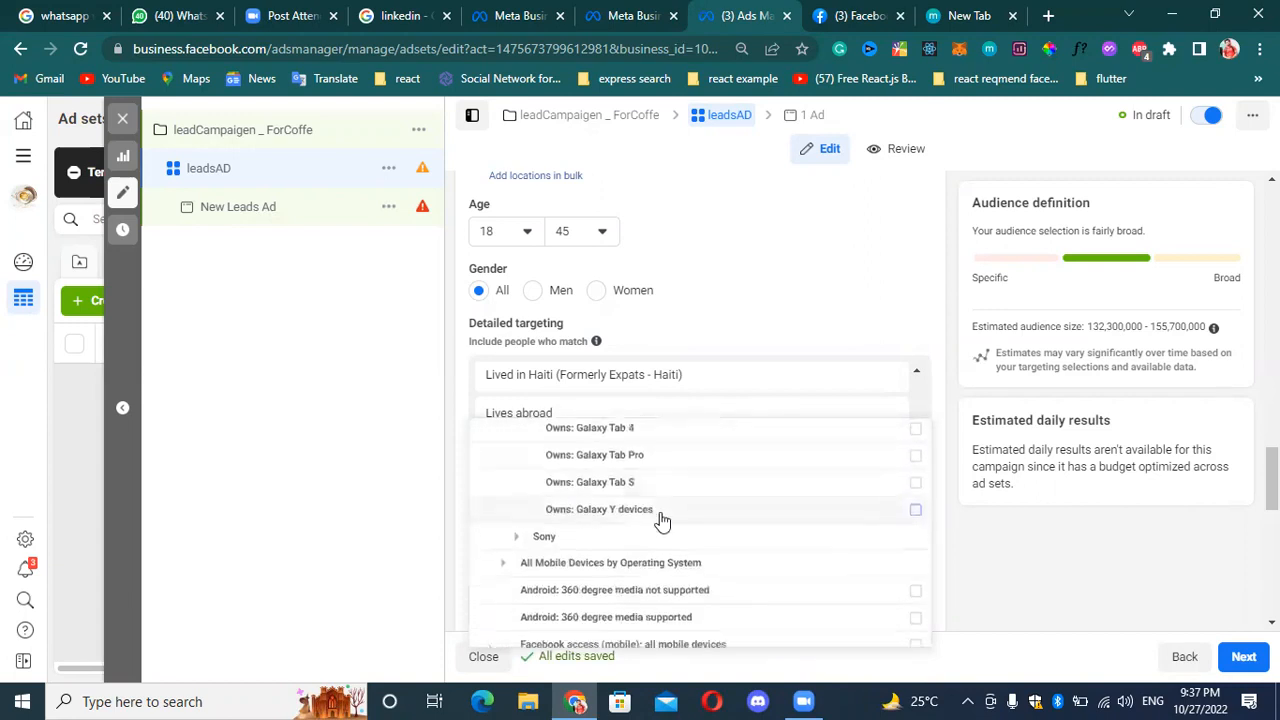
pyautogui.click(523, 535)
pyautogui.scroll(-1, 646, 497)
pyautogui.scroll(-2, 640, 512)
pyautogui.scroll(2, 654, 504)
pyautogui.moveTo(651, 515)
pyautogui.scroll(-1, 645, 512)
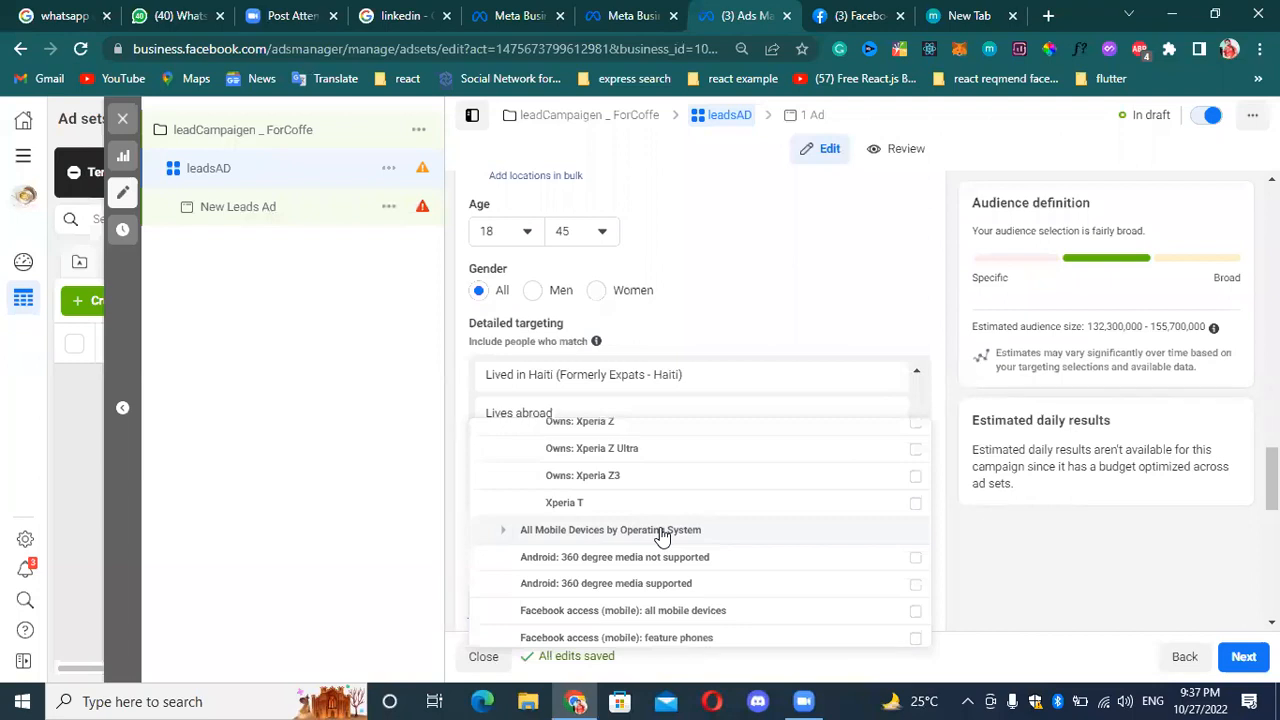
# Examine the Android 360 degree media and general mobile access options, and those under All Mobile Devices by Operating System.
pyautogui.scroll(-1, 586, 543)
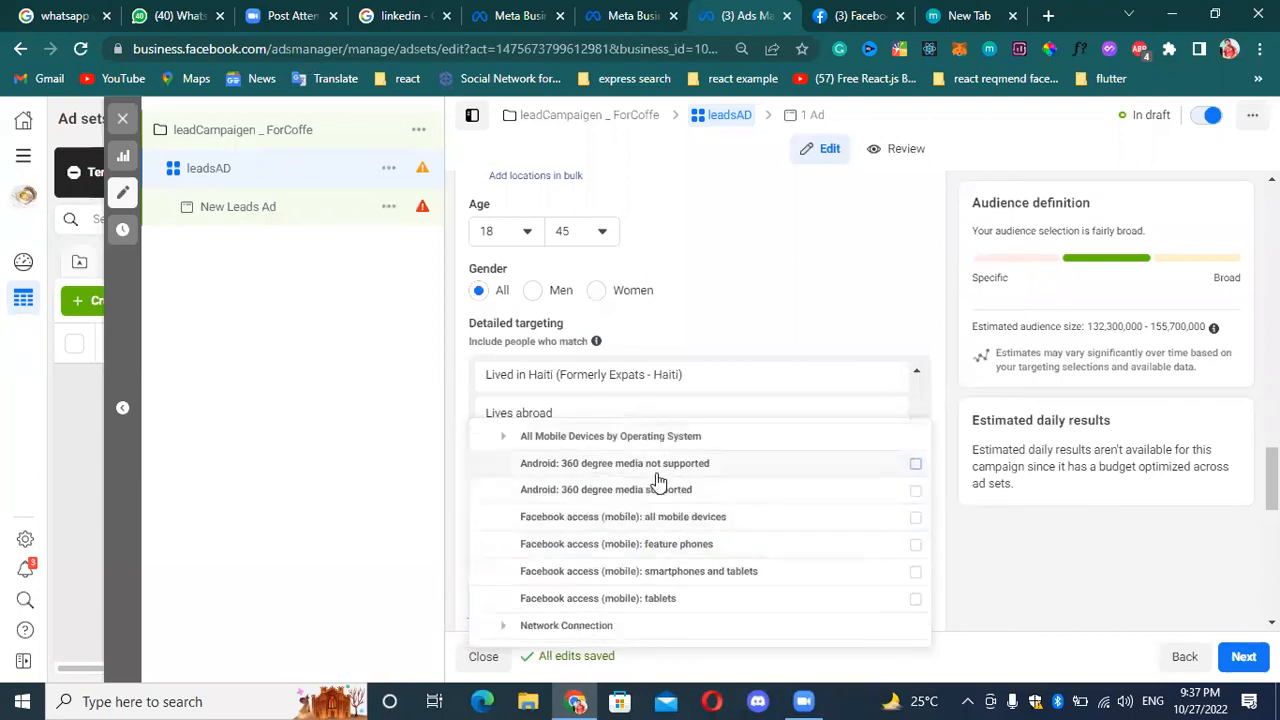
pyautogui.scroll(-1, 657, 486)
pyautogui.scroll(2, 630, 480)
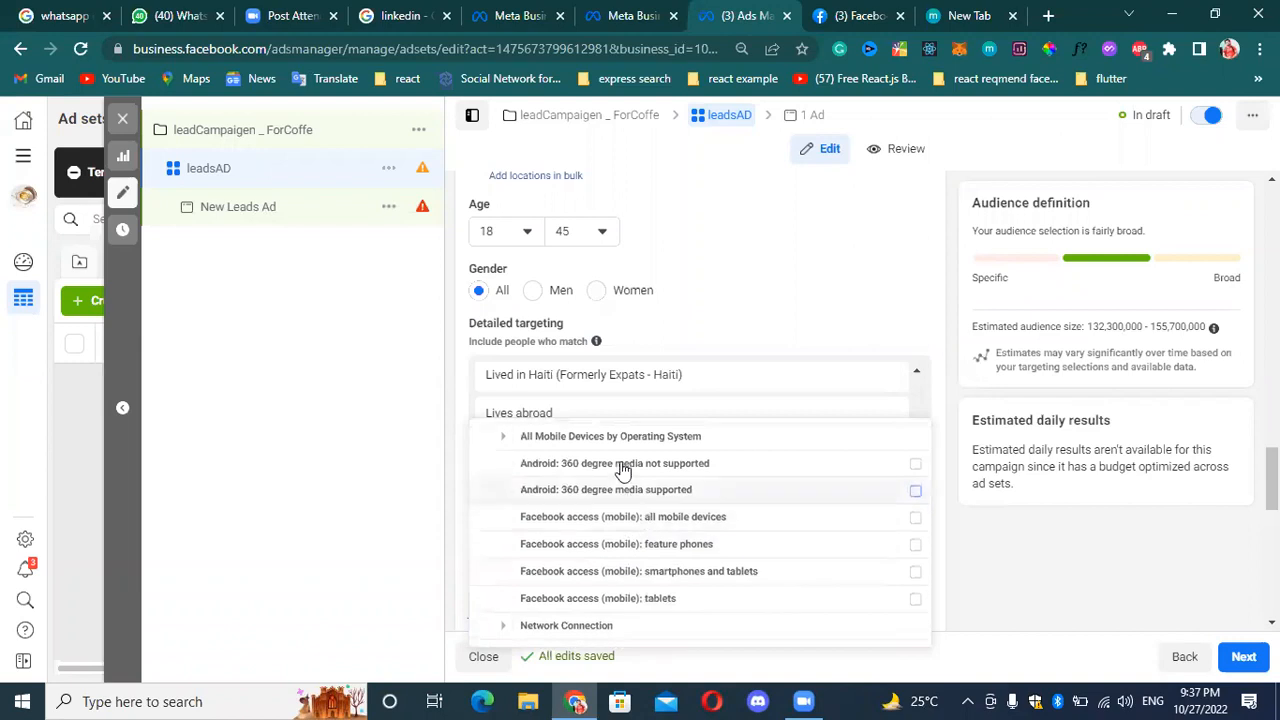
pyautogui.scroll(1, 640, 520)
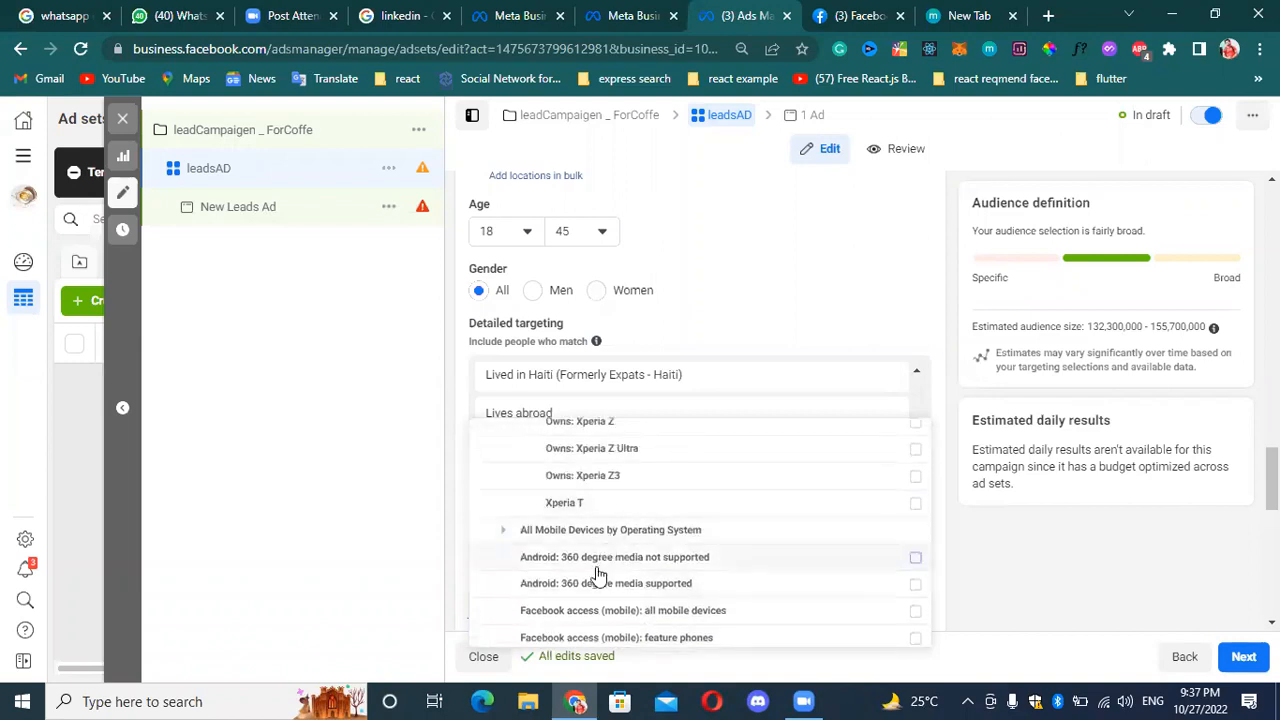
pyautogui.click(505, 540)
pyautogui.scroll(2, 630, 560)
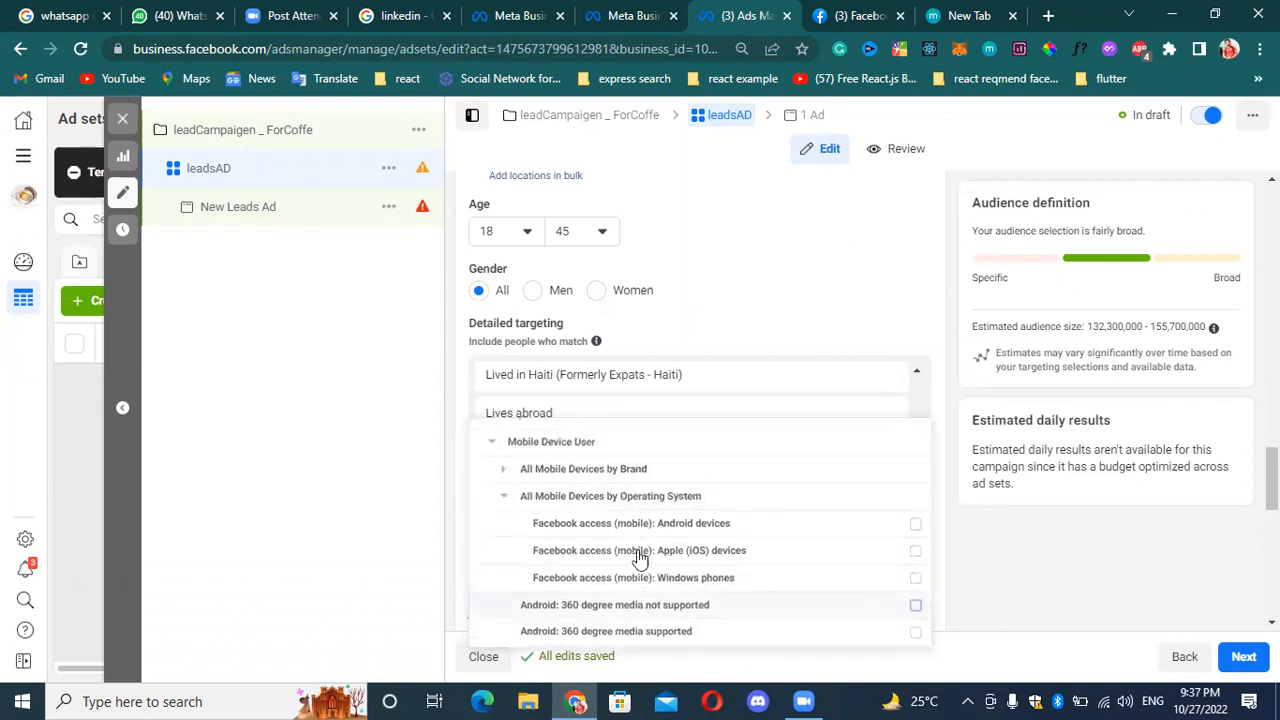
# Add the WiFi and 4G network types from Network Connection and New smartphone and tablet users to the detailed targeting.
pyautogui.scroll(-5, 620, 560)
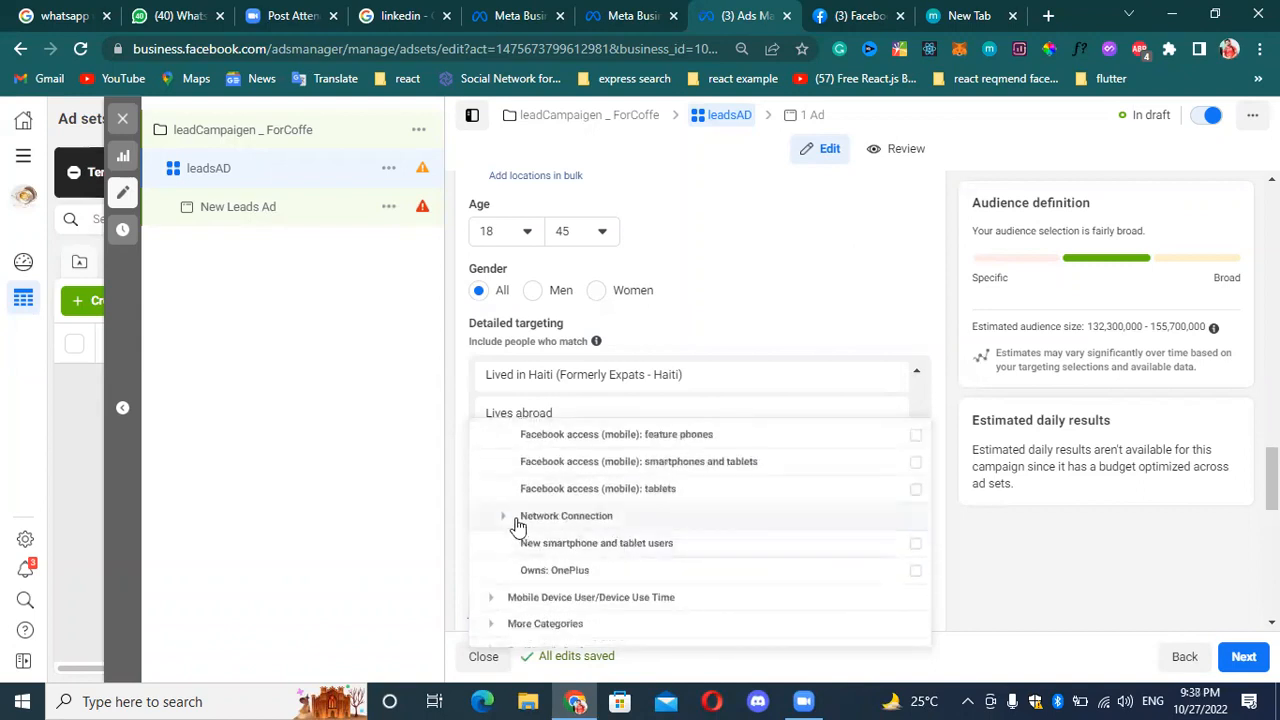
pyautogui.click(503, 517)
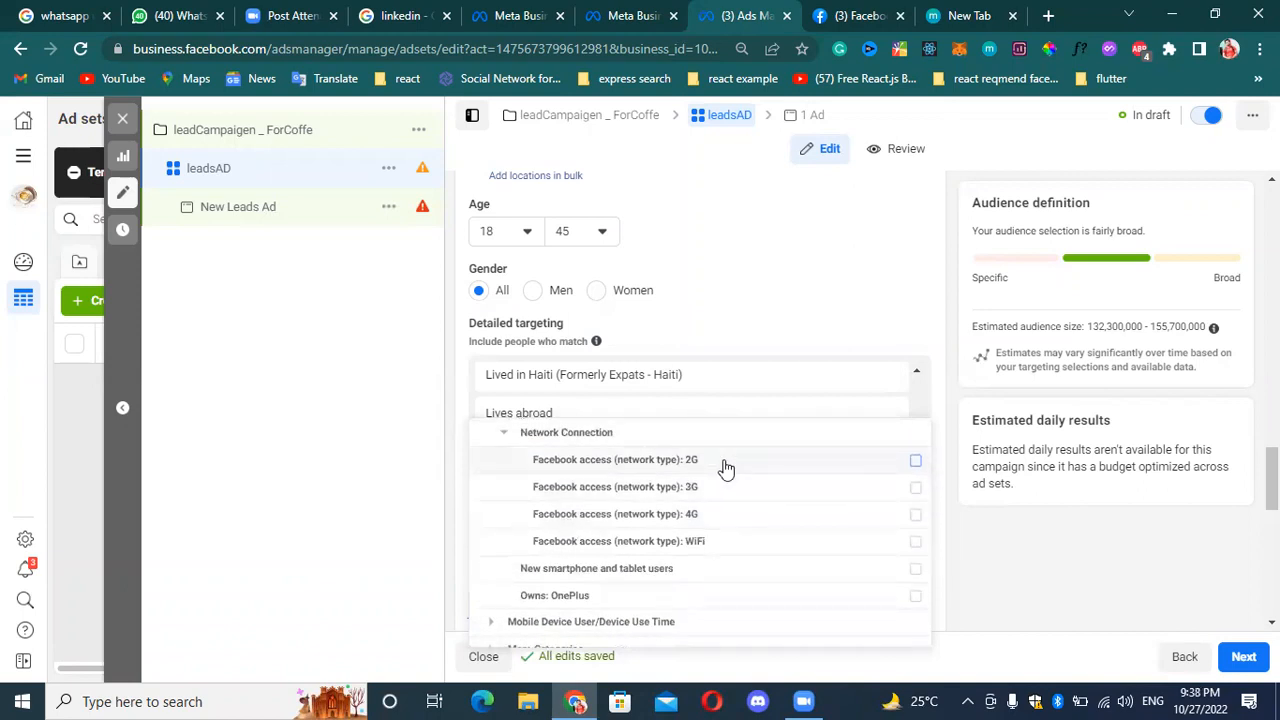
pyautogui.moveTo(726, 468)
pyautogui.moveTo(735, 550)
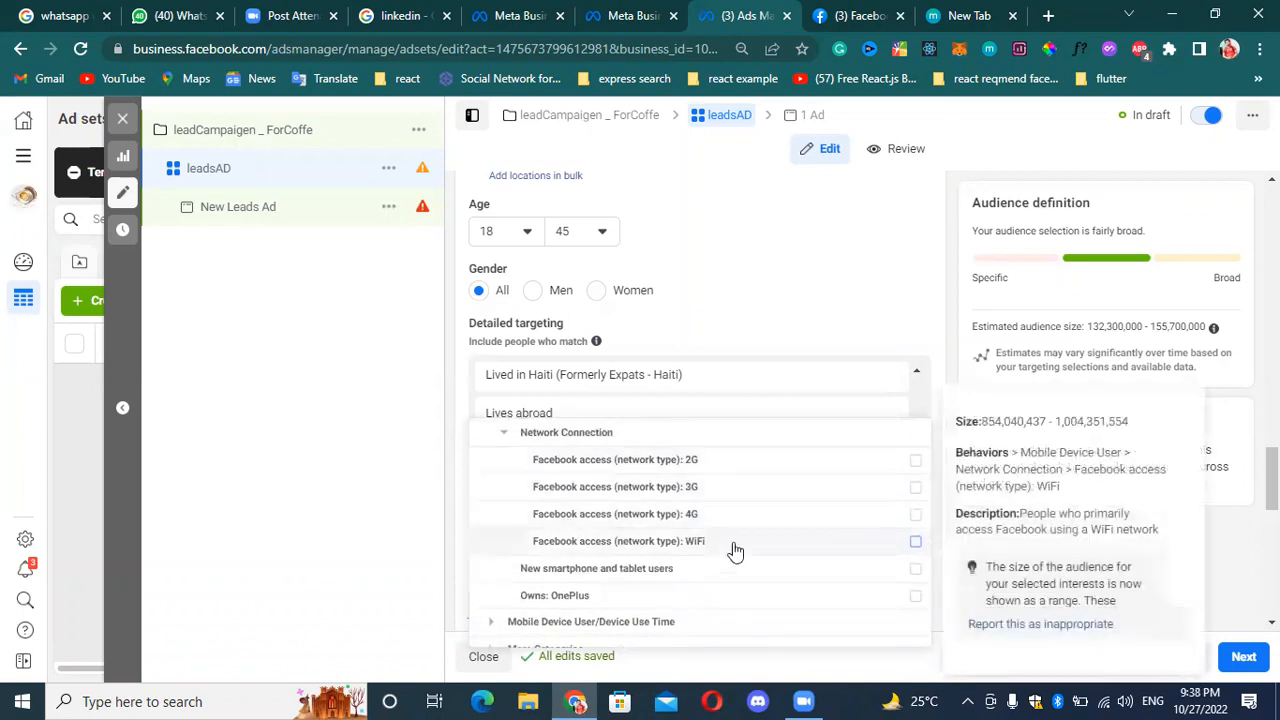
pyautogui.moveTo(714, 520)
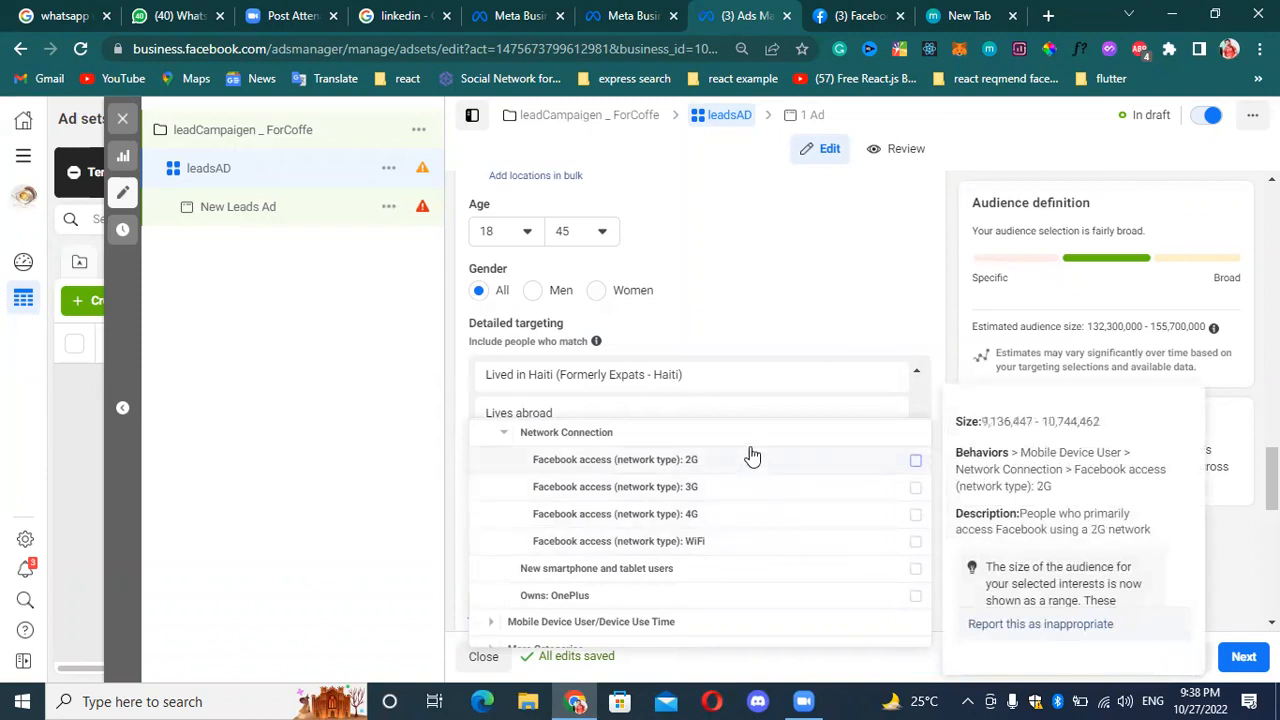
pyautogui.moveTo(829, 551)
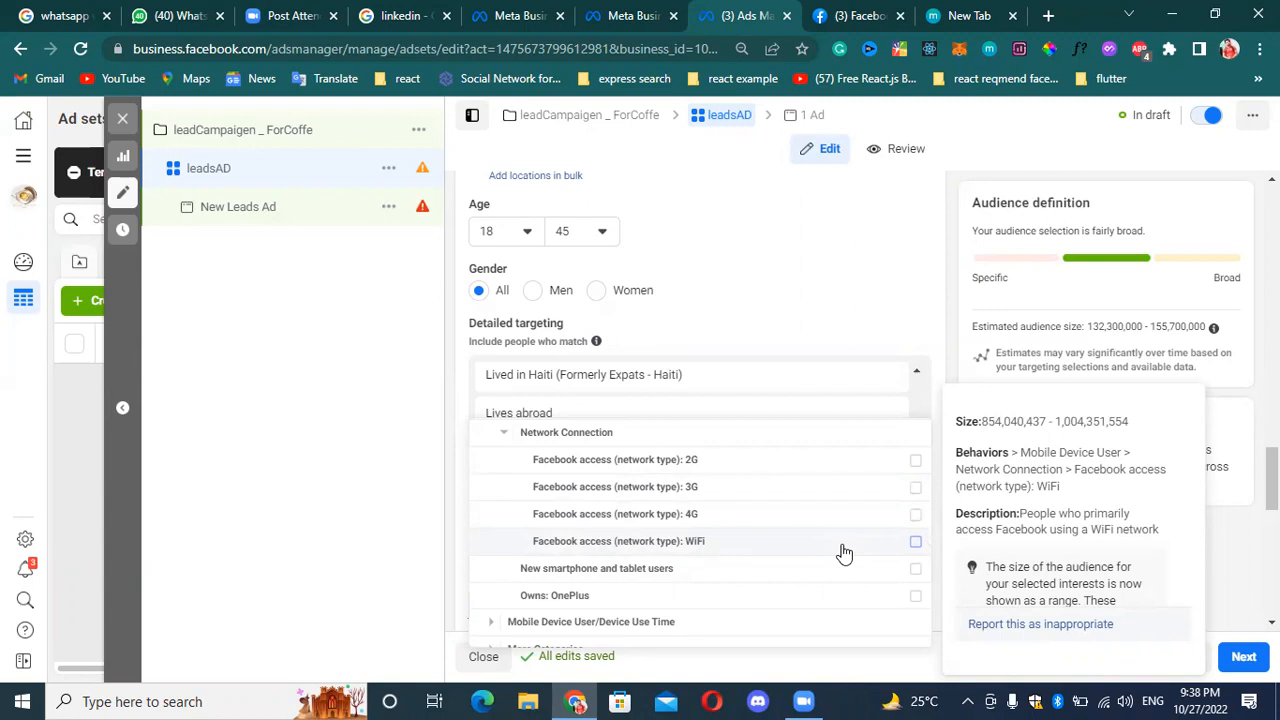
pyautogui.click(843, 552)
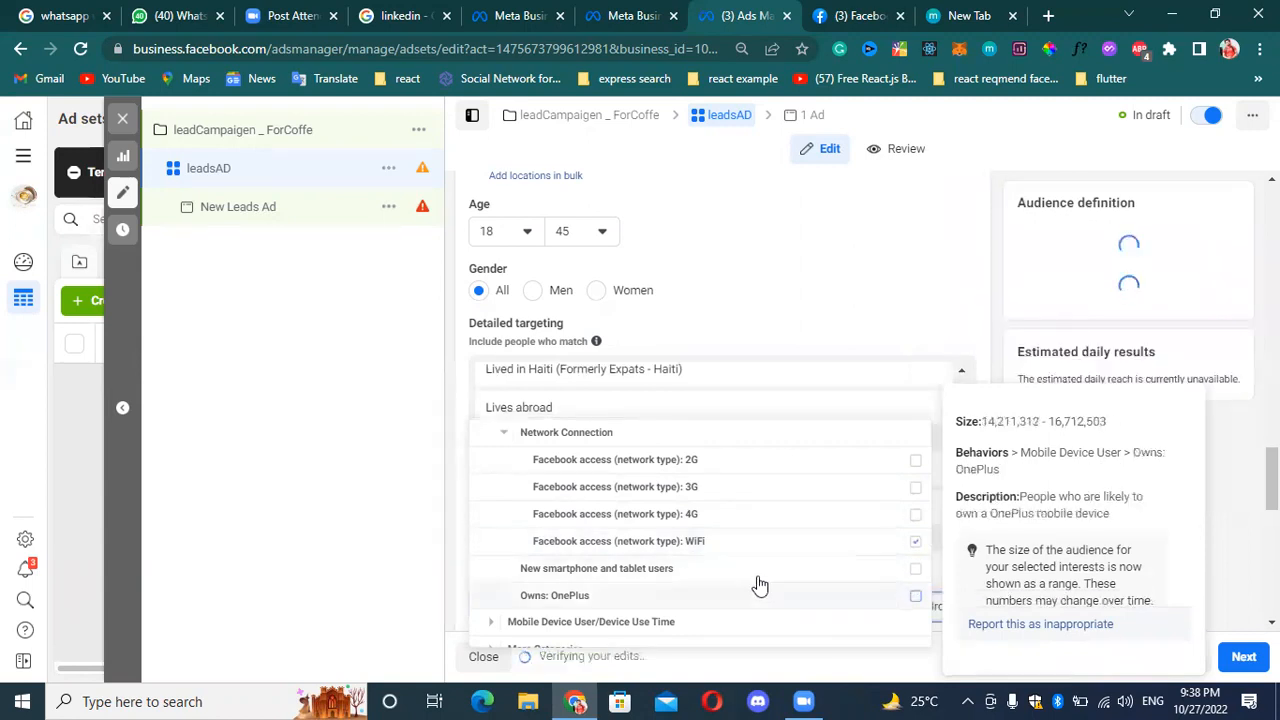
pyautogui.click(886, 520)
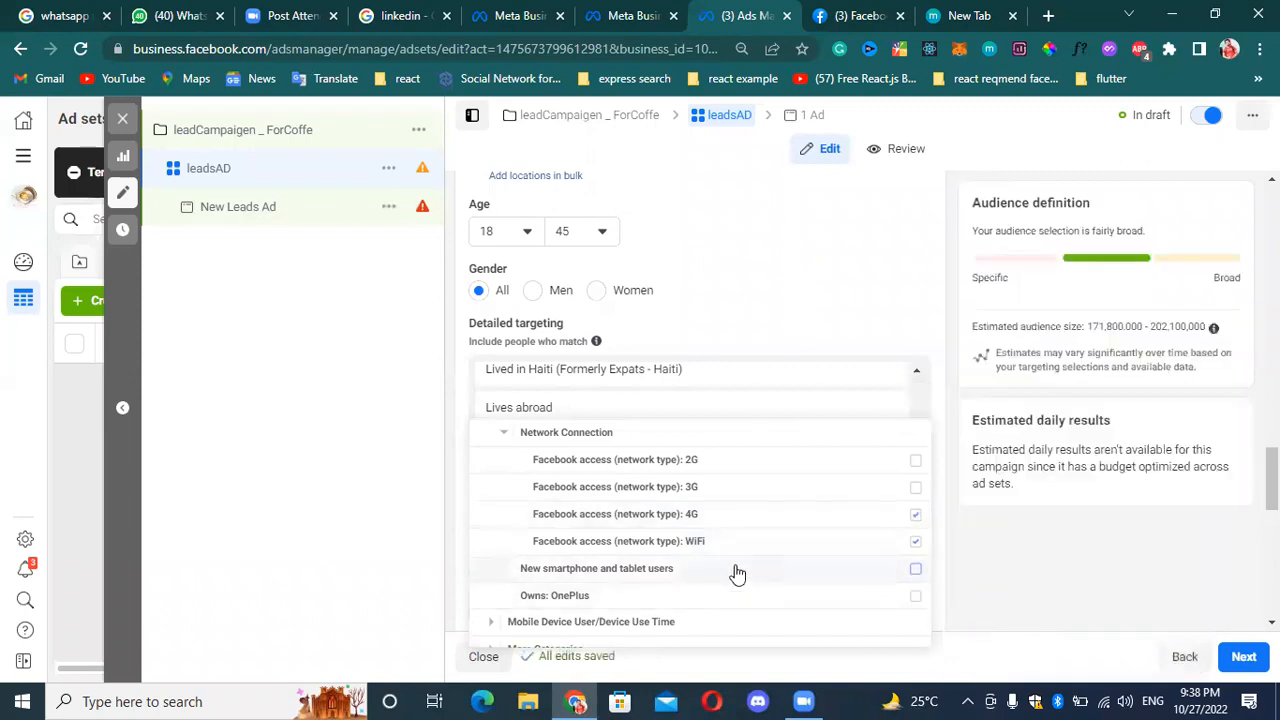
pyautogui.moveTo(737, 573)
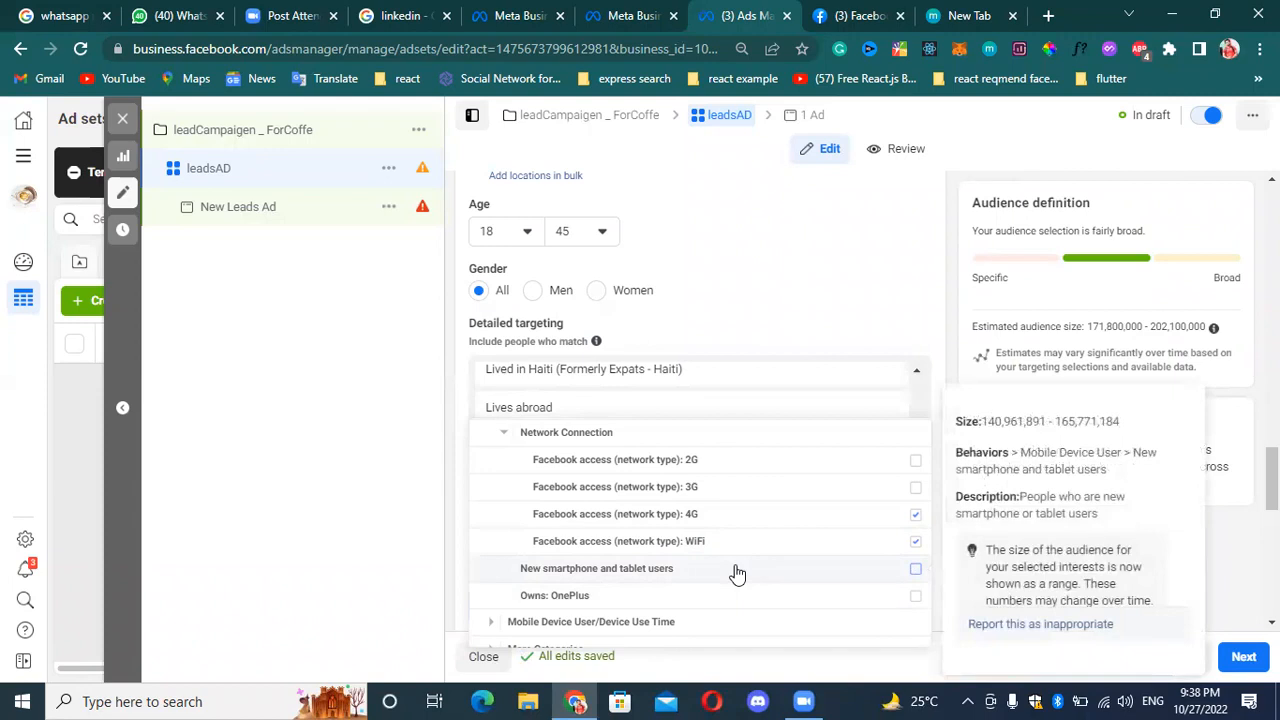
pyautogui.click(737, 573)
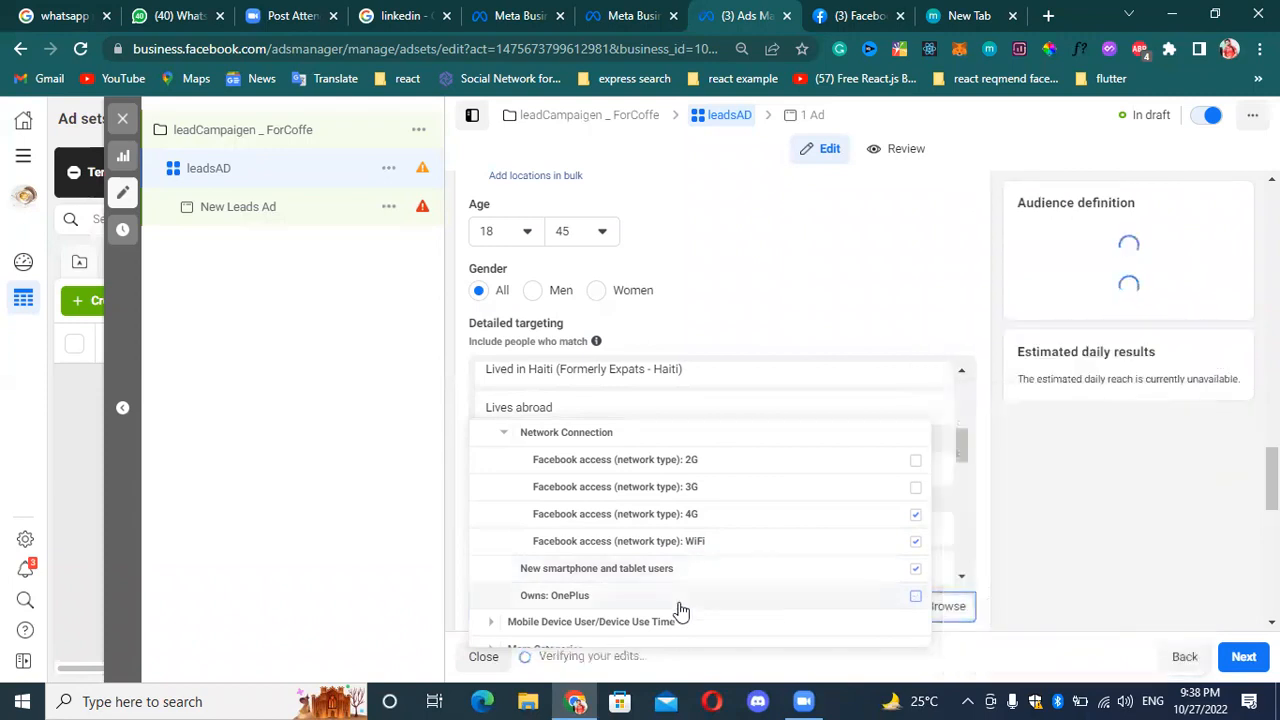
# Examine the Mobile Device User/Device Use Time periods and the More Categories behaviors, including the Marketing API developers (last 90 days) description.
pyautogui.scroll(-1, 640, 590)
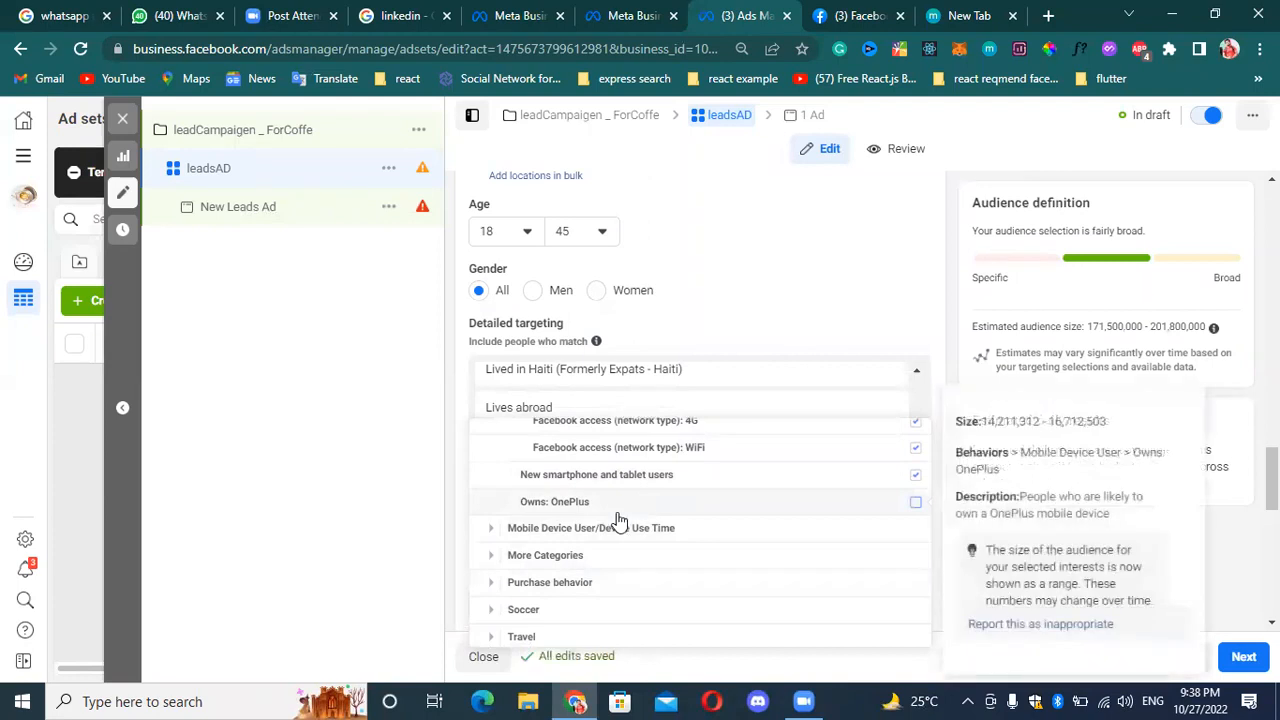
pyautogui.click(485, 532)
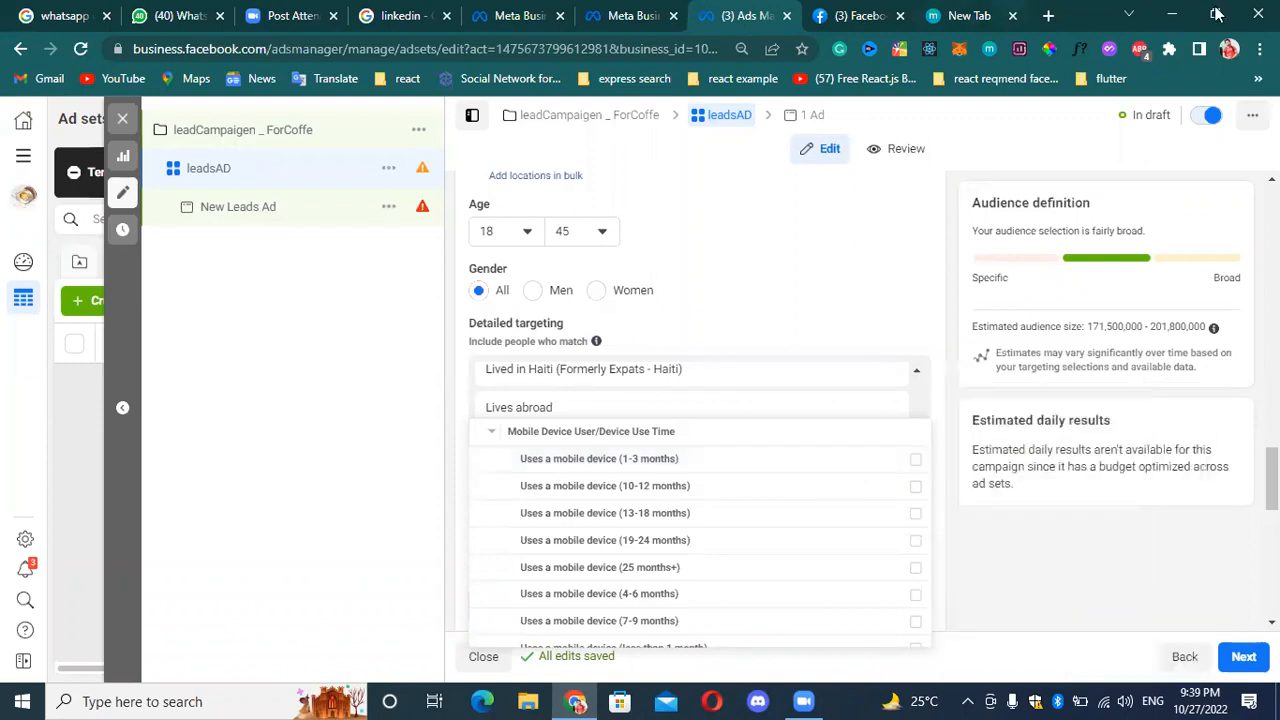
pyautogui.scroll(-1, 700, 597)
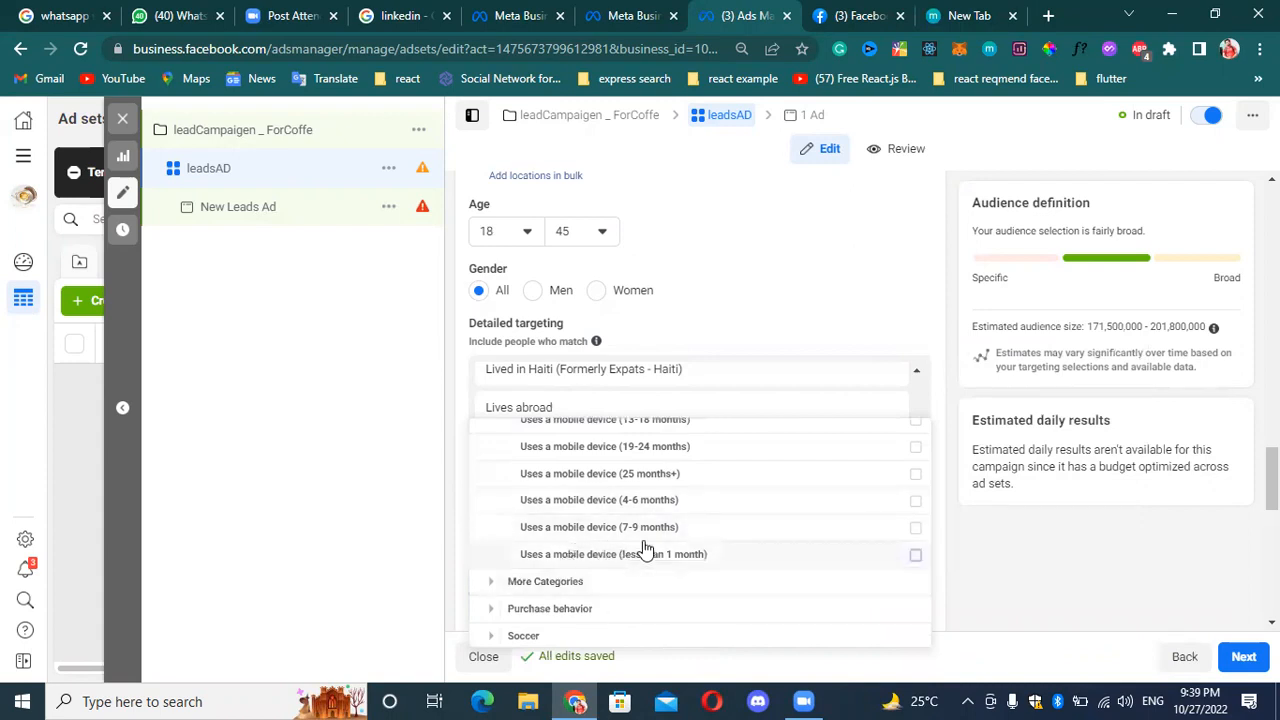
pyautogui.moveTo(645, 549)
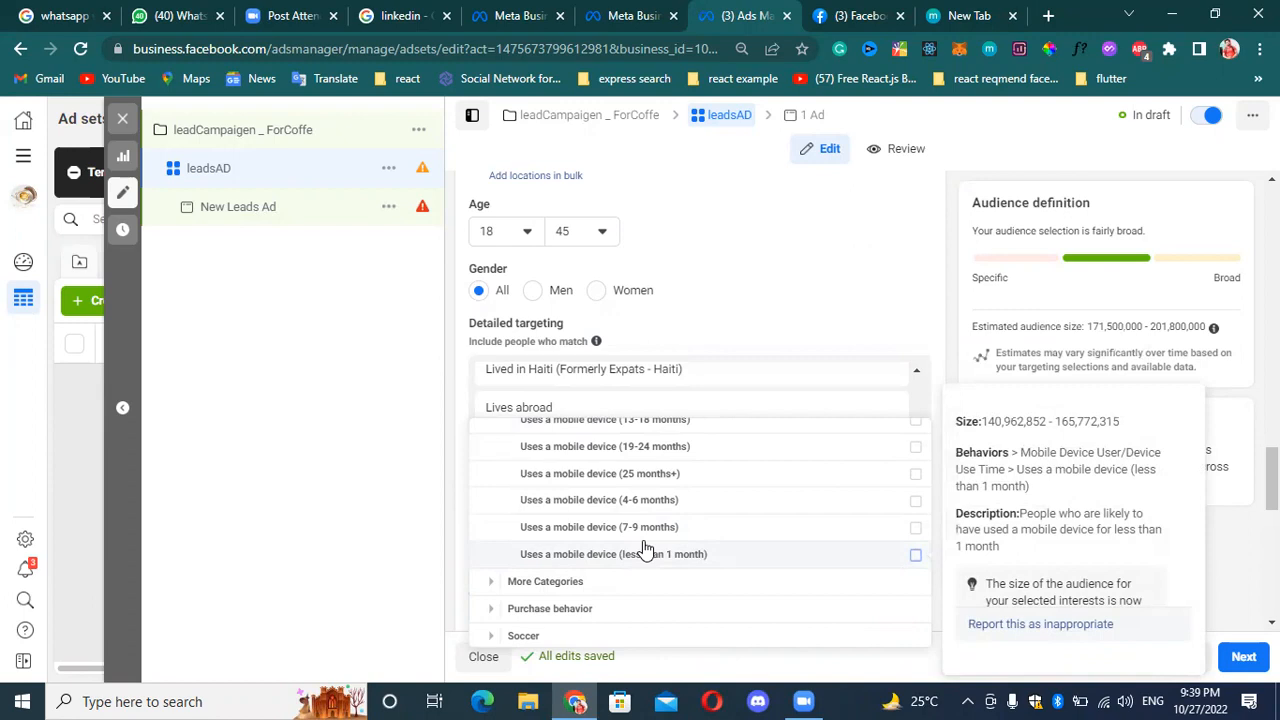
pyautogui.click(493, 585)
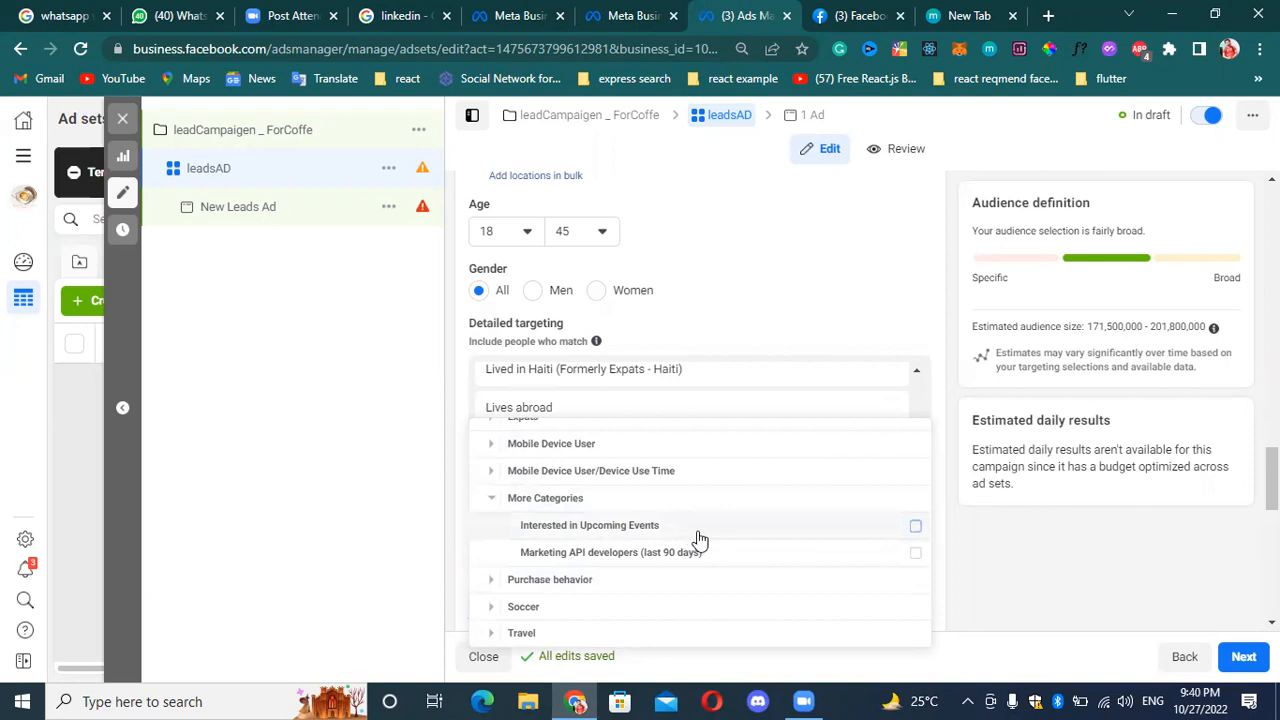
pyautogui.moveTo(695, 537)
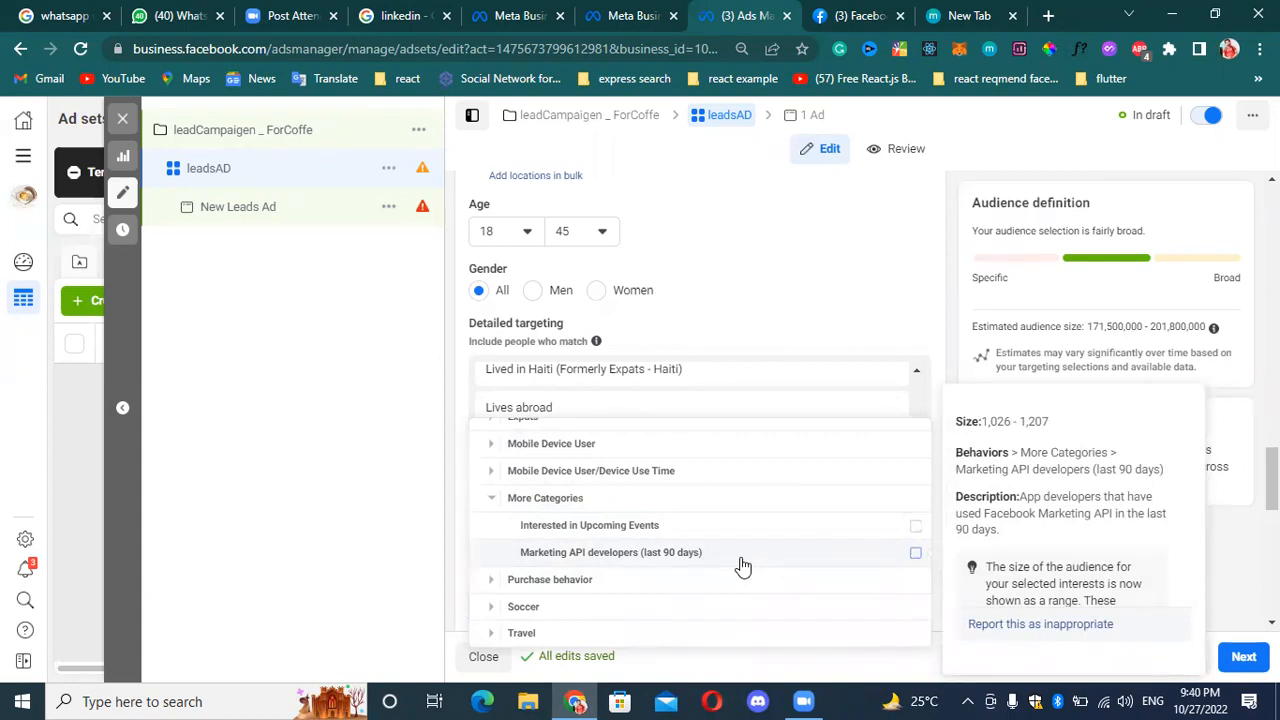
# Examine the options in the Purchase behavior, Soccer and Travel behavior categories.
pyautogui.click(492, 580)
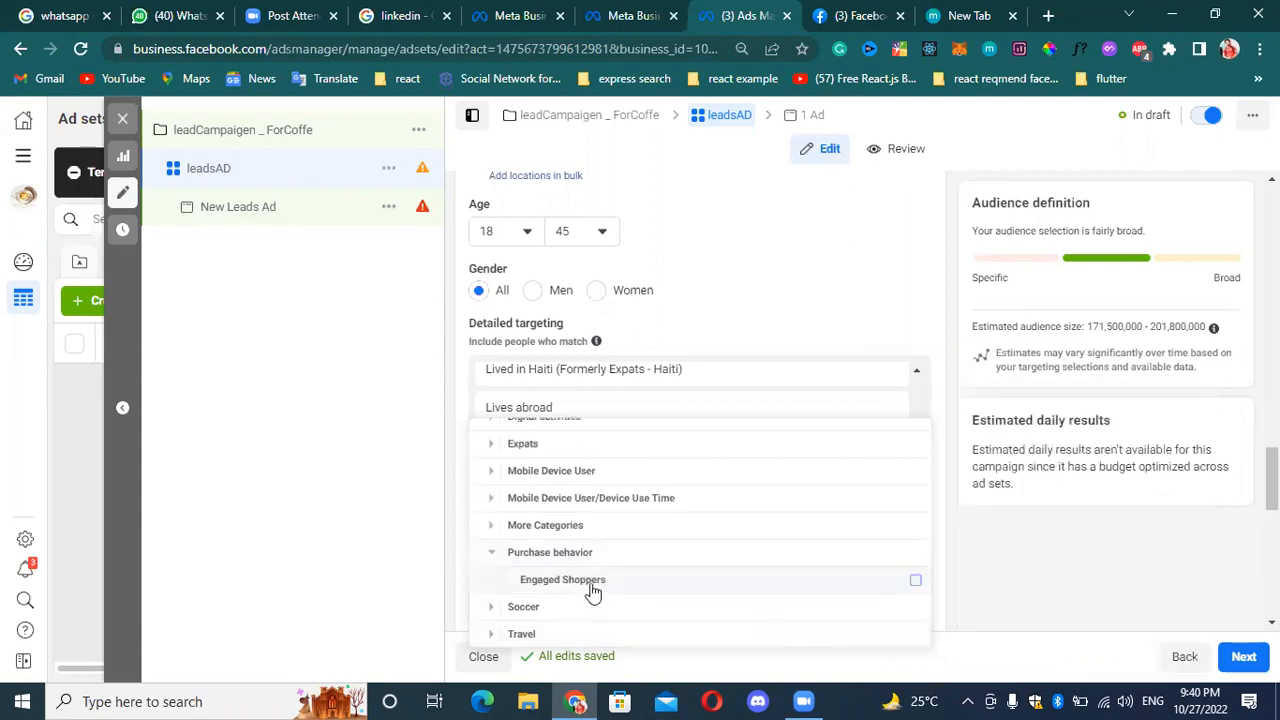
pyautogui.click(494, 553)
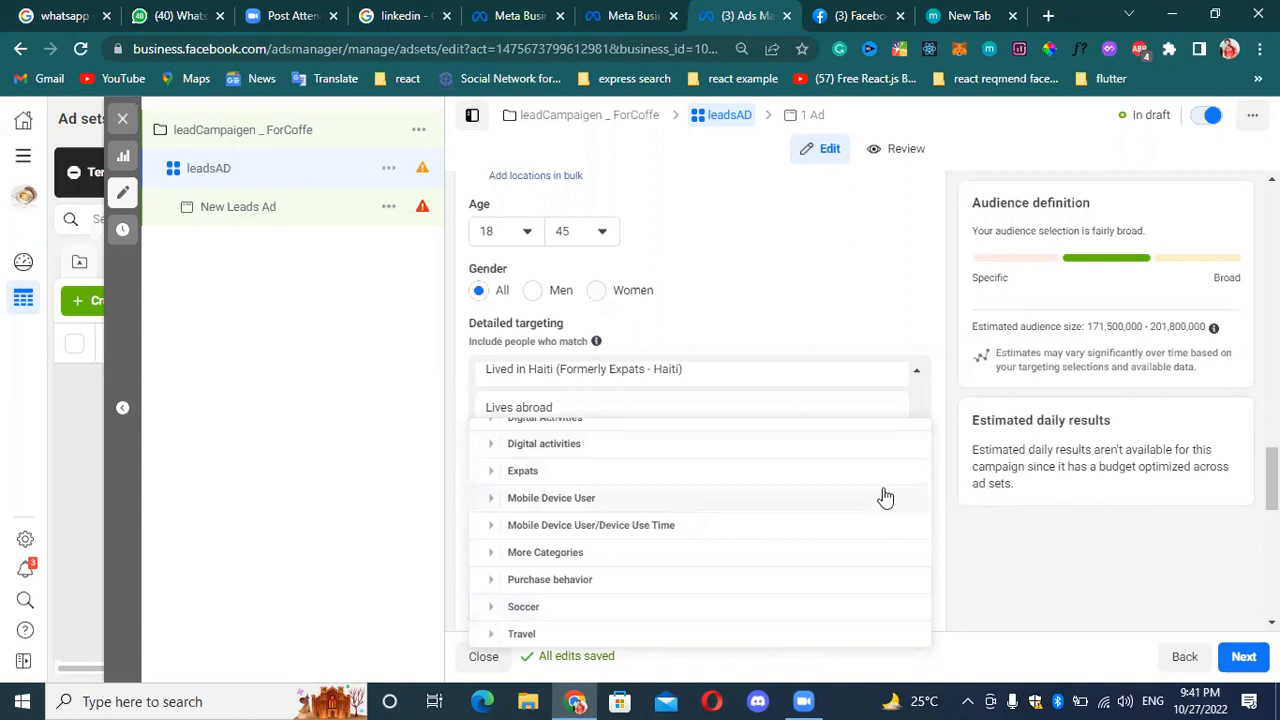
pyautogui.click(489, 607)
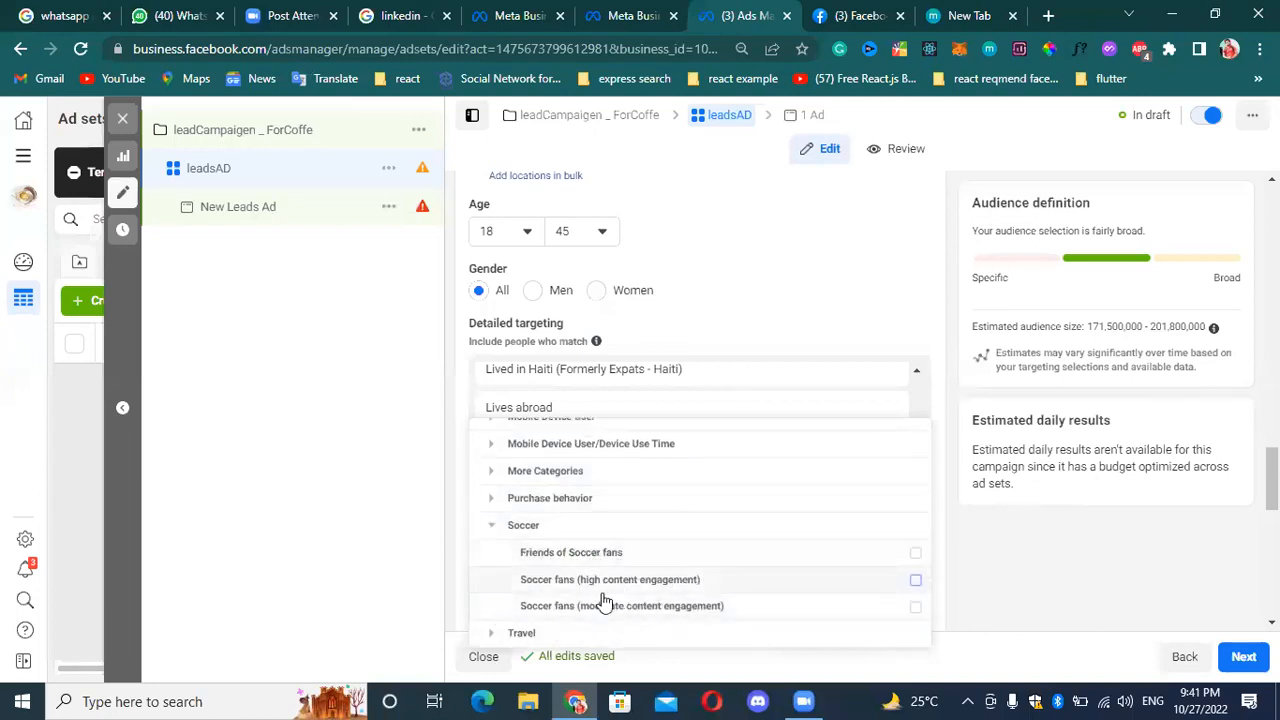
pyautogui.click(490, 636)
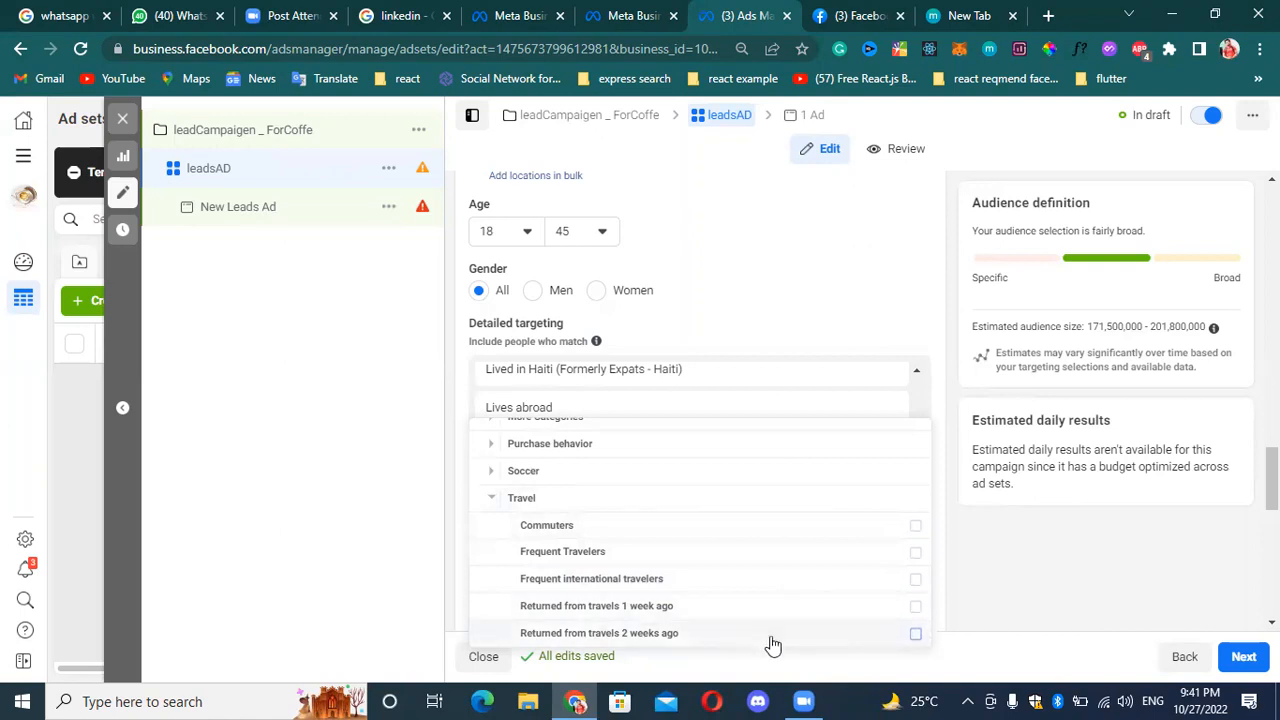
pyautogui.moveTo(771, 633)
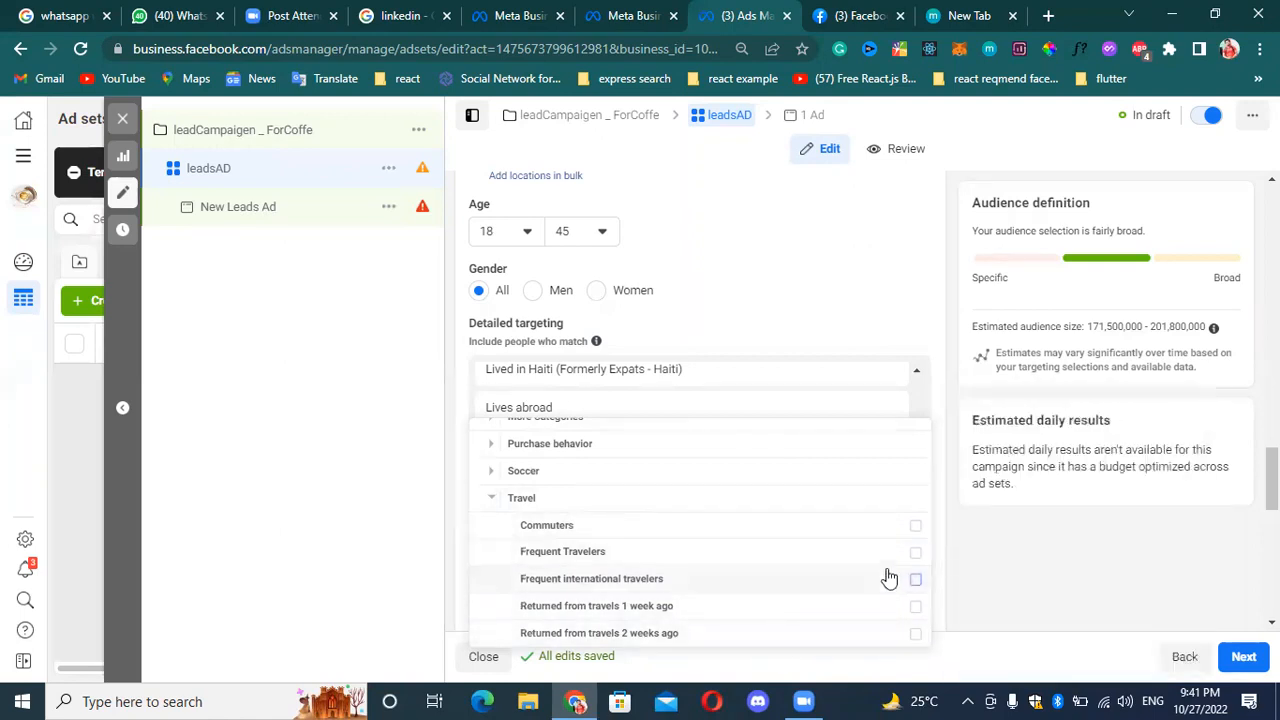
# Add the Returned from travels 1 week ago behavior to the detailed targeting and close the category list.
pyautogui.click(874, 611)
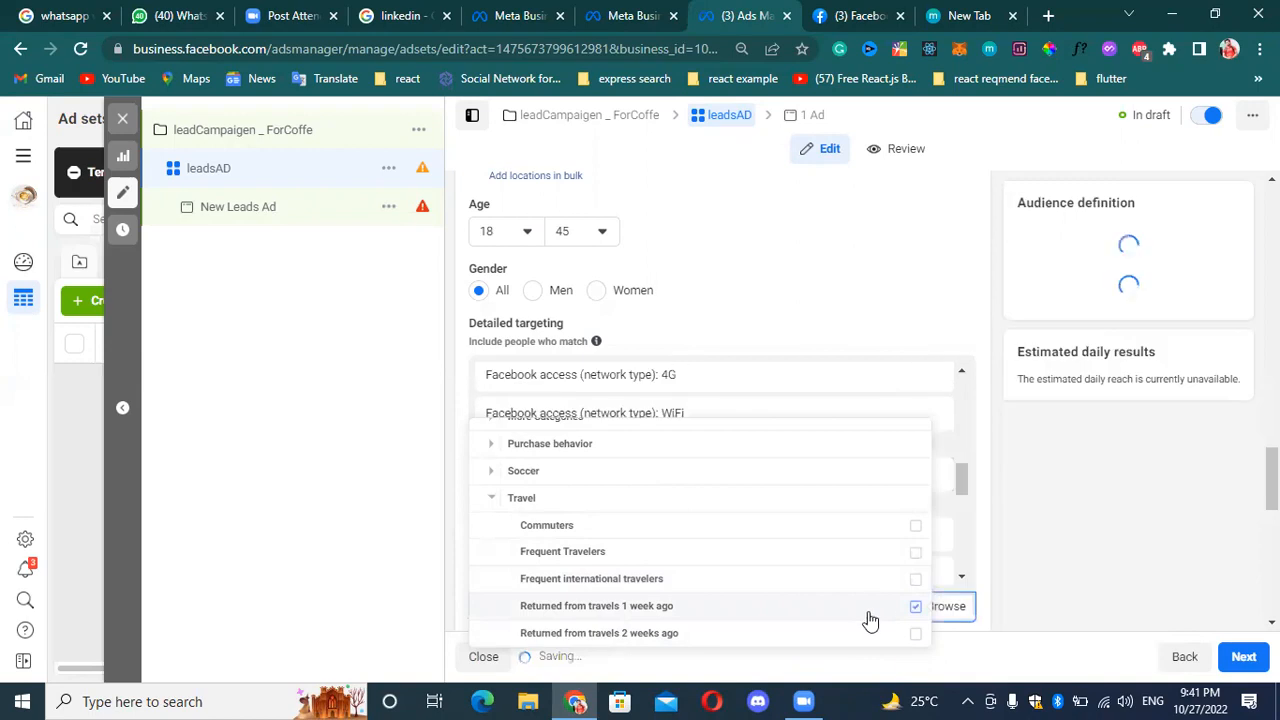
pyautogui.moveTo(780, 595)
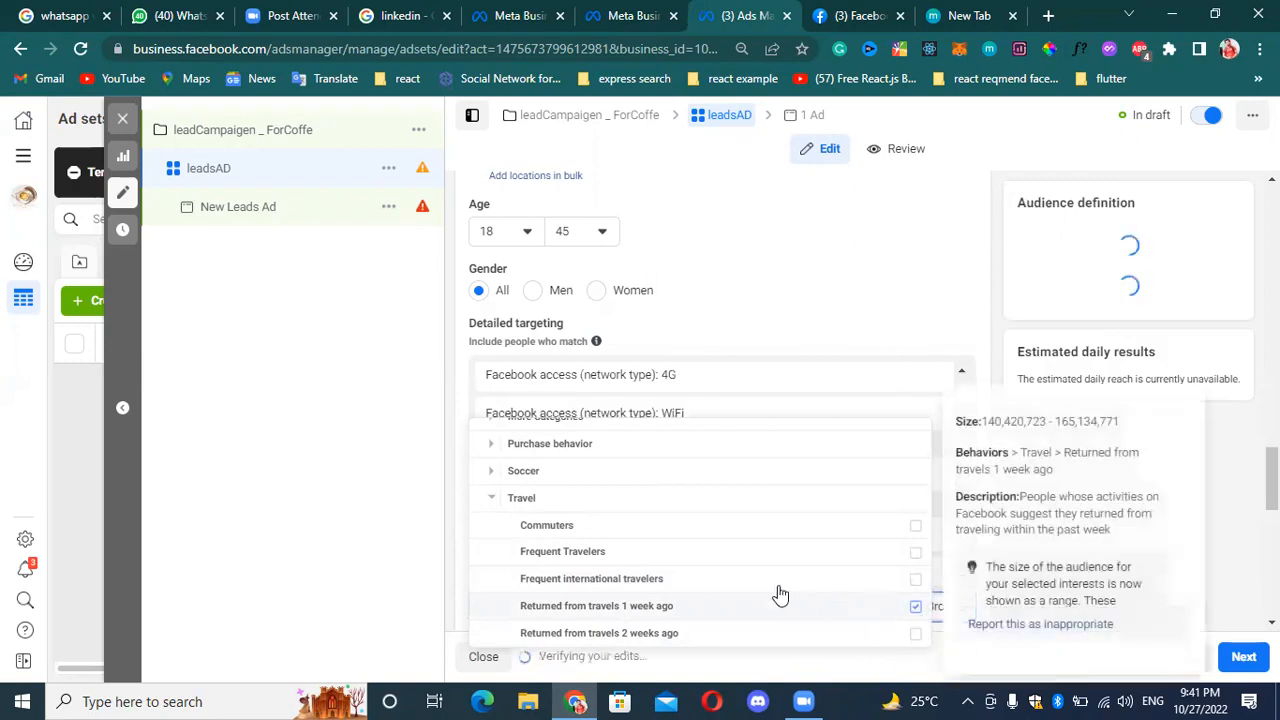
pyautogui.click(491, 497)
pyautogui.scroll(-1, 627, 530)
pyautogui.scroll(2, 640, 528)
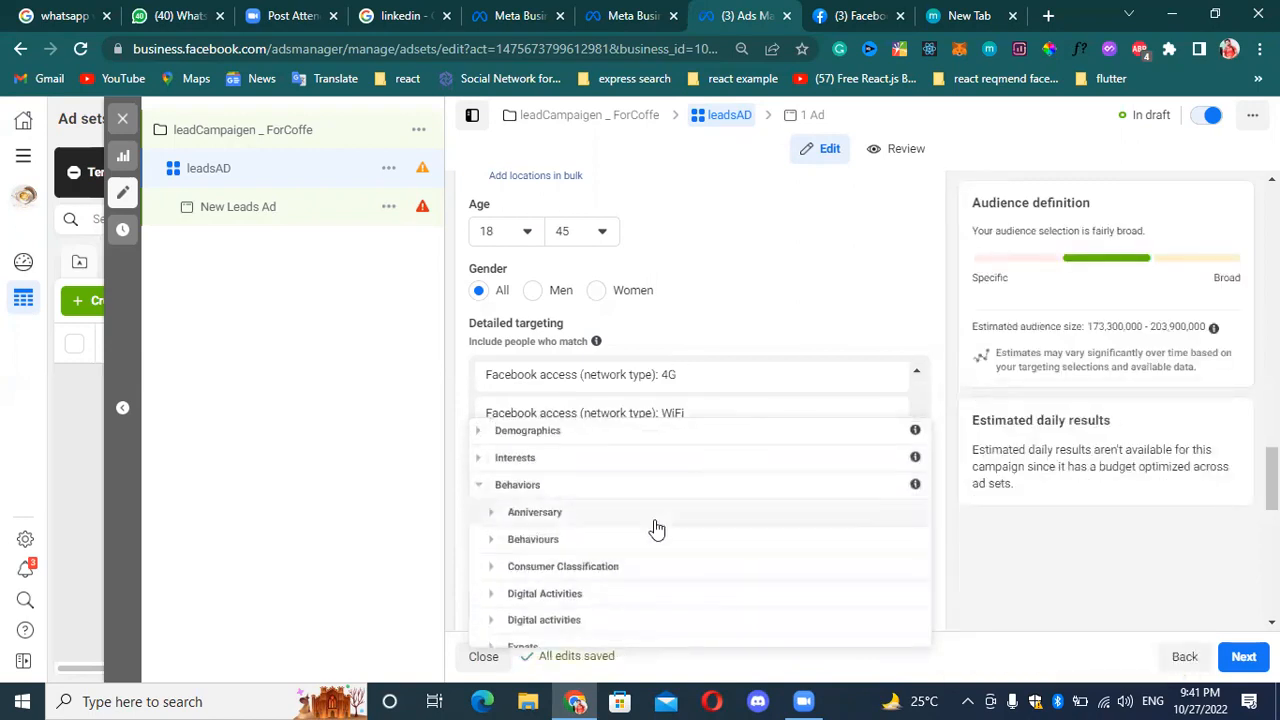
pyautogui.click(480, 489)
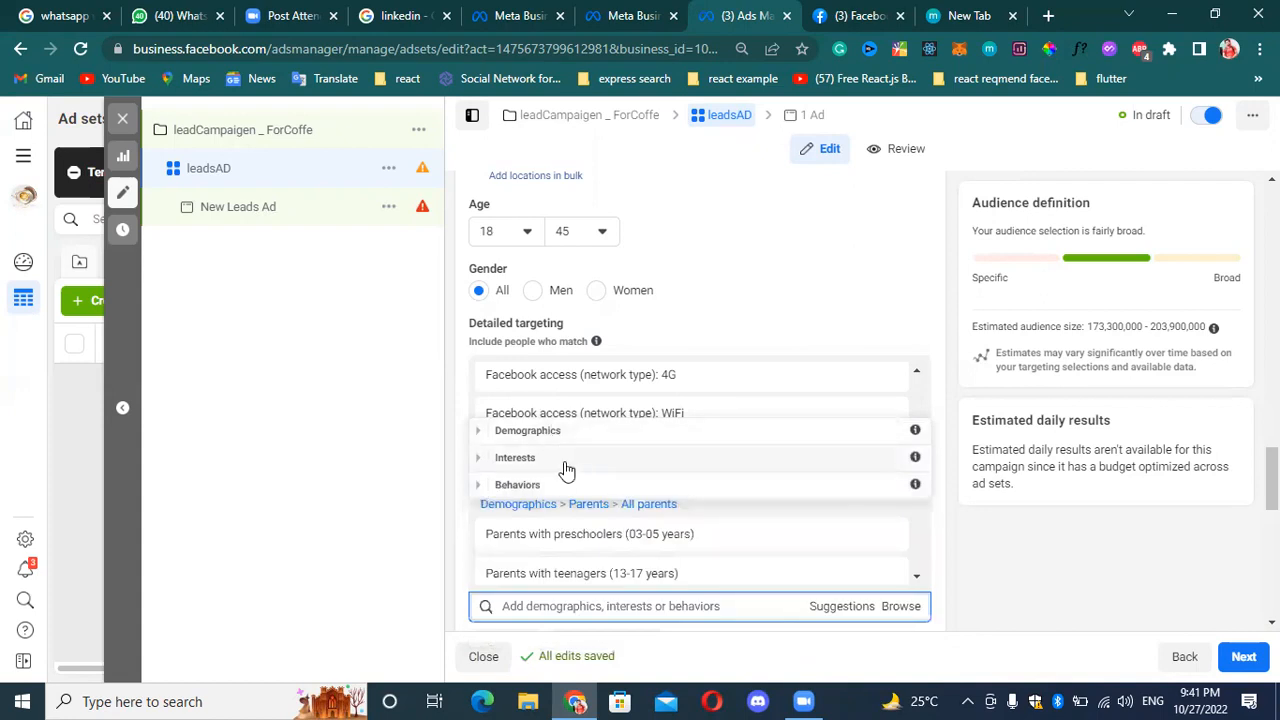
pyautogui.click(412, 540)
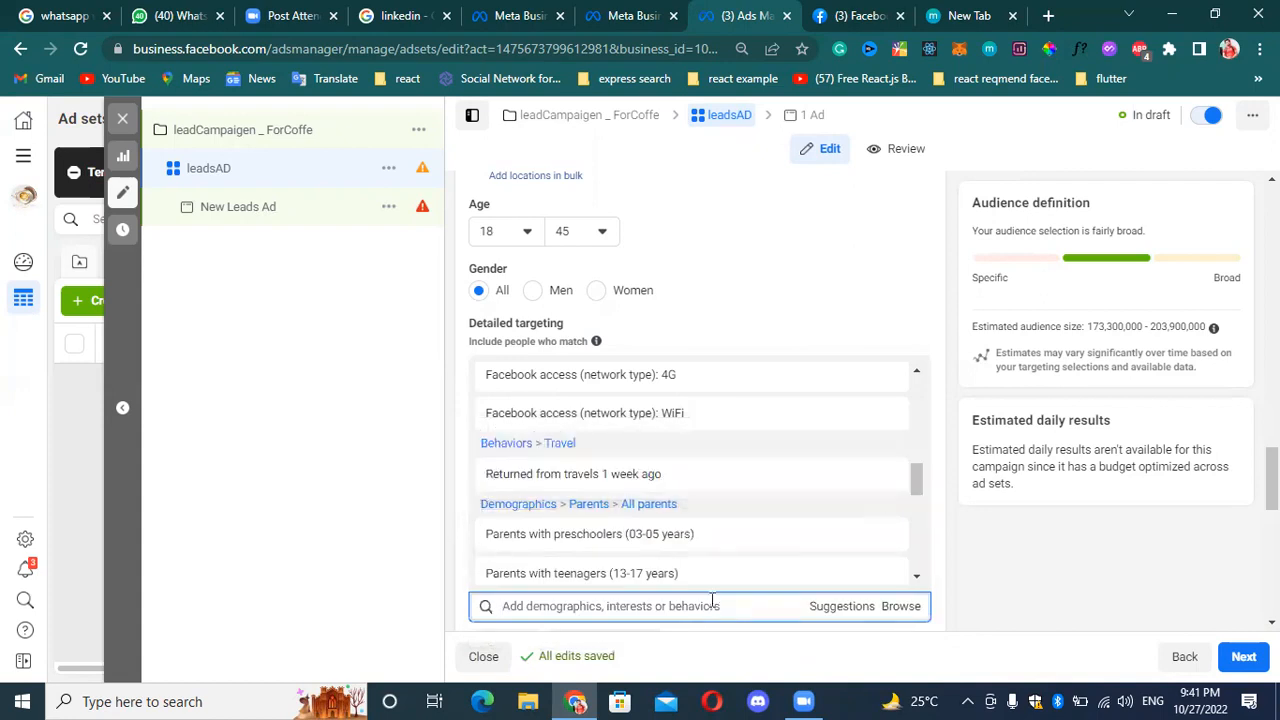
# Search the detailed targeting options for pnytranings, and clear the search.
pyautogui.scroll(-1, 714, 600)
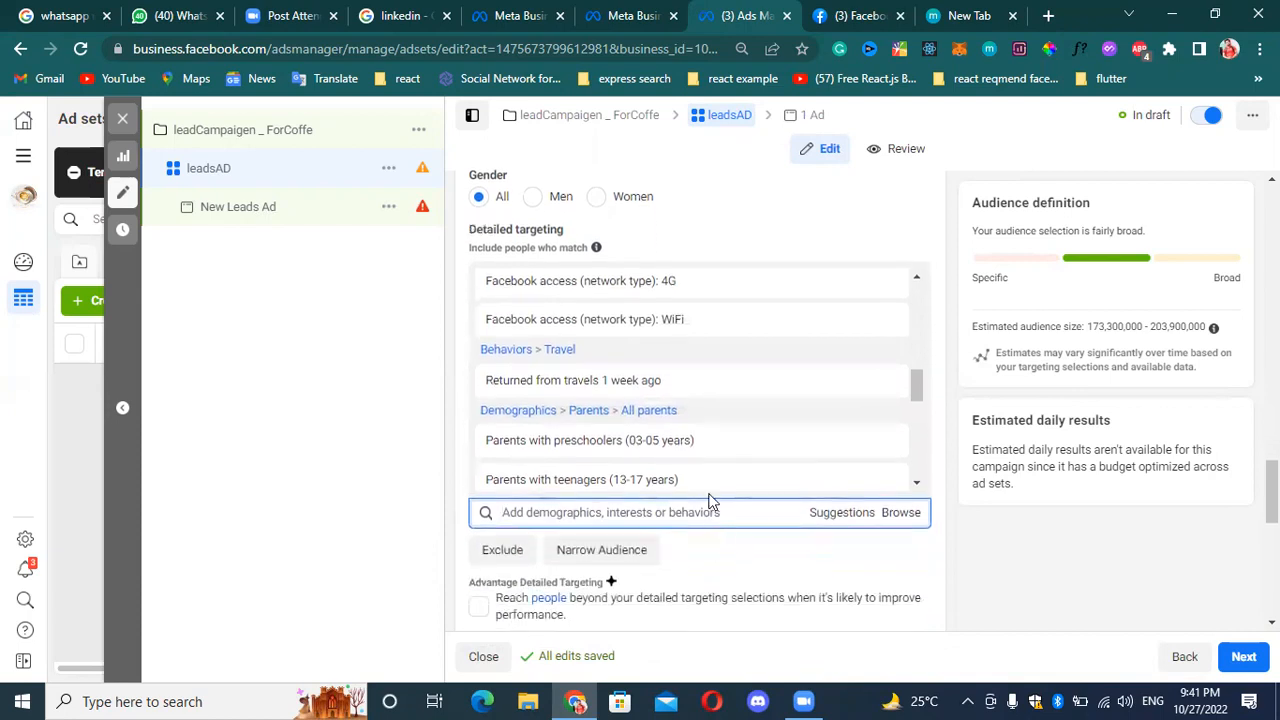
pyautogui.click(712, 500)
pyautogui.write('pny')
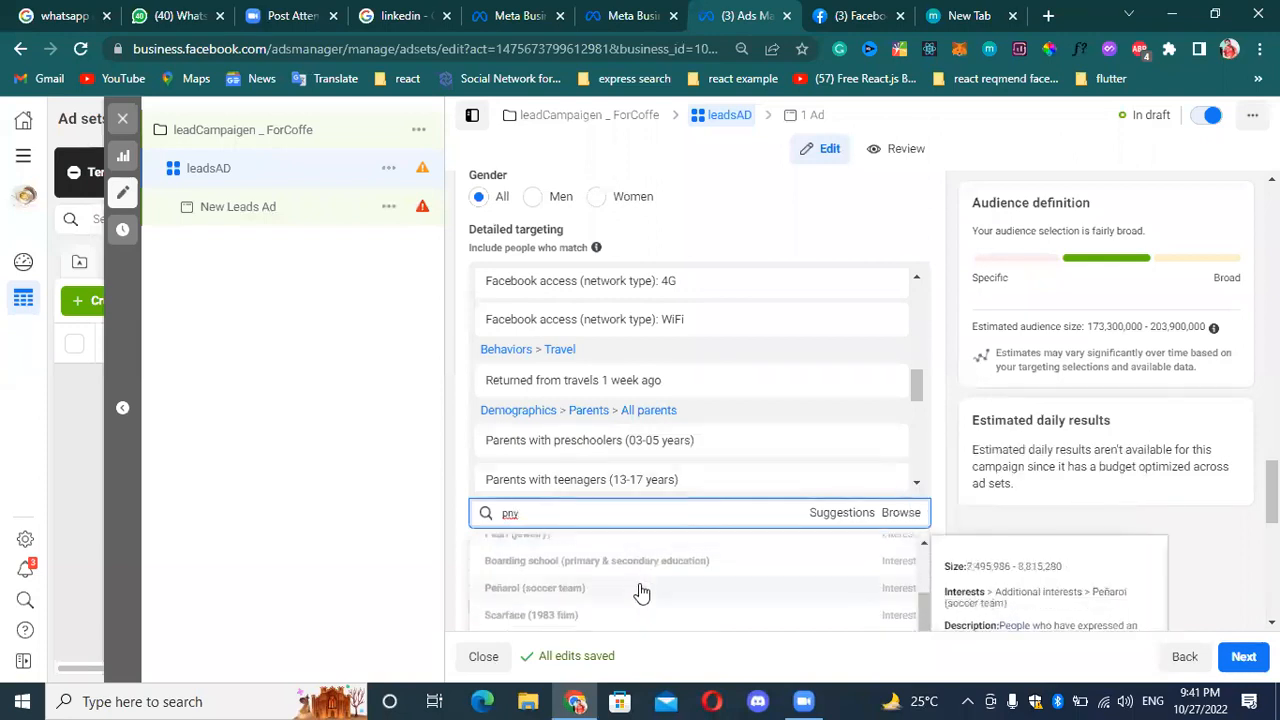
pyautogui.write('tran')
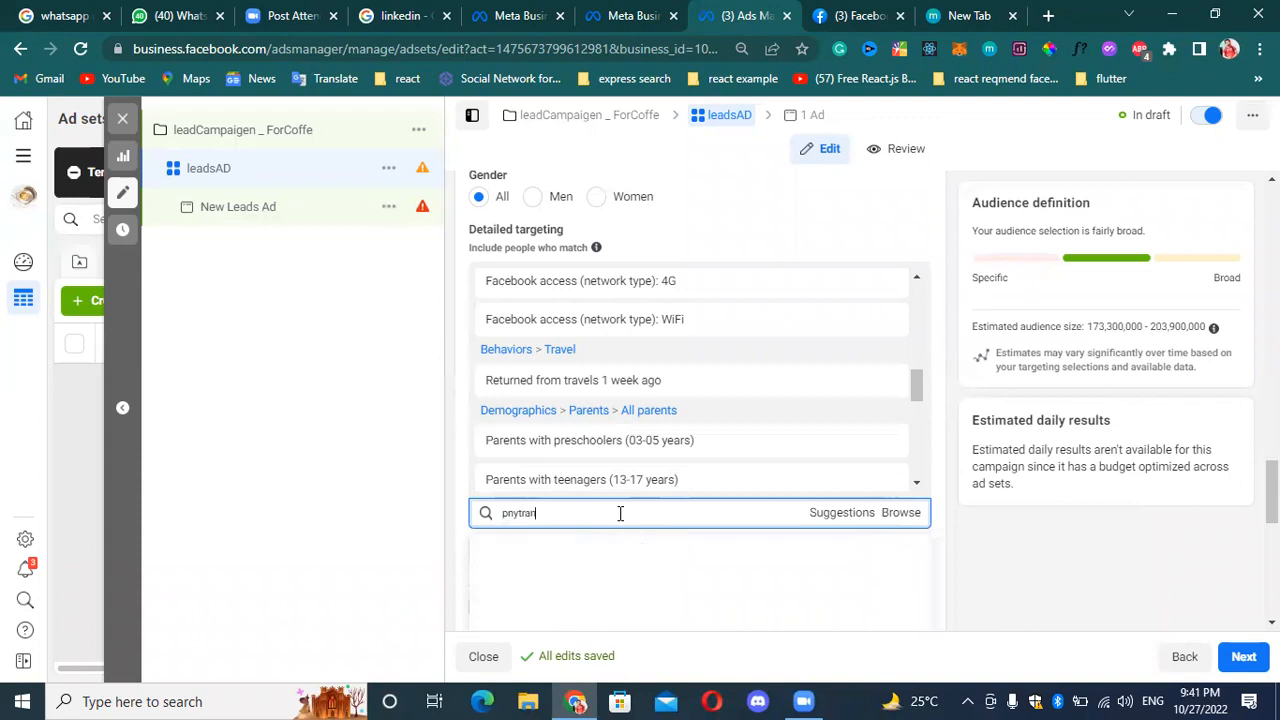
pyautogui.write('ings')
pyautogui.rightClick(540, 513)
pyautogui.press('Escape')
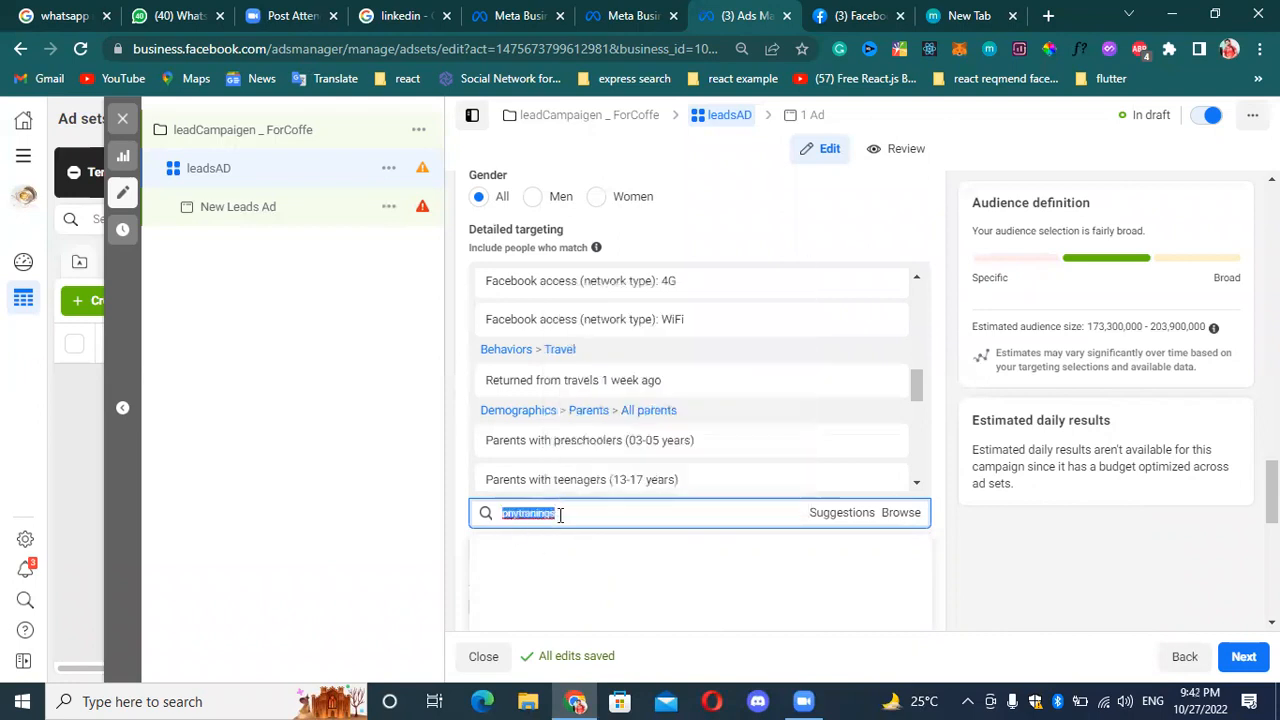
pyautogui.press('BackSpace')
# Enable Advantage Detailed Targeting to reach people beyond the detailed targeting selections.
pyautogui.scroll(-1, 620, 520)
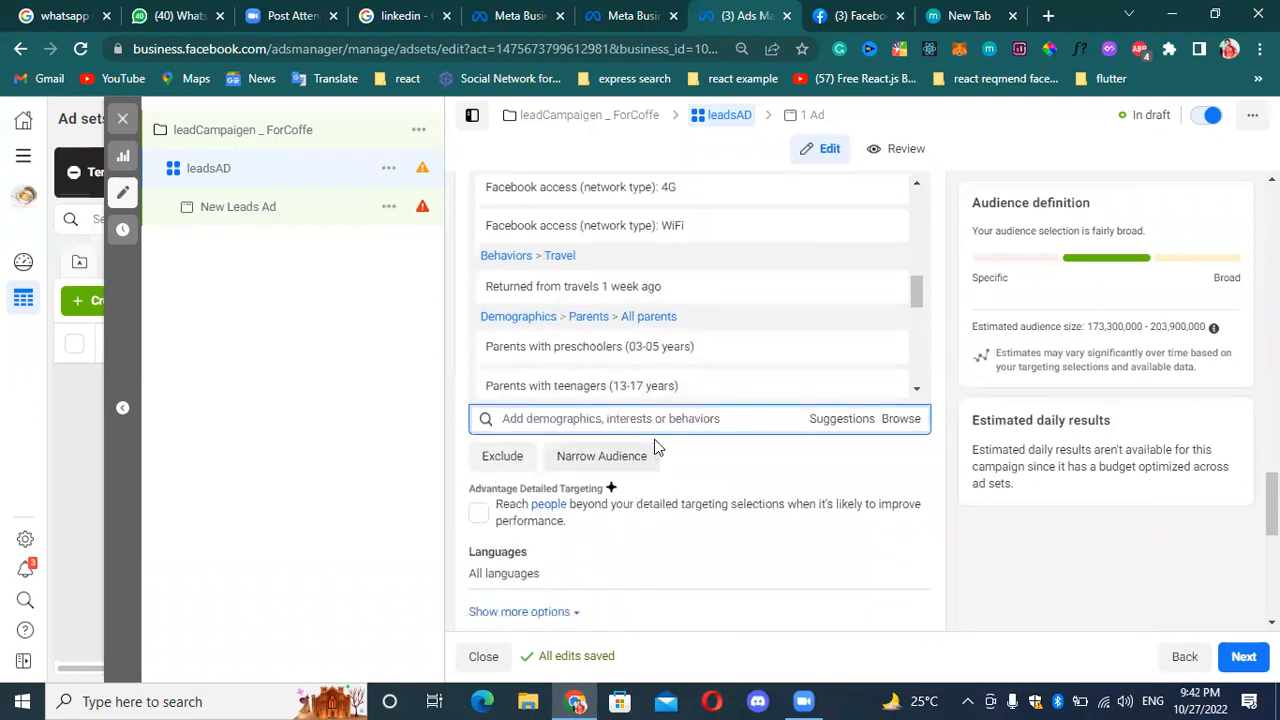
pyautogui.click(479, 512)
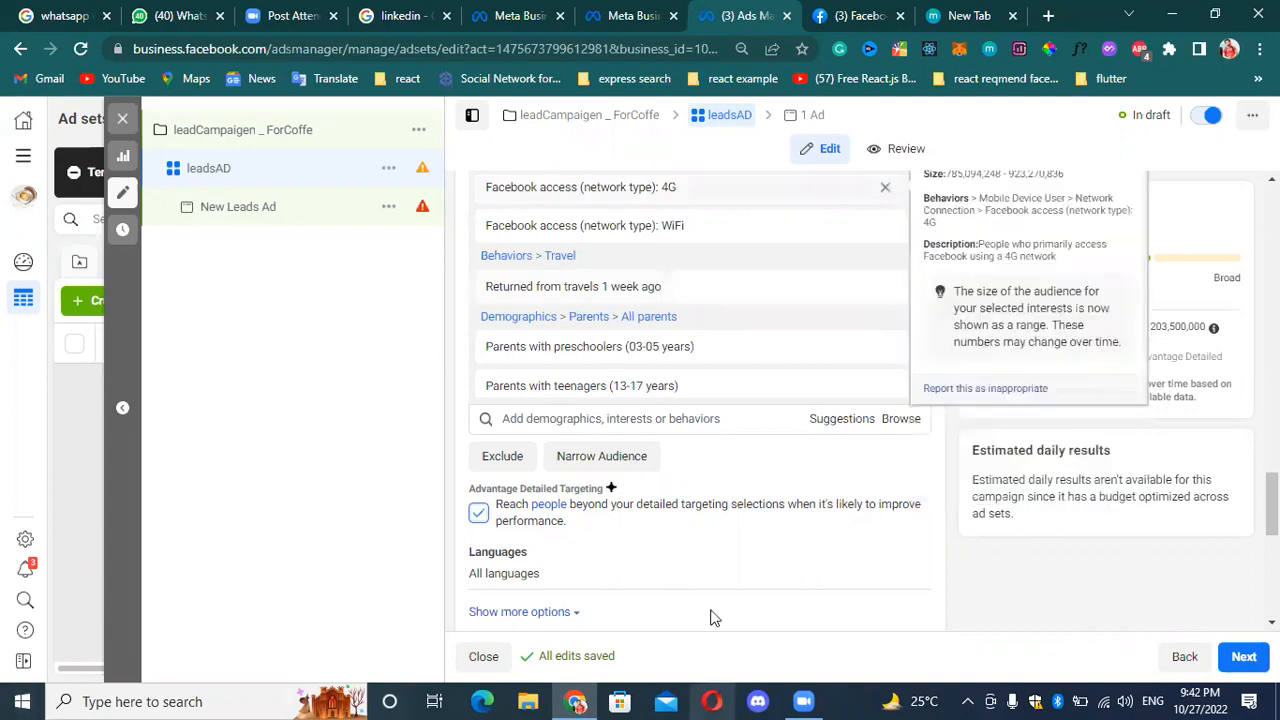
# Narrow the audience with an additional must-also-match condition, search it for nexskill, and clear the search.
pyautogui.scroll(-5, 770, 397)
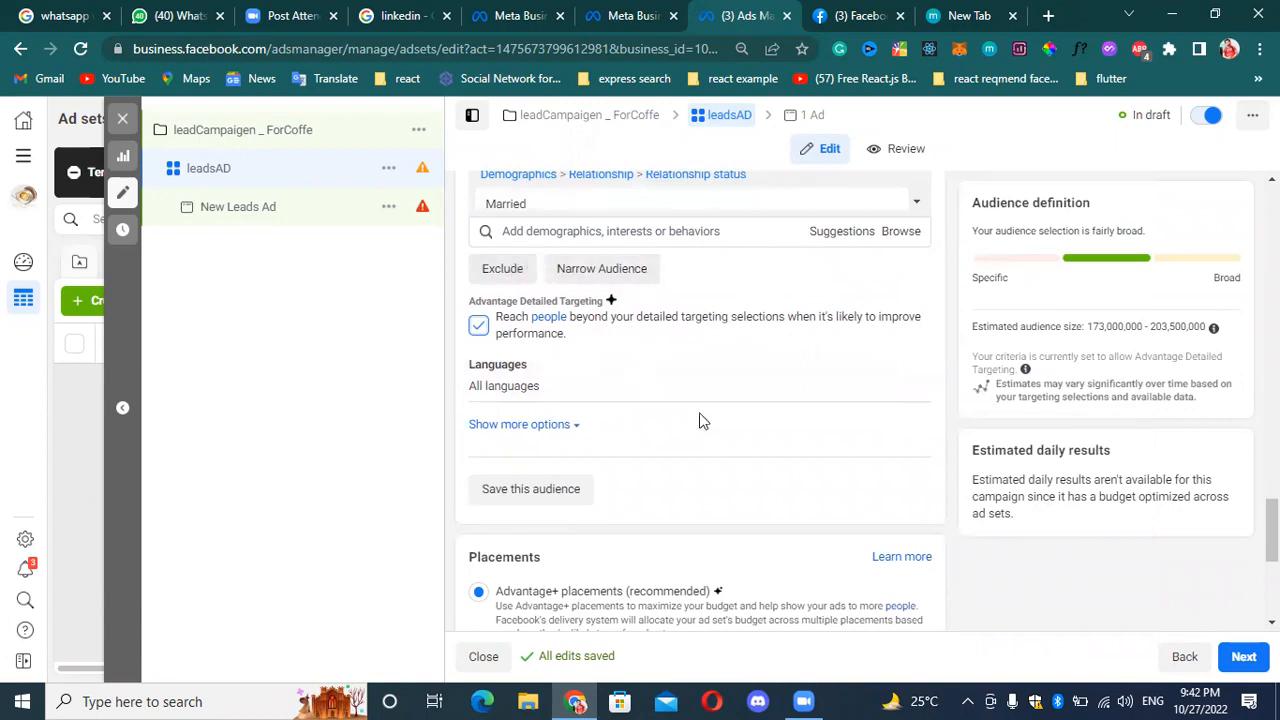
pyautogui.click(626, 269)
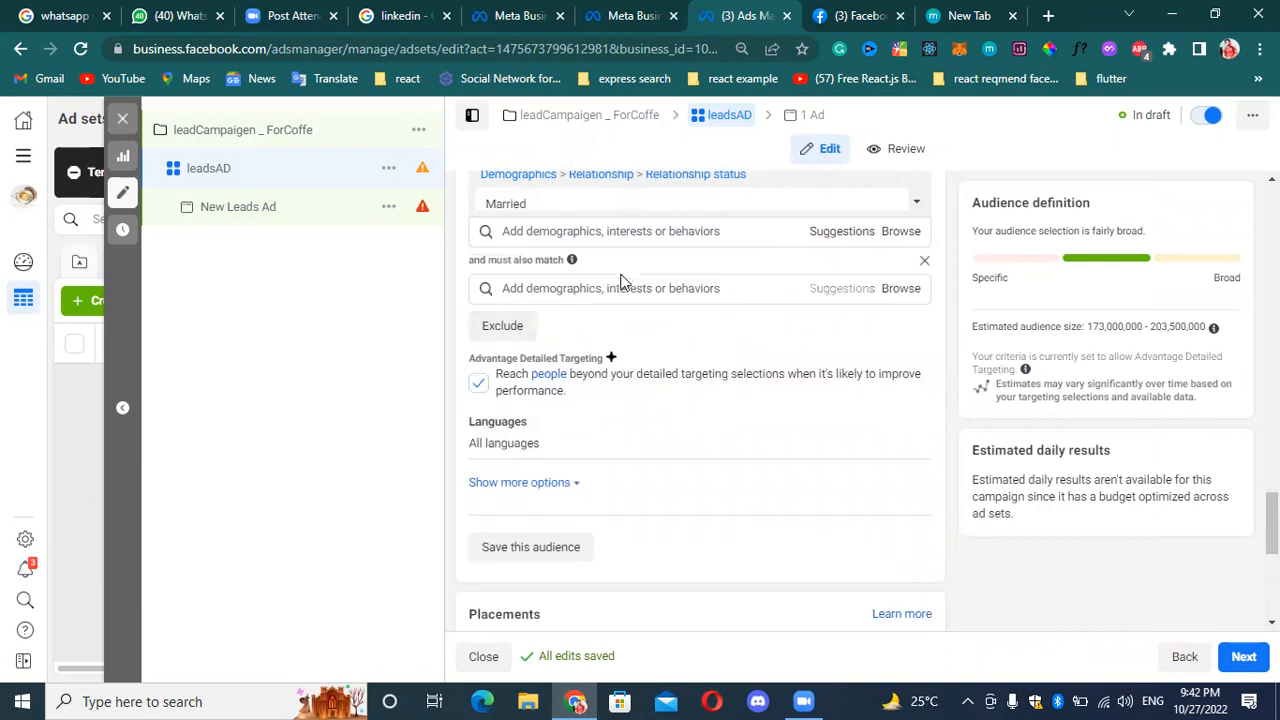
pyautogui.click(630, 288)
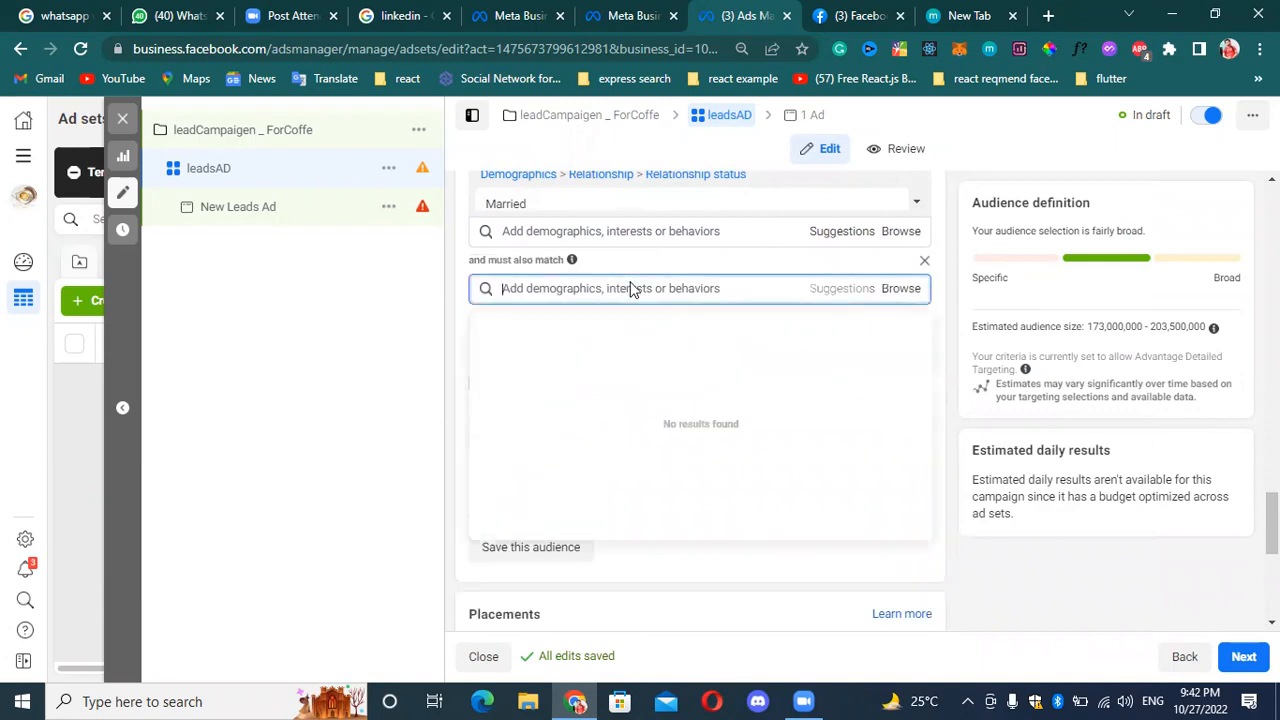
pyautogui.write('neX')
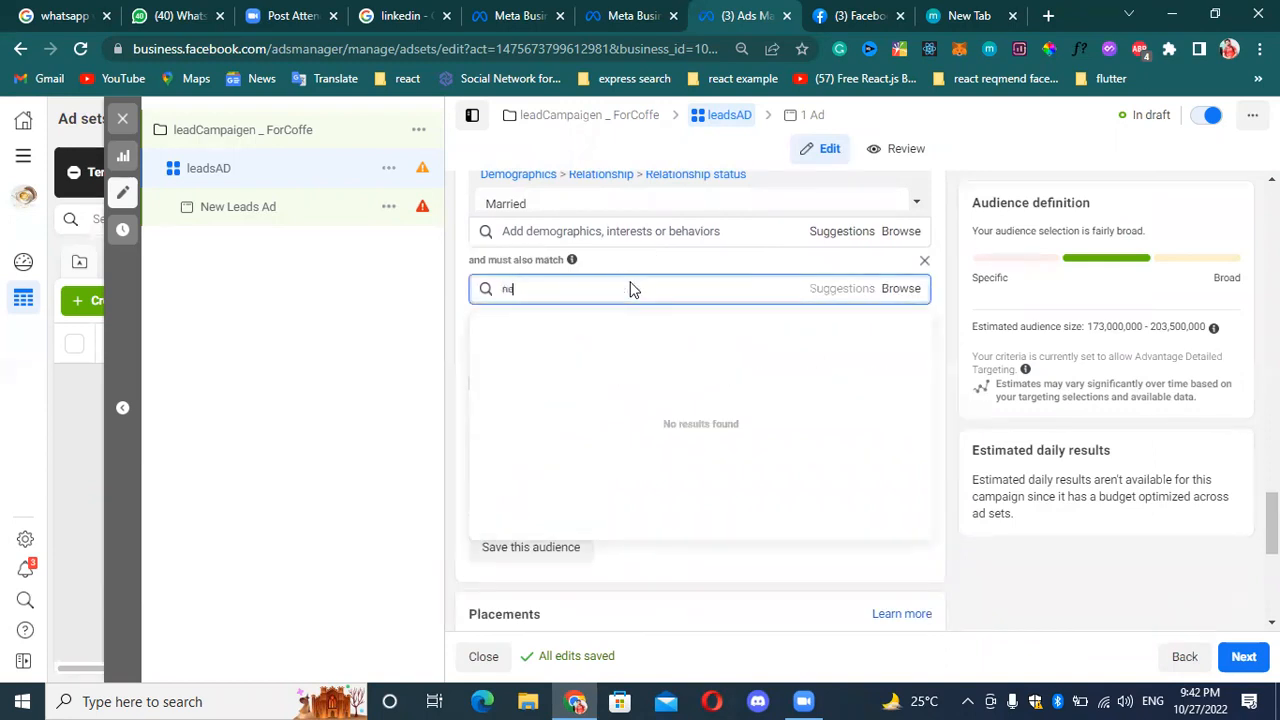
pyautogui.press('BackSpace')
pyautogui.press('BackSpace')
pyautogui.press('BackSpace')
pyautogui.write('nexskill')
pyautogui.press('BackSpace')
pyautogui.press('BackSpace')
pyautogui.press('BackSpace')
pyautogui.press('BackSpace')
pyautogui.press('BackSpace')
pyautogui.press('BackSpace')
pyautogui.press('BackSpace')
pyautogui.press('BackSpace')
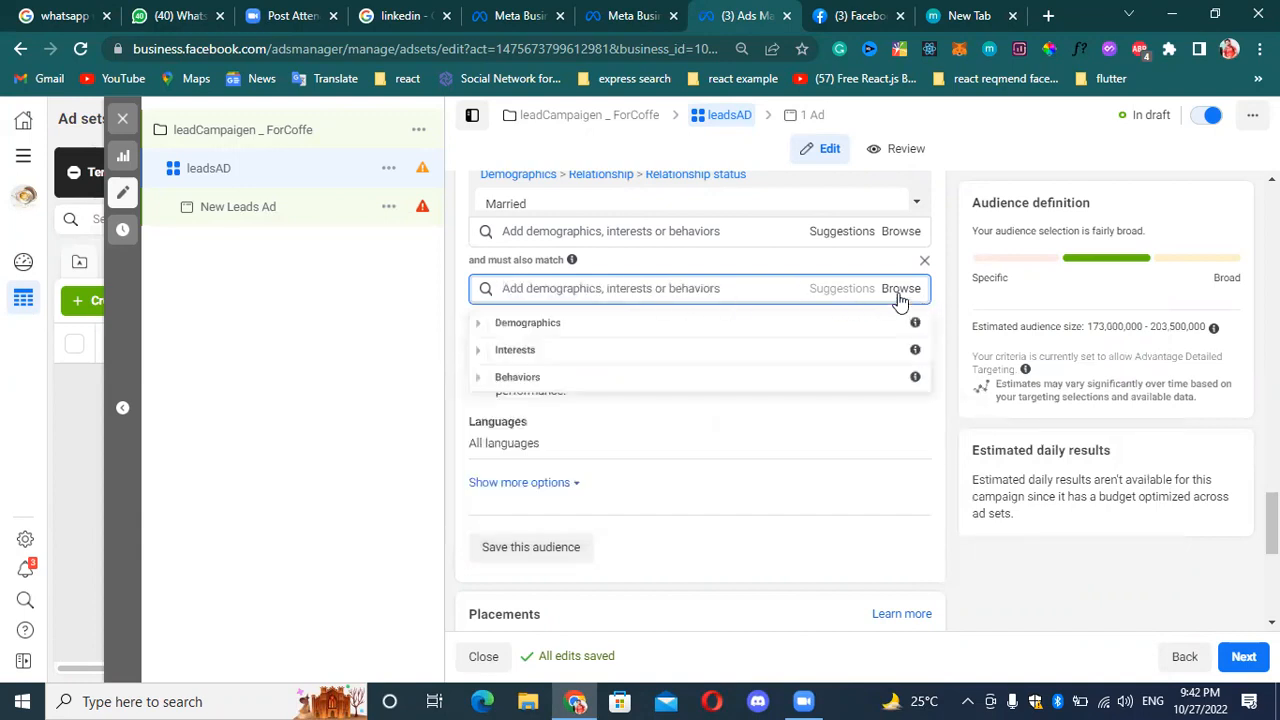
# Examine the Behaviors categories available for the must-also-match condition, and remove that condition.
pyautogui.click(603, 377)
pyautogui.scroll(-1, 620, 420)
pyautogui.scroll(-2, 580, 450)
pyautogui.scroll(4, 660, 428)
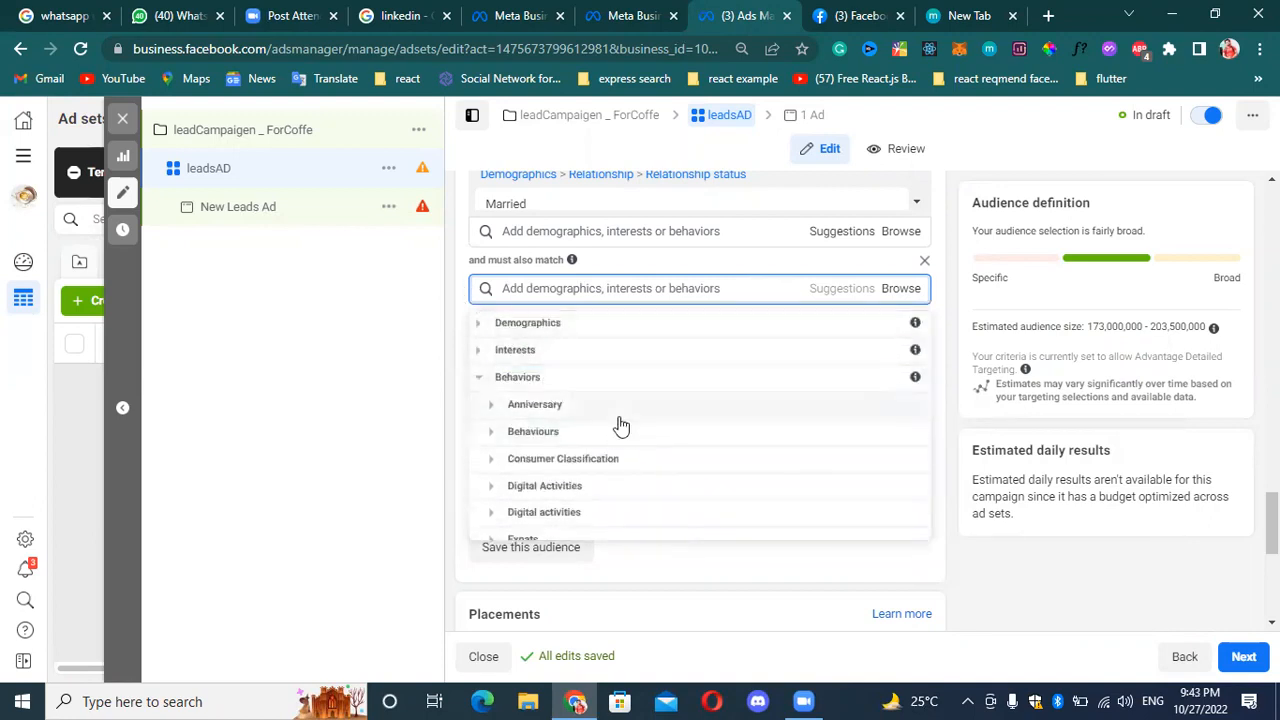
pyautogui.scroll(-1, 622, 422)
pyautogui.scroll(-1, 622, 422)
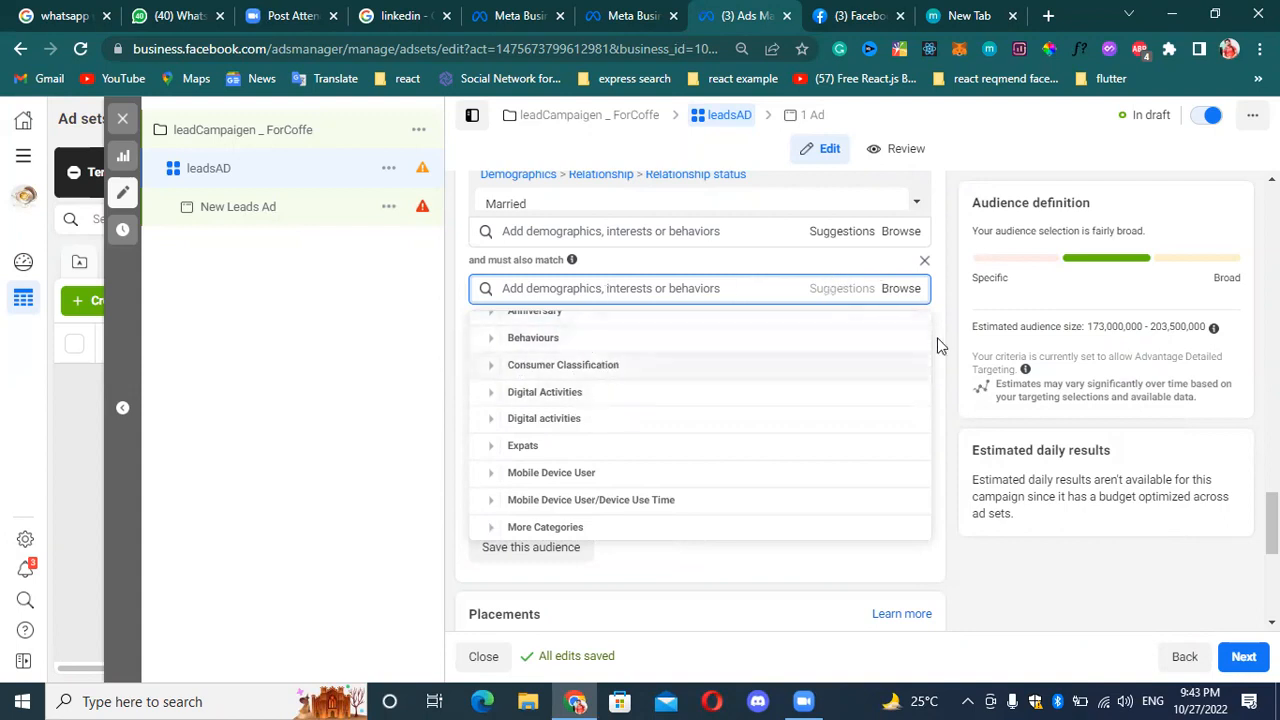
pyautogui.click(924, 264)
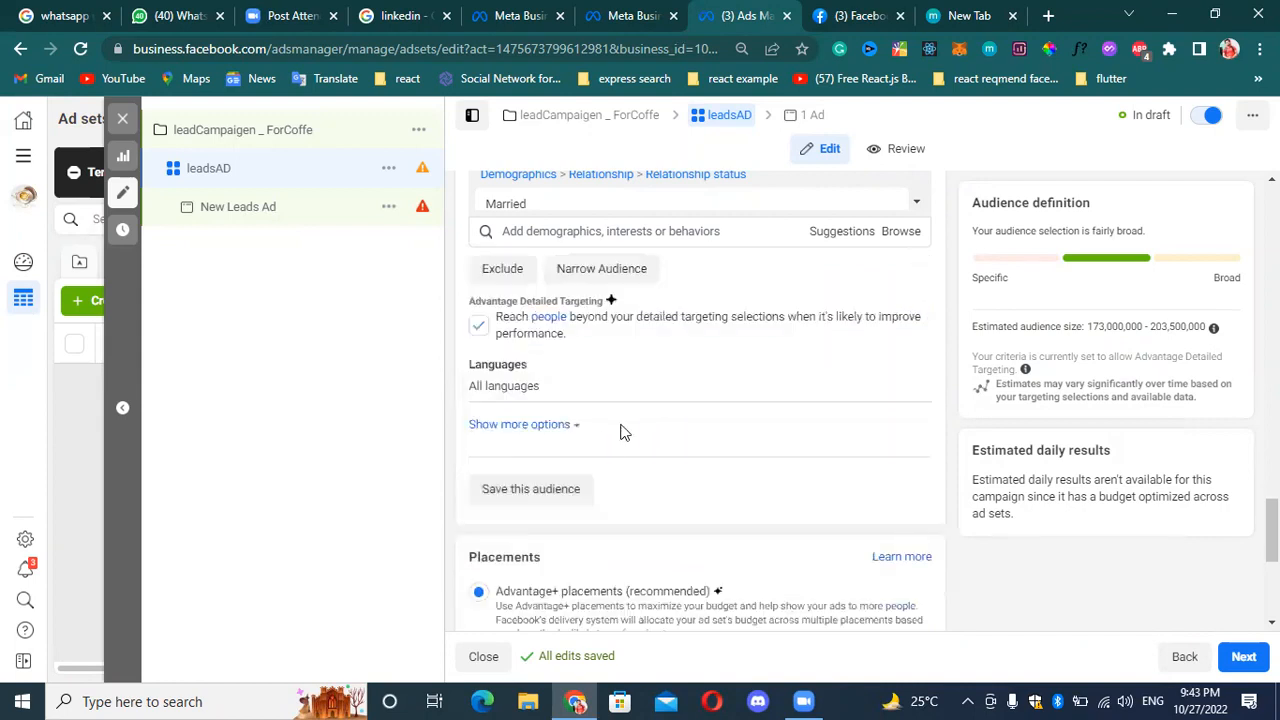
# Show the additional audience options and set the audience languages to Urdu and English (All).
pyautogui.click(479, 323)
pyautogui.click(563, 430)
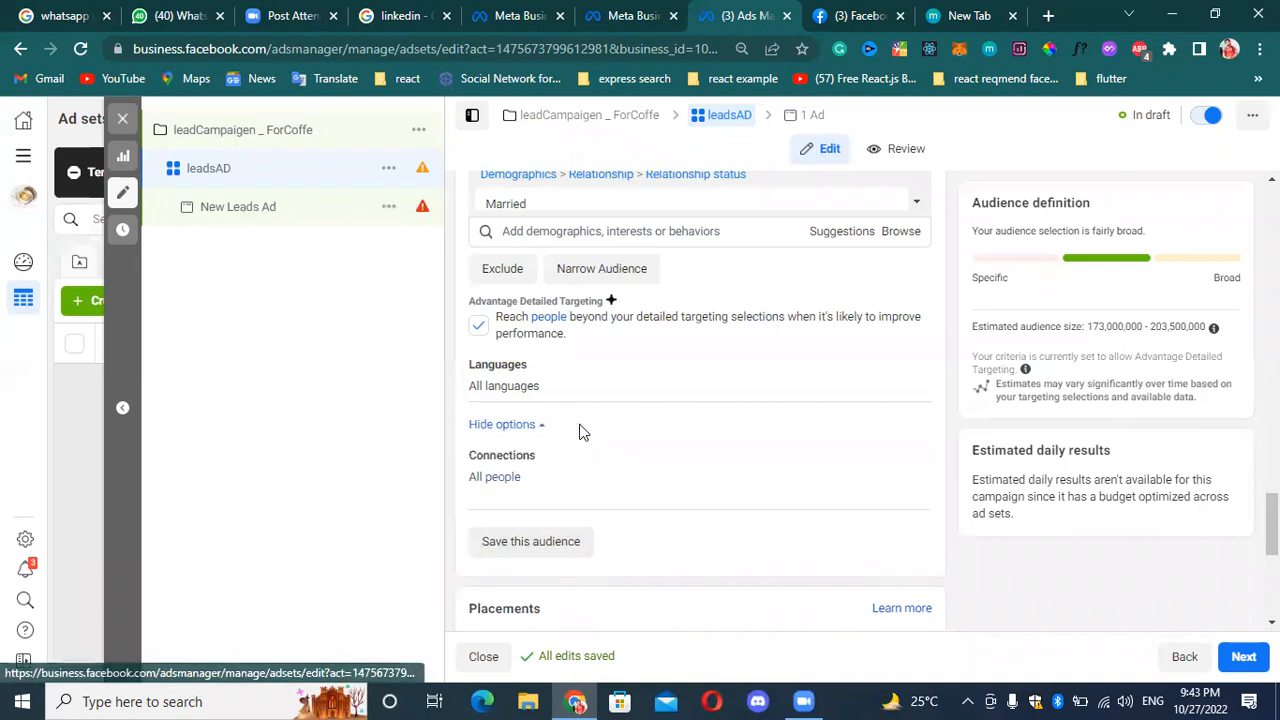
pyautogui.click(909, 368)
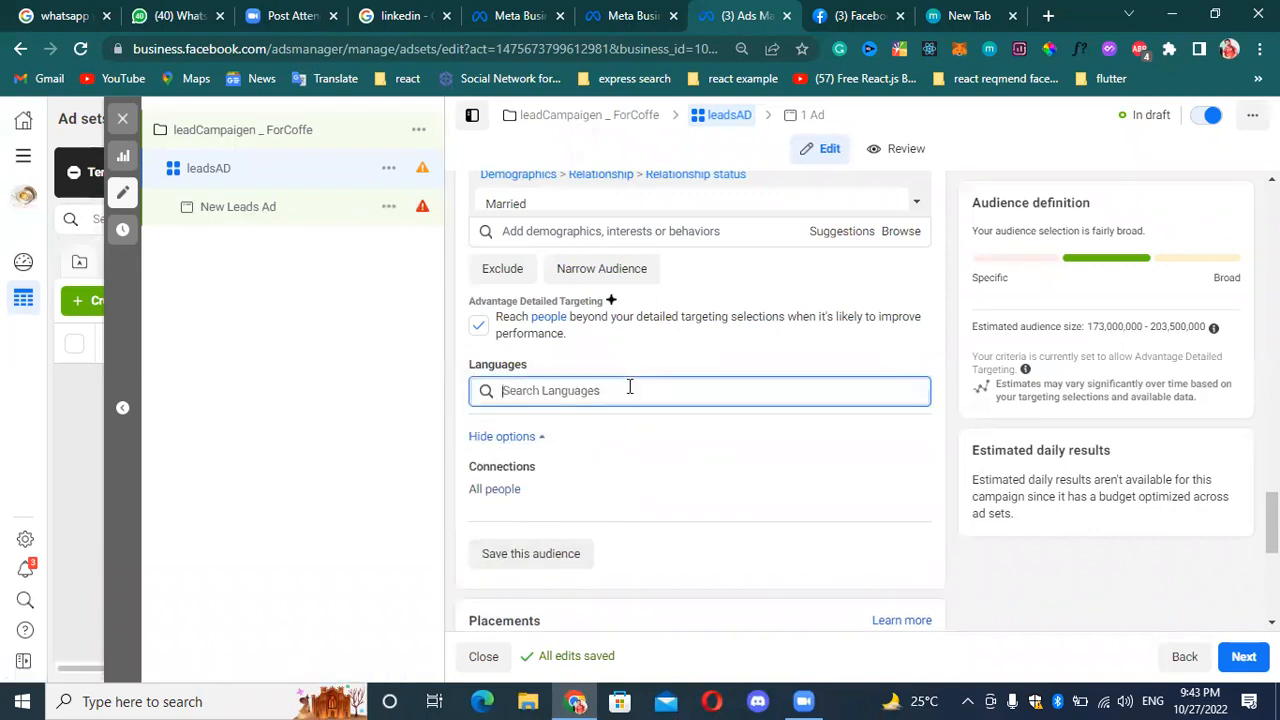
pyautogui.write('urdu')
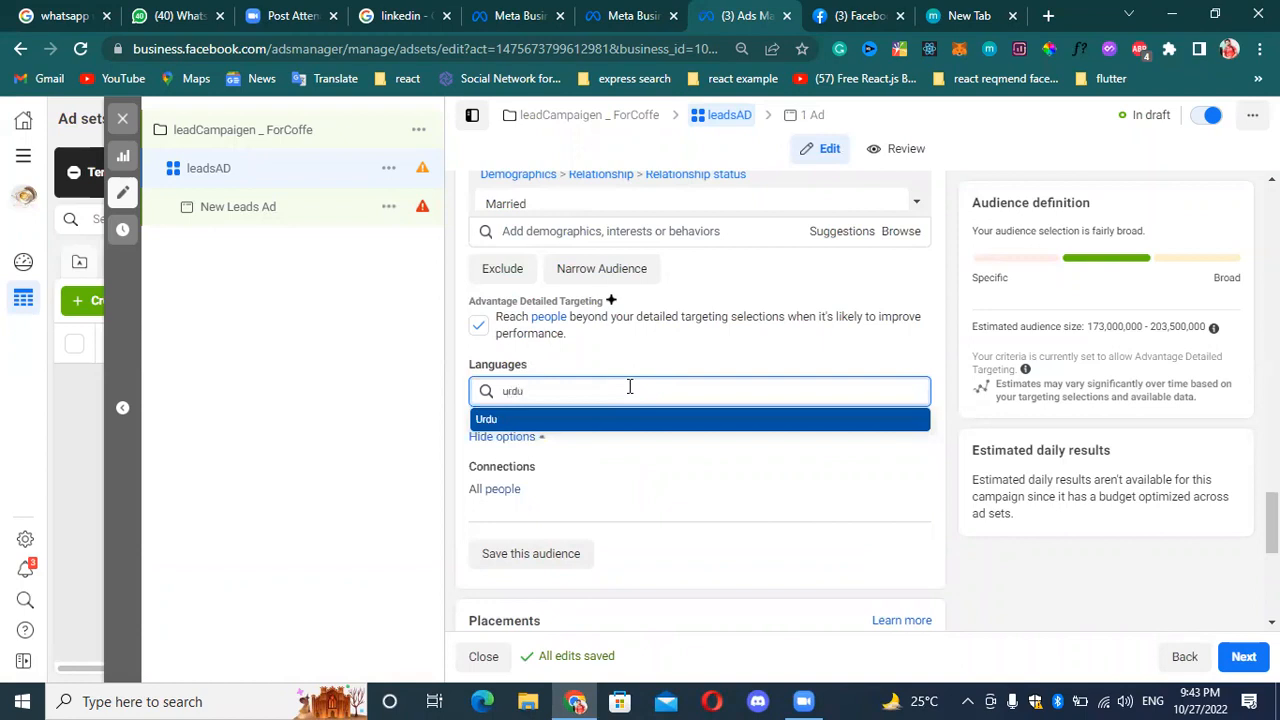
pyautogui.press('Return')
pyautogui.write('eng')
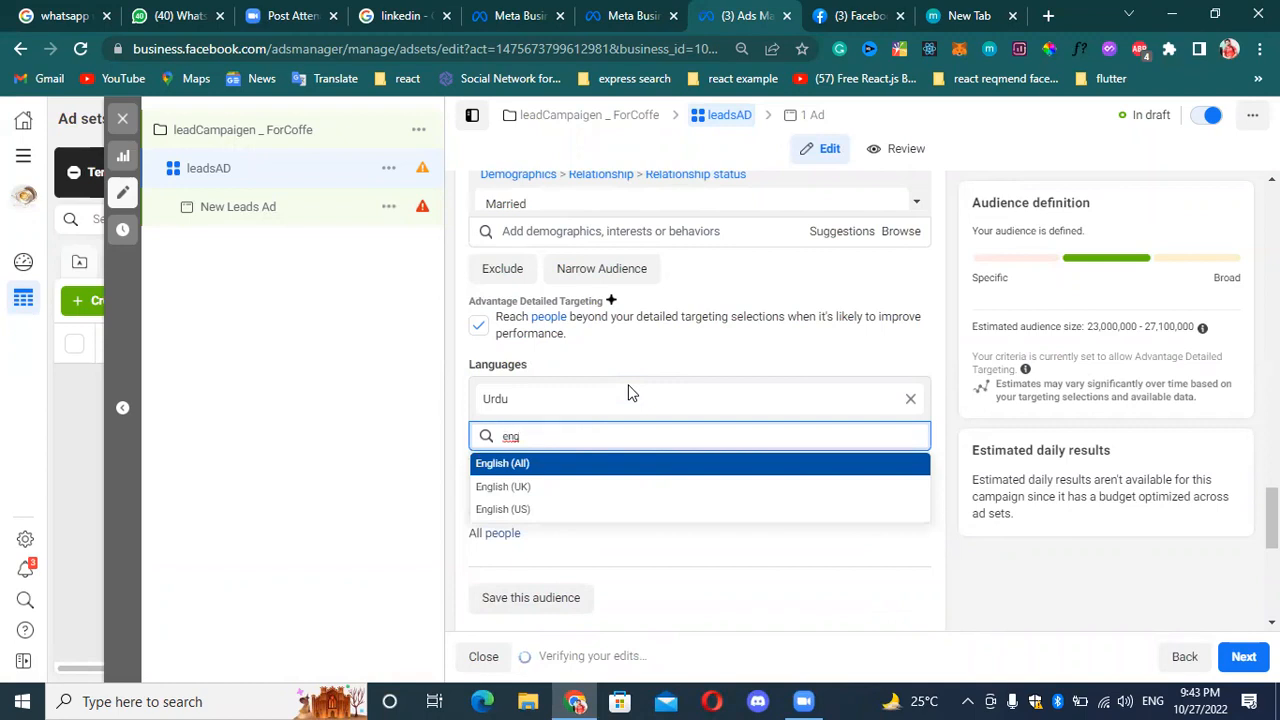
pyautogui.press('Return')
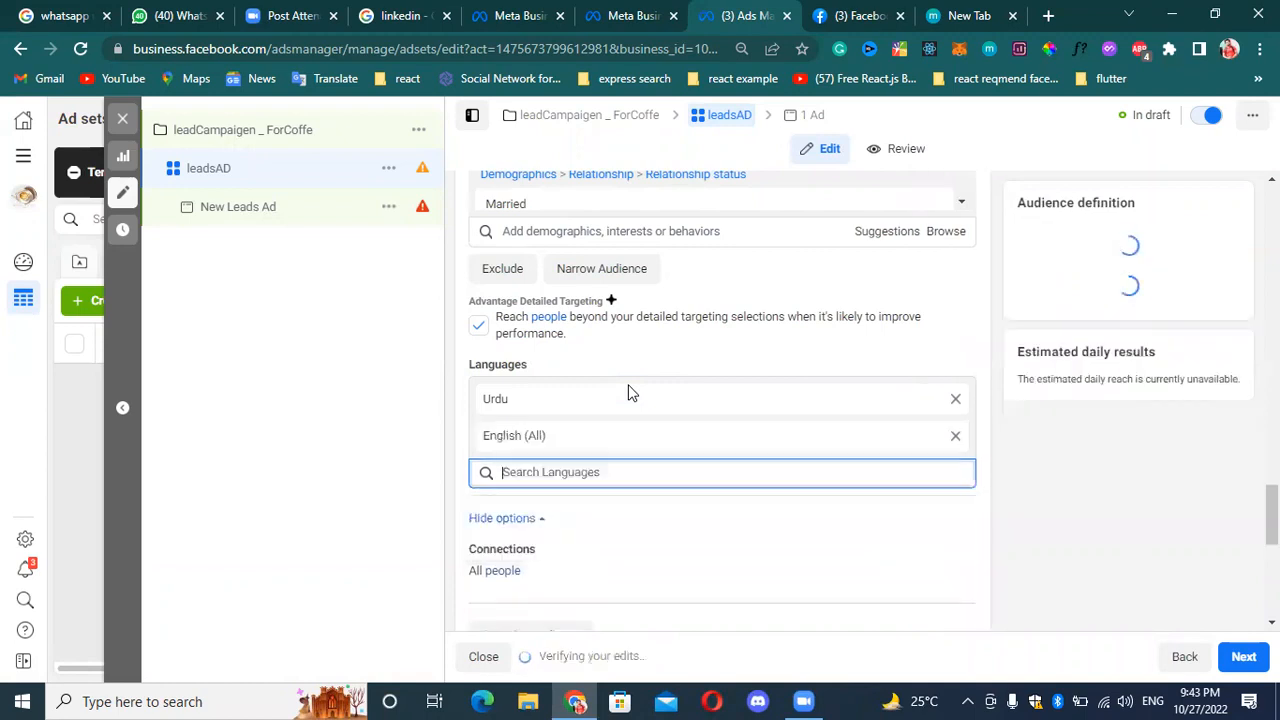
# Open the audience's Connections setting for editing and review the mobile device behaviors selected in detailed targeting.
pyautogui.scroll(-1, 560, 560)
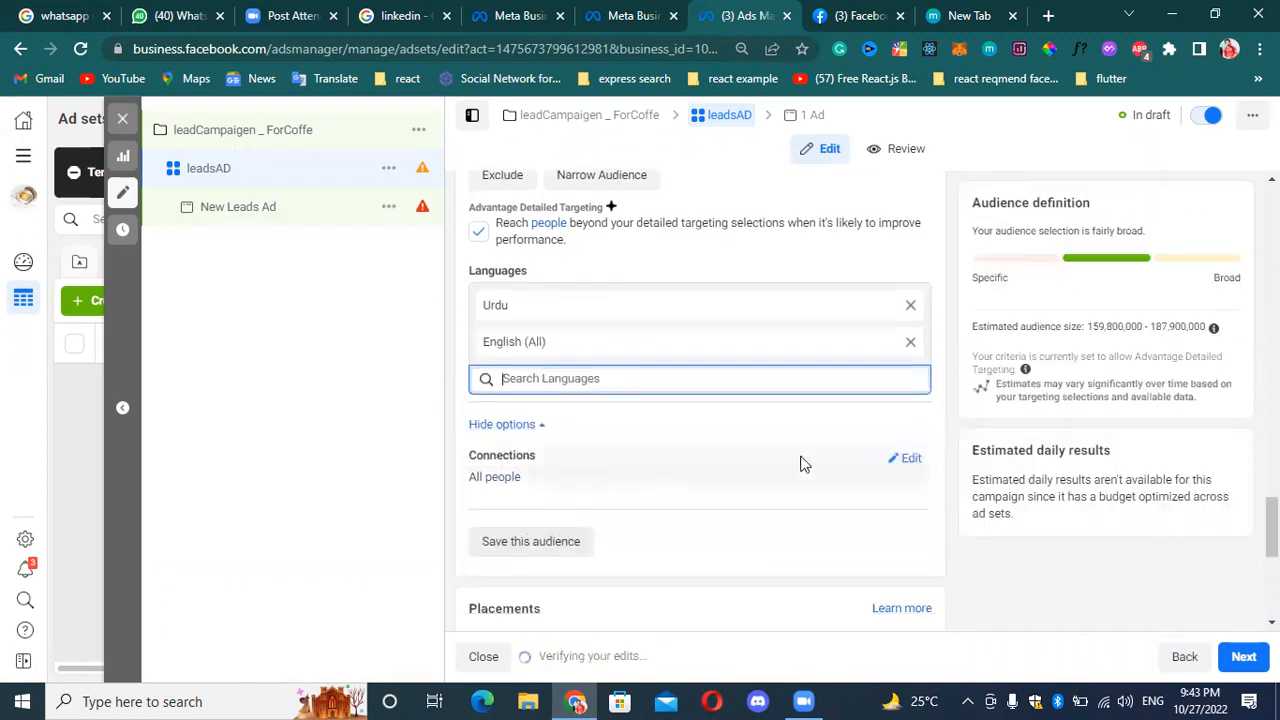
pyautogui.click(912, 459)
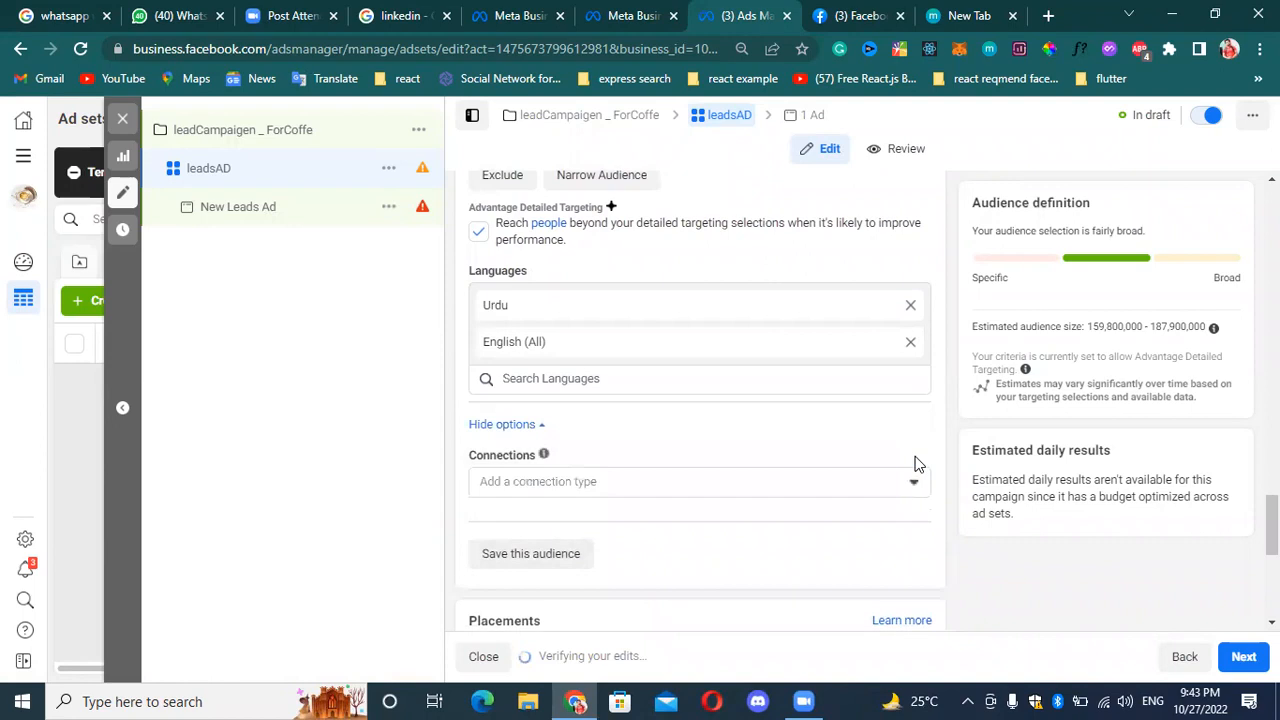
pyautogui.click(867, 494)
pyautogui.click(869, 491)
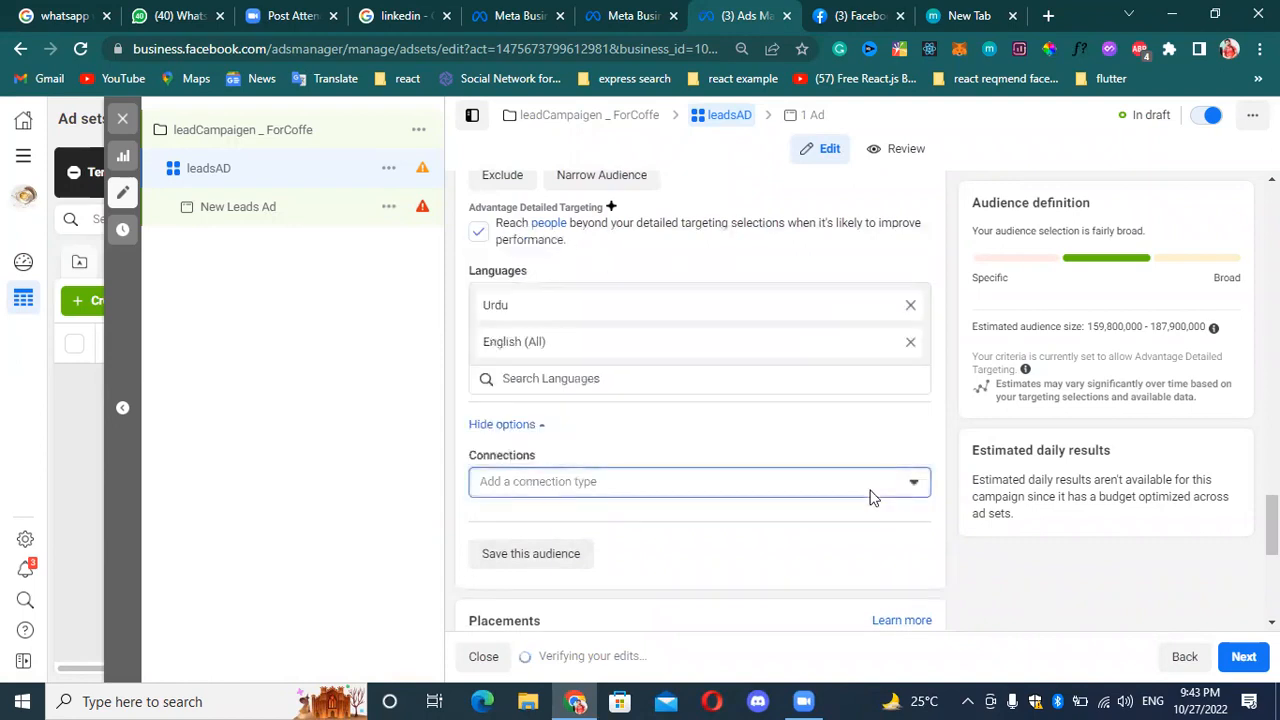
pyautogui.scroll(1, 640, 300)
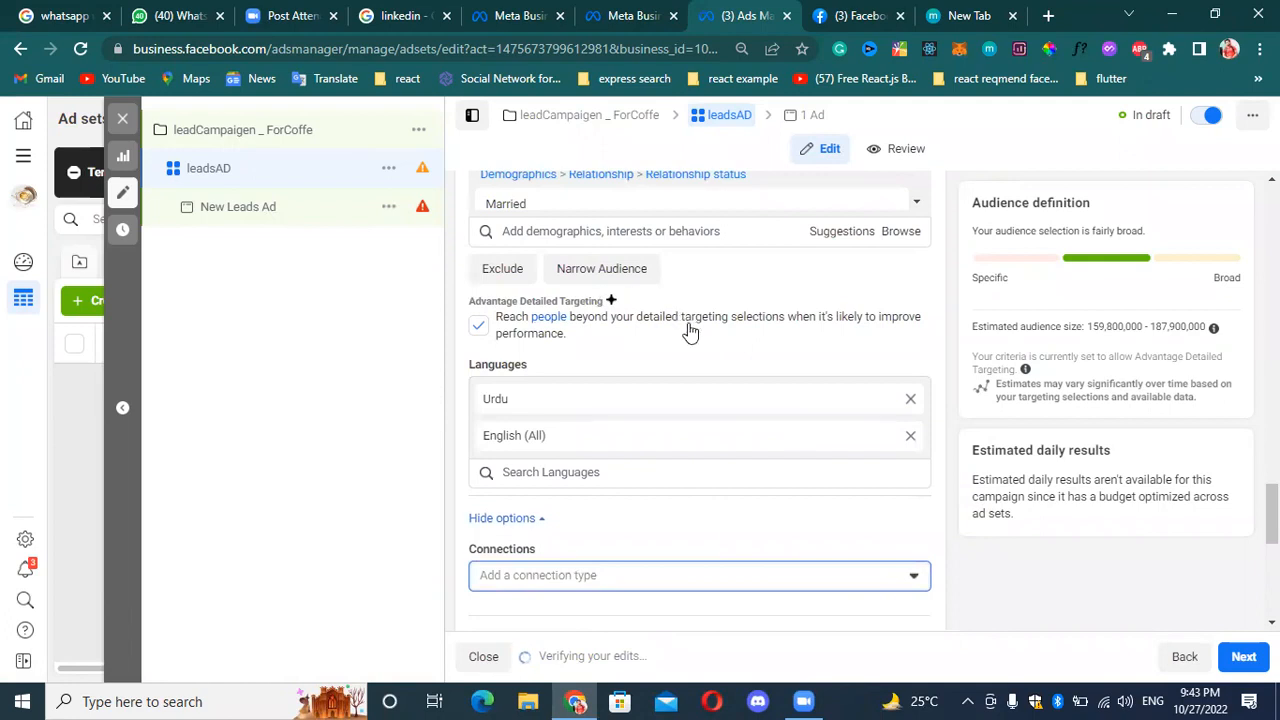
pyautogui.scroll(6, 690, 332)
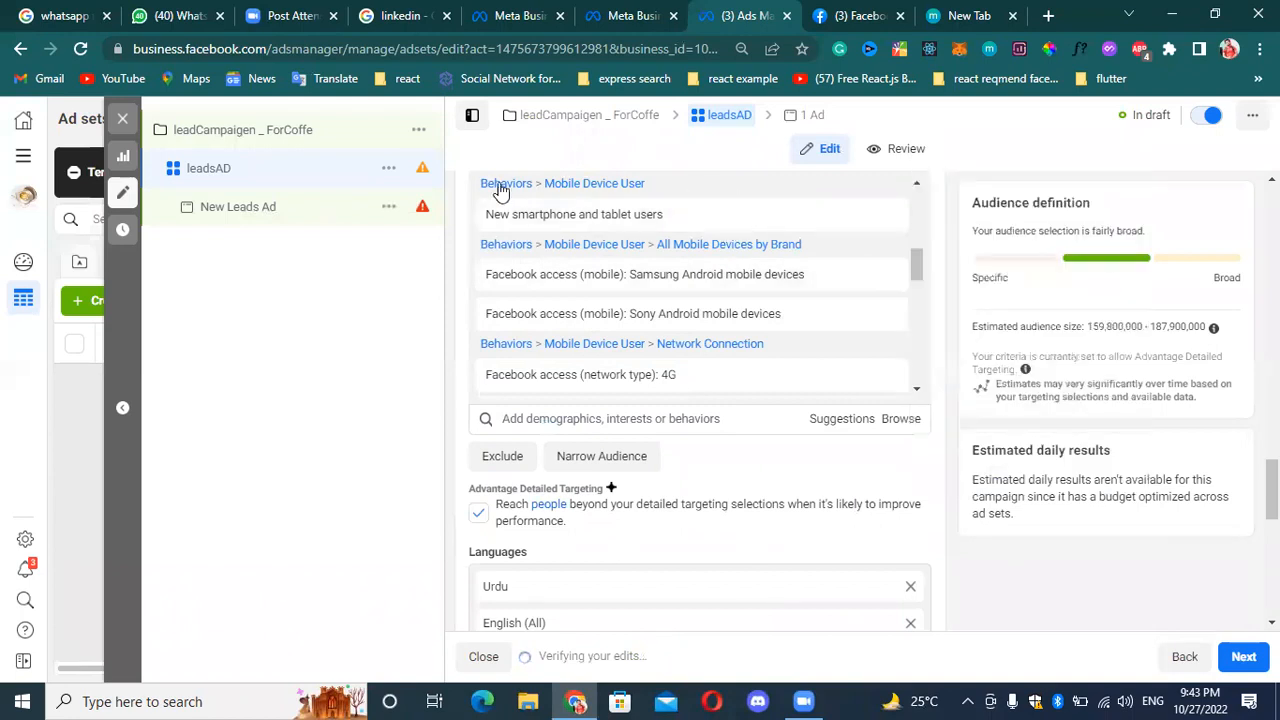
pyautogui.moveTo(670, 295)
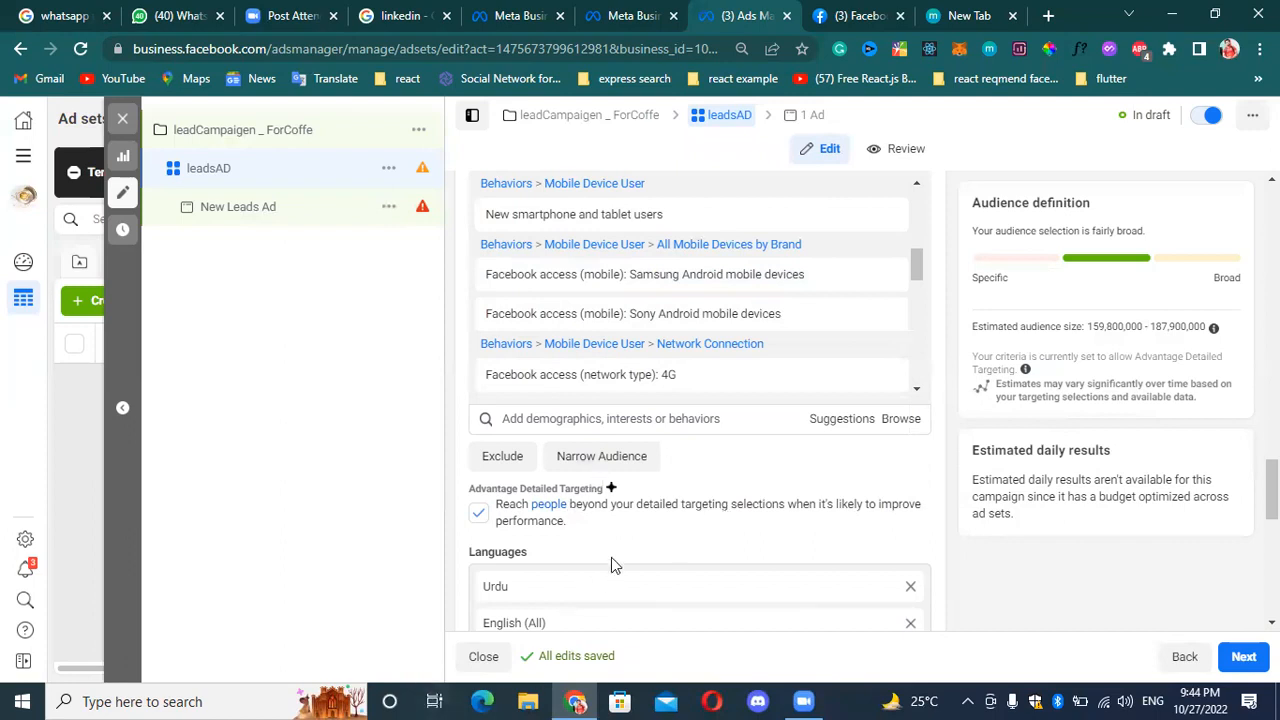
# Examine the connection types for Facebook Pages, apps and events in the audience's Connections setting, and try Advanced Combinations.
pyautogui.scroll(-3, 613, 565)
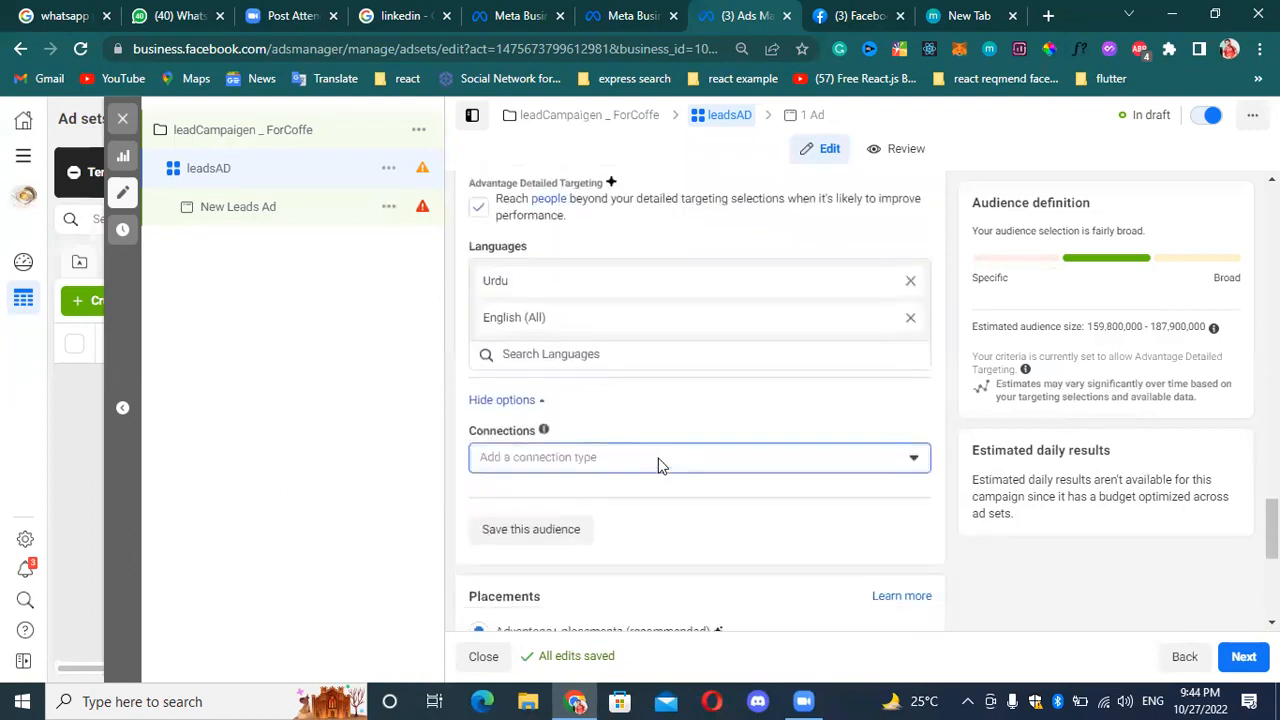
pyautogui.scroll(-1, 658, 465)
pyautogui.click(581, 388)
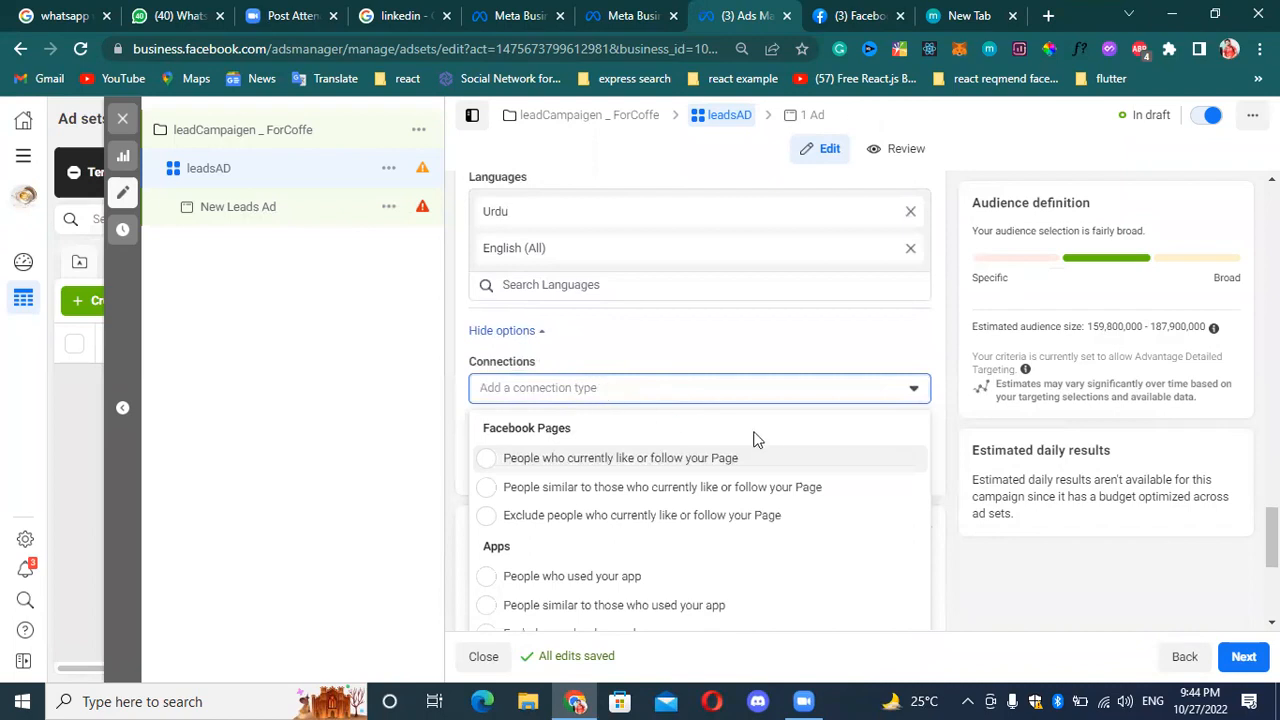
pyautogui.scroll(-2, 757, 441)
pyautogui.scroll(2, 752, 428)
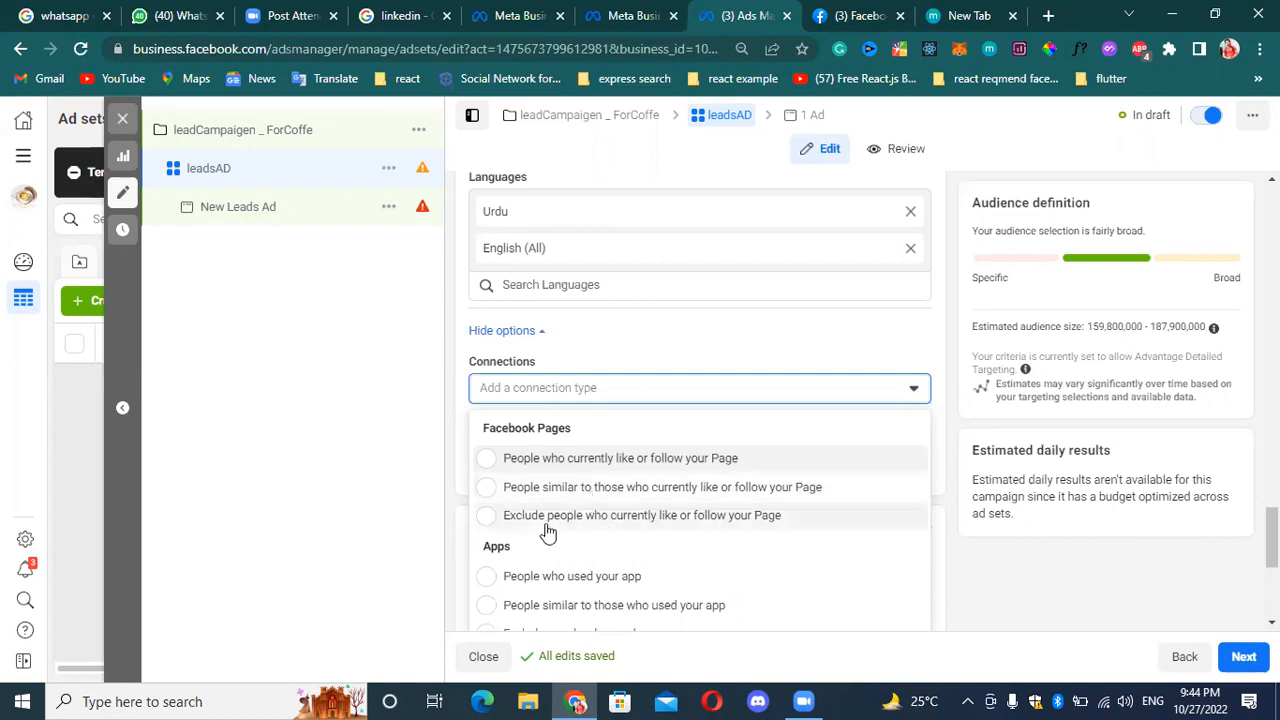
pyautogui.scroll(-1, 674, 470)
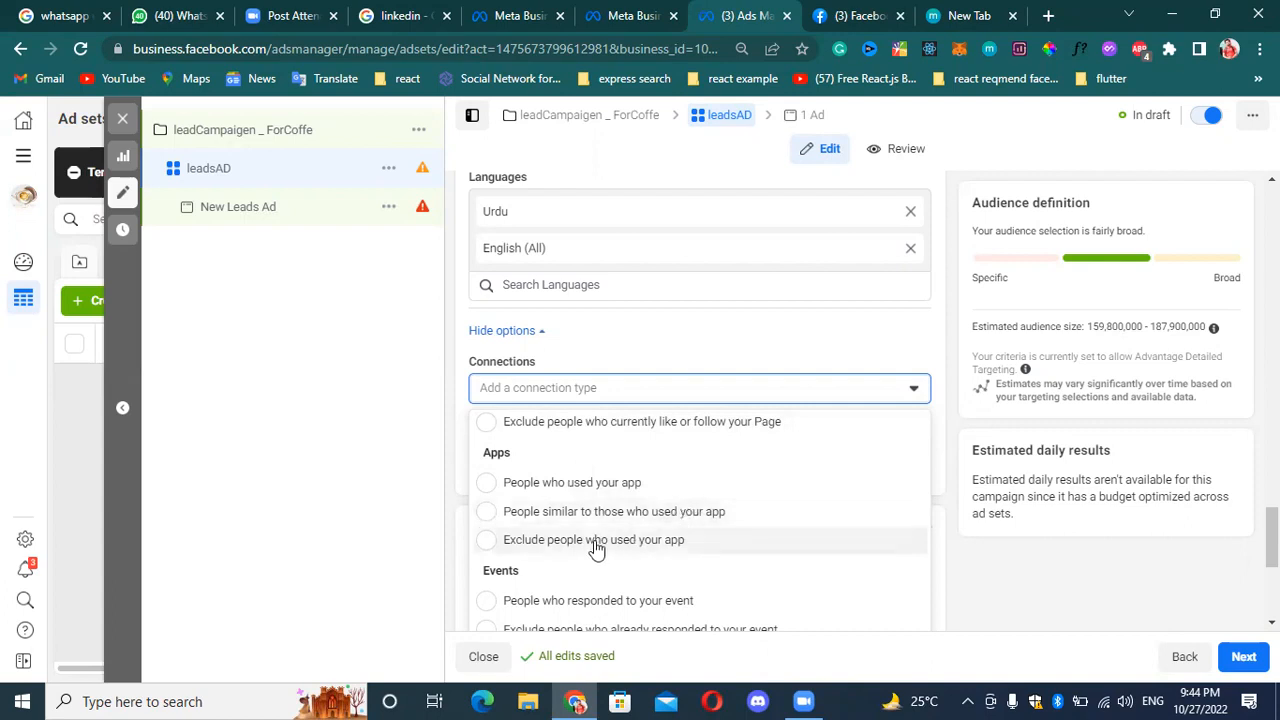
pyautogui.scroll(-1, 600, 545)
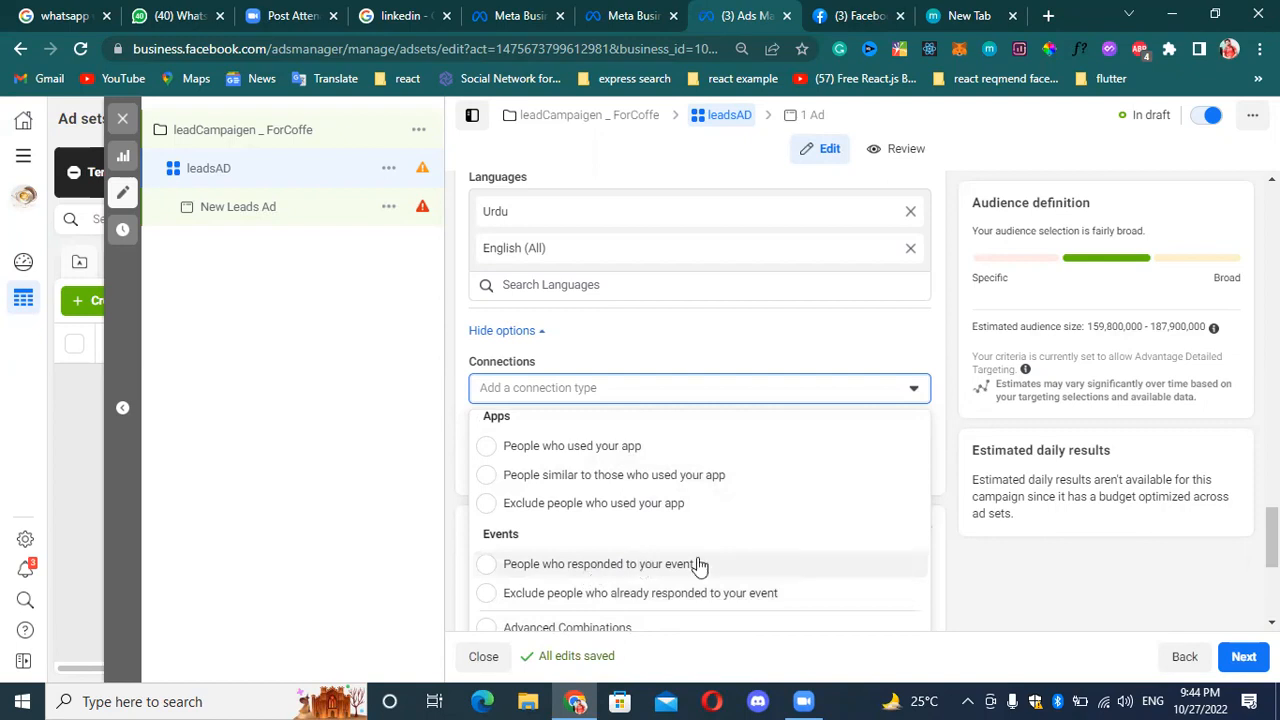
pyautogui.scroll(-2, 600, 450)
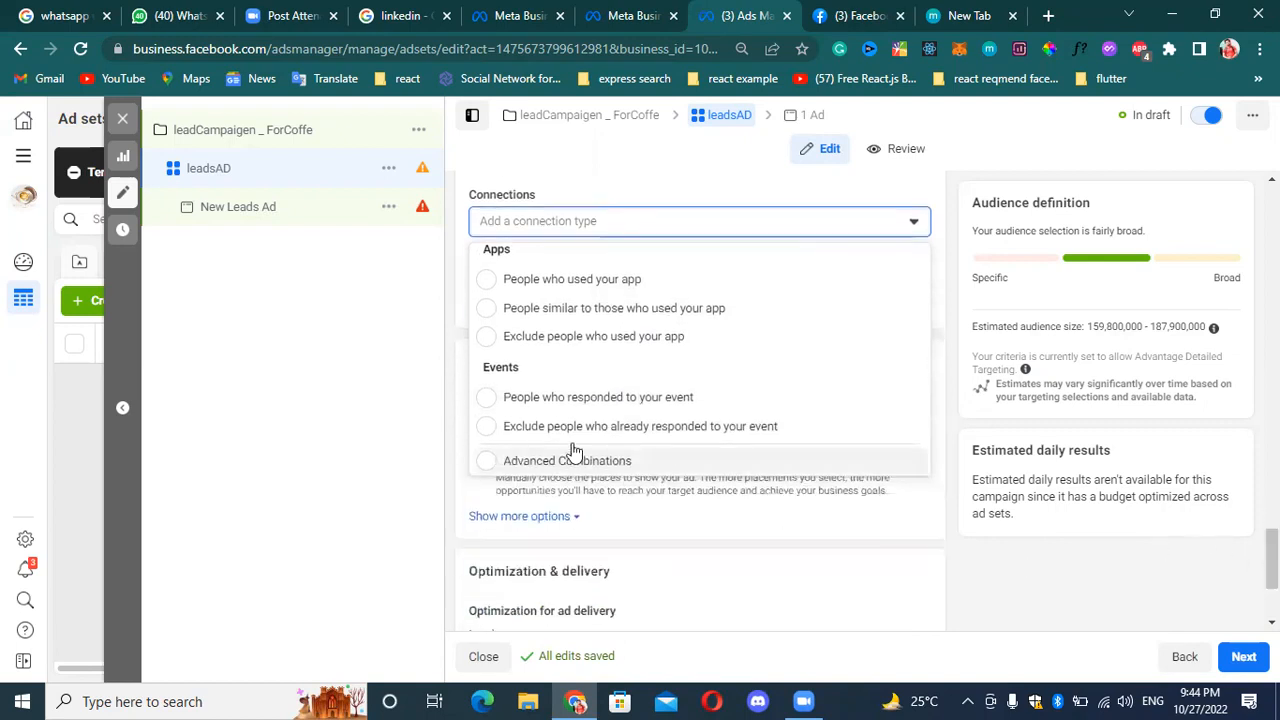
pyautogui.scroll(2, 620, 370)
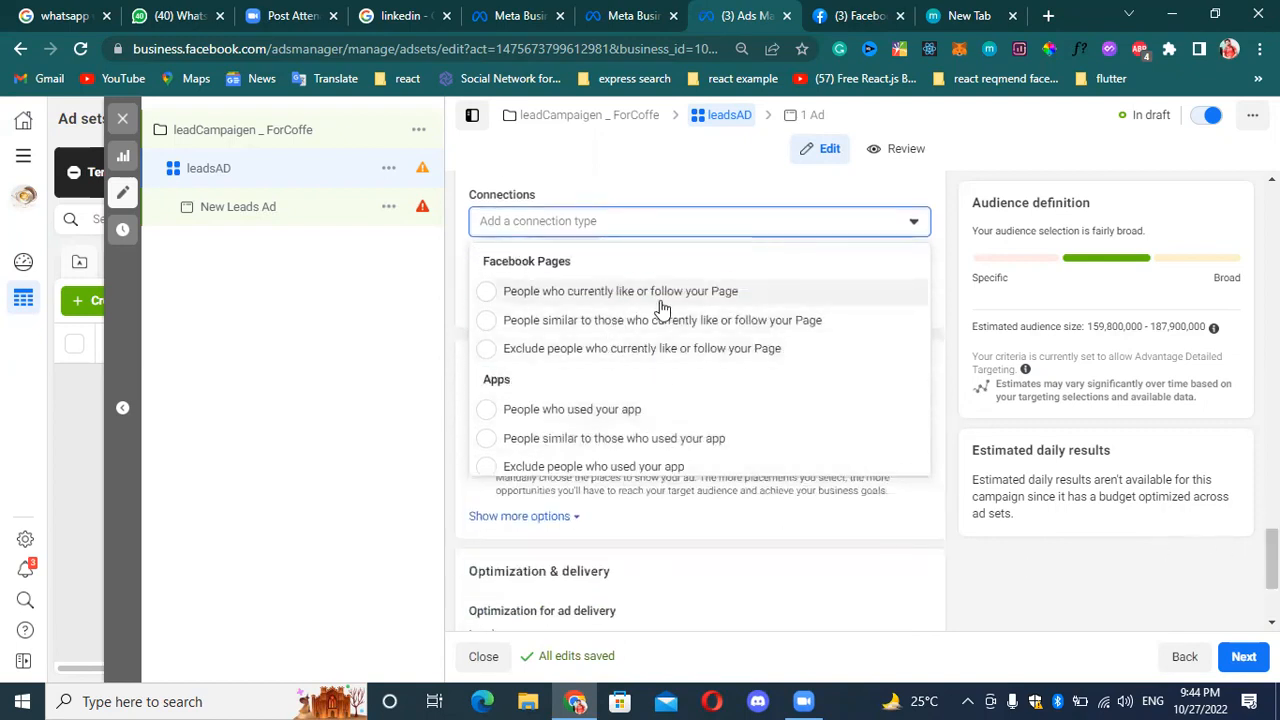
pyautogui.scroll(-3, 665, 312)
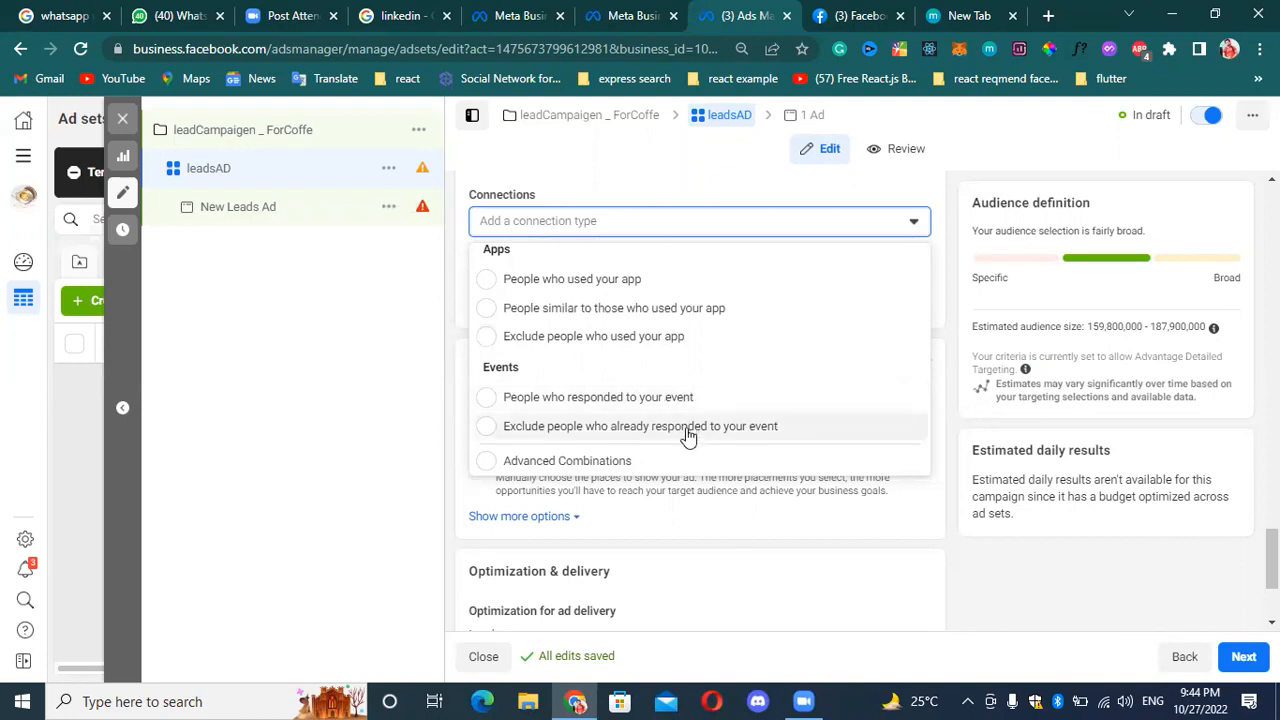
pyautogui.click(494, 462)
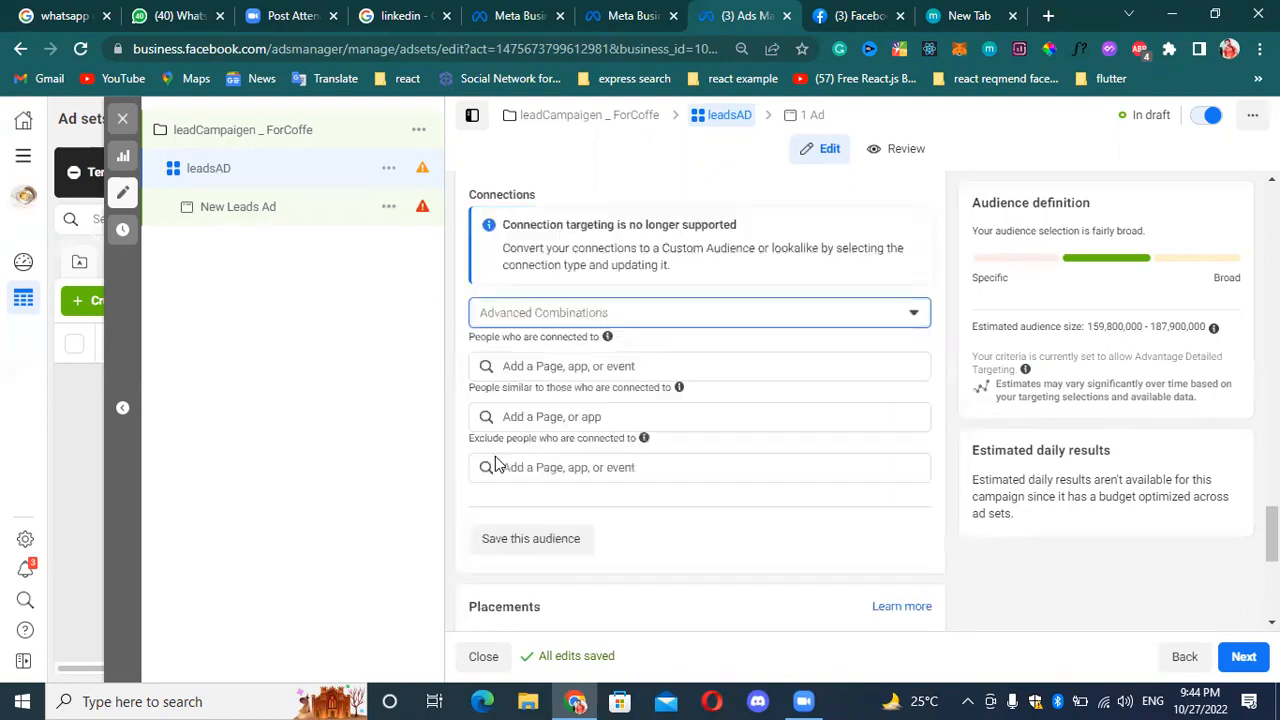
# Set the connection to people who currently like or follow your Page, and add the Master Burger & Shawarma Point Page.
pyautogui.click(810, 320)
pyautogui.click(588, 382)
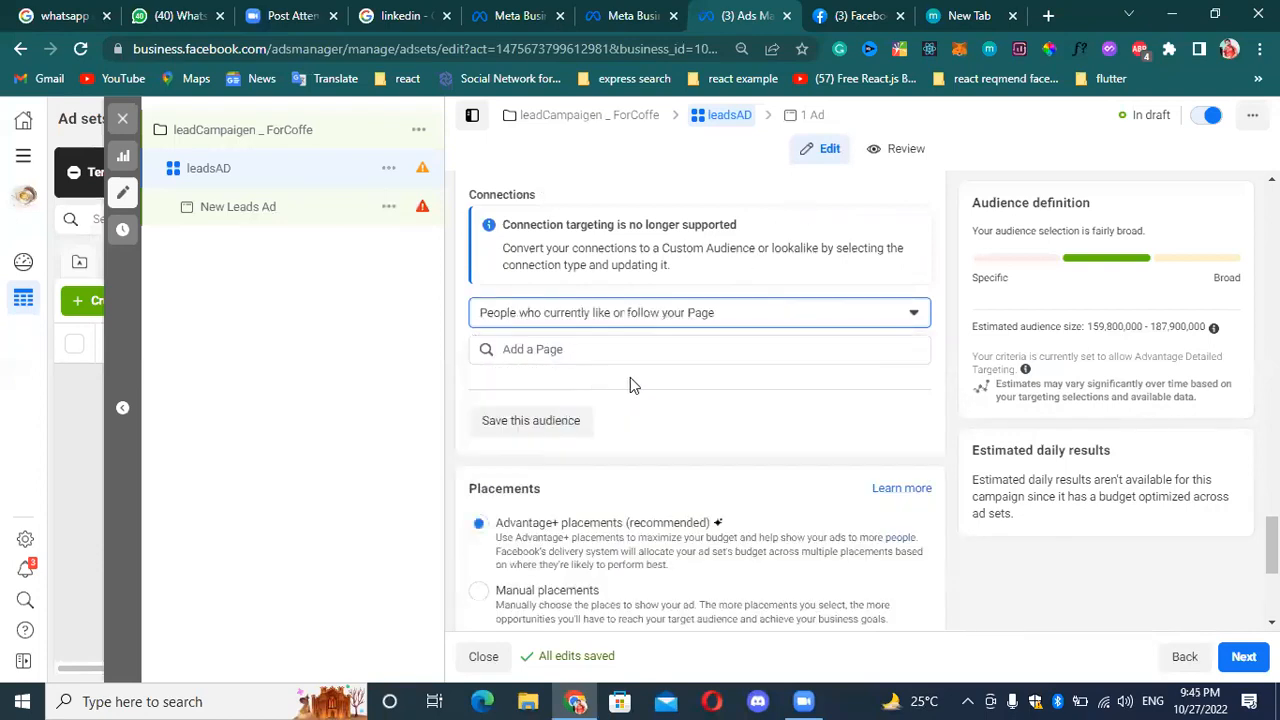
pyautogui.click(709, 349)
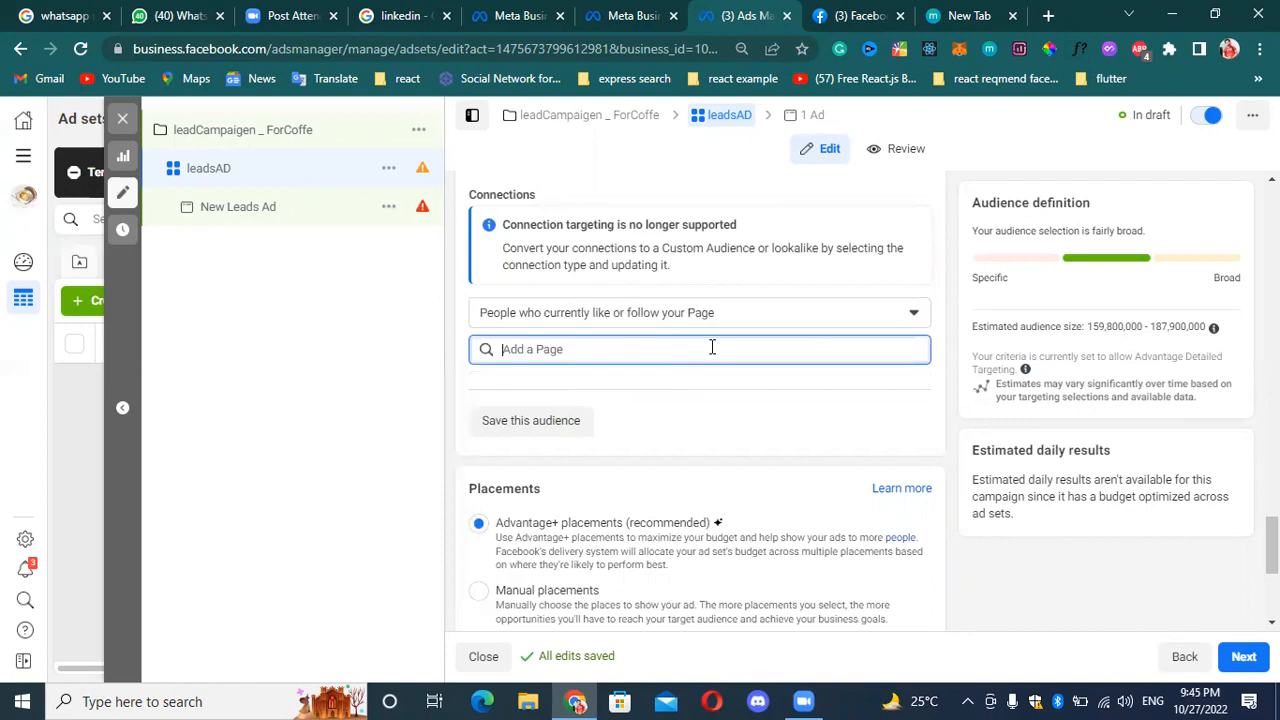
pyautogui.write('p')
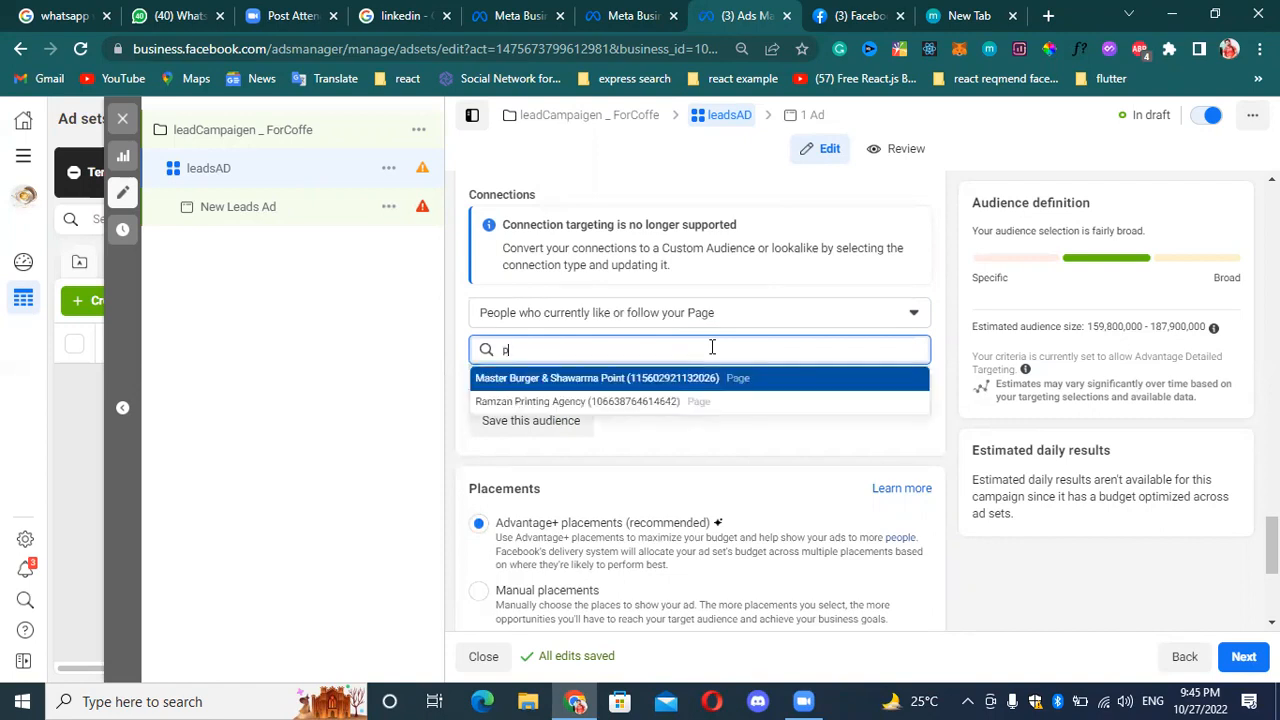
pyautogui.press('BackSpace')
pyautogui.write('mas')
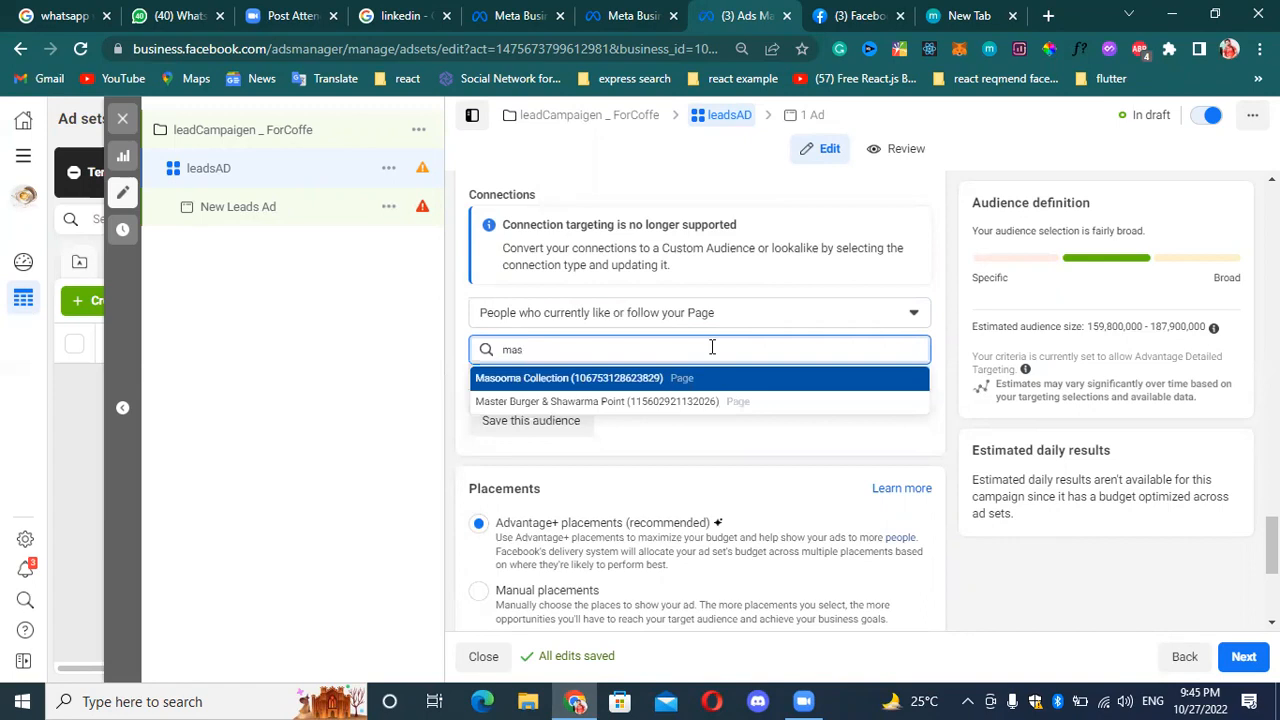
pyautogui.press('Down')
pyautogui.press('Return')
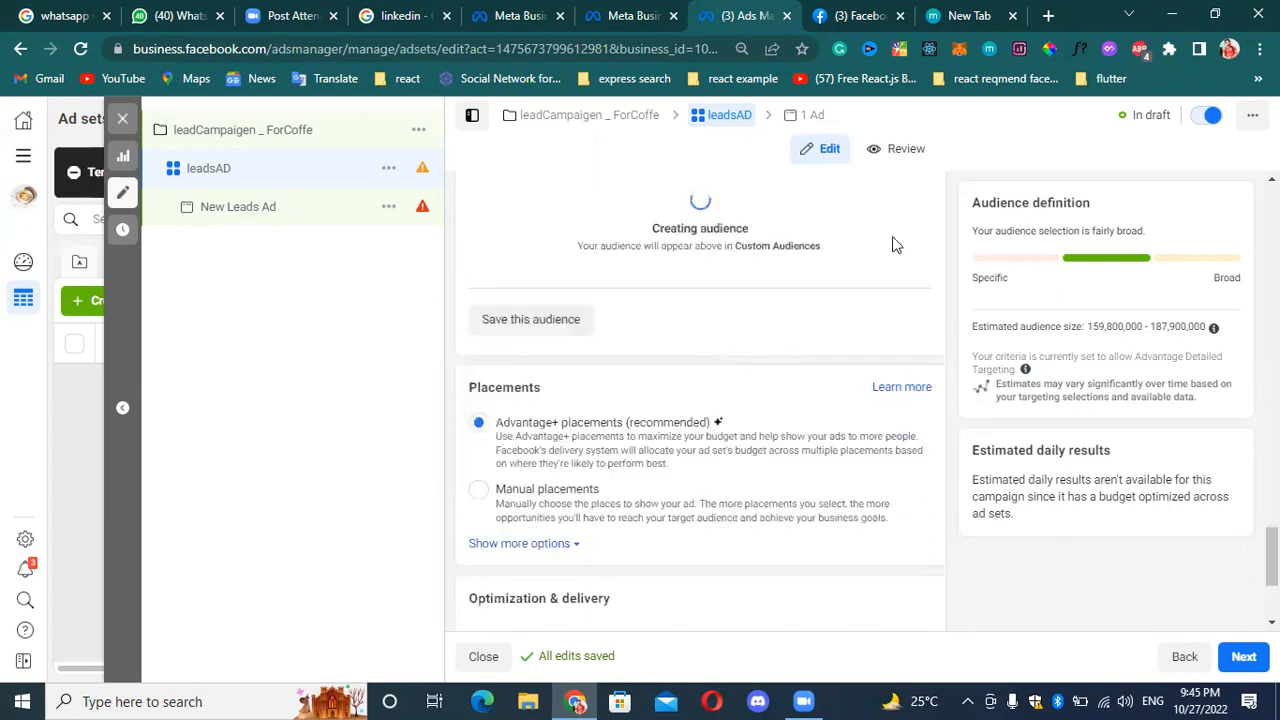
# Try to add a connection for people similar to those who currently like or follow the tepsmarketing Page.
pyautogui.scroll(2, 690, 330)
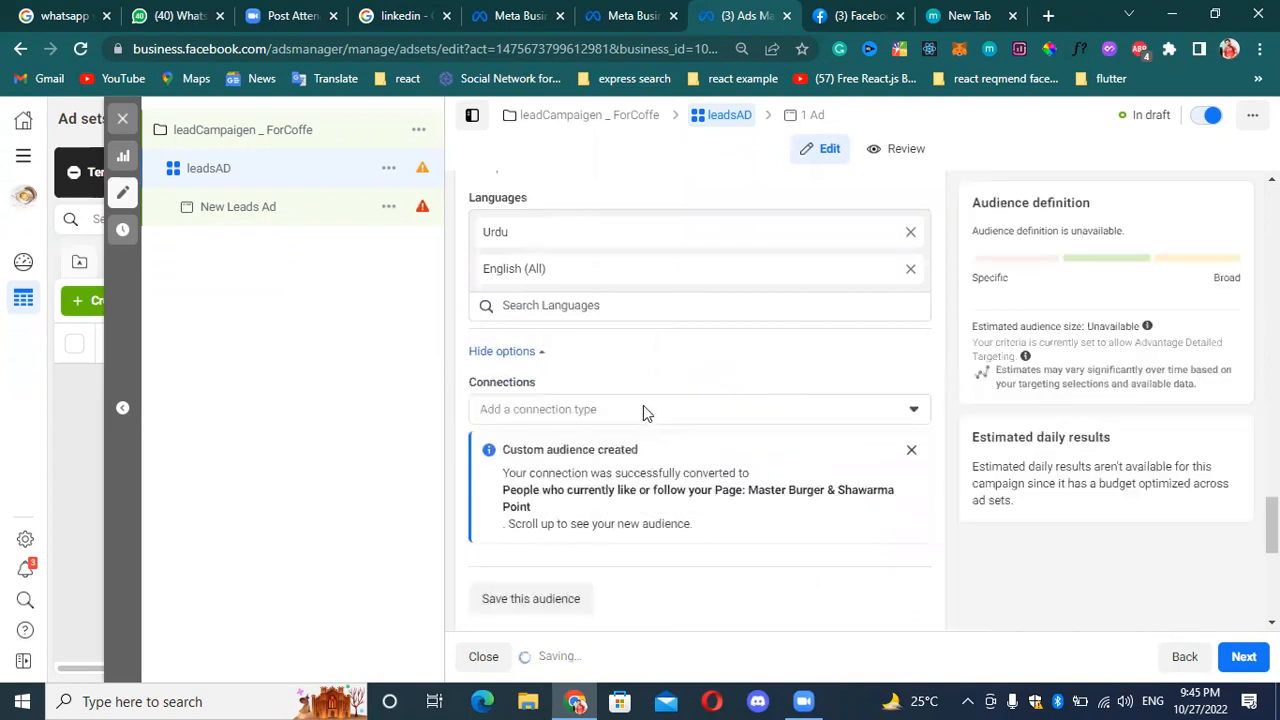
pyautogui.click(622, 409)
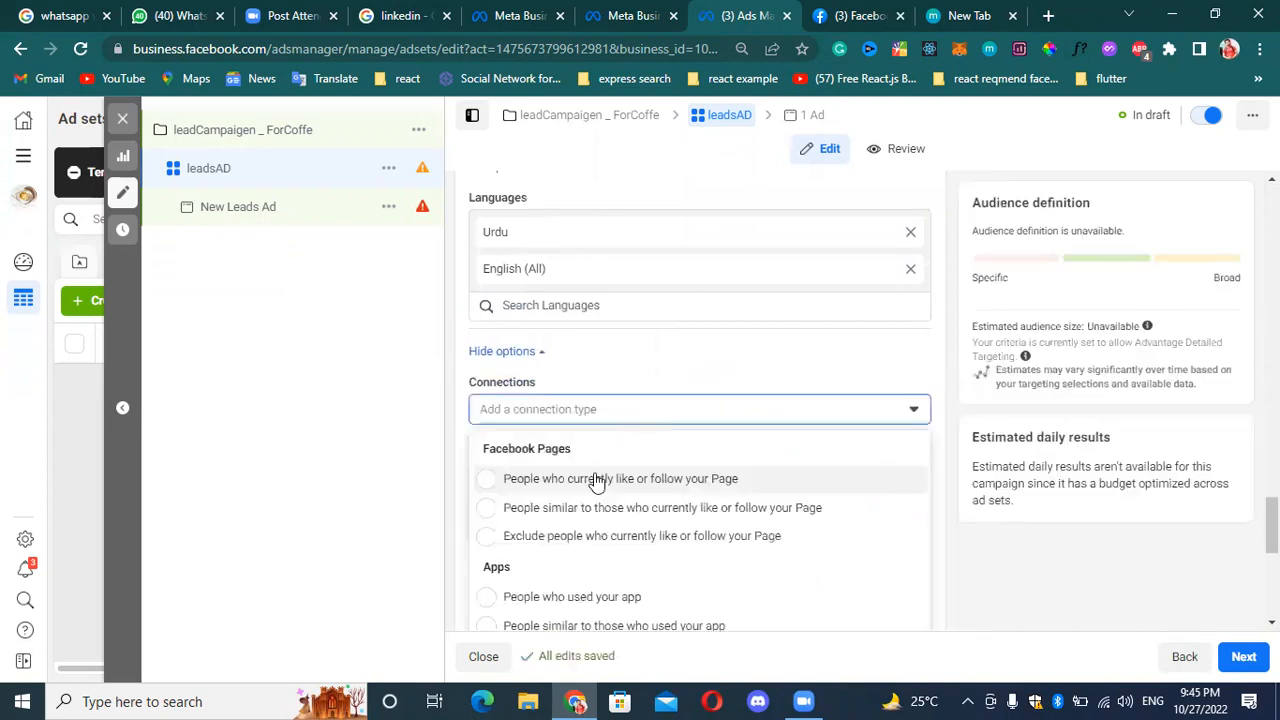
pyautogui.scroll(-1, 580, 515)
pyautogui.scroll(3, 543, 525)
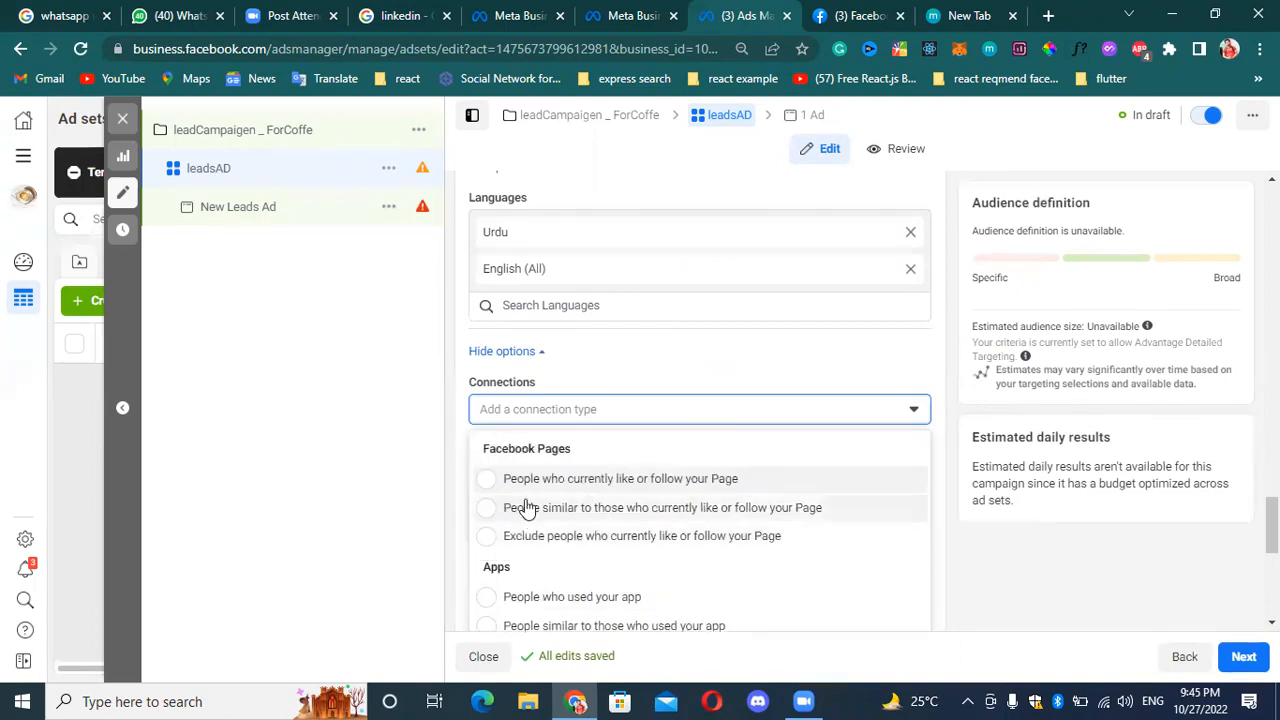
pyautogui.click(535, 508)
pyautogui.click(606, 505)
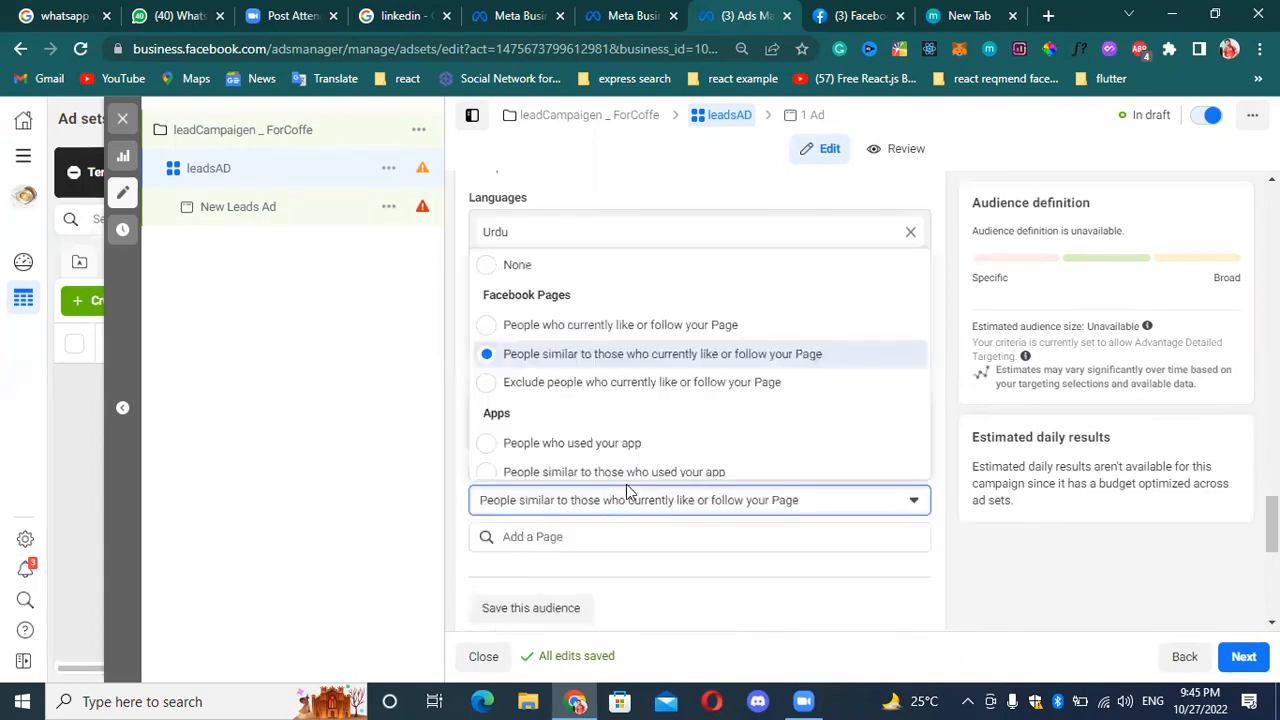
pyautogui.click(620, 506)
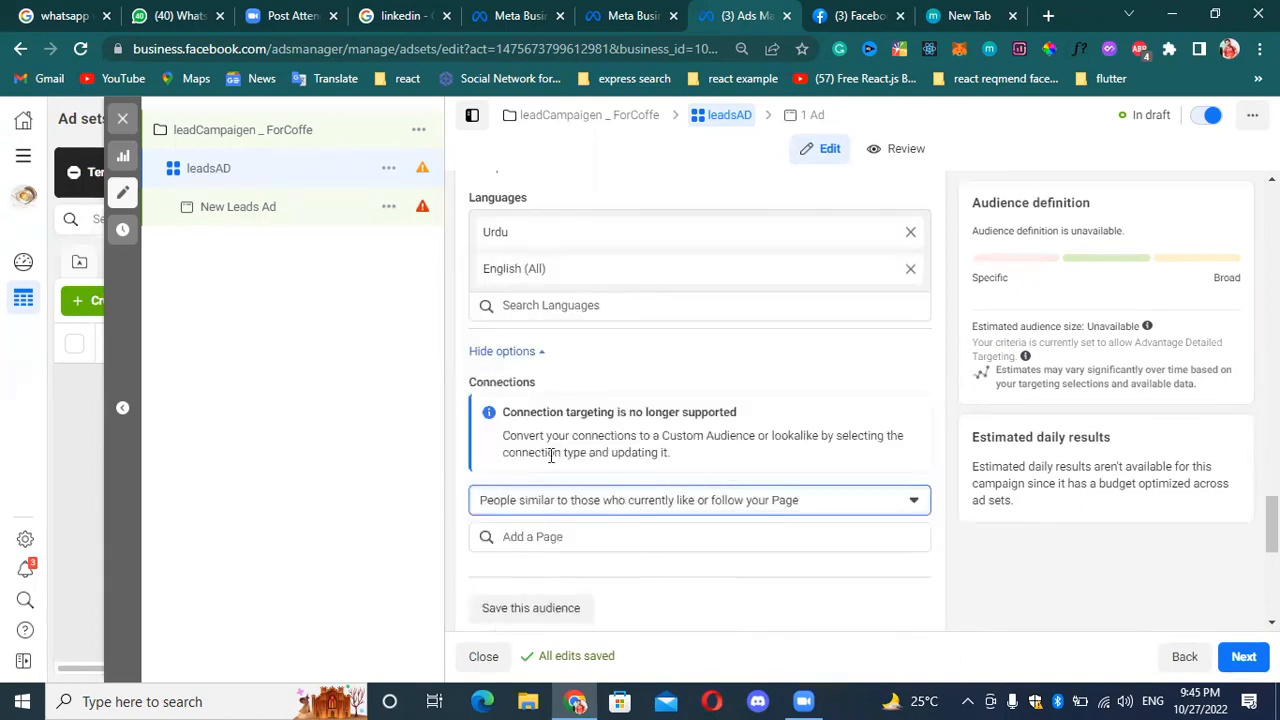
pyautogui.click(678, 545)
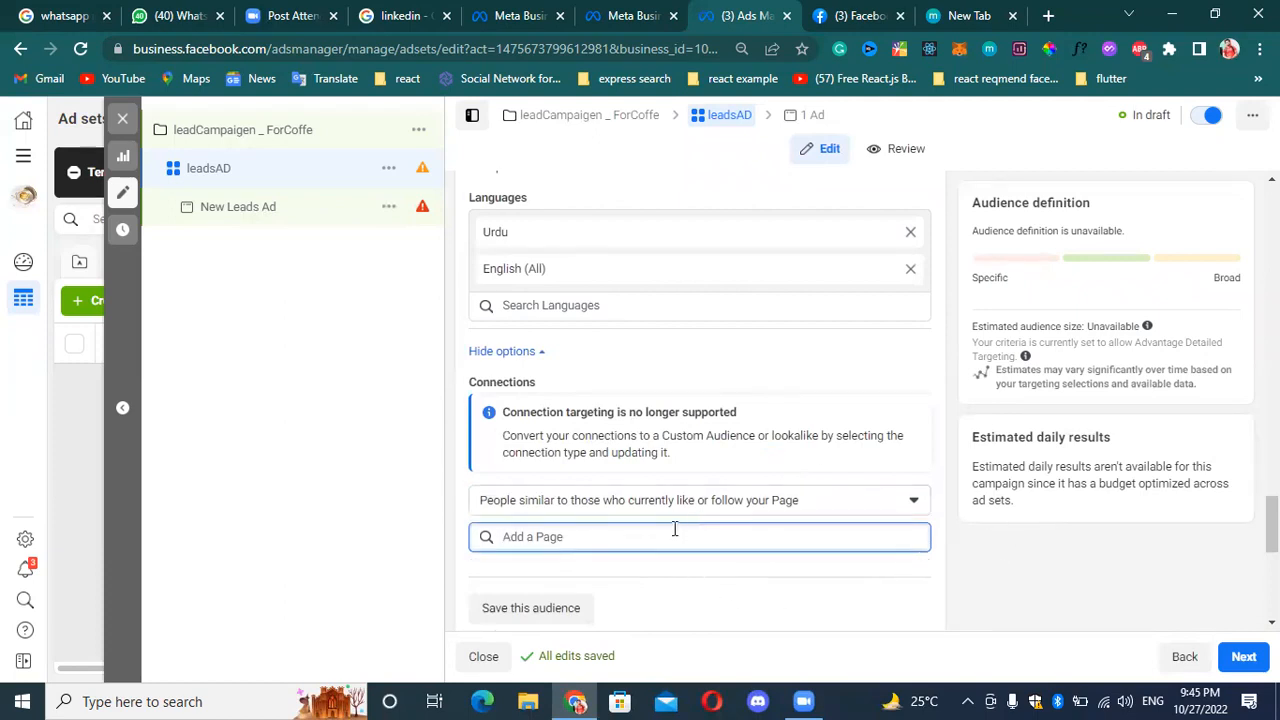
pyautogui.write('p')
pyautogui.press('BackSpace')
pyautogui.write('te')
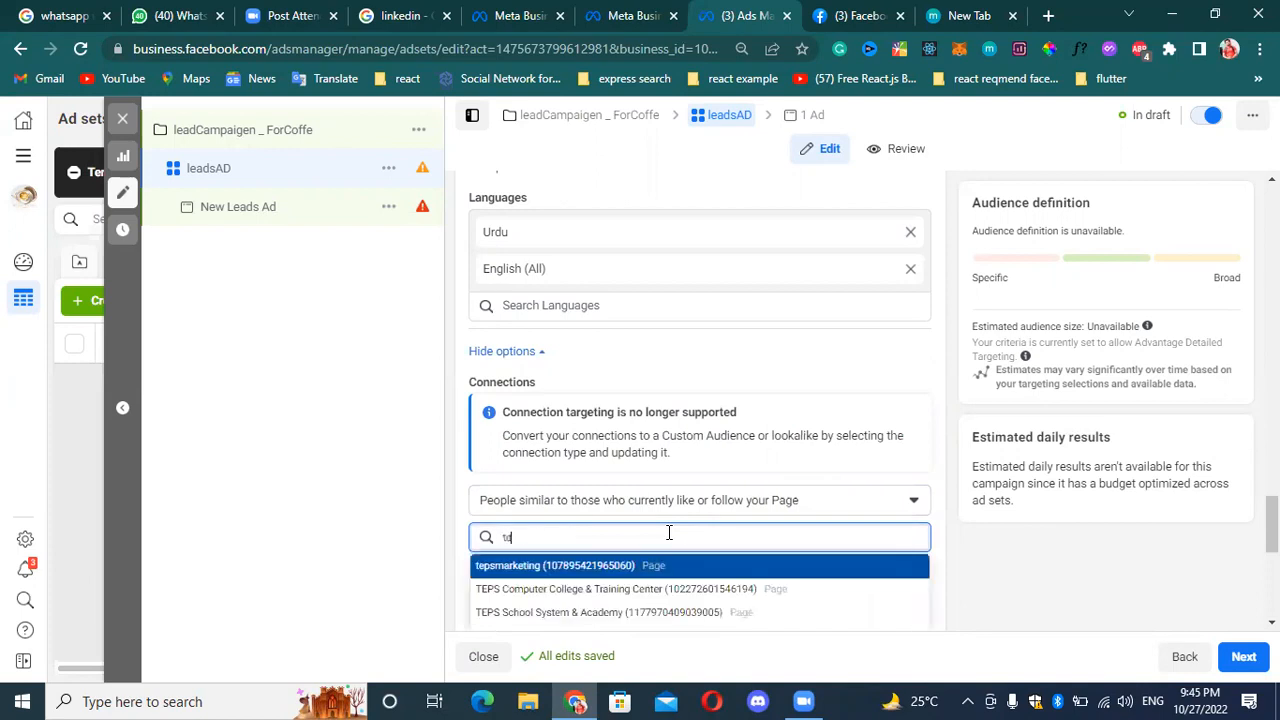
pyautogui.press('Return')
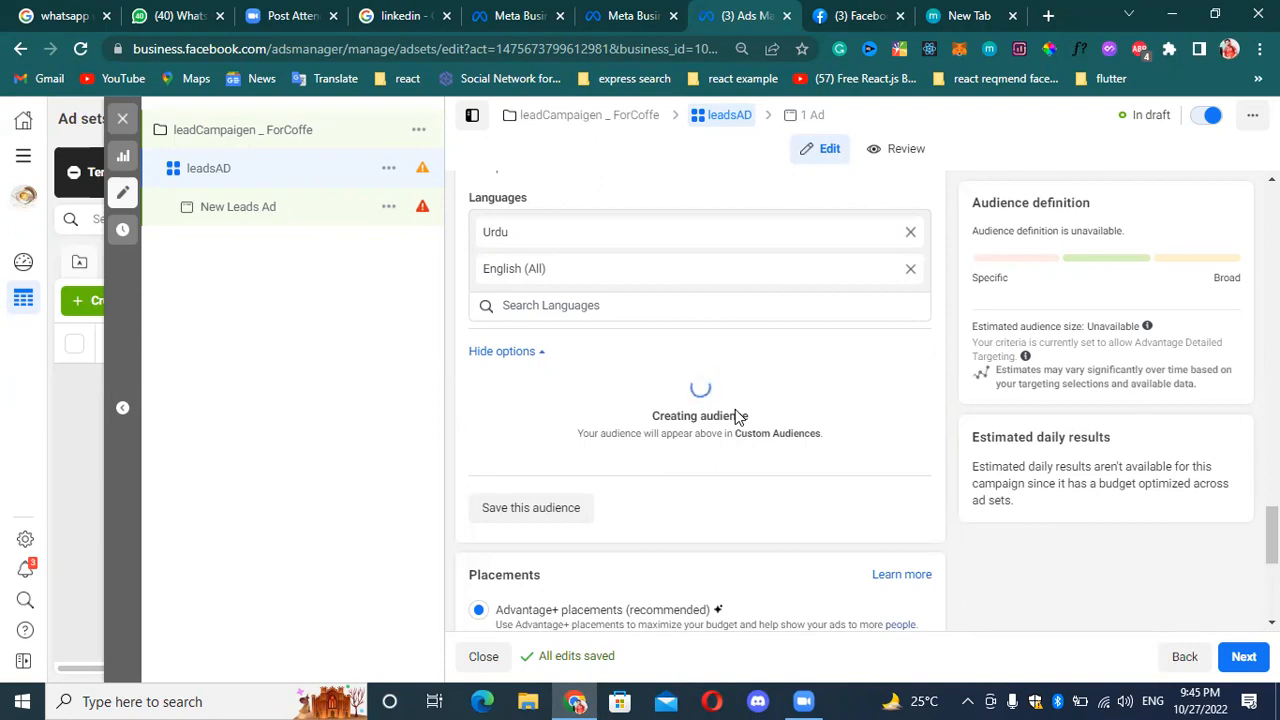
# Edit the optimization for ad delivery, switching it to Conversion leads and back to Leads.
pyautogui.scroll(-1, 558, 512)
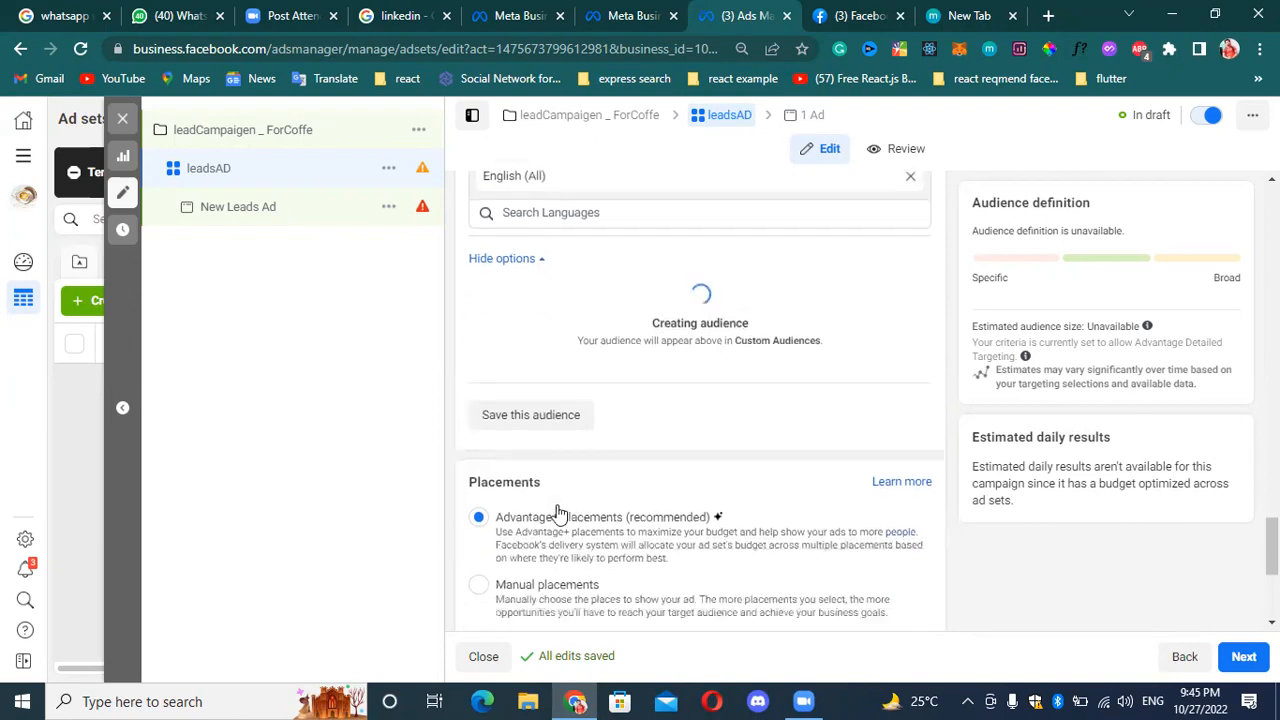
pyautogui.scroll(-2, 558, 512)
pyautogui.scroll(-1, 594, 417)
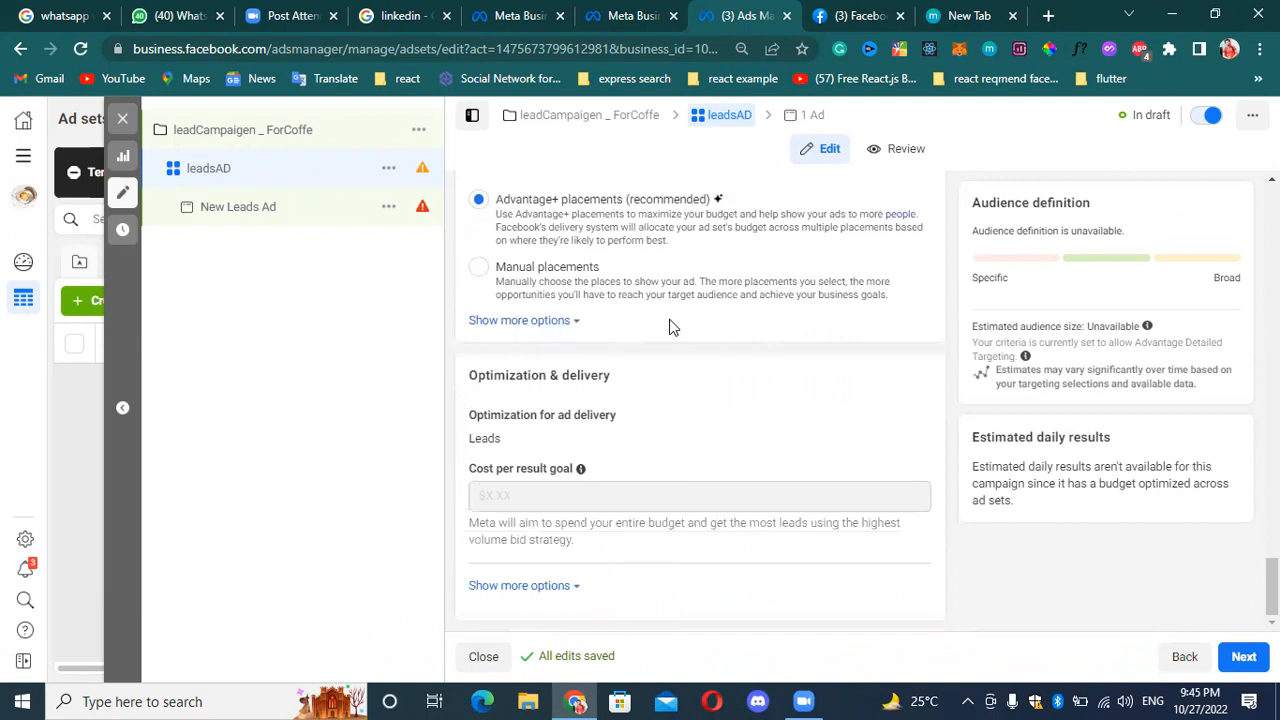
pyautogui.scroll(3, 690, 338)
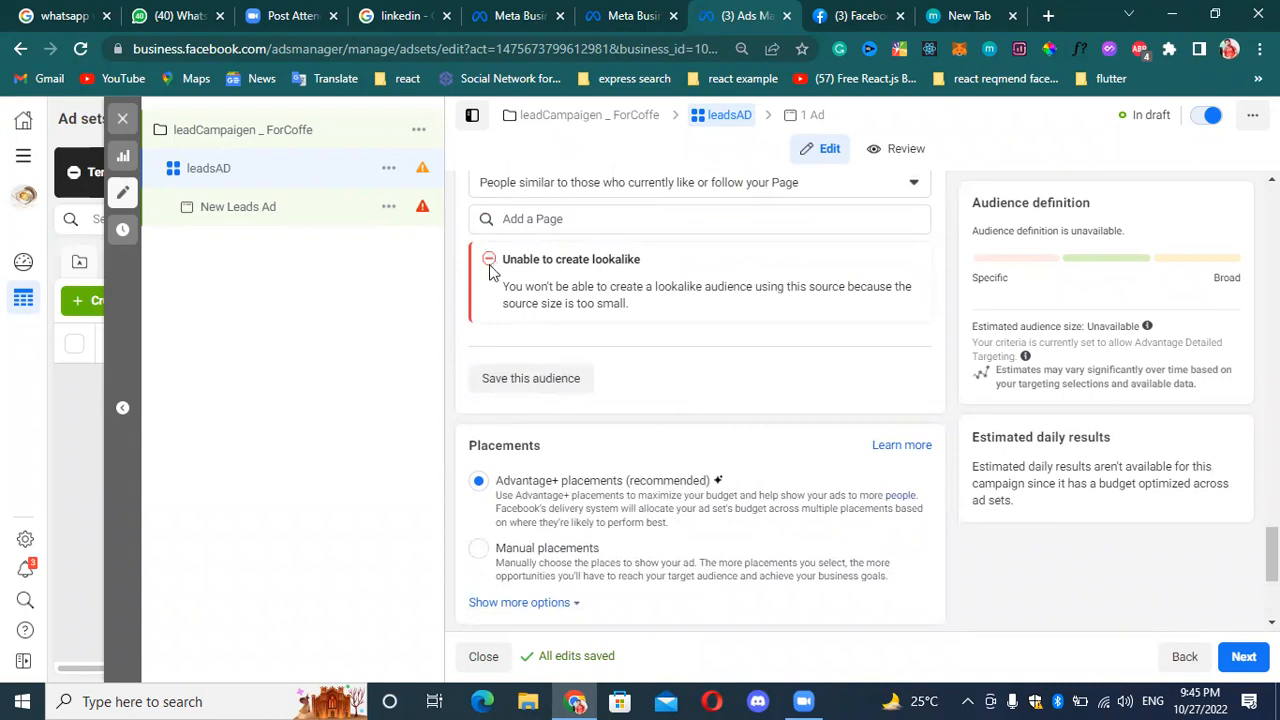
pyautogui.scroll(-3, 554, 310)
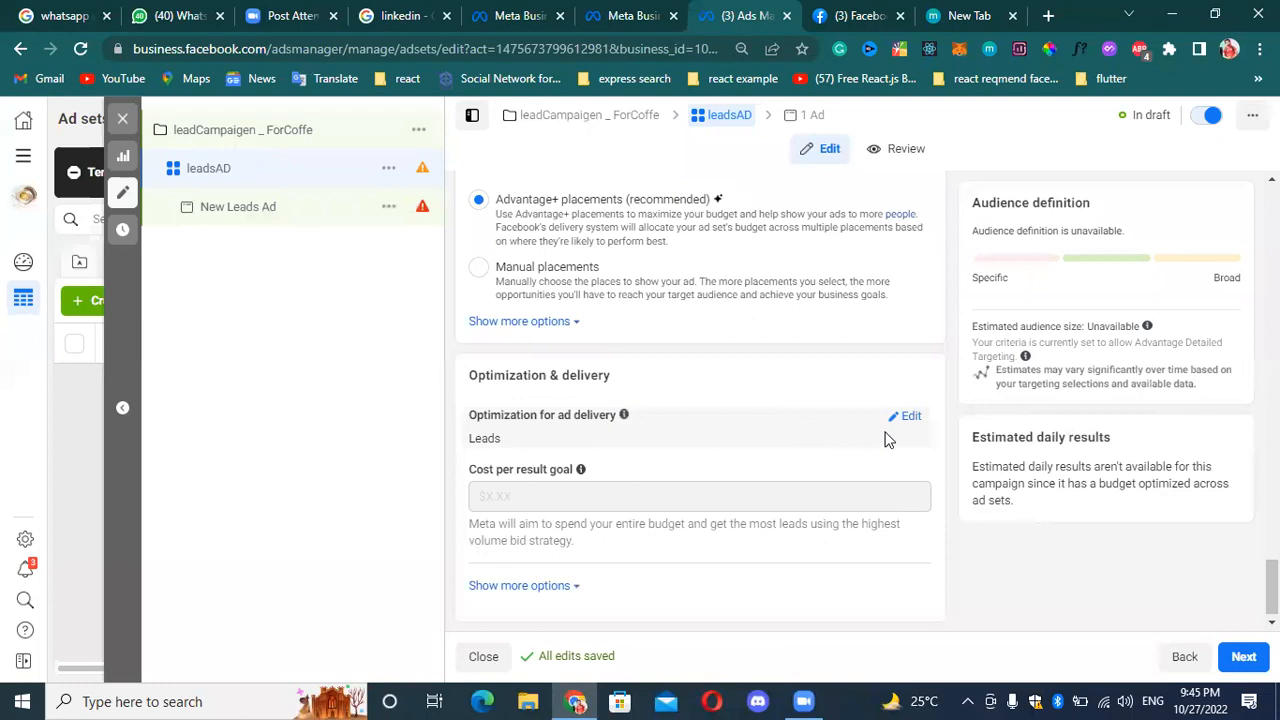
pyautogui.click(911, 418)
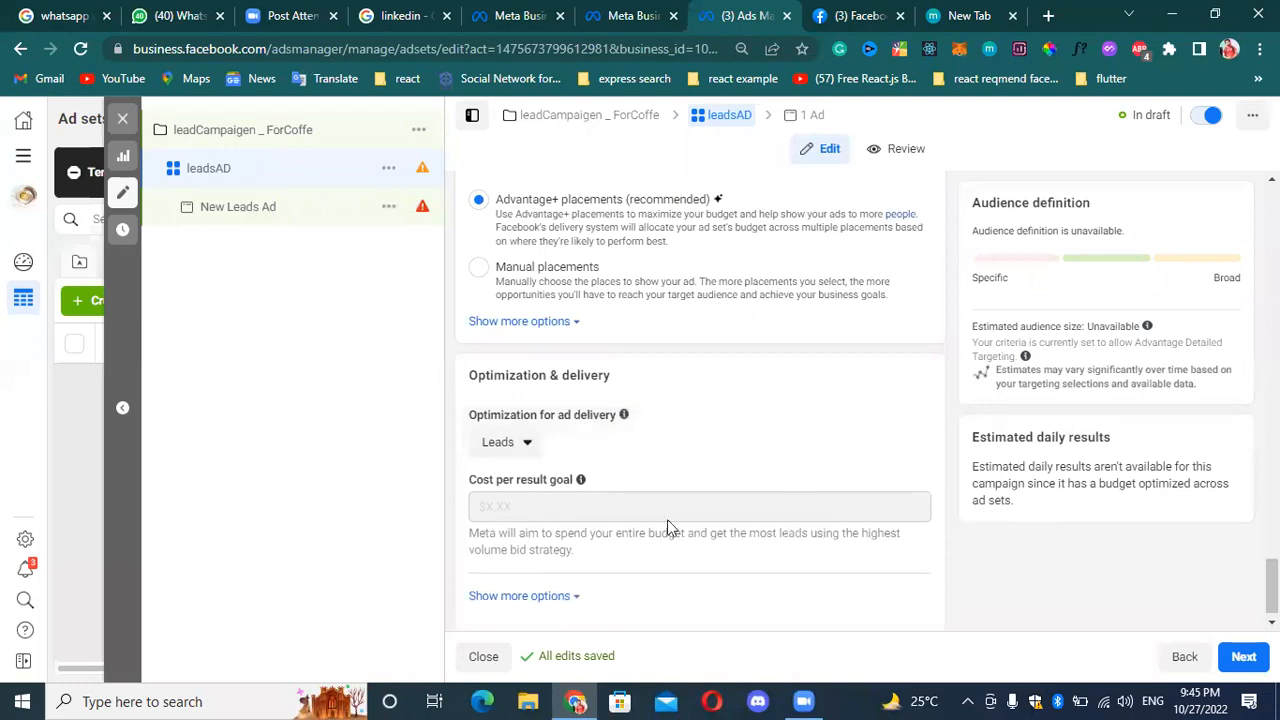
pyautogui.click(520, 446)
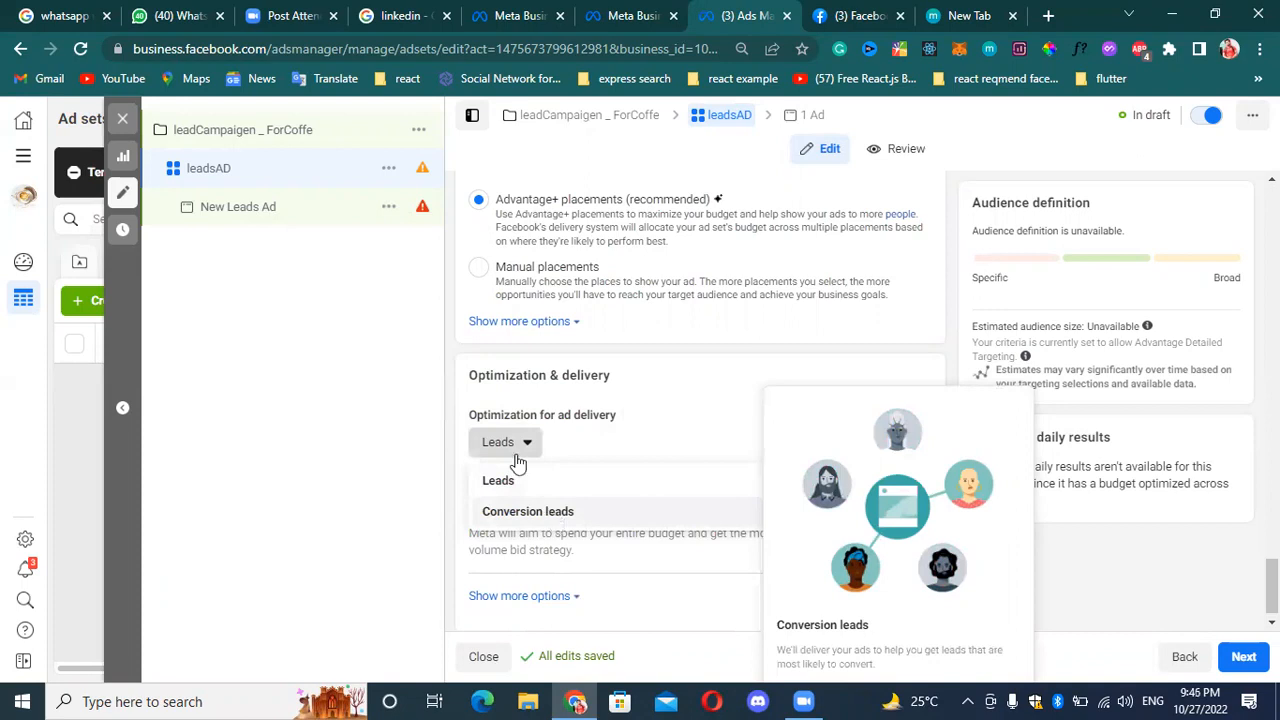
pyautogui.click(540, 512)
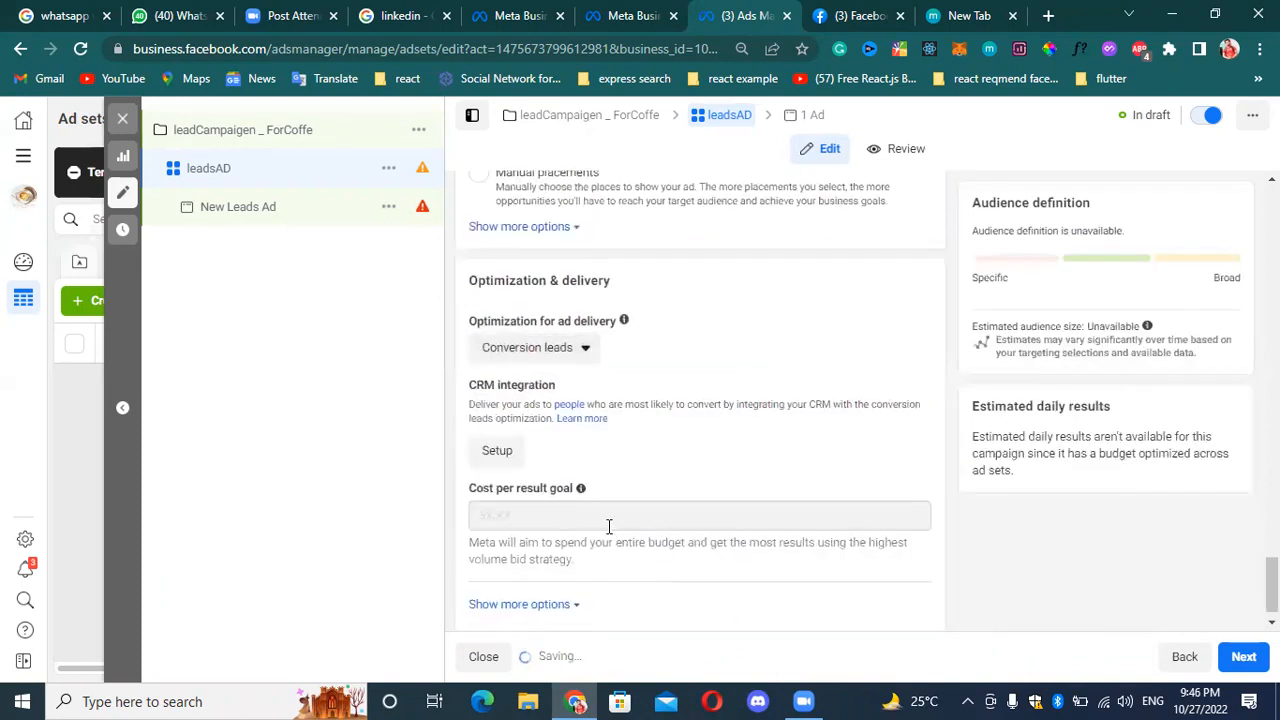
pyautogui.click(572, 334)
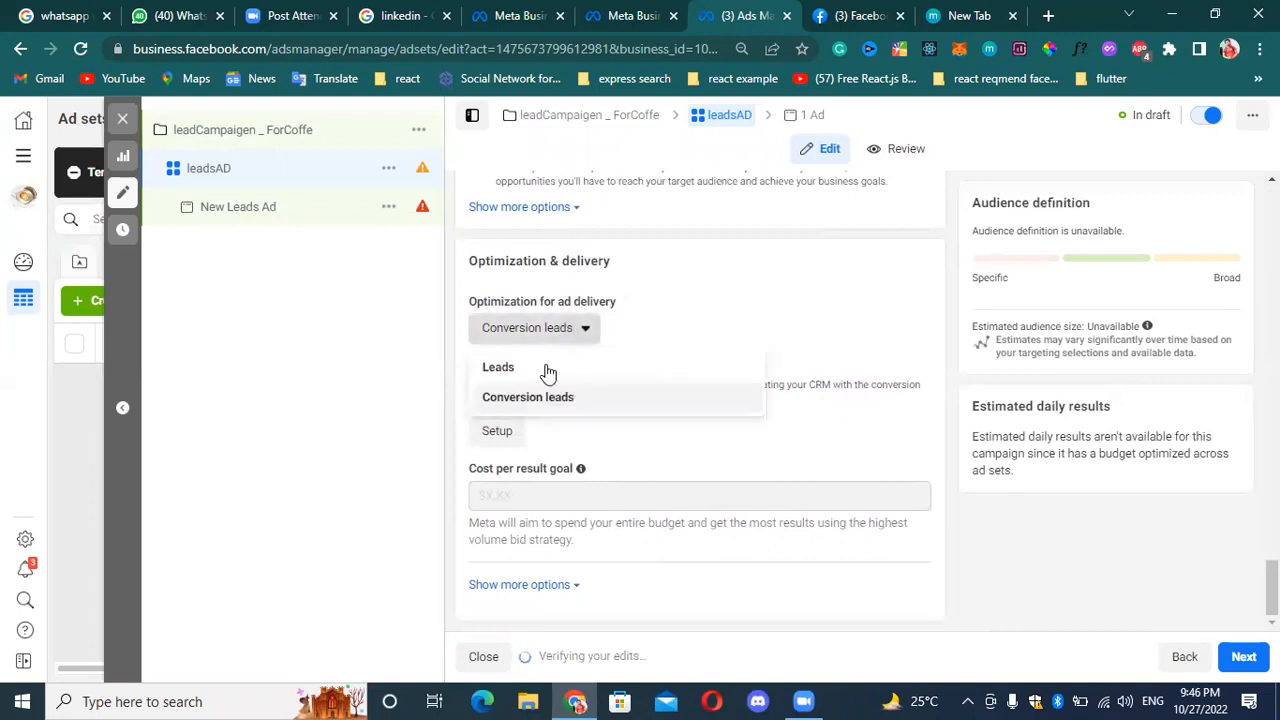
pyautogui.click(512, 368)
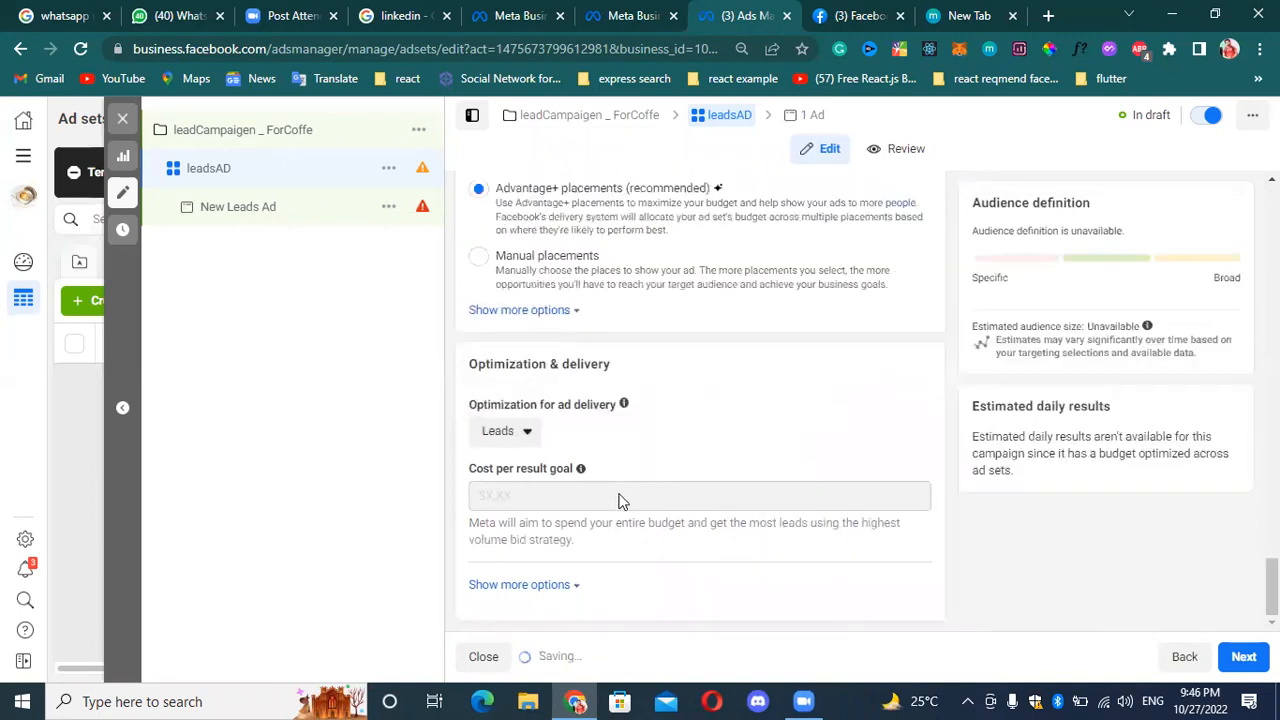
# Show the additional optimization and delivery options, review the detailed targeting, and continue to the New Leads Ad settings.
pyautogui.click(560, 586)
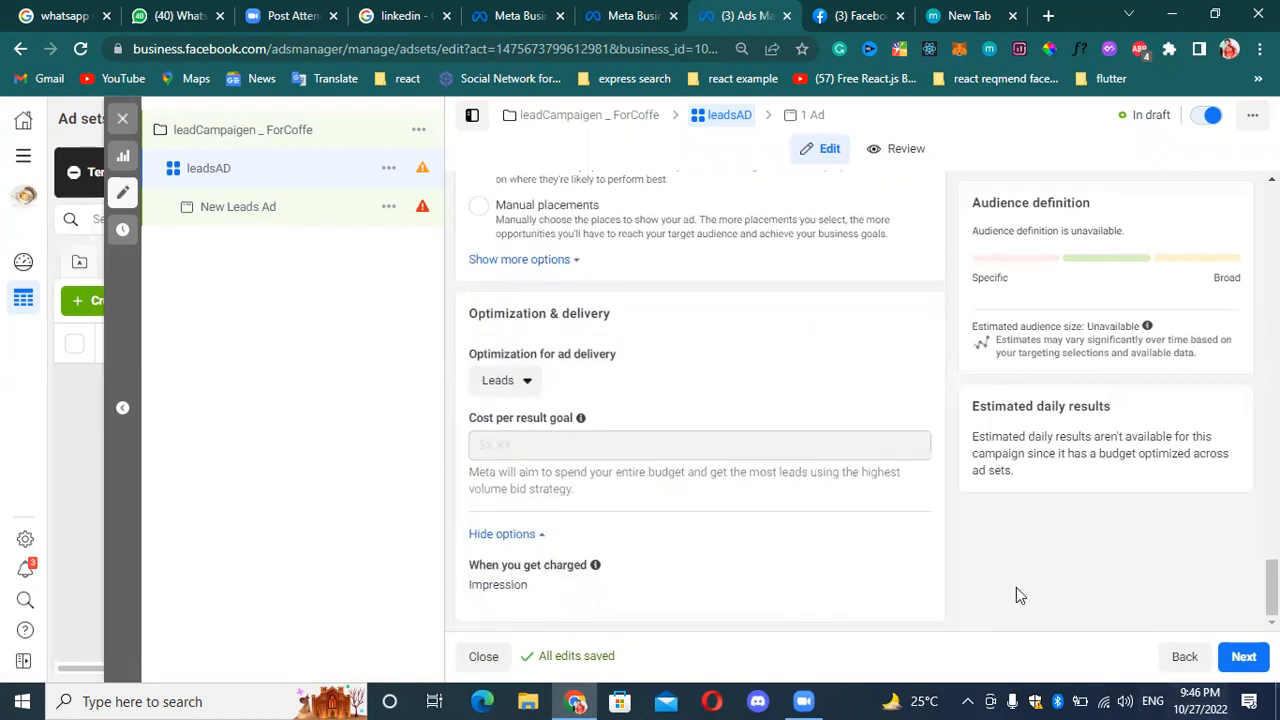
pyautogui.scroll(10, 700, 320)
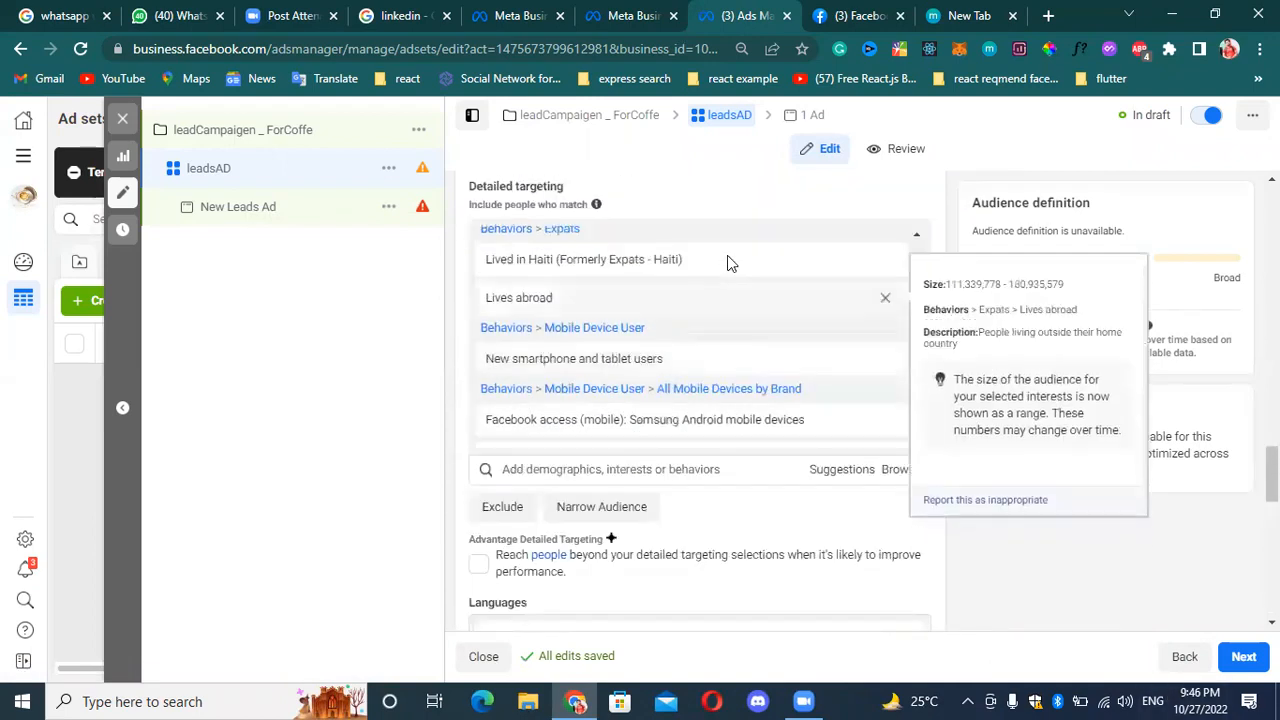
pyautogui.scroll(2, 735, 257)
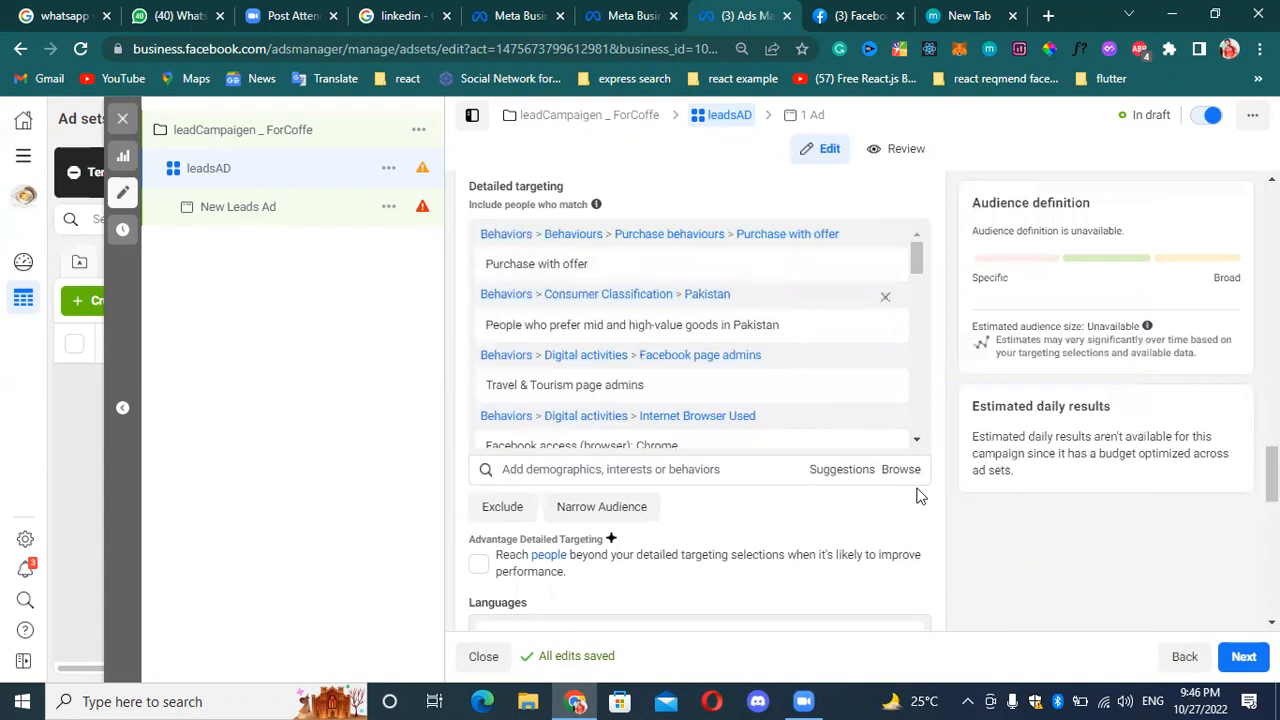
pyautogui.click(1235, 657)
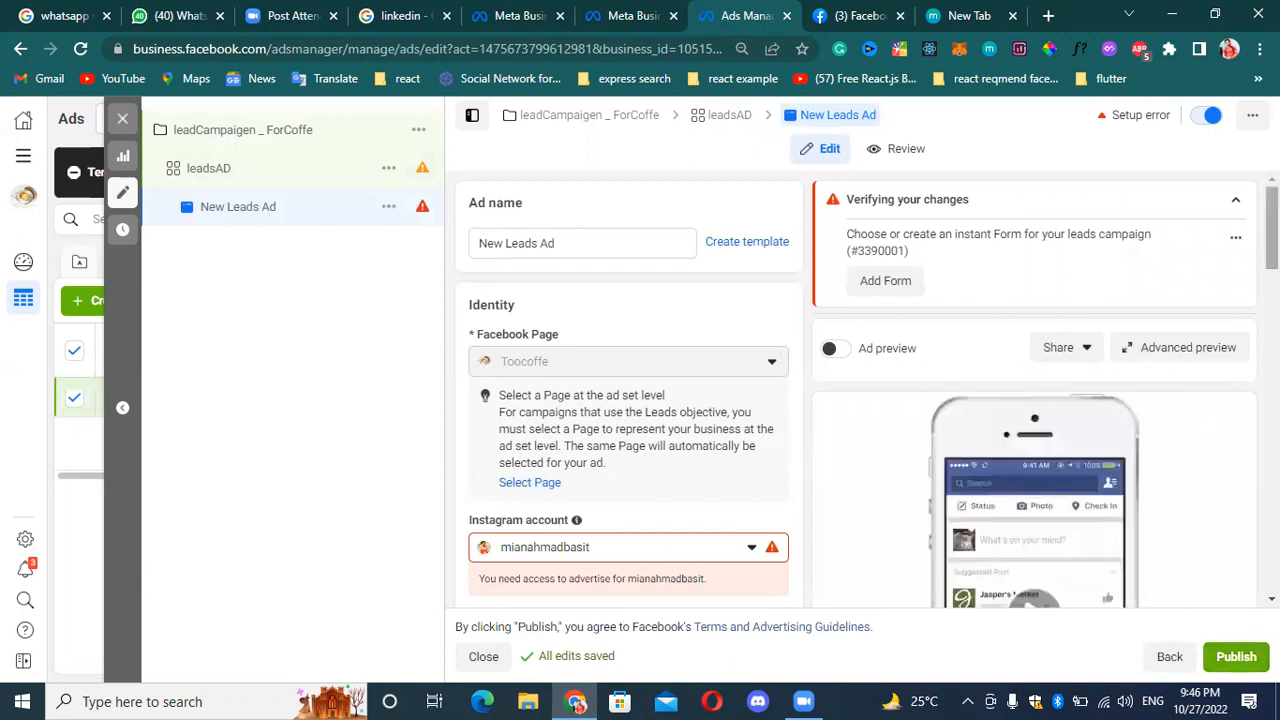
# Examine the New Leads Ad's identity, Instagram account, branded content and ad setup settings.
pyautogui.scroll(-4, 1128, 523)
pyautogui.scroll(1, 1128, 523)
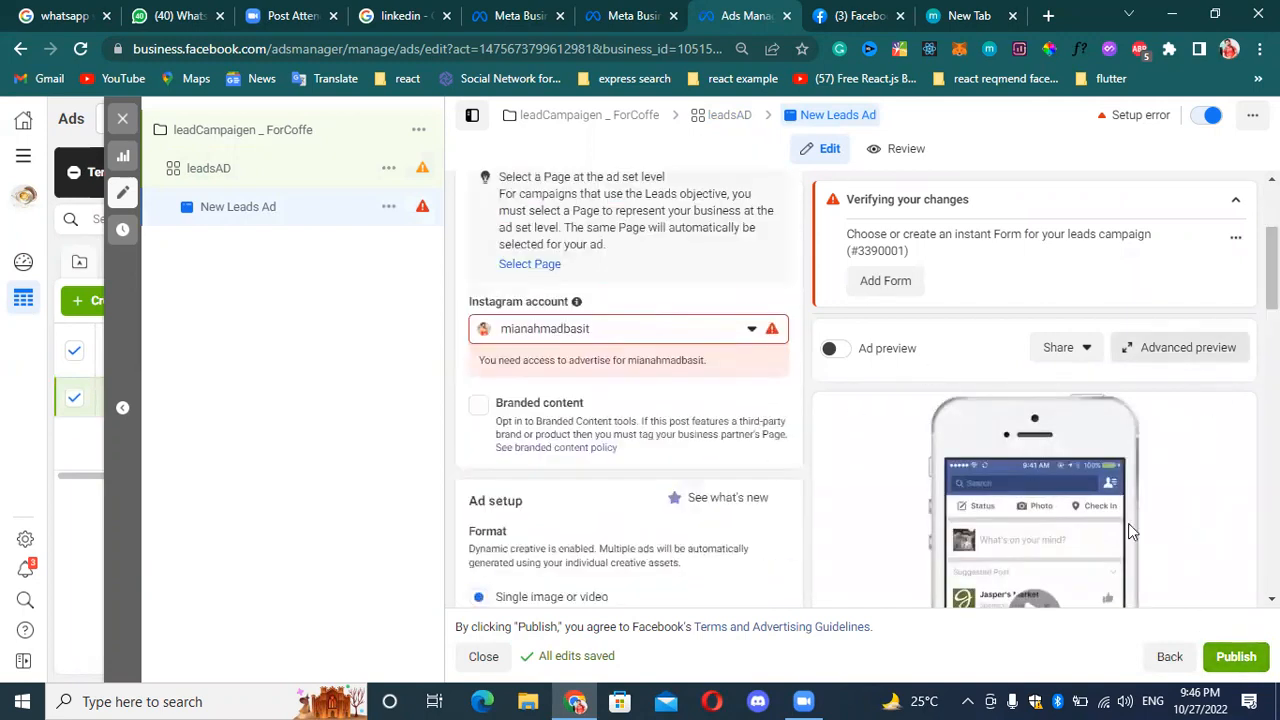
pyautogui.scroll(-1, 1130, 463)
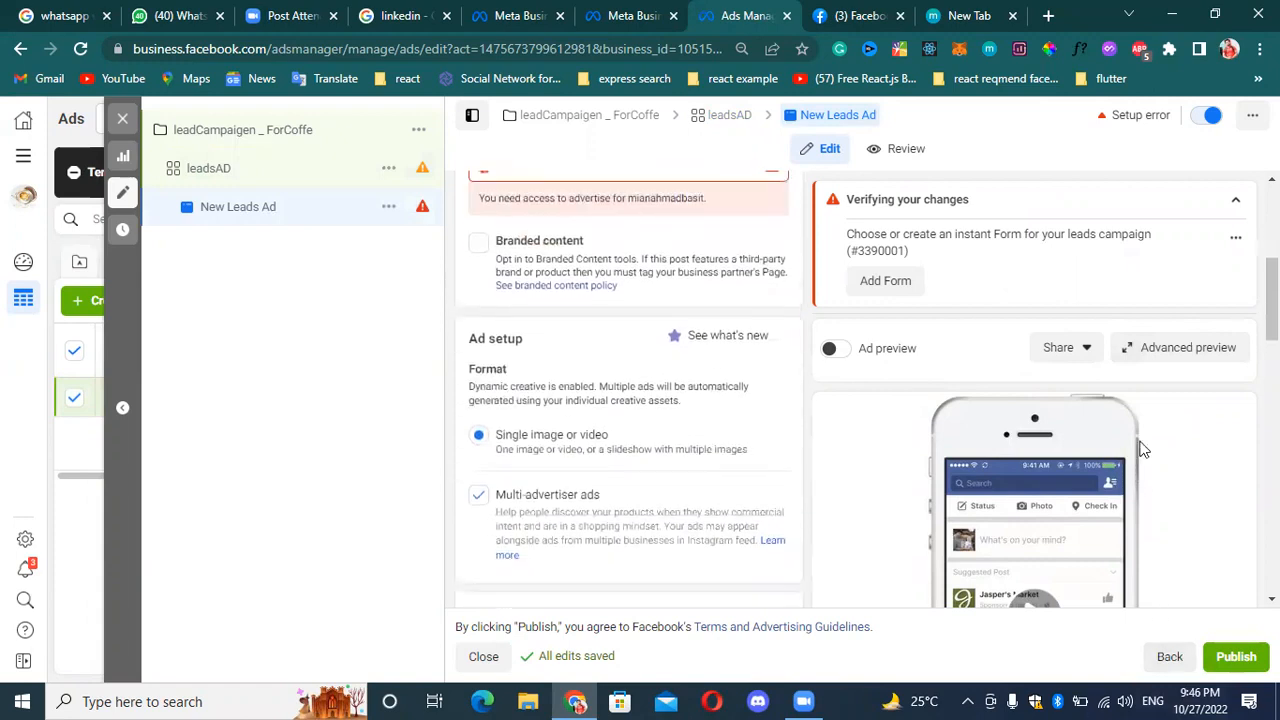
pyautogui.scroll(2, 1209, 463)
pyautogui.scroll(-1, 1209, 457)
pyautogui.scroll(1, 1204, 459)
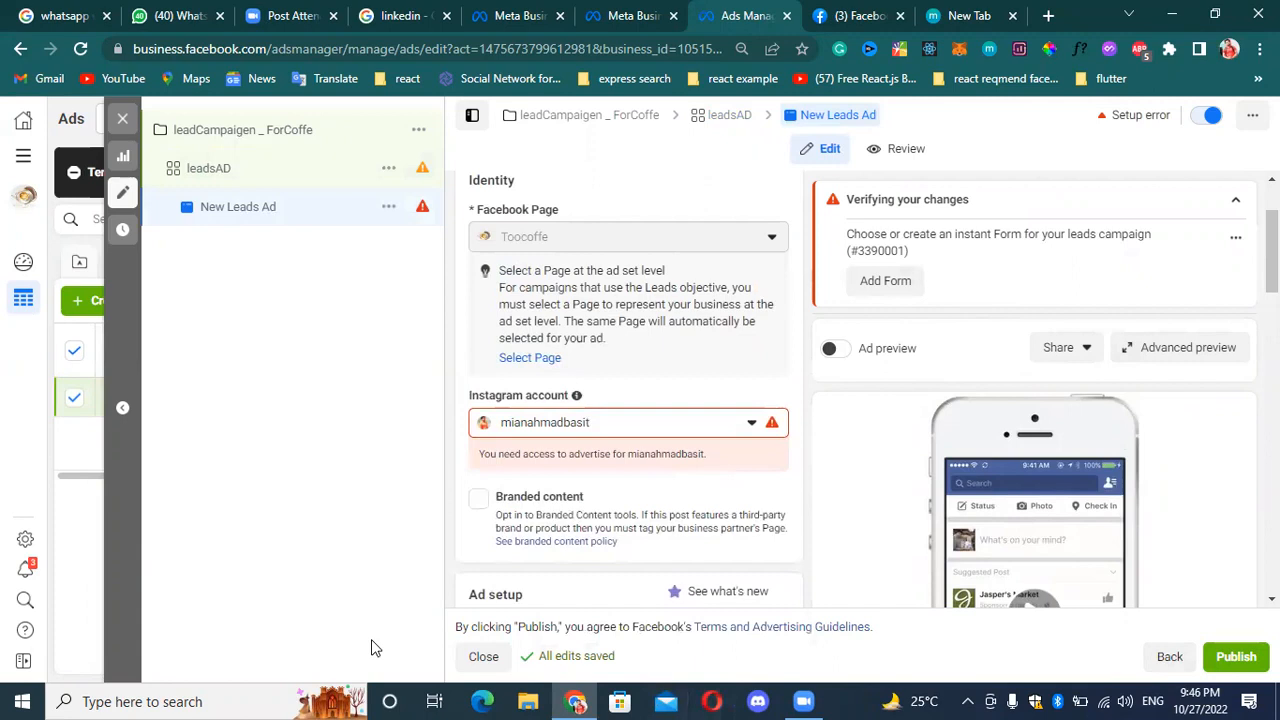
pyautogui.scroll(2, 580, 229)
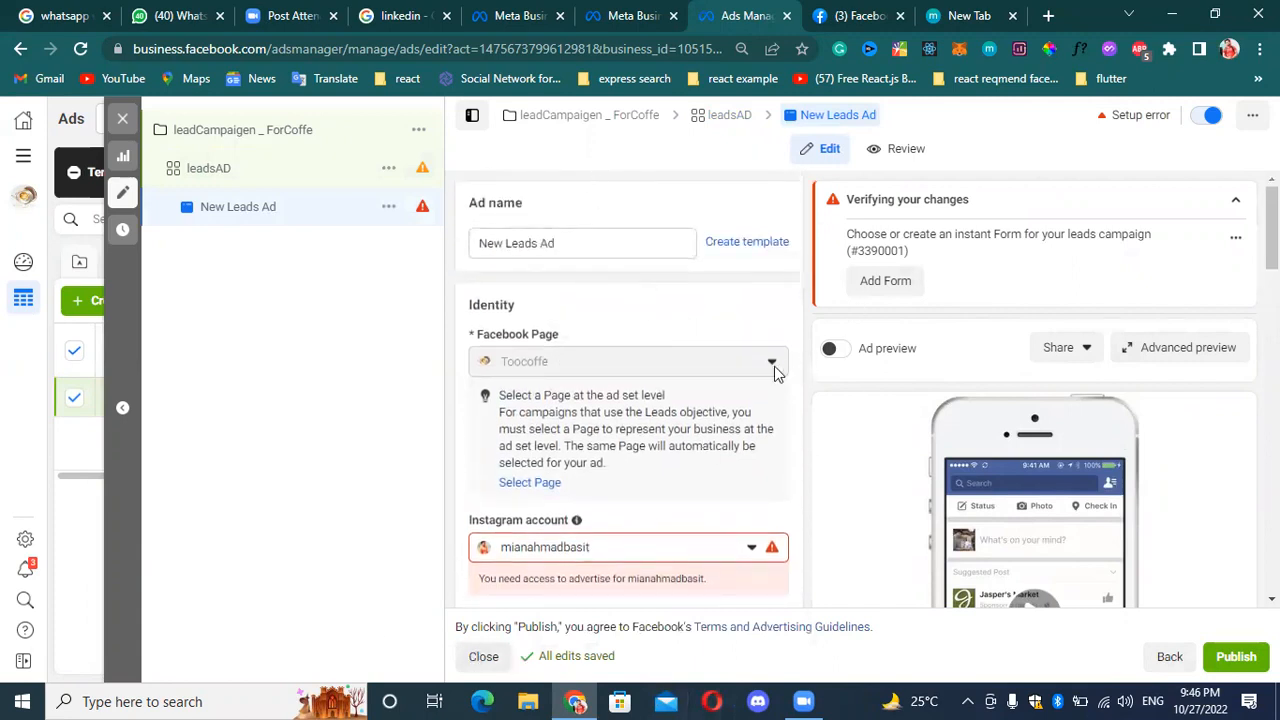
pyautogui.scroll(-1, 725, 386)
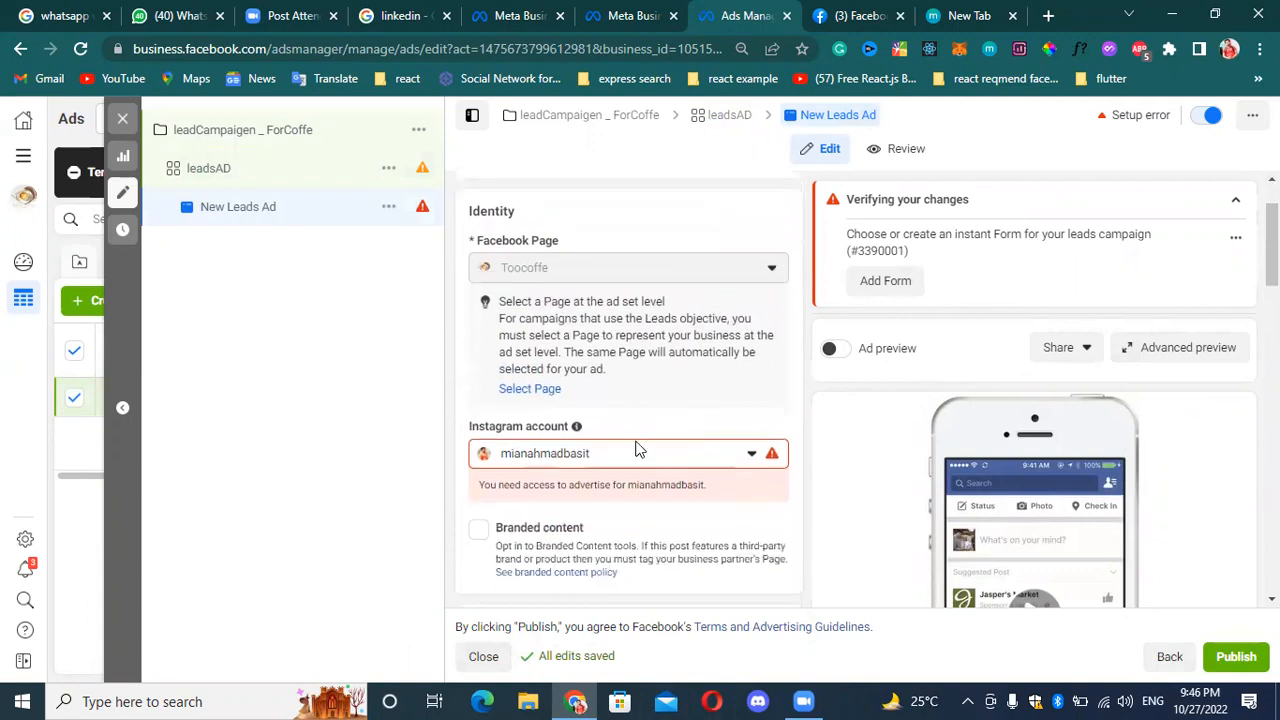
pyautogui.scroll(1, 676, 340)
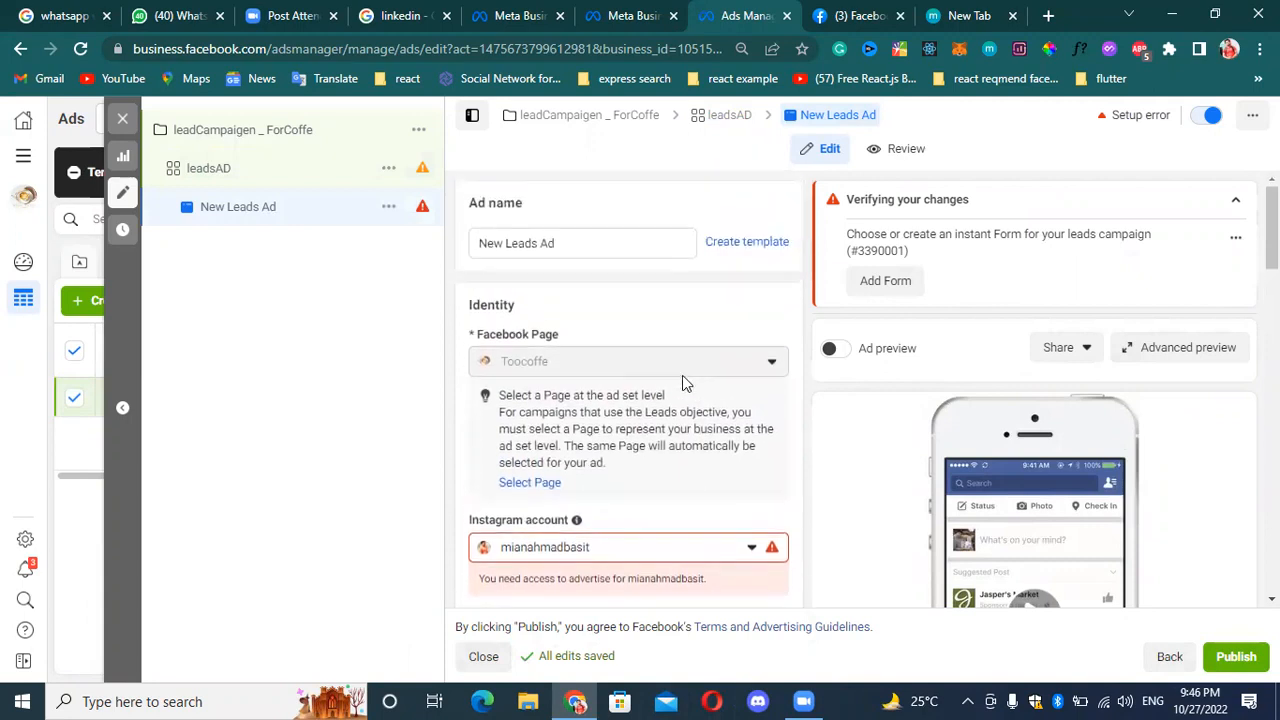
# Return to the leadsAD ad set and show the additional options of its placements.
pyautogui.click(317, 167)
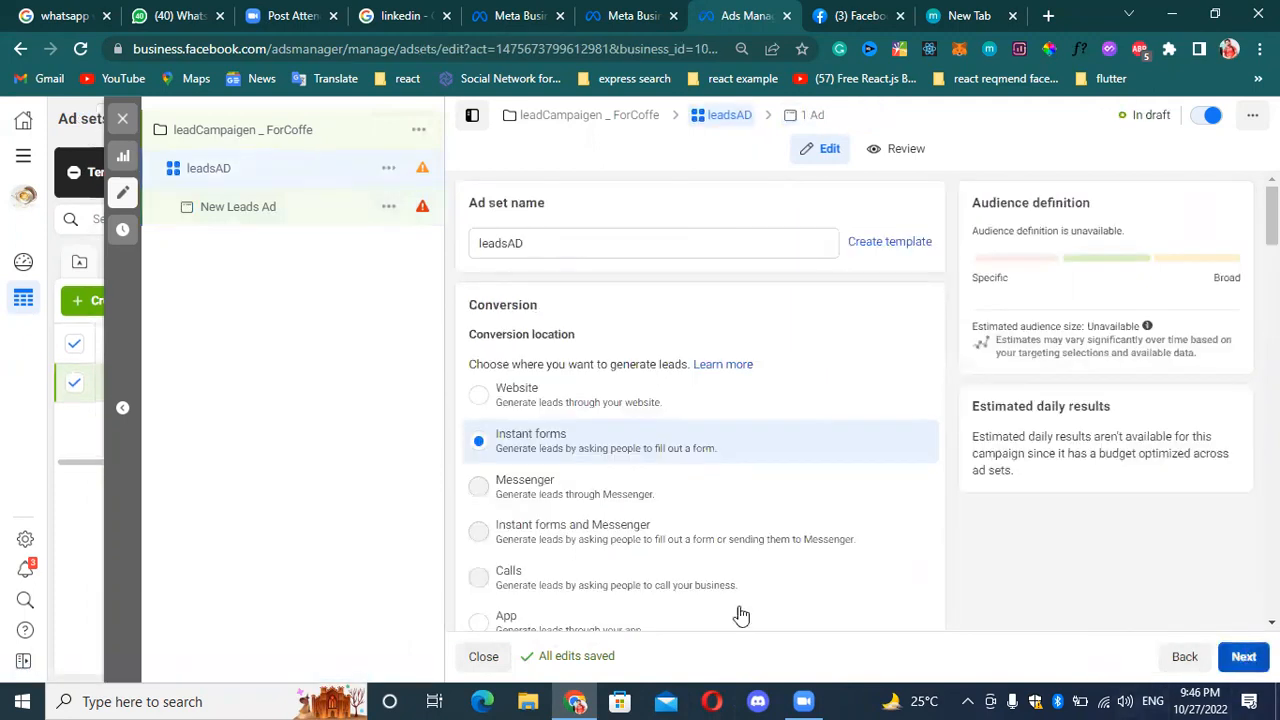
pyautogui.scroll(-8, 580, 470)
pyautogui.scroll(-6, 1010, 580)
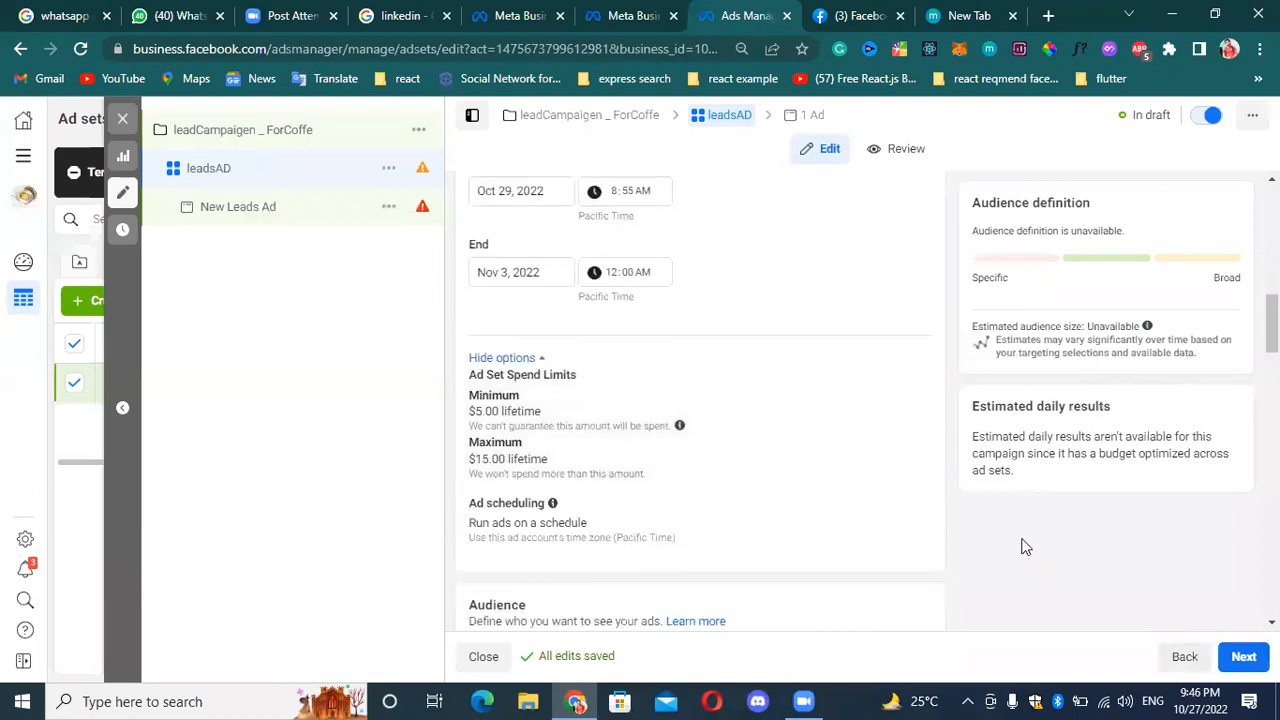
pyautogui.scroll(-5, 789, 571)
pyautogui.scroll(-11, 700, 400)
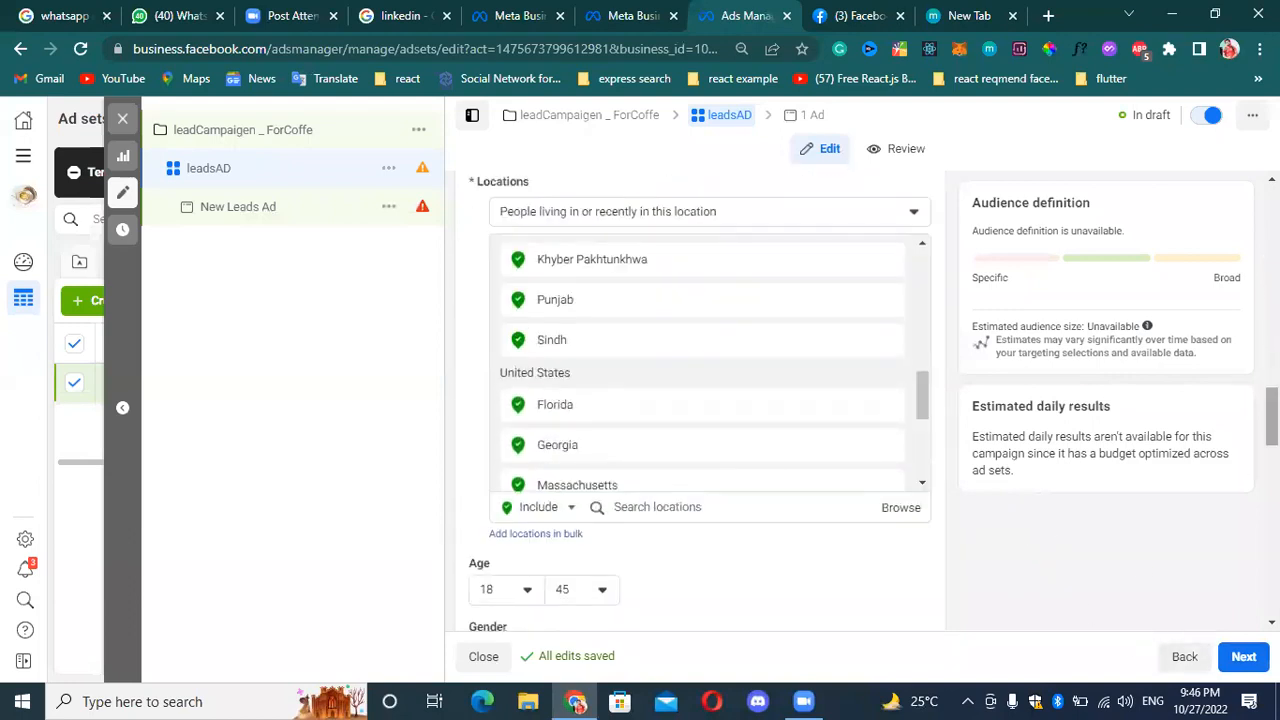
pyautogui.scroll(3, 700, 400)
pyautogui.scroll(-3, 700, 400)
pyautogui.scroll(-3, 700, 400)
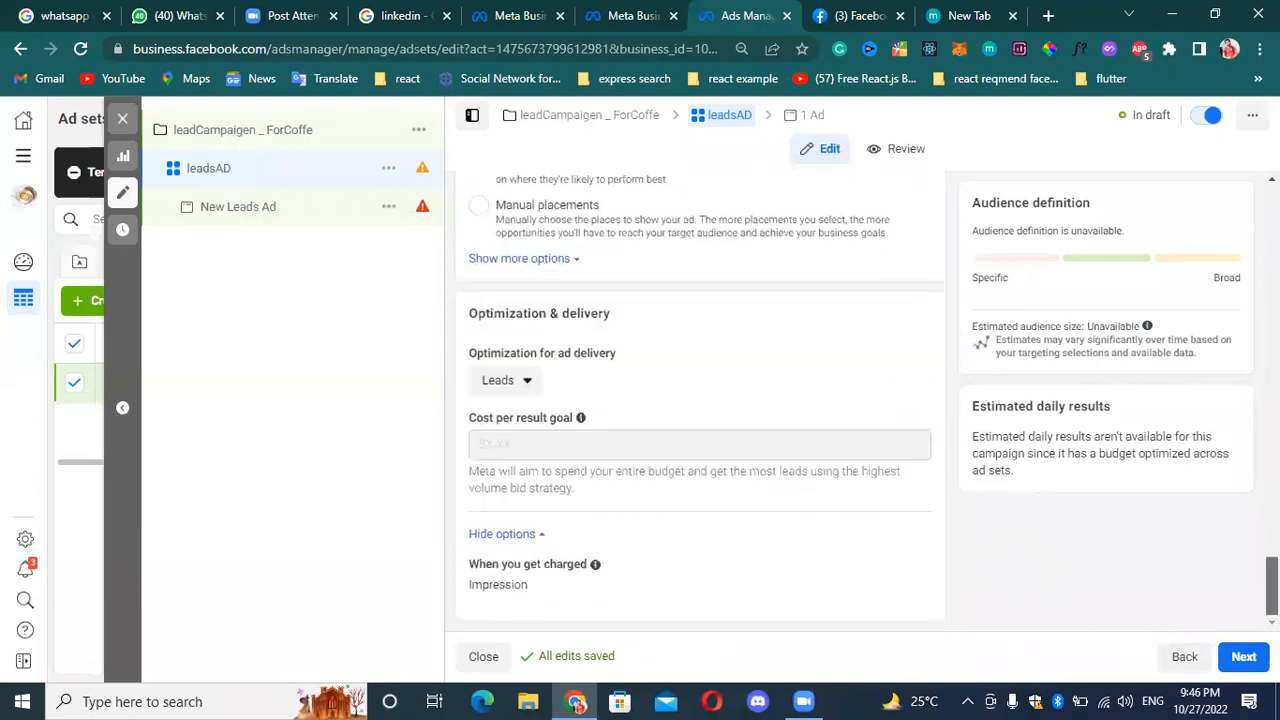
pyautogui.scroll(2, 679, 297)
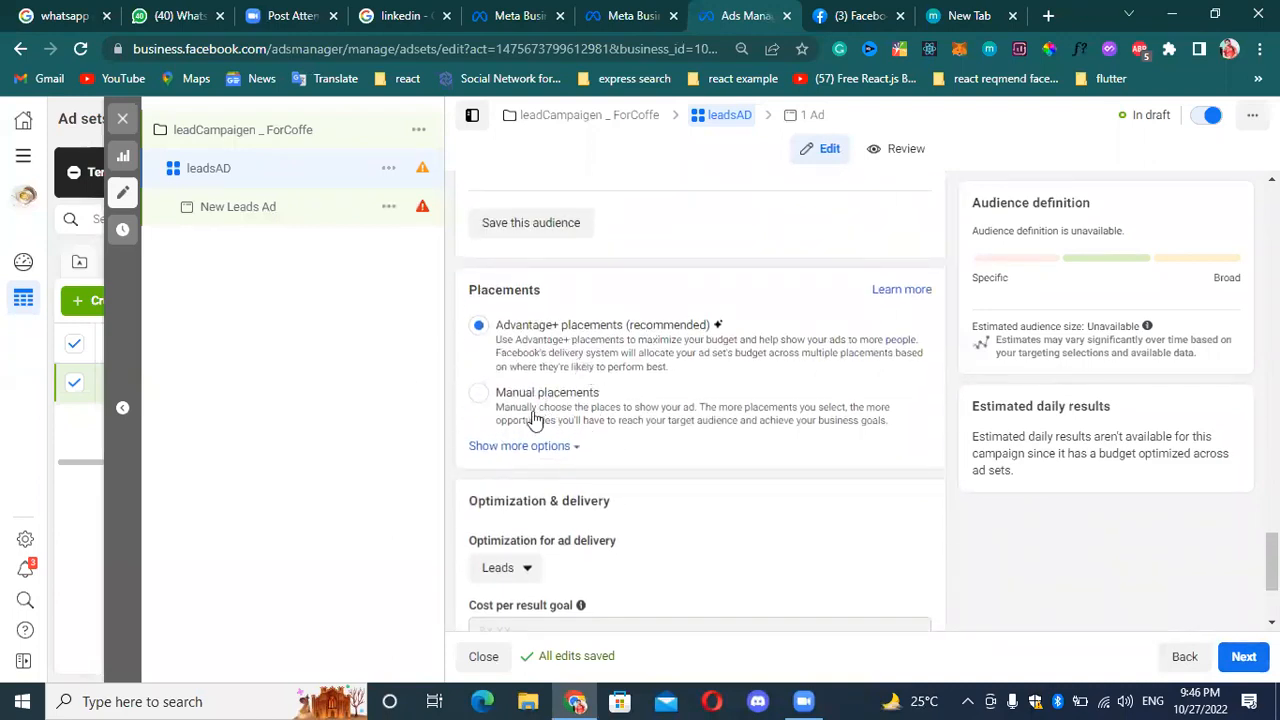
pyautogui.click(551, 446)
pyautogui.scroll(-2, 540, 400)
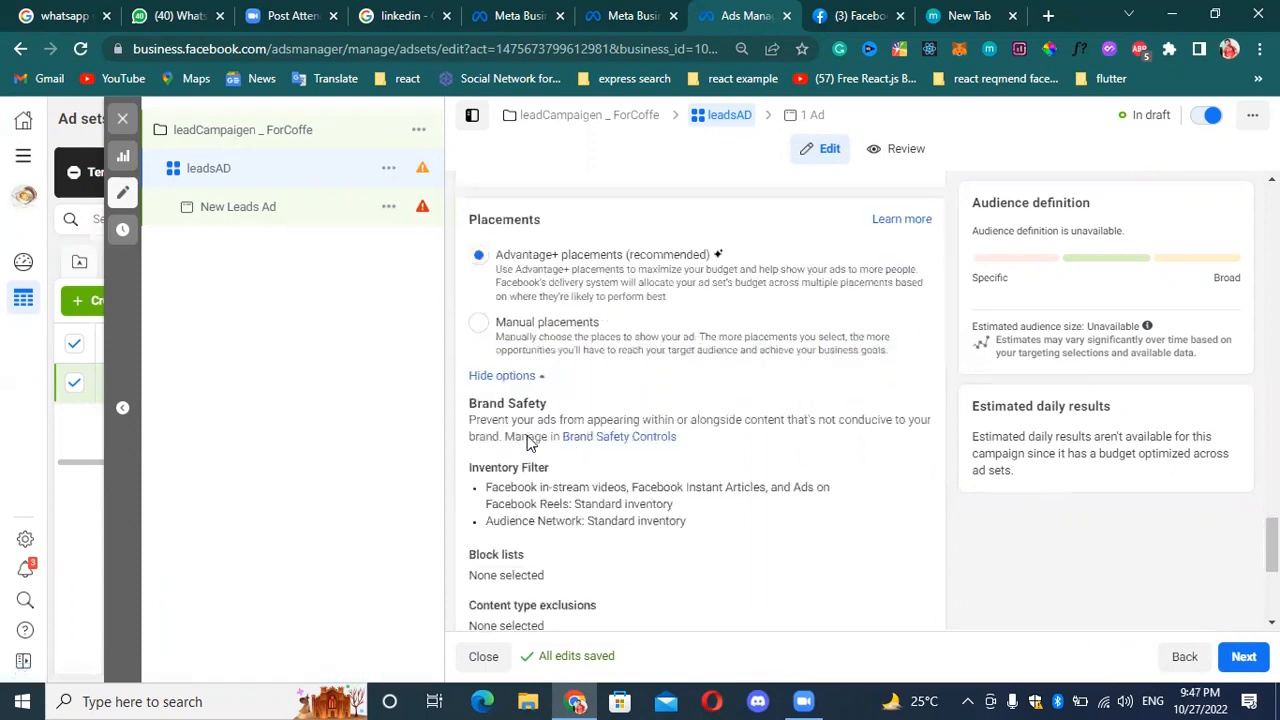
pyautogui.scroll(1, 575, 335)
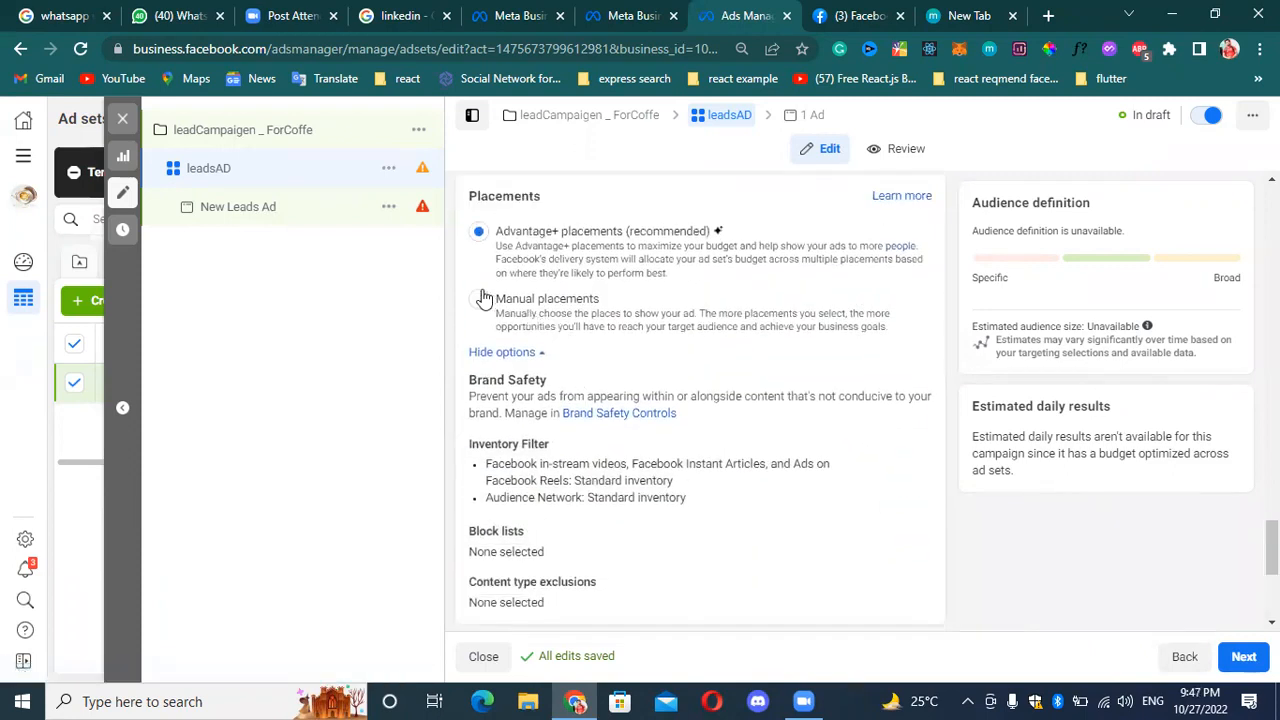
# Switch the ad set to manual placements and check the device choices, keeping all devices selected.
pyautogui.click(480, 300)
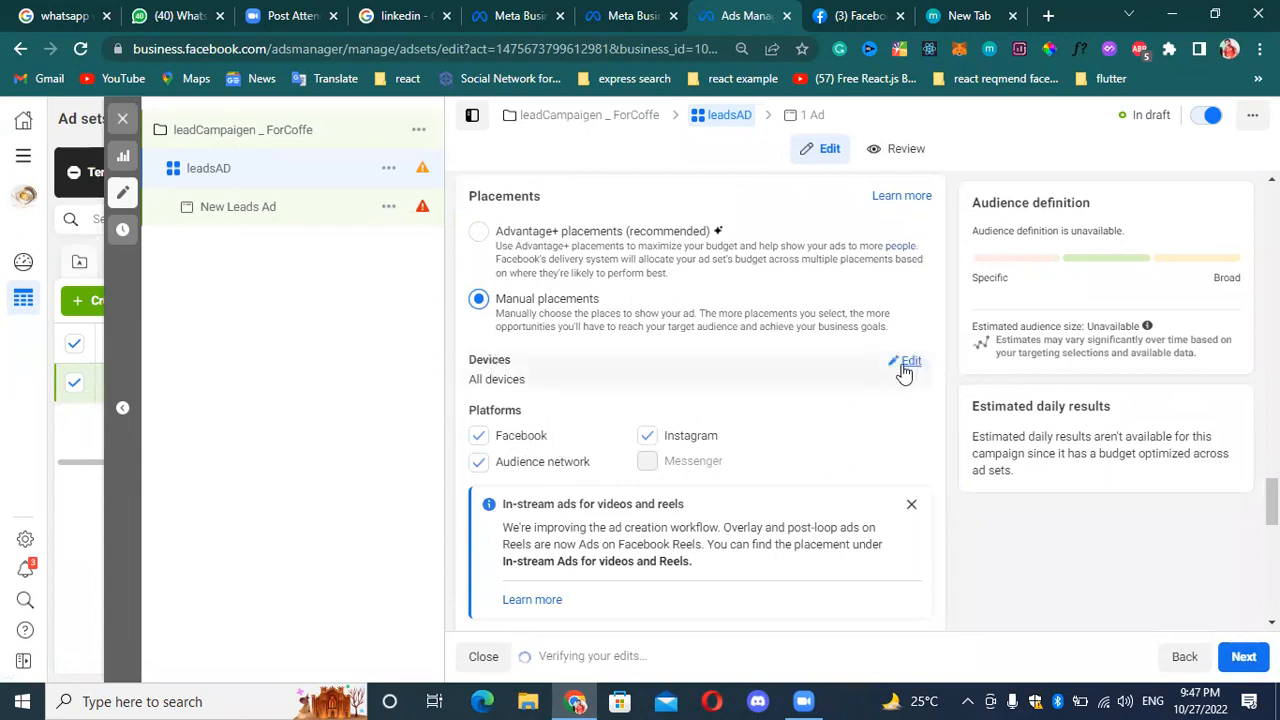
pyautogui.click(912, 370)
pyautogui.click(802, 392)
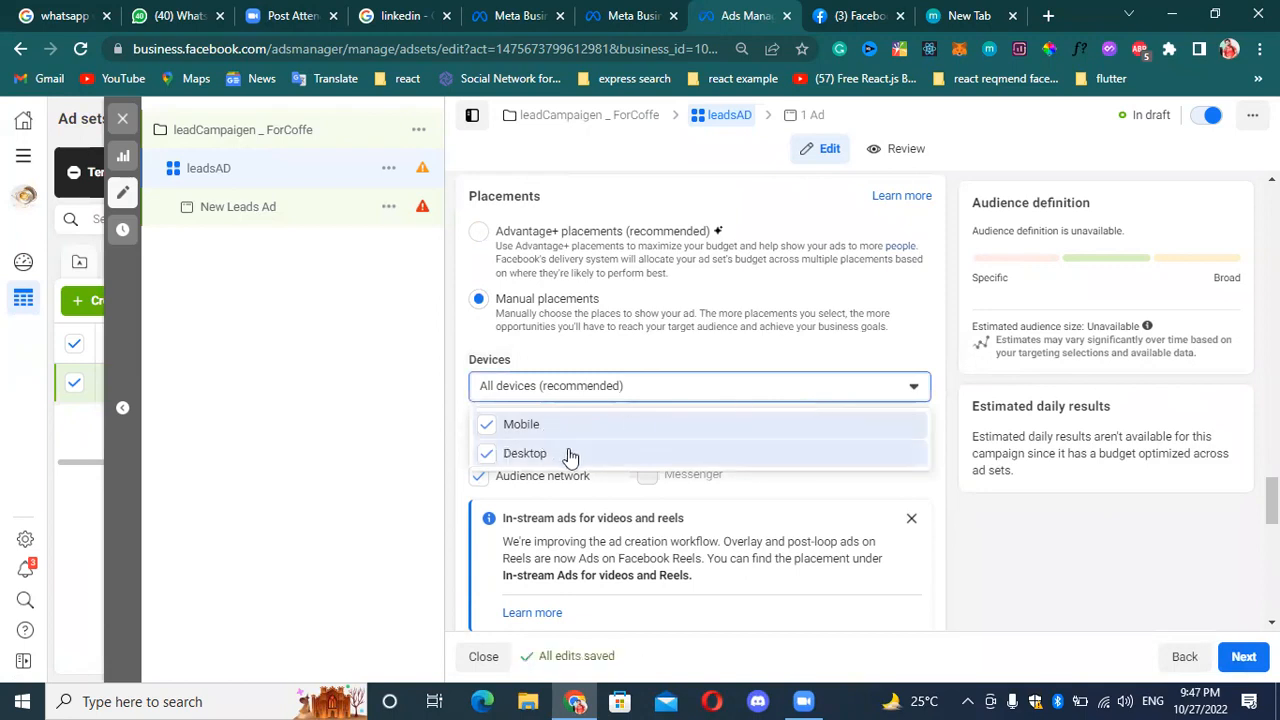
pyautogui.click(833, 390)
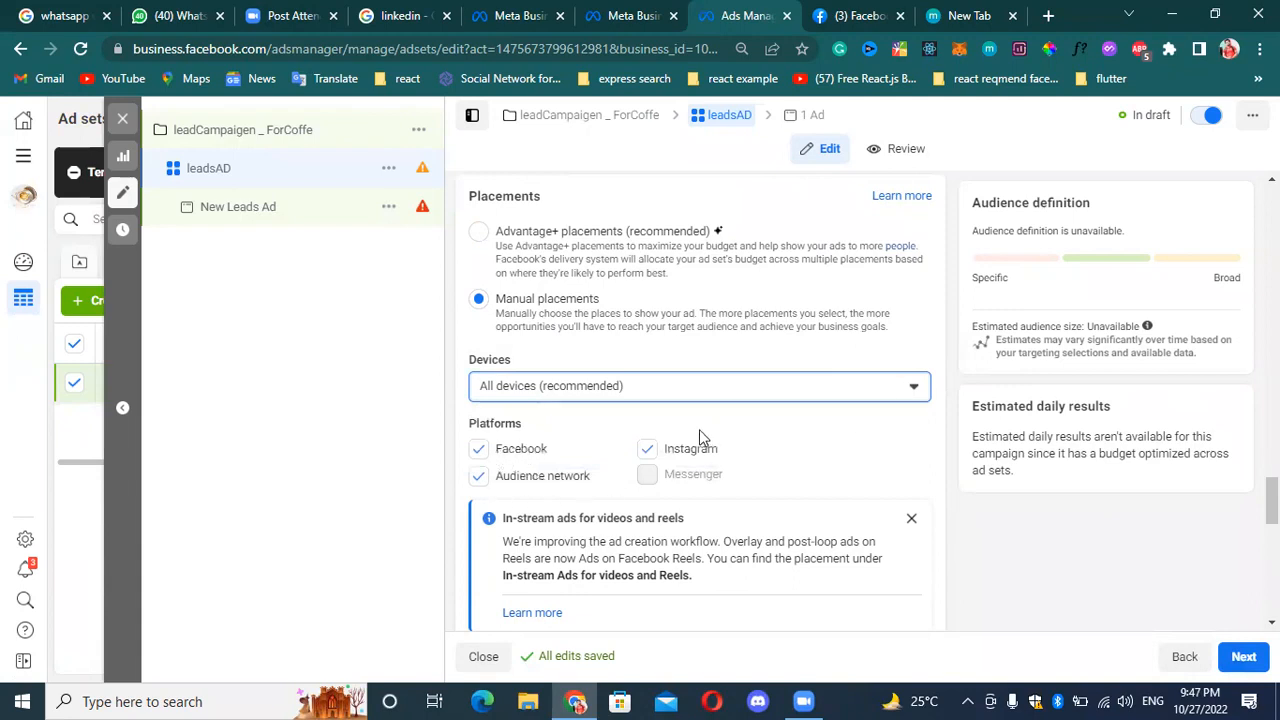
# Try removing Instagram from the manual placement platforms.
pyautogui.scroll(-1, 745, 520)
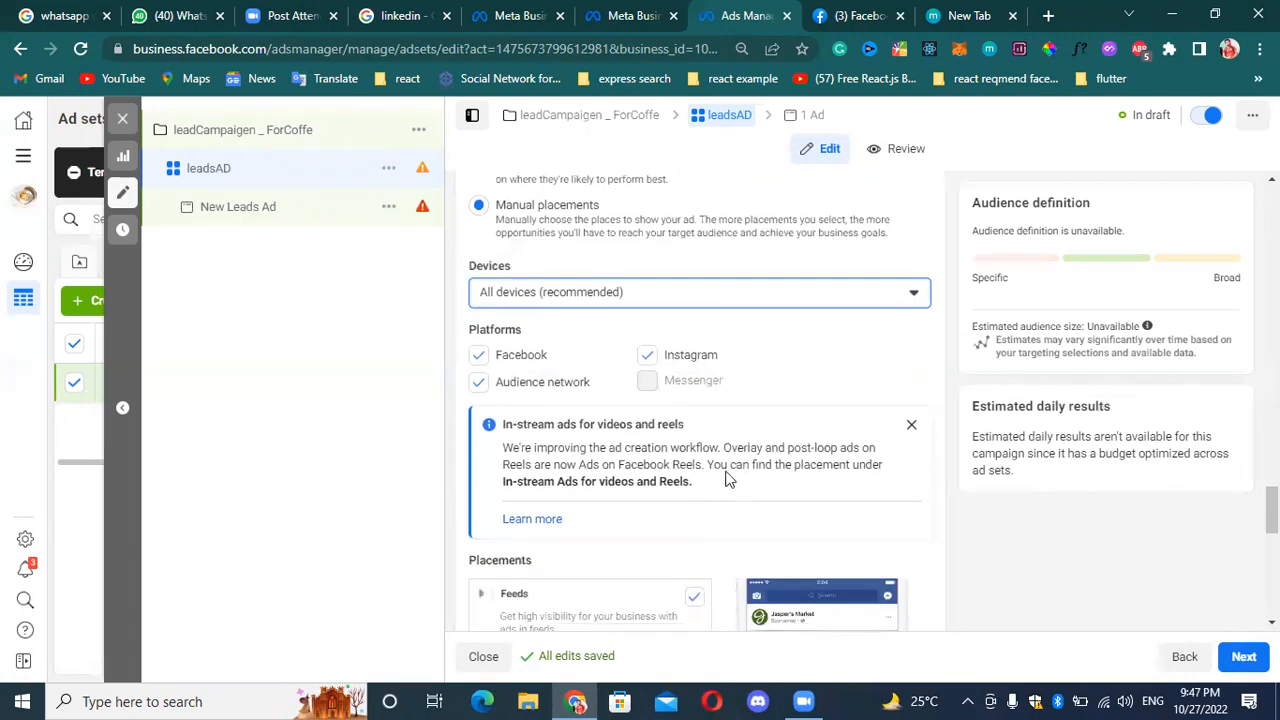
pyautogui.click(648, 357)
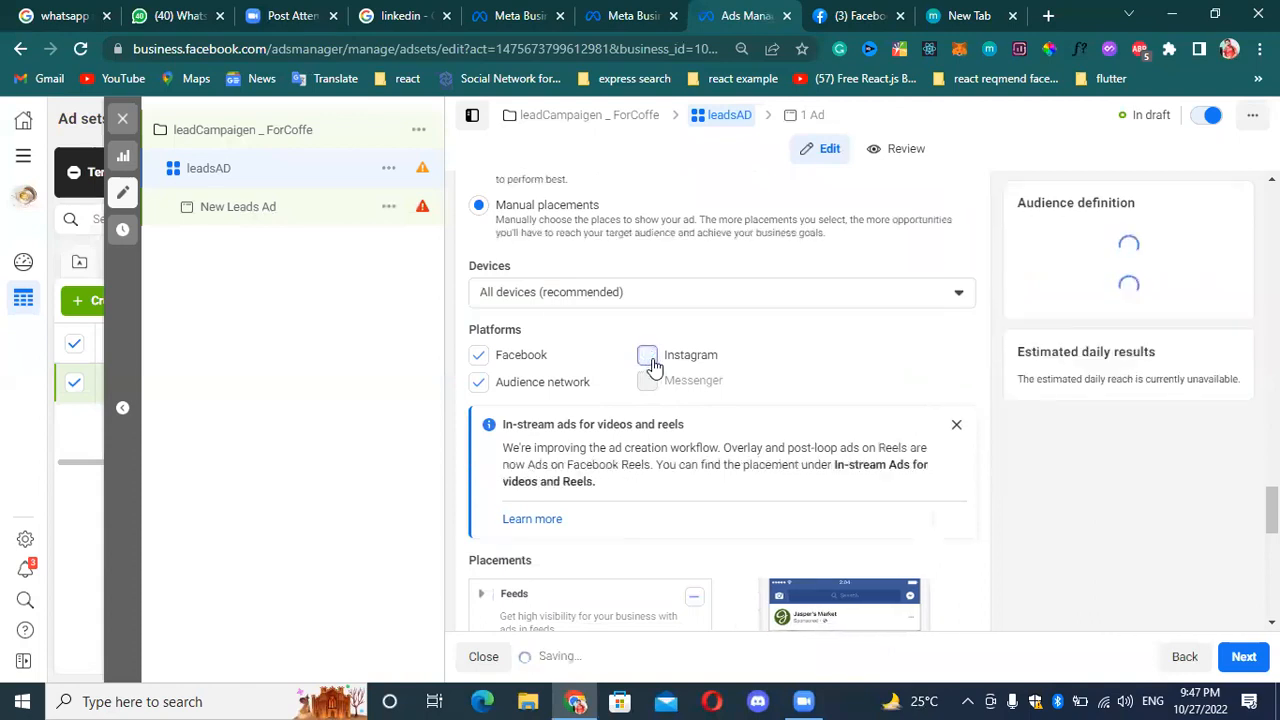
pyautogui.scroll(-3, 717, 457)
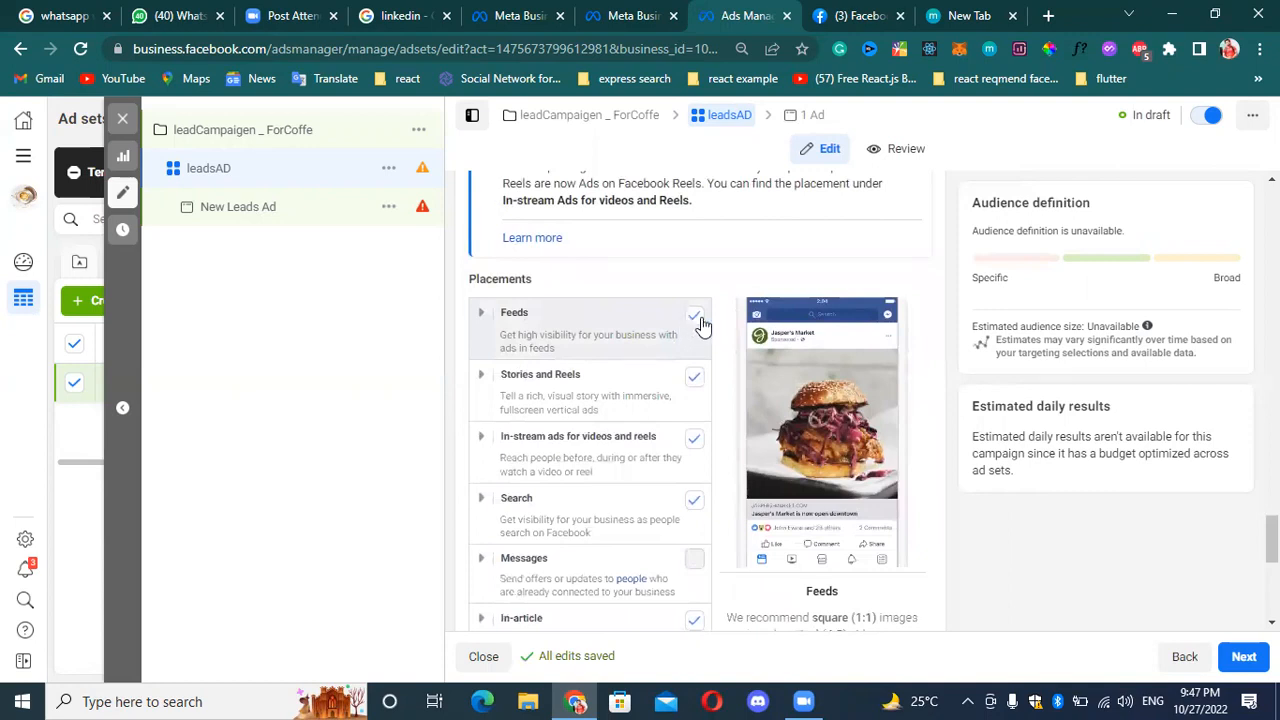
# Review the placement list from Feeds to Apps and sites, and show the additional manual placement options.
pyautogui.scroll(-1, 668, 395)
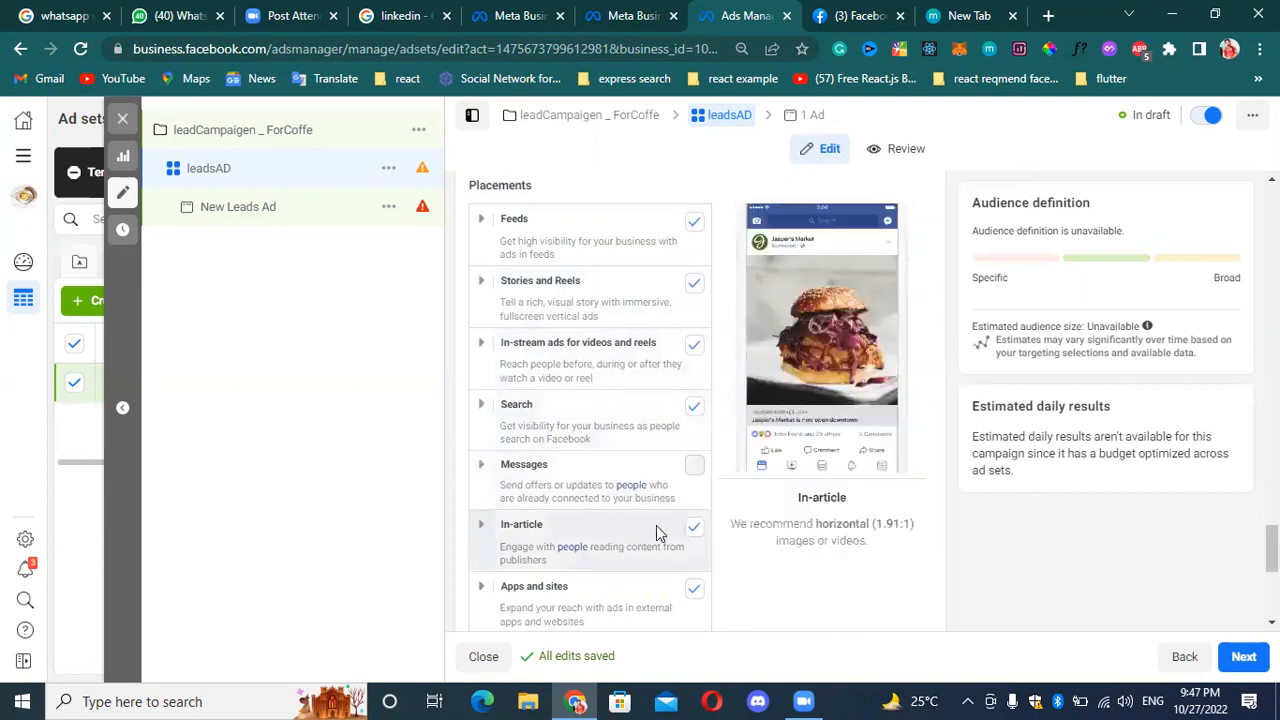
pyautogui.scroll(-1, 650, 520)
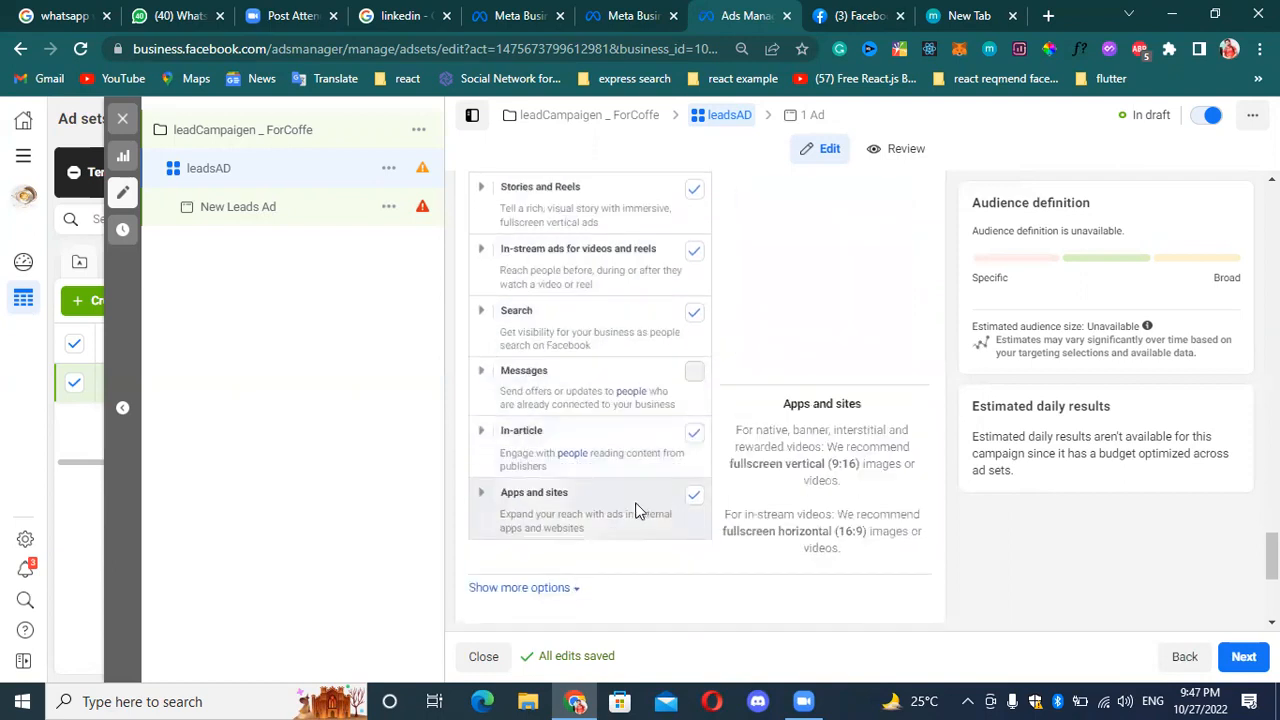
pyautogui.scroll(-3, 630, 500)
pyautogui.scroll(1, 640, 450)
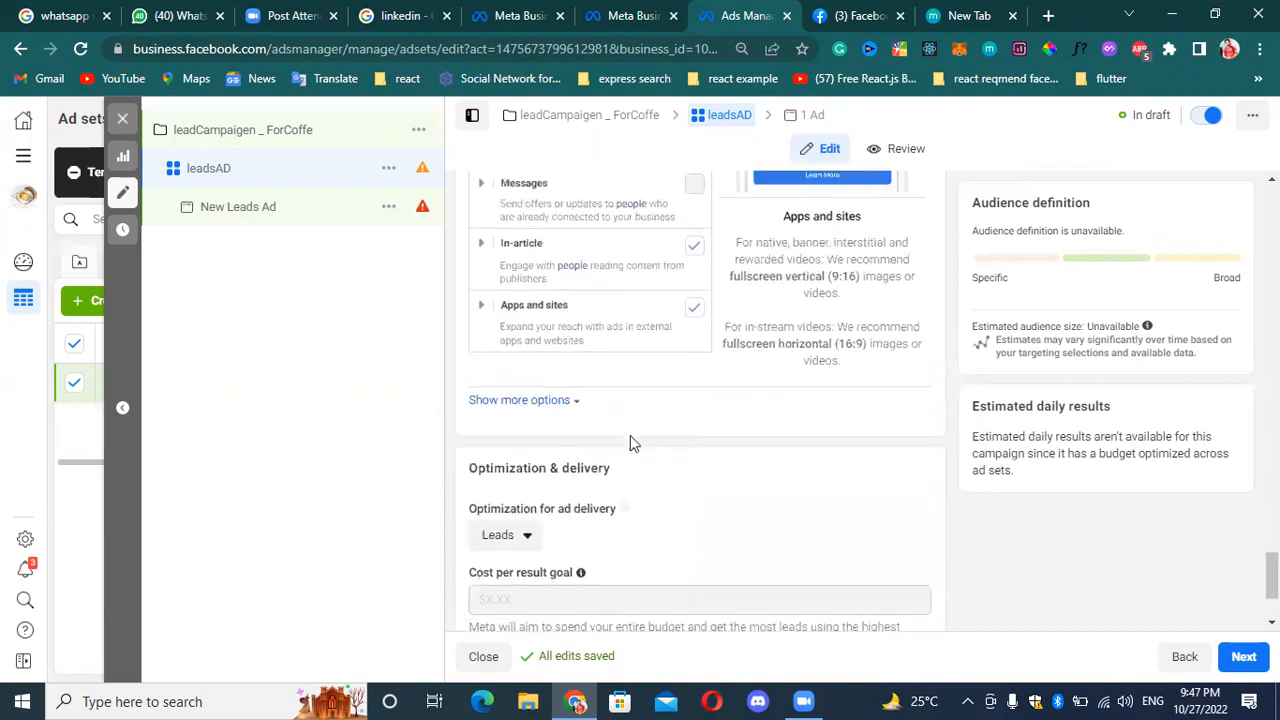
pyautogui.click(567, 405)
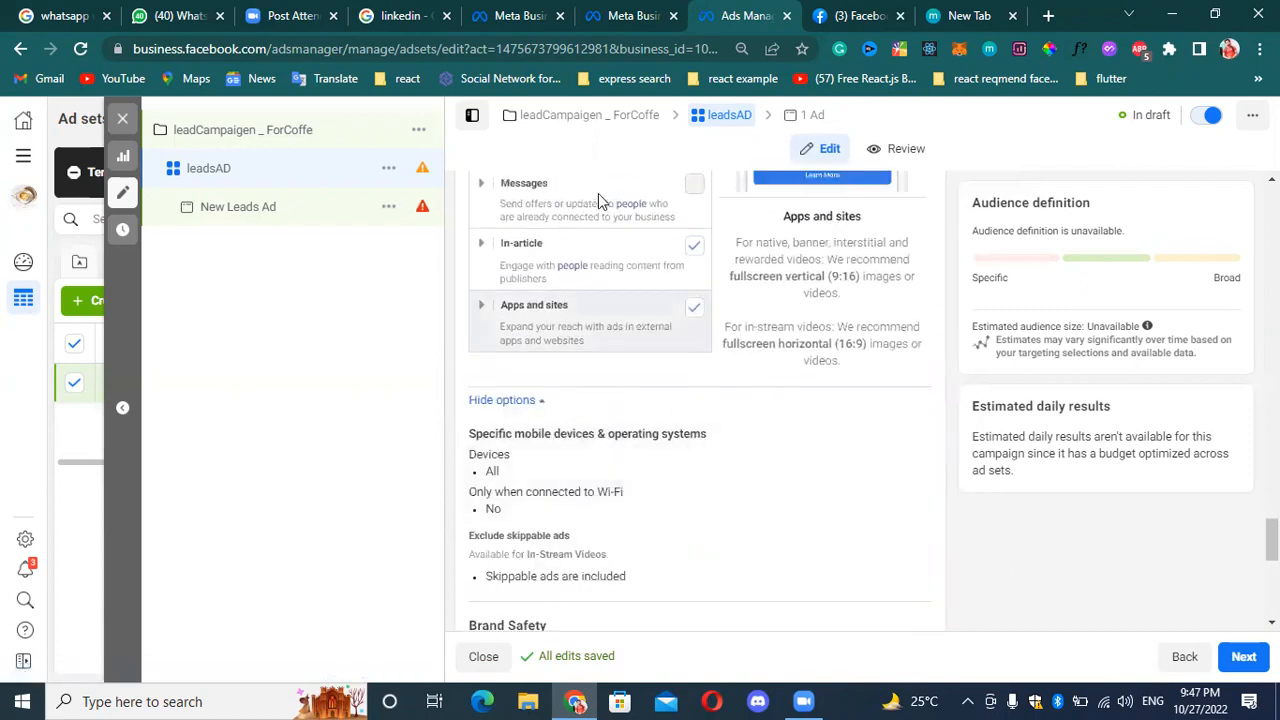
pyautogui.scroll(2, 650, 315)
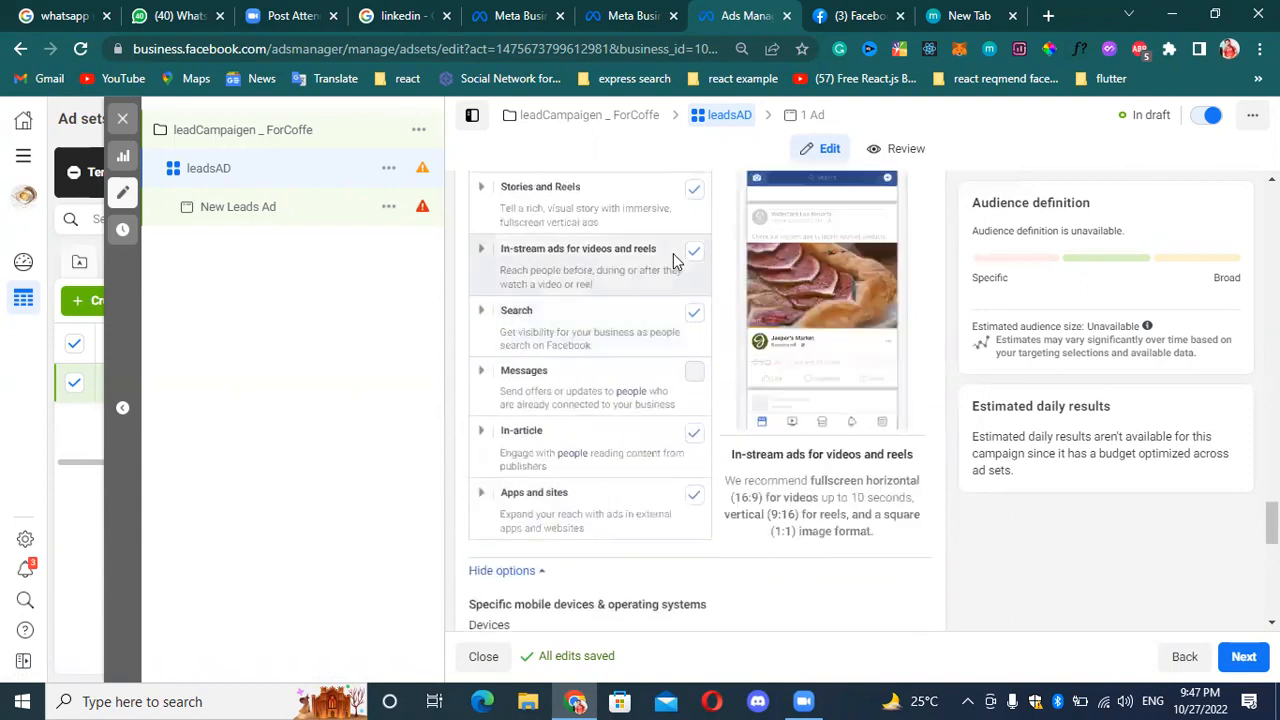
pyautogui.scroll(-2, 670, 300)
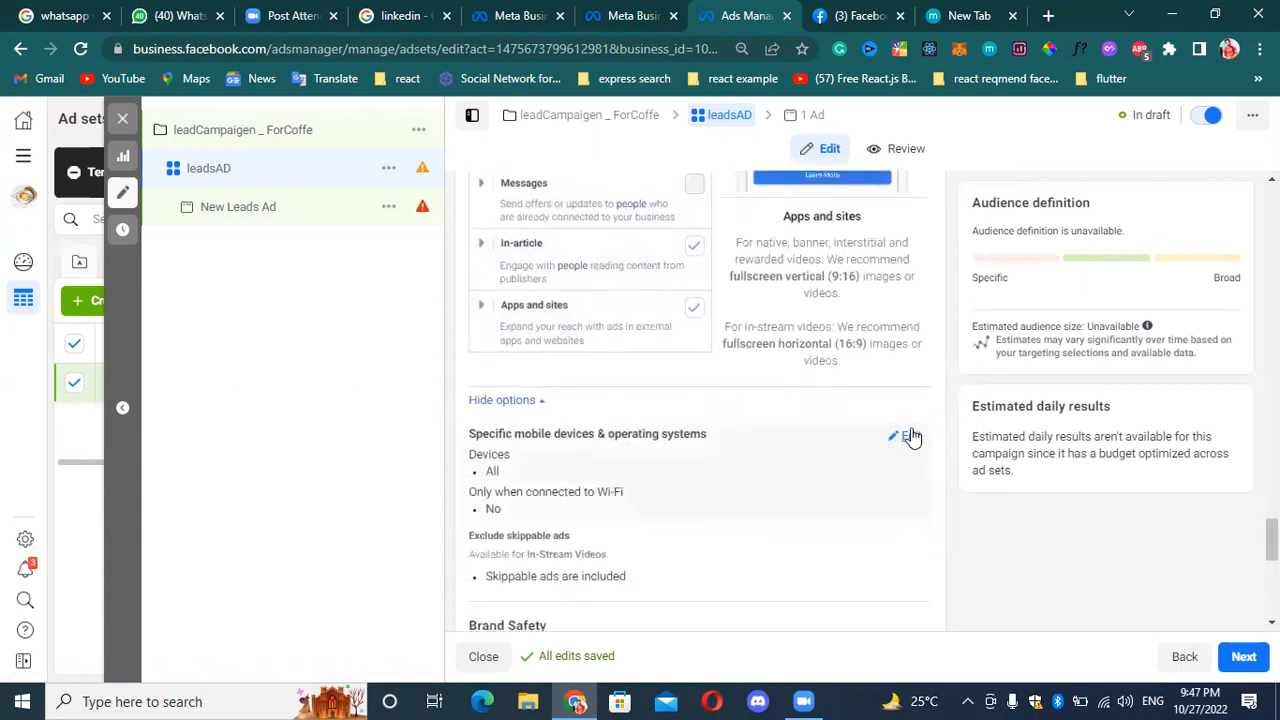
# Try Android devices only and iOS Devices Only for the specific mobile devices, and set them back to All mobile devices.
pyautogui.click(908, 437)
pyautogui.click(811, 469)
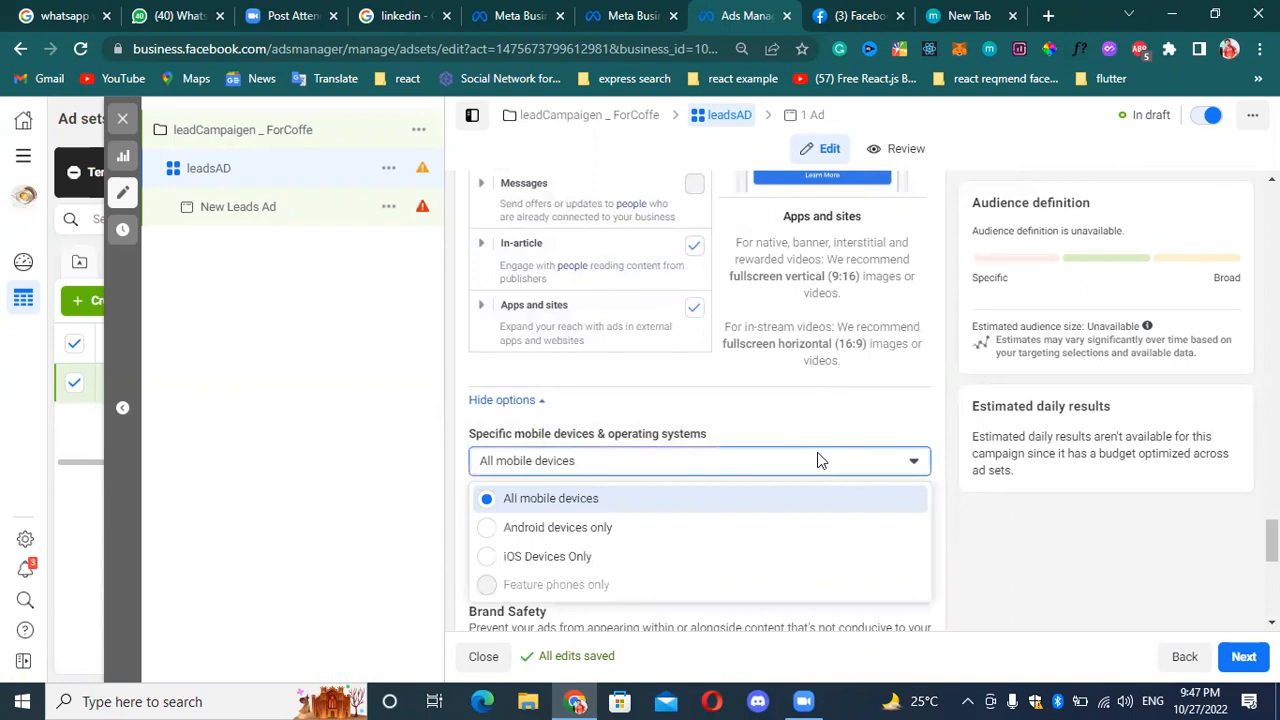
pyautogui.click(580, 535)
pyautogui.click(656, 461)
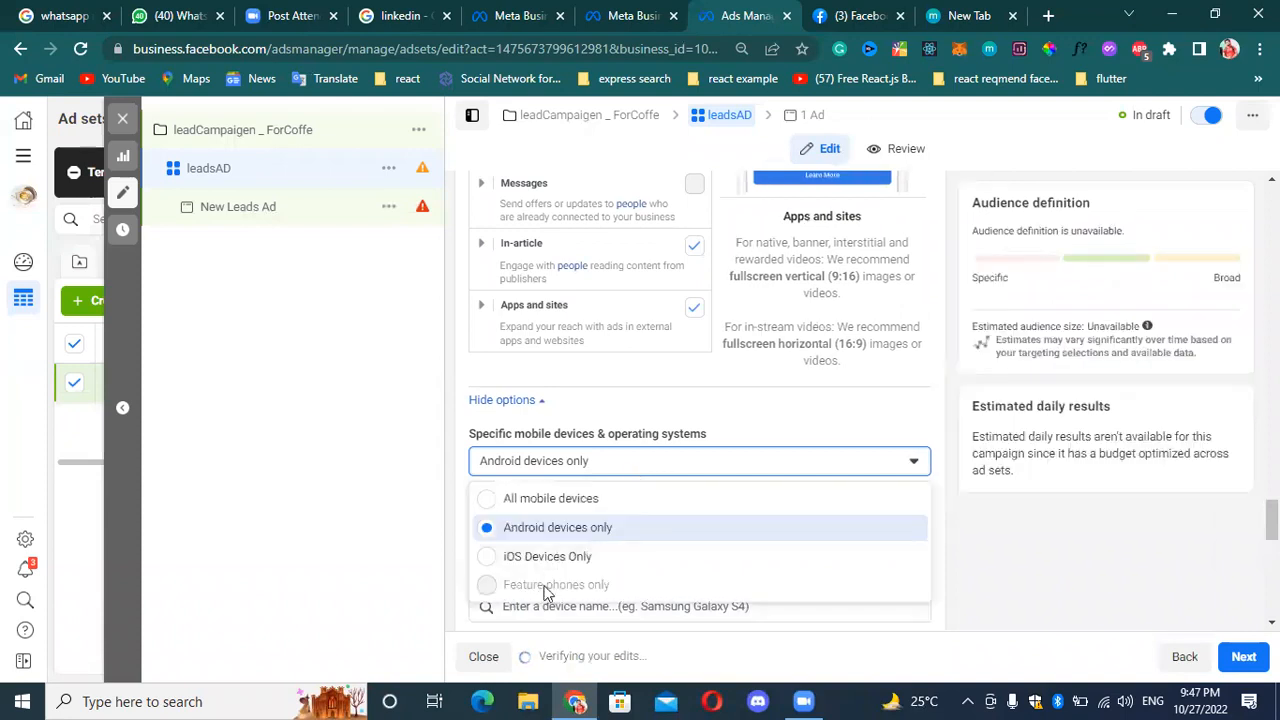
pyautogui.click(567, 558)
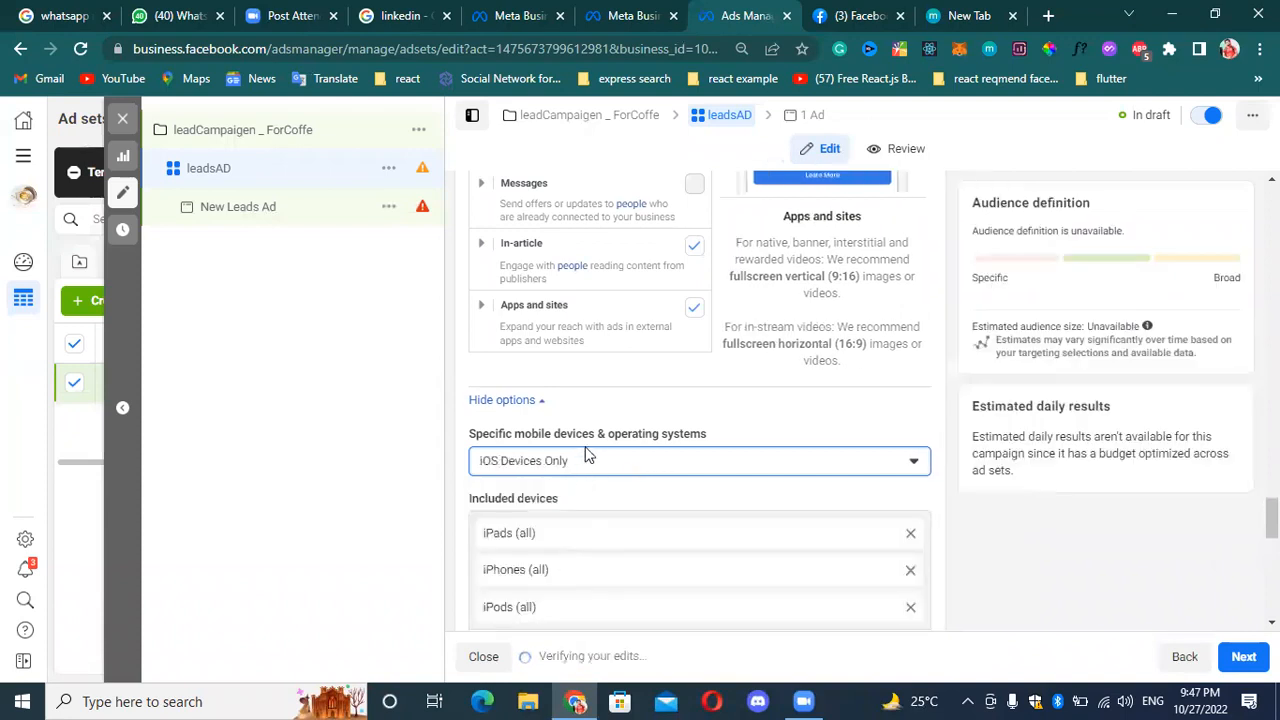
pyautogui.click(586, 458)
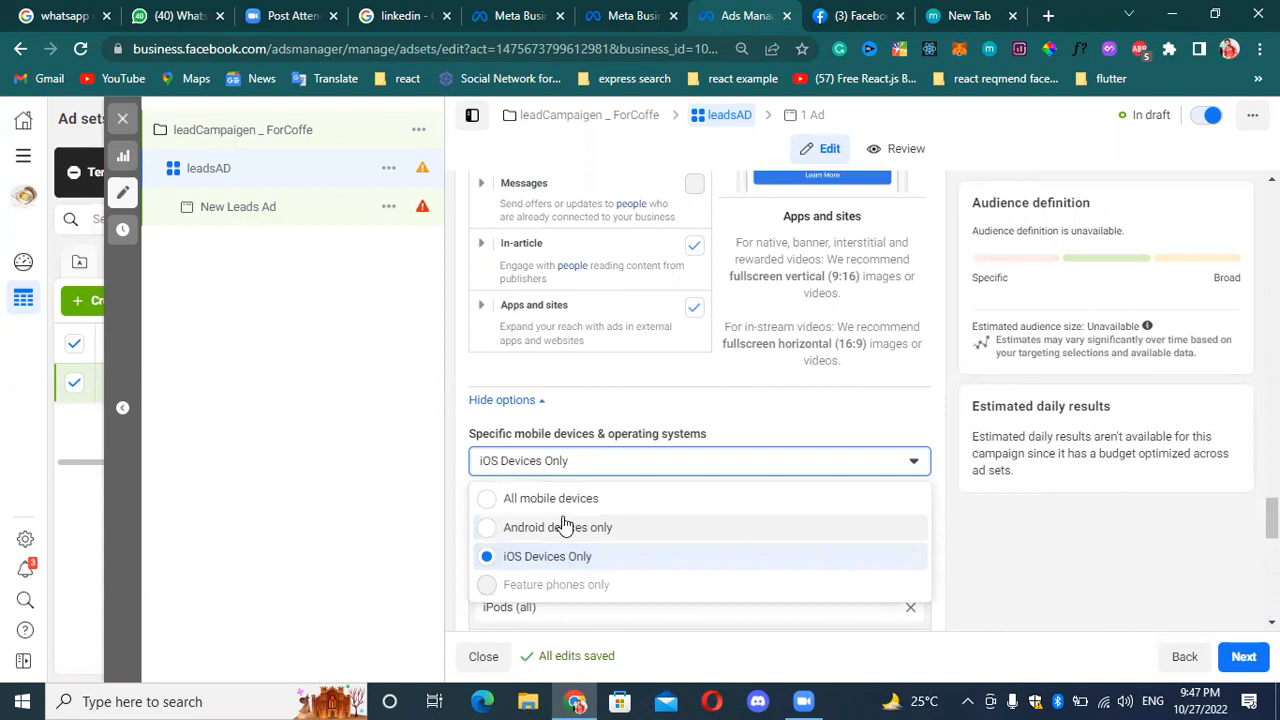
pyautogui.click(563, 528)
pyautogui.click(736, 462)
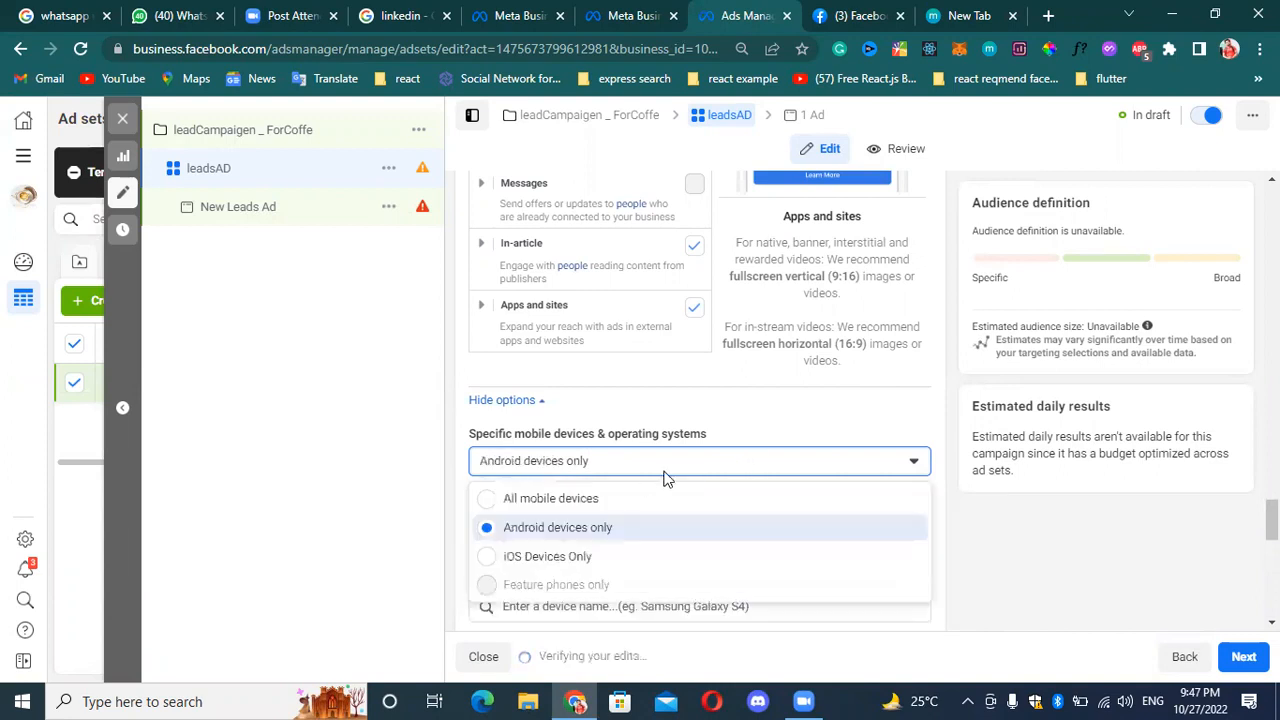
pyautogui.click(597, 507)
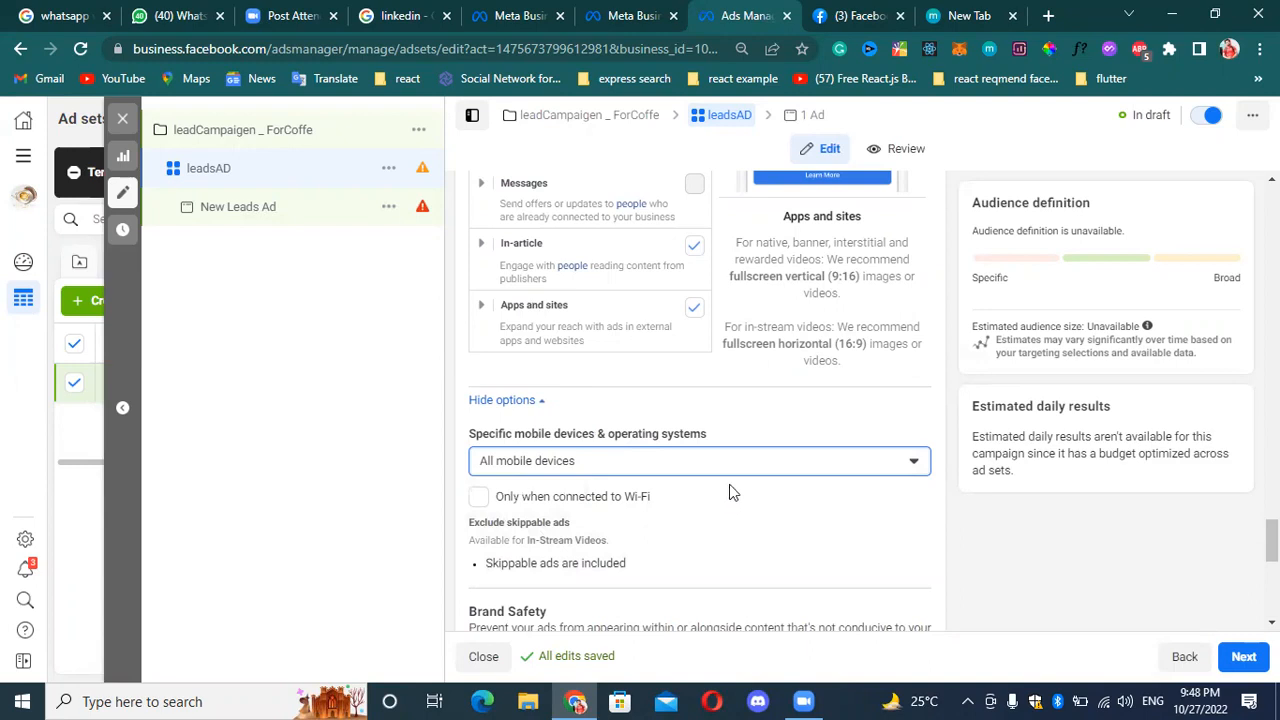
# Open the skippable ads exclusion for editing and review the Brand Safety settings.
pyautogui.scroll(-1, 600, 495)
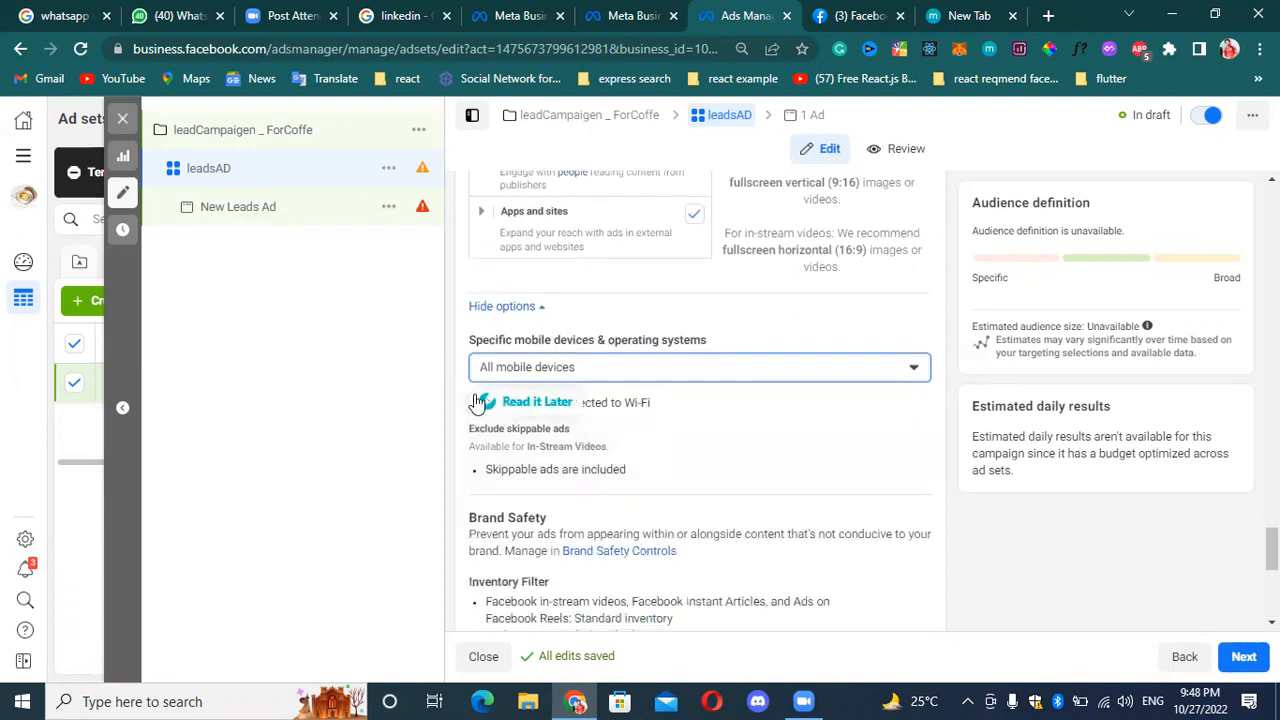
pyautogui.moveTo(852, 450)
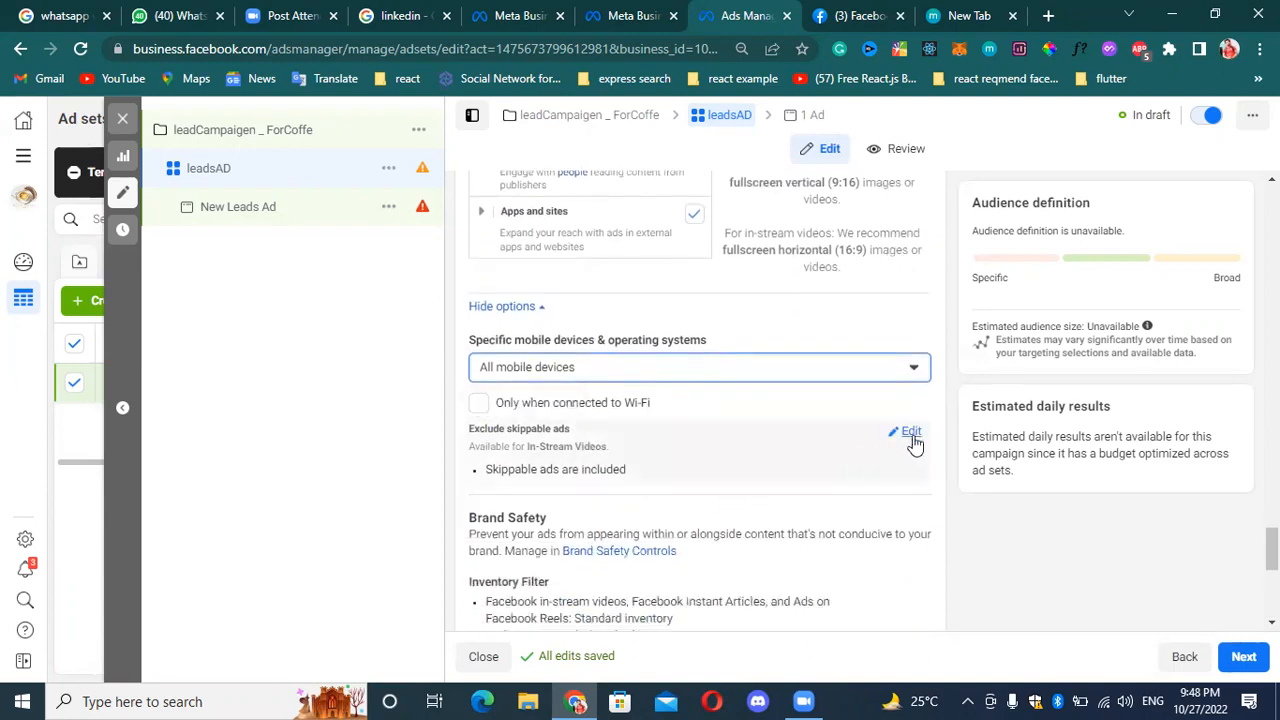
pyautogui.click(911, 434)
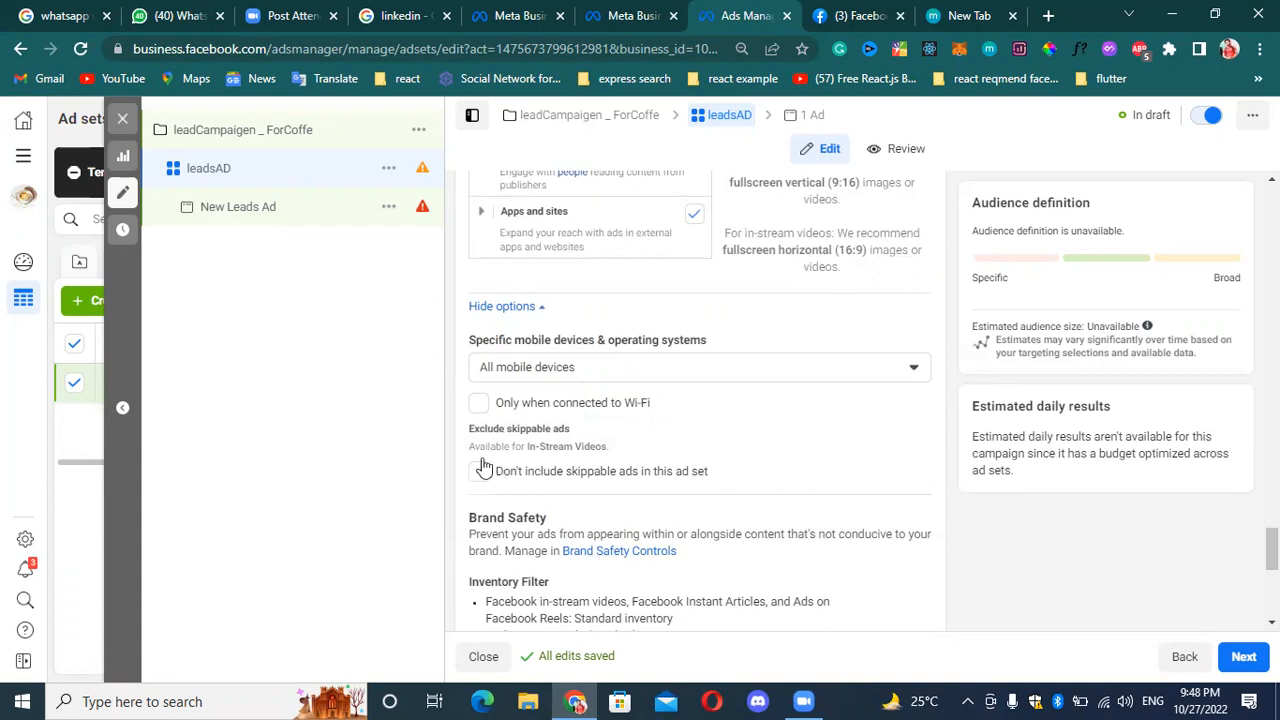
pyautogui.scroll(-3, 826, 483)
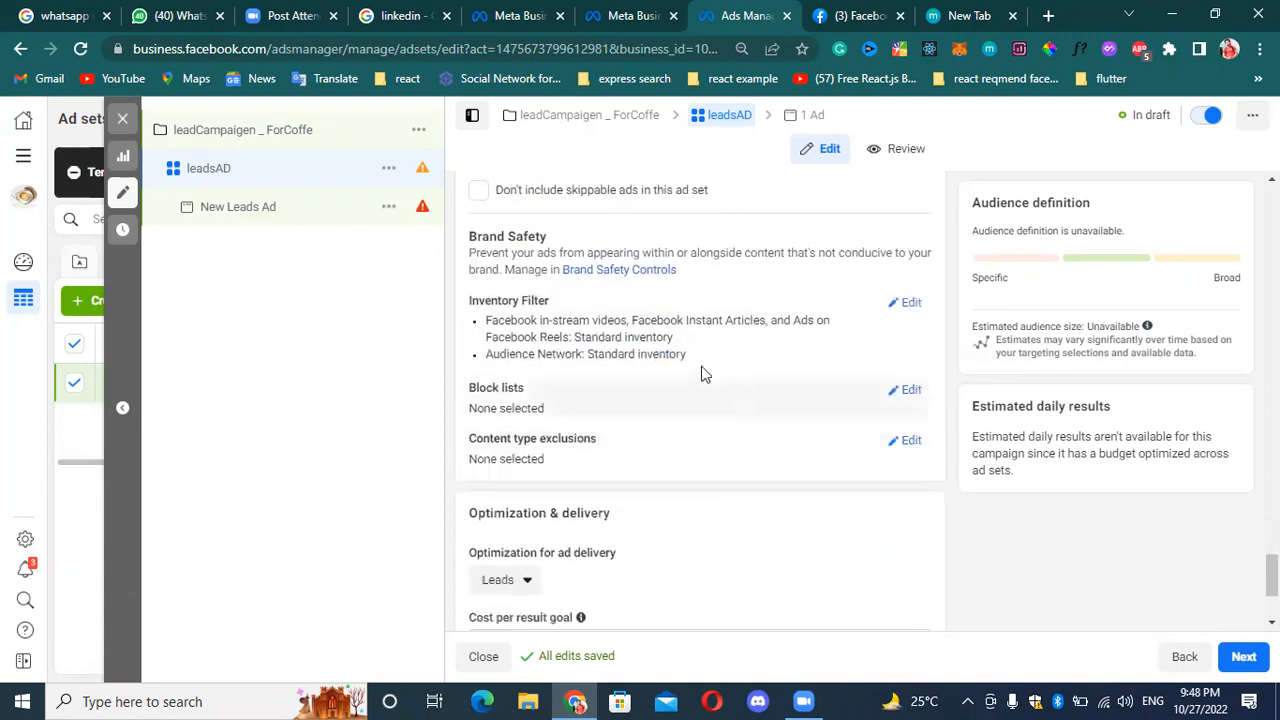
# Open the Inventory Filter for editing and compare the filter levels for Facebook placements and the Audience Network.
pyautogui.click(912, 304)
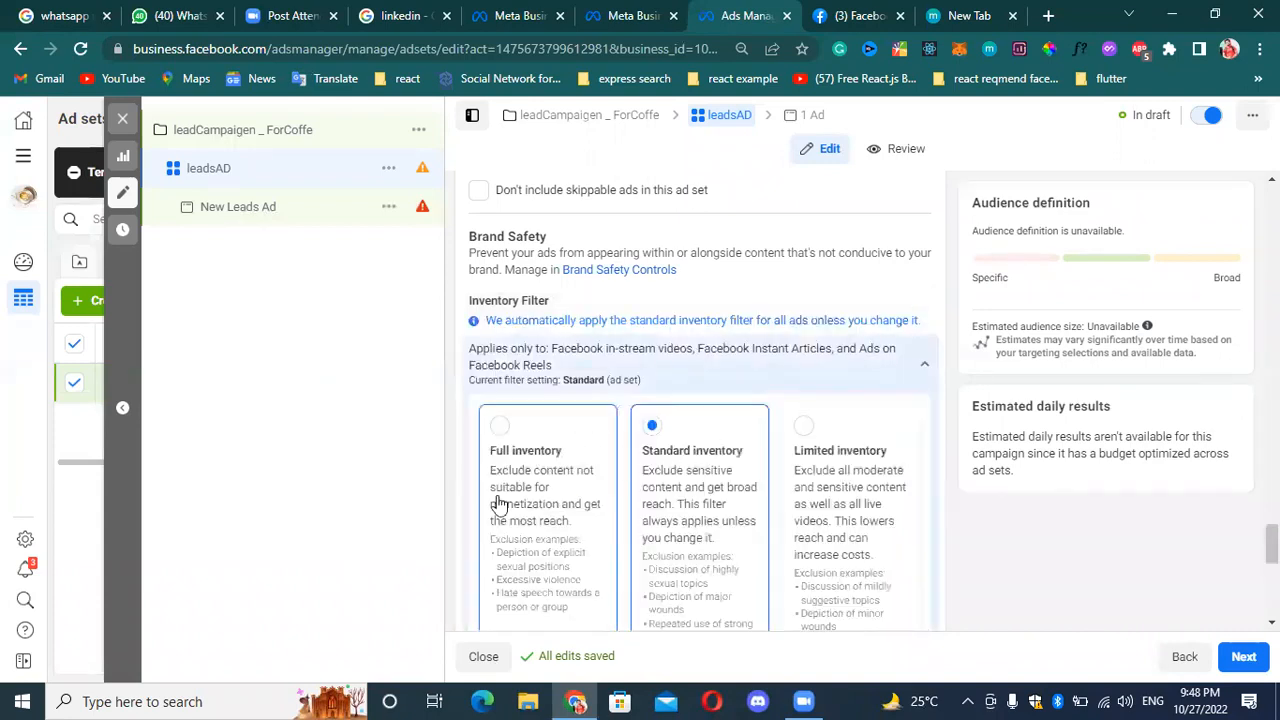
pyautogui.scroll(-2, 720, 443)
pyautogui.scroll(-2, 720, 443)
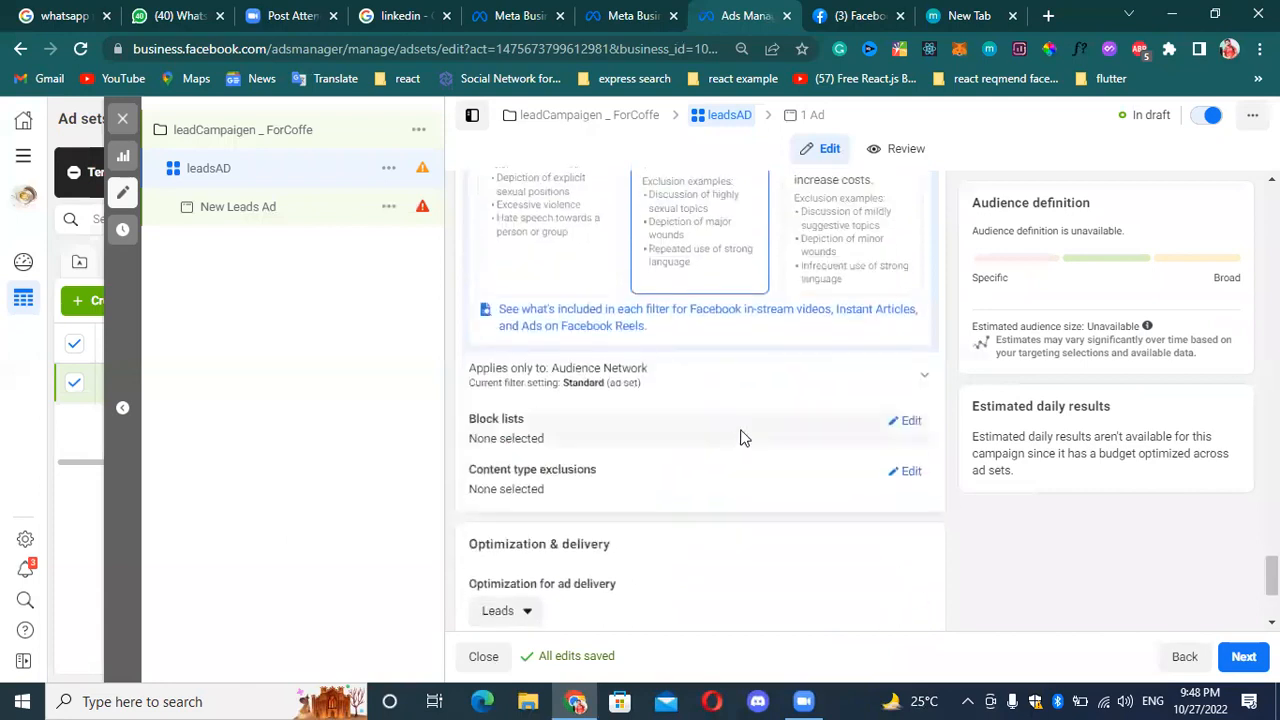
pyautogui.click(925, 383)
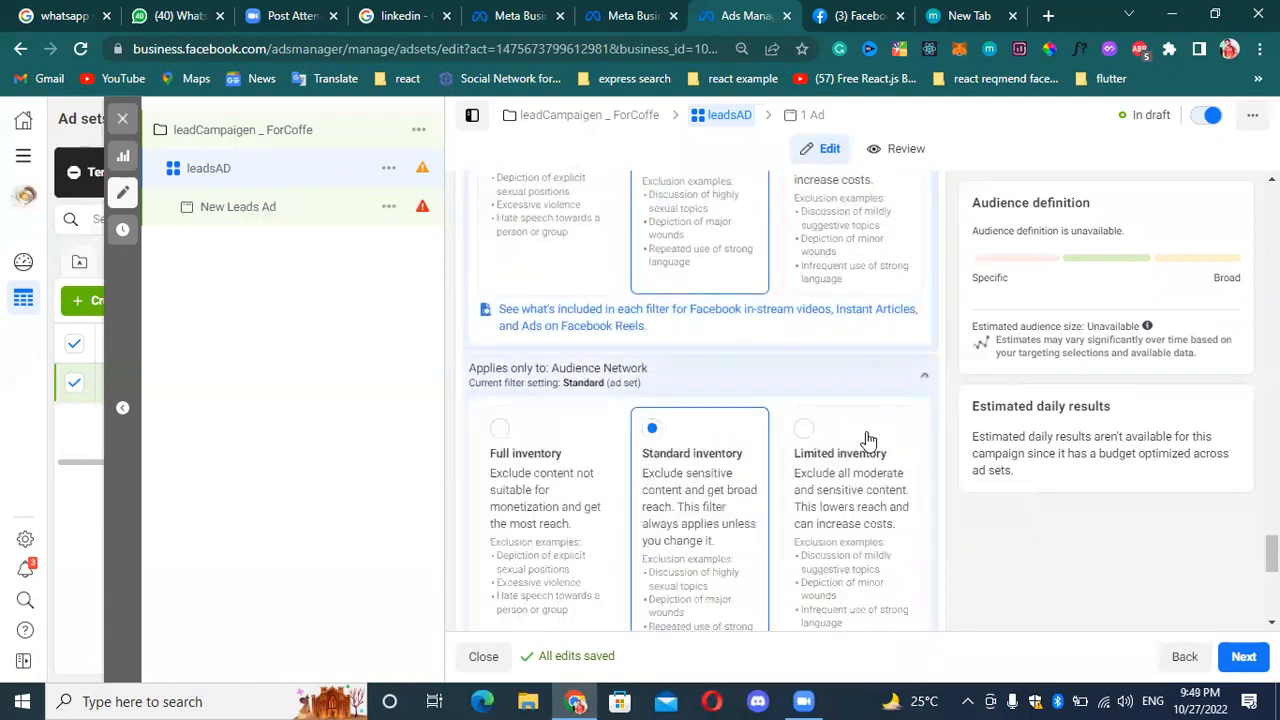
pyautogui.scroll(-4, 838, 422)
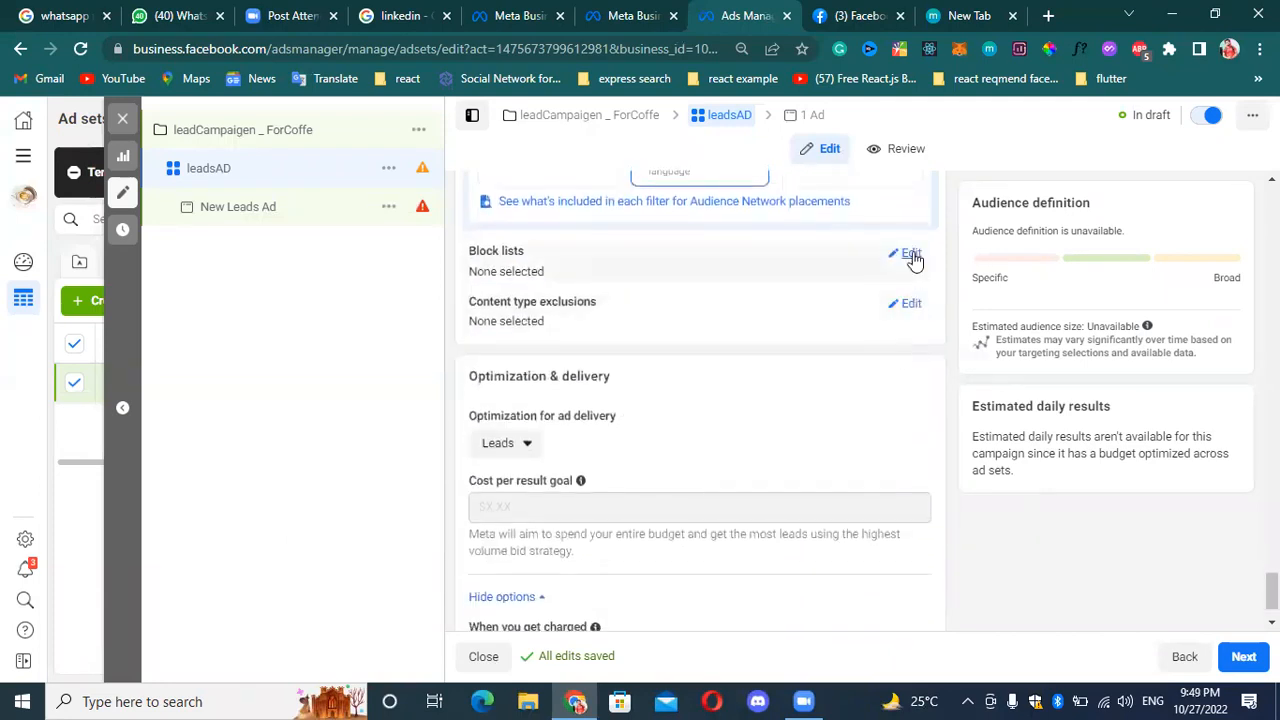
# Open the ad set's block lists, view the block list creation page, and return to the ad set.
pyautogui.click(910, 253)
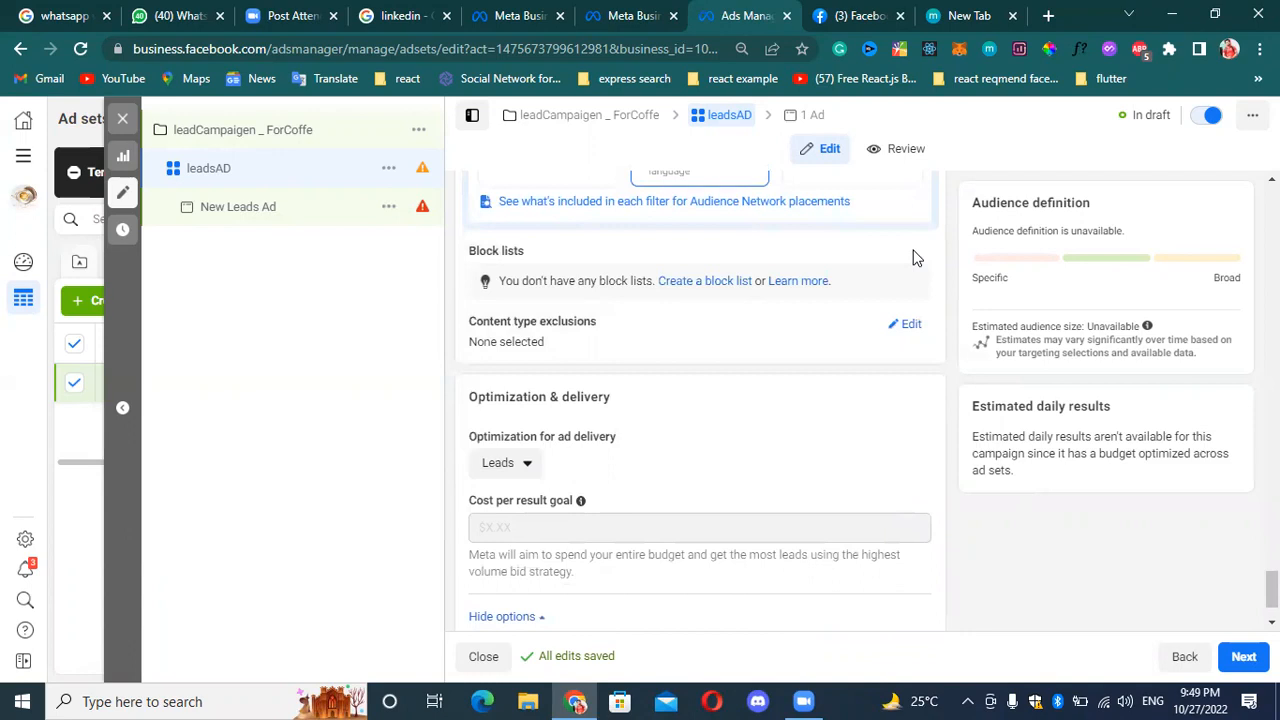
pyautogui.click(708, 285)
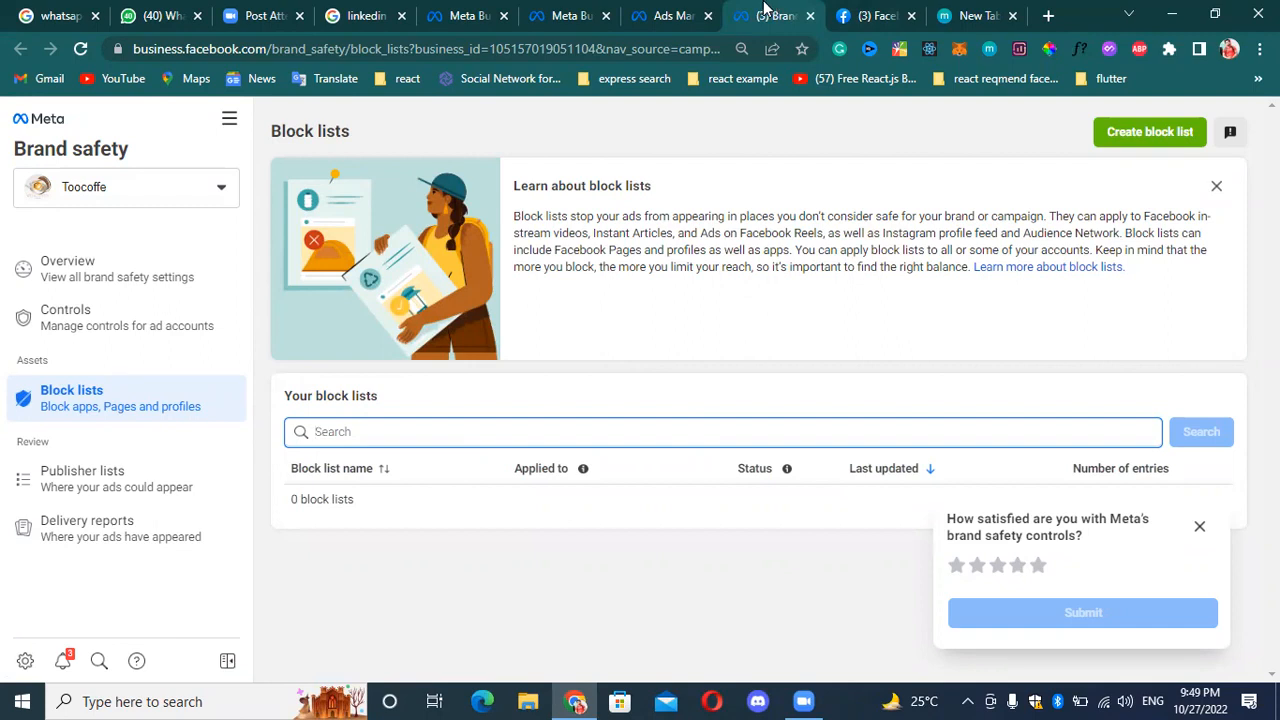
pyautogui.click(650, 12)
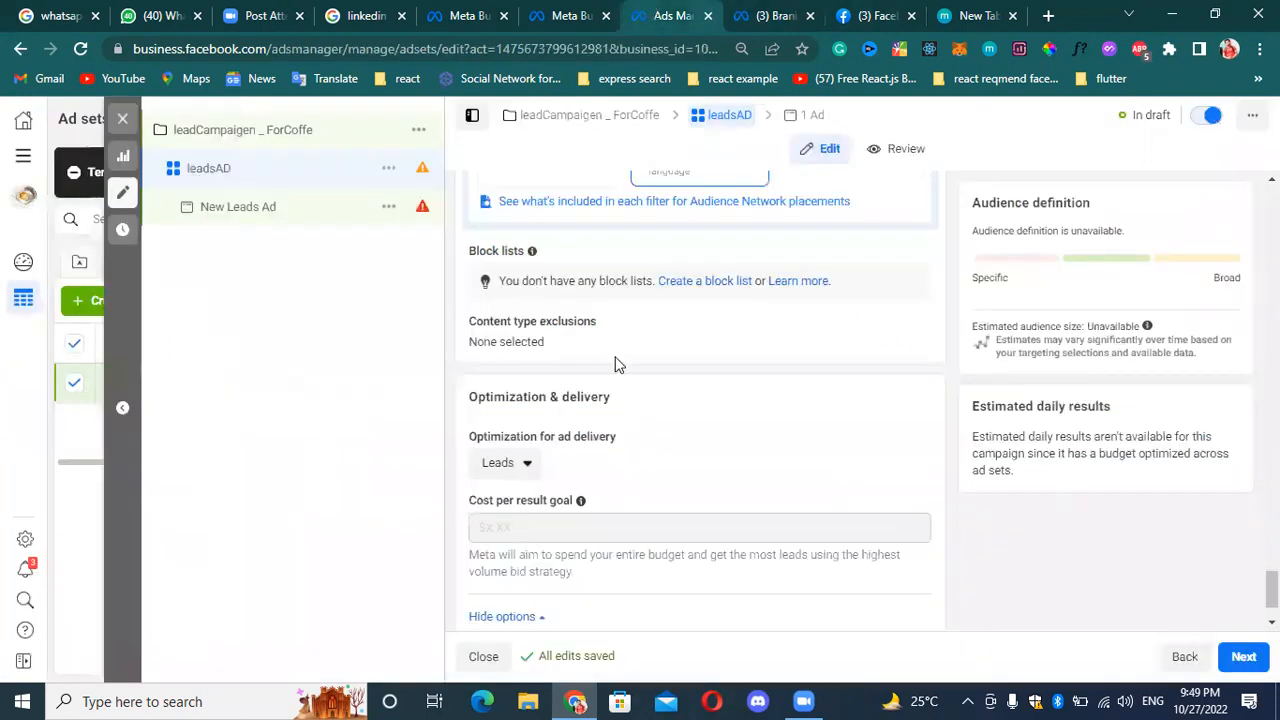
# Review the Audience Network inventory filter levels and collapse that section.
pyautogui.scroll(3, 615, 365)
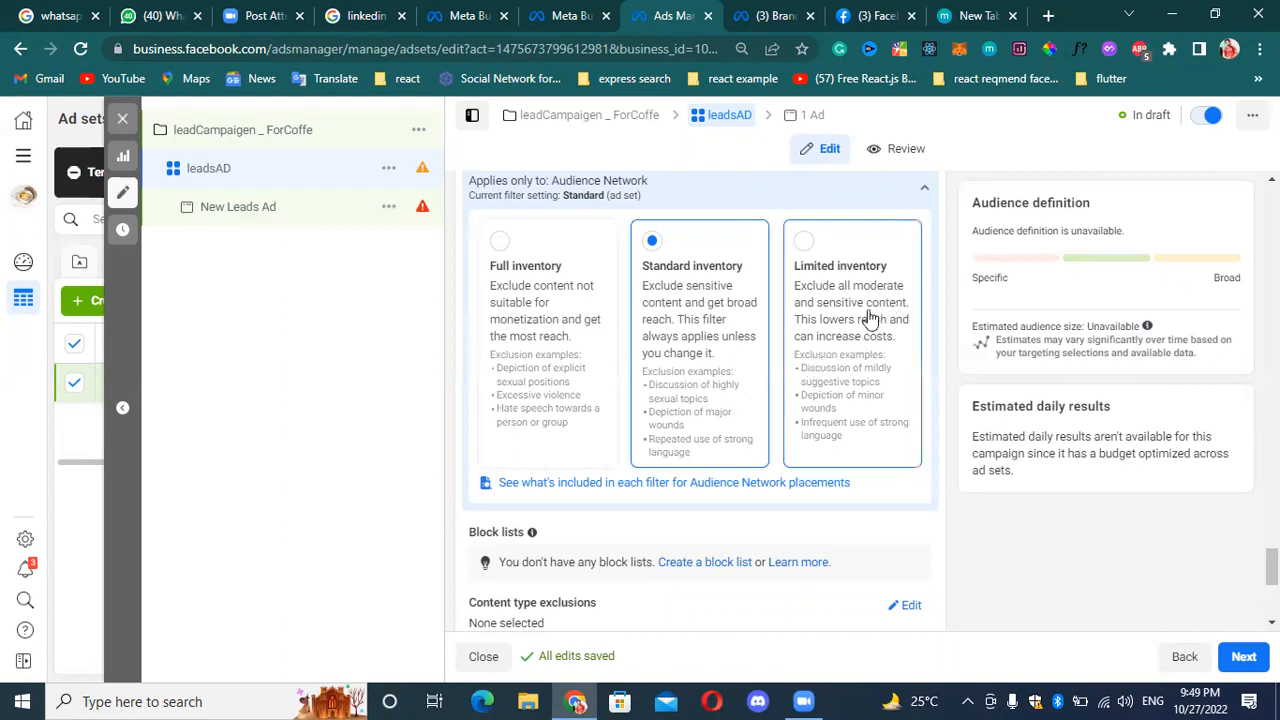
pyautogui.scroll(2, 826, 357)
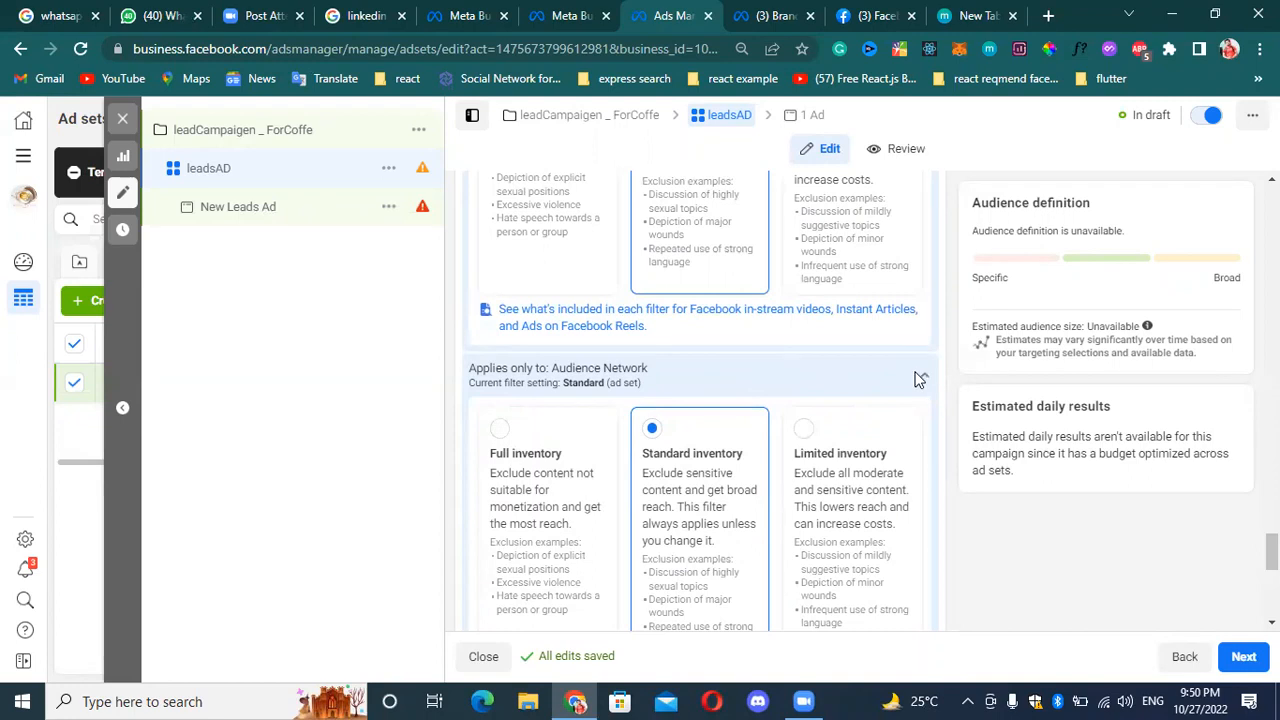
pyautogui.click(918, 380)
pyautogui.scroll(-3, 643, 431)
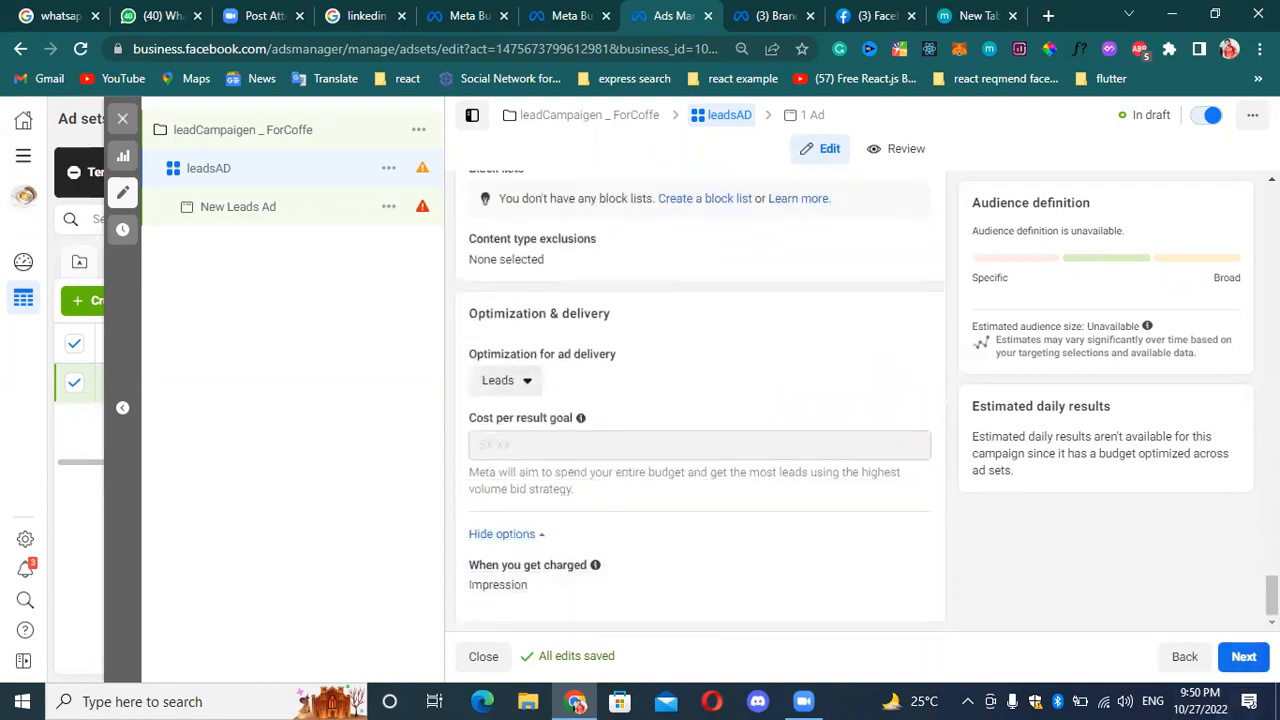
# Continue to the New Leads Ad and review its Identity settings, including the Instagram account choices.
pyautogui.click(1244, 660)
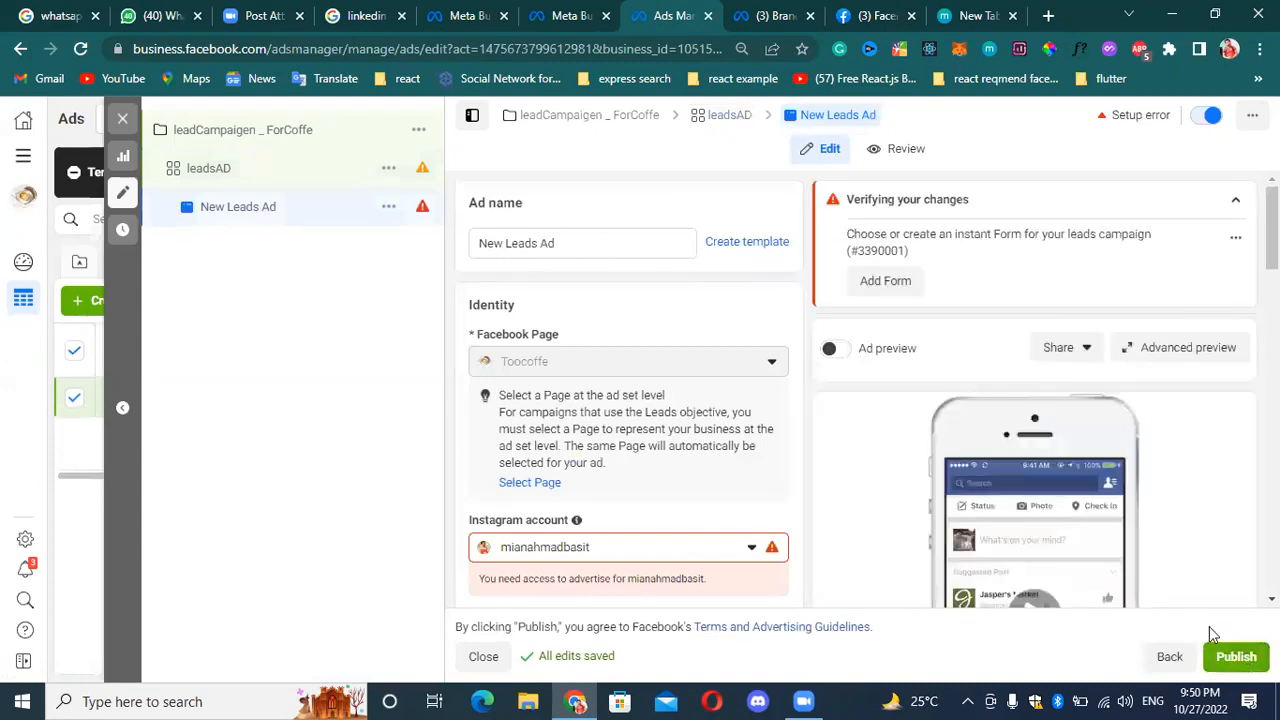
pyautogui.scroll(-5, 914, 449)
pyautogui.scroll(2, 711, 366)
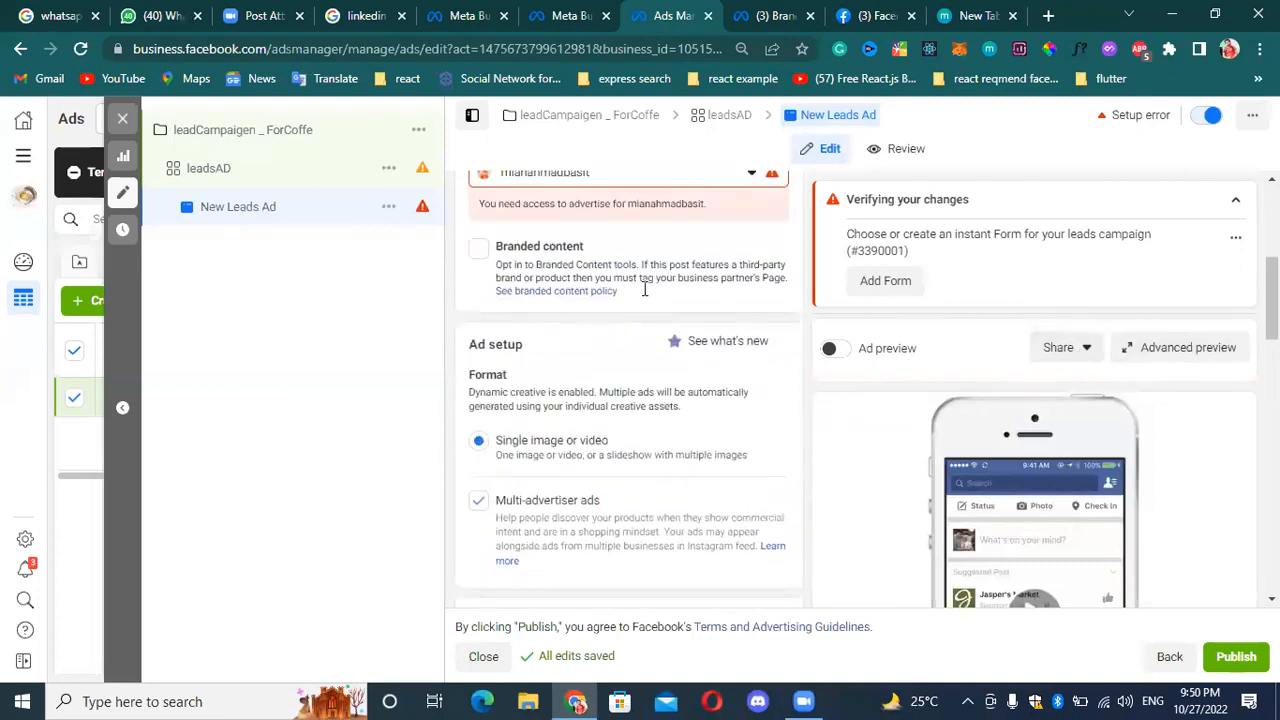
pyautogui.scroll(3, 640, 280)
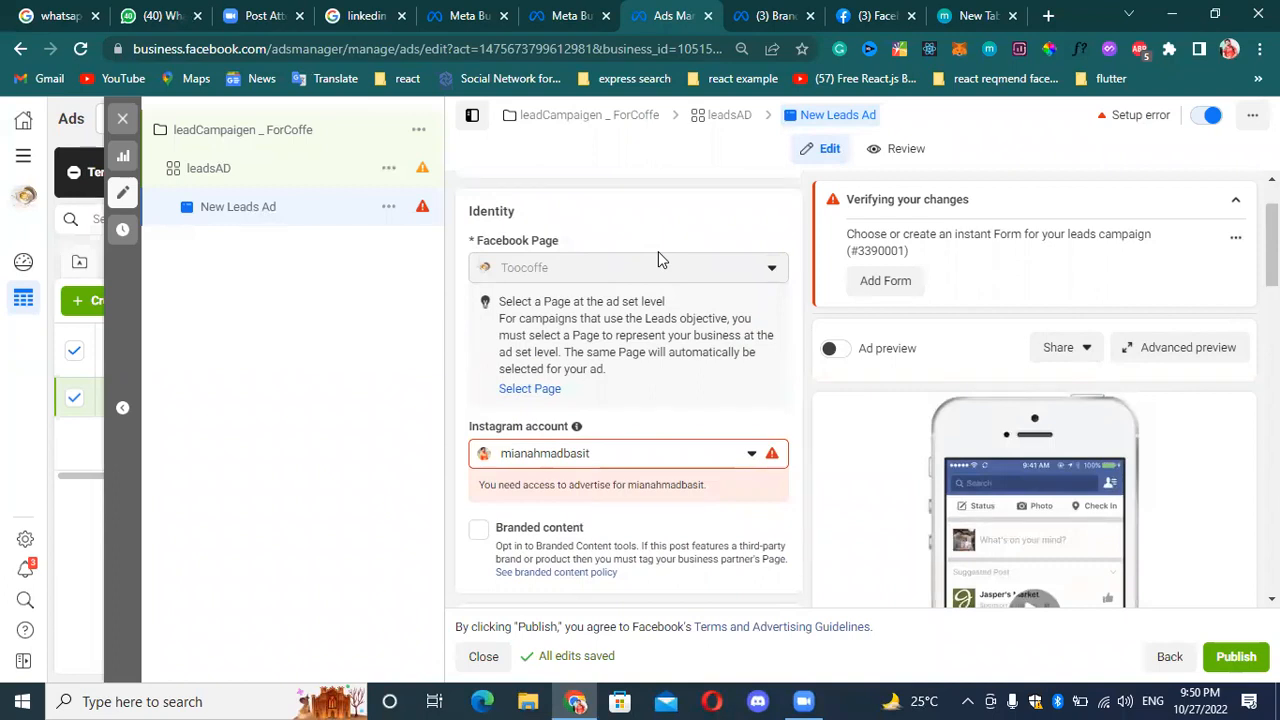
pyautogui.click(750, 456)
pyautogui.click(752, 456)
pyautogui.scroll(-1, 626, 454)
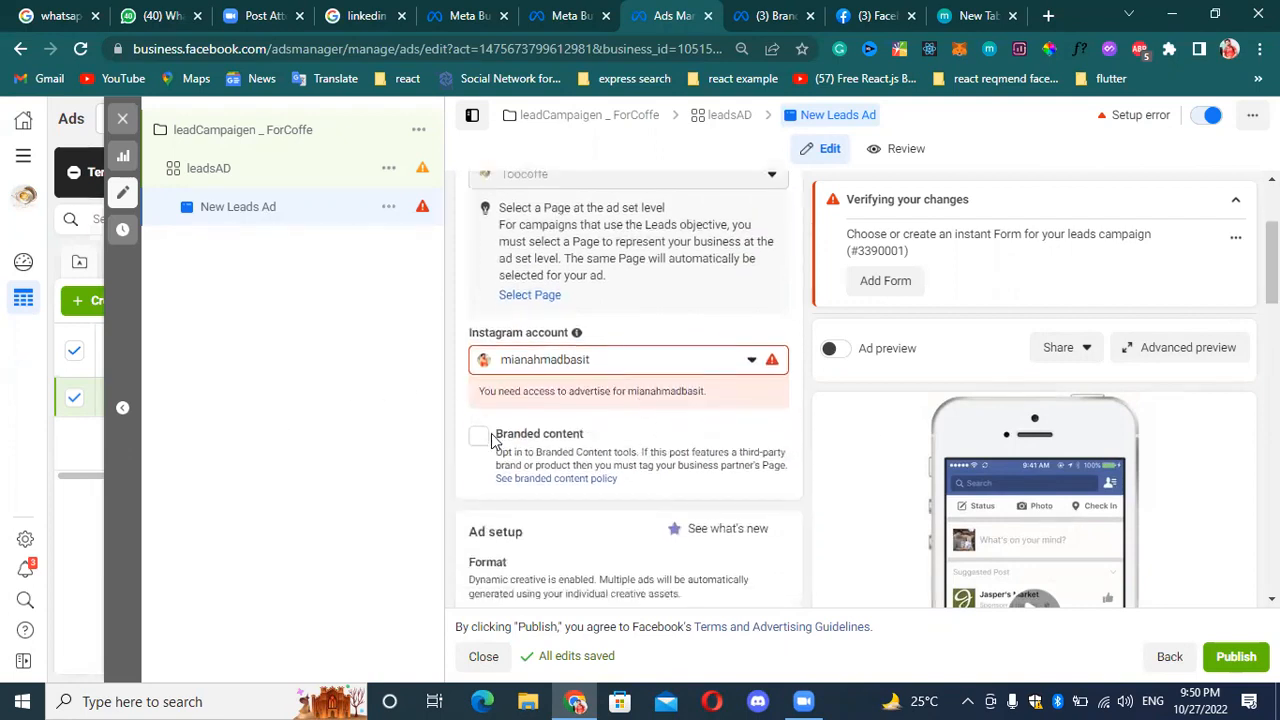
# Enable Branded content for the ad and choose Teps Schools as the partner Facebook Page.
pyautogui.click(477, 436)
pyautogui.scroll(-1, 486, 443)
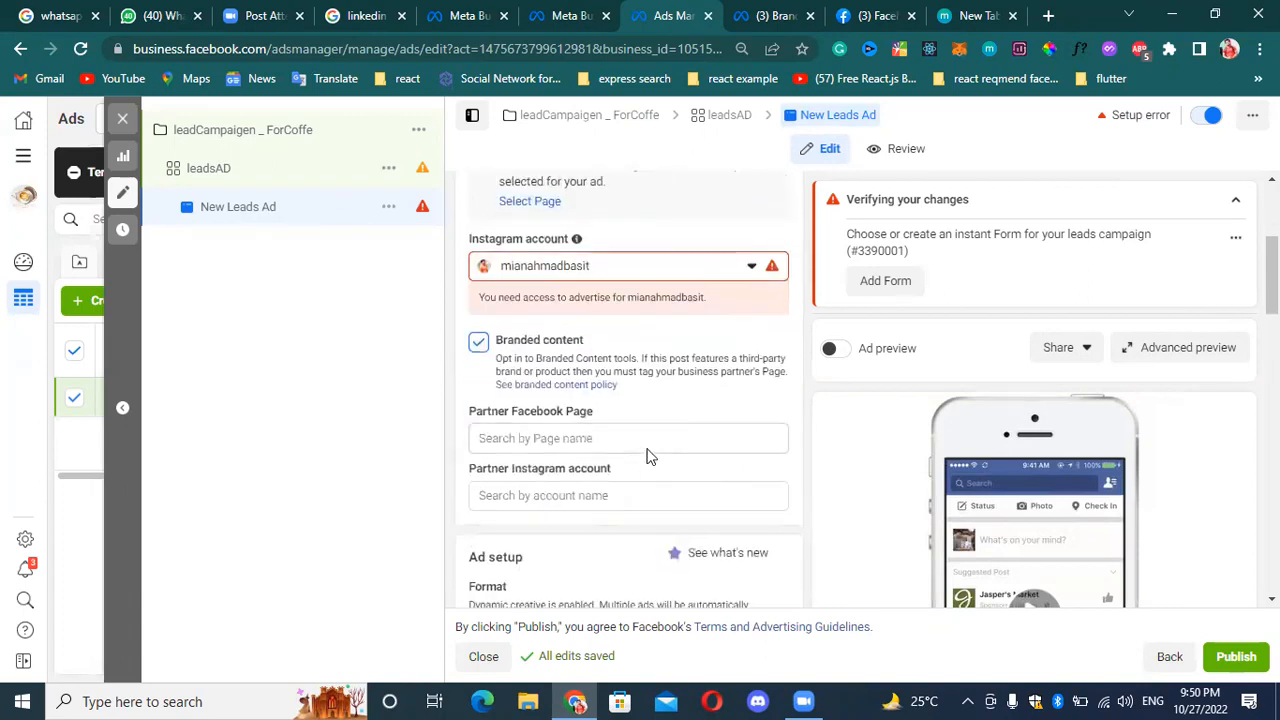
pyautogui.click(583, 438)
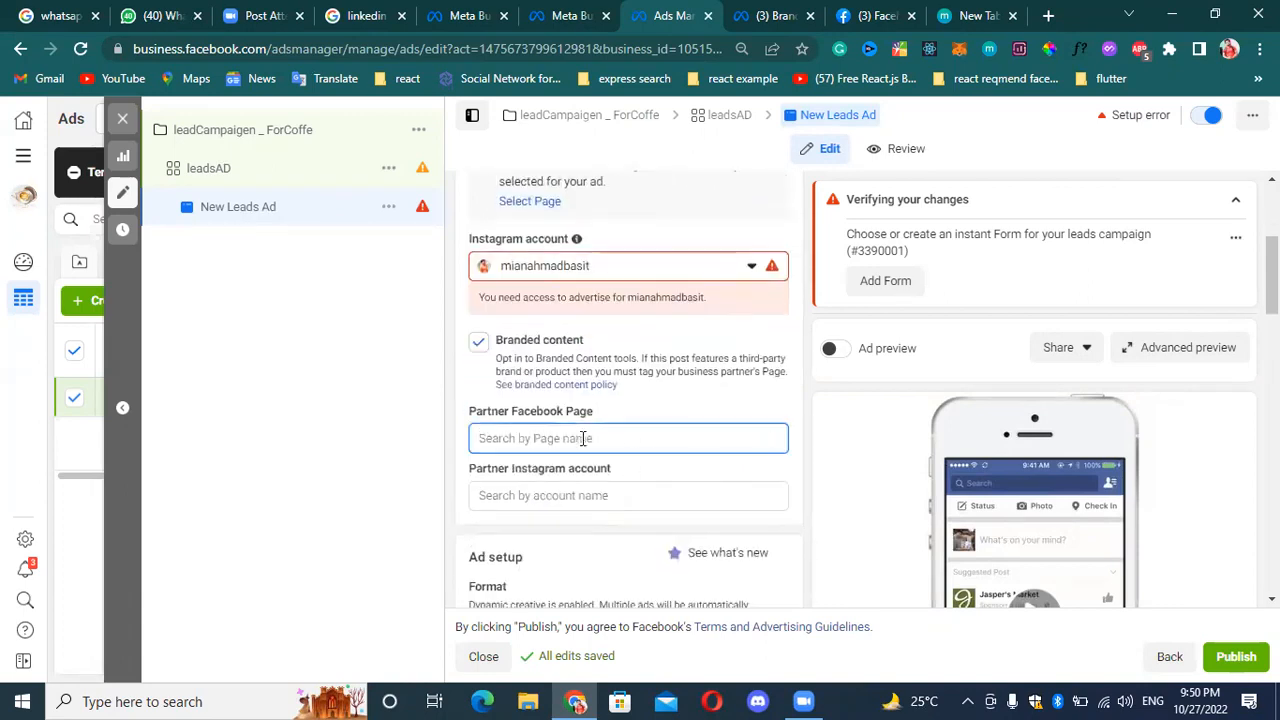
pyautogui.write('teps')
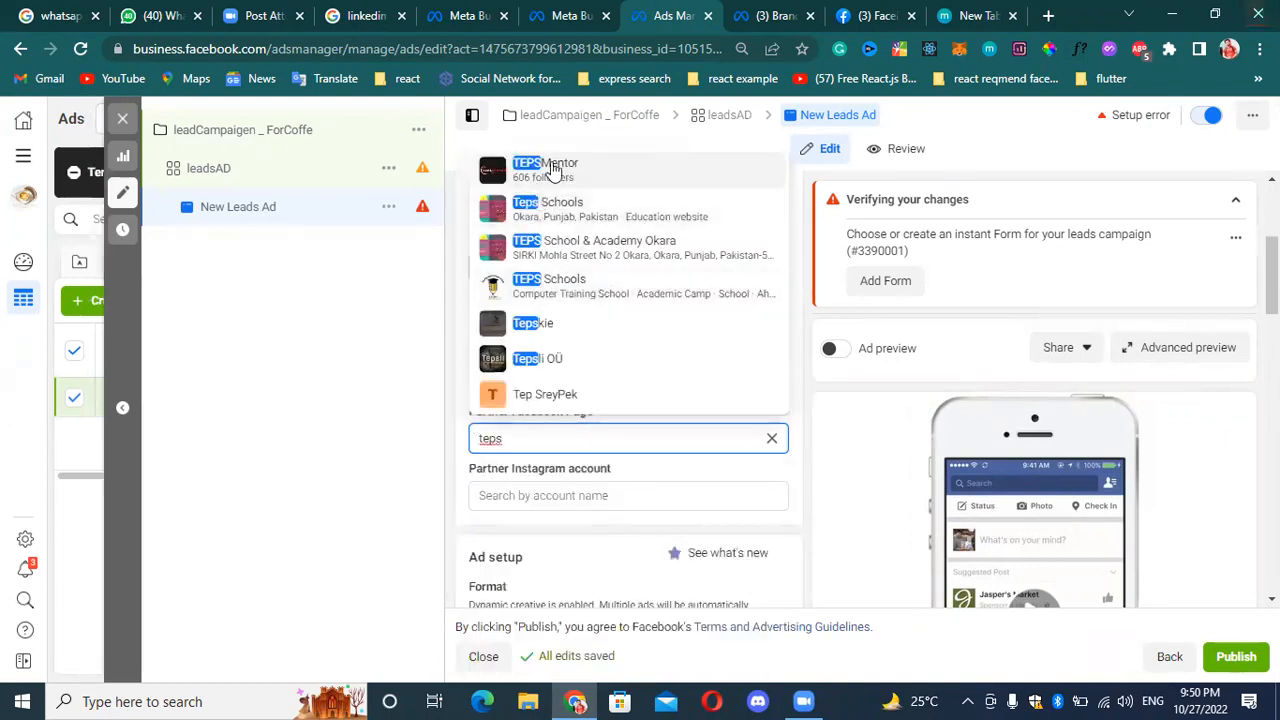
pyautogui.click(609, 206)
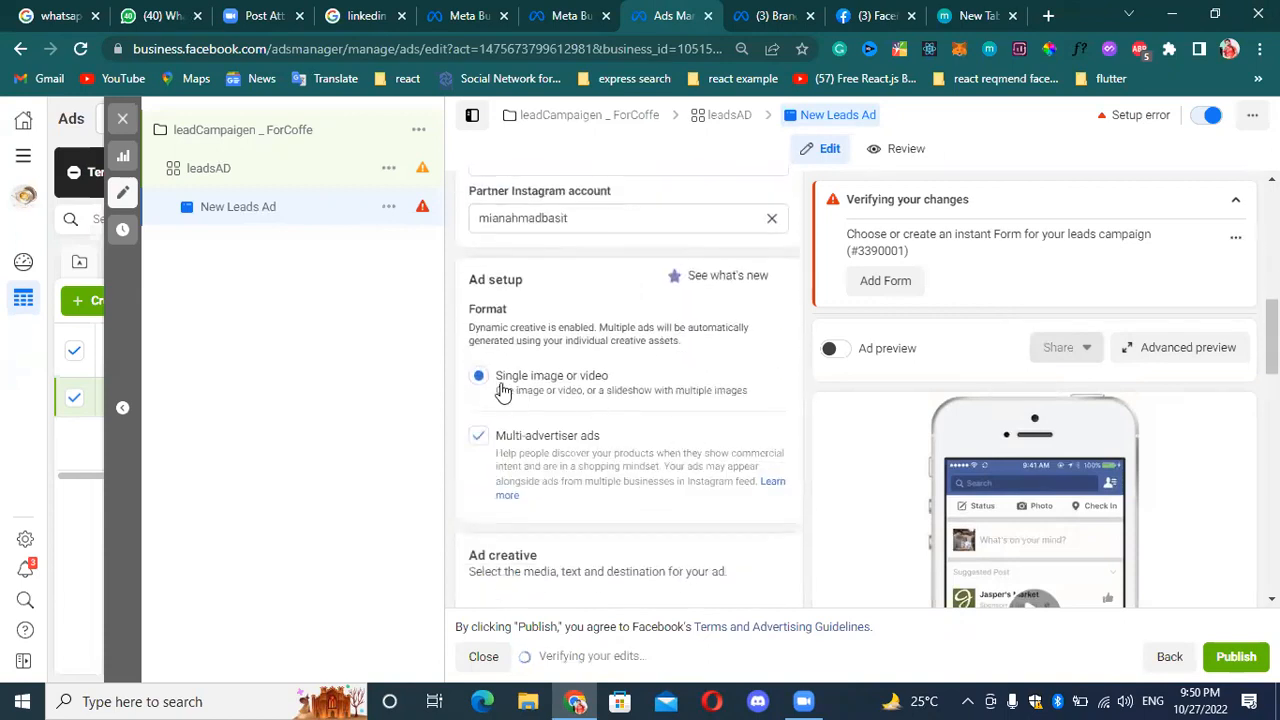
# Try the untitled coffee picture from the account images as media in the Ad creative section.
pyautogui.scroll(-1, 530, 445)
pyautogui.scroll(1, 570, 403)
pyautogui.scroll(-2, 551, 392)
pyautogui.scroll(-1, 560, 395)
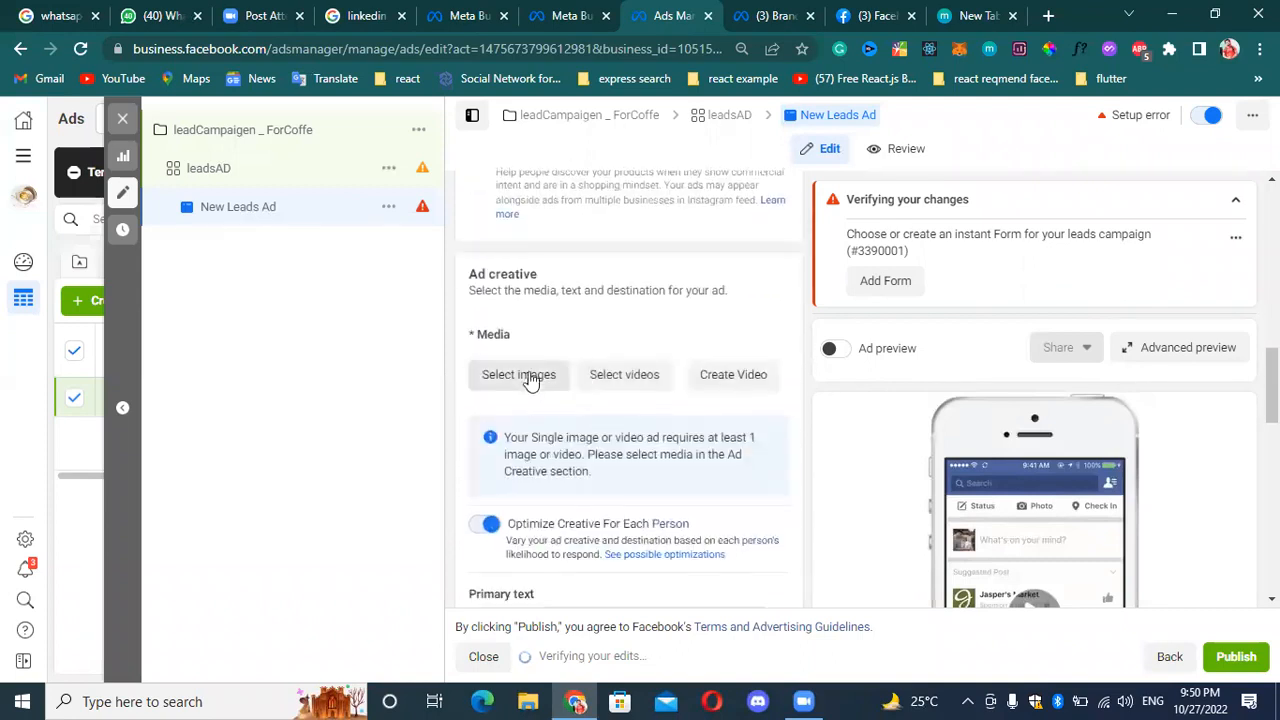
pyautogui.click(535, 378)
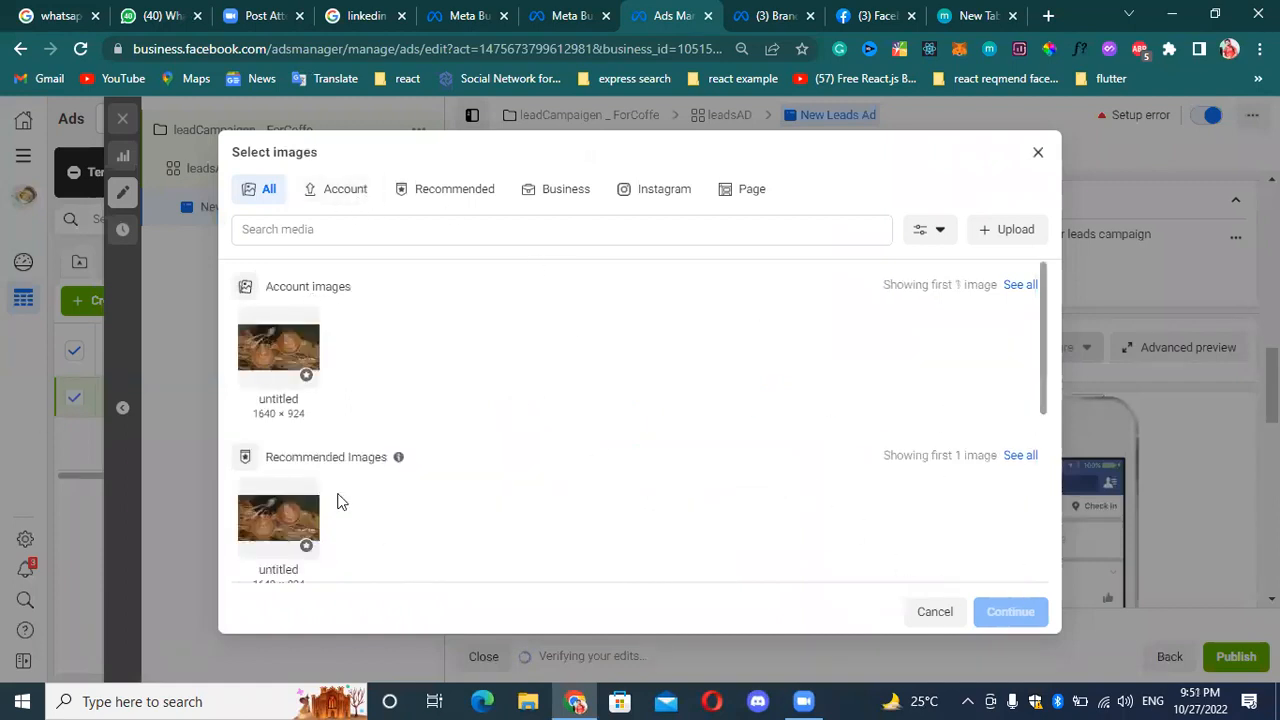
pyautogui.click(282, 350)
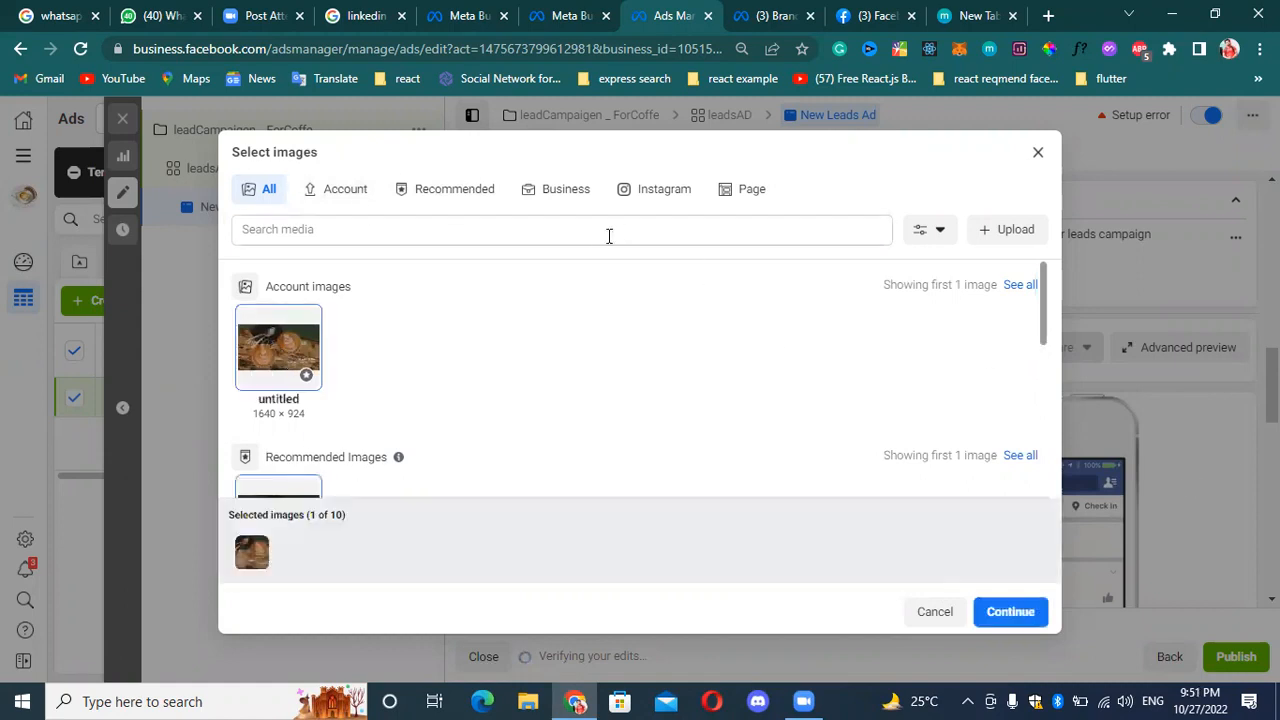
# Upload another image from the computer to the account images.
pyautogui.click(1013, 240)
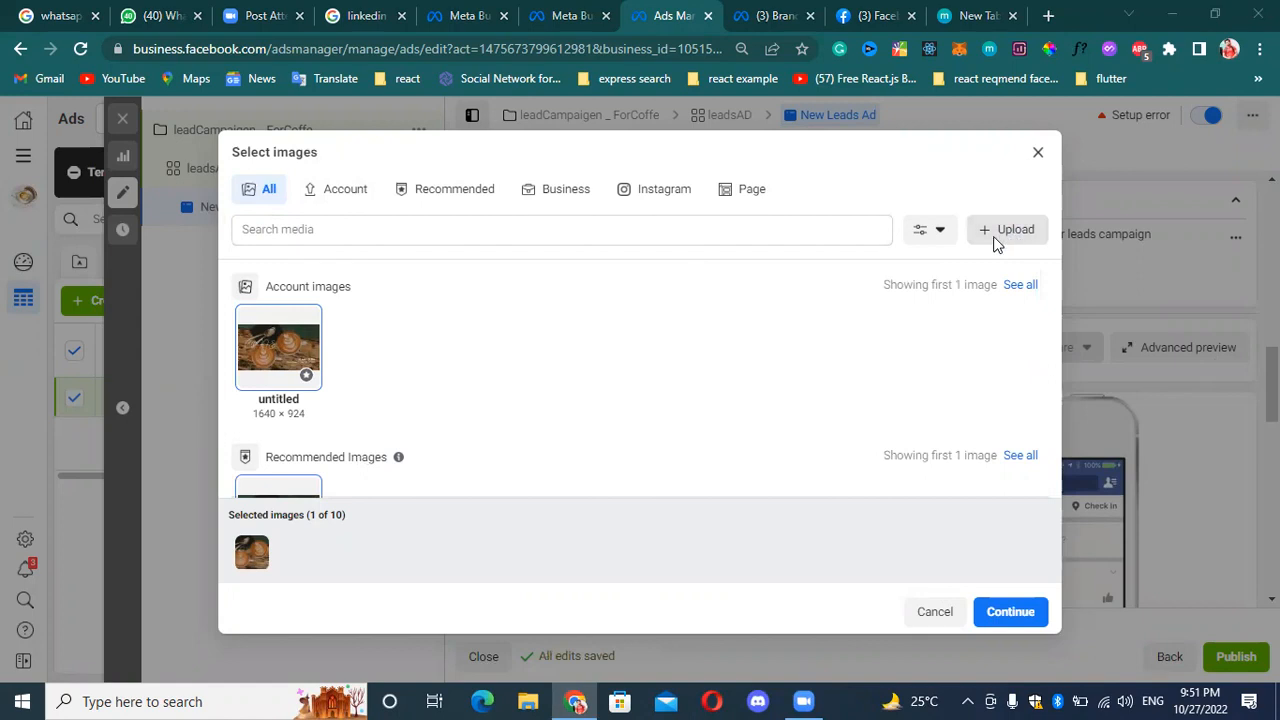
pyautogui.click(358, 174)
pyautogui.click(516, 421)
pyautogui.scroll(-2, 740, 455)
pyautogui.scroll(2, 671, 437)
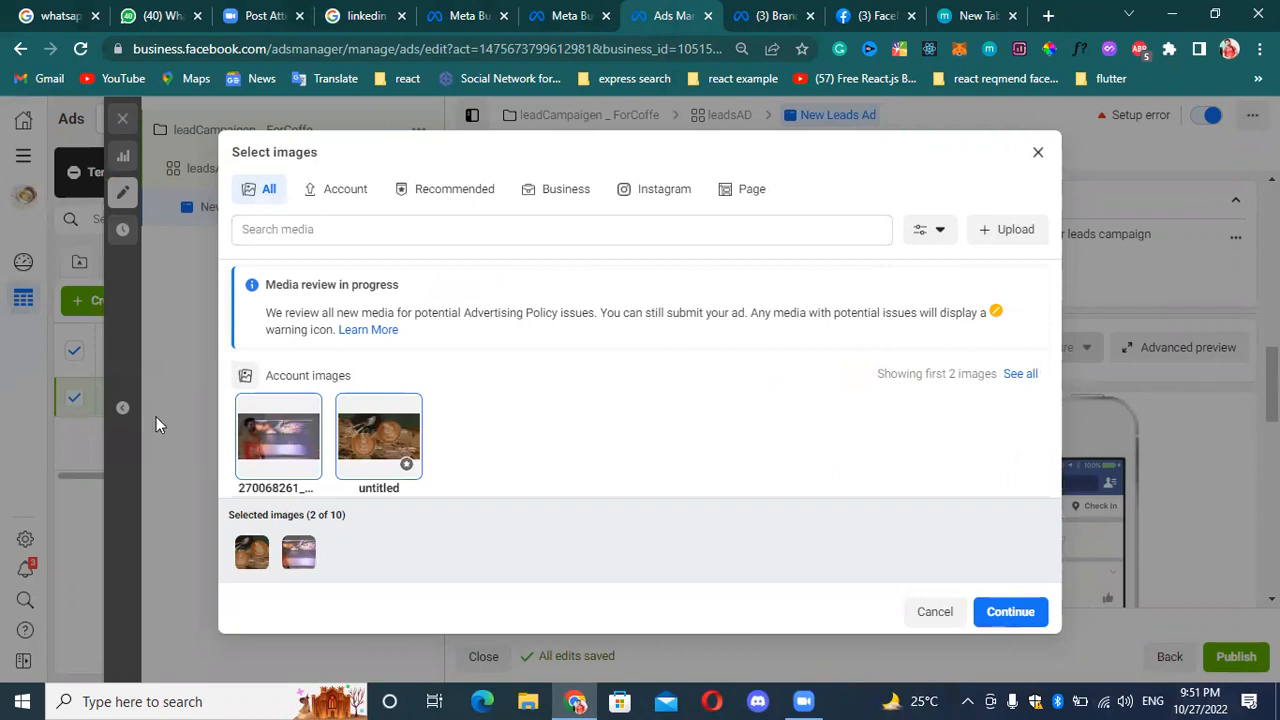
# Deselect and reselect the uploaded image, and close the image selection without applying it.
pyautogui.click(295, 450)
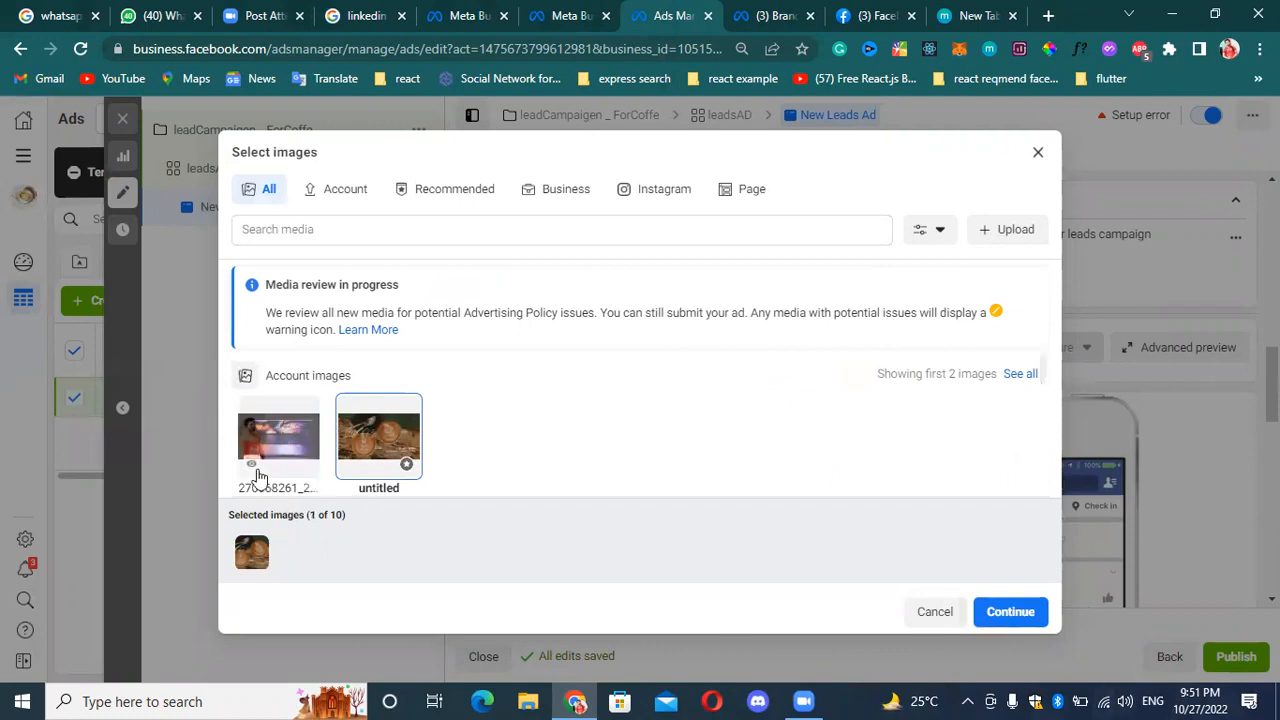
pyautogui.click(285, 444)
pyautogui.scroll(-1, 790, 430)
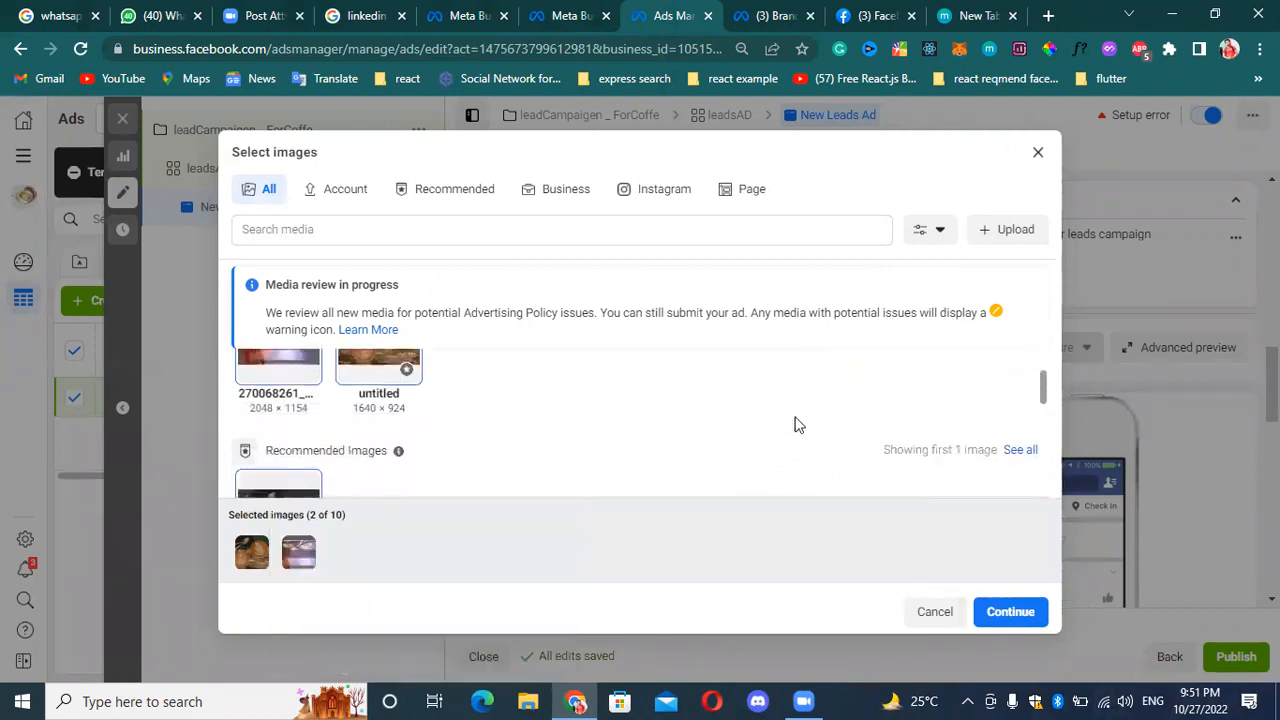
pyautogui.scroll(1, 790, 440)
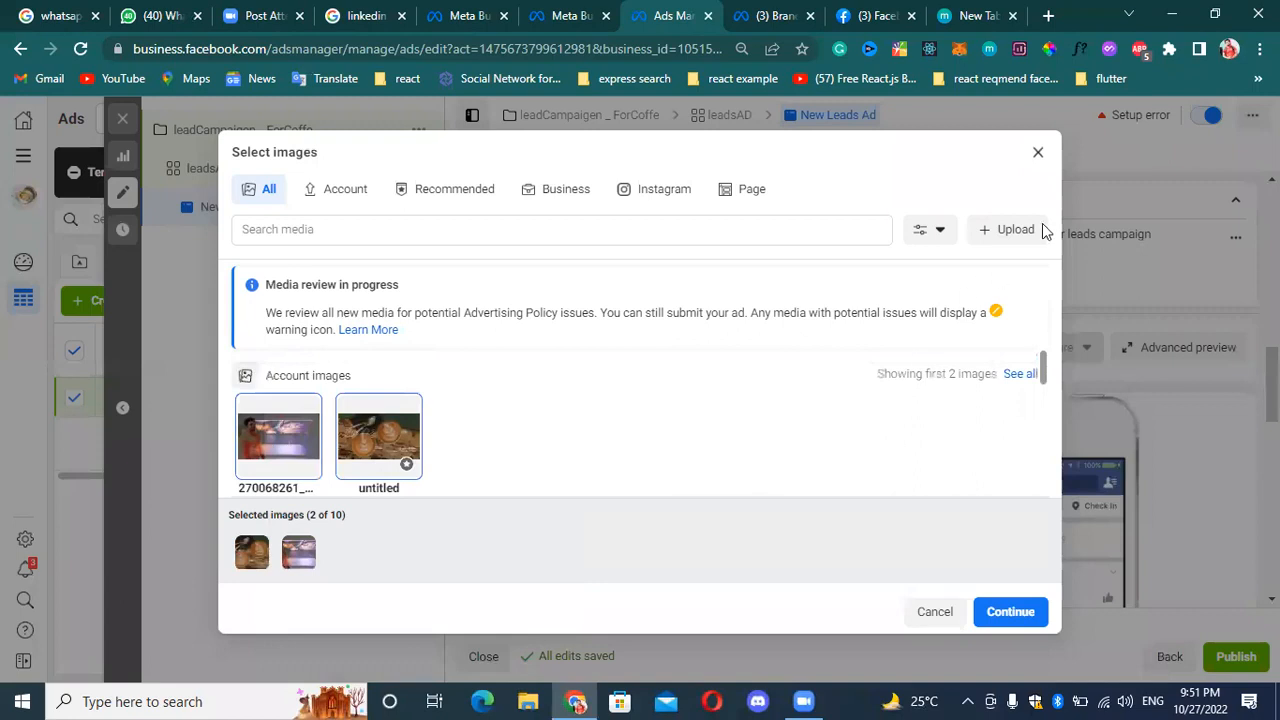
pyautogui.click(1040, 157)
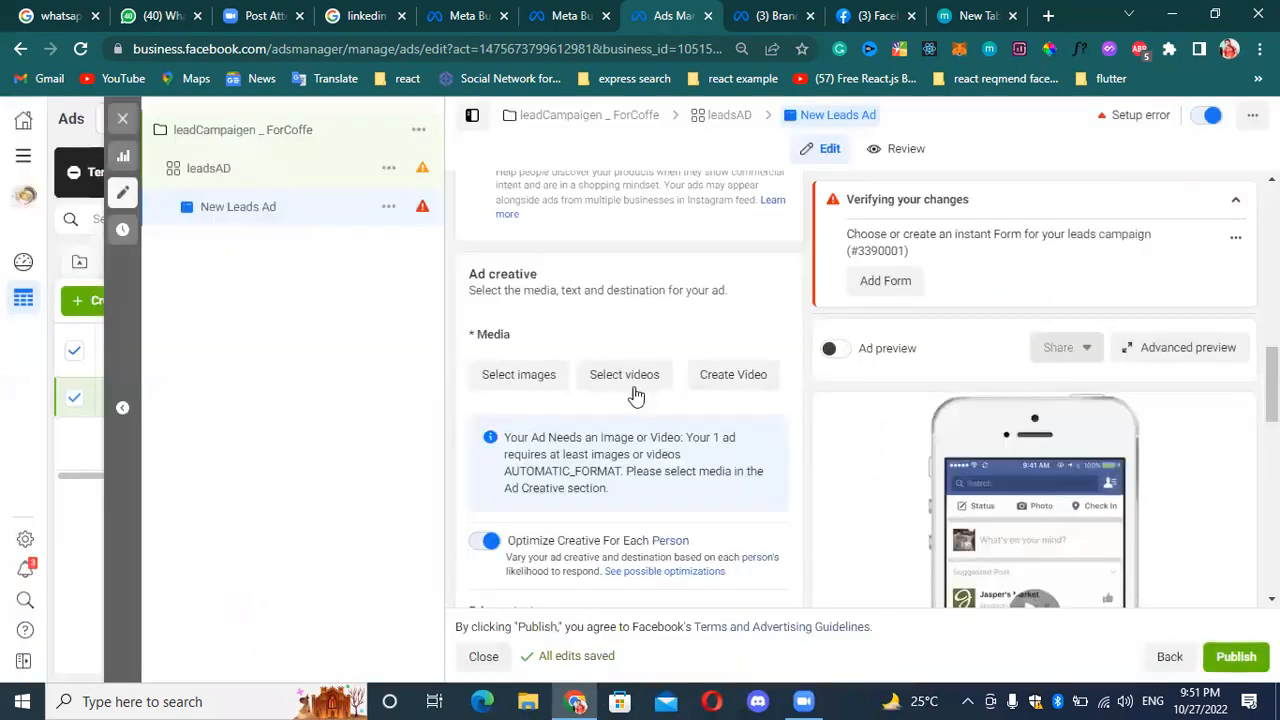
# Review the leadsAD ad set from the conversion location to the spend limits, and return to New Leads Ad.
pyautogui.scroll(4, 733, 320)
pyautogui.scroll(5, 733, 300)
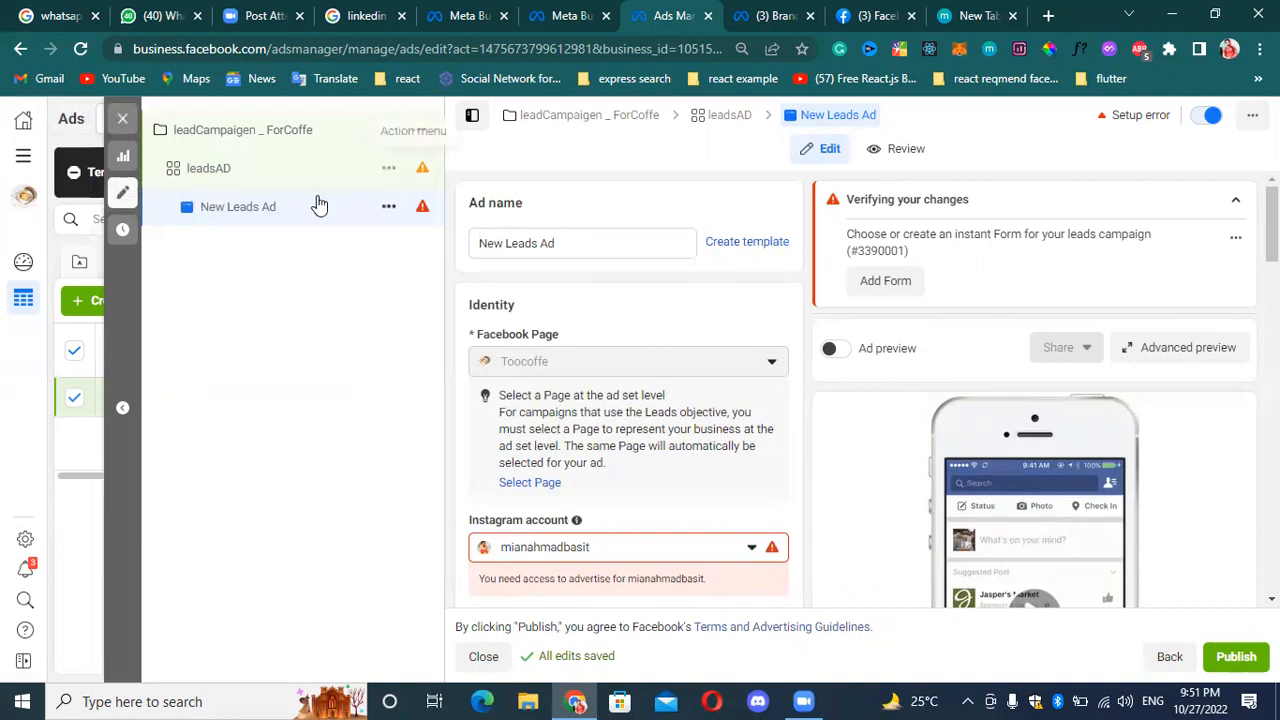
pyautogui.click(287, 172)
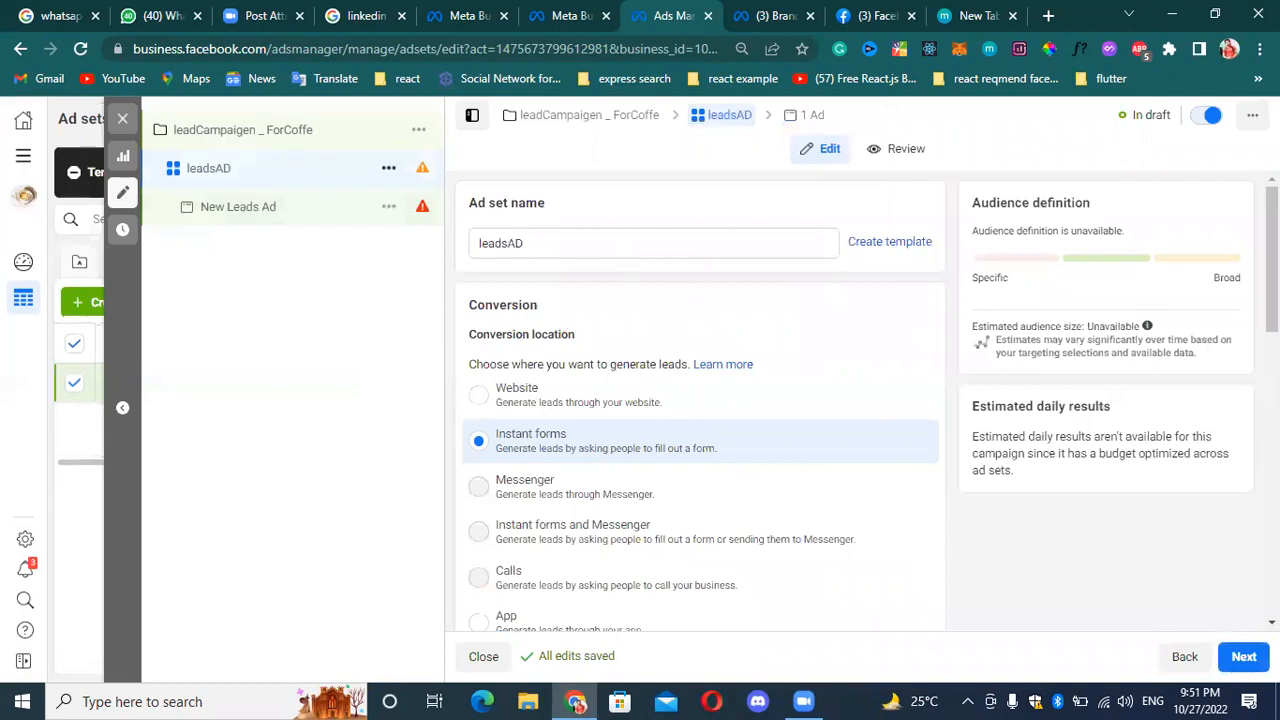
pyautogui.scroll(-4, 710, 425)
pyautogui.scroll(-2, 700, 400)
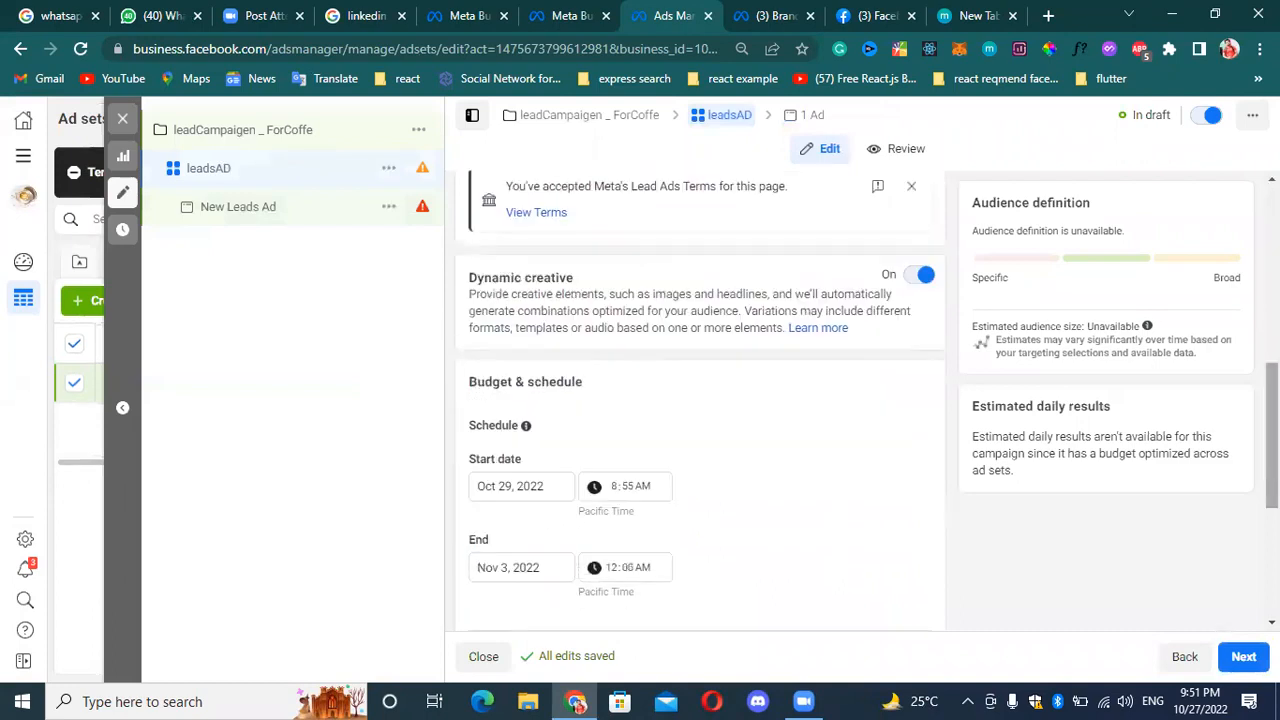
pyautogui.scroll(-3, 700, 400)
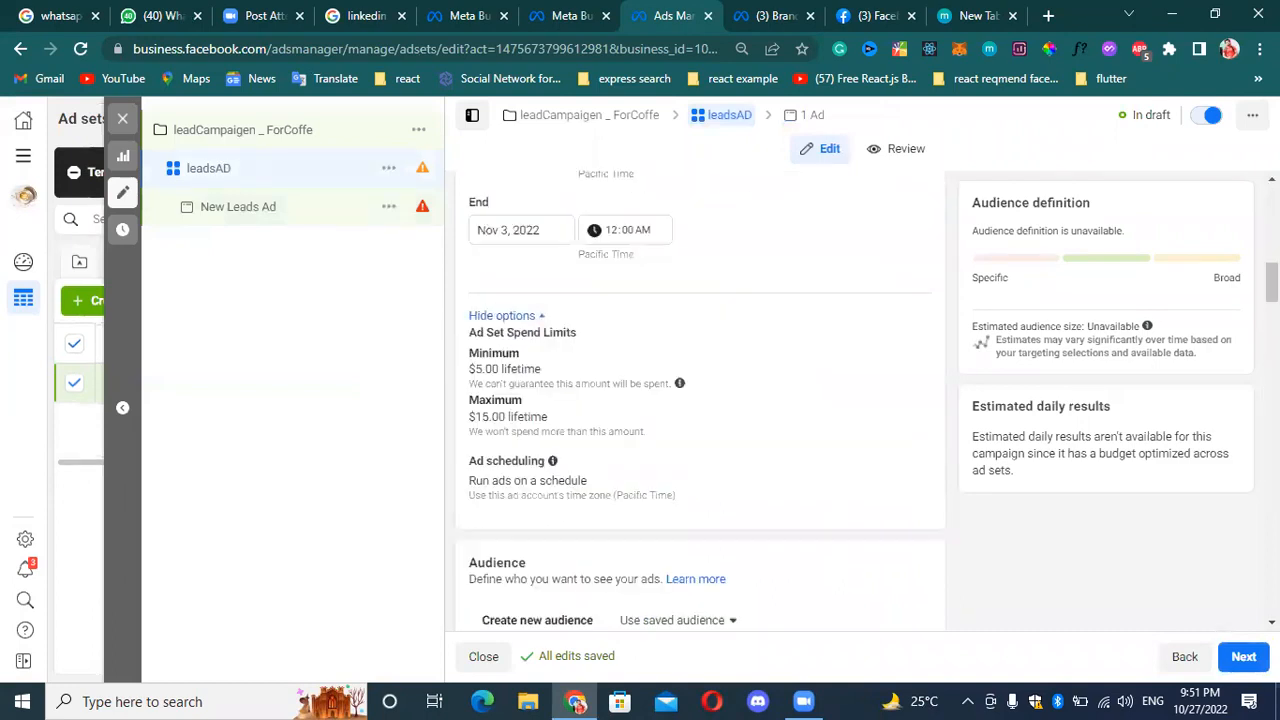
pyautogui.click(1241, 660)
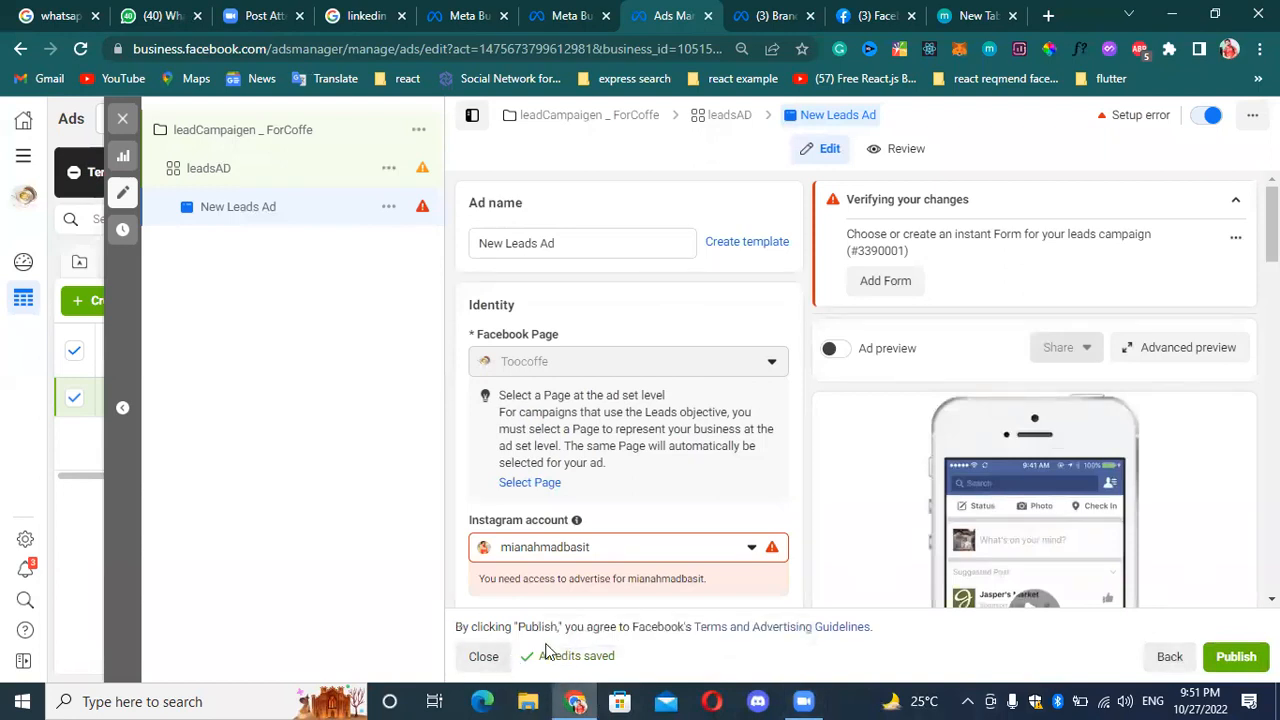
# Zoom the browser page out one level and open the New Leads Ad name for editing.
pyautogui.scroll(-3, 866, 537)
pyautogui.scroll(3, 866, 537)
pyautogui.hotkey('ctrl', '-')
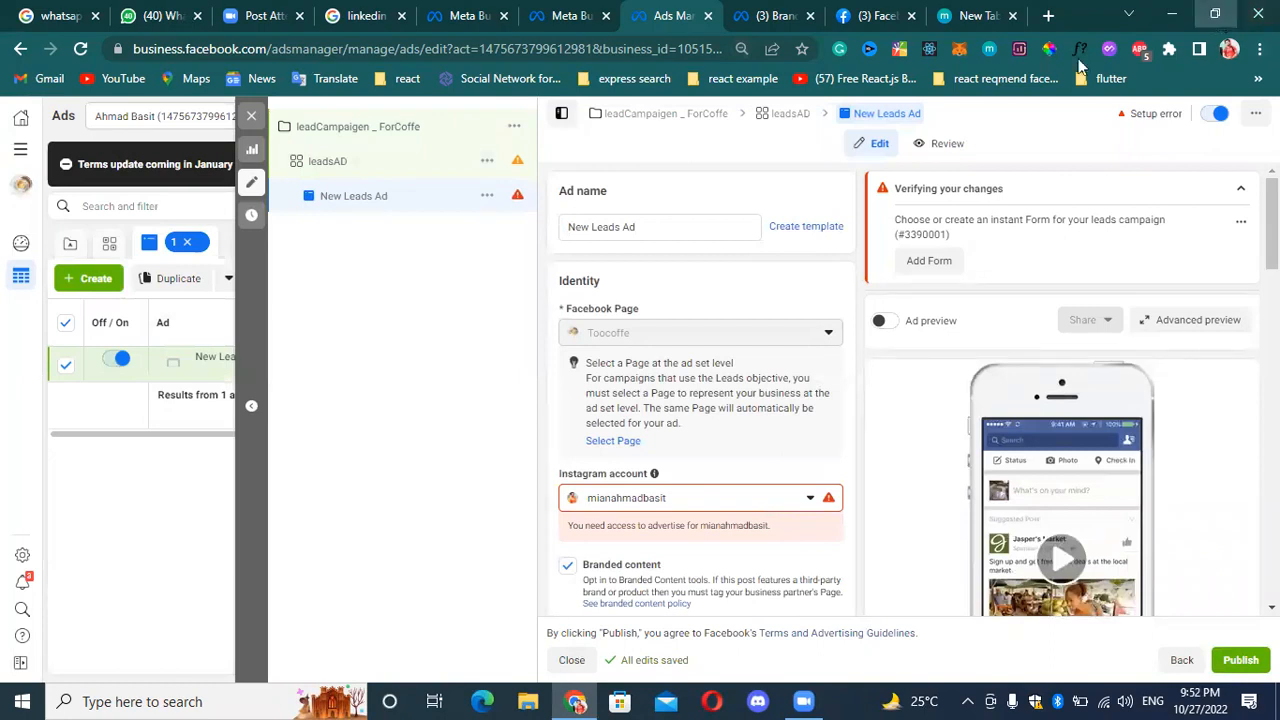
pyautogui.click(1215, 14)
pyautogui.click(688, 10)
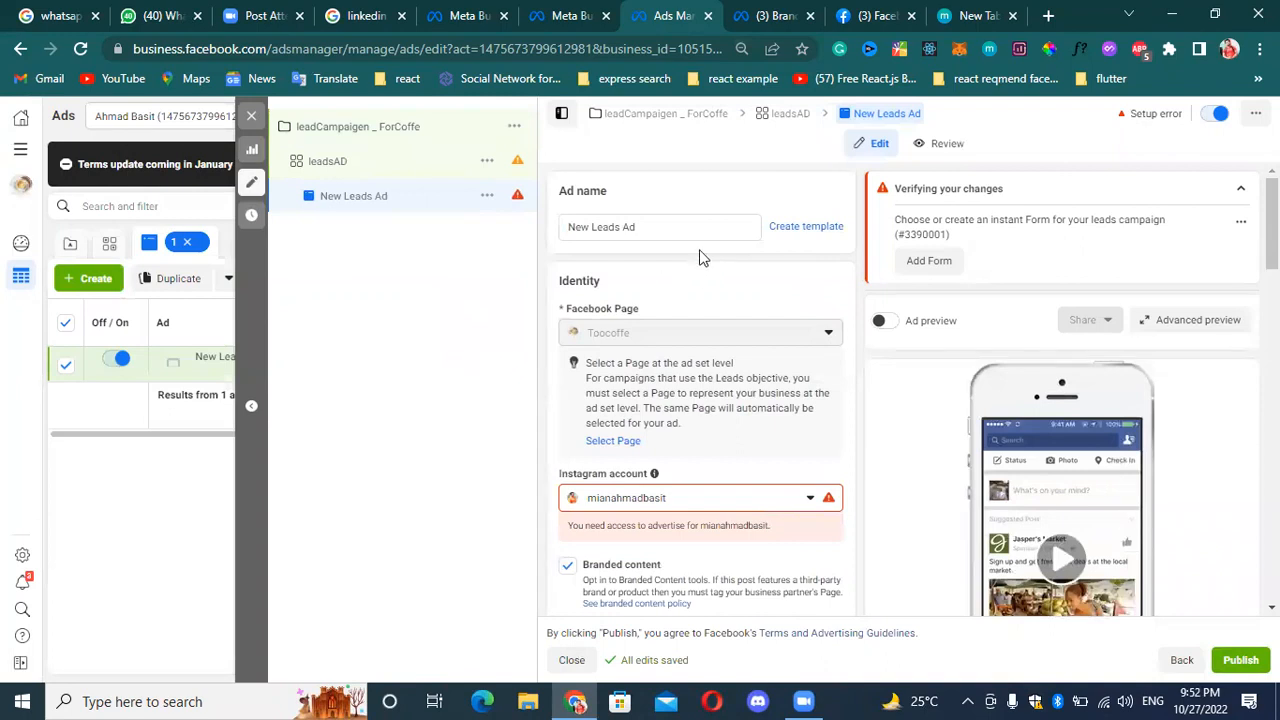
pyautogui.click(714, 226)
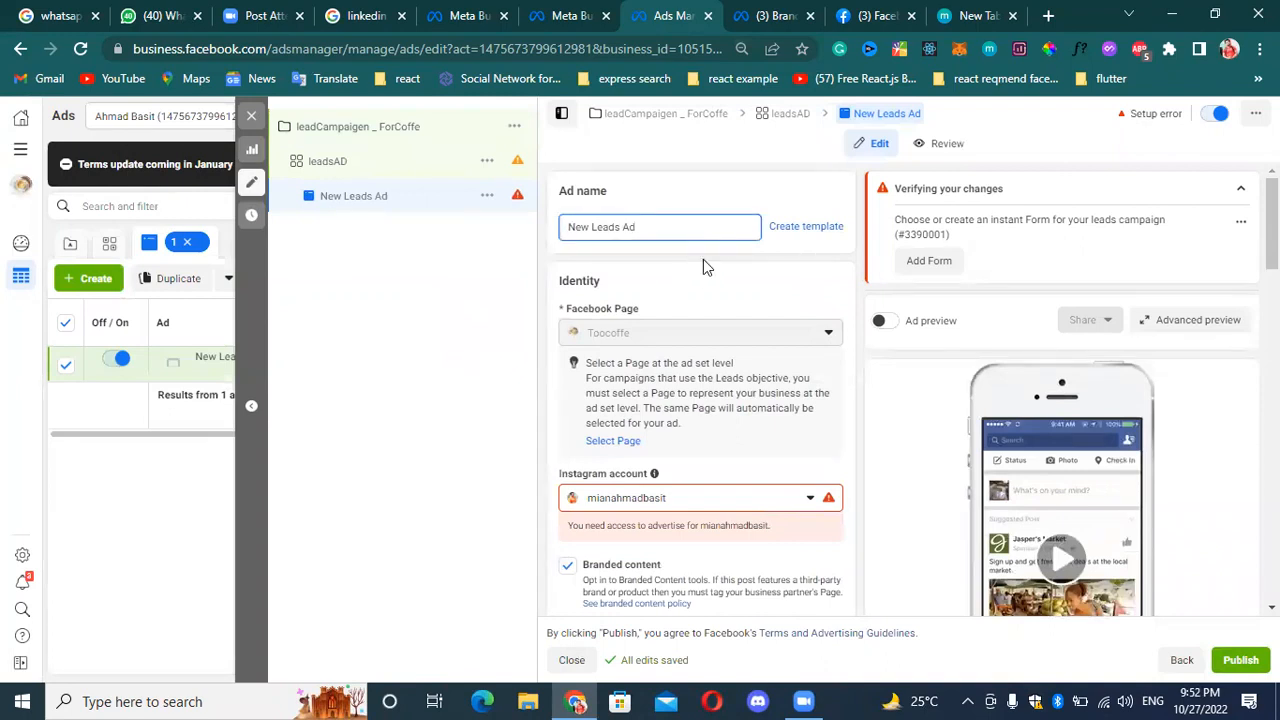
pyautogui.hotkey('ctrl', 'a')
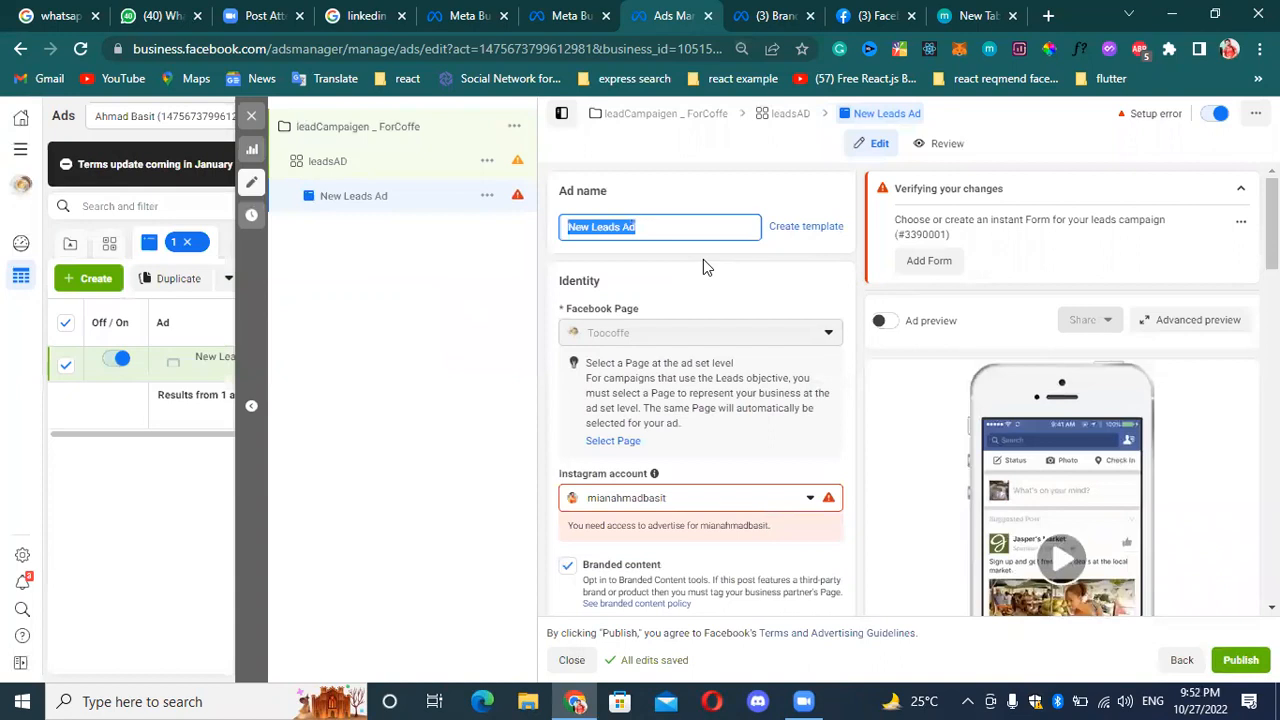
pyautogui.press('Delete')
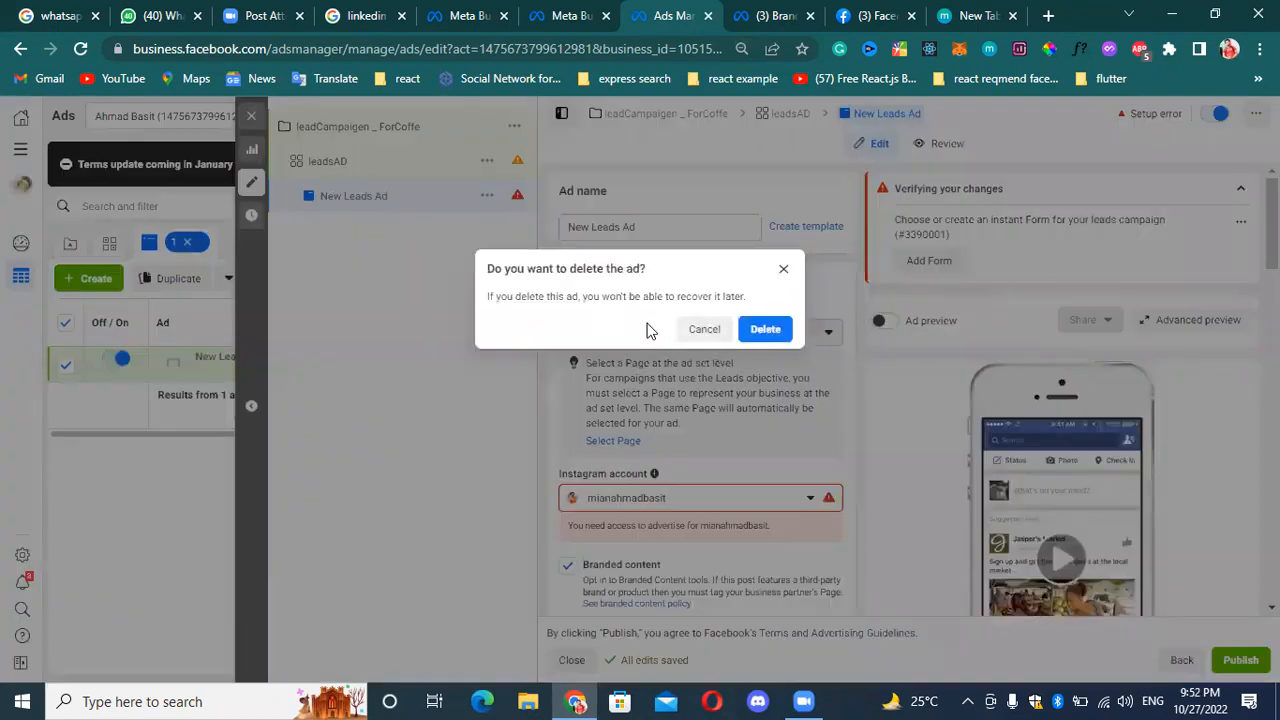
pyautogui.click(704, 330)
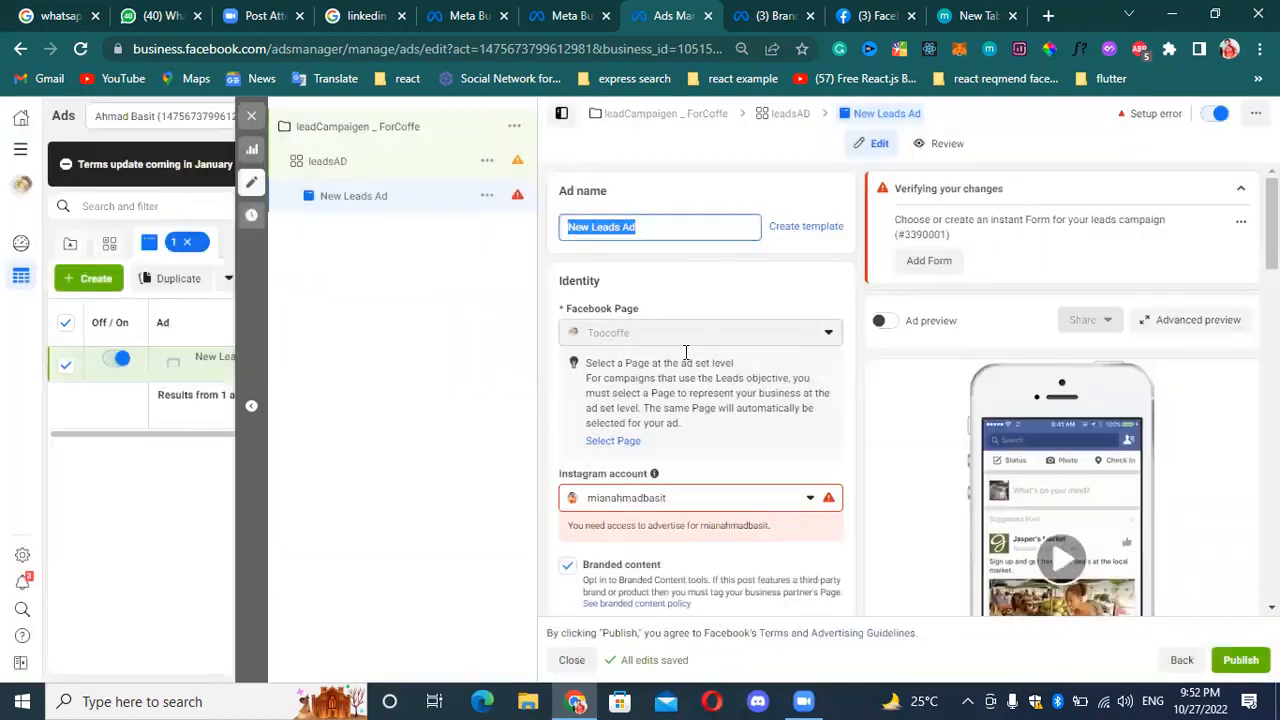
# Clear the existing ad name and rename the ad as "course".
pyautogui.click(654, 226)
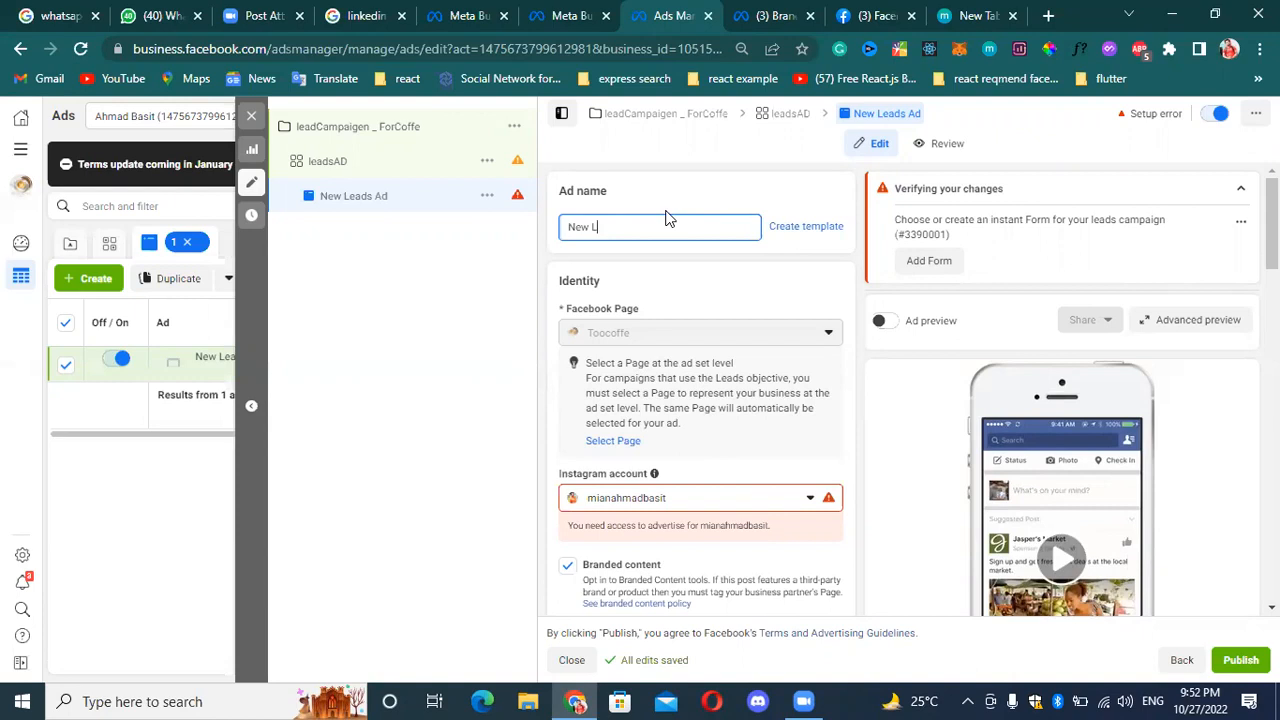
pyautogui.press('BackSpace')
pyautogui.press('BackSpace')
pyautogui.press('BackSpace')
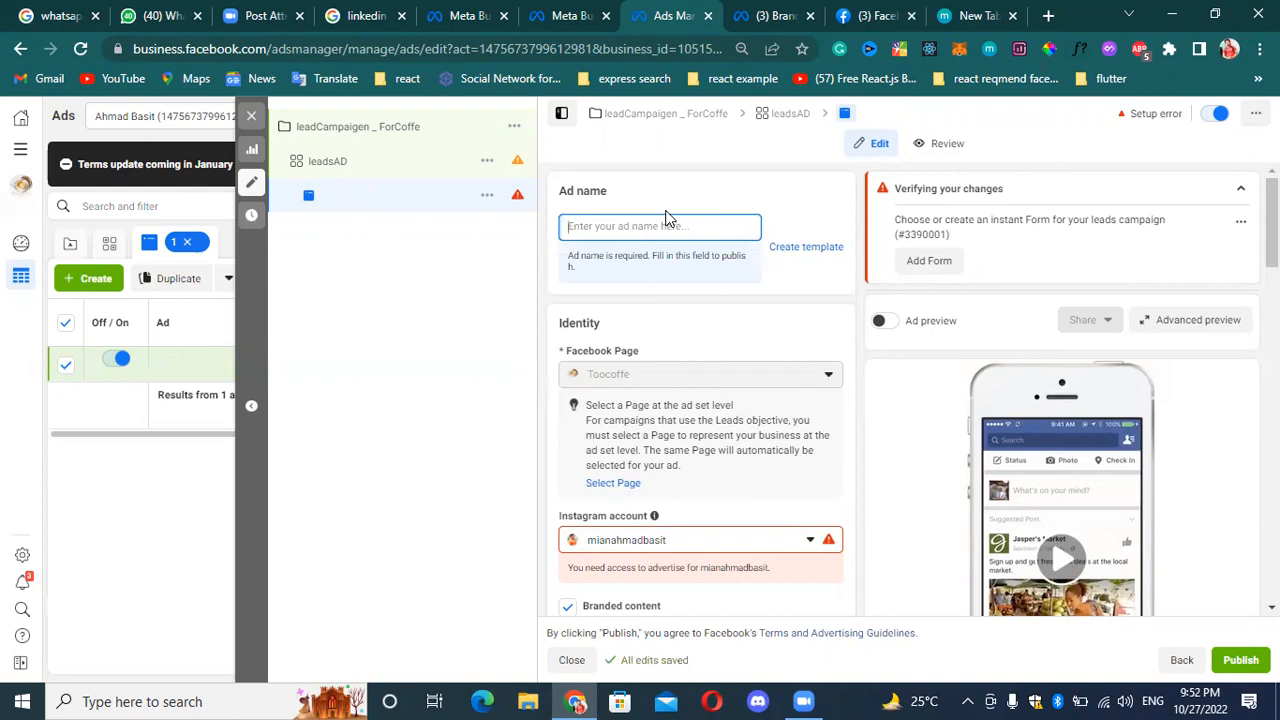
pyautogui.write('course')
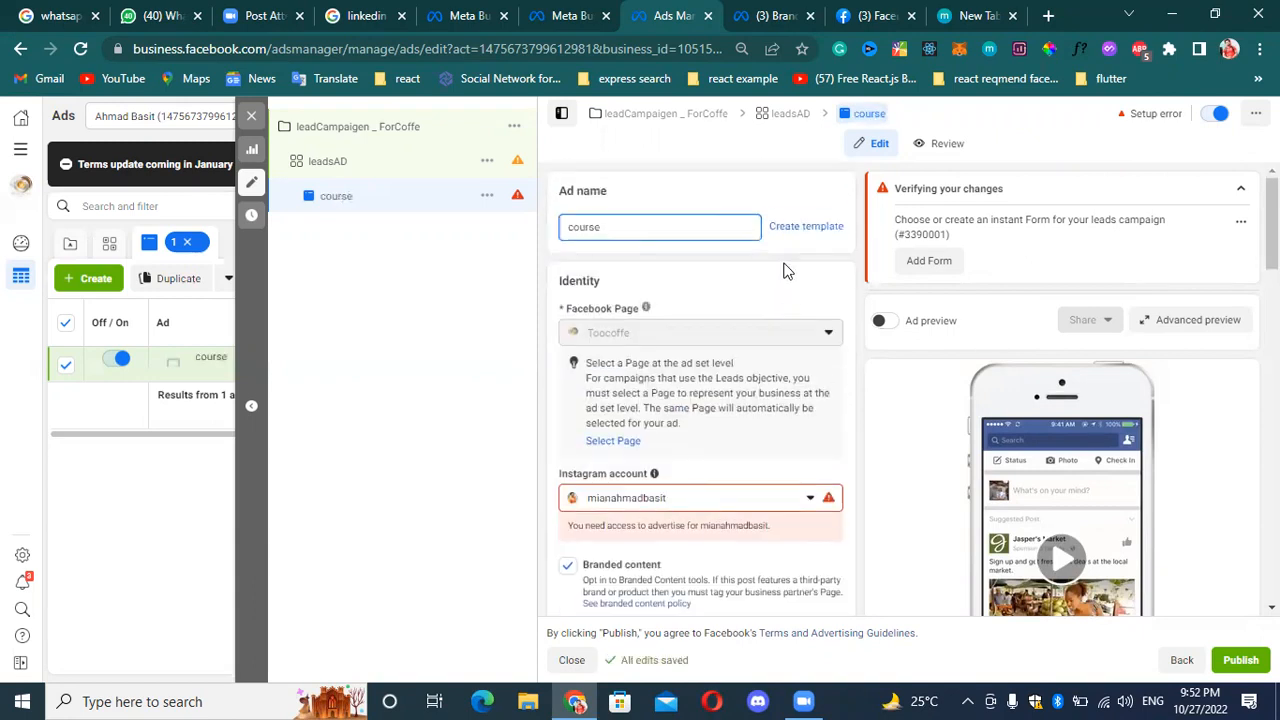
pyautogui.click(825, 348)
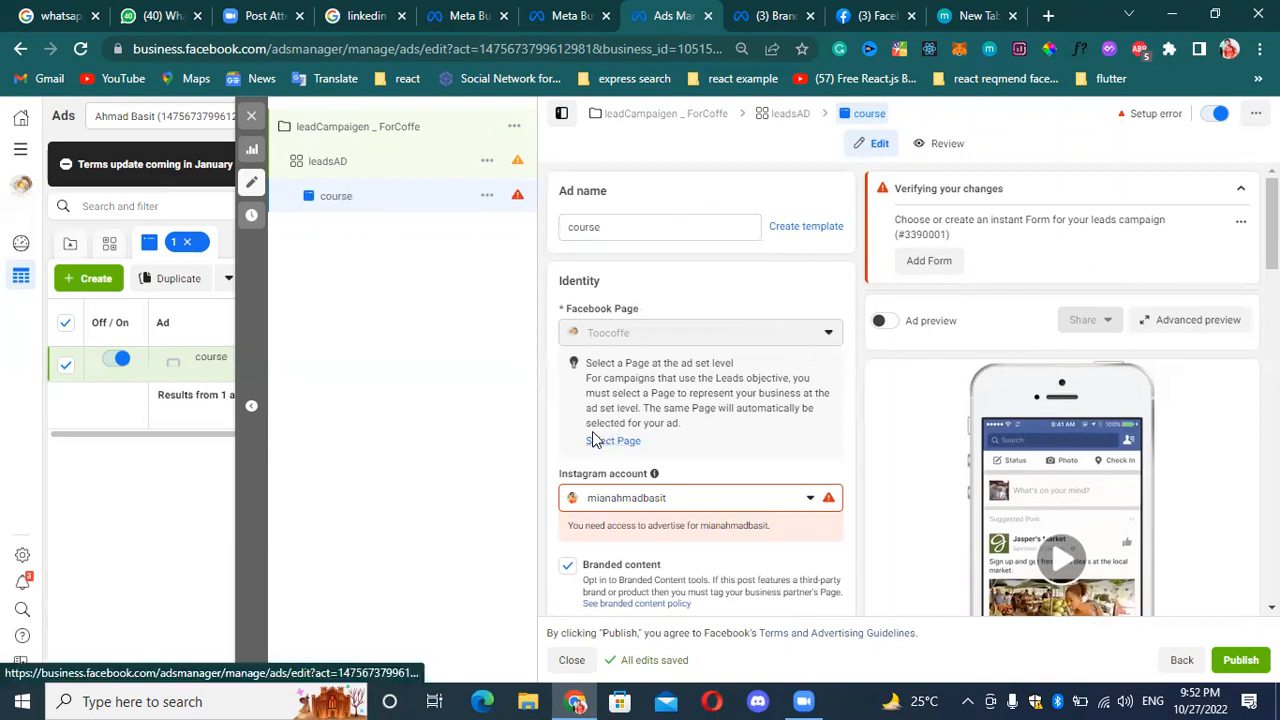
# Review the ad's Instagram account choices, branded content partners and ad setup format, down to the ad creative section.
pyautogui.scroll(-1, 666, 445)
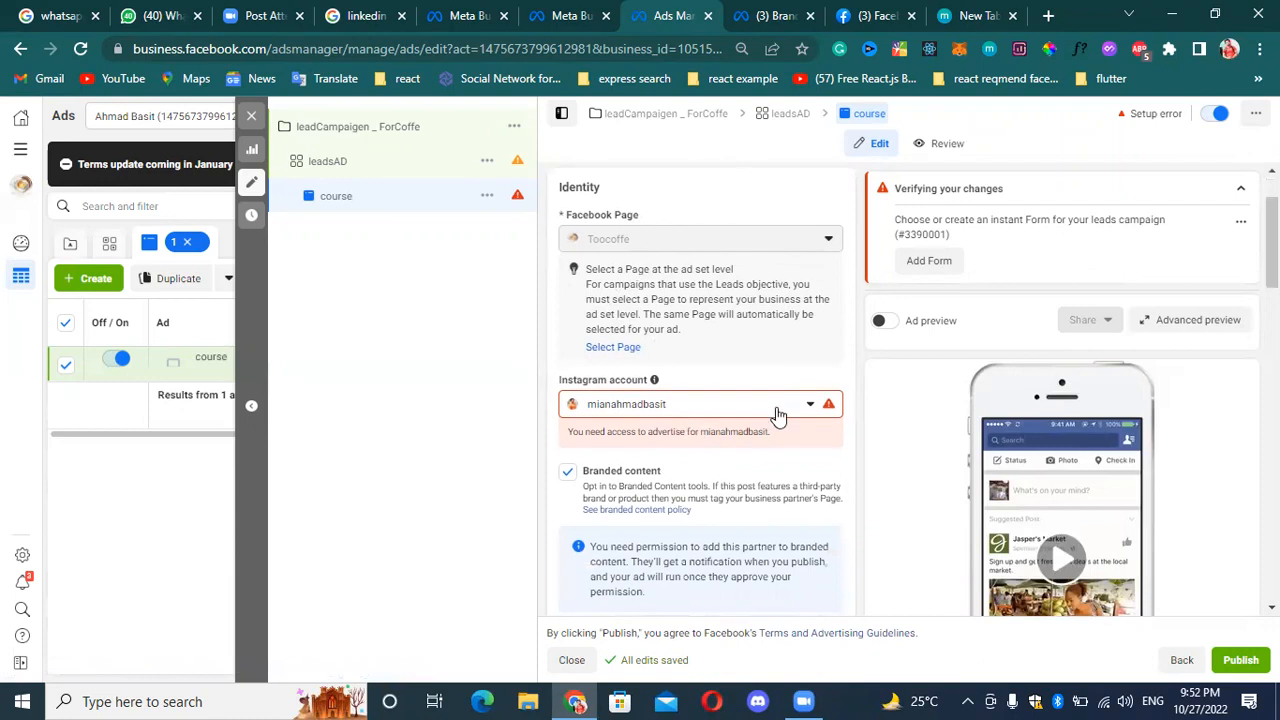
pyautogui.click(822, 406)
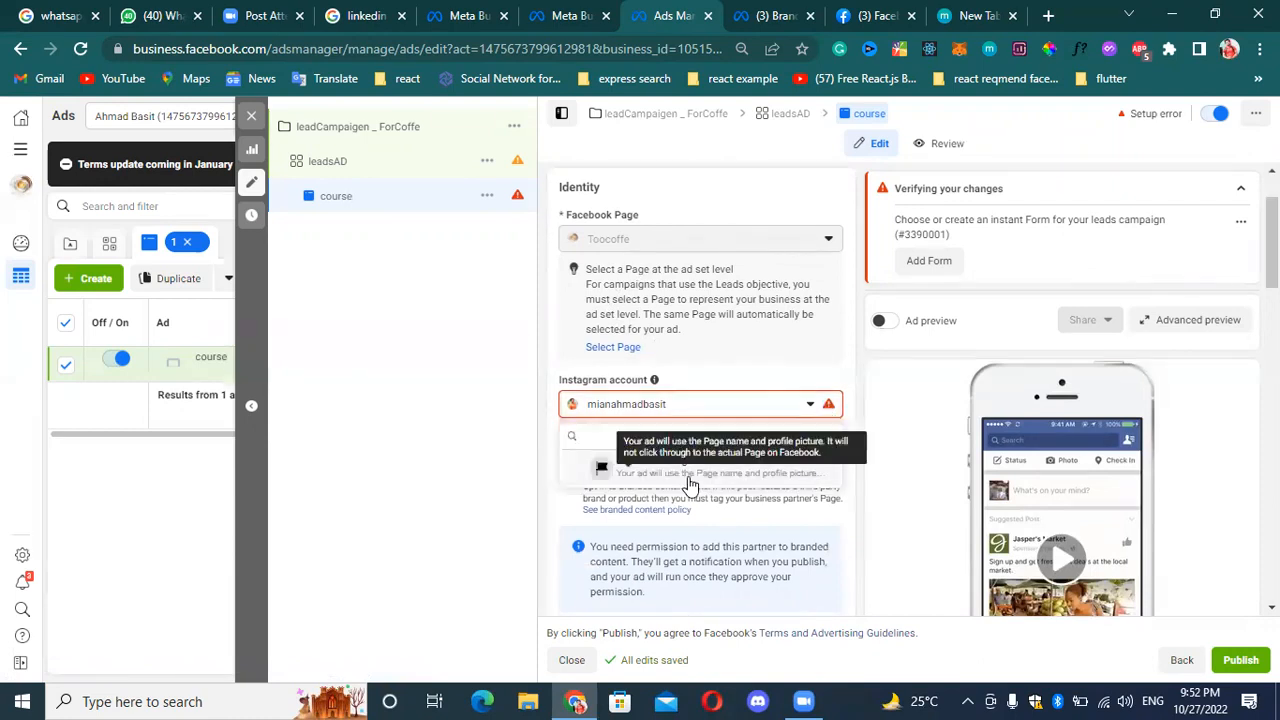
pyautogui.click(787, 406)
pyautogui.scroll(-2, 654, 449)
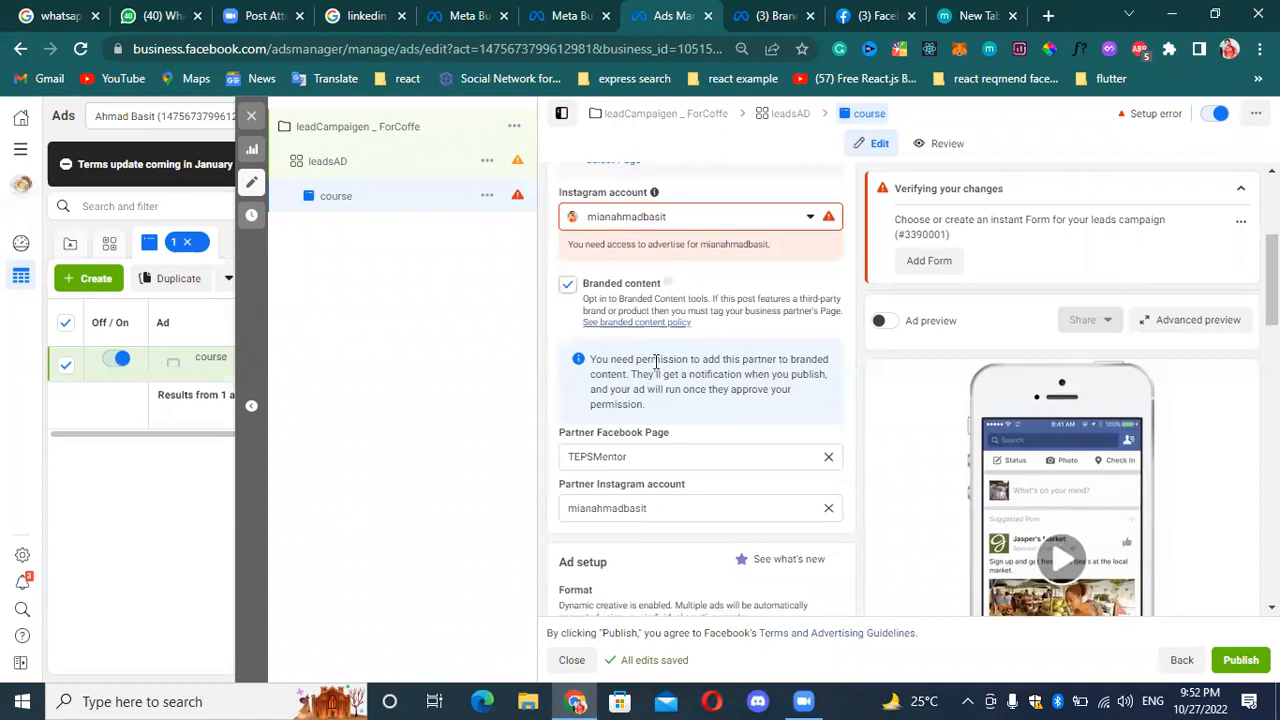
pyautogui.scroll(-1, 682, 405)
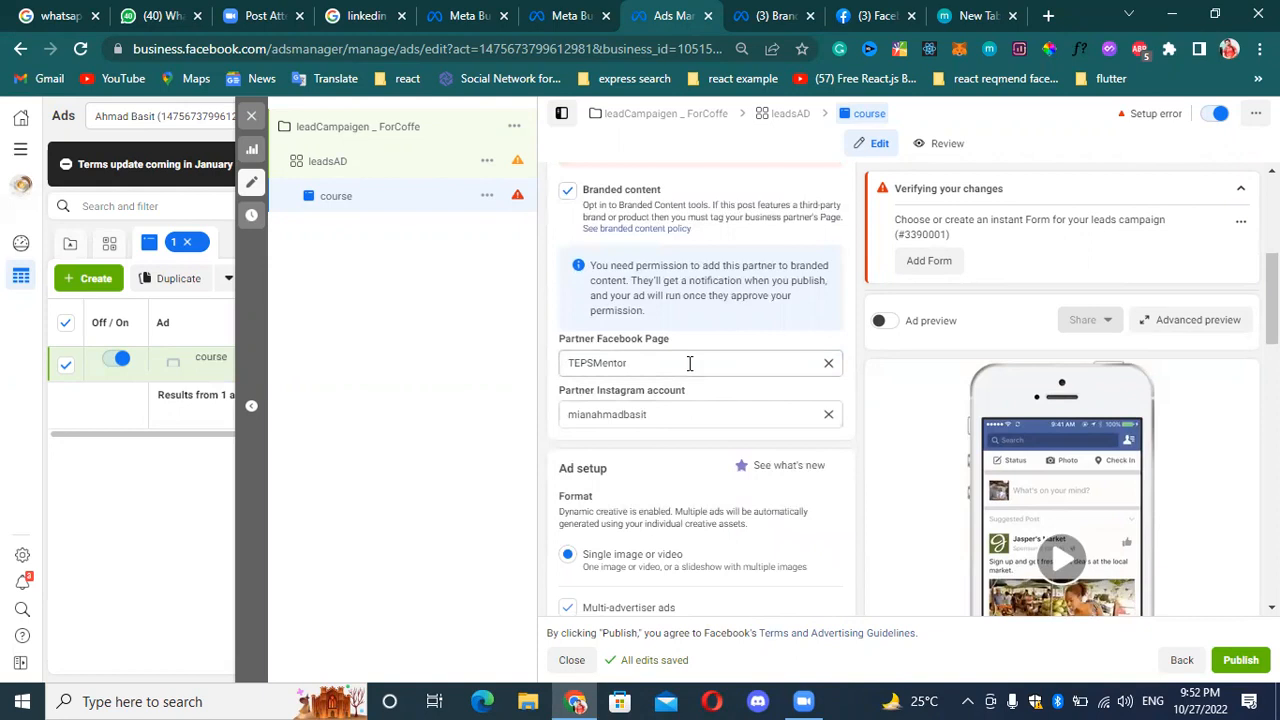
pyautogui.scroll(-1, 682, 445)
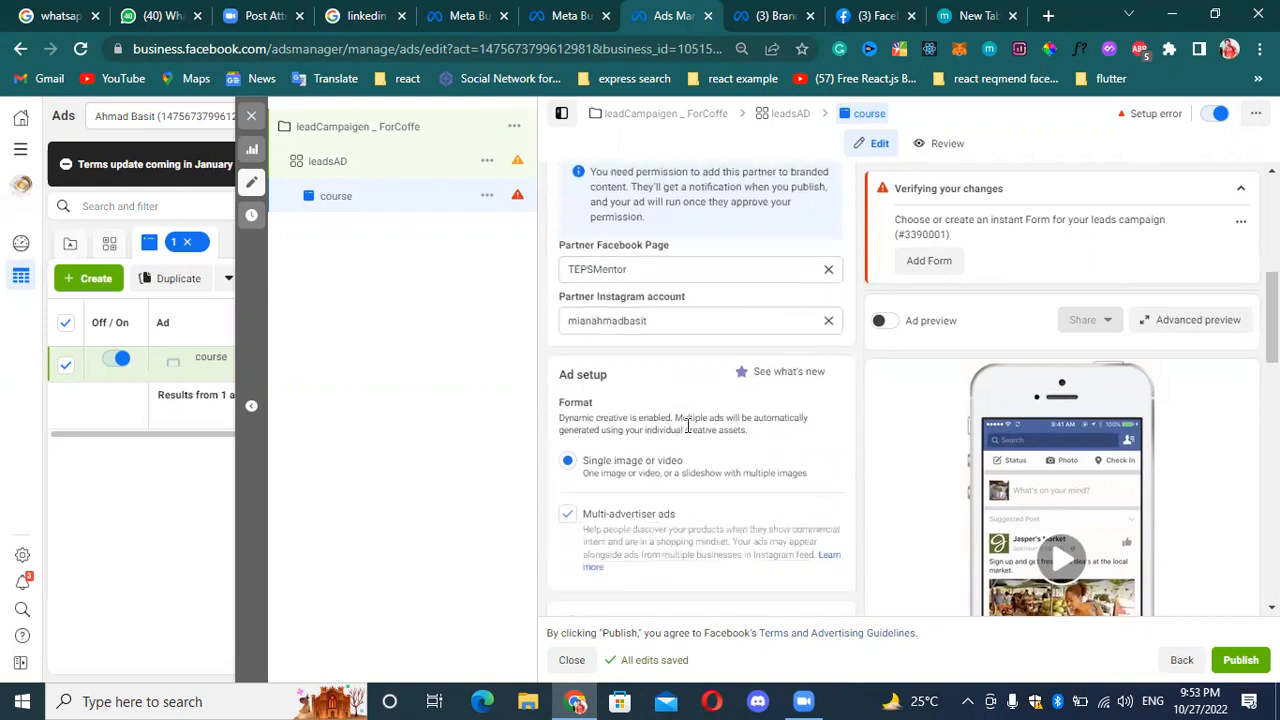
pyautogui.scroll(-1, 615, 478)
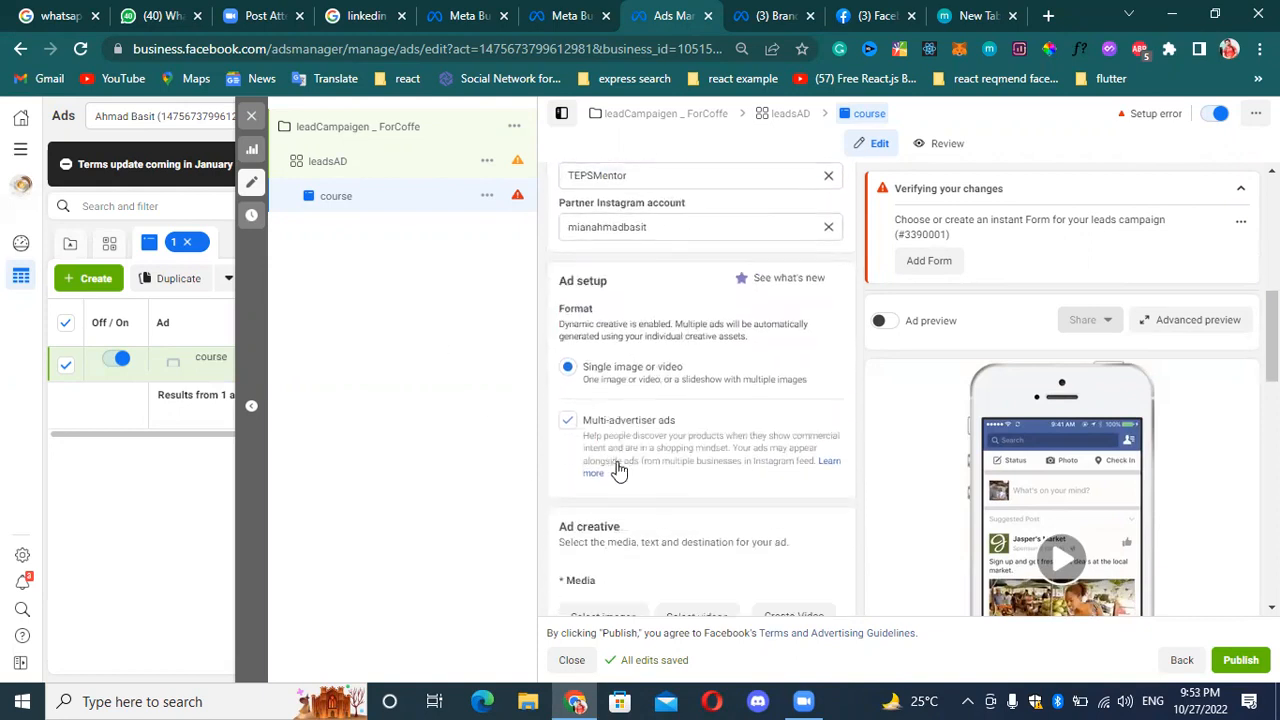
pyautogui.scroll(-1, 610, 447)
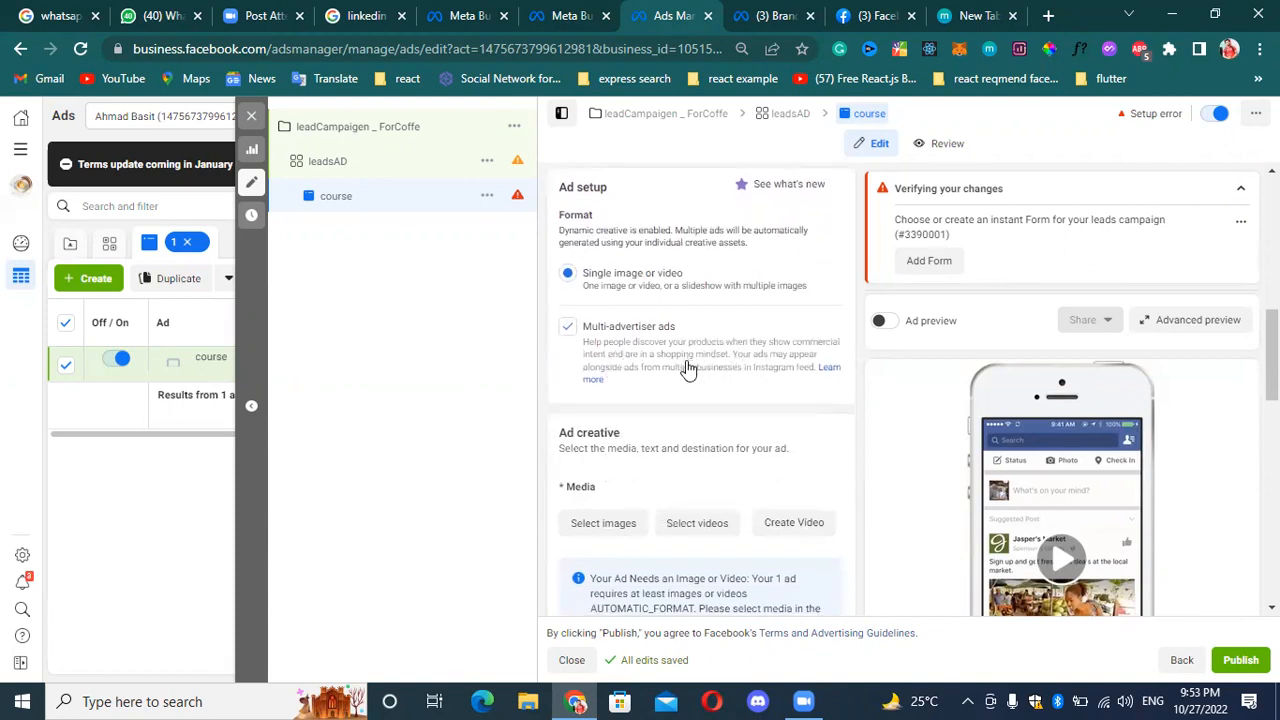
# Add both account images, the laptop portrait banner and the coffee picture, as the ad's media.
pyautogui.scroll(-2, 656, 347)
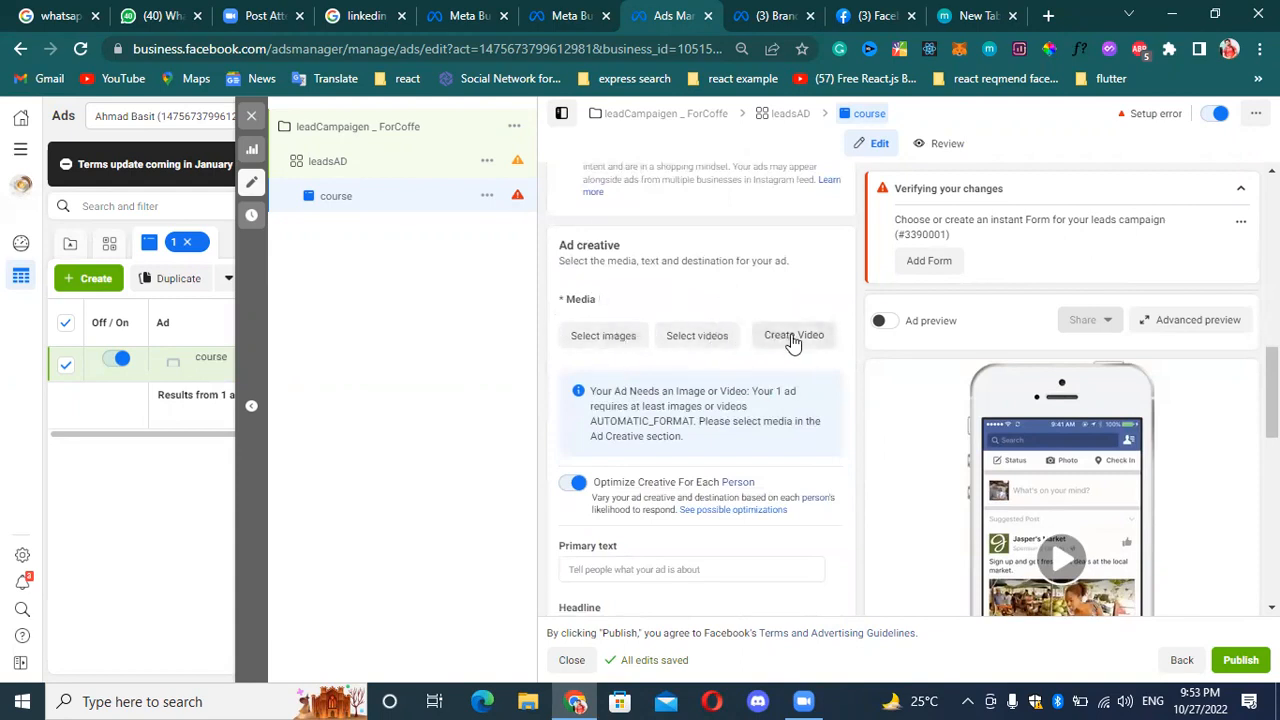
pyautogui.click(603, 338)
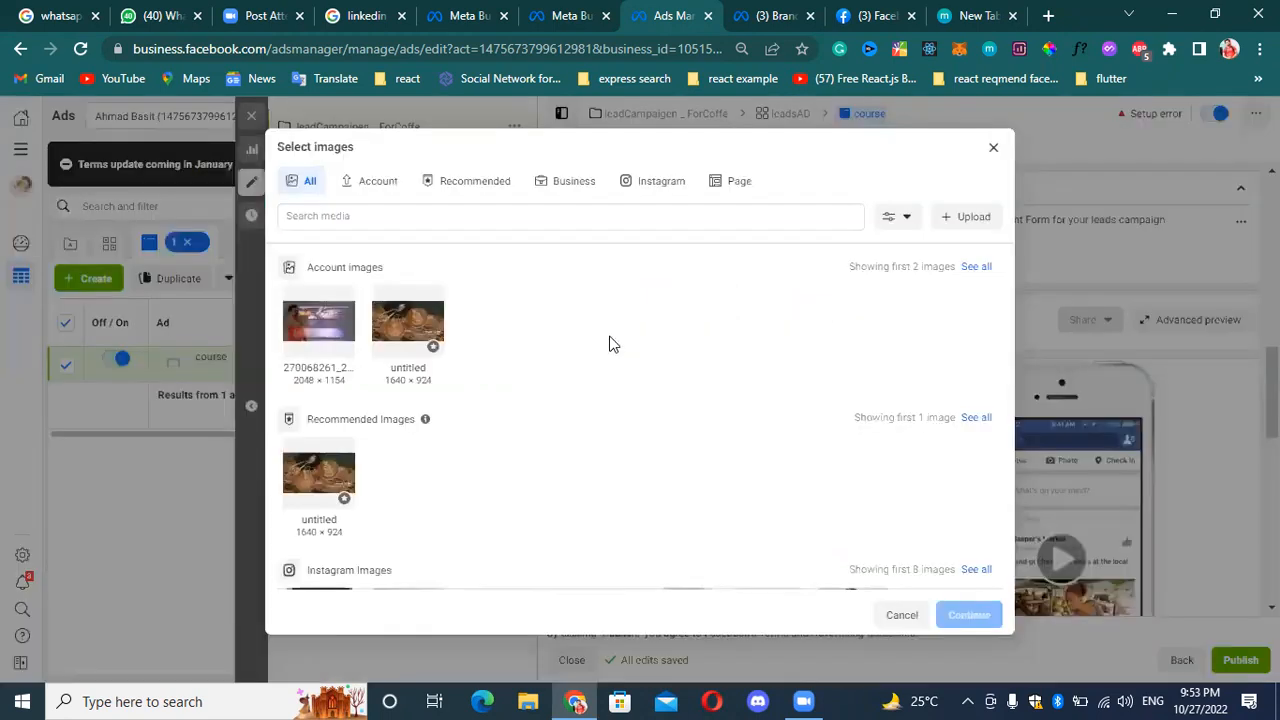
pyautogui.click(320, 326)
pyautogui.click(415, 333)
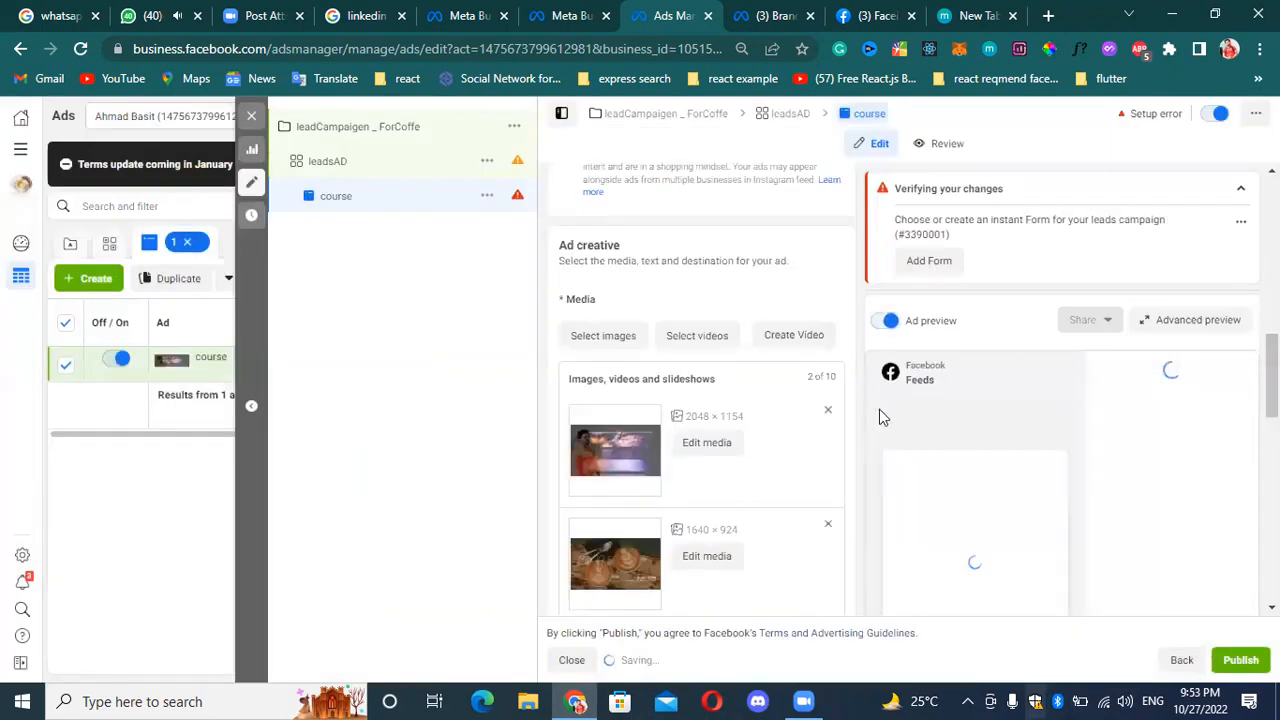
pyautogui.moveTo(1272, 390)
pyautogui.mouseDown()
pyautogui.moveTo(1272, 432)
pyautogui.moveTo(1272, 377)
pyautogui.mouseUp()
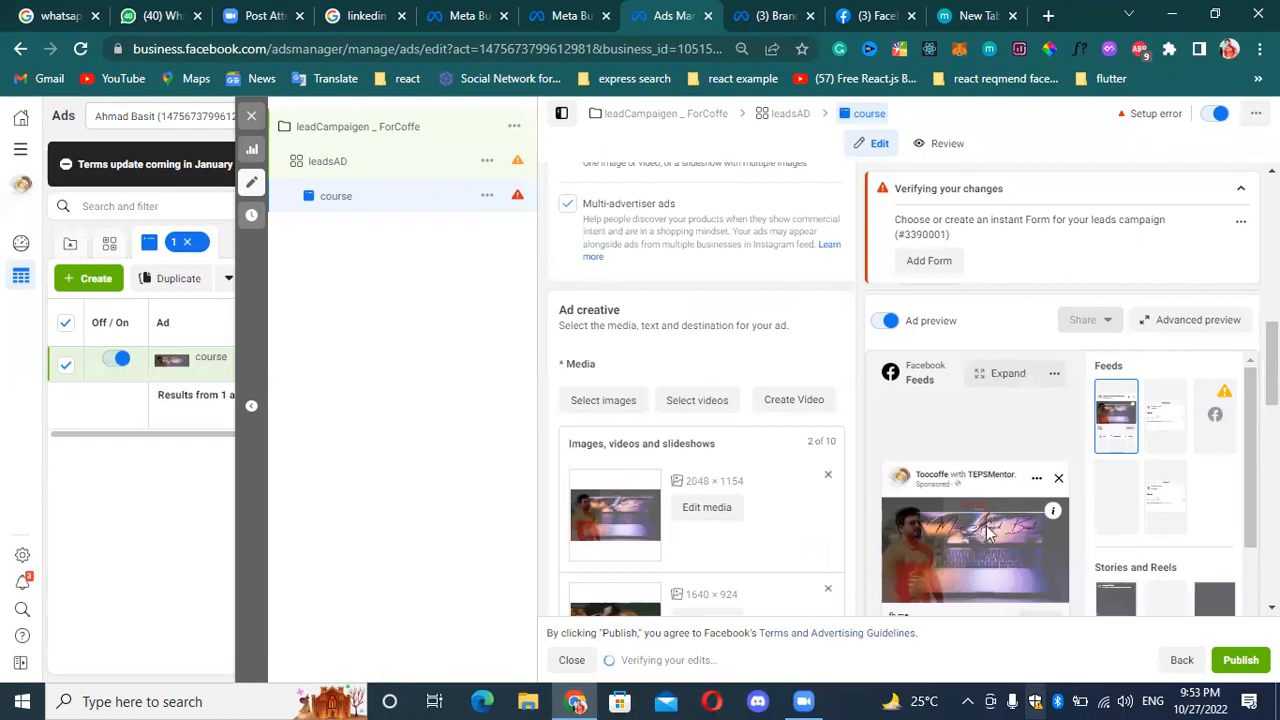
# Enter "50% off" as the primary text and add "welcome" as a second primary text option.
pyautogui.scroll(-1, 1005, 515)
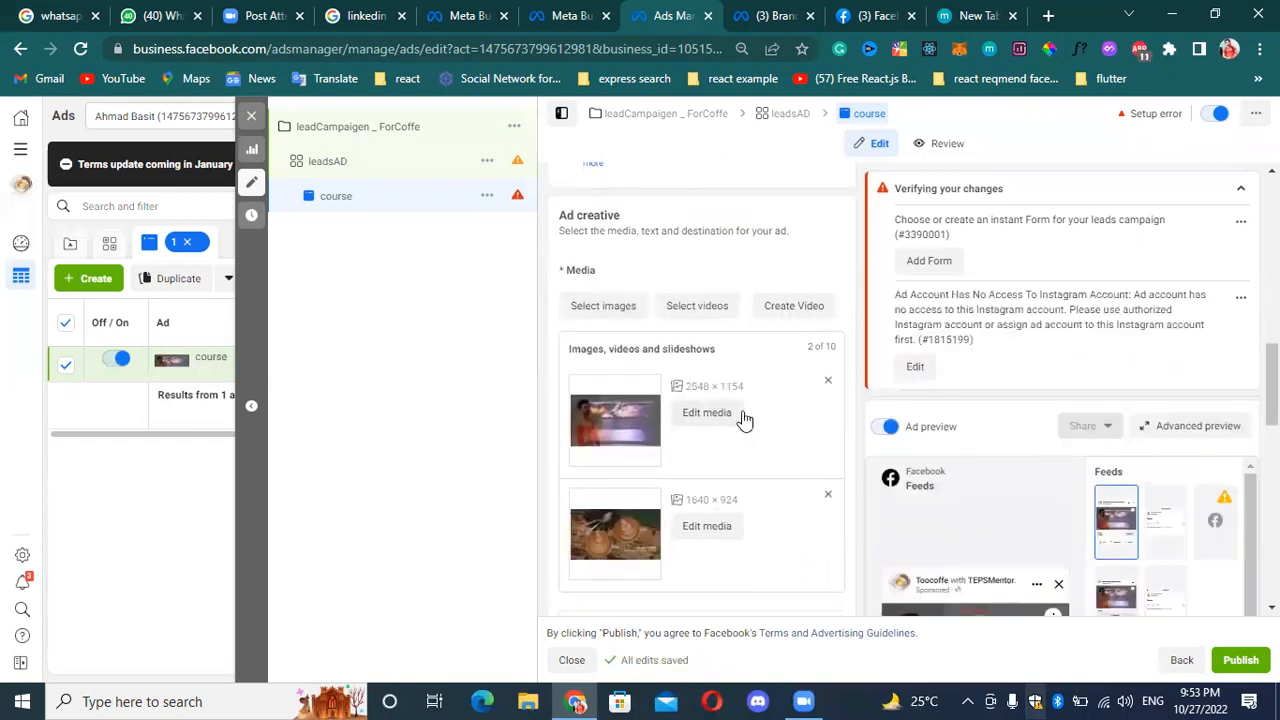
pyautogui.scroll(-4, 745, 420)
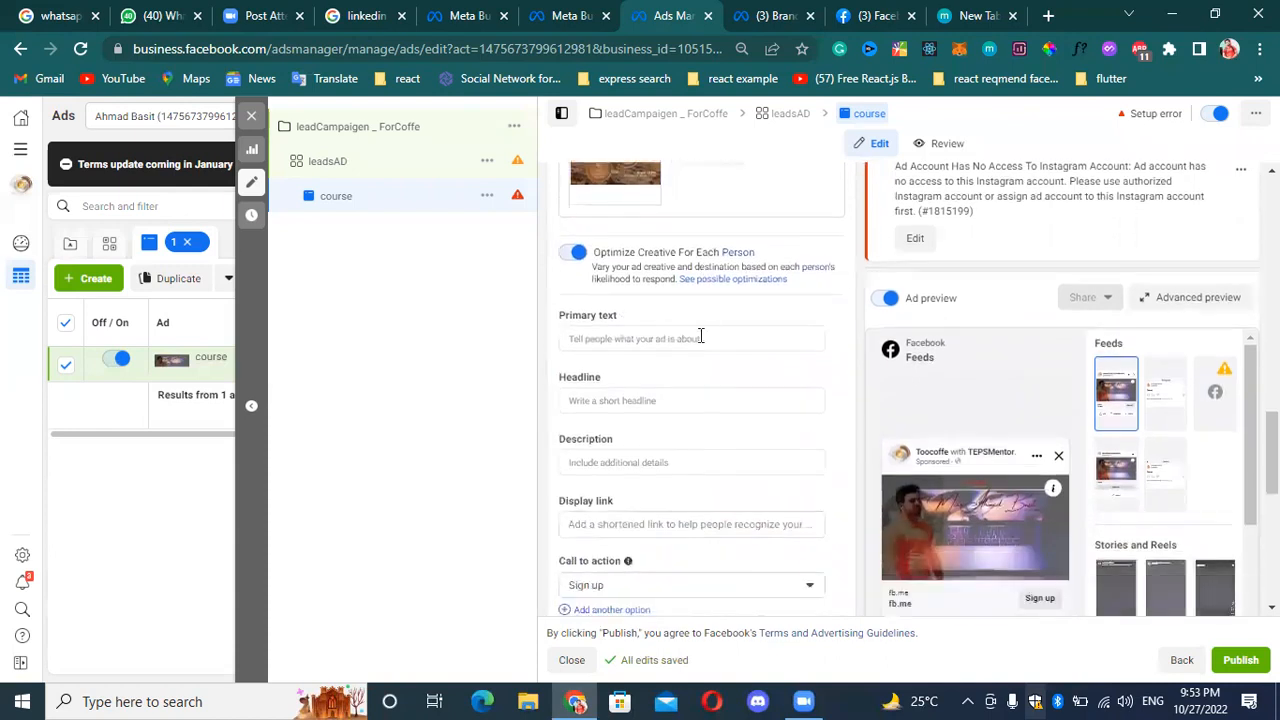
pyautogui.click(708, 338)
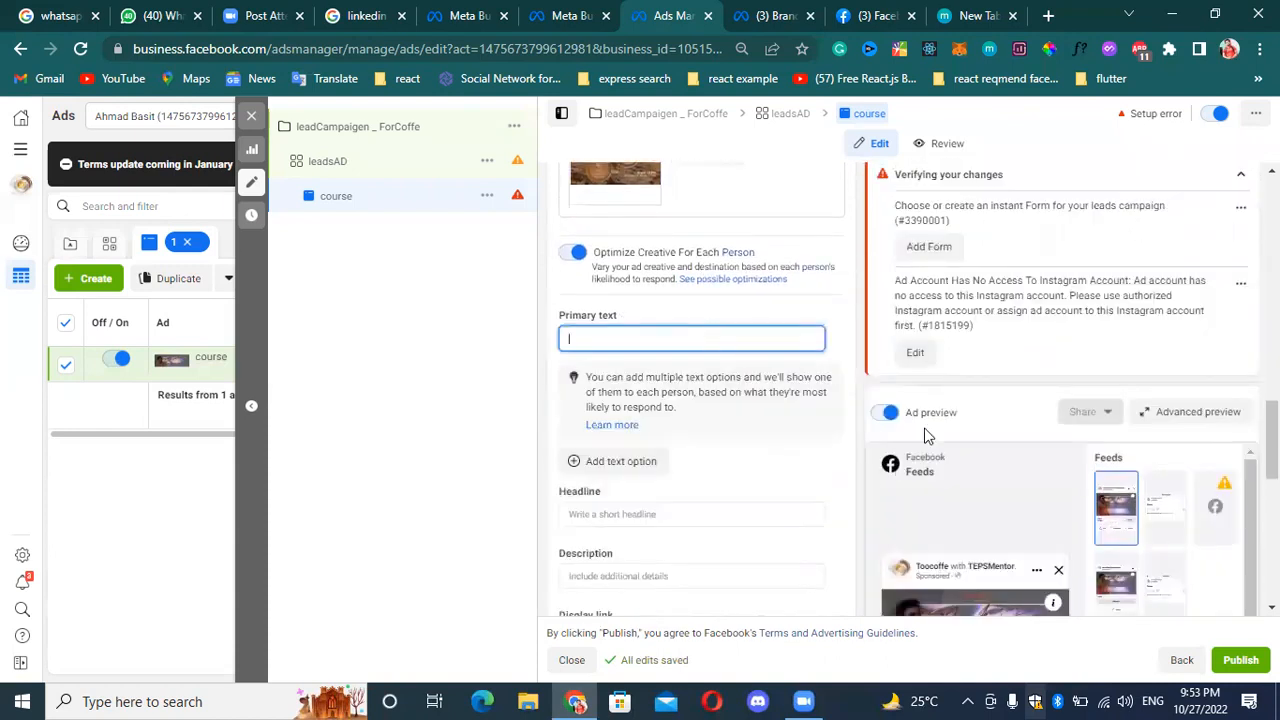
pyautogui.scroll(-2, 1272, 440)
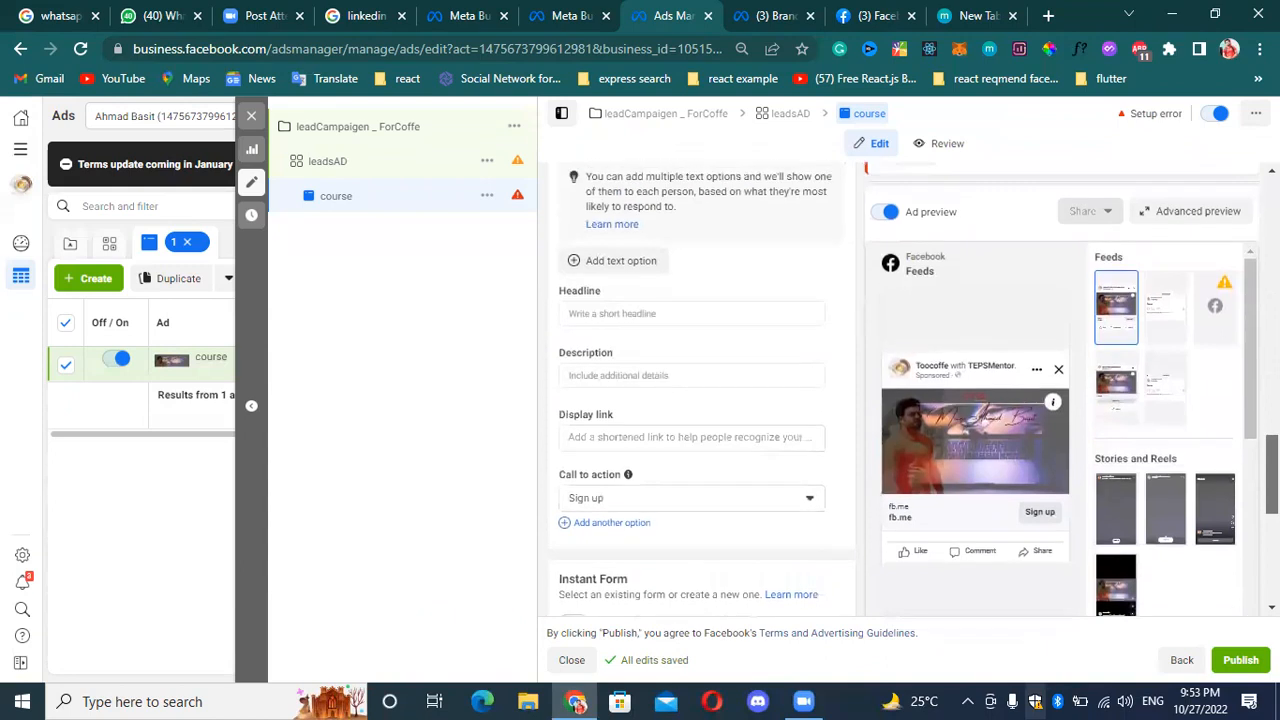
pyautogui.scroll(1, 610, 266)
pyautogui.click(646, 231)
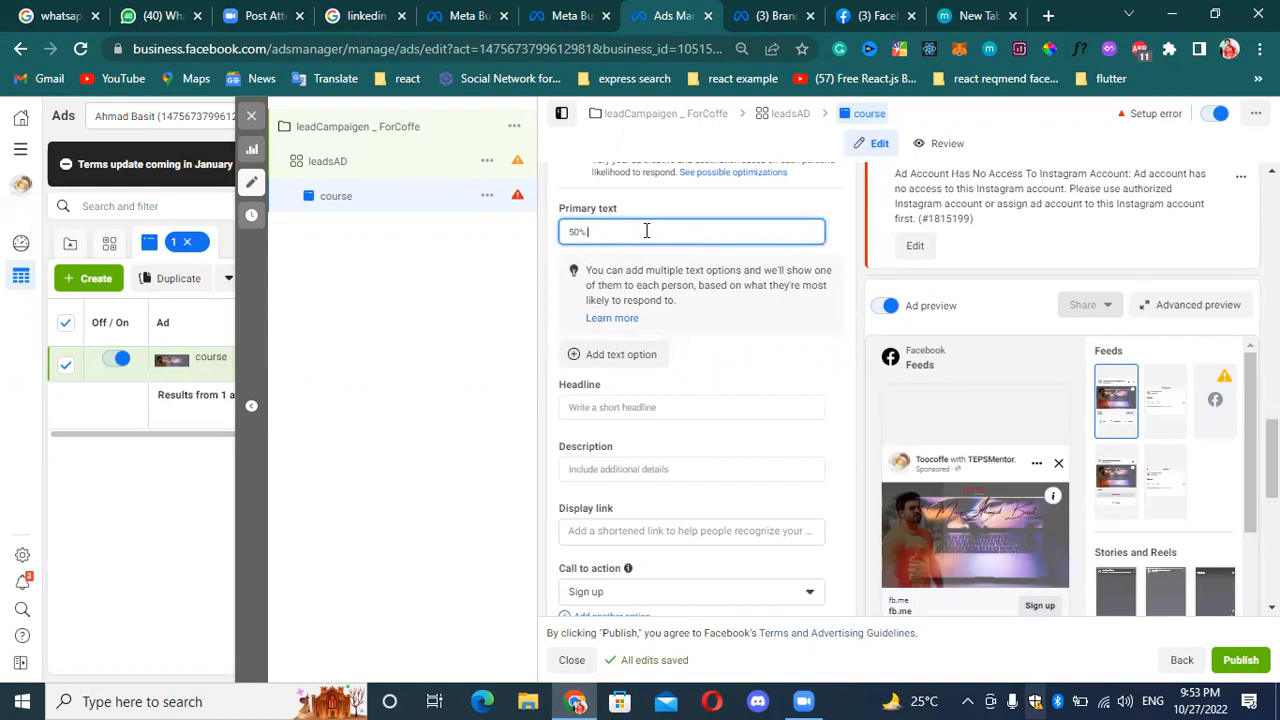
pyautogui.write('50% off')
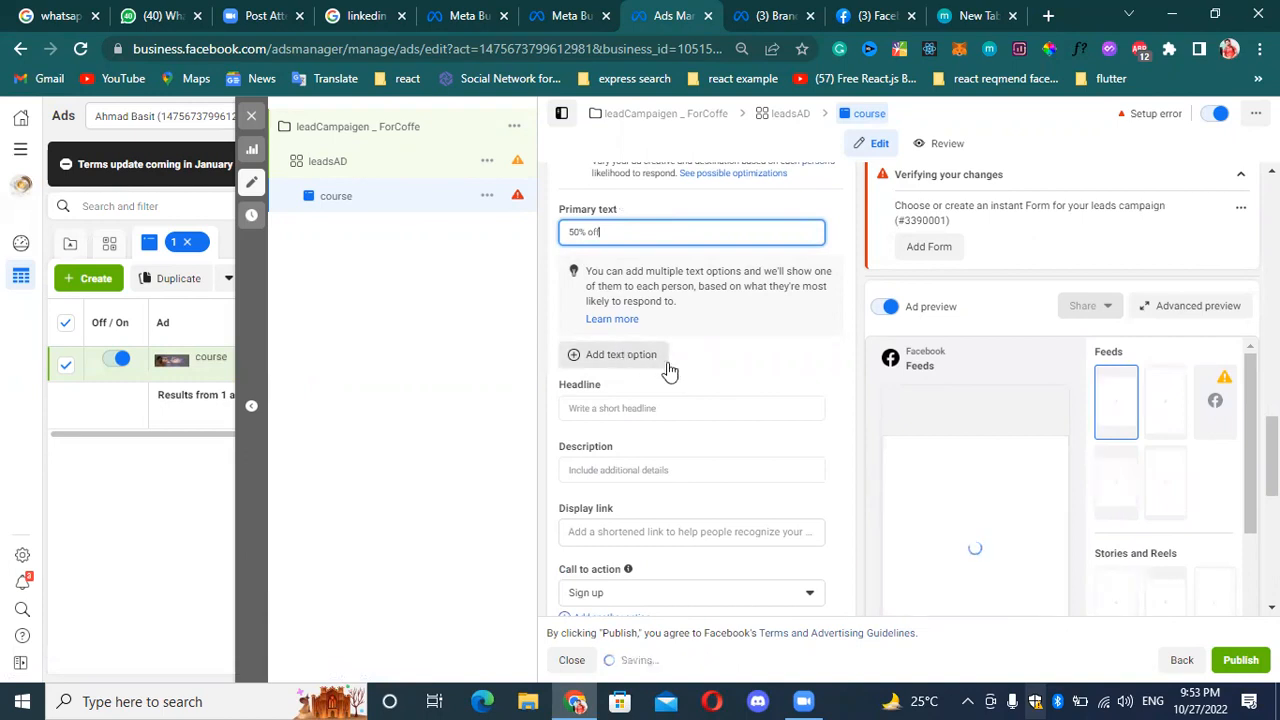
pyautogui.click(621, 356)
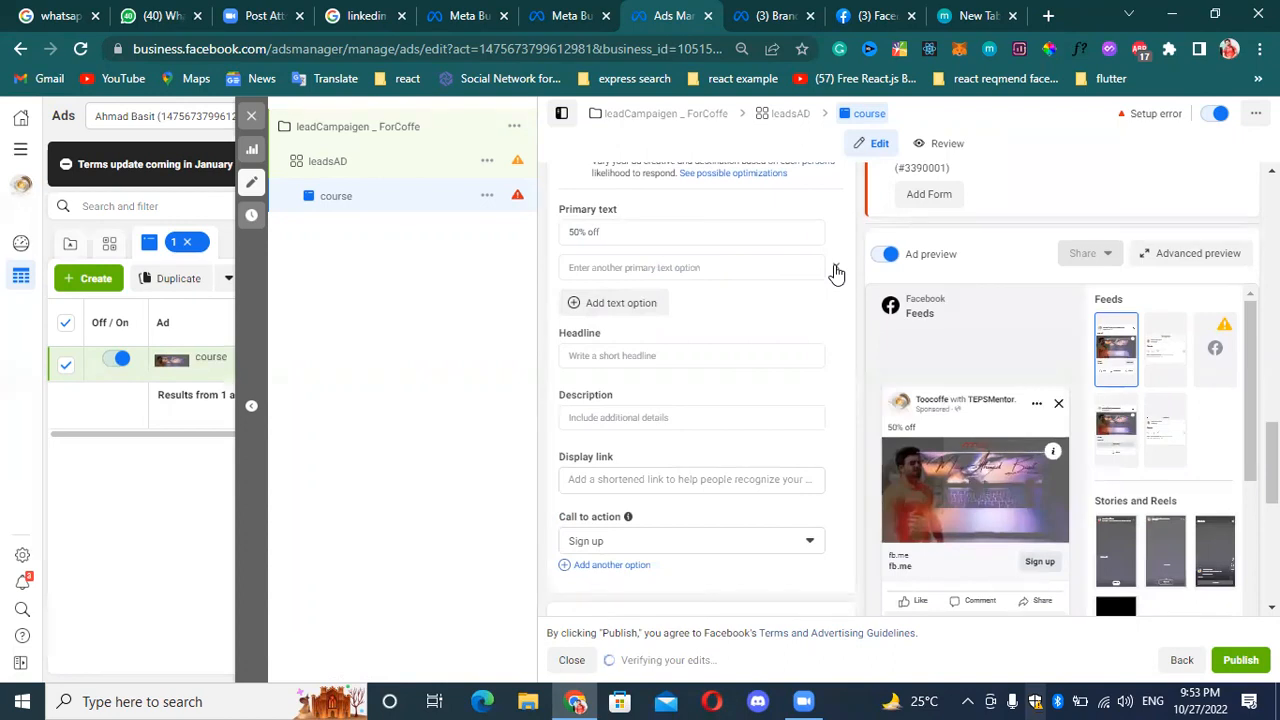
pyautogui.click(740, 264)
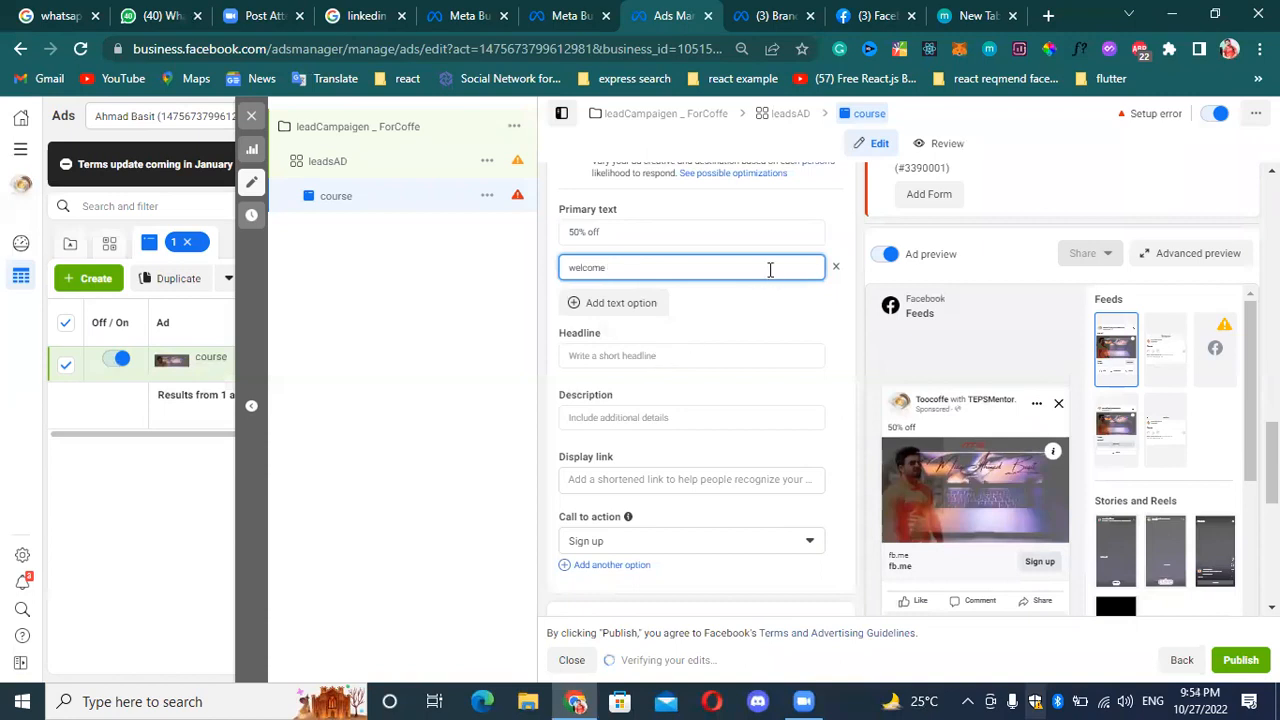
# Set the headline to "visit & win our progarm" and the description to "hi welcome to teps mentor".
pyautogui.click(686, 355)
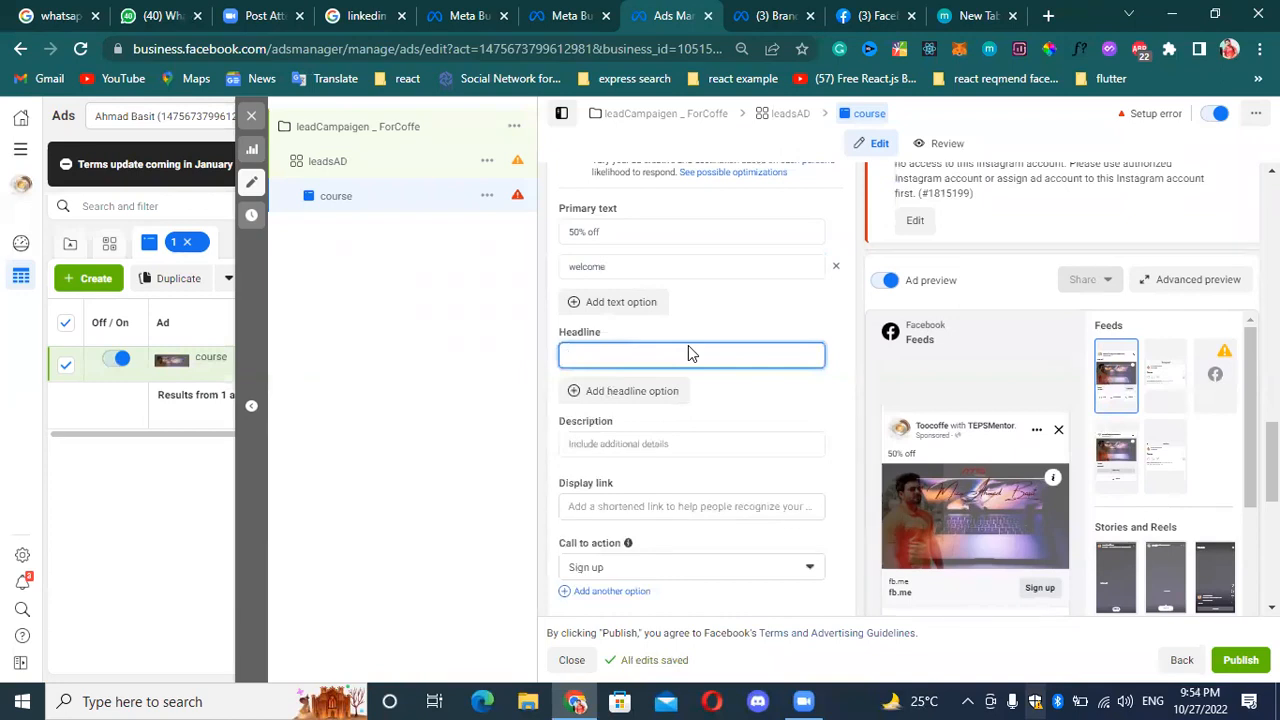
pyautogui.write('visit & win')
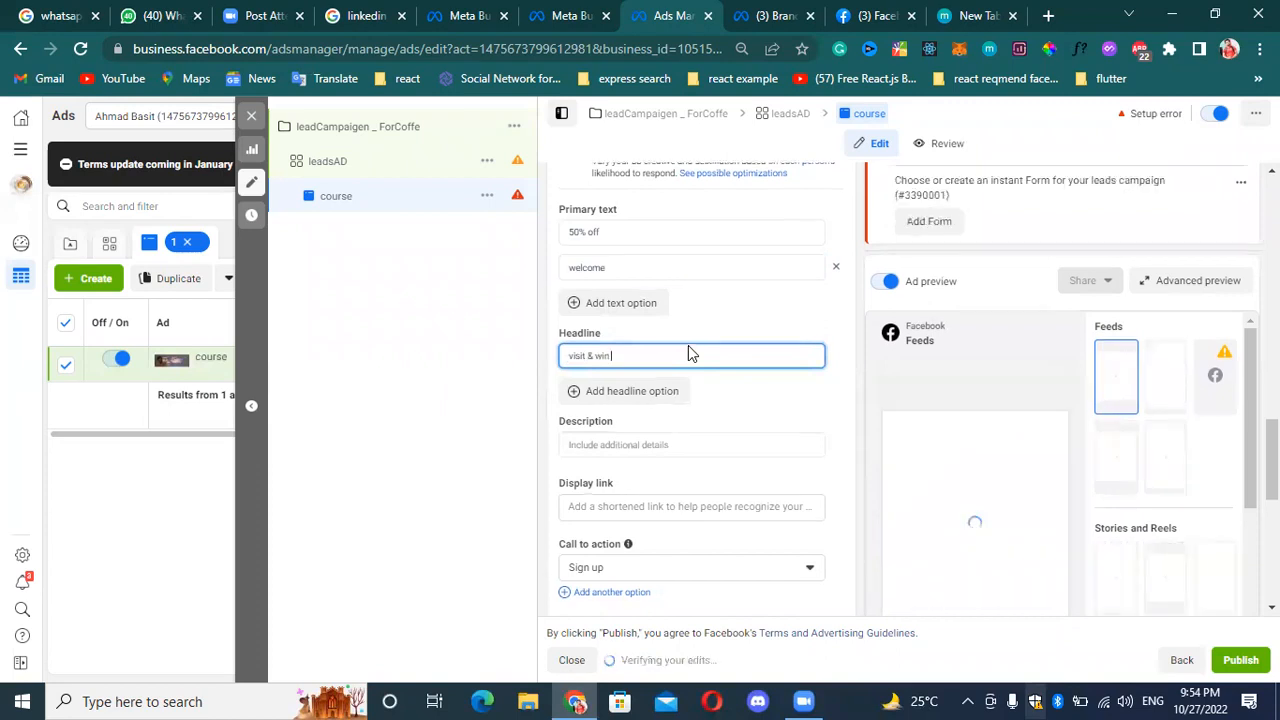
pyautogui.write(' our pro')
pyautogui.write('gamm')
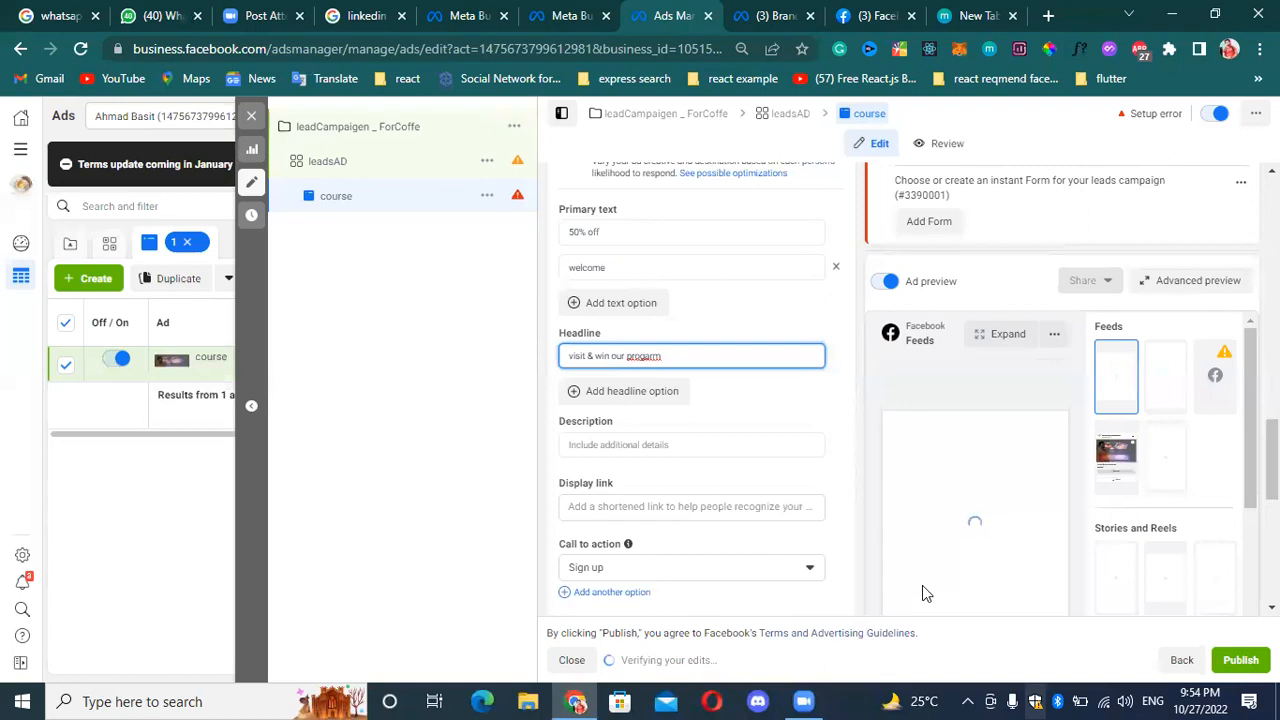
pyautogui.scroll(-1, 984, 540)
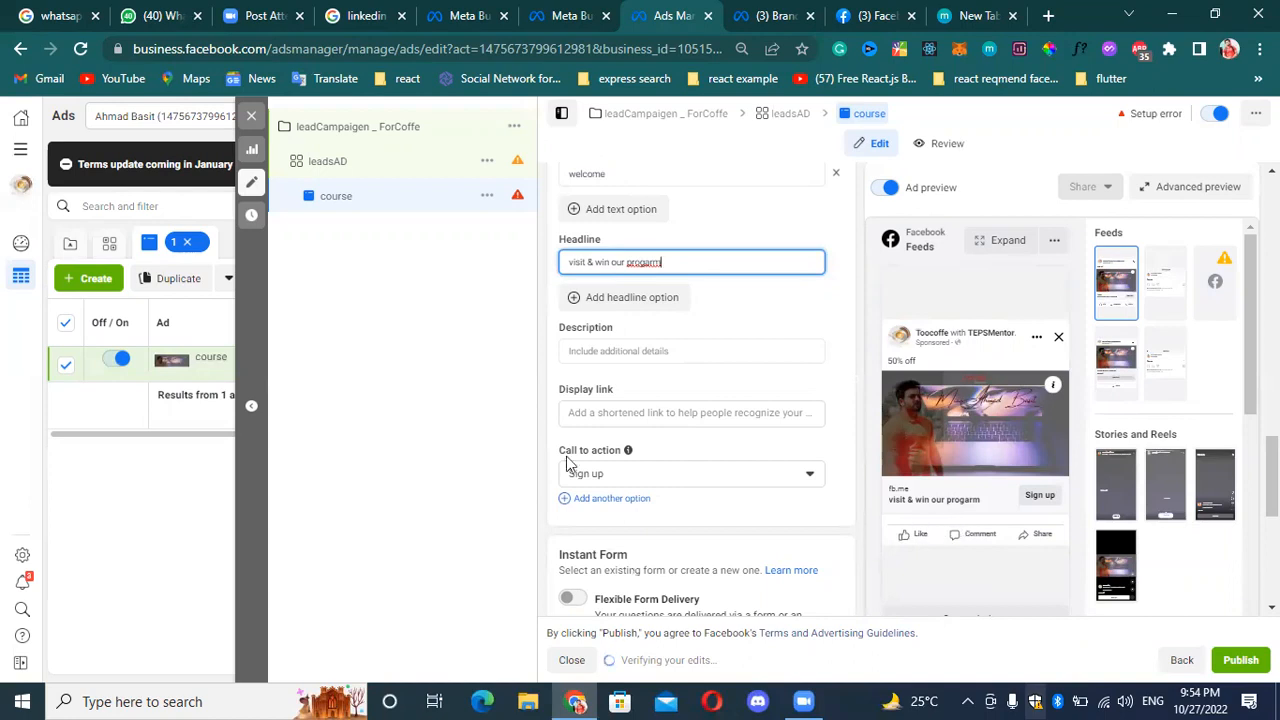
pyautogui.click(674, 350)
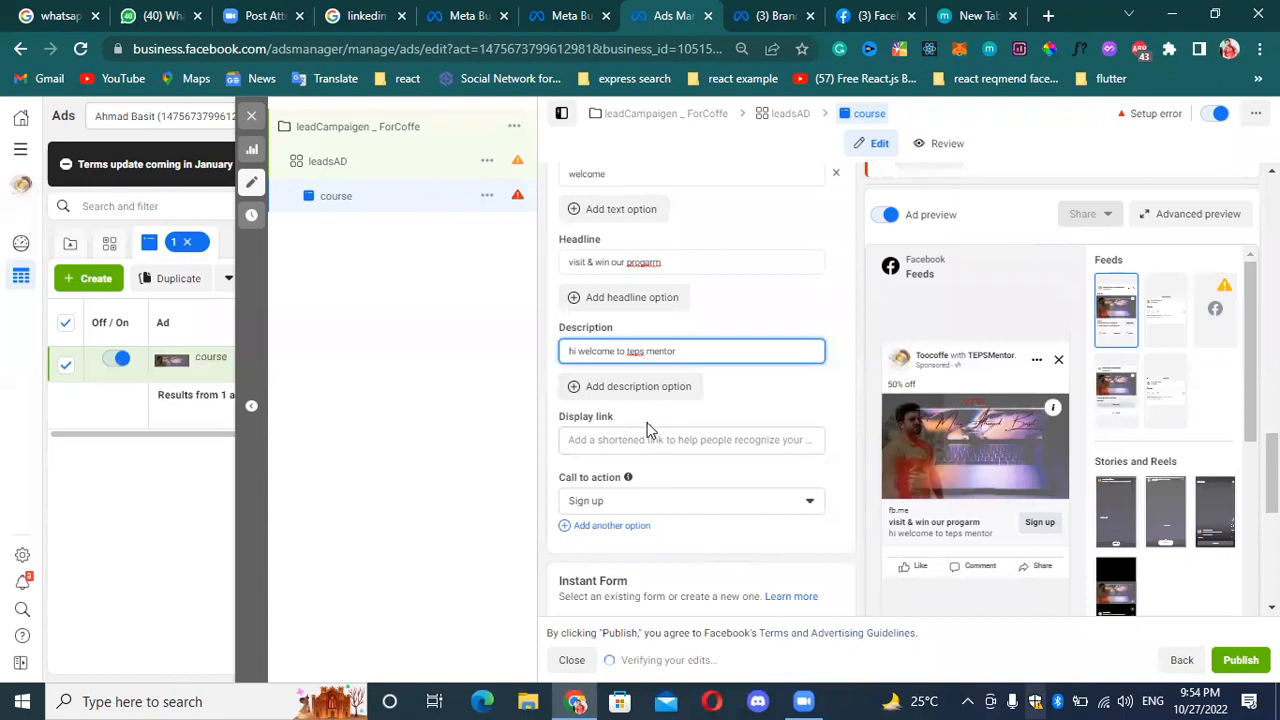
# Enter "google" as the ad's display link, replacing the first attempt "face".
pyautogui.scroll(1, 703, 281)
pyautogui.scroll(1, 703, 274)
pyautogui.scroll(-3, 748, 405)
pyautogui.click(711, 346)
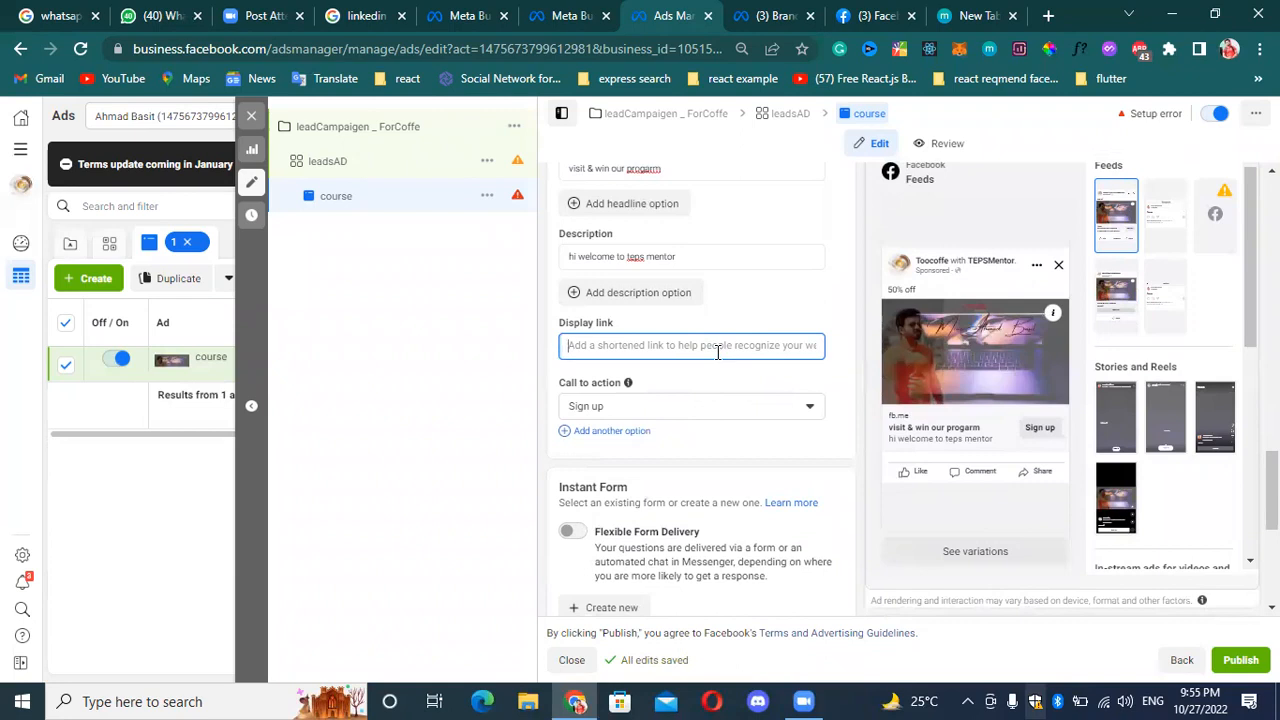
pyautogui.write('f')
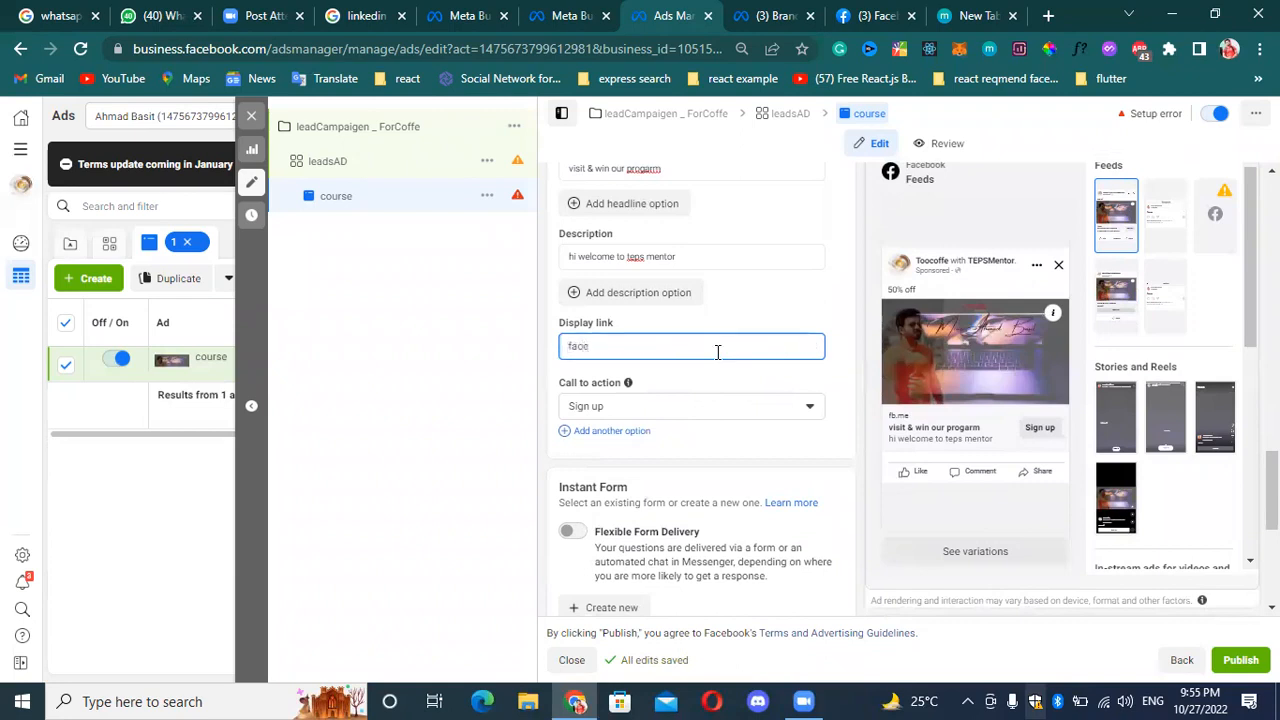
pyautogui.write('ace')
pyautogui.press('BackSpace')
pyautogui.press('BackSpace')
pyautogui.press('BackSpace')
pyautogui.press('BackSpace')
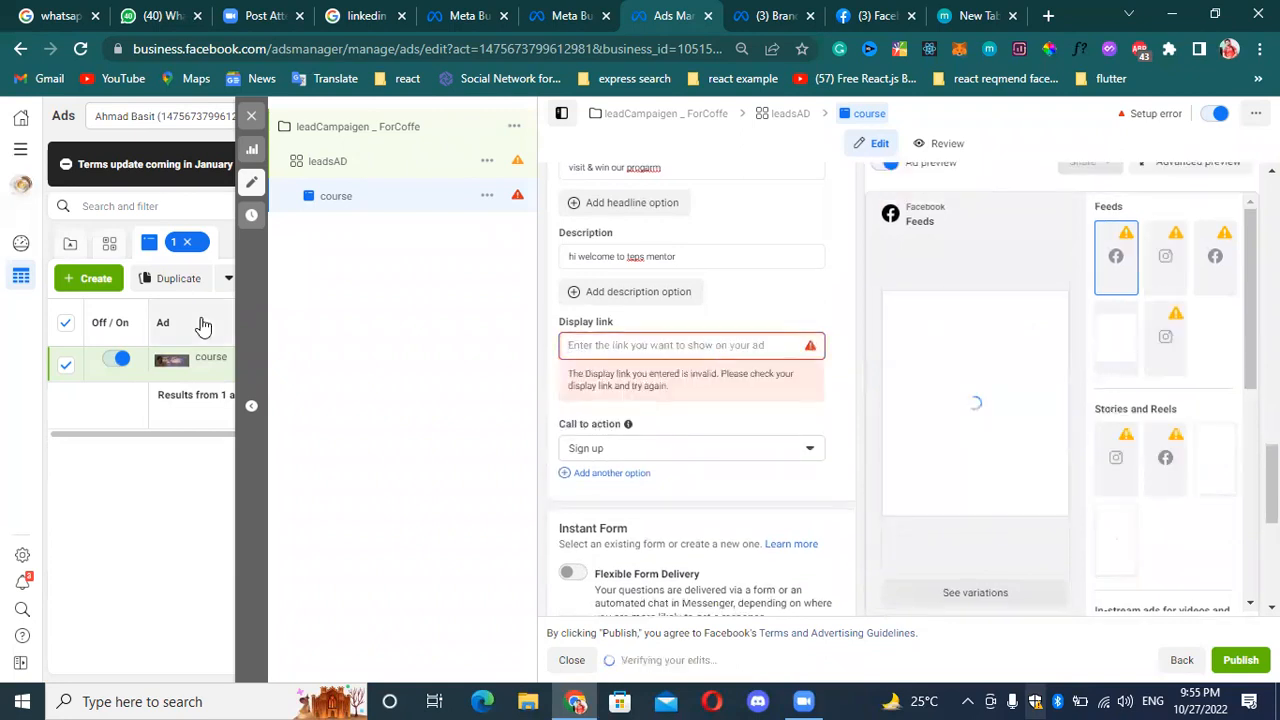
pyautogui.write('google')
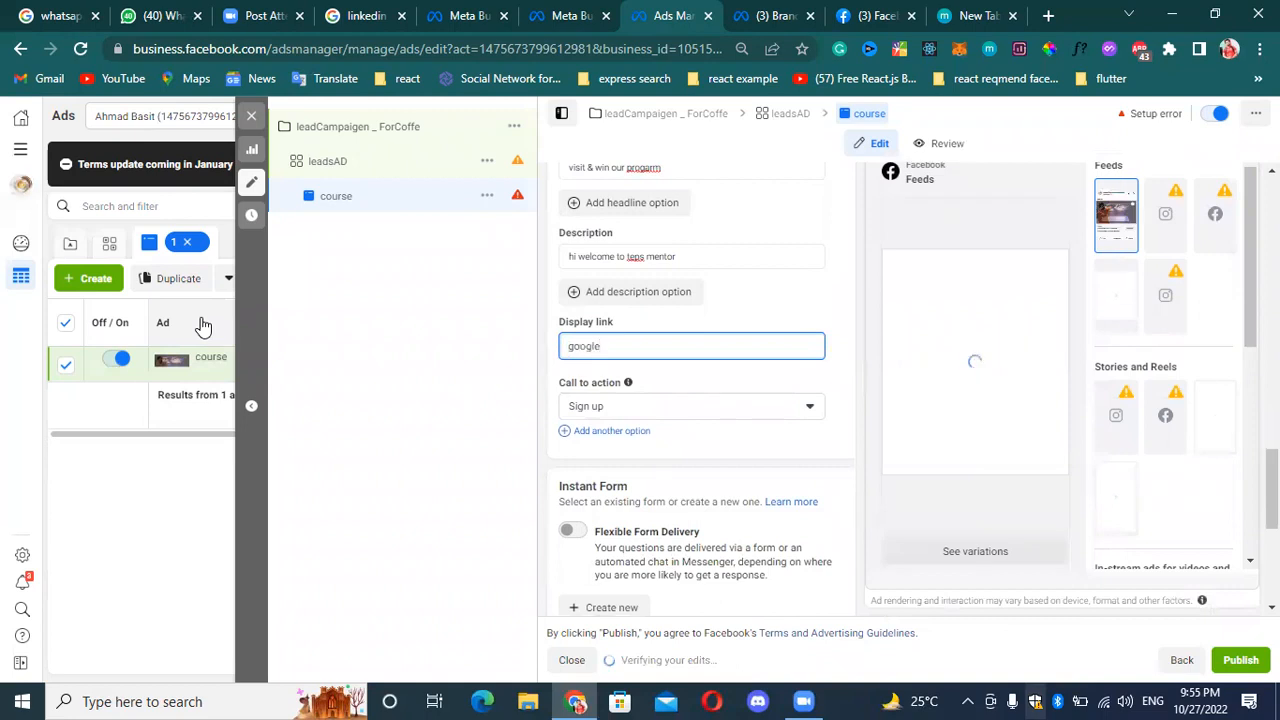
pyautogui.write('.com')
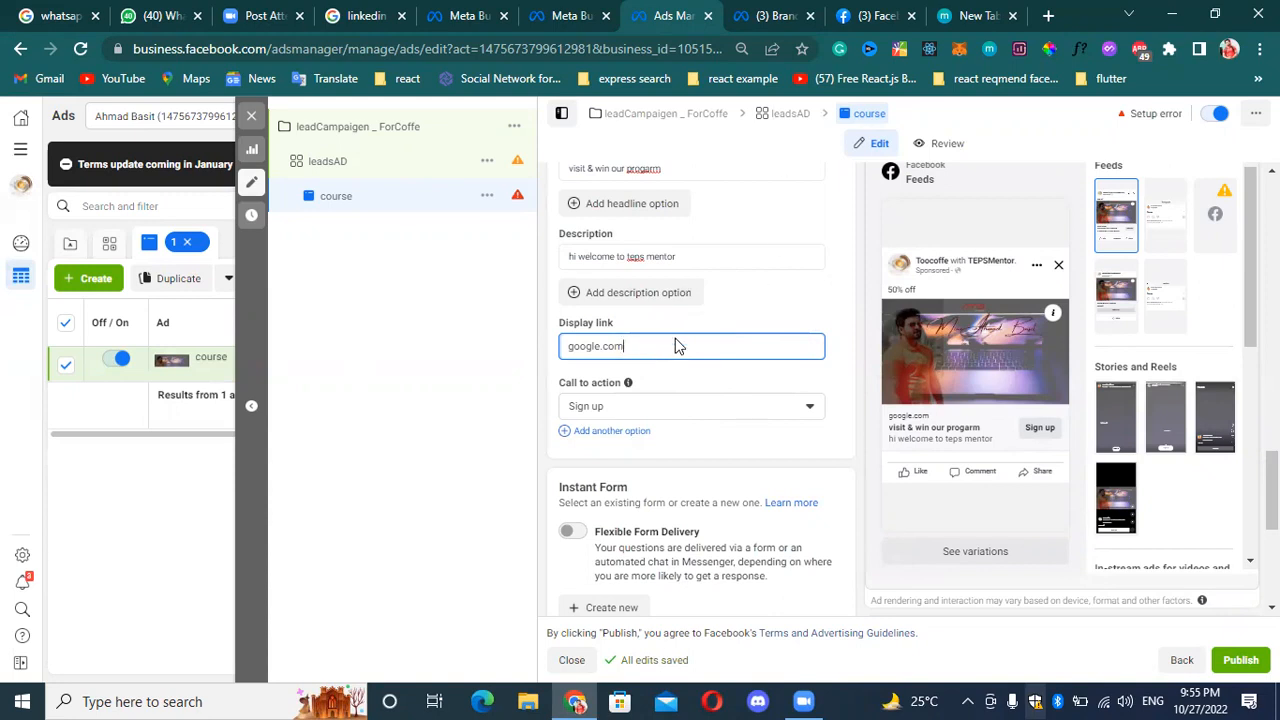
# Complete the ad's display link as "google.com" and look back over the ad's setup, media and text entries.
pyautogui.scroll(3, 742, 272)
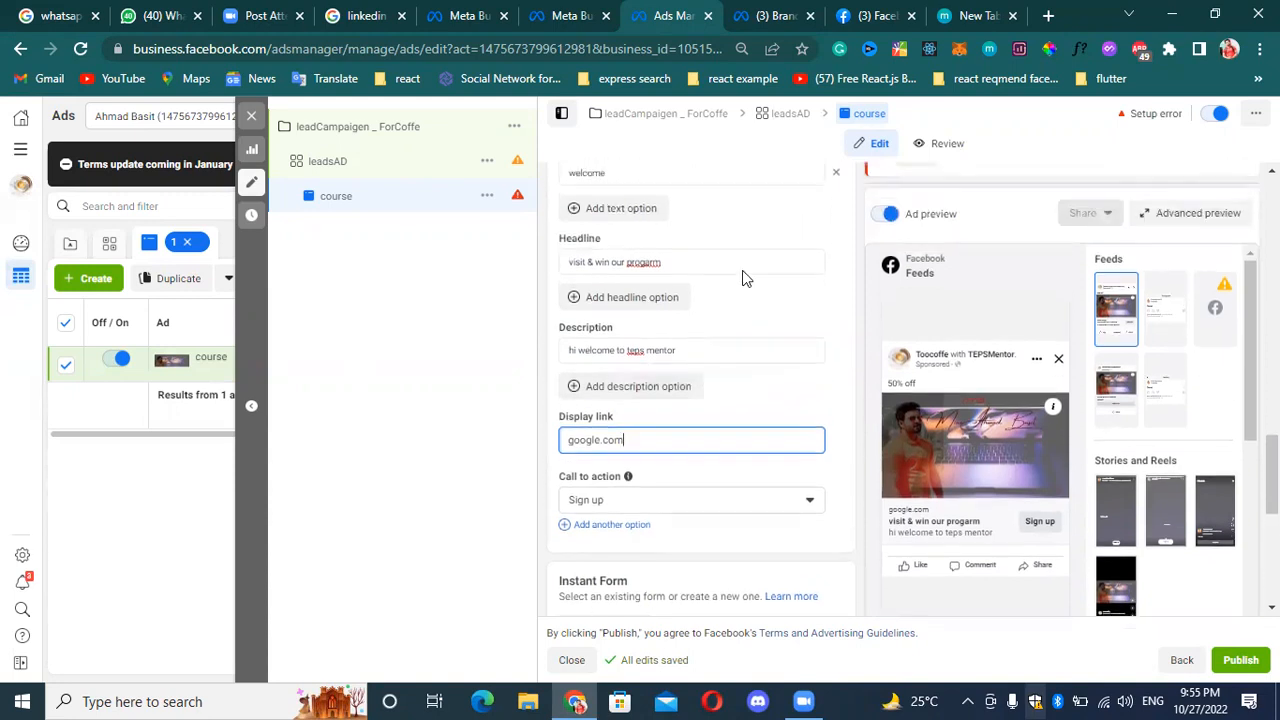
pyautogui.scroll(5, 745, 270)
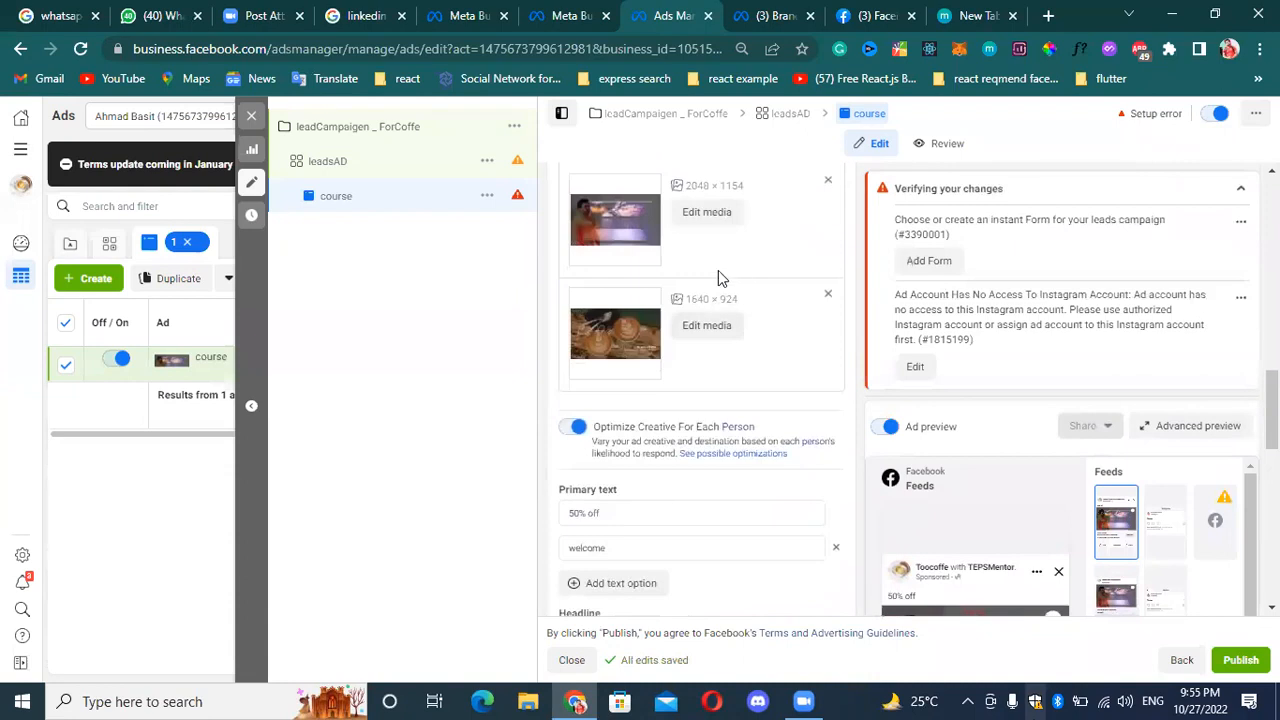
pyautogui.scroll(5, 735, 265)
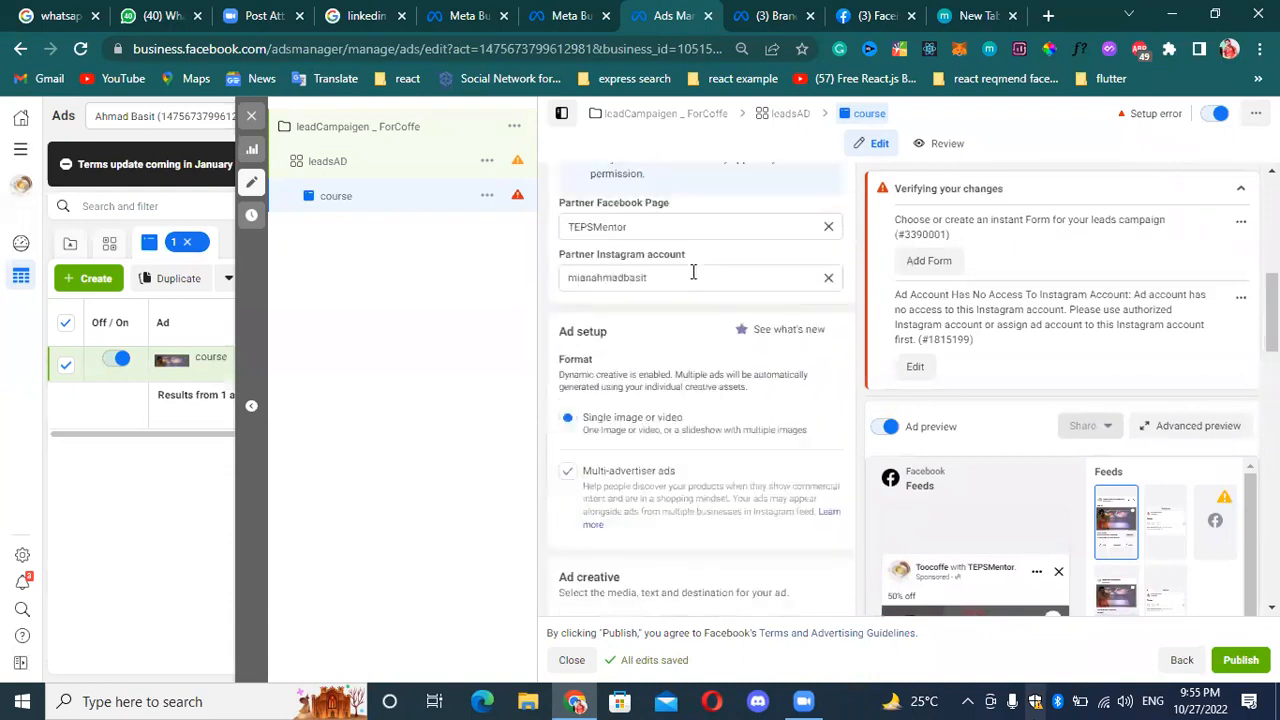
pyautogui.scroll(2, 699, 270)
pyautogui.scroll(-6, 690, 320)
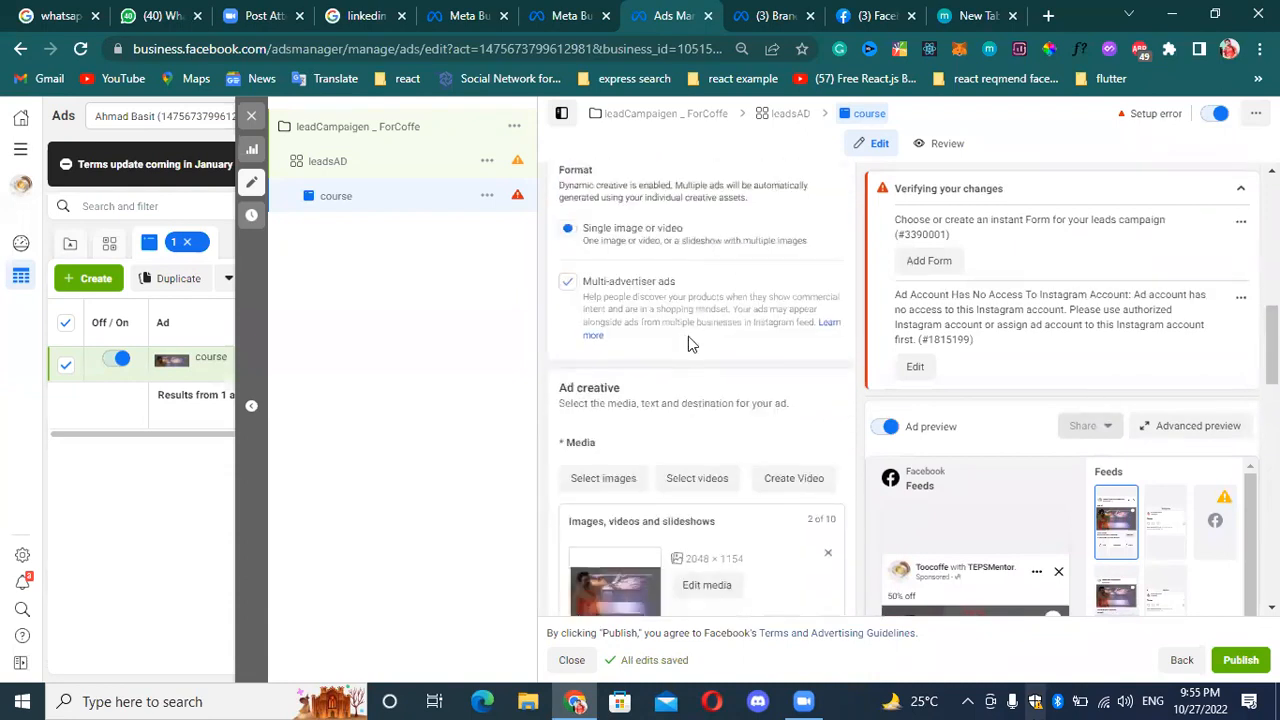
pyautogui.scroll(-4, 695, 348)
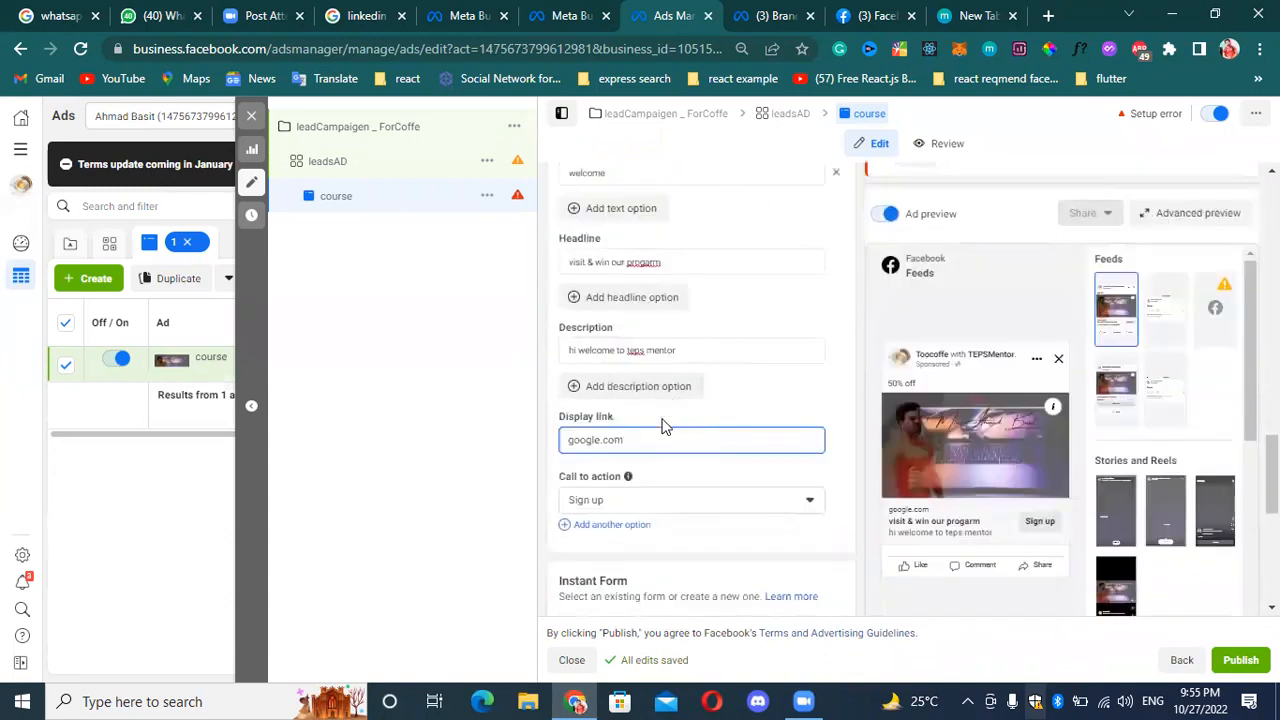
pyautogui.scroll(-1, 673, 430)
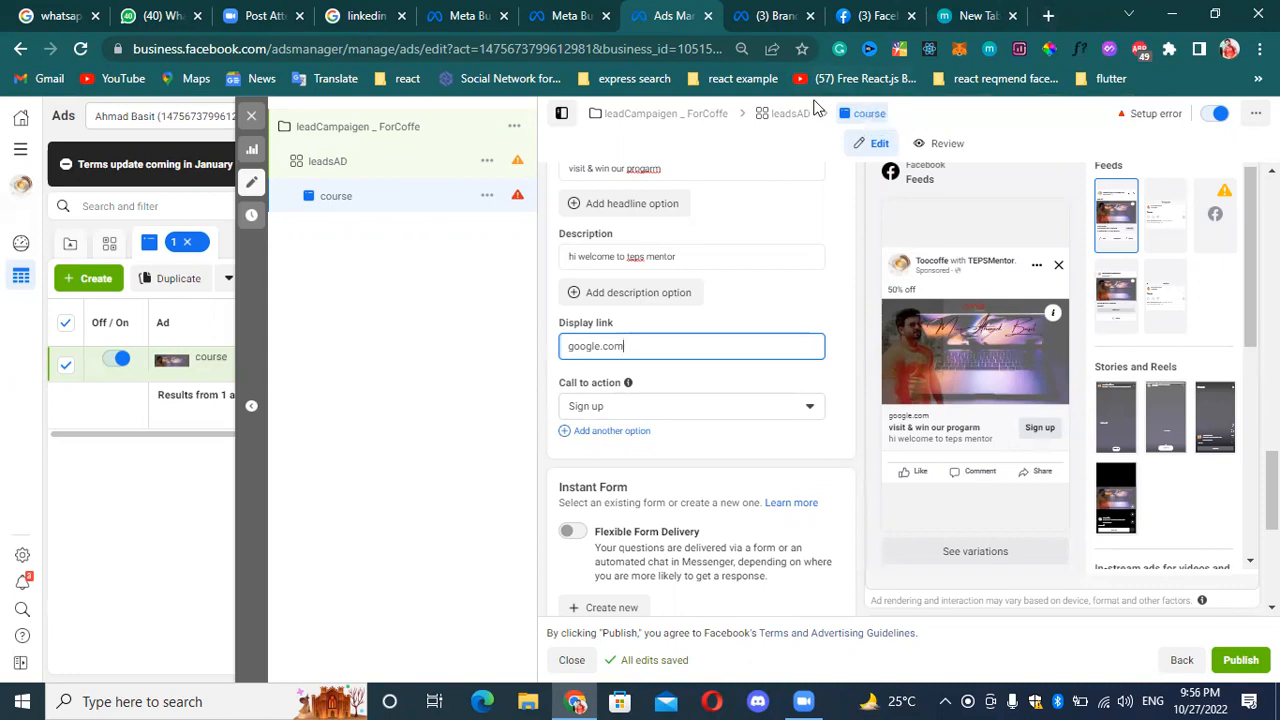
# Set the ad's call to action to "Apply now", removing the "Book now" option added as a second choice.
pyautogui.click(742, 405)
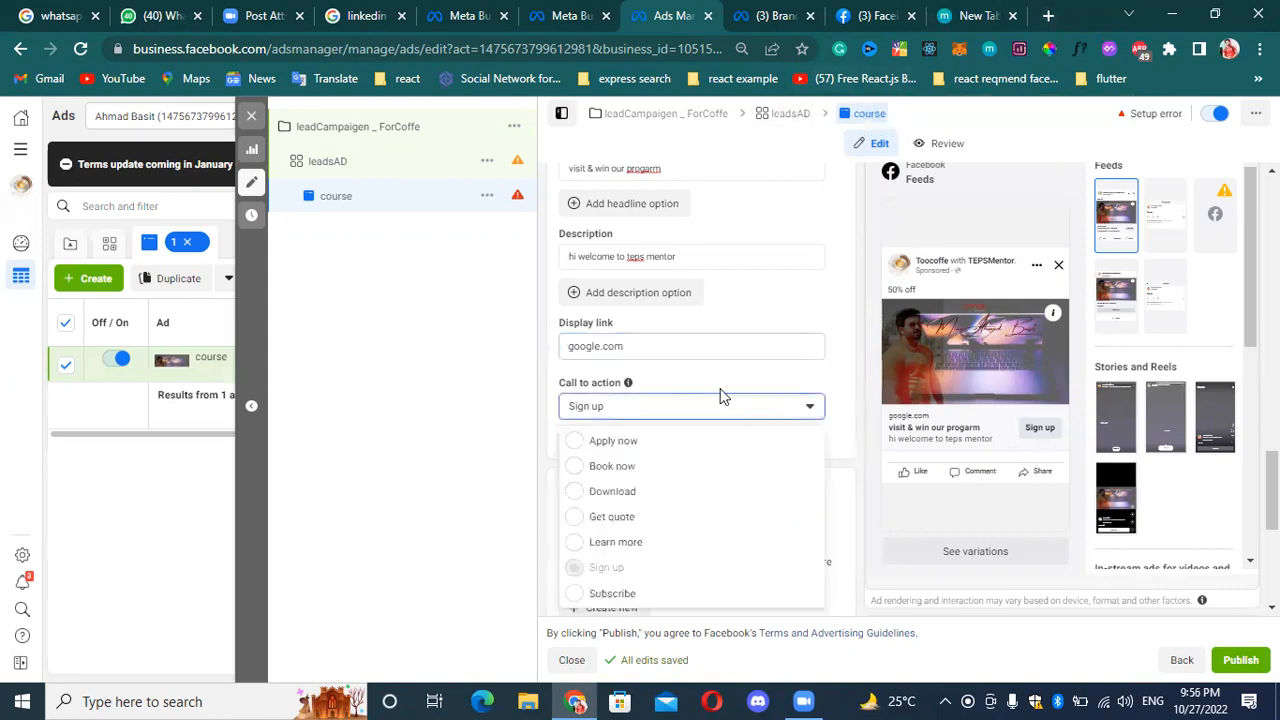
pyautogui.click(612, 441)
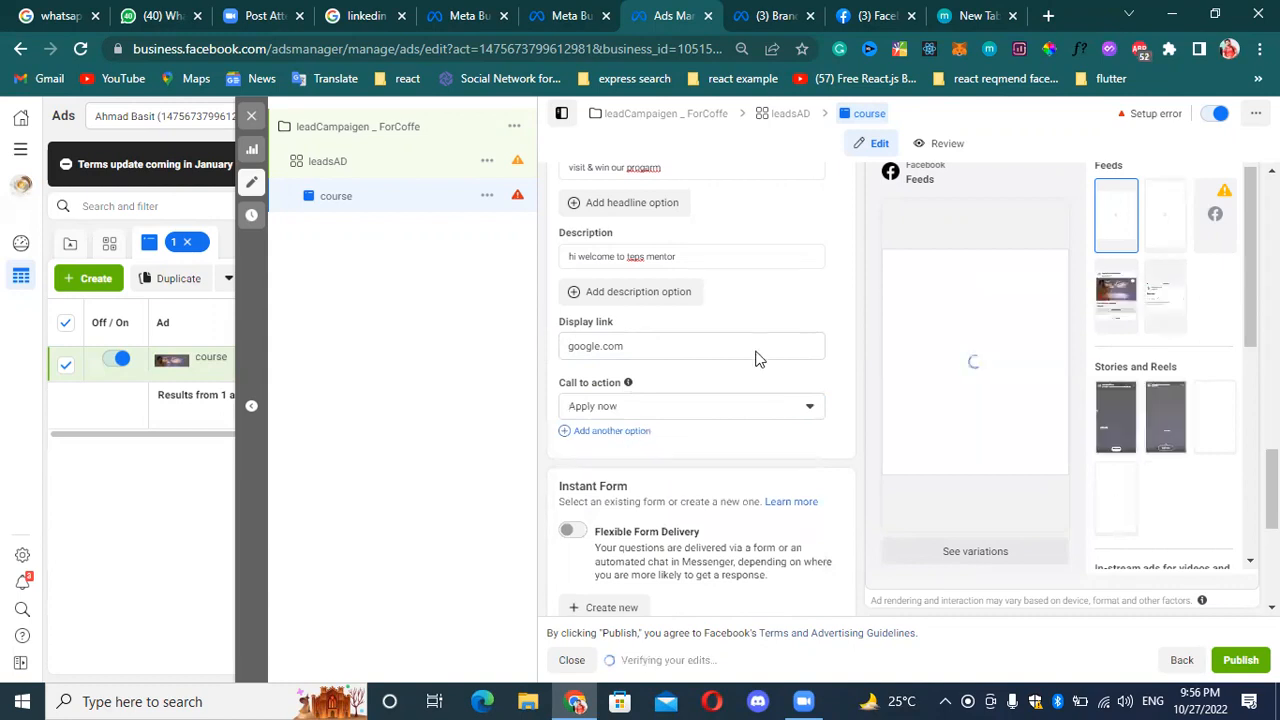
pyautogui.click(619, 434)
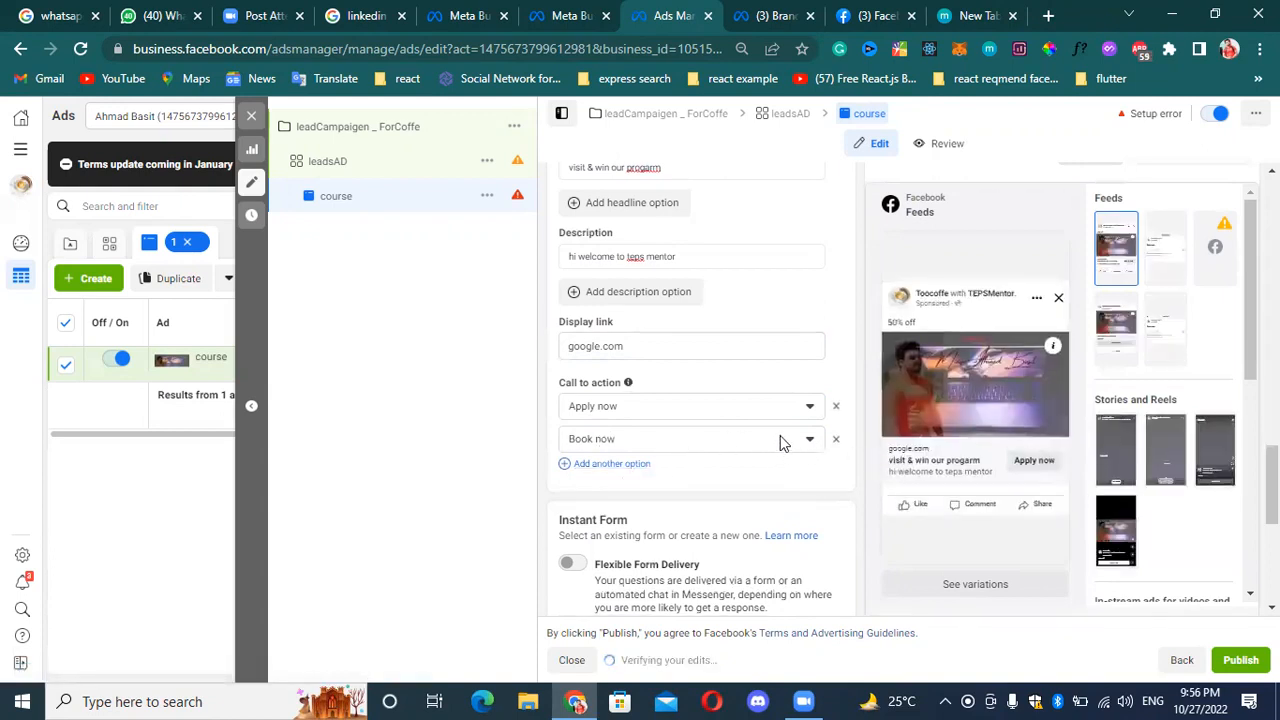
pyautogui.click(836, 439)
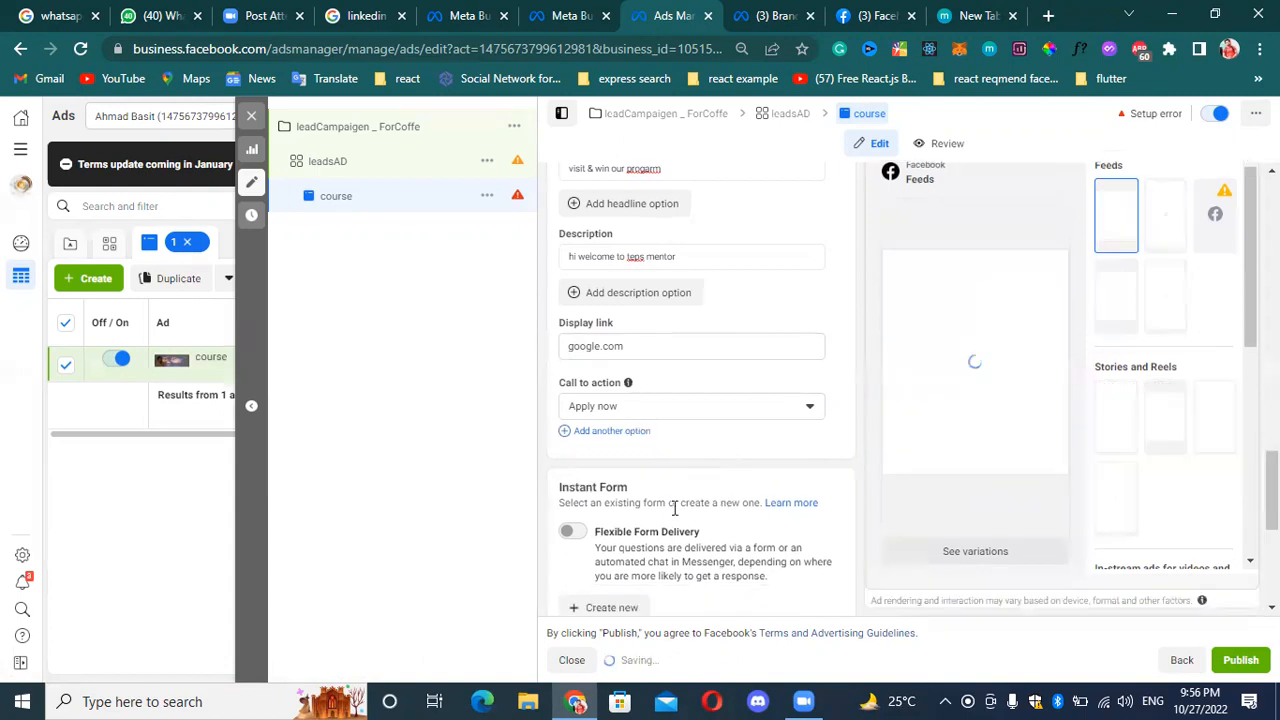
# Check the Facebook feed preview of the course ad and open the advanced preview of its placements.
pyautogui.scroll(-2, 672, 490)
pyautogui.scroll(-1, 966, 298)
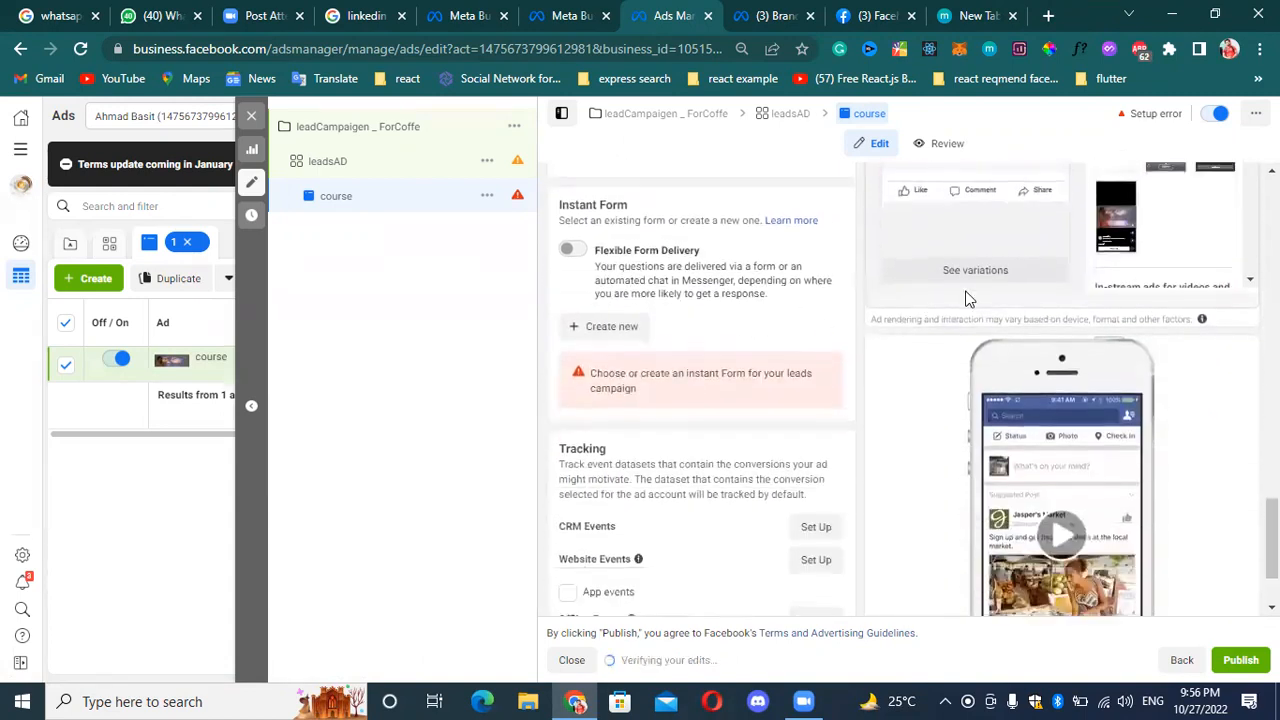
pyautogui.scroll(2, 1020, 289)
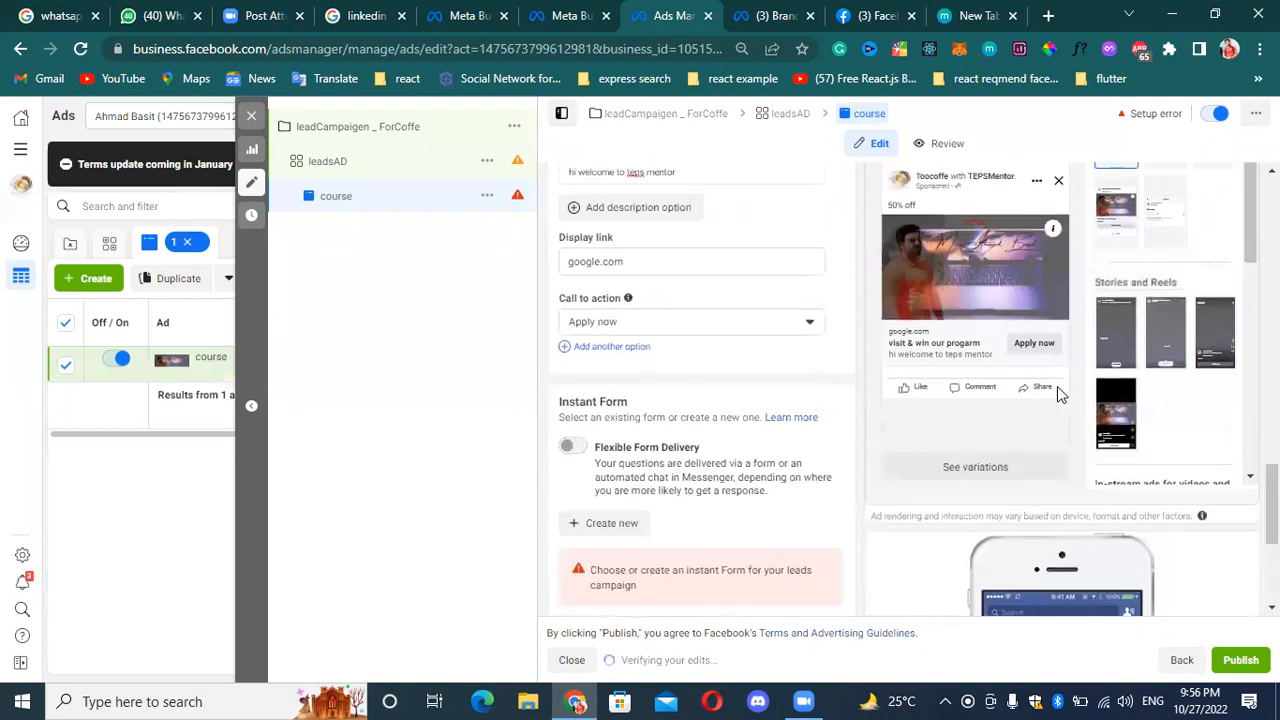
pyautogui.scroll(3, 1057, 386)
pyautogui.scroll(-2, 1021, 352)
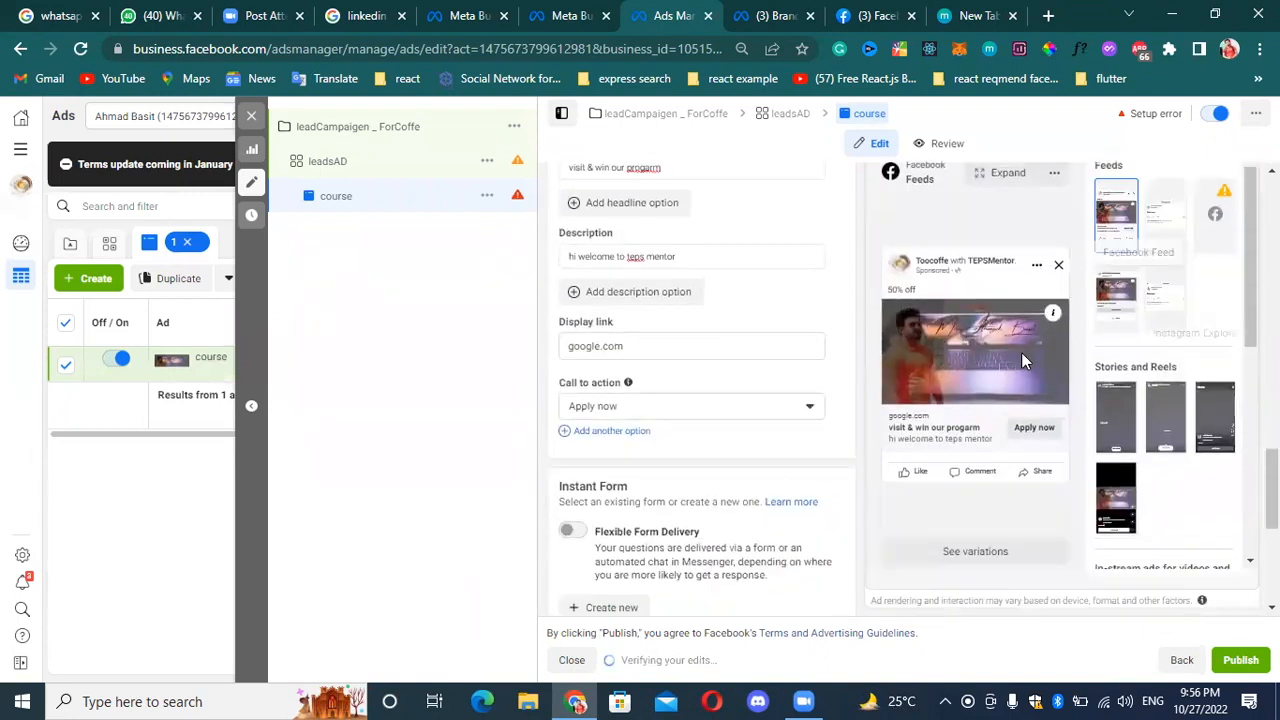
pyautogui.scroll(-1, 648, 495)
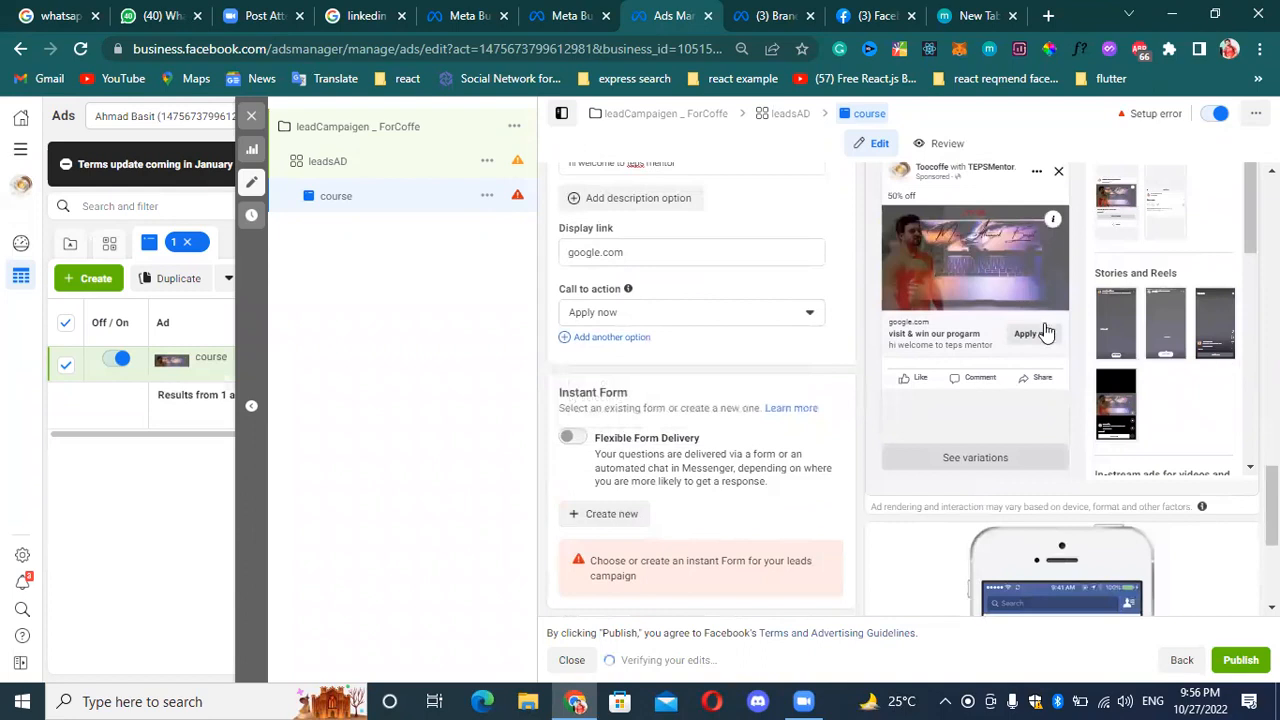
pyautogui.scroll(3, 851, 302)
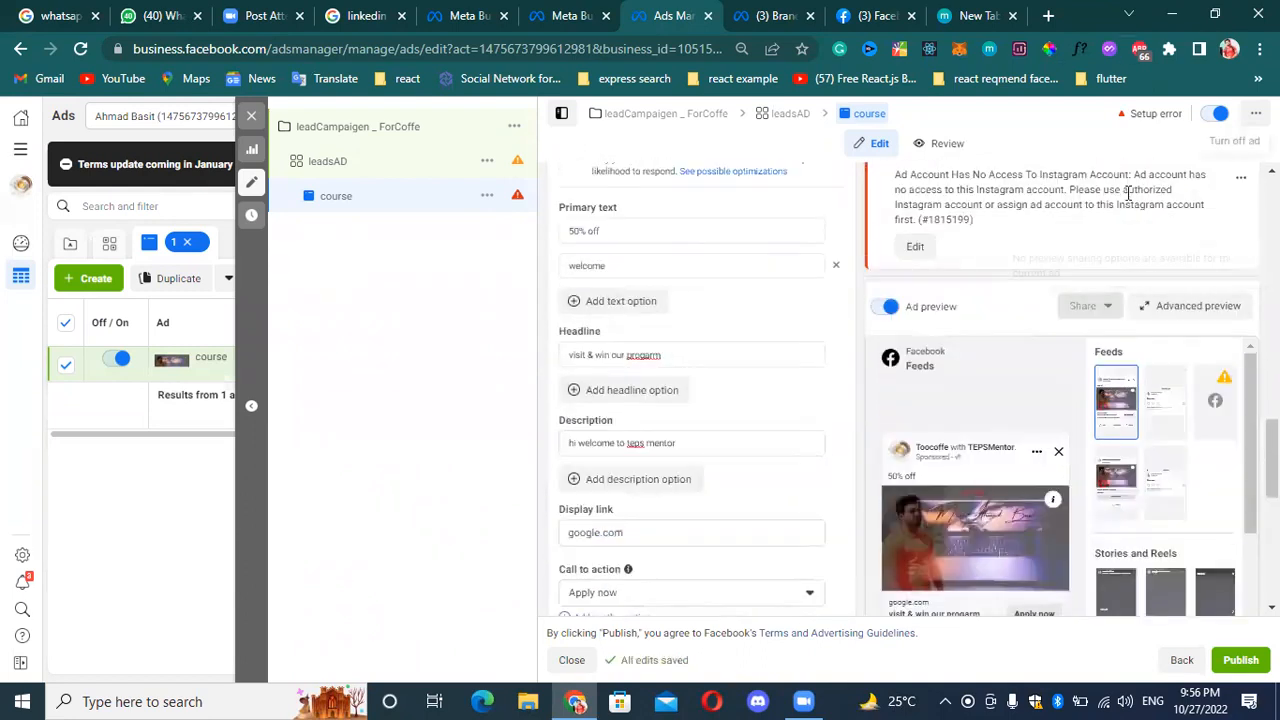
pyautogui.rightClick(1203, 316)
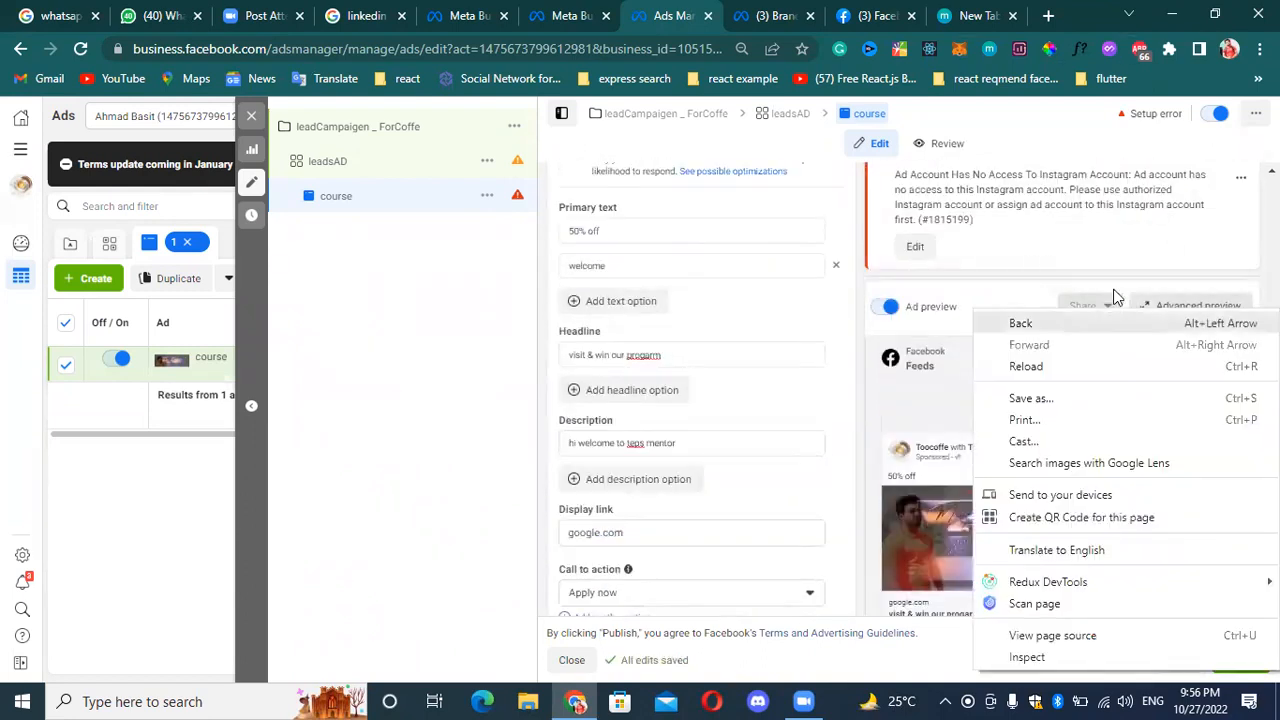
pyautogui.click(1175, 306)
pyautogui.click(1171, 306)
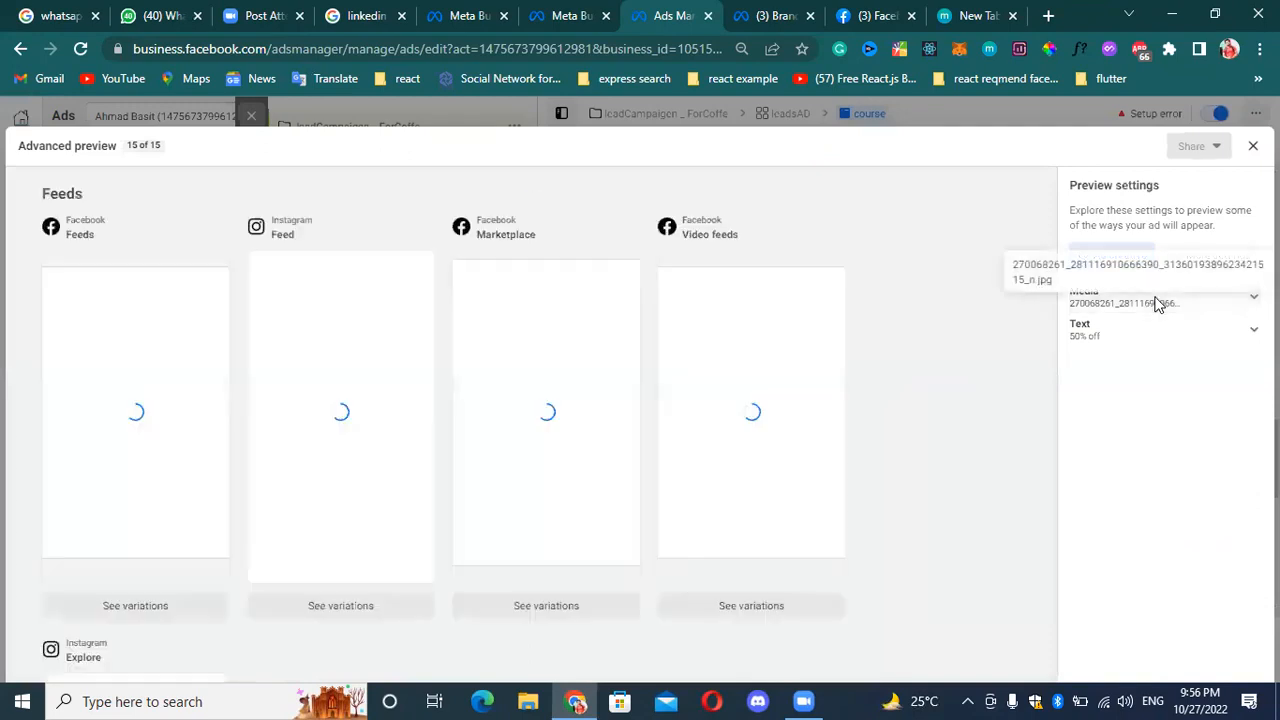
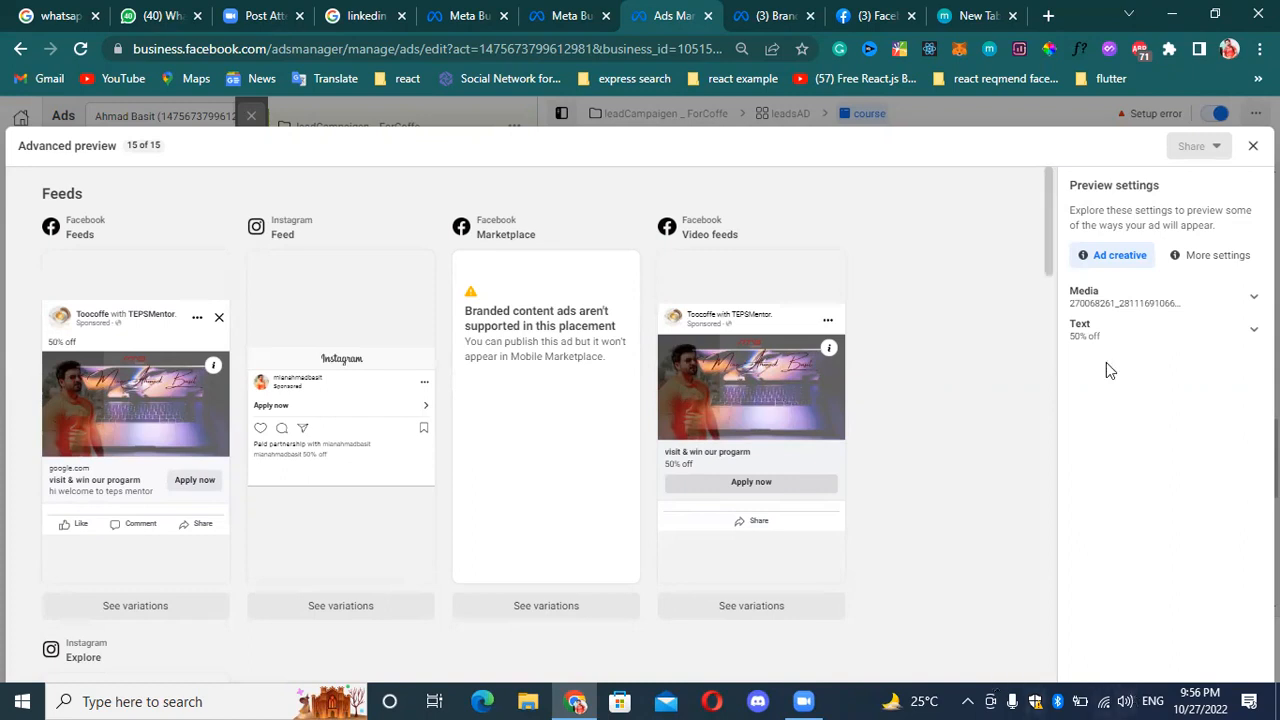
# Review the ad's advanced previews across the feed, story, reel, in-stream and search placements, and close the preview.
pyautogui.scroll(-10, 791, 453)
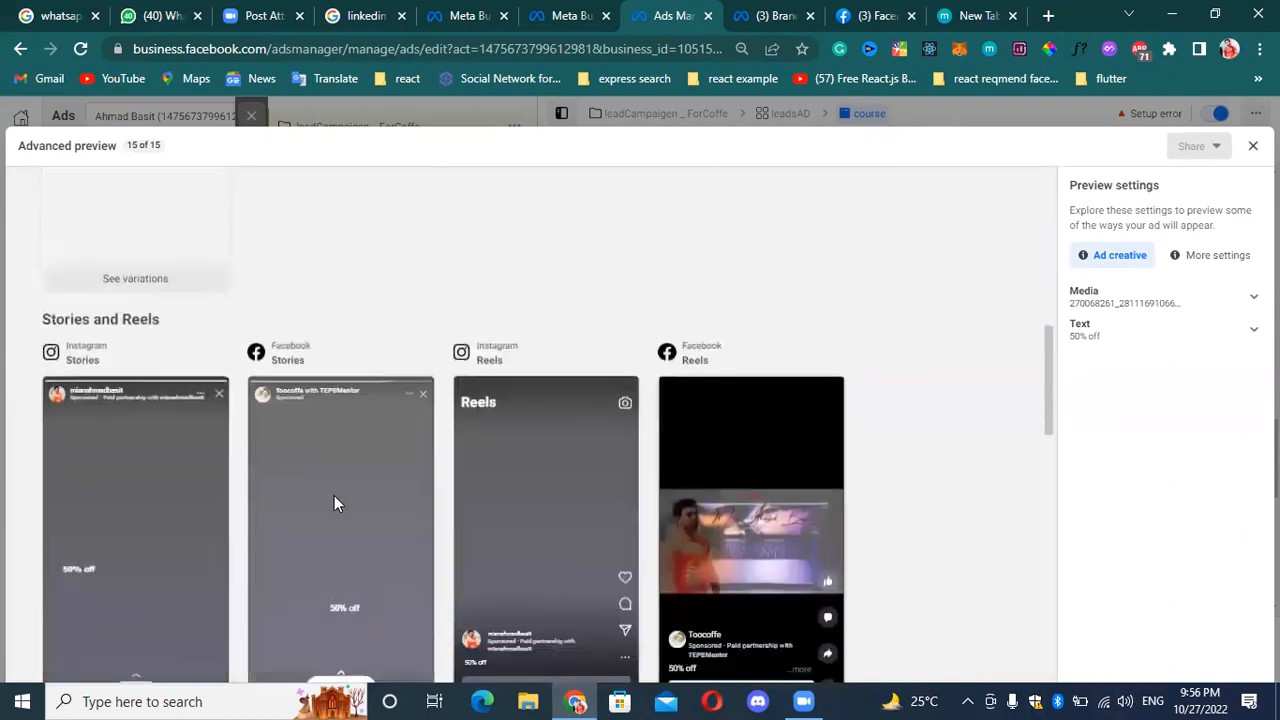
pyautogui.scroll(-4, 530, 520)
pyautogui.scroll(-5, 390, 420)
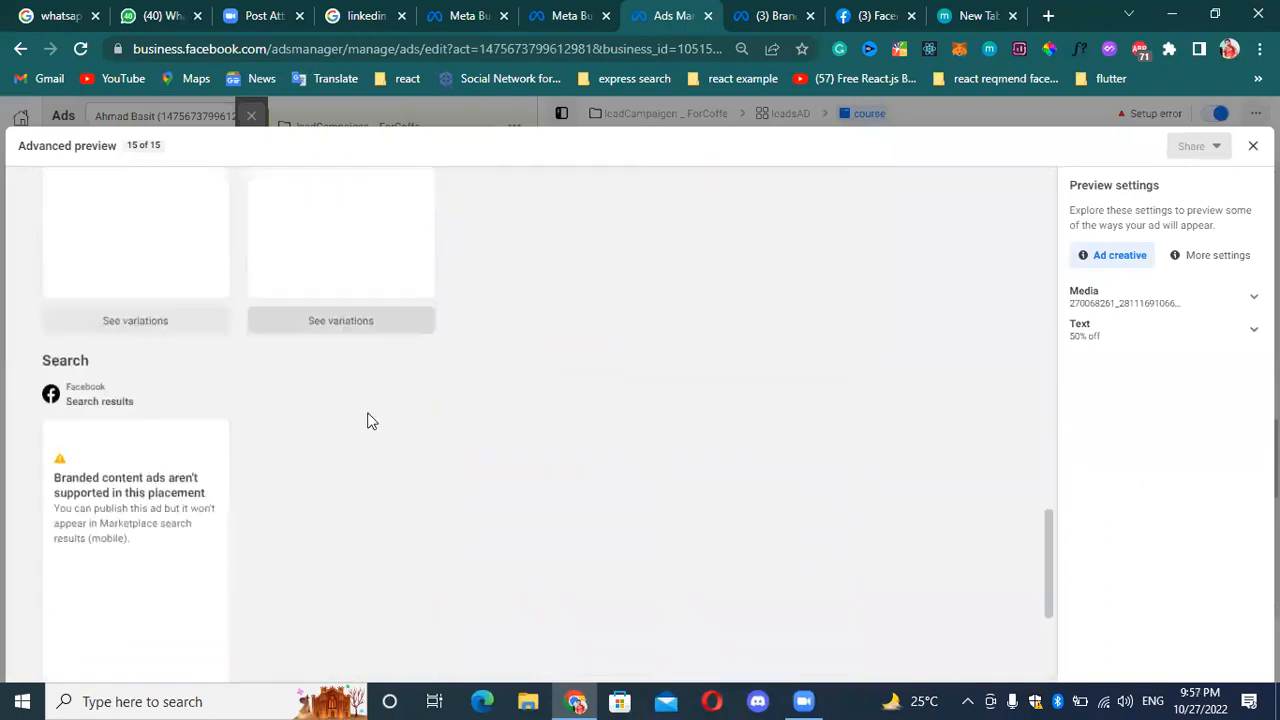
pyautogui.scroll(5, 244, 474)
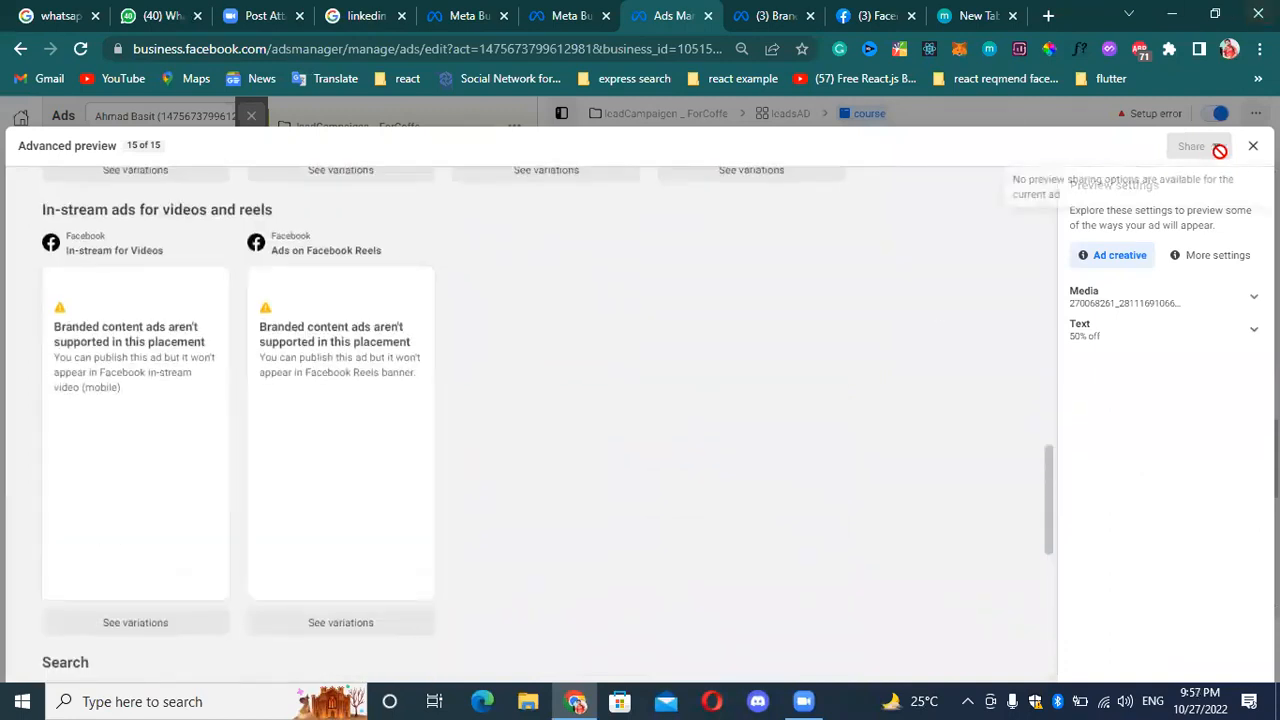
pyautogui.click(1252, 145)
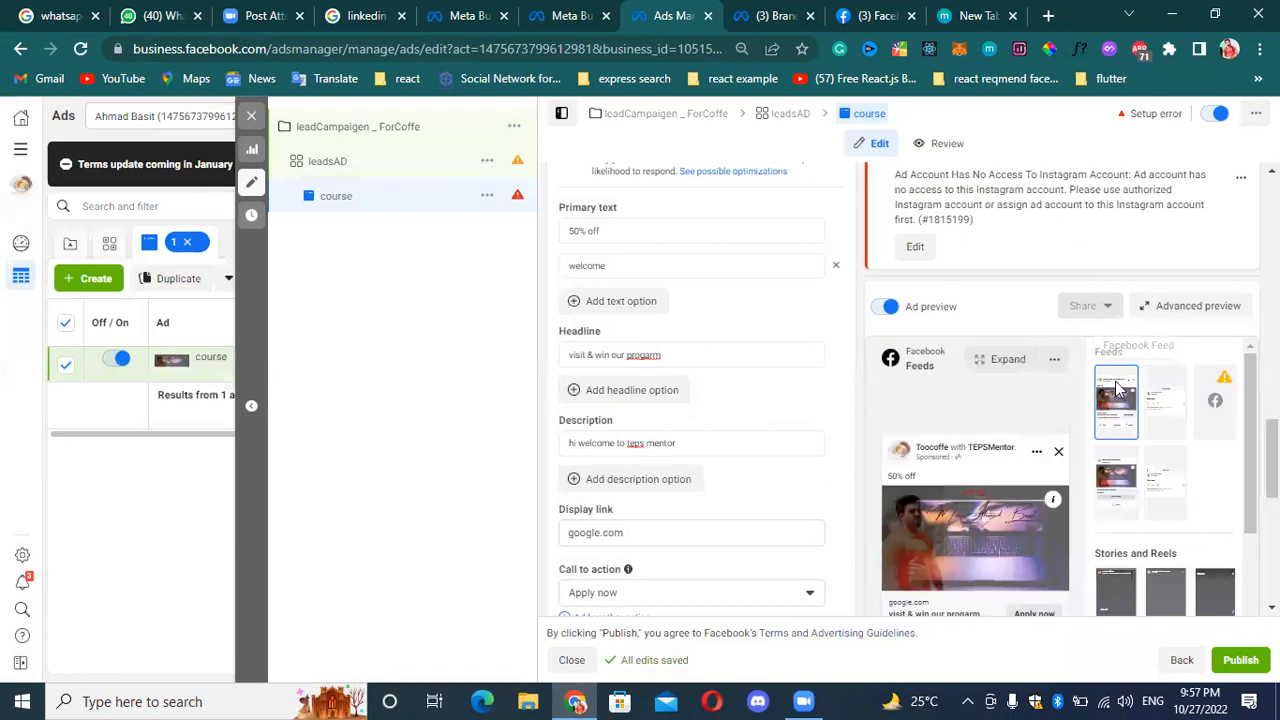
pyautogui.scroll(-3, 594, 454)
pyautogui.scroll(-2, 879, 336)
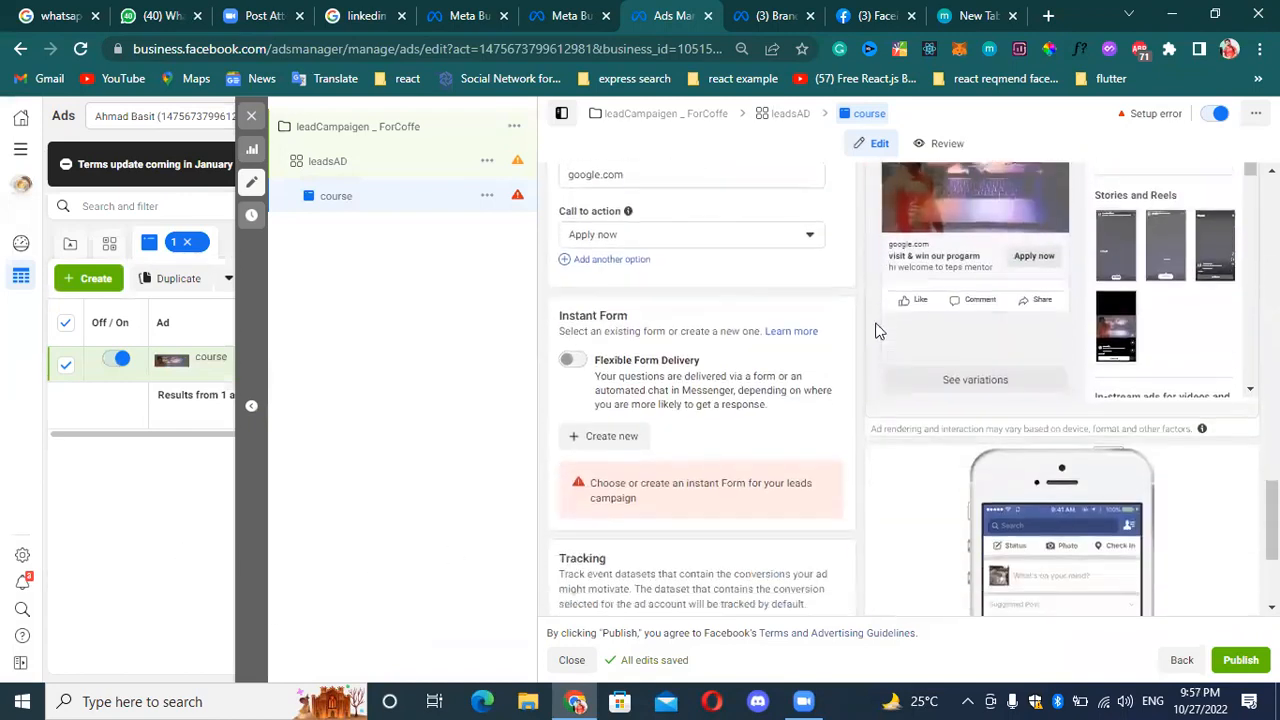
pyautogui.scroll(-1, 714, 394)
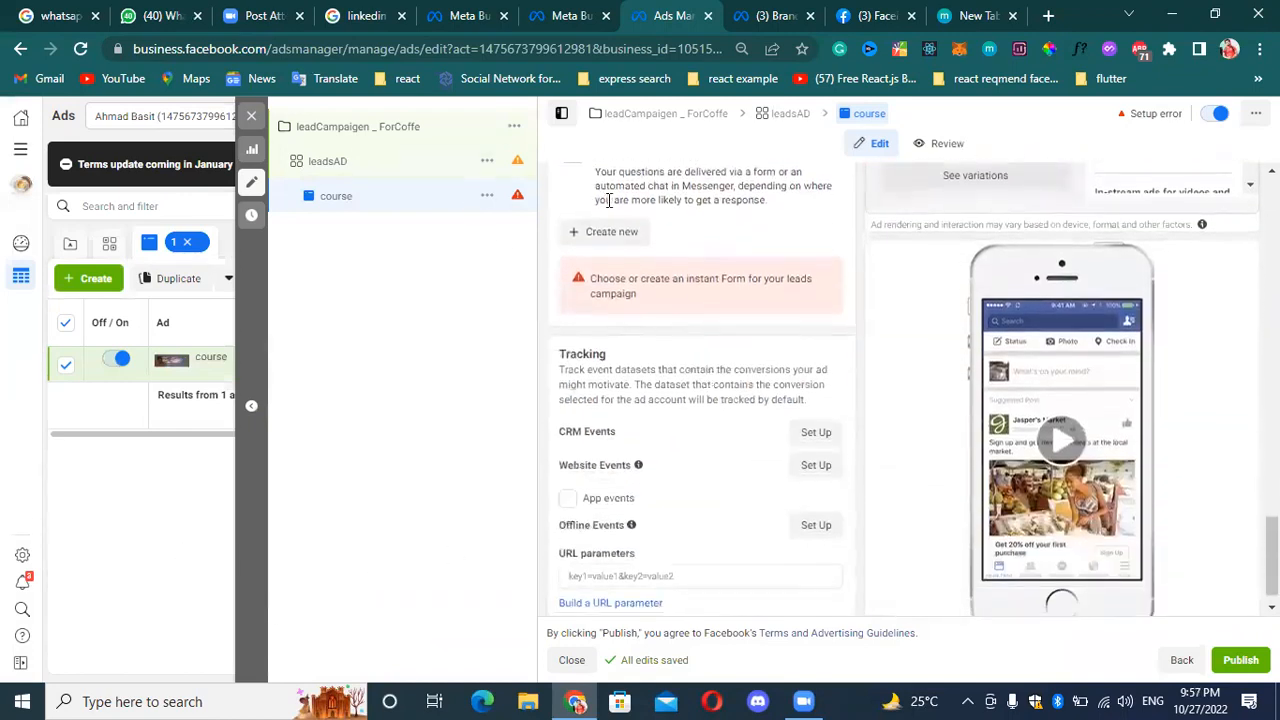
pyautogui.scroll(2, 720, 454)
pyautogui.click(604, 422)
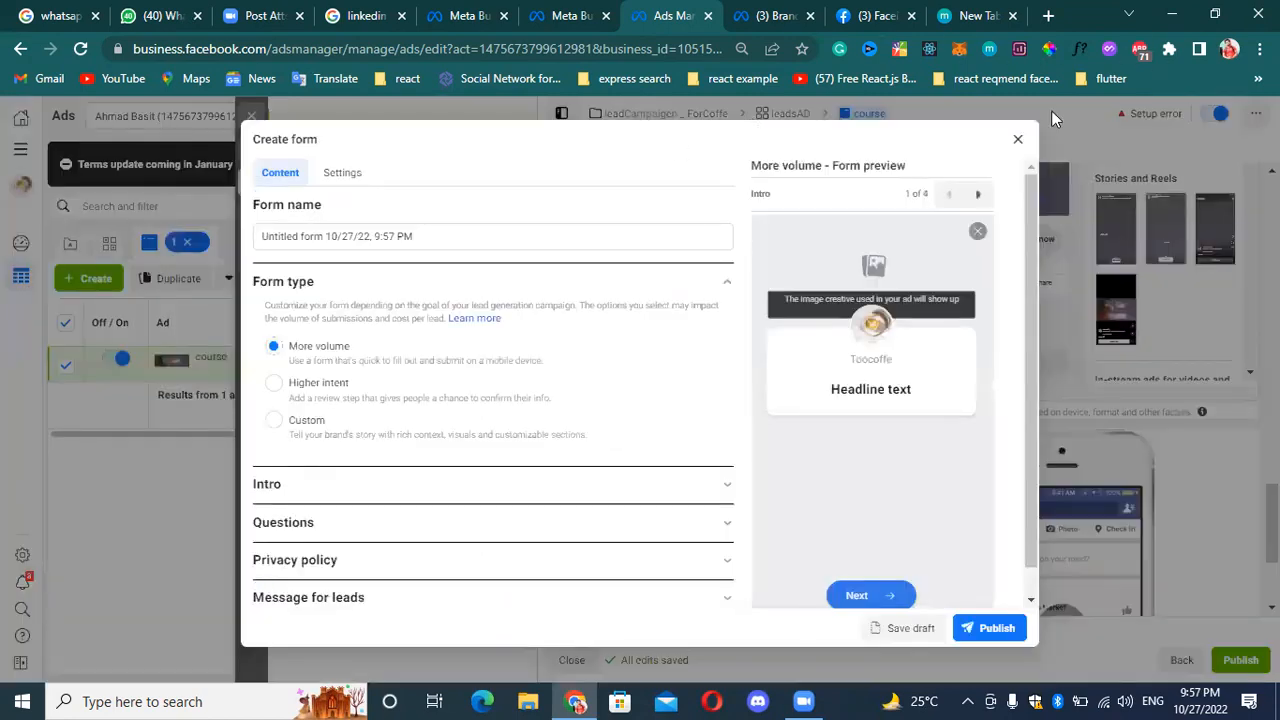
pyautogui.click(1019, 139)
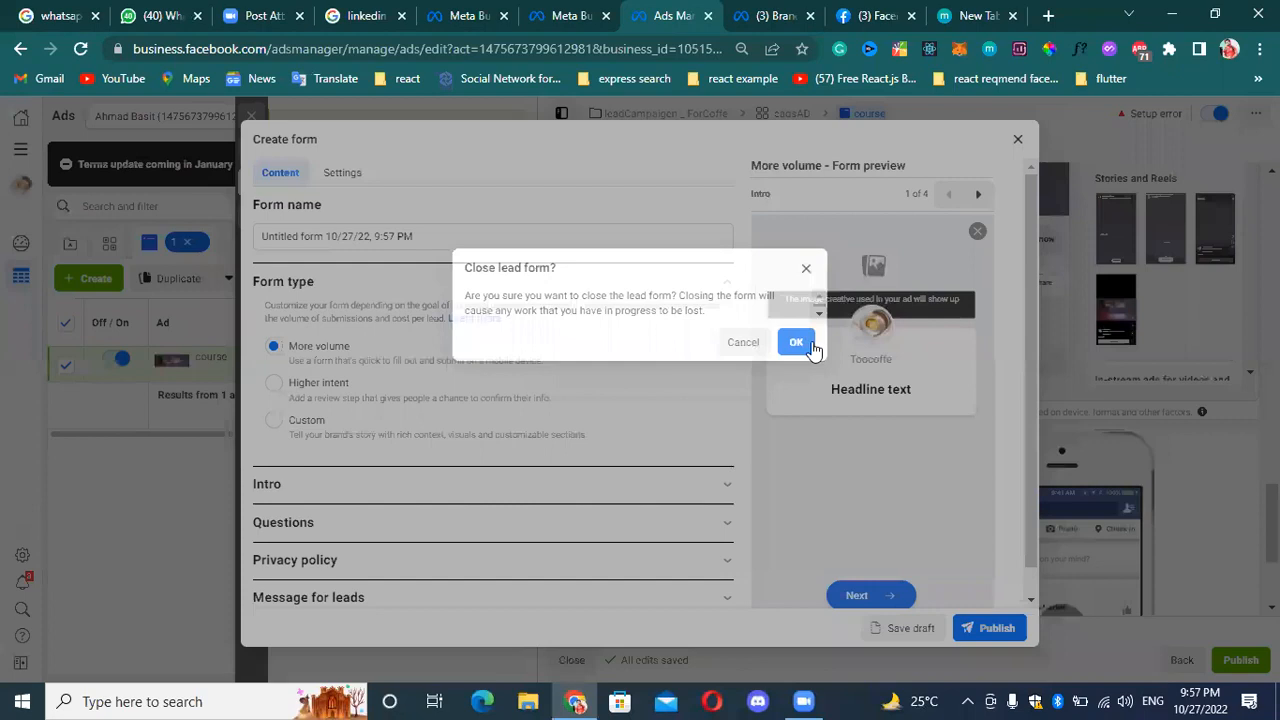
pyautogui.click(796, 342)
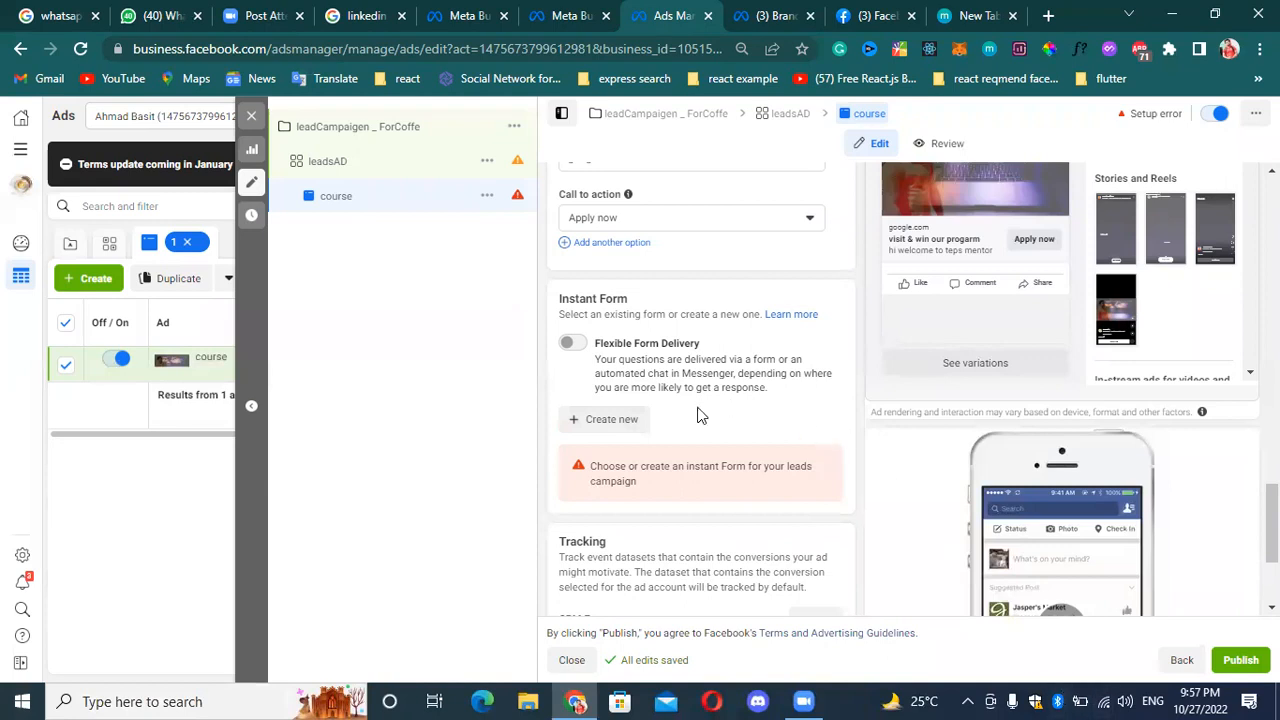
# Create a new instant form and add the Mean Stack web developer banner as its intro background image.
pyautogui.click(630, 421)
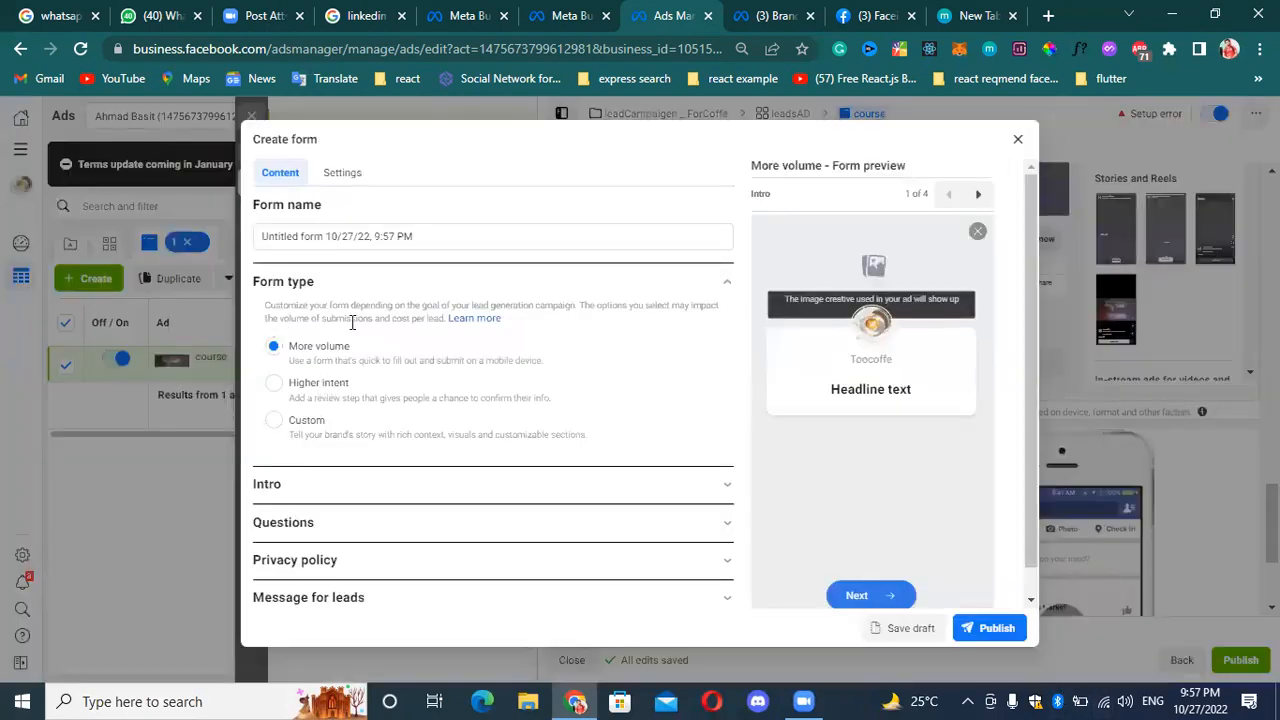
pyautogui.click(509, 236)
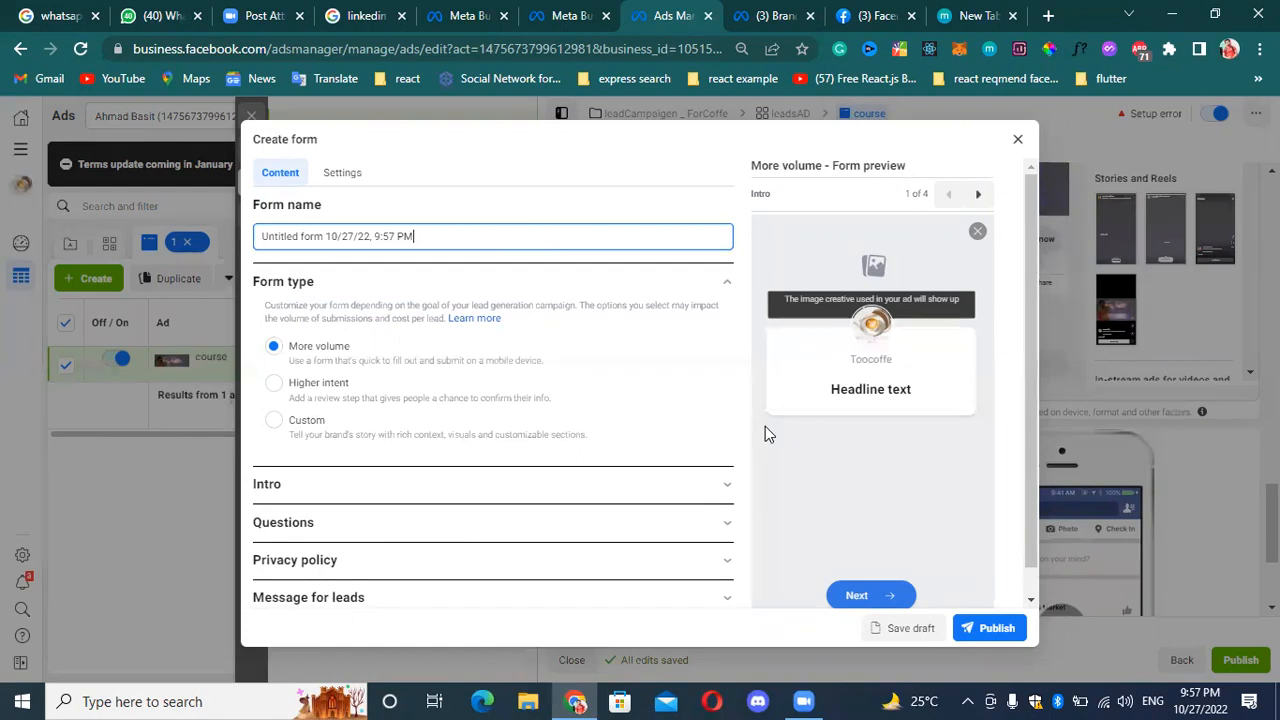
pyautogui.scroll(-1, 709, 397)
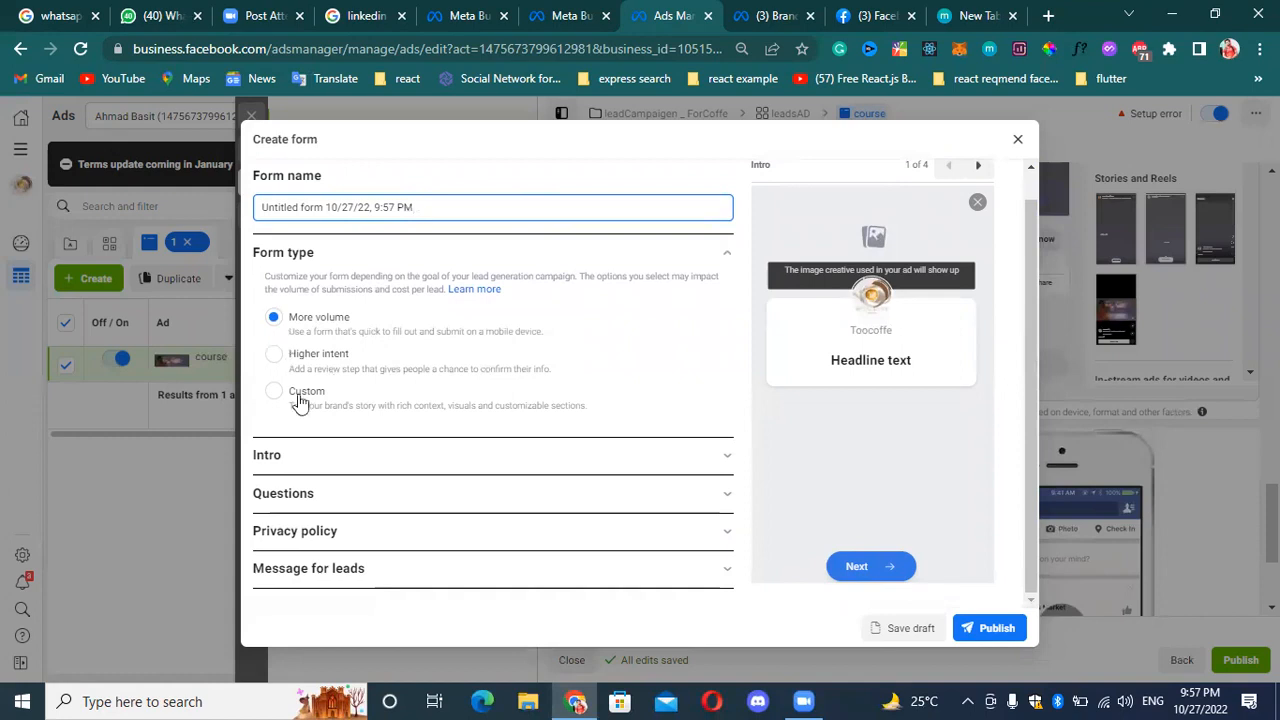
pyautogui.click(682, 453)
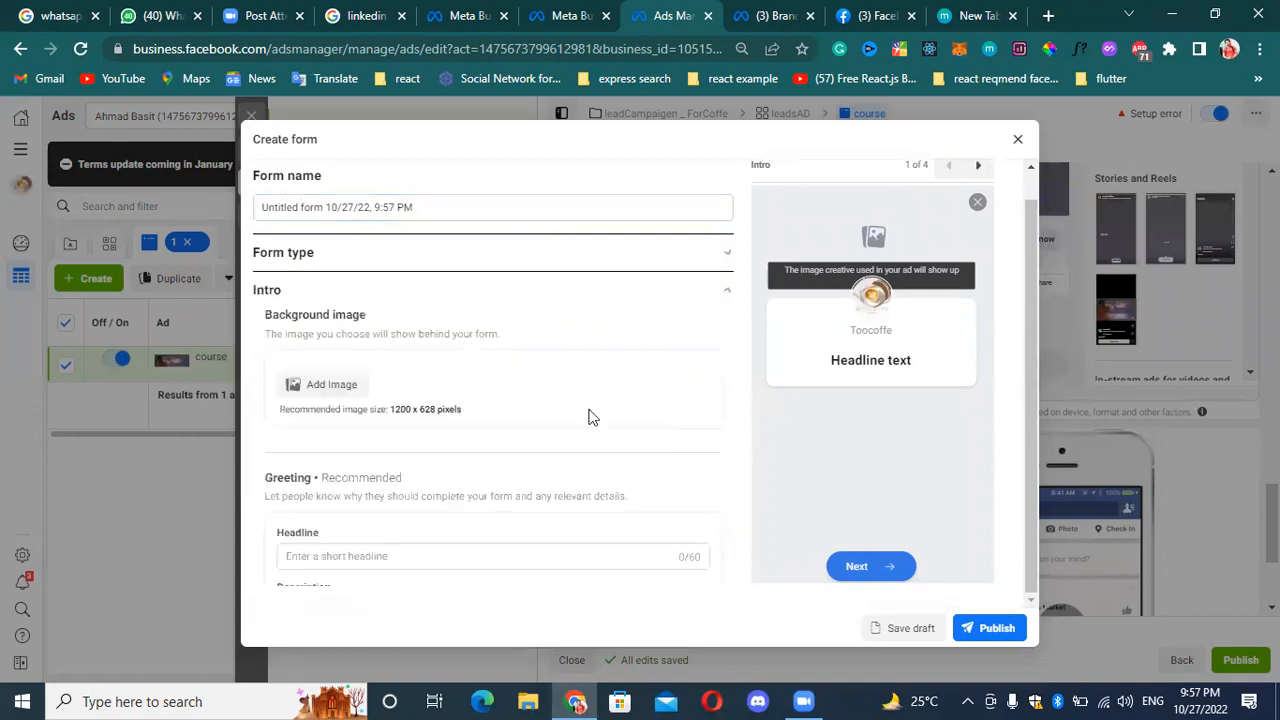
pyautogui.click(345, 378)
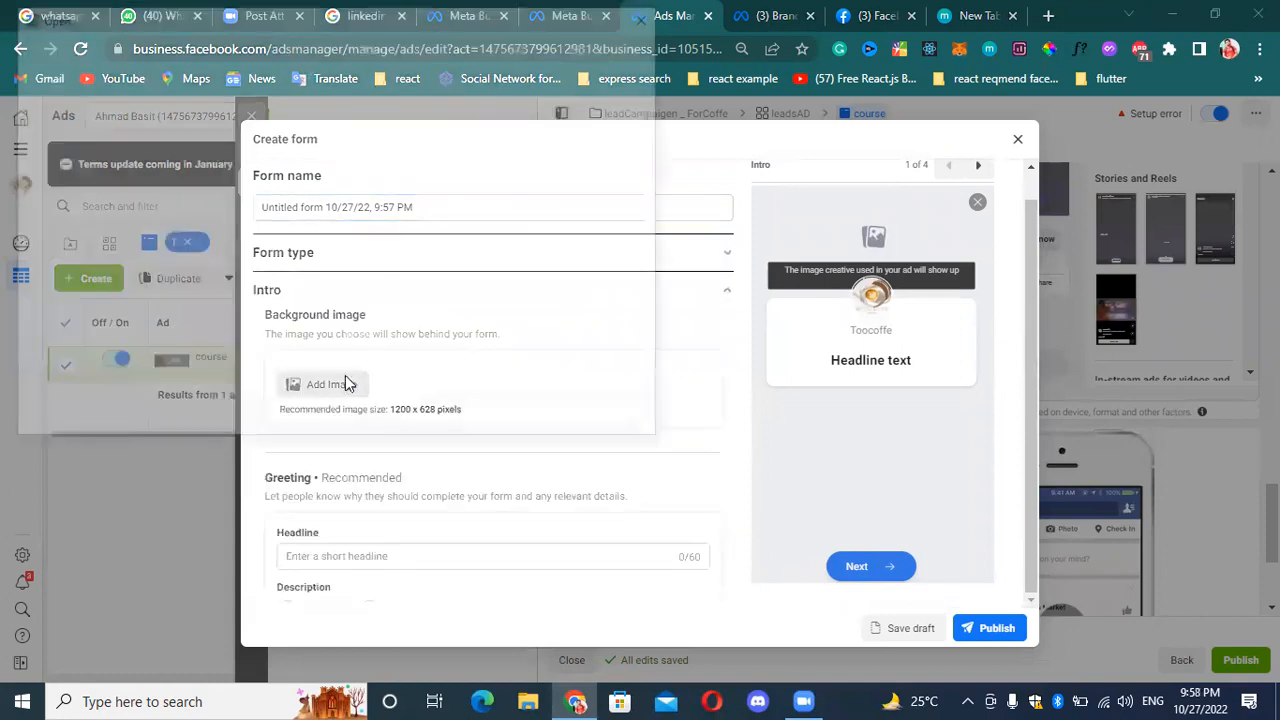
pyautogui.click(516, 420)
# Set the intro greeting's headline to "hi" and switch its description format to List.
pyautogui.scroll(-1, 407, 527)
pyautogui.click(400, 440)
pyautogui.write('hi')
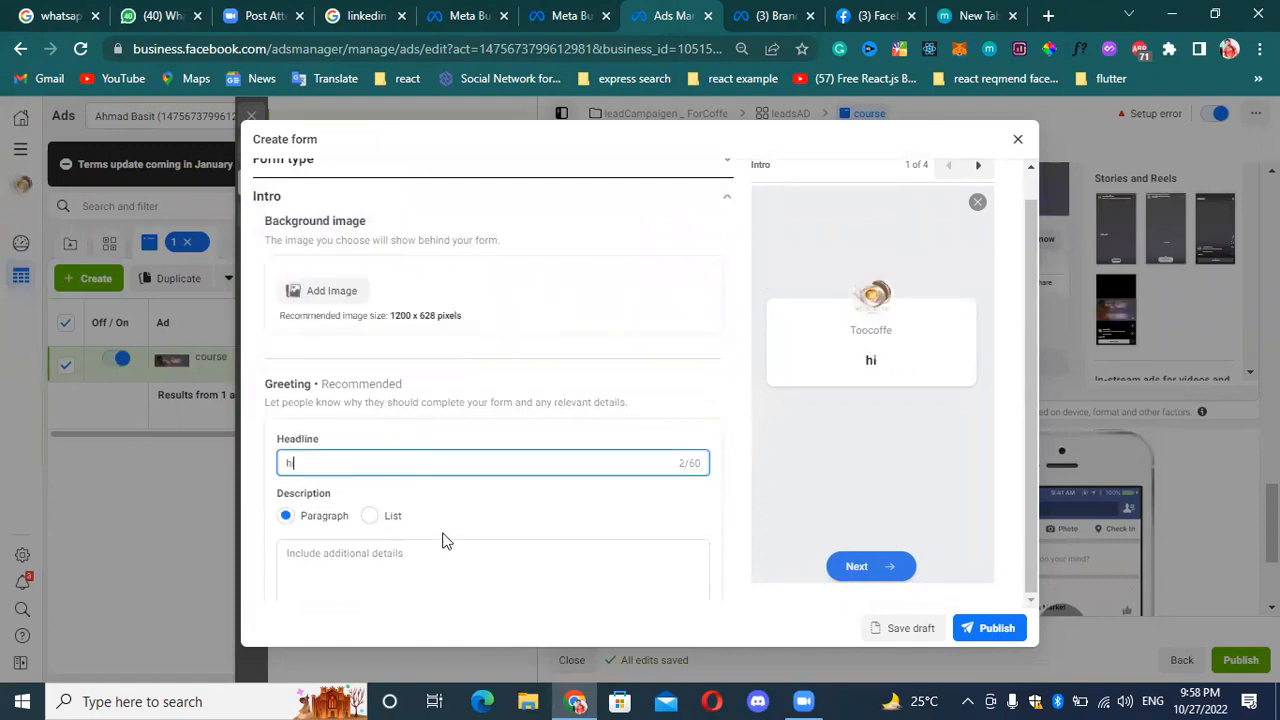
pyautogui.scroll(-2, 383, 519)
pyautogui.click(376, 366)
pyautogui.click(389, 335)
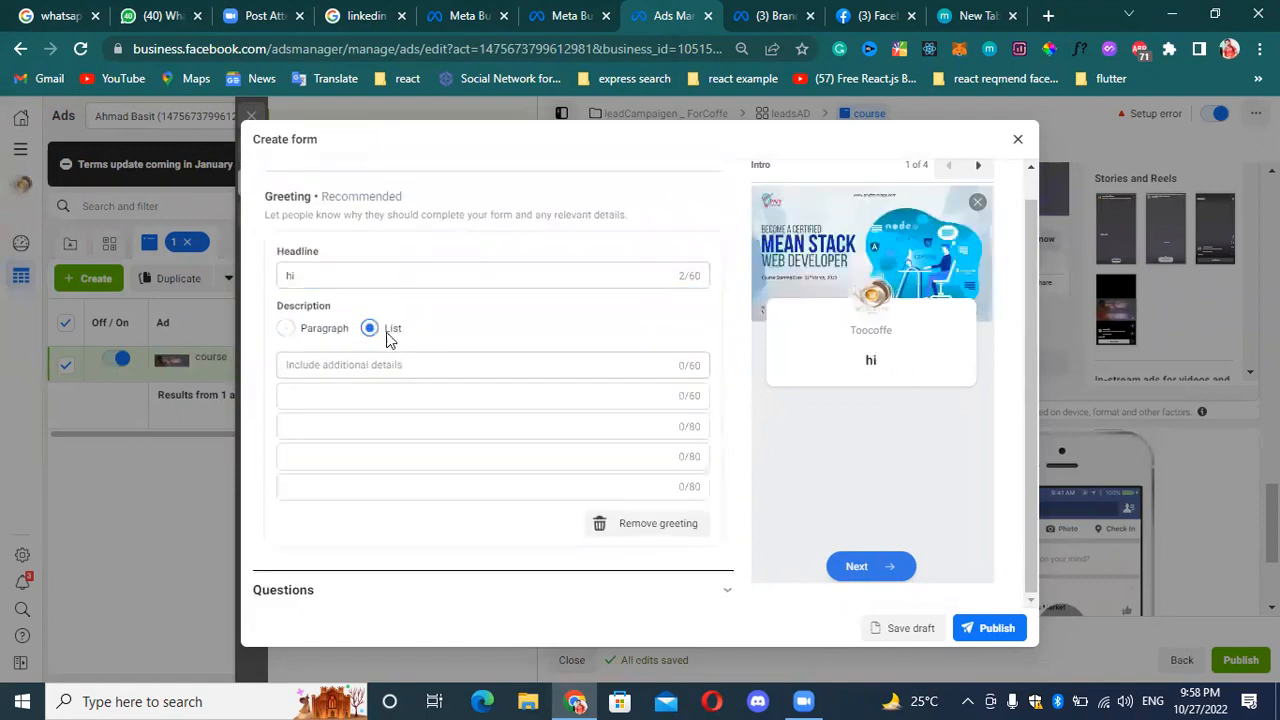
# Enter "book1" and "book2" as the first two items of the greeting's description list.
pyautogui.click(391, 364)
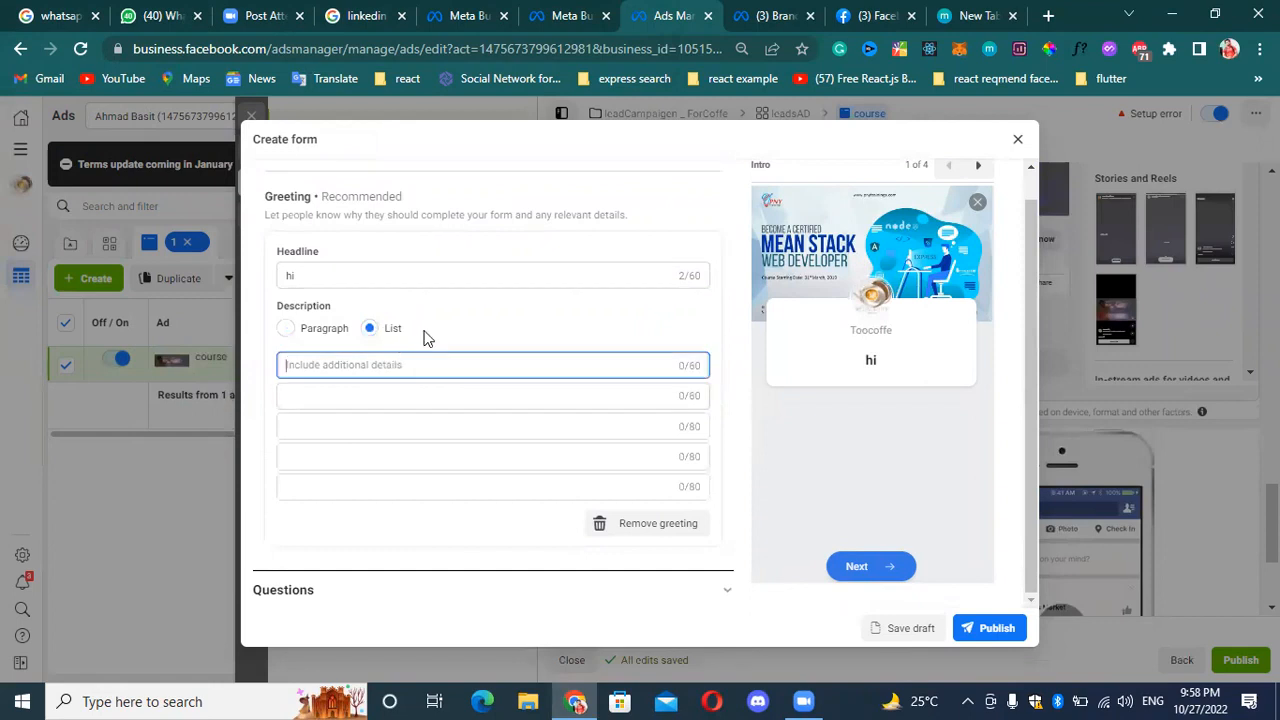
pyautogui.write('book1')
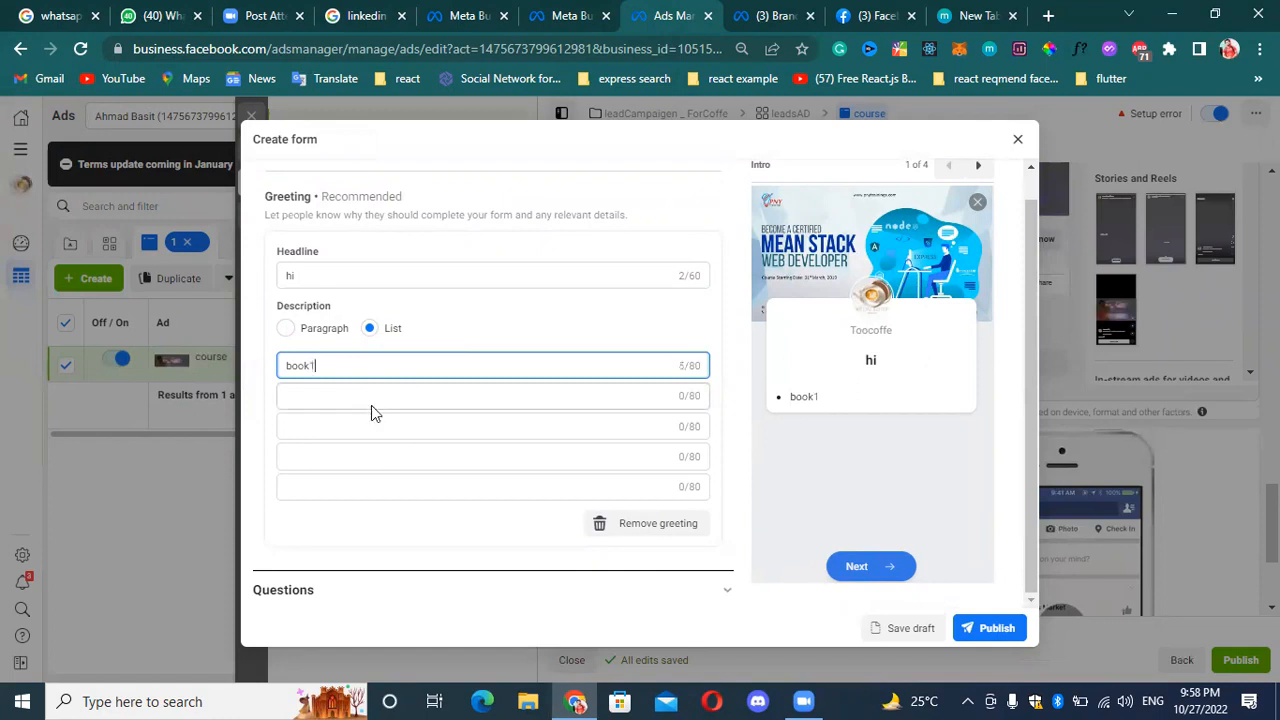
pyautogui.click(383, 397)
pyautogui.write('book2')
# Add a multiple-choice custom question to the form's Questions section.
pyautogui.scroll(-2, 412, 394)
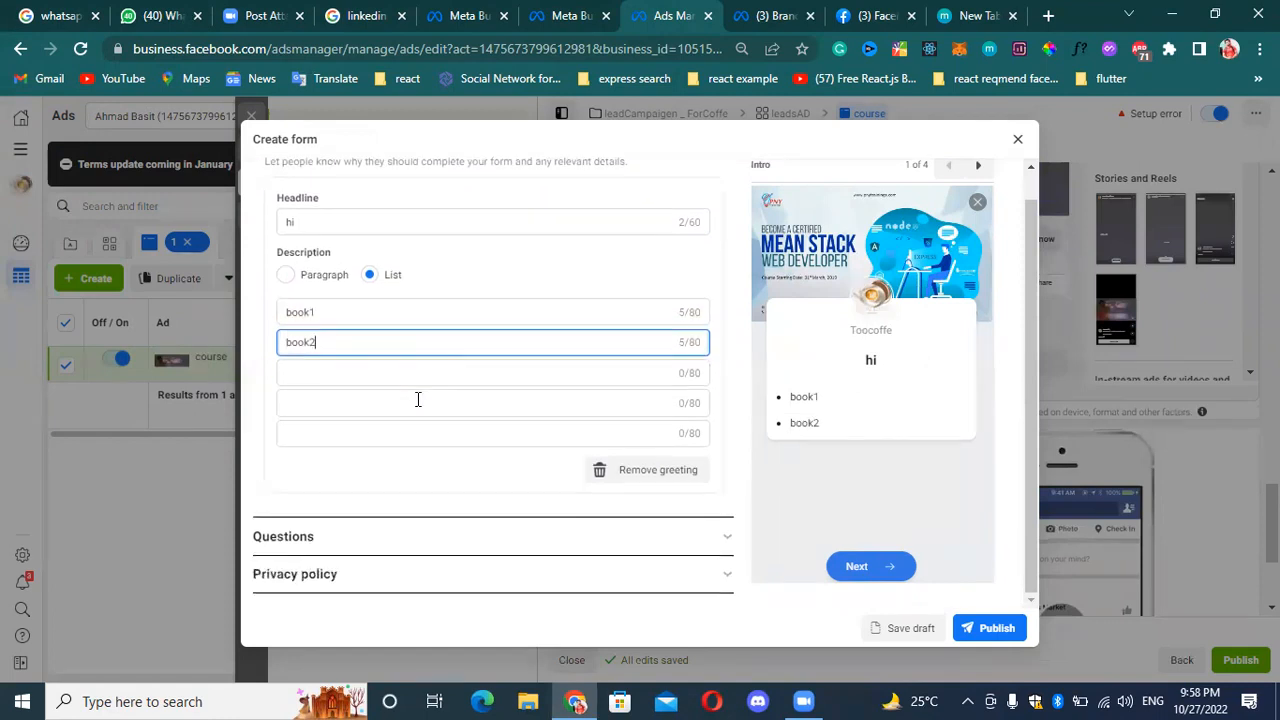
pyautogui.click(502, 512)
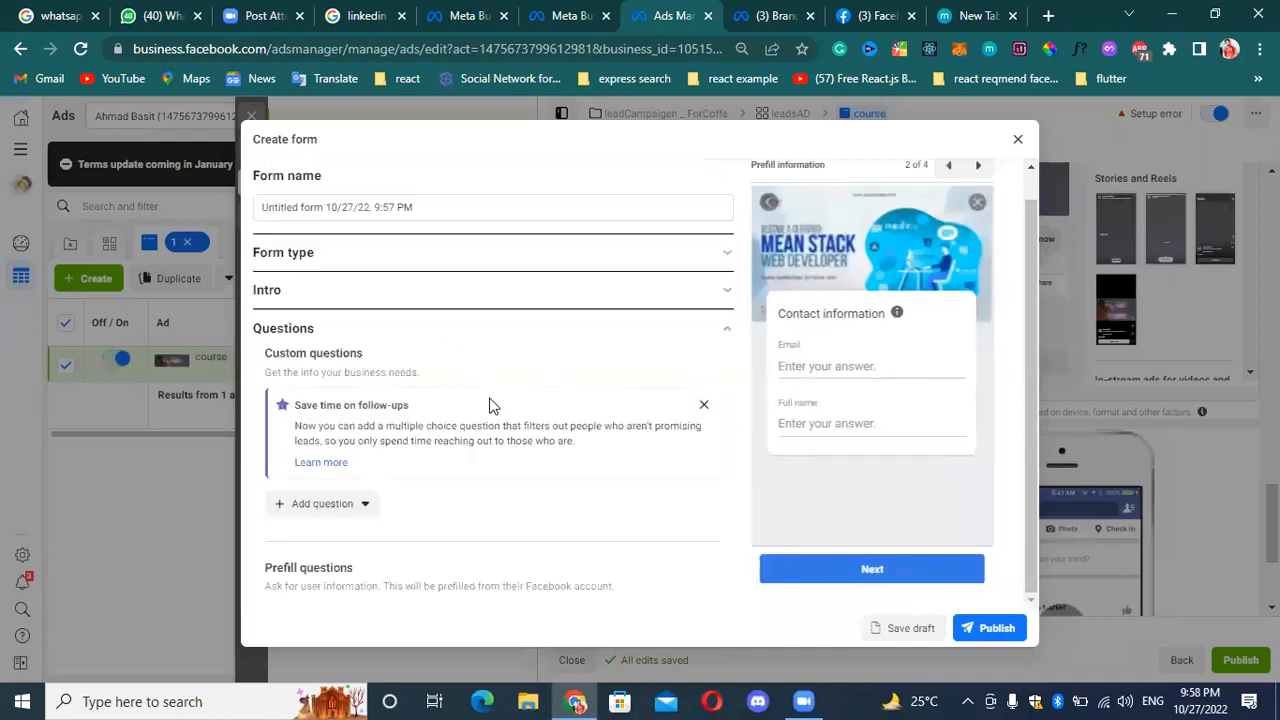
pyautogui.click(356, 506)
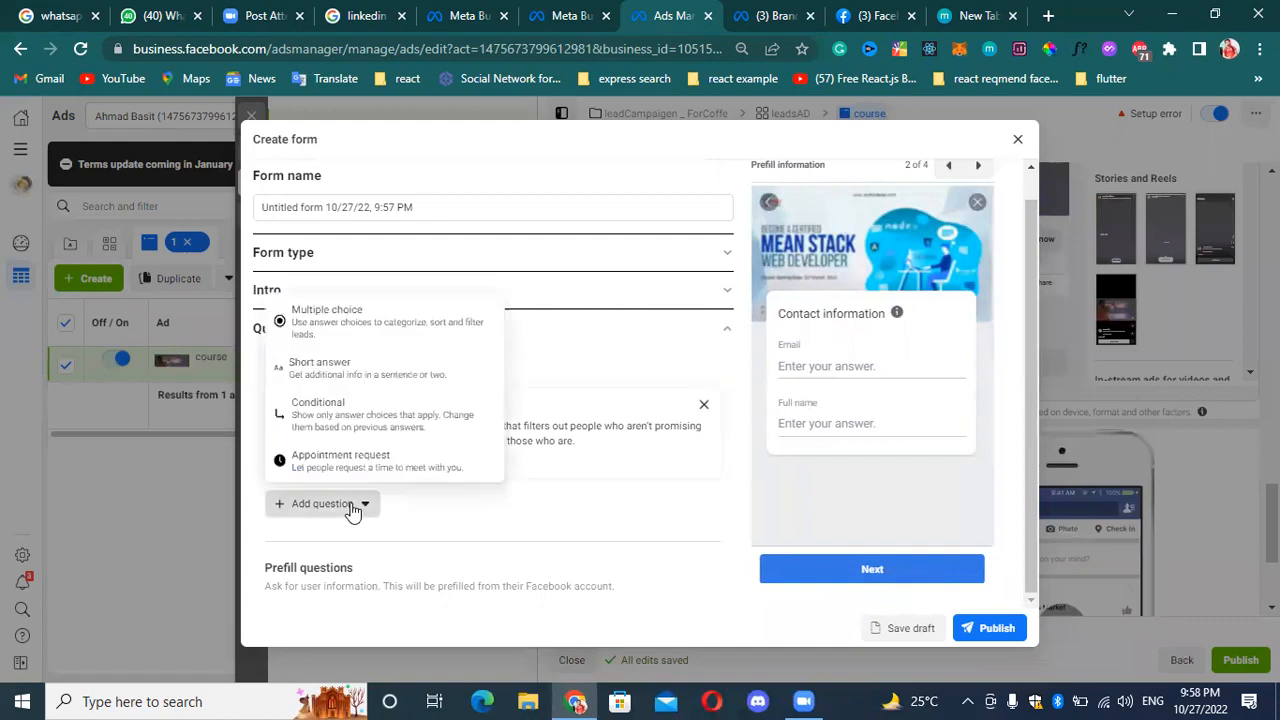
pyautogui.click(388, 340)
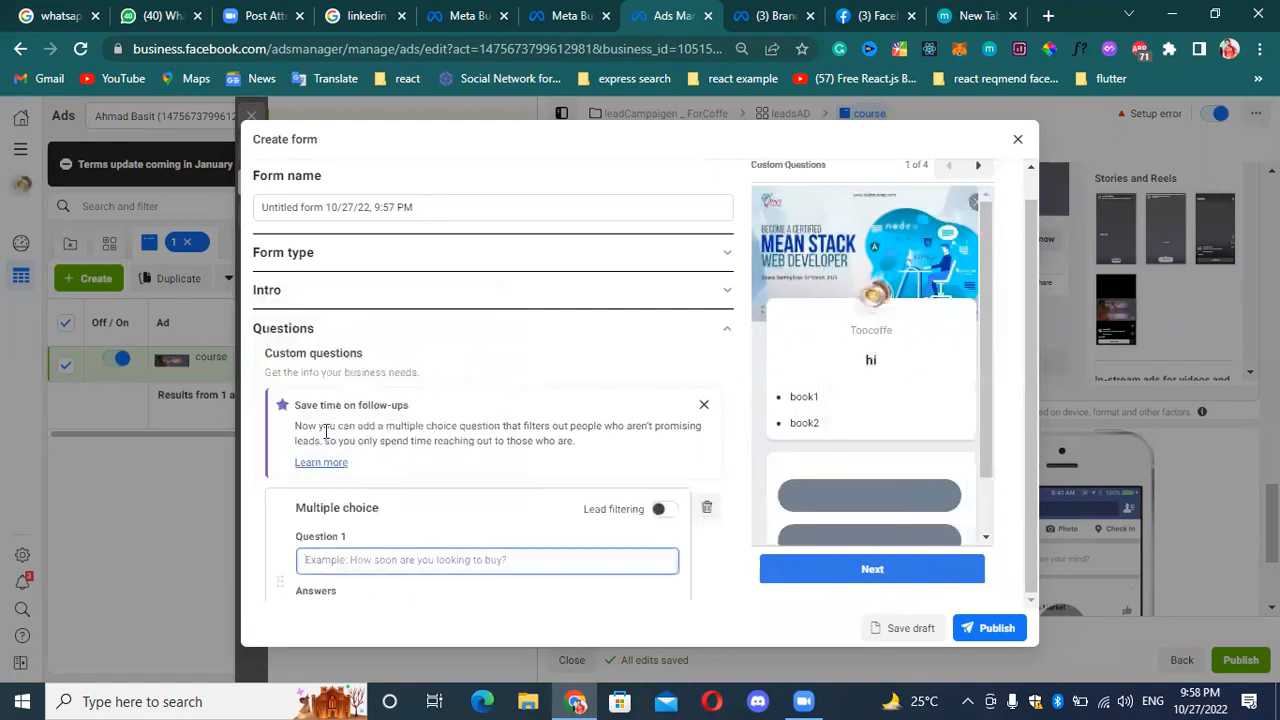
pyautogui.scroll(-1, 406, 557)
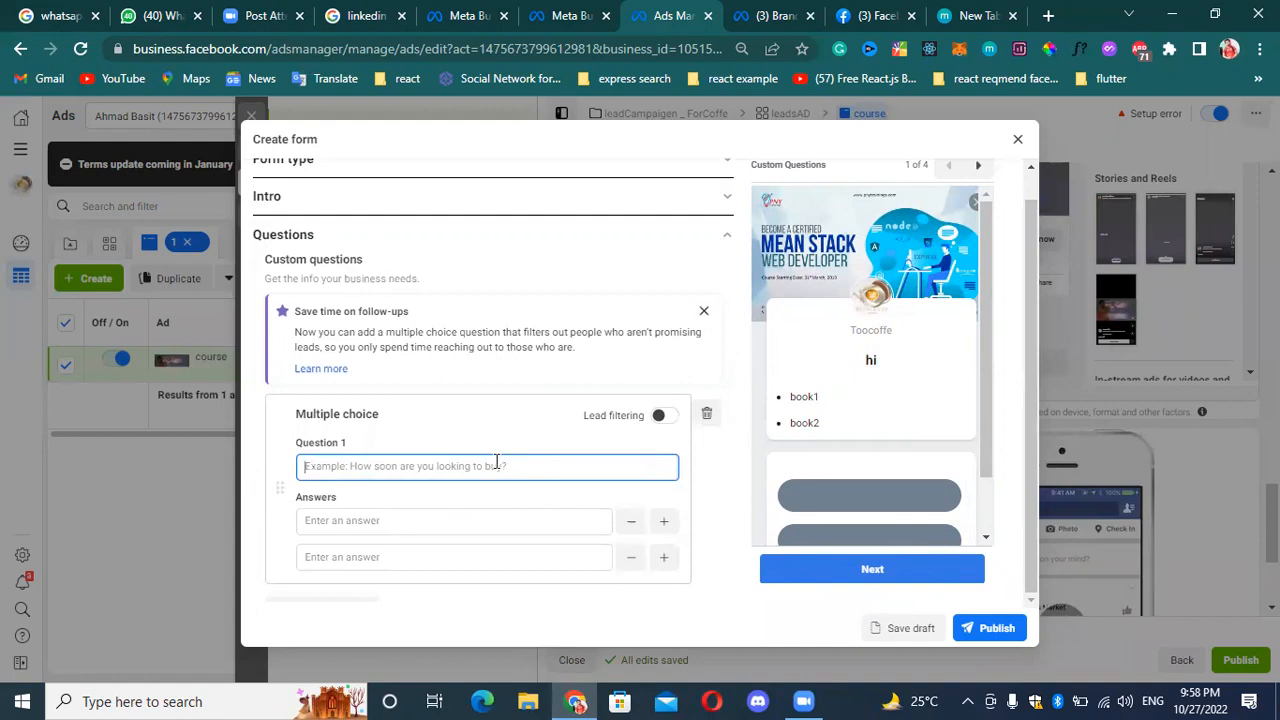
pyautogui.write('em')
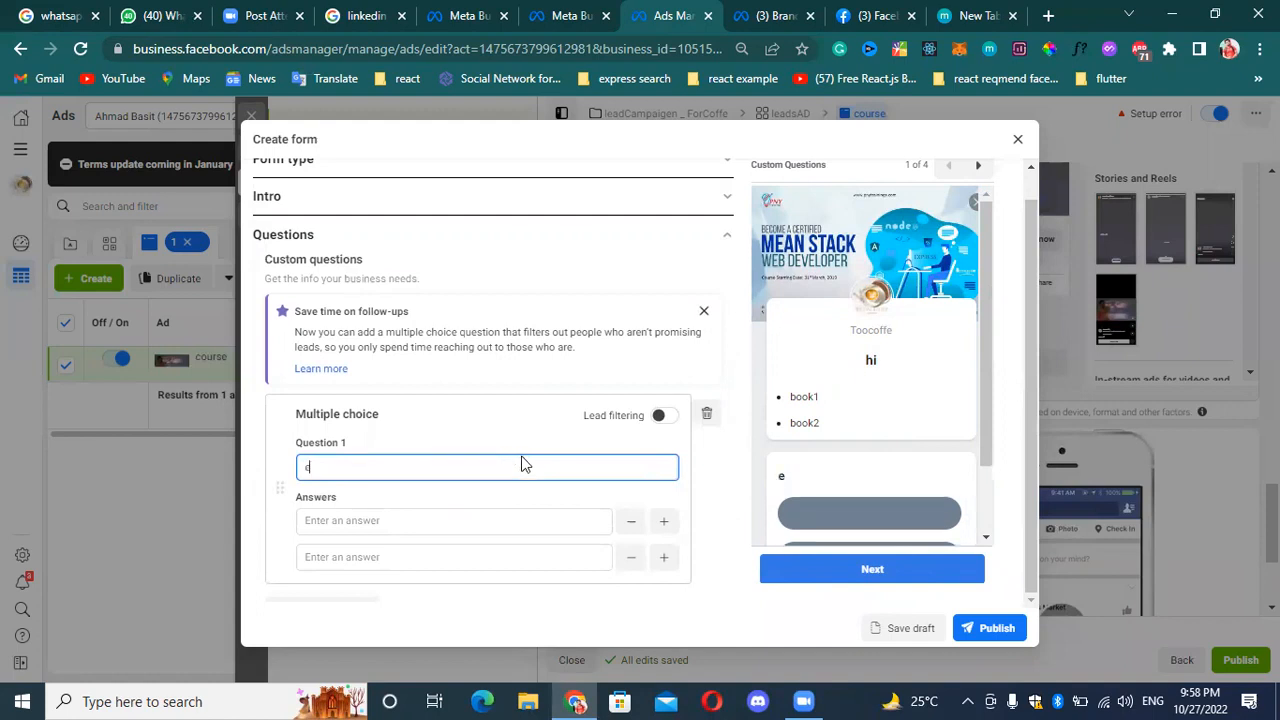
pyautogui.press('BackSpace')
pyautogui.press('BackSpace')
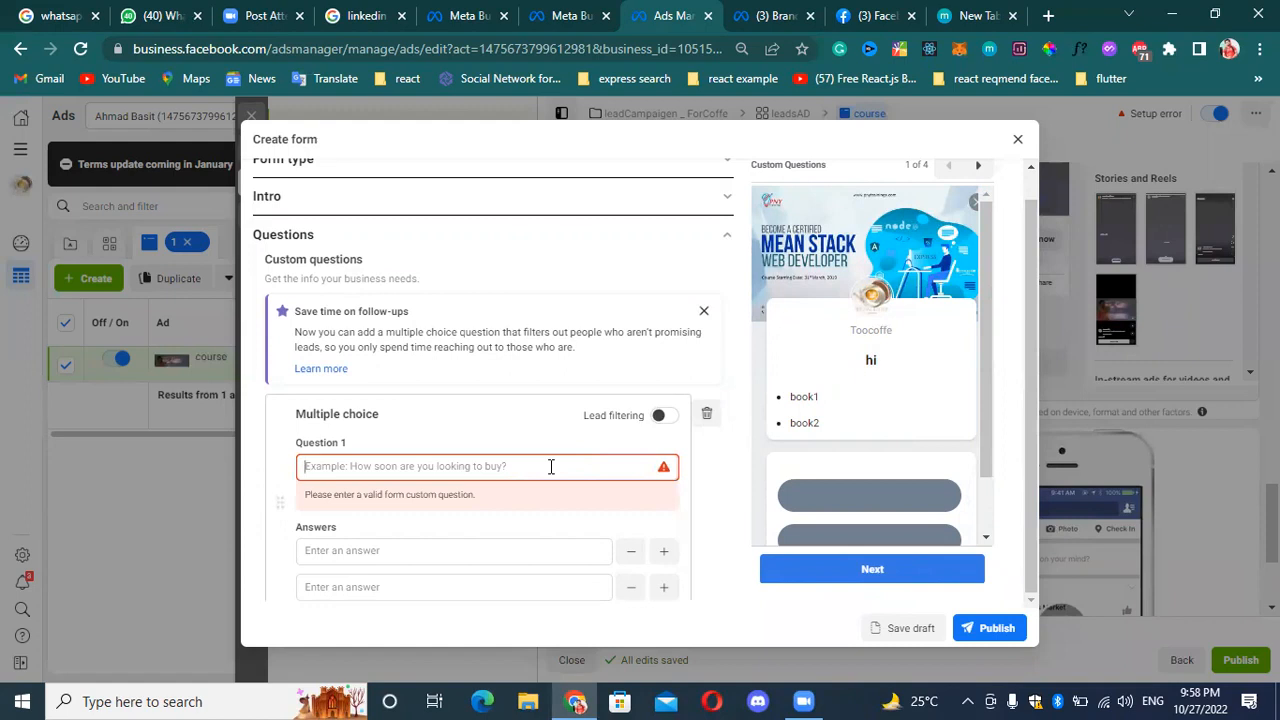
# Enter "are u intersted vin englis" as the text of Question 1.
pyautogui.write('are')
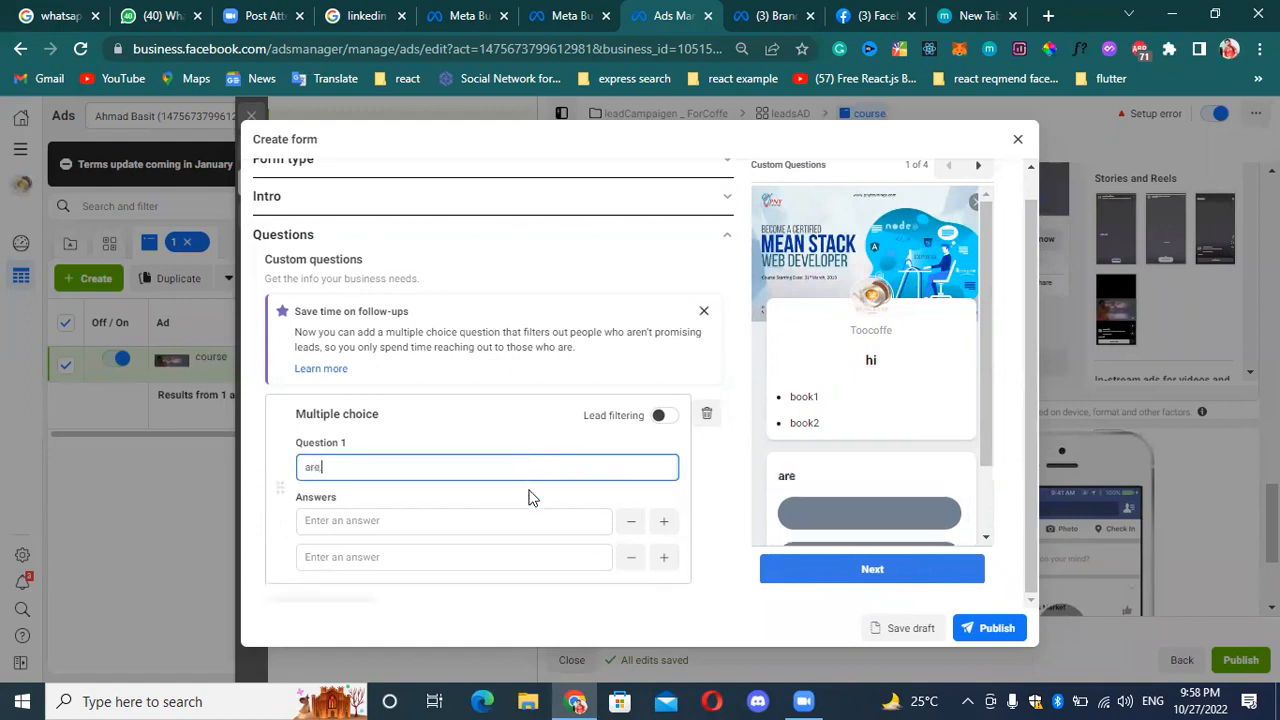
pyautogui.write(' u in')
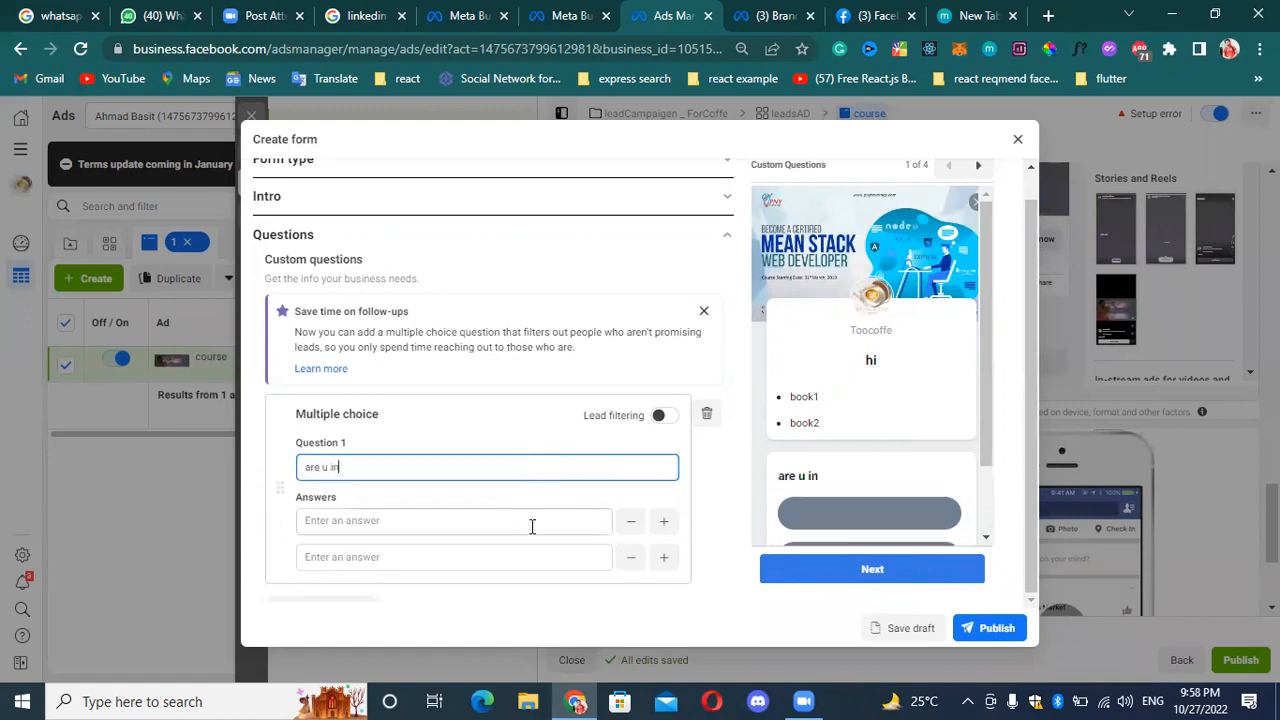
pyautogui.write('tersted vin englis')
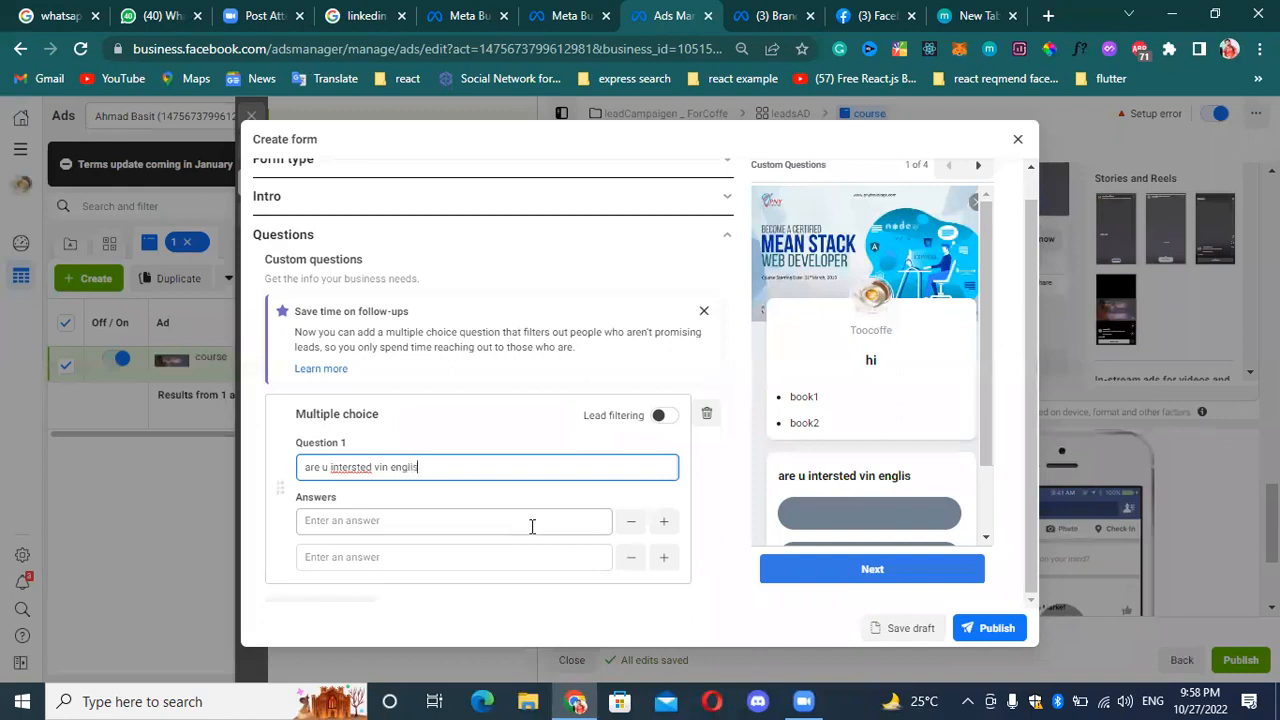
# Enter "yes" and "no" as Question 1's answers and check them in the form preview.
pyautogui.click(412, 522)
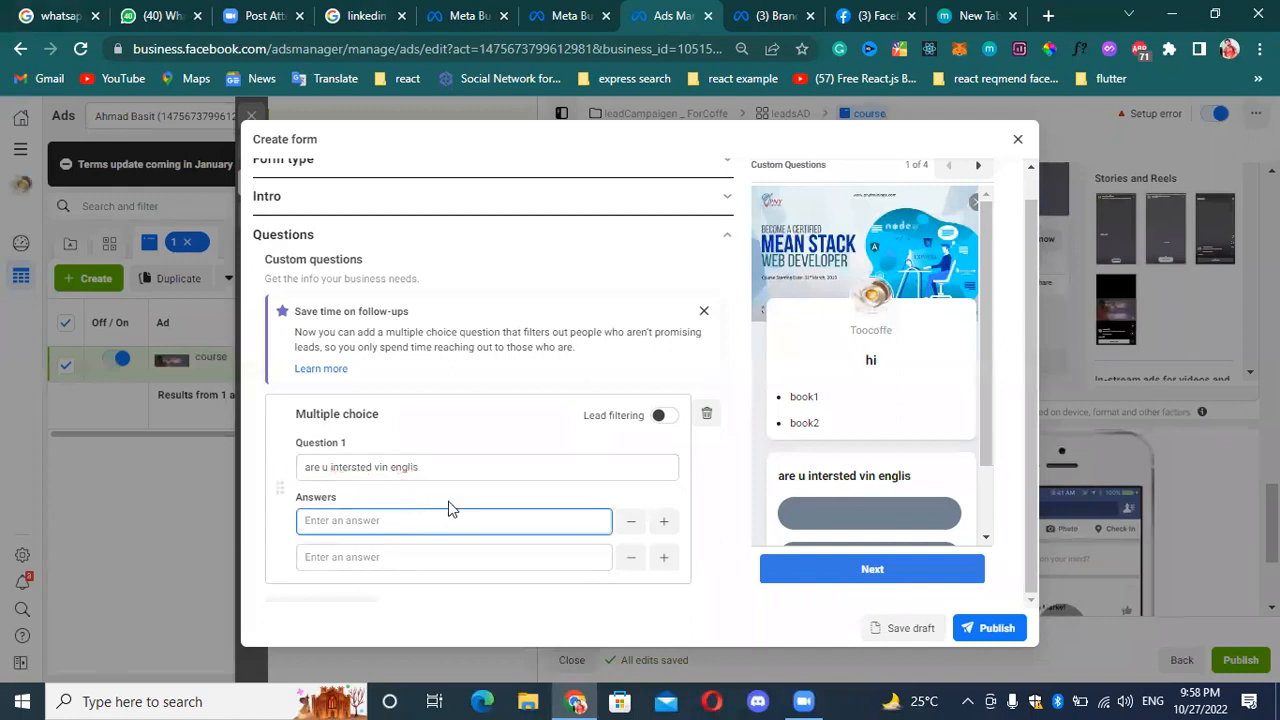
pyautogui.write('yes')
pyautogui.scroll(-2, 560, 506)
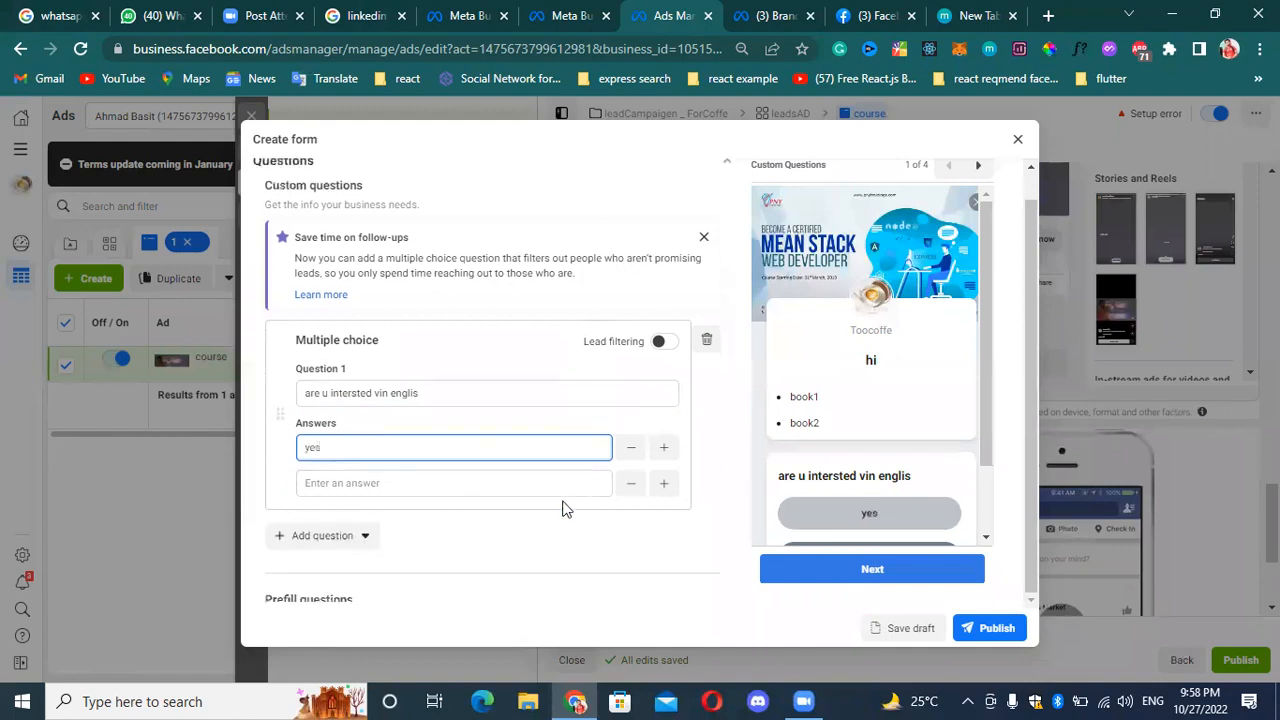
pyautogui.click(412, 370)
pyautogui.write('no')
pyautogui.scroll(-1, 589, 409)
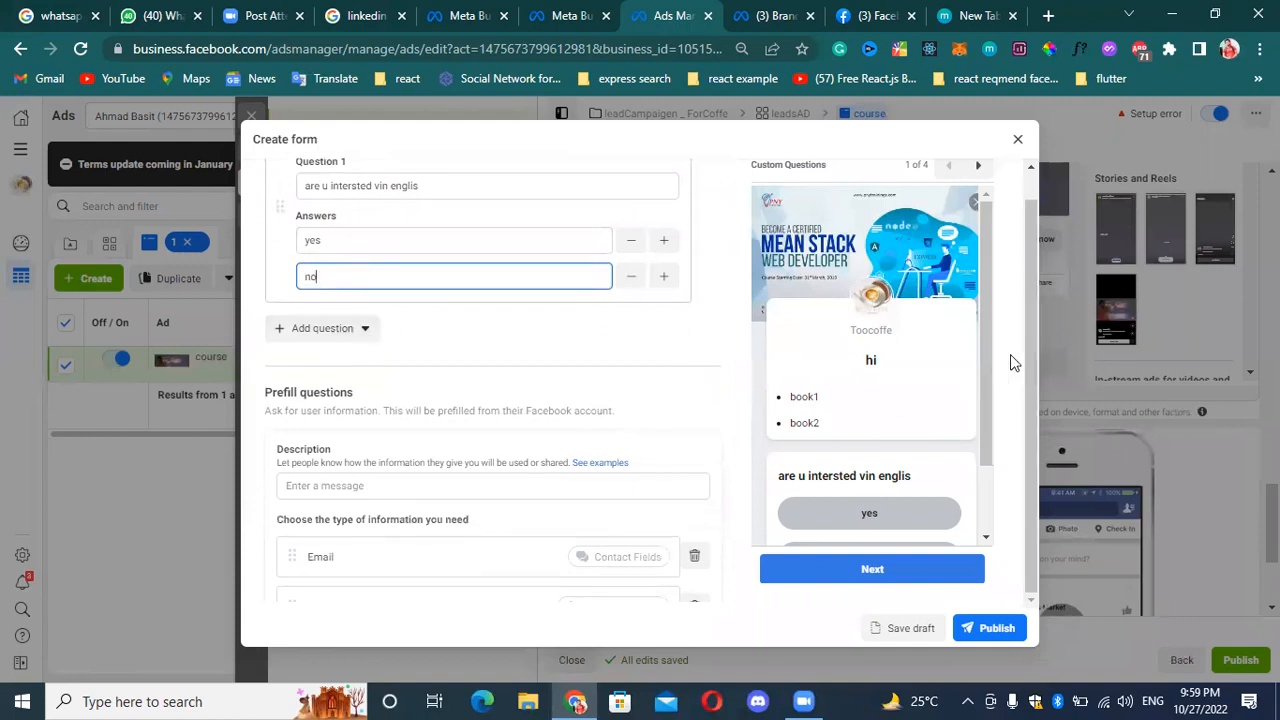
pyautogui.moveTo(984, 383); pyautogui.dragTo(988, 348)
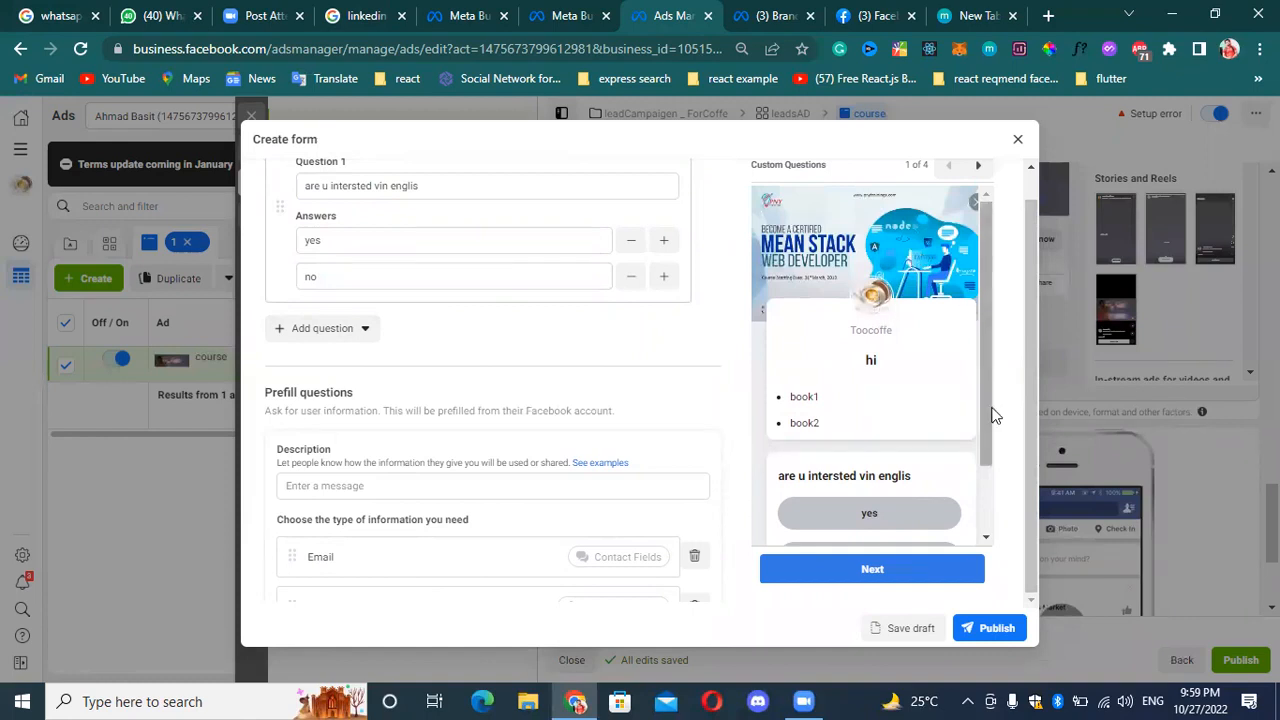
pyautogui.scroll(-1, 991, 417)
# Add the Phone number contact field to the form's prefill questions.
pyautogui.scroll(-2, 380, 466)
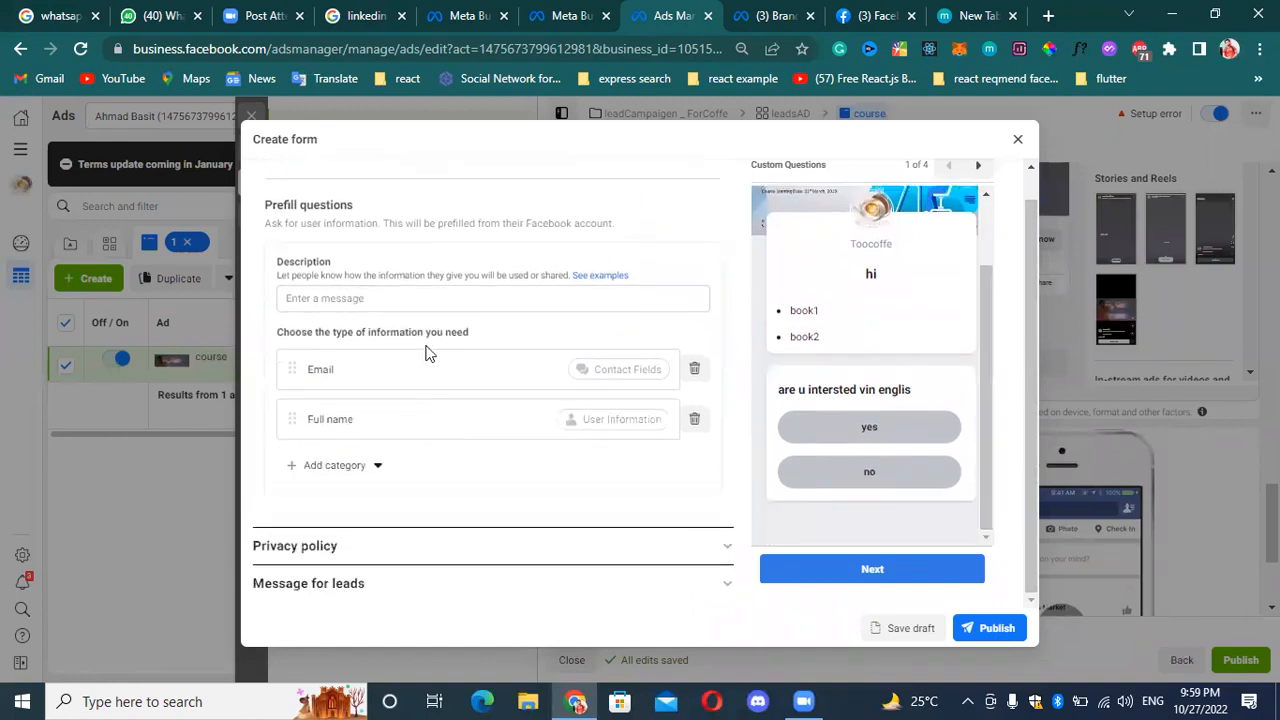
pyautogui.click(445, 293)
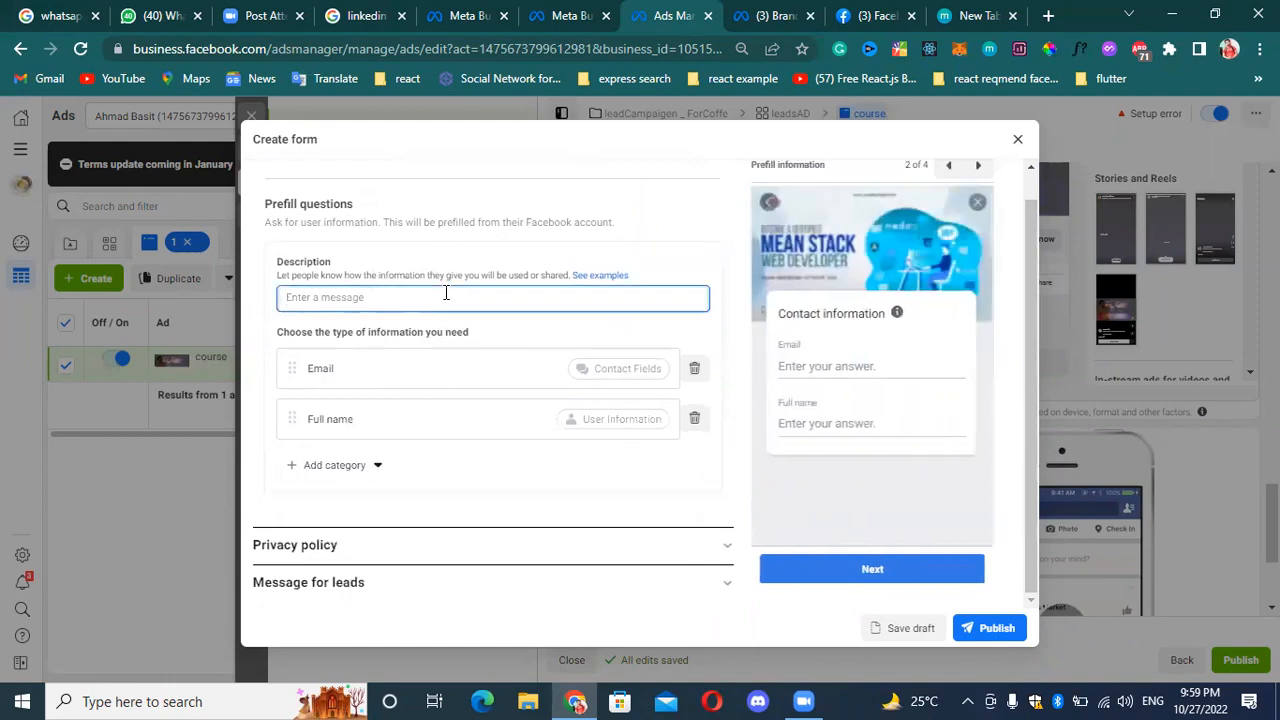
pyautogui.click(362, 468)
pyautogui.moveTo(362, 530)
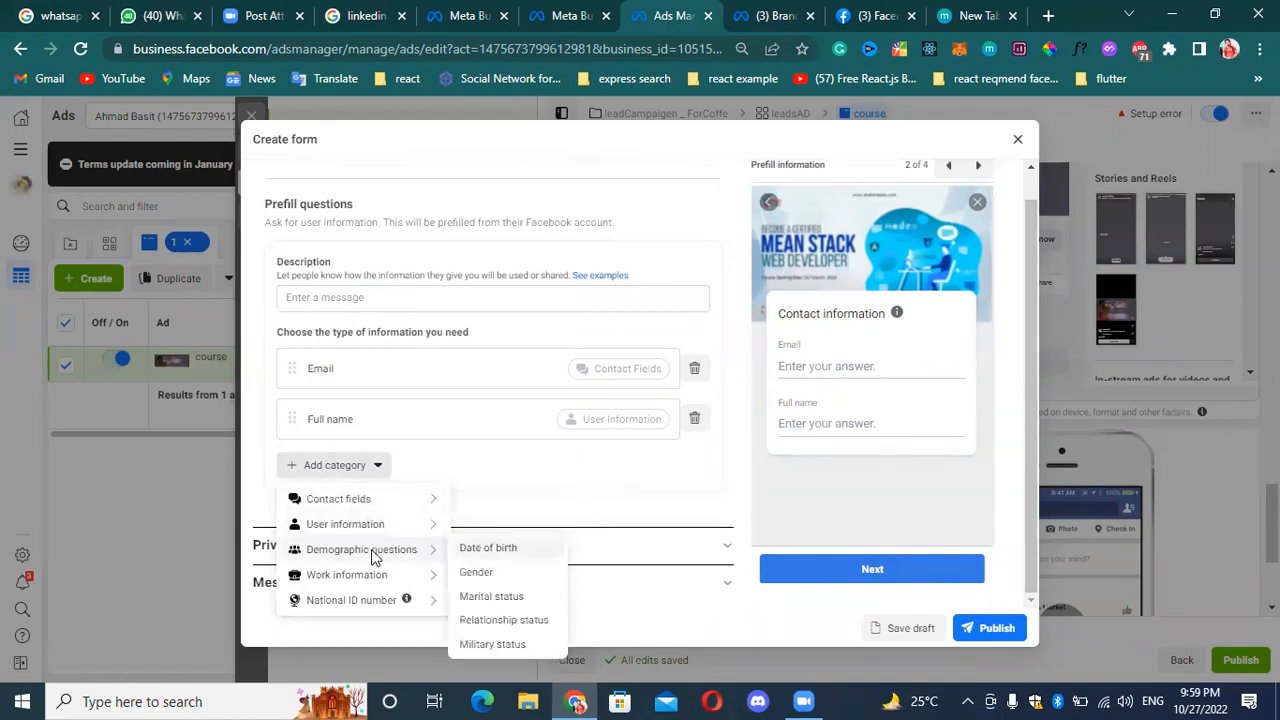
pyautogui.moveTo(400, 574)
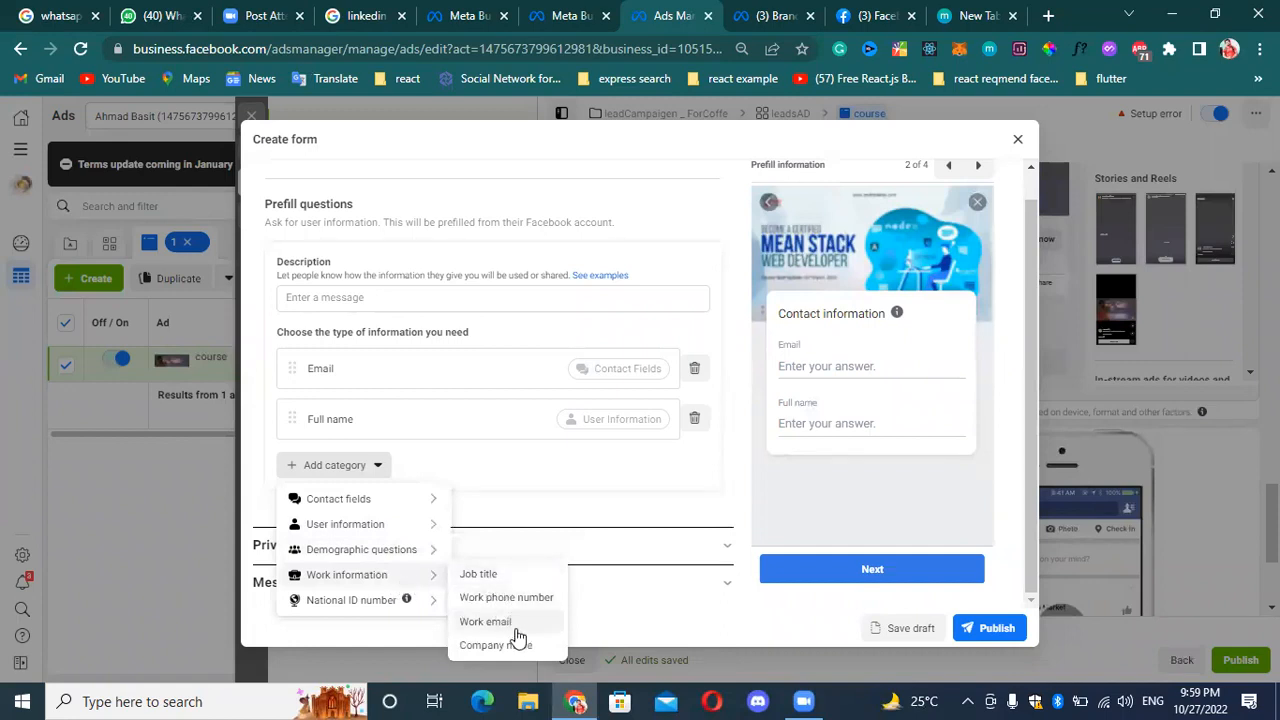
pyautogui.moveTo(380, 602)
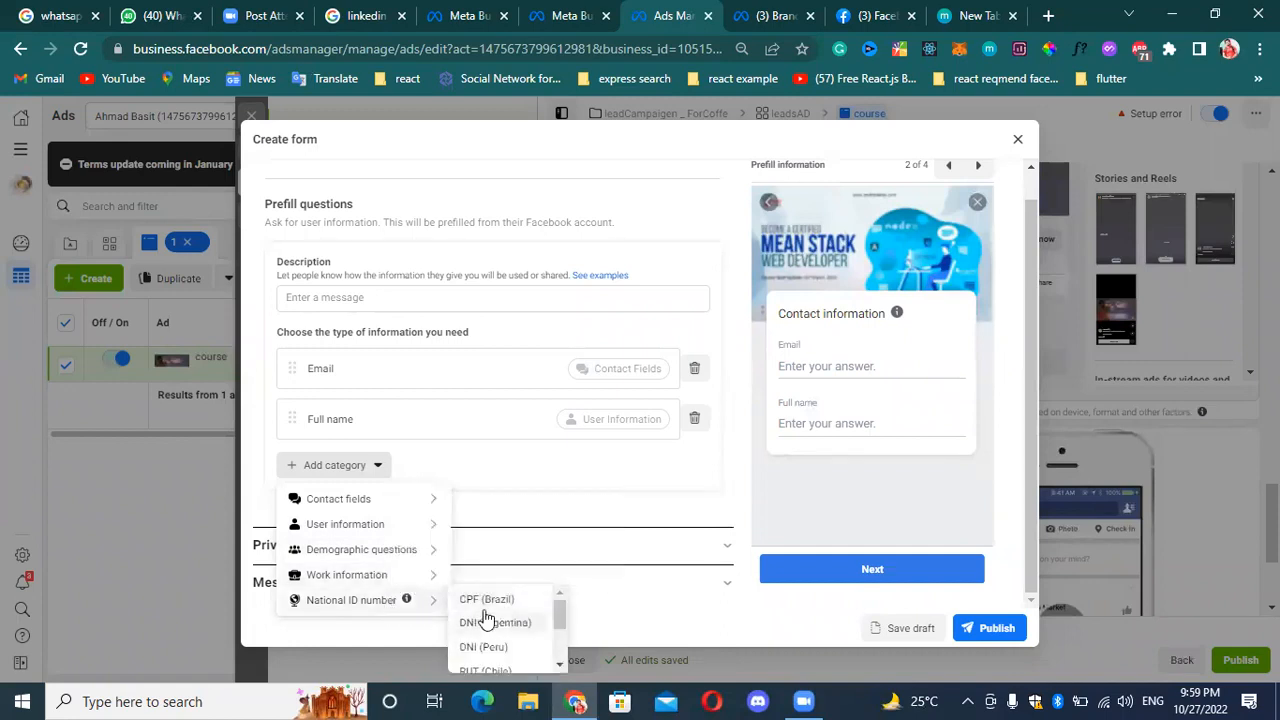
pyautogui.scroll(-2, 483, 617)
pyautogui.scroll(2, 478, 610)
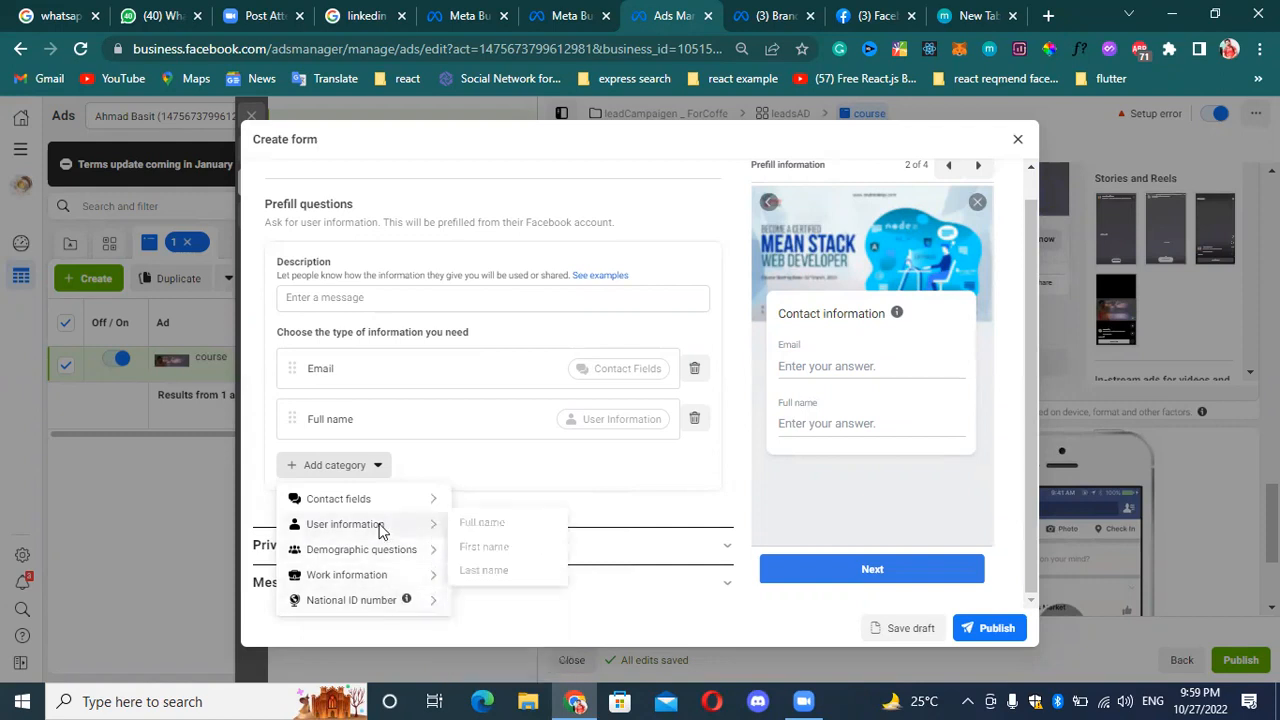
pyautogui.moveTo(377, 501)
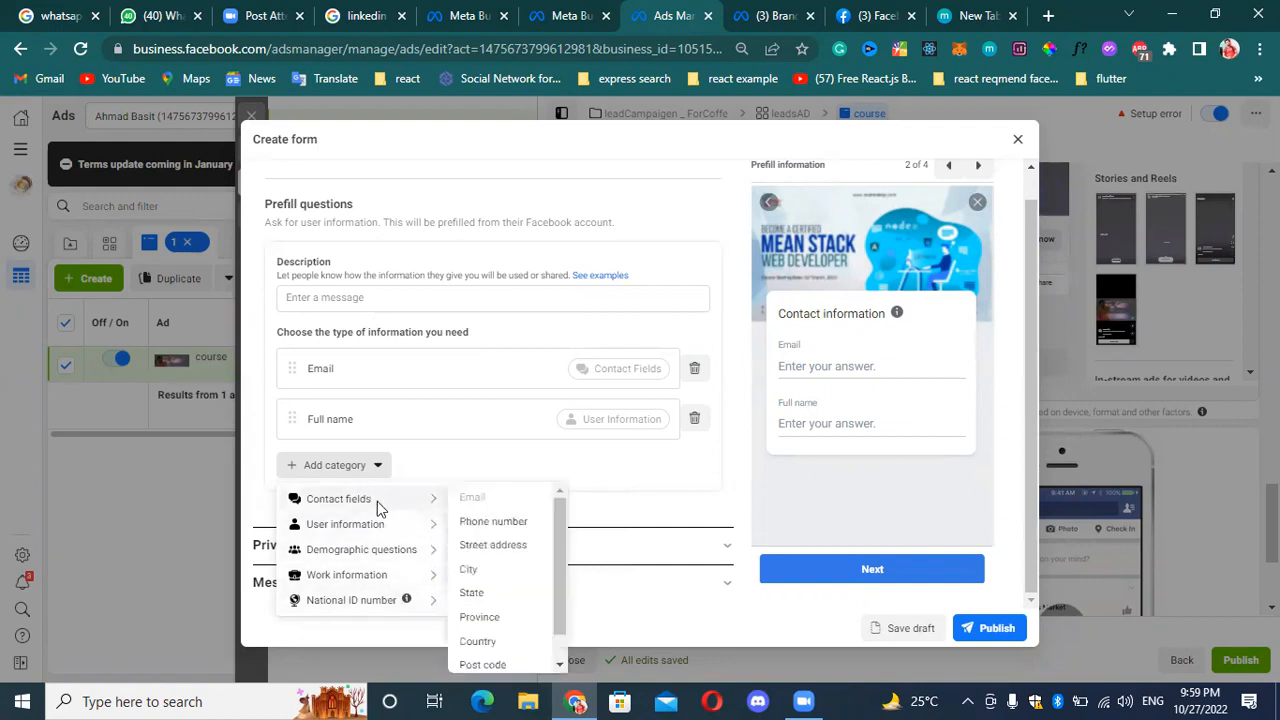
pyautogui.click(481, 528)
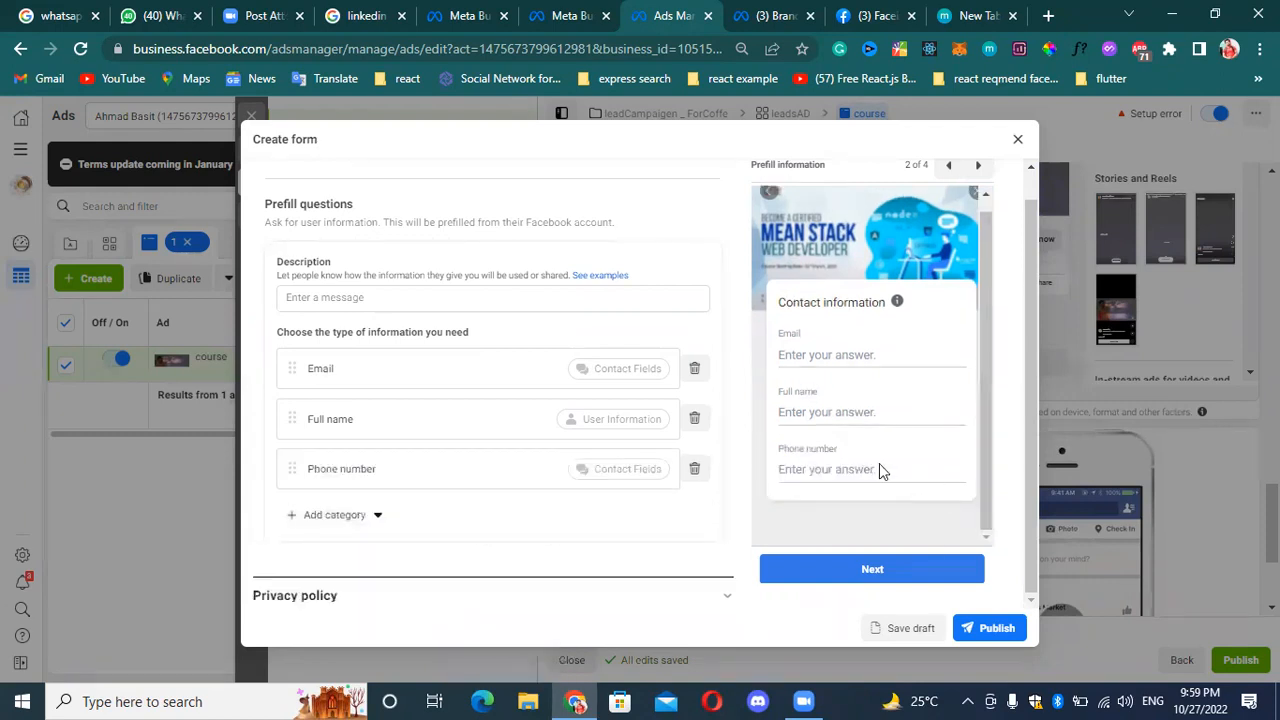
# Add the demographic questions Gender and Date of birth to the prefill information.
pyautogui.scroll(-1, 500, 550)
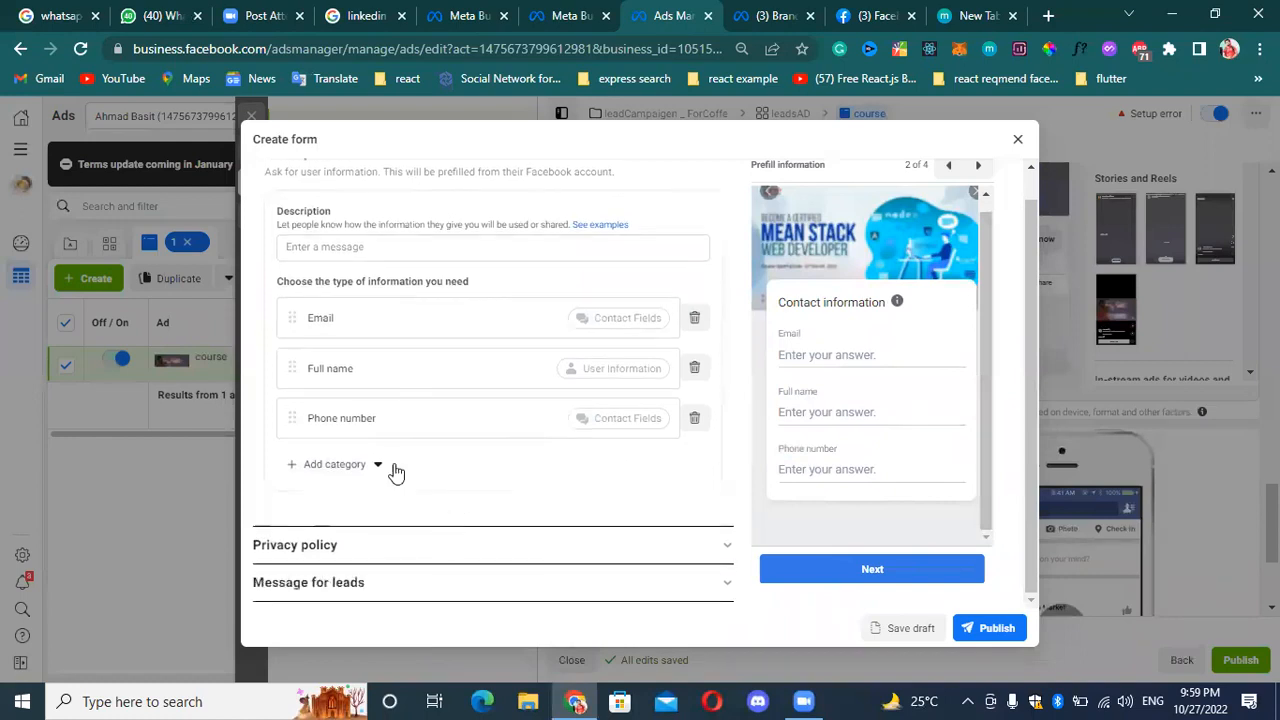
pyautogui.click(352, 474)
pyautogui.moveTo(420, 528)
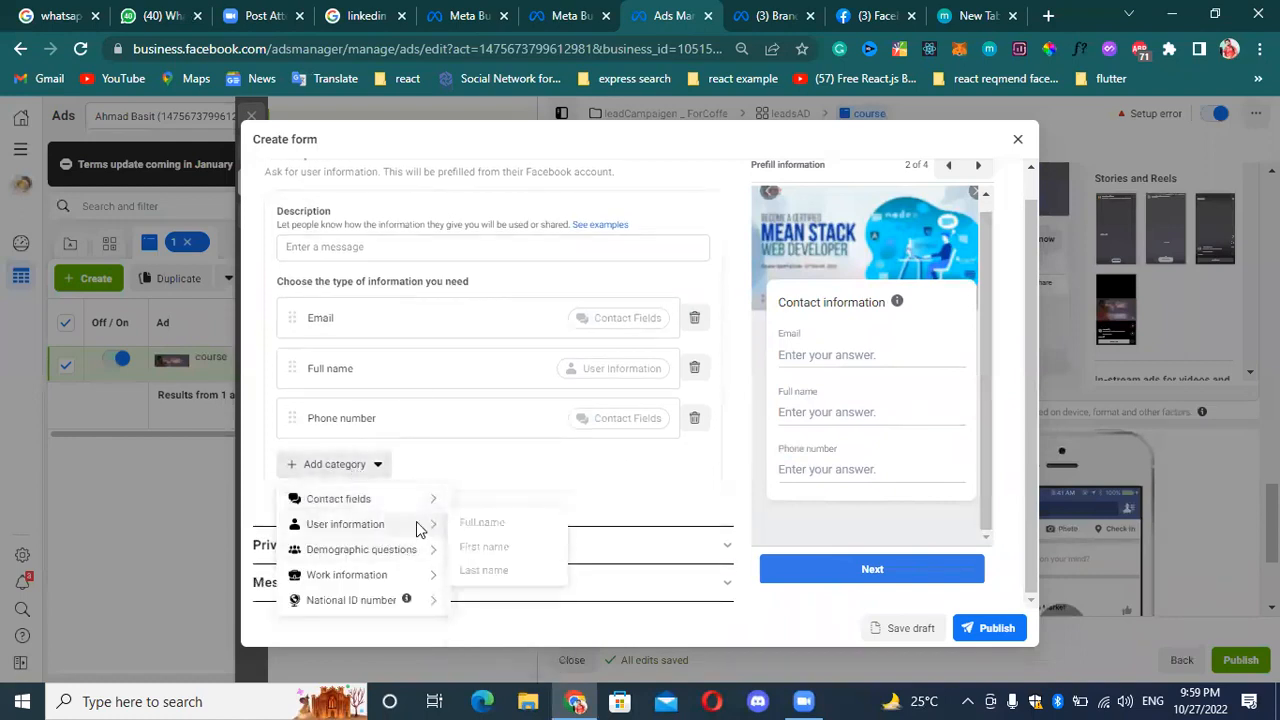
pyautogui.moveTo(405, 550)
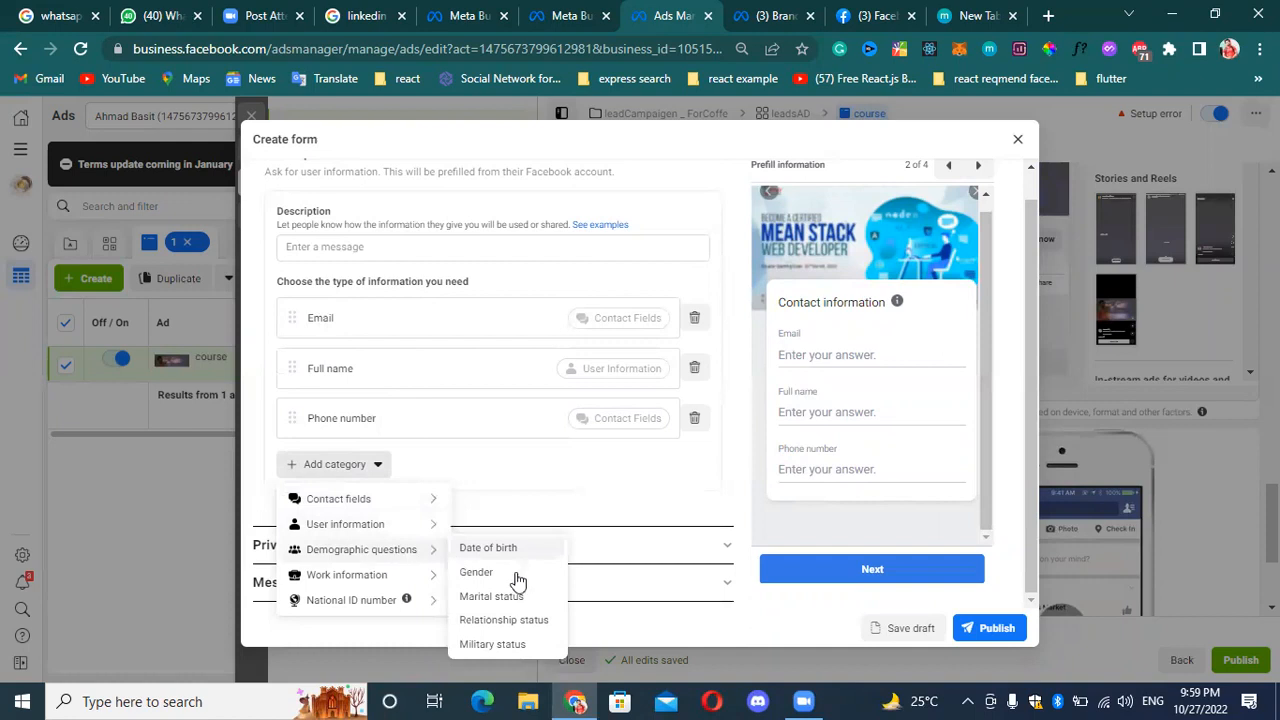
pyautogui.click(478, 574)
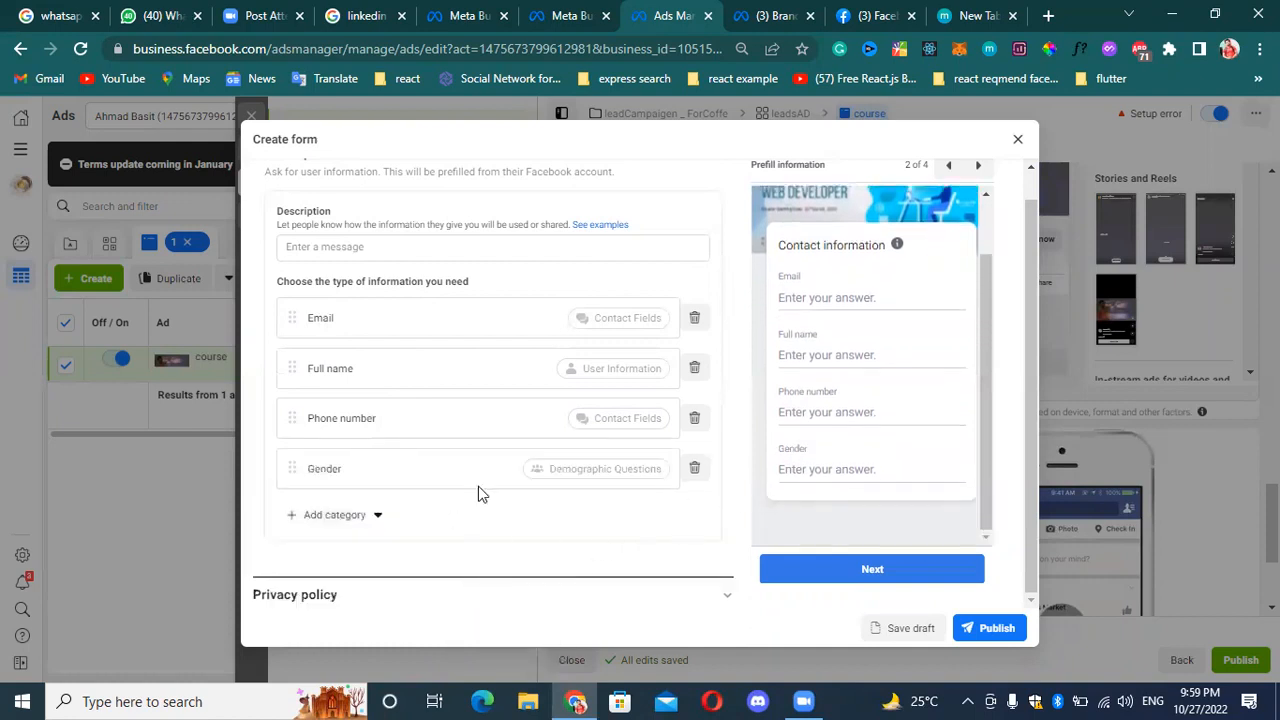
pyautogui.click(358, 516)
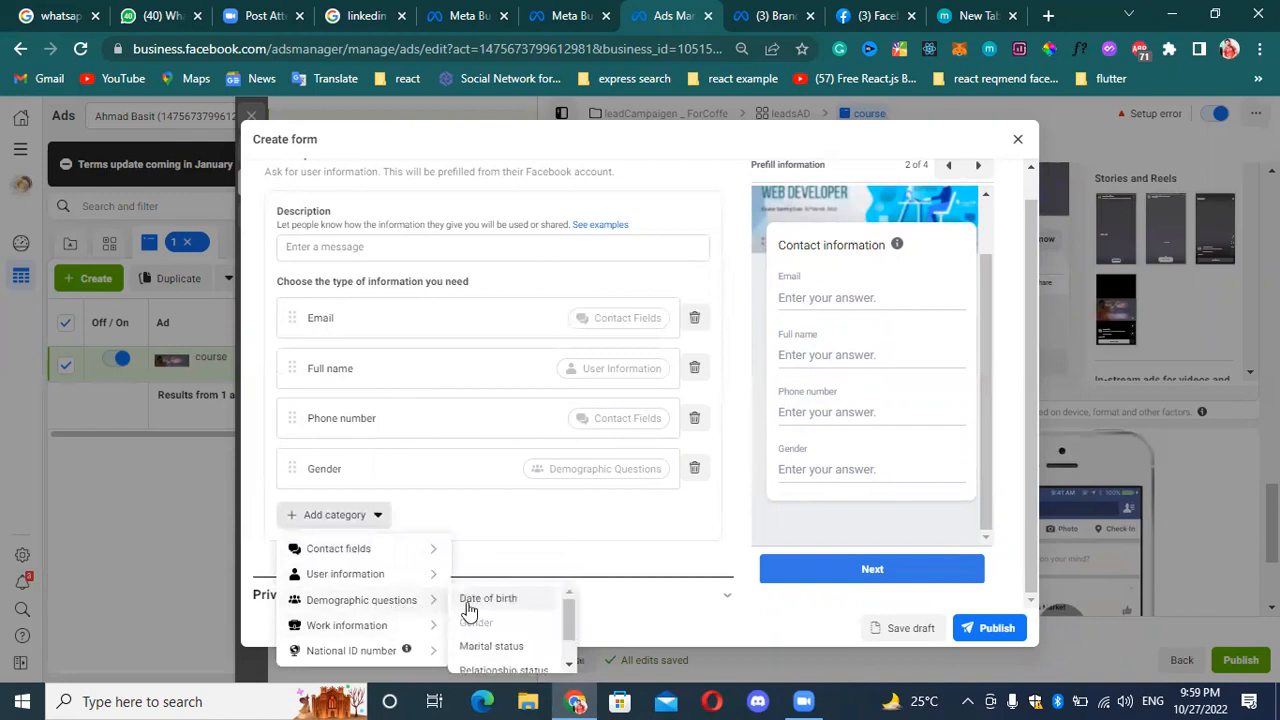
pyautogui.click(470, 600)
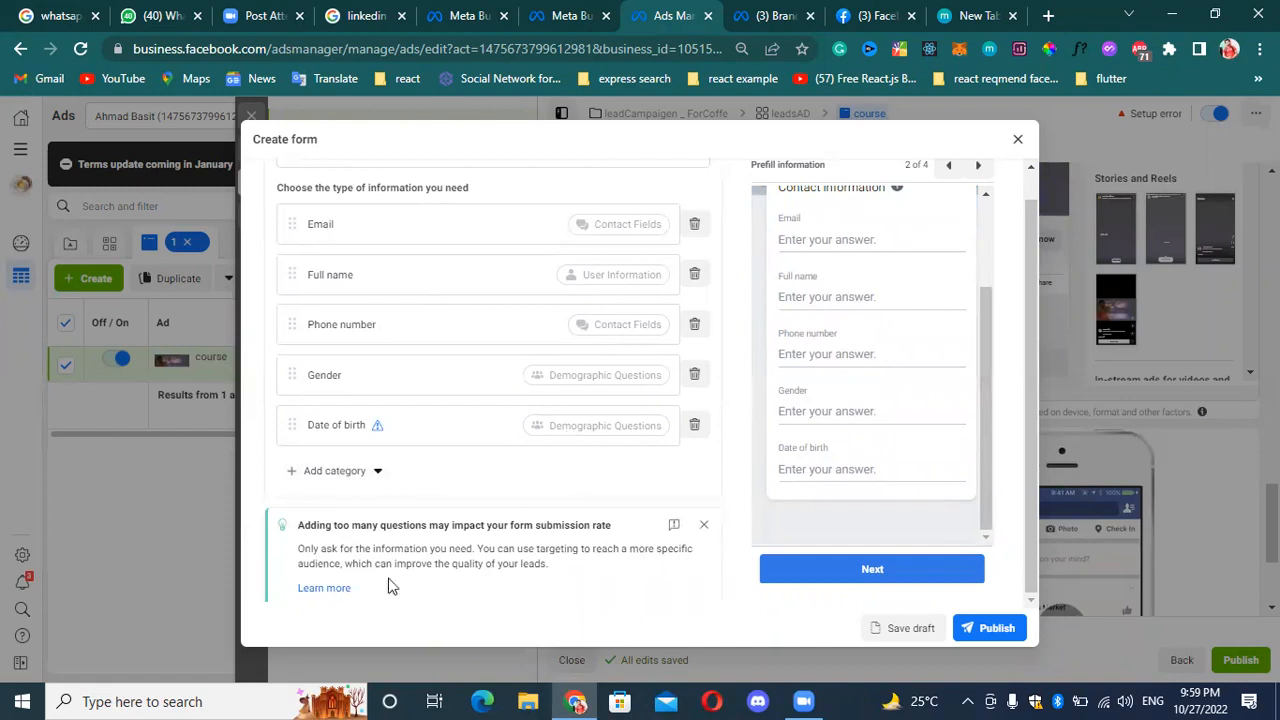
# Add a custom disclaimer in the form's Privacy policy section, leaving the policy link and disclaimer text empty.
pyautogui.scroll(-1, 437, 549)
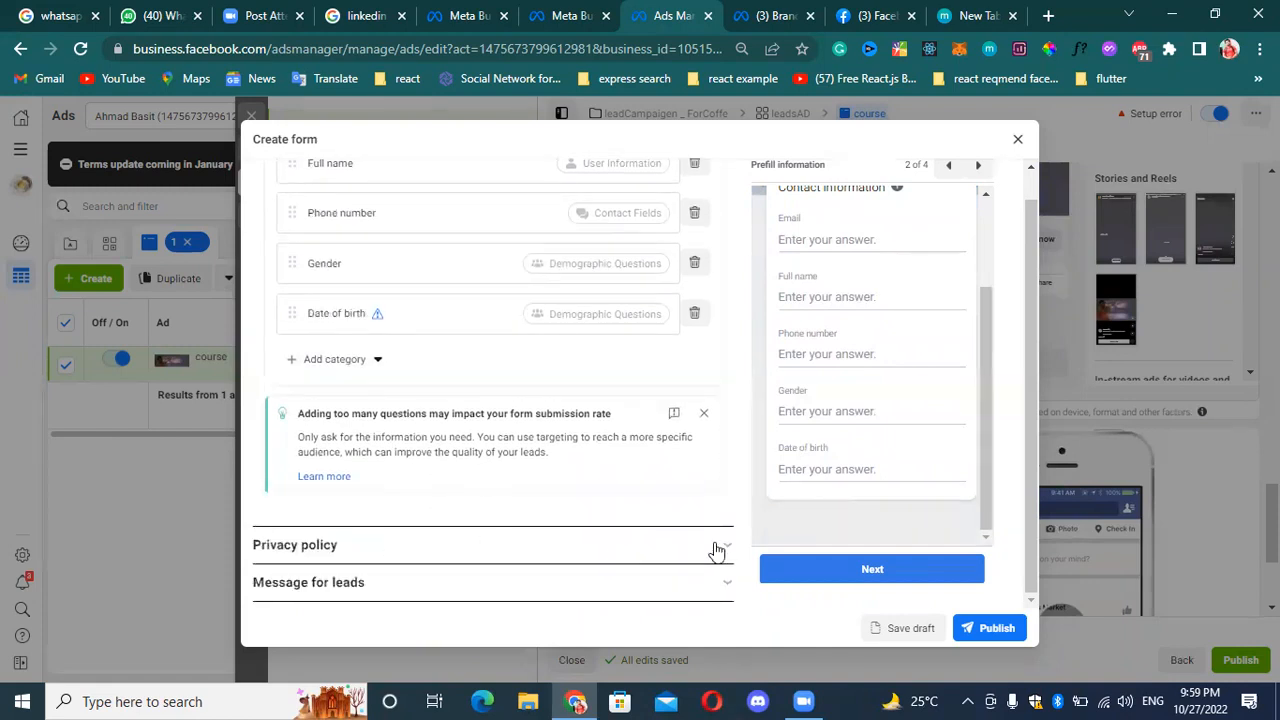
pyautogui.click(714, 549)
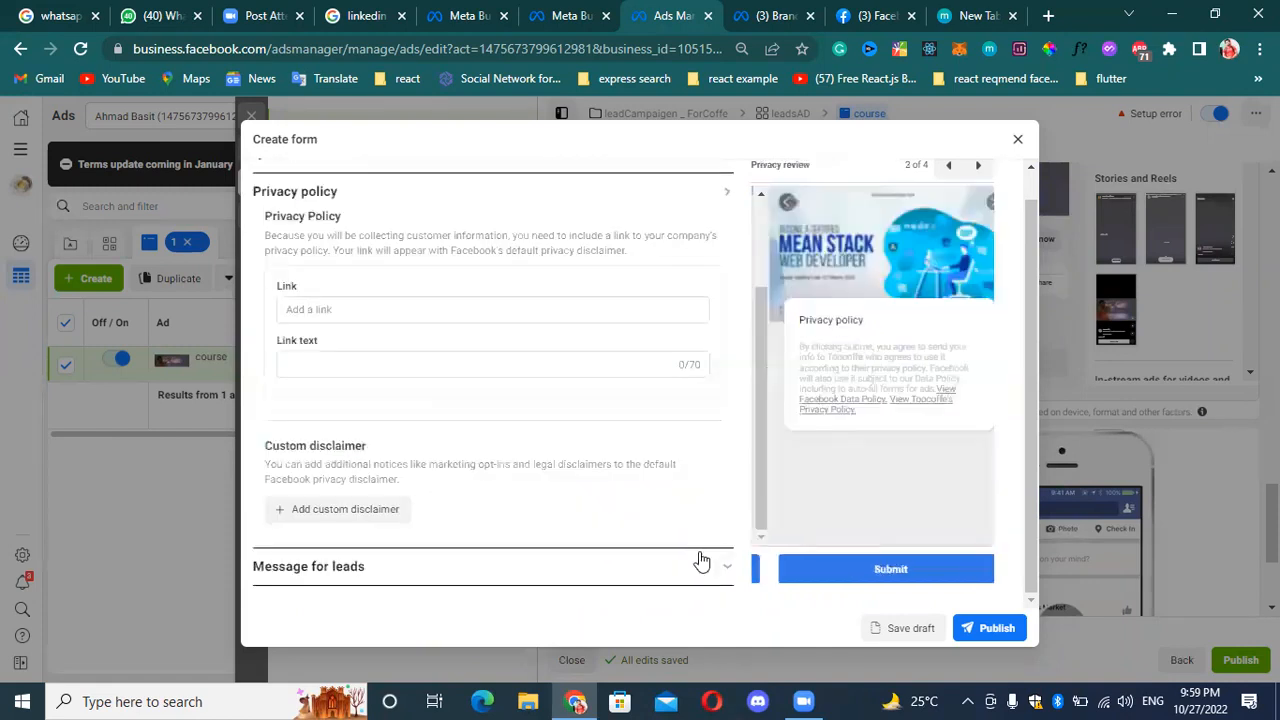
pyautogui.click(380, 328)
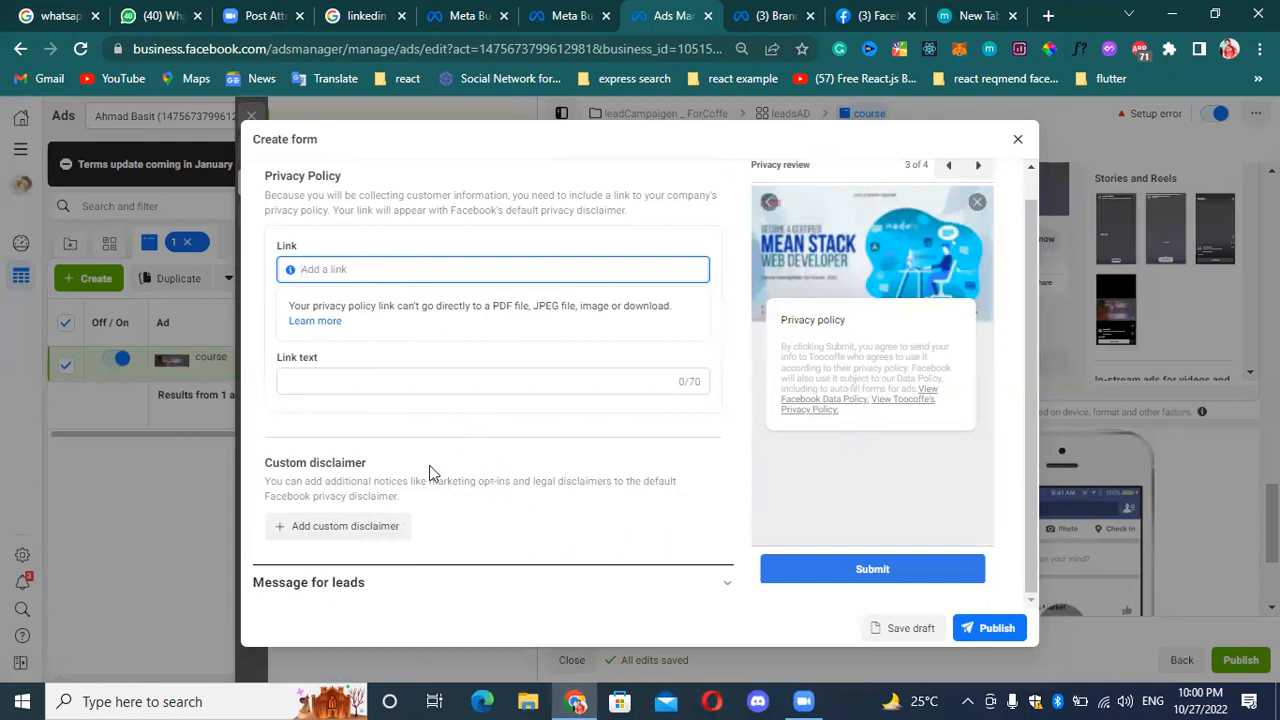
pyautogui.click(383, 528)
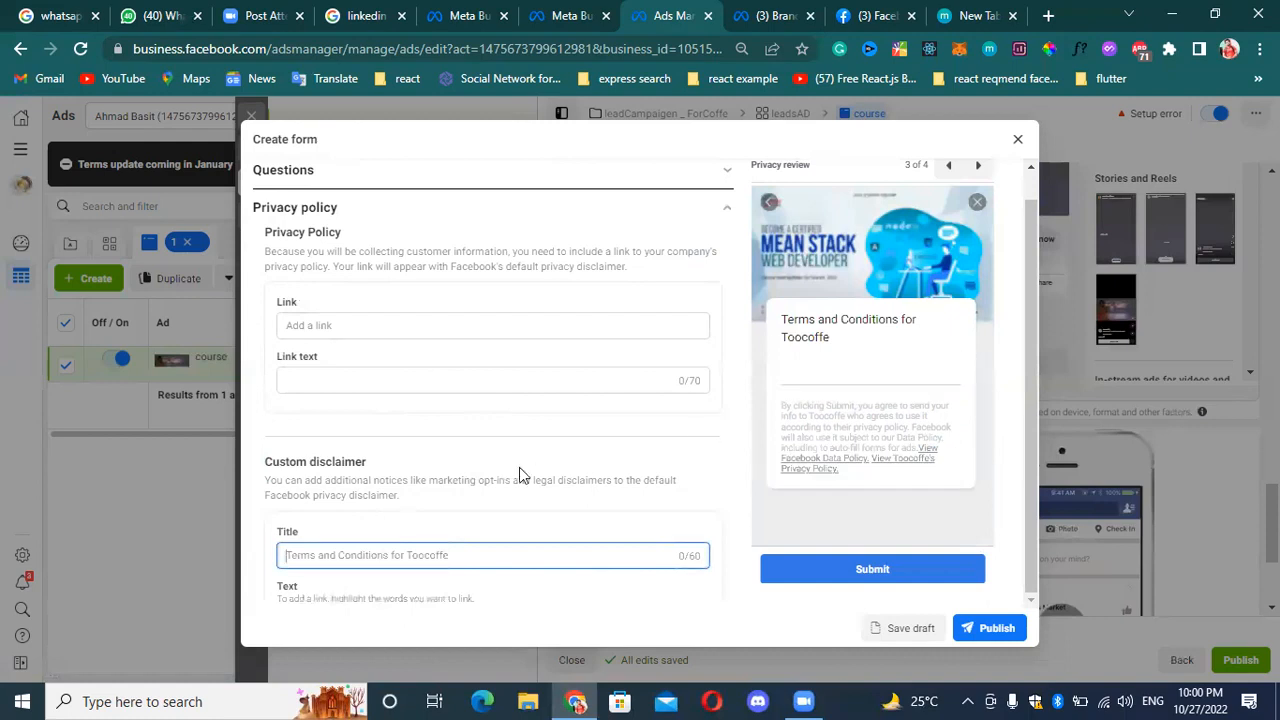
pyautogui.scroll(-2, 623, 566)
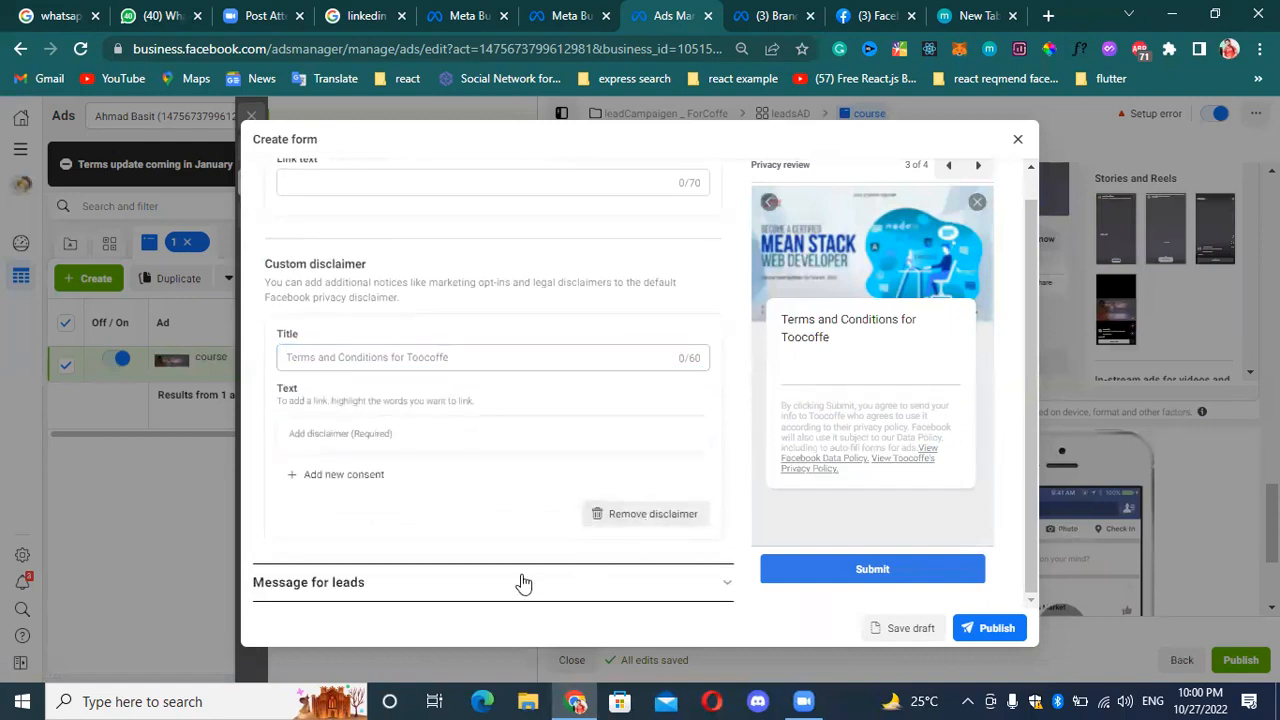
# In the Message for leads section, set the call-to-action button to Call business.
pyautogui.click(412, 596)
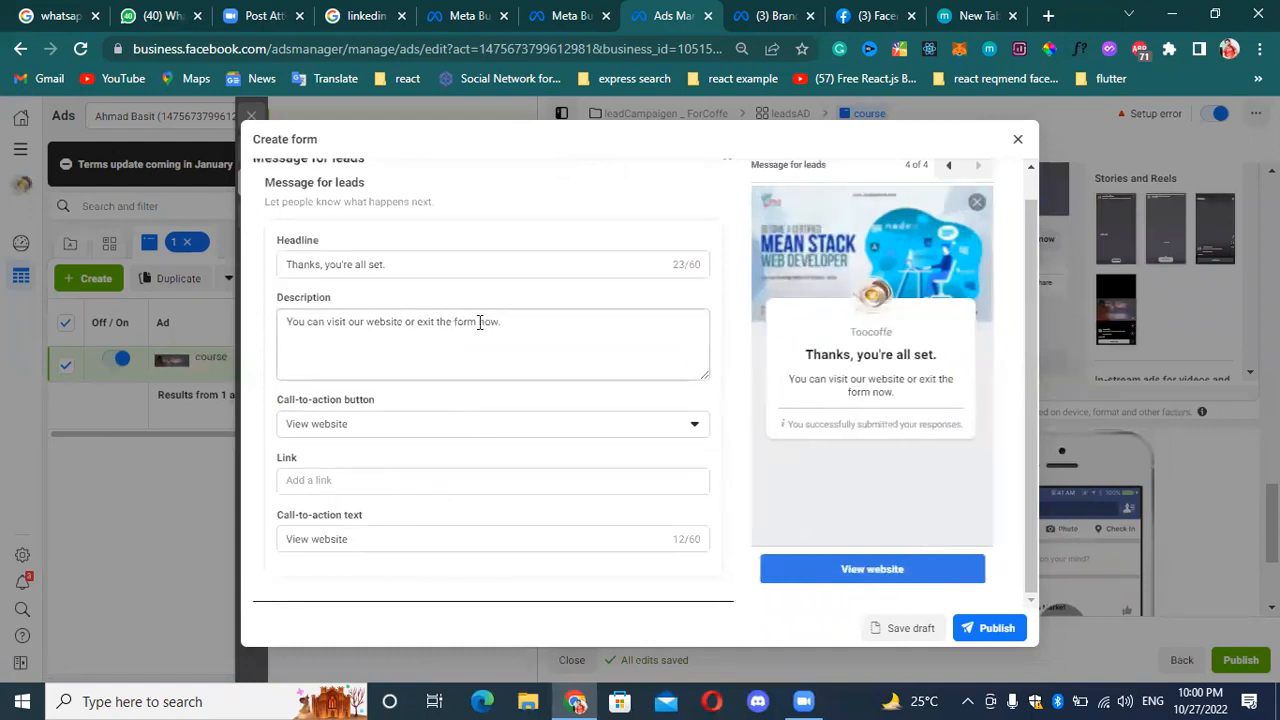
pyautogui.click(482, 264)
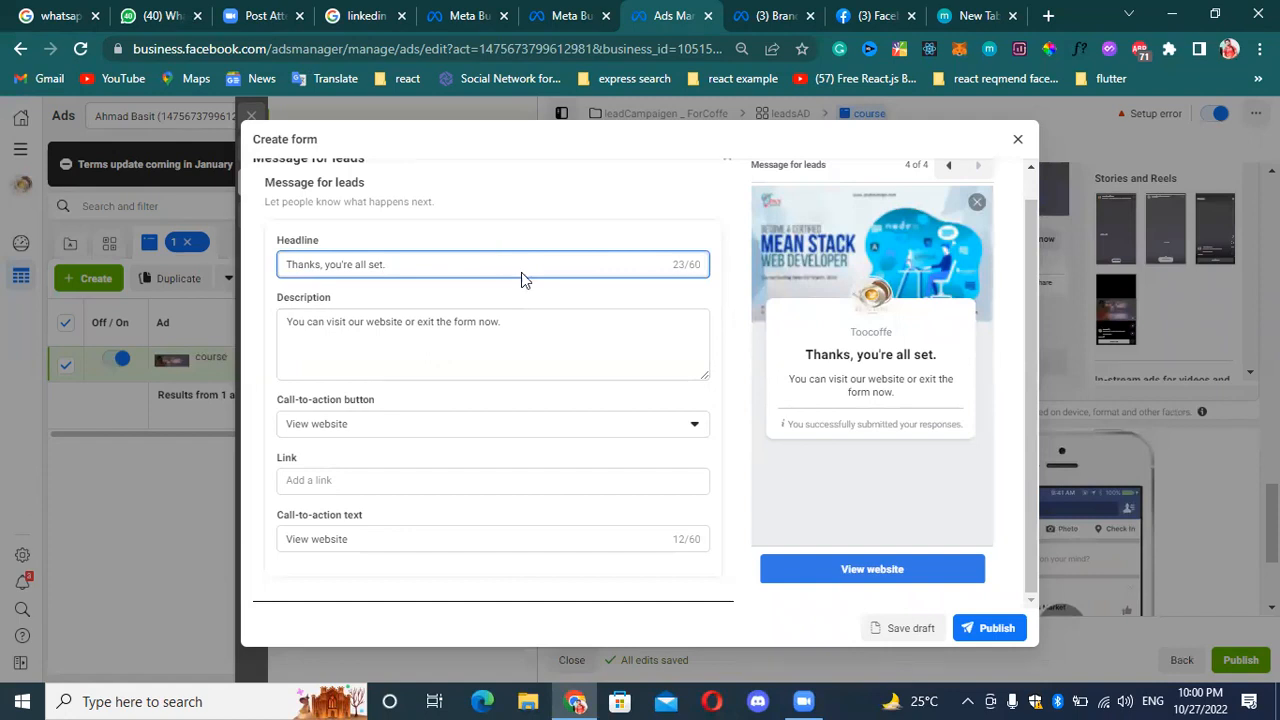
pyautogui.click(546, 326)
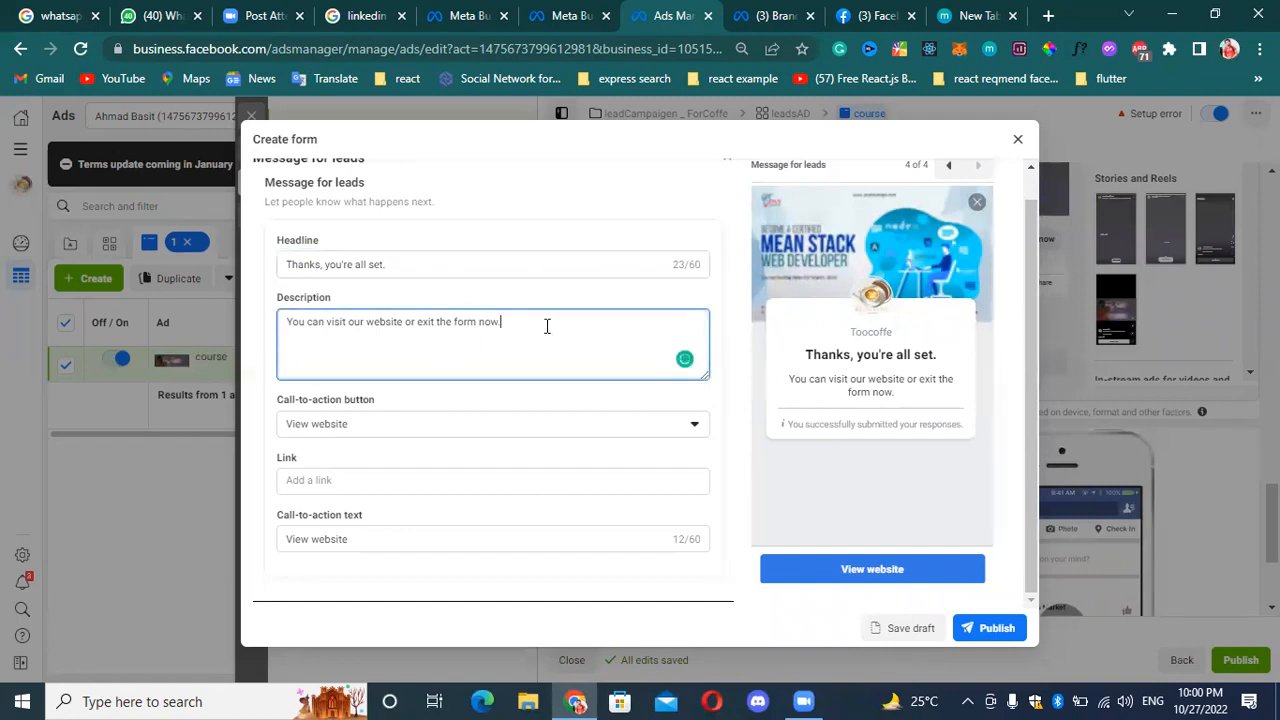
pyautogui.click(651, 426)
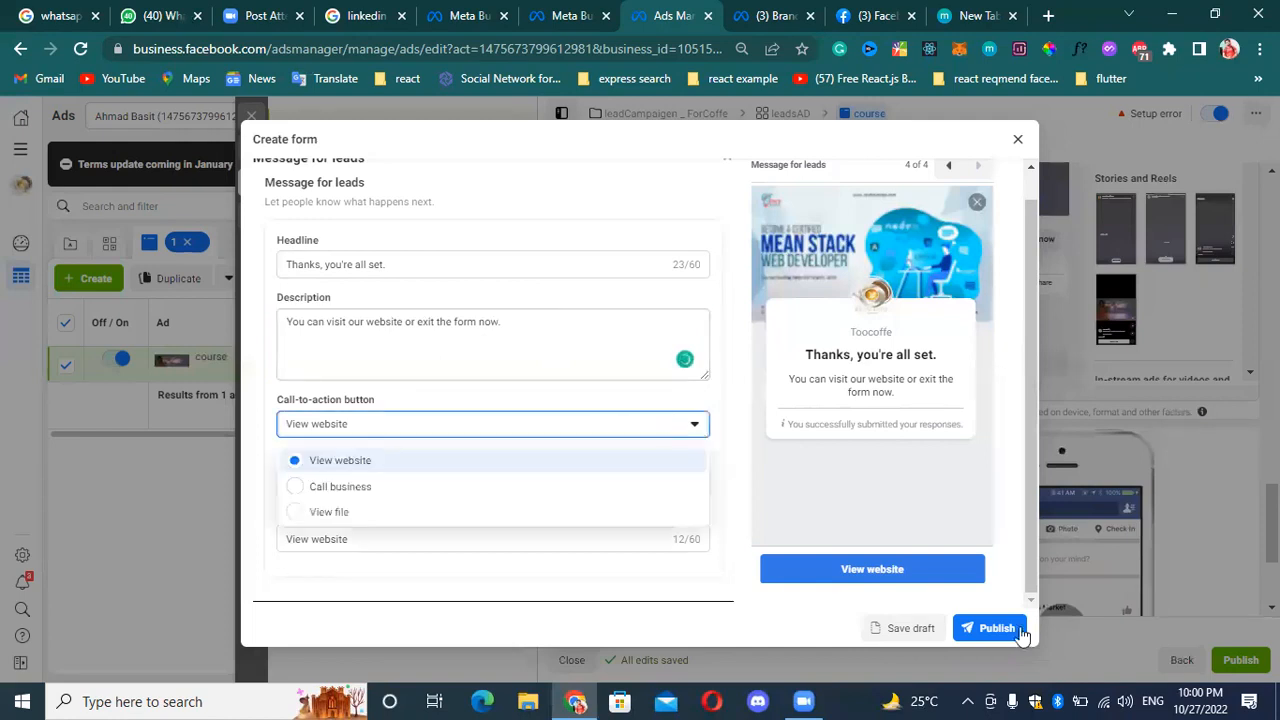
pyautogui.click(340, 486)
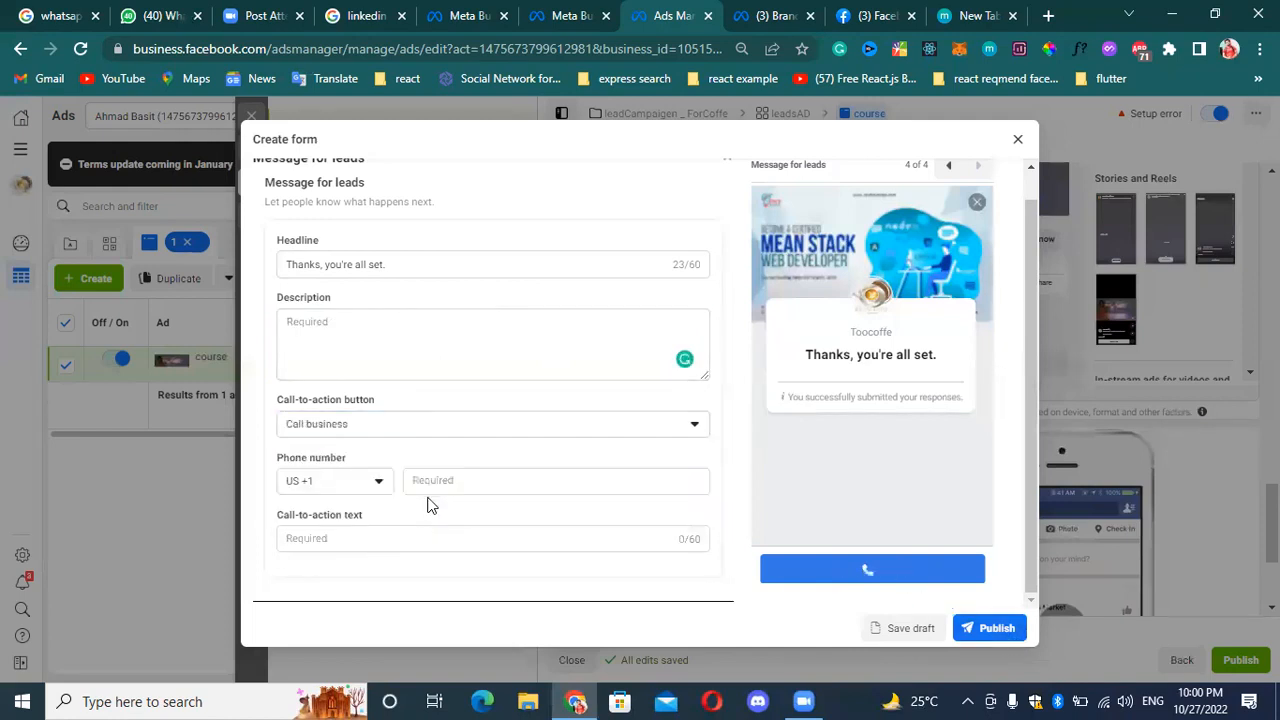
# Try View file as the call-to-action button and switch back to Call business.
pyautogui.click(557, 432)
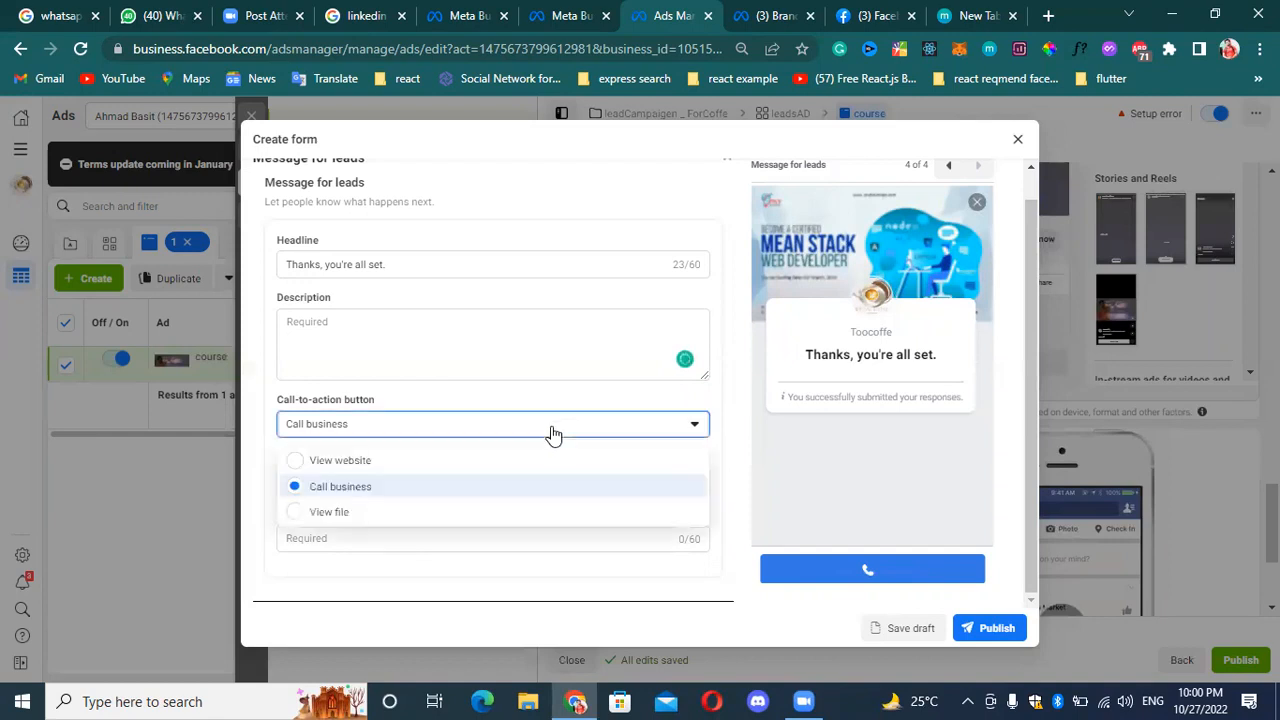
pyautogui.click(390, 515)
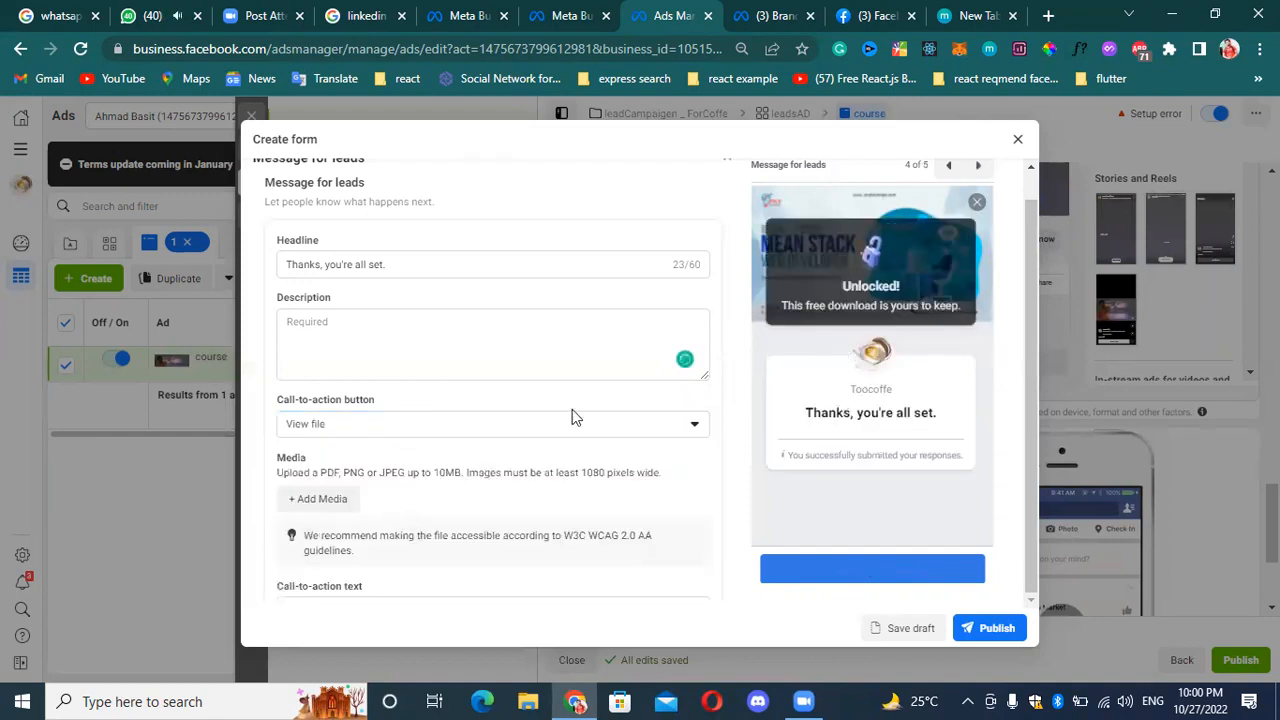
pyautogui.click(548, 424)
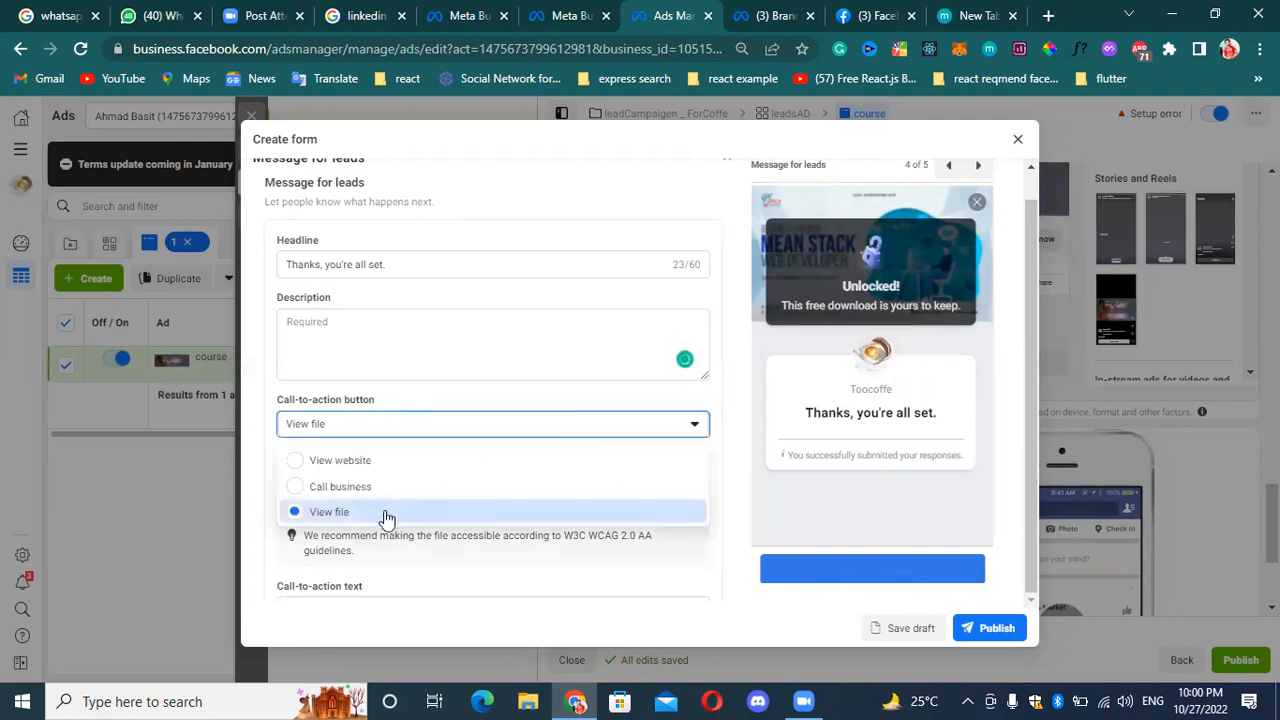
pyautogui.click(385, 516)
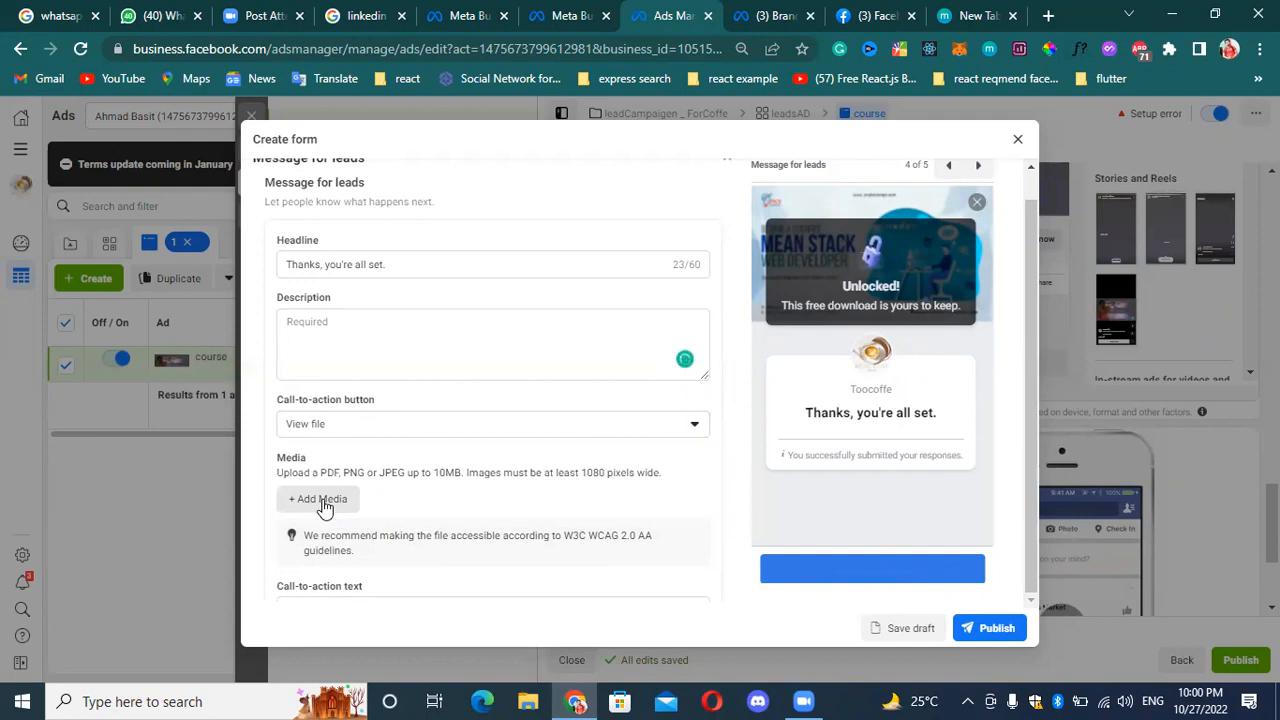
pyautogui.click(630, 430)
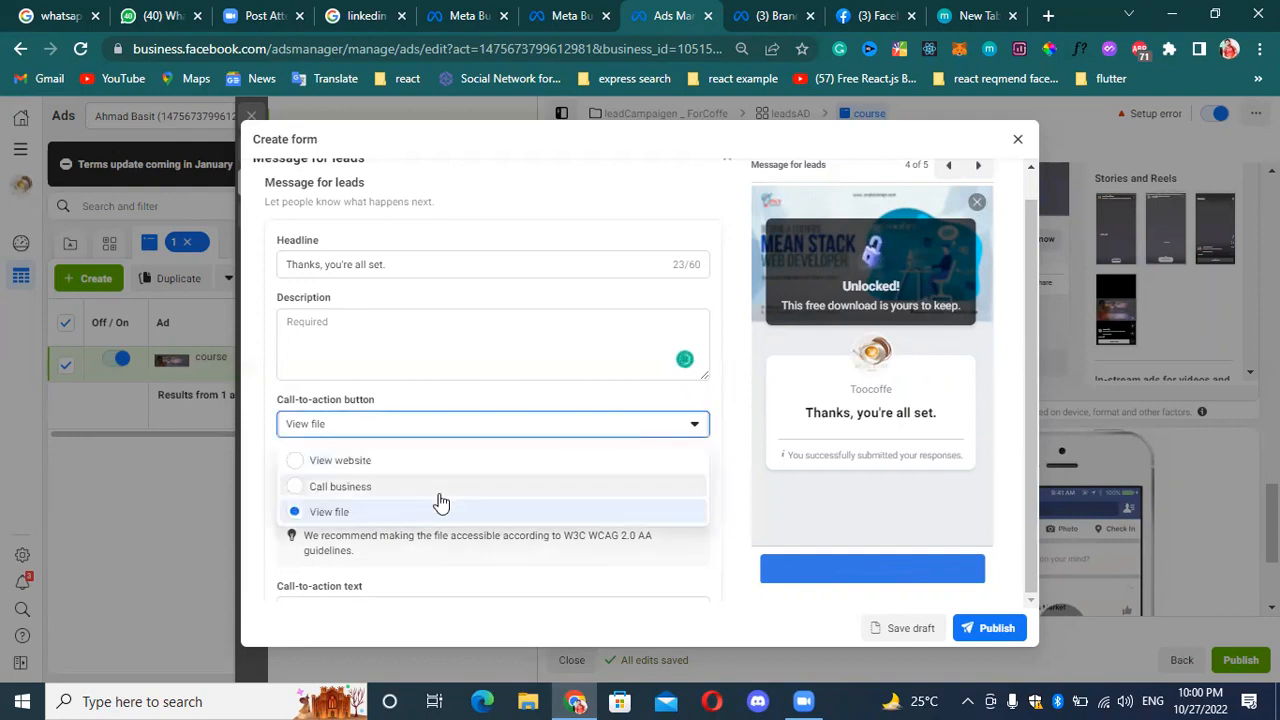
pyautogui.click(441, 496)
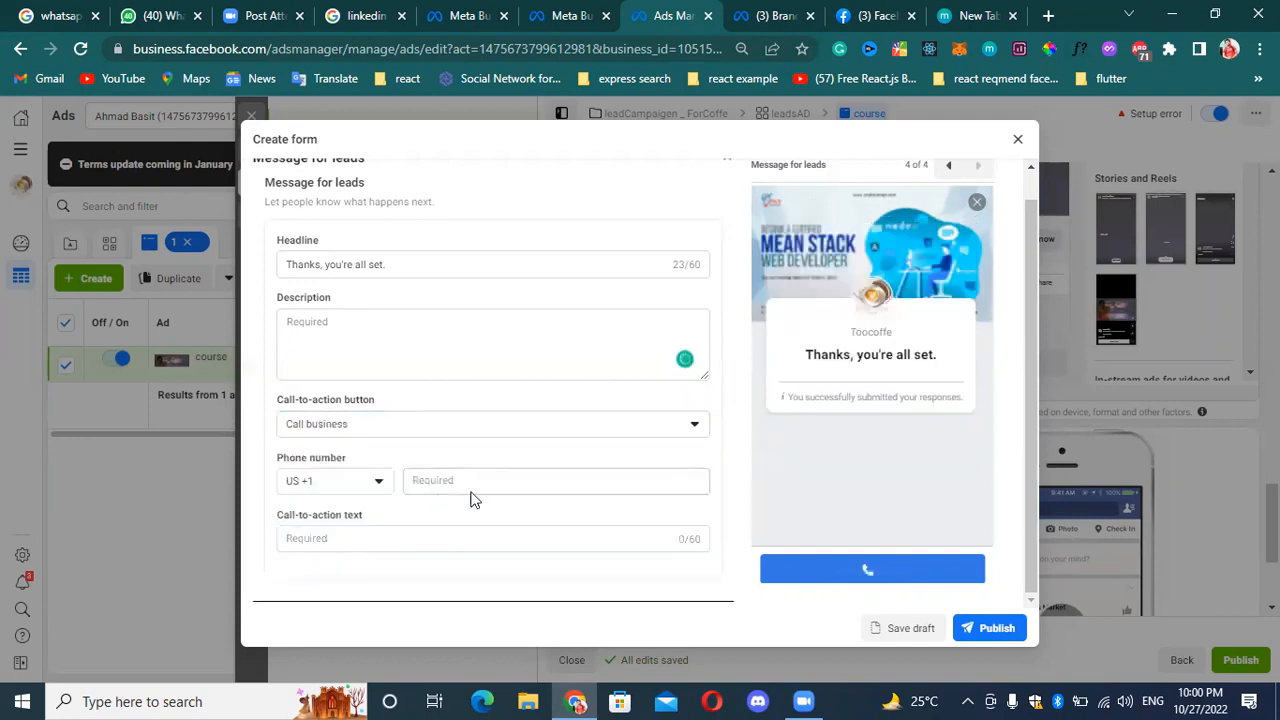
# Set the call-to-action's country code to PK +92 and enter the business phone number.
pyautogui.click(386, 488)
pyautogui.write('92')
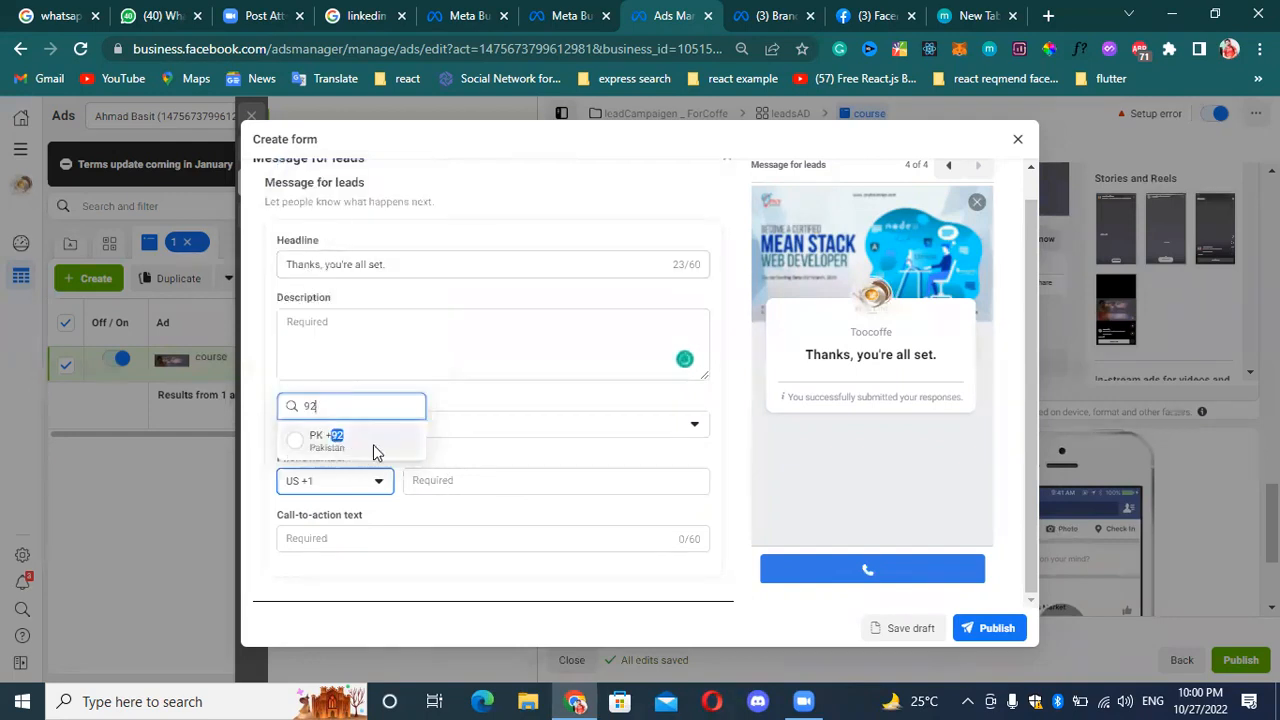
pyautogui.click(376, 445)
pyautogui.click(452, 480)
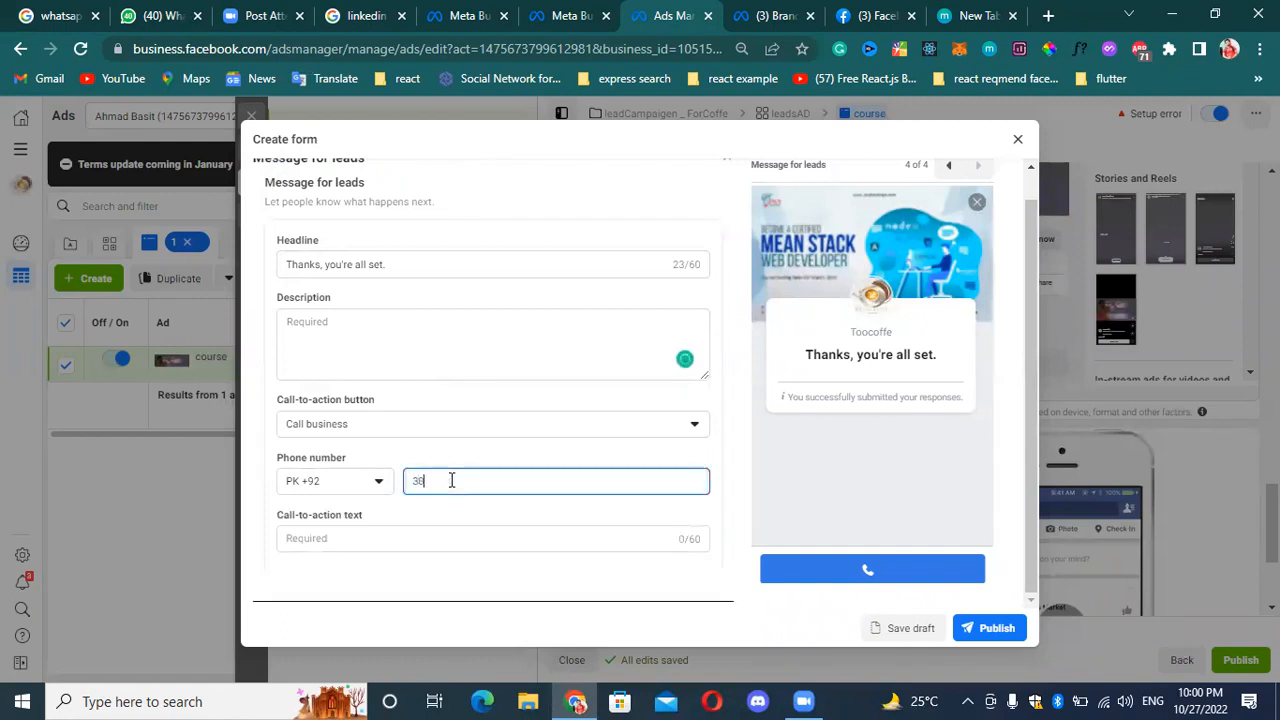
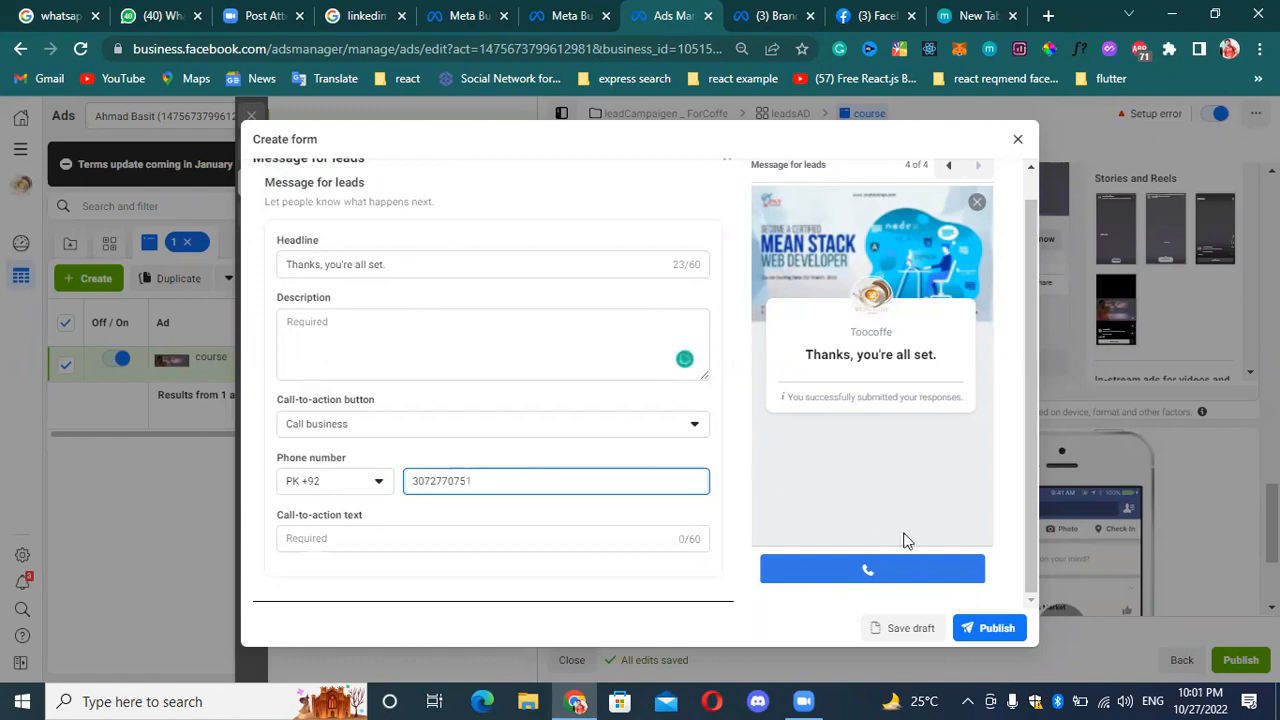
# Enter "call me" as the call-to-action text of the message for leads.
pyautogui.click(506, 537)
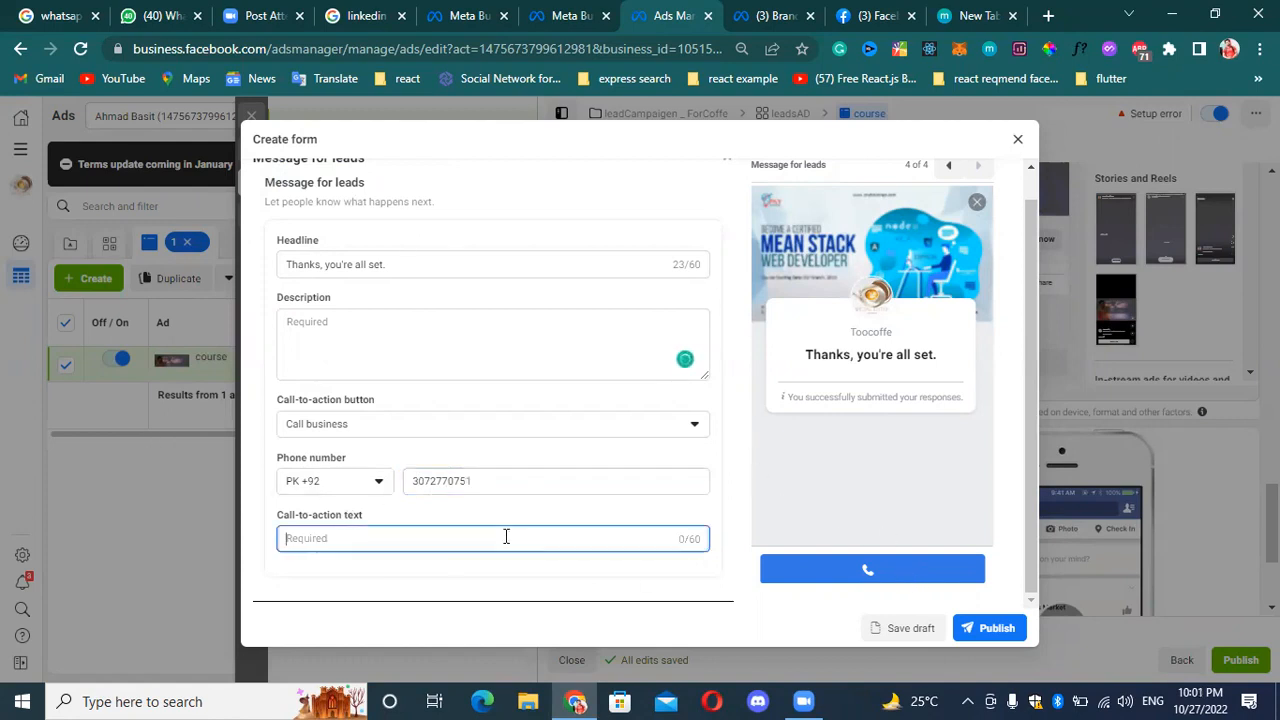
pyautogui.write('callme')
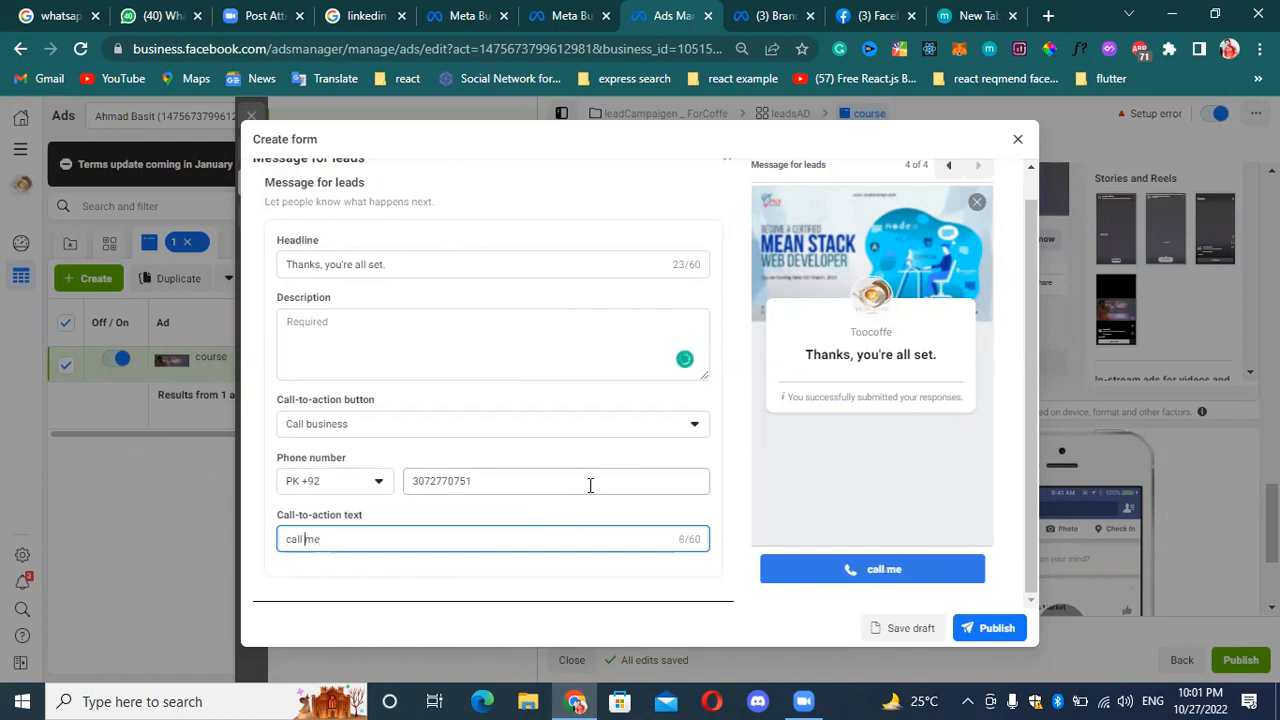
# Check the available call-to-action button options for the message for leads and keep Call business selected.
pyautogui.click(688, 430)
pyautogui.click(688, 432)
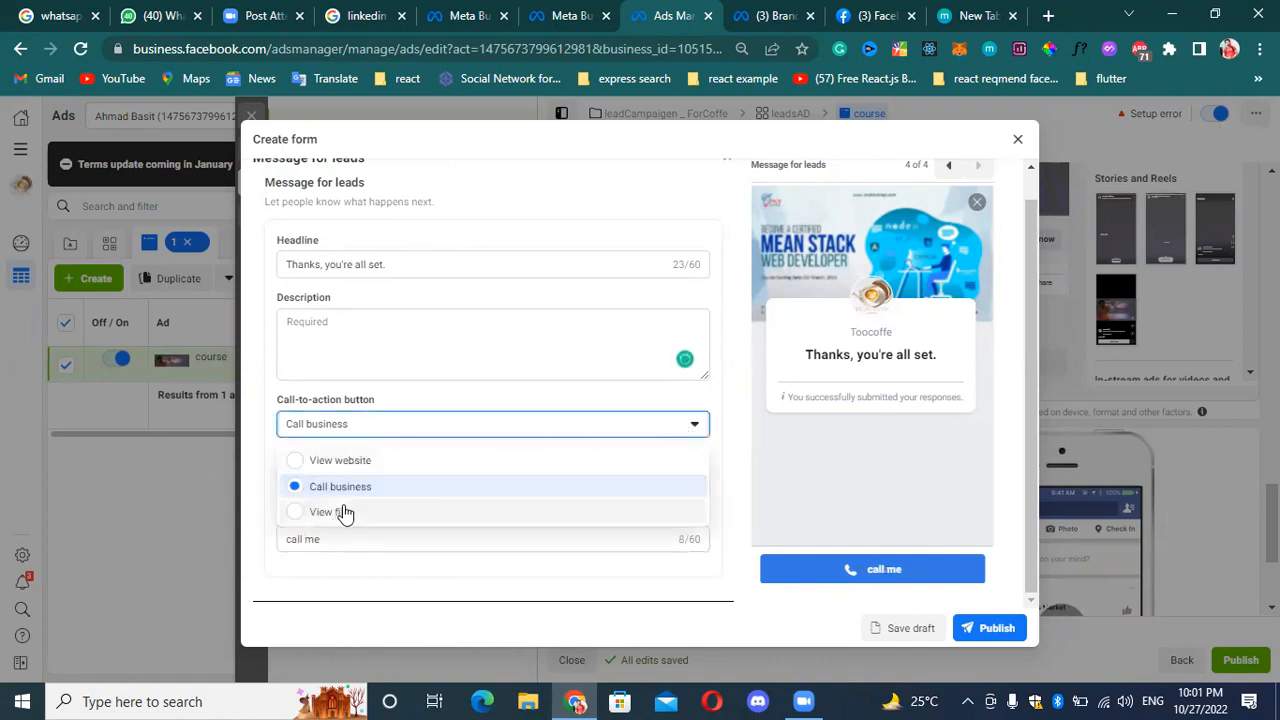
pyautogui.click(389, 488)
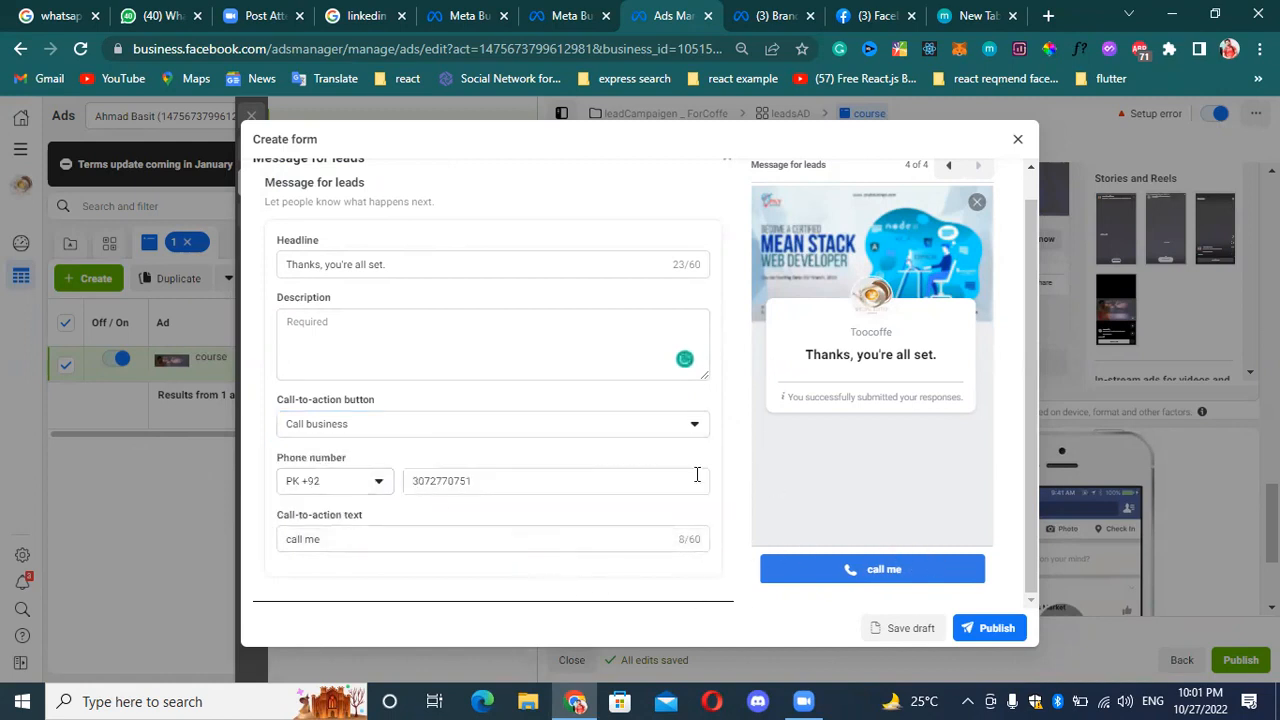
# In the form's settings, set the export field name of the Email question to "enter you email".
pyautogui.scroll(2, 1012, 244)
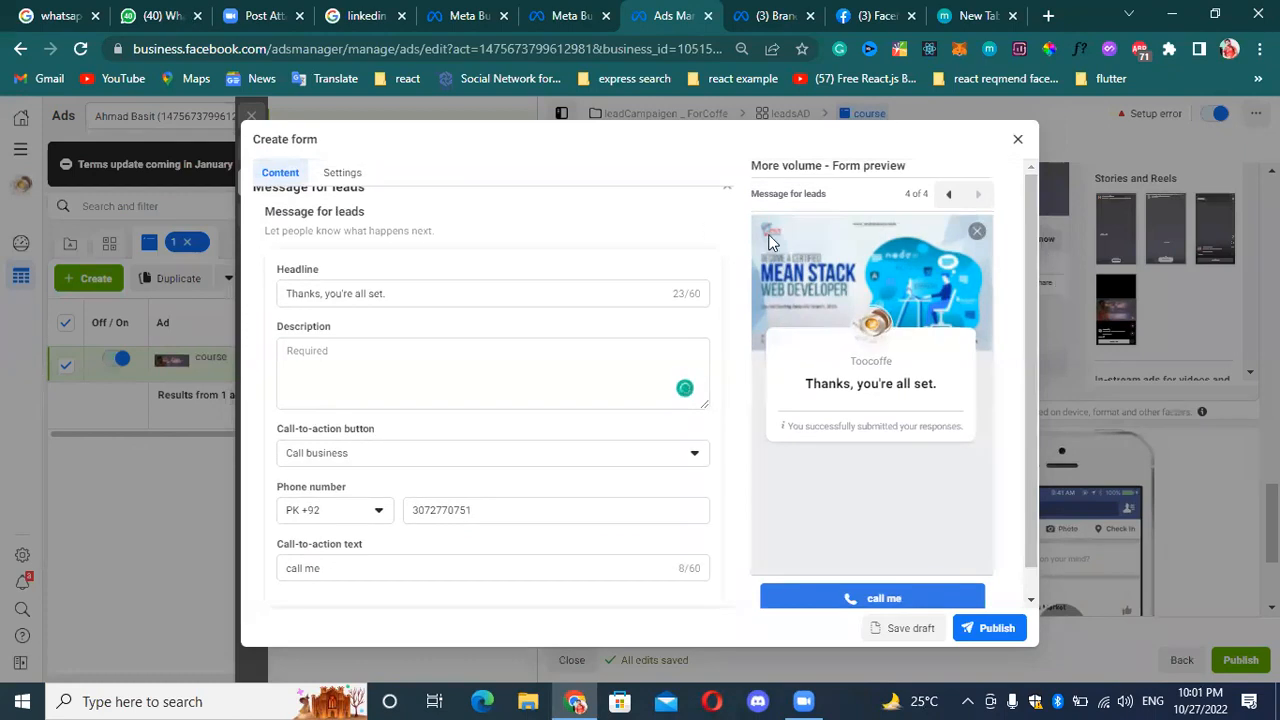
pyautogui.click(342, 175)
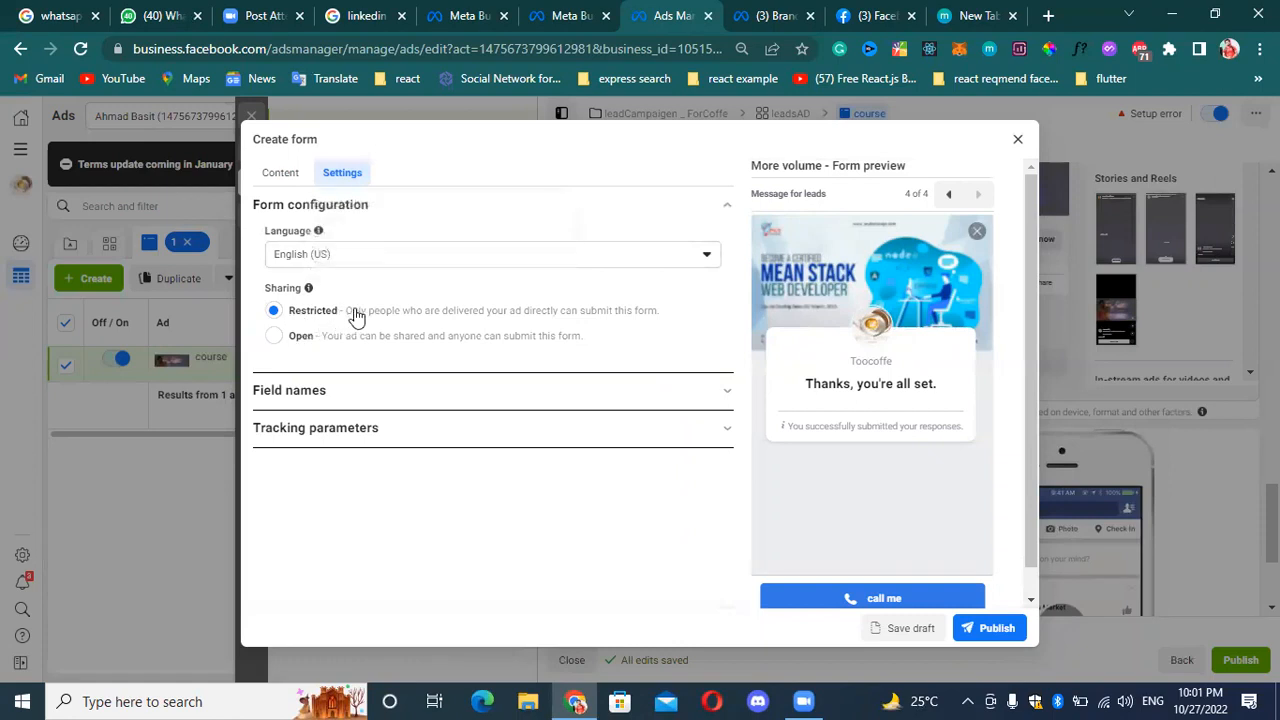
pyautogui.click(708, 402)
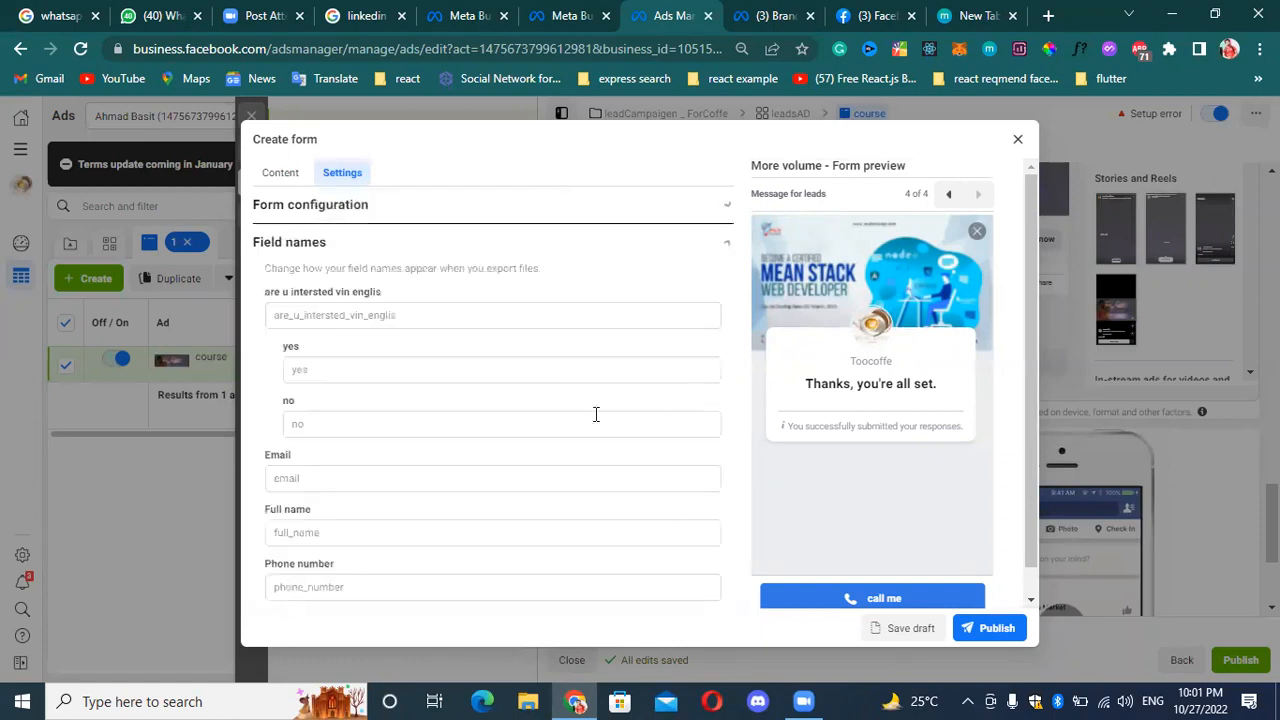
pyautogui.scroll(-2, 349, 397)
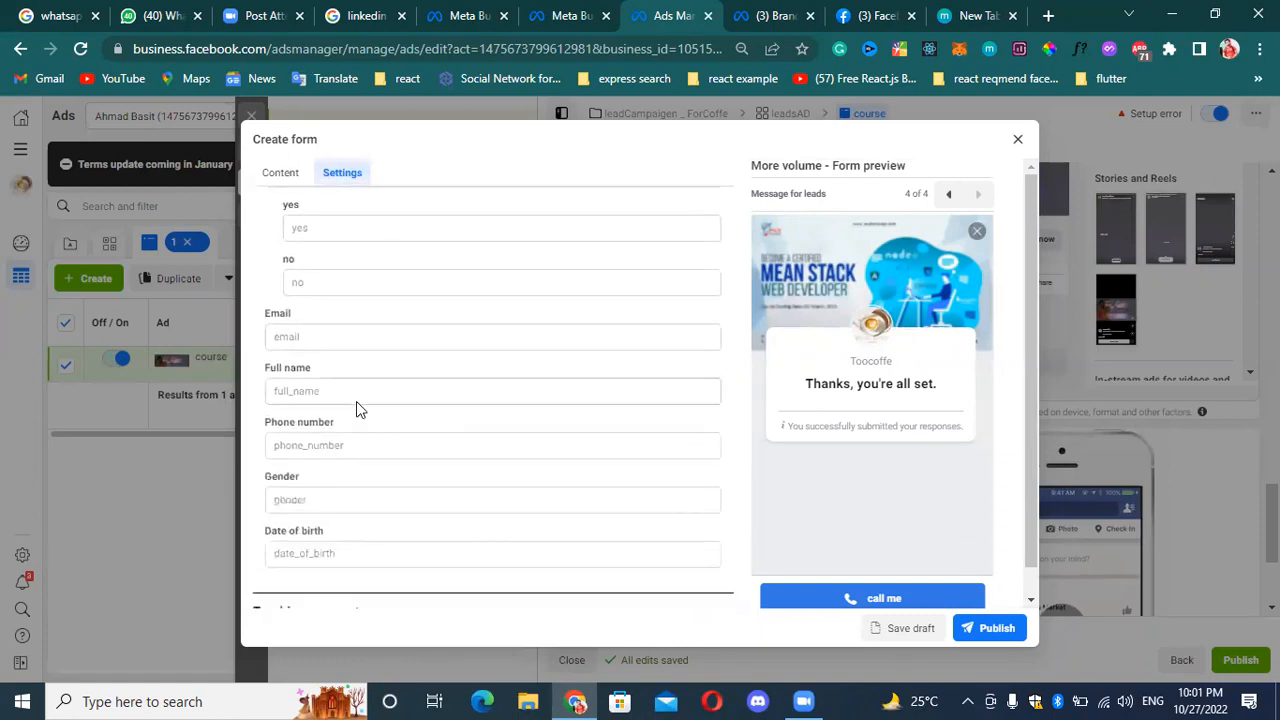
pyautogui.click(324, 336)
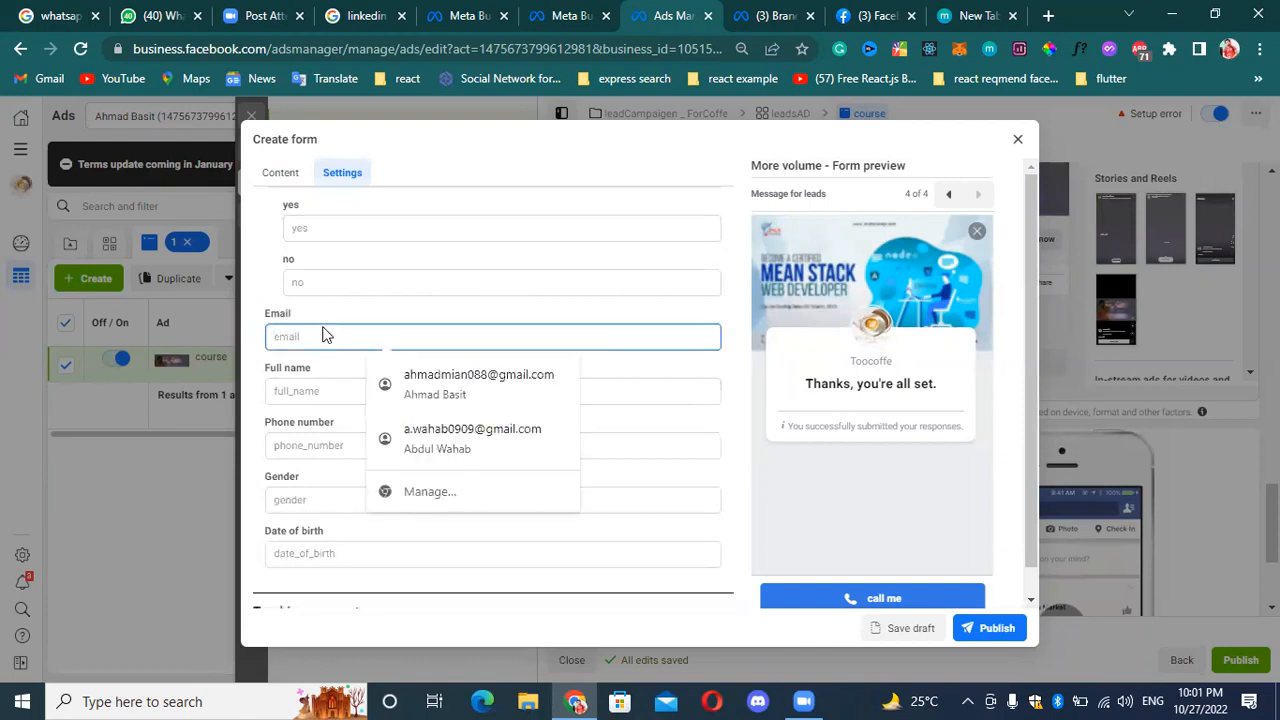
pyautogui.write('enter you emai')
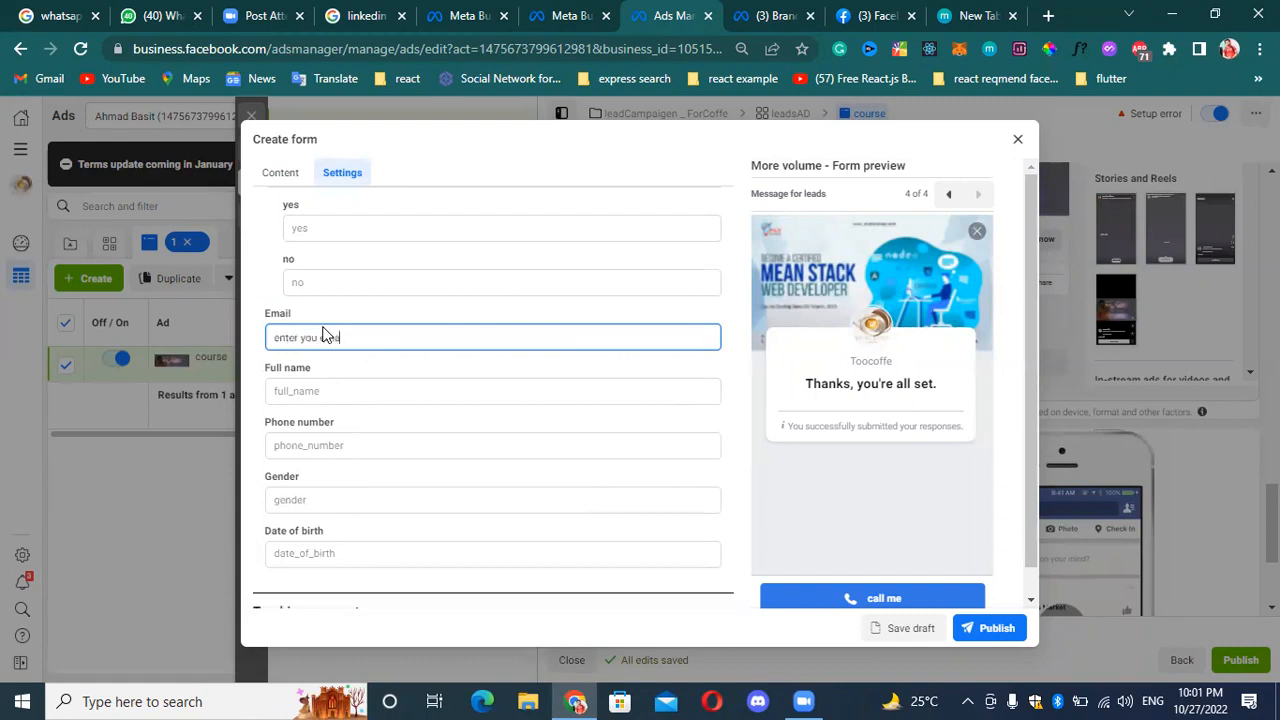
pyautogui.write('l')
# Examine the form's tracking parameters section with its parameter name and value fields, leaving both empty.
pyautogui.scroll(-1, 331, 434)
pyautogui.click(720, 585)
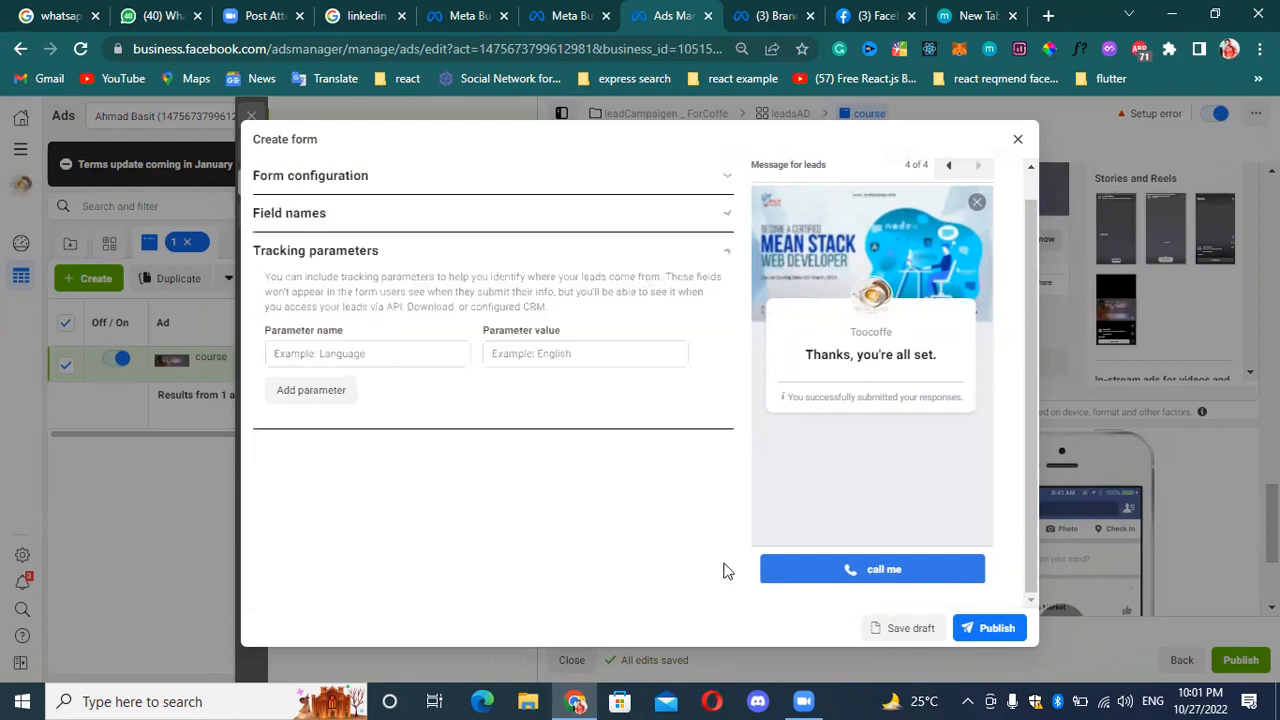
pyautogui.click(386, 352)
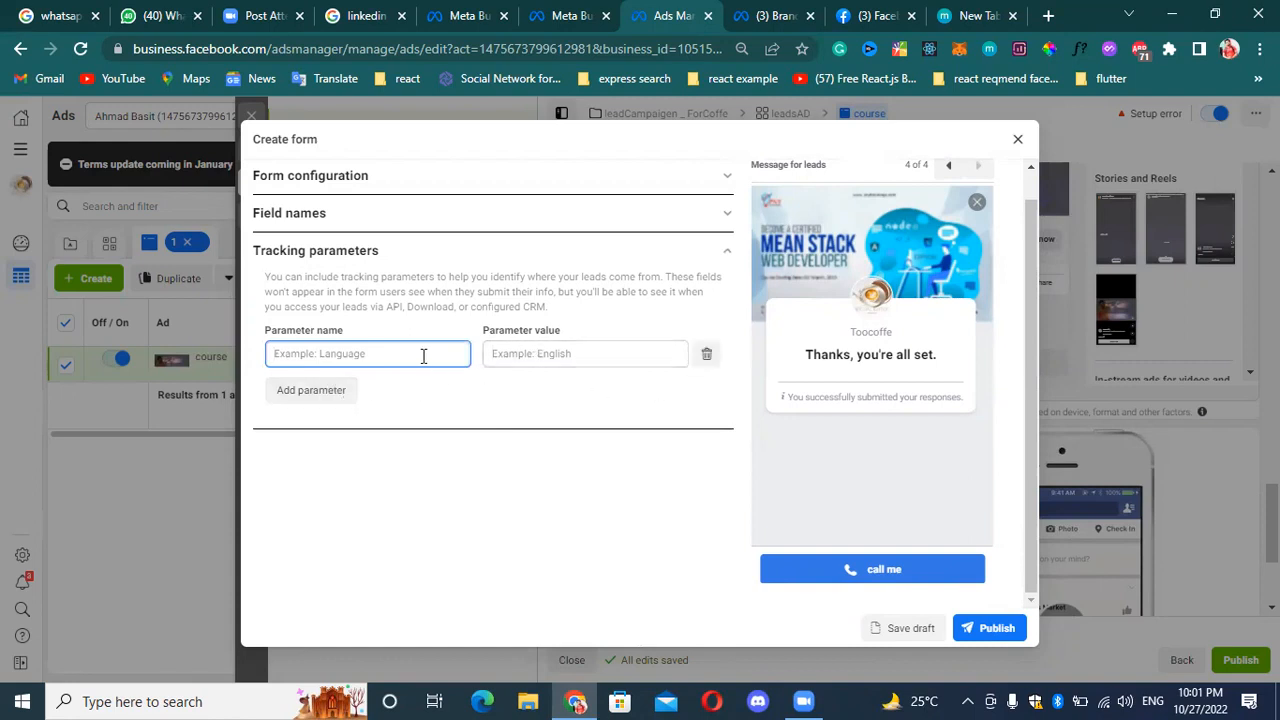
pyautogui.click(602, 352)
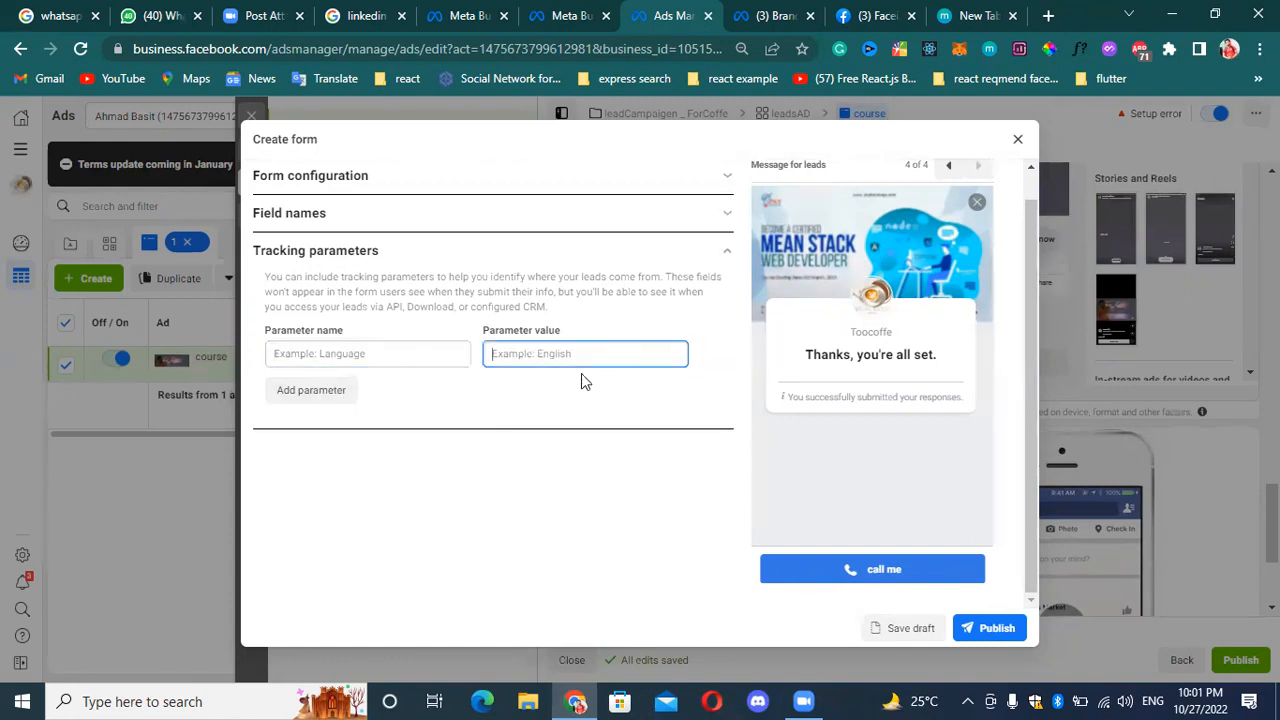
pyautogui.click(688, 268)
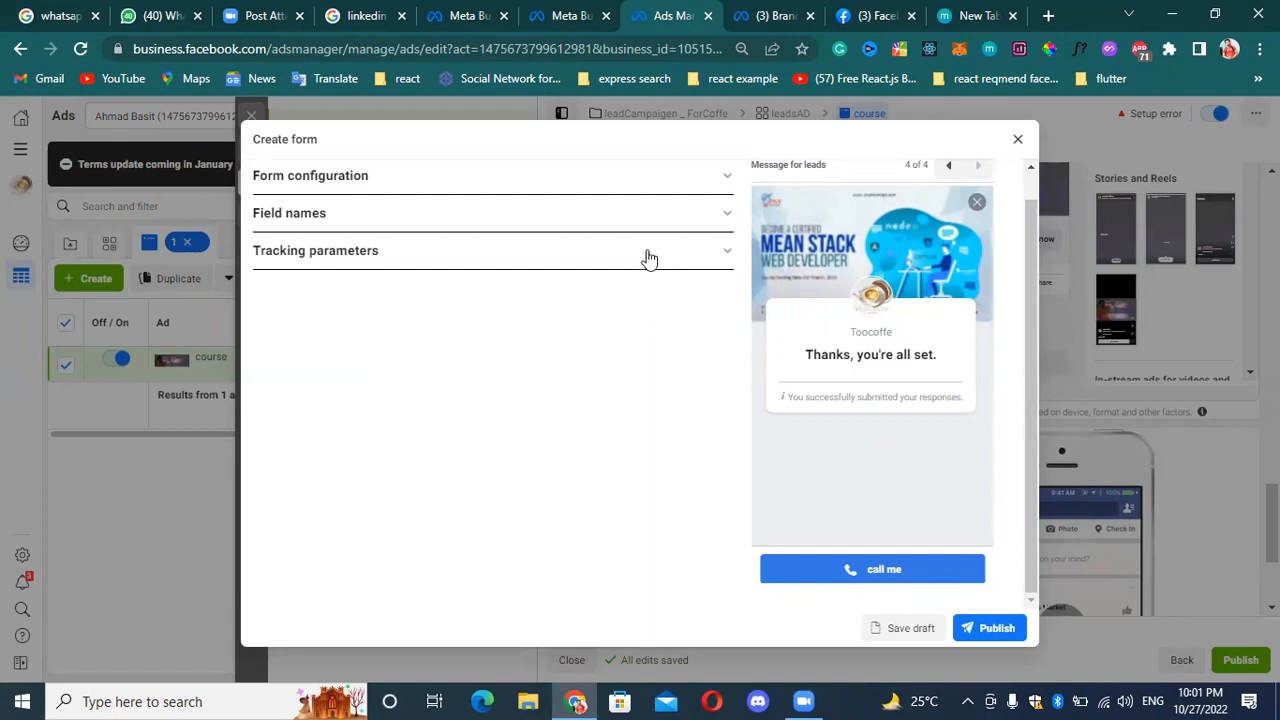
pyautogui.click(646, 258)
pyautogui.click(425, 360)
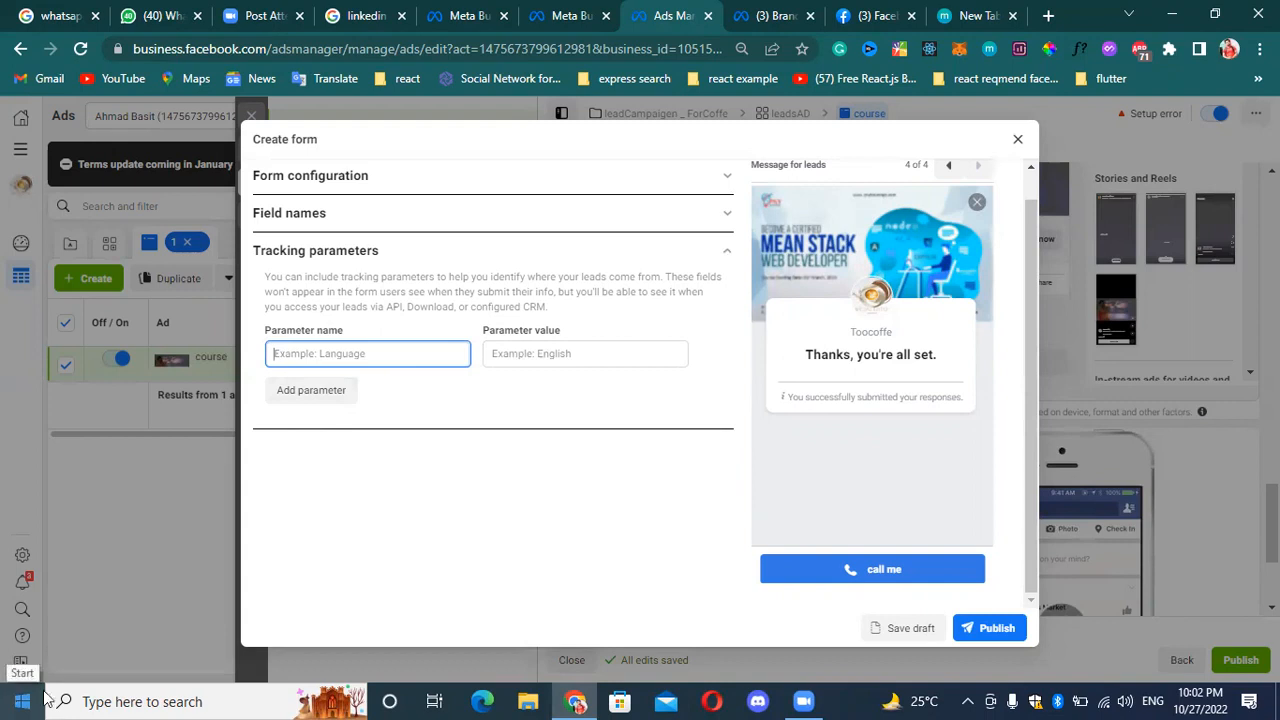
pyautogui.click(713, 253)
pyautogui.scroll(1, 560, 230)
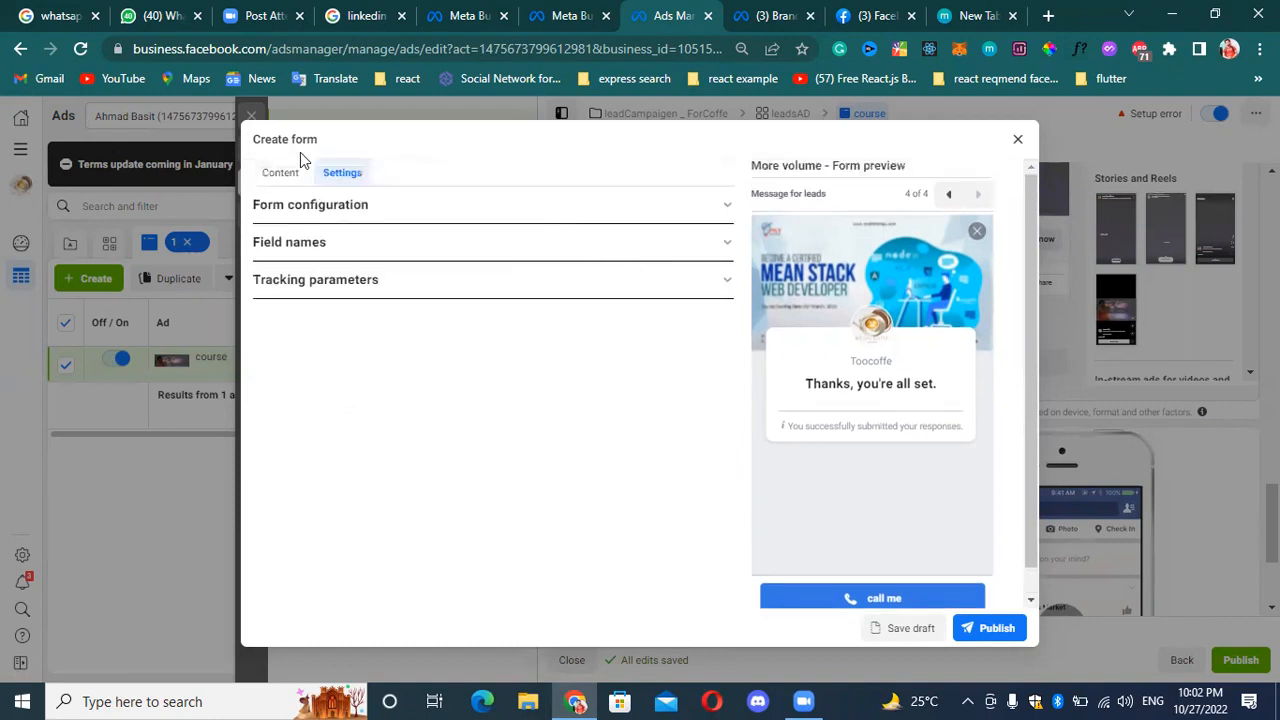
# Review the form preview from the custom questions through prefill information and privacy review to the message for leads.
pyautogui.click(948, 194)
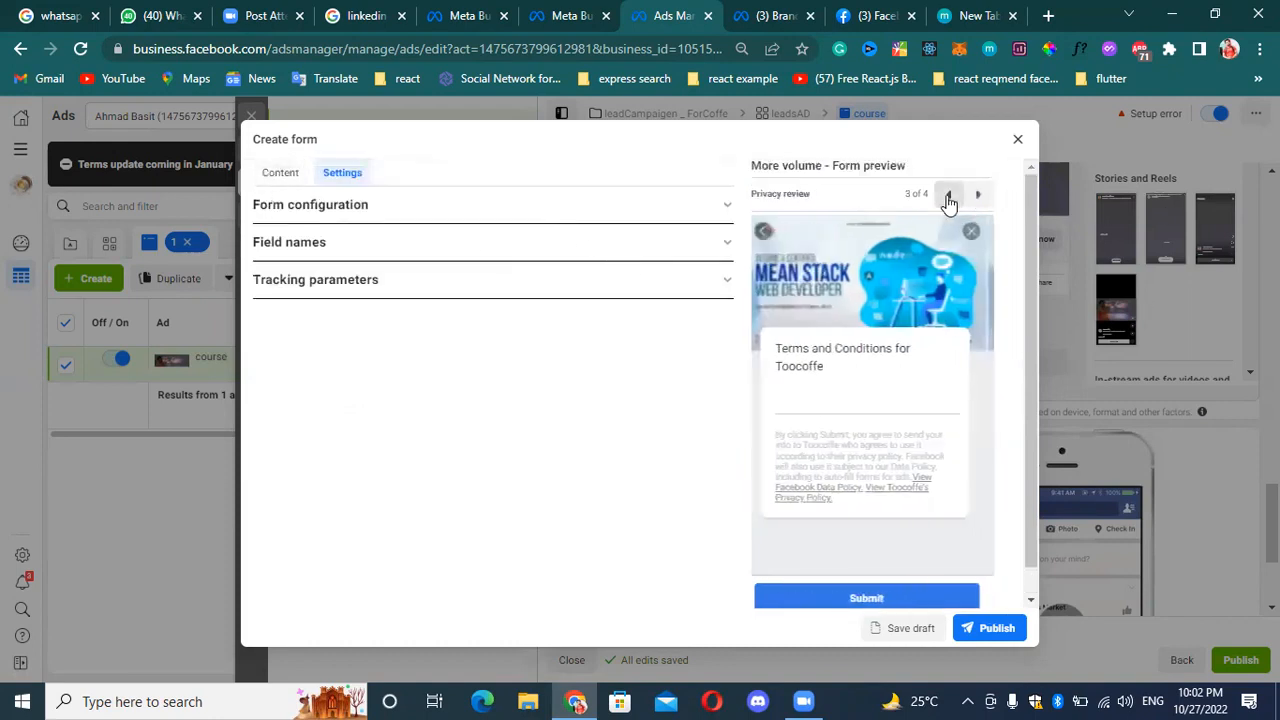
pyautogui.click(948, 194)
pyautogui.click(948, 194)
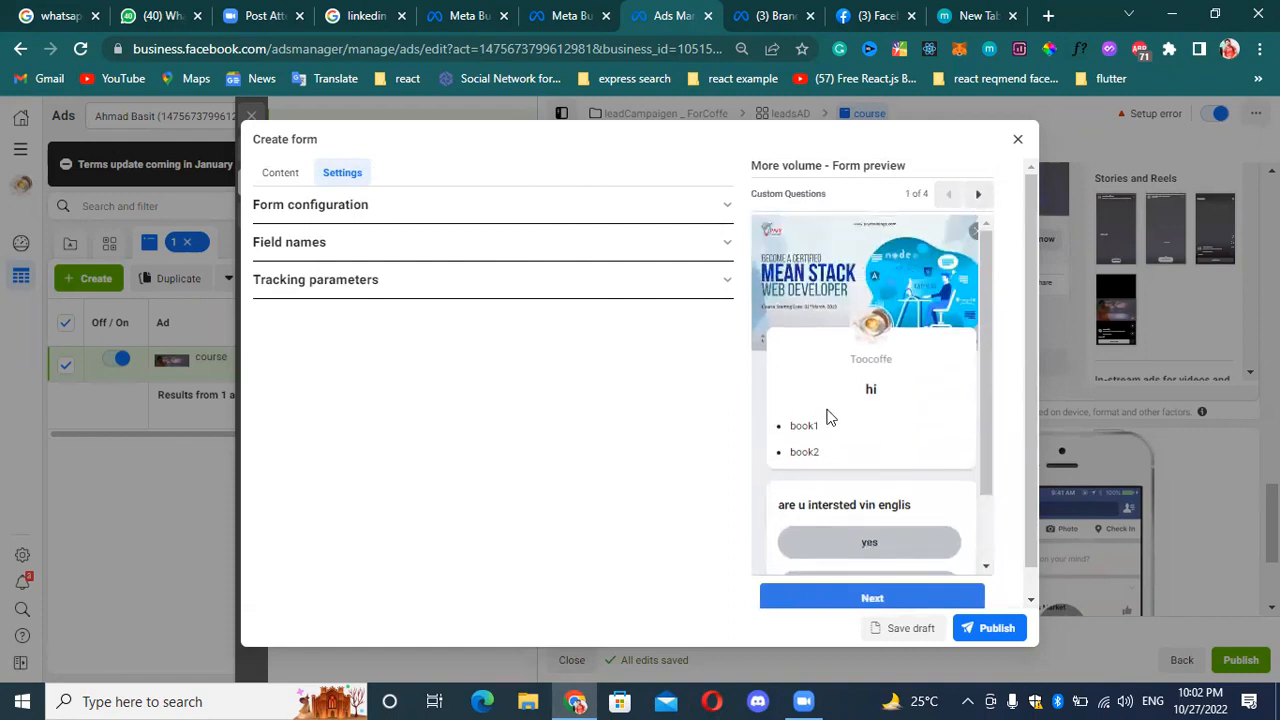
pyautogui.scroll(-1, 832, 418)
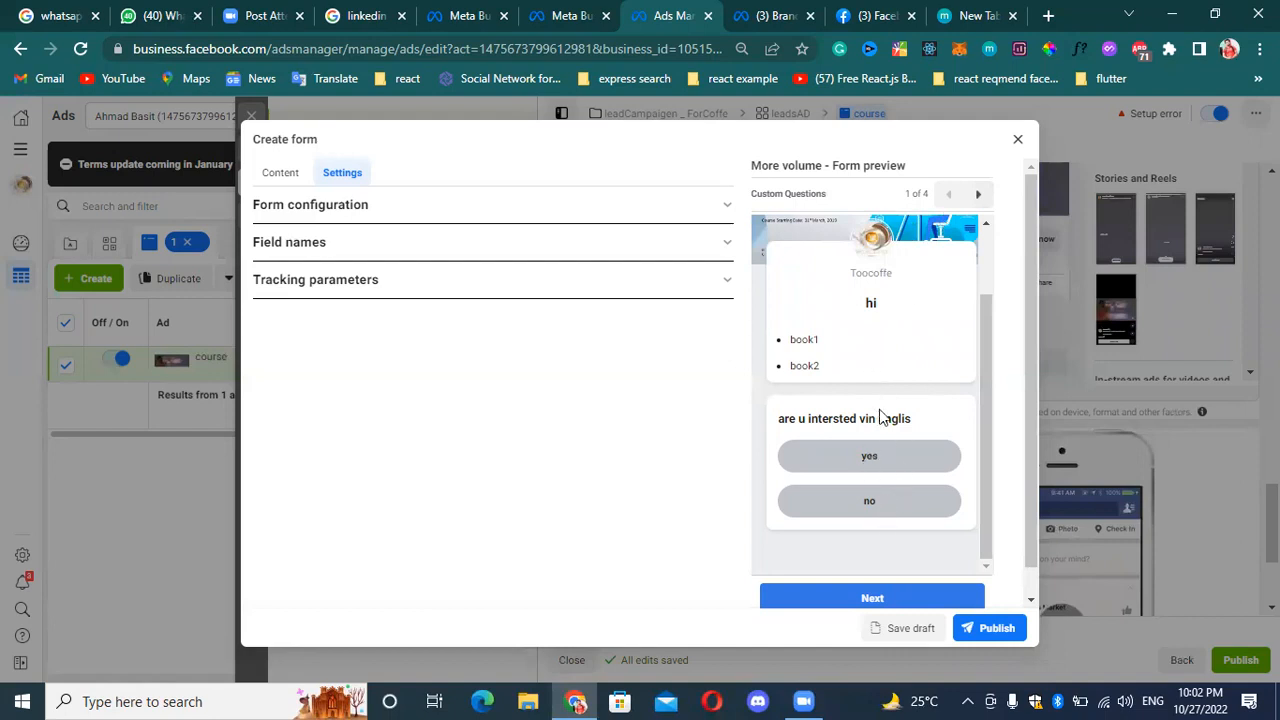
pyautogui.click(978, 196)
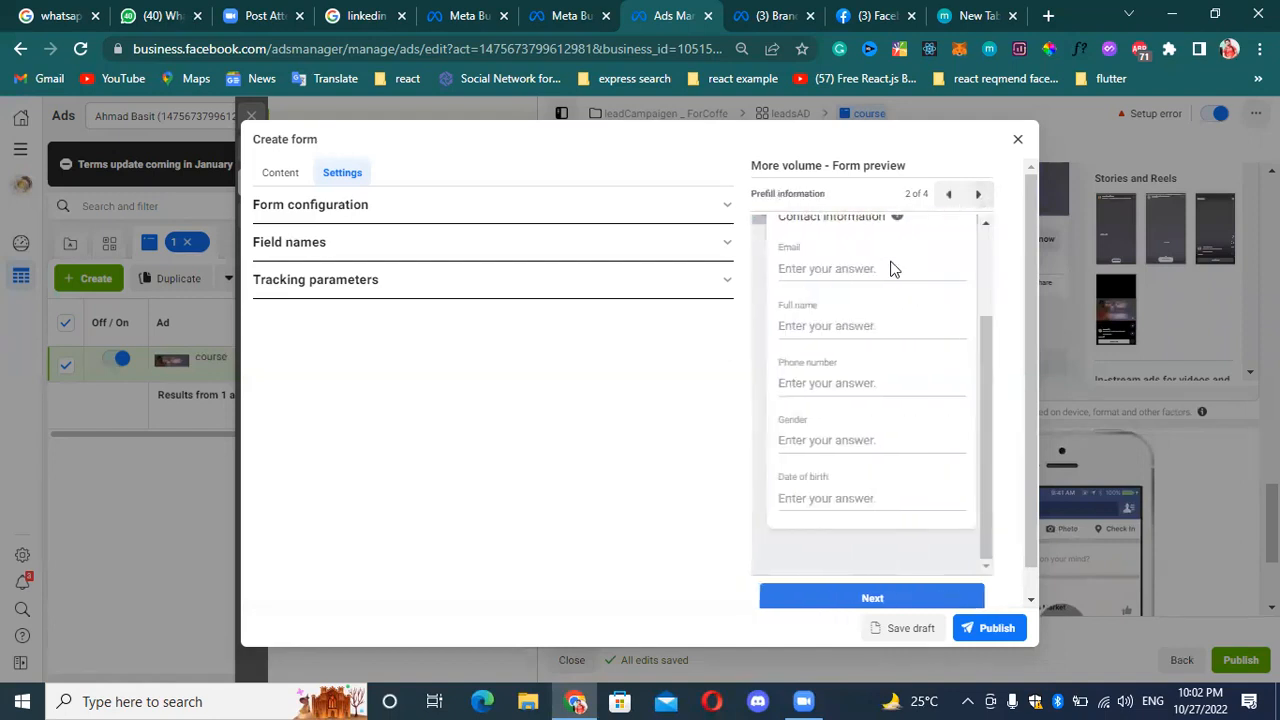
pyautogui.scroll(3, 826, 434)
pyautogui.scroll(-3, 840, 500)
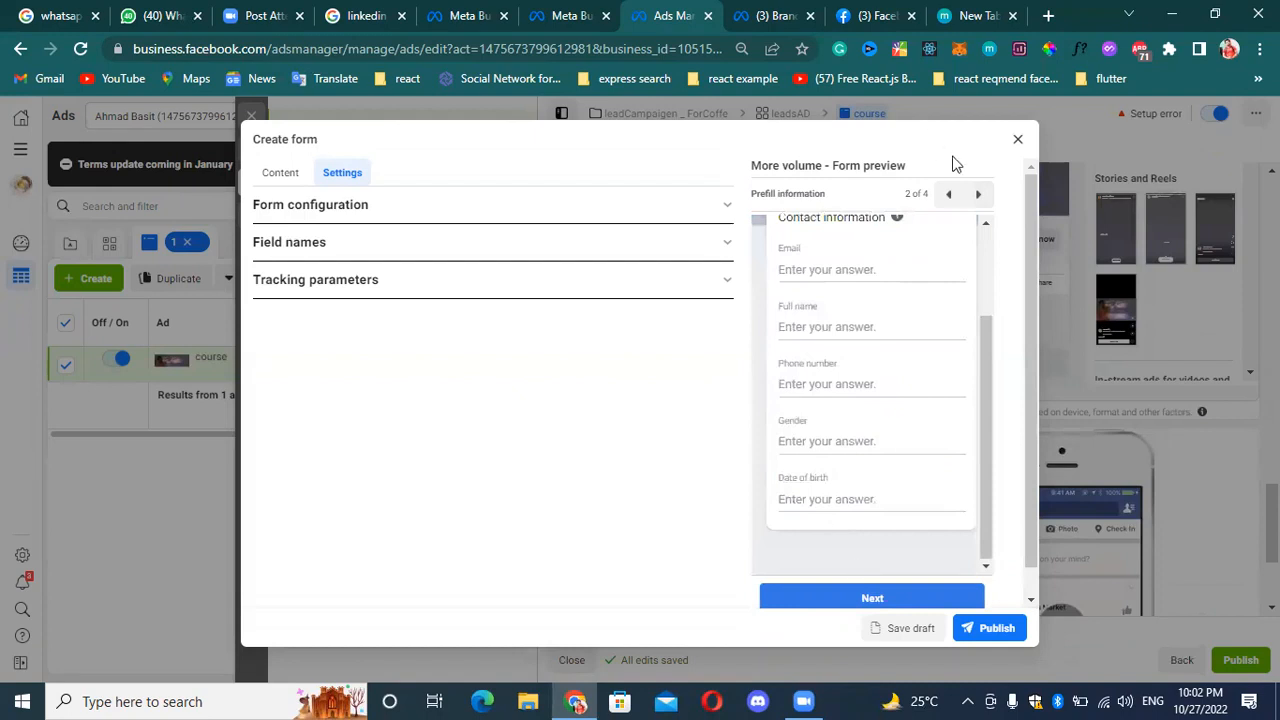
pyautogui.click(979, 196)
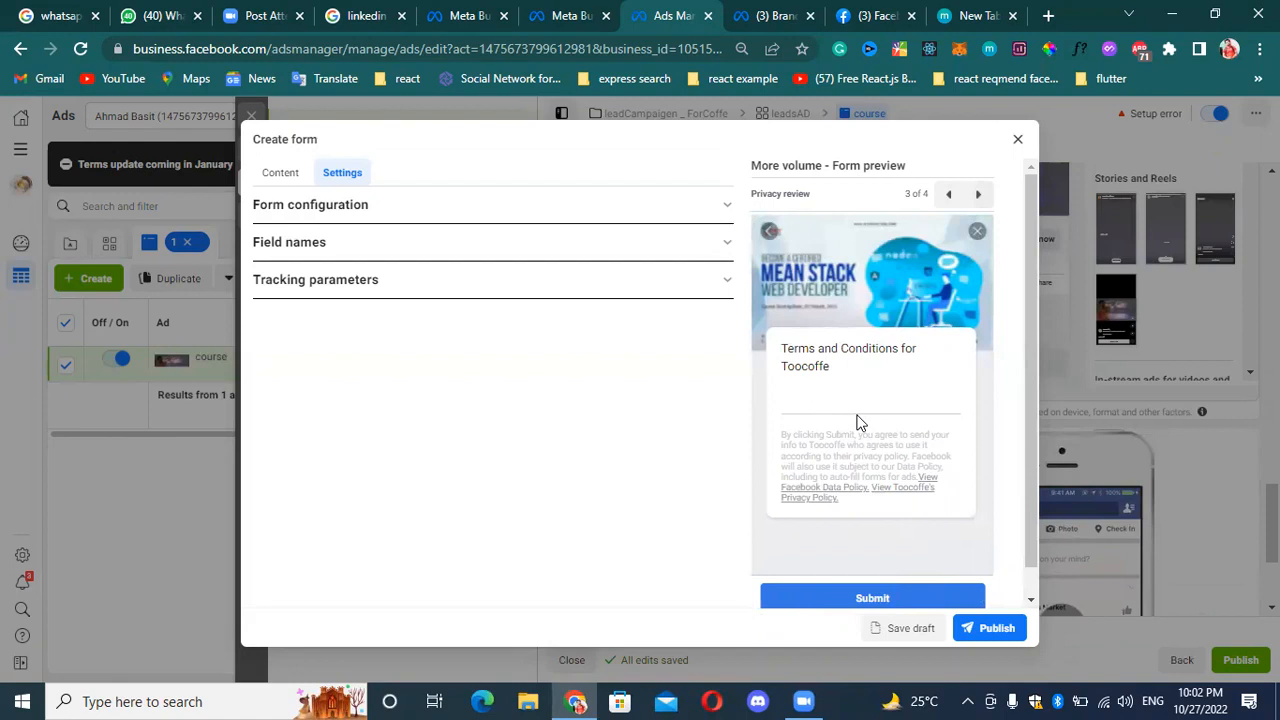
pyautogui.click(979, 196)
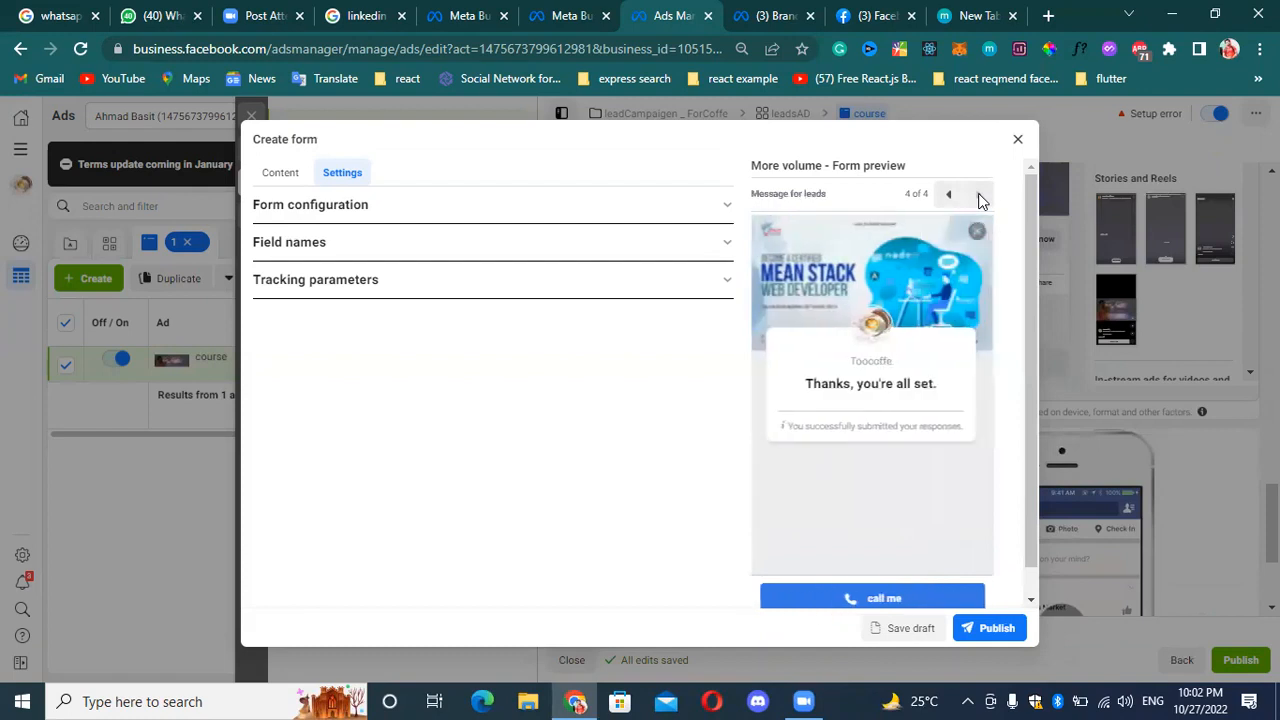
pyautogui.scroll(-1, 908, 397)
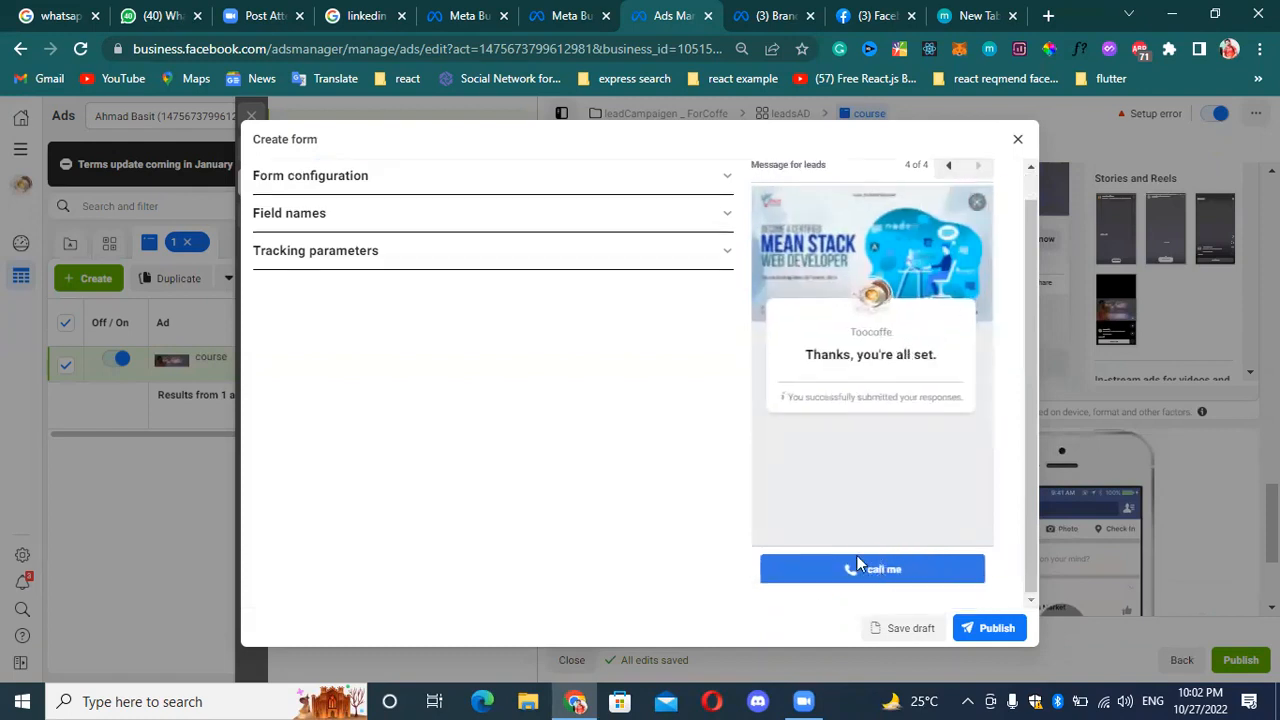
# Look over the form's tracking parameters and its Form type, Intro, Questions and Privacy policy content sections.
pyautogui.click(551, 260)
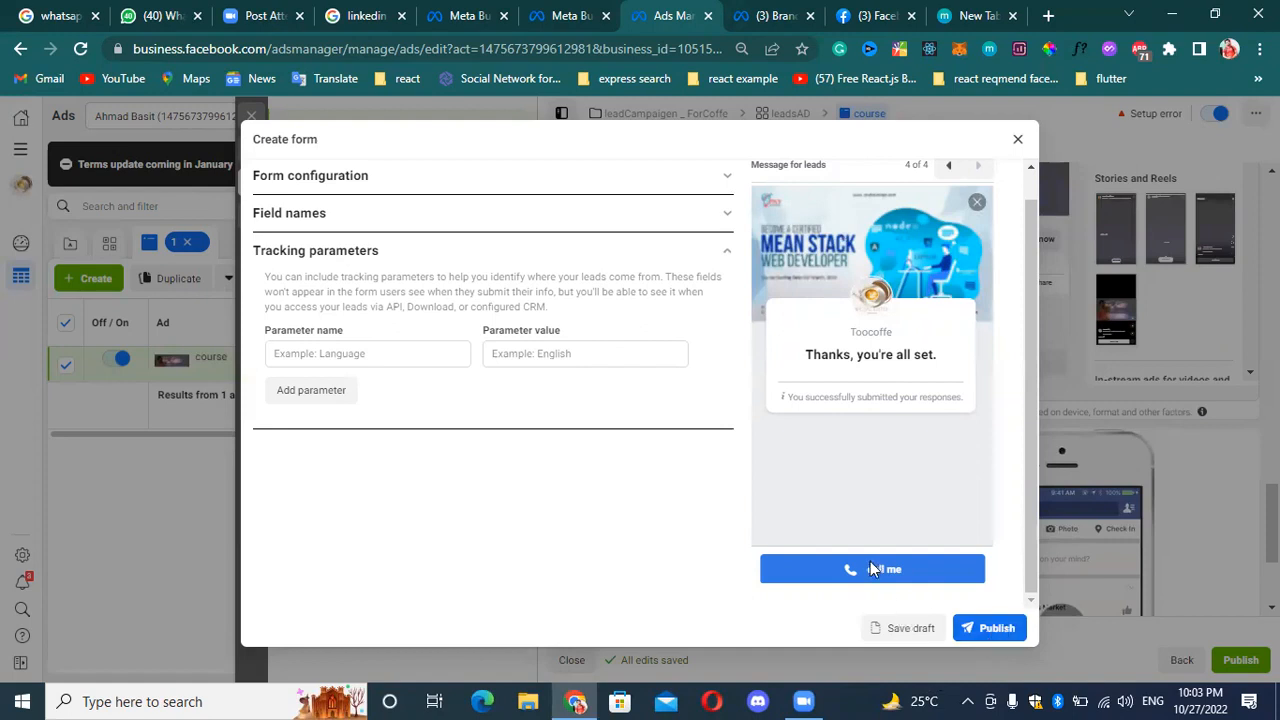
pyautogui.scroll(1, 450, 268)
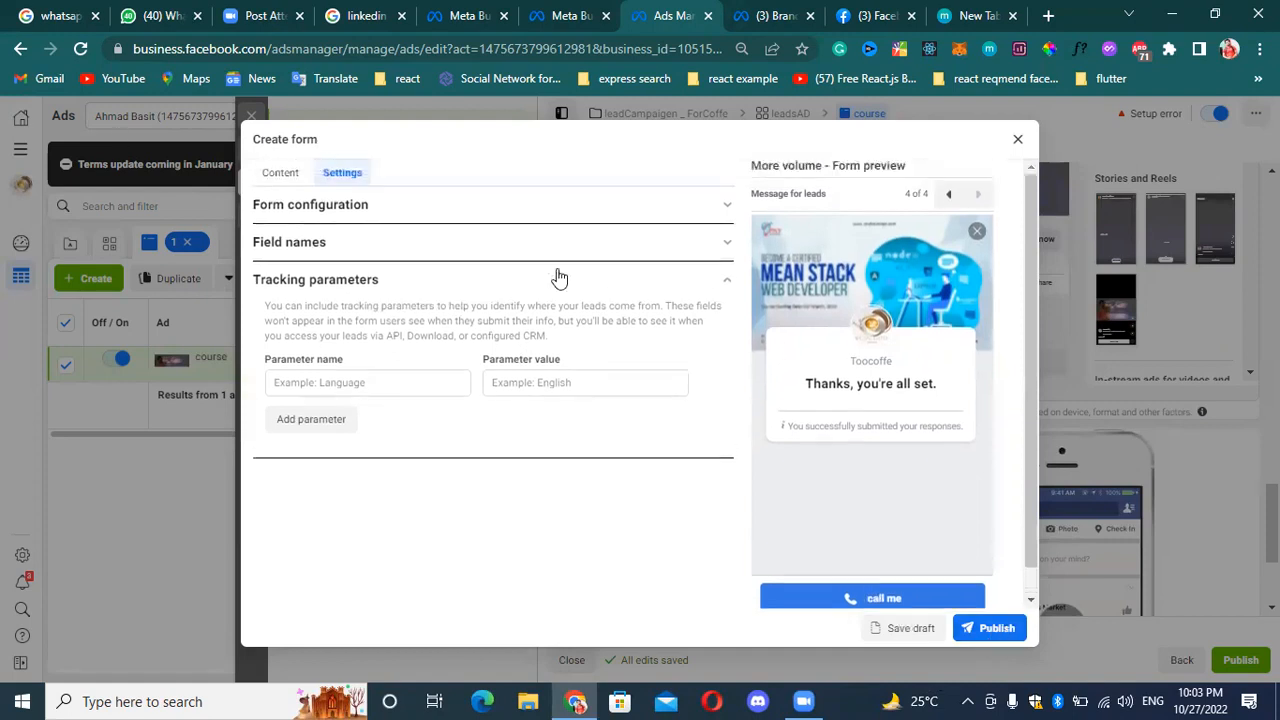
pyautogui.click(280, 178)
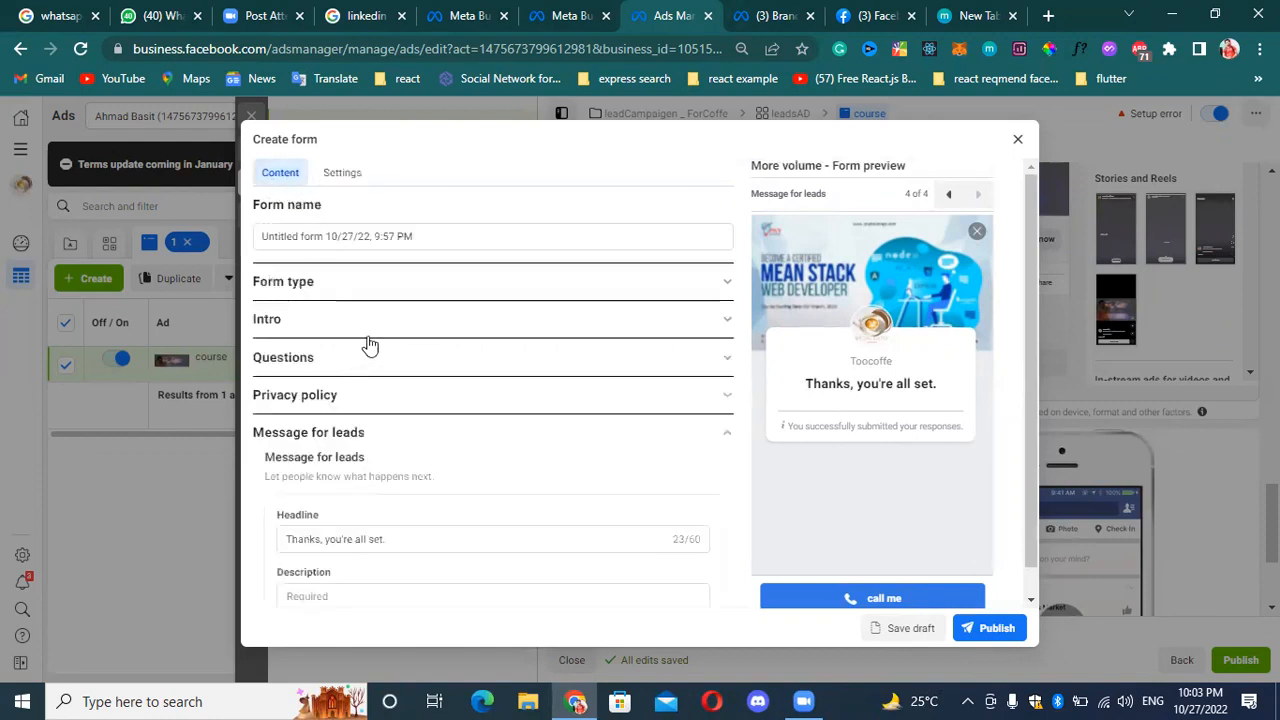
pyautogui.click(466, 318)
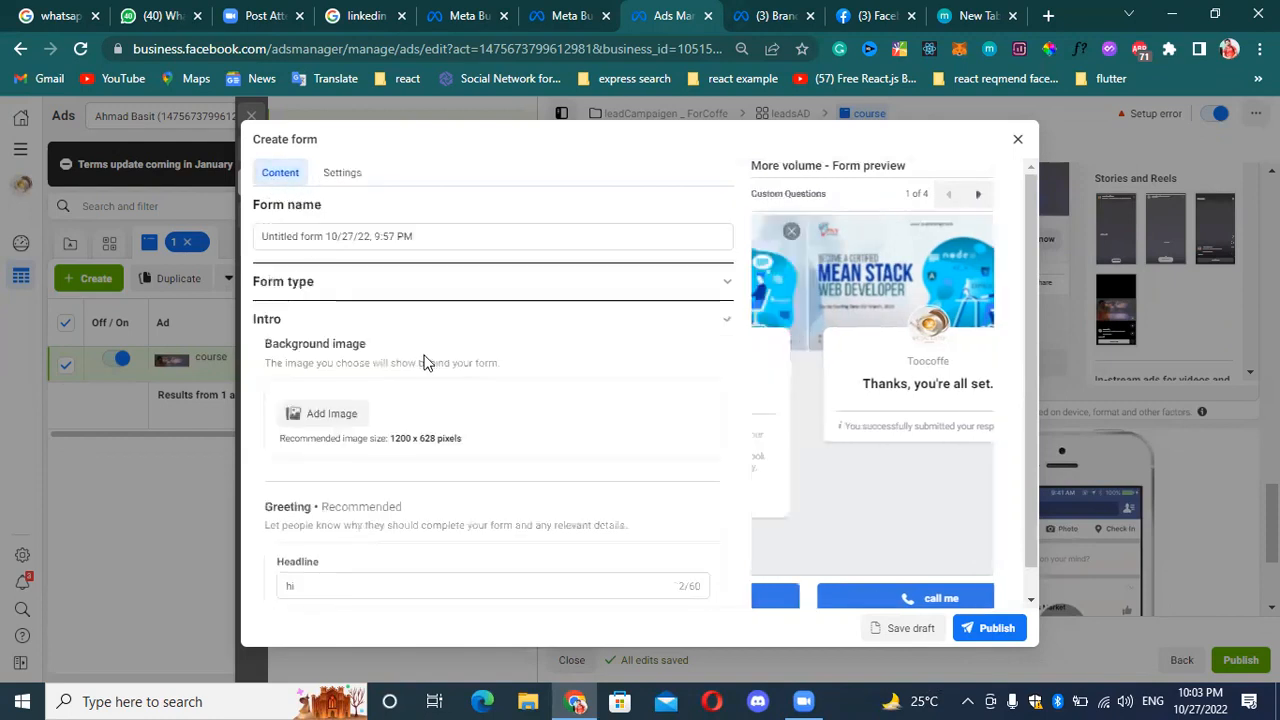
pyautogui.click(448, 288)
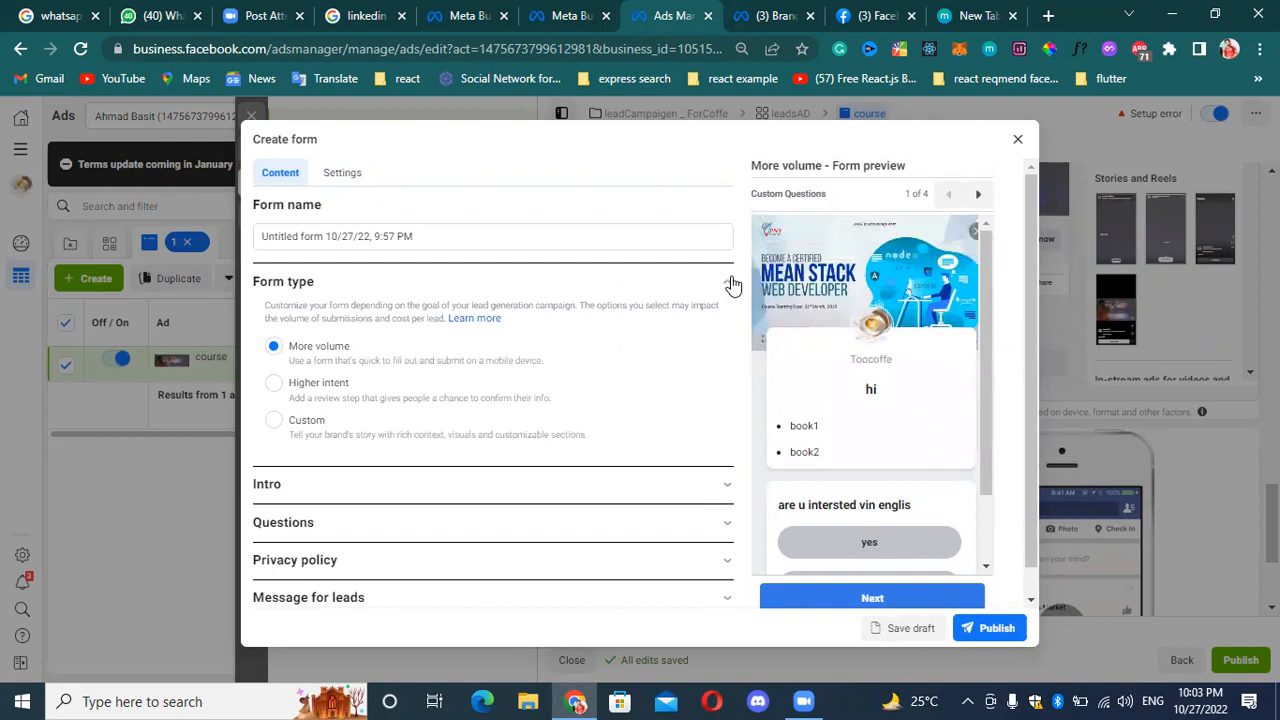
pyautogui.click(712, 285)
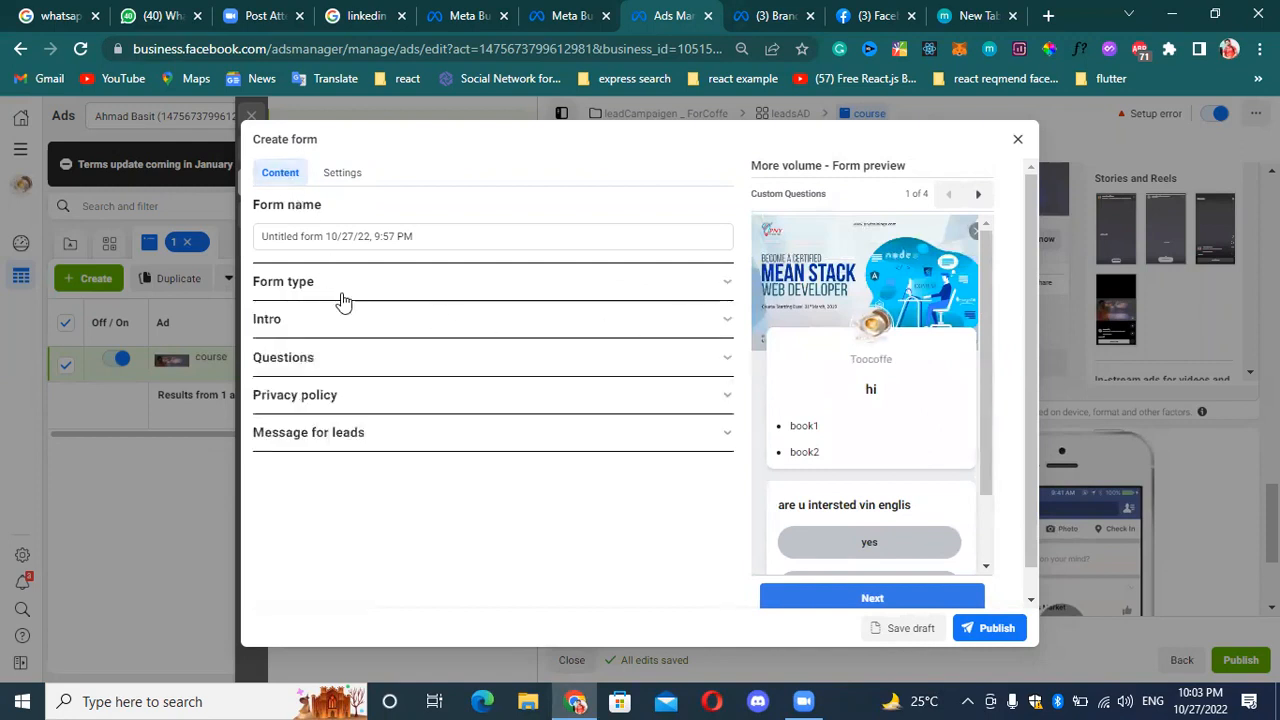
pyautogui.click(310, 326)
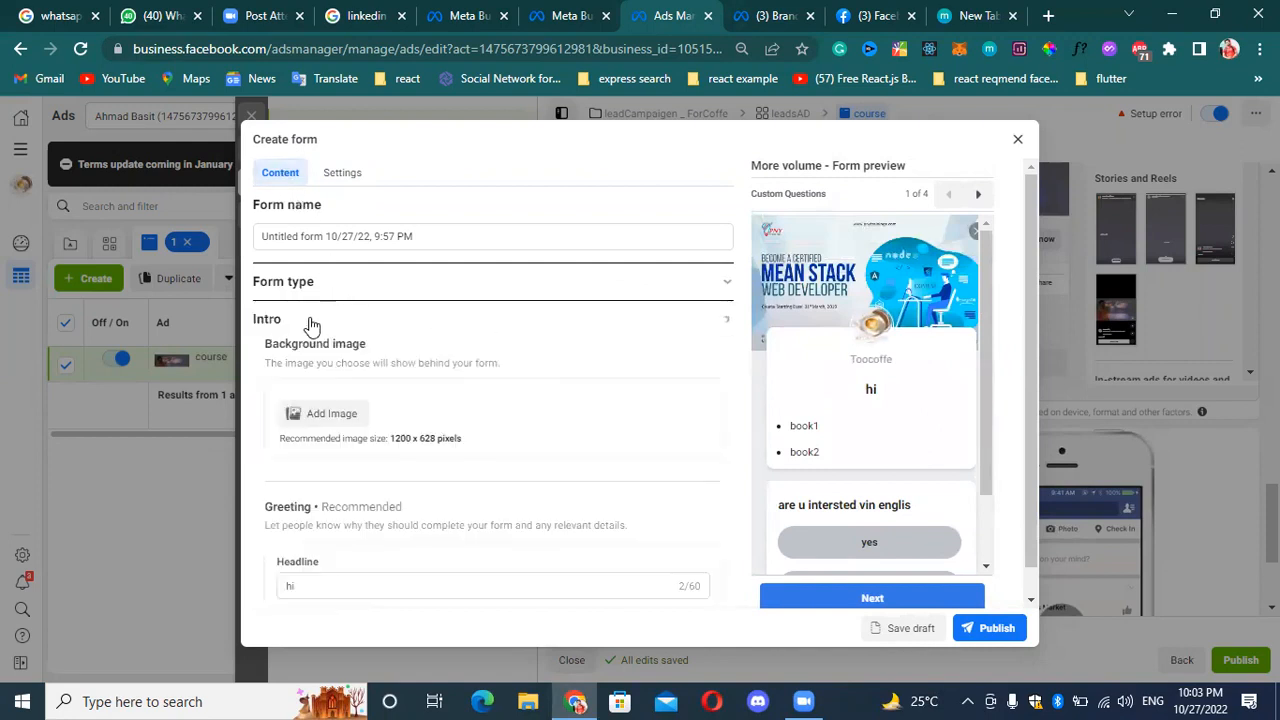
pyautogui.click(313, 325)
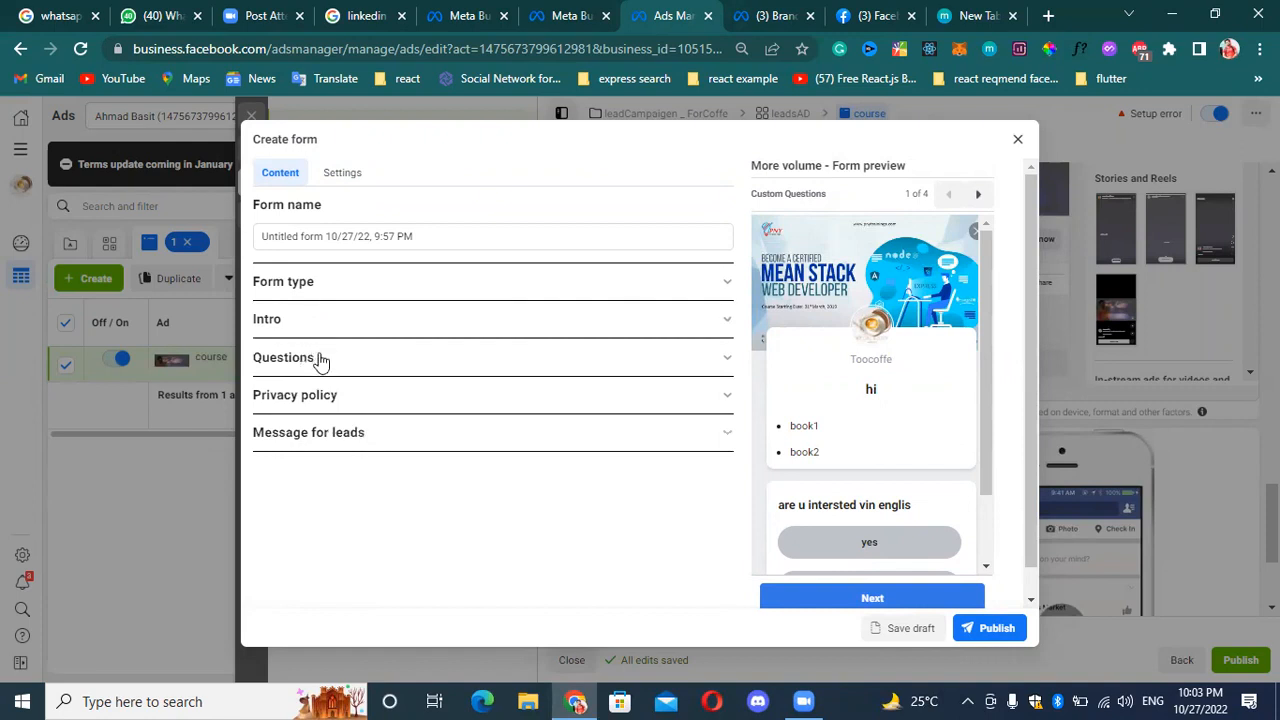
pyautogui.click(320, 358)
pyautogui.click(320, 358)
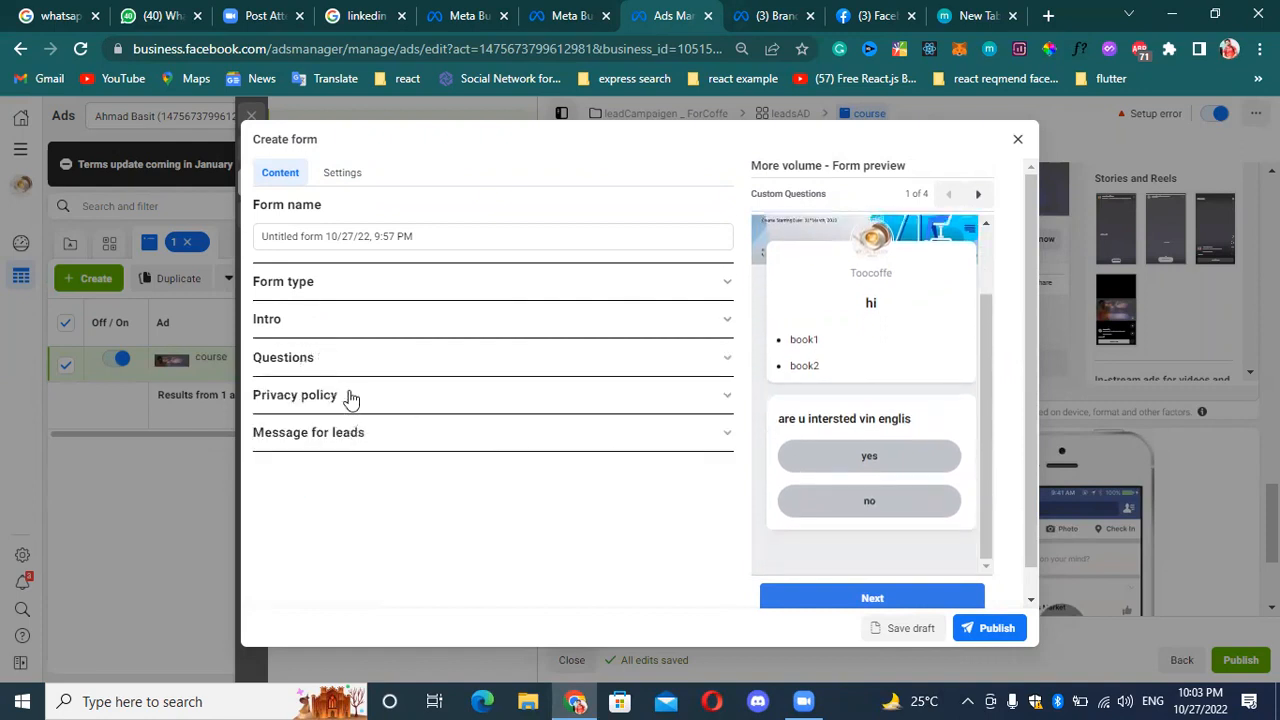
pyautogui.click(346, 397)
pyautogui.click(346, 397)
# Try to publish the lead form and examine the listed errors.
pyautogui.click(975, 645)
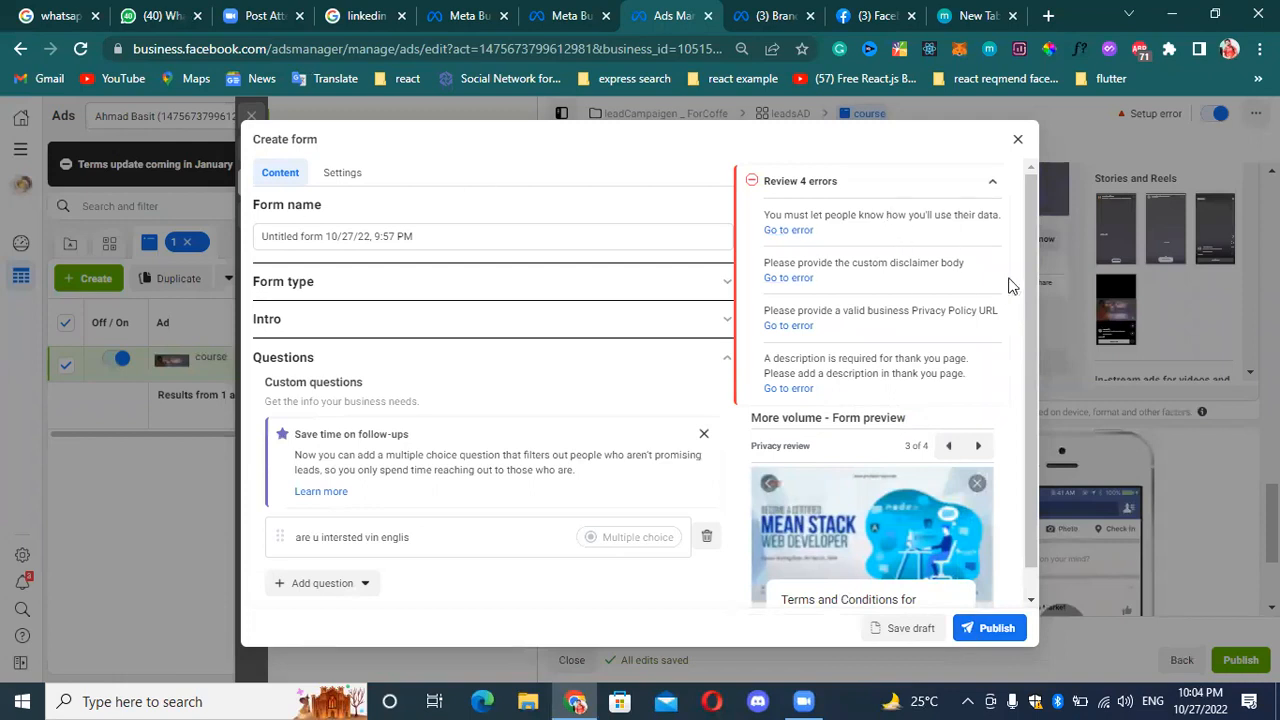
pyautogui.scroll(-2, 909, 294)
pyautogui.scroll(-2, 909, 294)
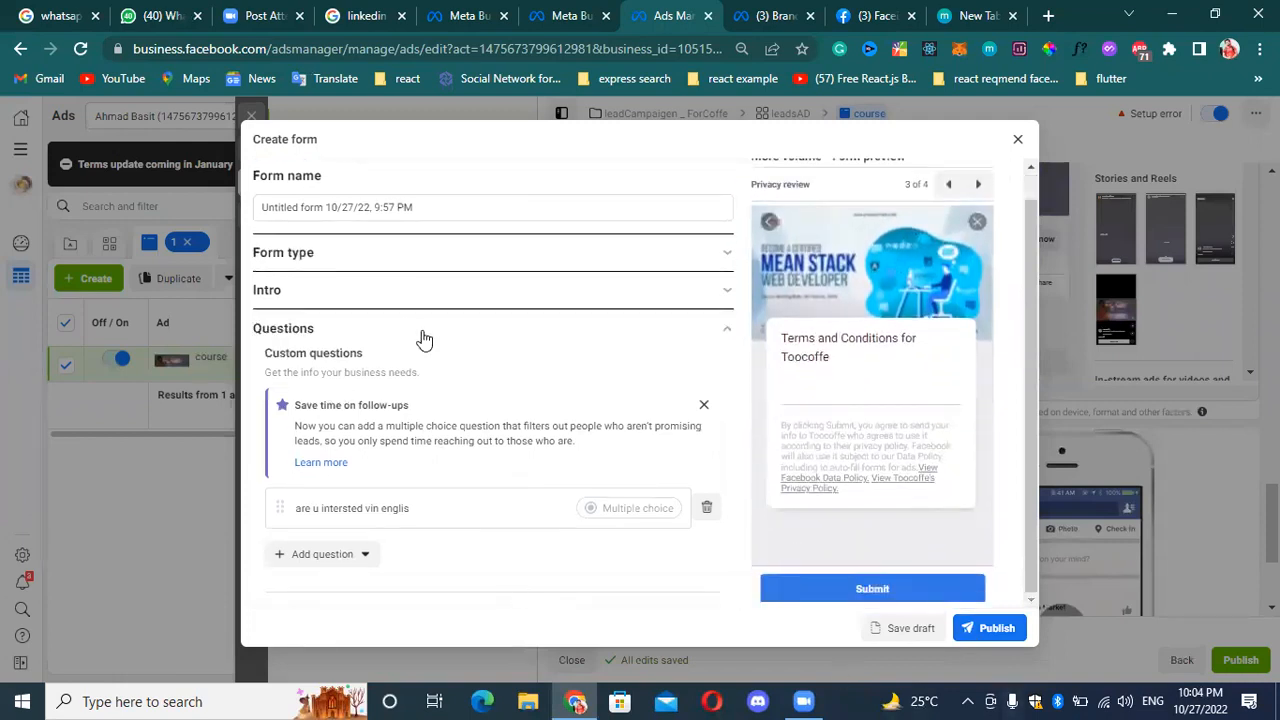
pyautogui.click(703, 409)
pyautogui.scroll(-2, 460, 485)
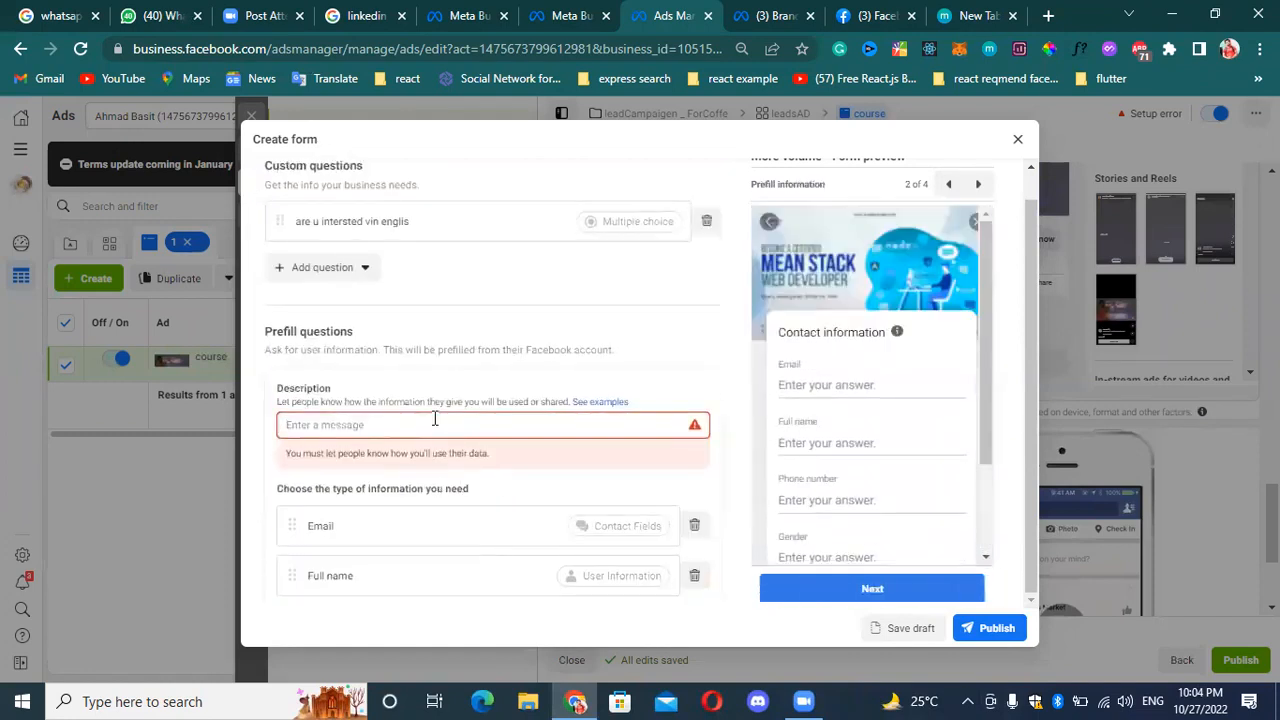
pyautogui.write('www.tepsmarketing.com')
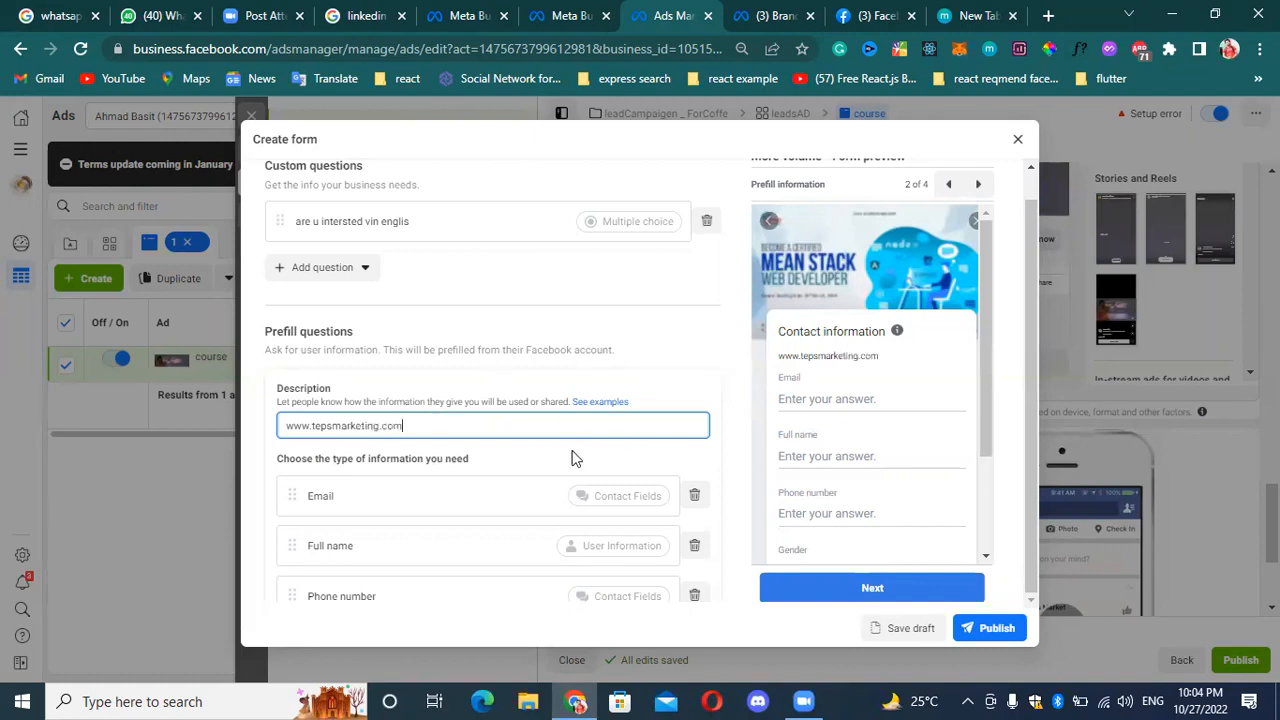
pyautogui.click(564, 458)
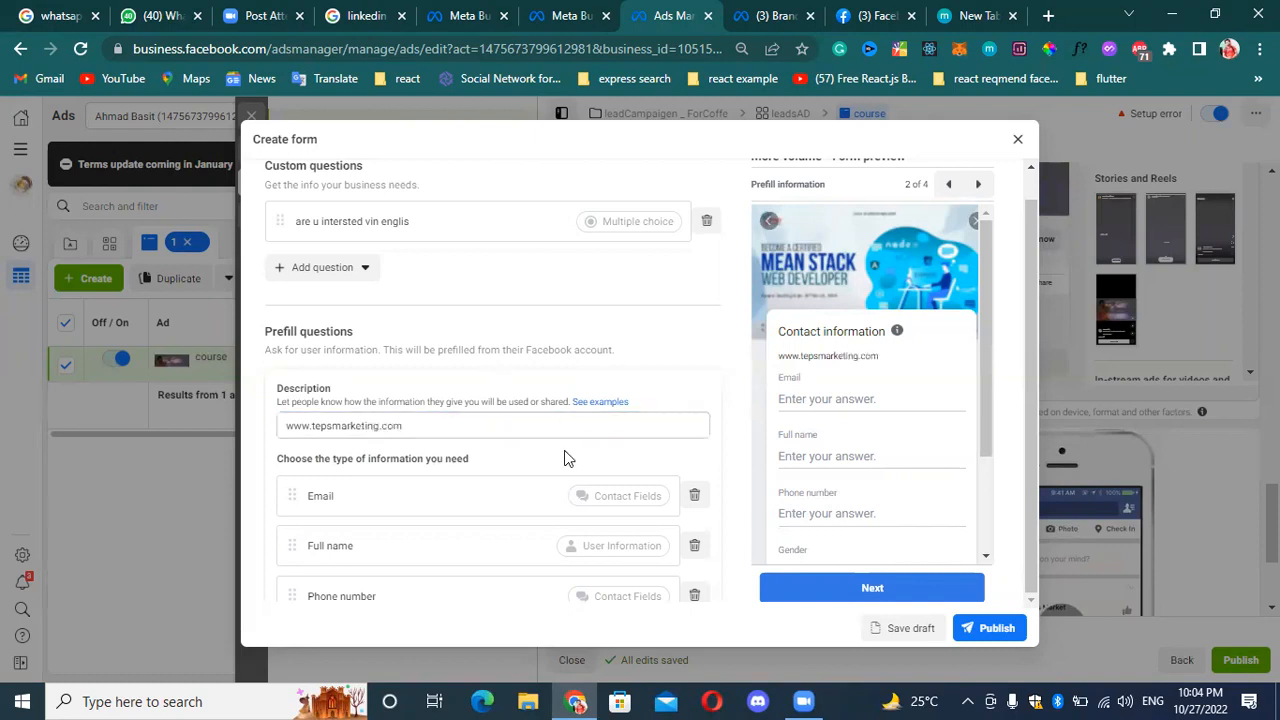
pyautogui.scroll(-6, 464, 432)
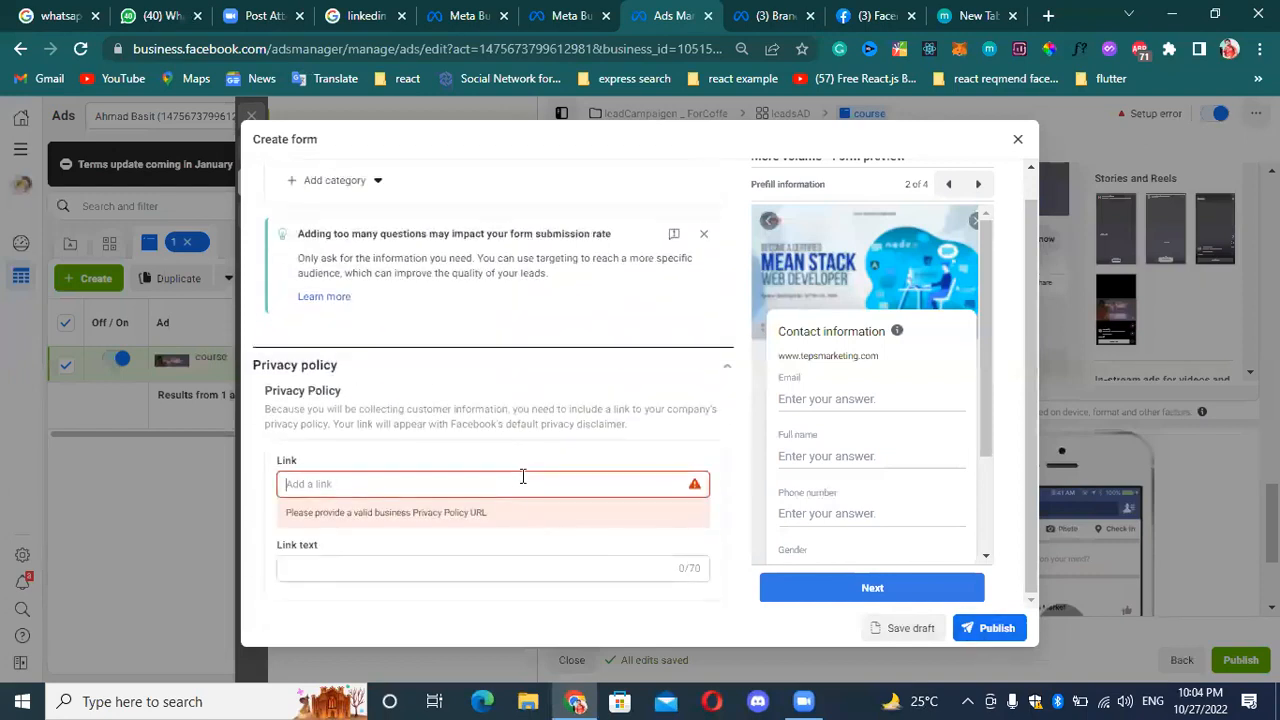
pyautogui.click(522, 477)
pyautogui.write('www.tepsmarket')
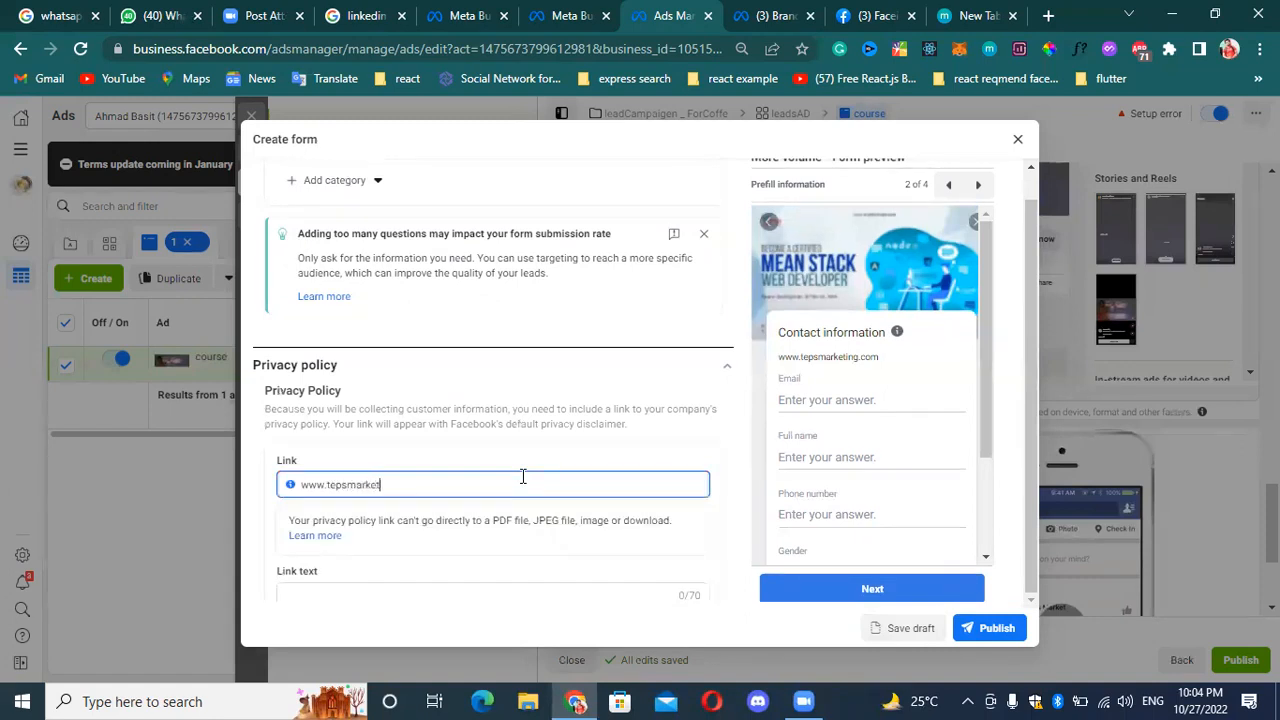
pyautogui.write('ing.co')
pyautogui.scroll(-2, 680, 460)
pyautogui.scroll(-2, 838, 491)
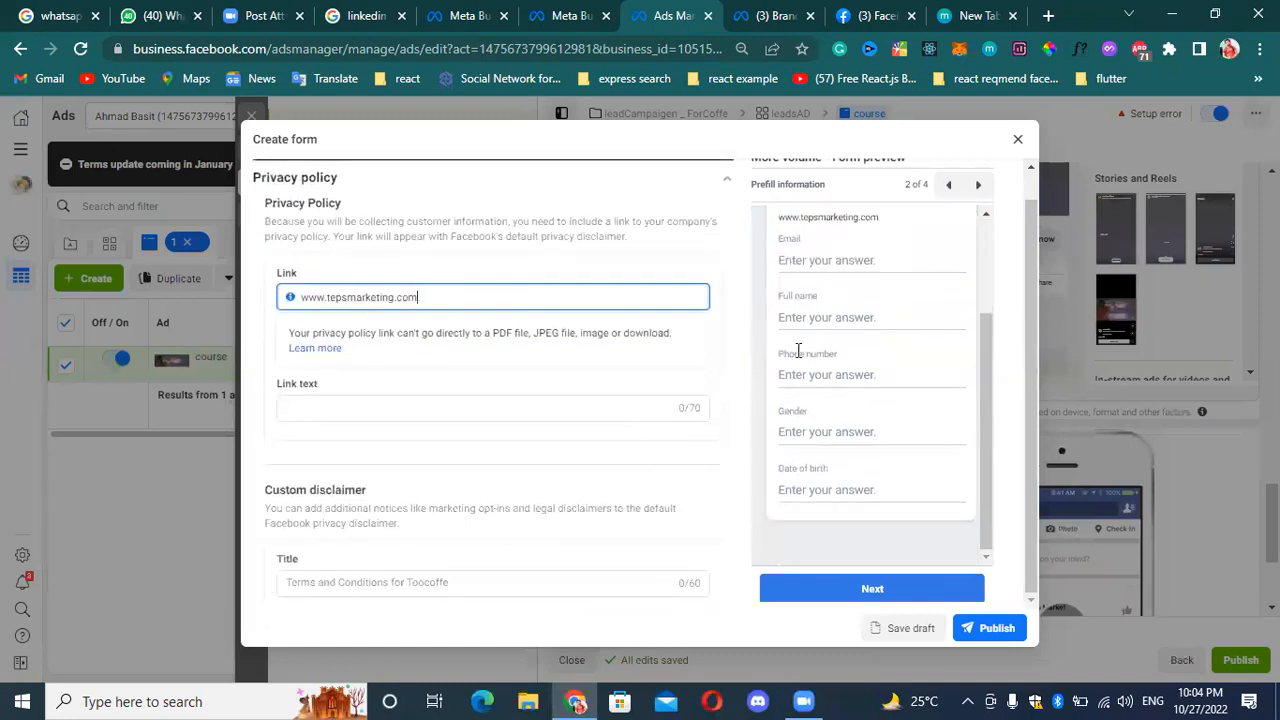
pyautogui.scroll(2, 798, 351)
pyautogui.click(1010, 635)
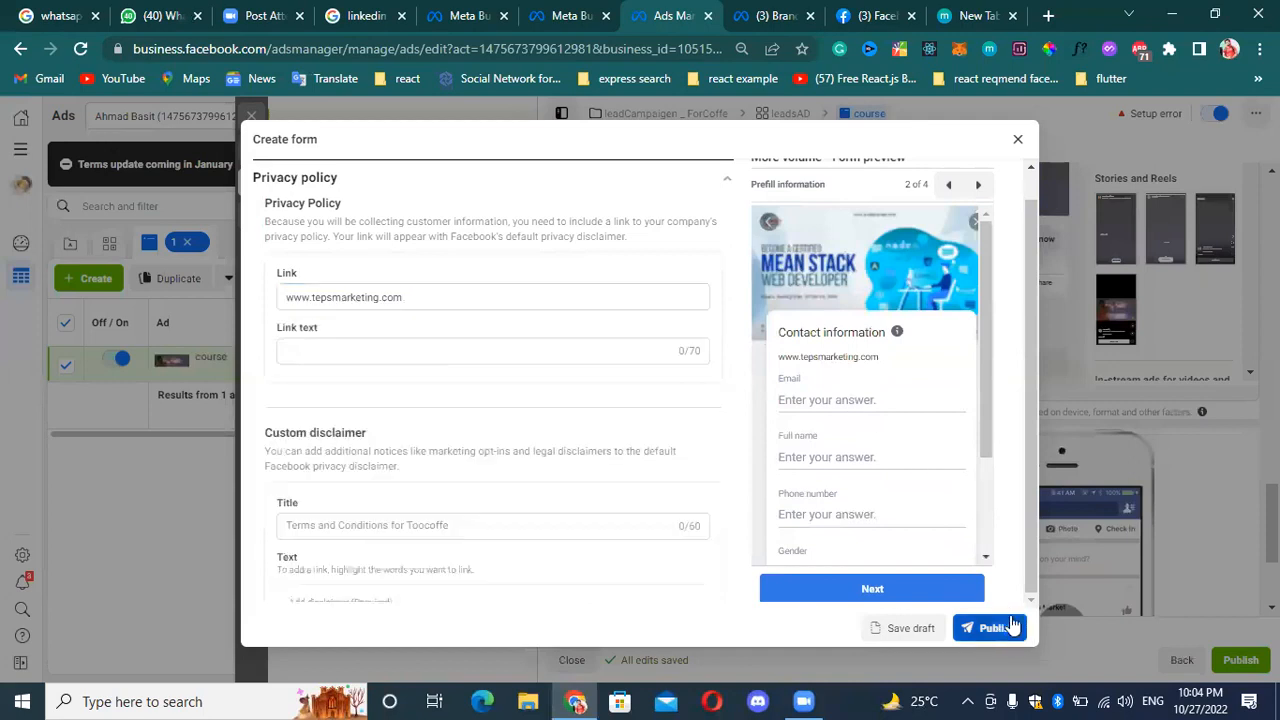
# Set the message for leads description to "hi welcome our book shop" and try to publish the form again.
pyautogui.click(414, 291)
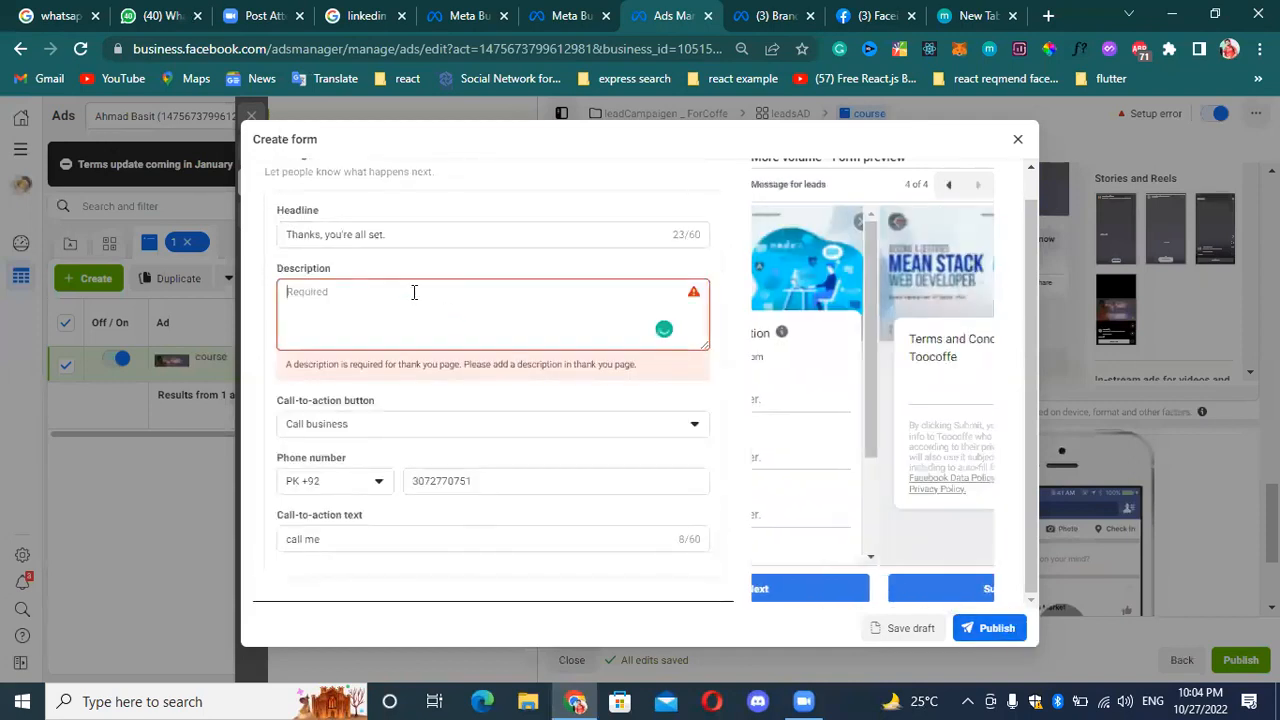
pyautogui.write('hi welcome our book shop')
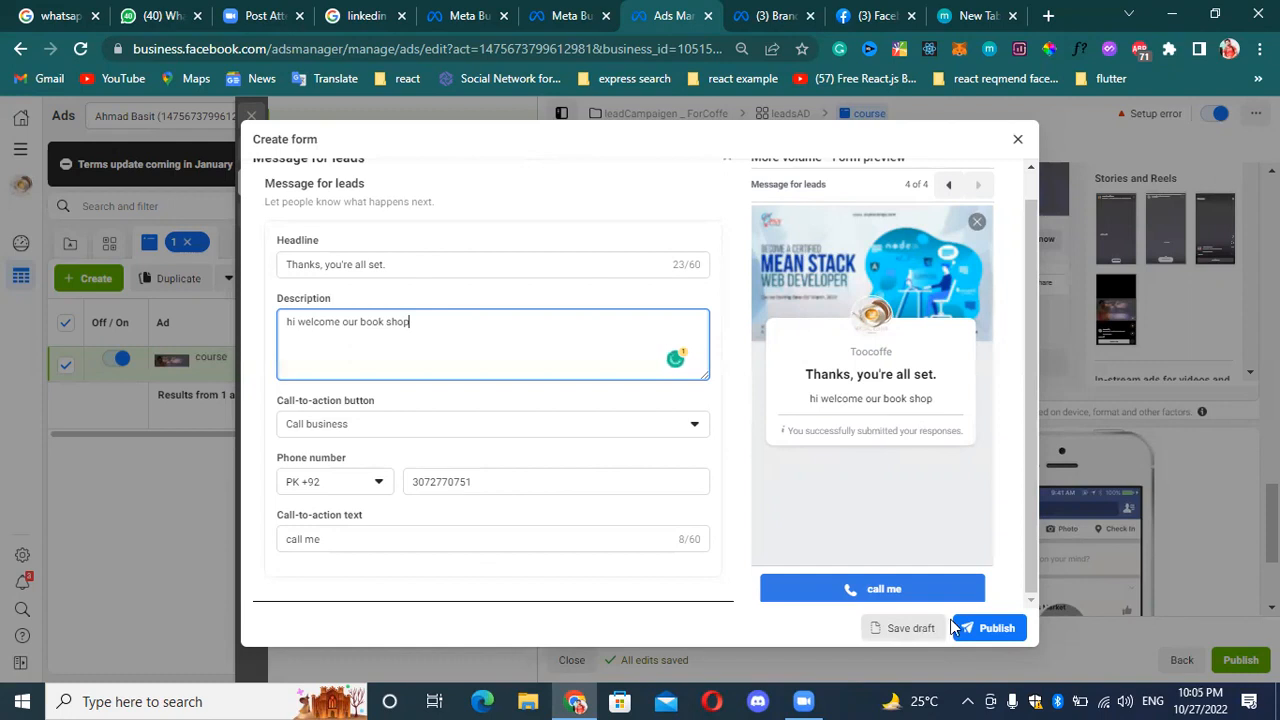
pyautogui.click(996, 630)
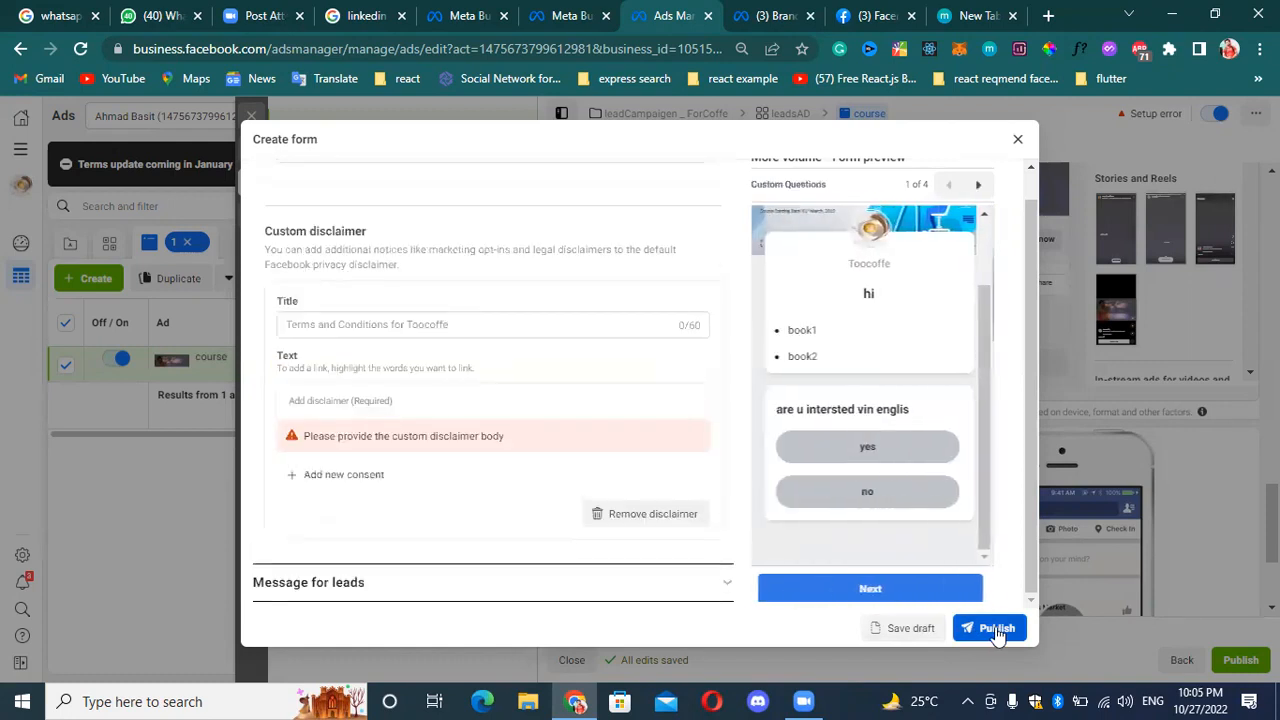
# Add a new consent to the custom disclaimer and mark it as optional, leaving its text empty.
pyautogui.click(310, 477)
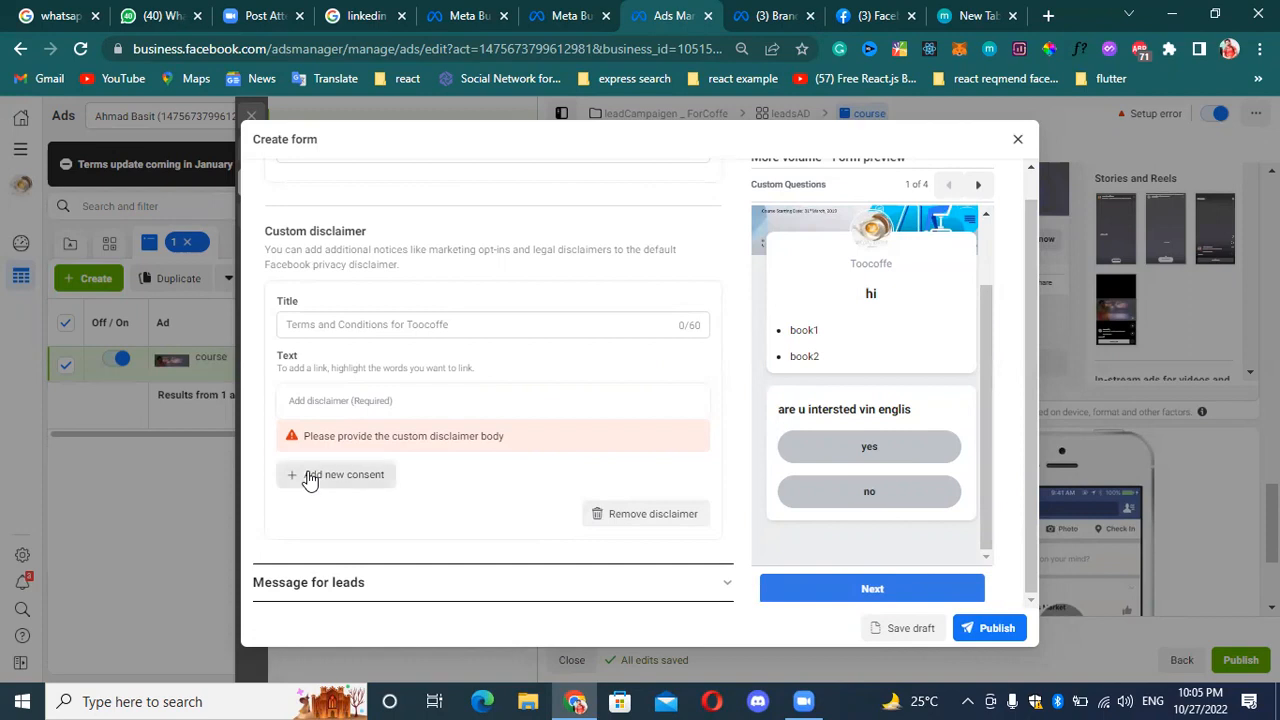
pyautogui.click(481, 493)
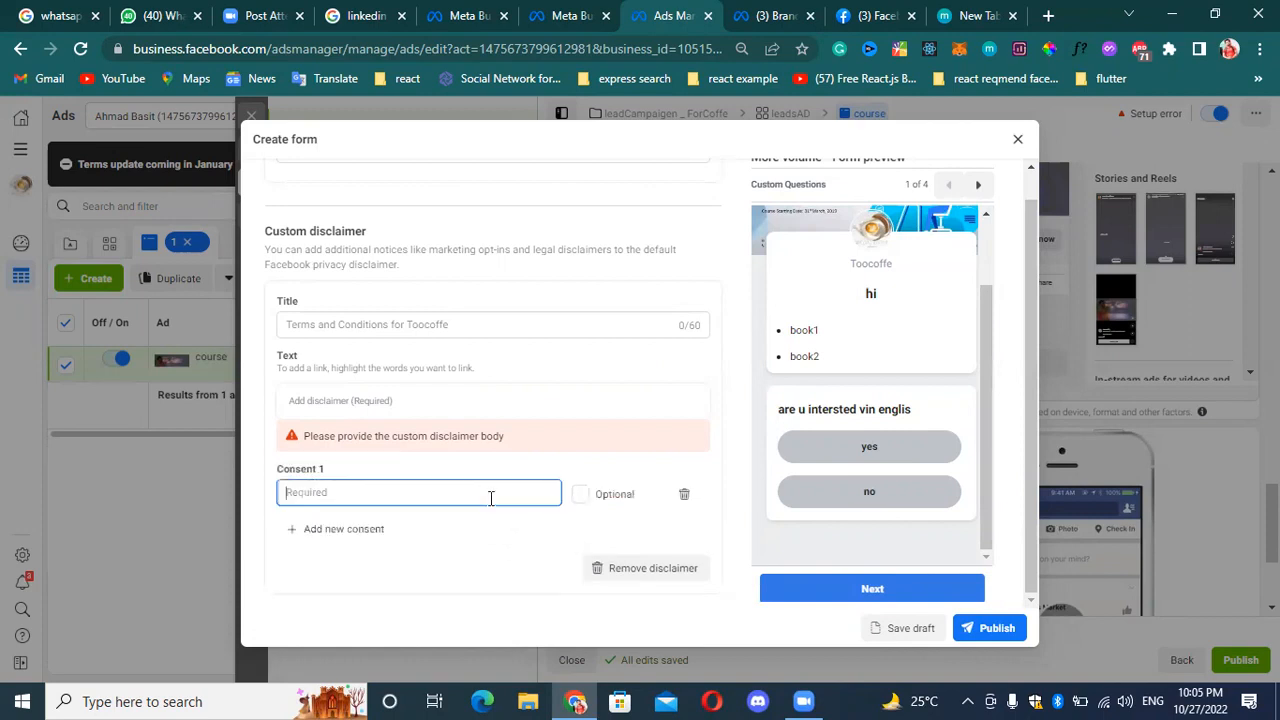
pyautogui.click(580, 494)
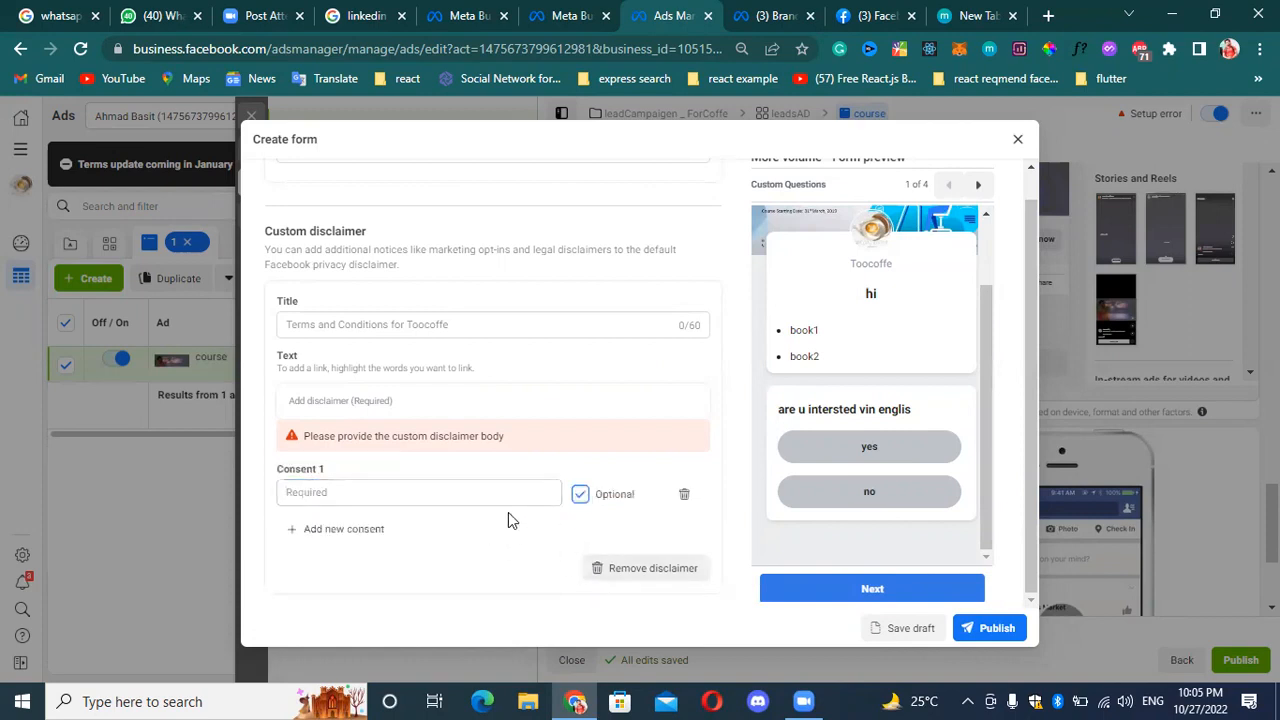
pyautogui.click(483, 497)
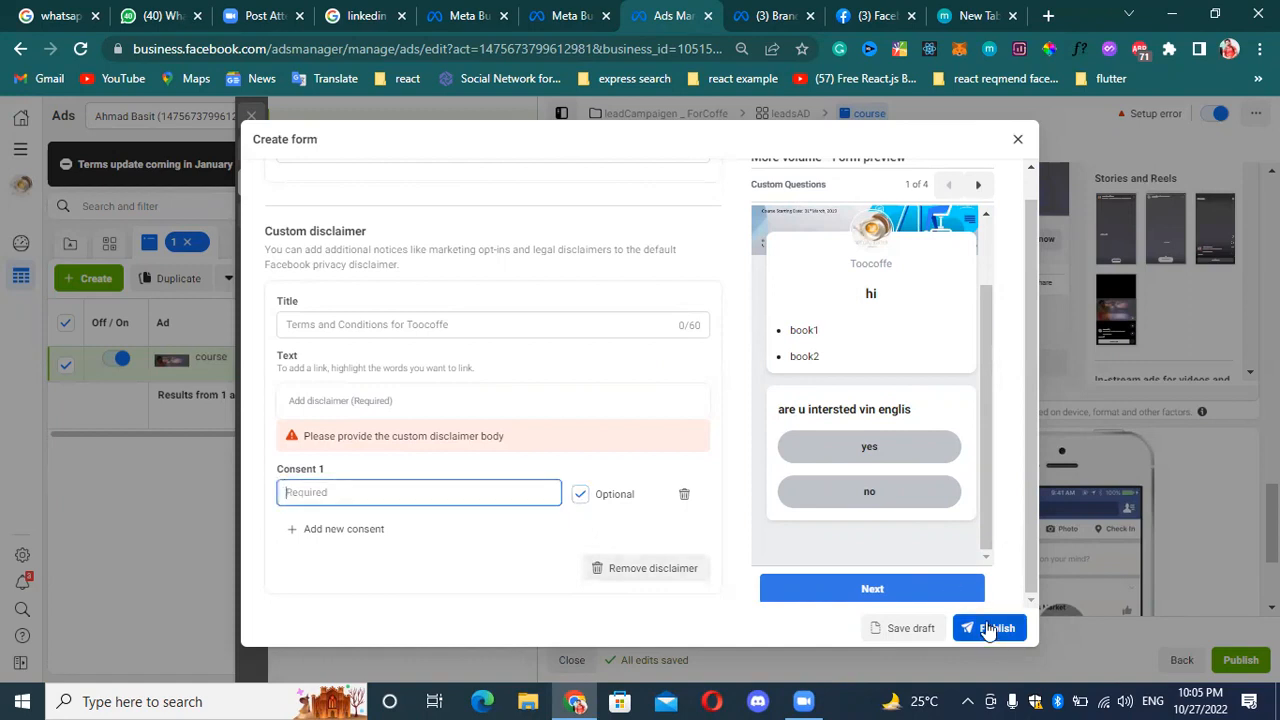
# Enter "hi this is our" as the custom disclaimer text and try to publish the form.
pyautogui.click(390, 400)
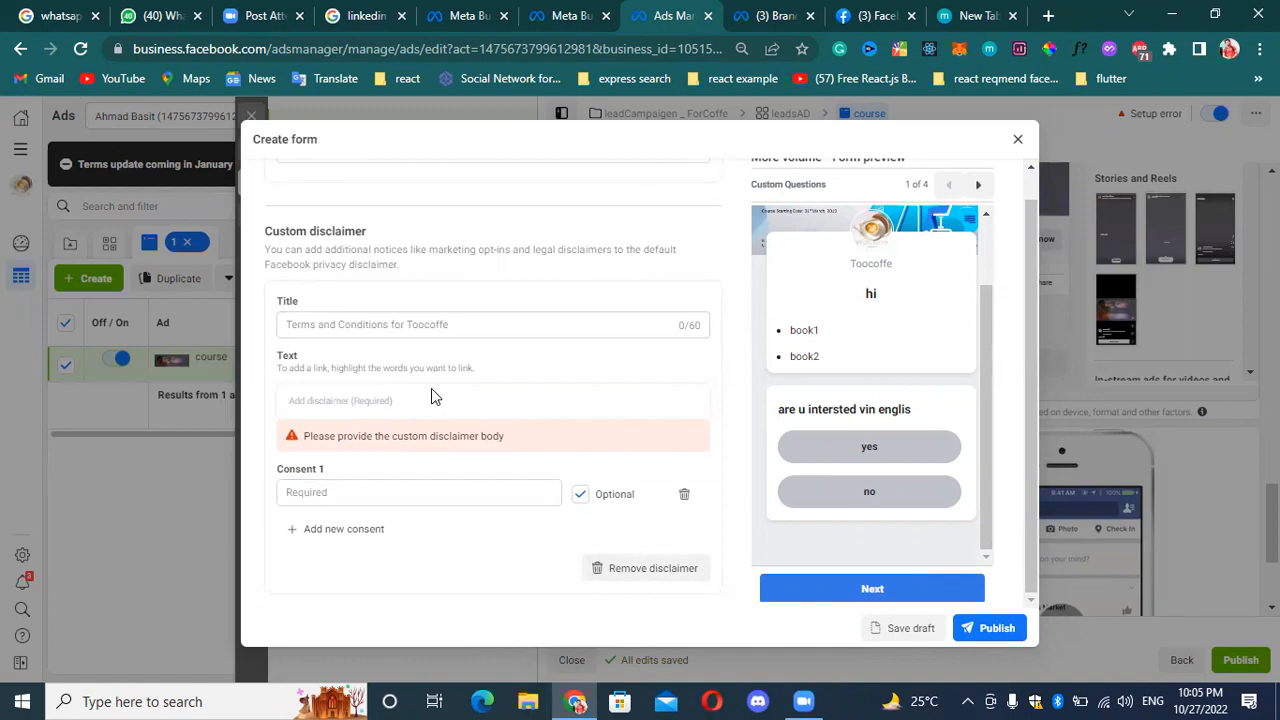
pyautogui.write('hi')
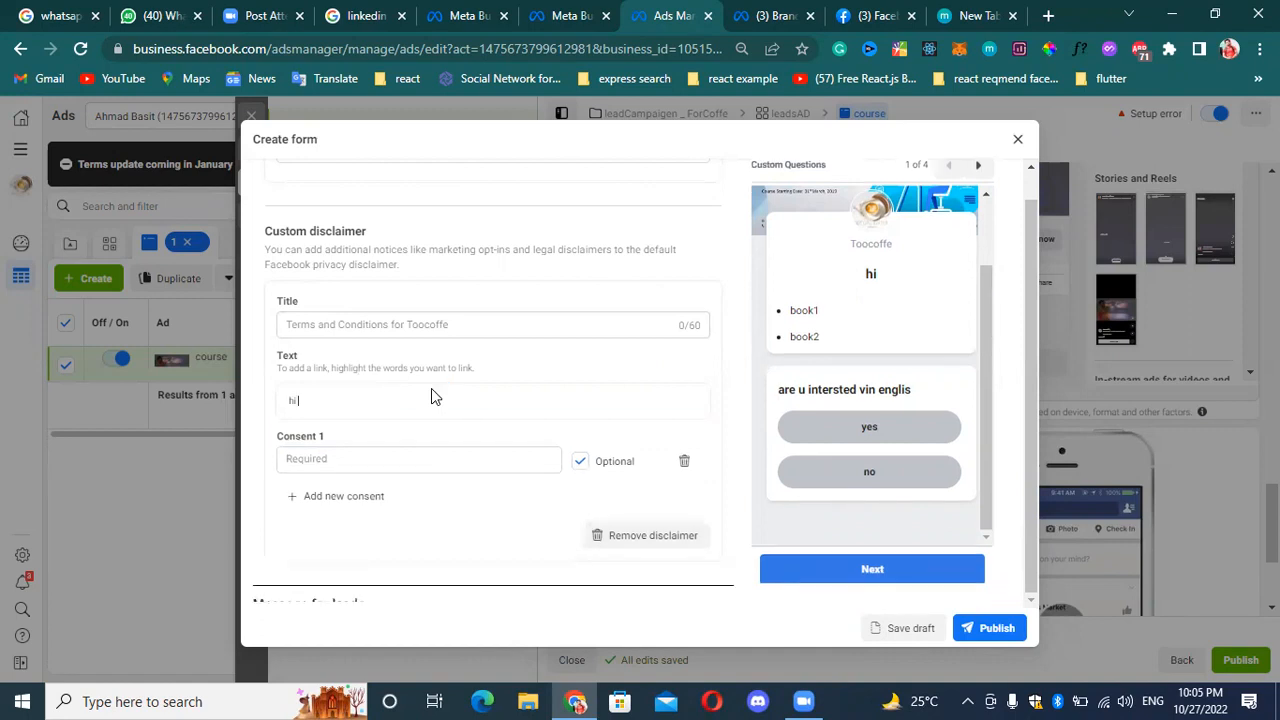
pyautogui.write(' this is our')
pyautogui.scroll(-1, 414, 489)
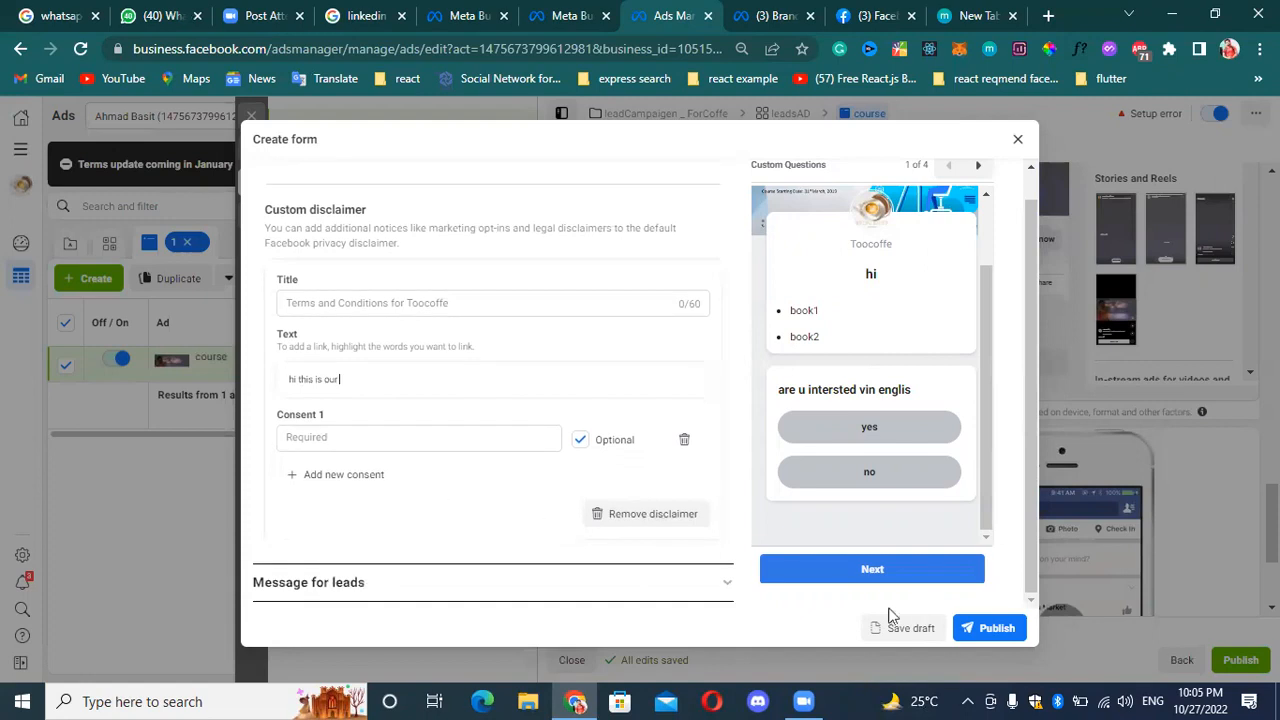
pyautogui.click(1003, 642)
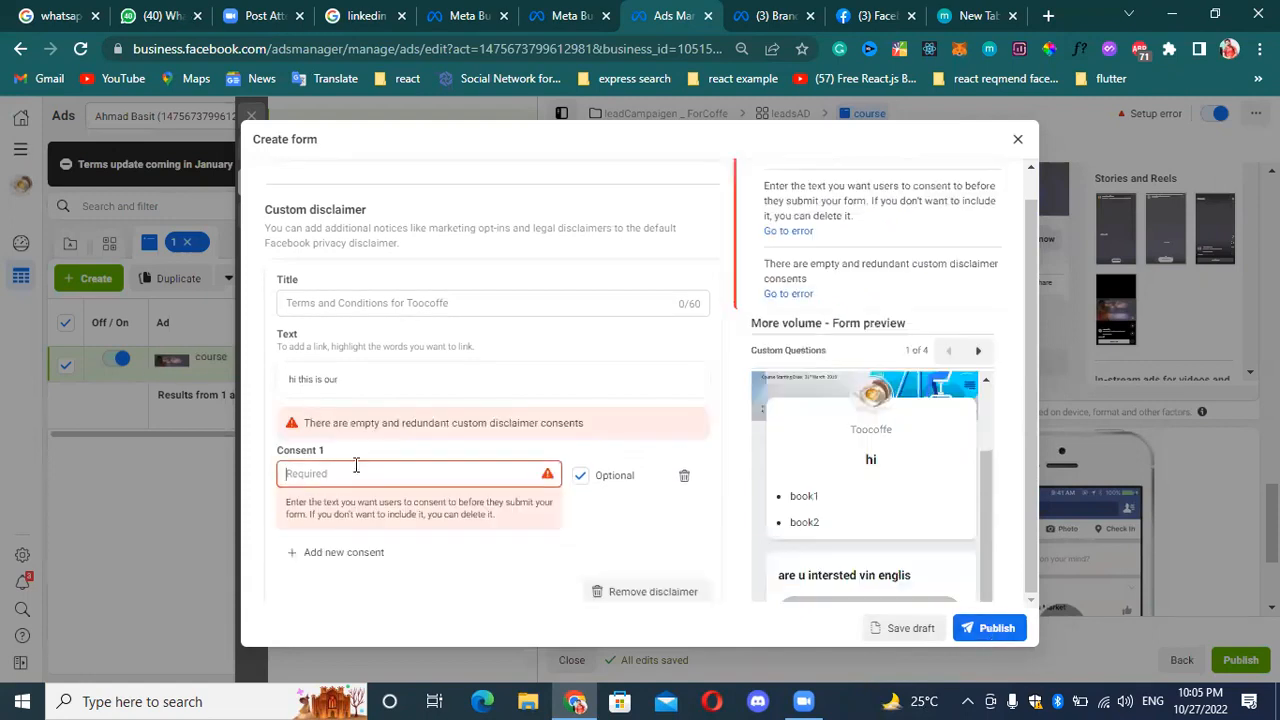
# Delete the empty consent and remove the whole custom disclaimer from the privacy policy section.
pyautogui.click(578, 477)
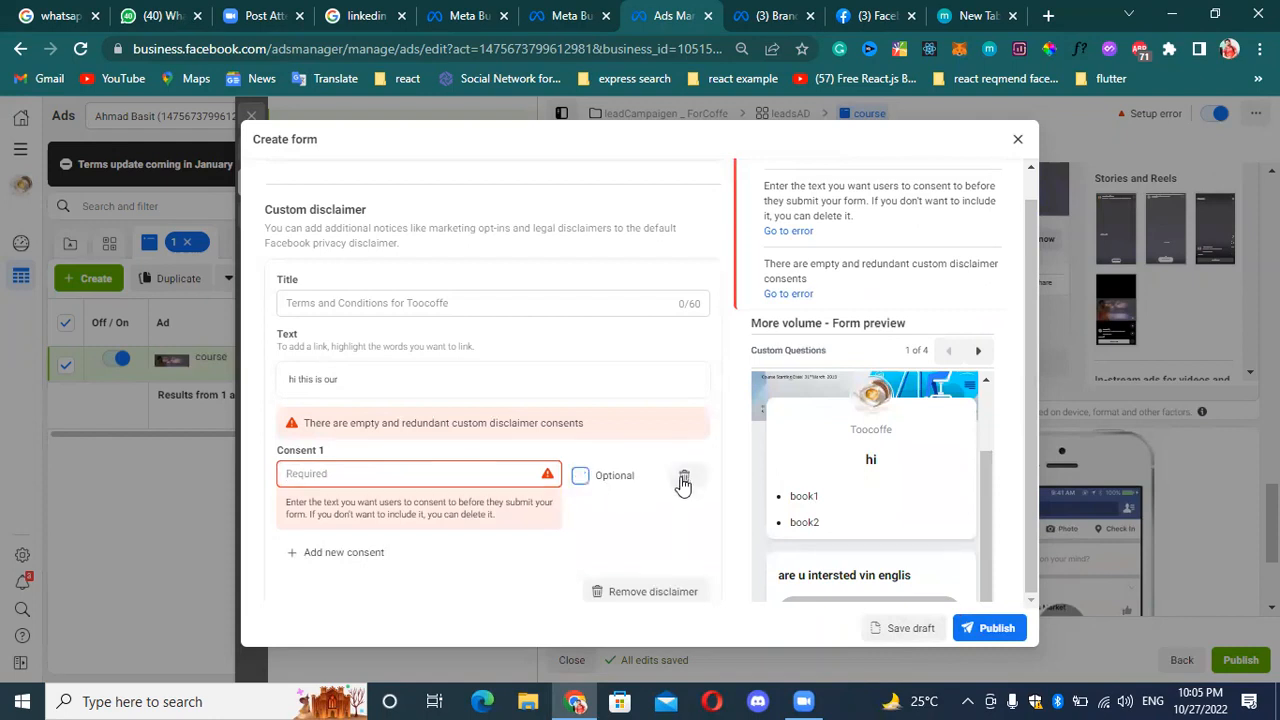
pyautogui.click(684, 480)
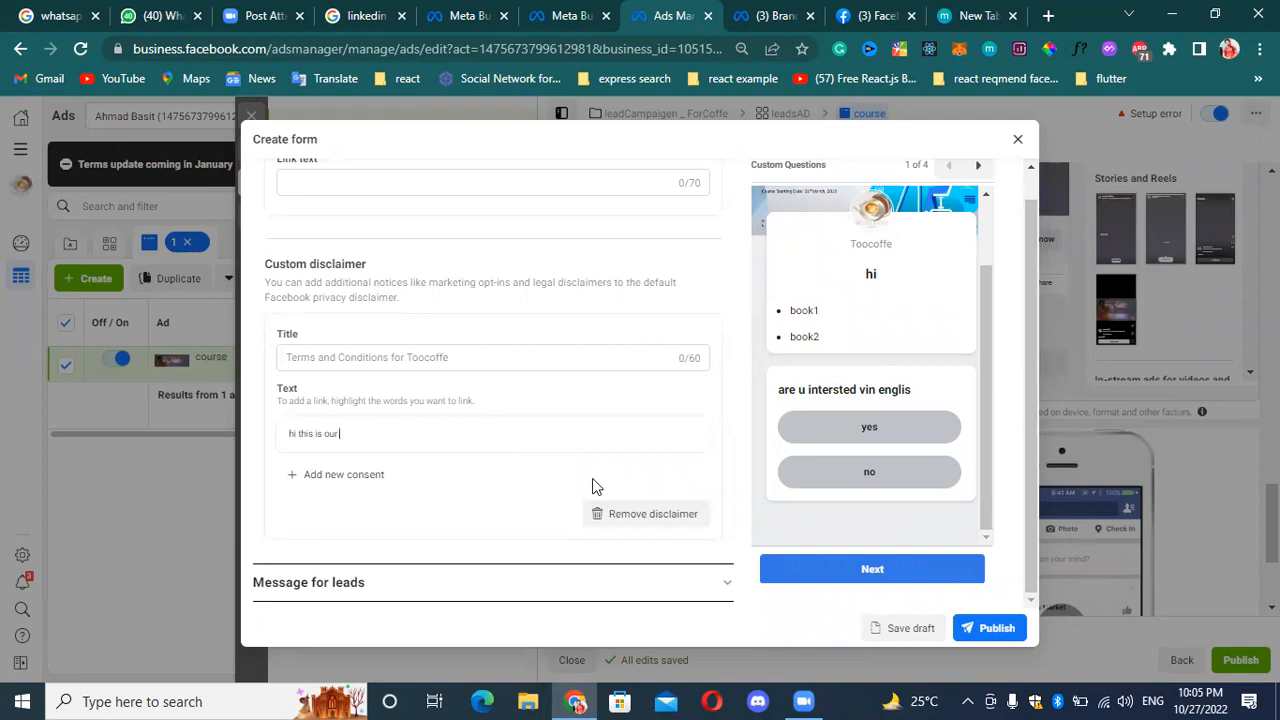
pyautogui.click(650, 516)
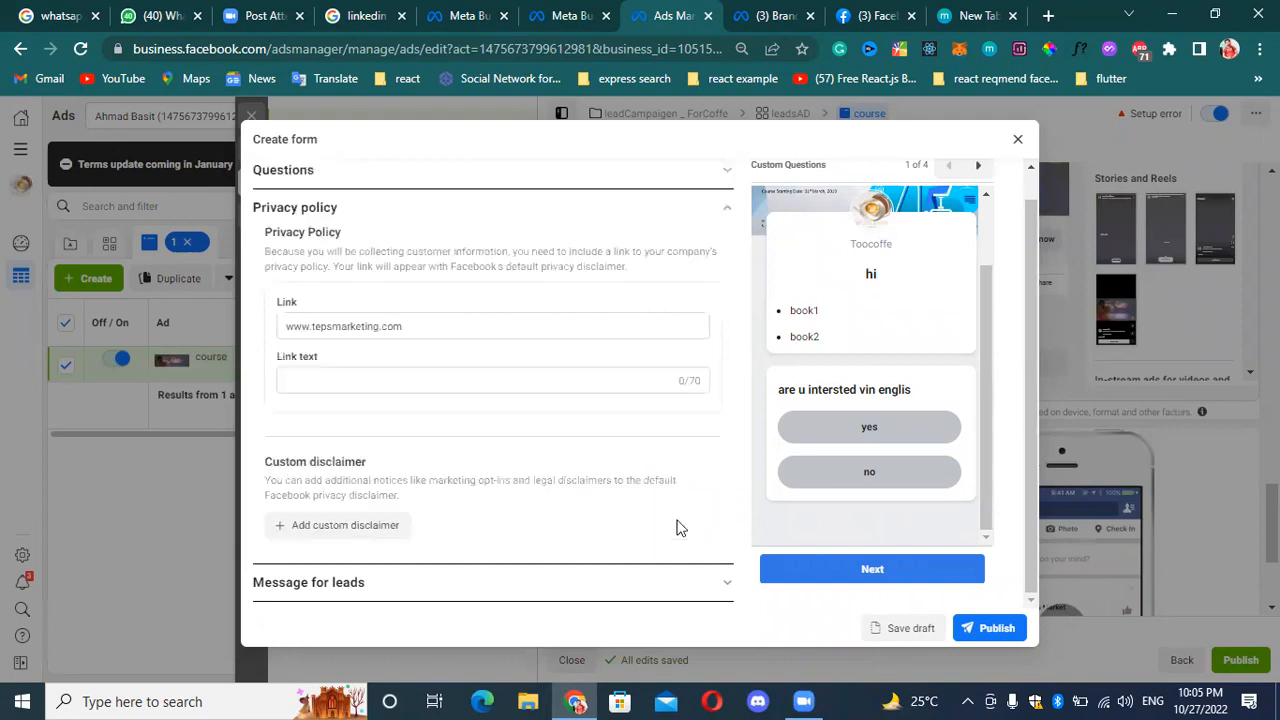
# Set the privacy policy link text to "teps".
pyautogui.click(420, 377)
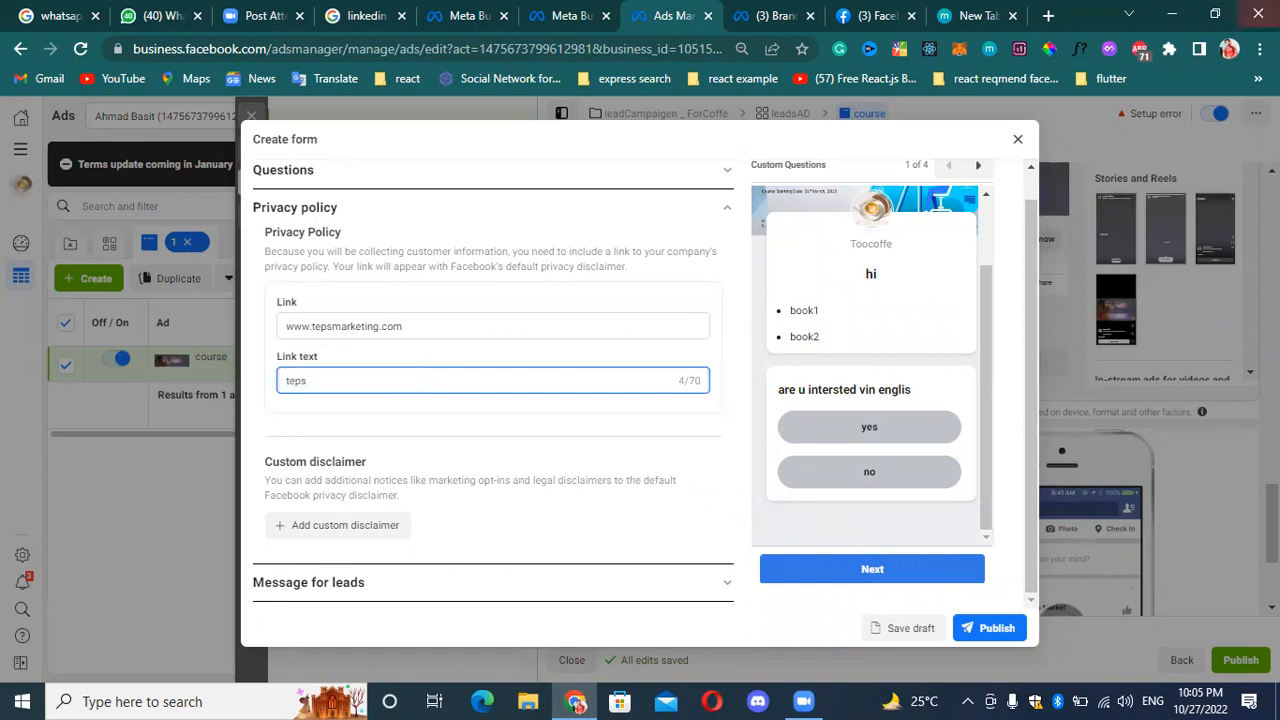
pyautogui.scroll(2, 803, 343)
pyautogui.scroll(1, 856, 545)
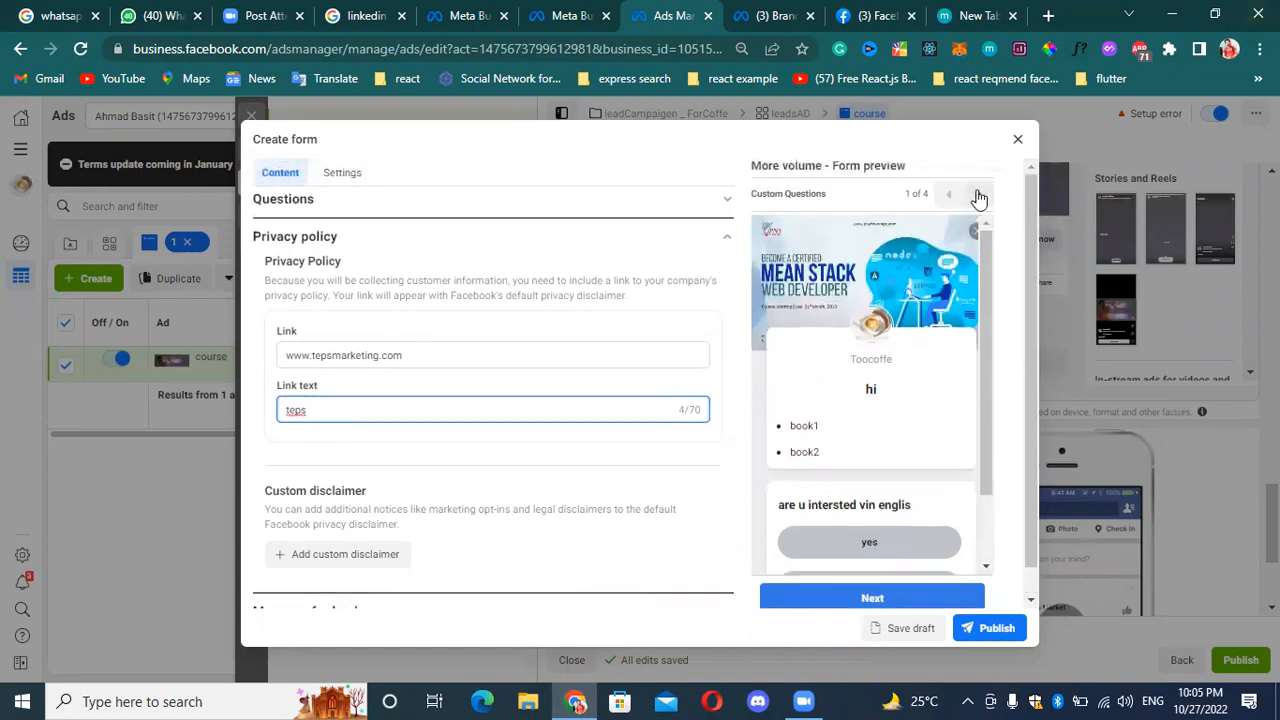
# Check the form preview from prefill information through to the message for leads, and publish the form.
pyautogui.click(978, 193)
pyautogui.scroll(-2, 892, 388)
pyautogui.scroll(2, 829, 363)
pyautogui.scroll(-2, 817, 345)
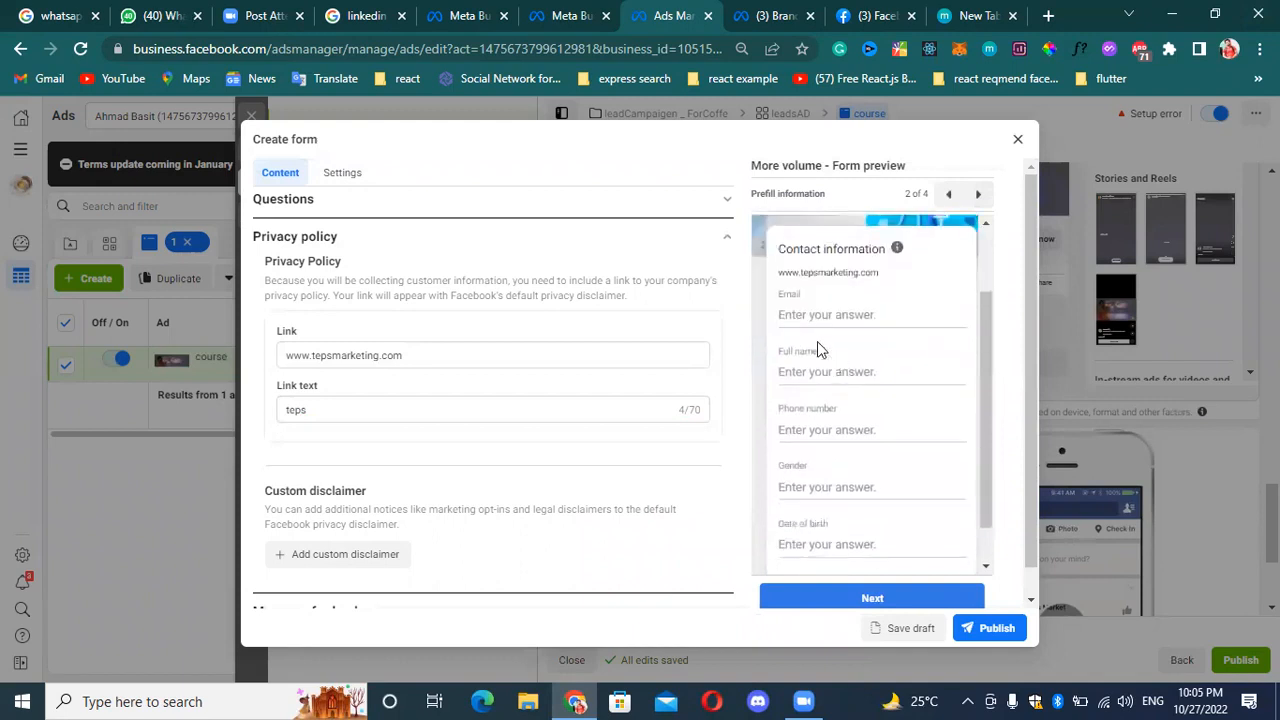
pyautogui.click(977, 193)
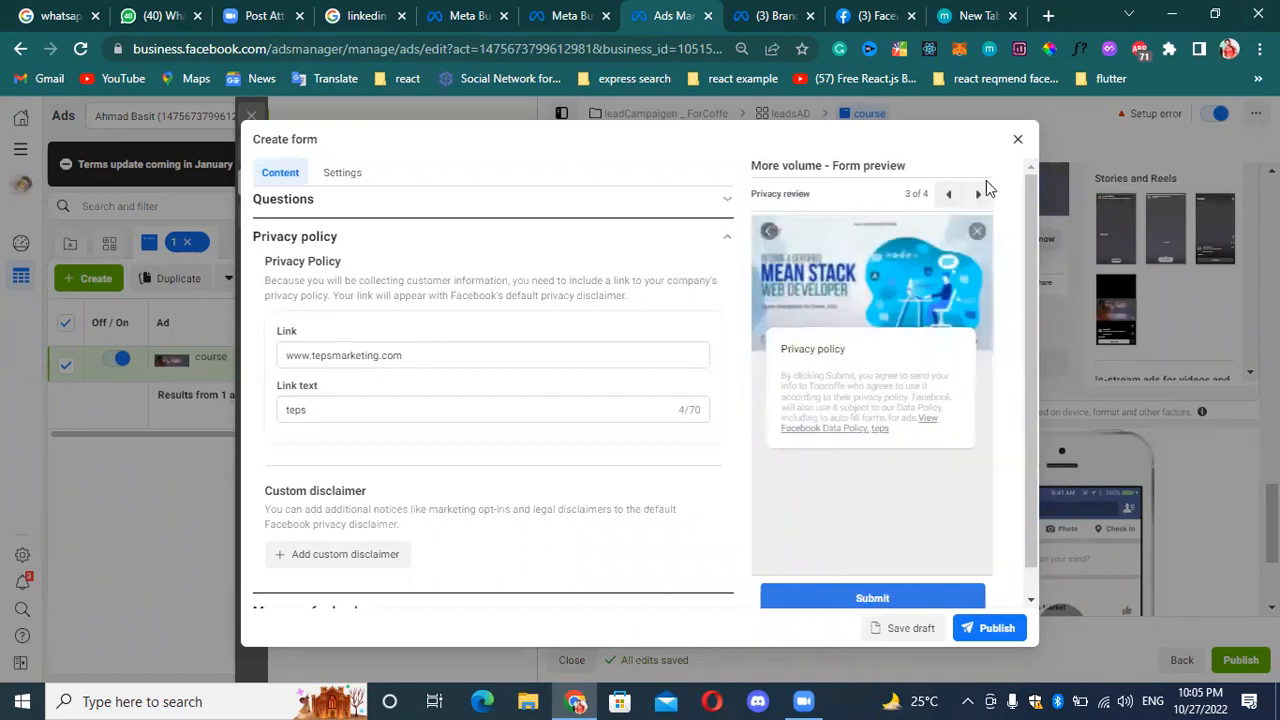
pyautogui.click(978, 194)
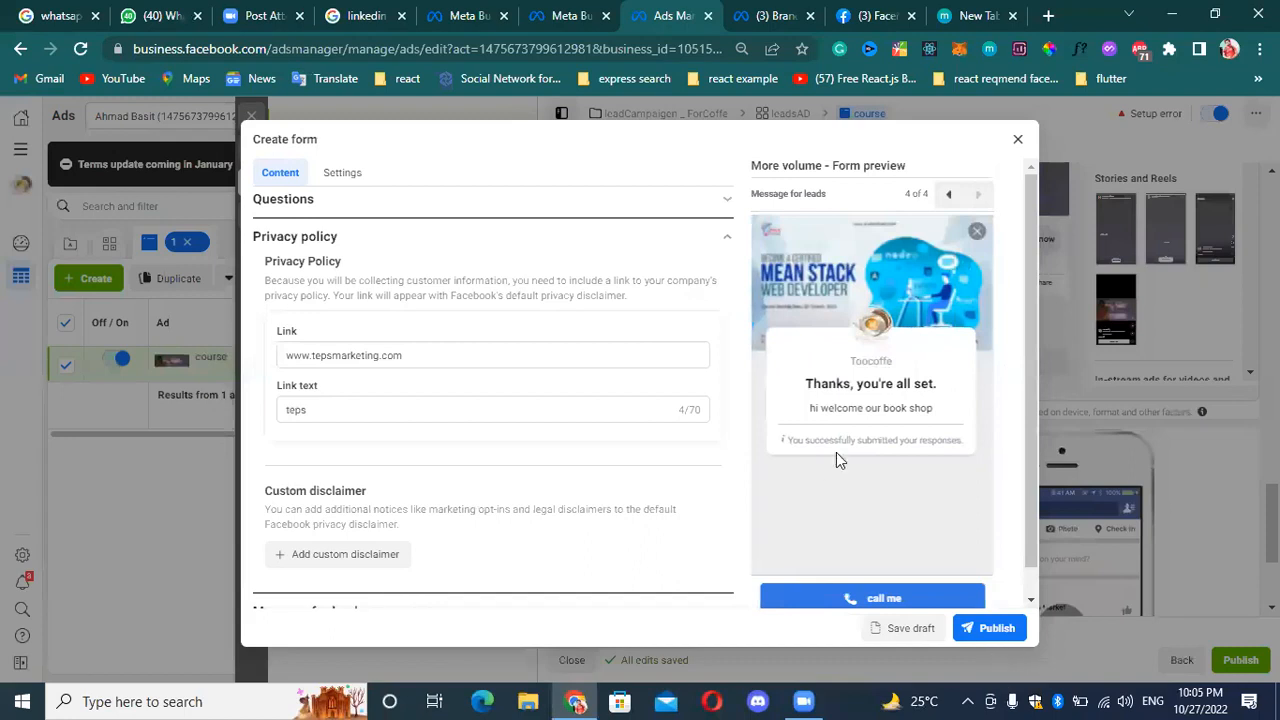
pyautogui.click(989, 629)
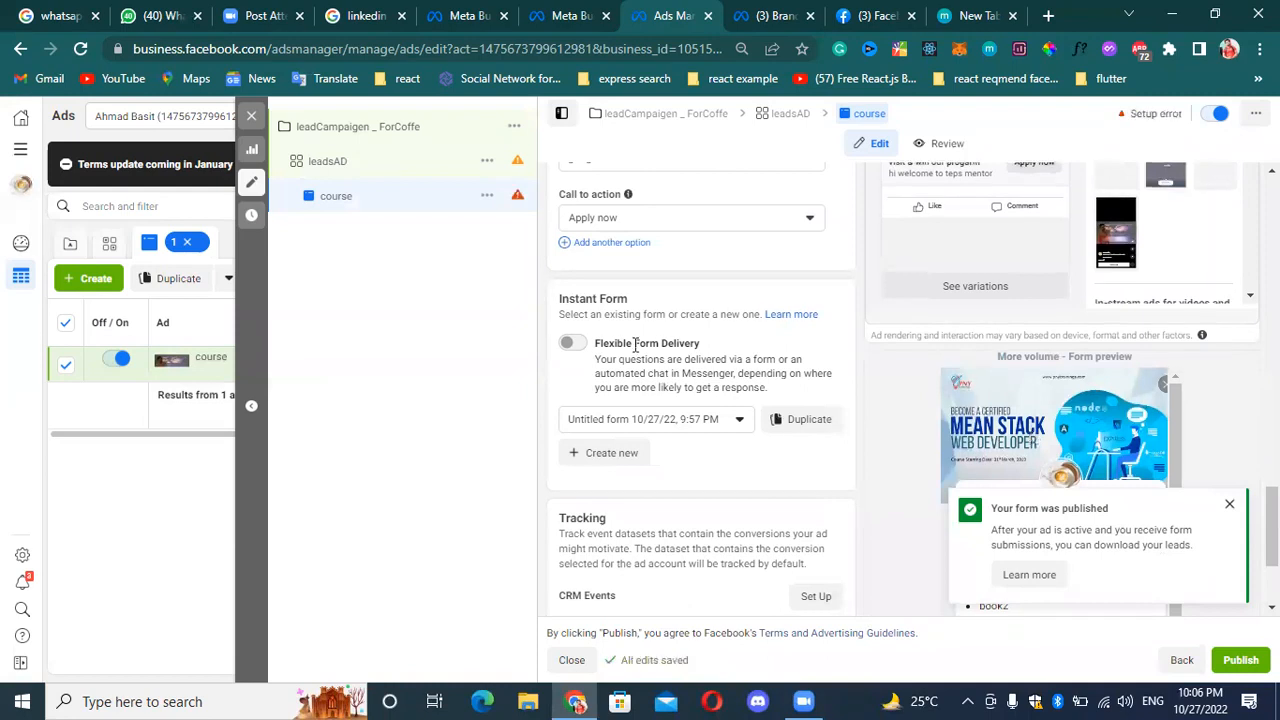
# Dismiss the form notification and review the ad's instant form selection, tracking options, creative text and placement previews.
pyautogui.scroll(-1, 814, 529)
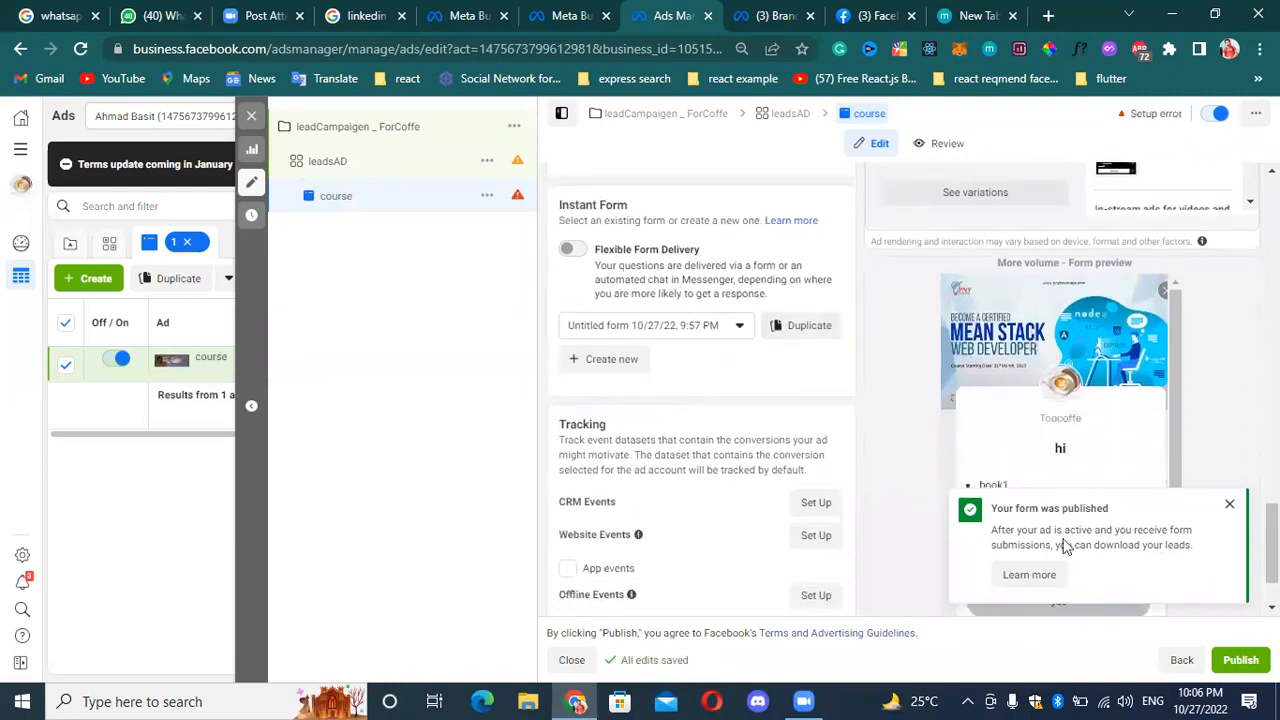
pyautogui.click(1231, 505)
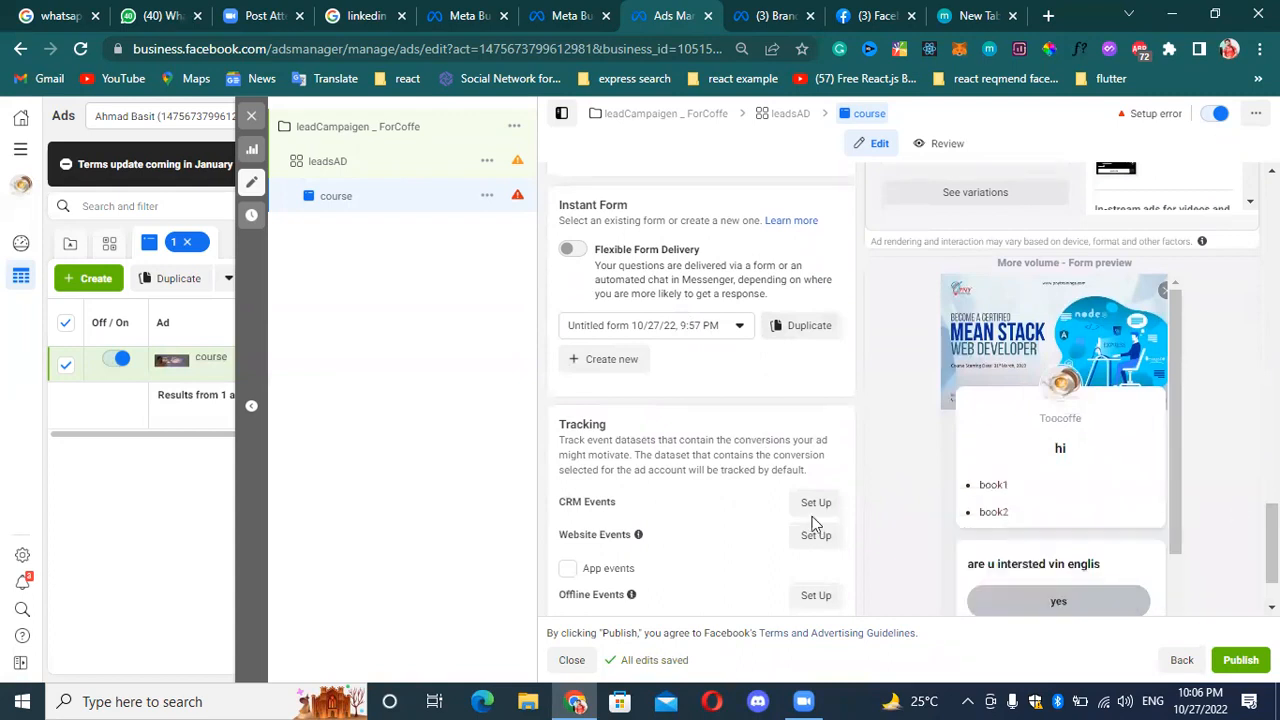
pyautogui.scroll(1, 684, 293)
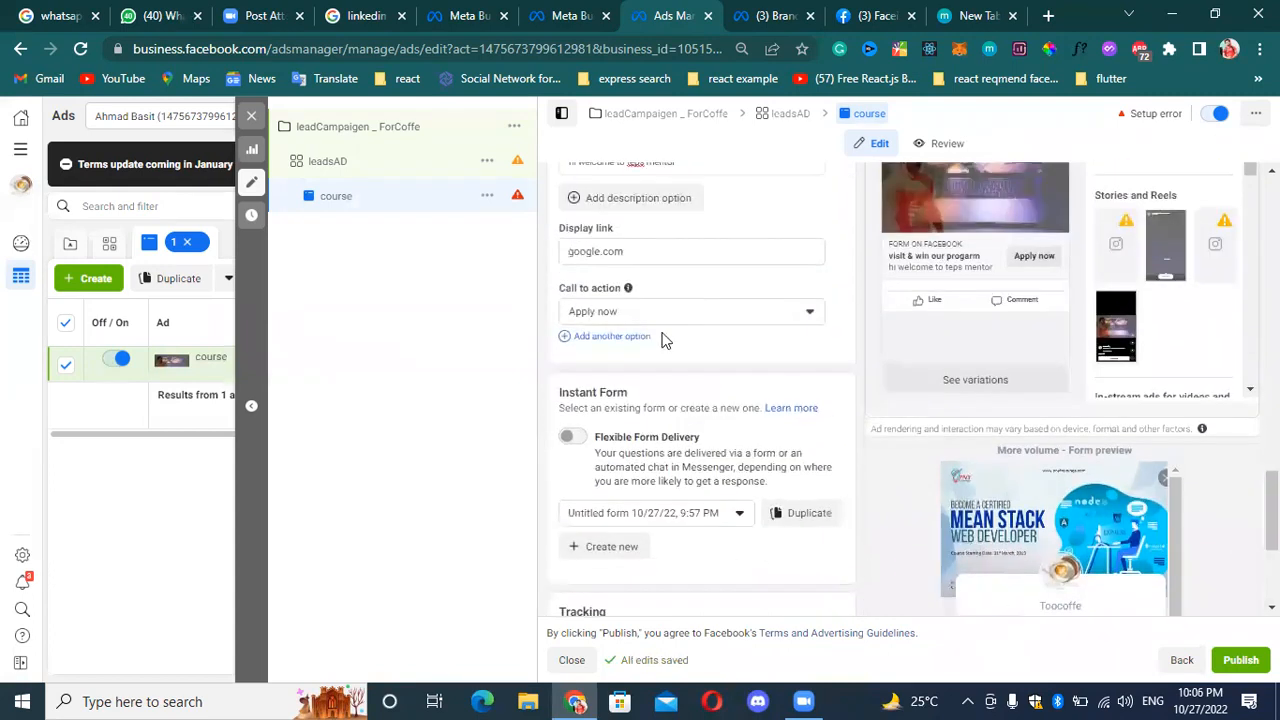
pyautogui.scroll(-3, 631, 320)
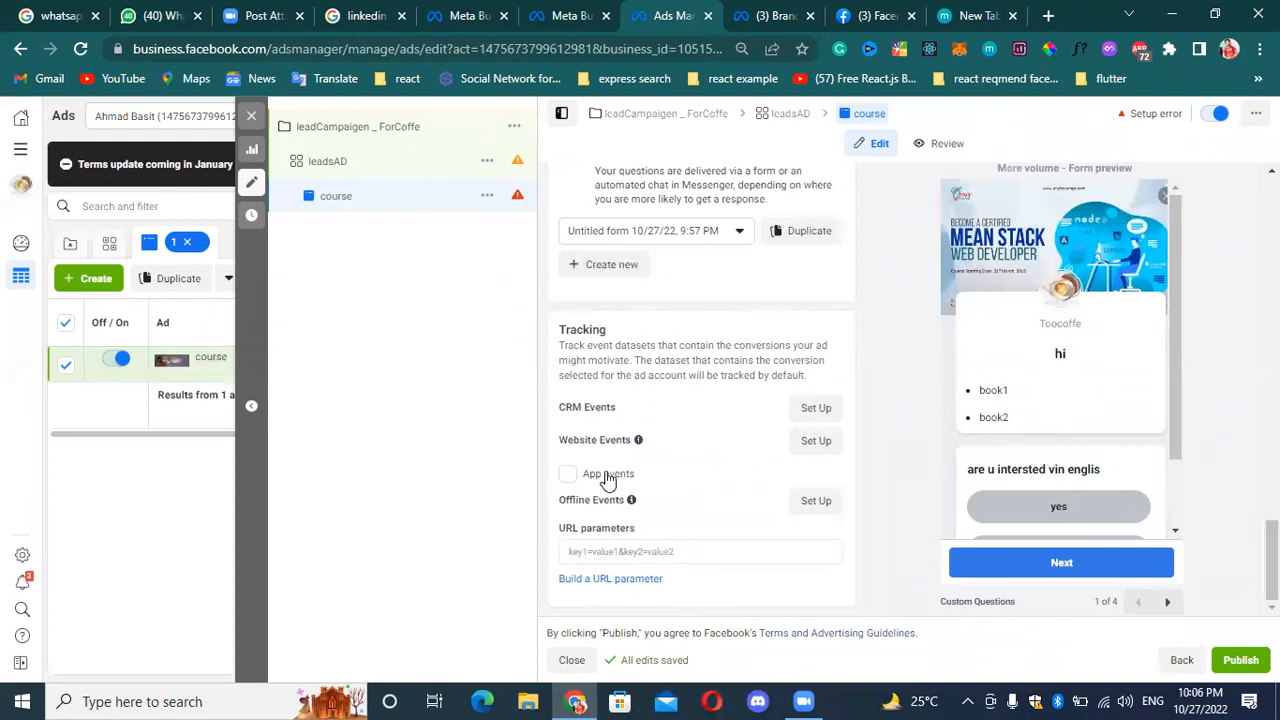
pyautogui.click(651, 556)
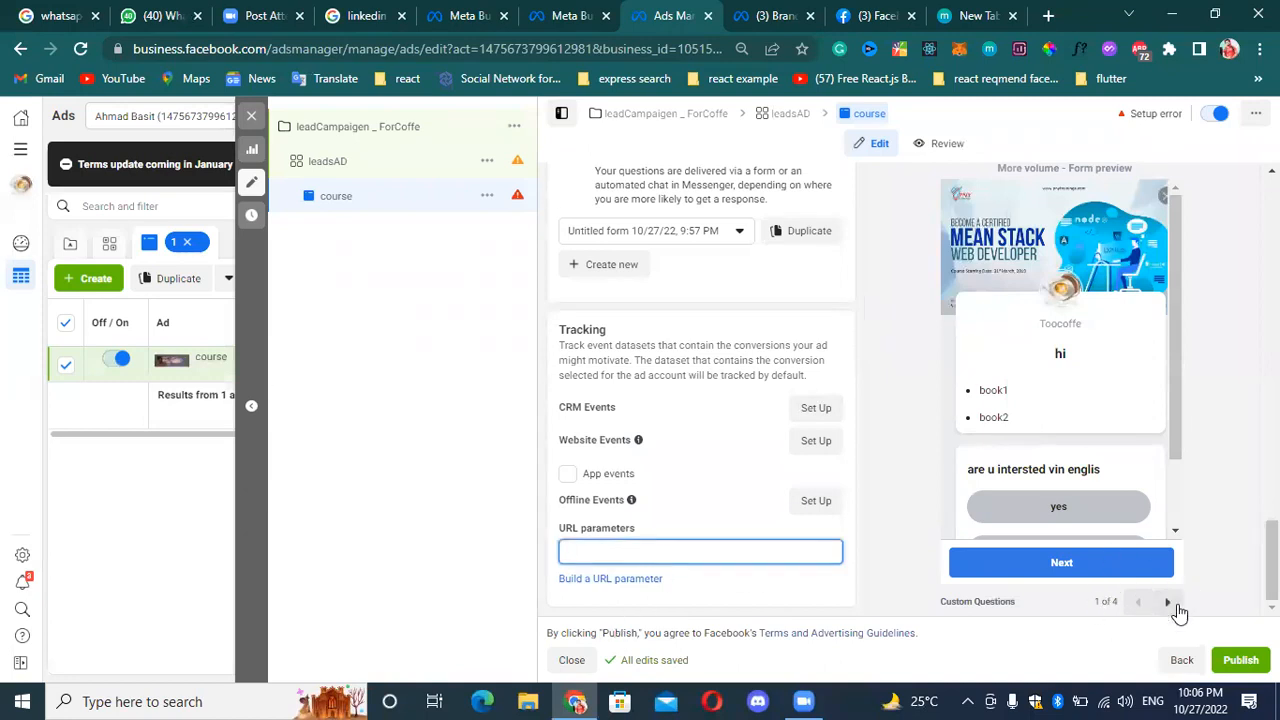
pyautogui.scroll(4, 1122, 525)
pyautogui.scroll(-4, 1120, 518)
pyautogui.click(1114, 586)
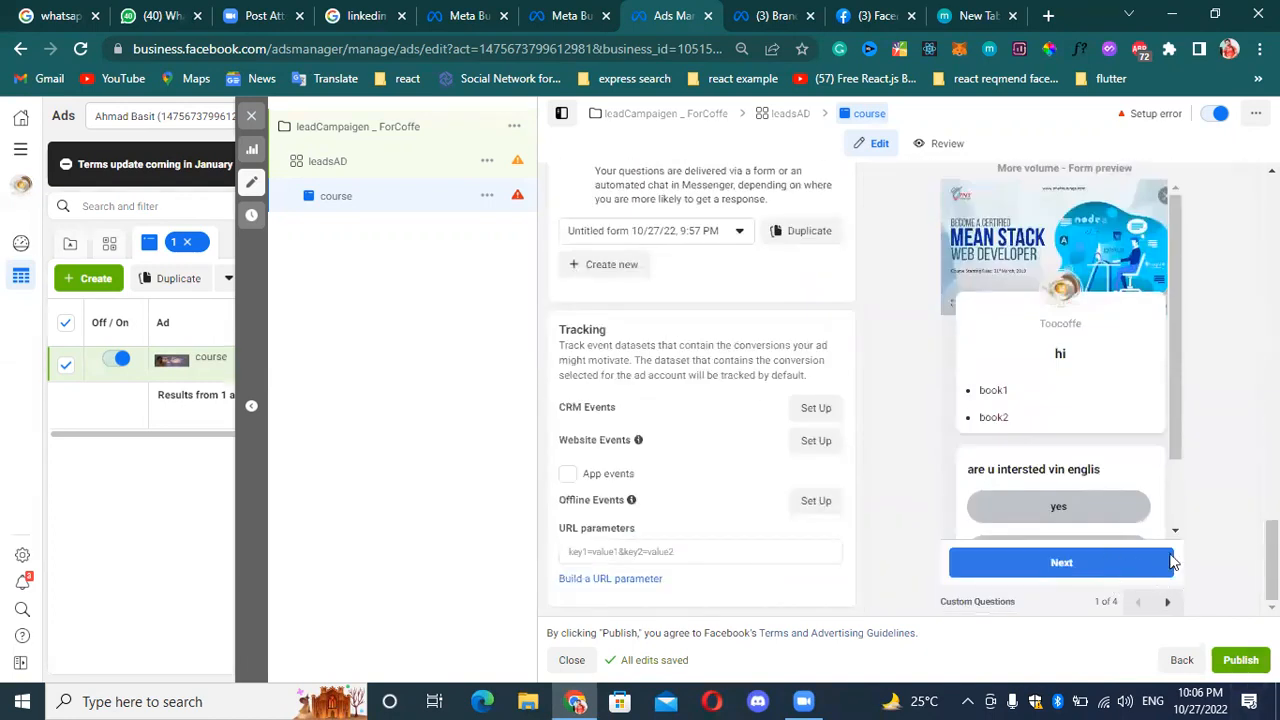
pyautogui.scroll(6, 1173, 562)
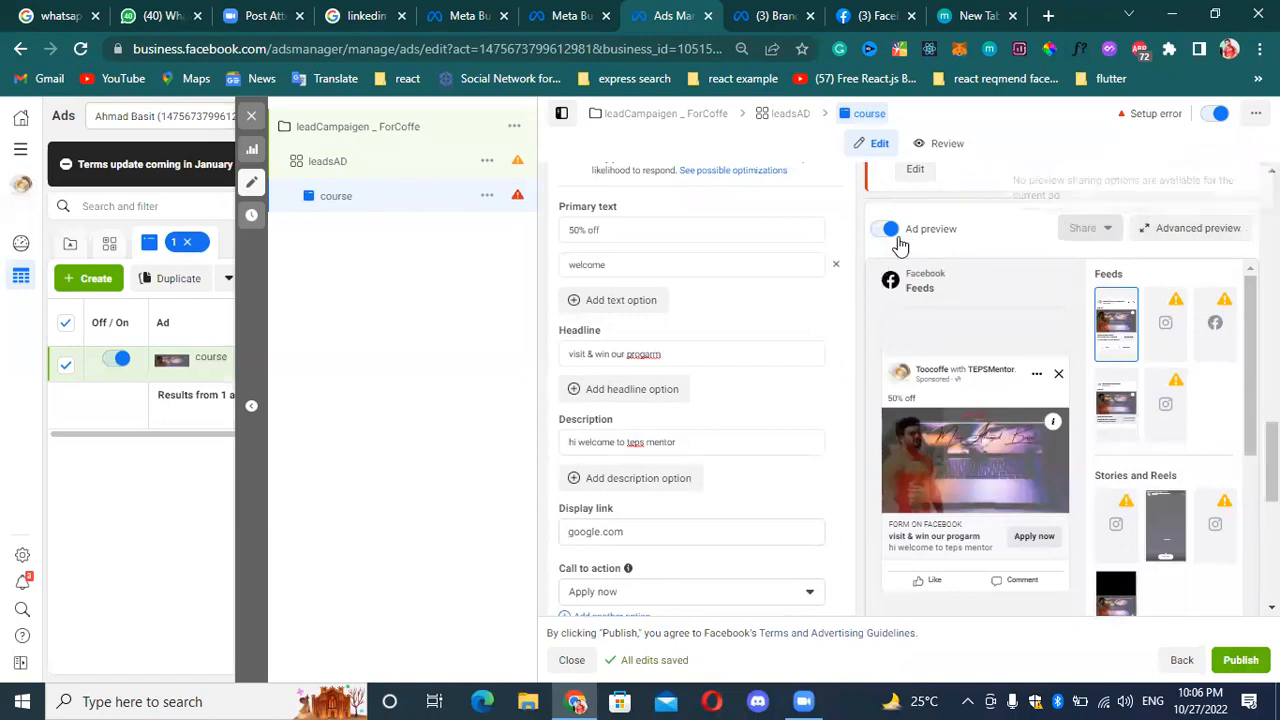
pyautogui.scroll(-5, 1098, 330)
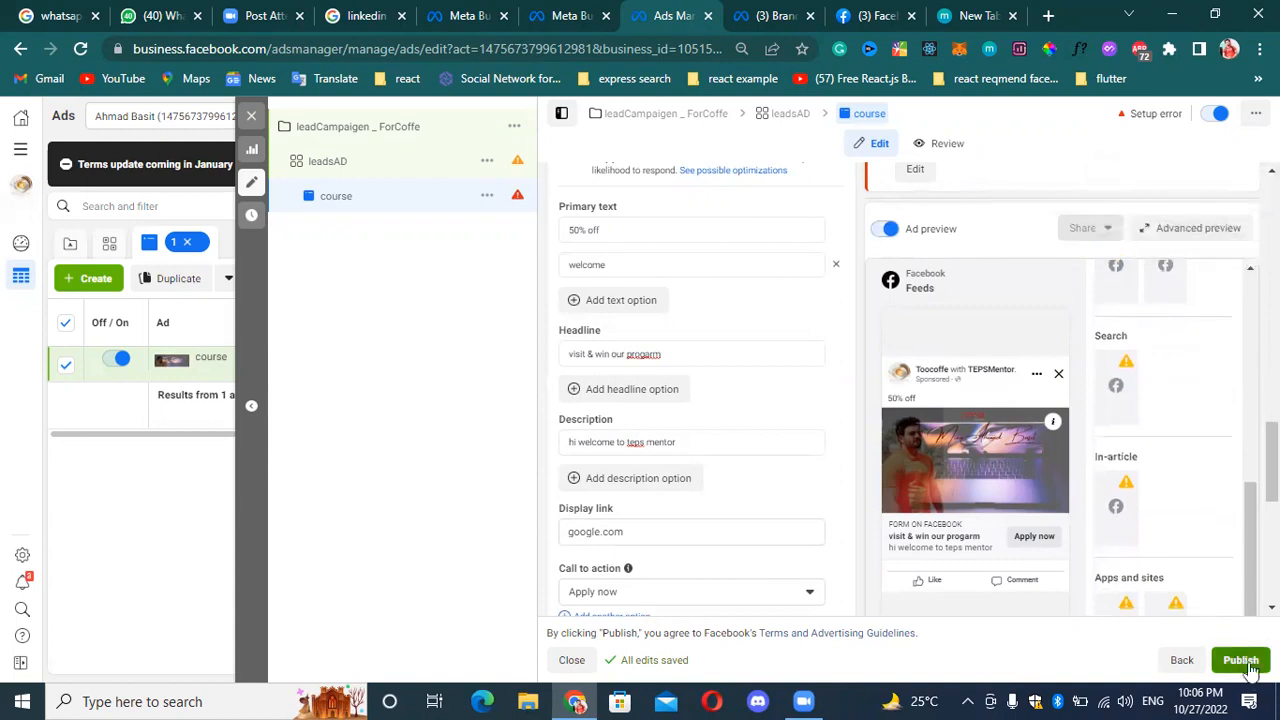
# Try to publish the "course" ad, proceed with debit or credit card as payment method, and close the empty card details form.
pyautogui.click(1245, 664)
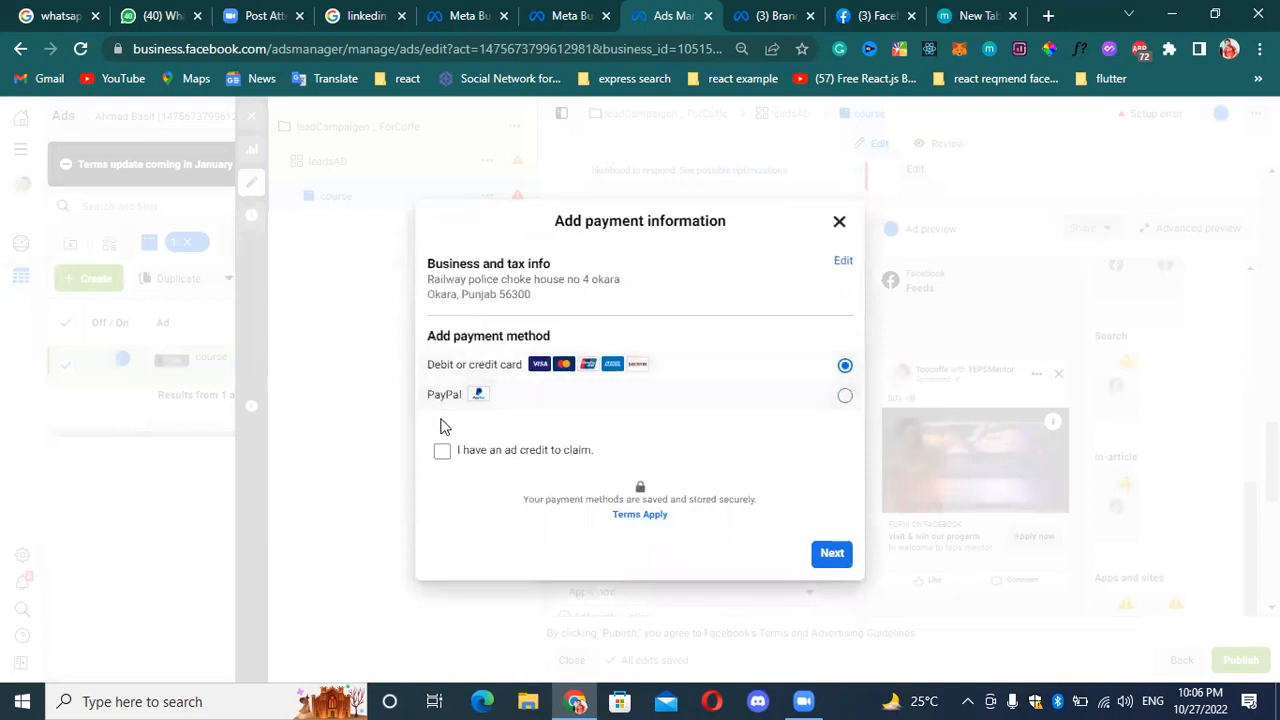
pyautogui.click(832, 556)
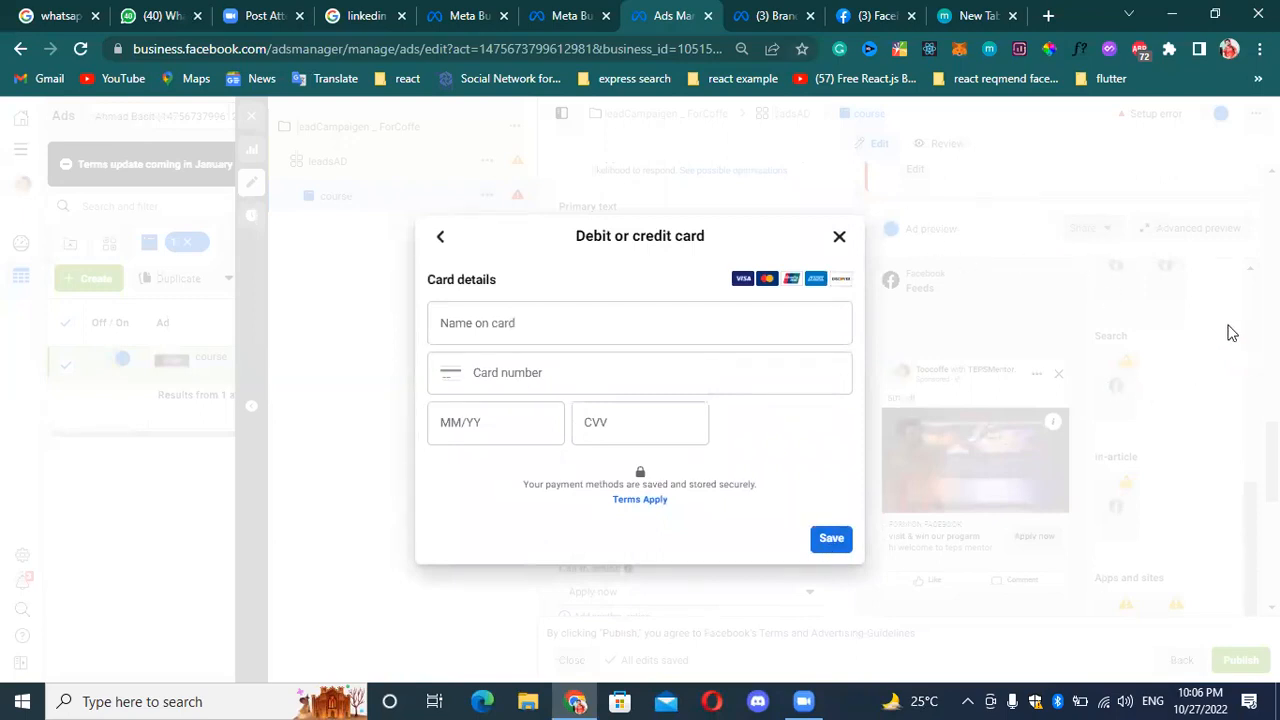
pyautogui.click(836, 240)
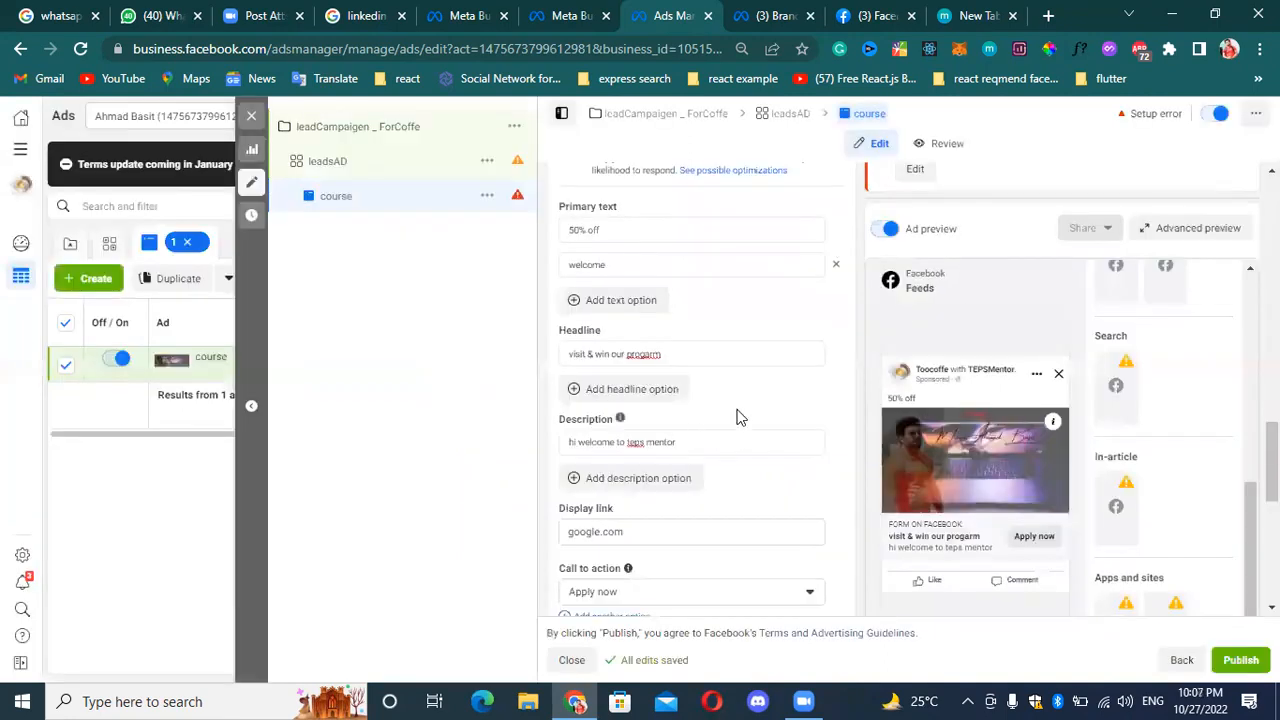
pyautogui.scroll(6, 857, 393)
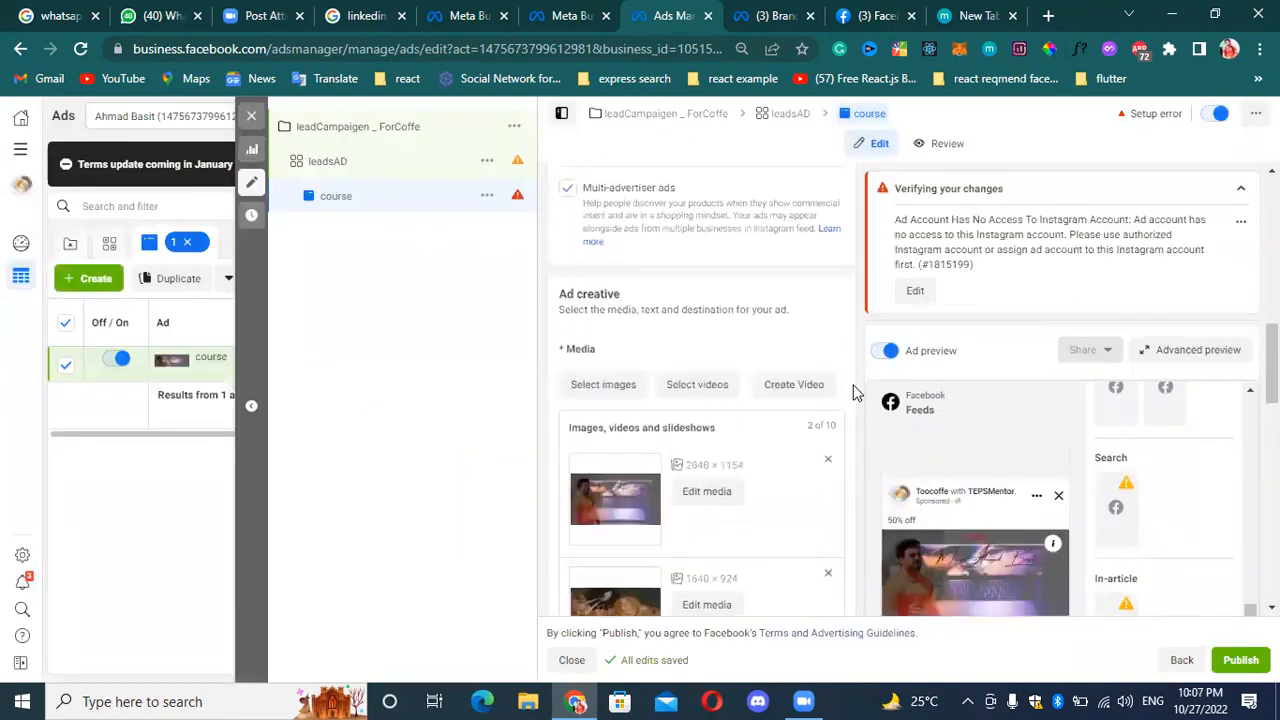